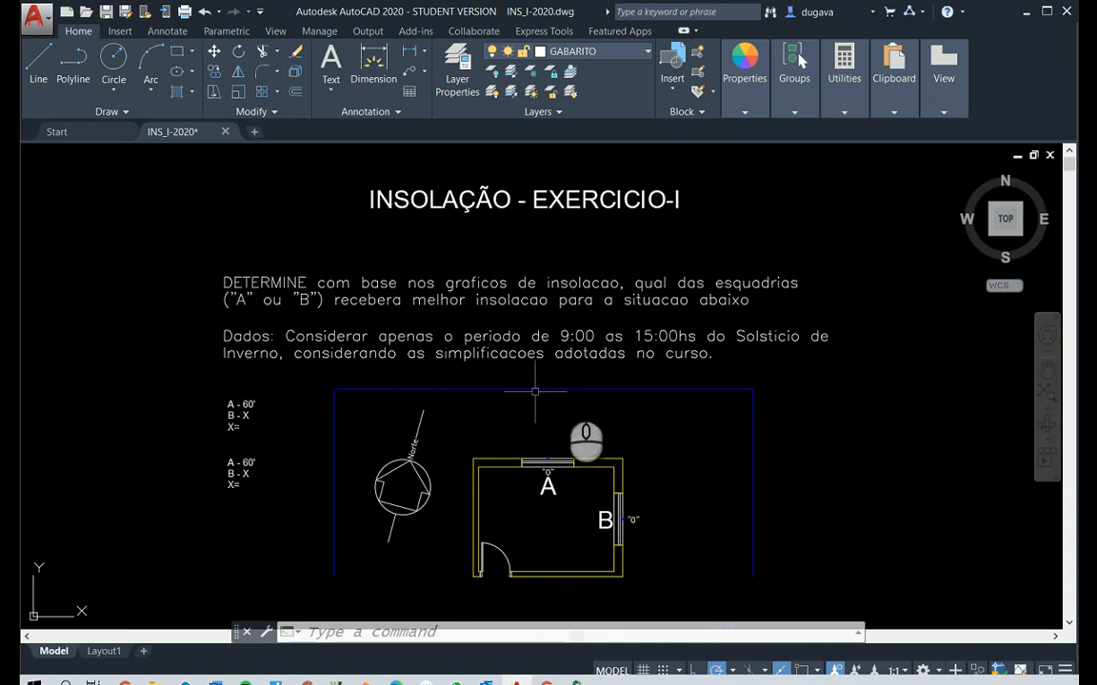
left_click(769, 387)
left_click(714, 404)
left_click(356, 416)
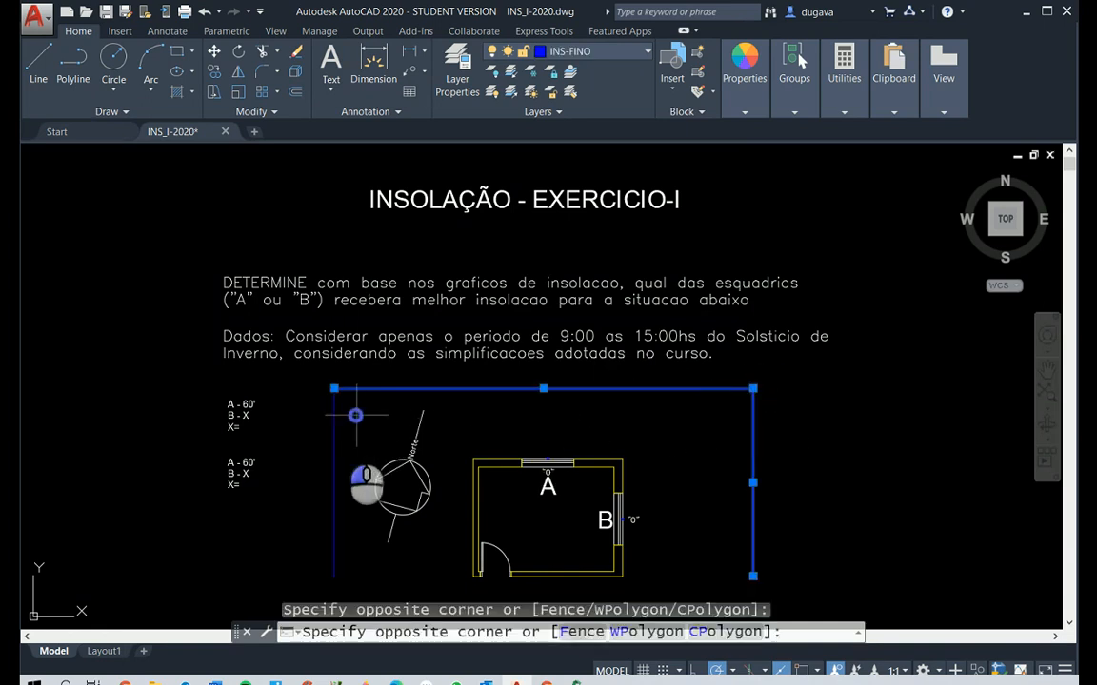
scroll(419, 438, "up", 4)
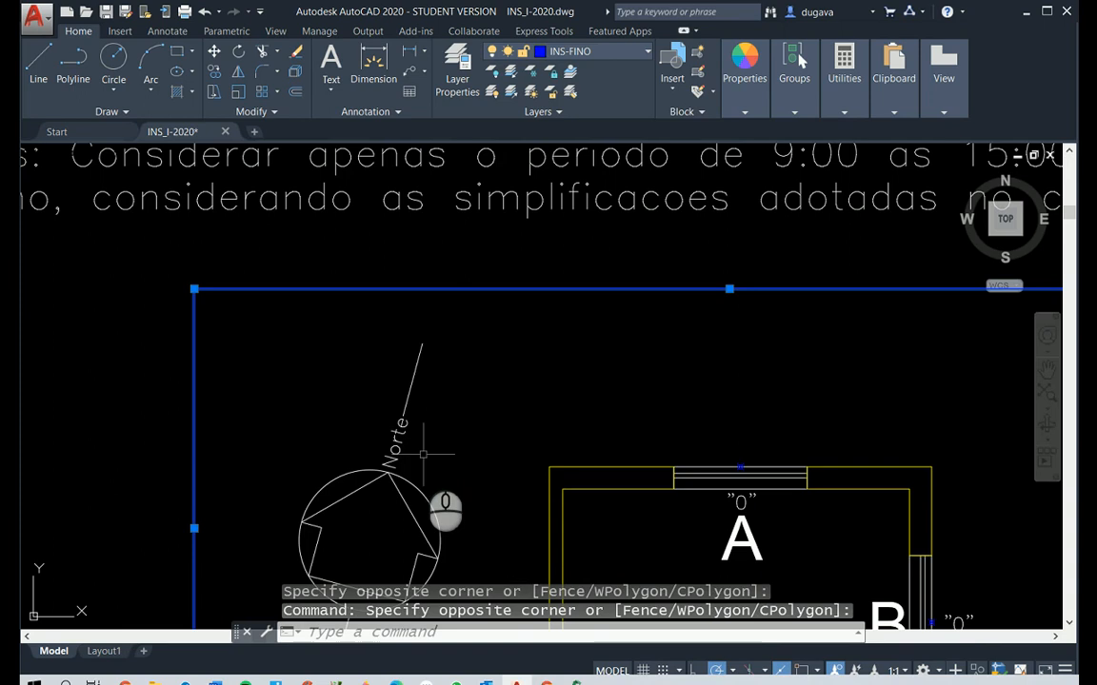
key("Escape")
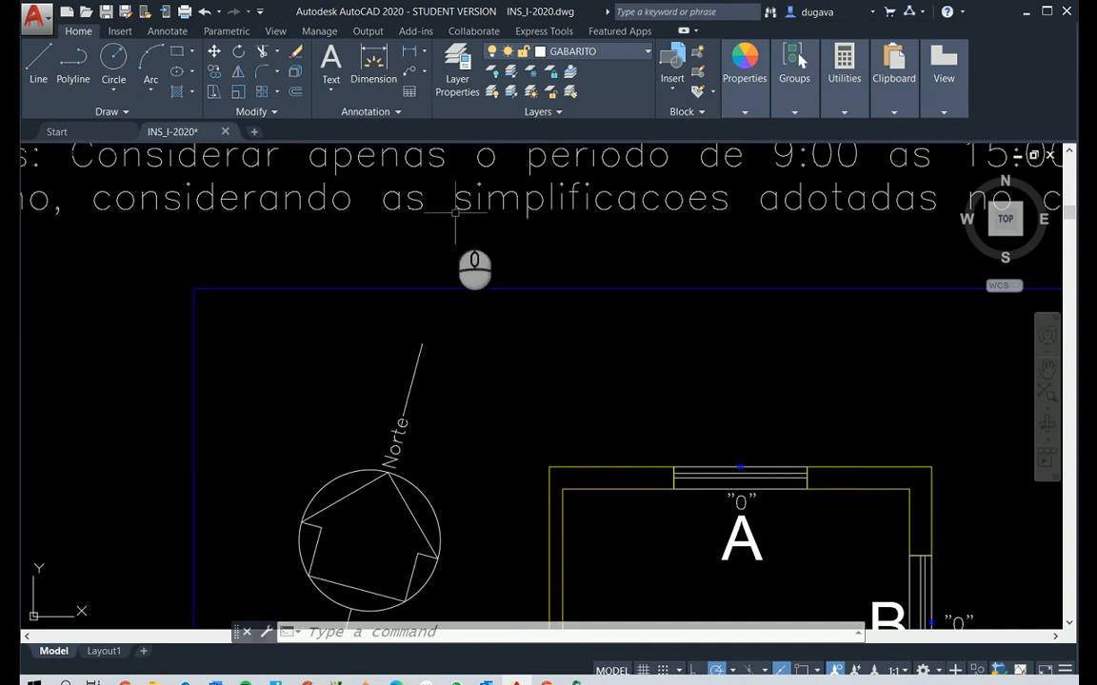
Change the colour of the point markers at windows A and B to yellow
left_click(701, 434)
scroll(942, 586, "down", 2)
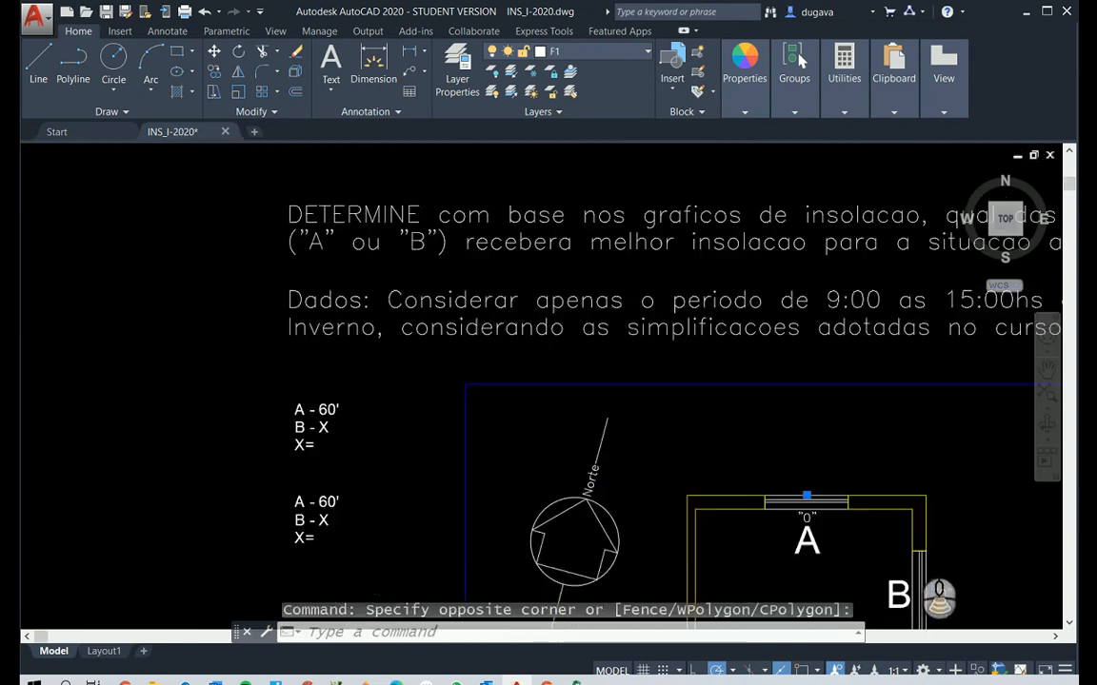
scroll(895, 585, "up", 5)
scroll(866, 583, "down", 2)
scroll(862, 576, "up", 3)
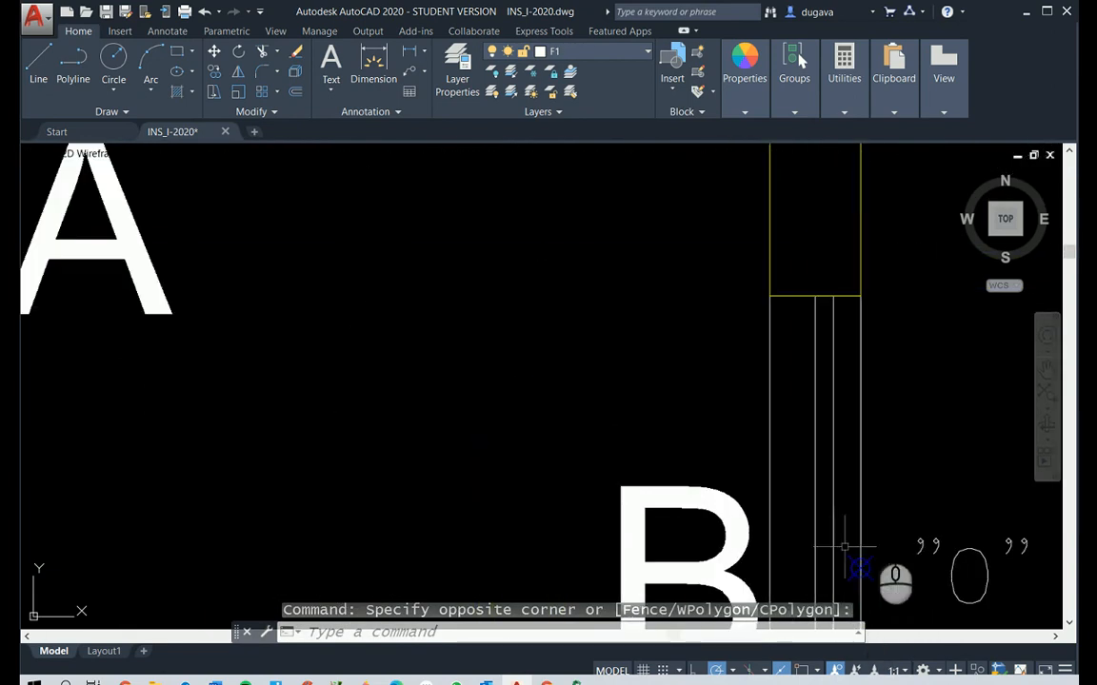
left_click(889, 590)
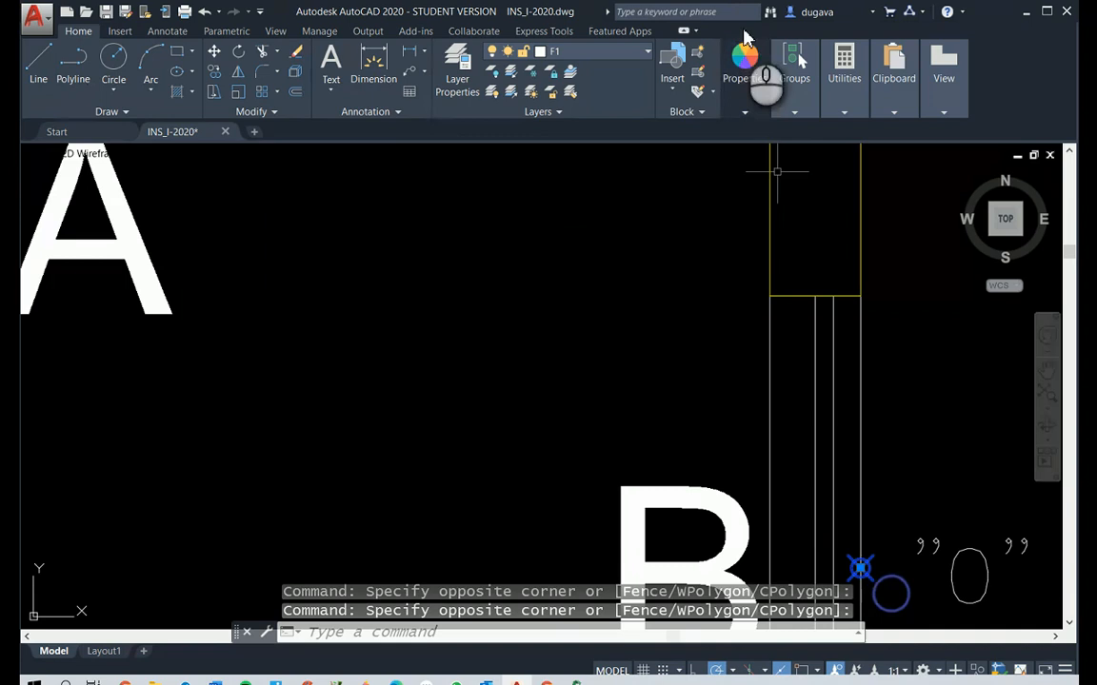
left_click(743, 111)
left_click(861, 131)
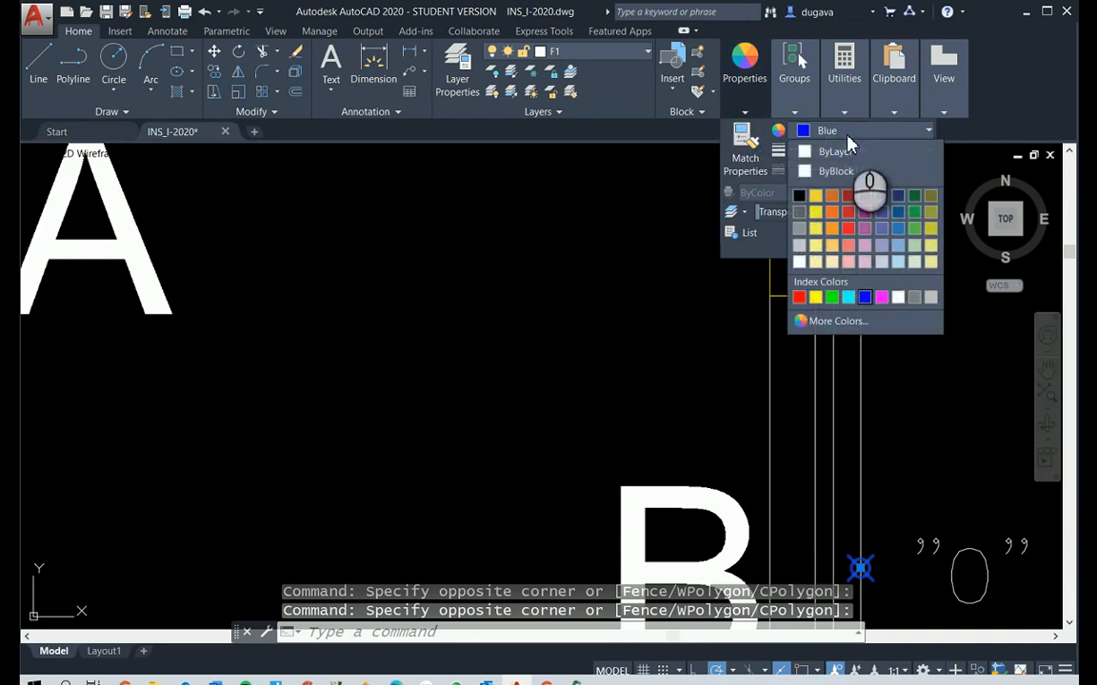
left_click(816, 201)
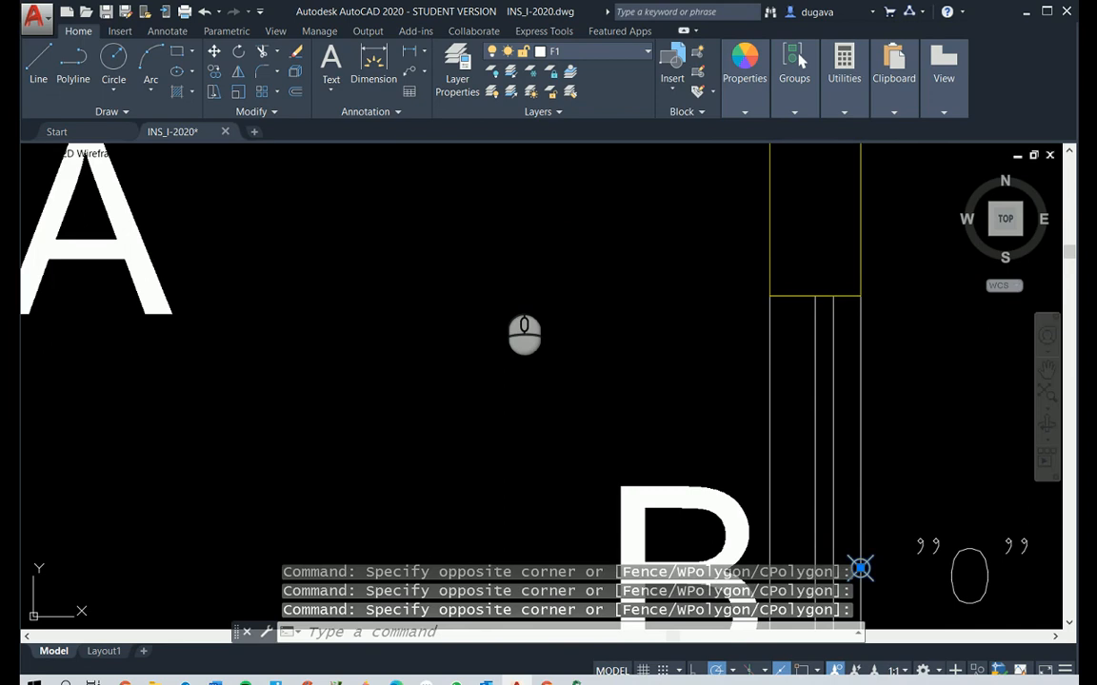
key("Escape")
key("Escape")
key("Escape")
Set the point style to a circle with a diagonal cross, sized 0.1 in absolute units
type("pt")
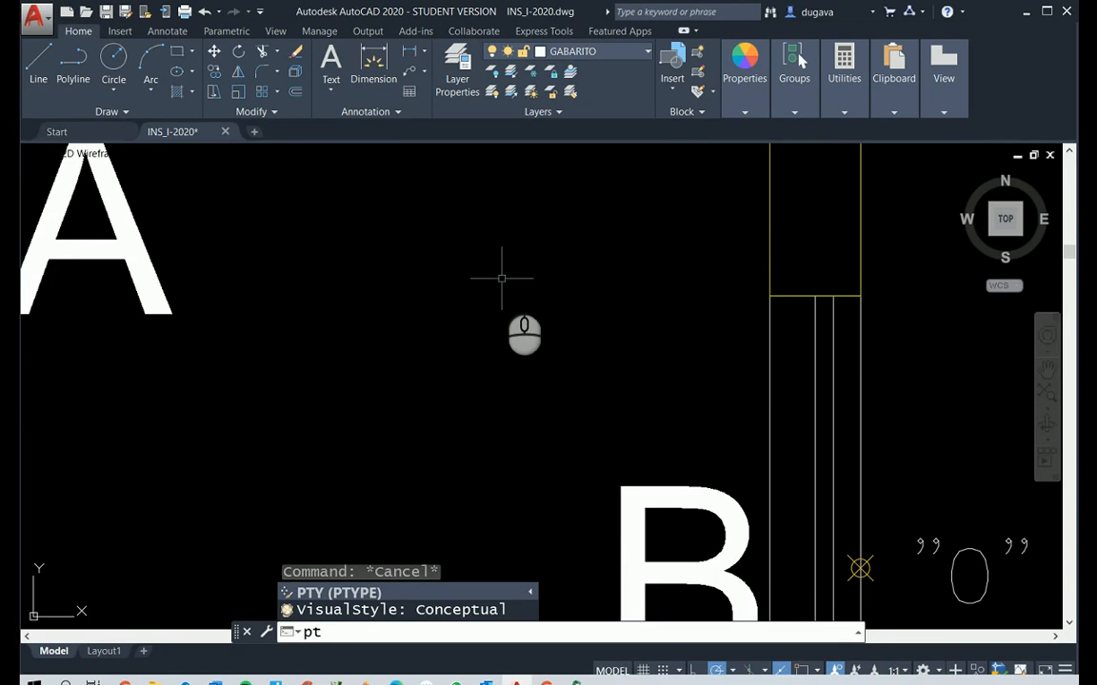
key("Escape")
key("Escape")
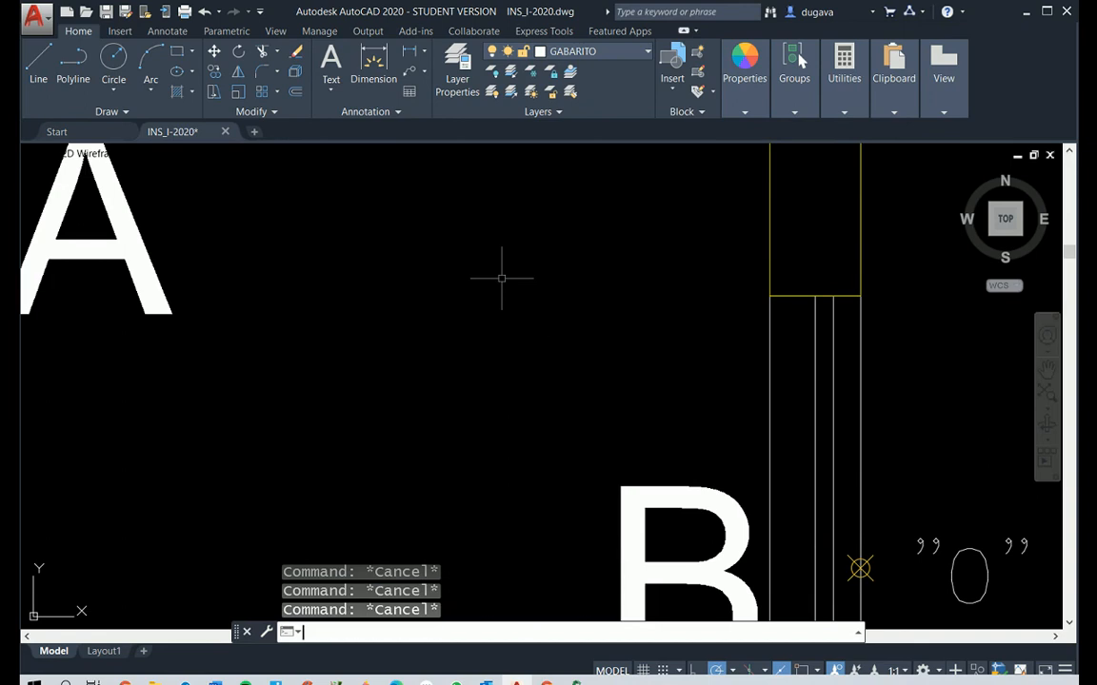
type("PTY")
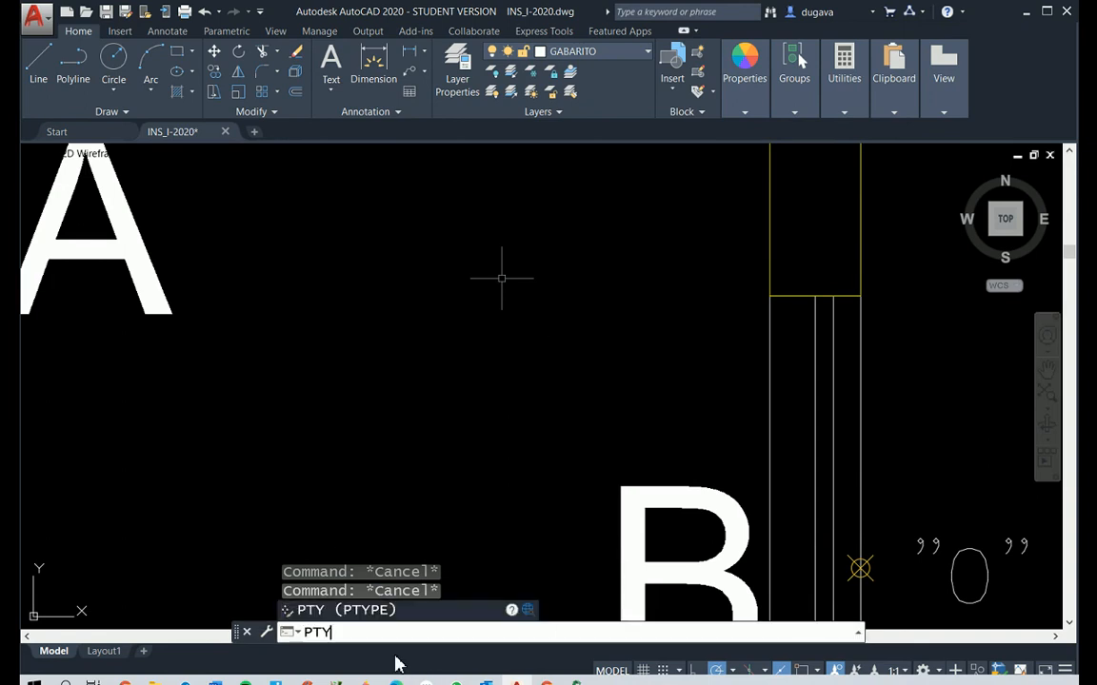
key("Return")
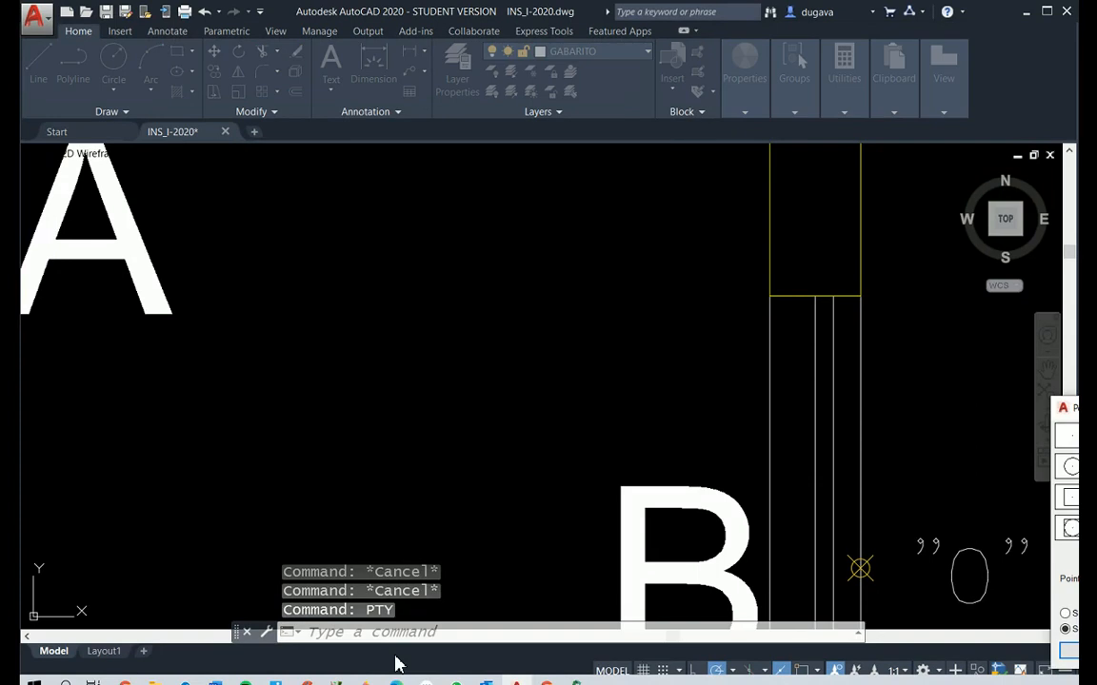
left_click_drag(1073, 407, 519, 216)
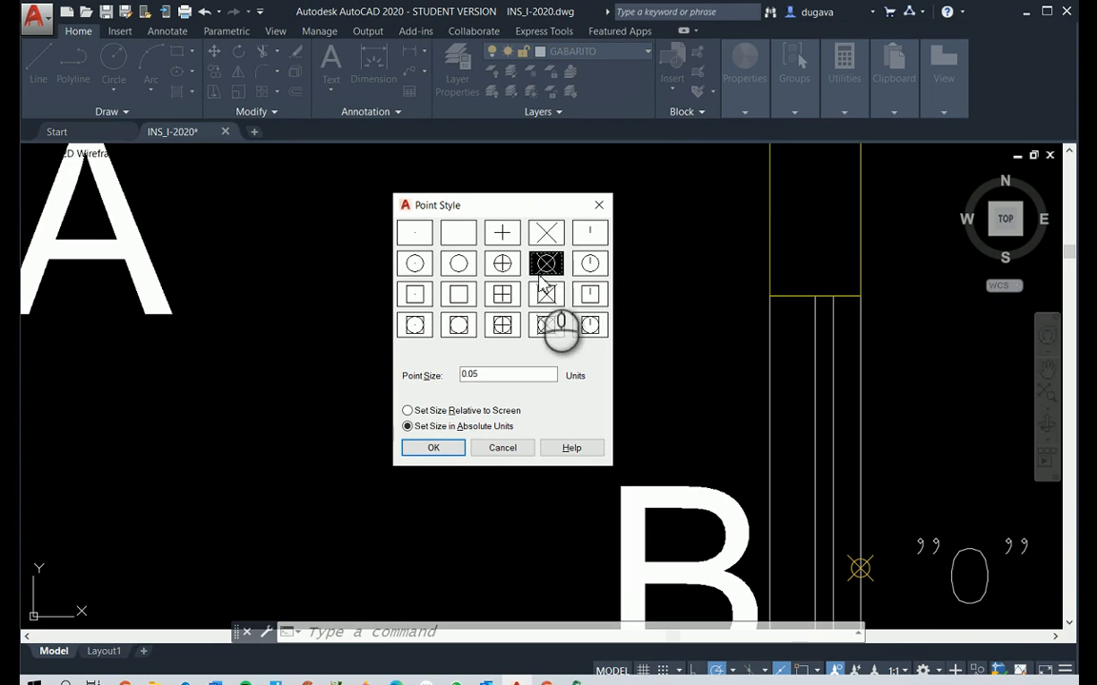
left_click(415, 232)
left_click(459, 233)
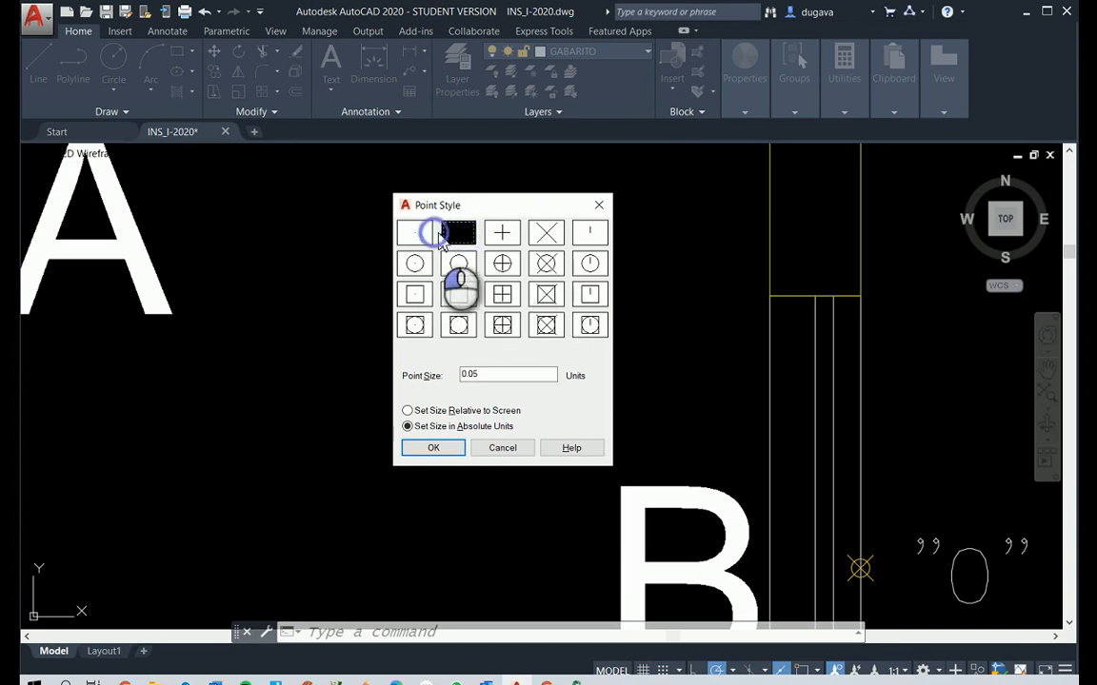
left_click(551, 265)
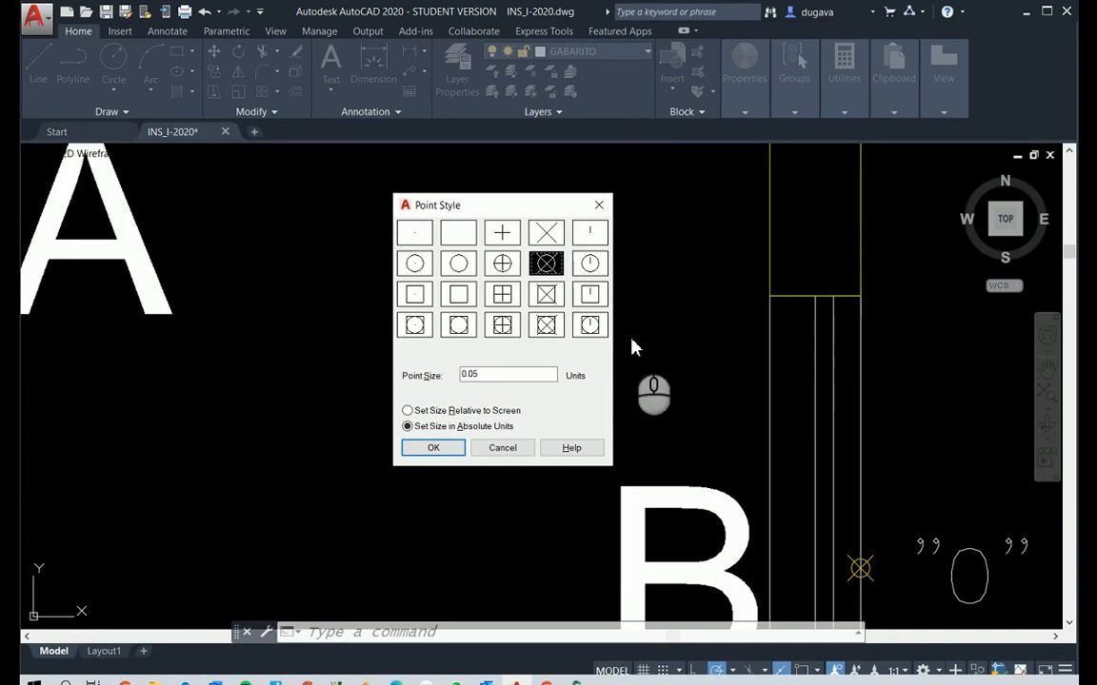
double_click(520, 377)
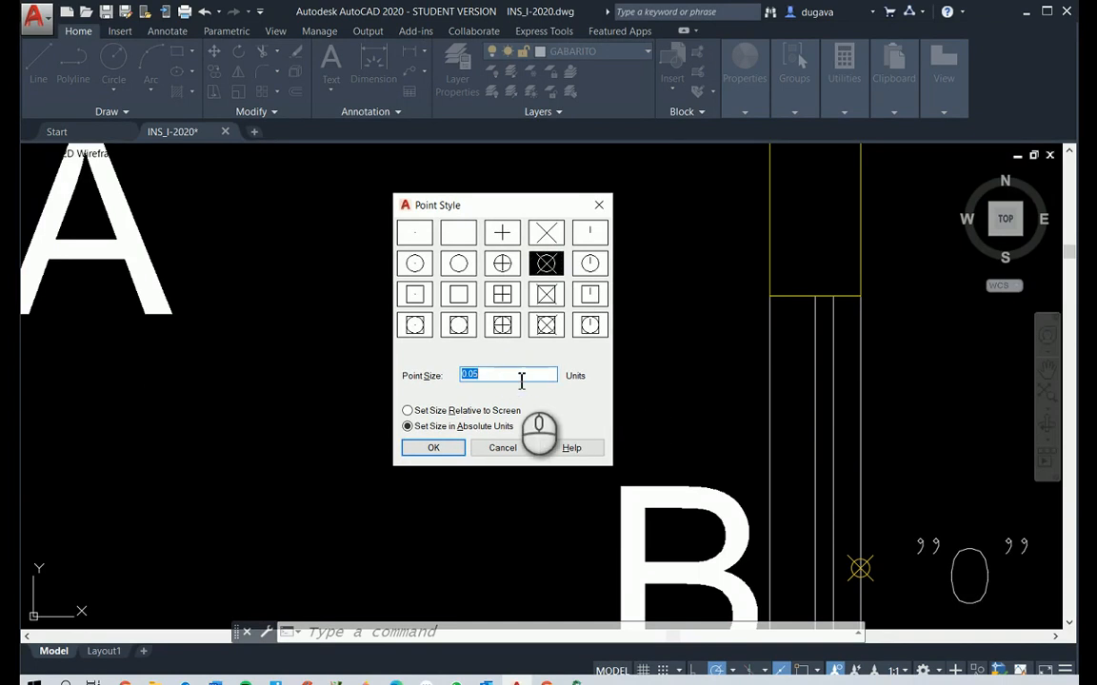
type(".1")
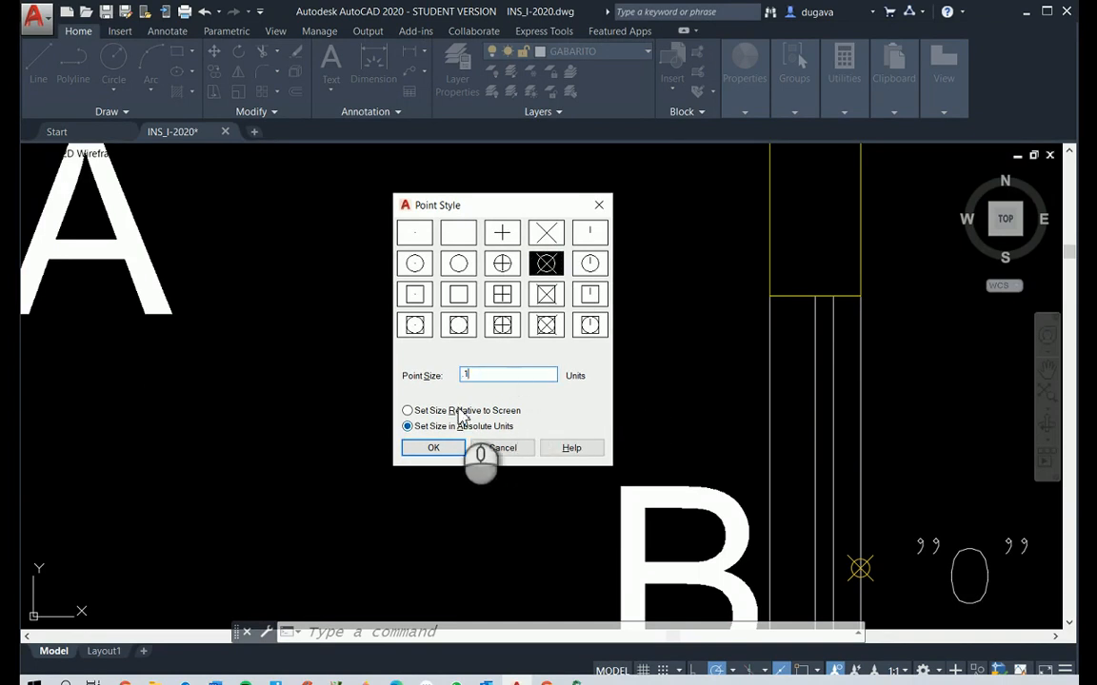
left_click(434, 453)
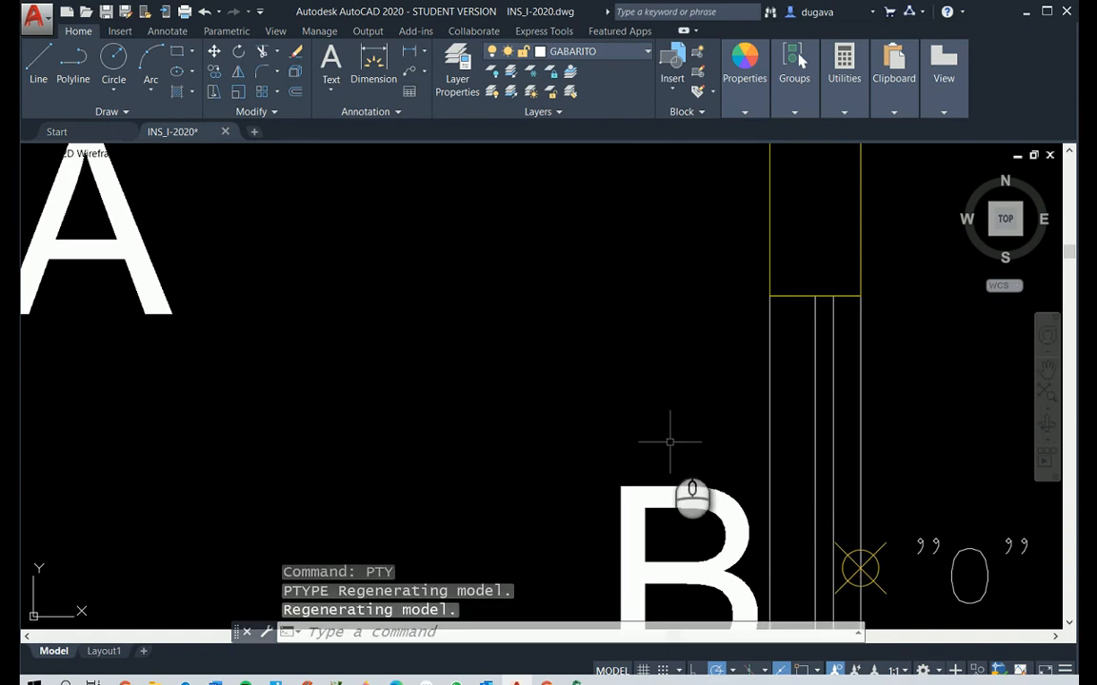
Make INSOLAÇÃO-SOLUÇÃO the current layer
scroll(668, 443, "down", 5)
scroll(621, 395, "down", 2)
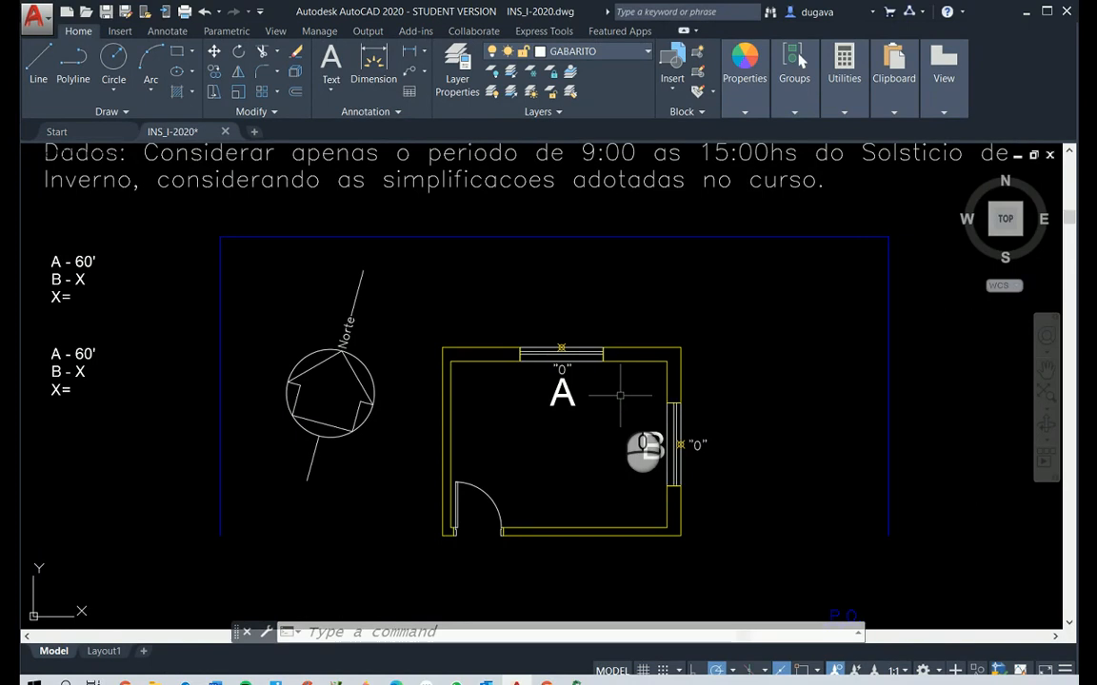
scroll(533, 285, "up", 5)
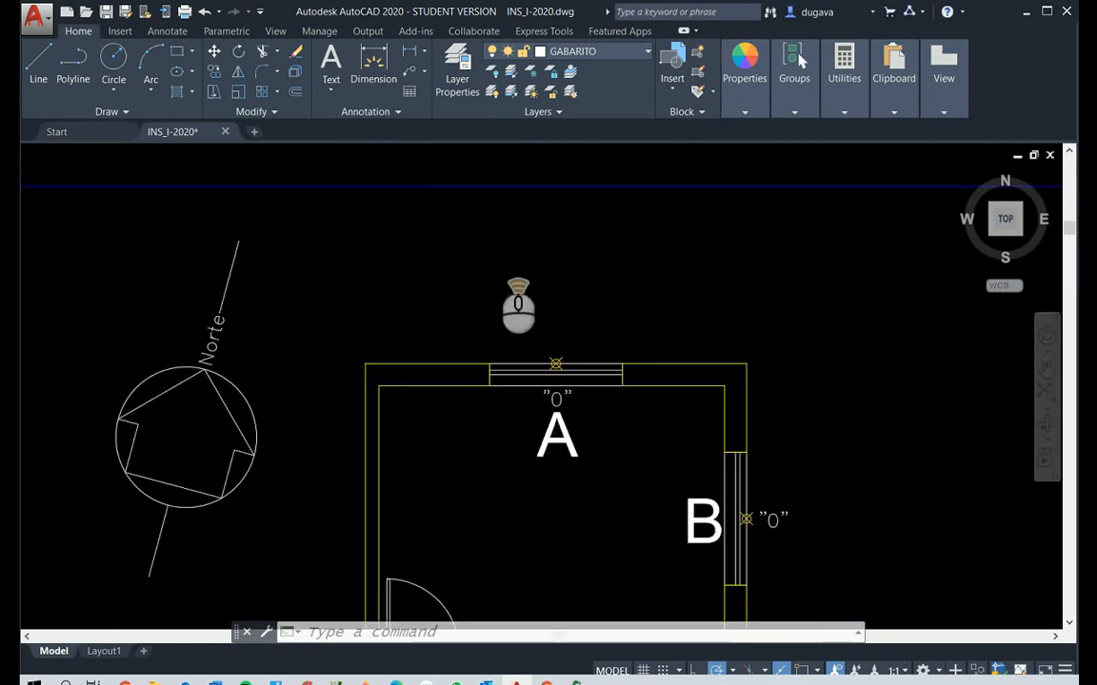
scroll(636, 519, "down", 5)
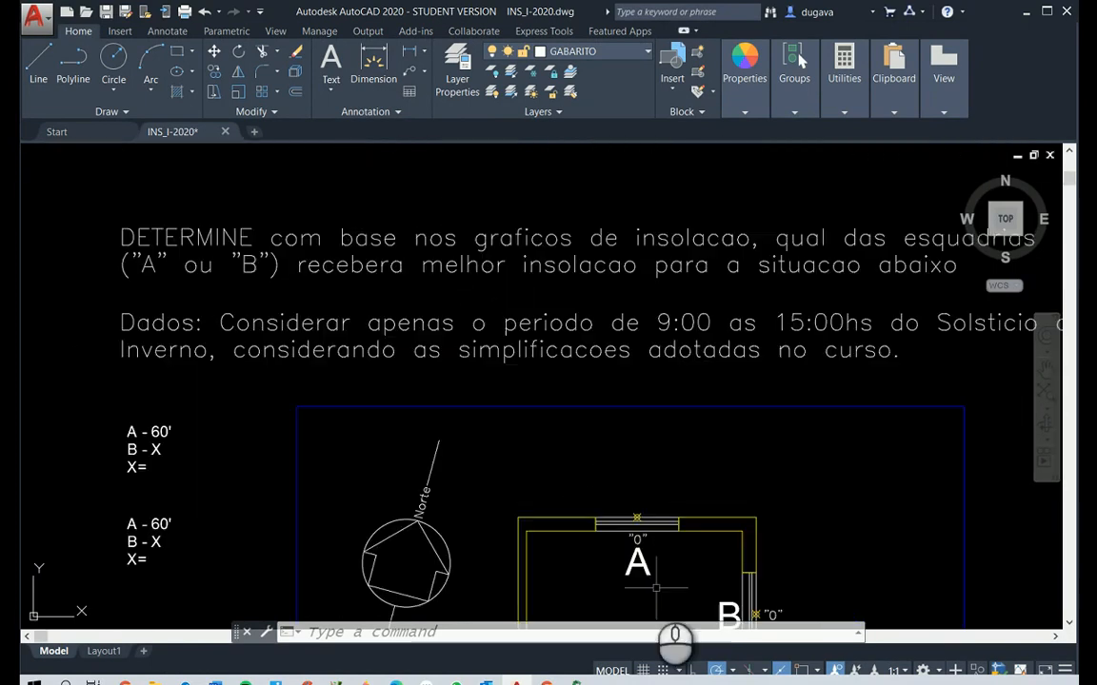
scroll(800, 553, "down", 2)
scroll(752, 577, "up", 5)
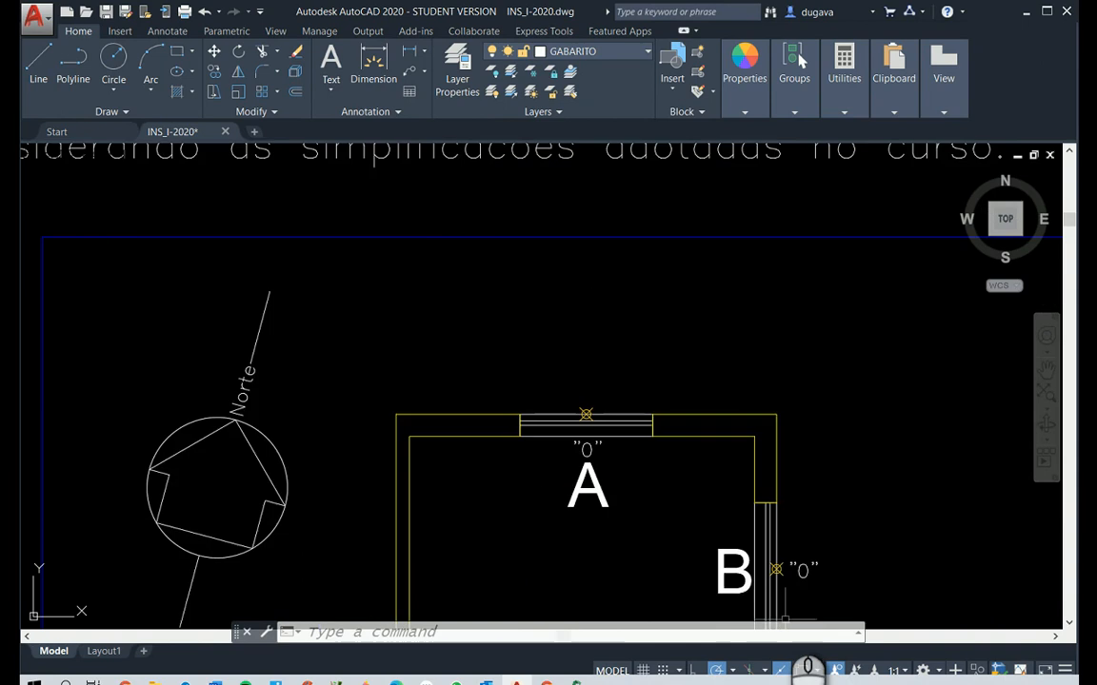
scroll(535, 583, "down", 2)
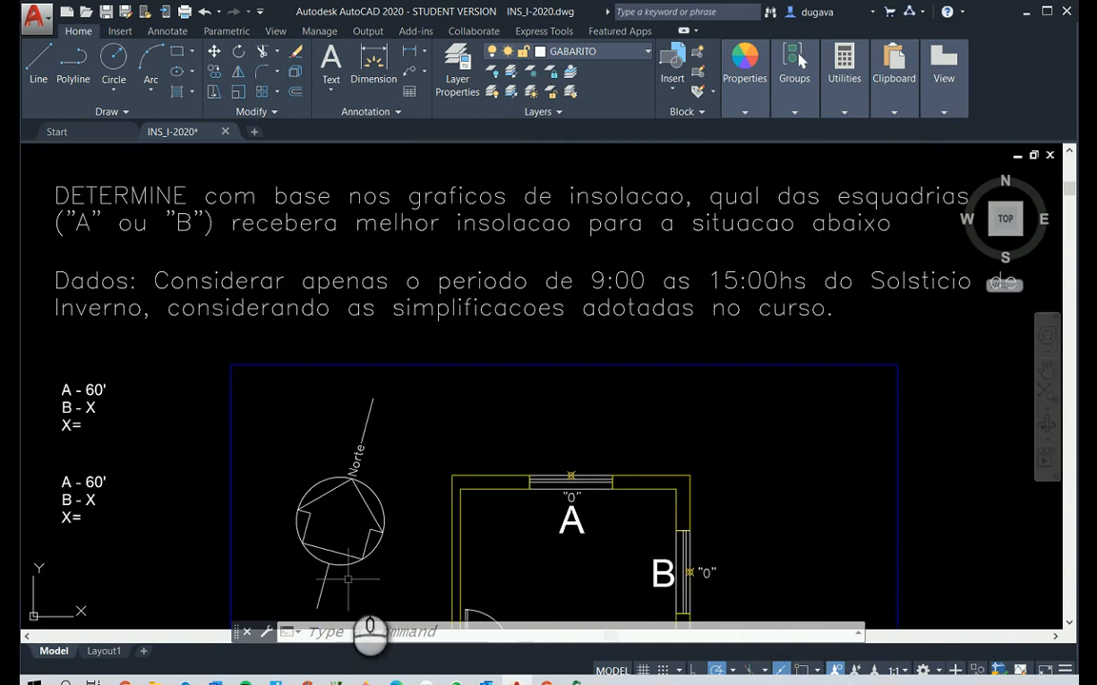
left_click(641, 52)
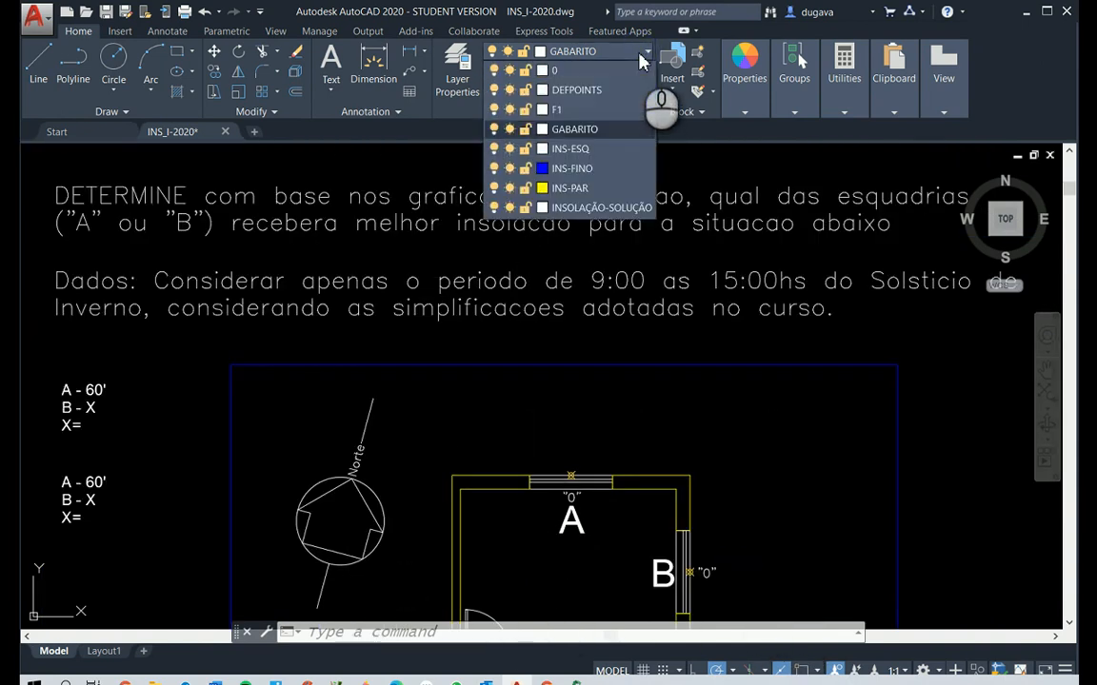
left_click(600, 209)
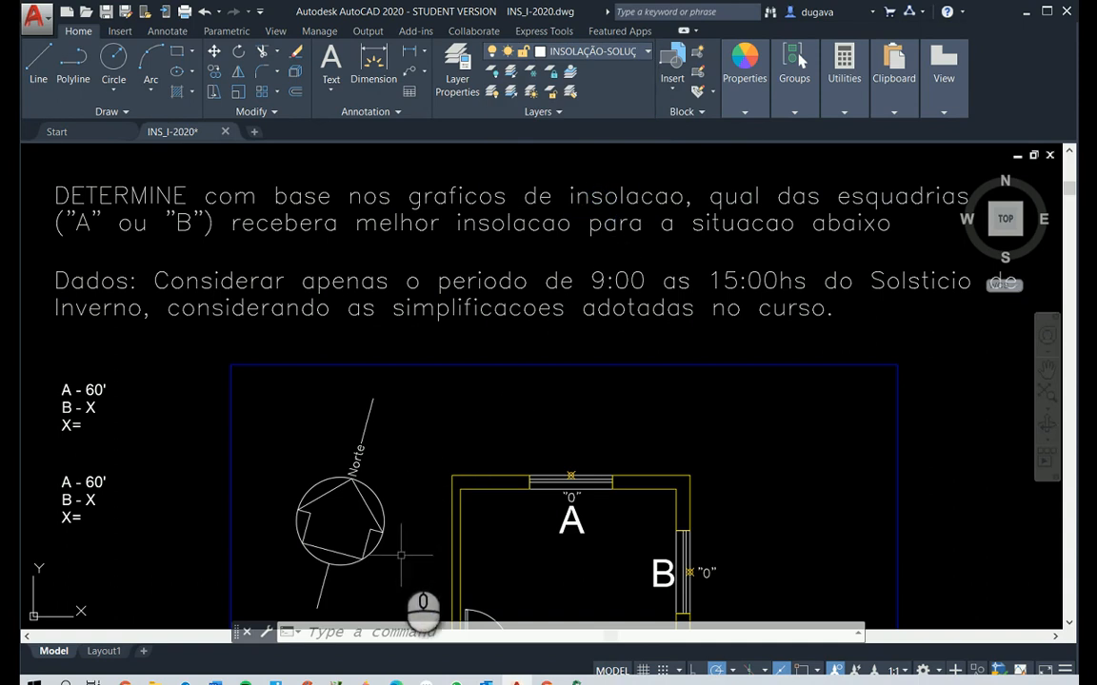
Turn on object snap and draw a line over the north symbol's axis, from its lower endpoint to its upper endpoint
type("l")
key("Return")
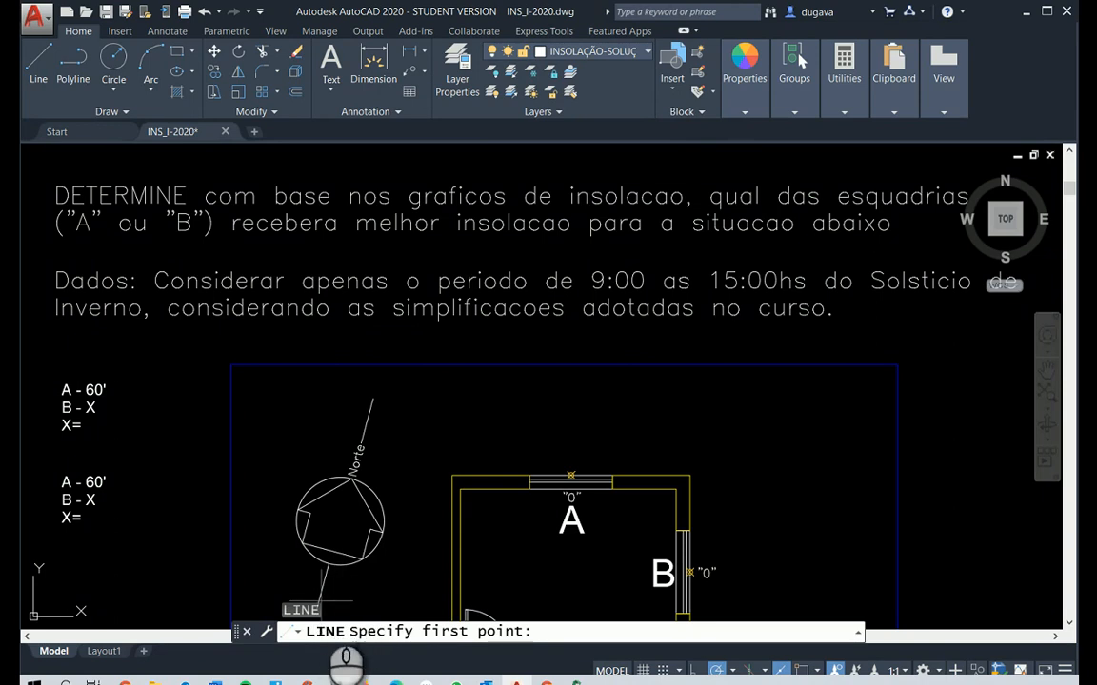
key("F3")
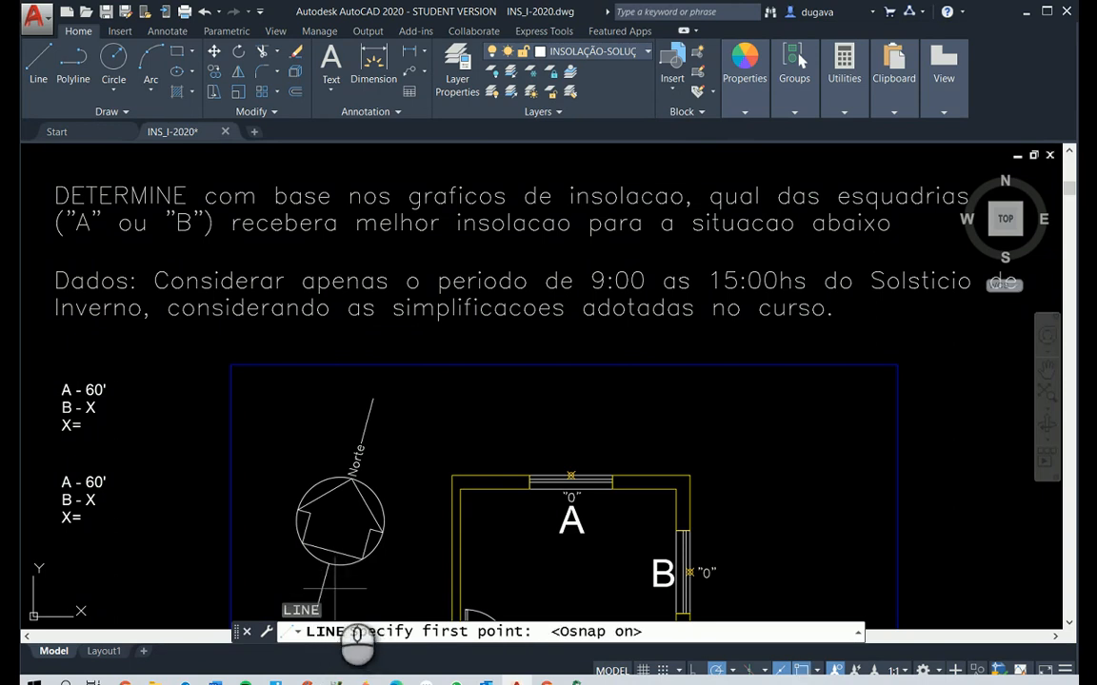
scroll(343, 571, "down", 6)
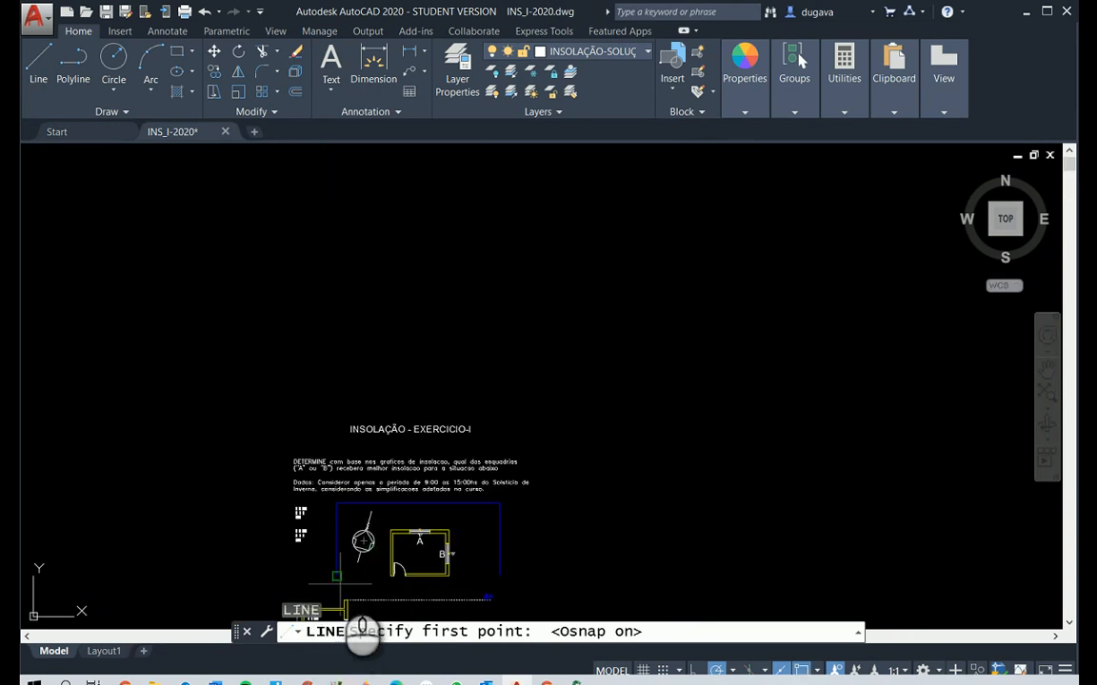
scroll(369, 547, "up", 4)
left_click(382, 541)
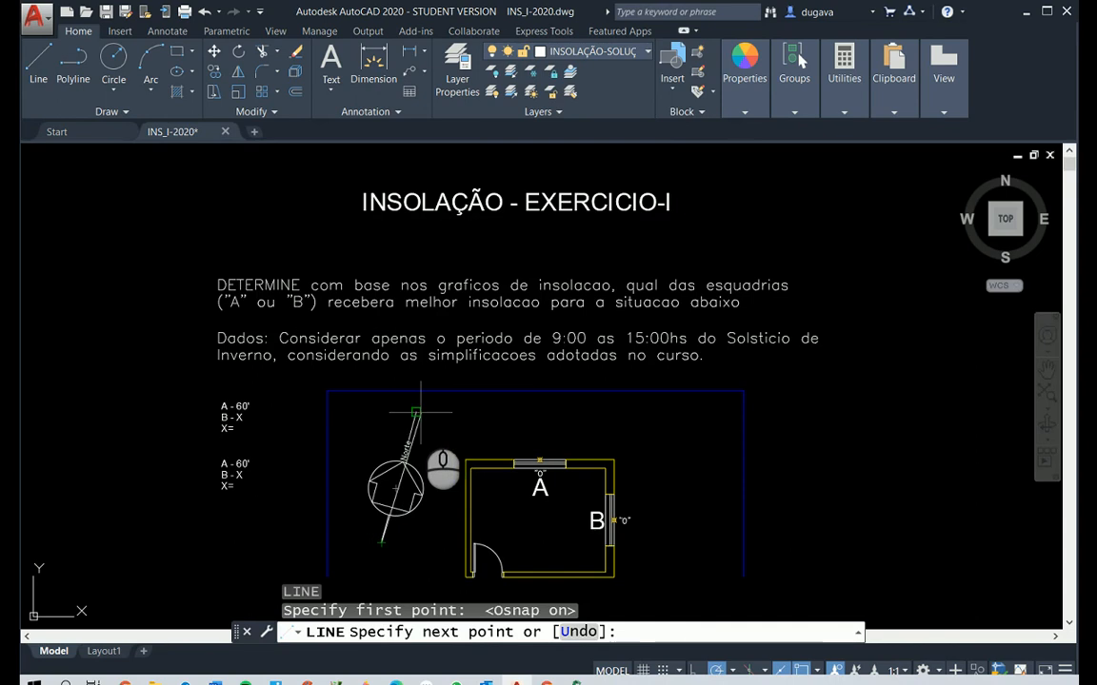
left_click(416, 412)
right_click(443, 458)
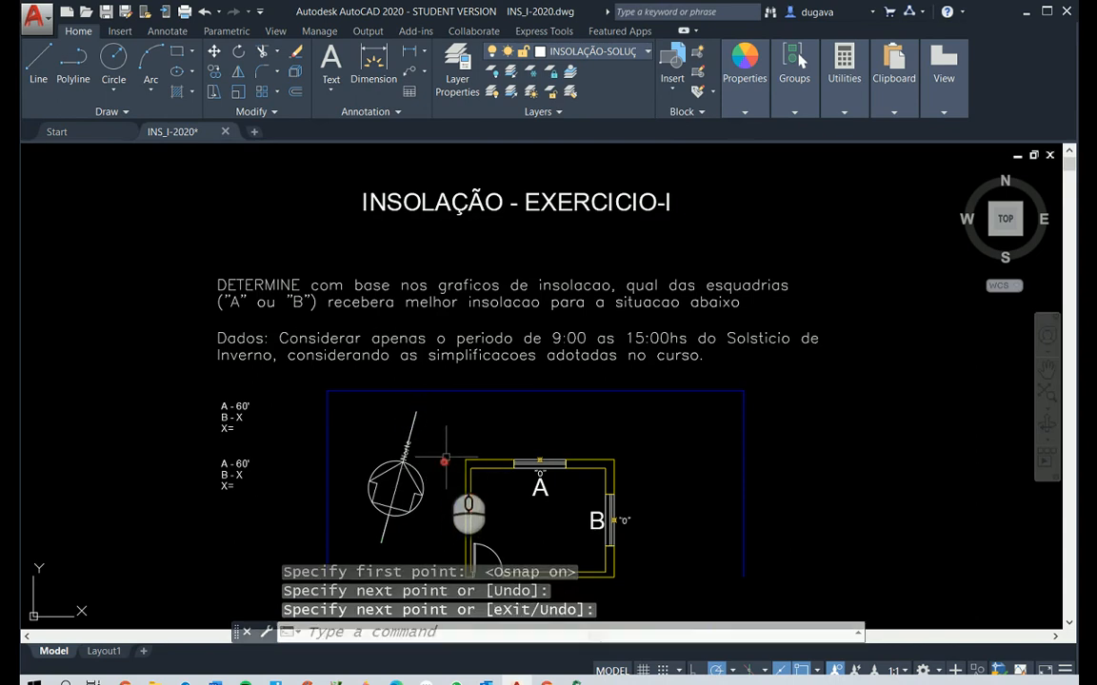
Check the active object snap modes in the drafting settings
type("os")
key("Return")
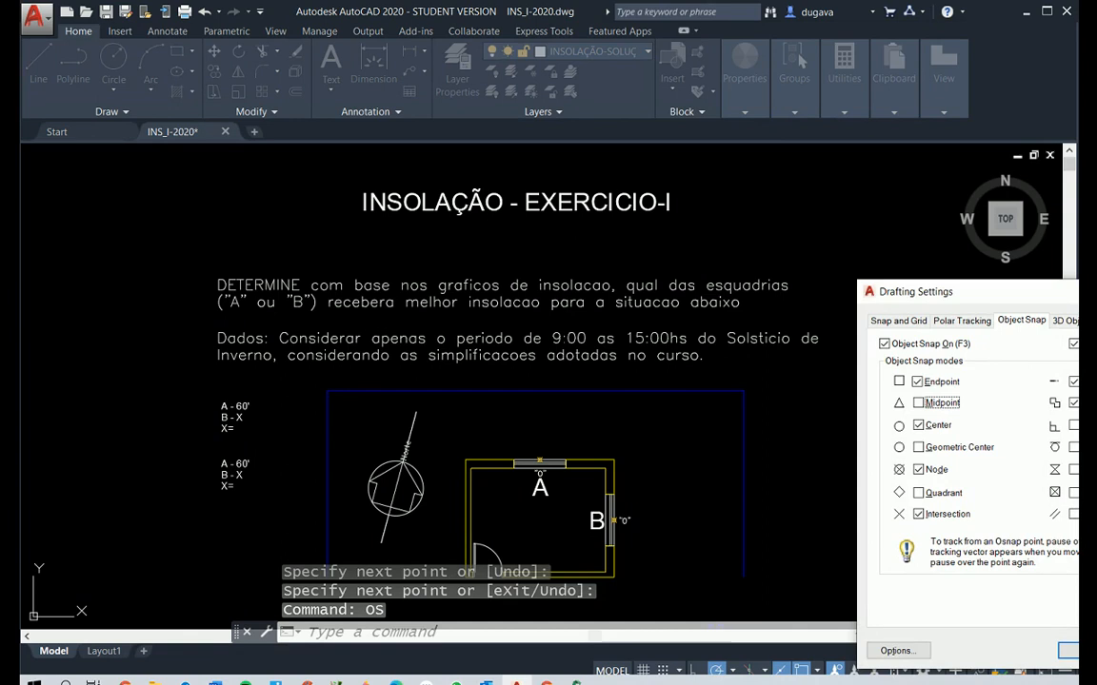
key("Escape")
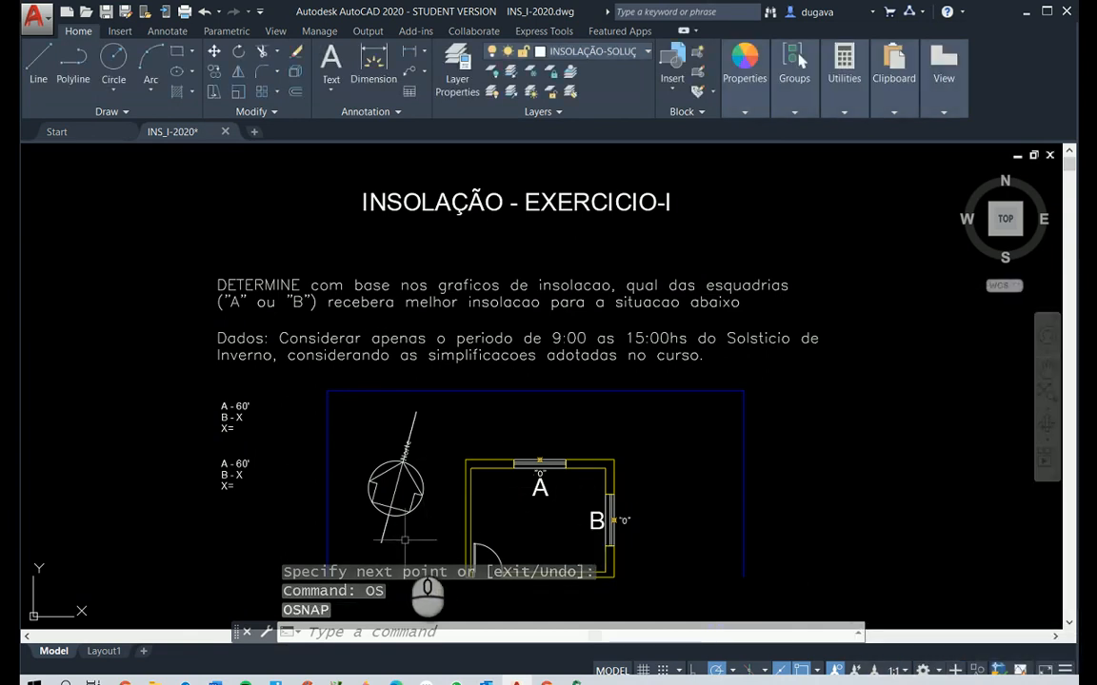
type("m")
key("Return")
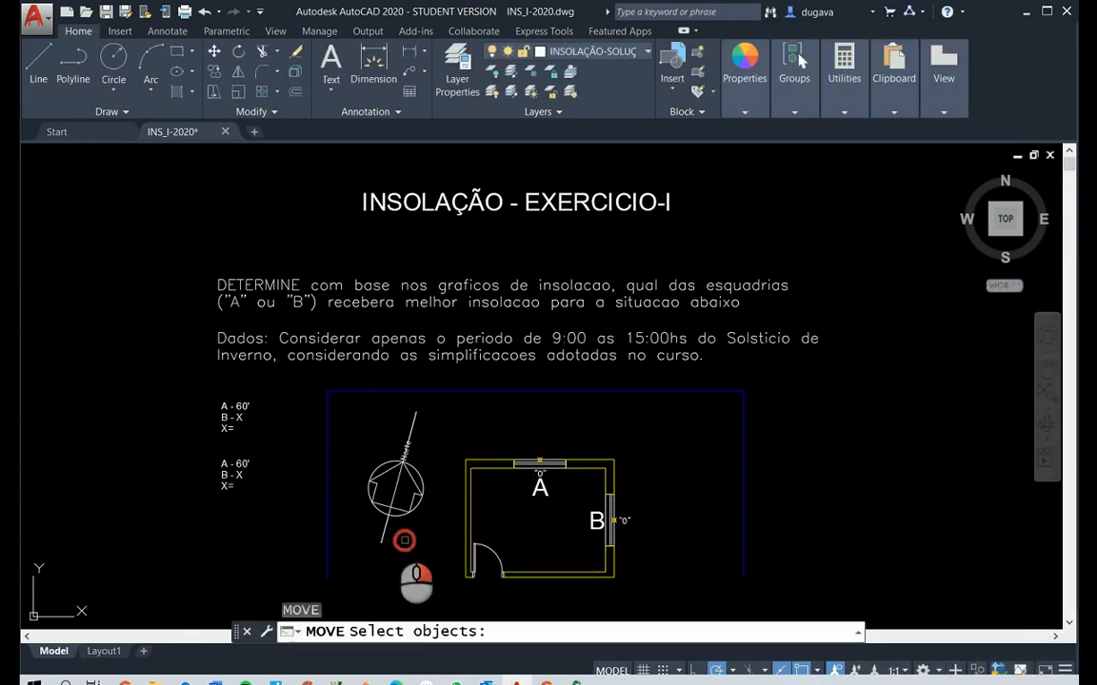
left_click(396, 487)
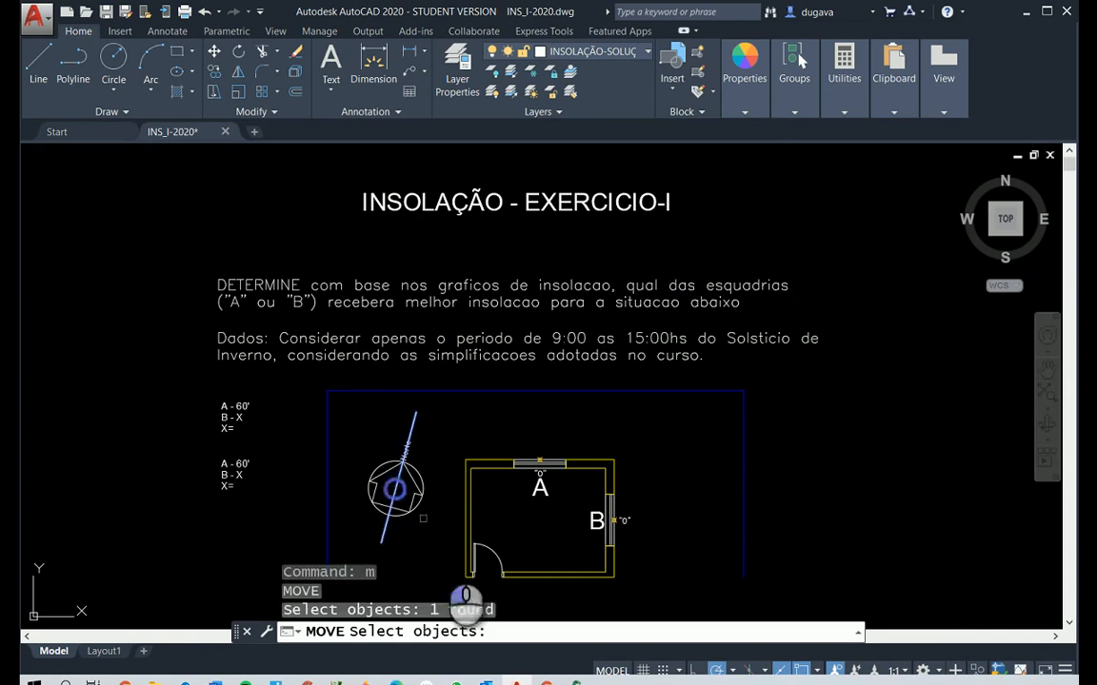
key("Return")
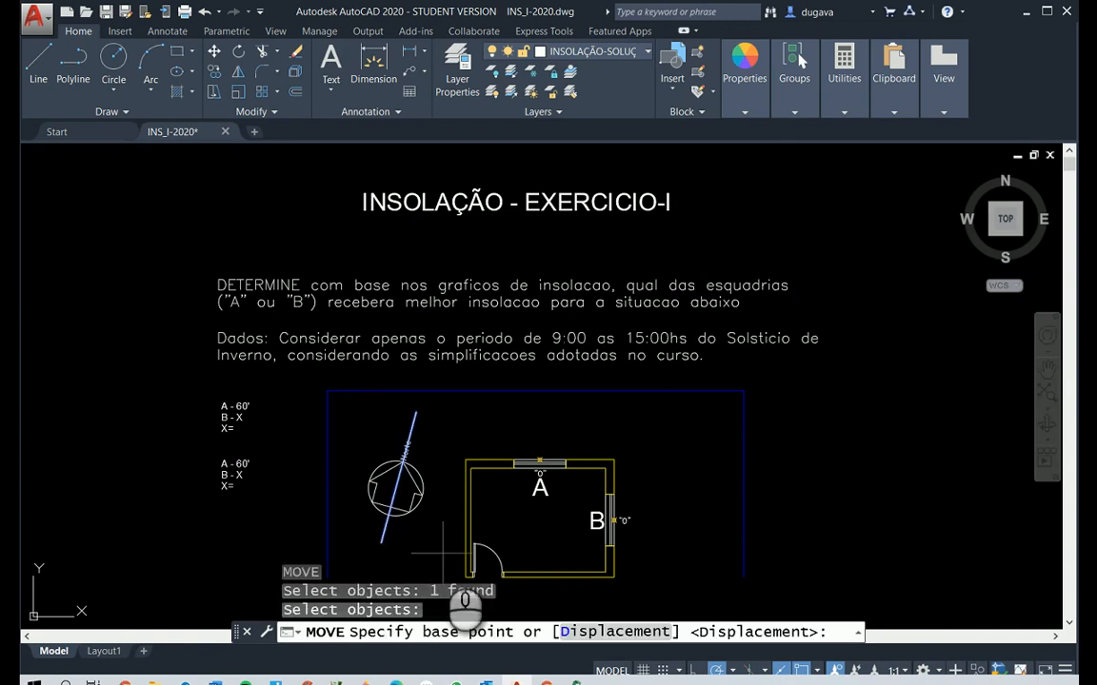
left_click(380, 543)
scroll(572, 433, "up", 5)
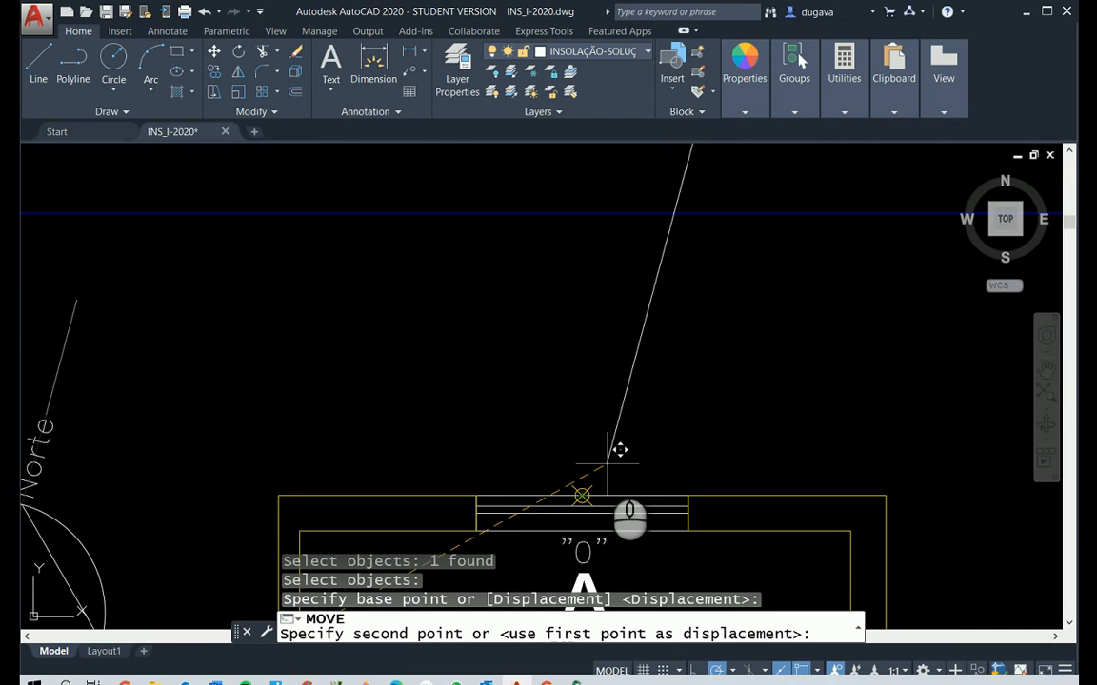
key("Escape")
scroll(607, 463, "down", 5)
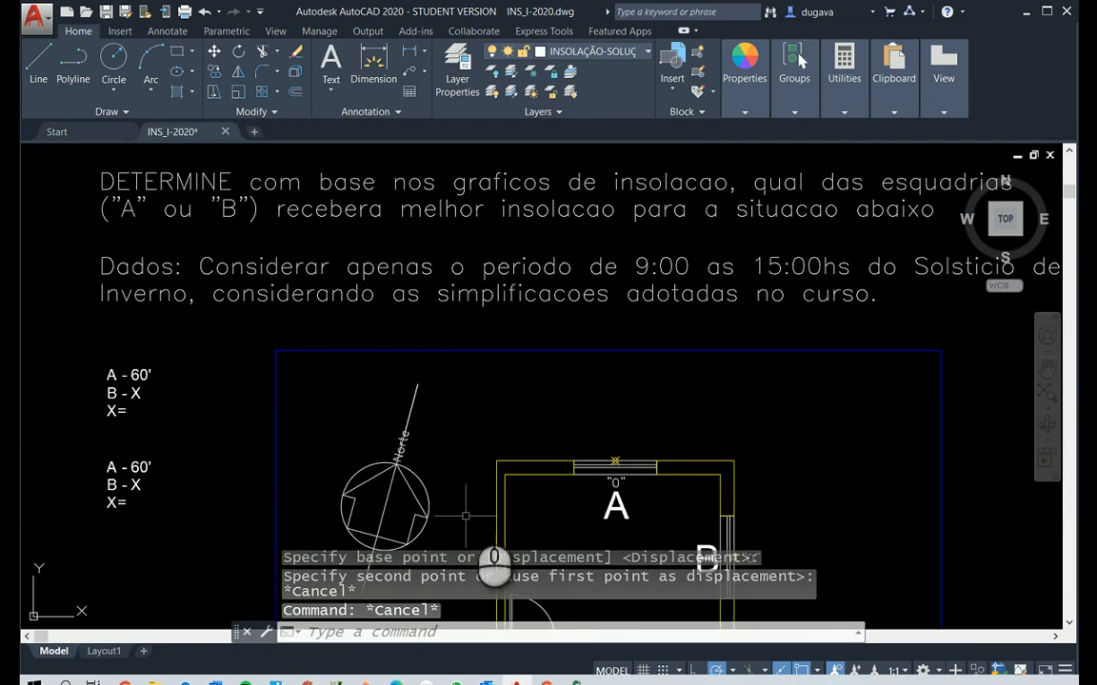
Review the enabled object snap modes in the drafting settings again, including Endpoint and Node, and accept them
type("p")
key("Return")
mouse_move(519, 480)
left_mouse_down()
mouse_move(524, 383)
mouse_move(573, 370)
left_mouse_up()
scroll(573, 370, "up", 2)
key("Escape")
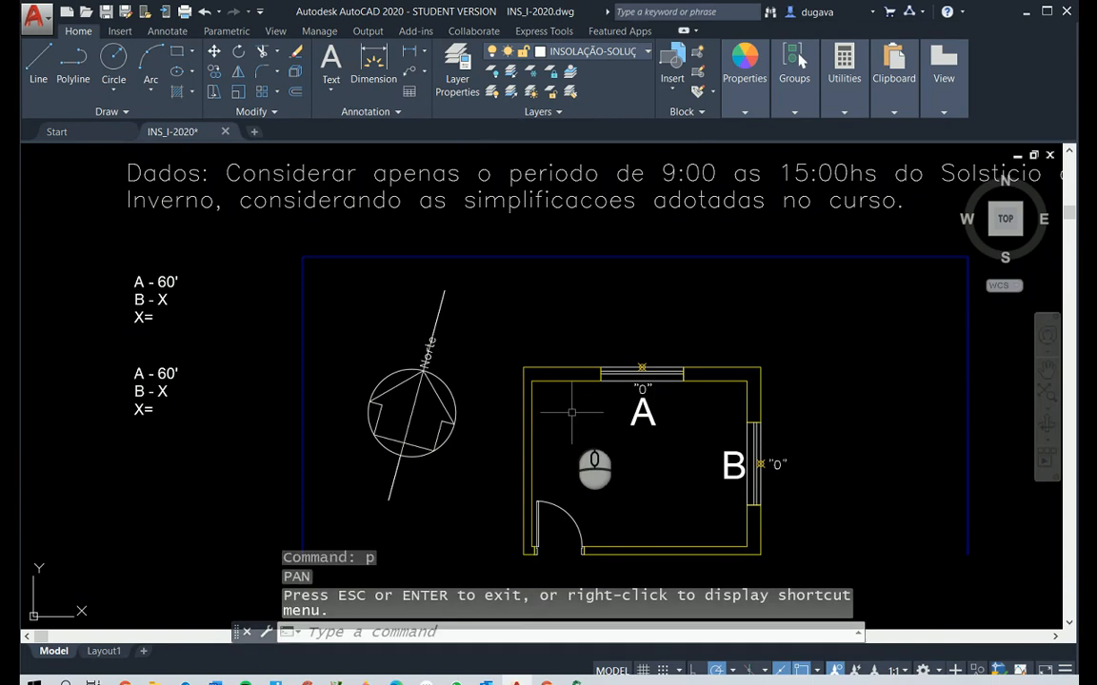
key("Escape")
key("Escape")
key("Escape")
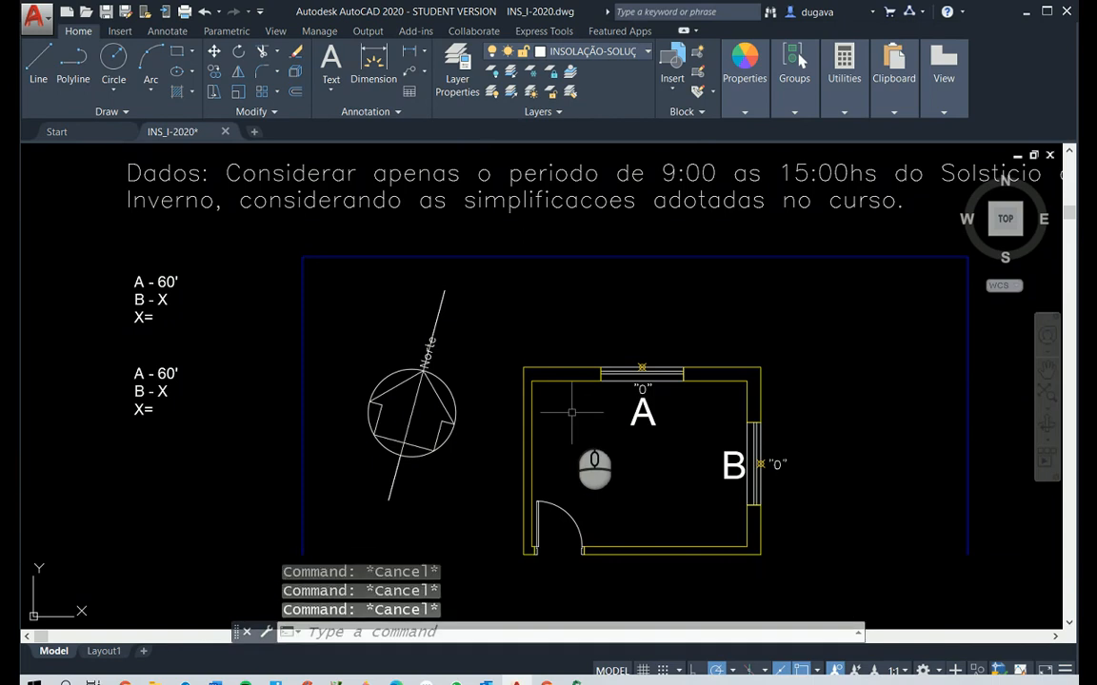
type("os")
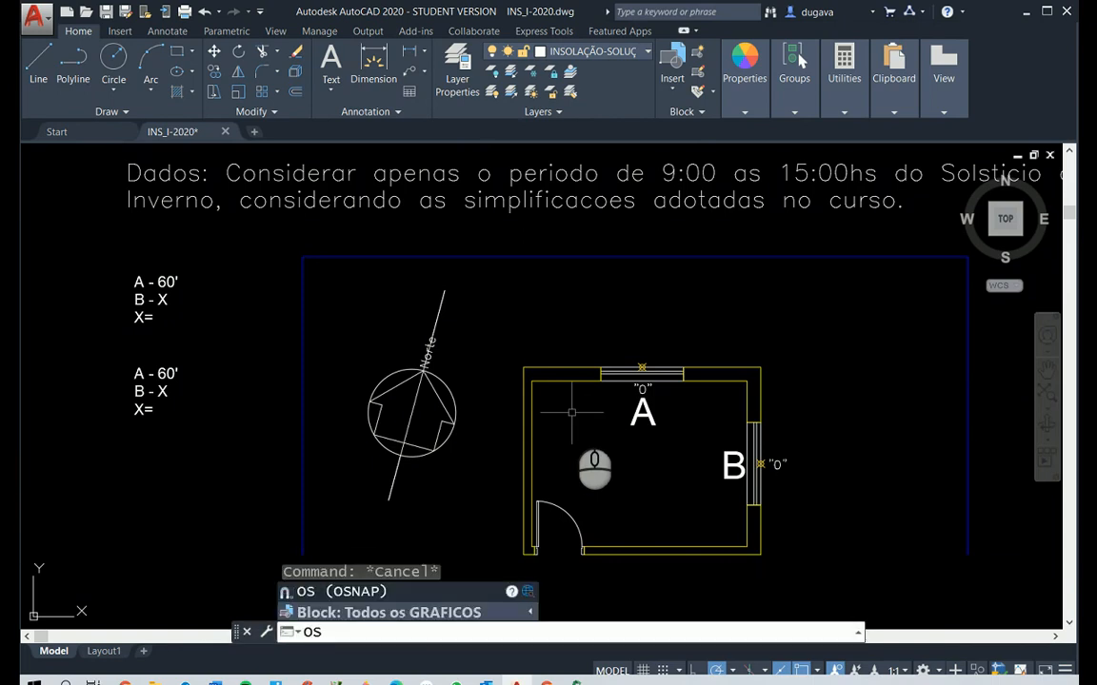
key("Return")
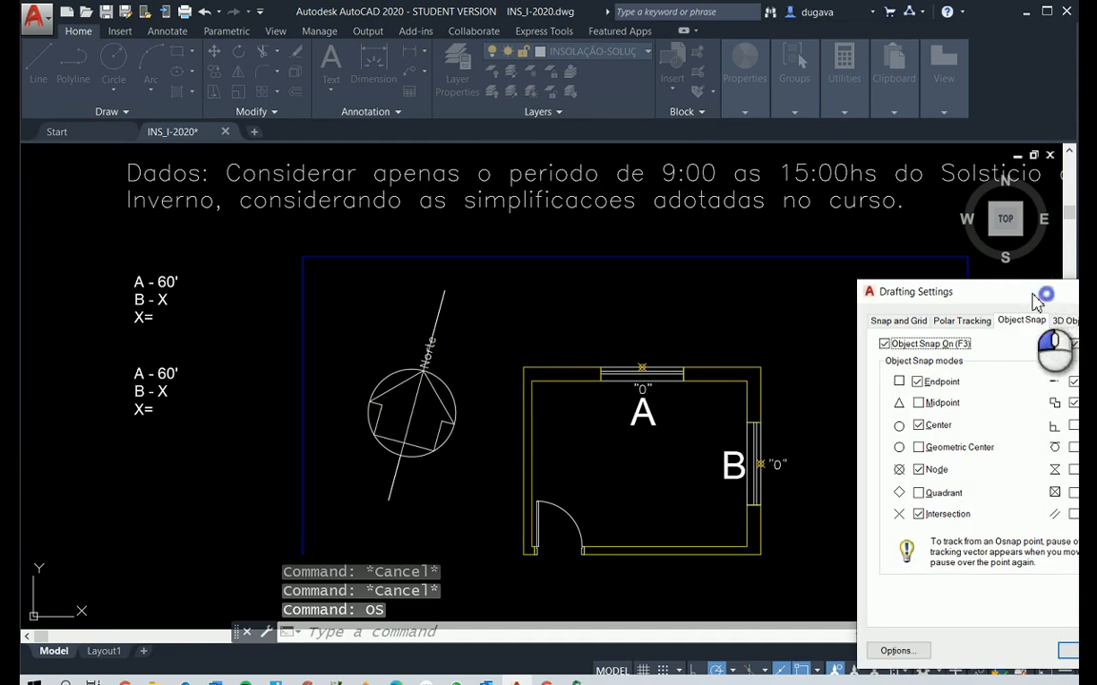
left_click_drag(1041, 297, 469, 163)
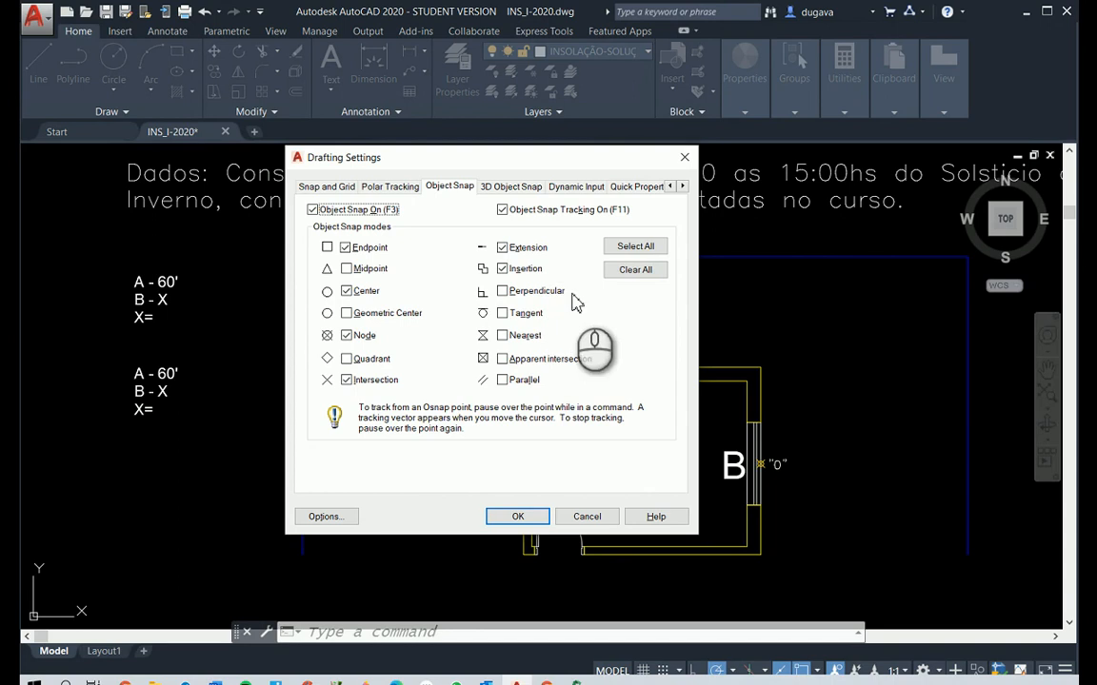
left_click(528, 519)
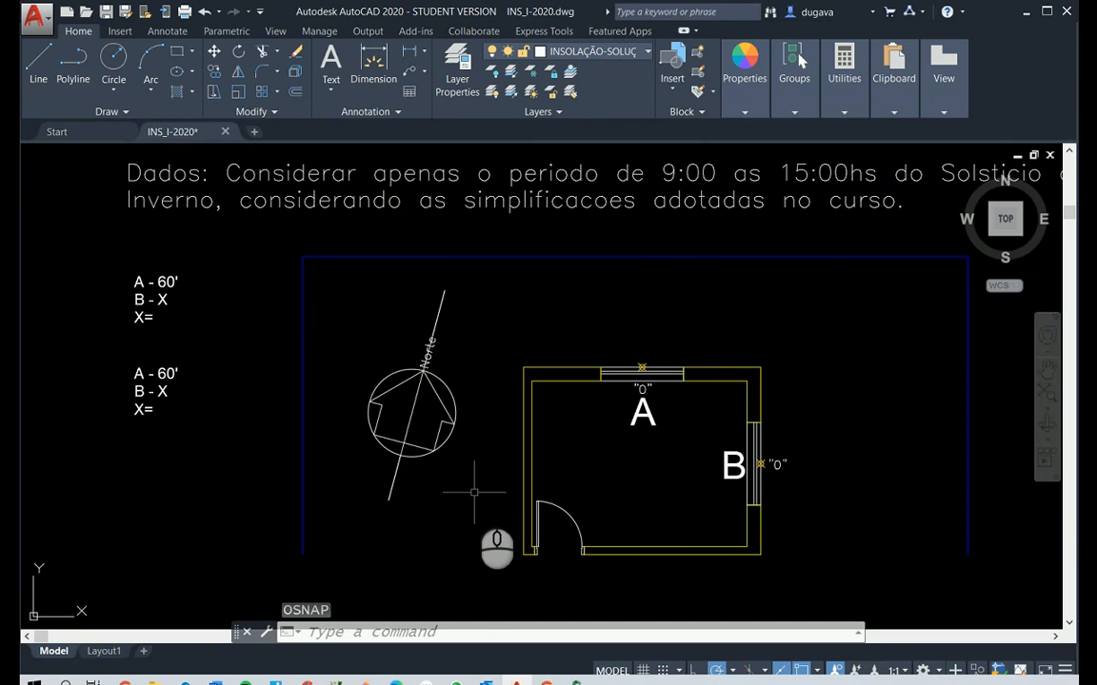
Move the line drawn over the north axis from its lower endpoint to point "0" of window A
type("m")
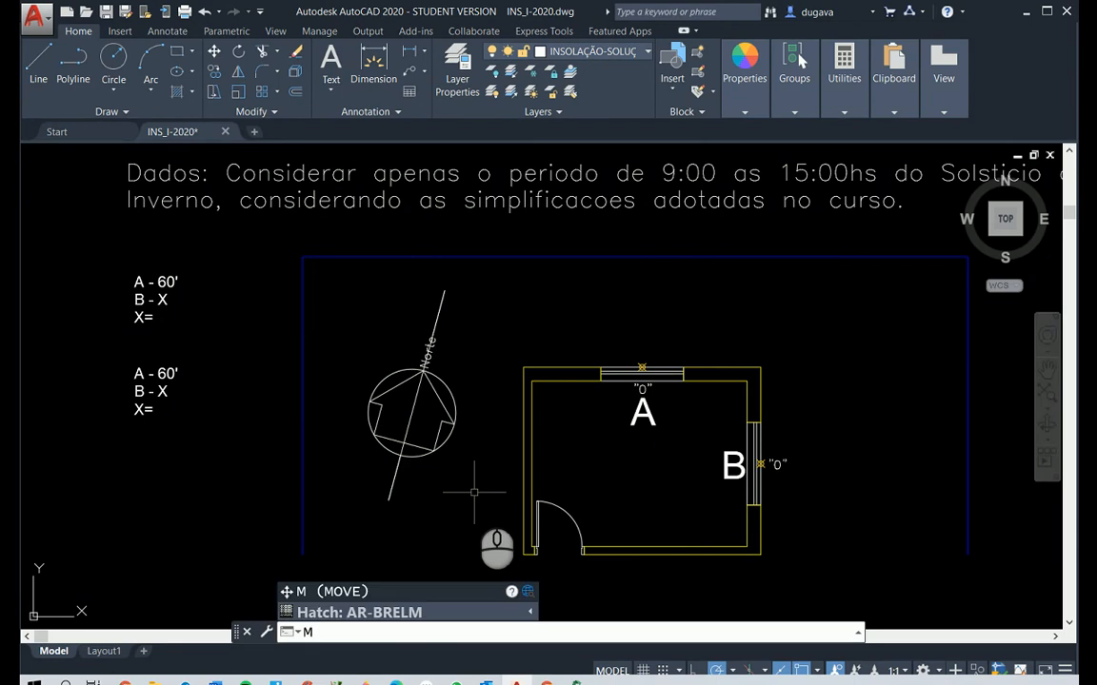
key("Return")
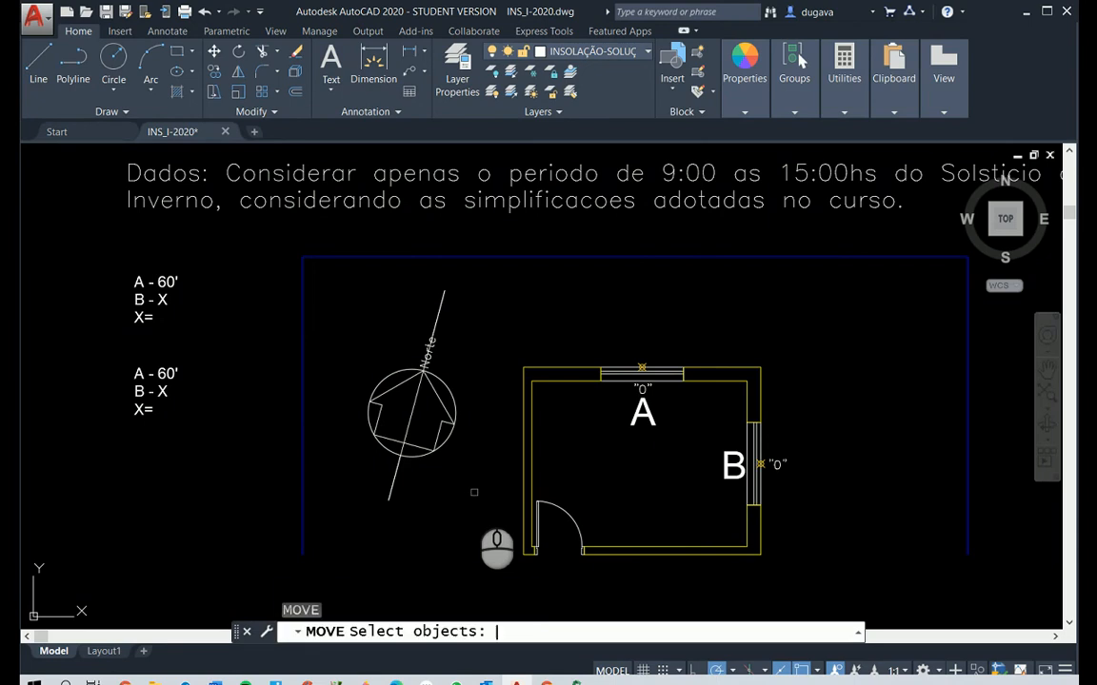
left_click(408, 426)
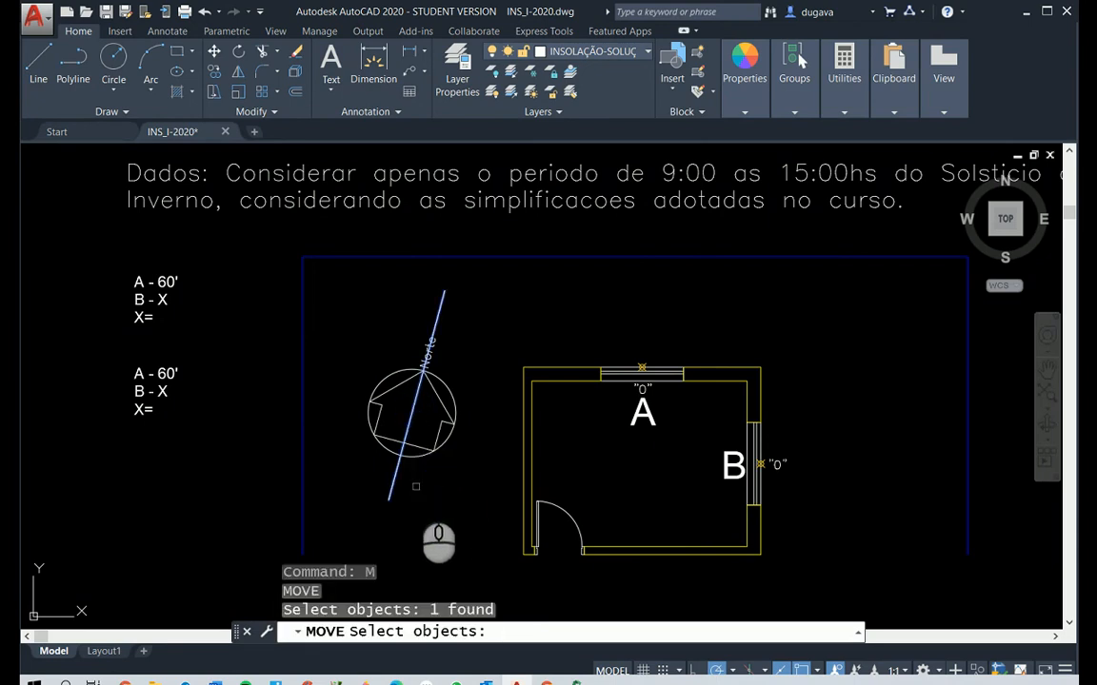
key("Return")
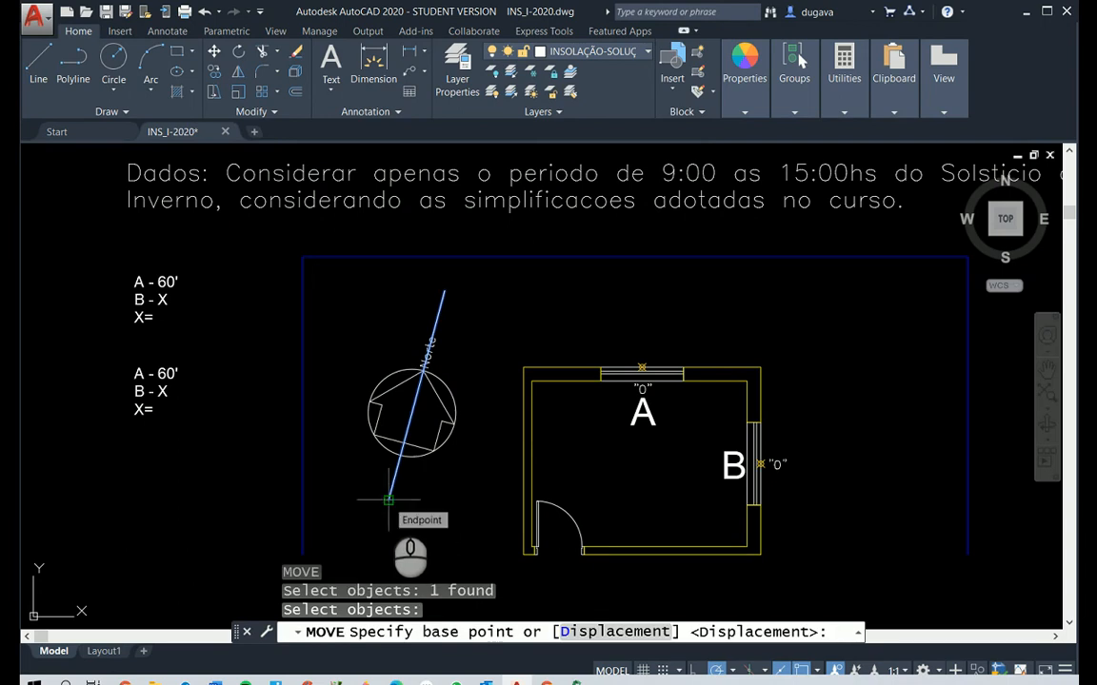
left_click(389, 499)
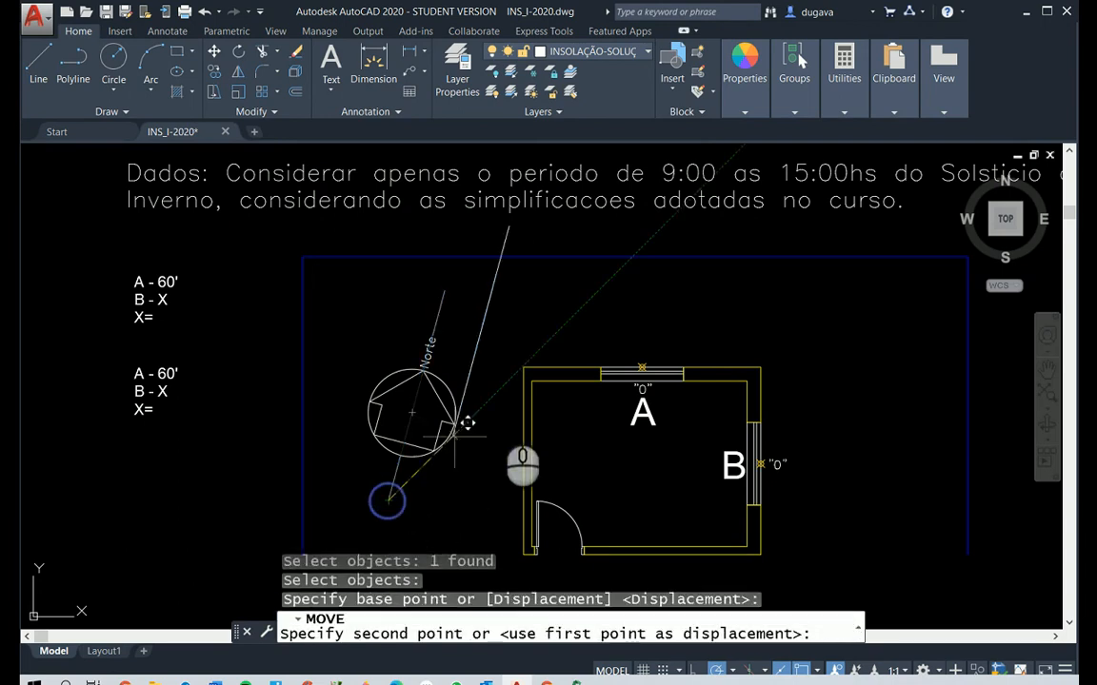
left_click(653, 356)
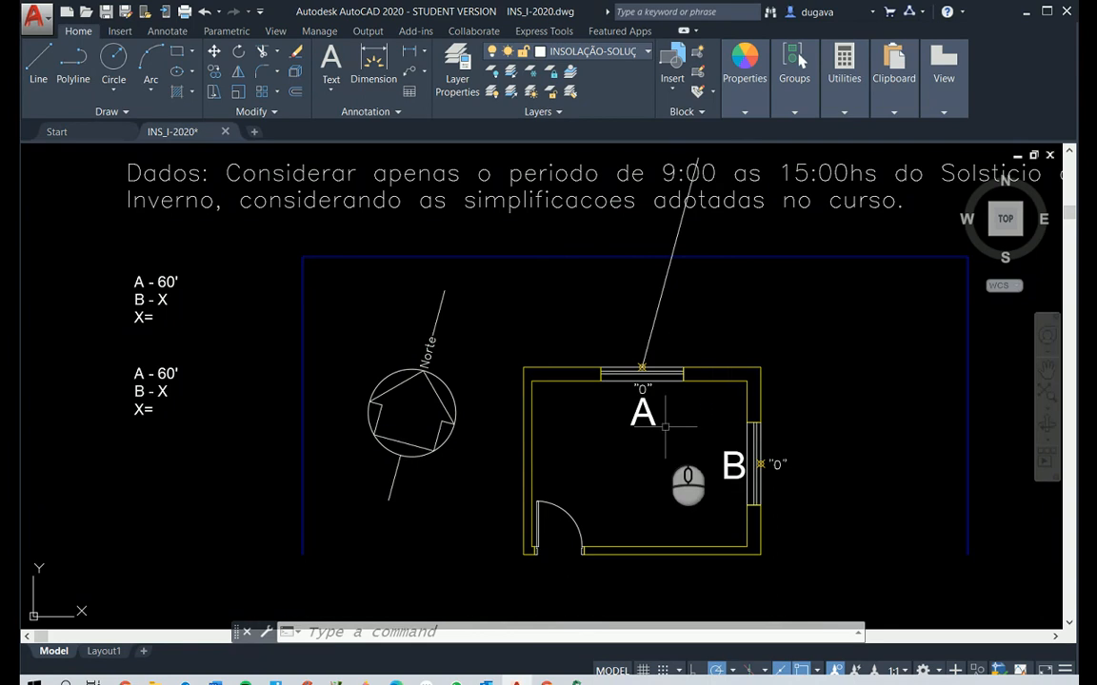
Examine up close how the moved north line meets point "0" on window A
scroll(665, 435, "down", 2)
scroll(665, 434, "up", 4)
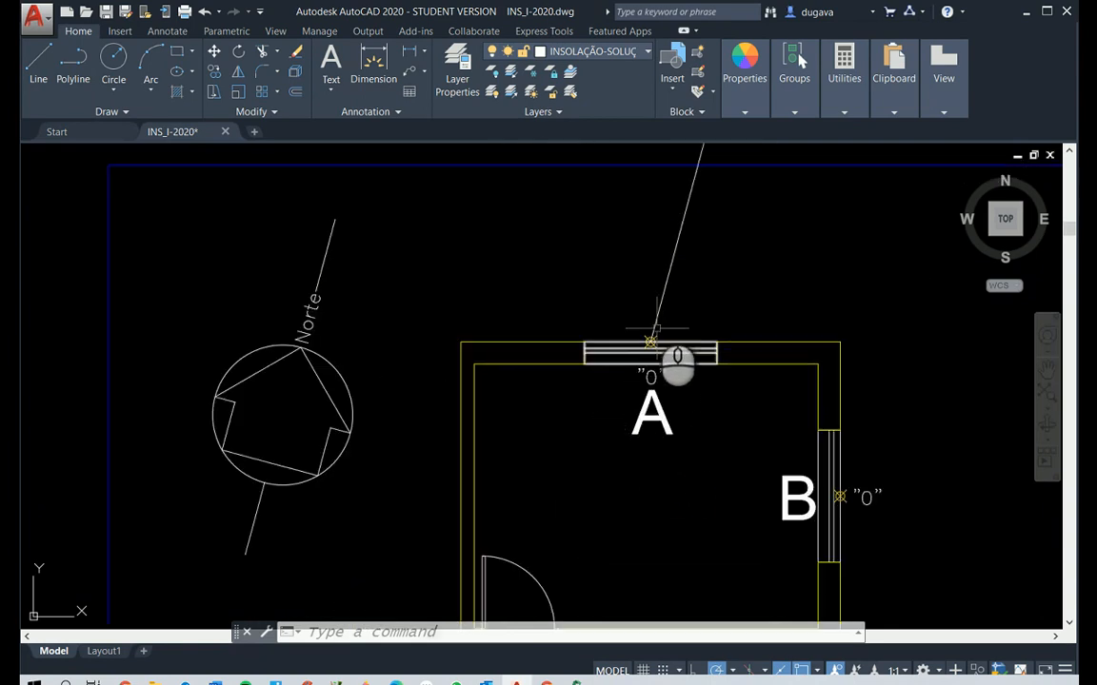
scroll(668, 357, "up", 2)
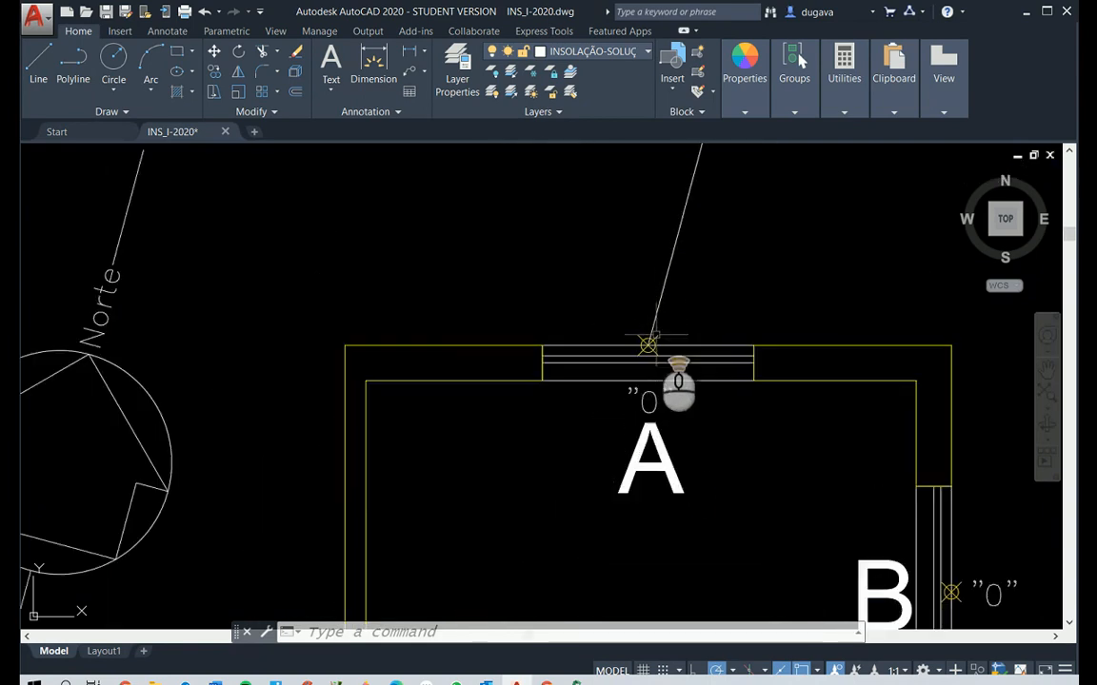
scroll(666, 366, "down", 2)
scroll(653, 348, "down", 4)
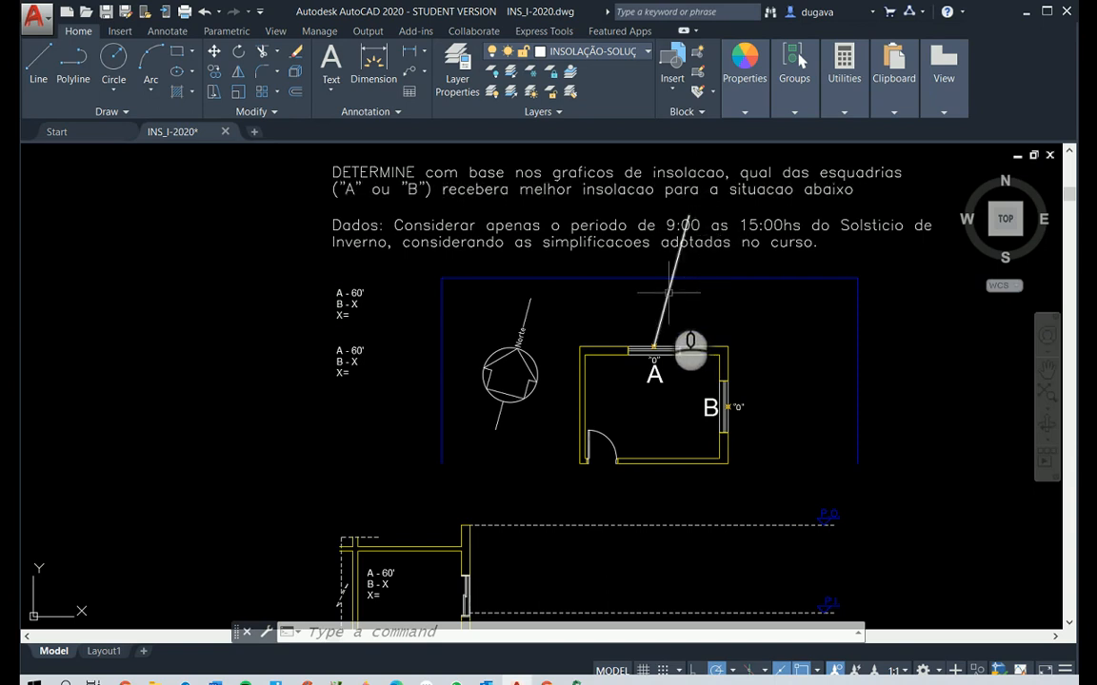
scroll(669, 314, "up", 2)
scroll(707, 446, "up", 2)
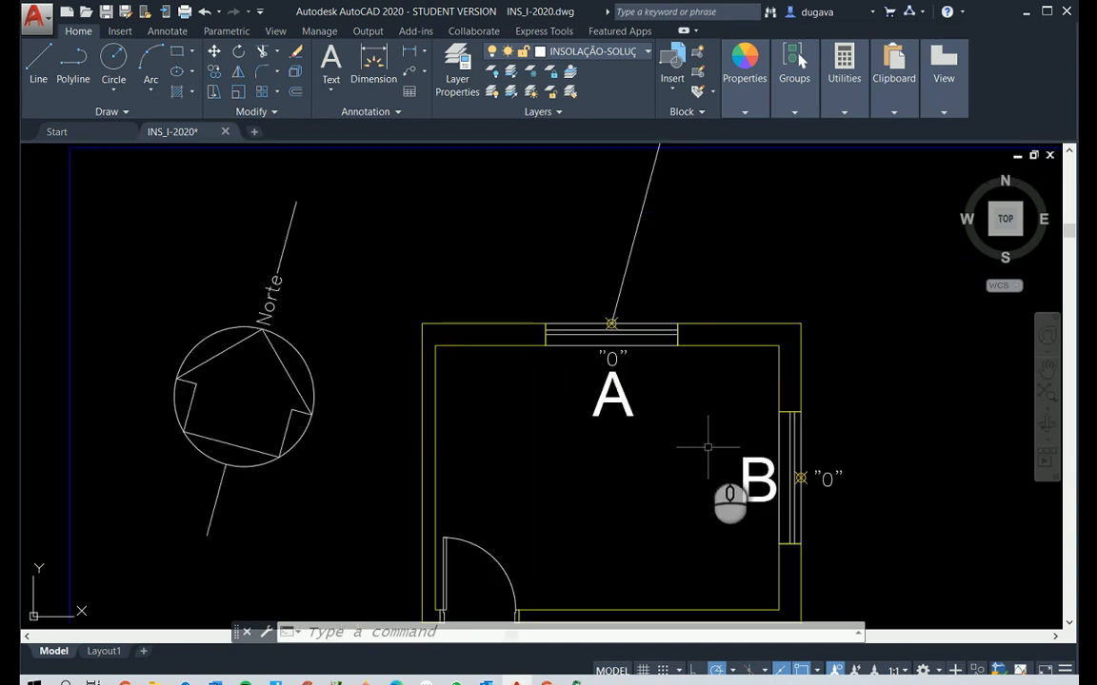
right_click(706, 448)
mouse_move(650, 461)
left_mouse_down()
mouse_move(613, 533)
mouse_move(516, 594)
left_mouse_up()
scroll(533, 549, "up", 2)
key("Escape")
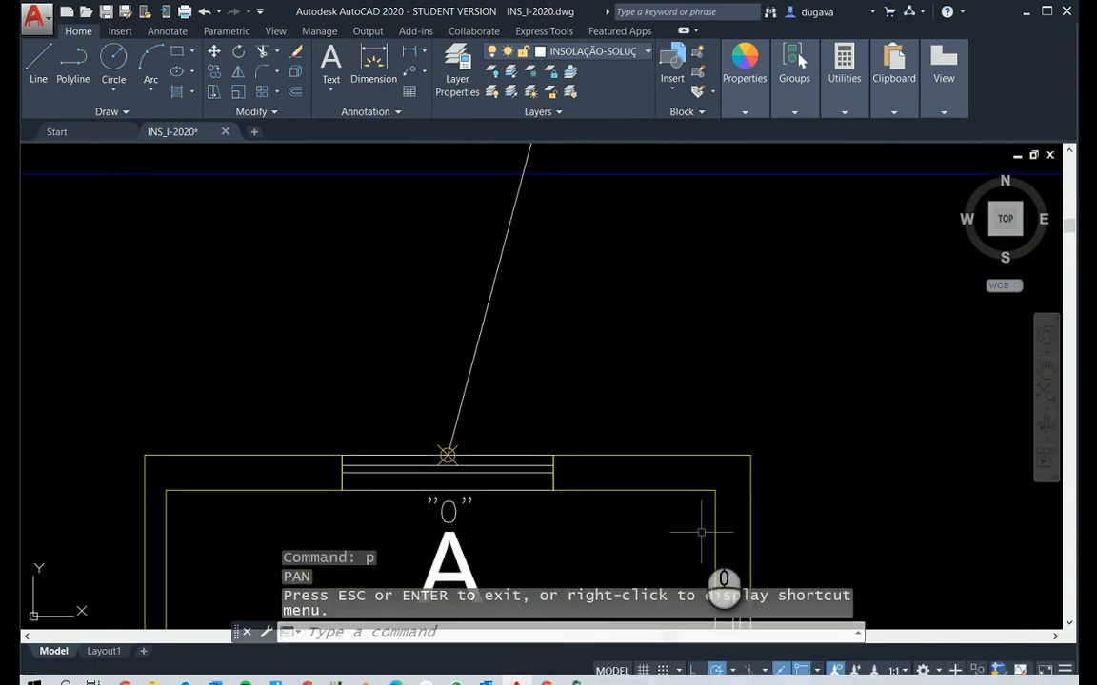
key("Escape")
key("Escape")
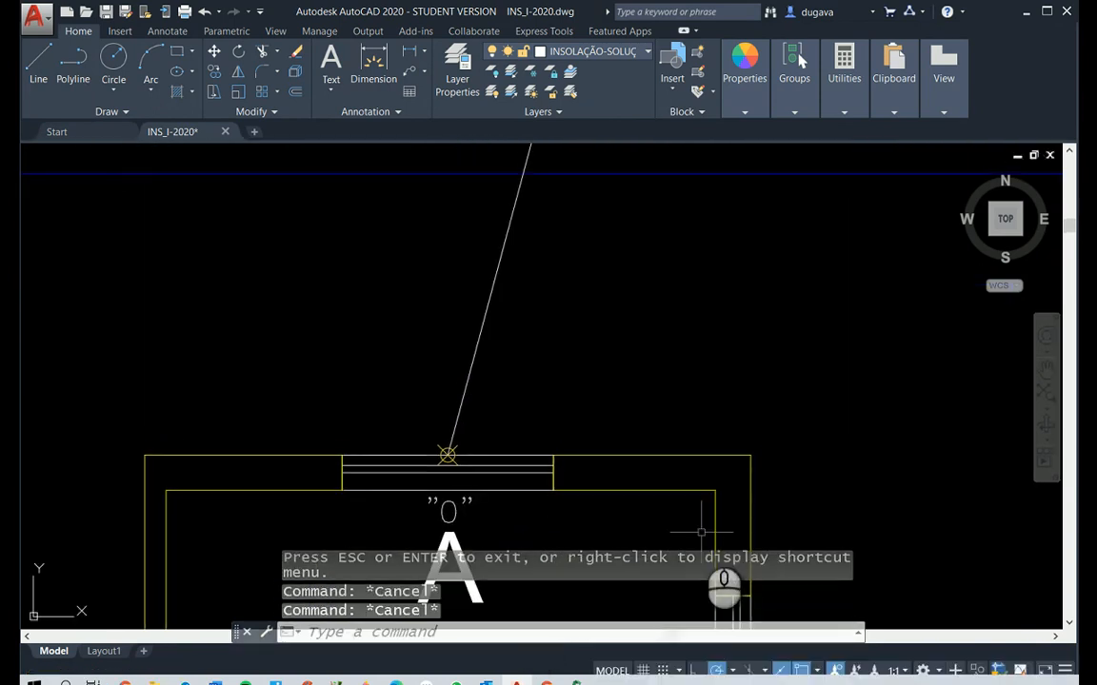
Insert the INS-PL… hourly sun-ray block at window A's point "0" with on-screen rotation, aligning its NV (12:00) ray with the north line's upper end
type("i")
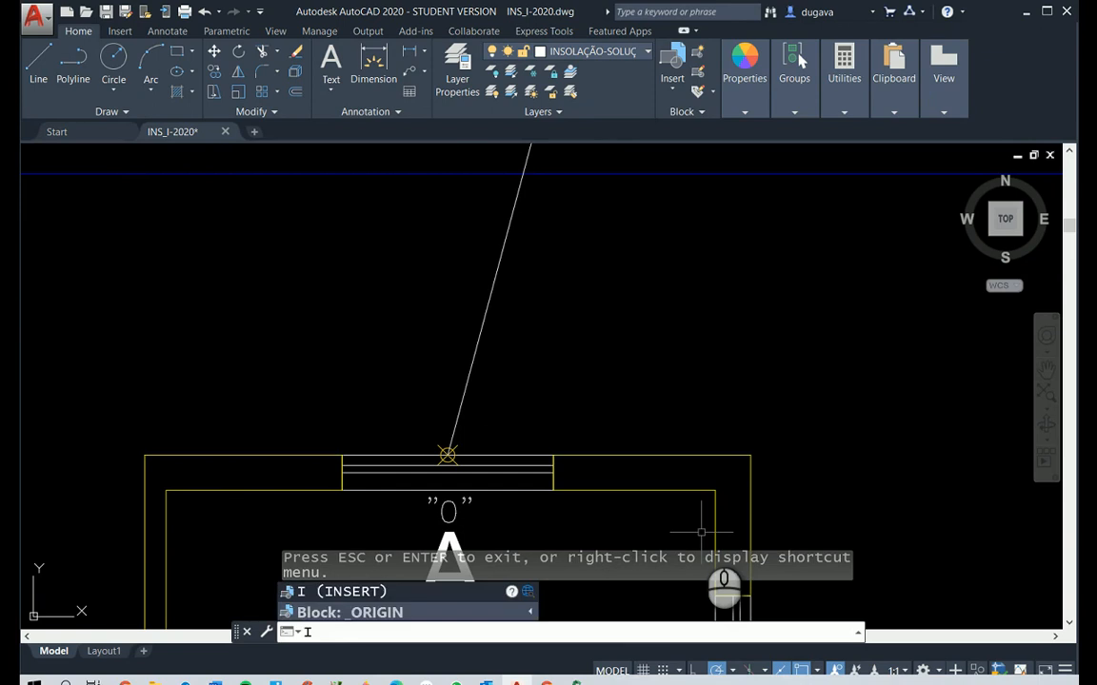
key("Return")
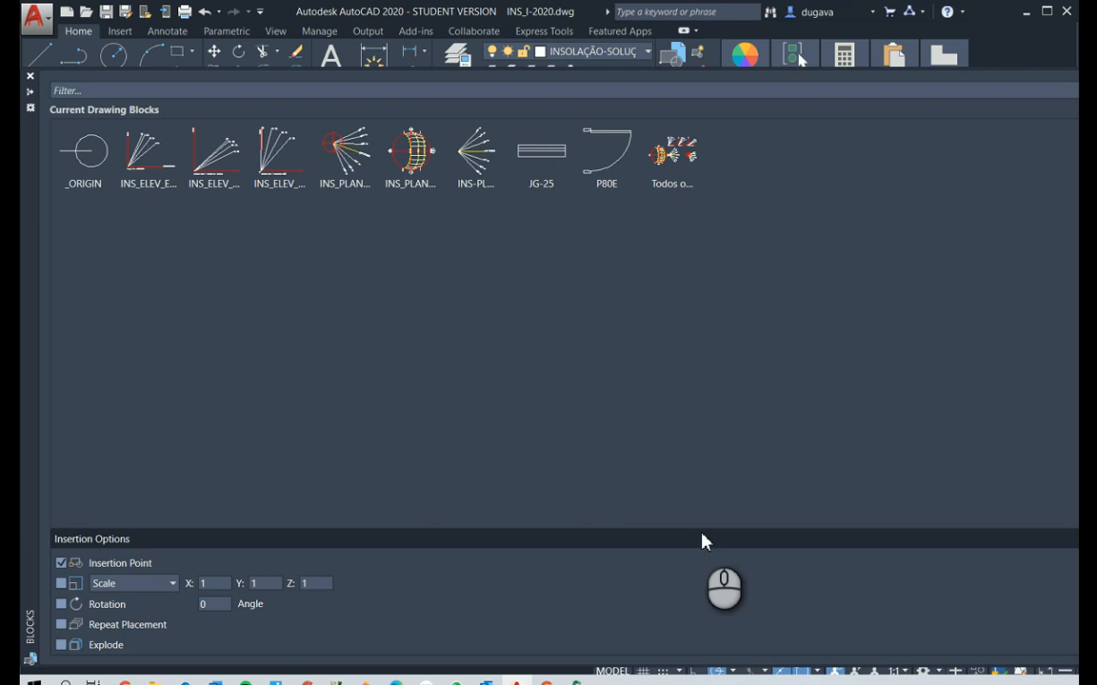
left_click(483, 172)
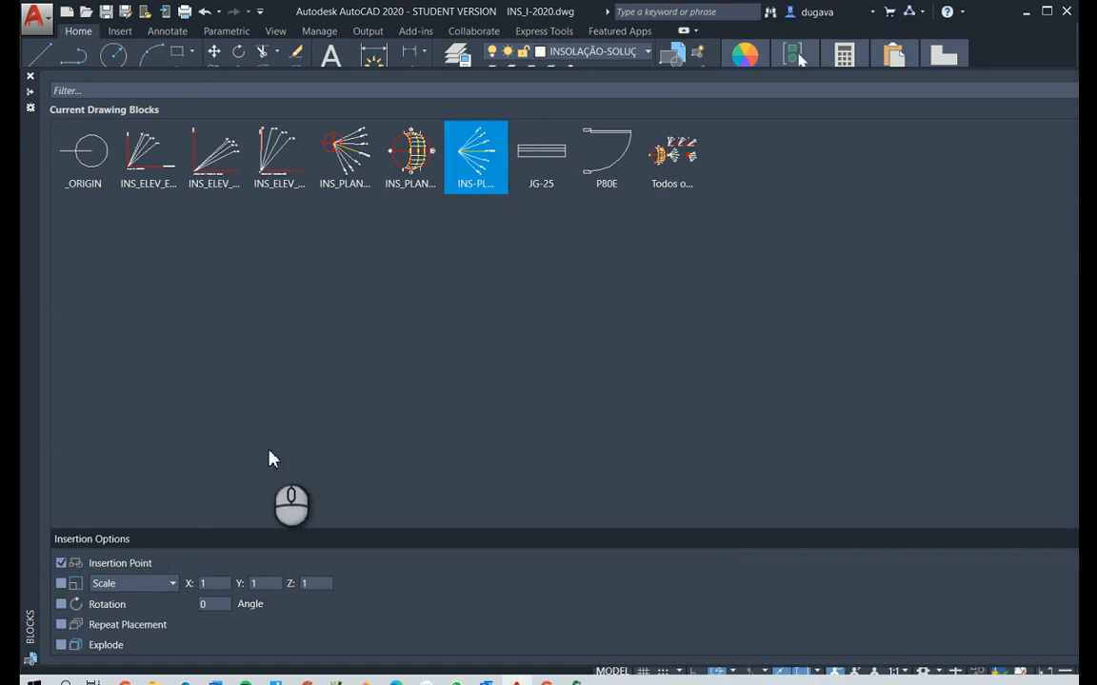
left_click(61, 605)
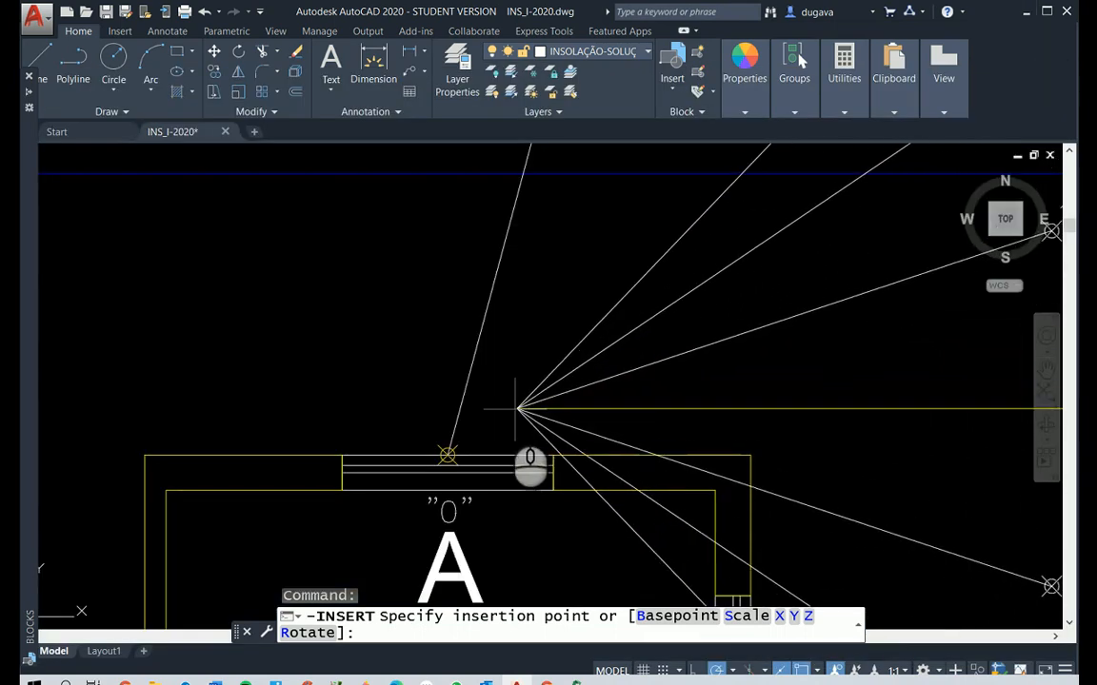
left_click(448, 456)
scroll(582, 355, "down", 5)
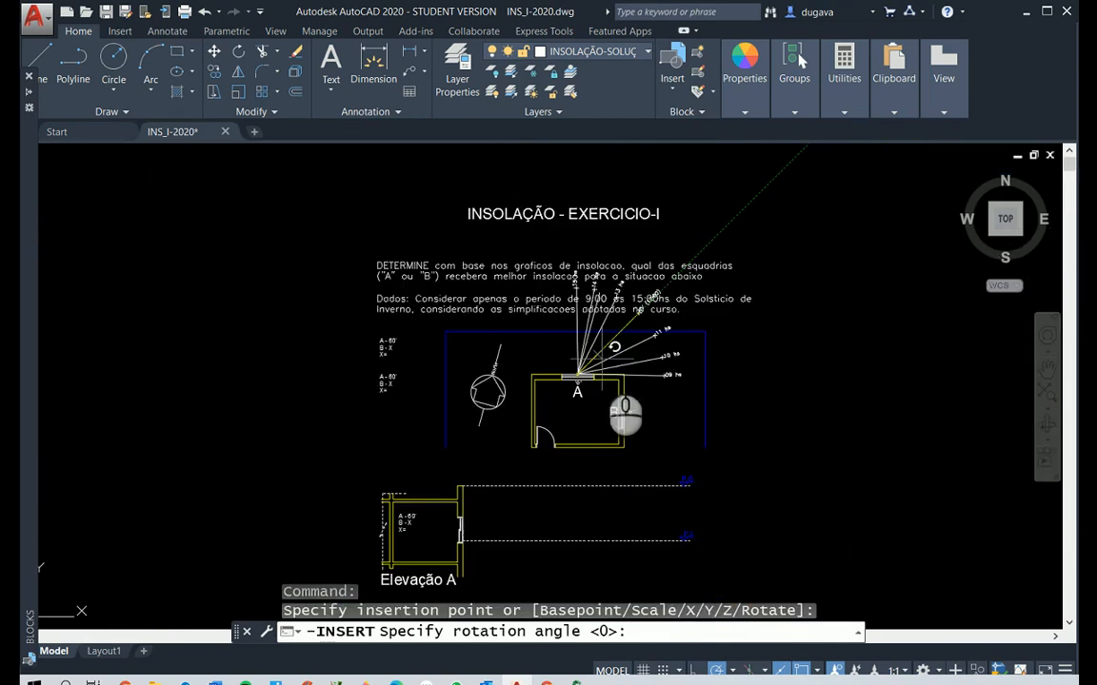
scroll(610, 400, "up", 3)
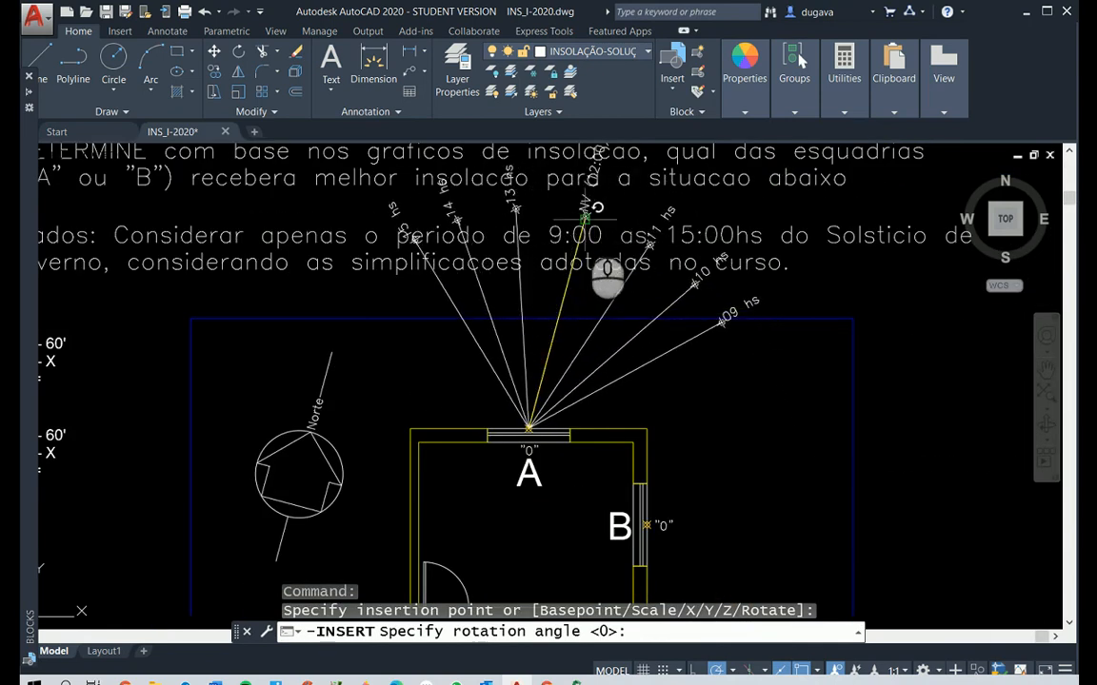
left_click(585, 218)
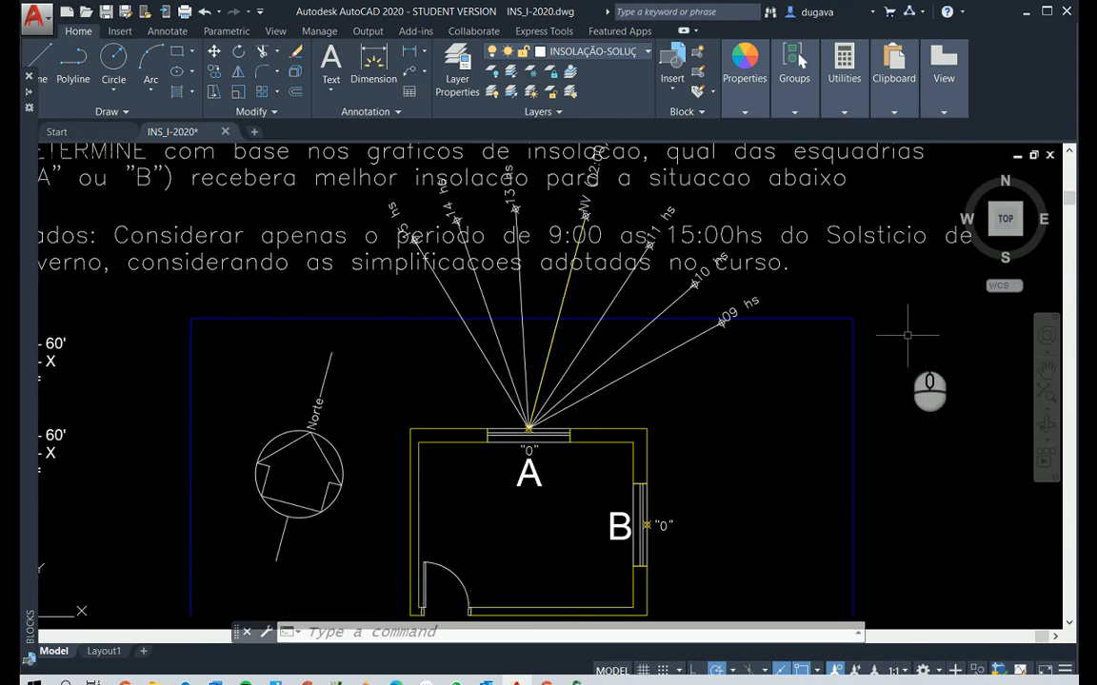
Examine the hourly sun rays from 09 hs to 15 hs around window A in an enlarged view
scroll(907, 336, "down", 4)
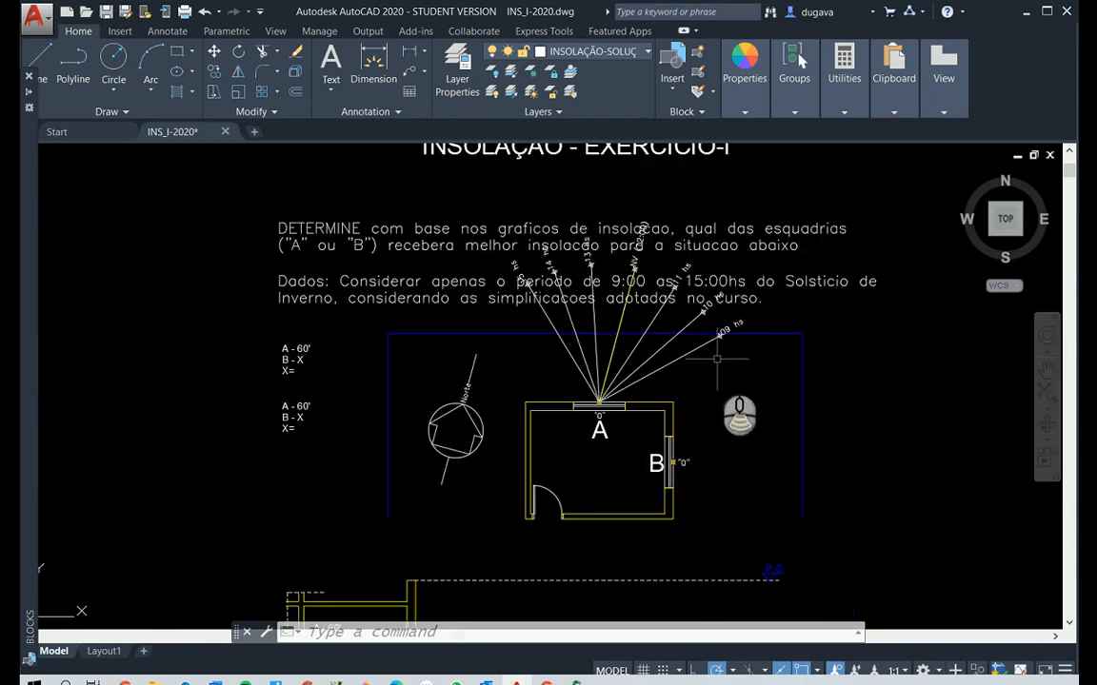
scroll(617, 394, "up", 4)
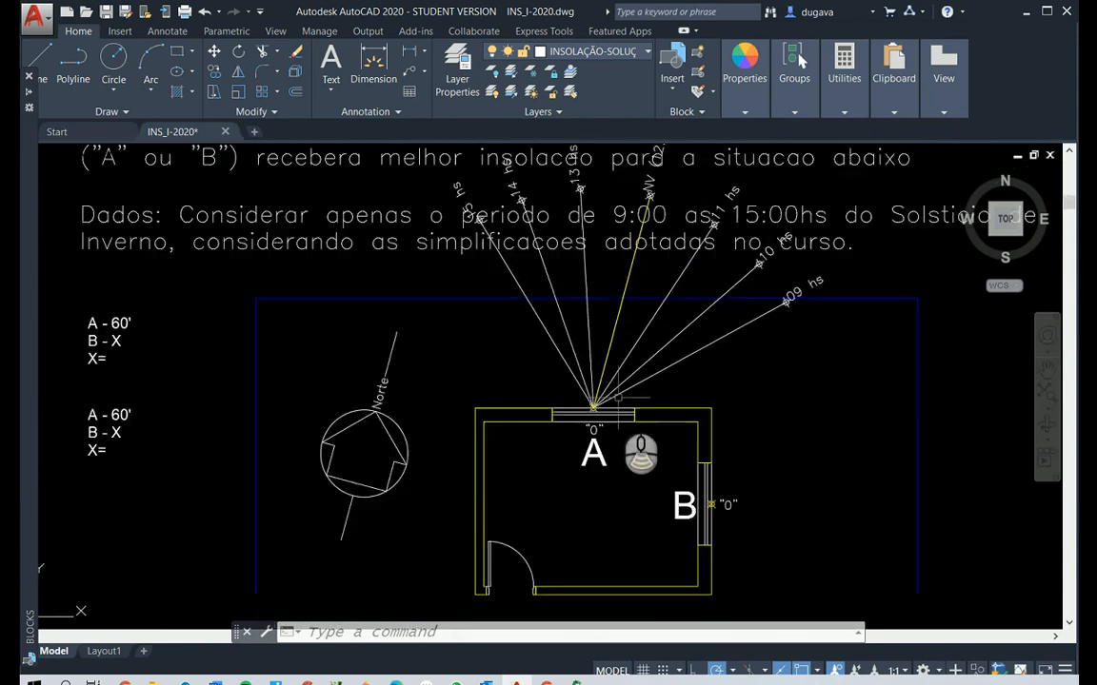
scroll(617, 394, "down", 2)
key("Escape")
key("Escape")
type("z")
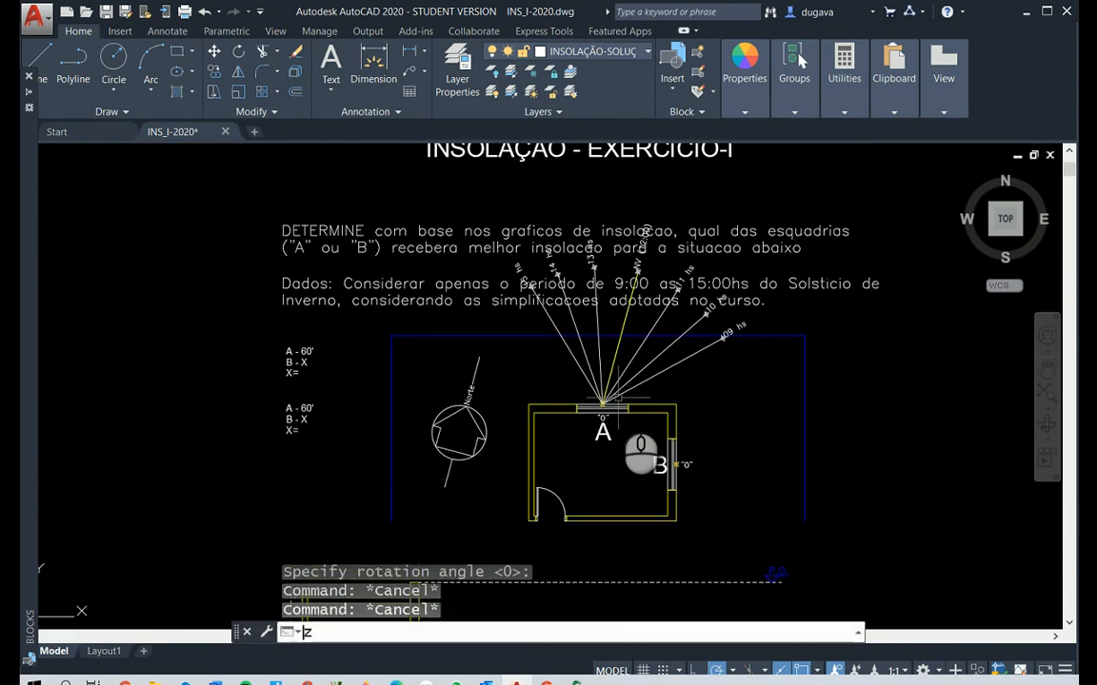
right_click(619, 398)
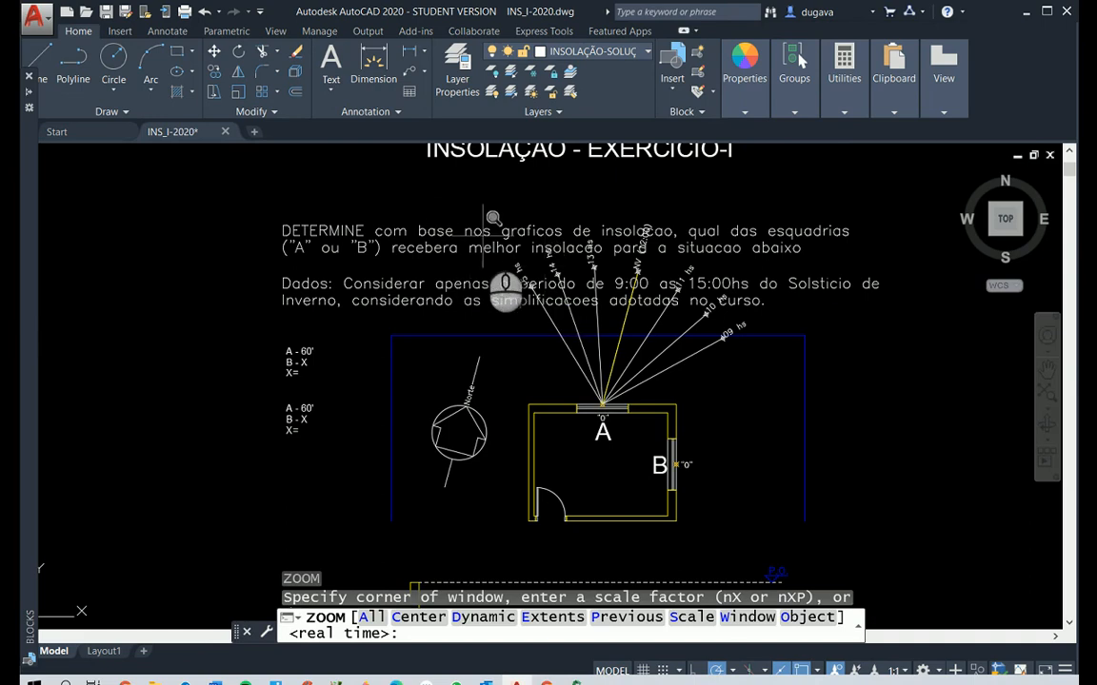
left_click(555, 244)
left_click(800, 433)
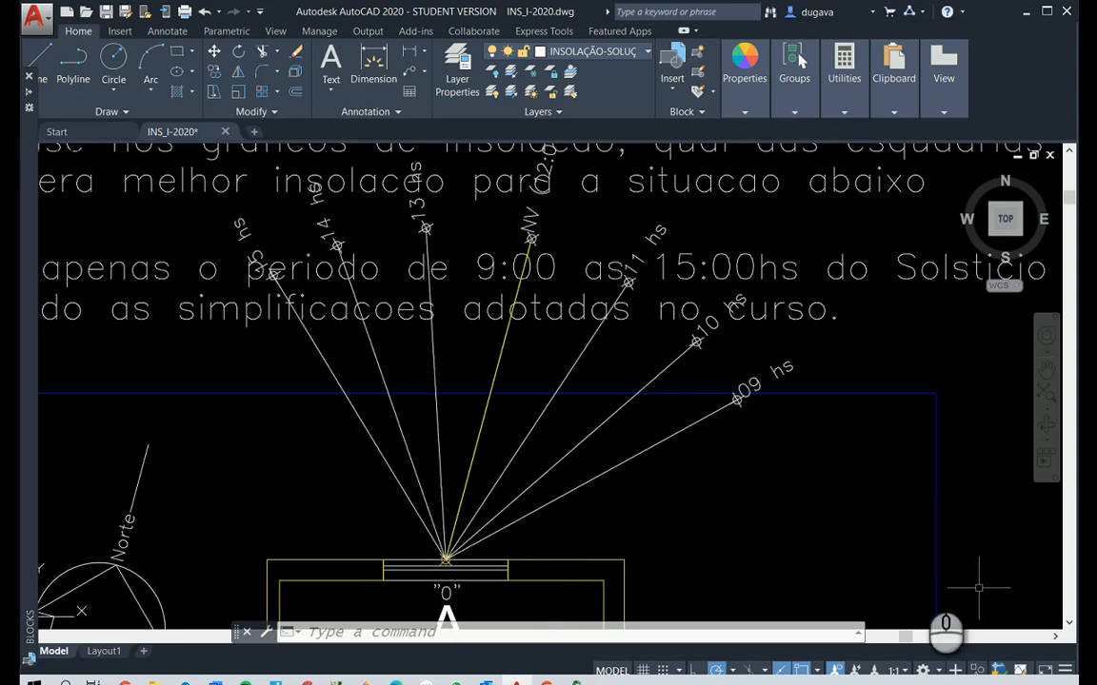
Explode the inserted hourly sun-ray block at window A into separate objects
left_click(685, 429)
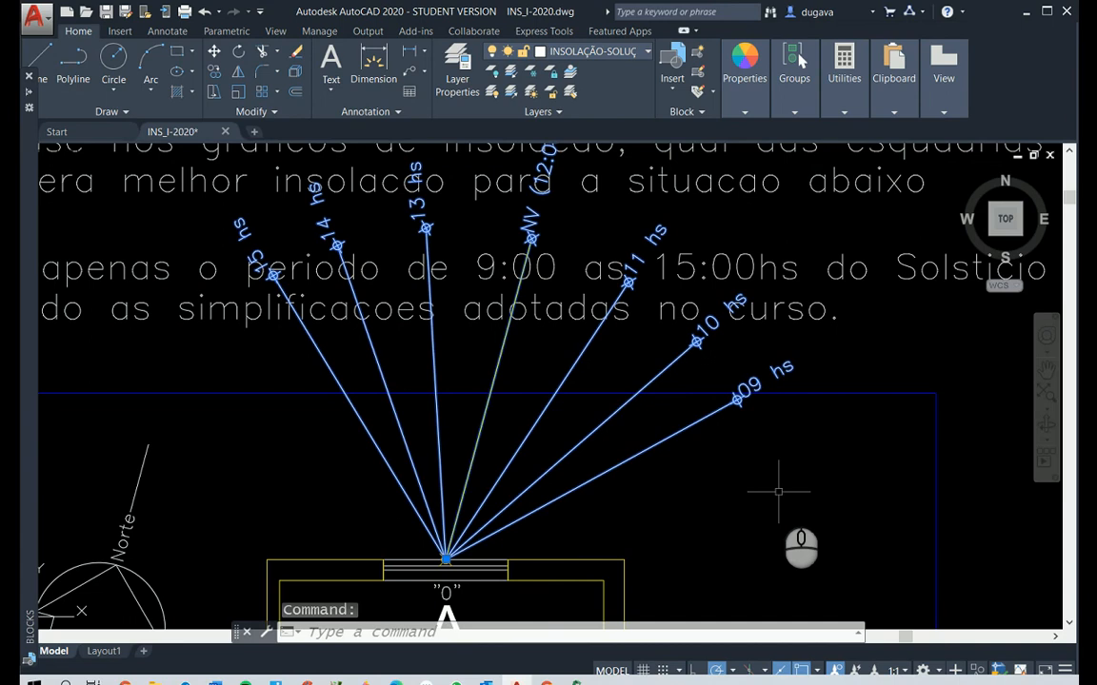
key("Escape")
key("Escape")
key("Escape")
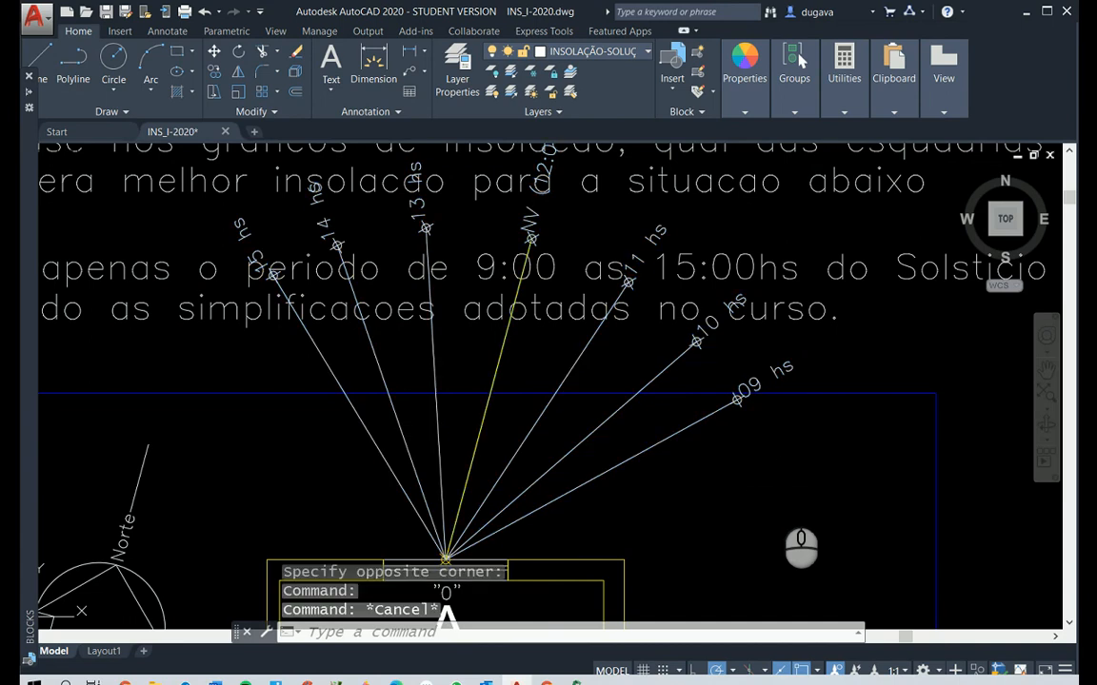
type("x")
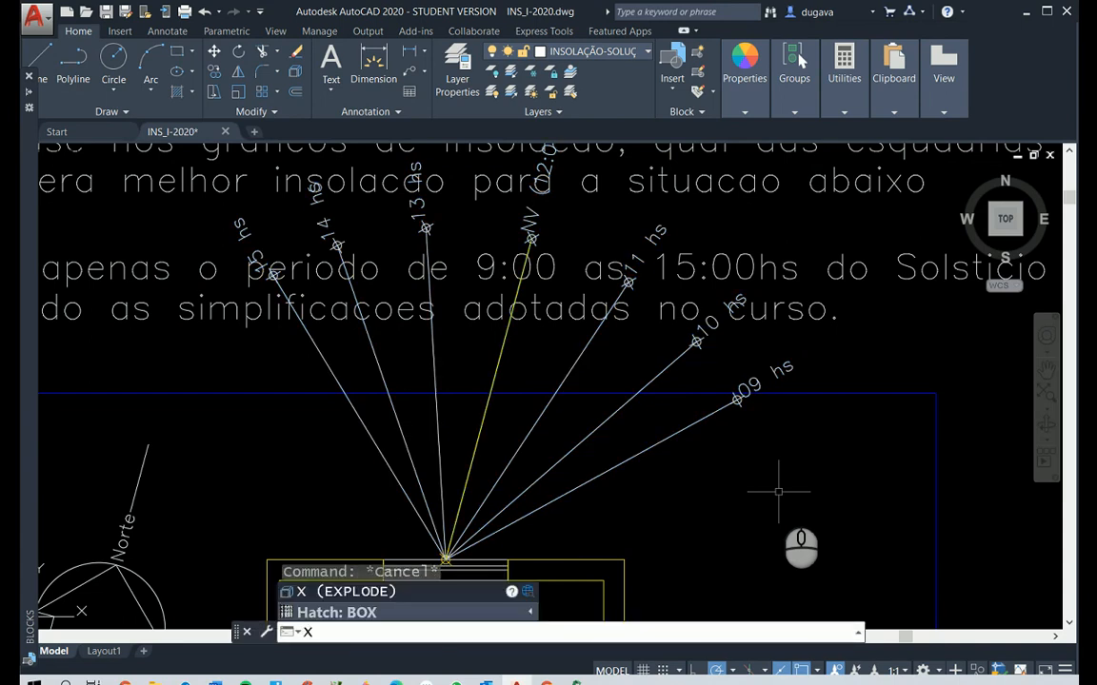
key("Return")
left_click(751, 383)
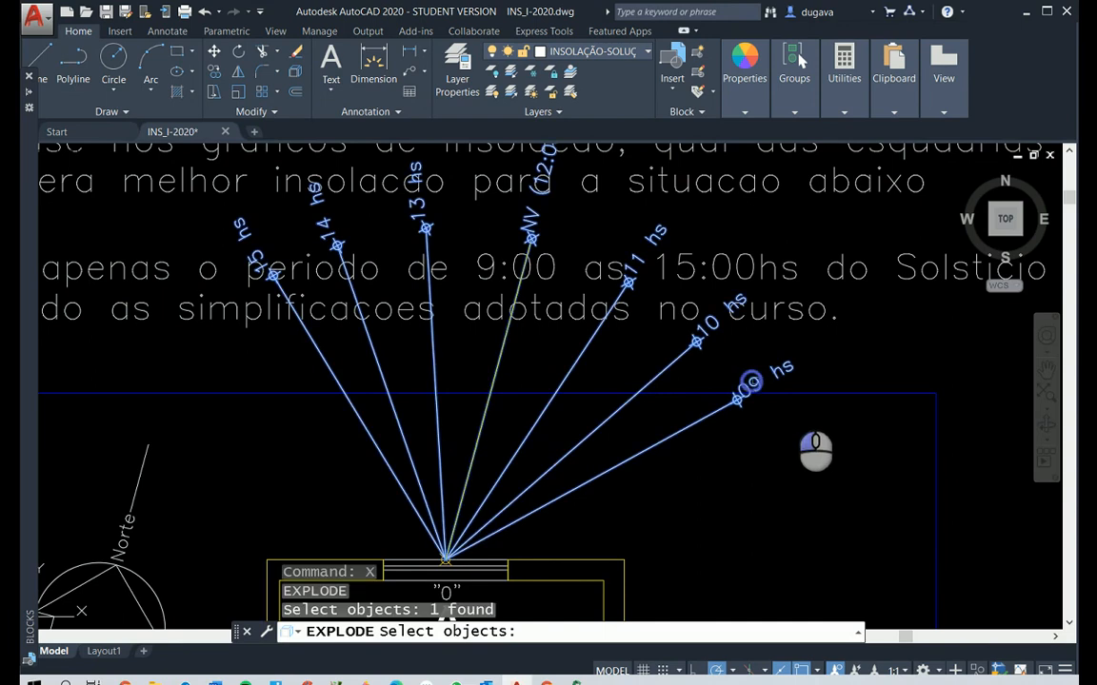
key("Return")
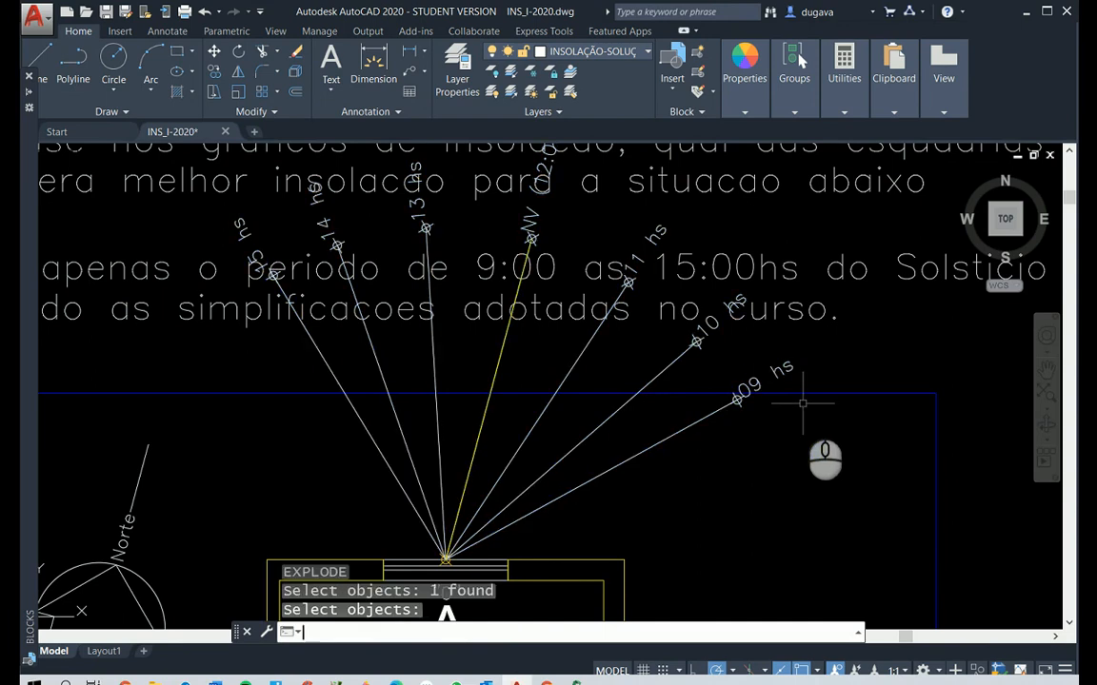
Extend the 09 hs ray to the horizontal blue boundary line above window A
scroll(787, 415, "up", 4)
scroll(786, 415, "up", 2)
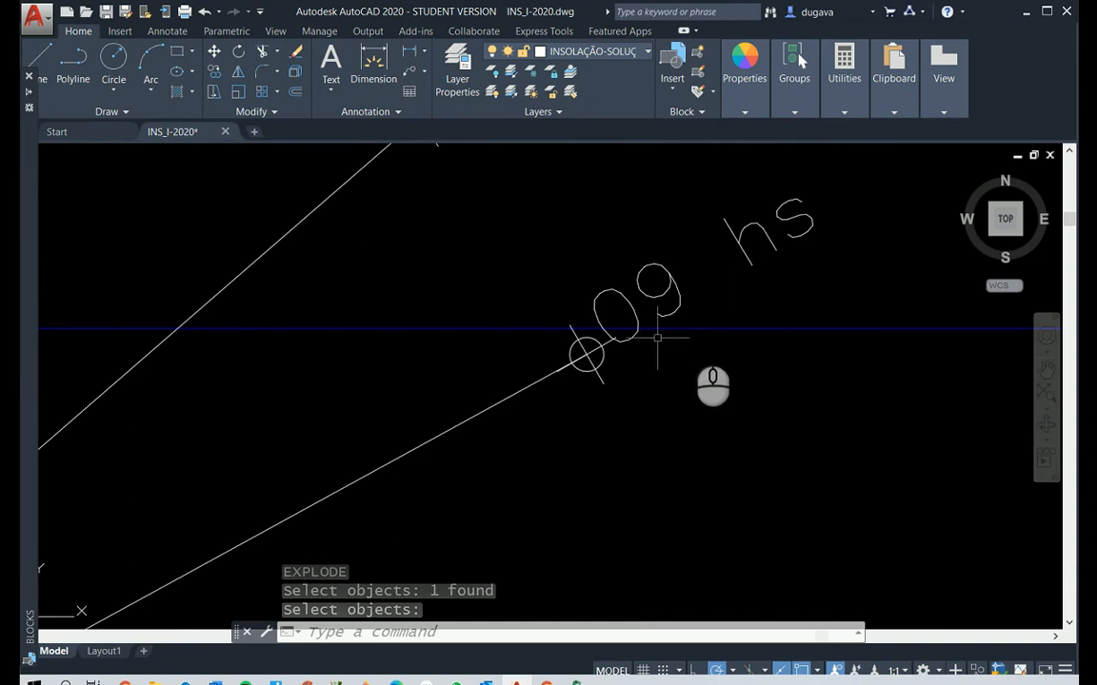
left_click(693, 328)
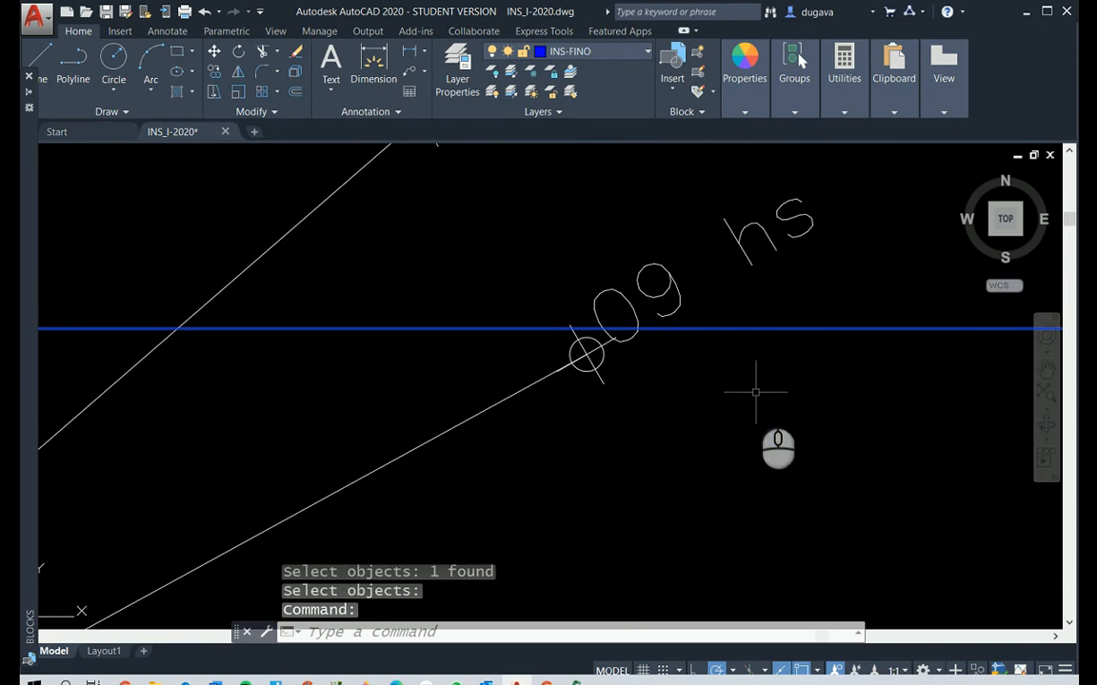
key("Escape")
key("Escape")
key("Escape")
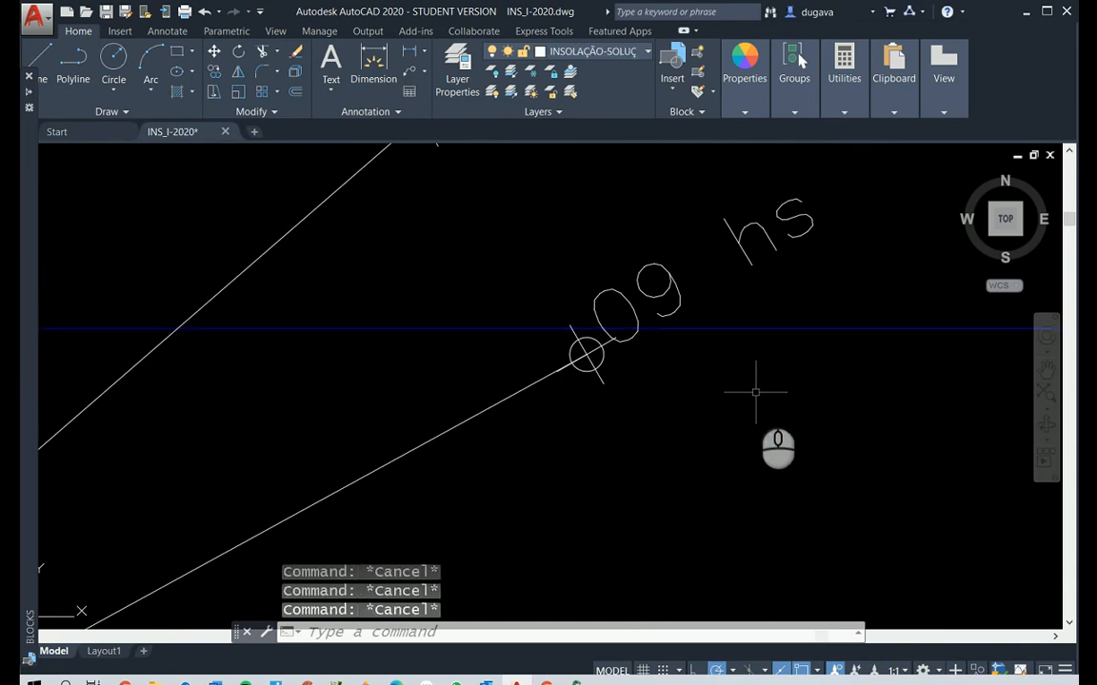
type("ex")
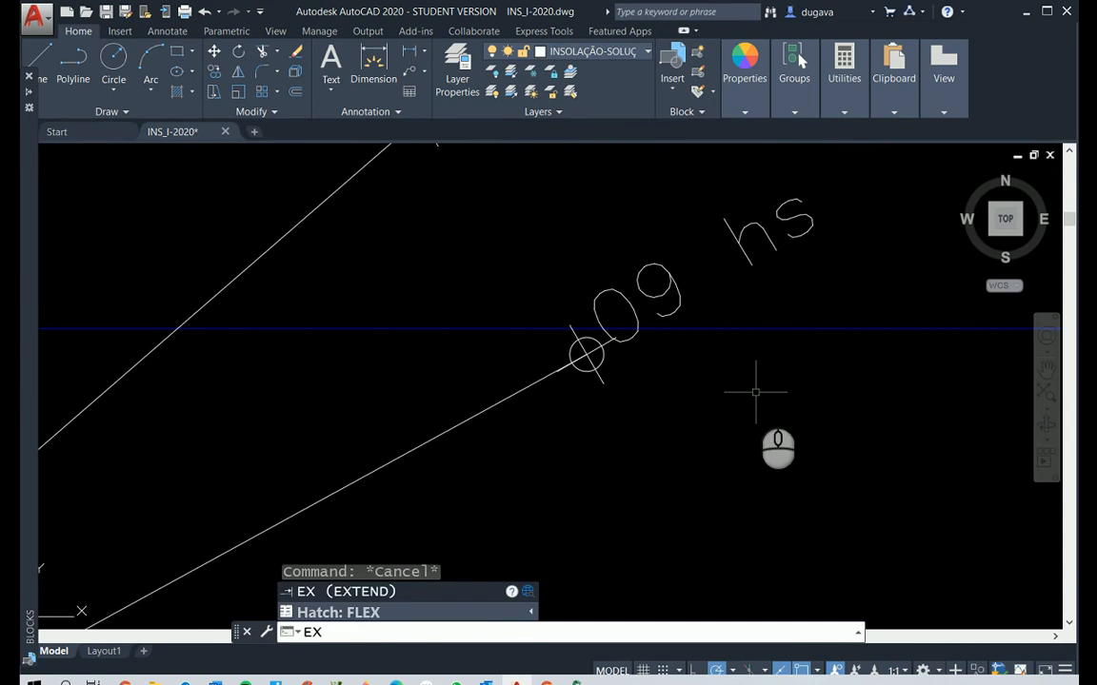
key("Return")
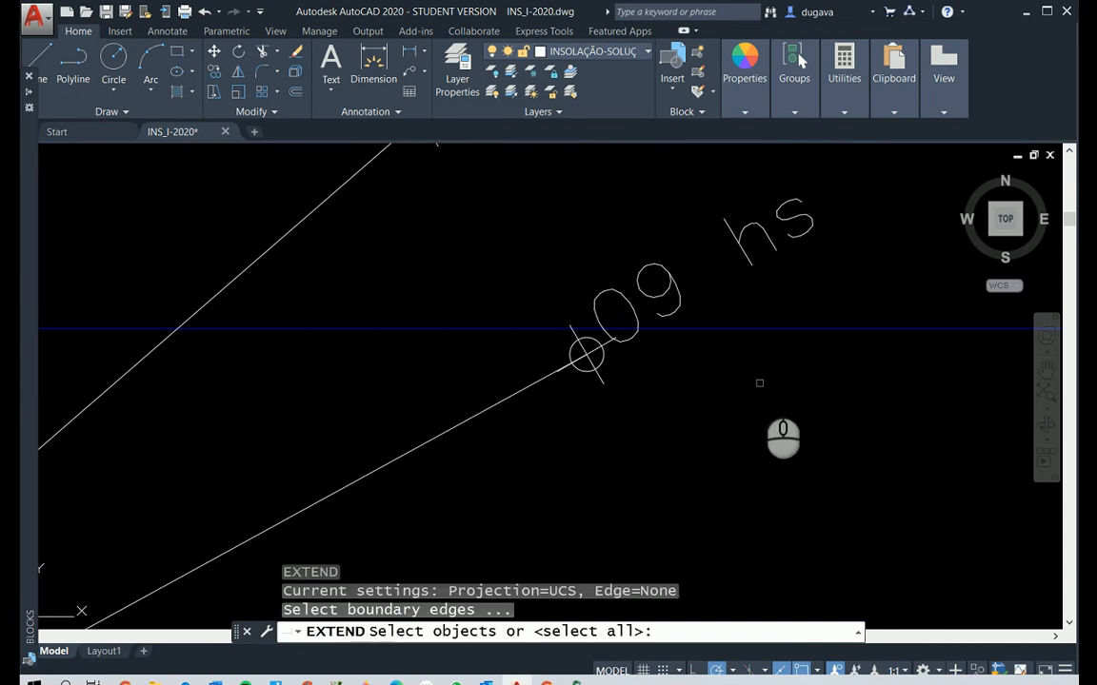
left_click(764, 328)
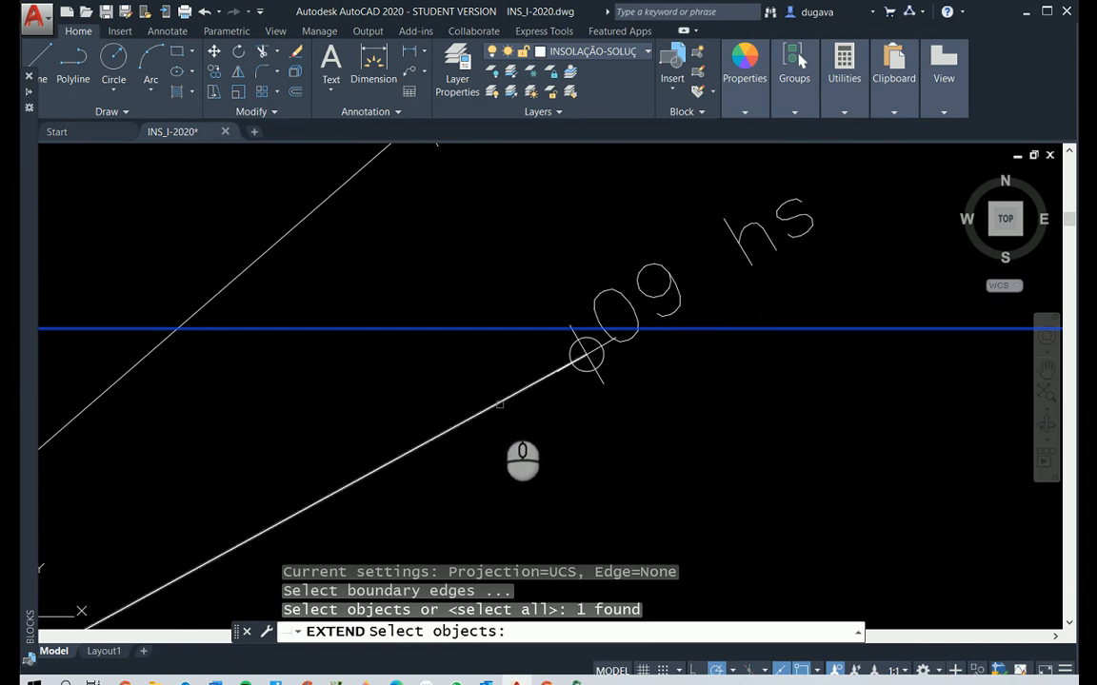
right_click(566, 431)
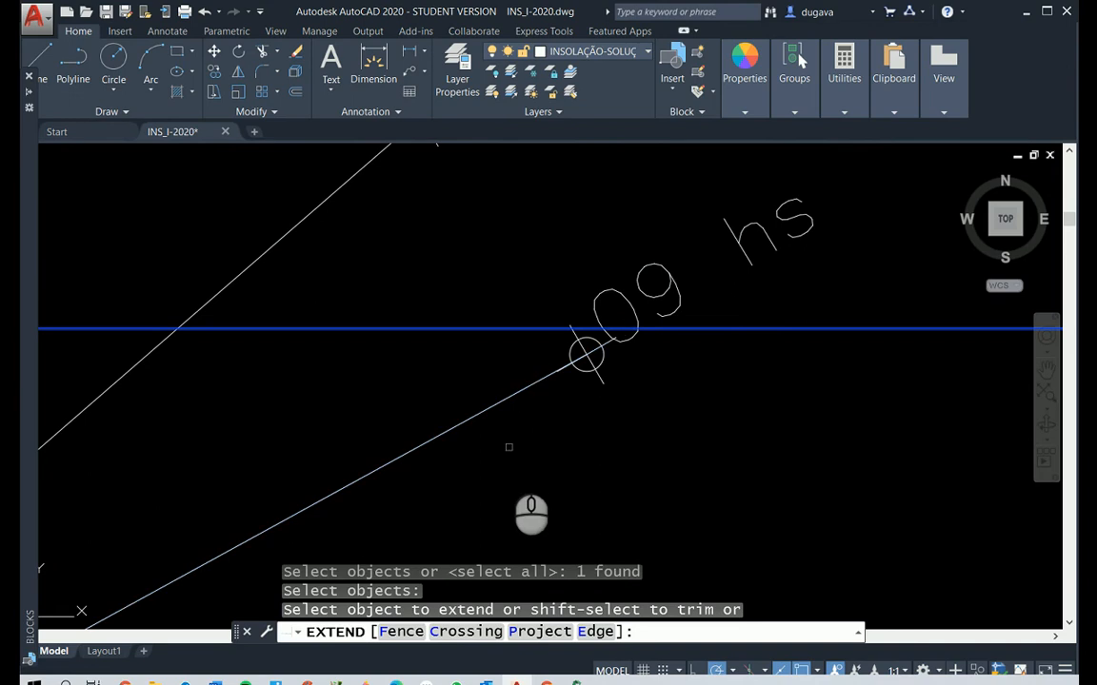
left_click(509, 399)
right_click(719, 441)
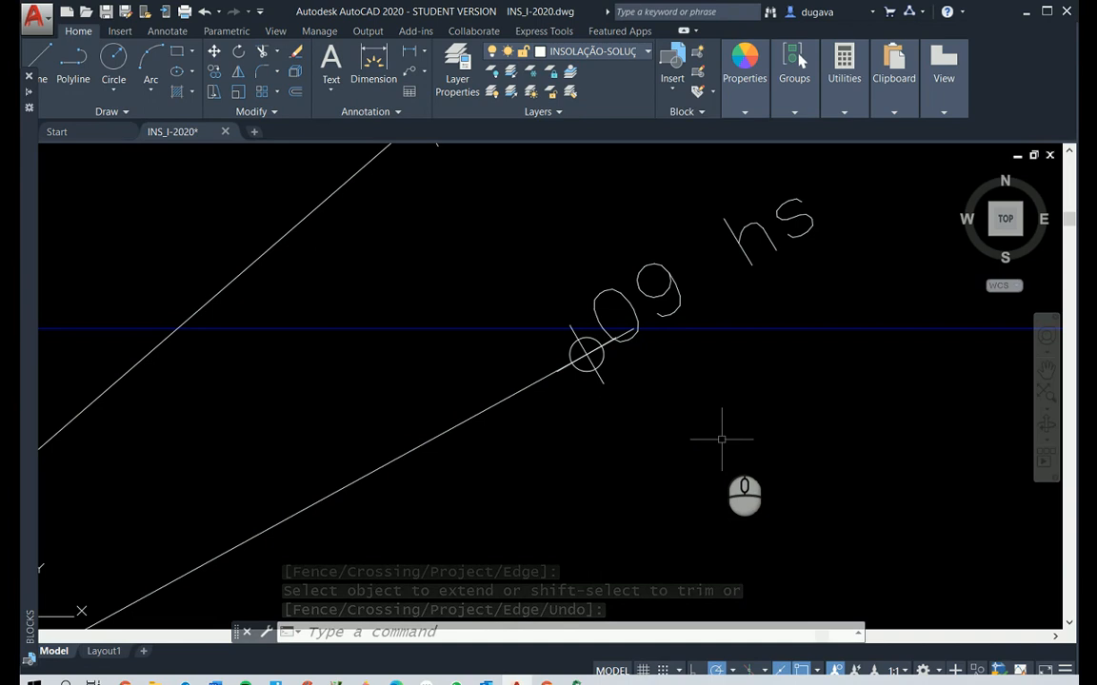
Move the 09 hs marker and label from the marker's centre to the extended ray's end on the blue line
type("m")
key("Return")
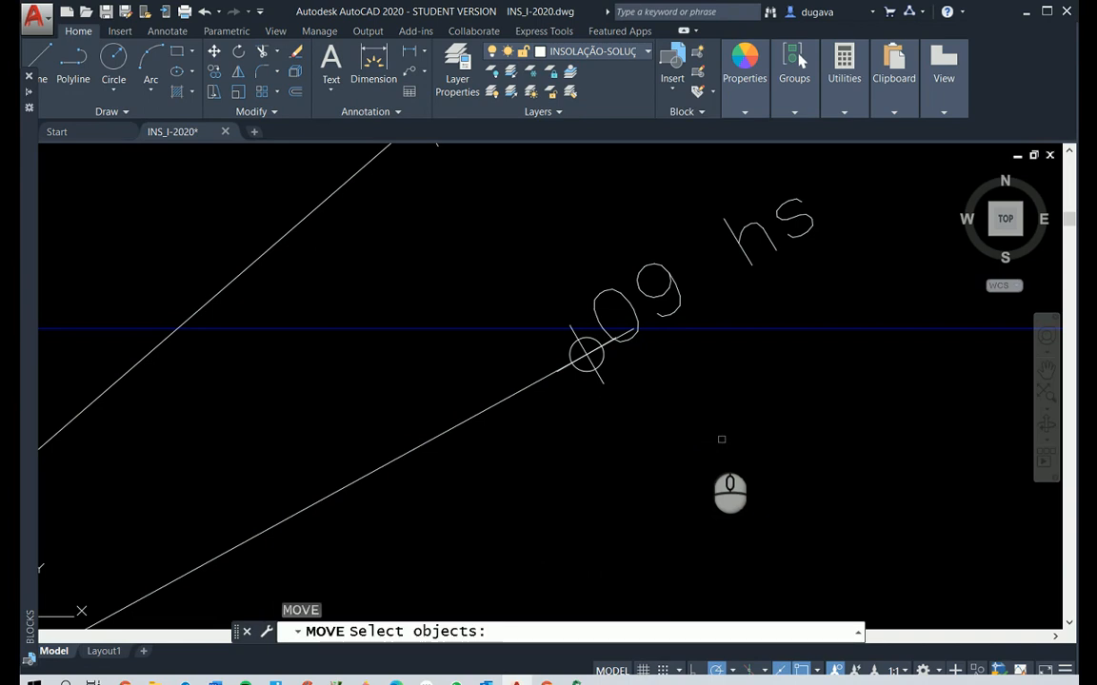
left_click(599, 378)
left_click(614, 279)
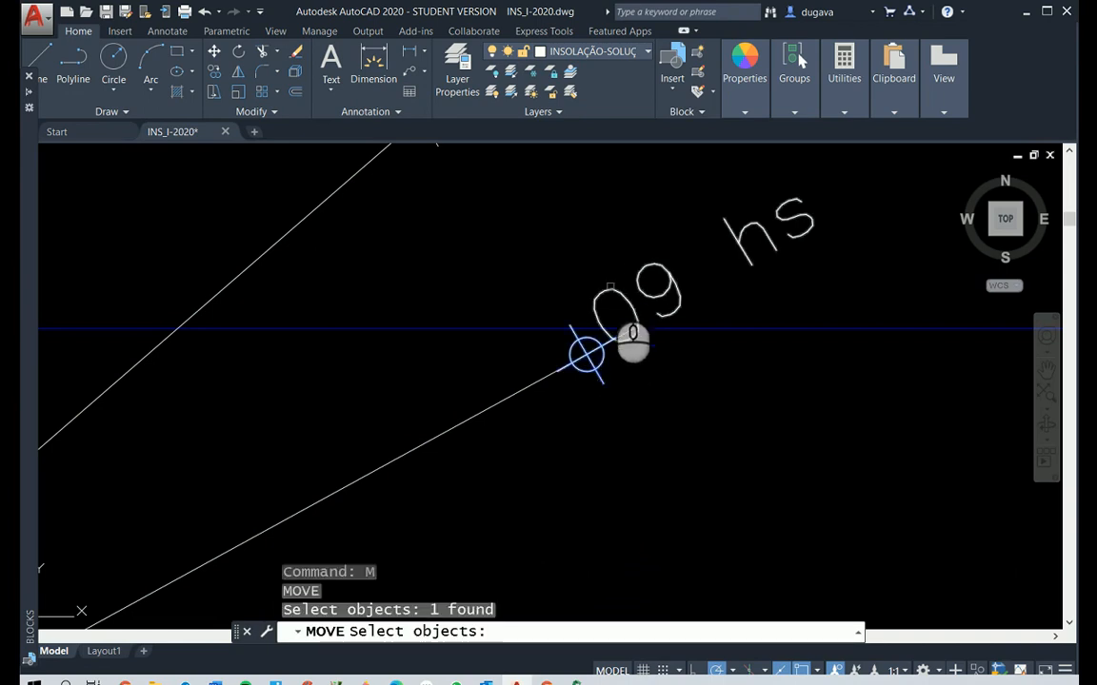
right_click(610, 284)
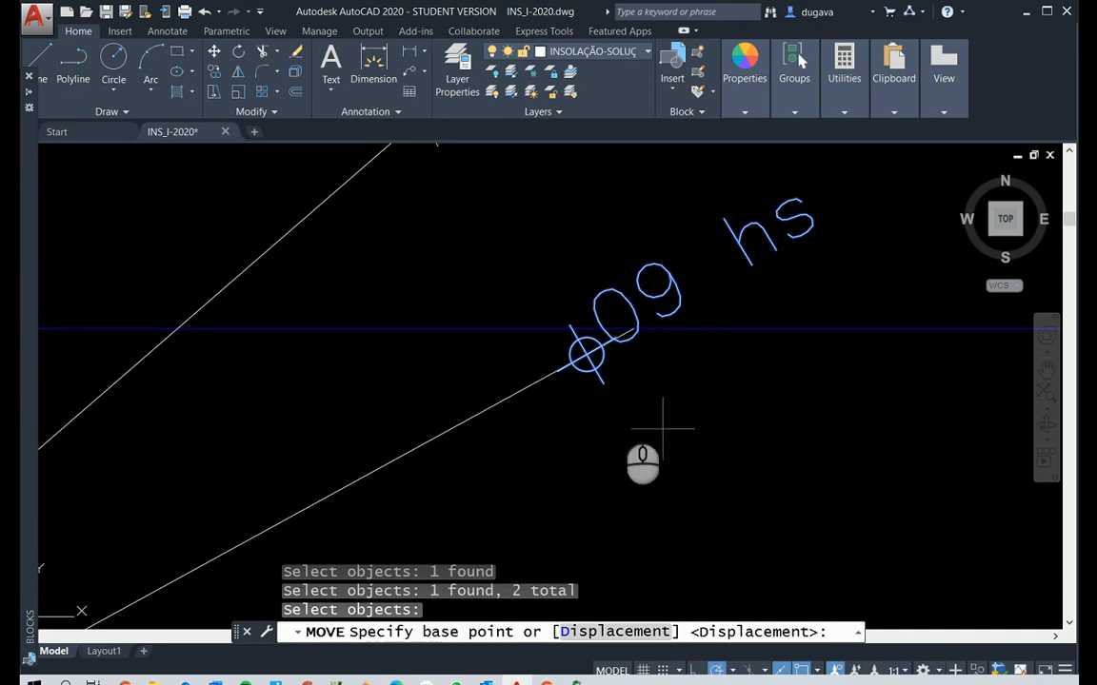
left_click(587, 355)
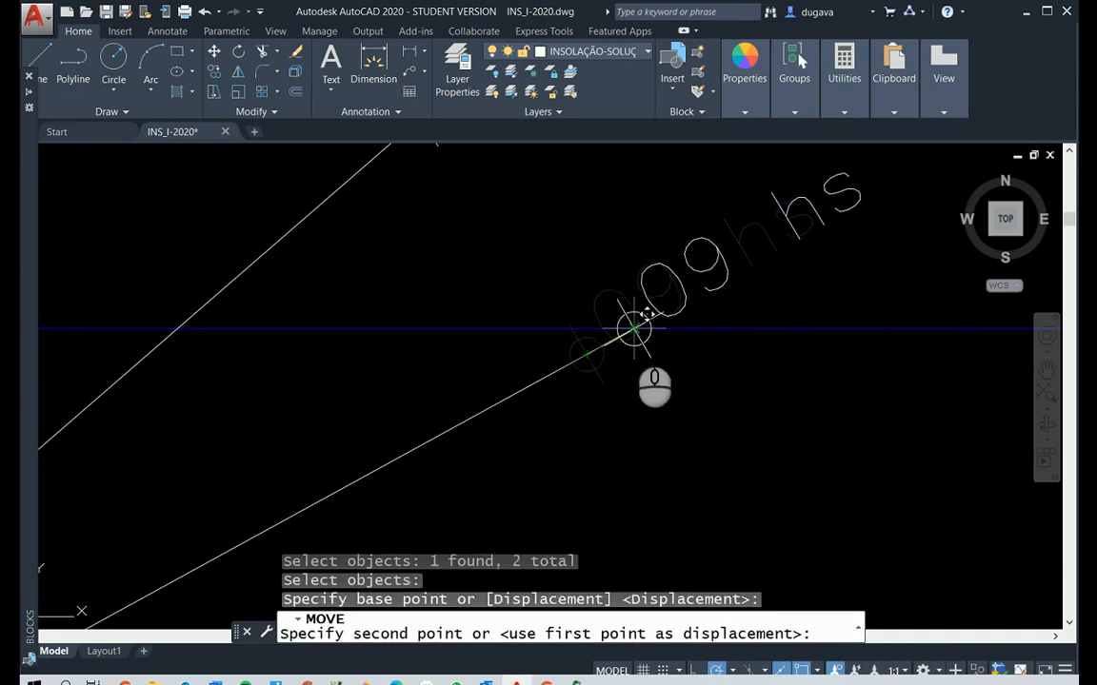
left_click(633, 328)
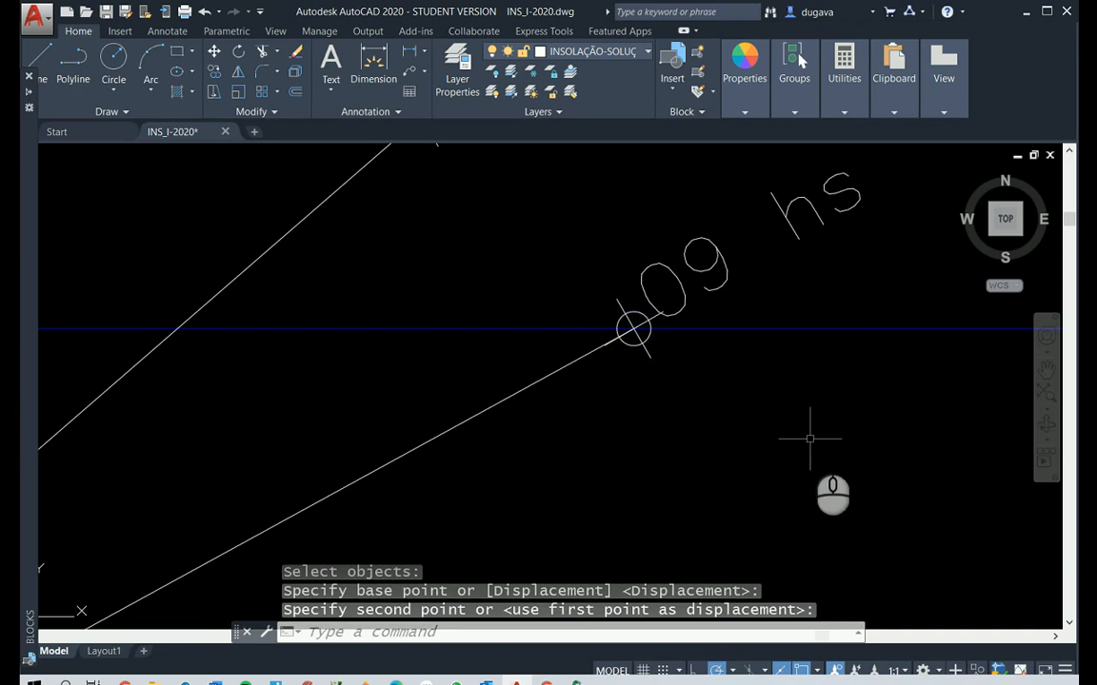
Trim the rays from 10 hs to 15 hs at the horizontal blue line and delete the untrimmed duplicate line on the NV (12:00) ray
scroll(809, 439, "down", 2)
scroll(599, 428, "down", 1)
scroll(540, 441, "down", 1)
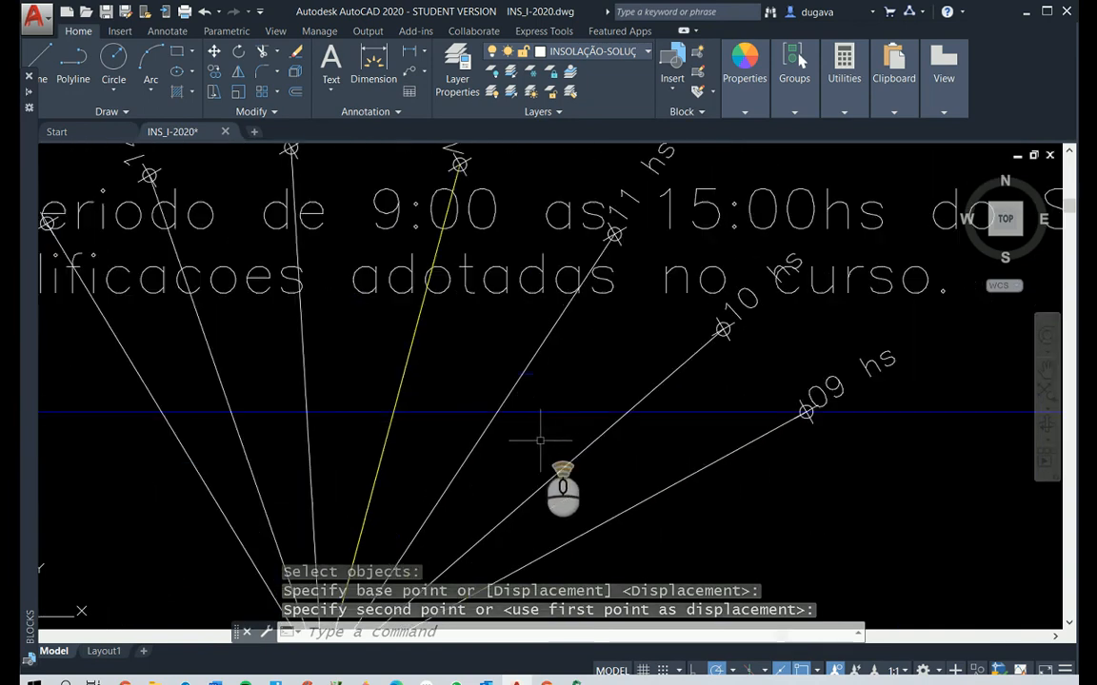
scroll(540, 441, "down", 2)
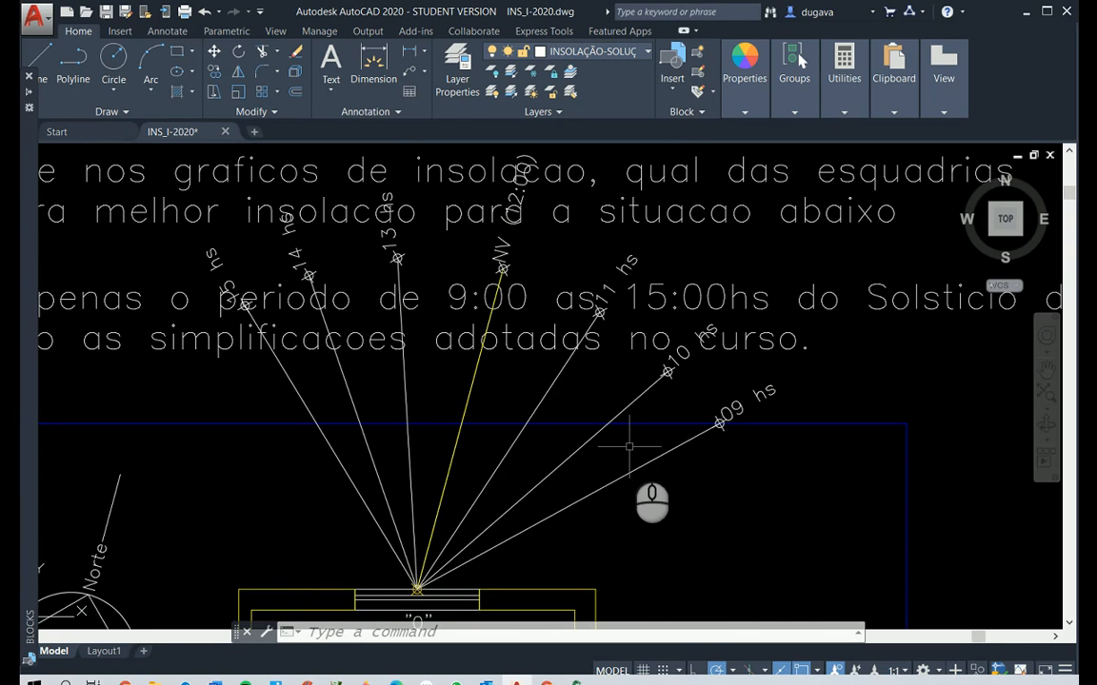
key("Escape")
key("Escape")
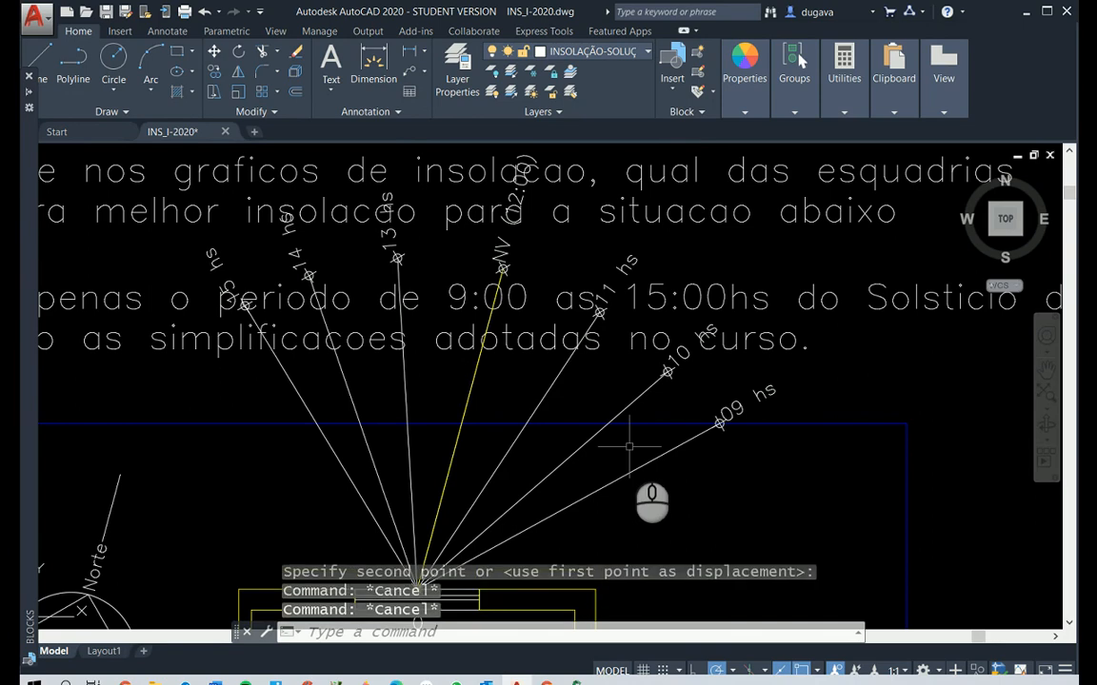
key("Escape")
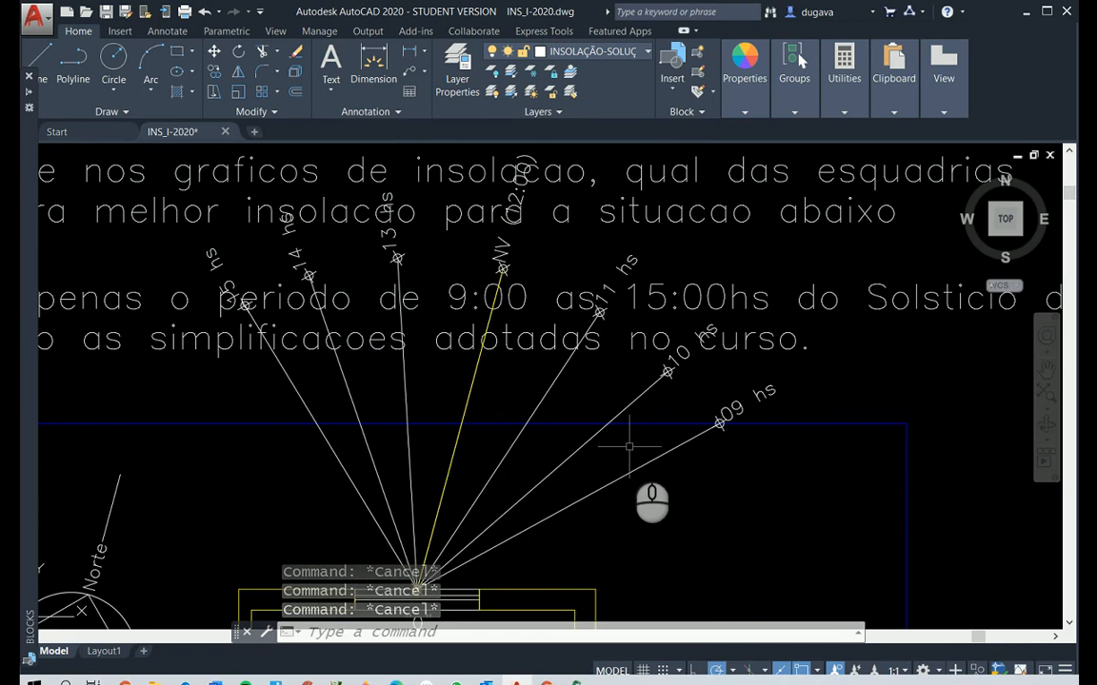
type("tr")
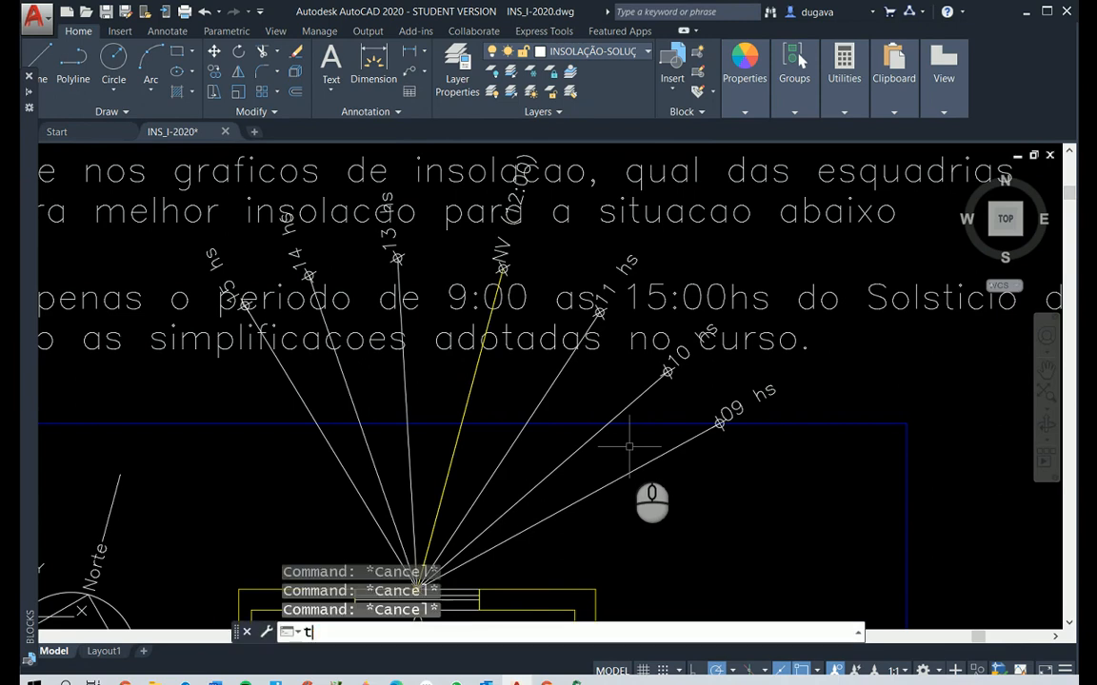
key("Return")
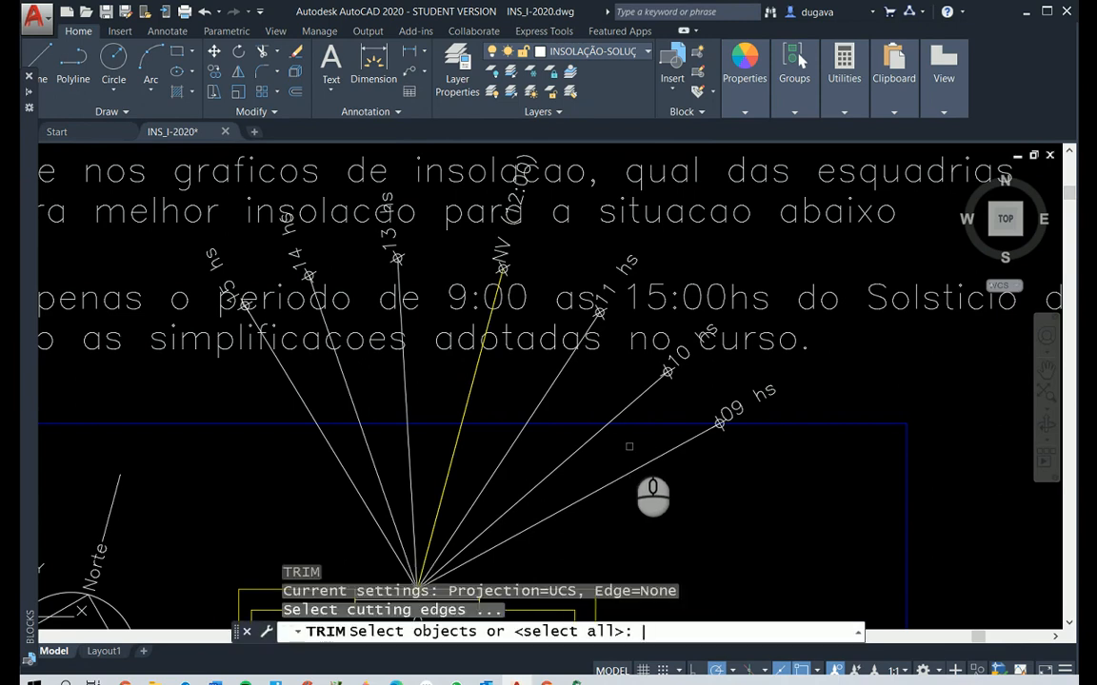
left_click(652, 423)
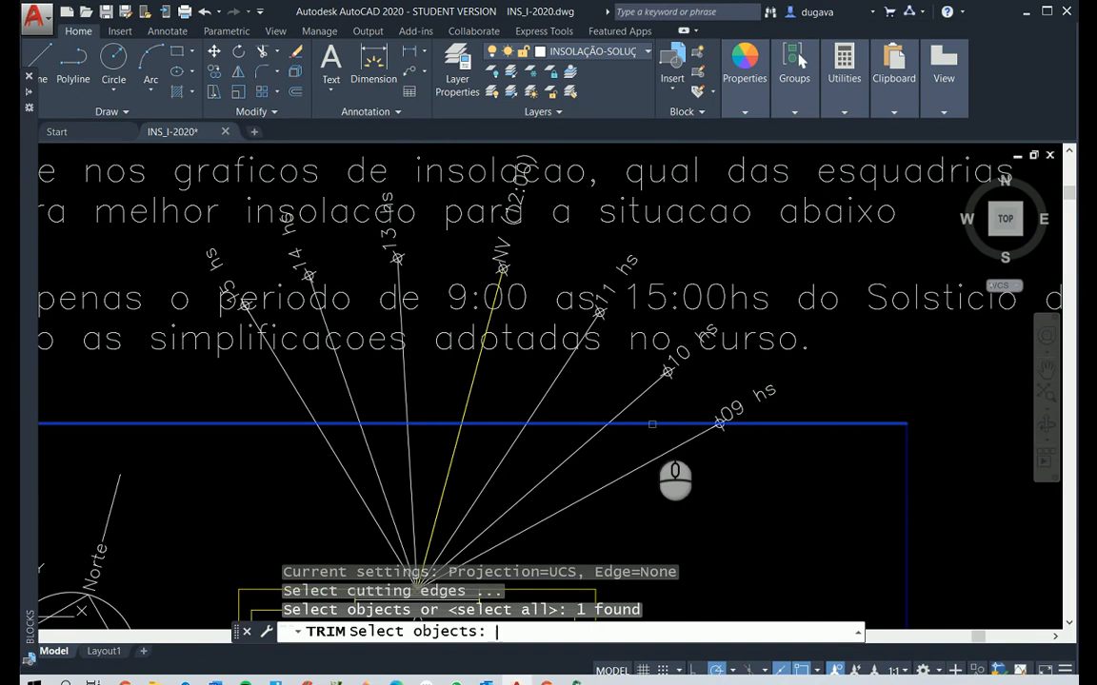
key("Return")
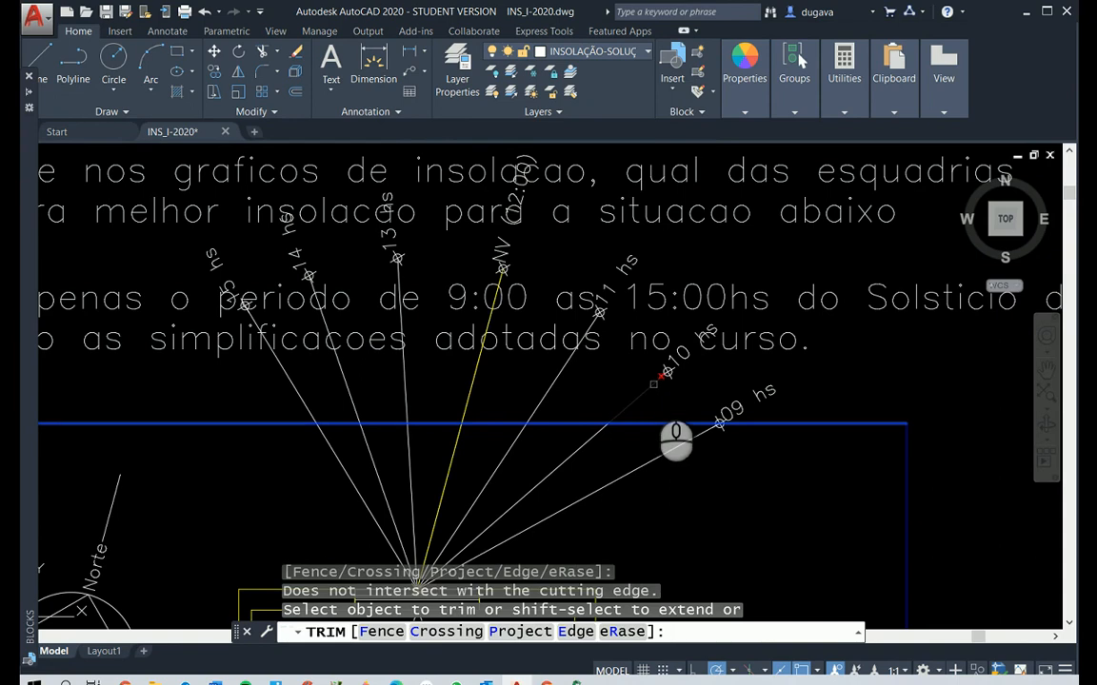
left_click(653, 384)
left_click(561, 367)
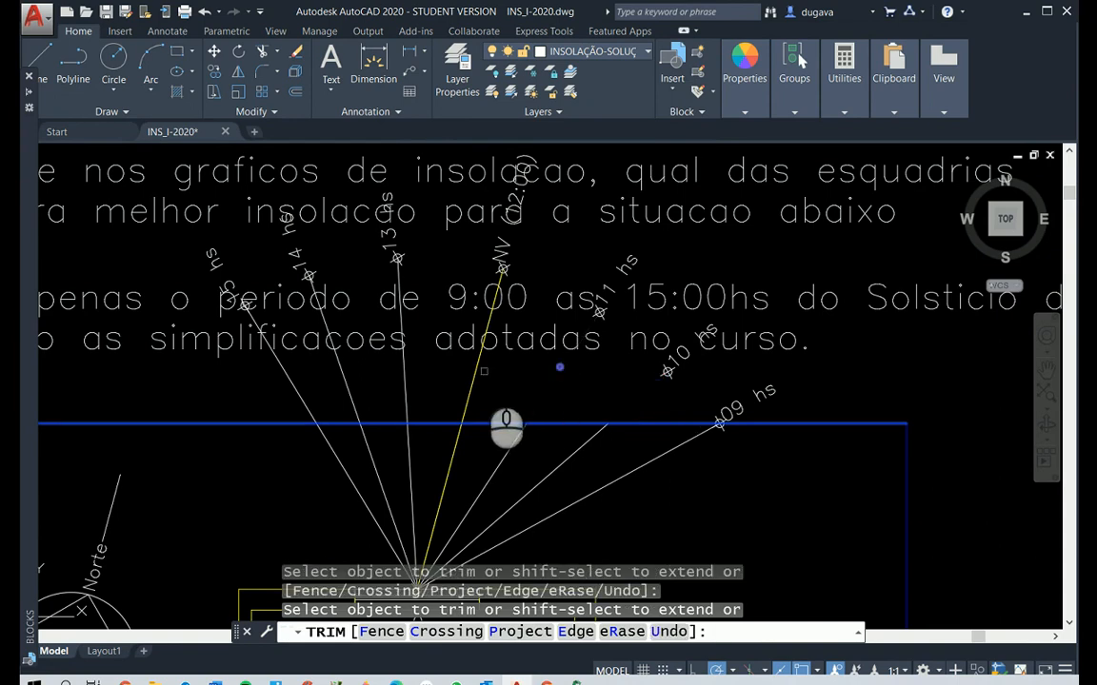
left_click(477, 370)
left_click(402, 361)
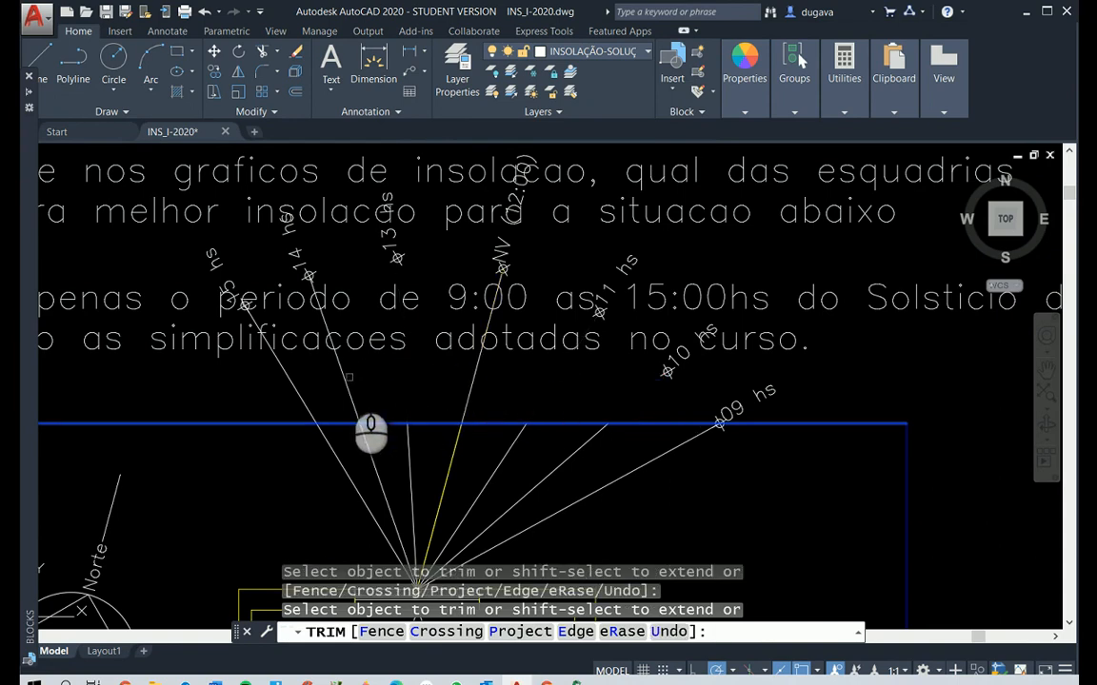
left_click(348, 377)
left_click(294, 379)
right_click(291, 383)
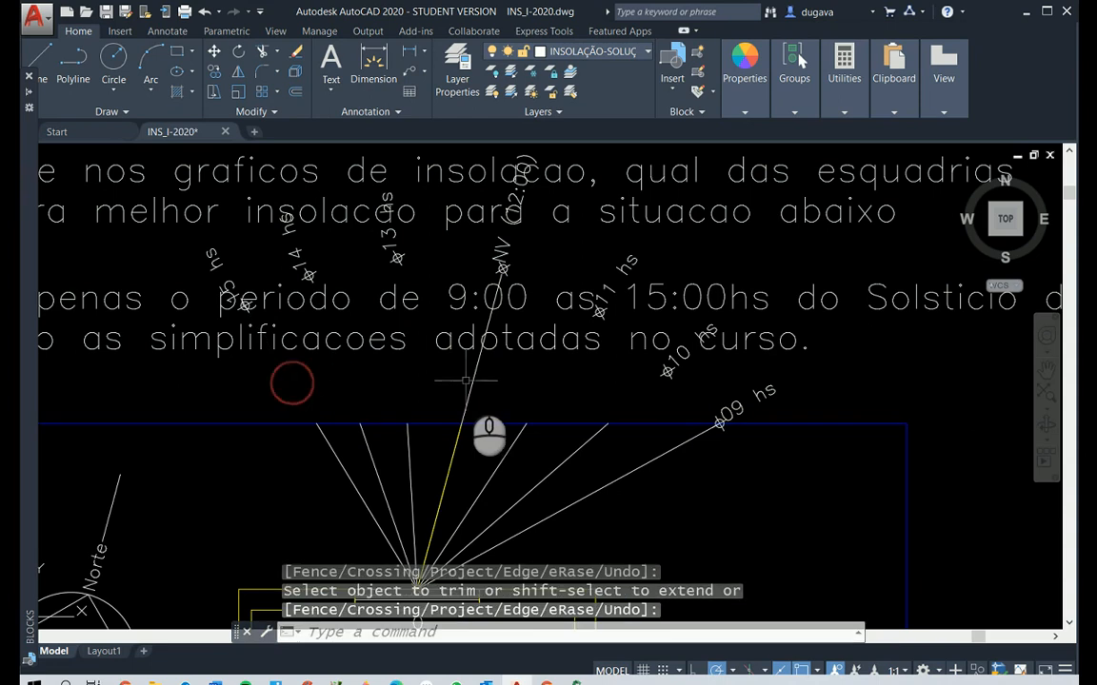
left_click(469, 381)
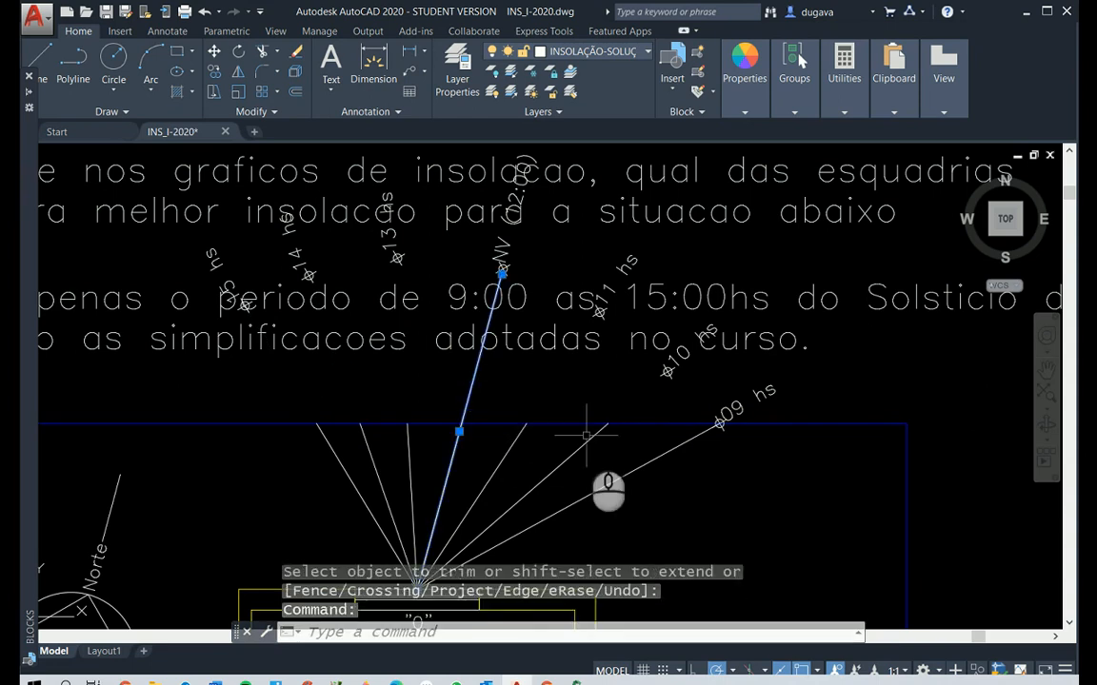
key("Delete")
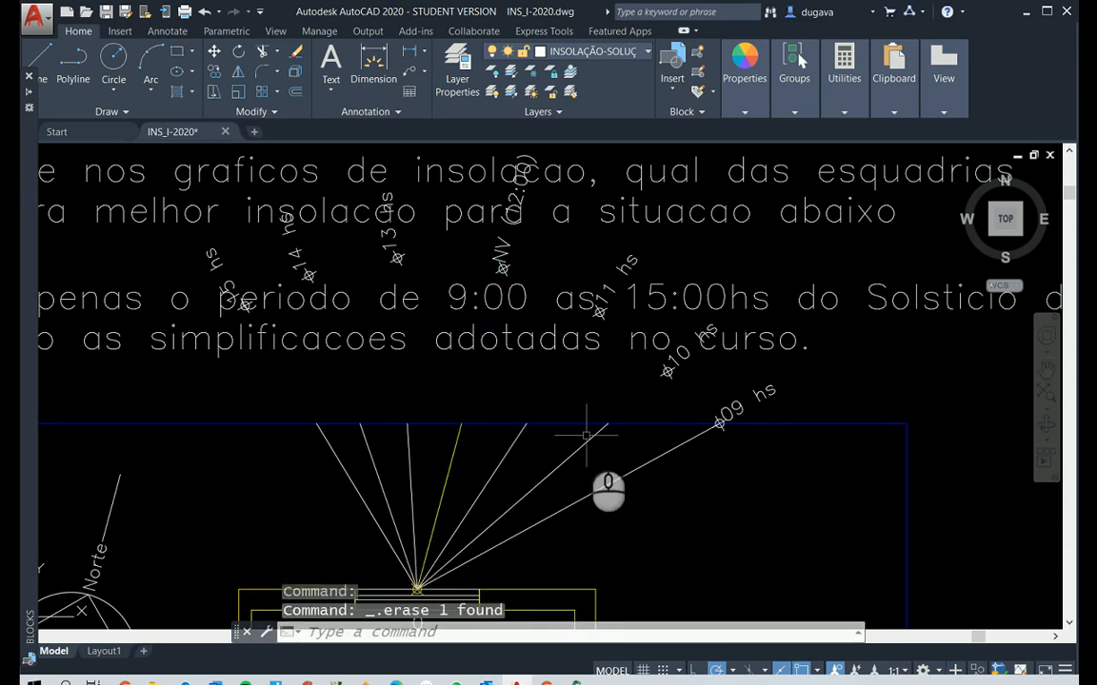
Move the 10 hs marker and label from the marker's centre to the trimmed ray's end on the blue line
key("m")
key("space")
left_click(687, 392)
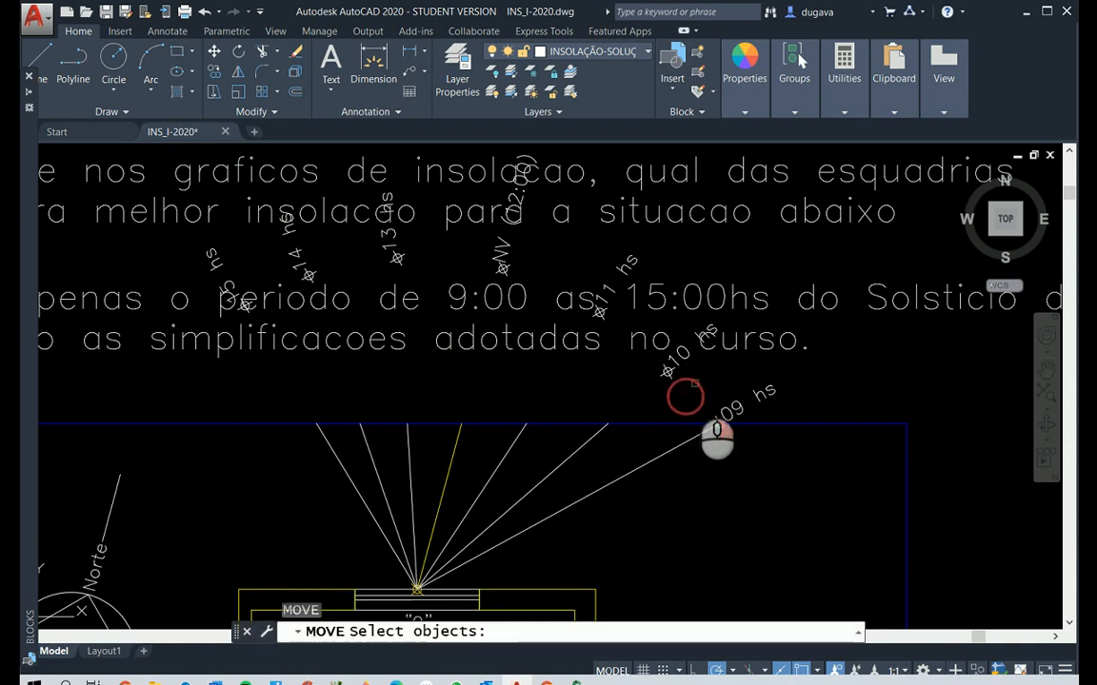
left_click(646, 352)
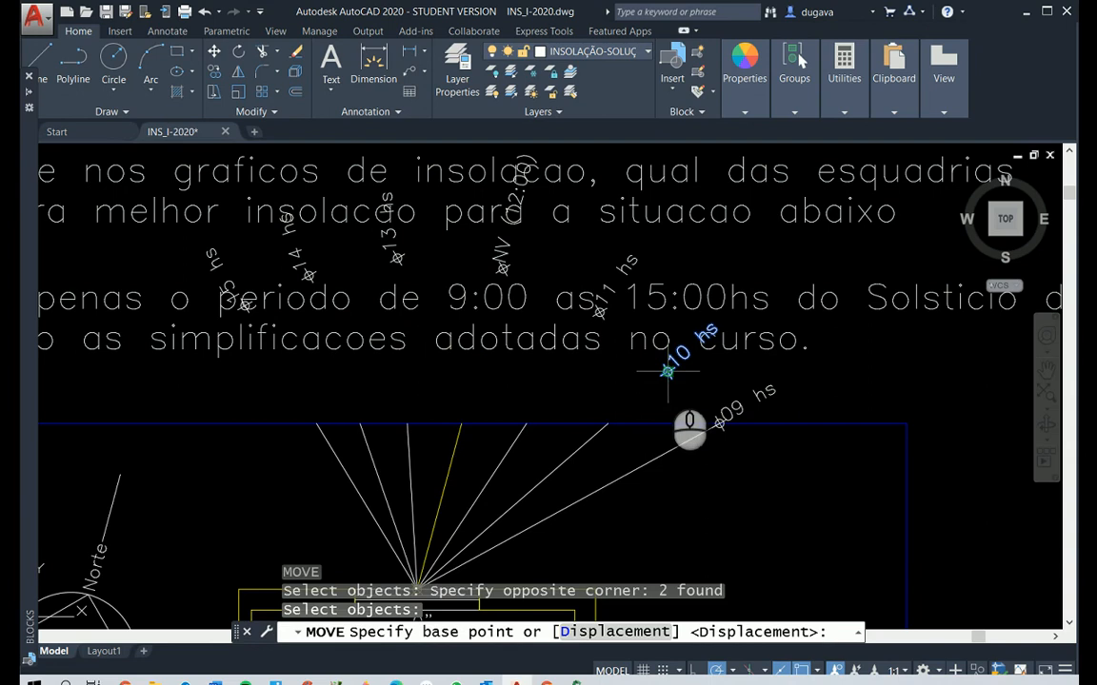
left_click(667, 371)
left_click(609, 422)
Move the 11 hs marker and label from the marker's centre to the 11 hs ray's end on the blue line
right_click(631, 326)
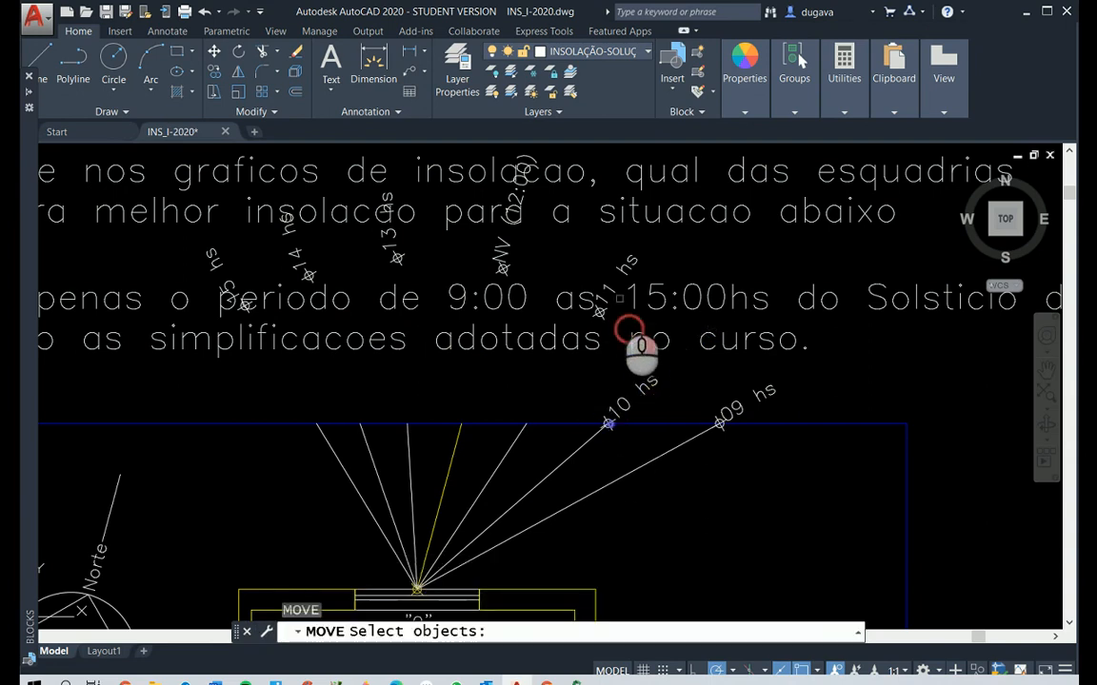
left_click(609, 288)
left_click(600, 310)
right_click(600, 310)
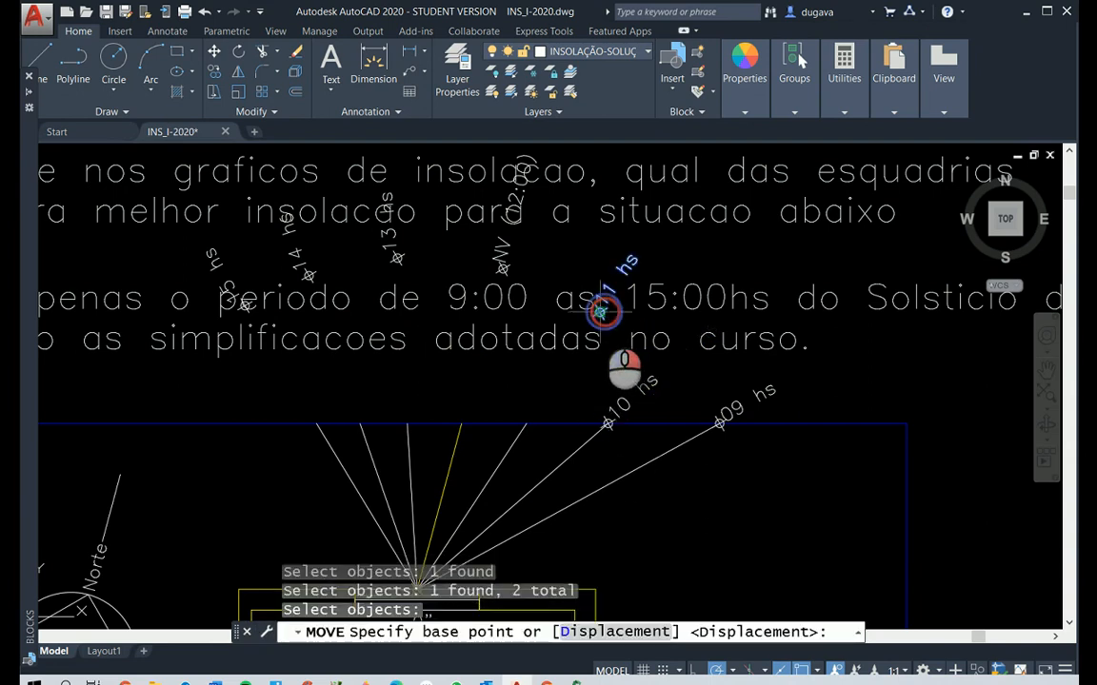
left_click(600, 311)
left_click(526, 423)
Move the NV (12:00) marker and label from the marker's centre to the yellow ray's end on the blue line
right_click(533, 377)
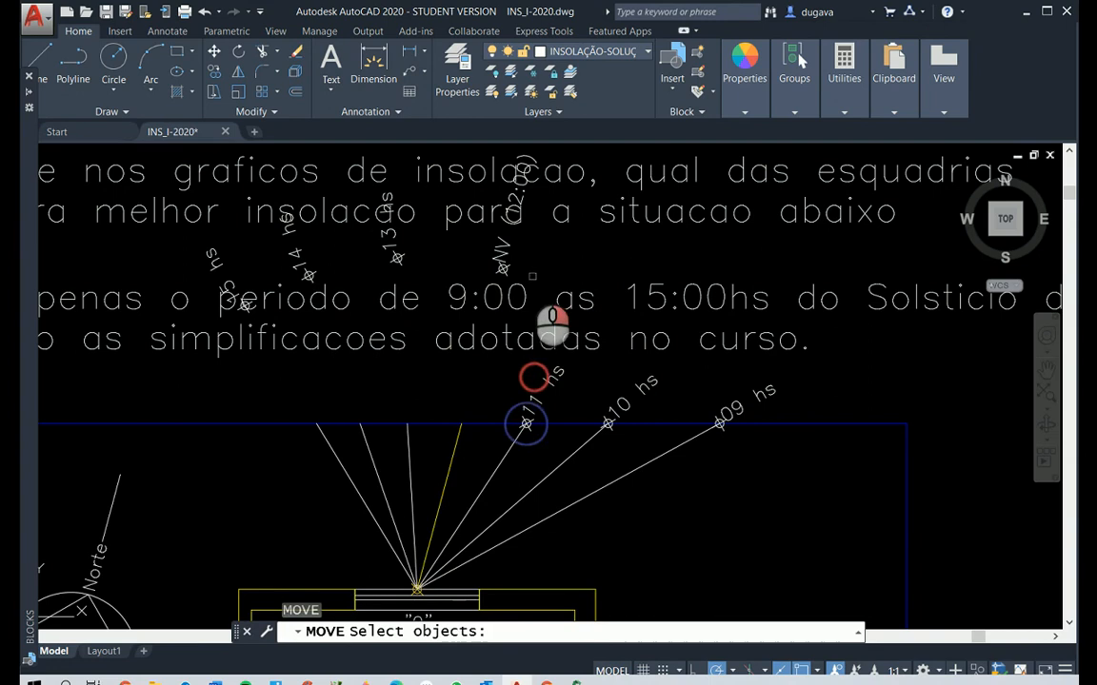
left_click(528, 268)
left_click(463, 242)
right_click(496, 268)
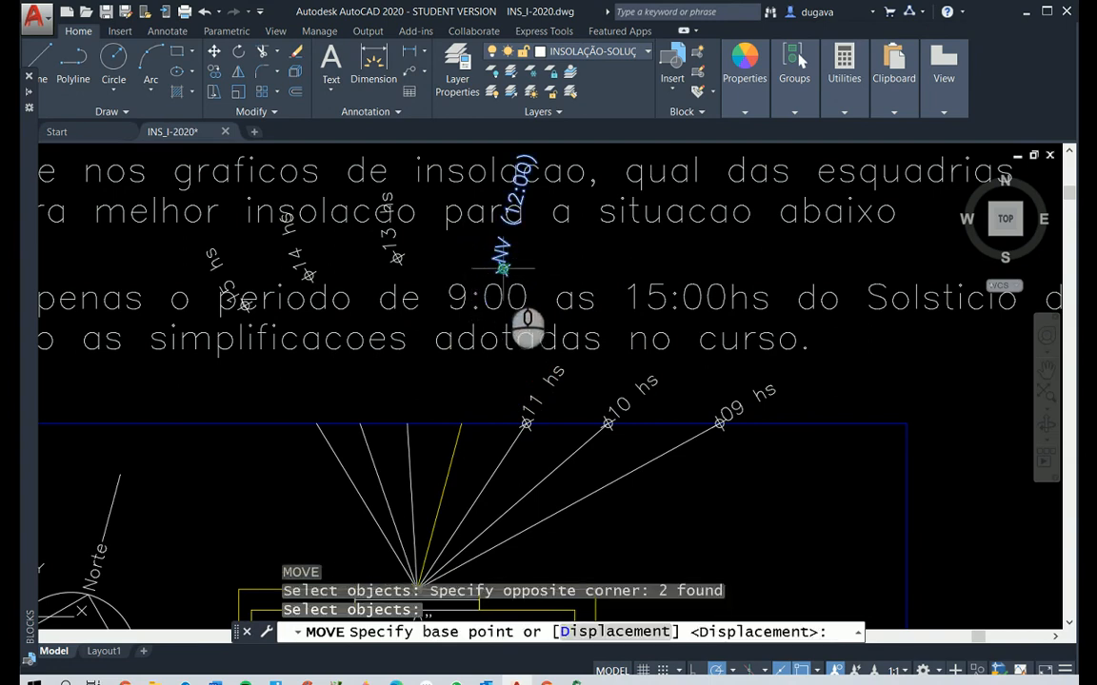
left_click(501, 268)
left_click(461, 421)
Move the 13 hs marker and label from the marker's centre to the 13 hs ray's end on the blue line
right_click(447, 257)
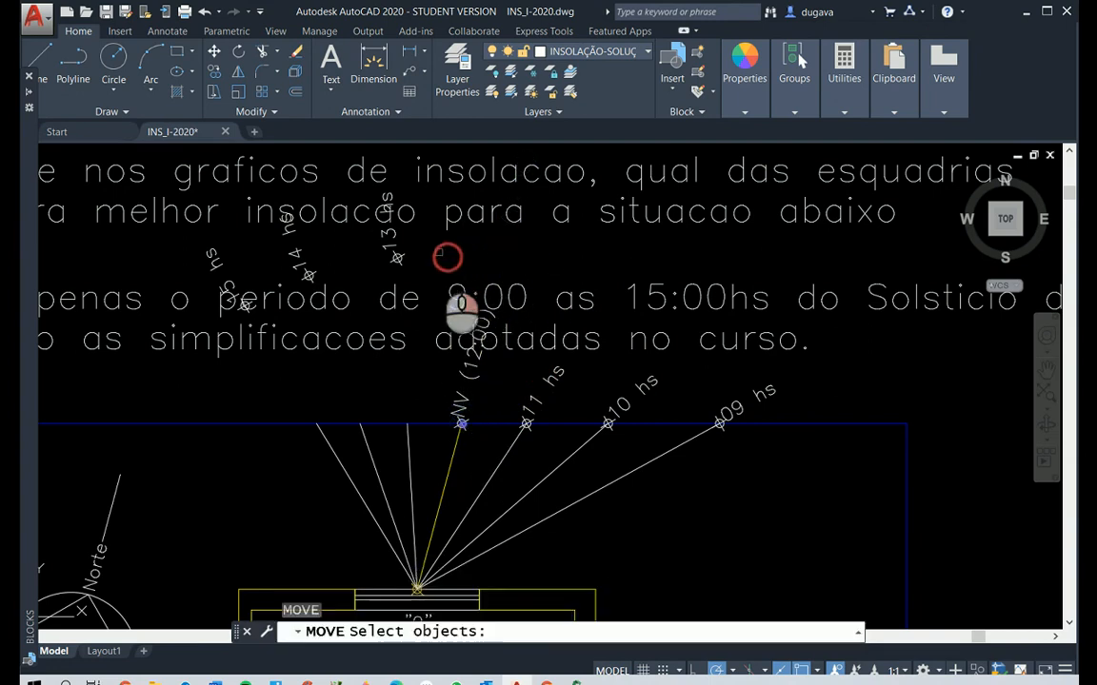
left_click(441, 257)
left_click(374, 237)
right_click(374, 238)
left_click(397, 257)
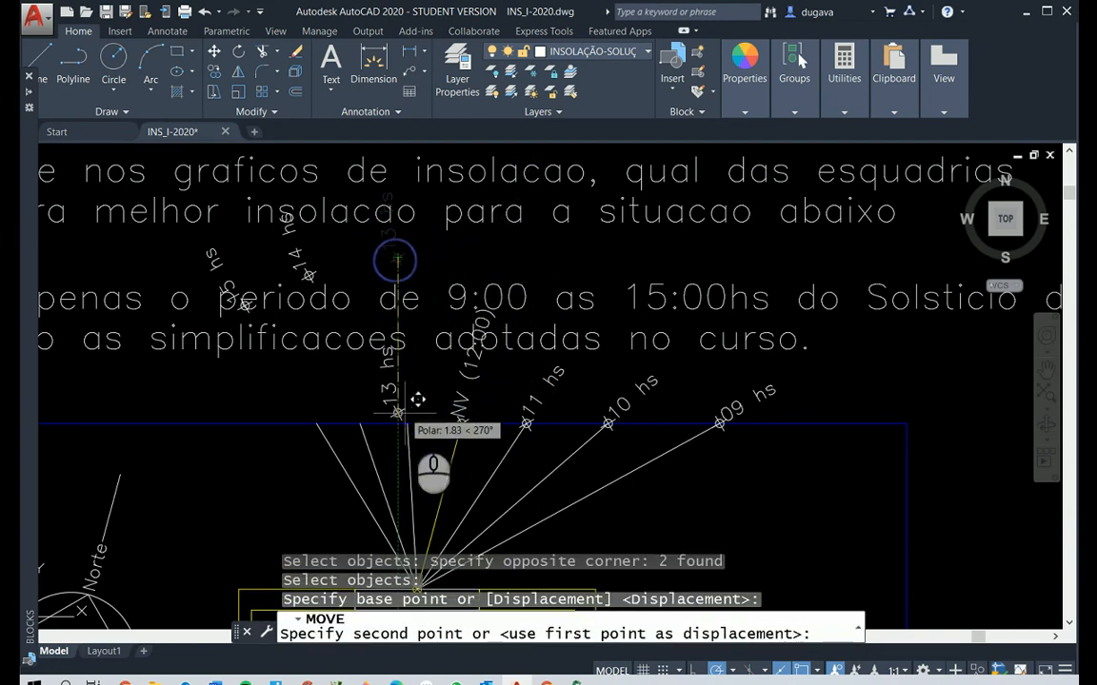
left_click(408, 423)
Move the 14 hs marker and label from the marker's centre to the 14 hs ray's end on the blue line
right_click(374, 313)
left_click(345, 250)
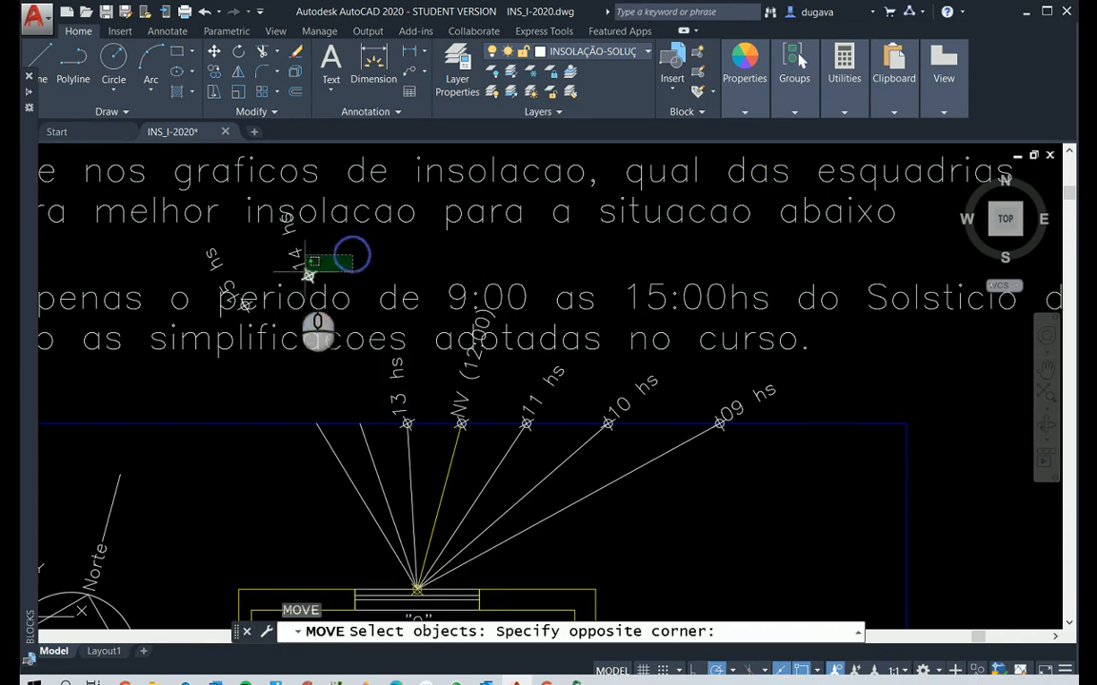
left_click(294, 275)
right_click(332, 323)
left_click(307, 275)
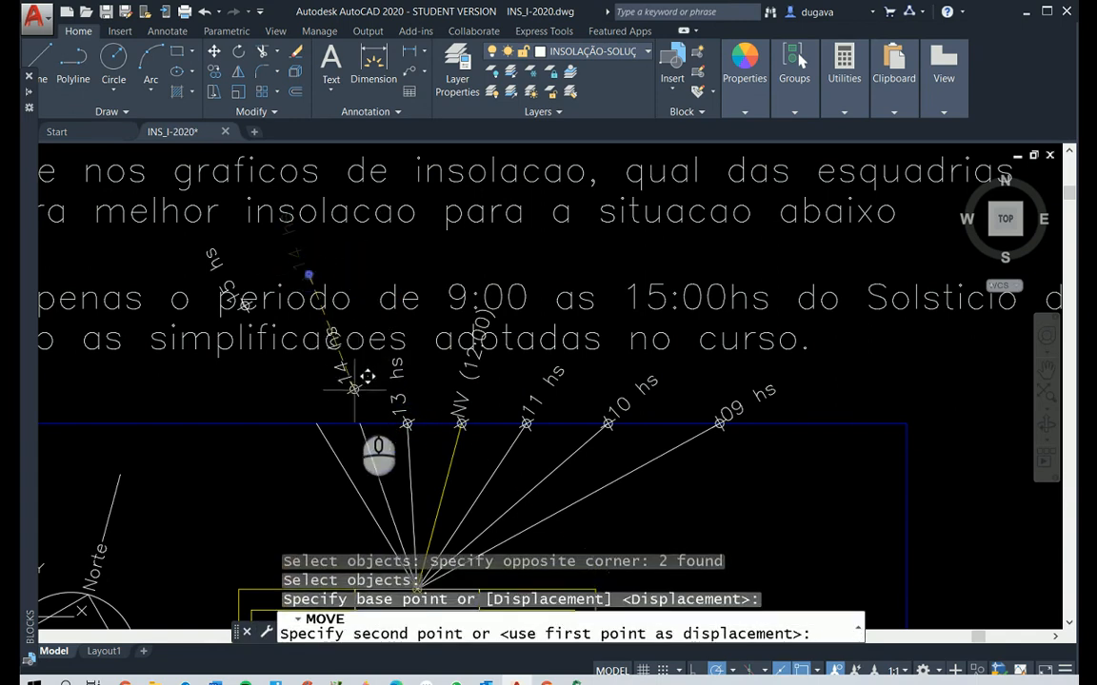
left_click(360, 424)
Move the 15 hs marker and label from the marker's centre to the 15 hs ray's end on the blue line
right_click(264, 322)
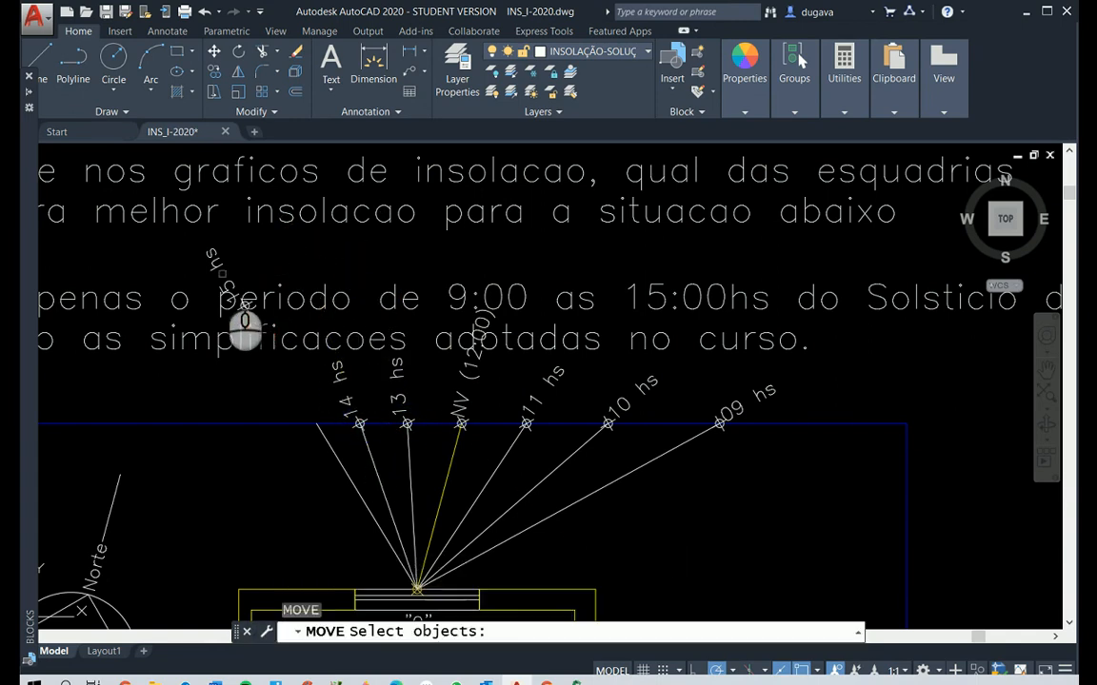
left_click(216, 270)
left_click(163, 233)
left_click(159, 240)
left_click(288, 335)
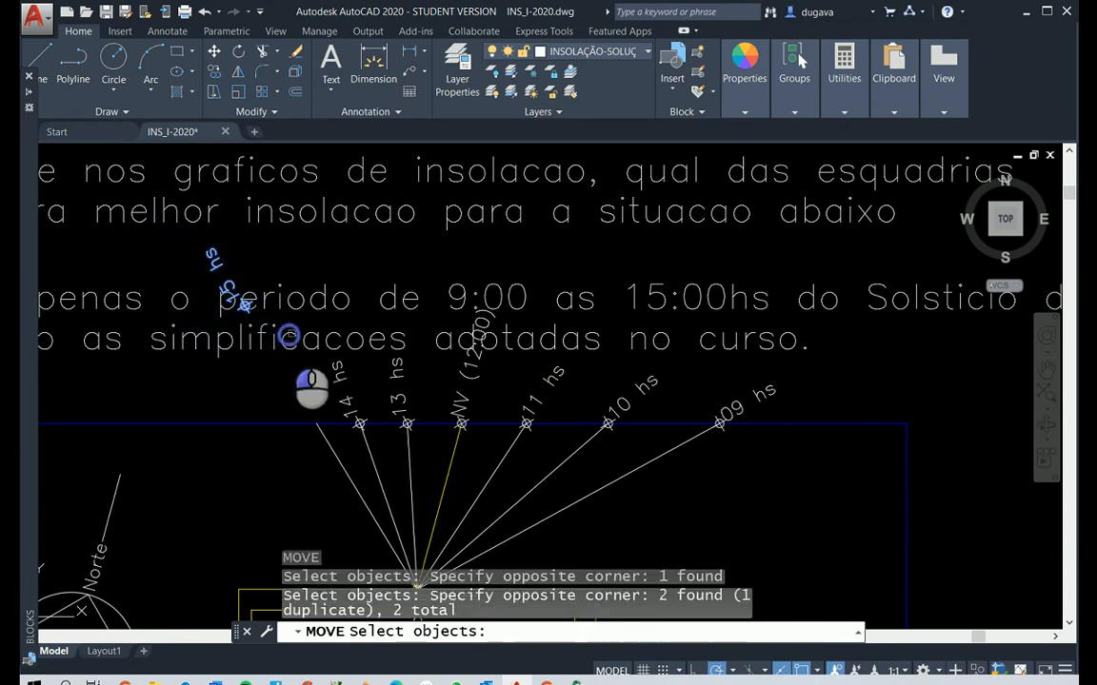
right_click(283, 320)
left_click(247, 305)
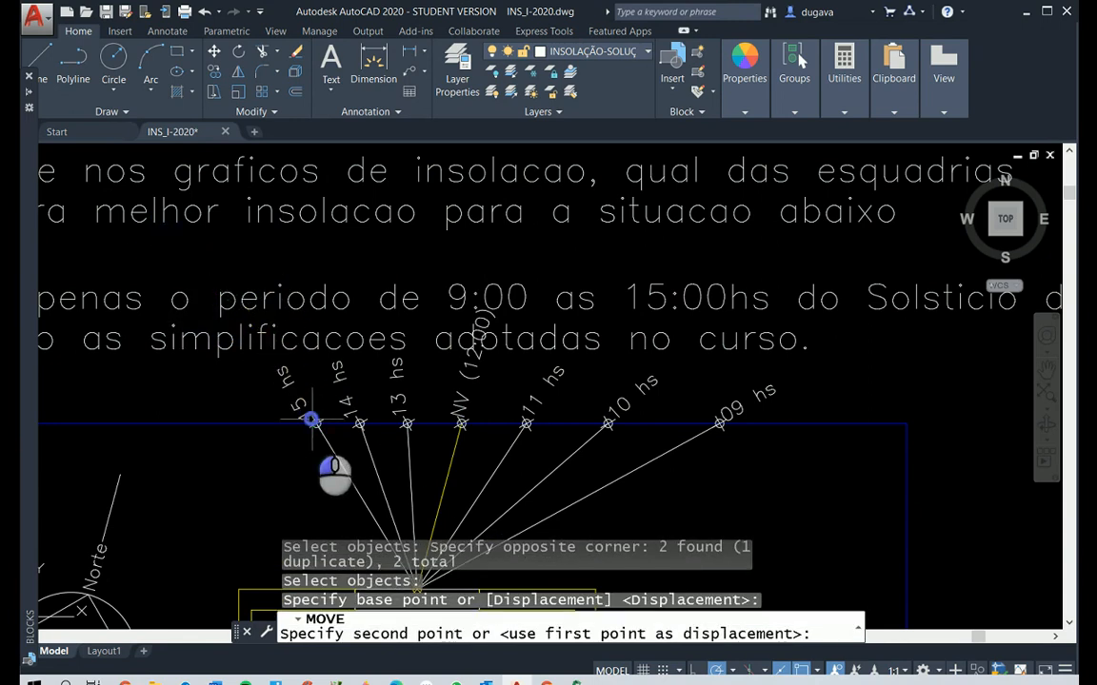
left_click(314, 422)
scroll(667, 495, "down", 4)
scroll(660, 530, "up", 2)
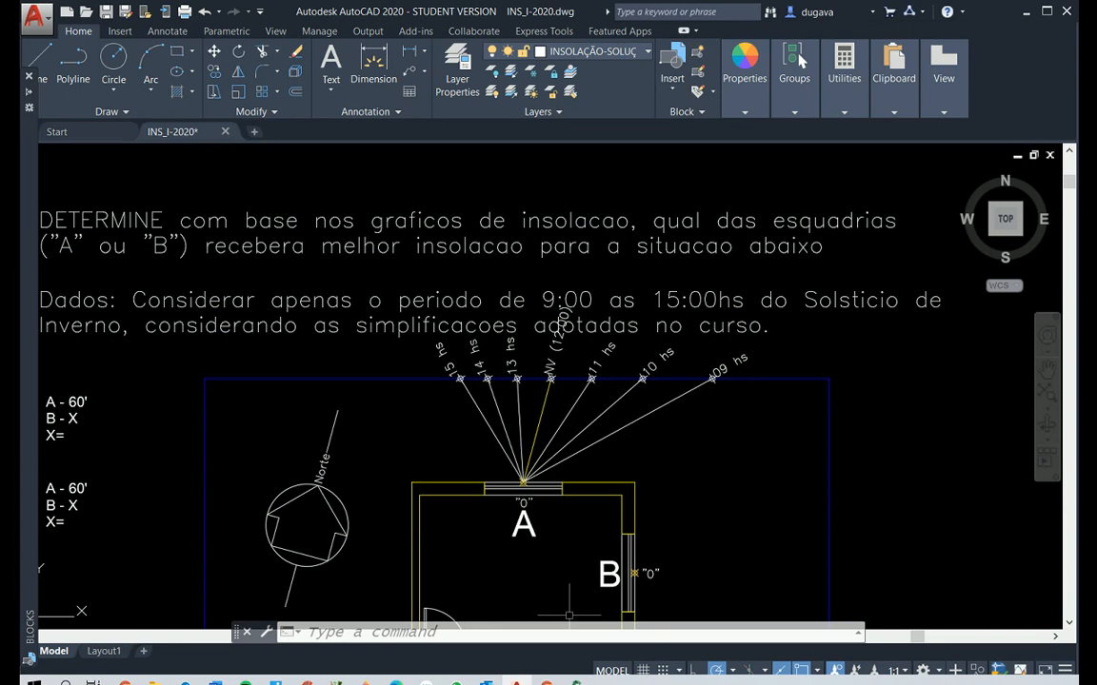
Switch to the Google Meet call, check its chat messages and return to AutoCAD
key("alt+Tab")
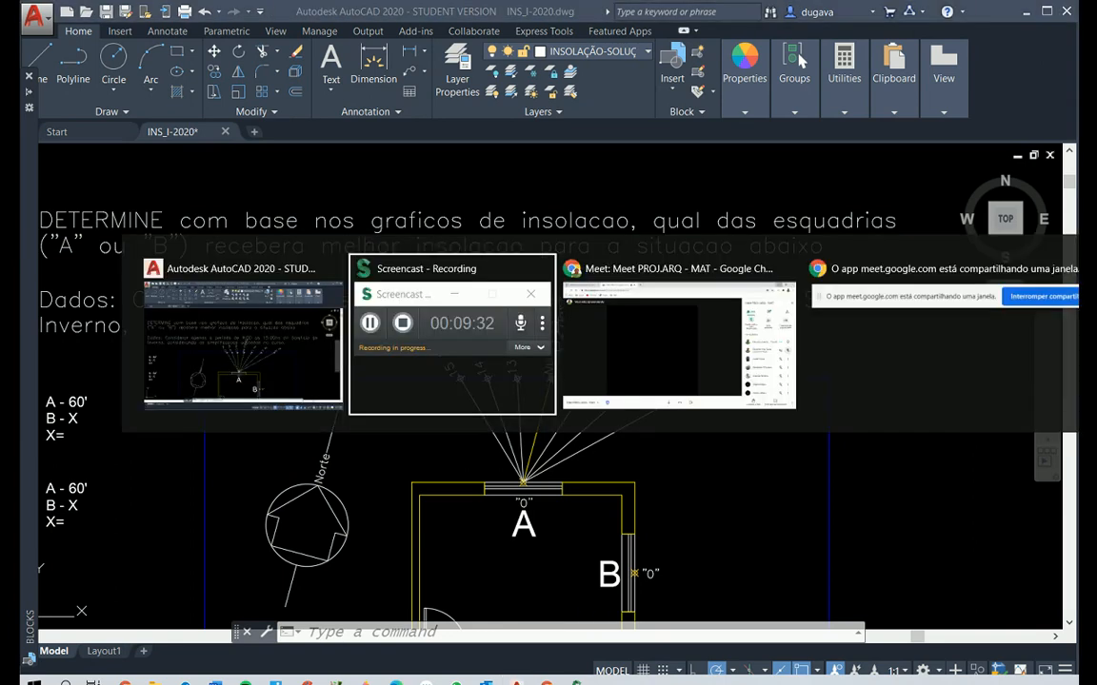
key("alt+Tab")
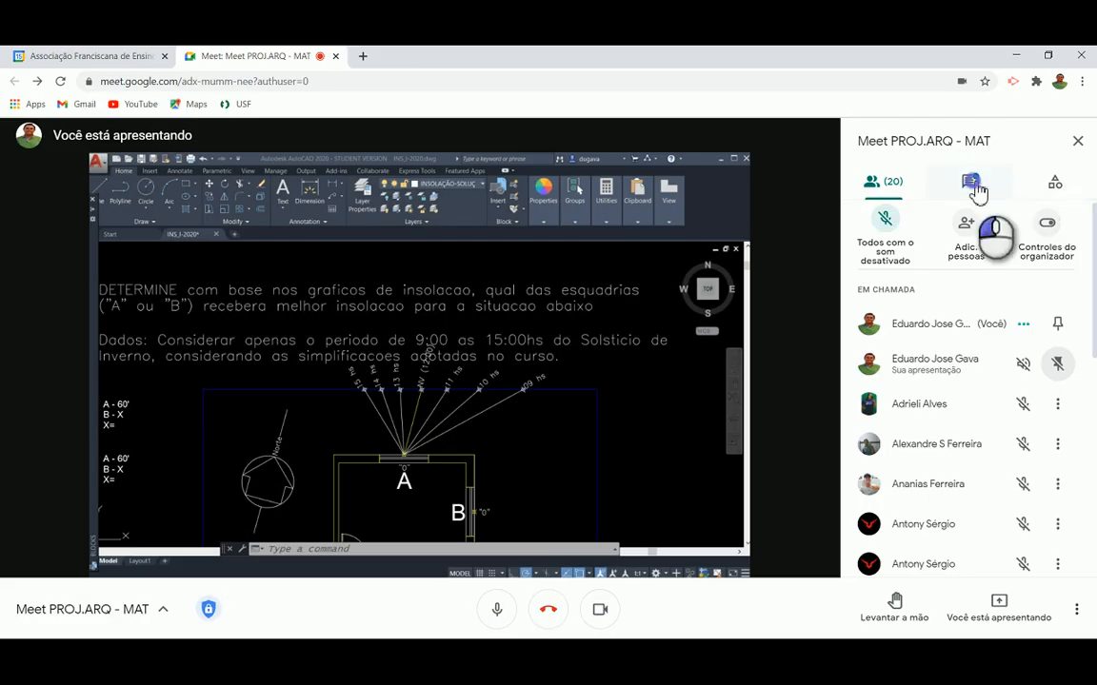
left_click(971, 183)
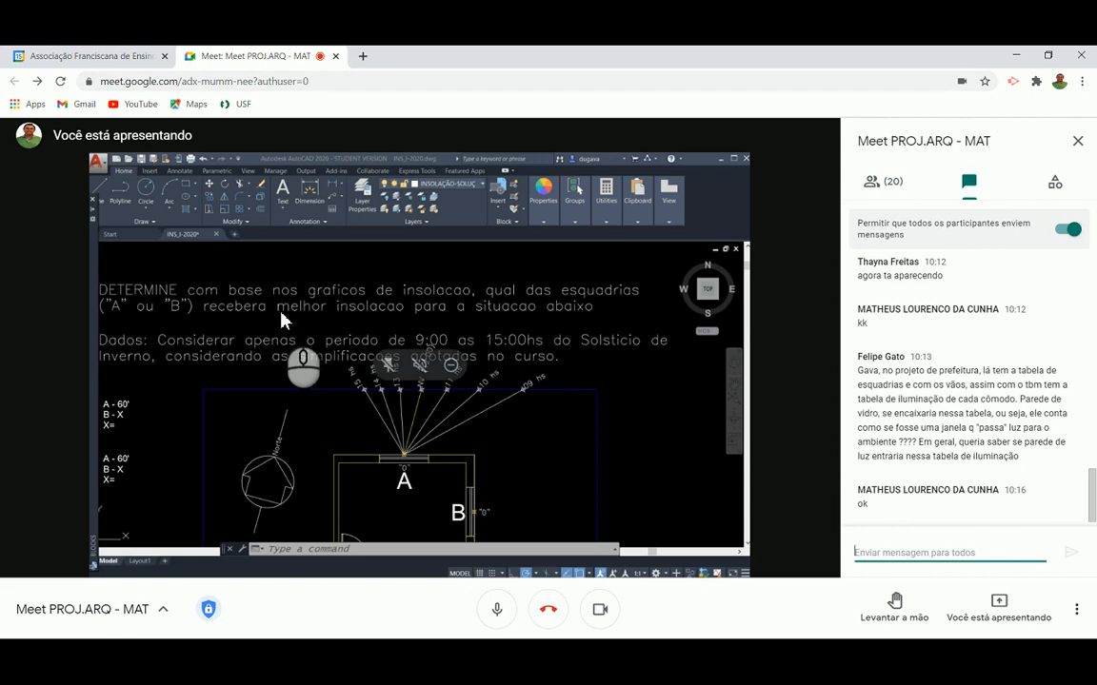
key("alt+Tab")
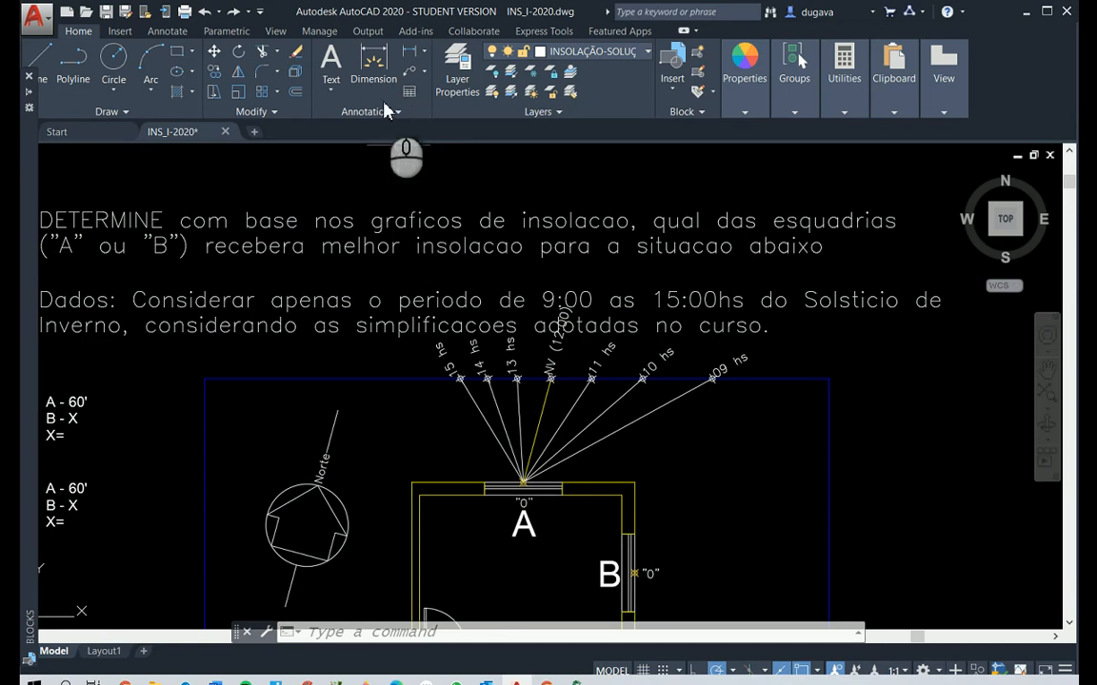
Make DIM_INSOLACAO the current dimension style
left_click(164, 33)
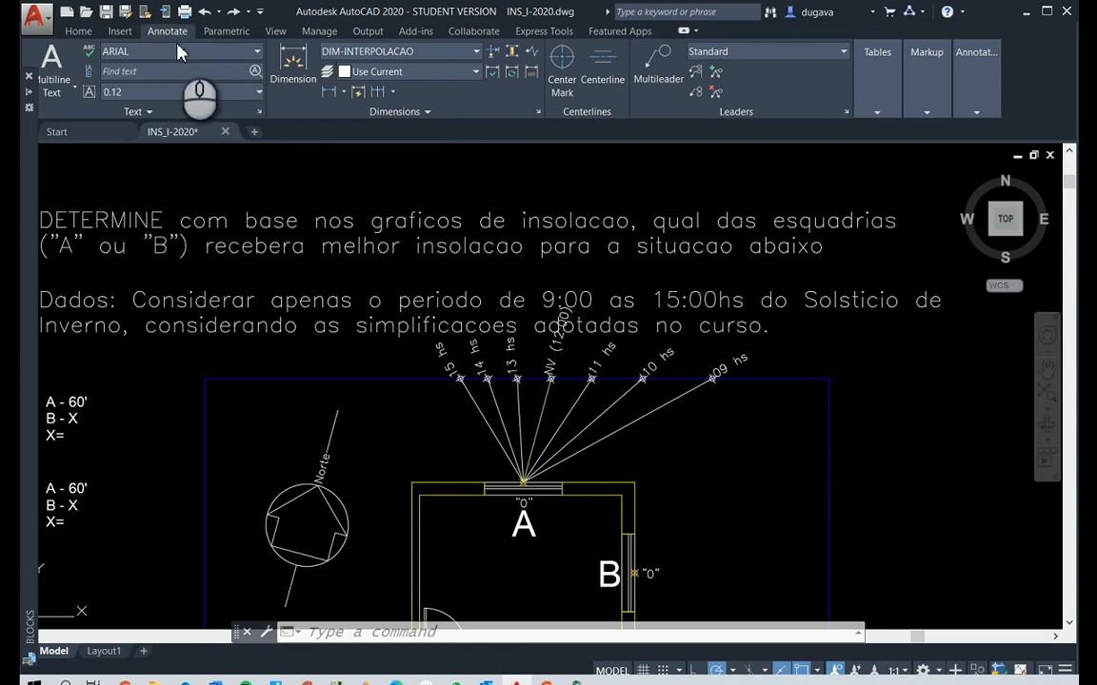
left_click(477, 53)
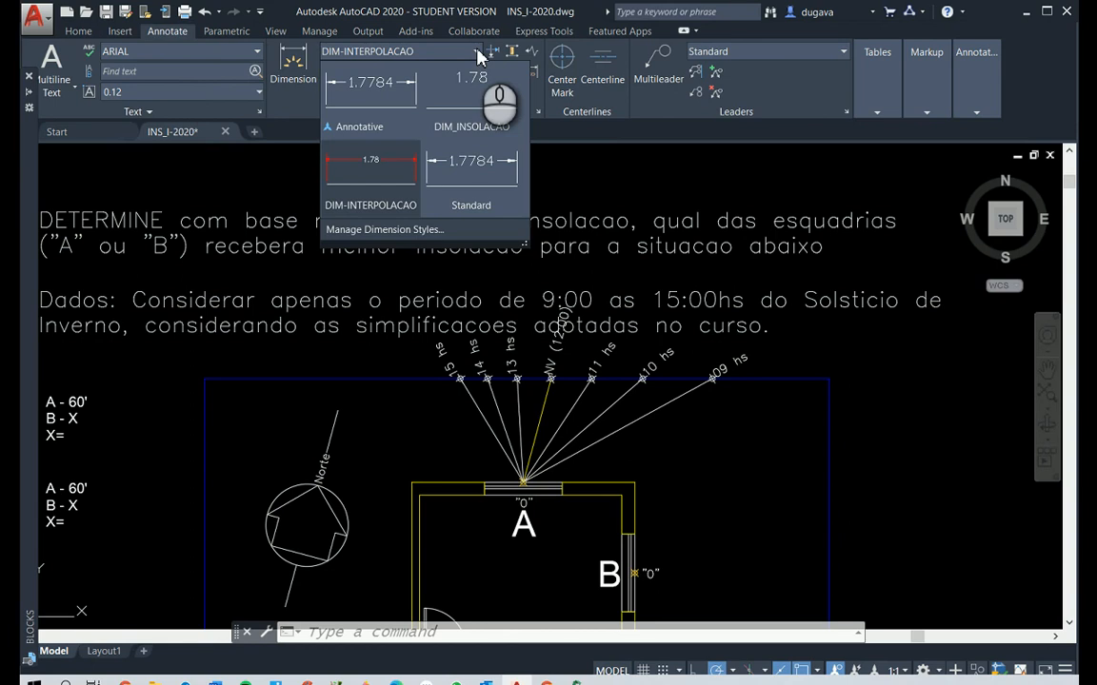
left_click(478, 54)
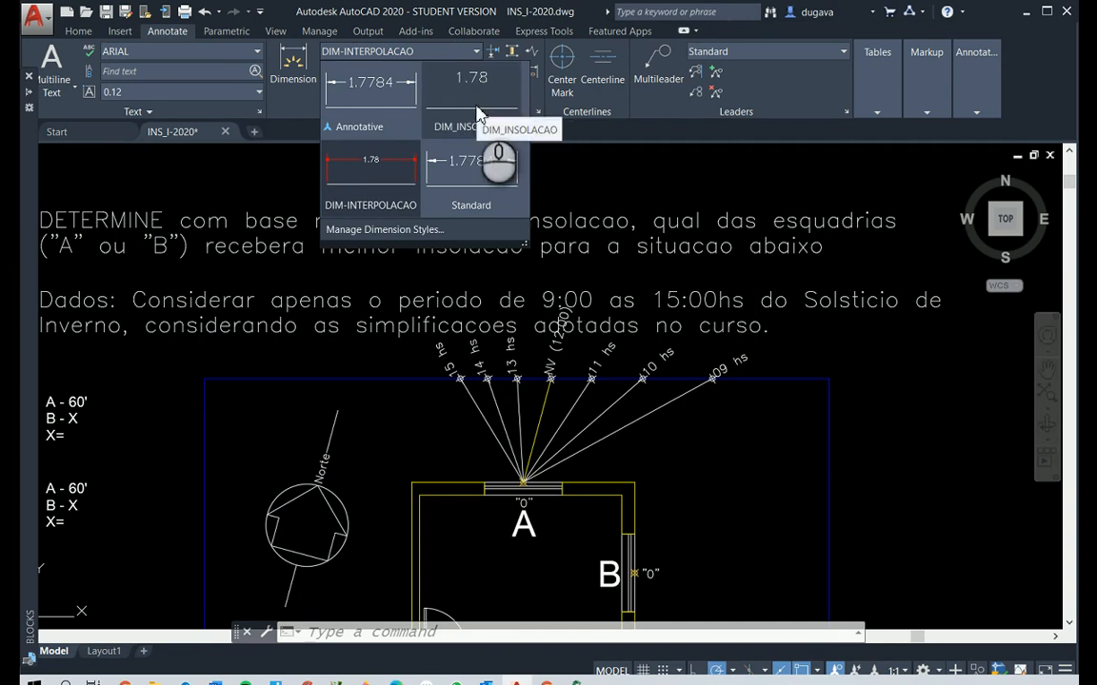
left_click(479, 114)
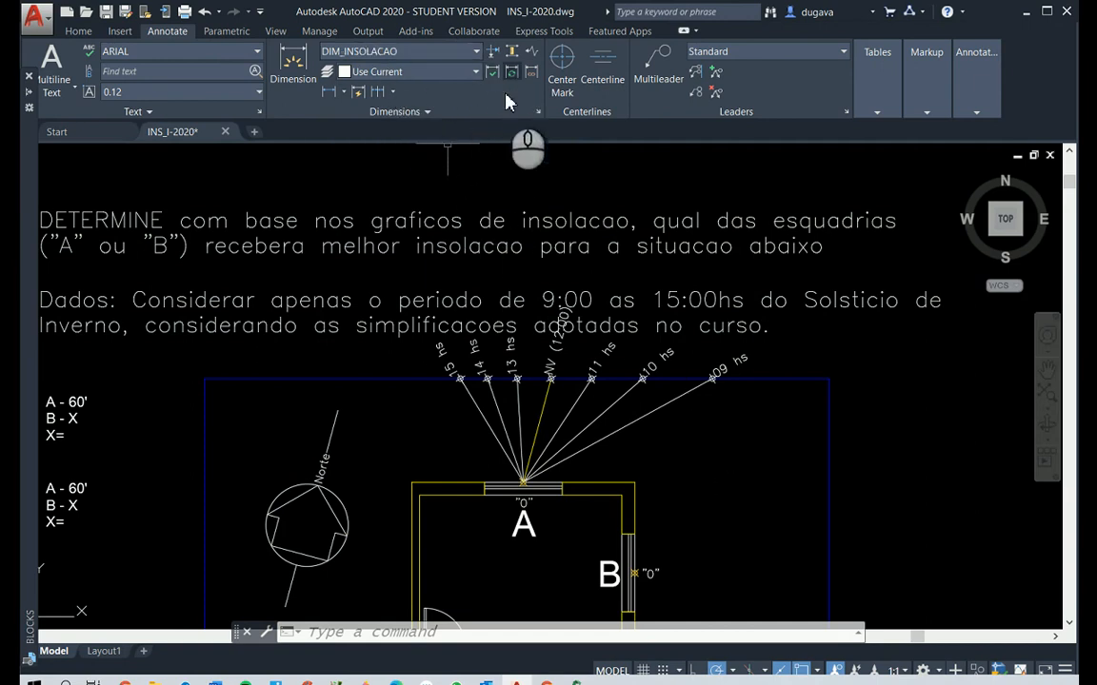
Add an aligned dimension to the 09 hs ray of window A by selecting the ray as the object, with the text along the ray
left_click(343, 92)
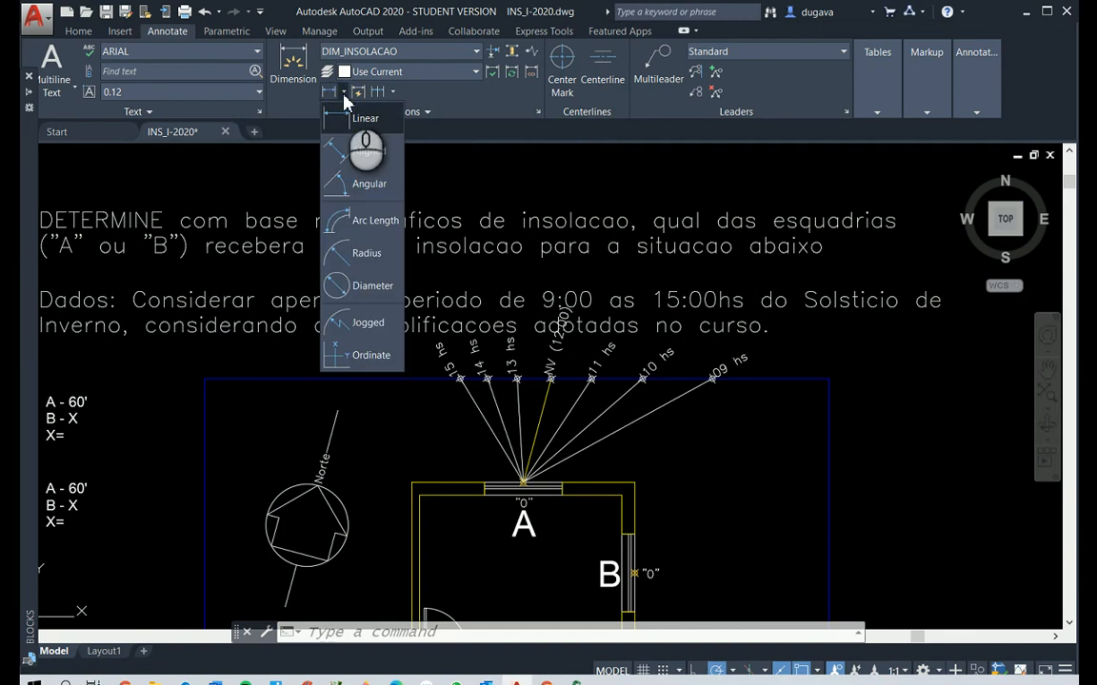
left_click(344, 154)
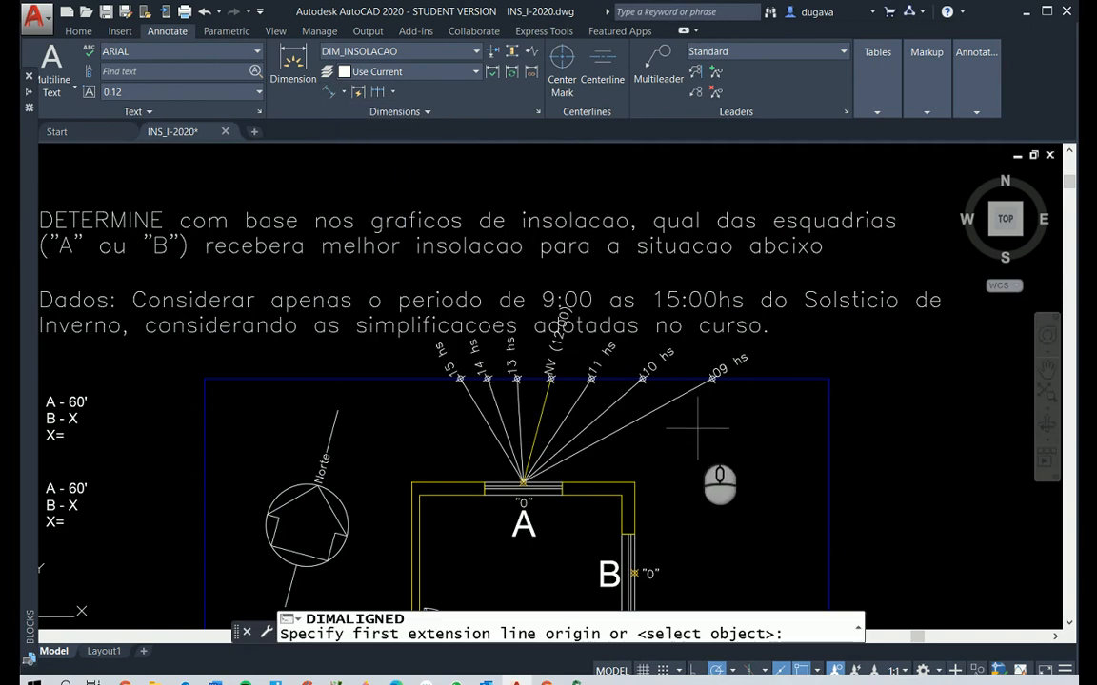
key("Return")
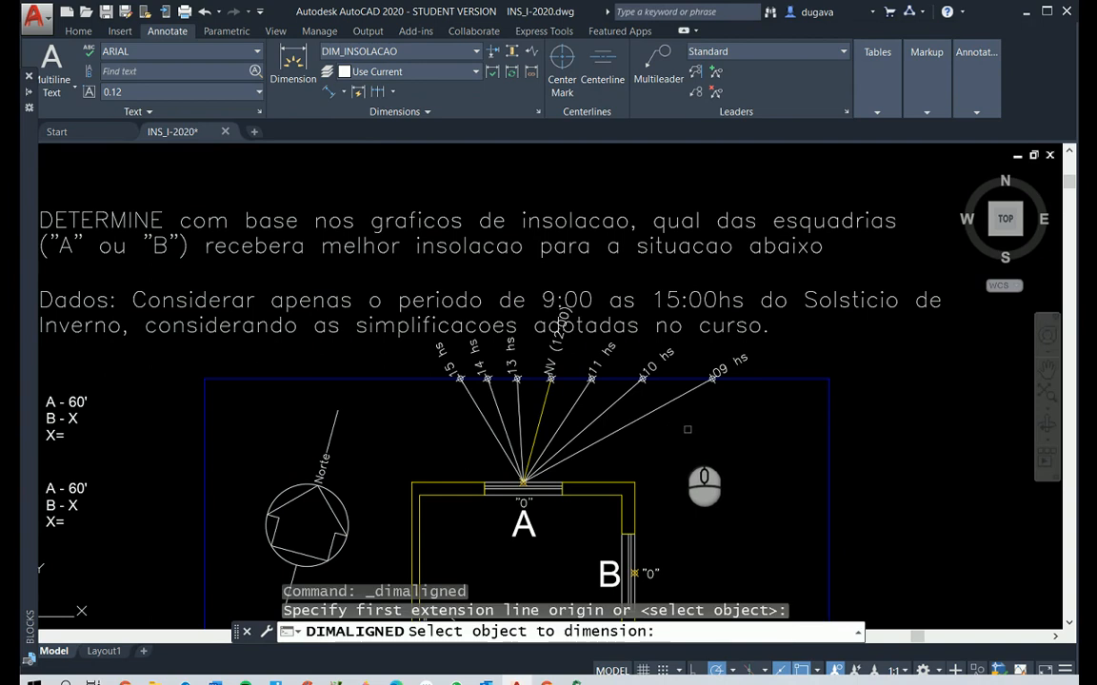
left_click(618, 429)
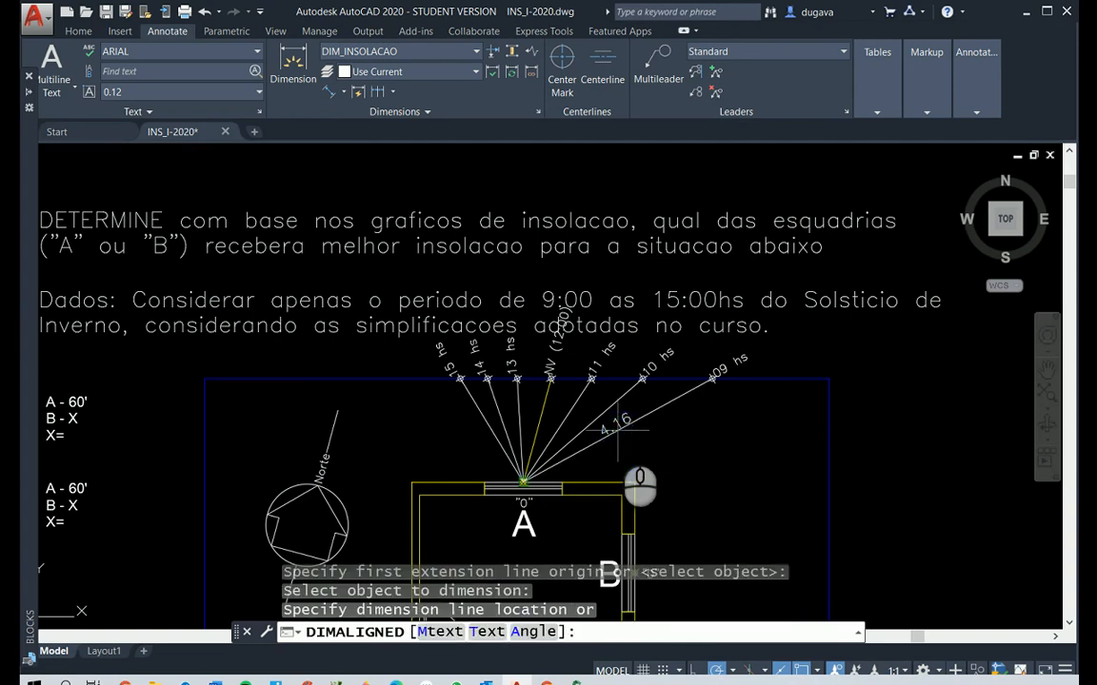
left_click(646, 447)
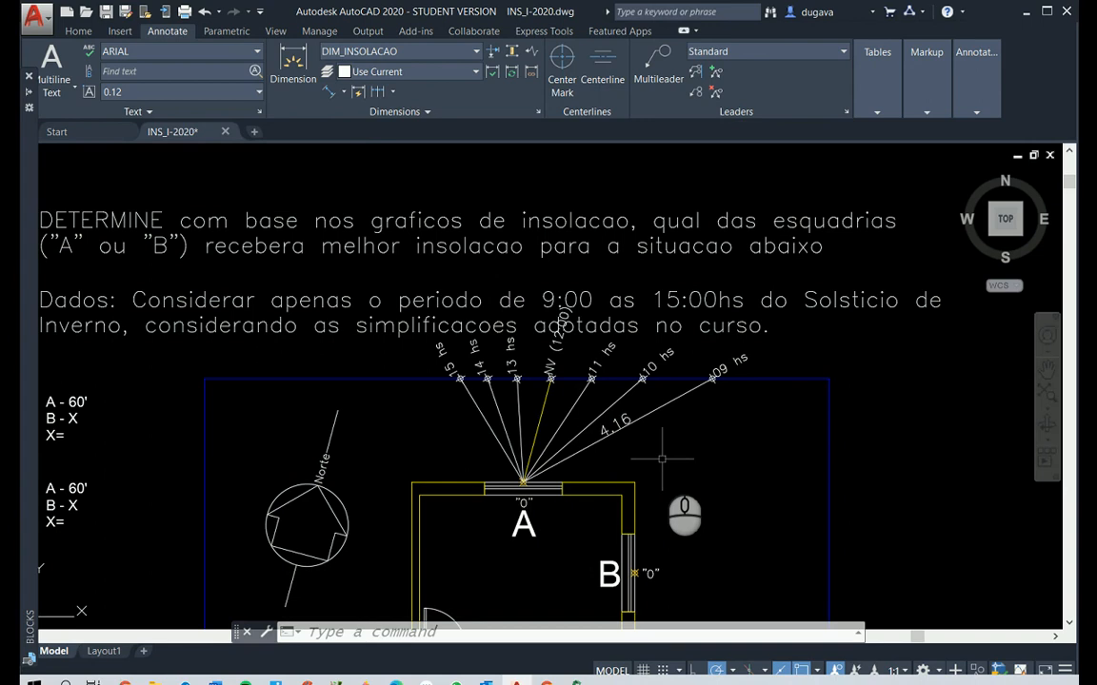
Add aligned dimensions to the 10 hs and 11 hs rays of window A, selecting each ray as the object
key("Return")
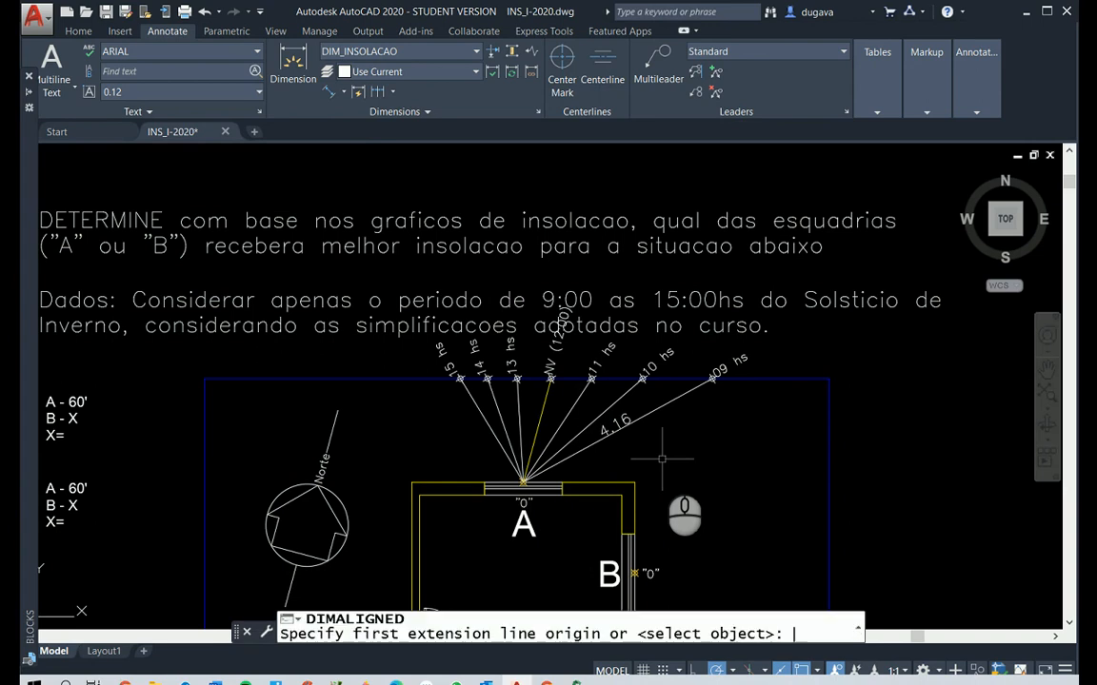
key("Return")
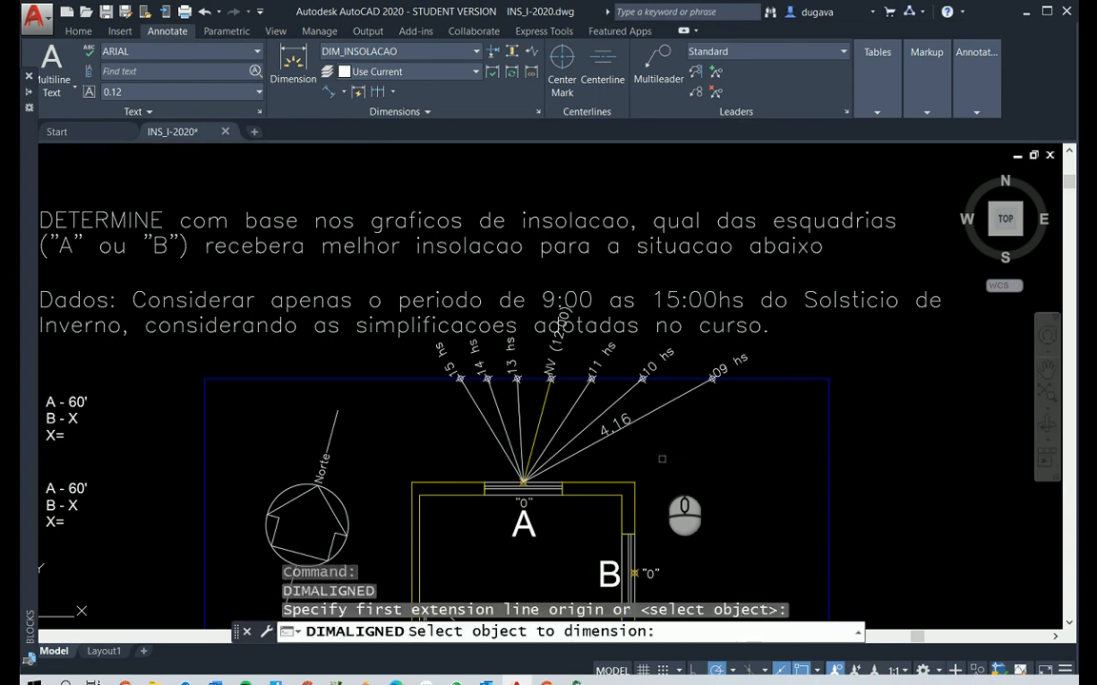
left_click(616, 399)
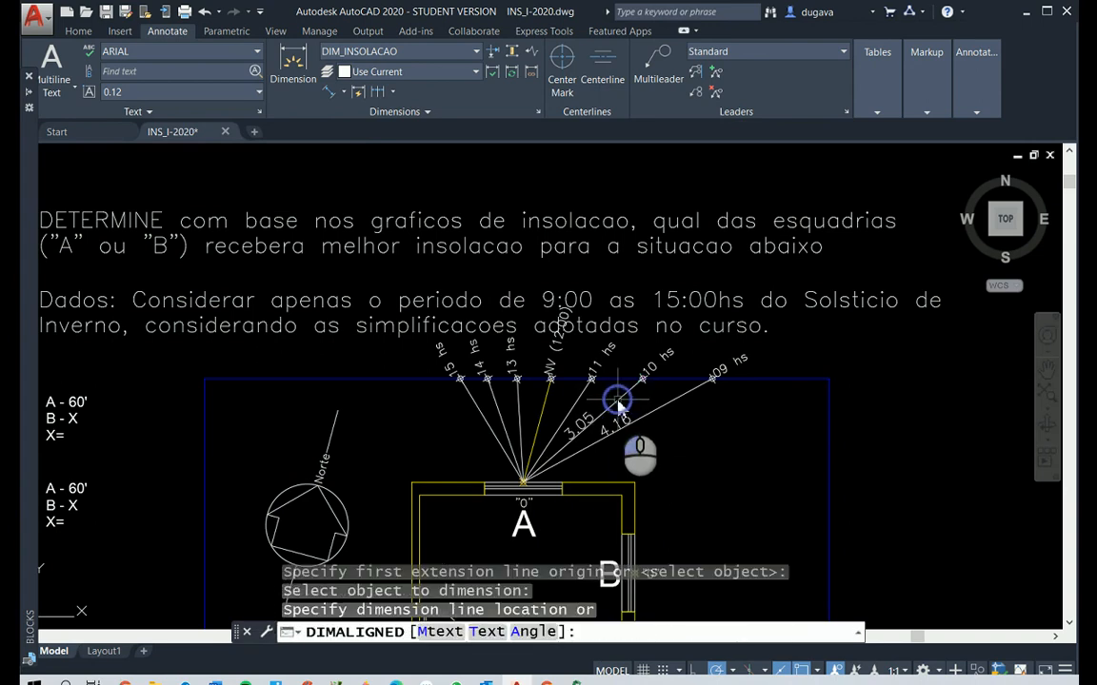
left_click(575, 411)
key("Return")
key("Return")
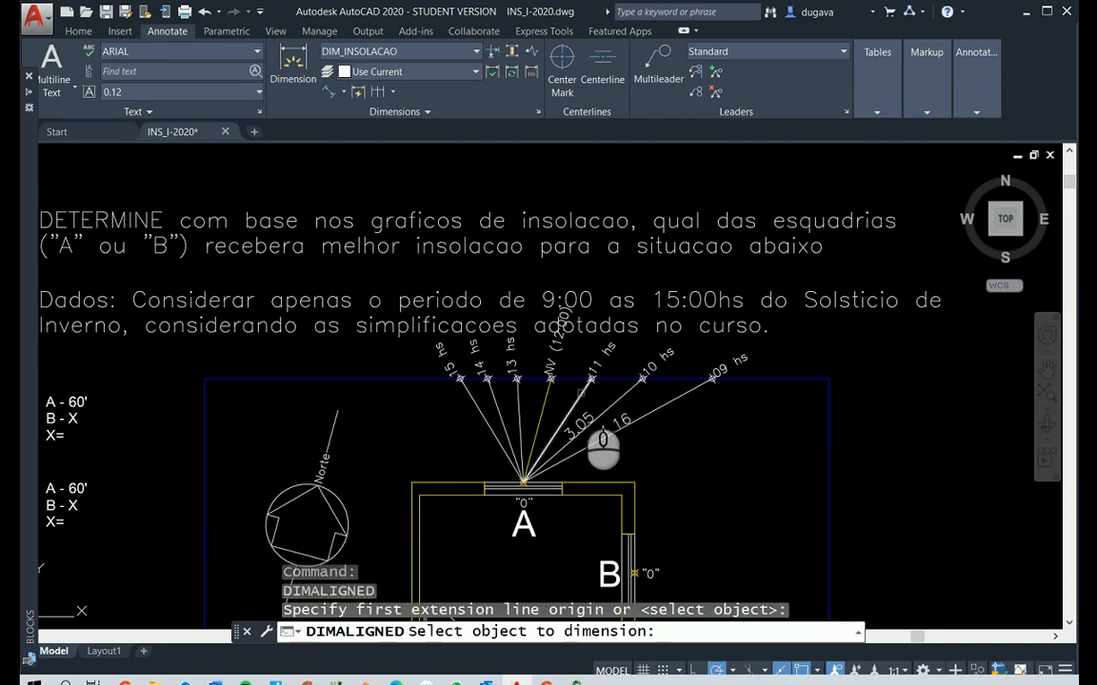
left_click(579, 392)
left_click(581, 393)
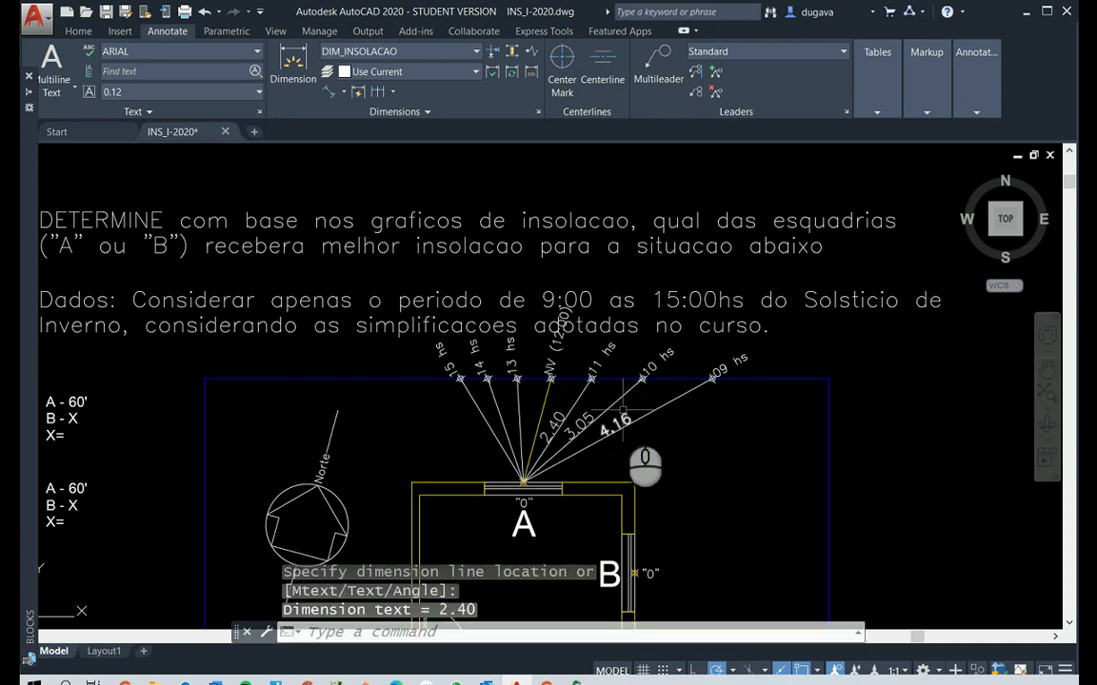
Add aligned dimensions to the NV (12:00) and 13 hs rays of window A, selecting each ray as the object
key("Return")
key("Return")
left_click(546, 399)
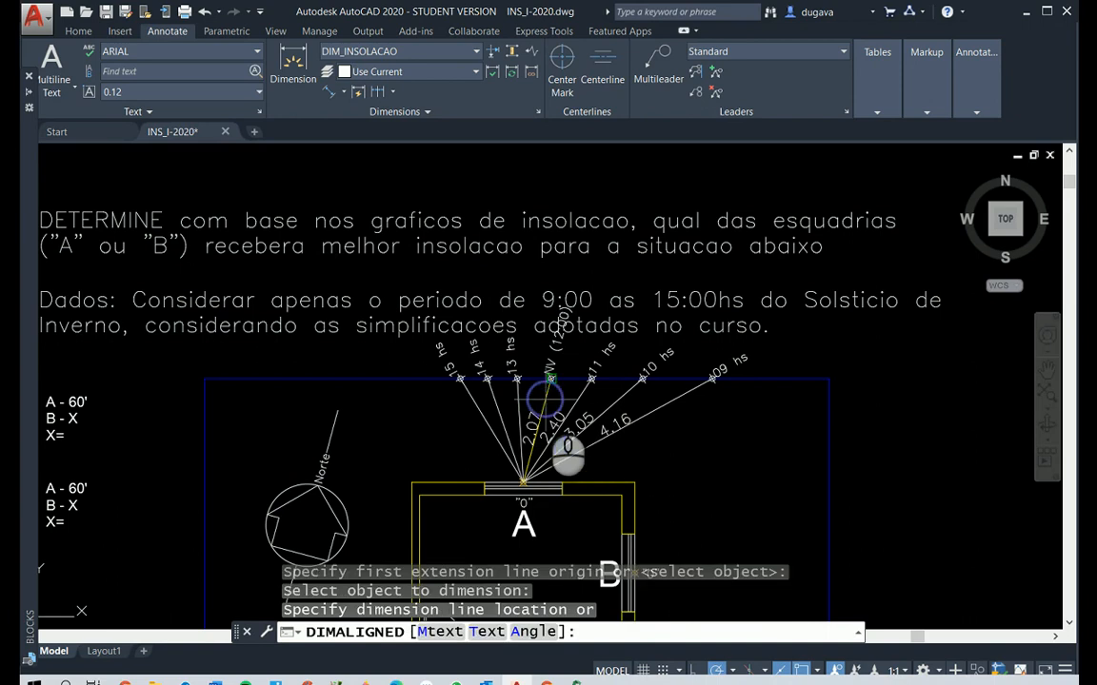
left_click(536, 402)
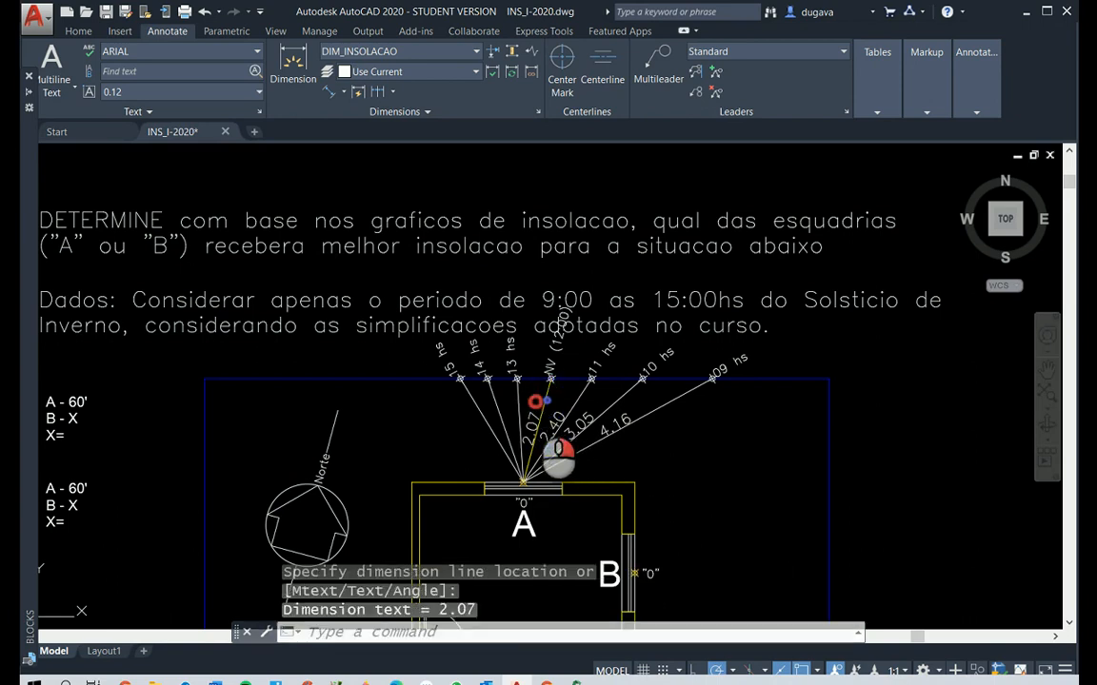
key("Return")
Add an aligned dimension to the 14 hs ray of window A, selecting the ray as the object
key("Return")
left_click(515, 401)
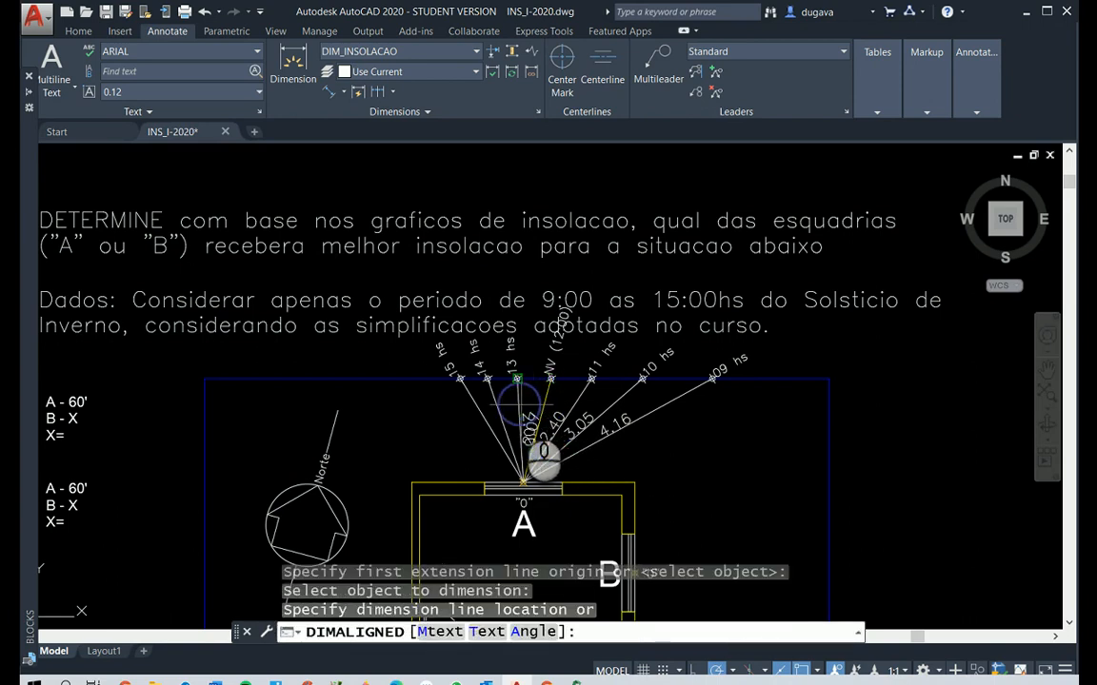
left_click(502, 399)
key("Return")
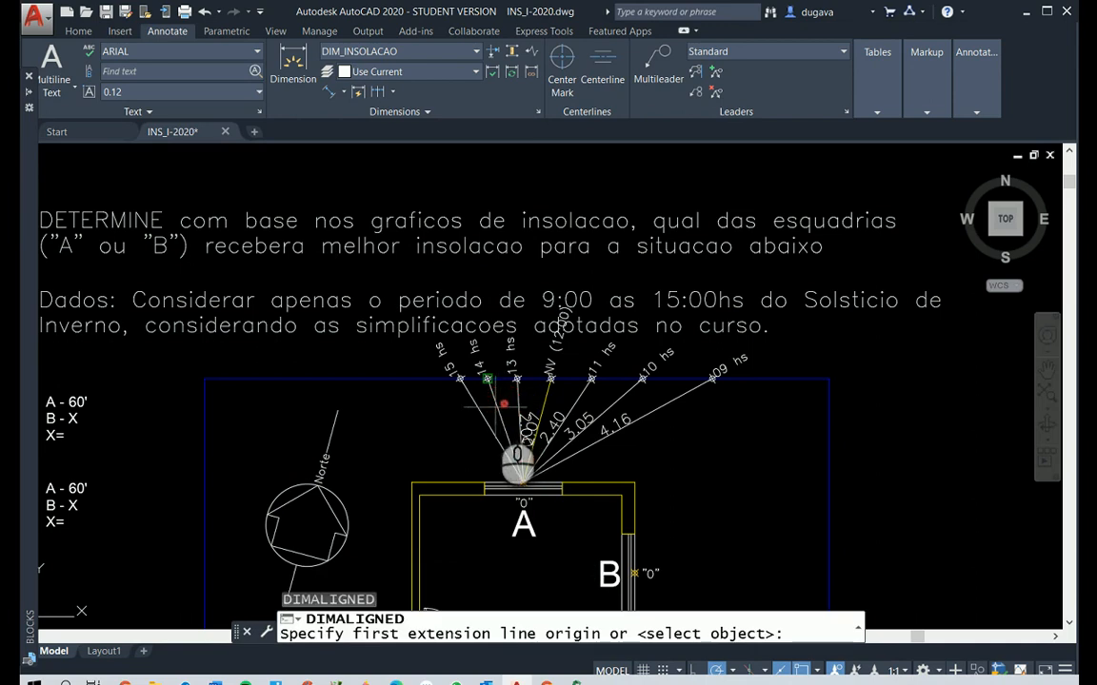
key("Return")
left_click(497, 406)
left_click(493, 407)
Add an aligned dimension to the 15 hs ray of window A, selecting the ray as the object
key("Return")
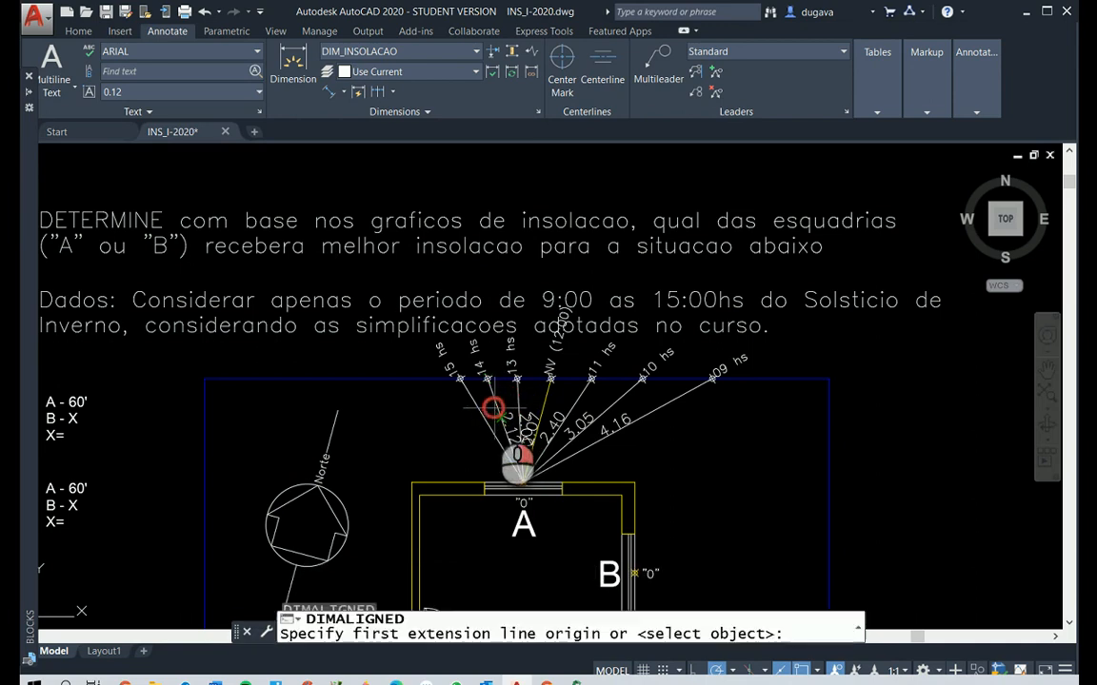
key("Return")
left_click(468, 390)
left_click(476, 412)
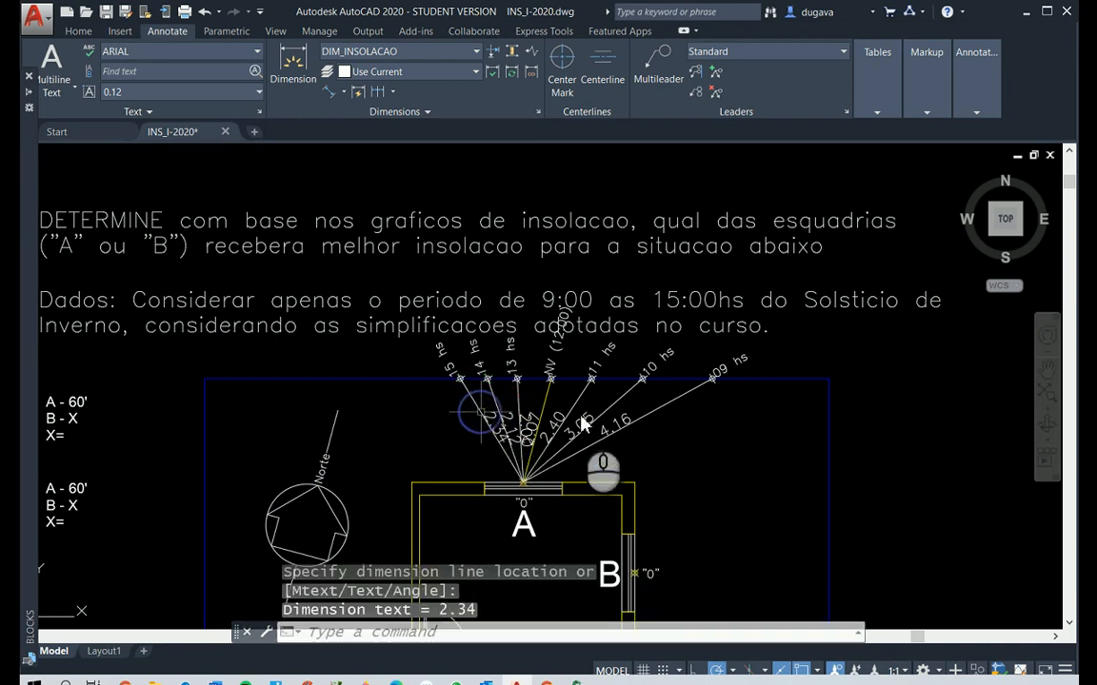
Try to move the NV (12:00) dimension text along its ray toward the boundary, and undo the move
scroll(581, 424, "up", 4)
scroll(555, 409, "down", 5)
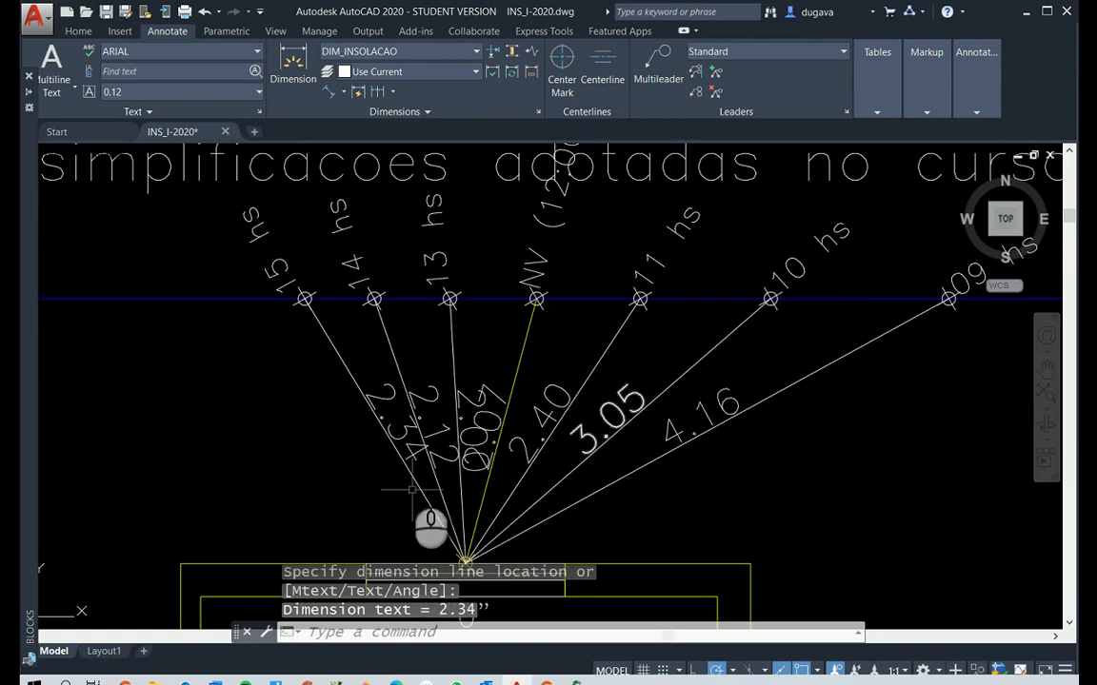
scroll(671, 547, "up", 3)
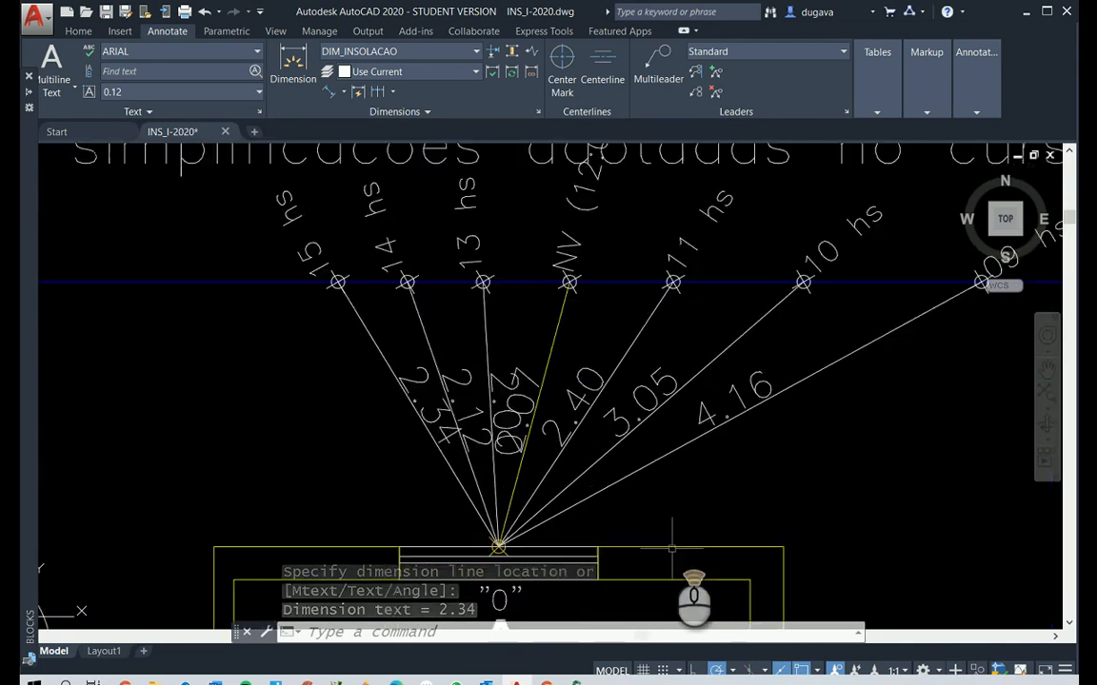
key("Escape")
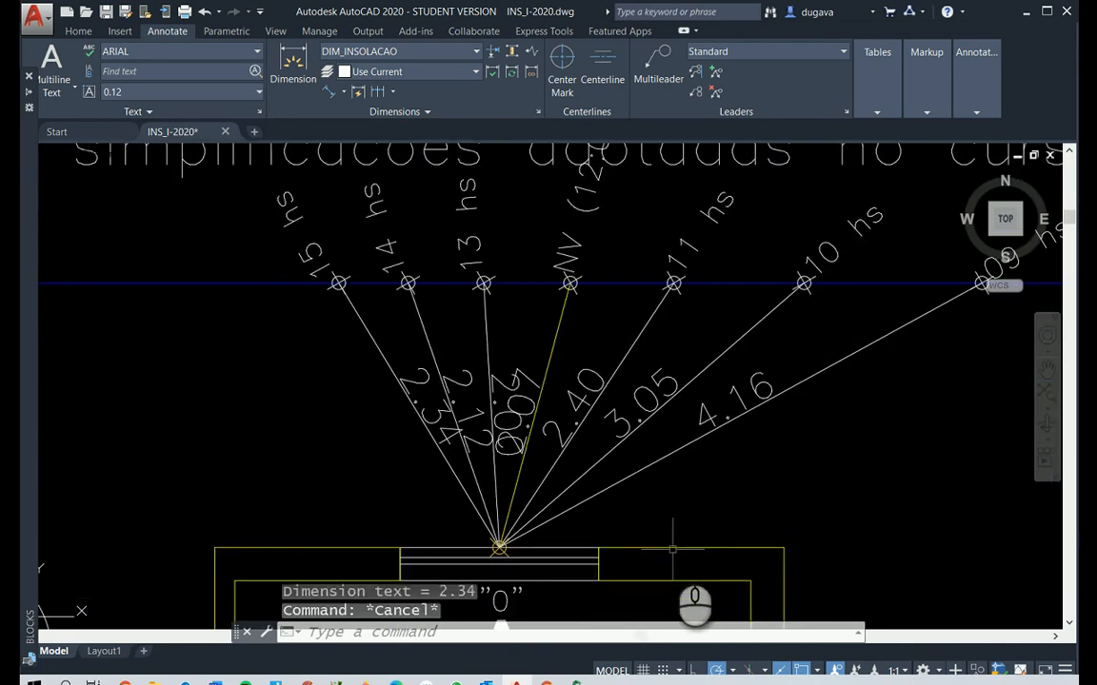
middle_click_drag(656, 499, 566, 474)
key("Escape")
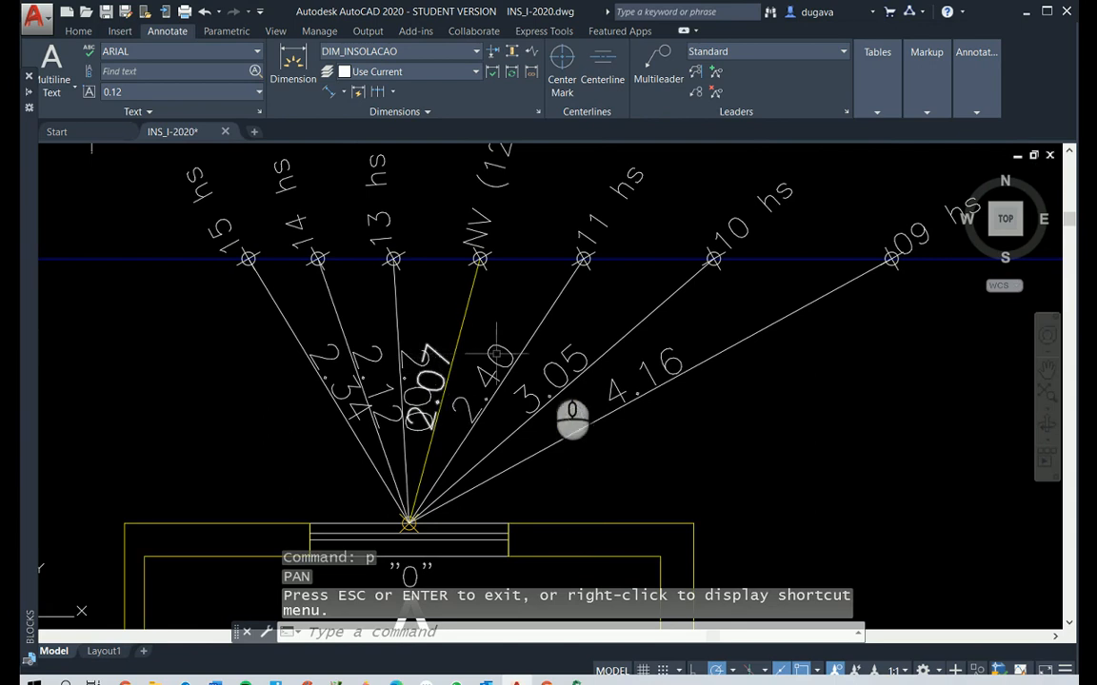
left_click(430, 383)
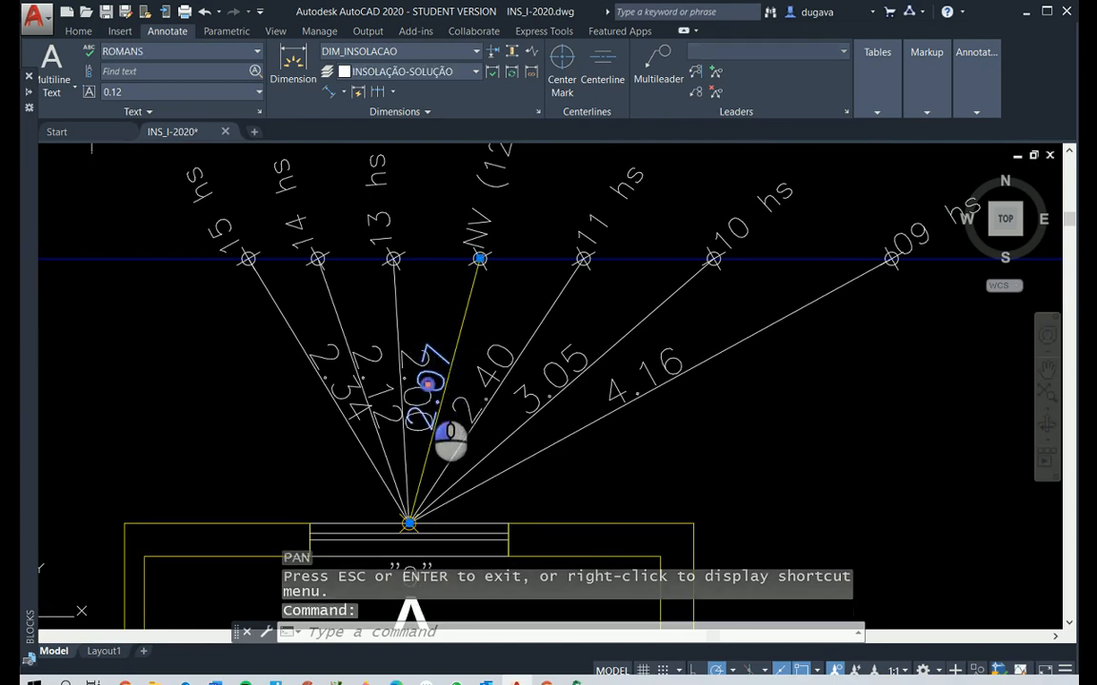
left_click(430, 383)
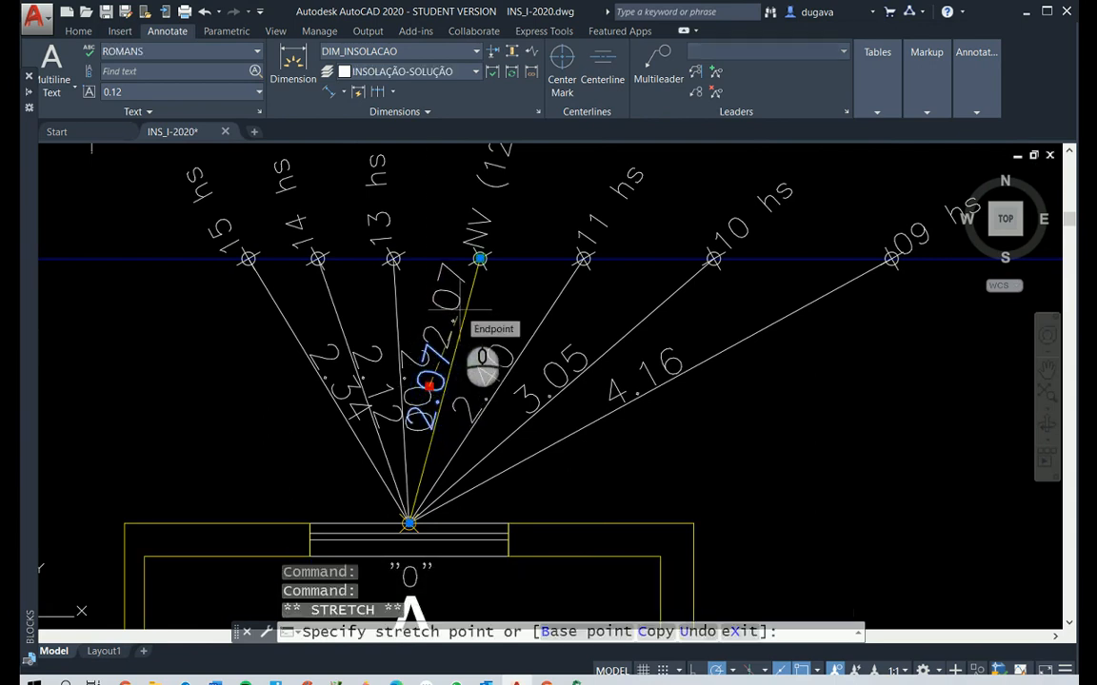
left_click(457, 310)
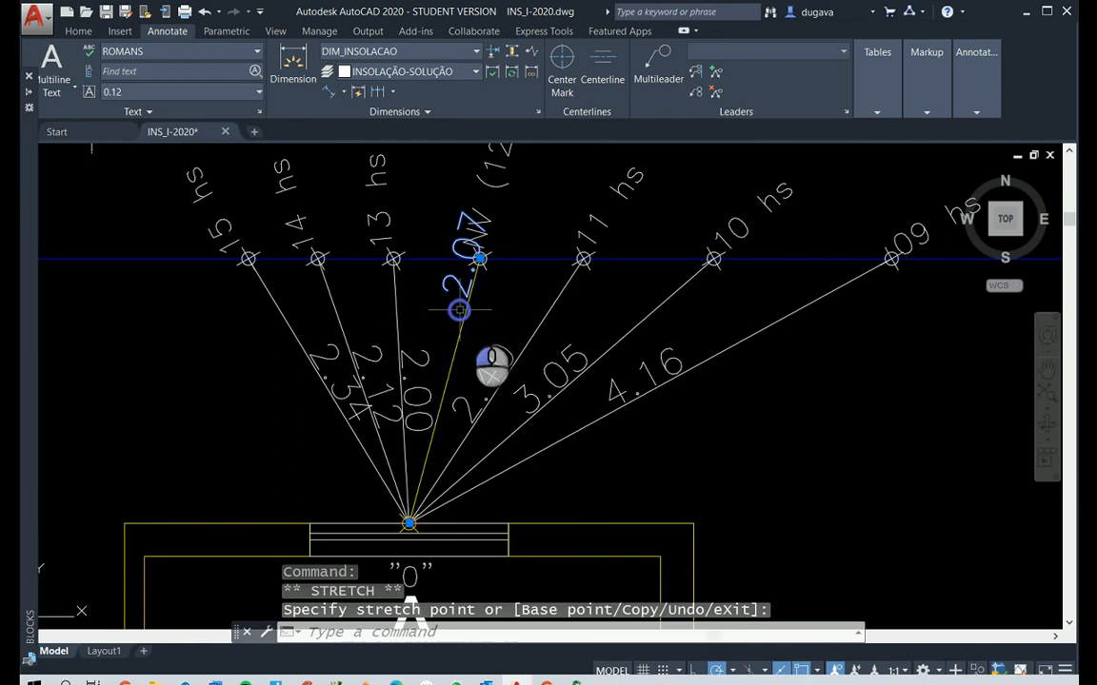
left_click(479, 258)
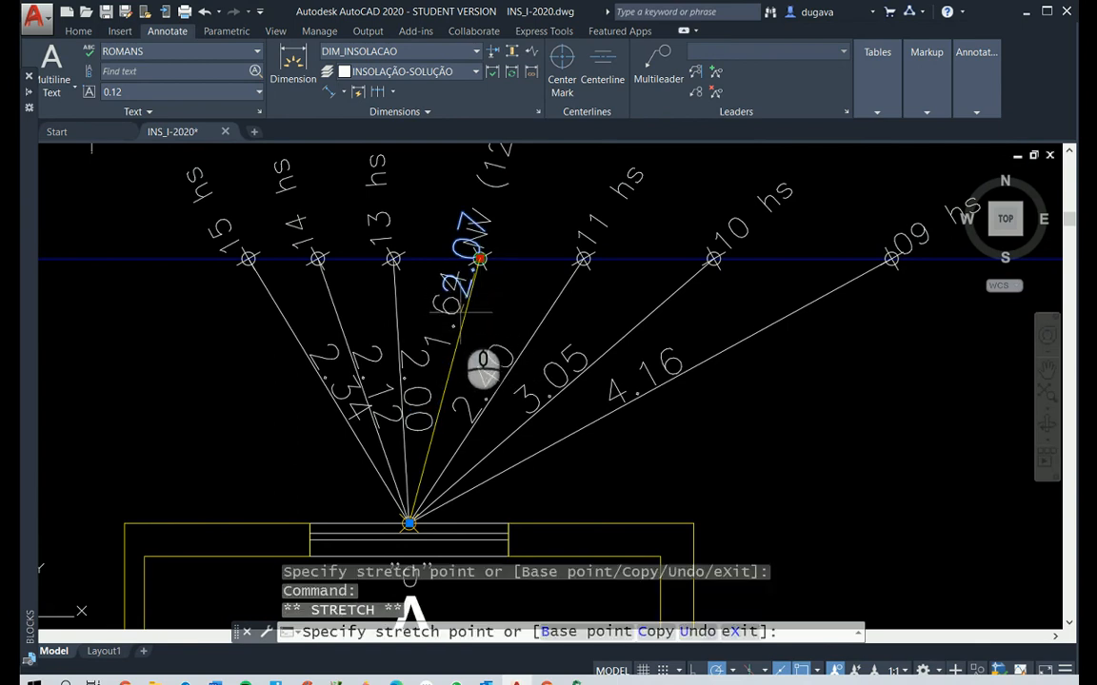
key("Escape")
key("Escape")
type("u")
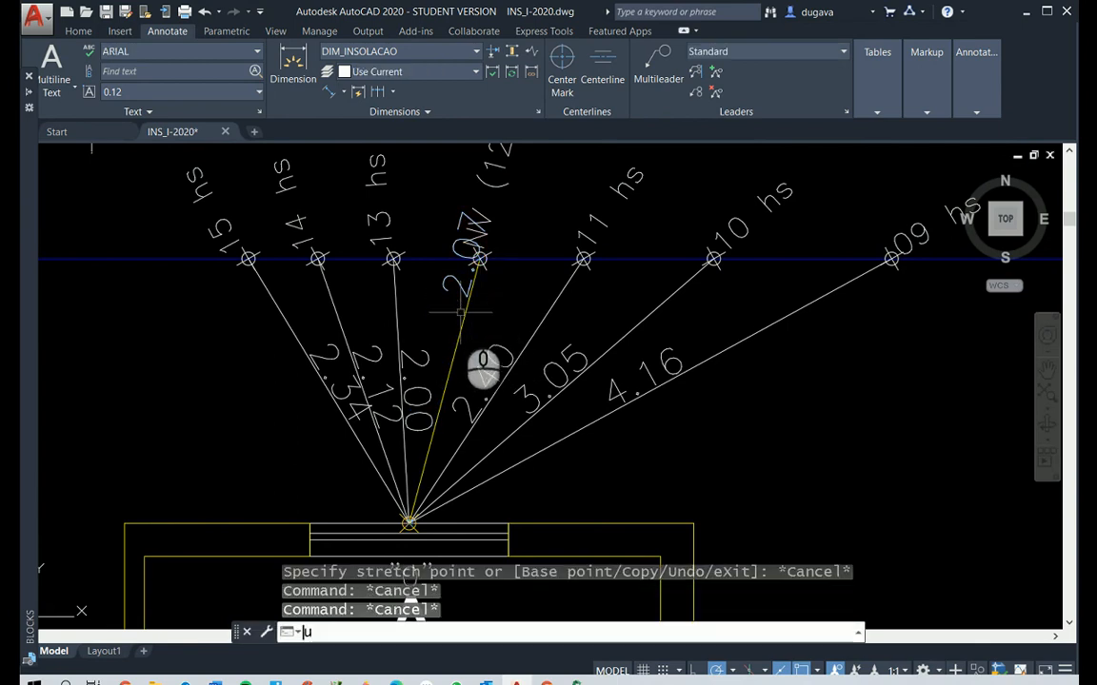
key("Return")
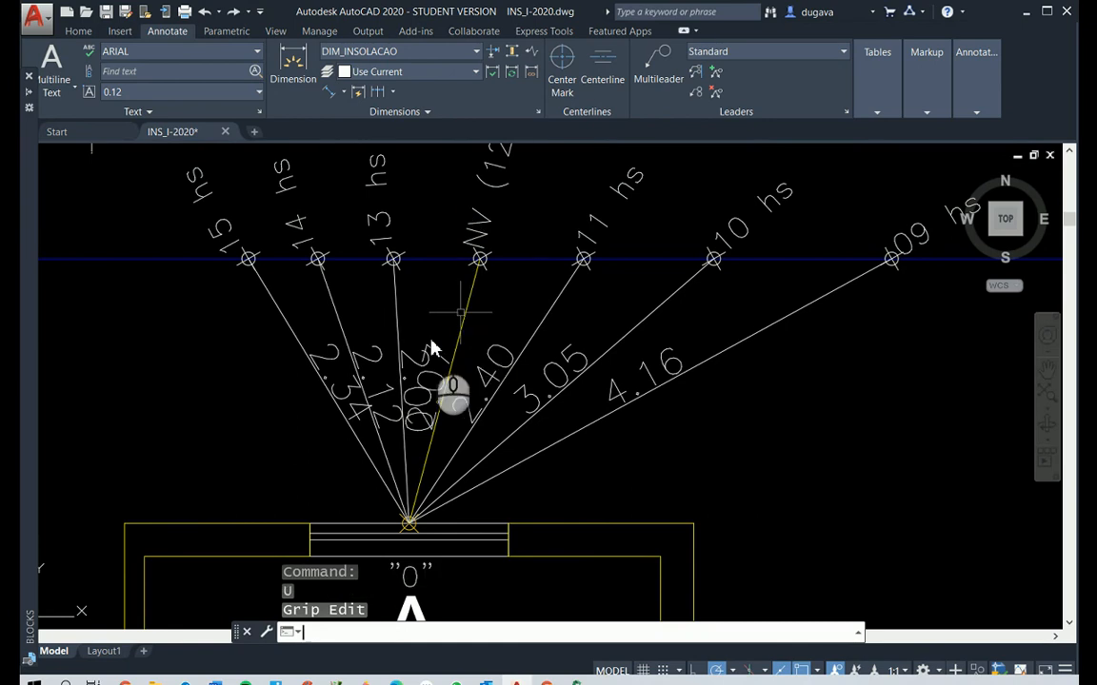
Try to reposition the NV (12:00) dimension text with object snap off, and undo the changes
key("F3")
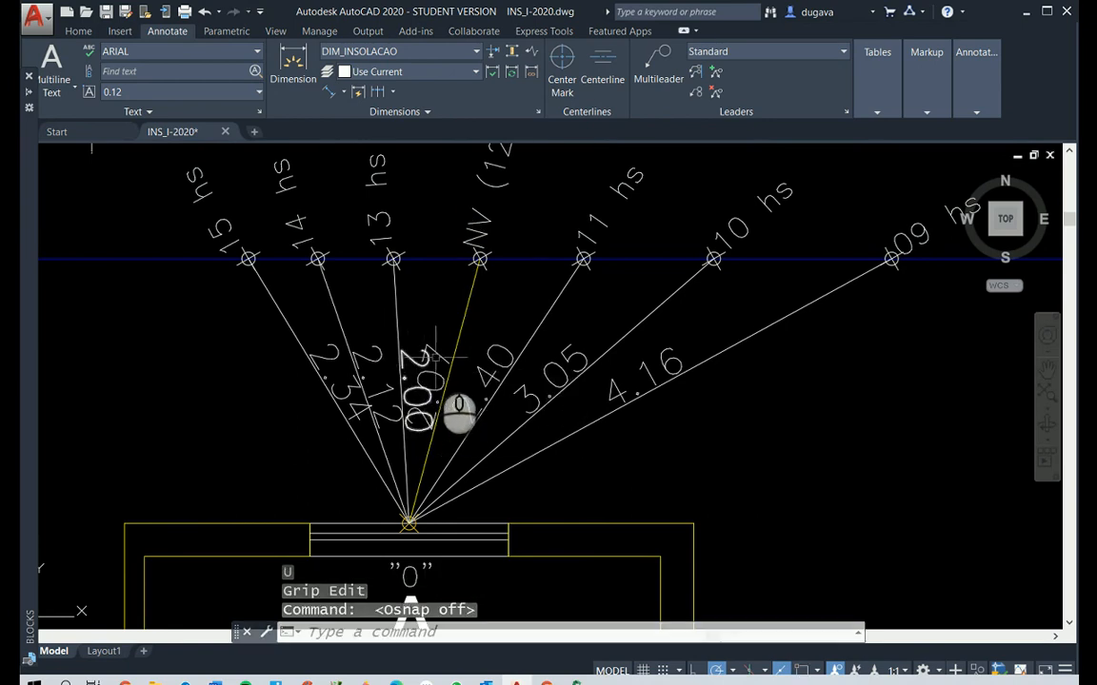
left_click(436, 356)
left_click(429, 385)
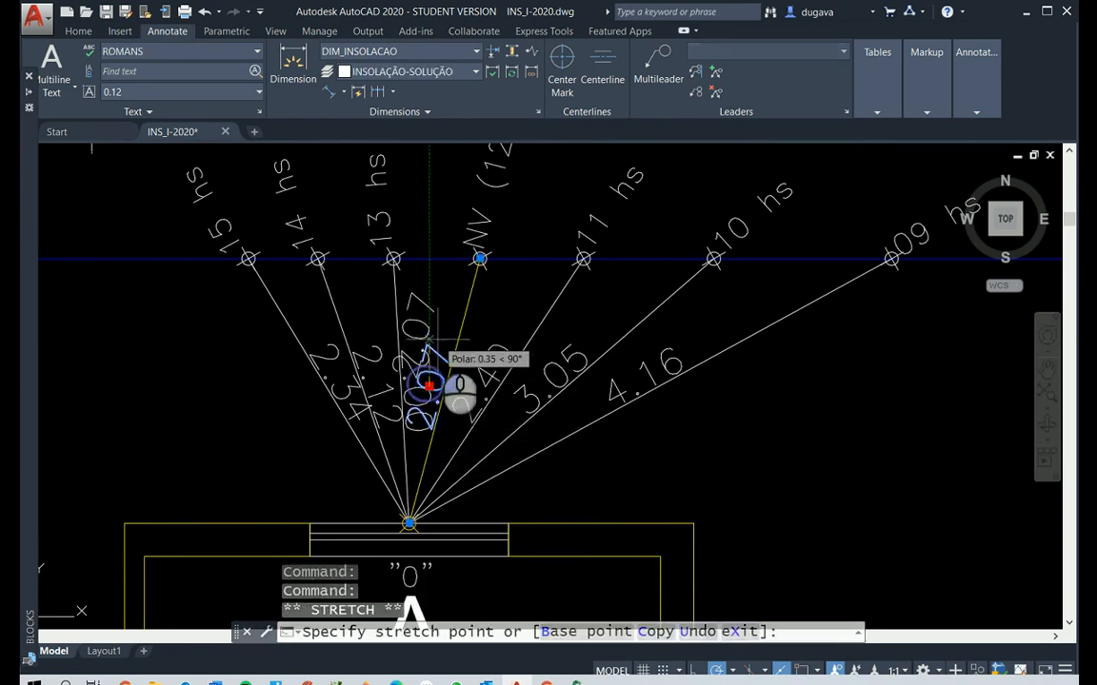
left_click(459, 314)
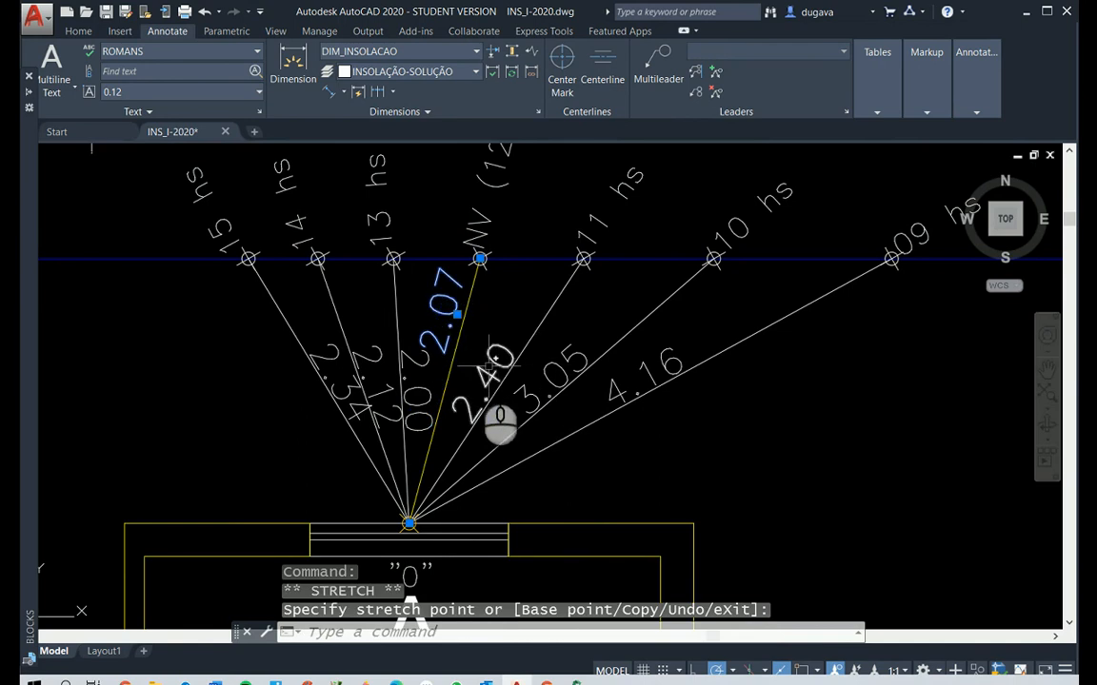
right_click(423, 362)
left_click(428, 381)
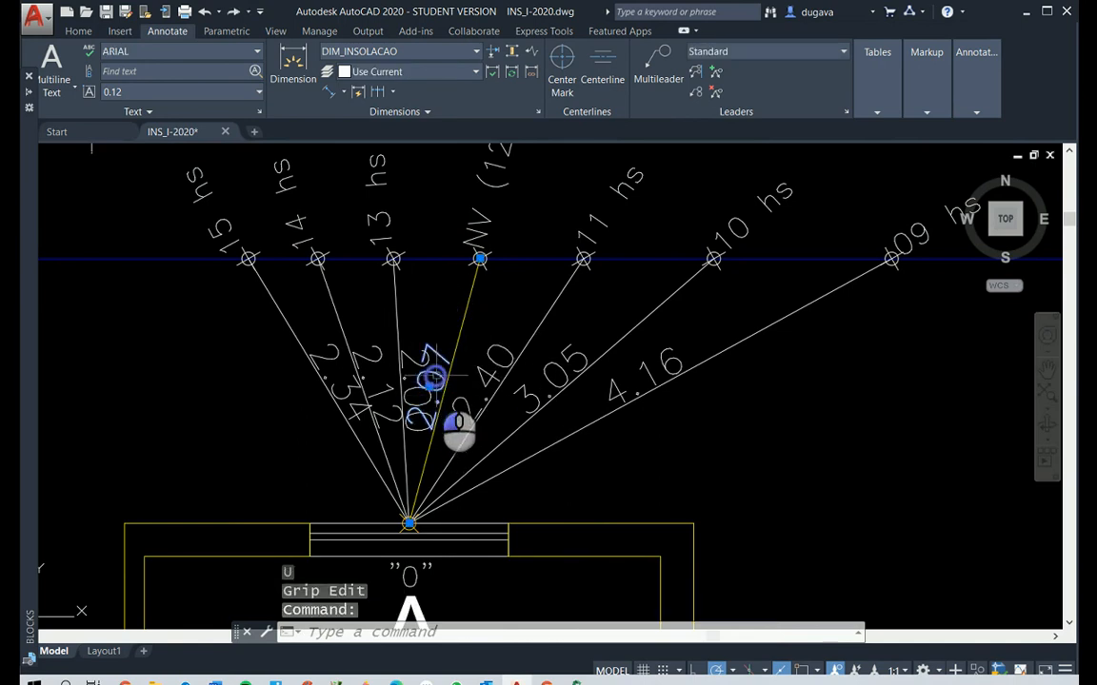
left_click(430, 384)
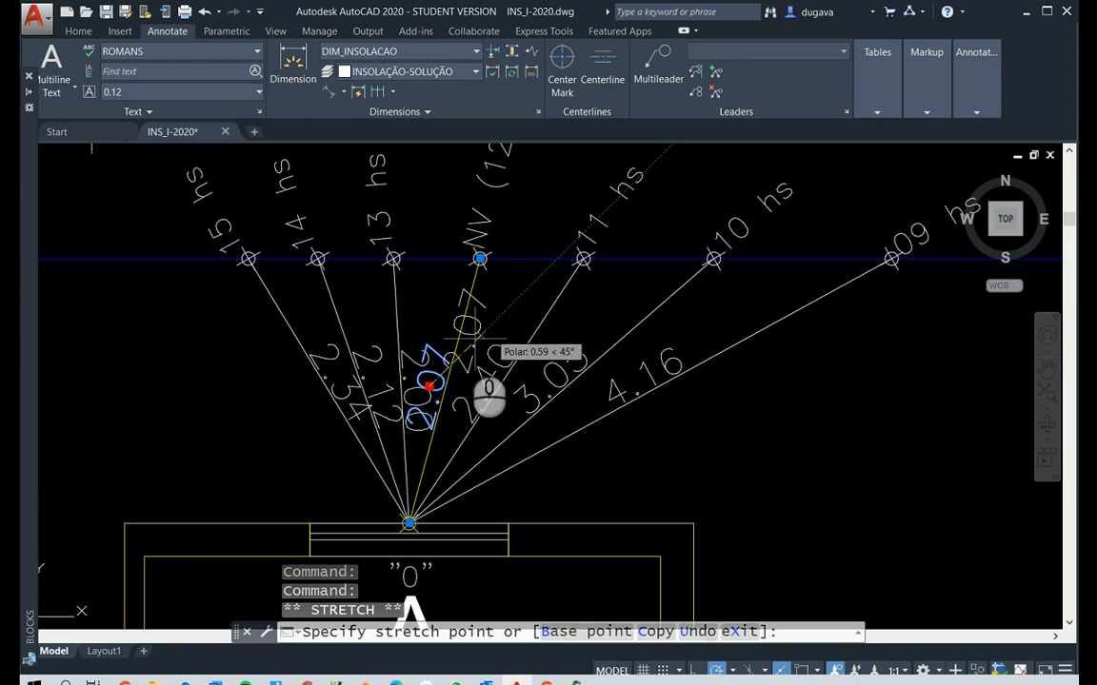
left_click(428, 372)
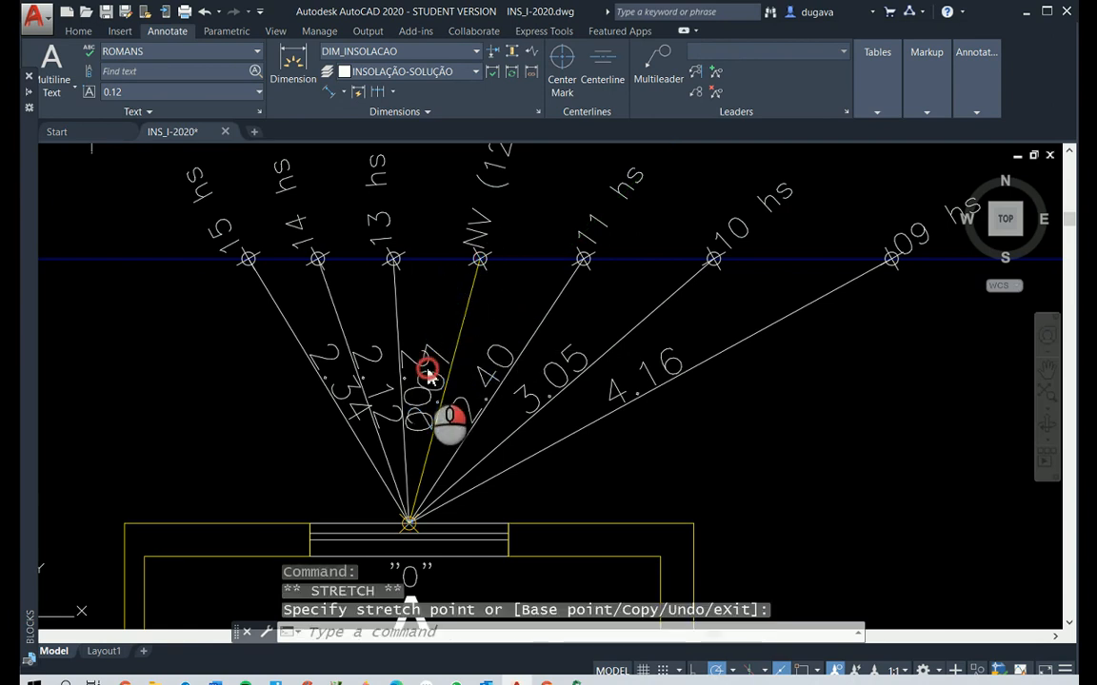
key("ctrl+z")
key("ctrl+z")
Try to shift the NV (12:00) dimension text close to the boundary with object snap on, and undo the shift
scroll(533, 385, "up", 5)
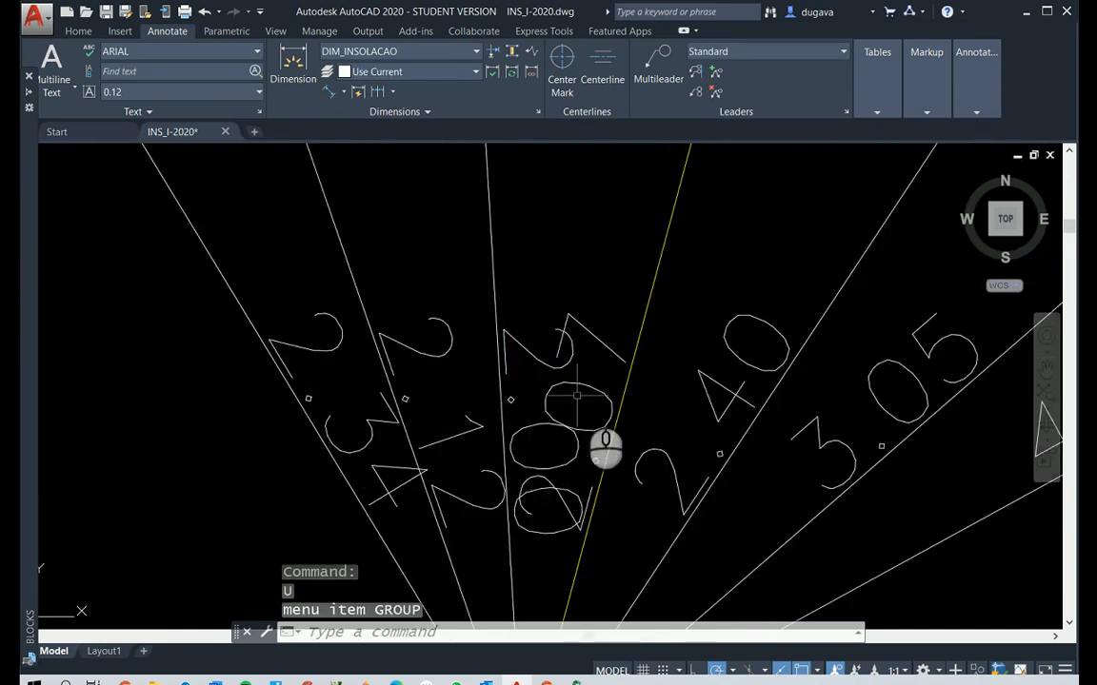
scroll(582, 389, "down", 8)
scroll(593, 386, "up", 8)
left_click(572, 399)
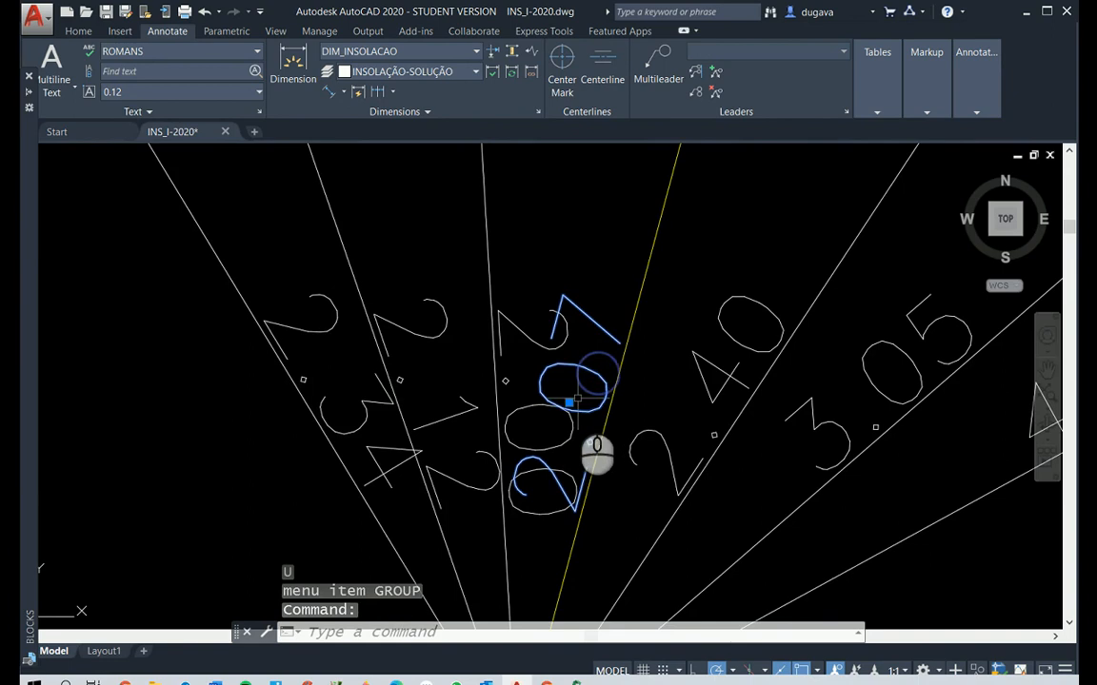
left_click(565, 404)
scroll(565, 401, "down", 5)
scroll(577, 352, "up", 2)
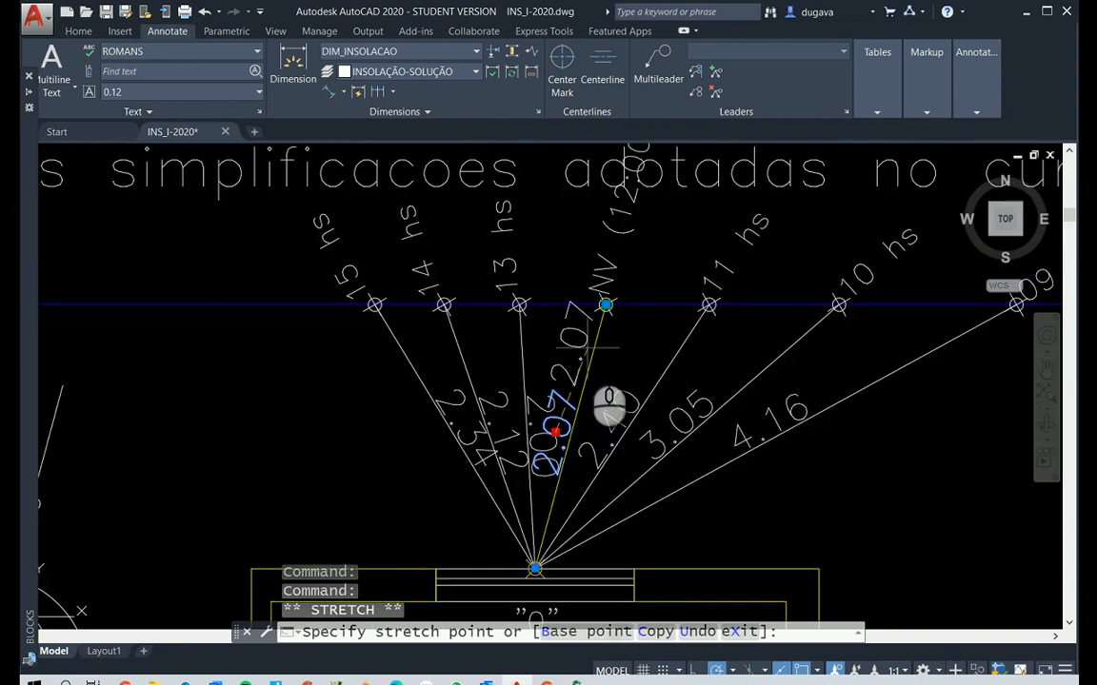
left_click(595, 319)
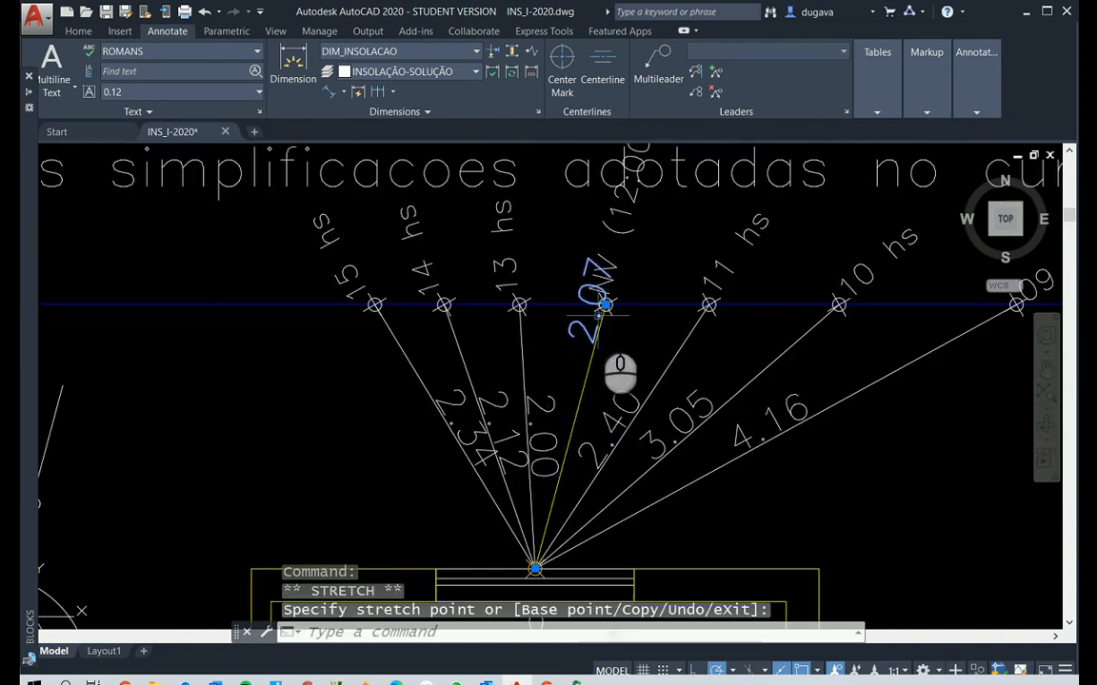
scroll(600, 301, "up", 4)
key("ctrl+z")
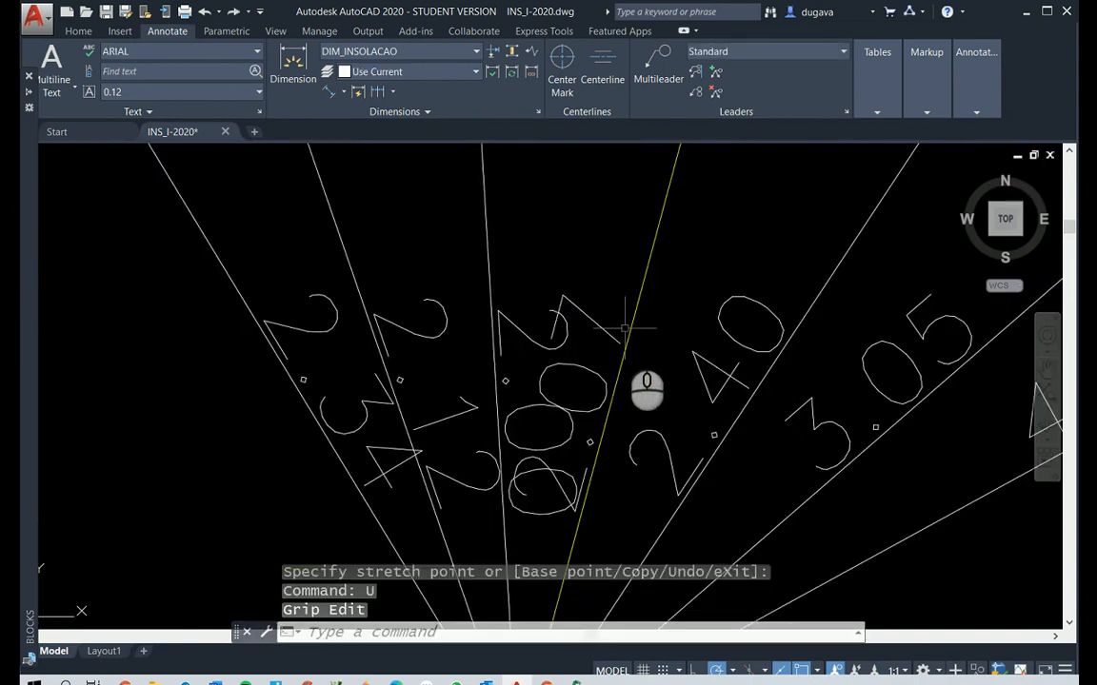
Turn off object snap and polar tracking, and move the NV (12:00) dimension text along its ray toward the boundary, clear of the 13 hs text
key("Escape")
scroll(624, 328, "down", 4)
key("F3")
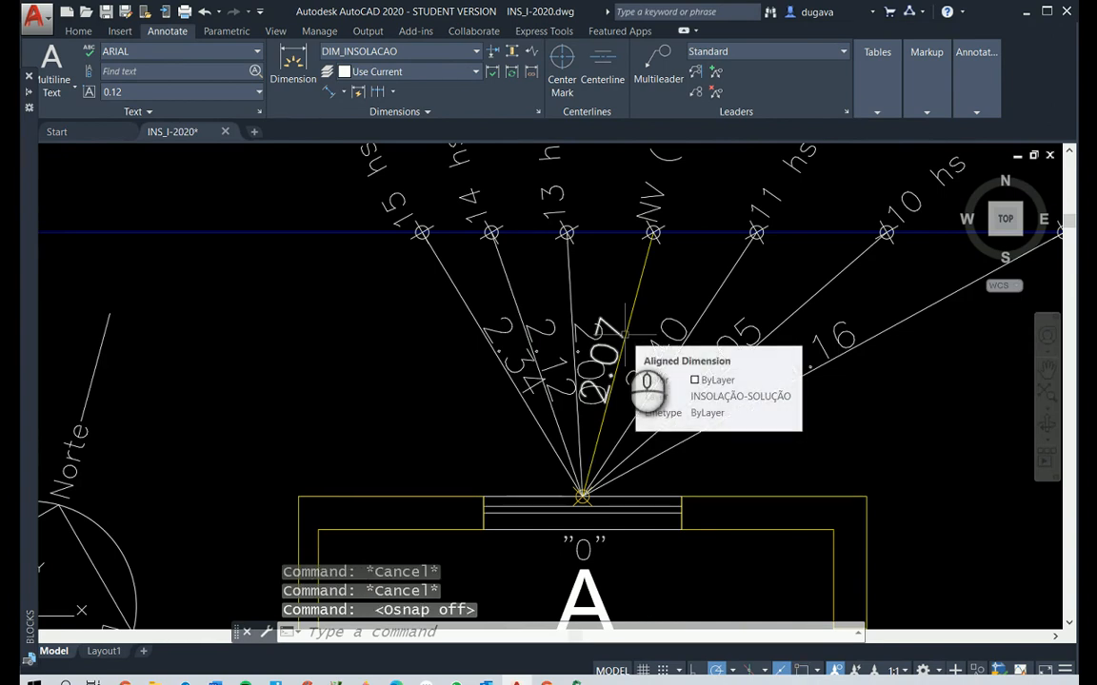
key("F10")
key("alt")
scroll(664, 257, "up", 2)
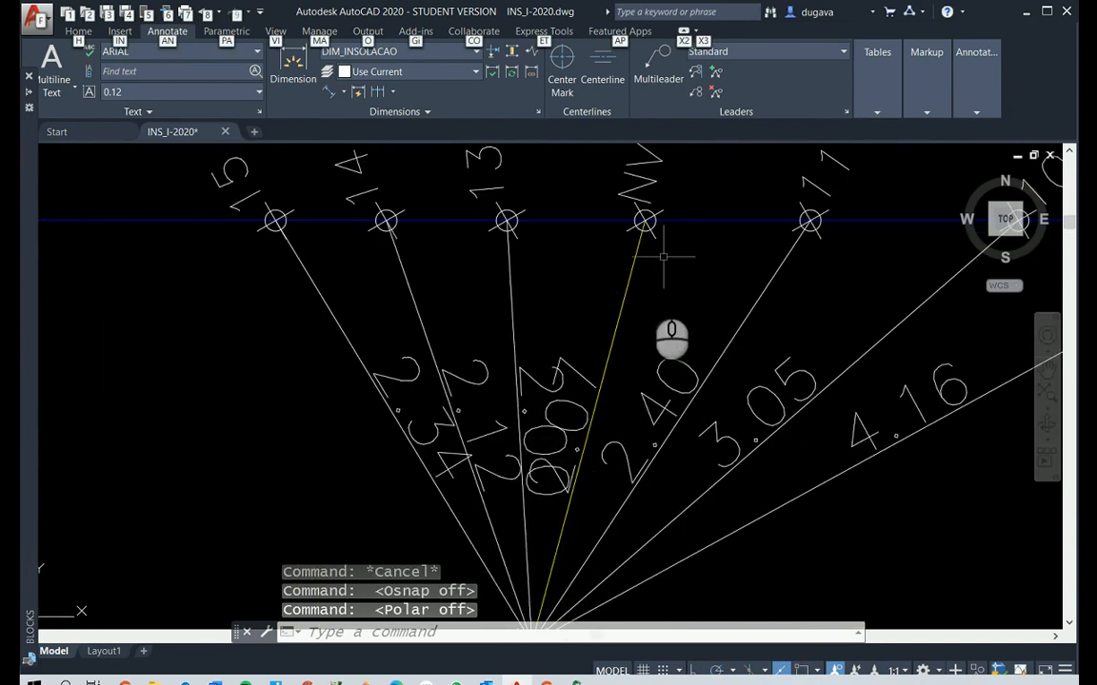
left_click(581, 369)
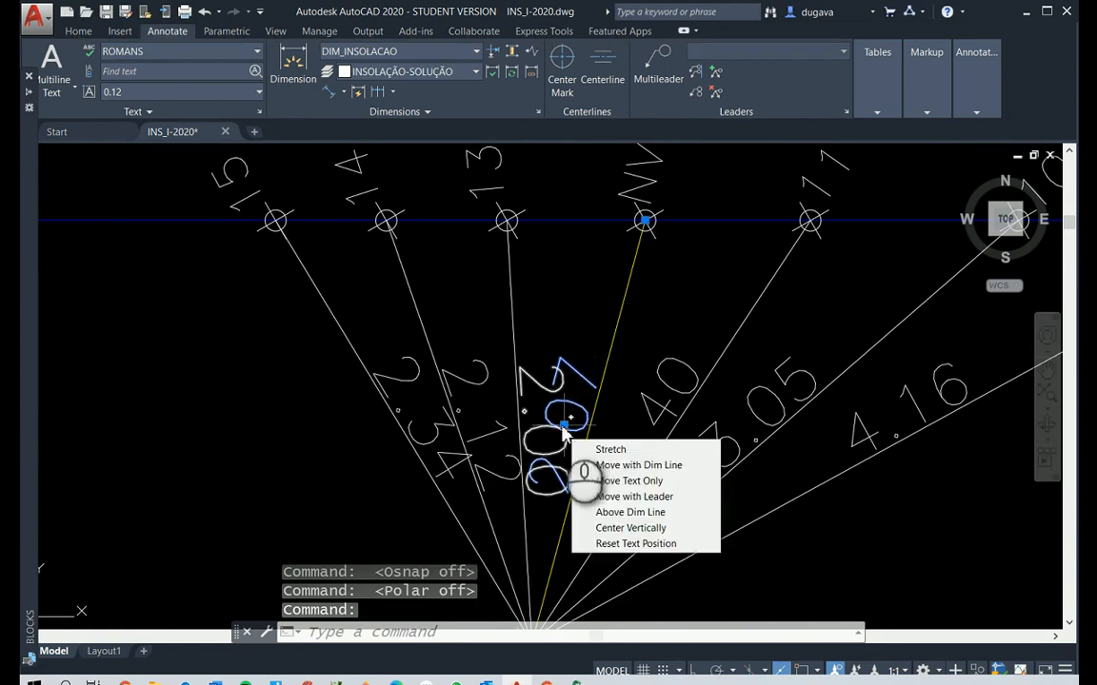
left_click(567, 427)
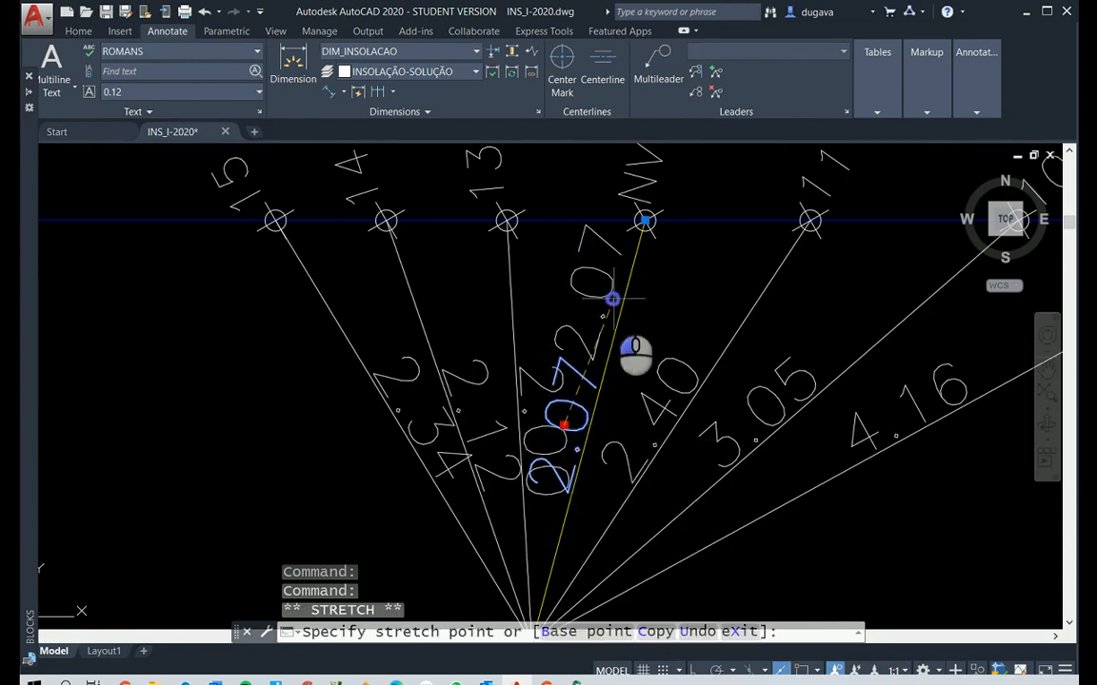
left_click(612, 299)
Move the 13 hs dimension text toward the boundary, on the side of its ray facing the 14 hs ray
left_click(578, 461)
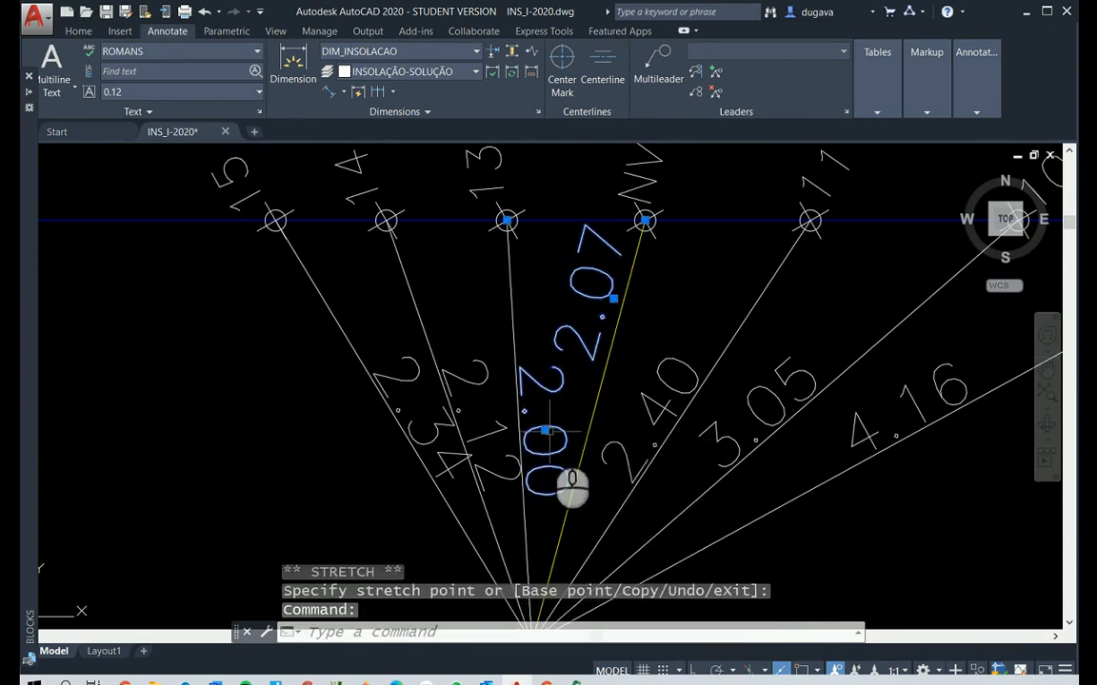
left_click(544, 432)
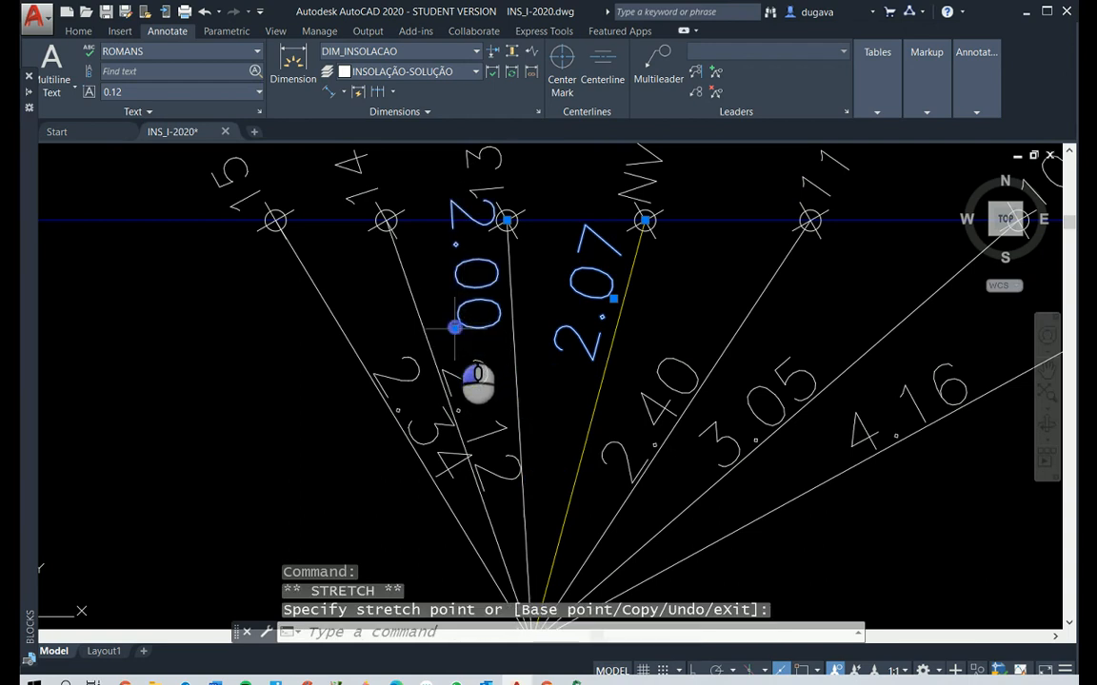
left_click(455, 328)
left_click(456, 364)
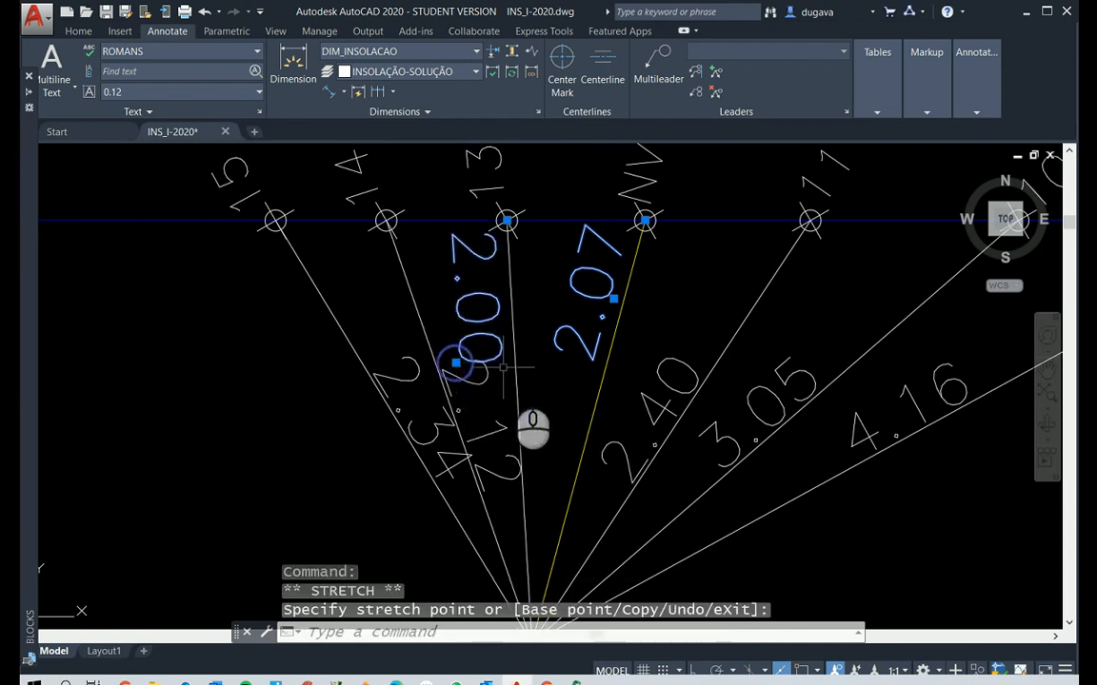
left_click(455, 395)
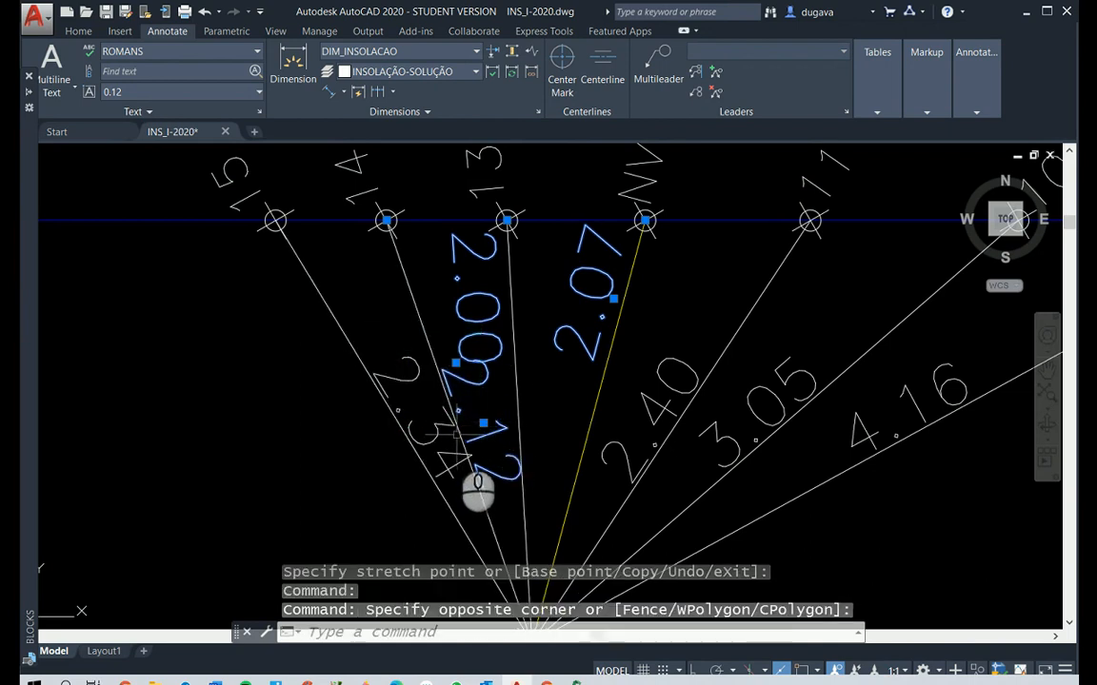
left_click(483, 427)
left_click(482, 421)
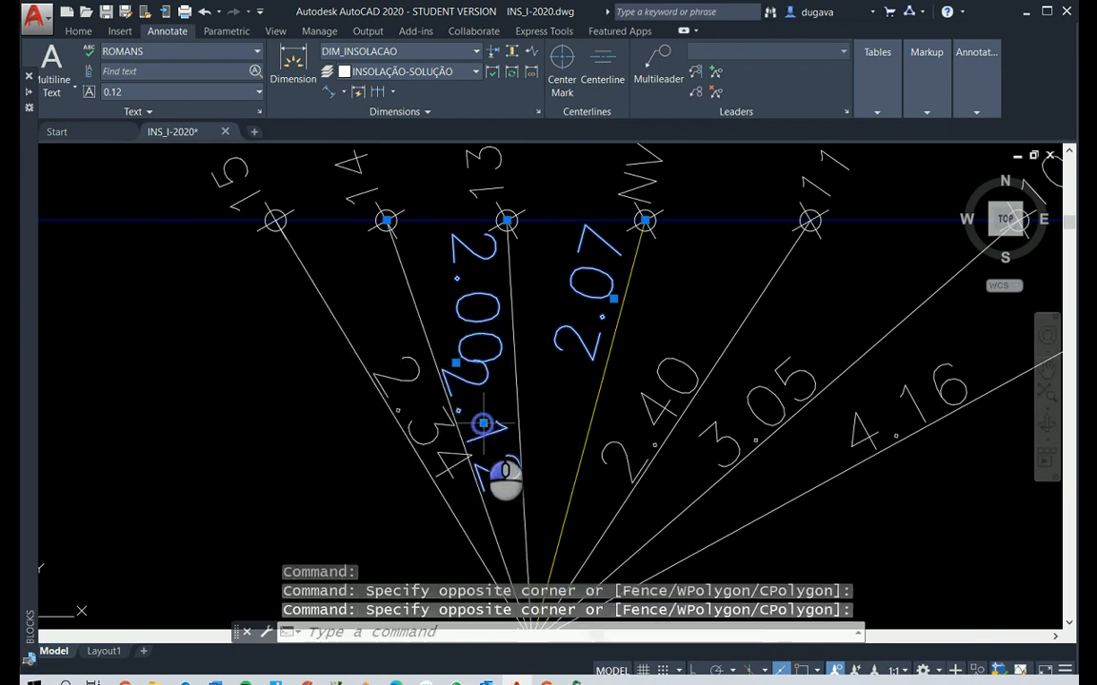
key("Escape")
key("Escape")
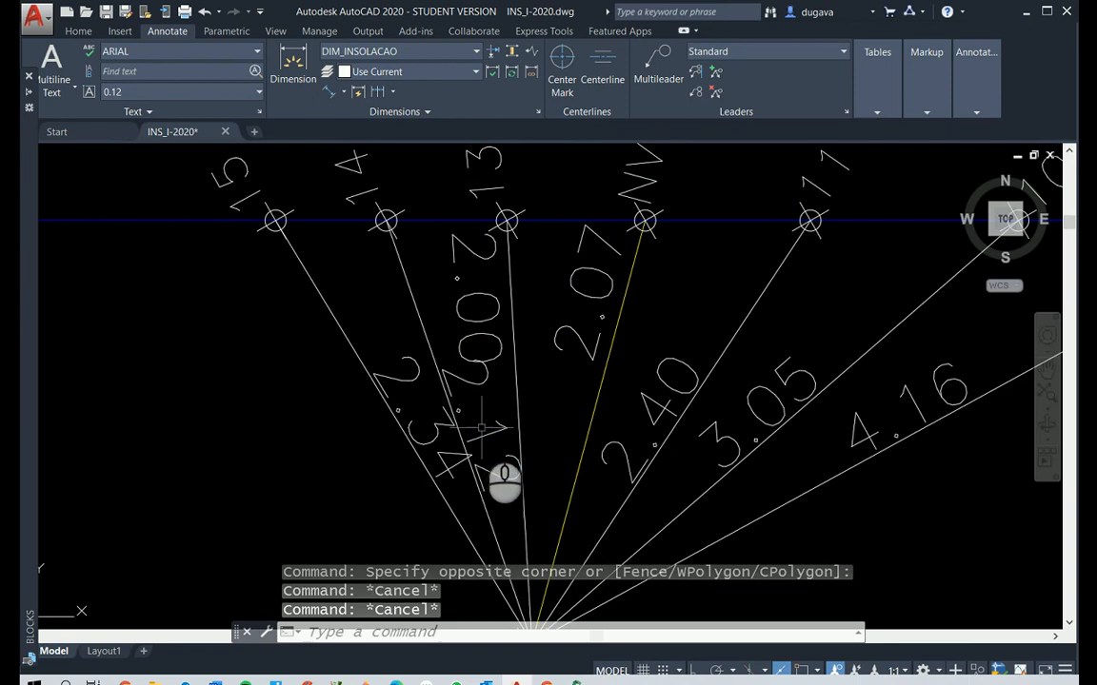
Move the 14 hs and 15 hs dimension texts up near the boundary, each on the outer side of its own ray
left_click(484, 424)
left_click(483, 425)
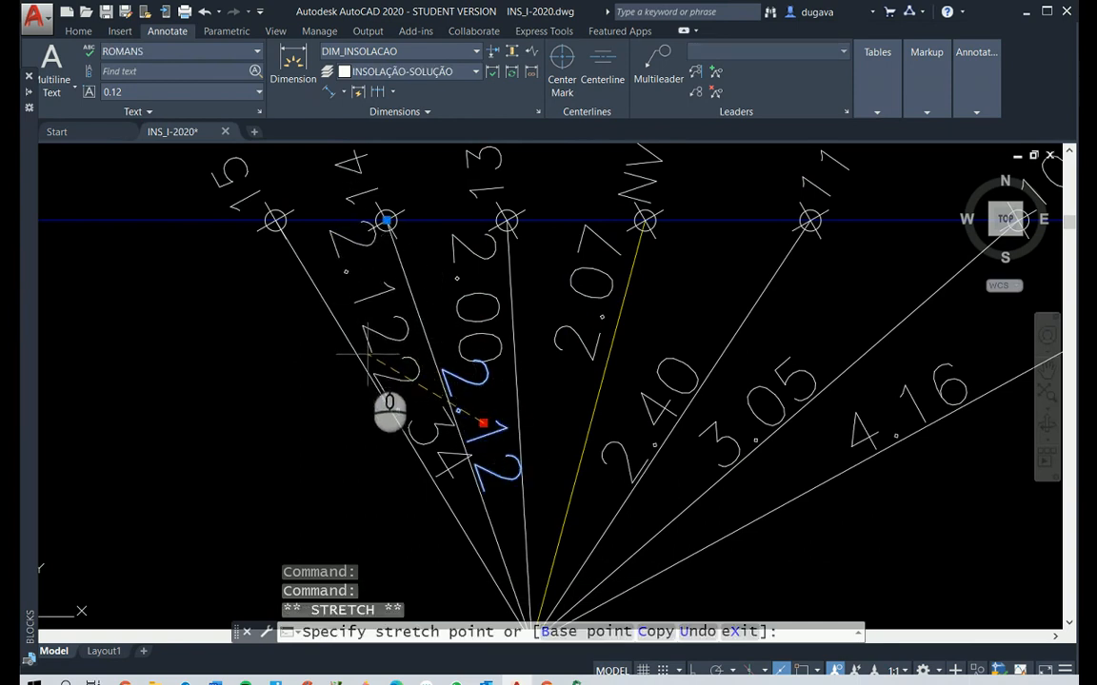
left_click(368, 355)
left_click(404, 381)
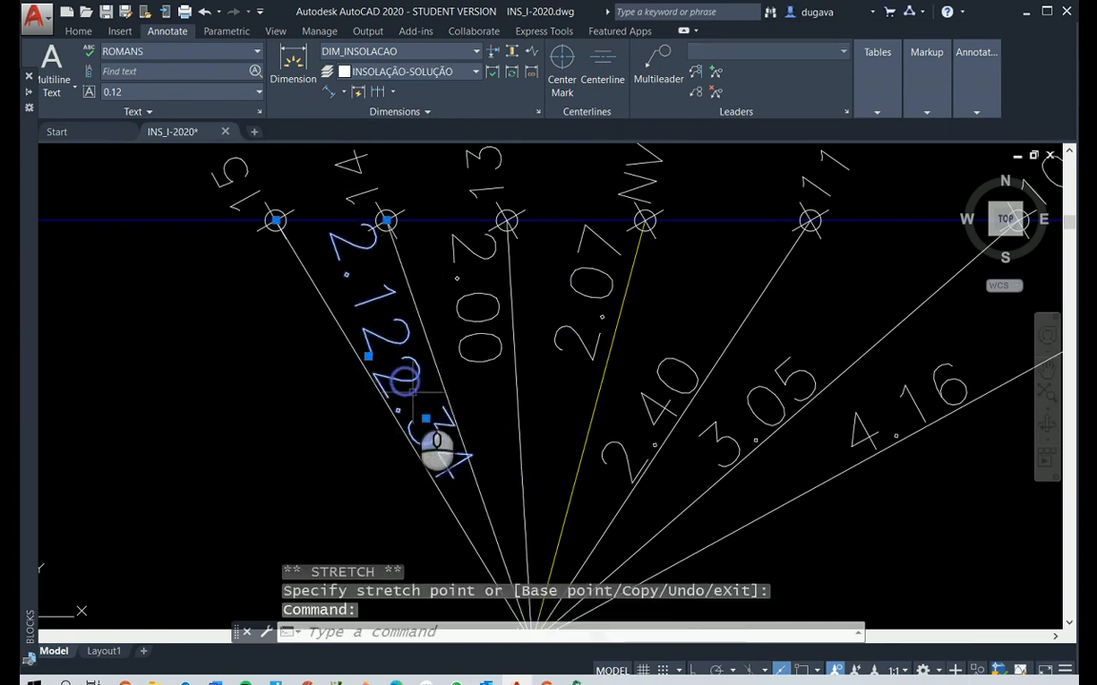
left_click(426, 419)
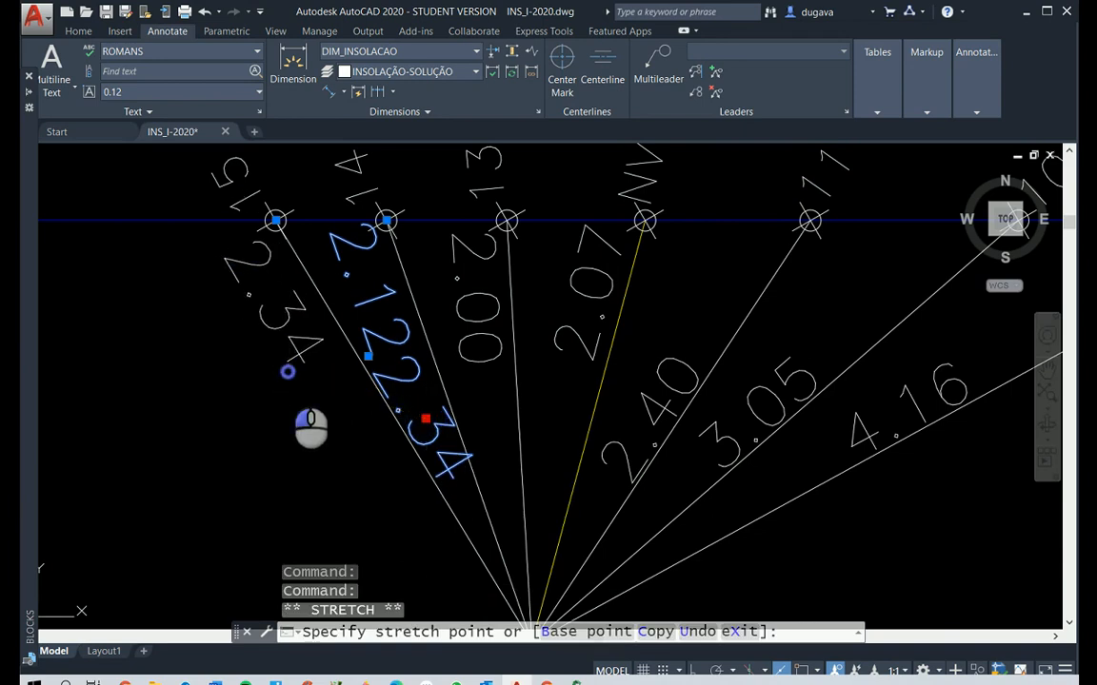
left_click(286, 372)
key("Escape")
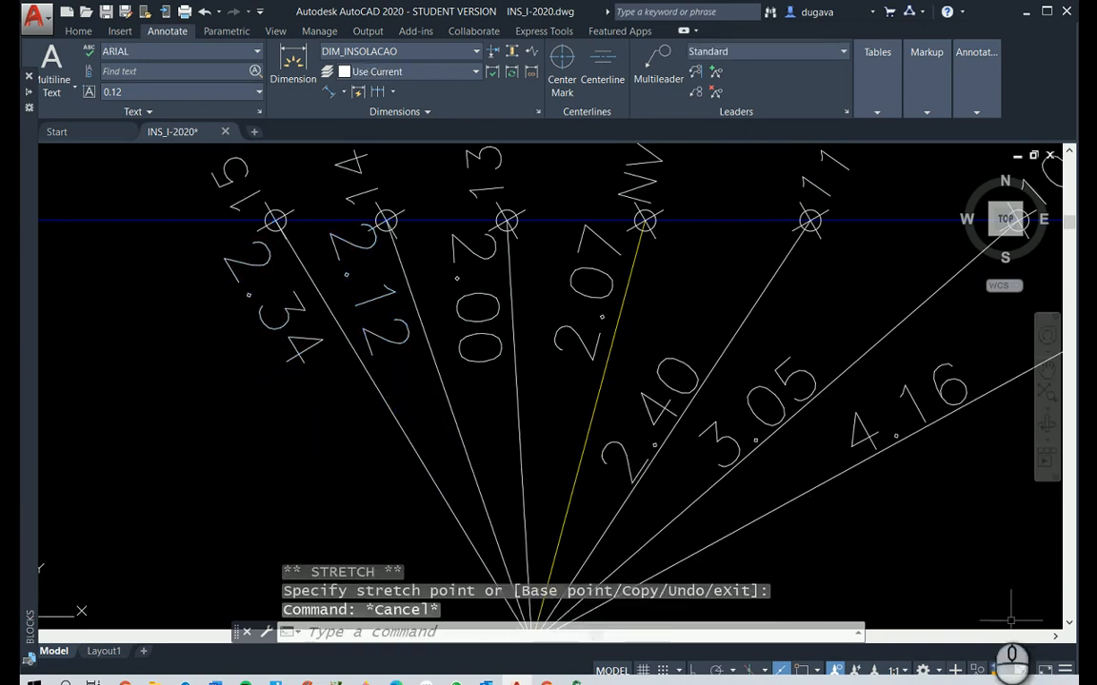
Review the dimensioned sun rays of window A together with Elevação A and the hour chart below it
scroll(892, 548, "down", 2)
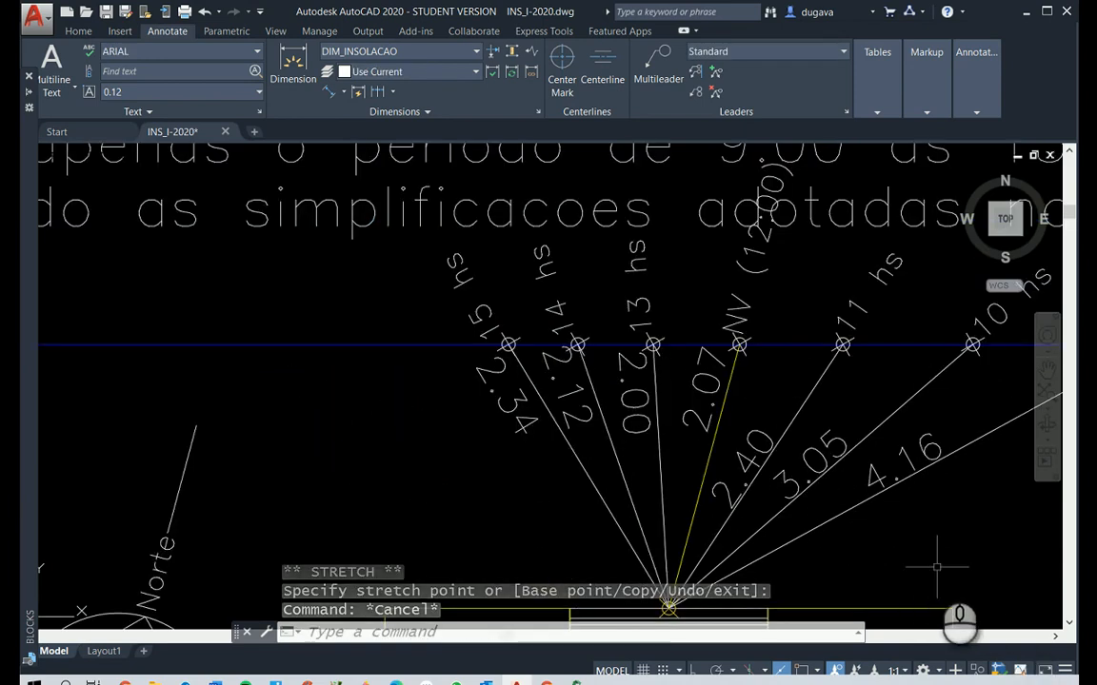
type("p")
right_click(937, 567)
left_click_drag(917, 534, 691, 493)
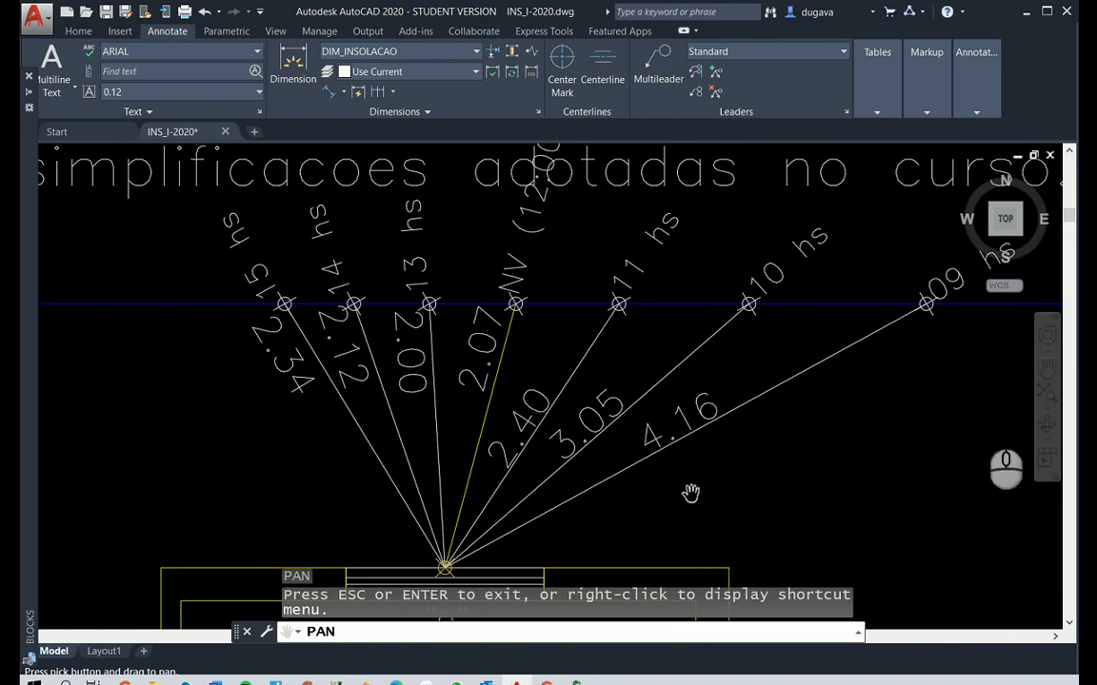
right_click(758, 499)
left_click(790, 514)
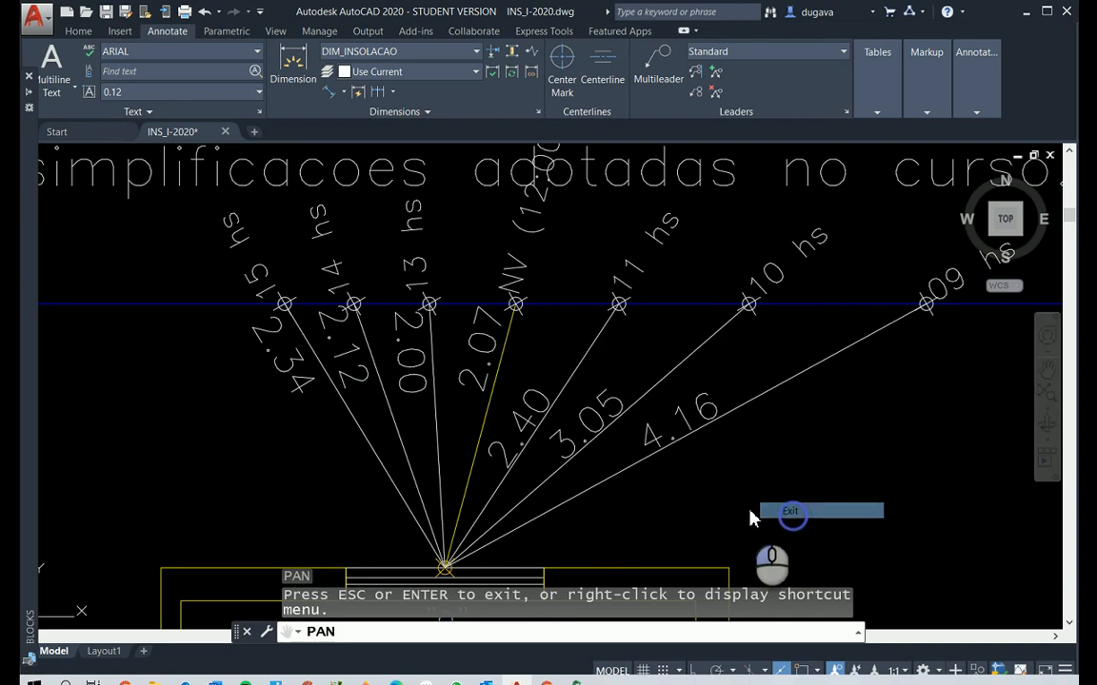
scroll(672, 503, "down", 5)
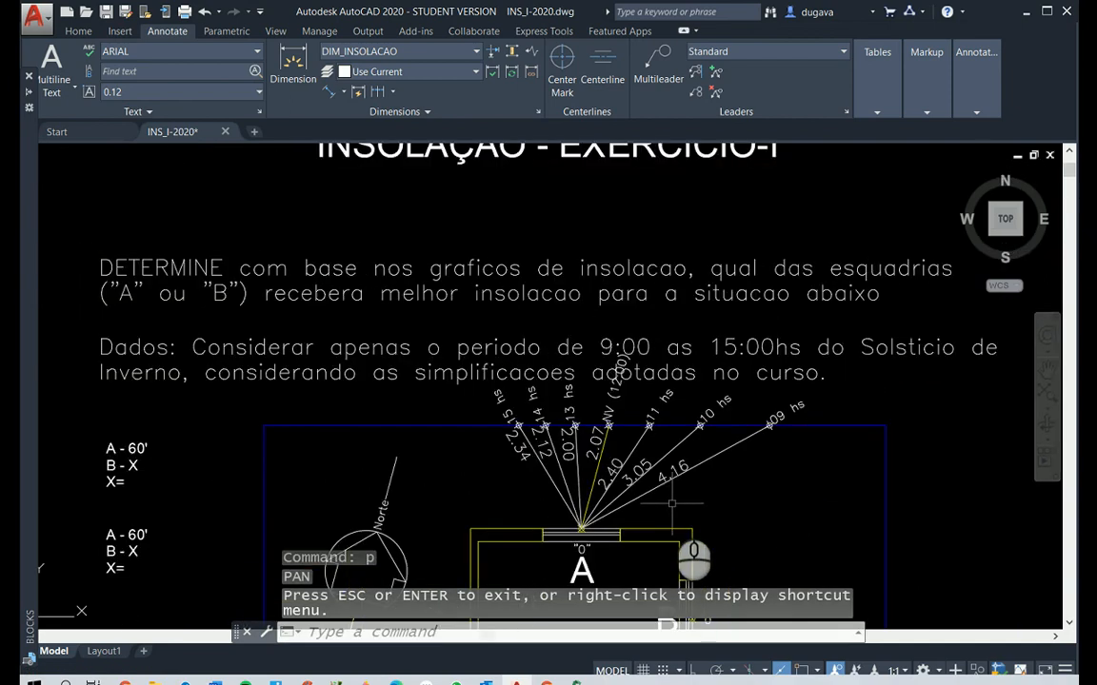
scroll(673, 504, "down", 3)
scroll(666, 524, "up", 3)
scroll(661, 547, "down", 5)
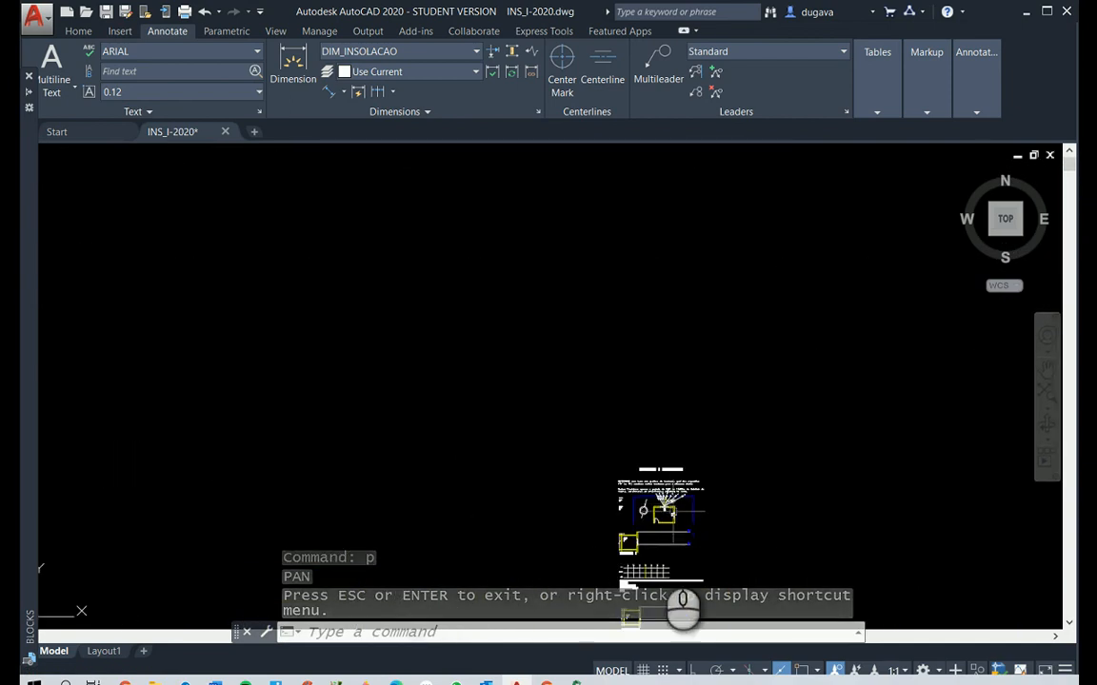
scroll(652, 581, "up", 5)
scroll(633, 595, "down", 5)
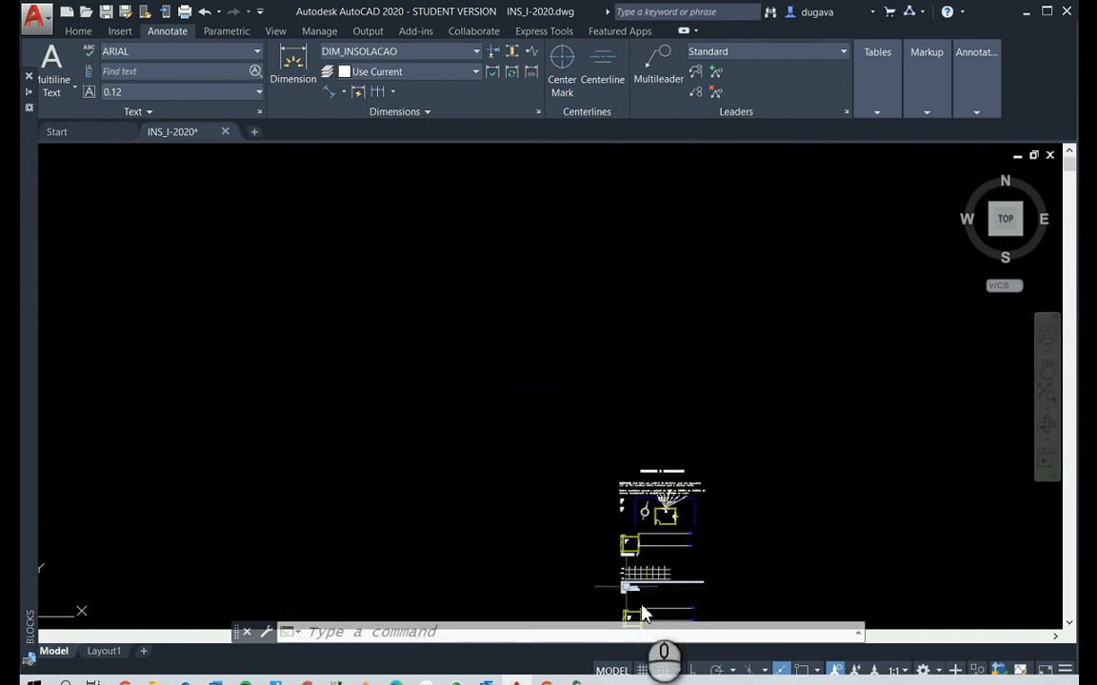
scroll(642, 614, "up", 6)
scroll(571, 526, "down", 2)
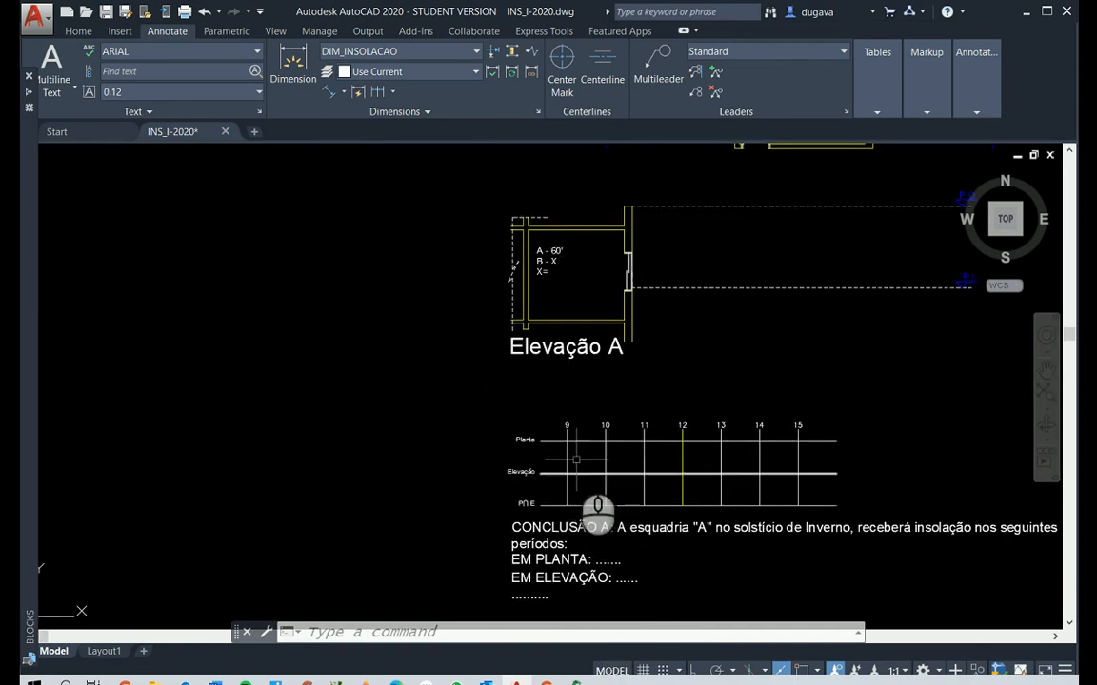
scroll(577, 489, "up", 2)
scroll(598, 476, "down", 8)
scroll(667, 277, "up", 4)
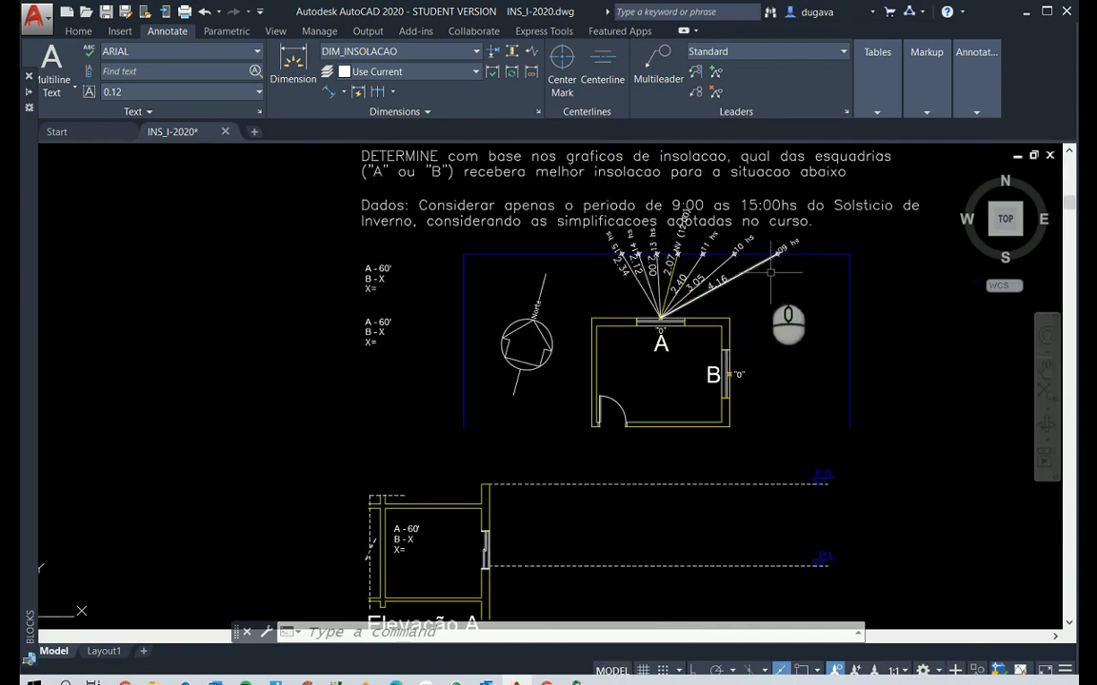
scroll(704, 362, "down", 3)
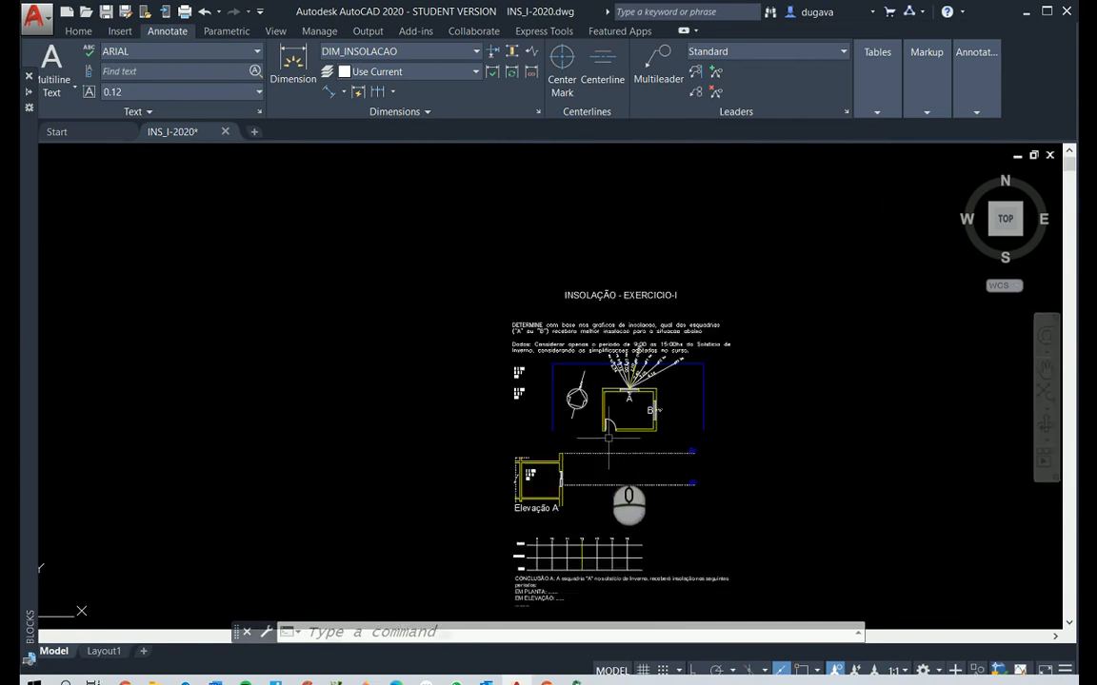
With object snap on, place points where the Planta line of window A's hour chart crosses the 9 and 15 hour lines
scroll(600, 543, "up", 7)
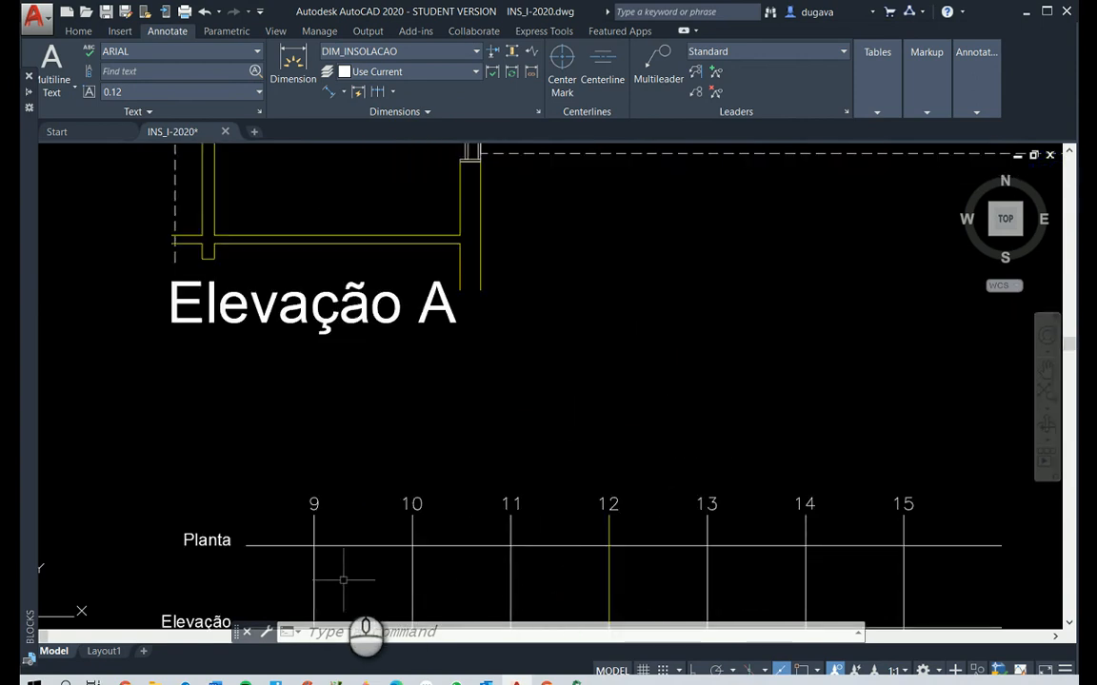
key("Escape")
key("Escape")
key("Escape")
type("po")
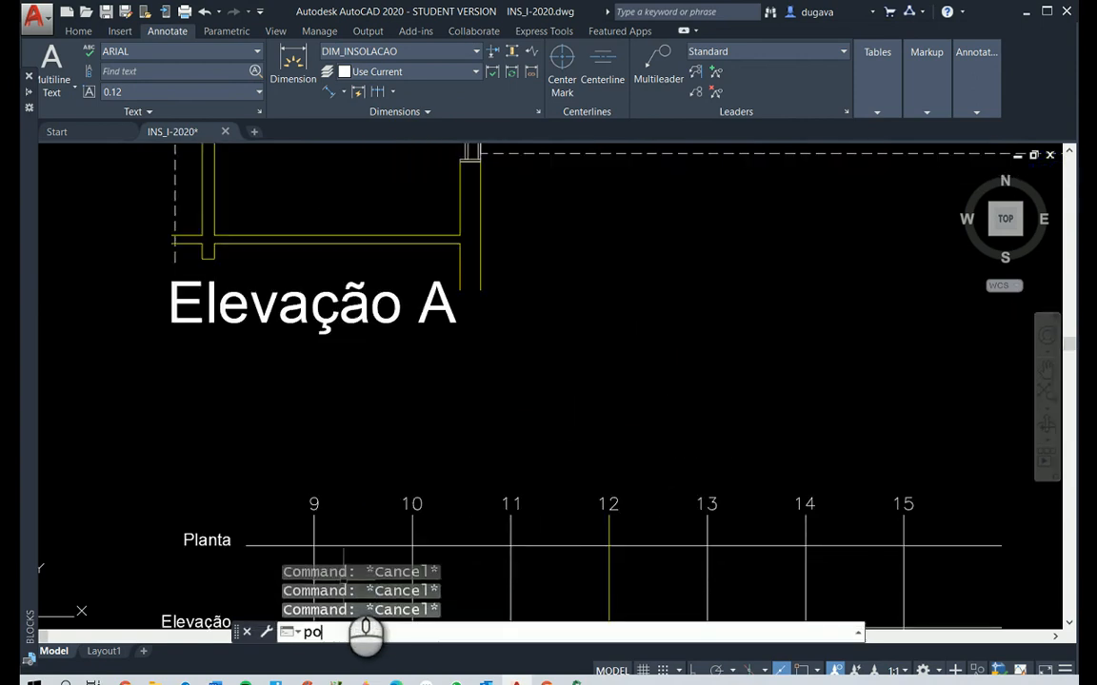
key("Return")
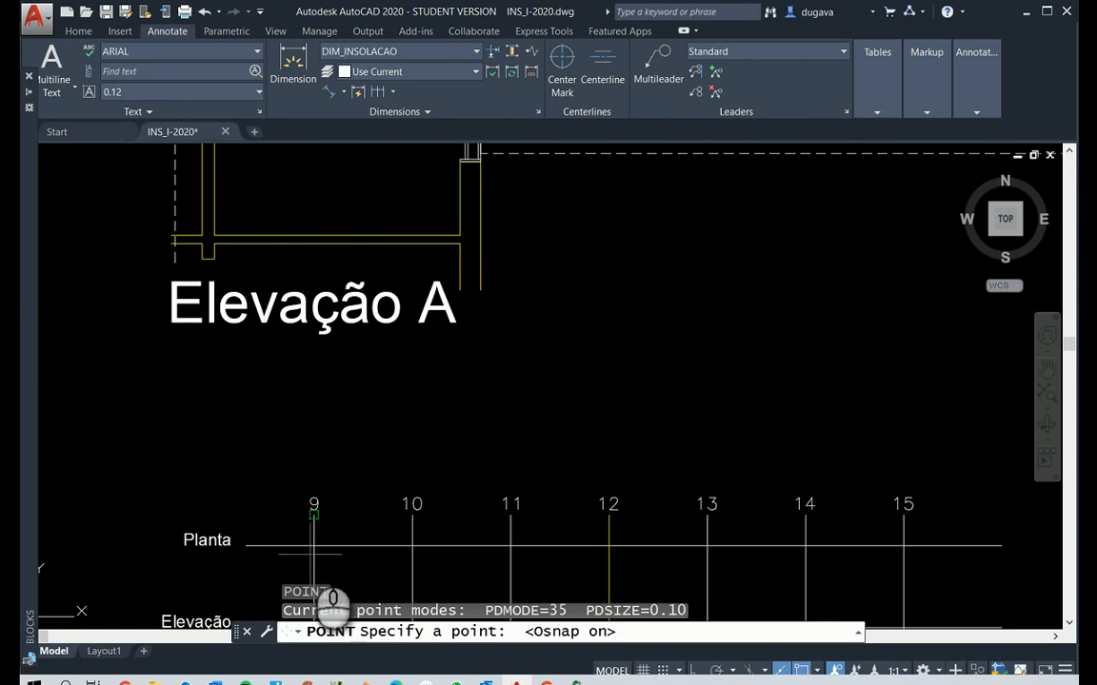
left_click(315, 547)
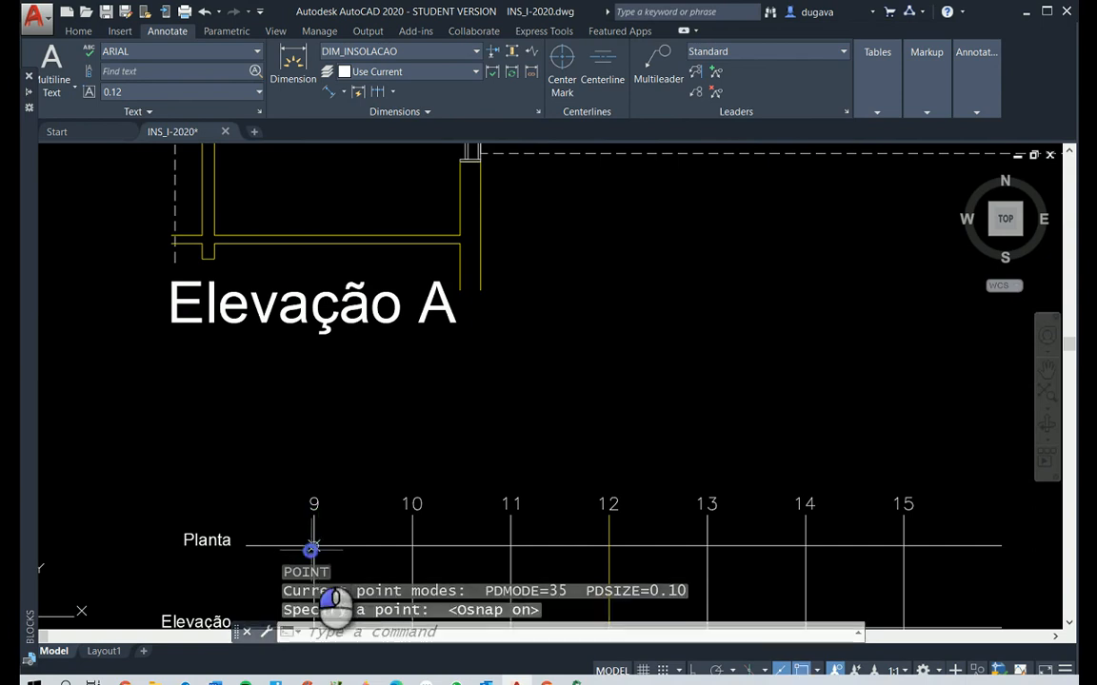
left_click(904, 546)
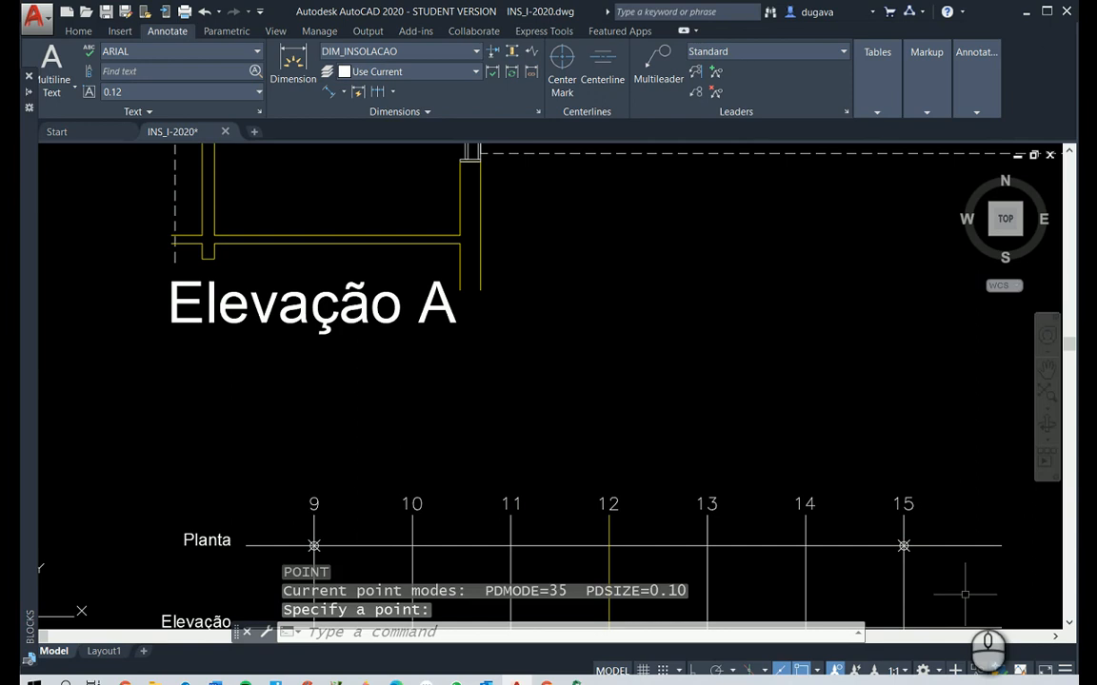
key("Escape")
key("Escape")
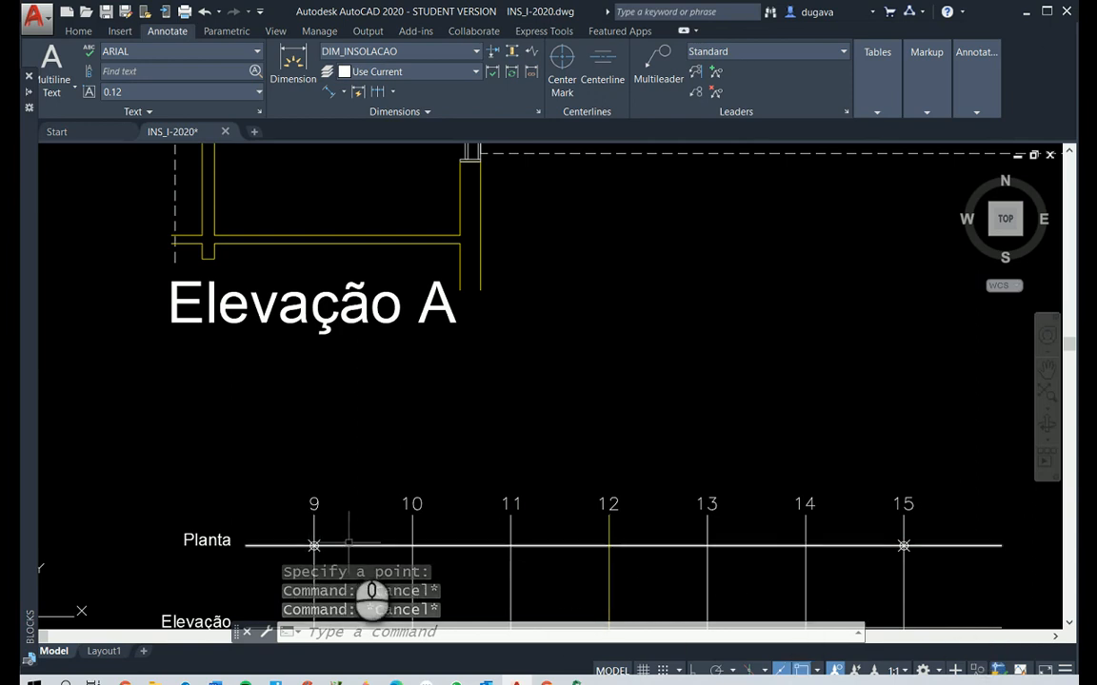
Shorten the Planta line in window A's chart at both ends so it runs only between the 9 and 15 points
left_click(333, 546)
left_click(246, 545)
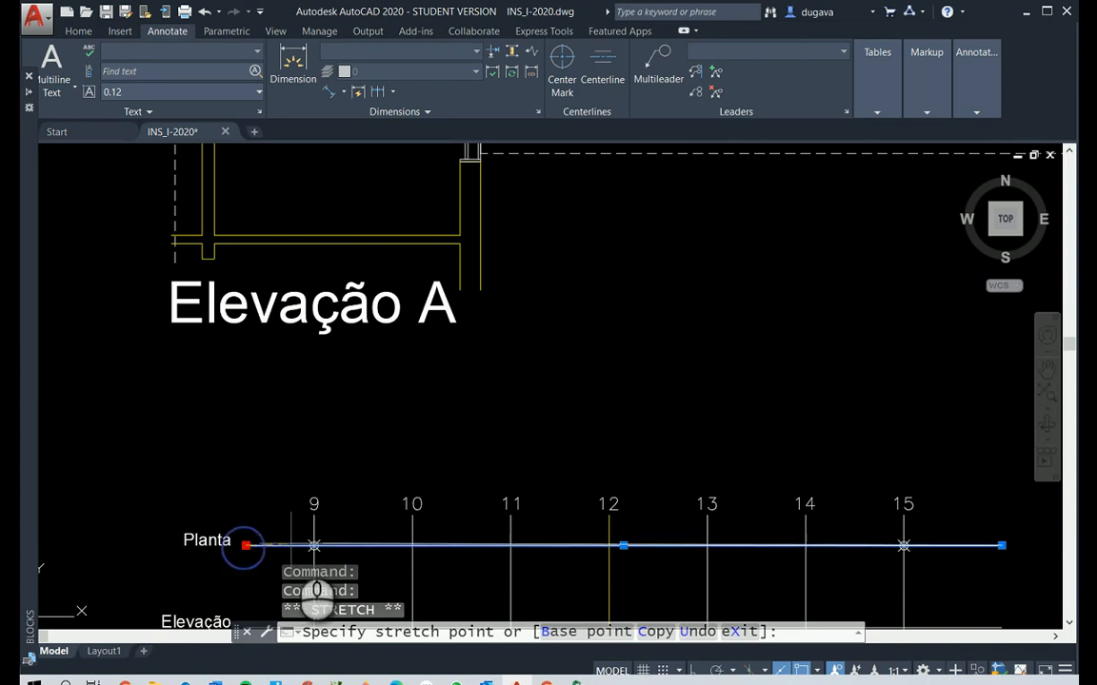
left_click(314, 546)
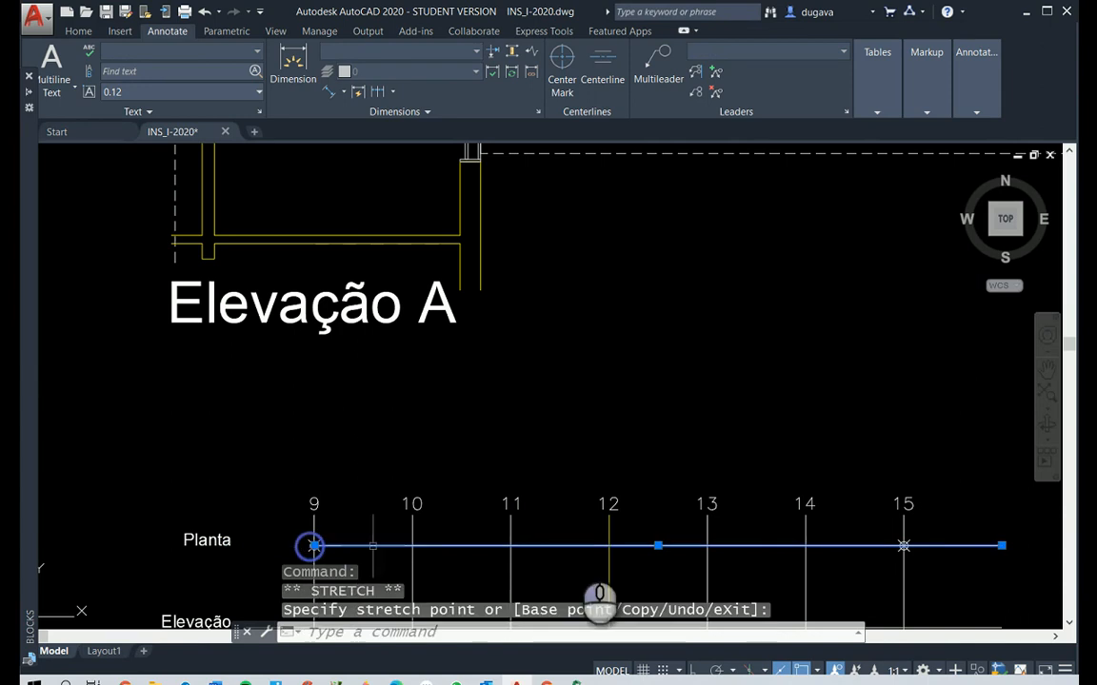
left_click(1002, 546)
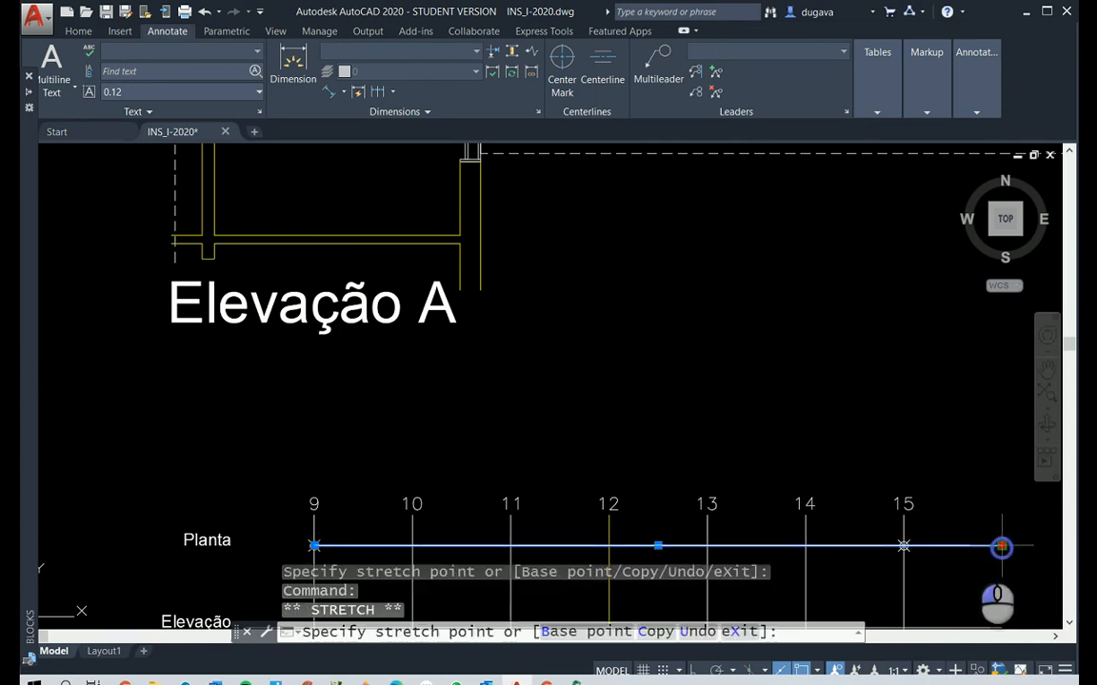
left_click(902, 546)
key("Escape")
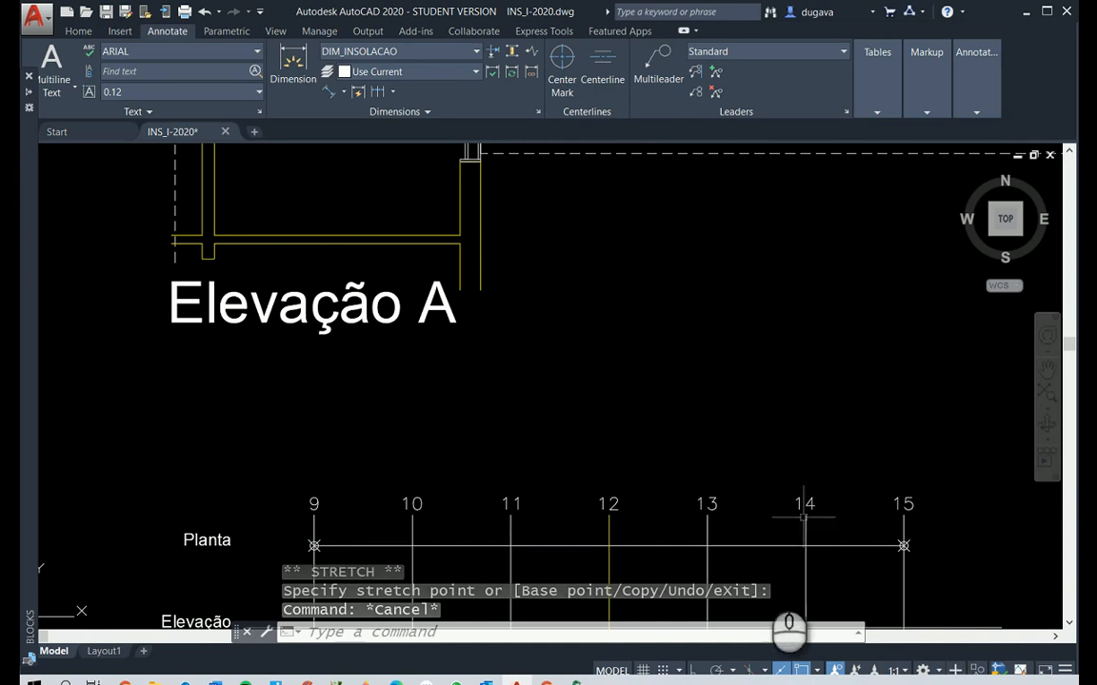
Set the color of the Planta line between hours 9 and 15 to yellow
left_click(647, 546)
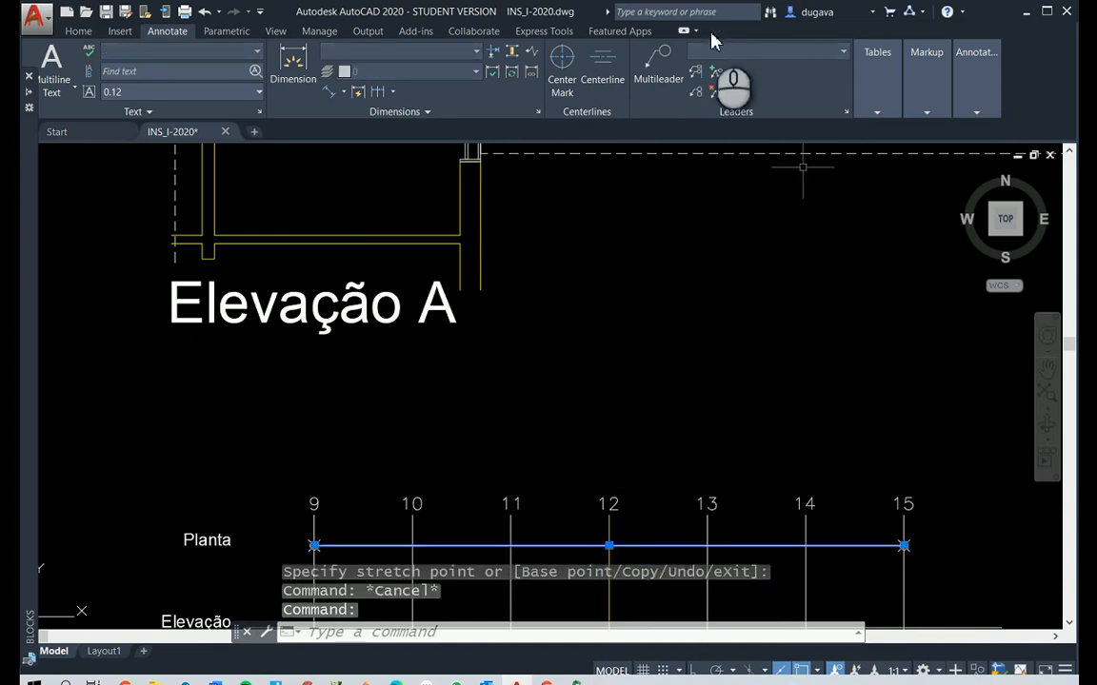
left_click(80, 32)
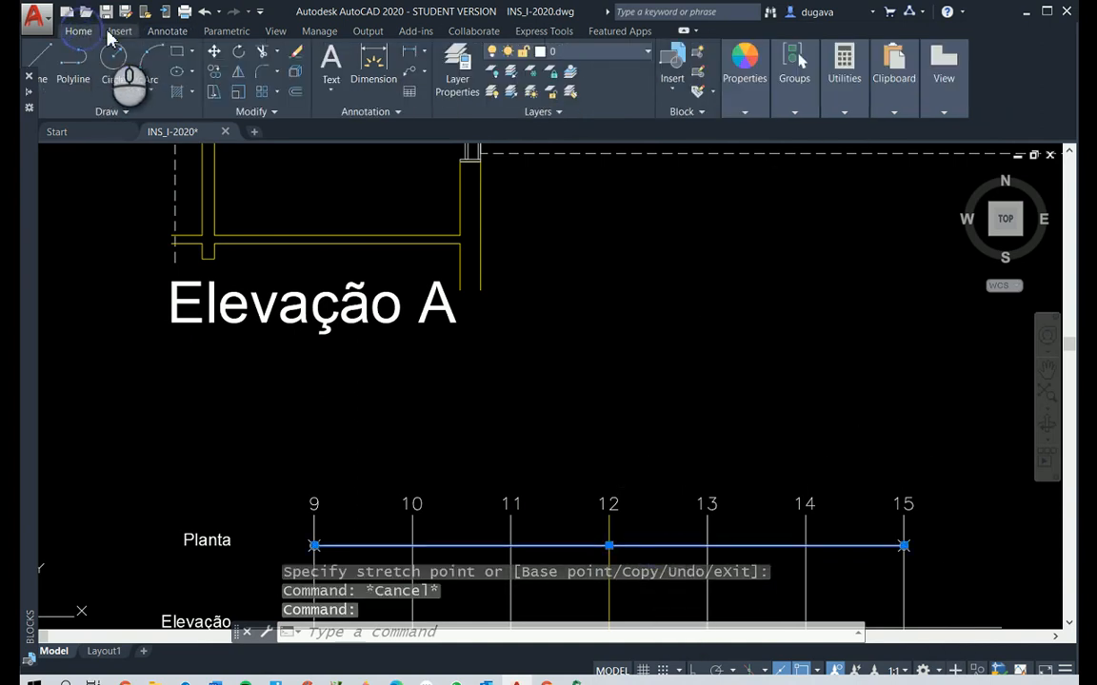
left_click(735, 63)
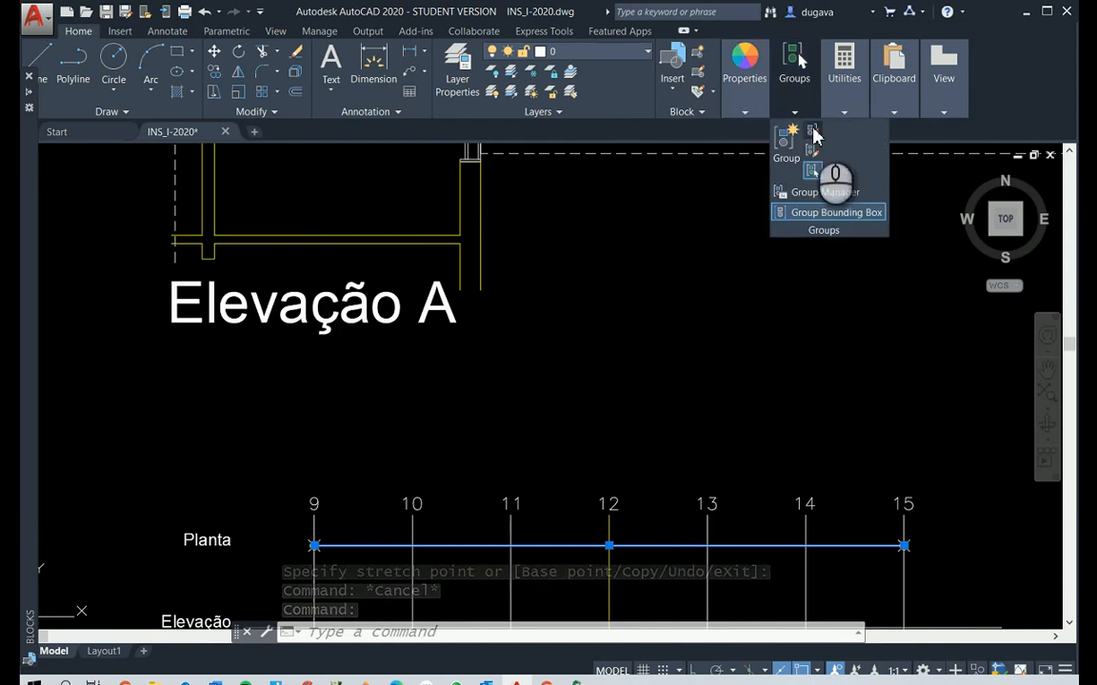
left_click(742, 63)
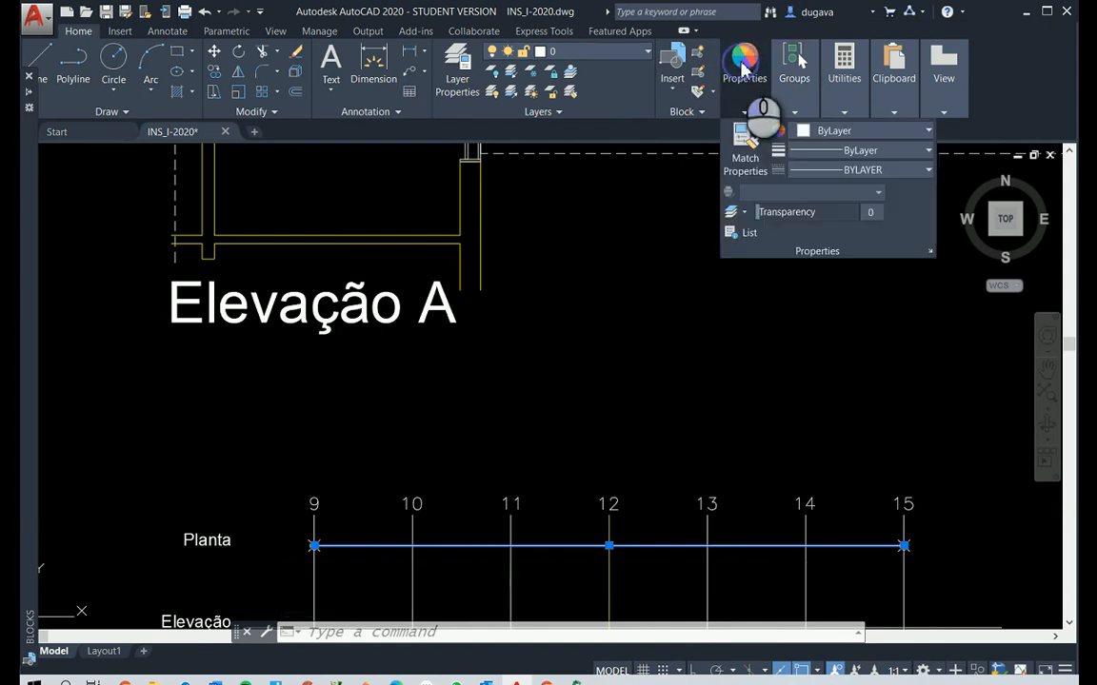
left_click(838, 132)
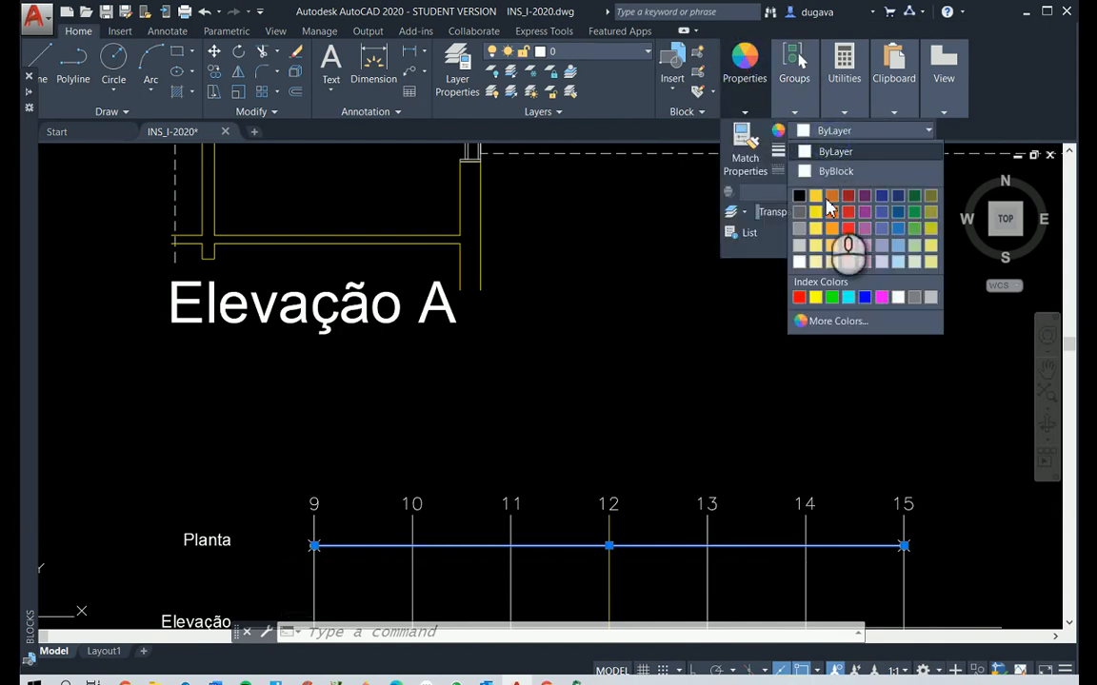
left_click(815, 297)
key("Escape")
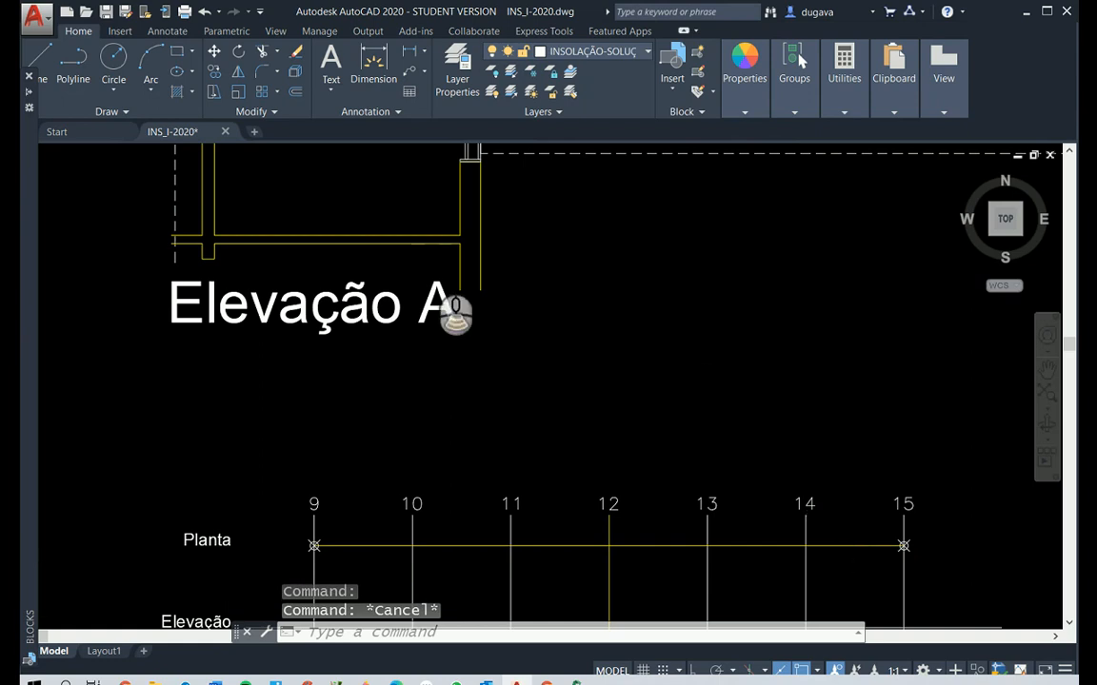
Try to replace the dots after EM PLANTA in the CONCLUSÃO B text with: o ponto "O" da
scroll(438, 252, "down", 7)
scroll(423, 566, "up", 3)
scroll(404, 609, "down", 2)
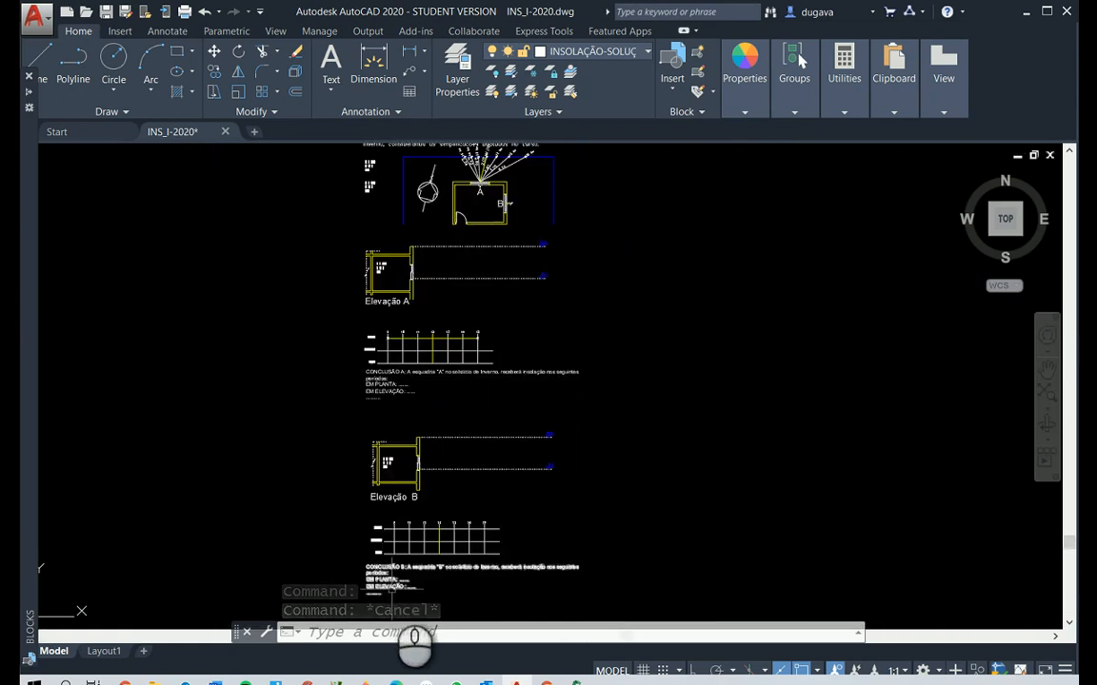
scroll(391, 591, "up", 5)
key("Escape")
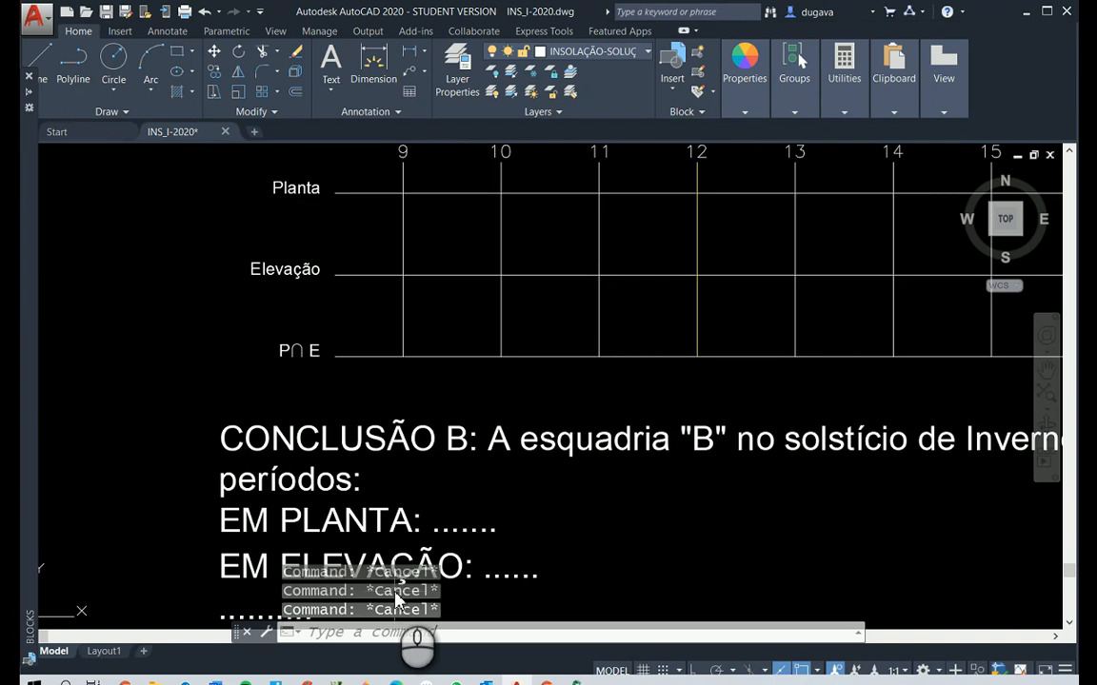
type("ed")
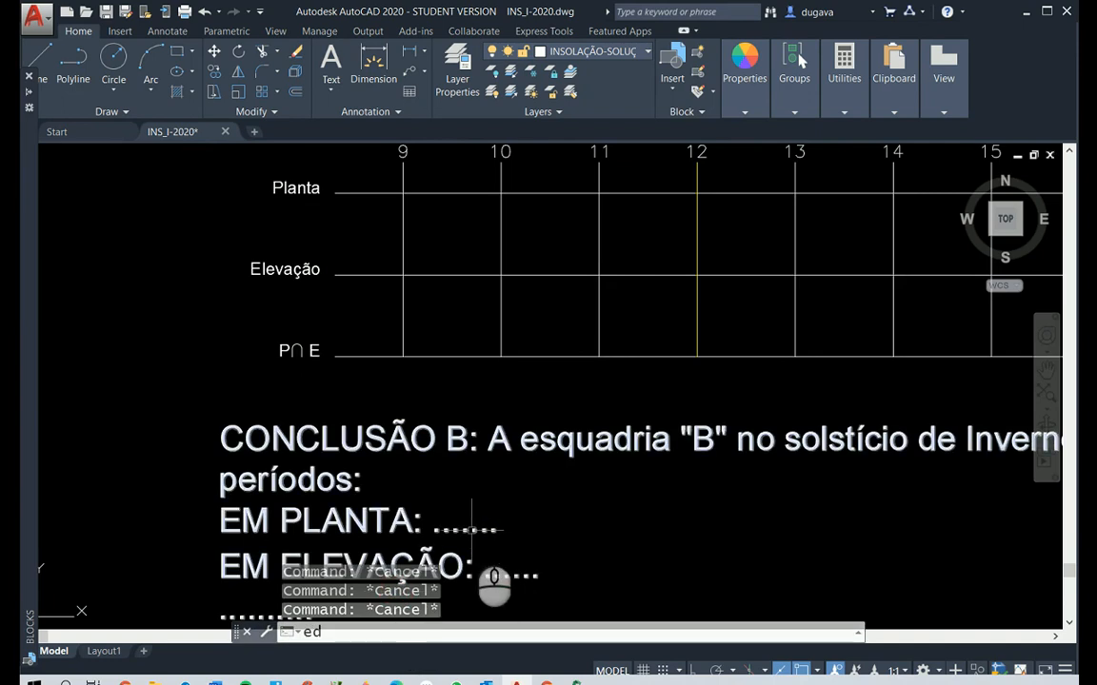
type("ed")
key("Return")
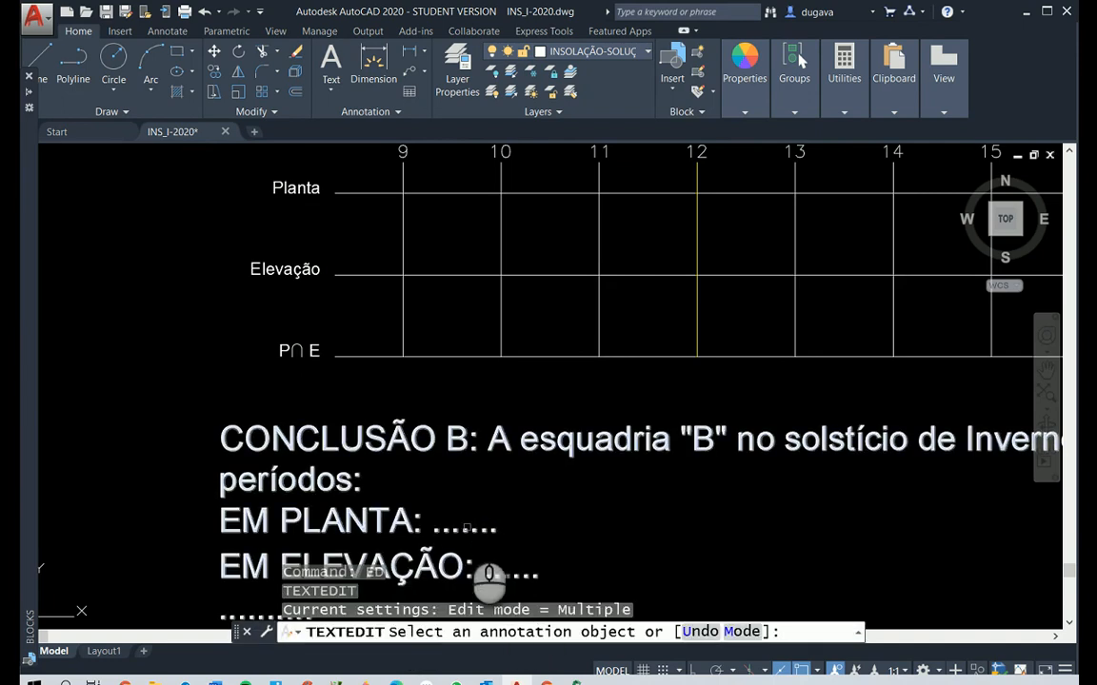
left_click(464, 530)
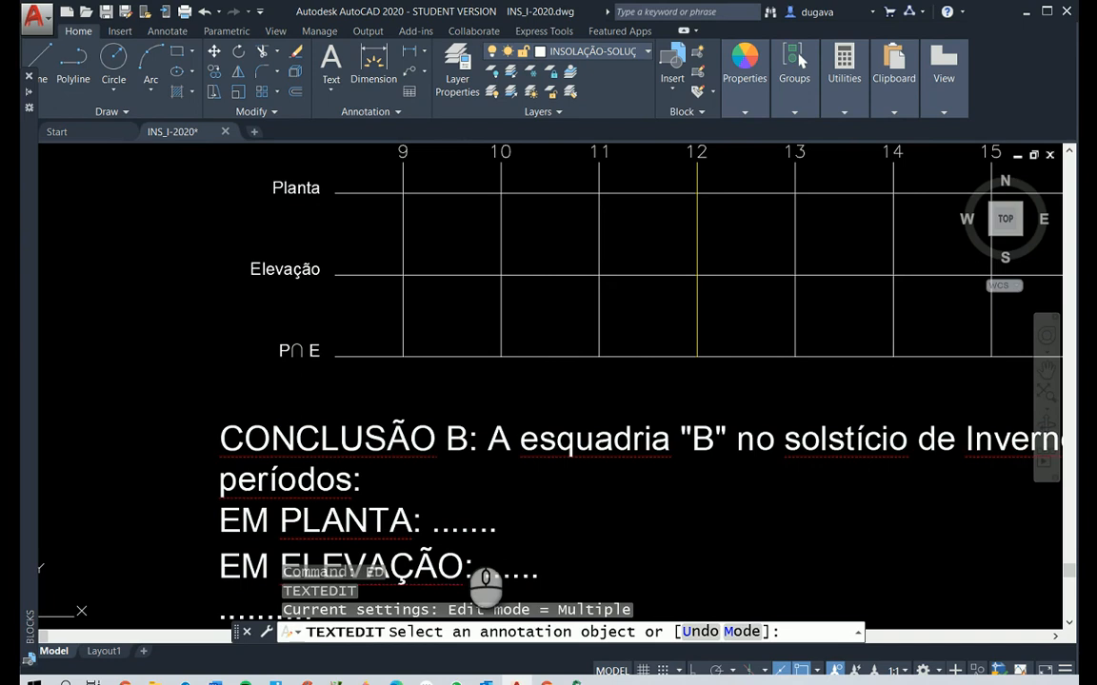
left_click_drag(433, 528, 521, 527)
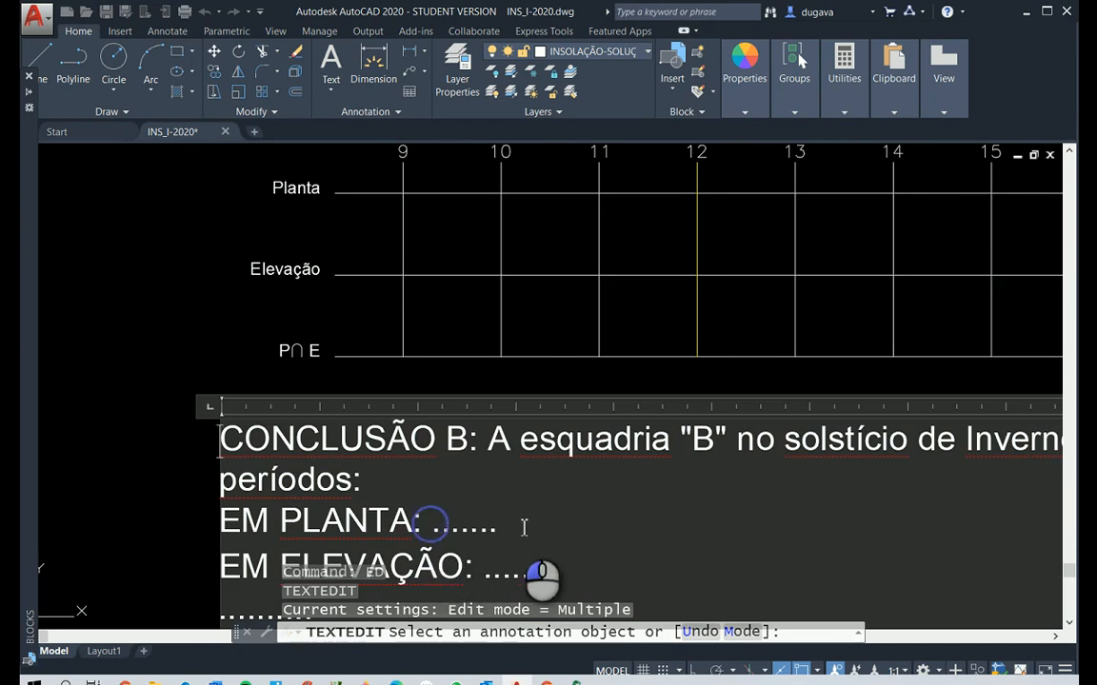
type("o ")
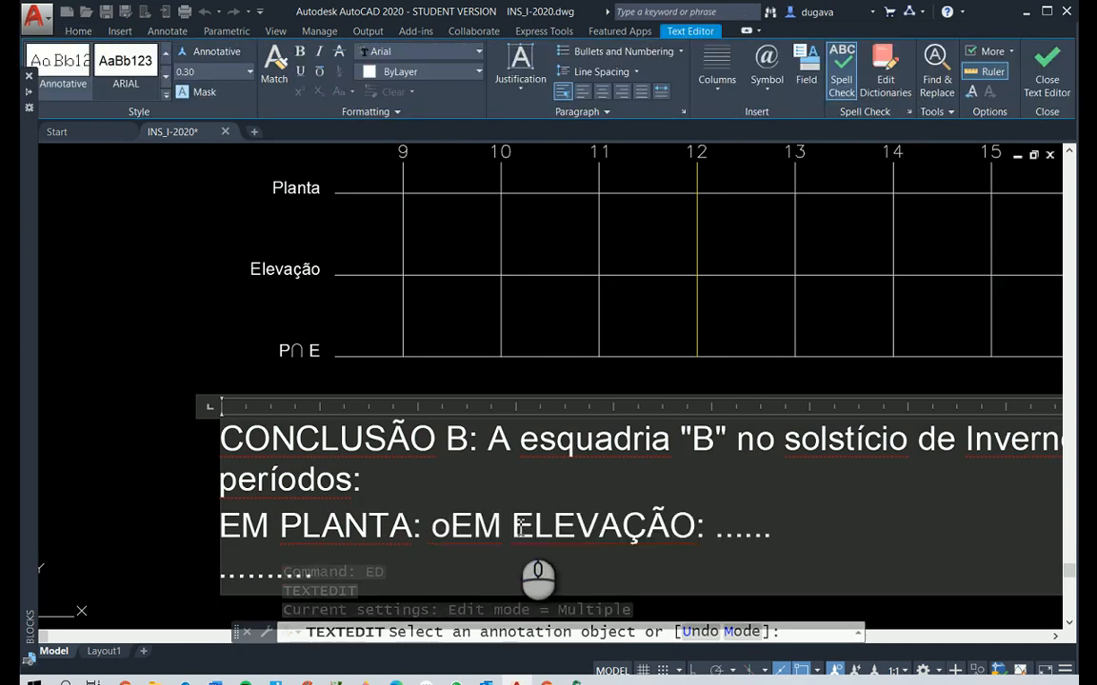
type("ponto \"")
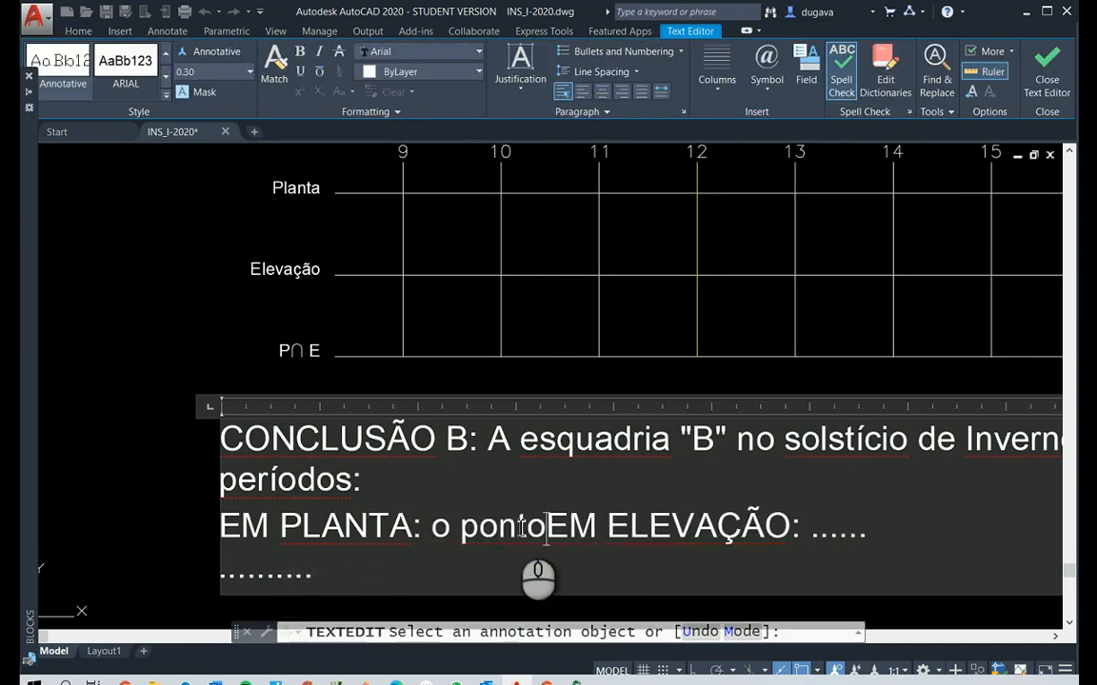
type("O\" d")
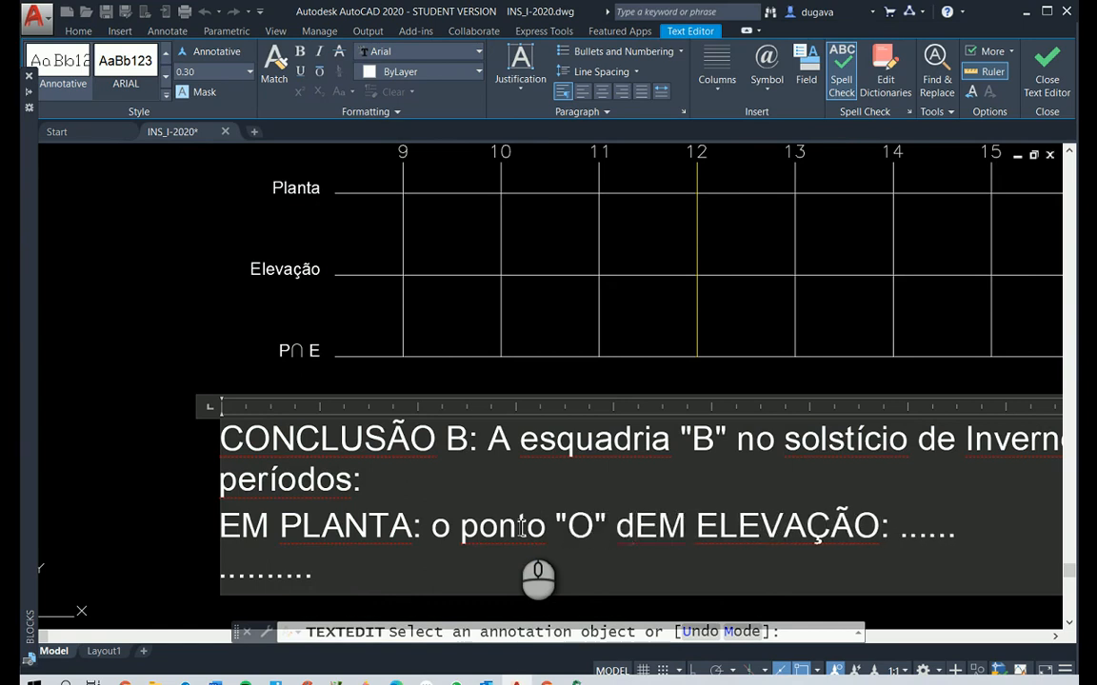
type("a")
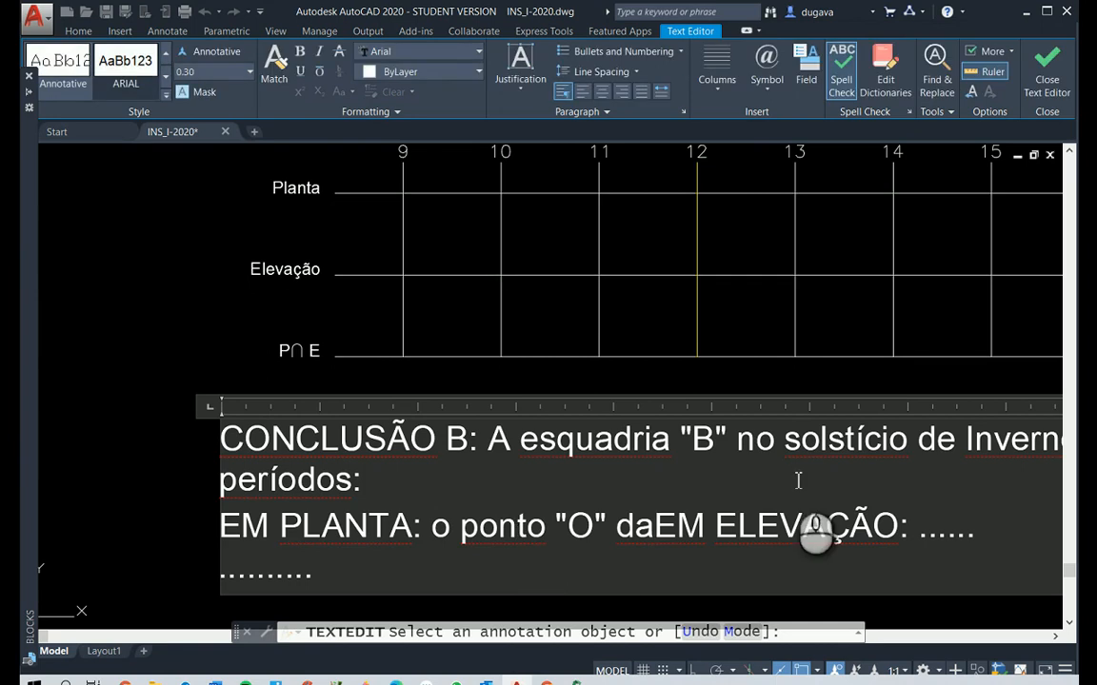
Close the CONCLUSÃO B text with its changes saved and undo that text edit
right_click(790, 472)
left_click(677, 473)
key("Escape")
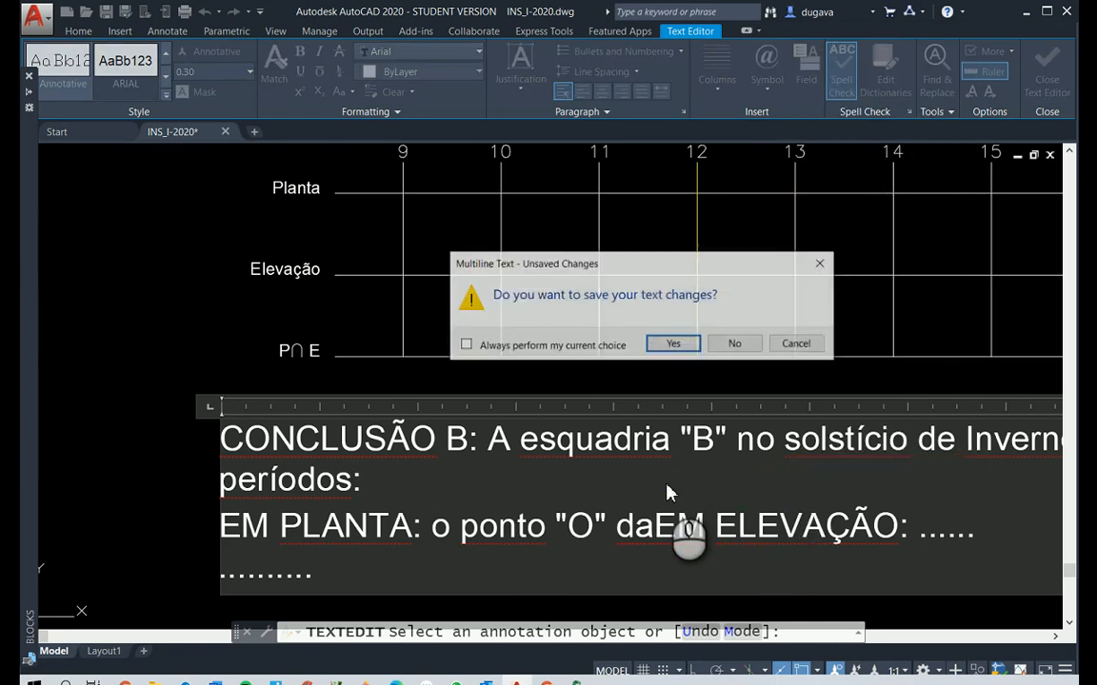
key("Return")
right_click(666, 484)
right_click(666, 485)
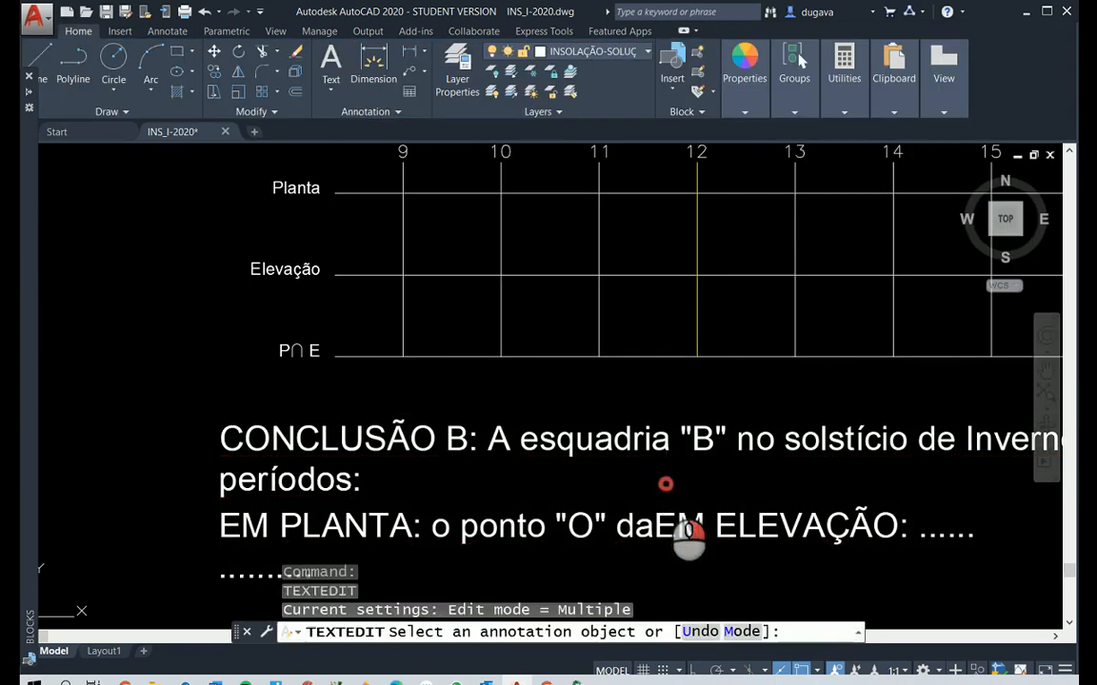
key("Escape")
key("Escape")
key("Escape")
key("Escape")
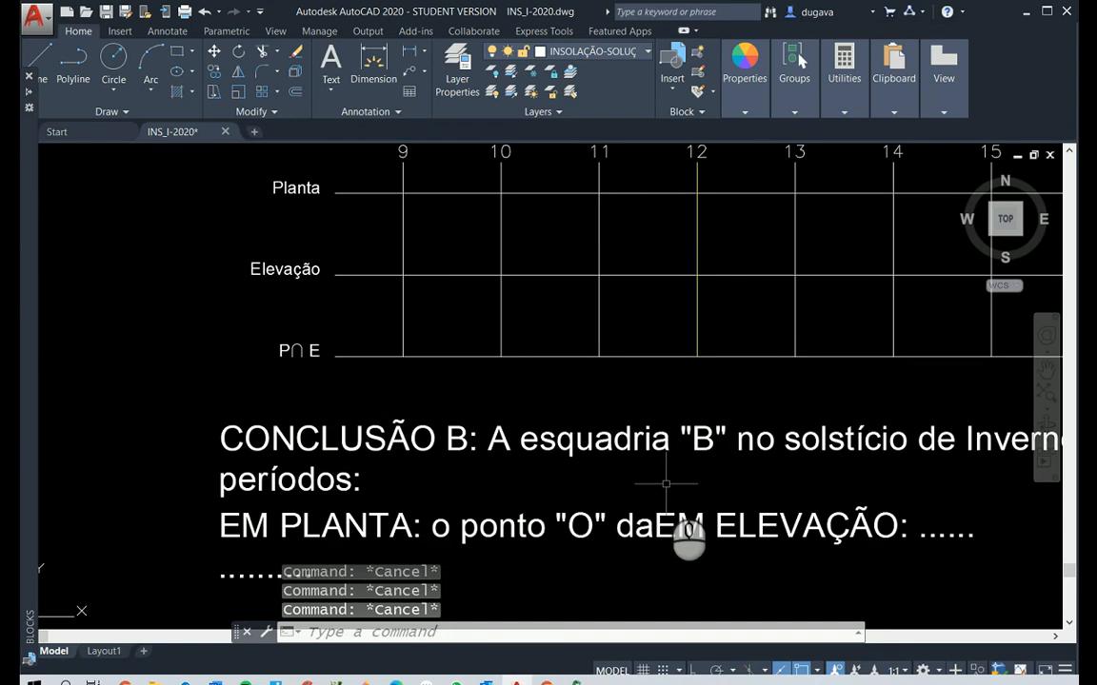
type("u")
key("Return")
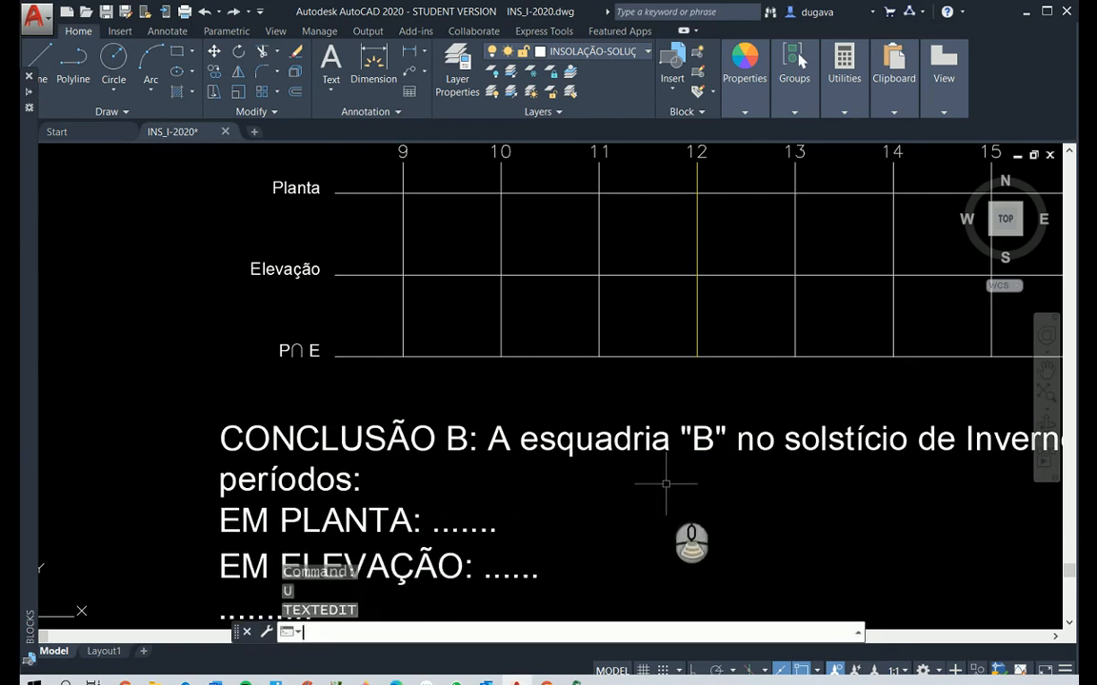
Open the CONCLUSÃO A text below window A's hour chart for editing and delete the dots after EM PLANTA
scroll(666, 484, "down", 5)
scroll(693, 259, "up", 2)
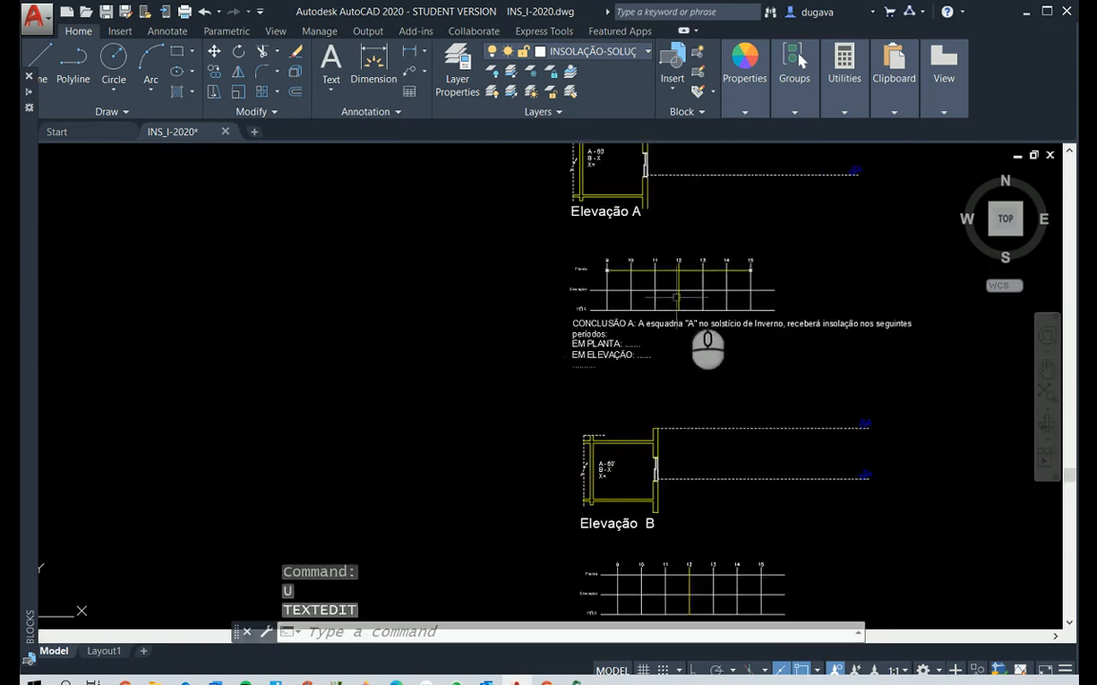
scroll(676, 298, "up", 4)
key("Escape")
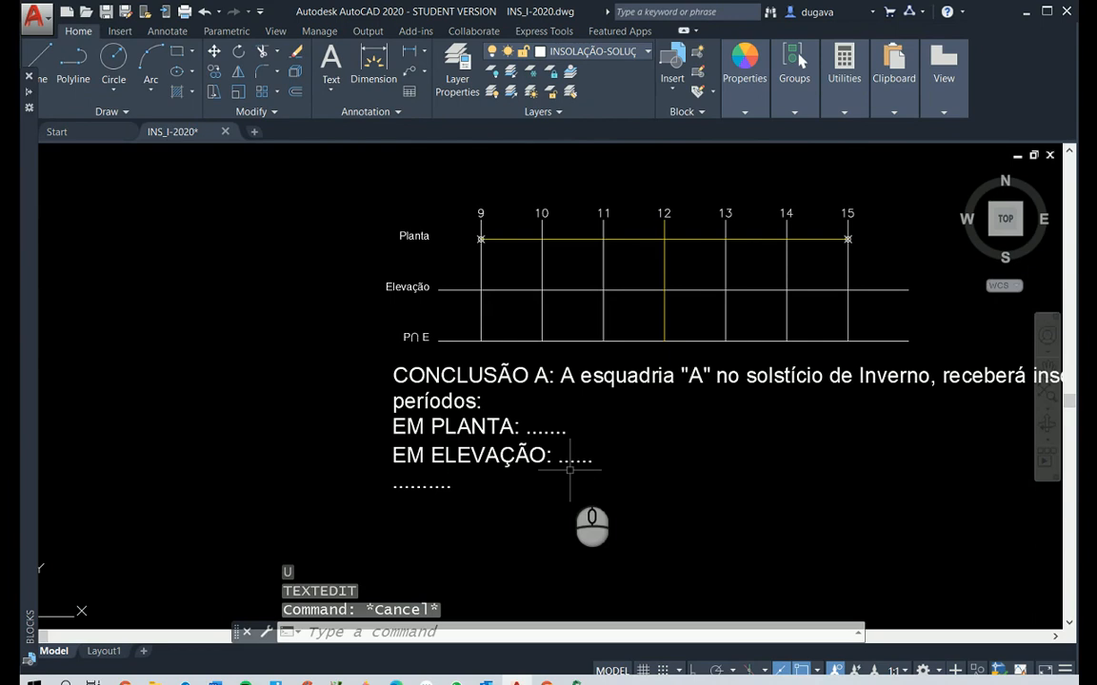
type("ed")
key("Return")
left_click(553, 433)
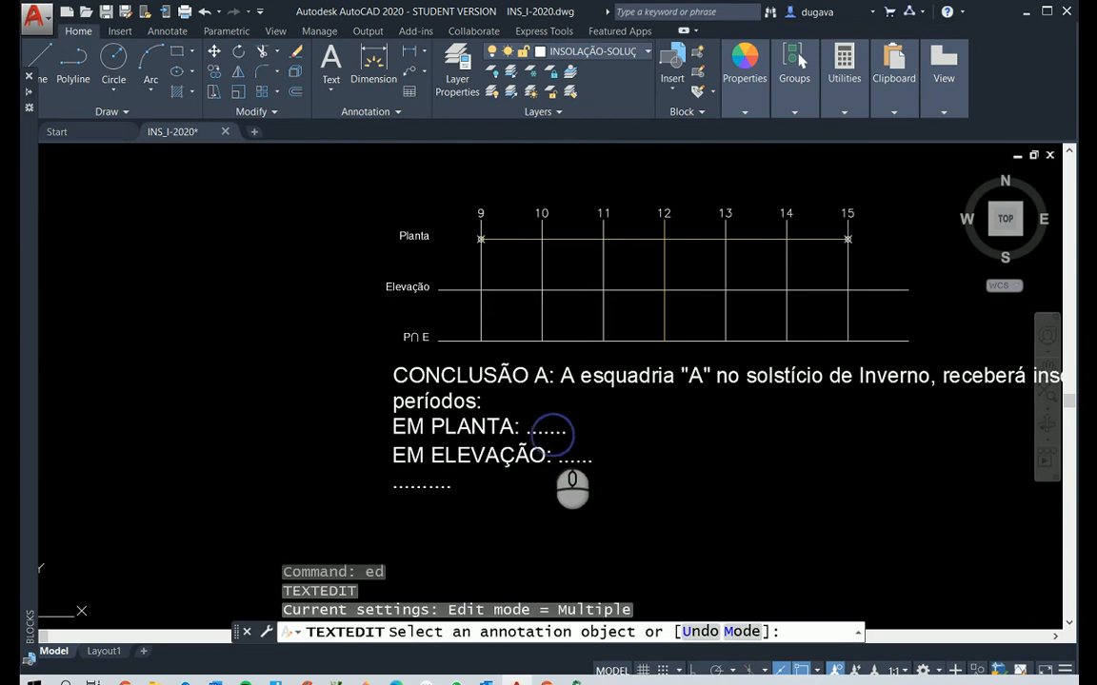
left_click_drag(527, 428, 620, 422)
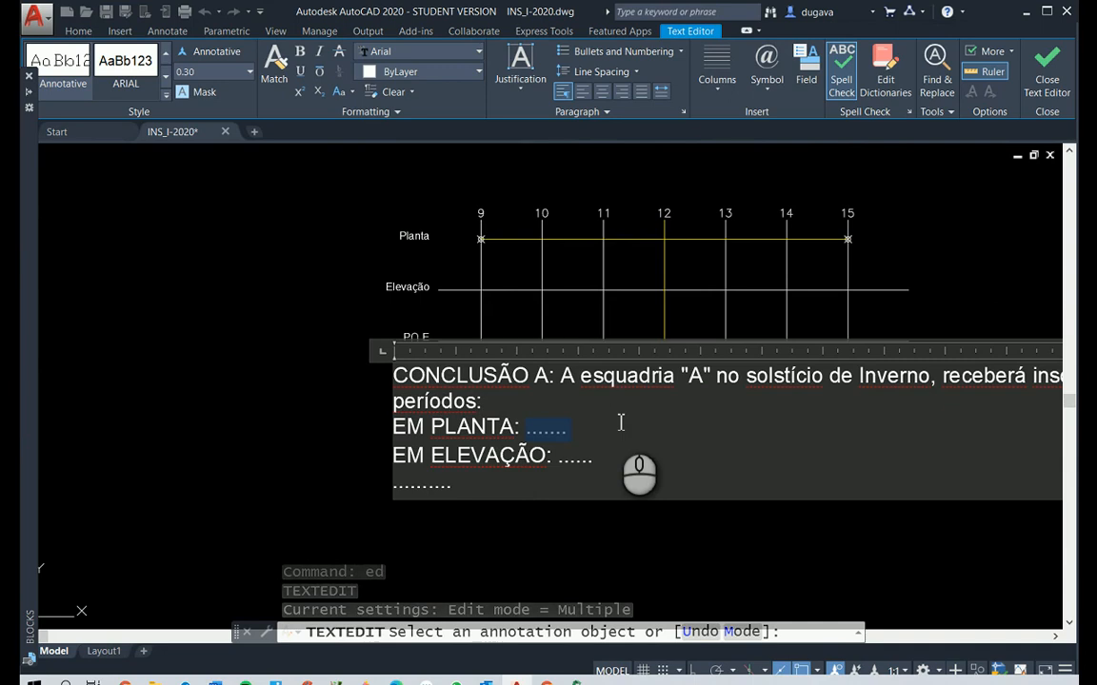
key("Delete")
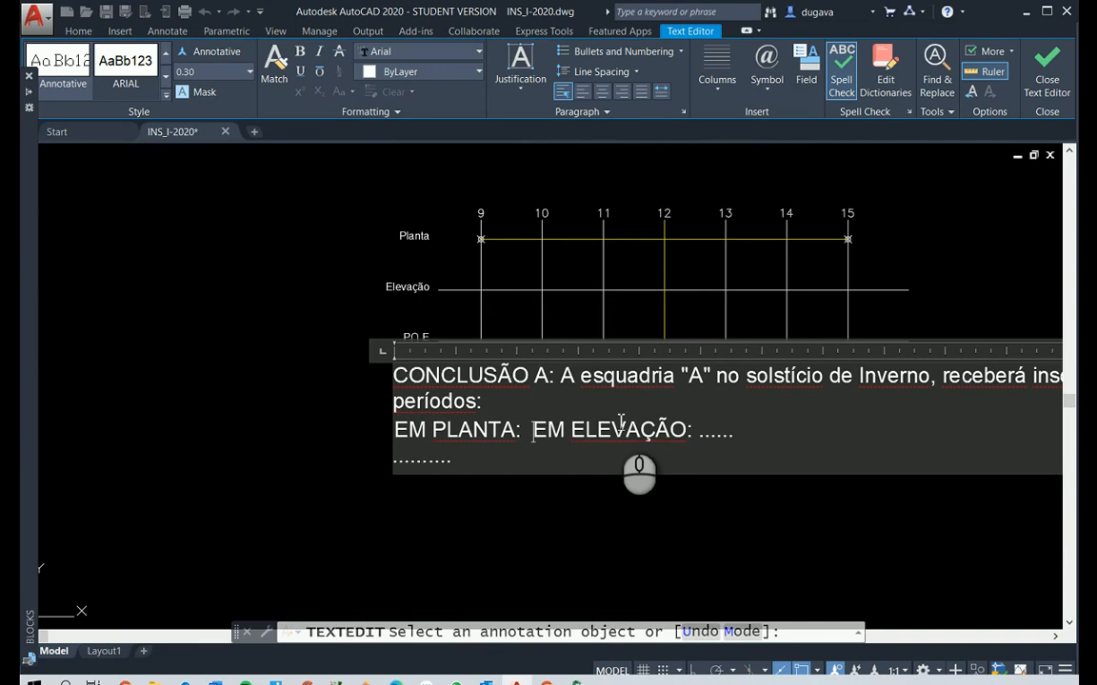
After EM PLANTA in CONCLUSÃO A, write: o ponto "O" poderá ser insolado entre
type("o poino")
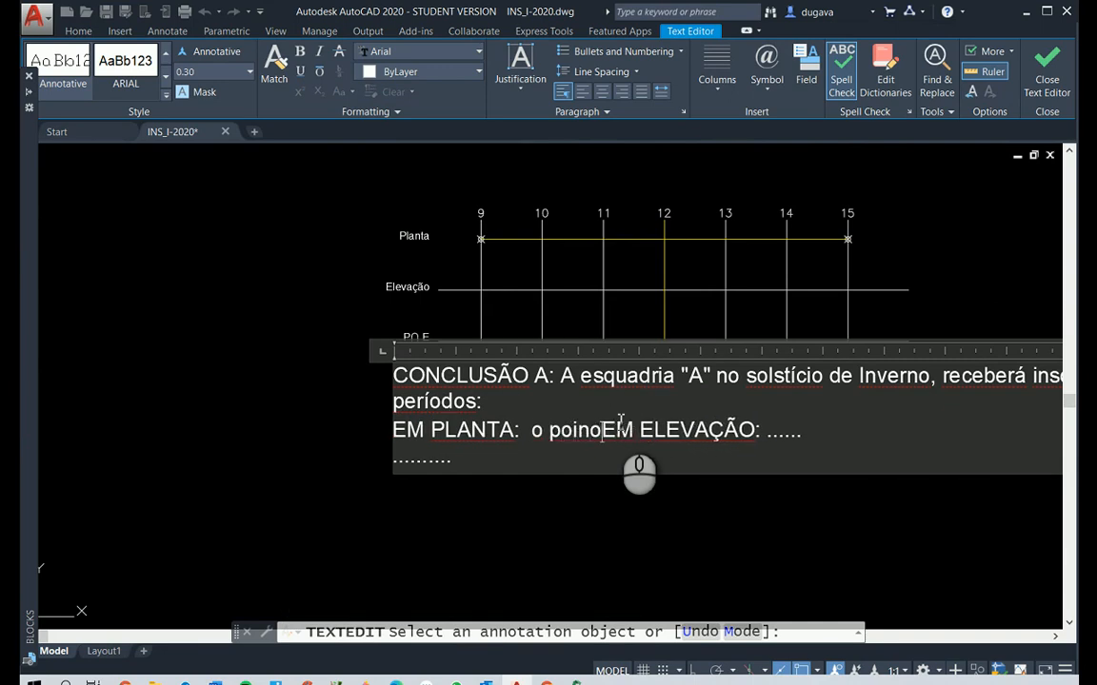
key("BackSpace")
key("BackSpace")
key("BackSpace")
type("nto ")
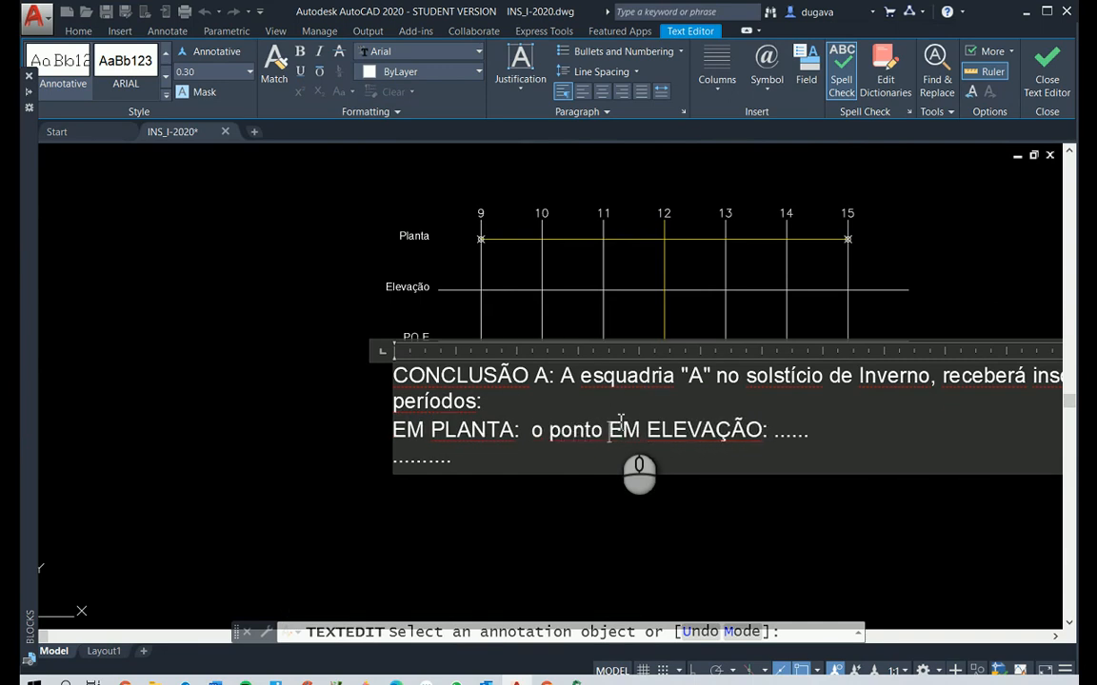
type("C")
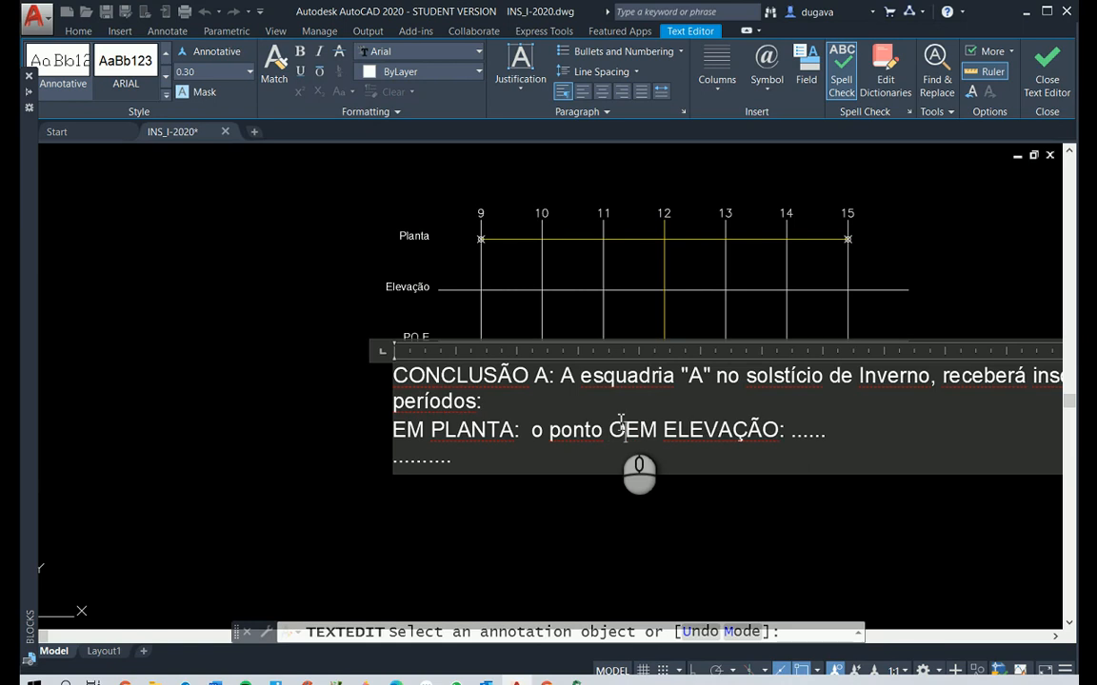
key("BackSpace")
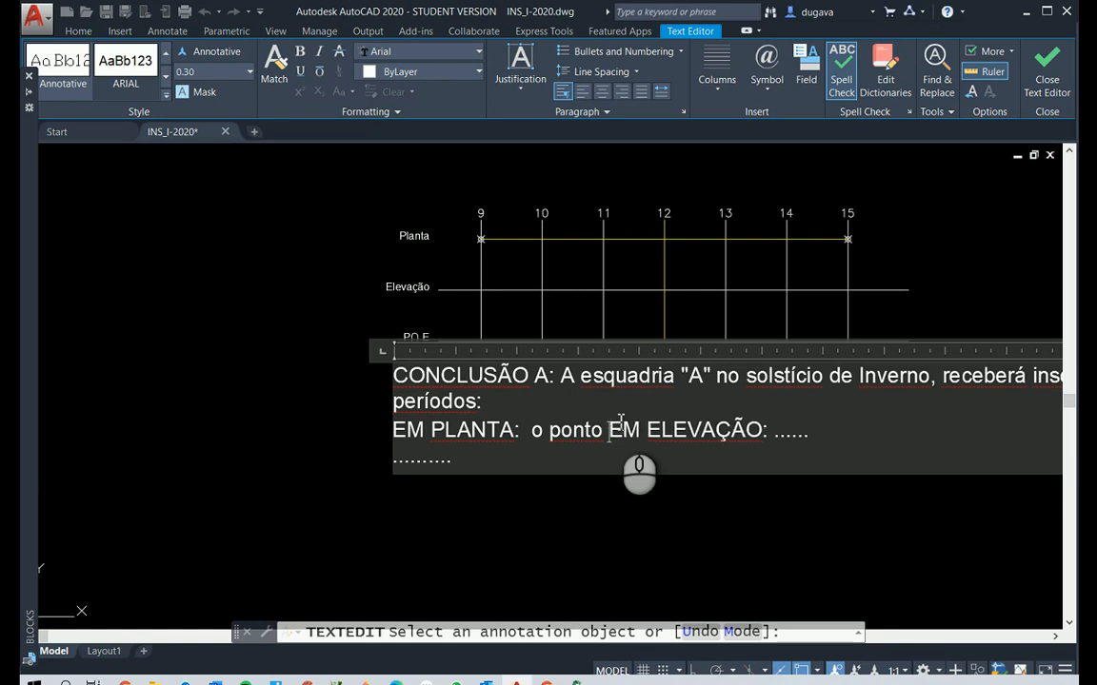
type("\"O\" po")
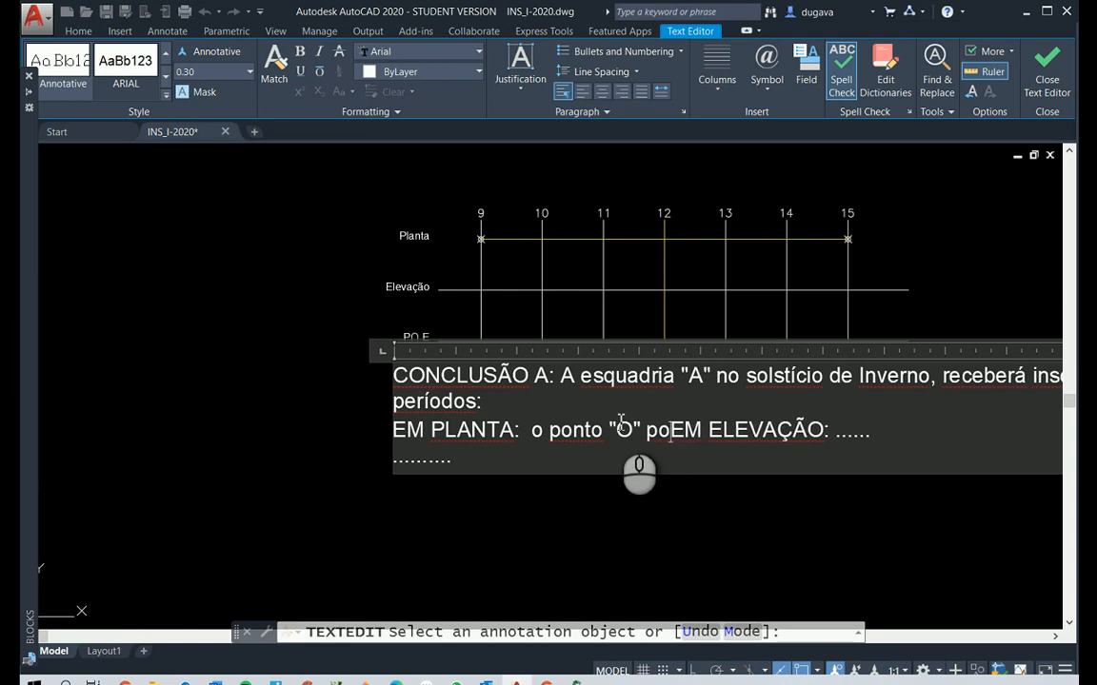
type("der")
type("á ser i")
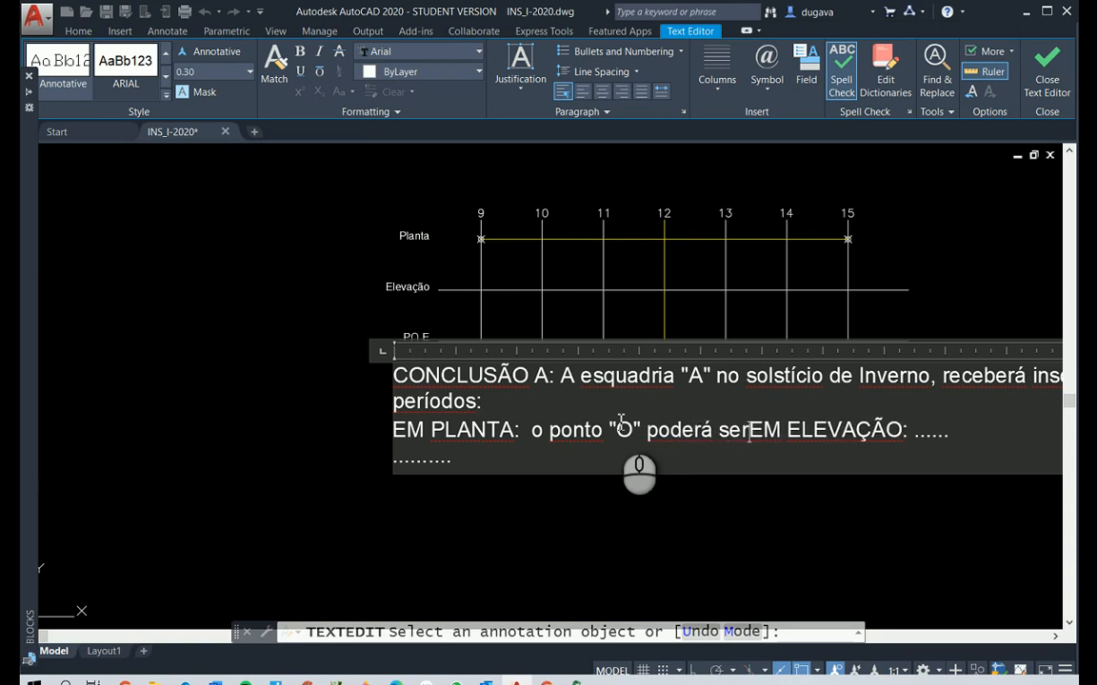
type("nsolado")
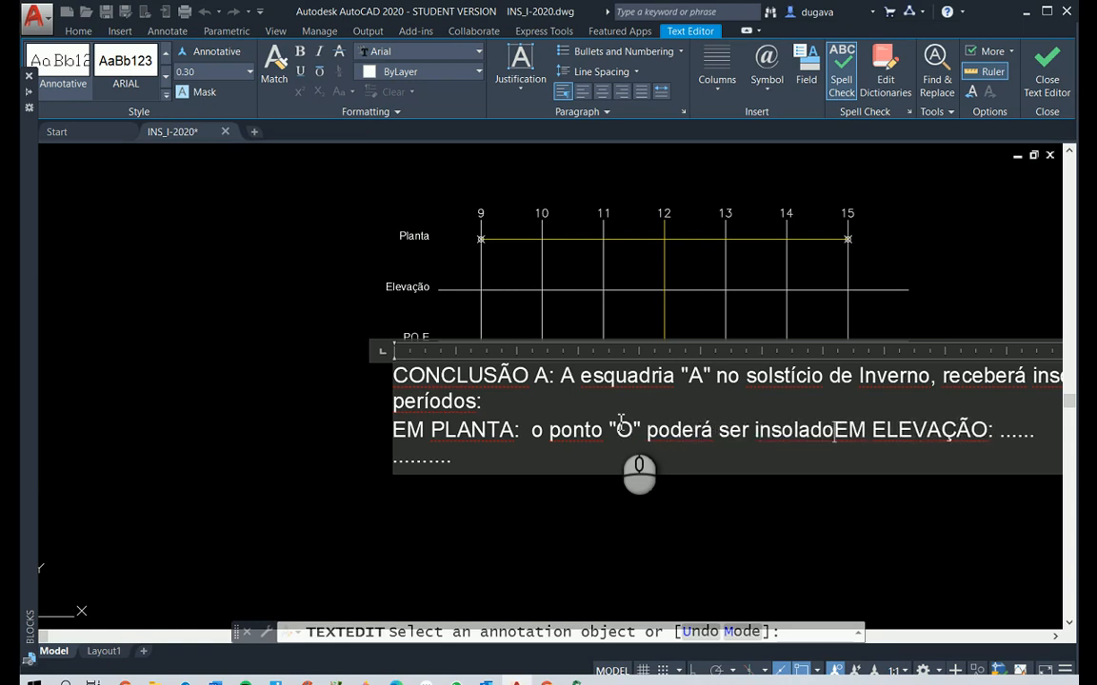
key("BackSpace")
key("BackSpace")
key("BackSpace")
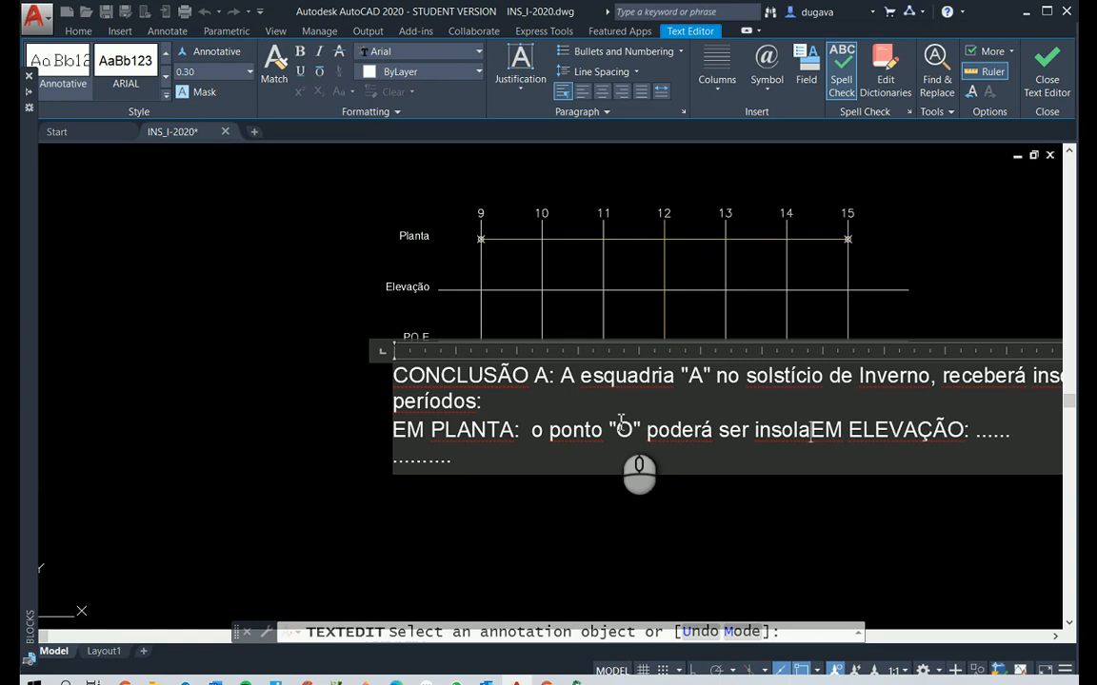
type("ado entre ")
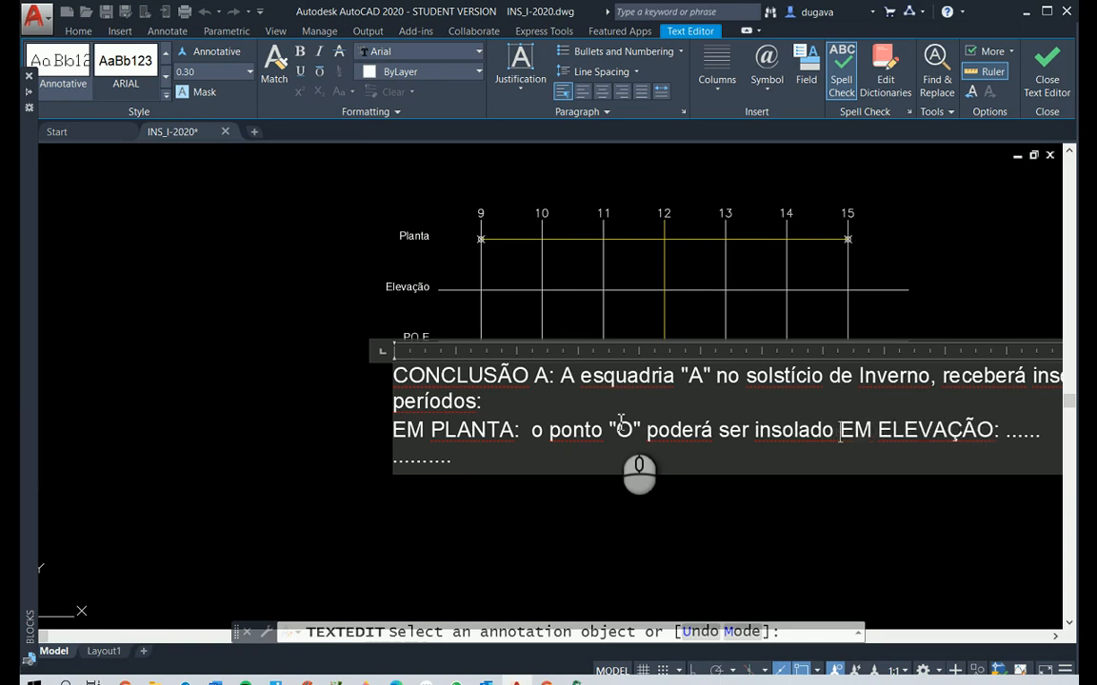
type("9h00 e 15h00")
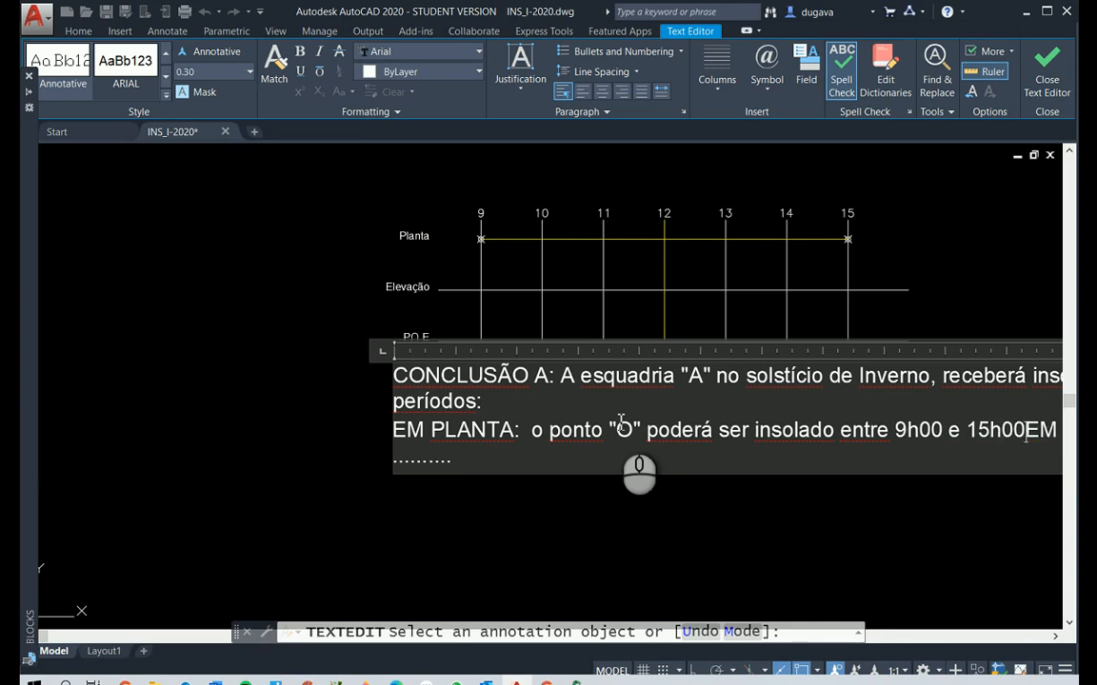
type(" a depender")
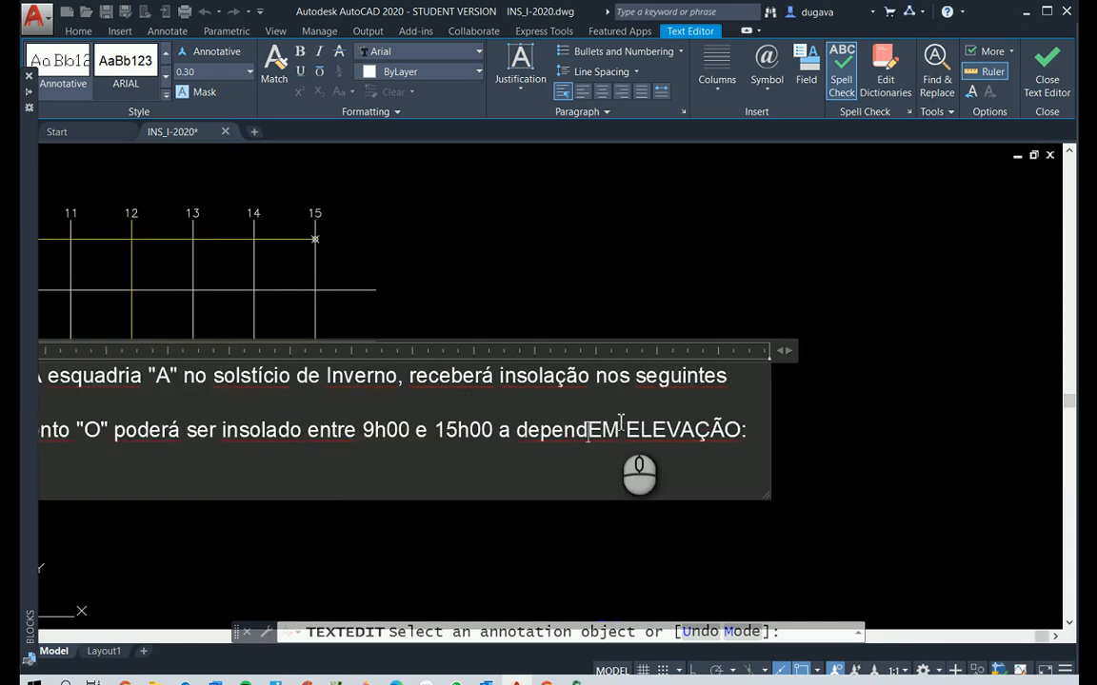
type(" da altura do")
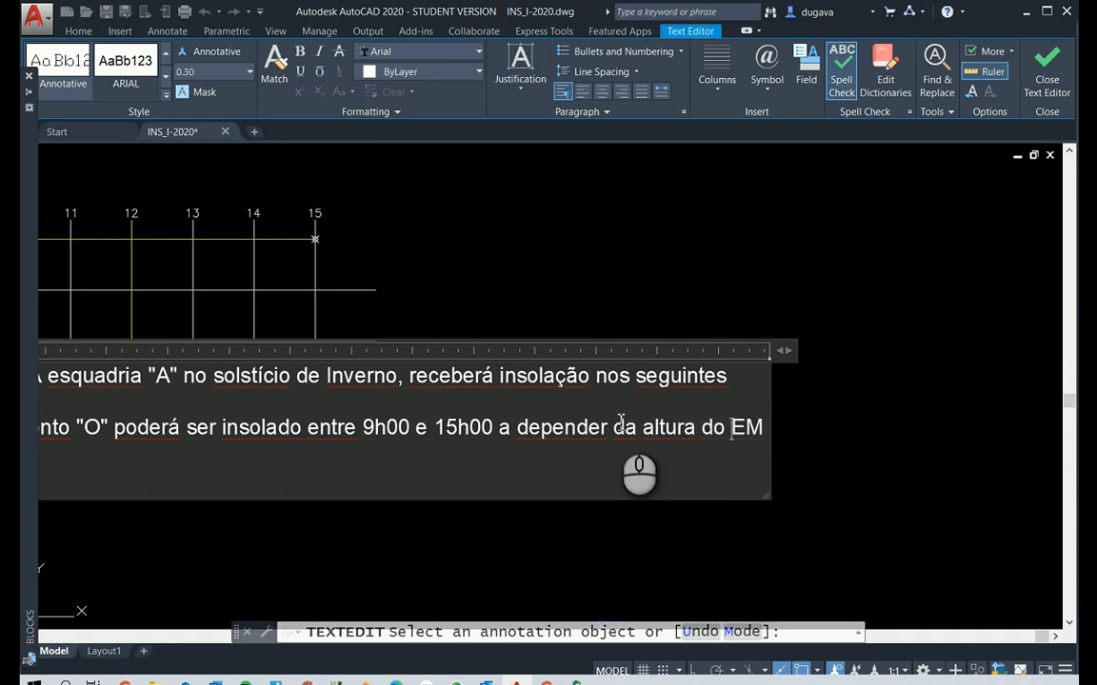
type(" obstácu")
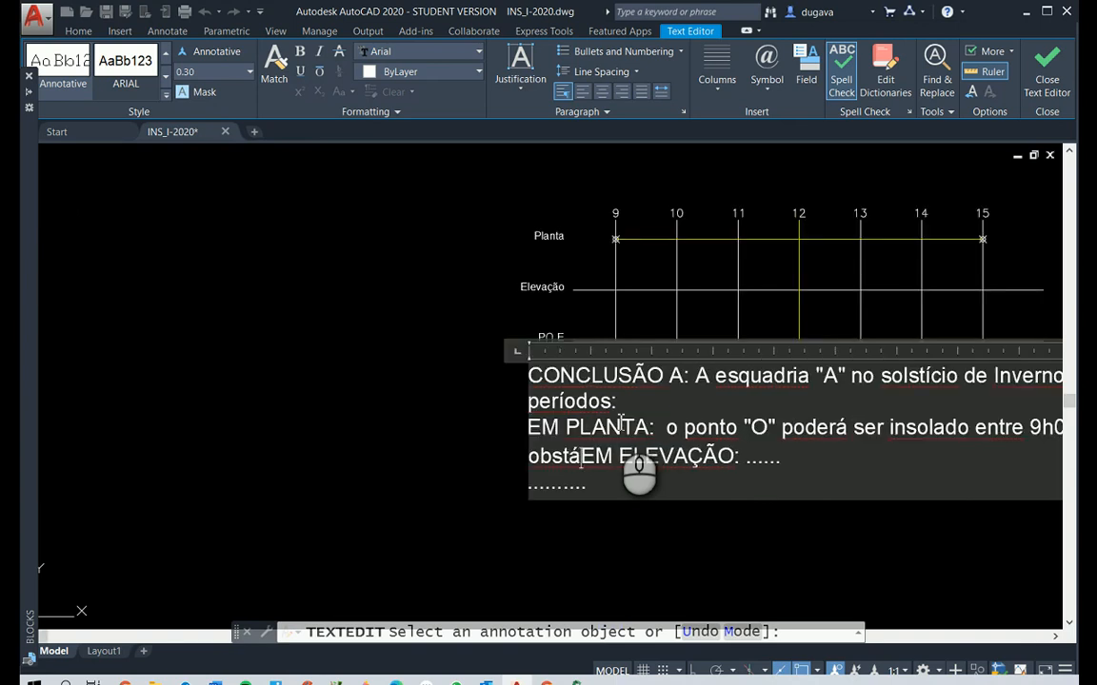
type("lo")
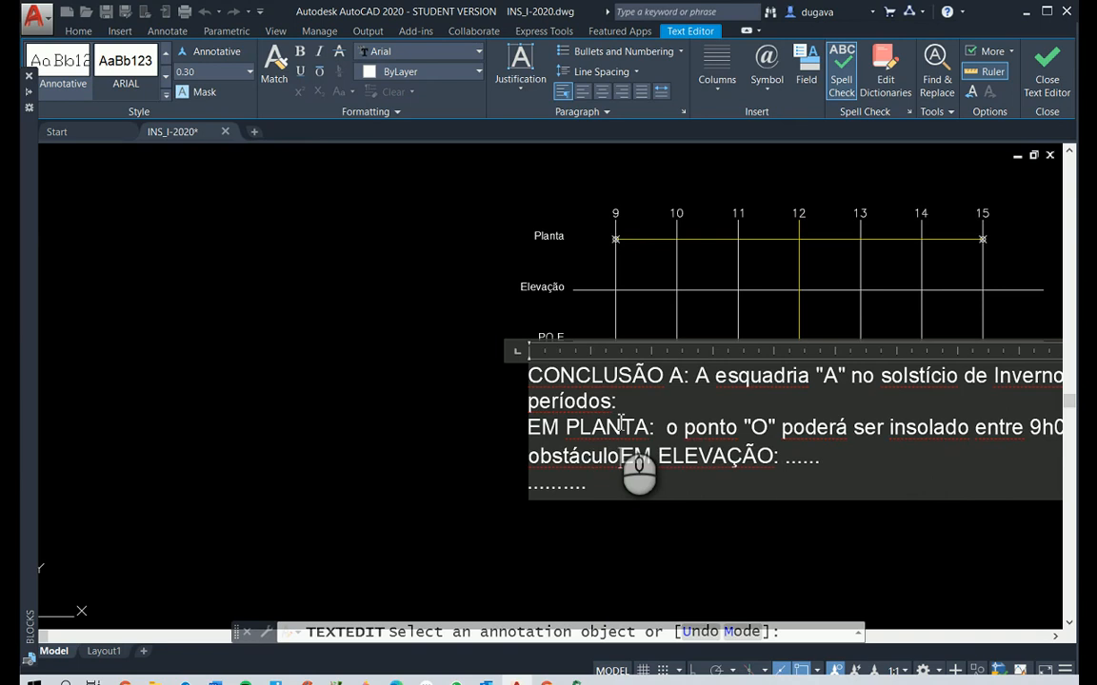
type(".")
Finish the EM PLANTA sentence with "9h00 e 15h00 a depender da altura do obstáculo.", put EM ELEVAÇÃO on its own line and close the text
key("Return")
right_click(910, 502)
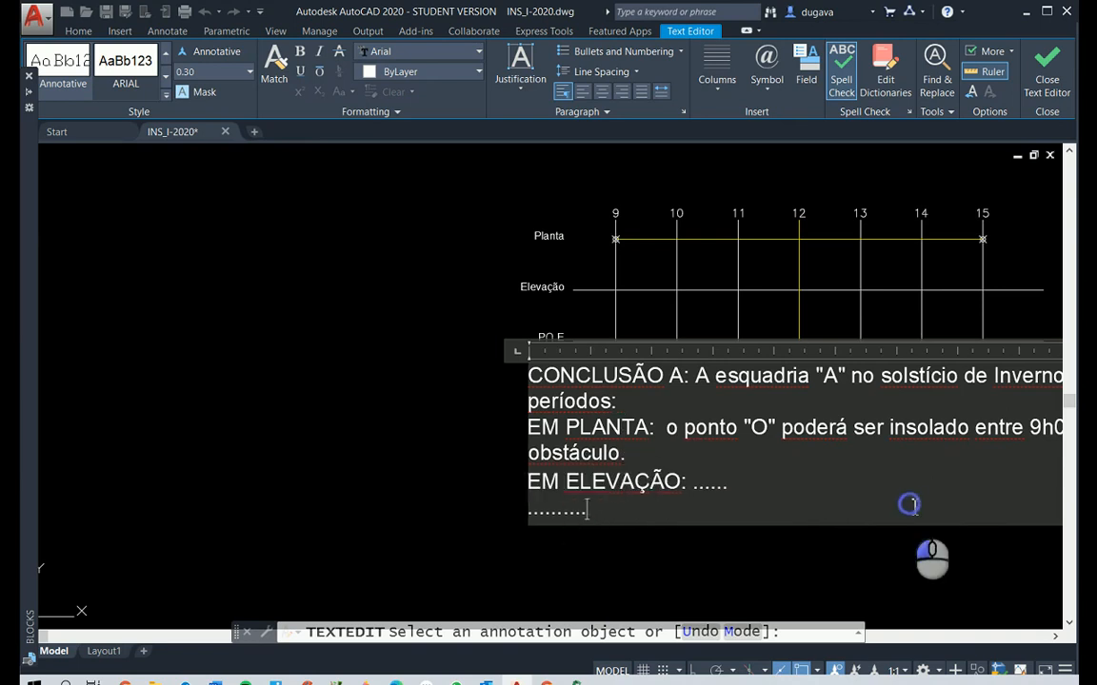
left_click(843, 559)
key("Escape")
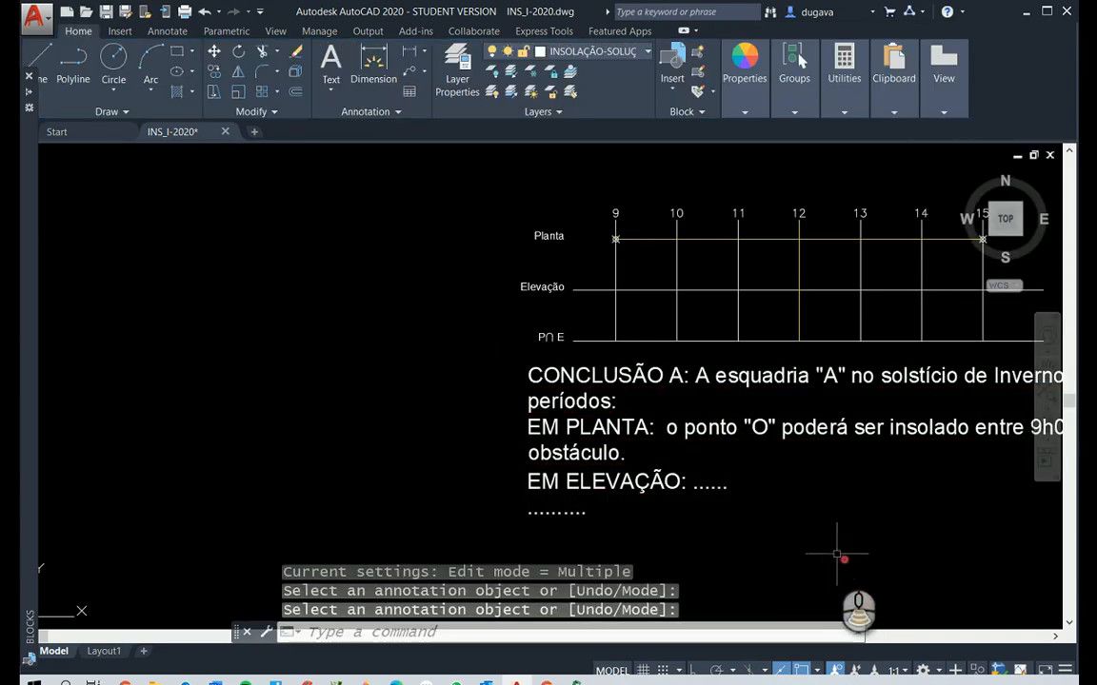
Split the model space into two vertical tiled viewports
scroll(843, 561, "down", 5)
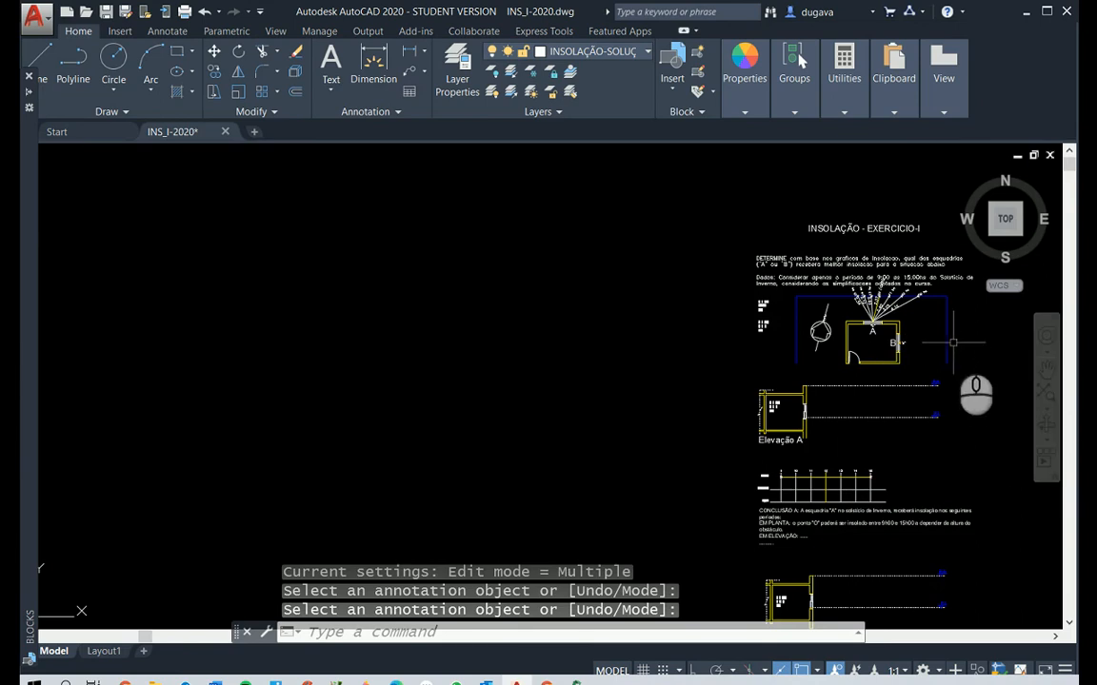
scroll(954, 337, "up", 4)
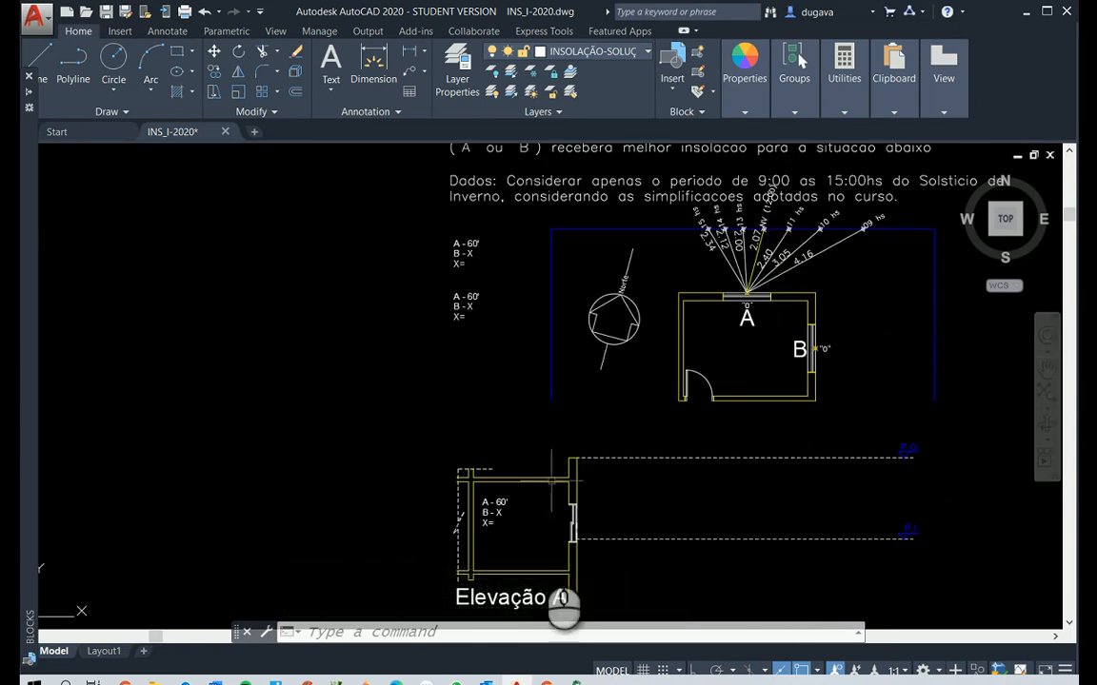
key("Escape")
key("Escape")
type("p")
right_click(757, 563)
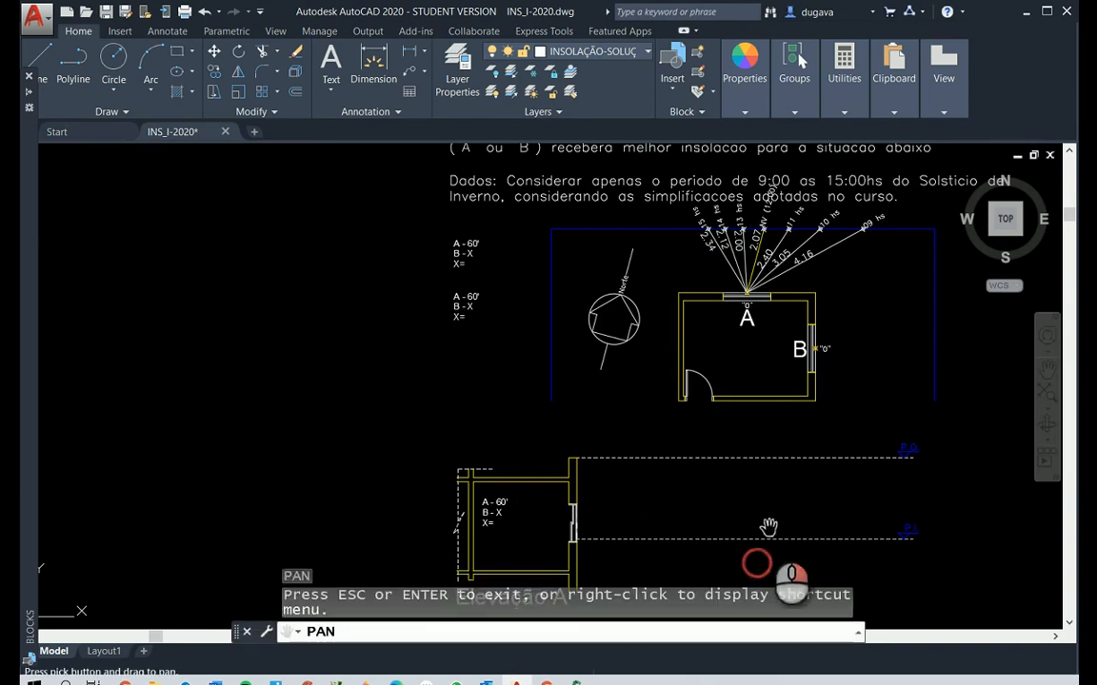
mouse_move(746, 520)
left_mouse_down()
mouse_move(582, 449)
mouse_move(510, 457)
mouse_move(505, 487)
mouse_move(536, 501)
left_mouse_up()
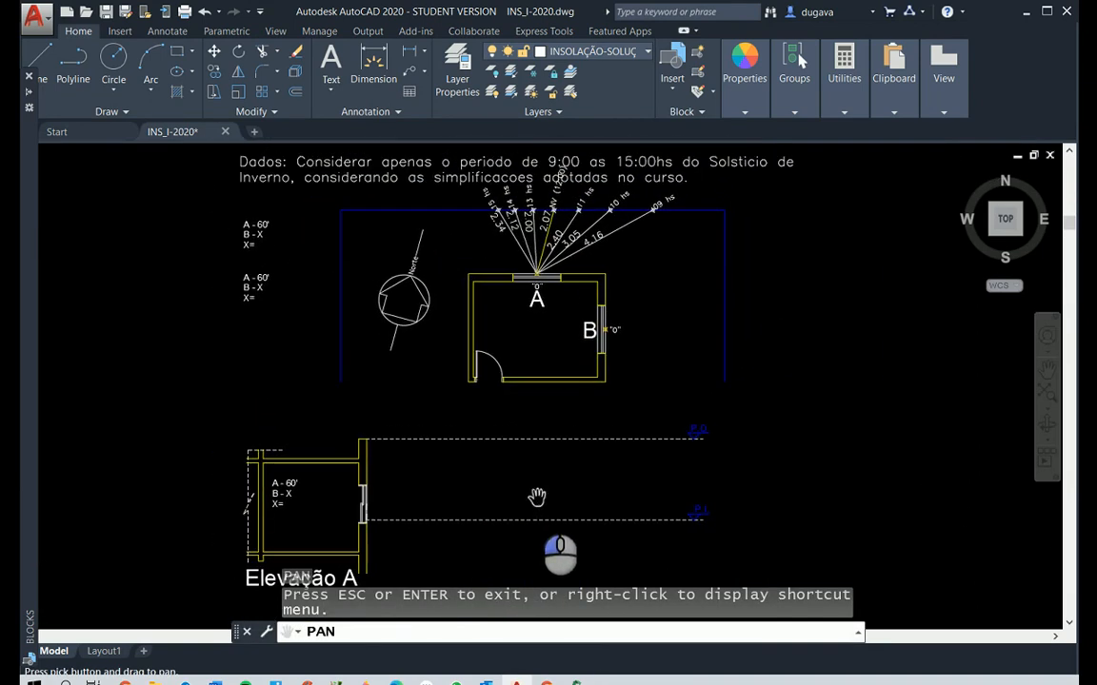
key("Escape")
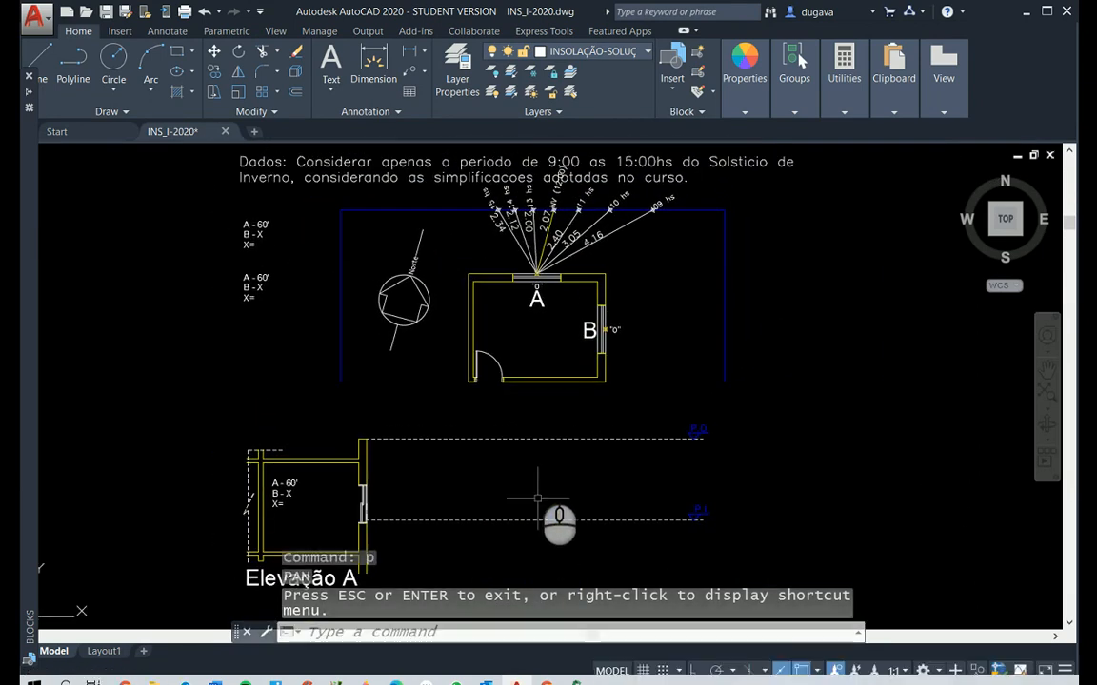
left_click(275, 32)
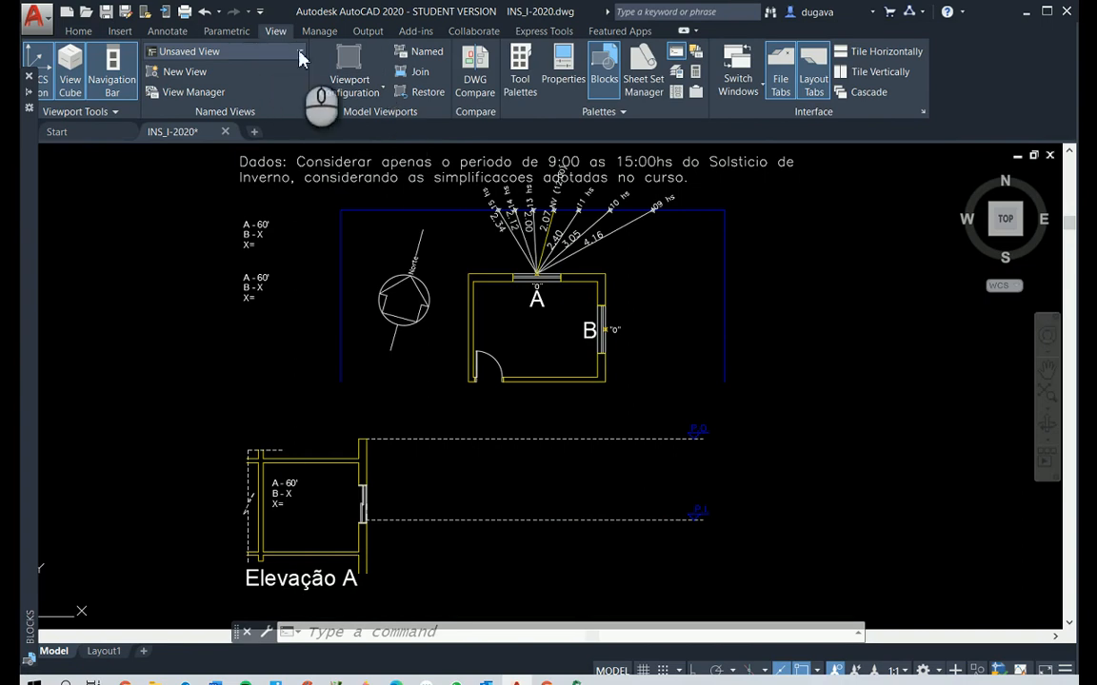
left_click(383, 90)
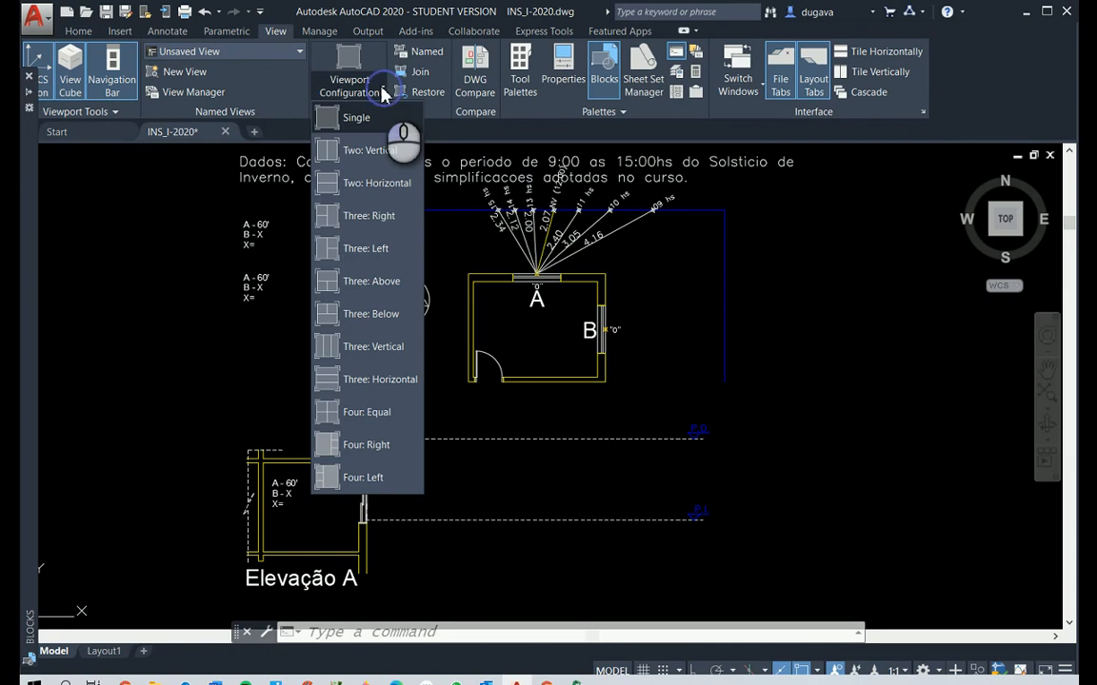
left_click(374, 153)
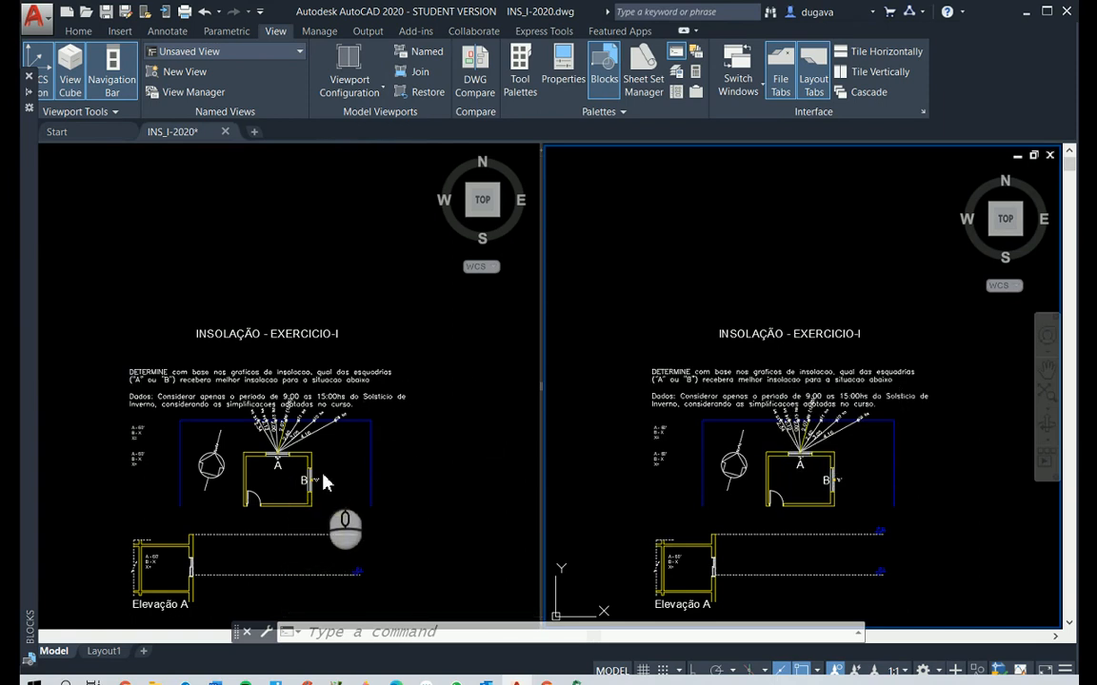
Frame window A's dimensioned sun rays in the left viewport and the dashed reference lines of Elevação A in the right viewport
left_click(357, 379)
right_click(330, 386)
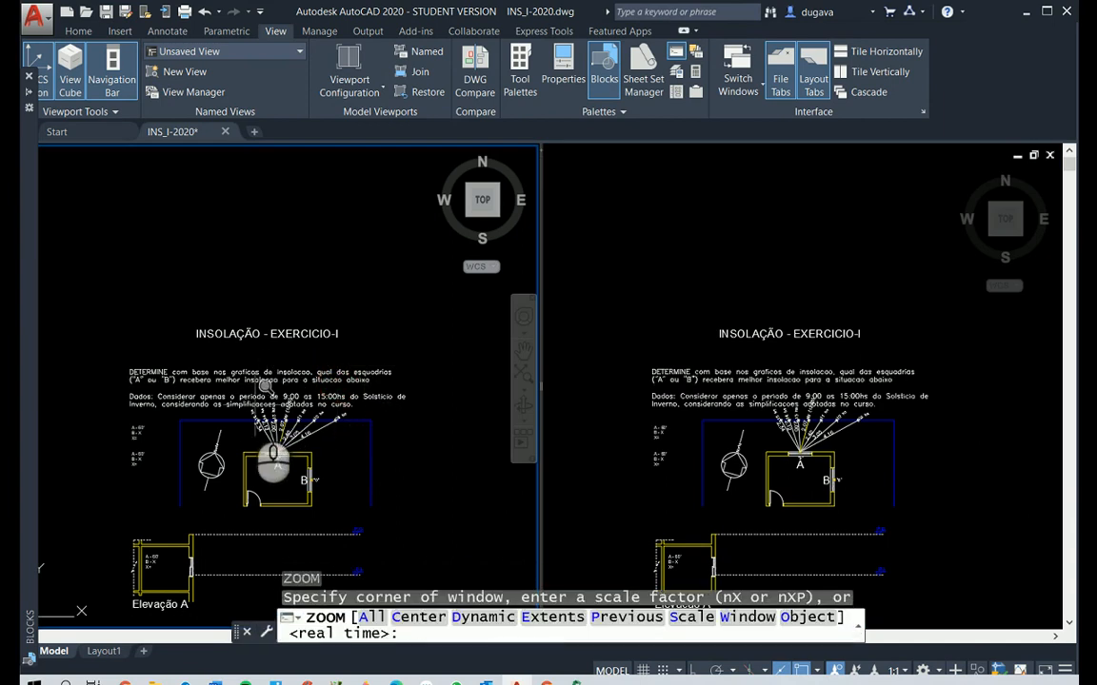
left_click(241, 405)
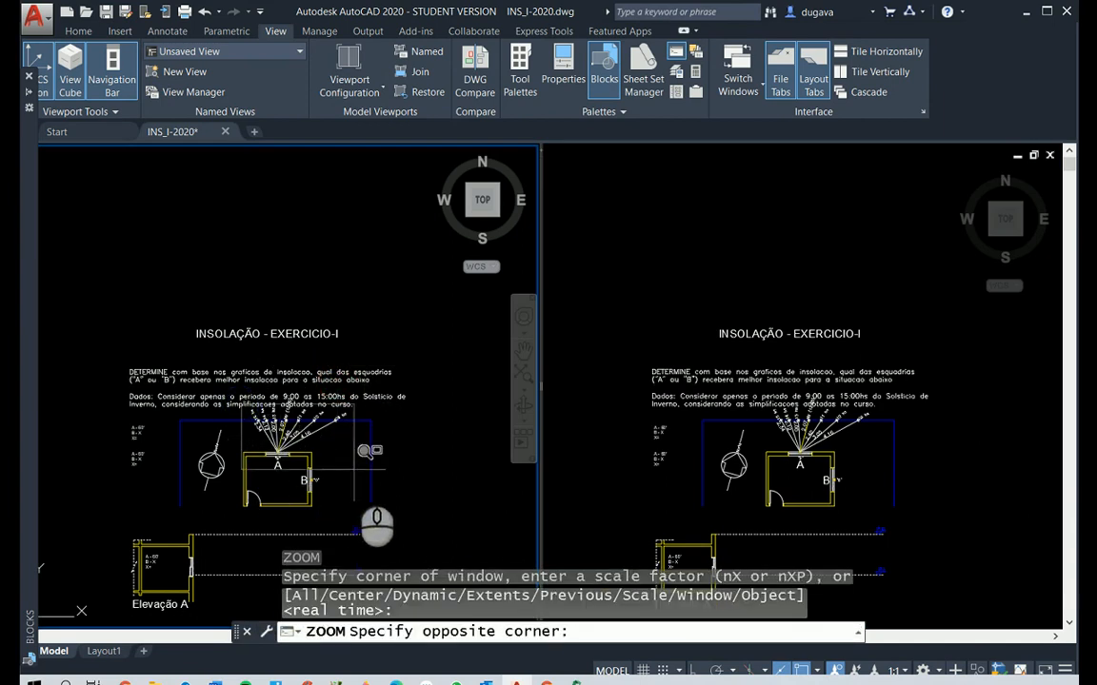
left_click(352, 468)
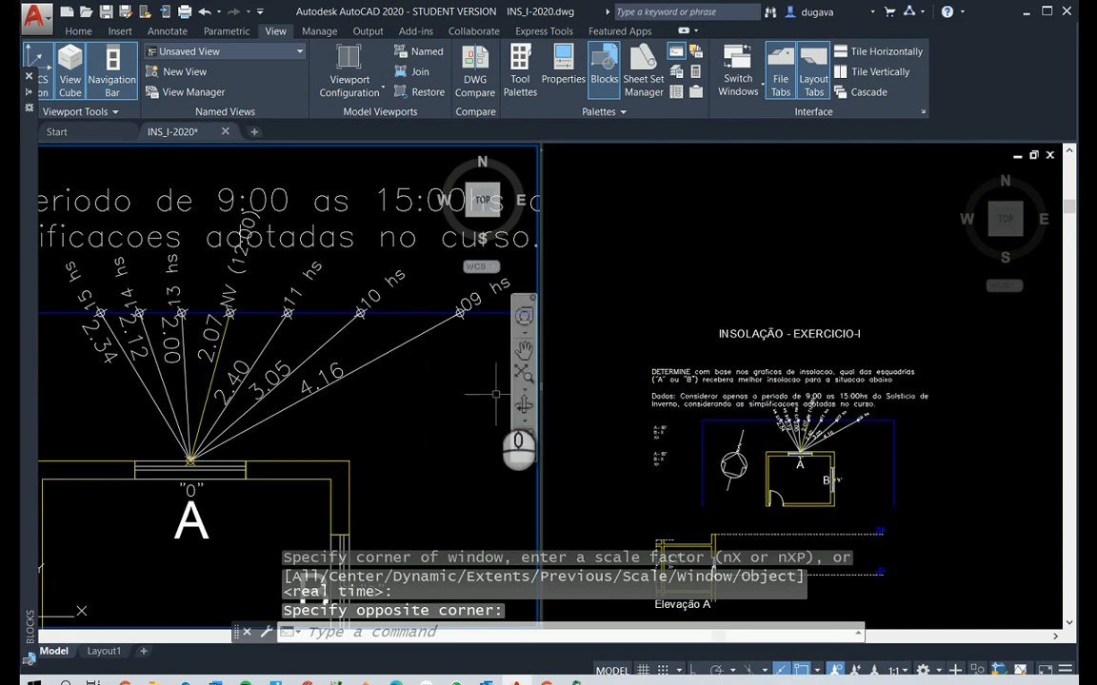
left_click(908, 314)
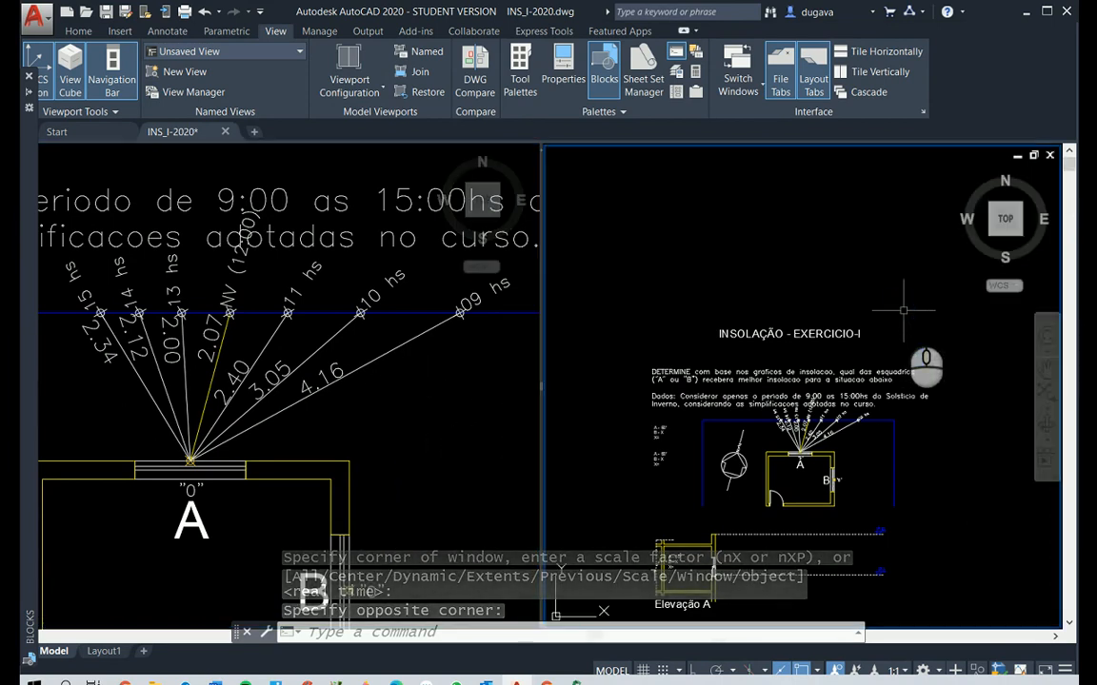
scroll(903, 310, "down", 4)
scroll(906, 418, "up", 4)
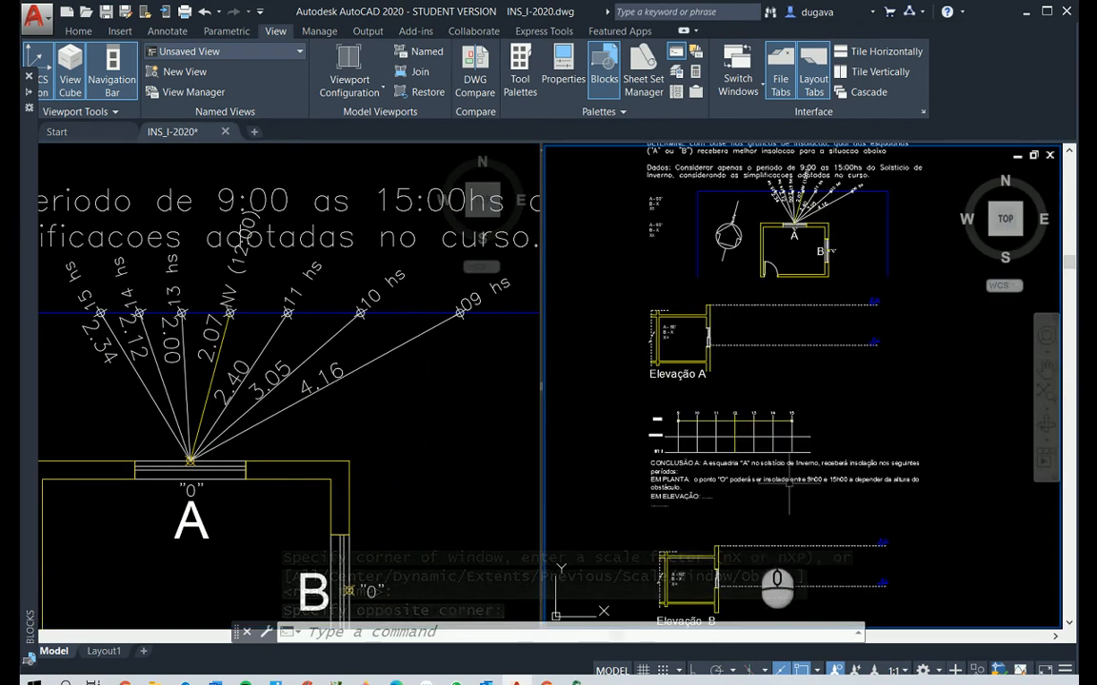
type("p")
right_click(787, 576)
mouse_move(771, 374)
left_mouse_down()
mouse_move(735, 395)
mouse_move(722, 527)
mouse_move(739, 543)
left_mouse_up()
scroll(728, 394, "up", 2)
scroll(727, 394, "up", 2)
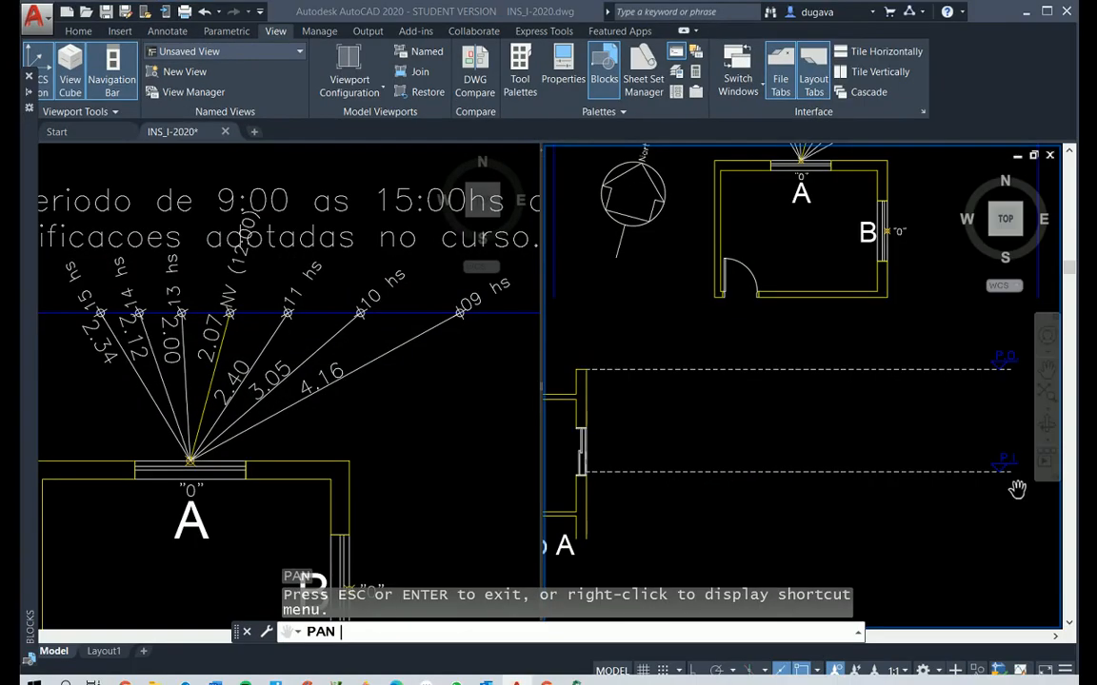
right_click(796, 442)
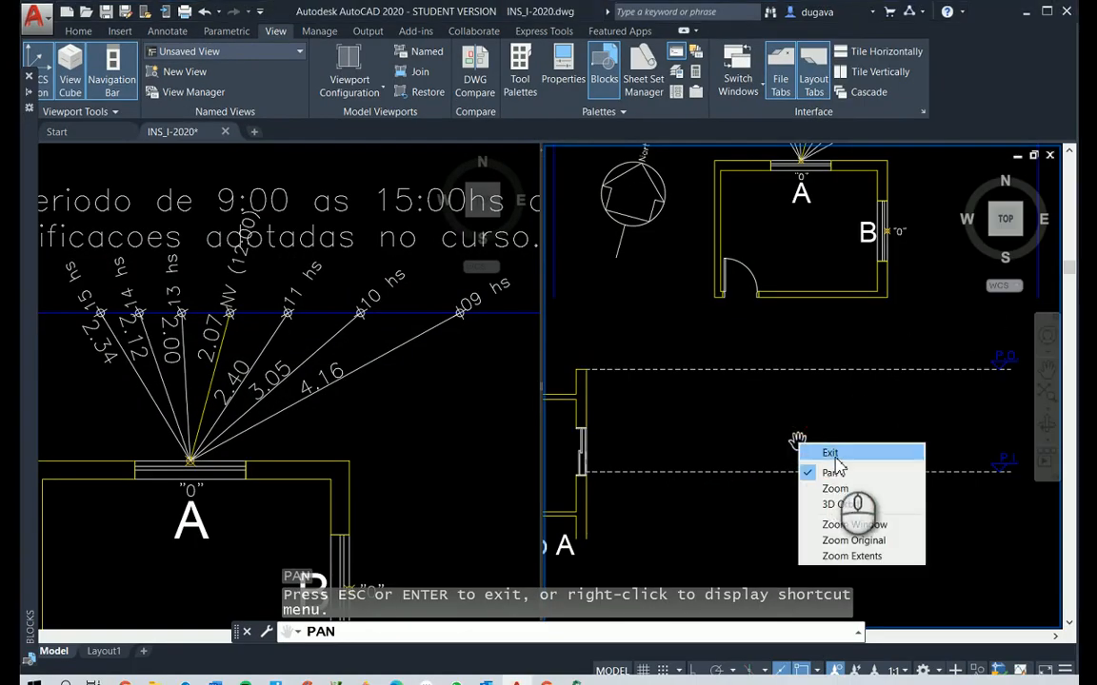
left_click(832, 454)
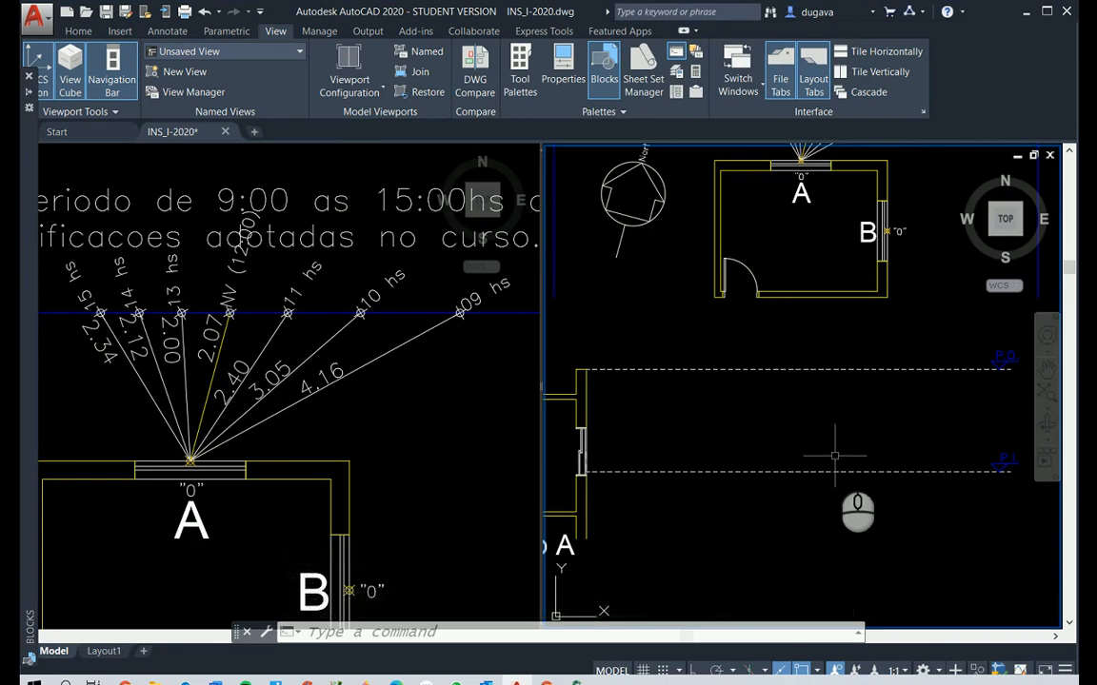
Insert the INS_ELEV_Solsticio INVERNO block at window A's sill on the lower dashed line of Elevação A, with 0 rotation
type("'")
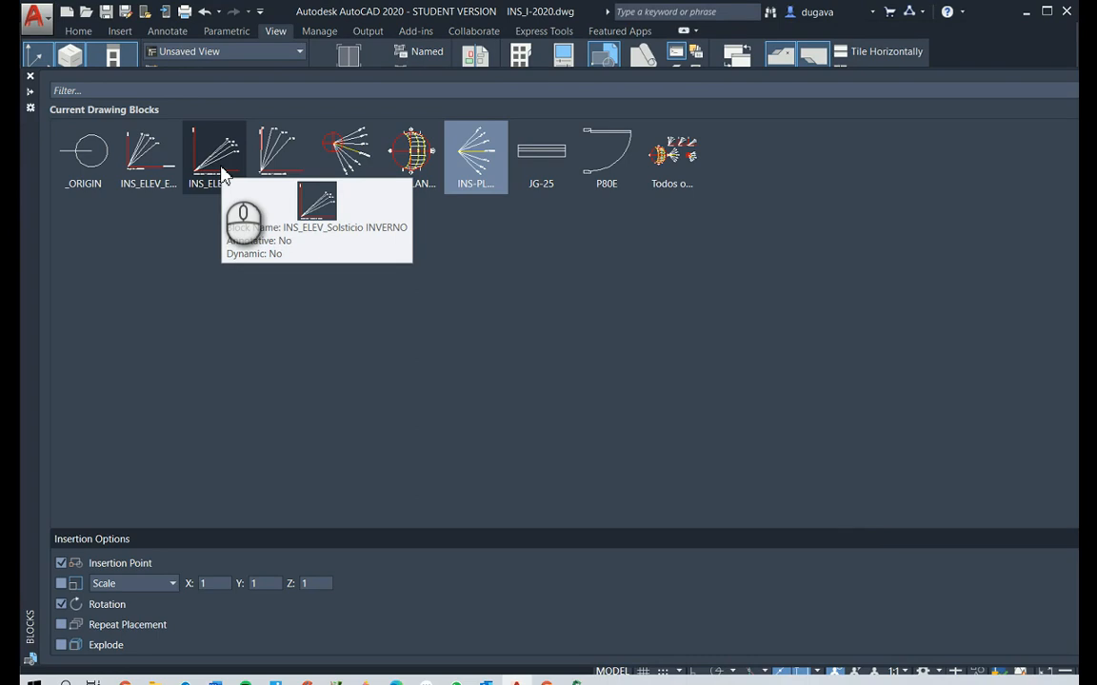
left_click(221, 172)
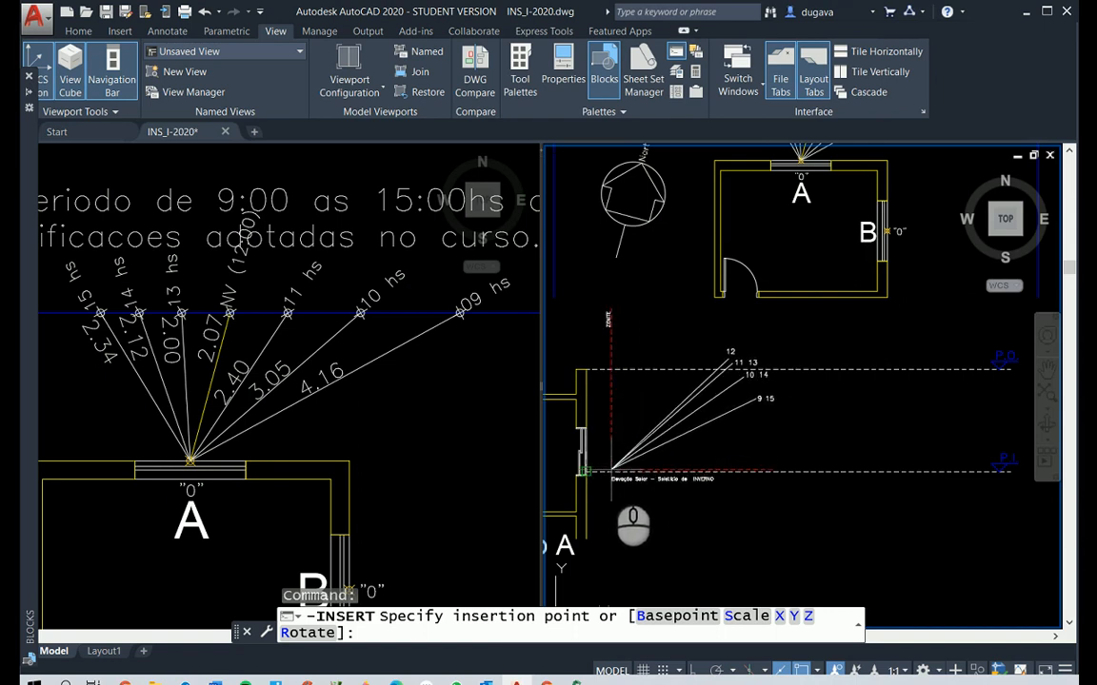
left_click(610, 470)
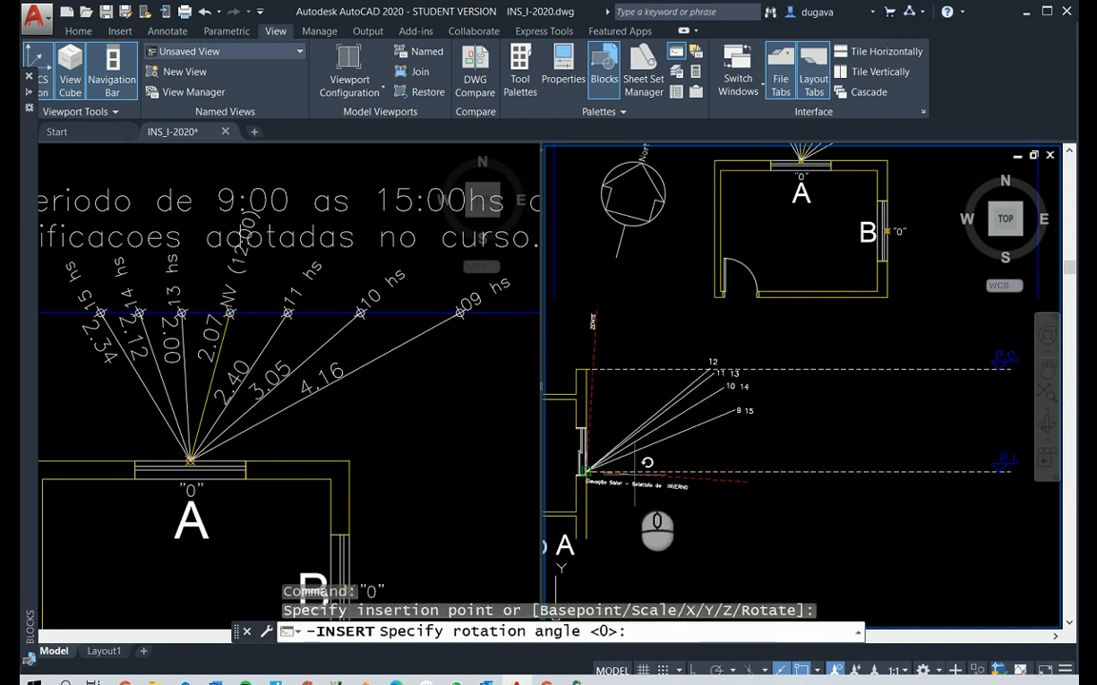
key("Return")
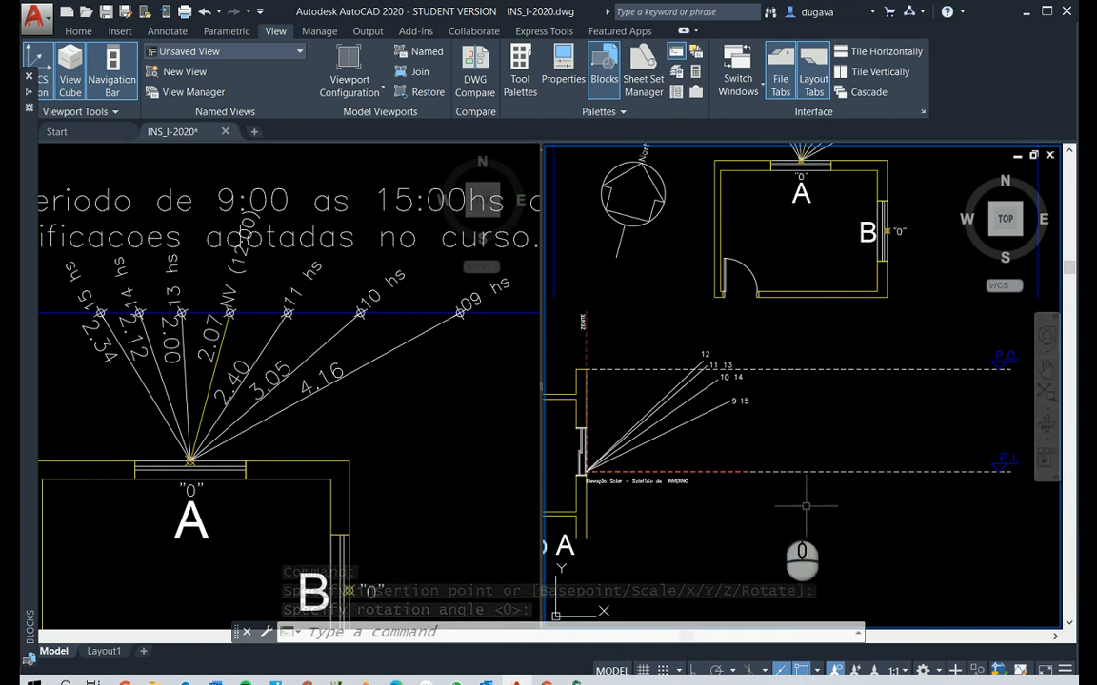
Add a vertical linear dimension in Elevação A from the floor's wall corner to the origin of the solar rays, placed inside the room
scroll(568, 505, "down", 3)
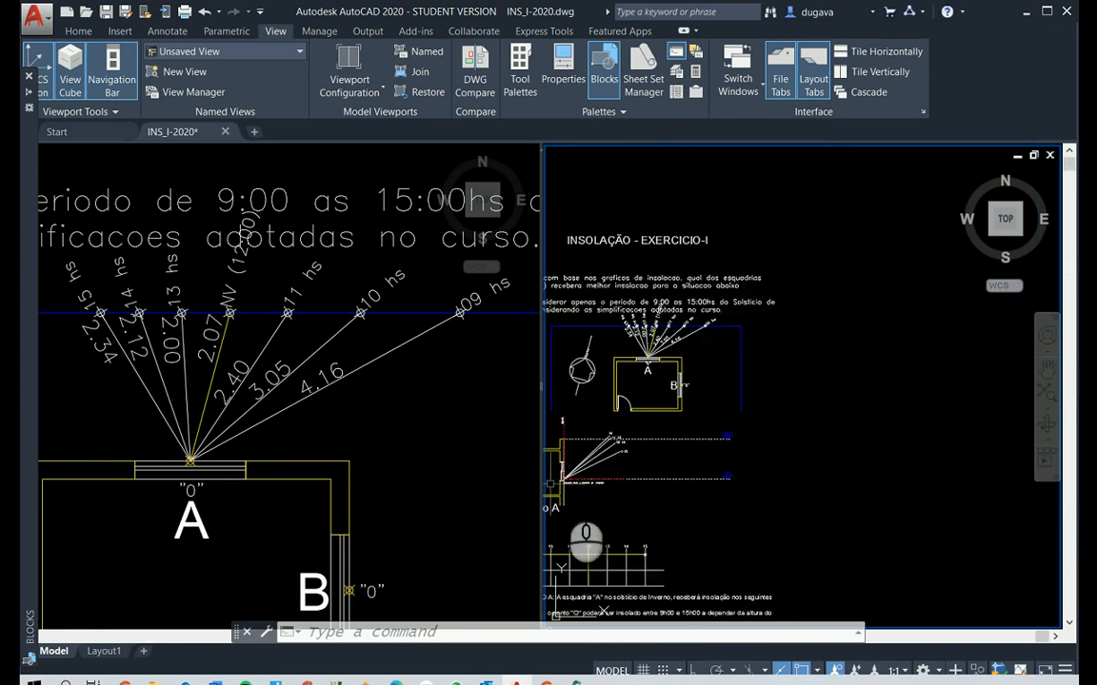
scroll(638, 469, "up", 3)
scroll(644, 569, "down", 3)
scroll(630, 514, "up", 1)
scroll(631, 514, "up", 5)
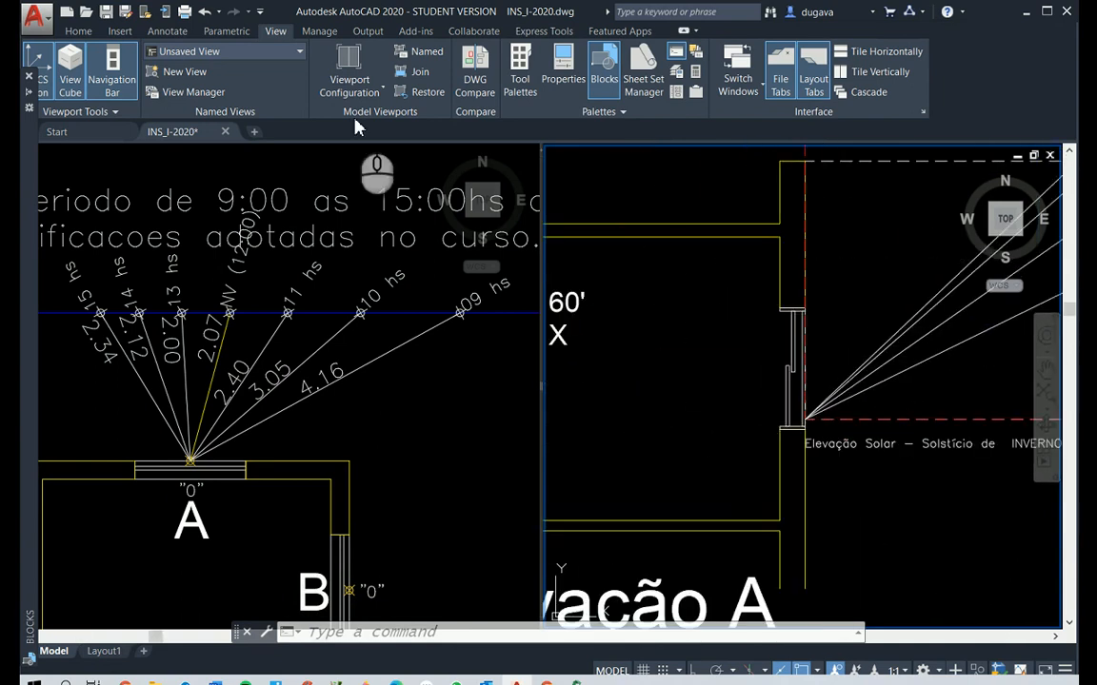
key("Escape")
left_click(119, 32)
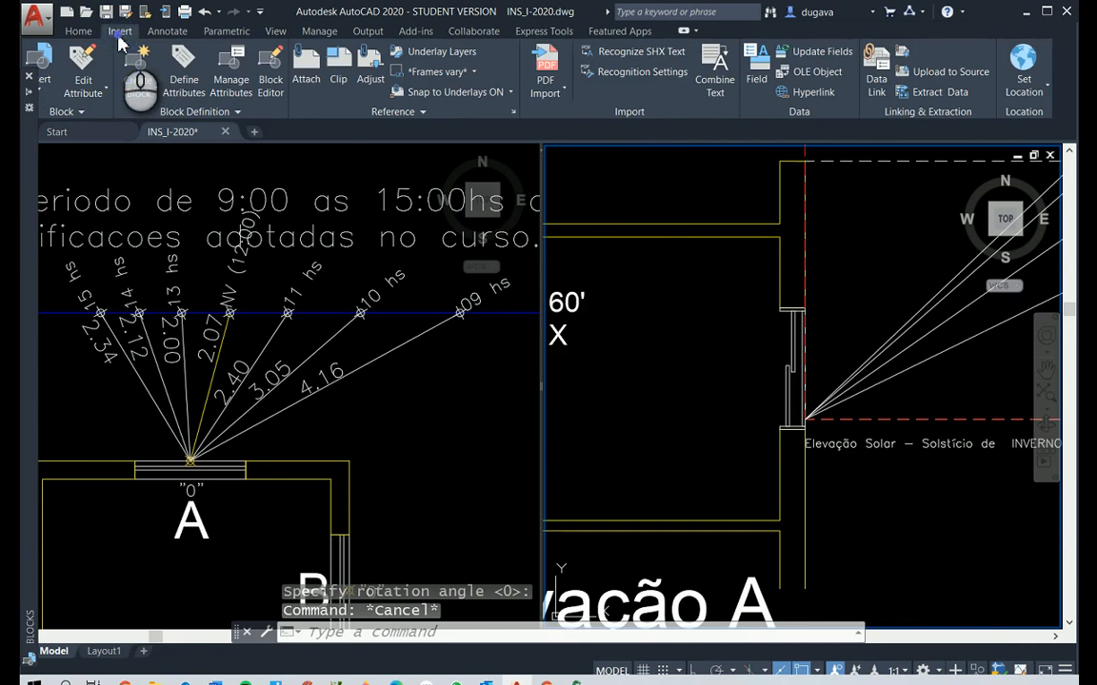
left_click(167, 32)
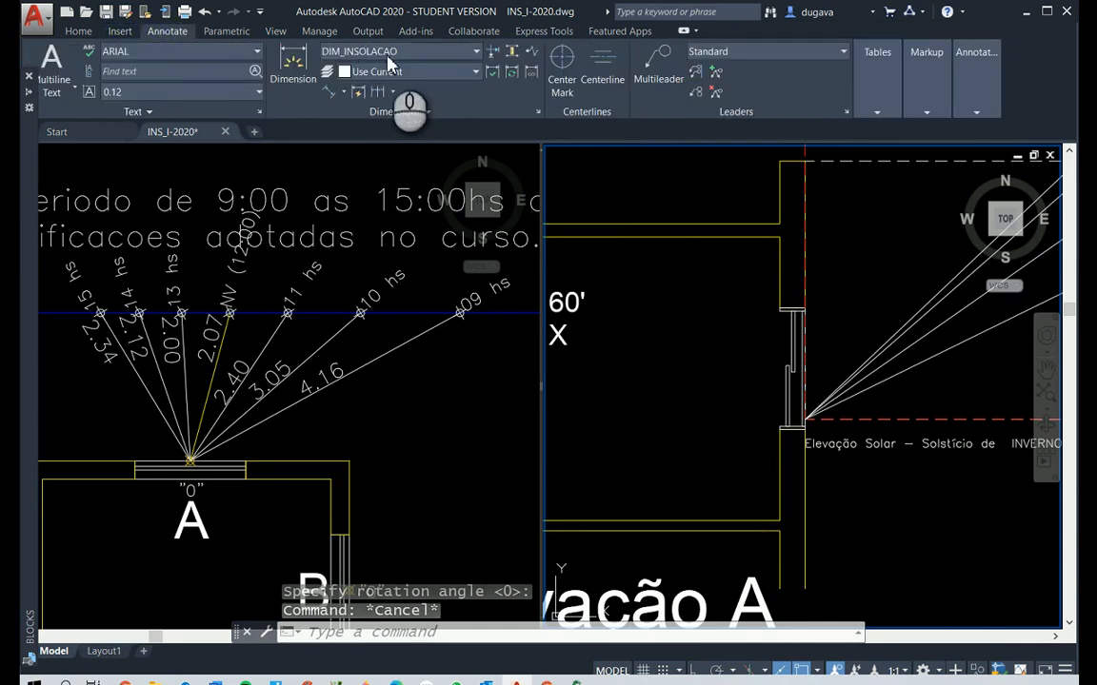
left_click(343, 91)
left_click(360, 118)
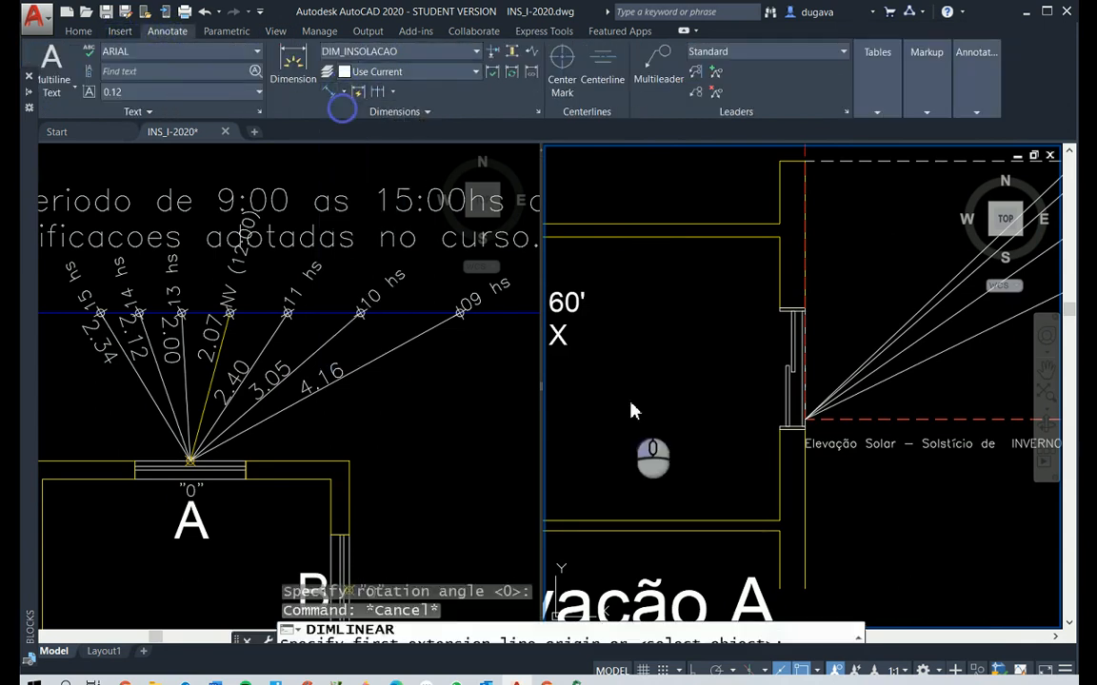
left_click(780, 521)
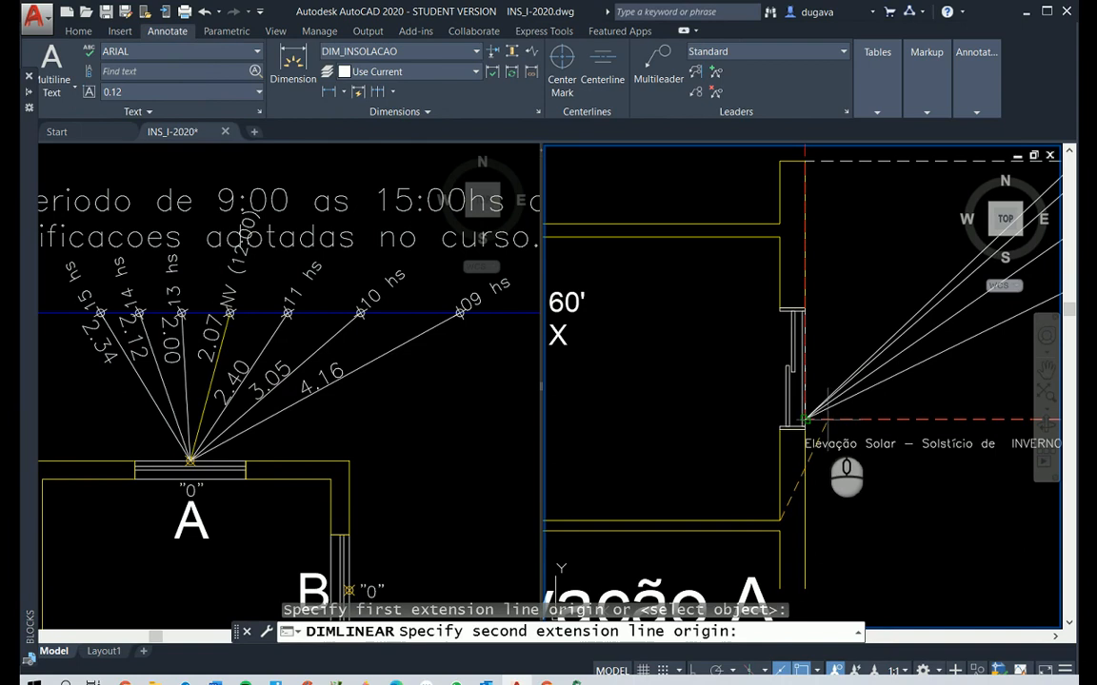
left_click(822, 422)
left_click(715, 439)
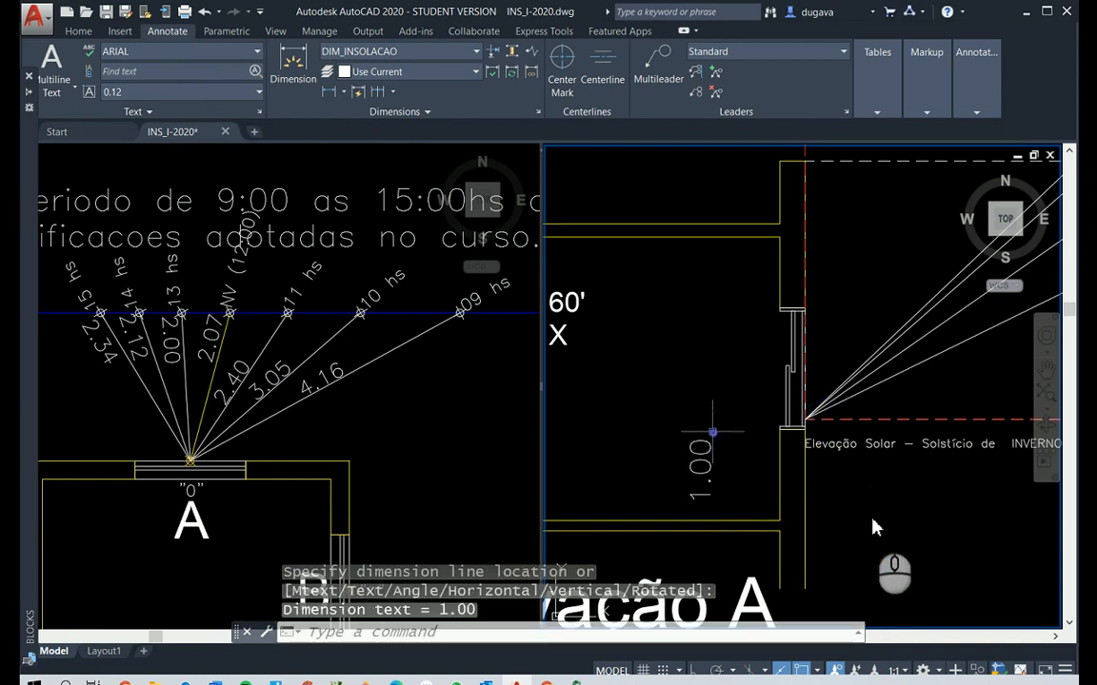
Select the vertical sill dimension in Elevação A and examine the elevation's solar rays and dashed reference lines against the plan
left_click(713, 439)
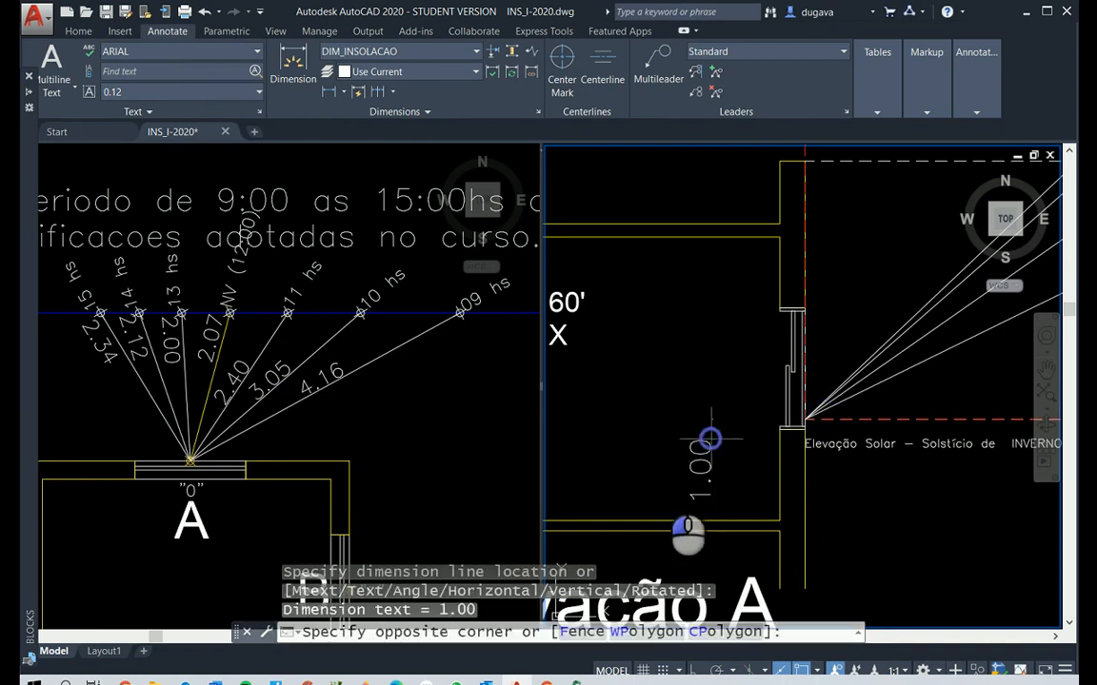
left_click(654, 478)
scroll(686, 419, "down", 4)
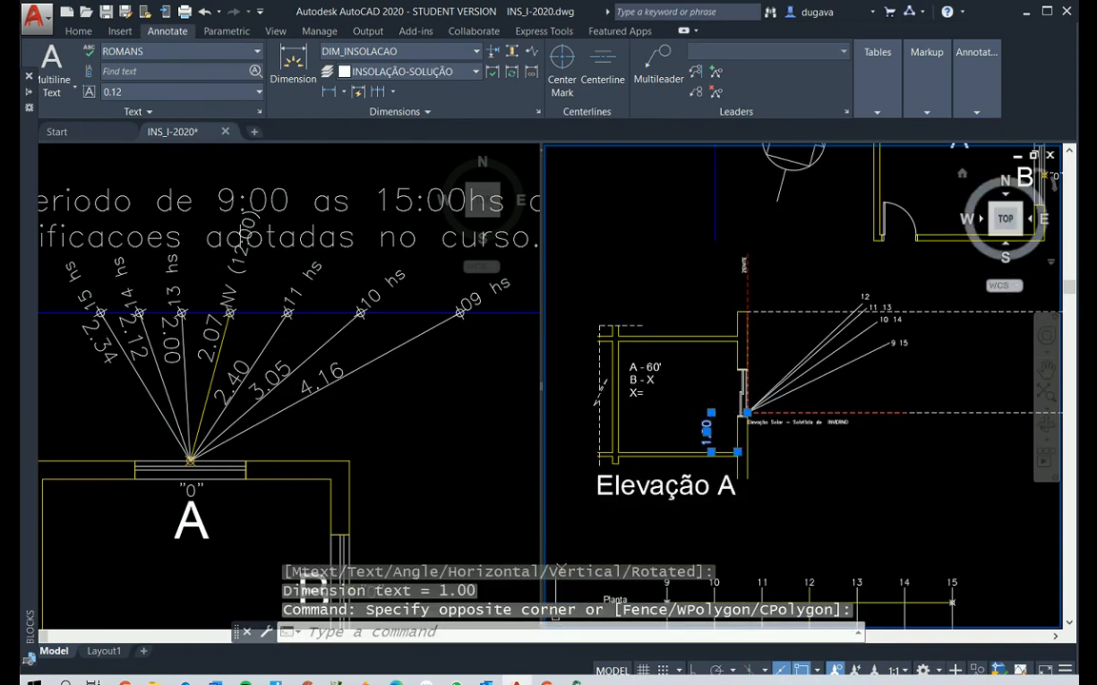
scroll(914, 328, "down", 2)
scroll(941, 316, "down", 3)
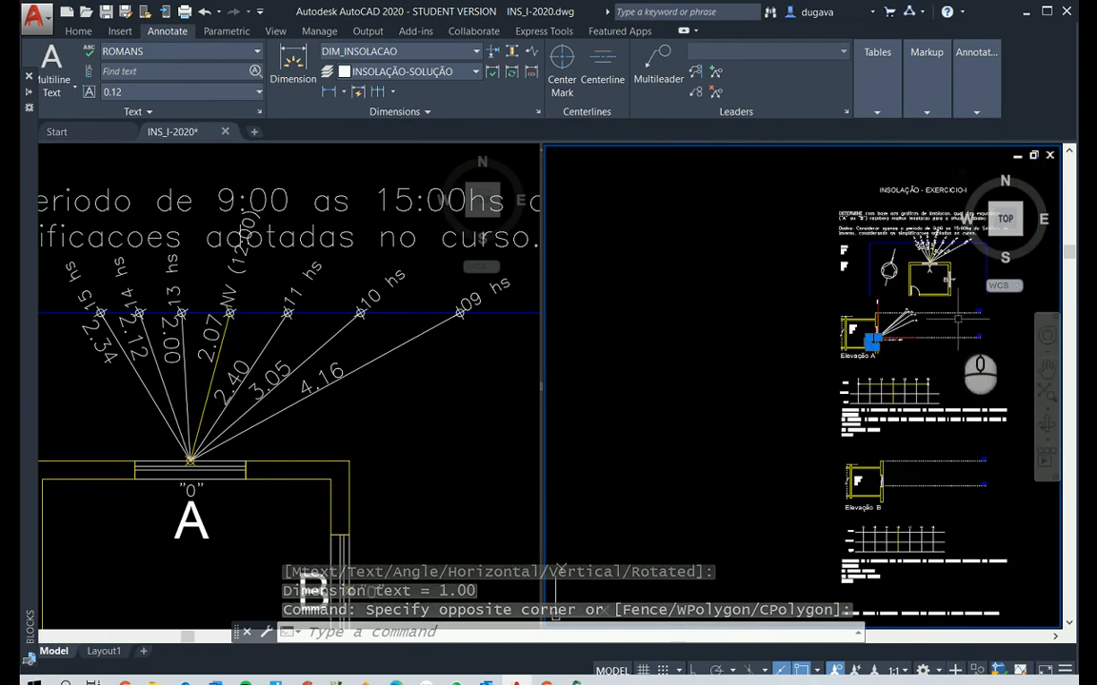
scroll(940, 316, "up", 3)
middle_click_drag(950, 333, 914, 360)
scroll(843, 413, "up", 2)
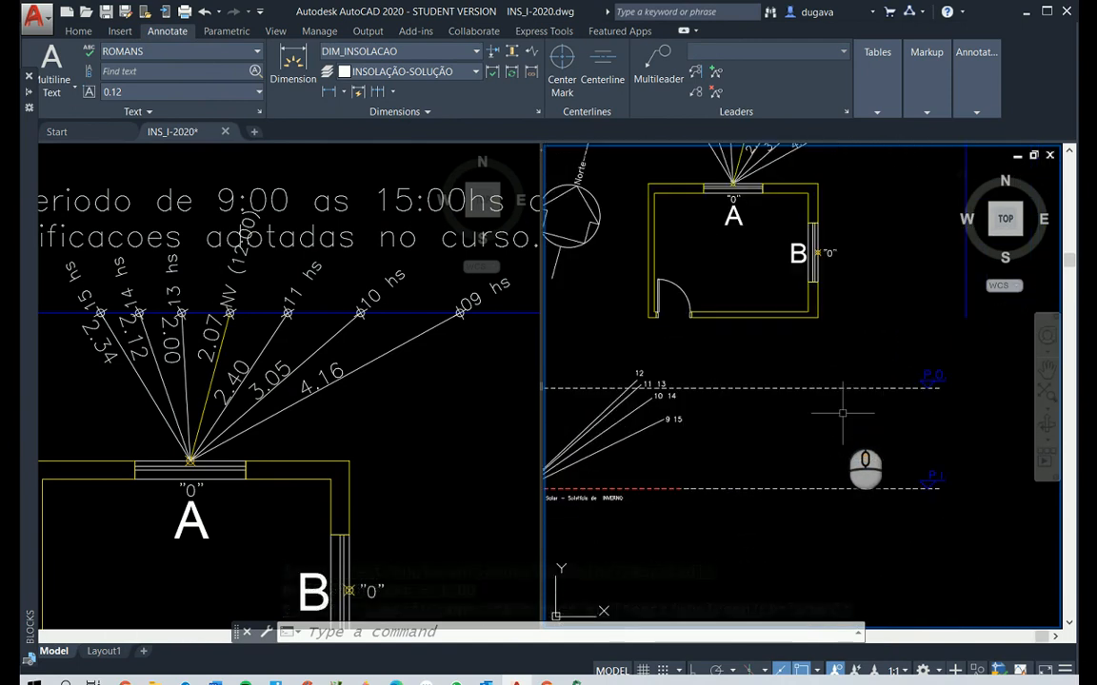
scroll(831, 425, "down", 2)
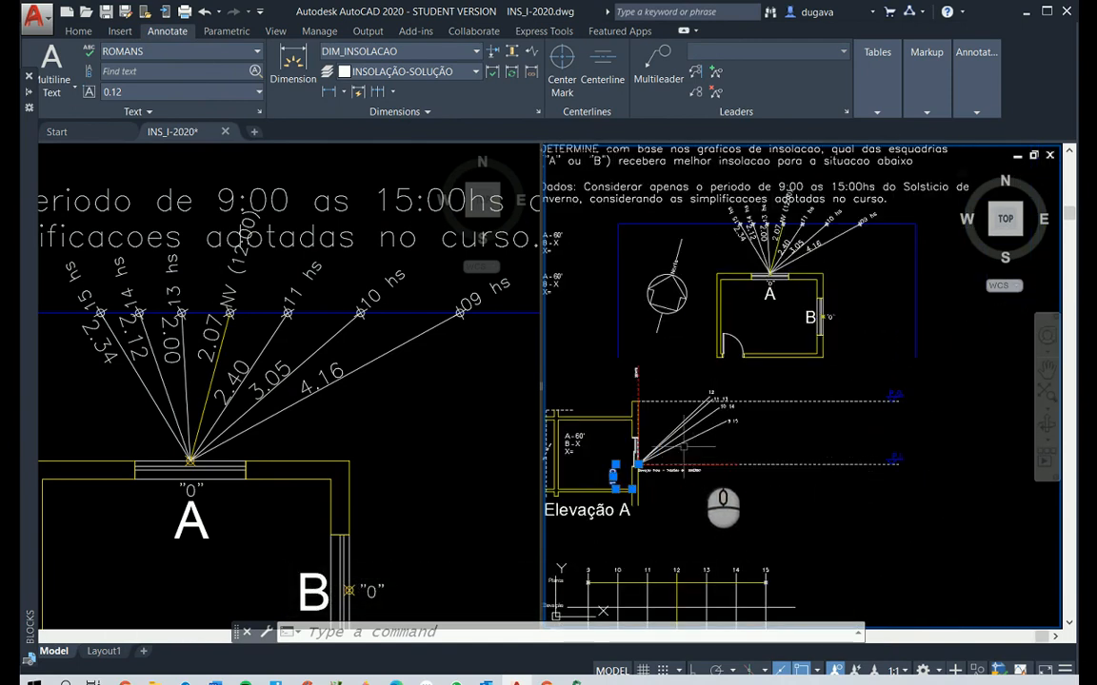
scroll(895, 405, "up", 2)
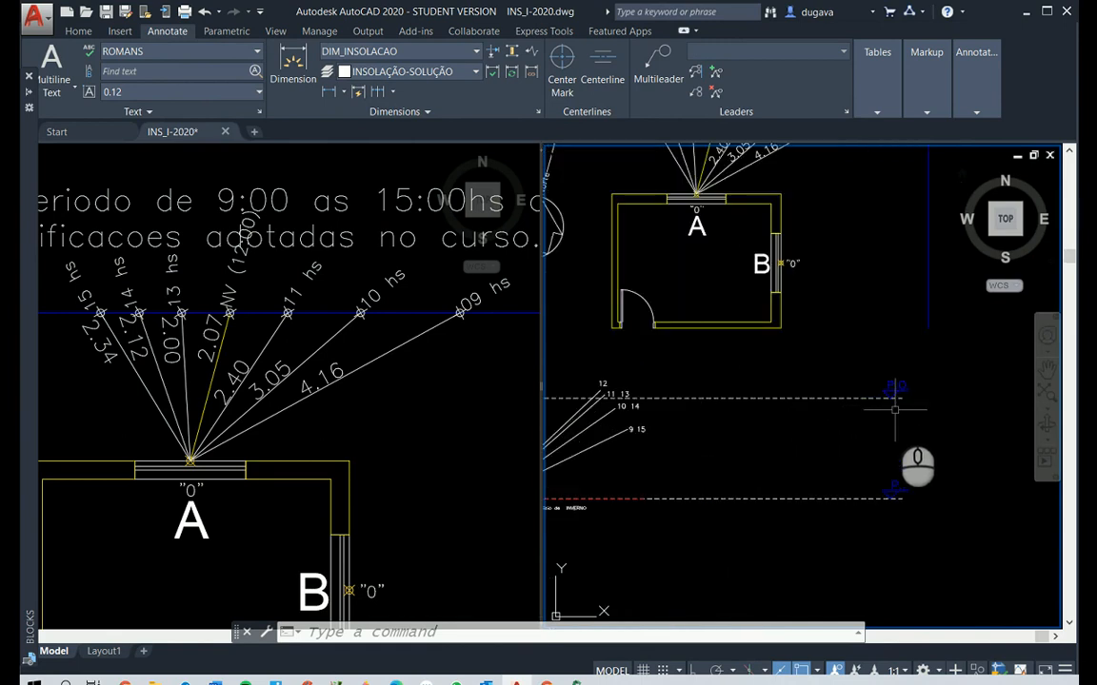
scroll(819, 457, "down", 3)
scroll(704, 467, "up", 4)
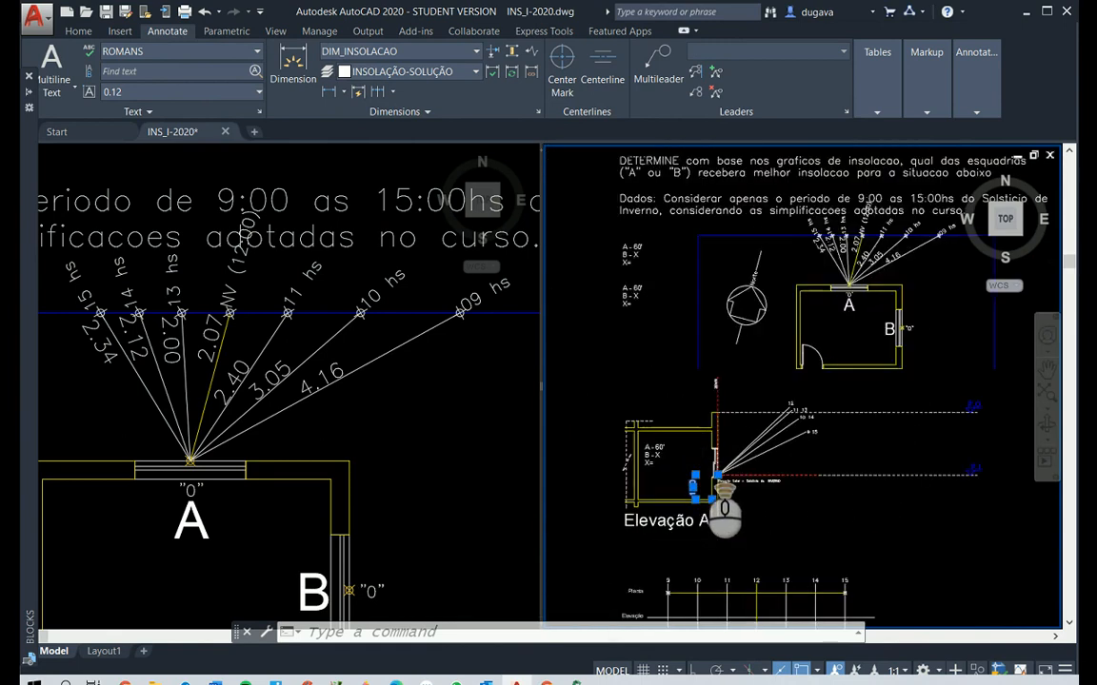
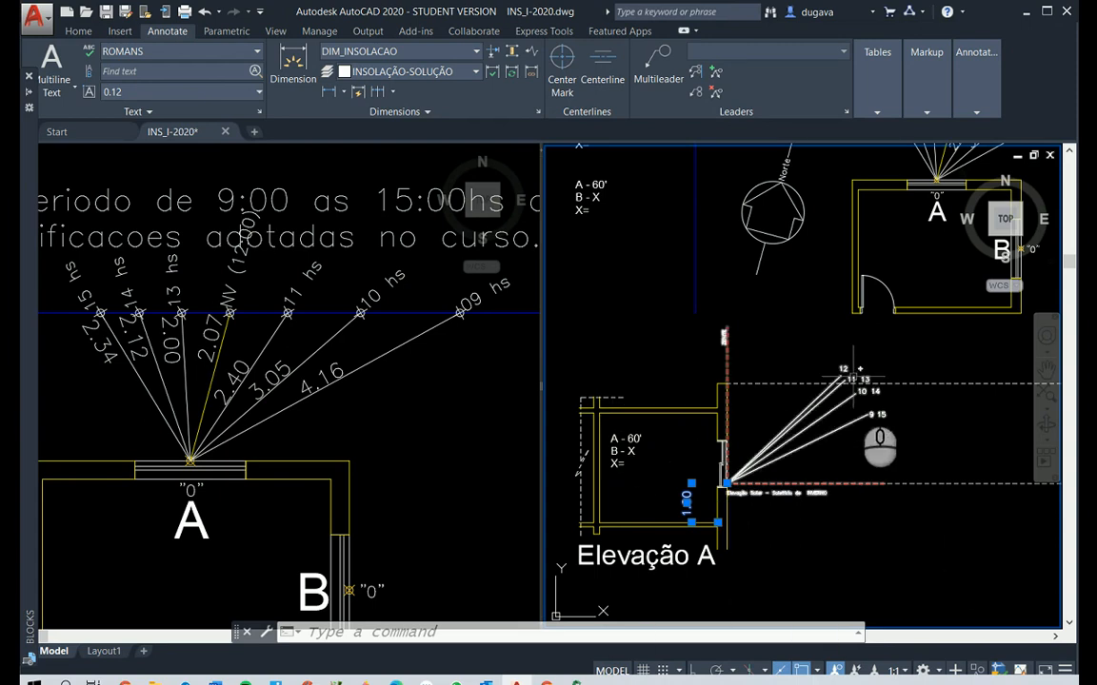
Explode the winter solstice solar elevation block at window A's sill in Elevação A into separate objects
scroll(894, 414, "down", 2)
middle_click_drag(895, 414, 845, 453)
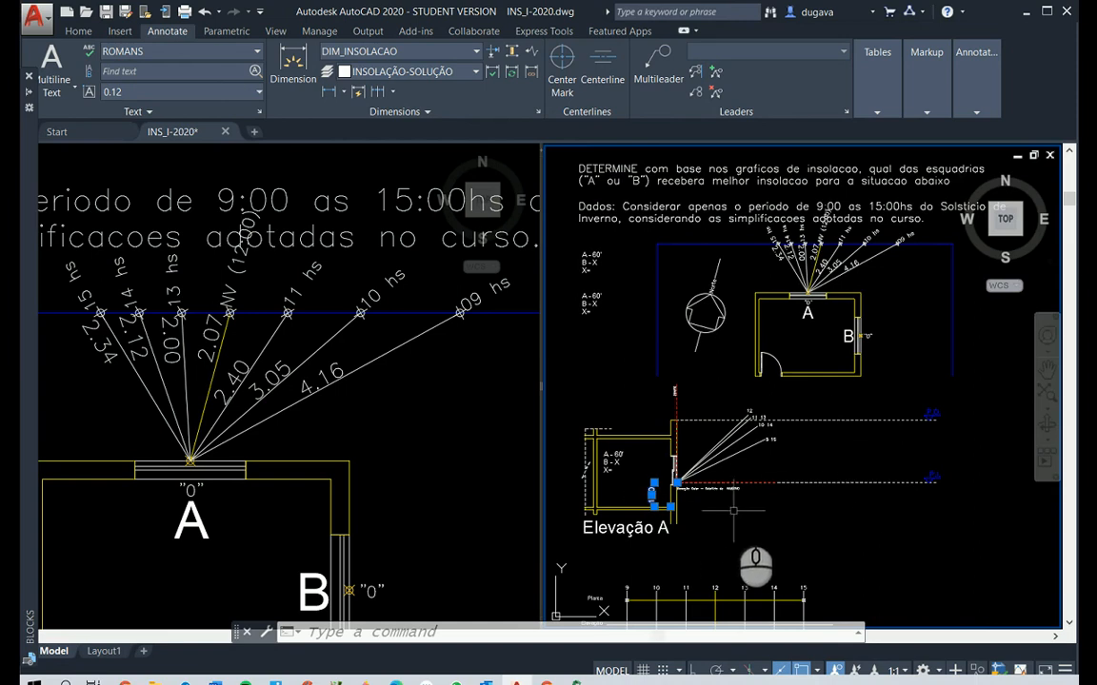
scroll(733, 474, "up", 4)
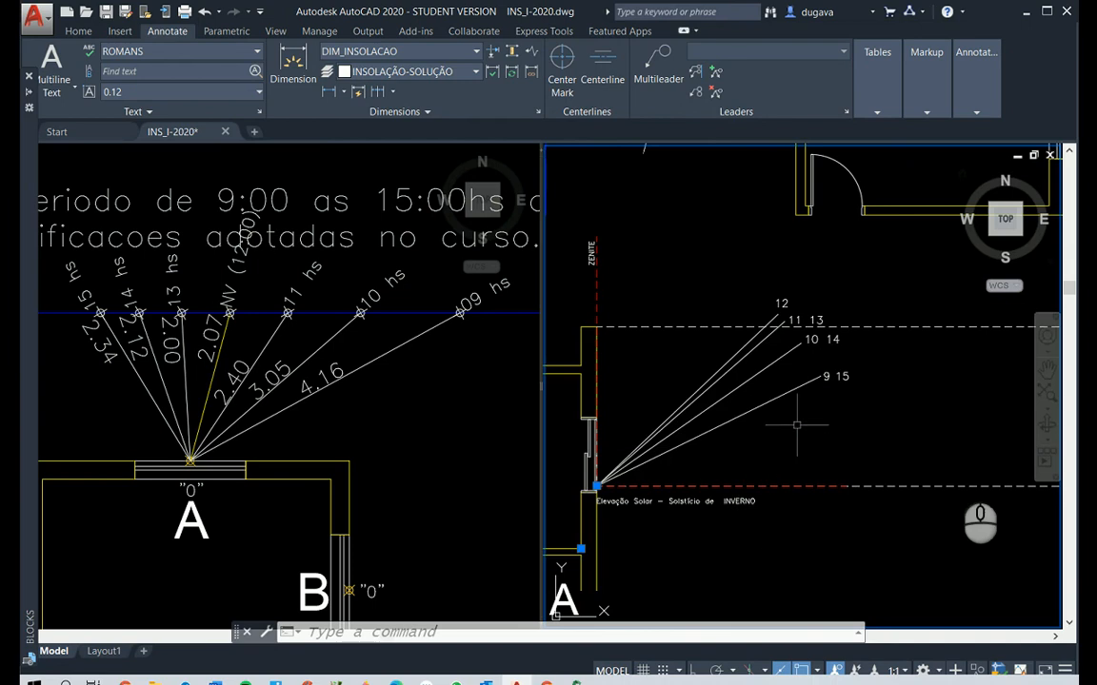
key("Escape")
key("Escape")
type("x")
key("Return")
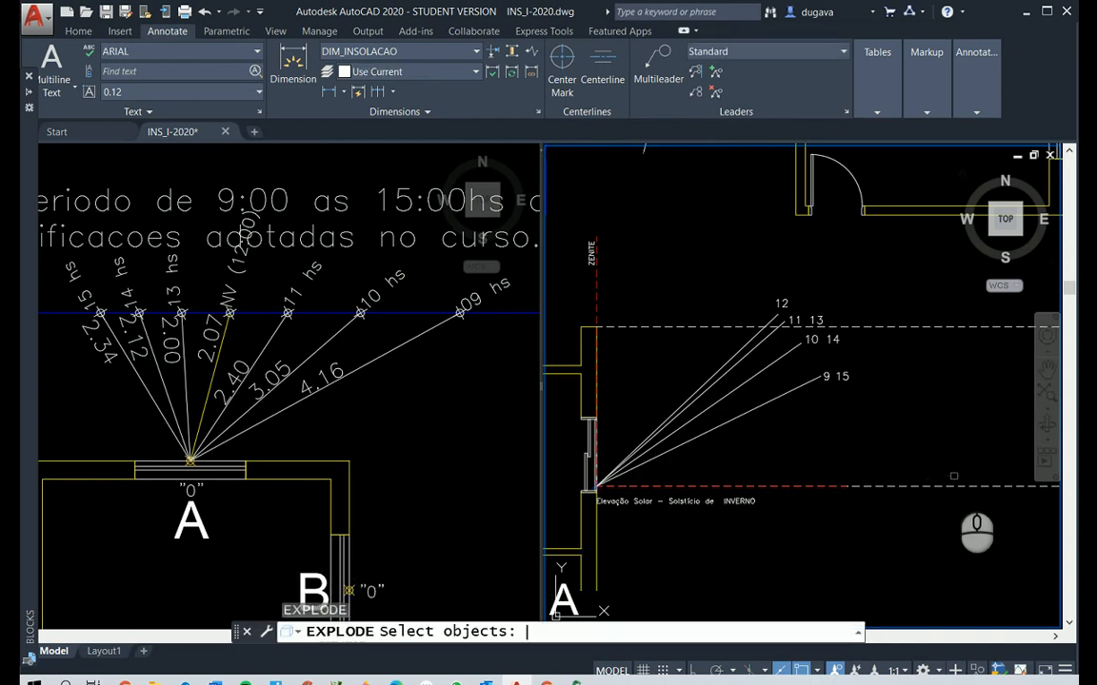
left_click(790, 388)
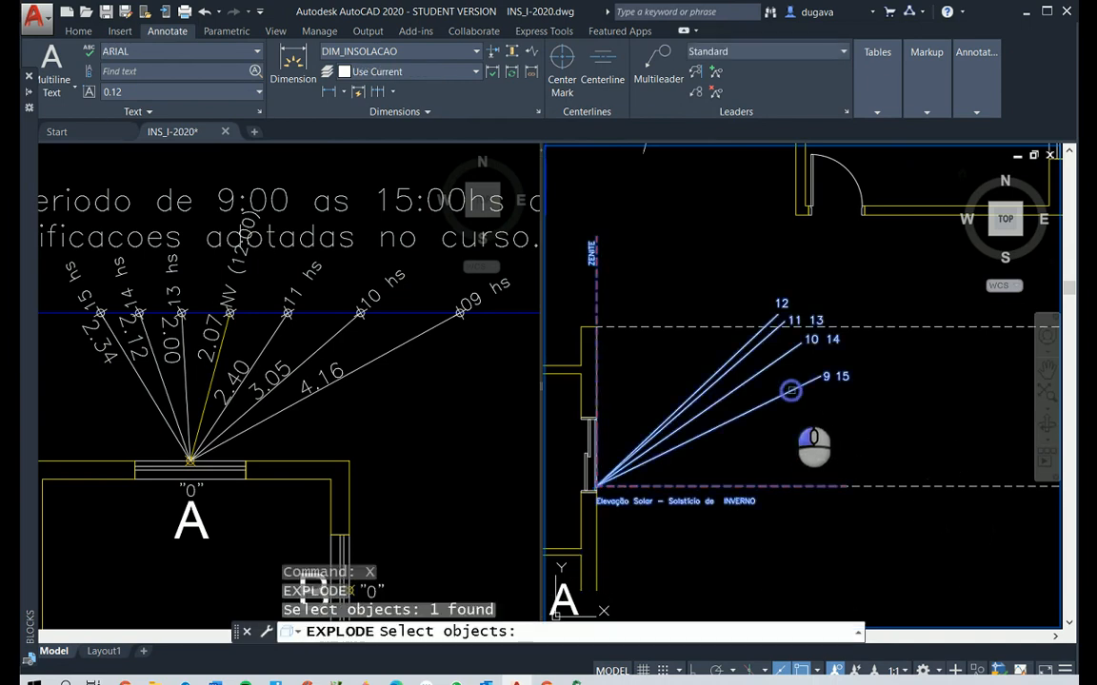
right_click(861, 410)
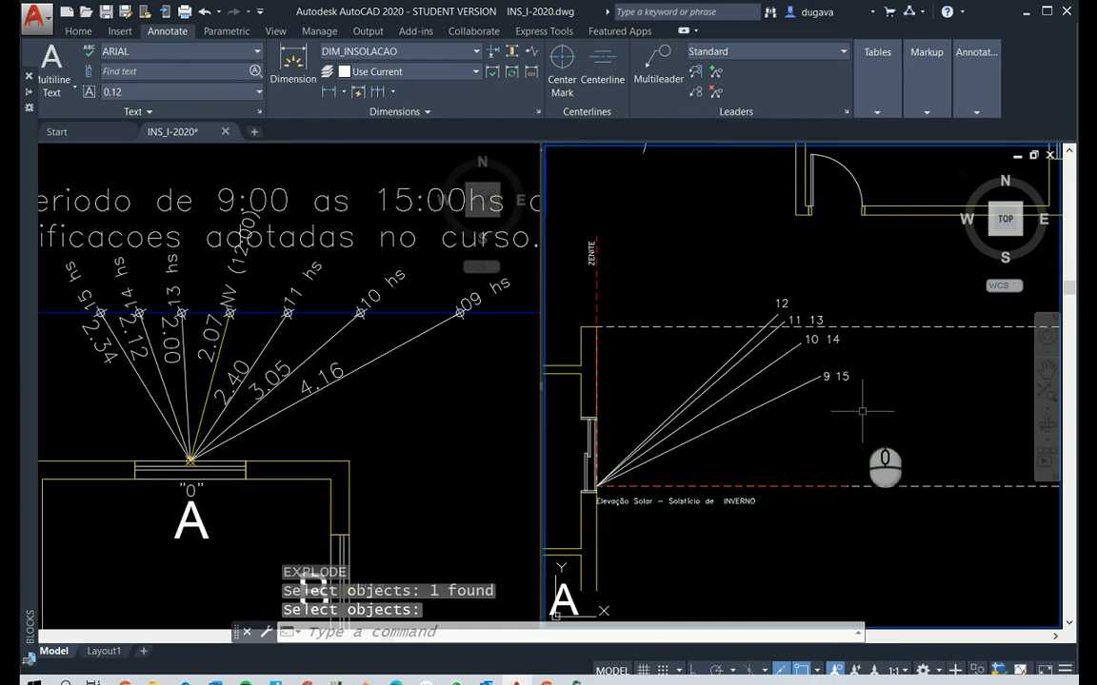
Delete the block's red dashed horizontal line and the "Elevação Solar - Solstício de INVERNO" caption in Elevação A
left_click(795, 483)
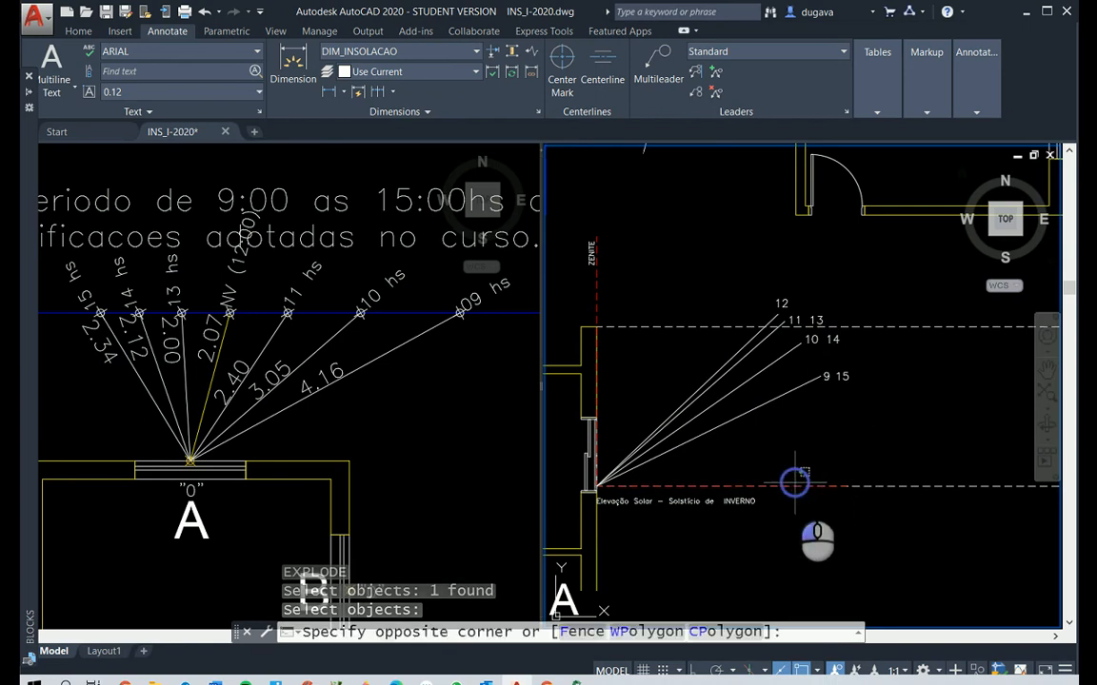
left_click(788, 469)
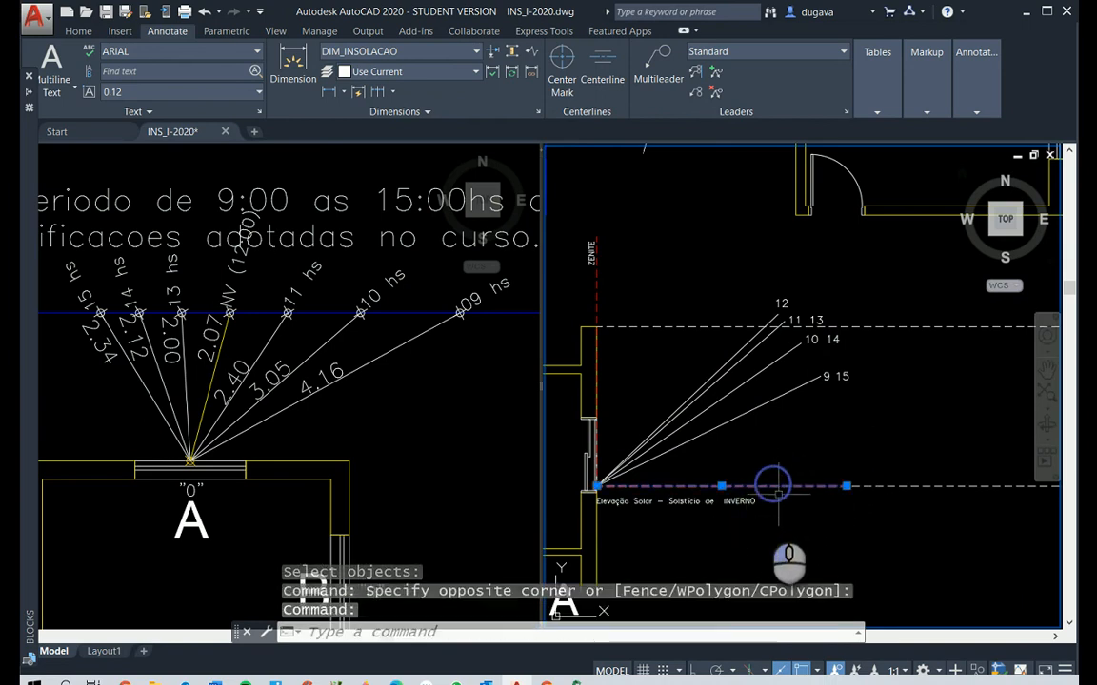
left_click(709, 500)
key("Delete")
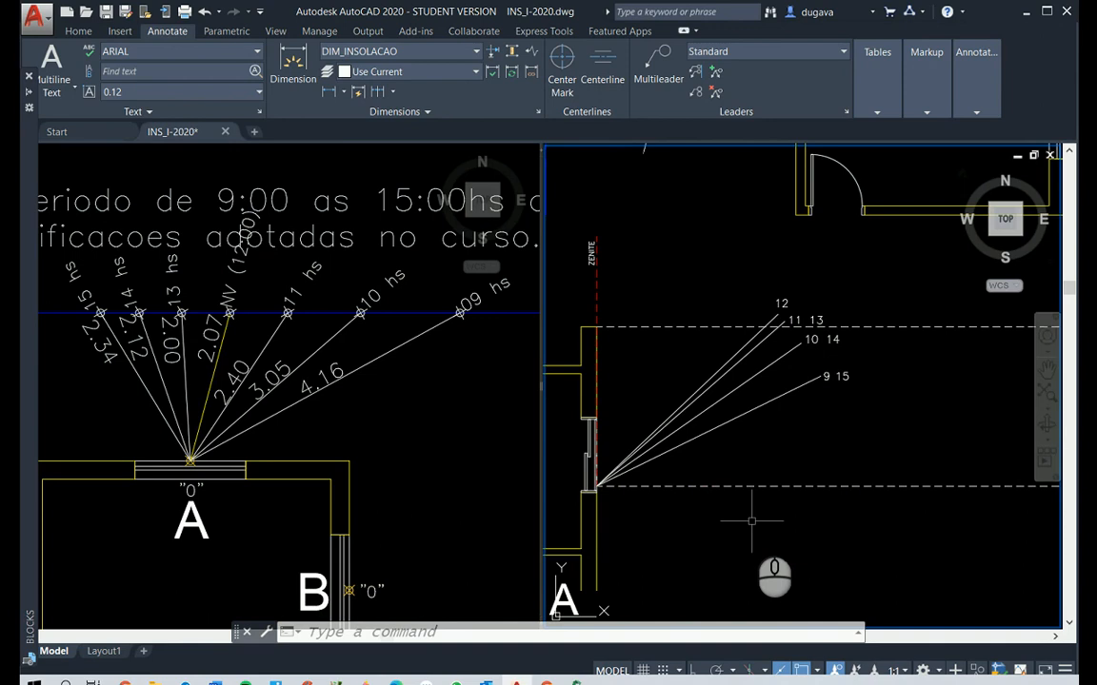
key("Escape")
key("Escape")
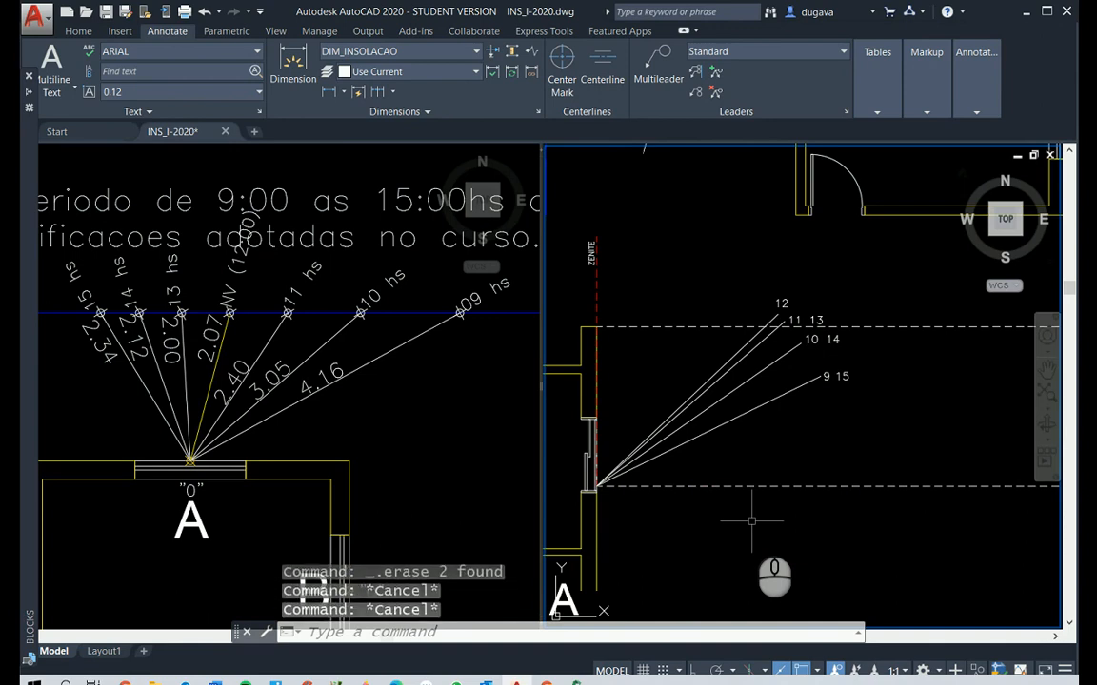
Offset the red dashed ZENITE line 4.16 outward from window A, matching the plan's 09 hs ray length
type("o")
key("Return")
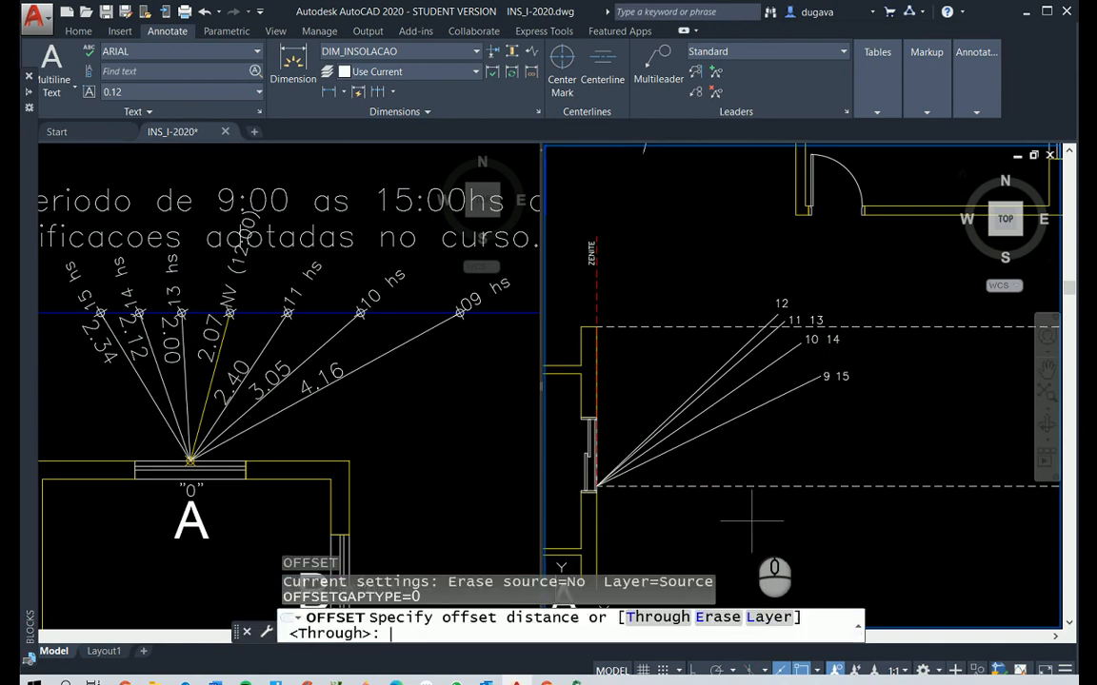
type("4.16")
key("Return")
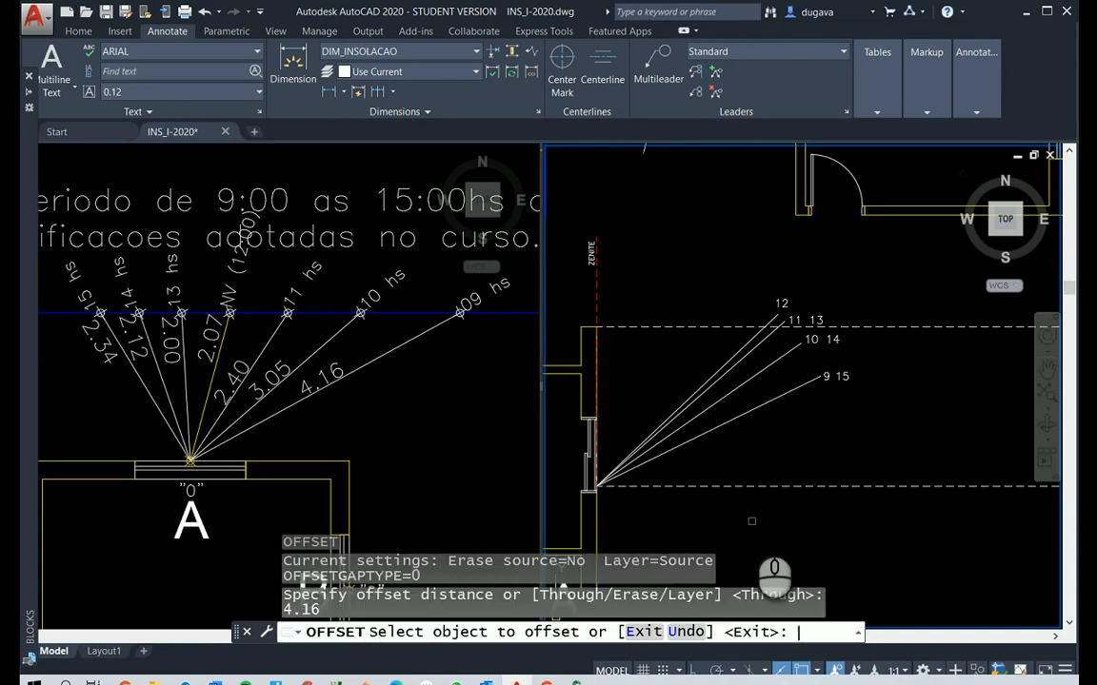
left_click(595, 281)
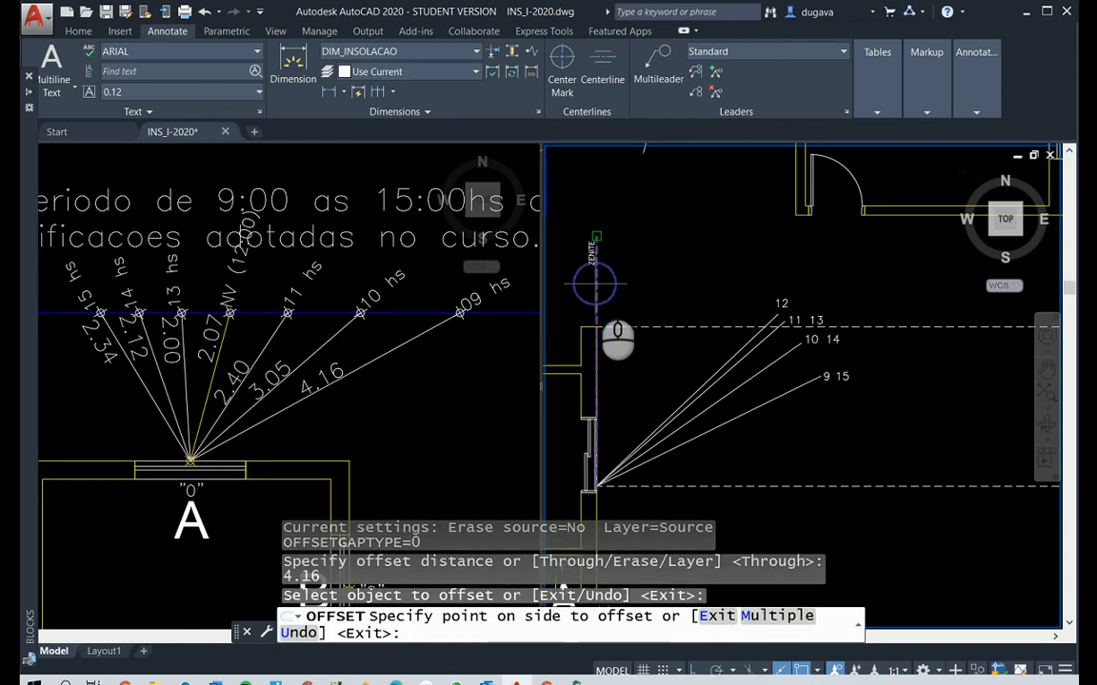
left_click(664, 281)
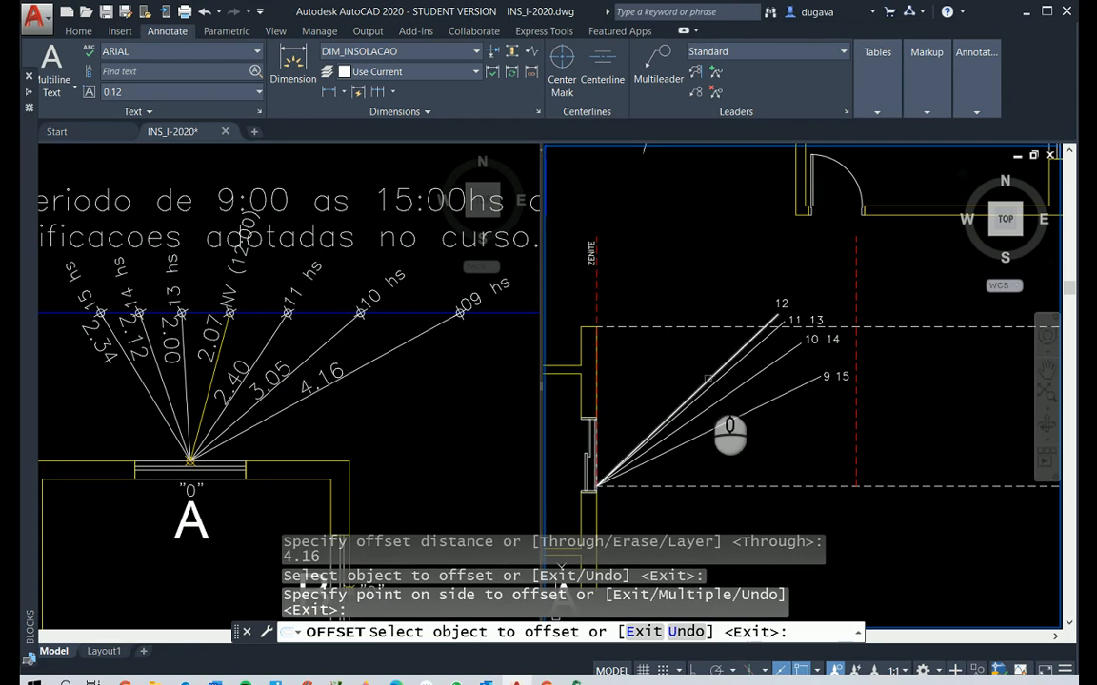
key("Escape")
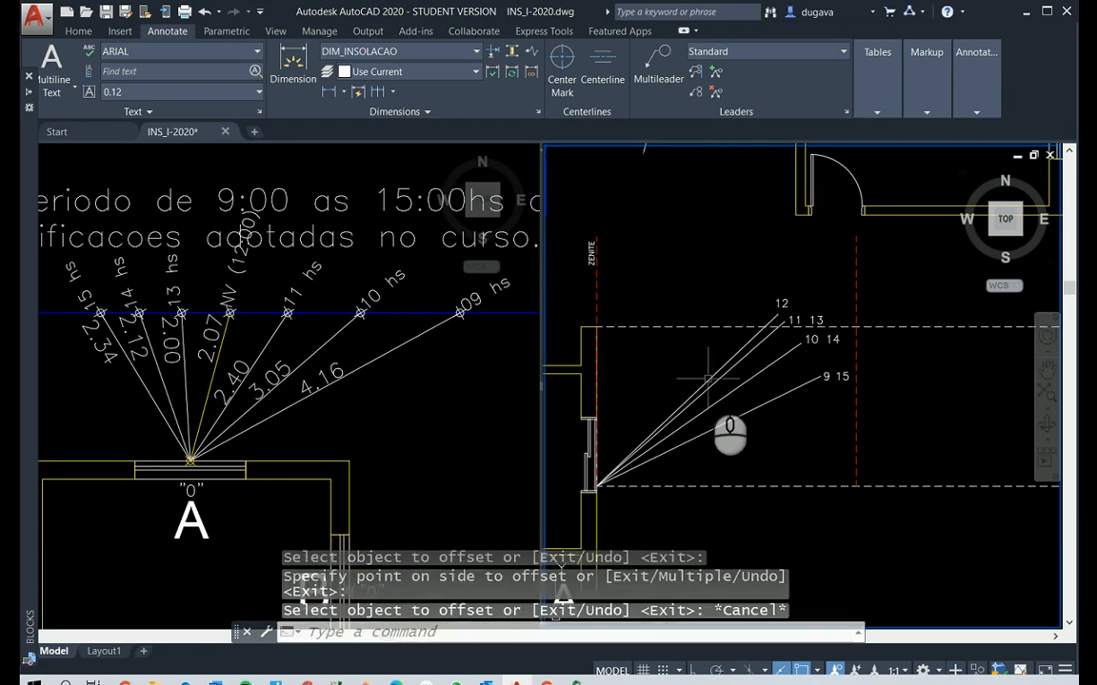
Fillet the 9/15 solar ray with the offset vertical line at radius 0 so they meet at a corner
type("f")
key("Return")
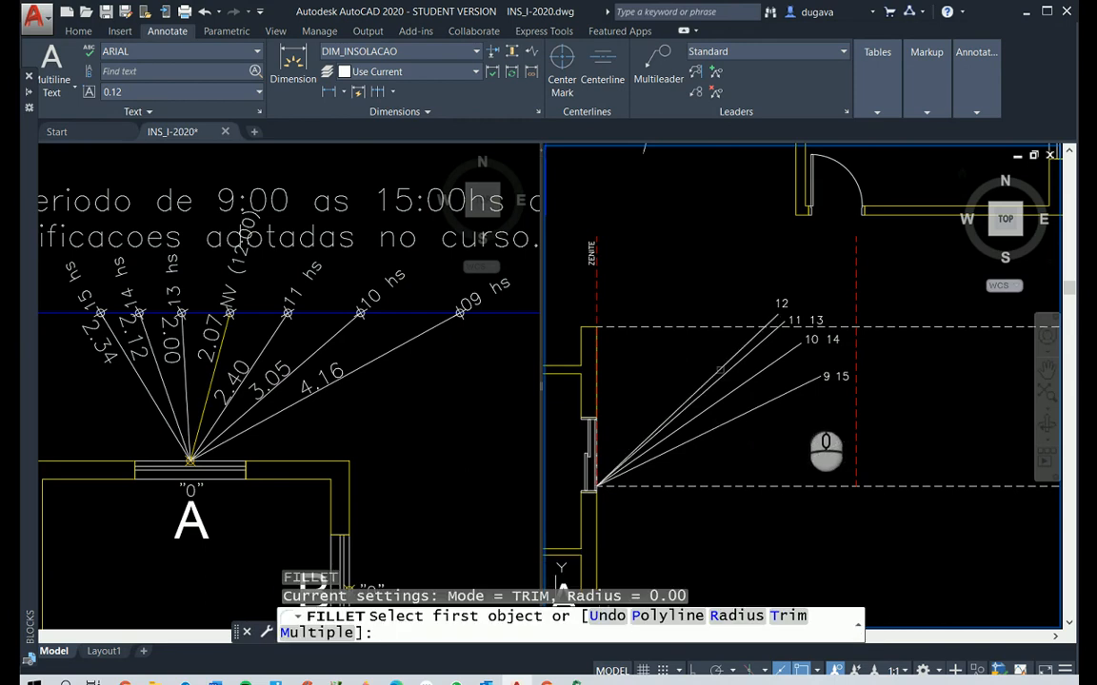
left_click(805, 386)
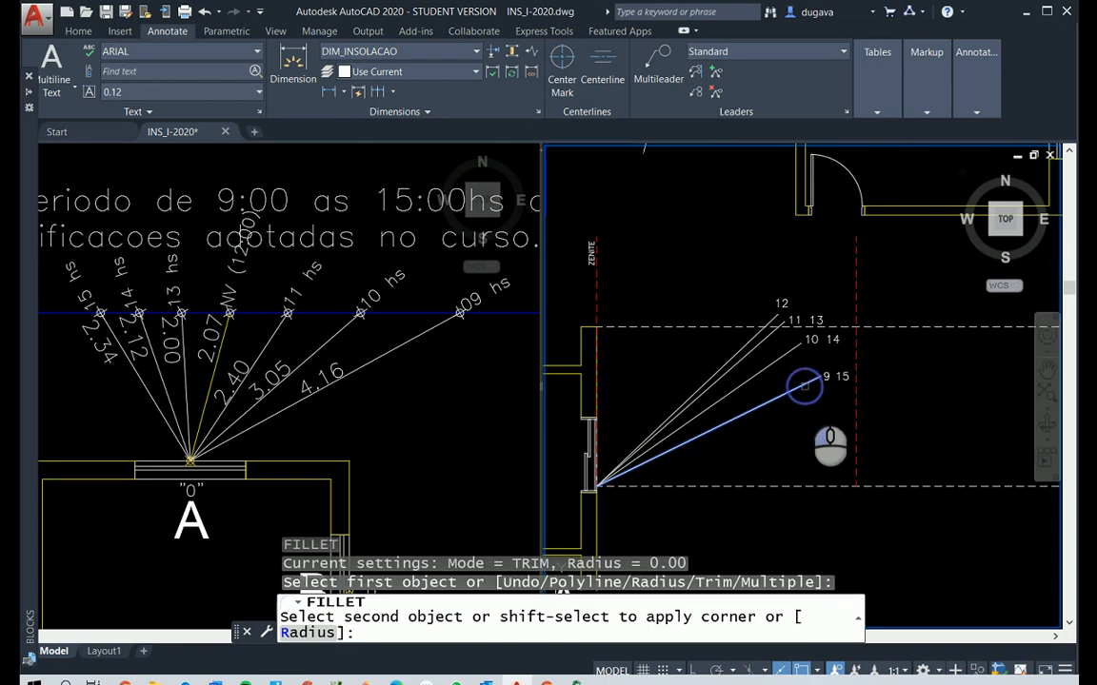
left_click(856, 437)
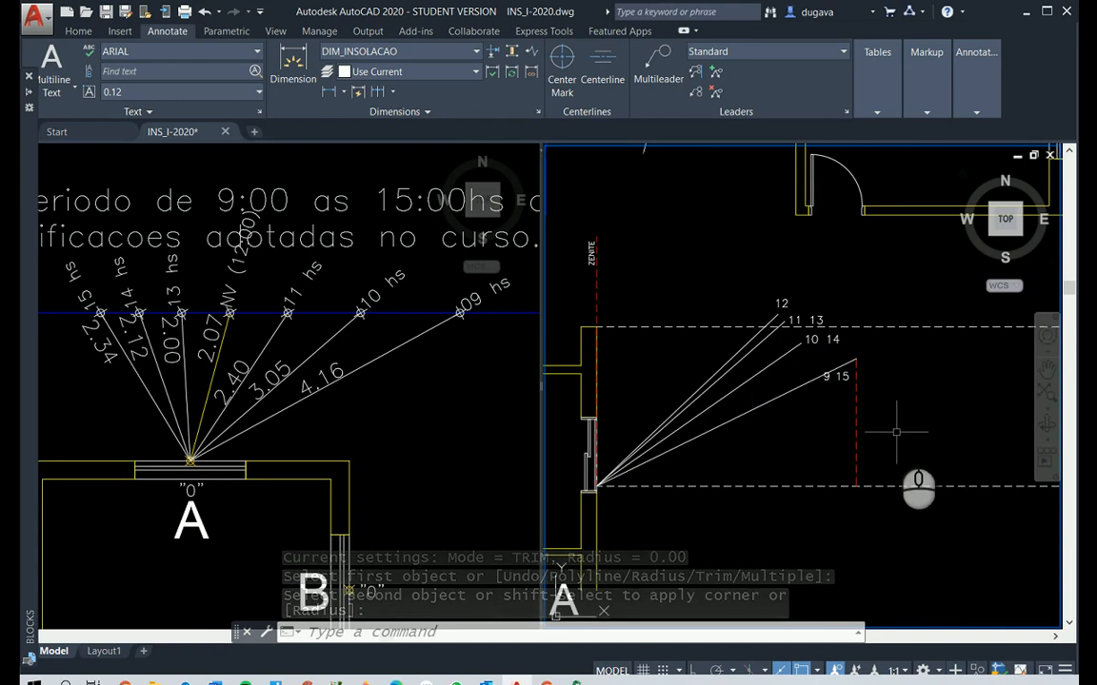
Place a point at the corner where the 9/15 ray meets the offset vertical line
type("po")
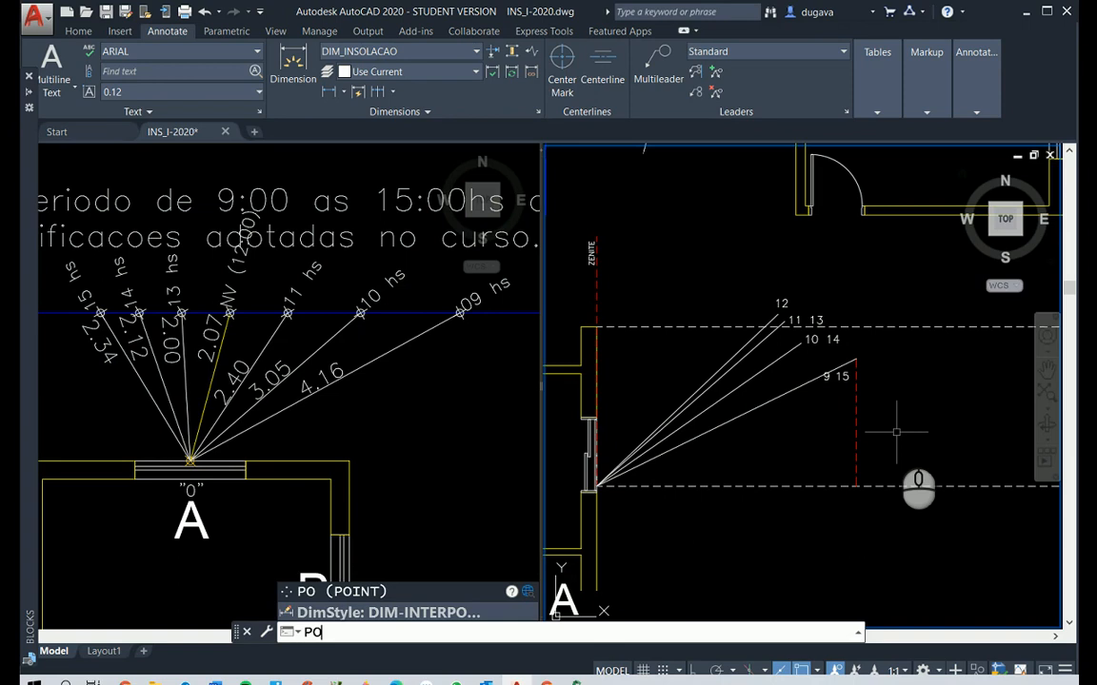
key("Return")
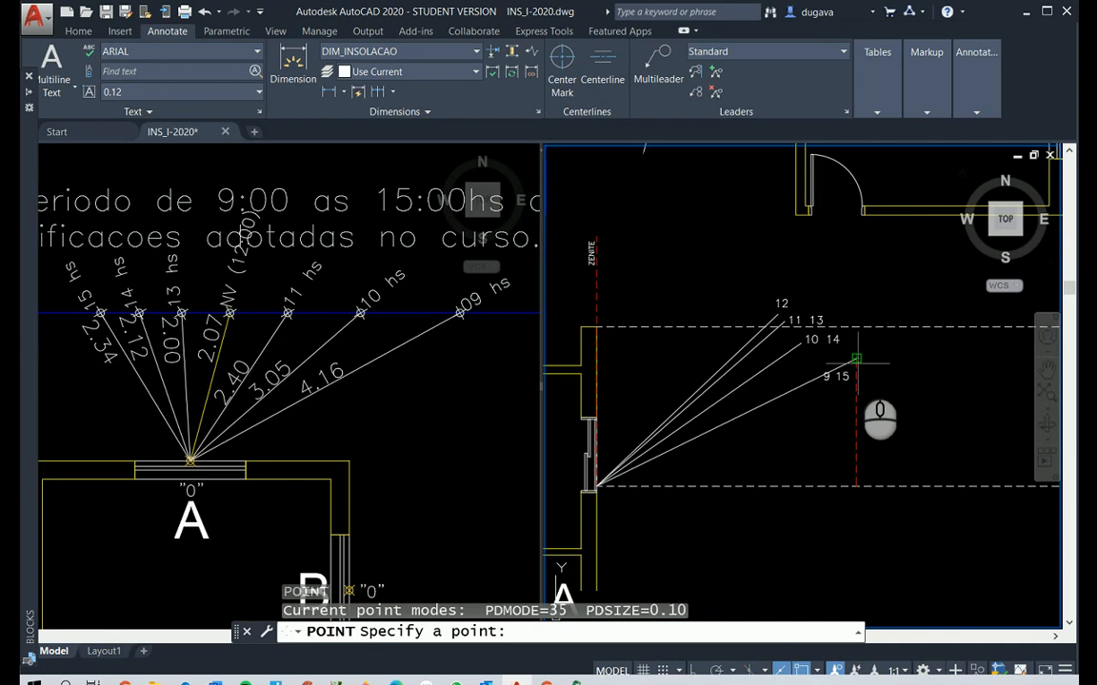
left_click(856, 359)
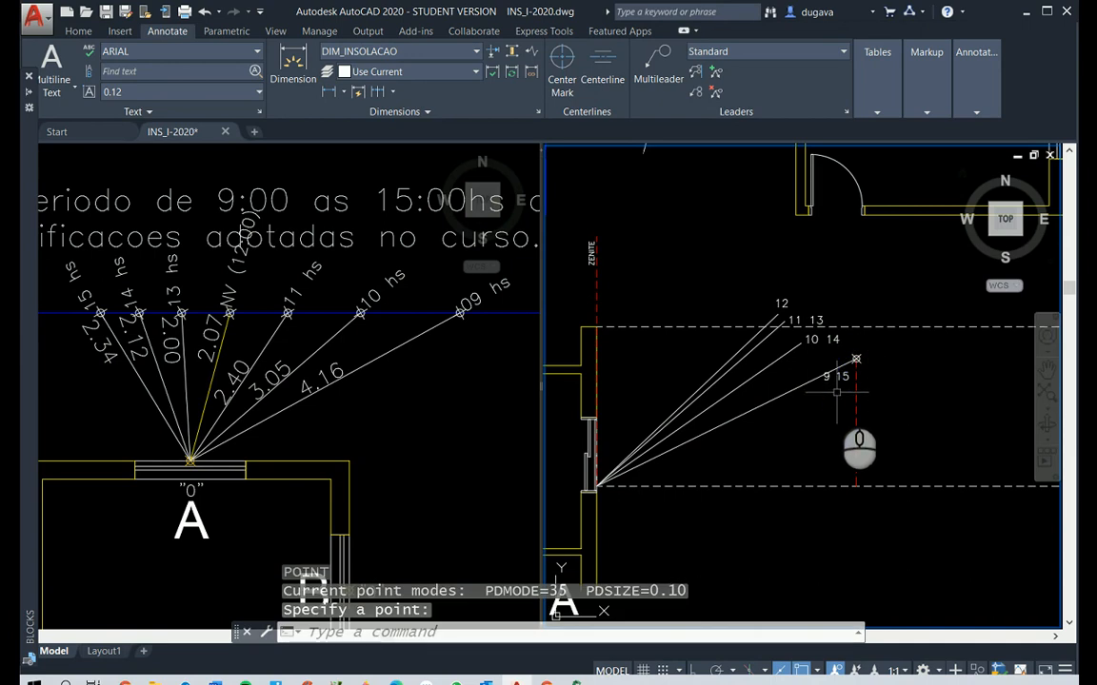
Move the hour label 9 beside the point at the outer end of the extended ray
type("m")
key("Return")
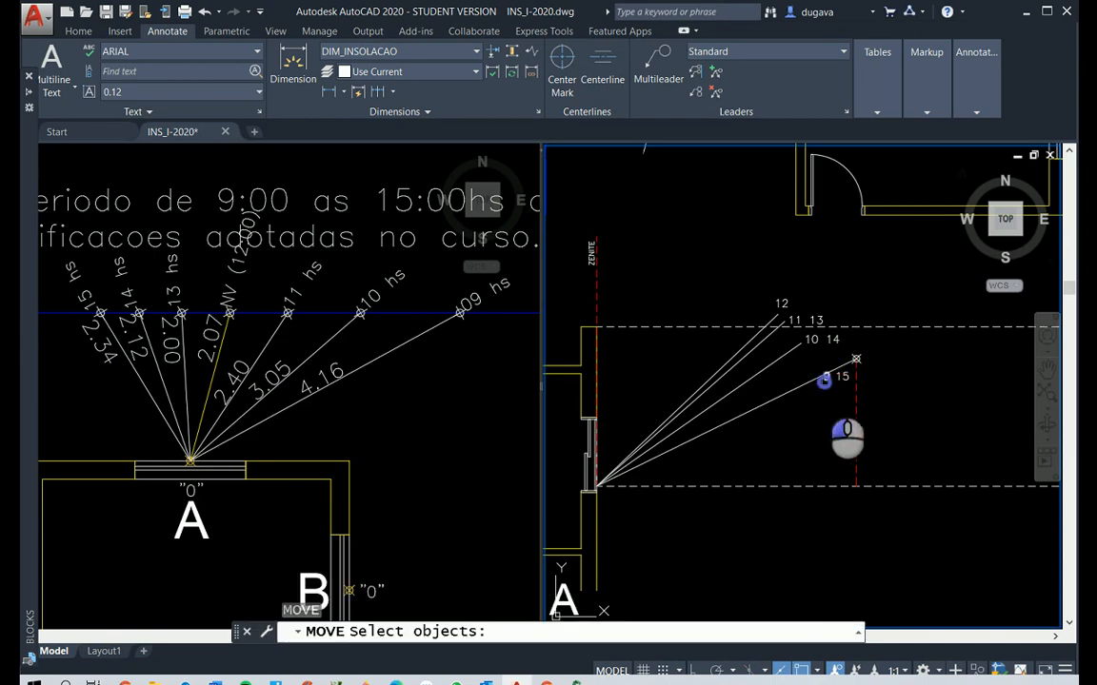
left_click(824, 379)
right_click(808, 431)
left_click(948, 439)
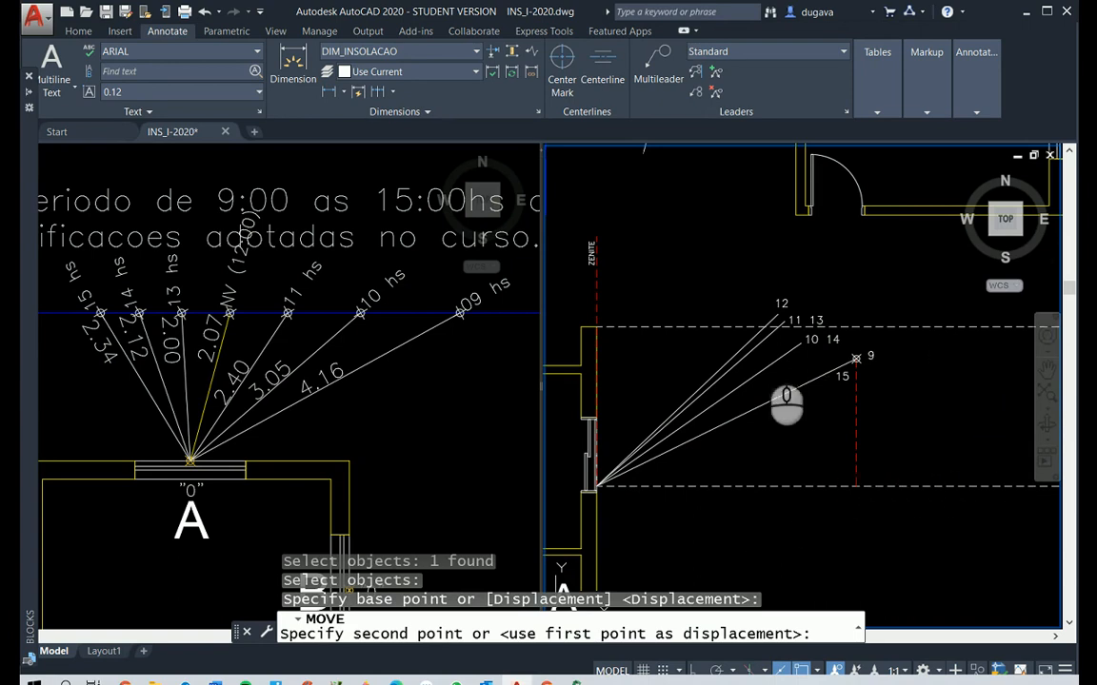
left_click(764, 349)
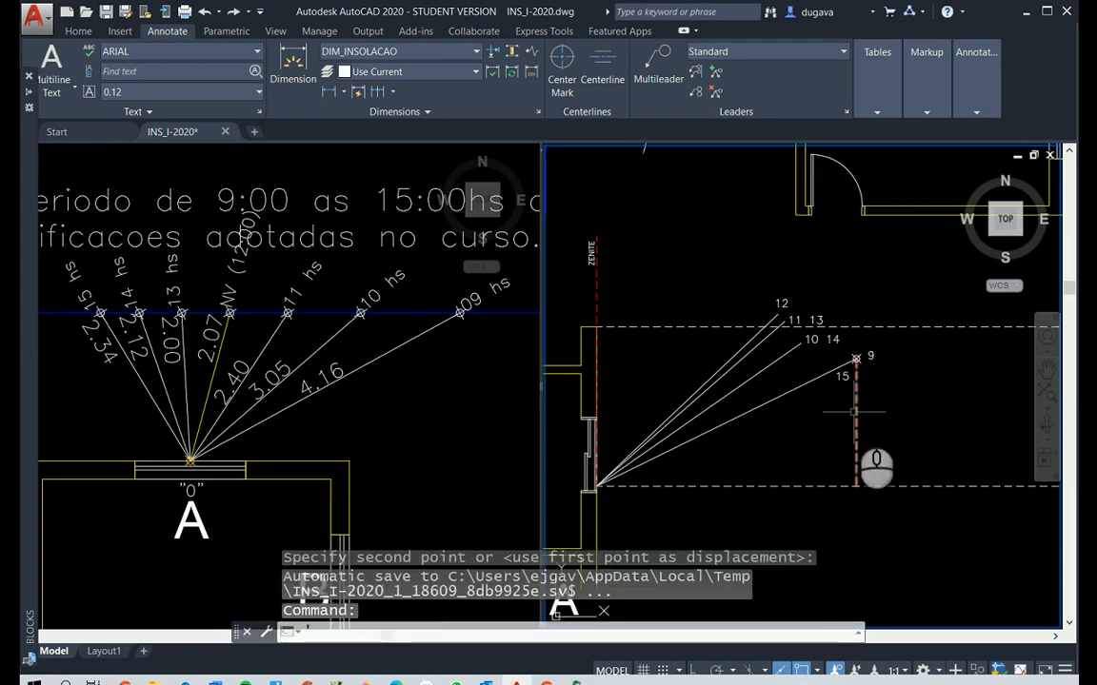
Erase the red dashed auxiliary line below the 9 o'clock point in Elevação A
key("Escape")
key("Escape")
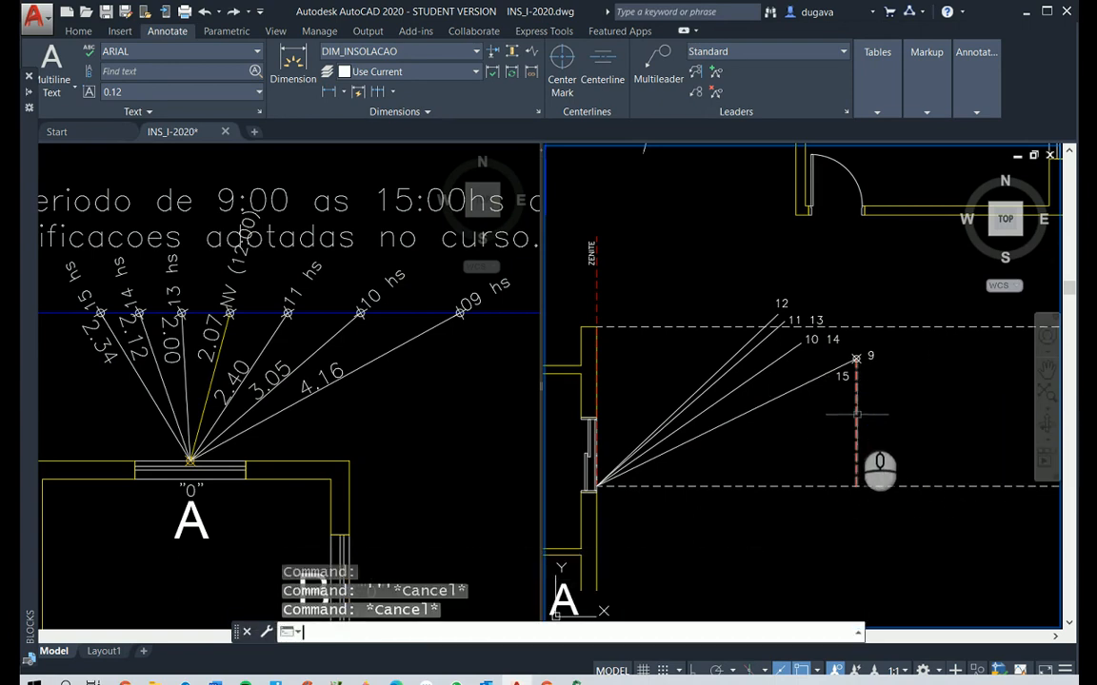
type("e")
key("Return")
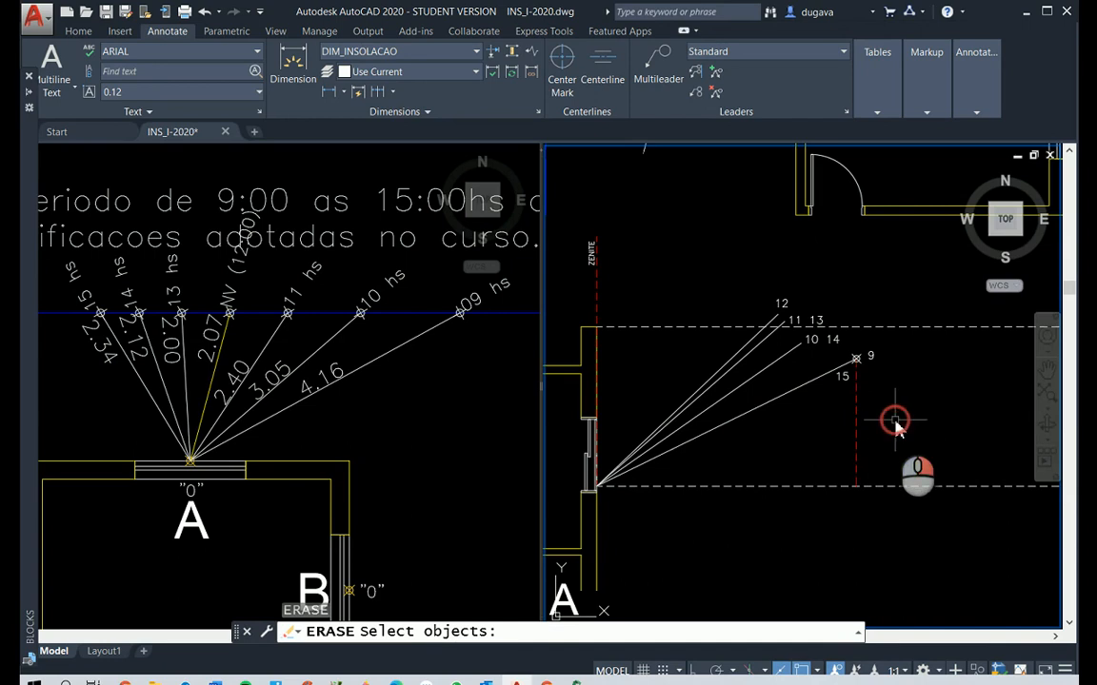
left_click(894, 420)
left_click(809, 426)
key("Return")
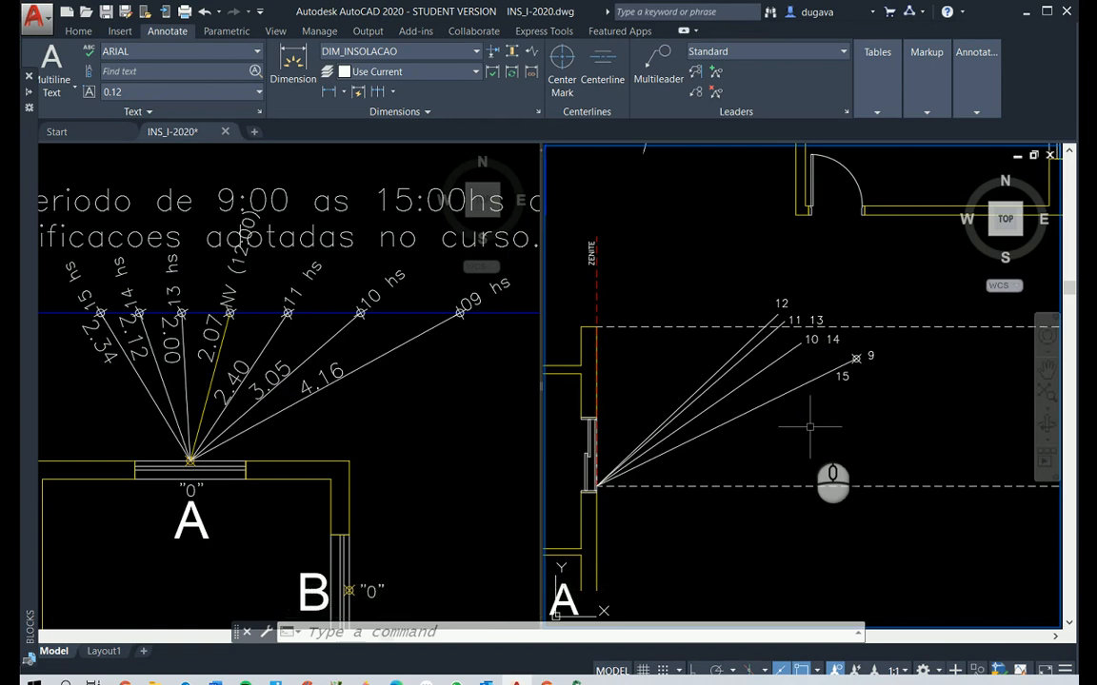
Offset the red dashed ZENITE line 3.05 outward from window A, matching the plan's 10 hs ray length
key("Escape")
key("Escape")
type("o")
key("Return")
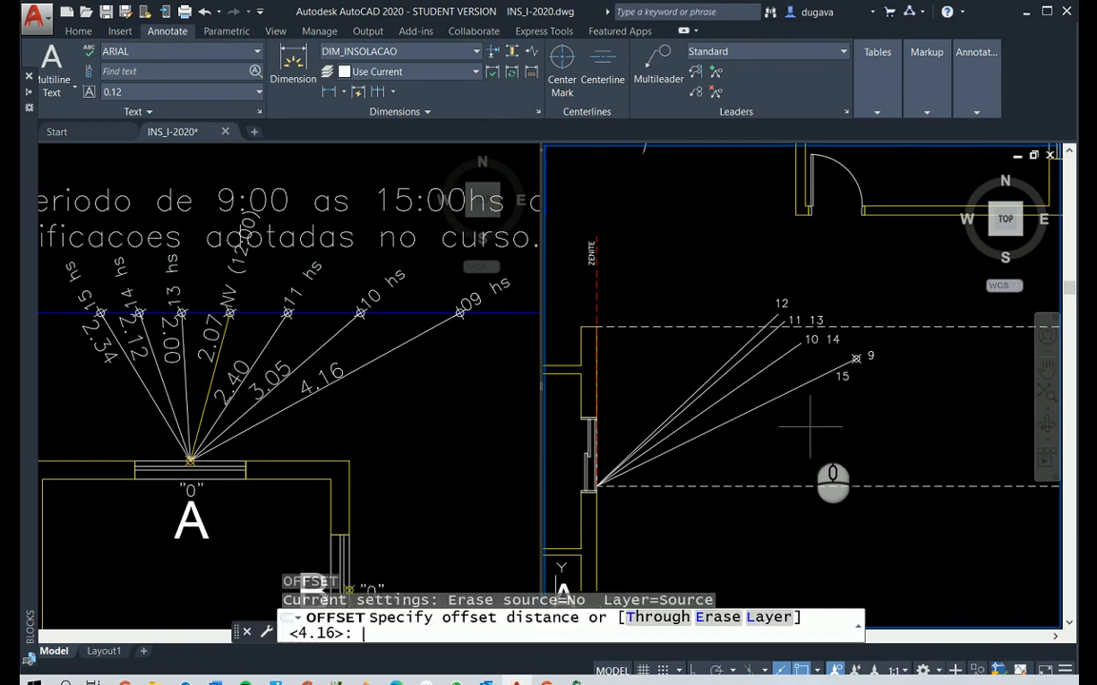
type("3.05")
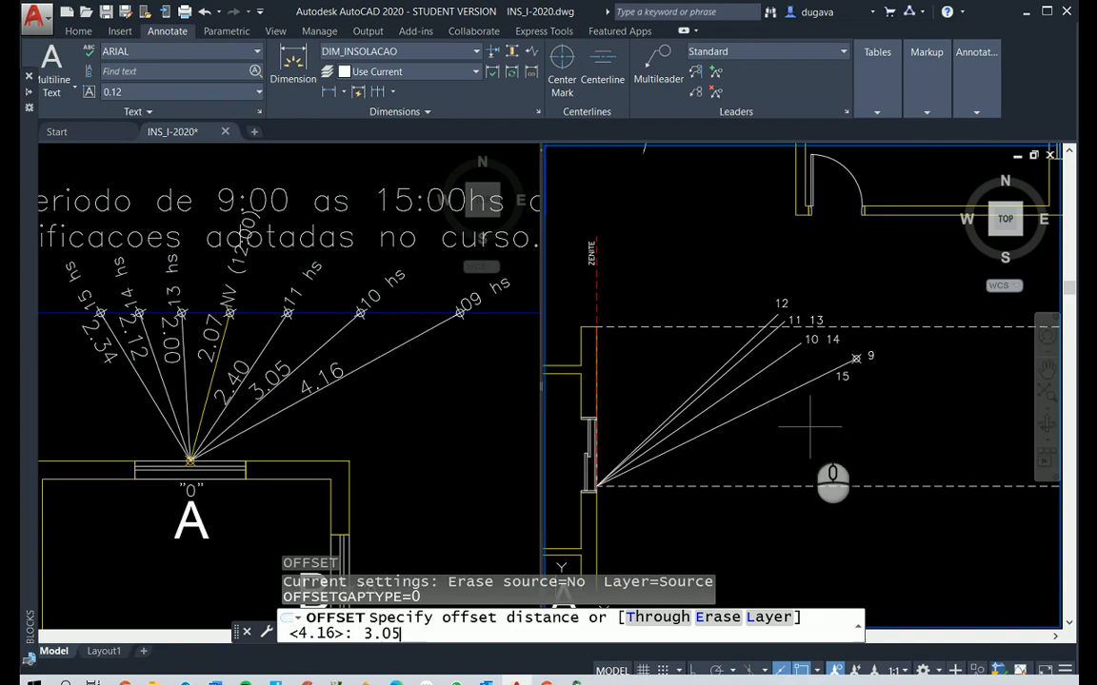
key("Return")
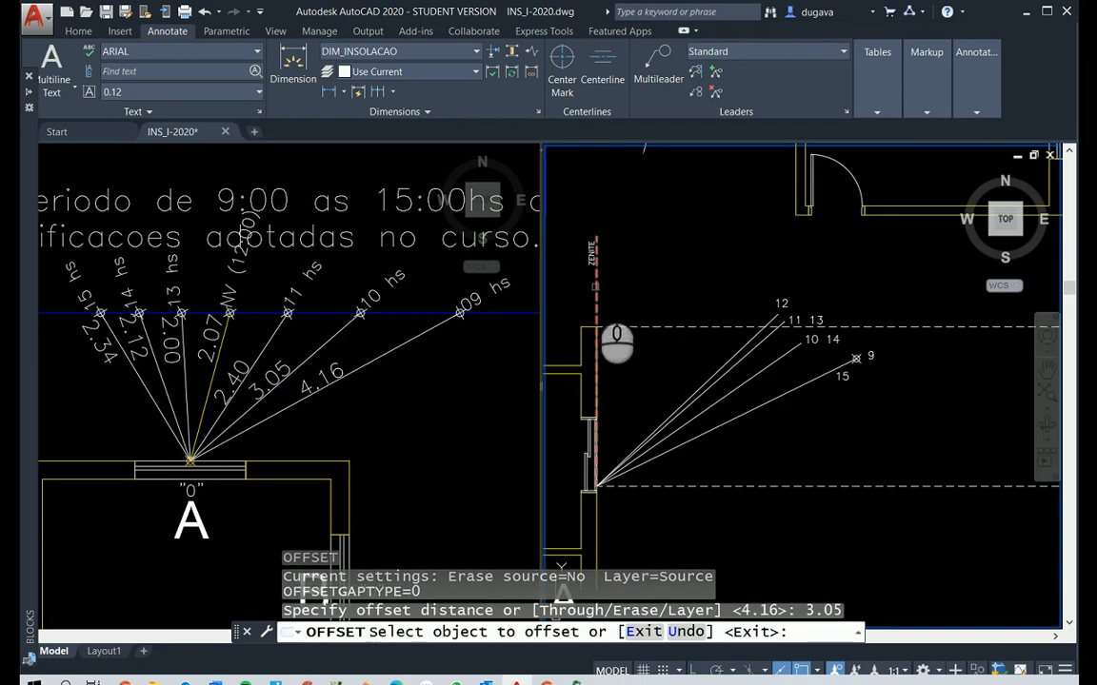
left_click(596, 285)
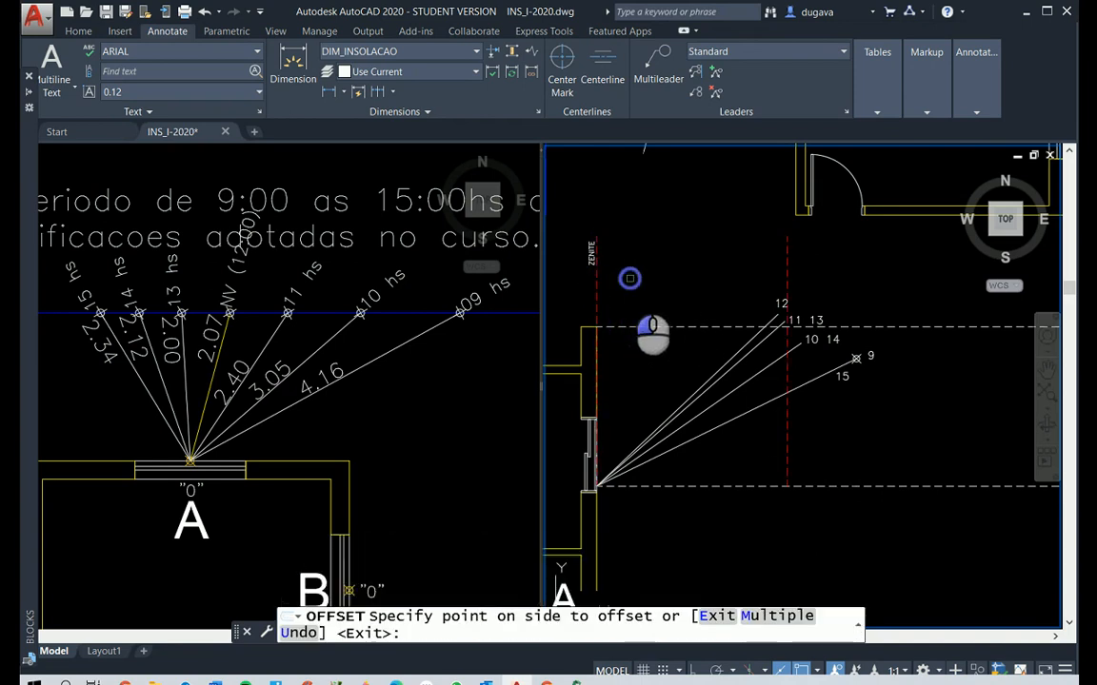
left_click(903, 443)
right_click(801, 357)
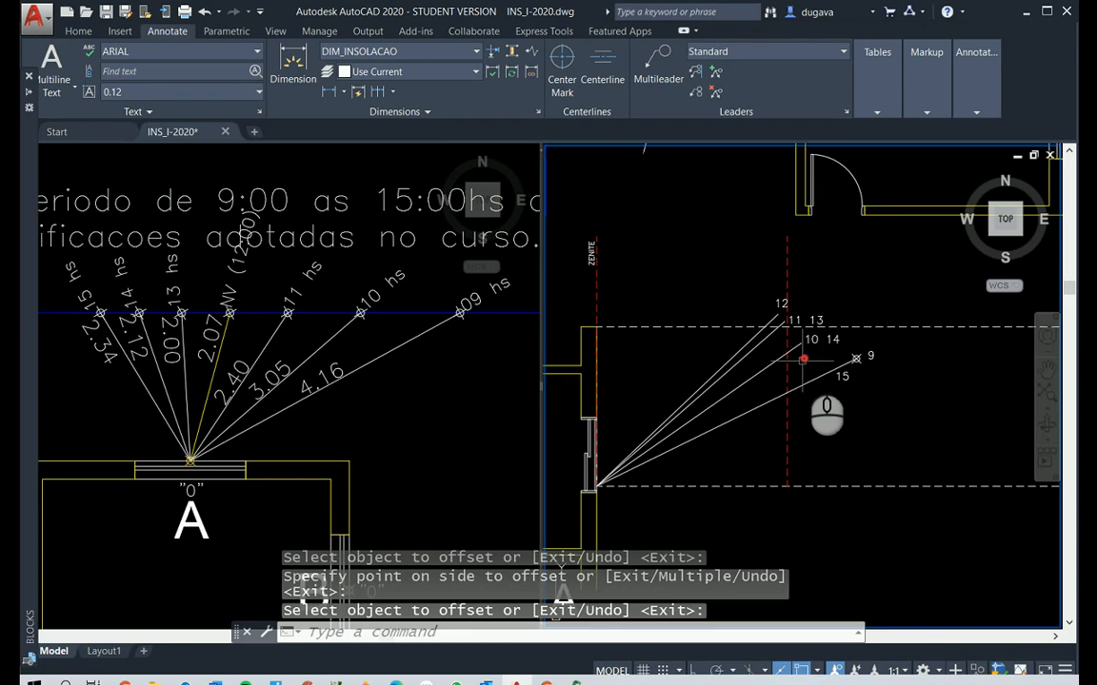
Trim the end of the 10/14 solar ray that extends beyond the new offset vertical line
scroll(804, 359, "up", 4)
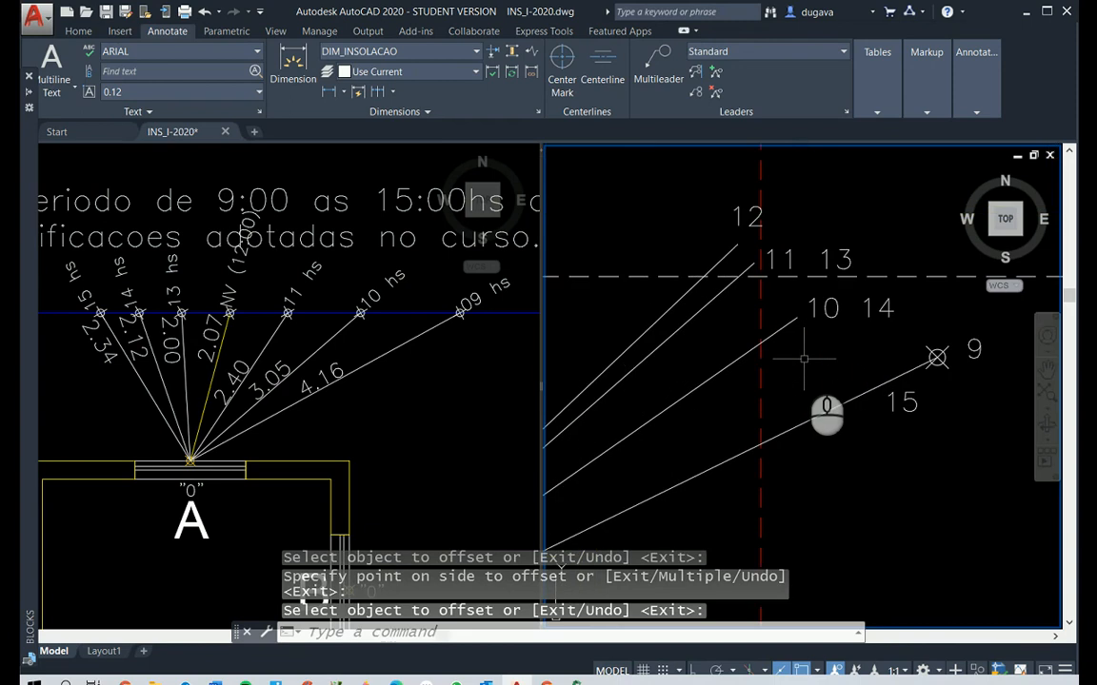
type("tr")
key("Return")
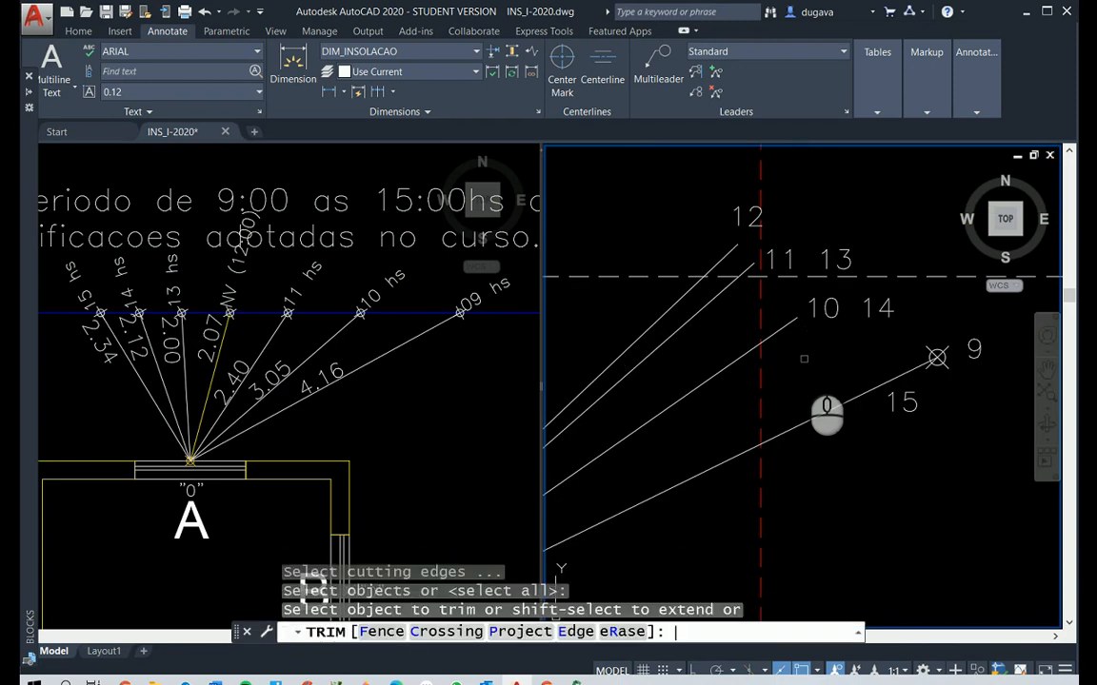
left_click(784, 329)
right_click(779, 330)
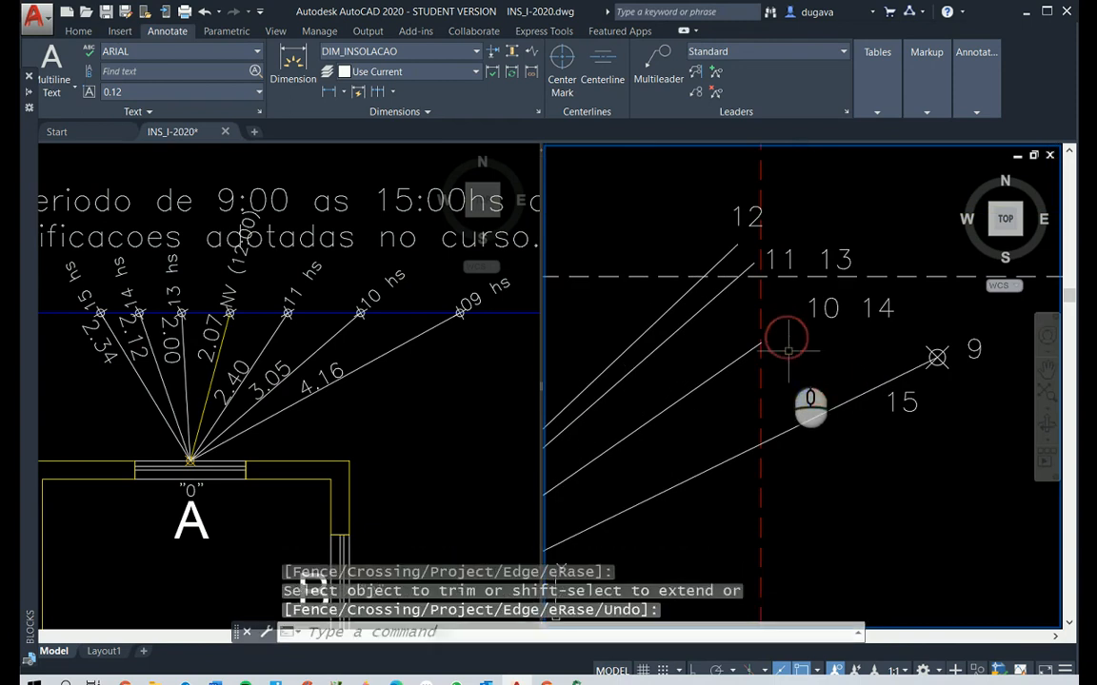
Place a point at the outer end of the trimmed 10/14 solar ray in Elevação A
type("po")
key("Return")
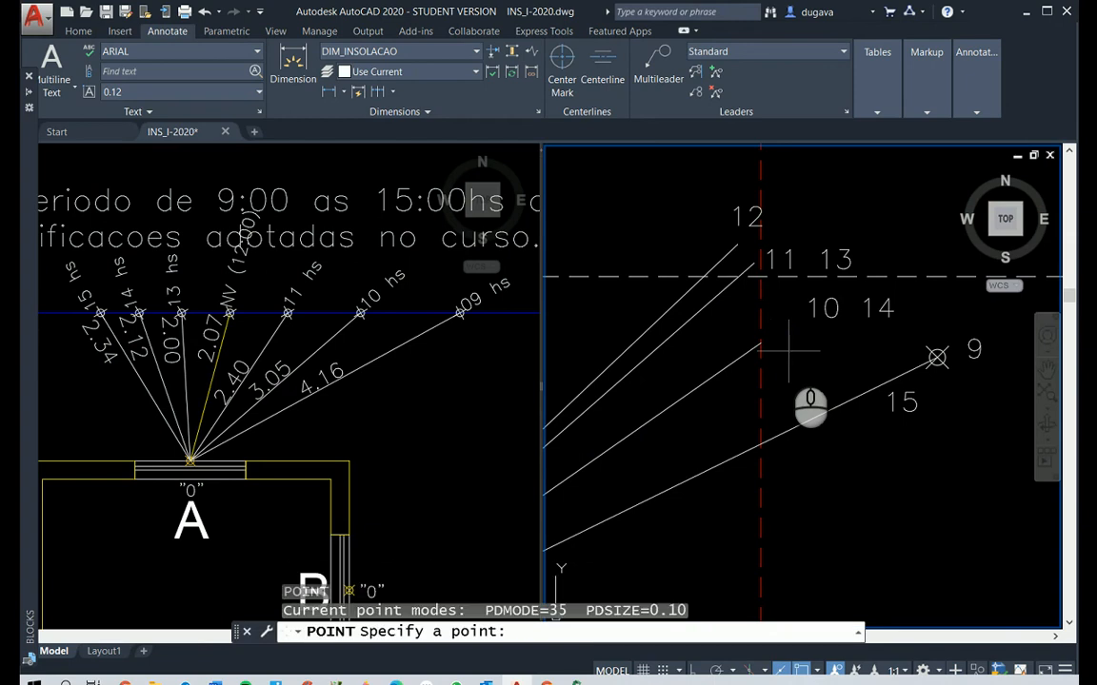
left_click(760, 344)
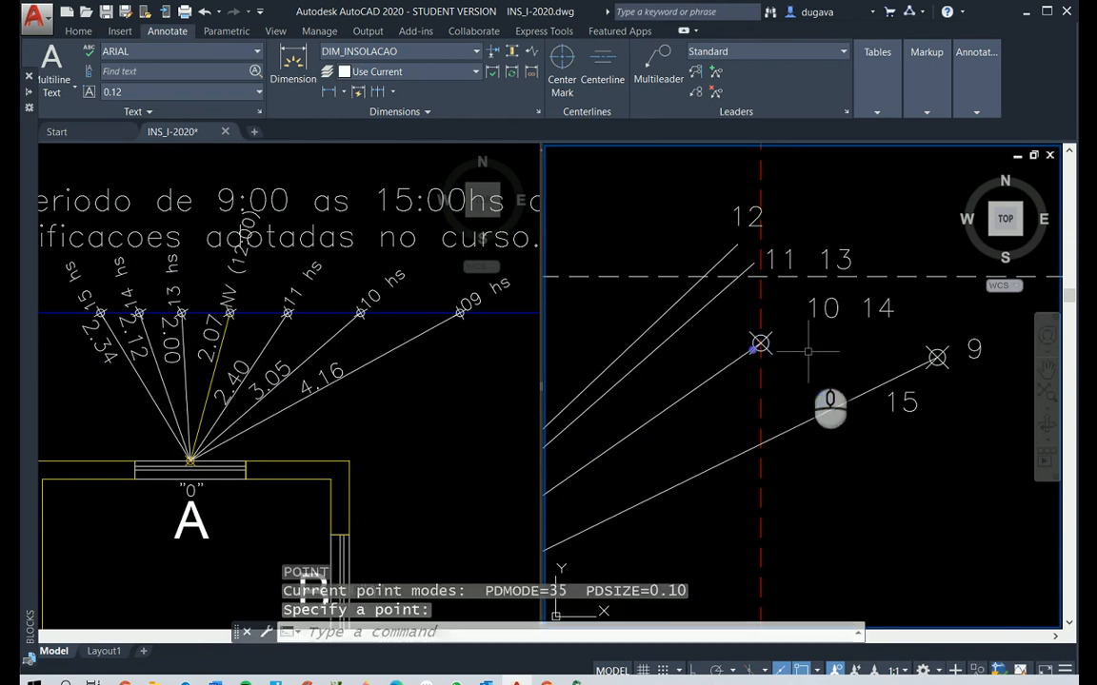
Move the hour label 10 right beside the new point at the end of its ray
type("m")
key("Return")
left_click(821, 310)
right_click(825, 311)
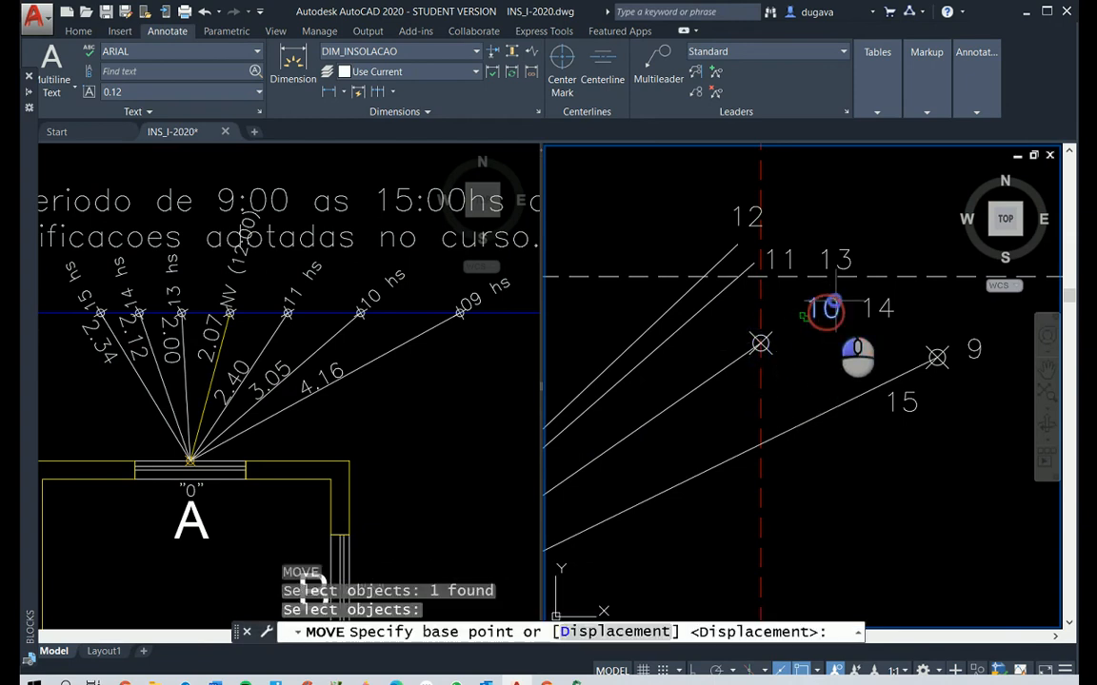
left_click(821, 308)
left_click(779, 329)
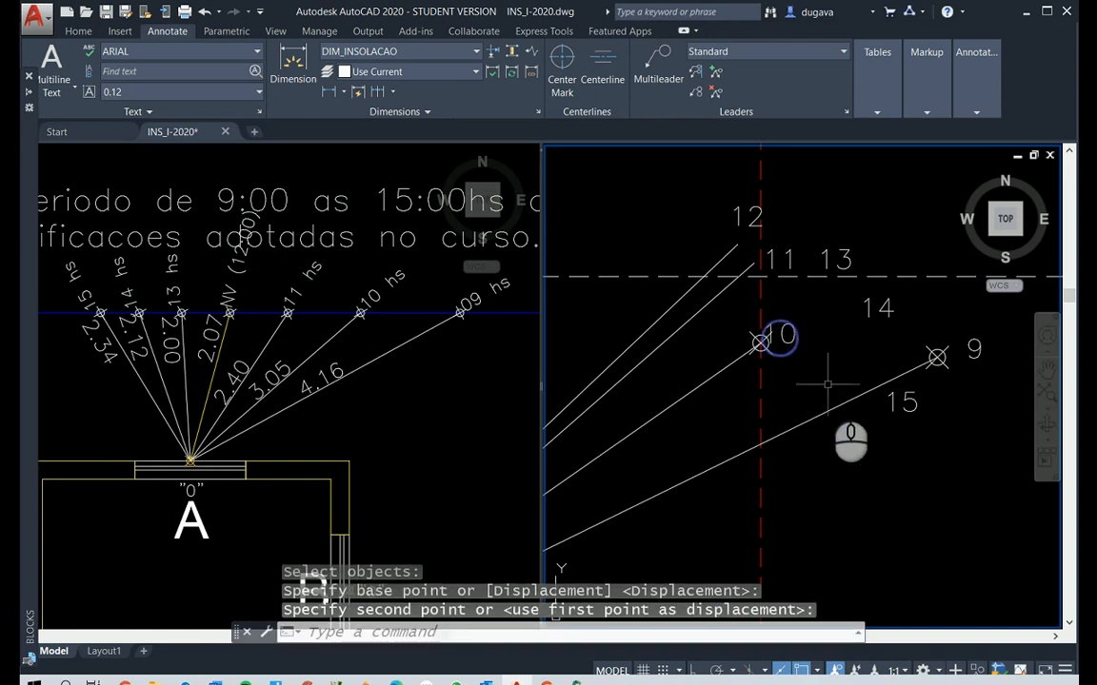
right_click(795, 369)
left_click(779, 333)
right_click(791, 335)
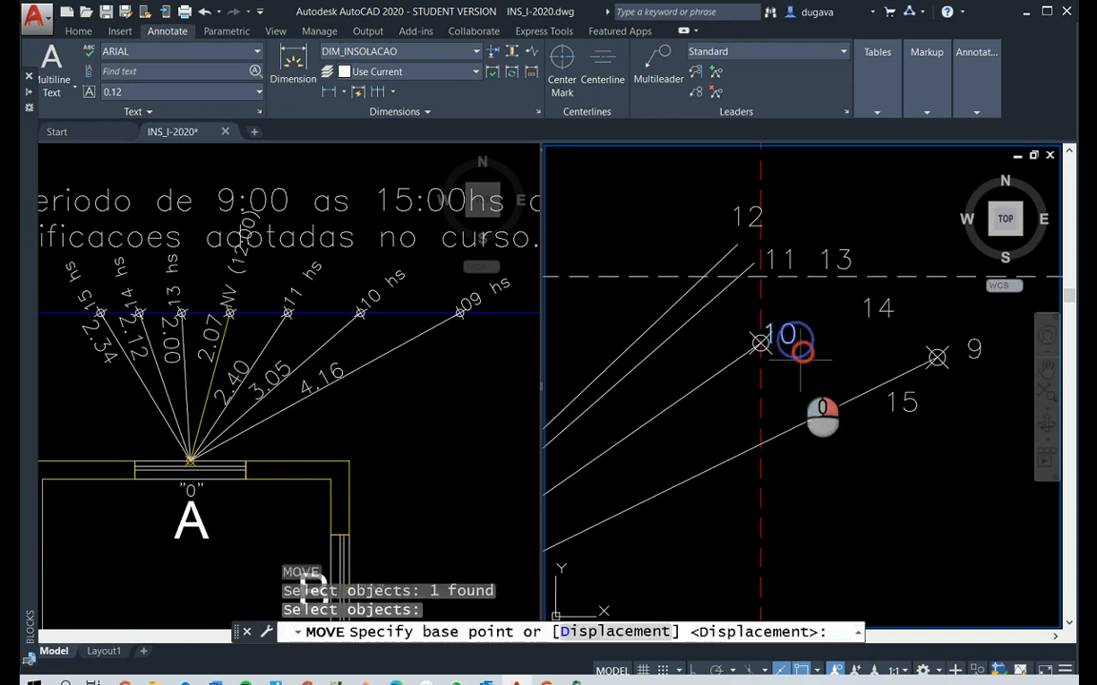
left_click(801, 356)
left_click(802, 361)
Erase the red dashed auxiliary line running through the 10 o'clock point
left_click(759, 402)
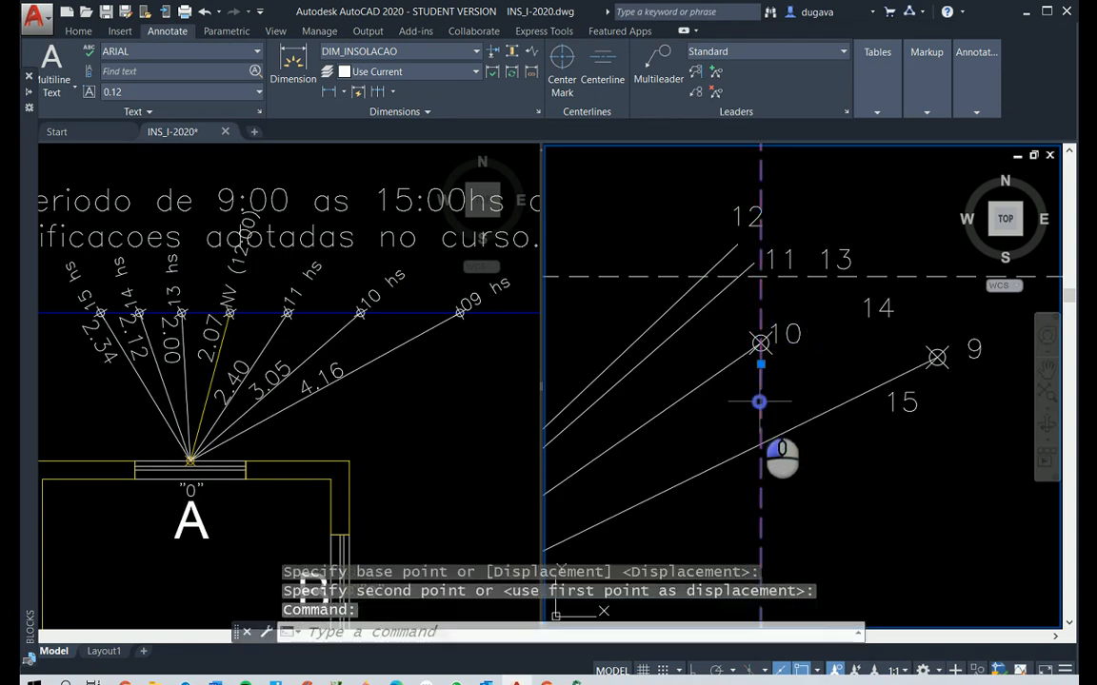
key("Delete")
scroll(739, 409, "down", 4)
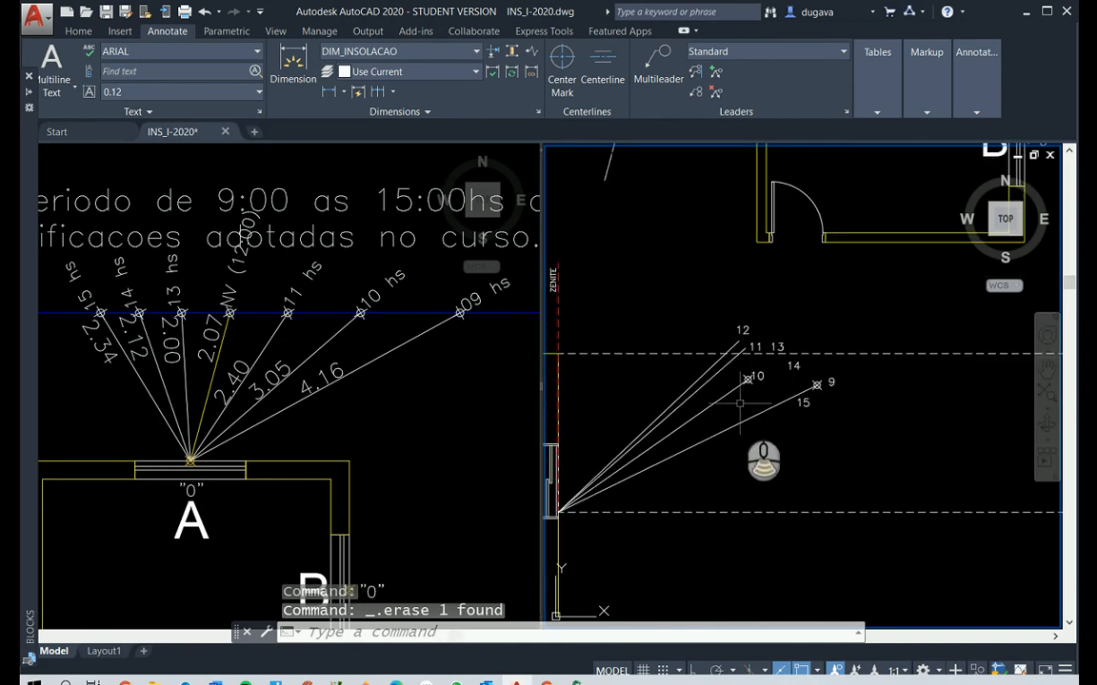
type("p")
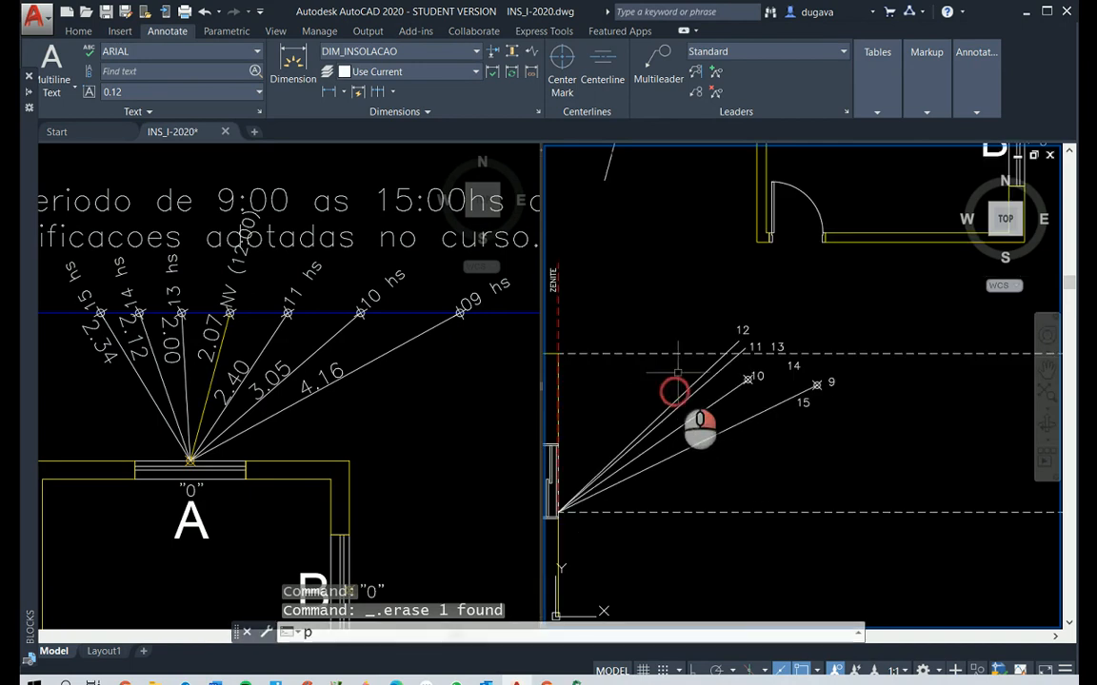
key("Escape")
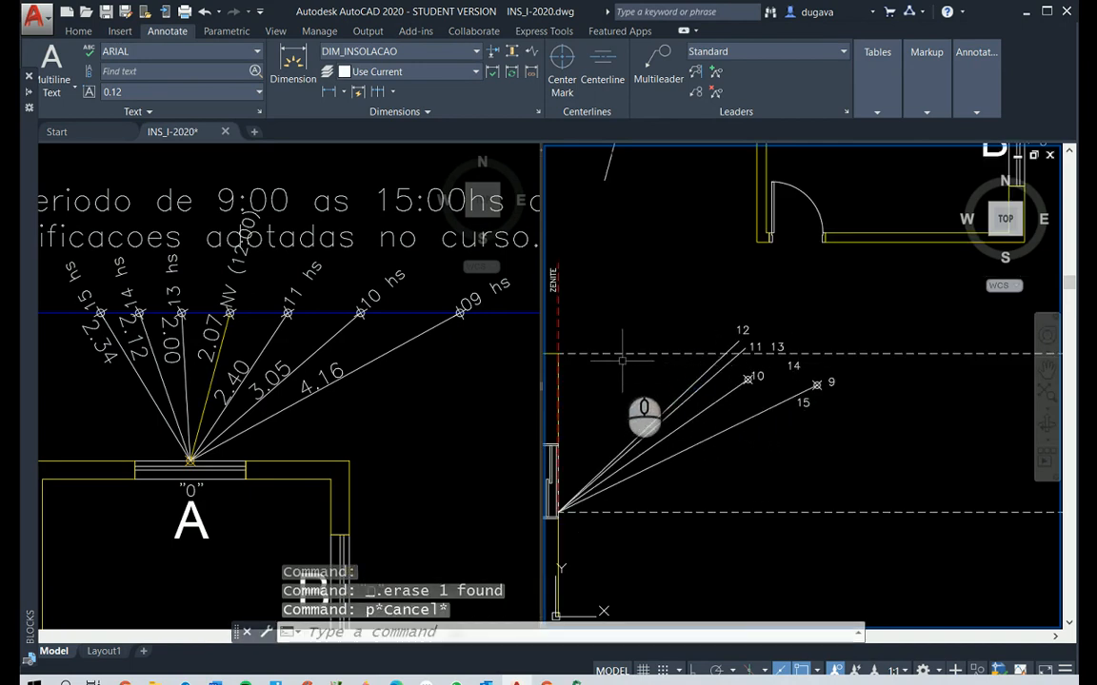
key("Escape")
key("Escape")
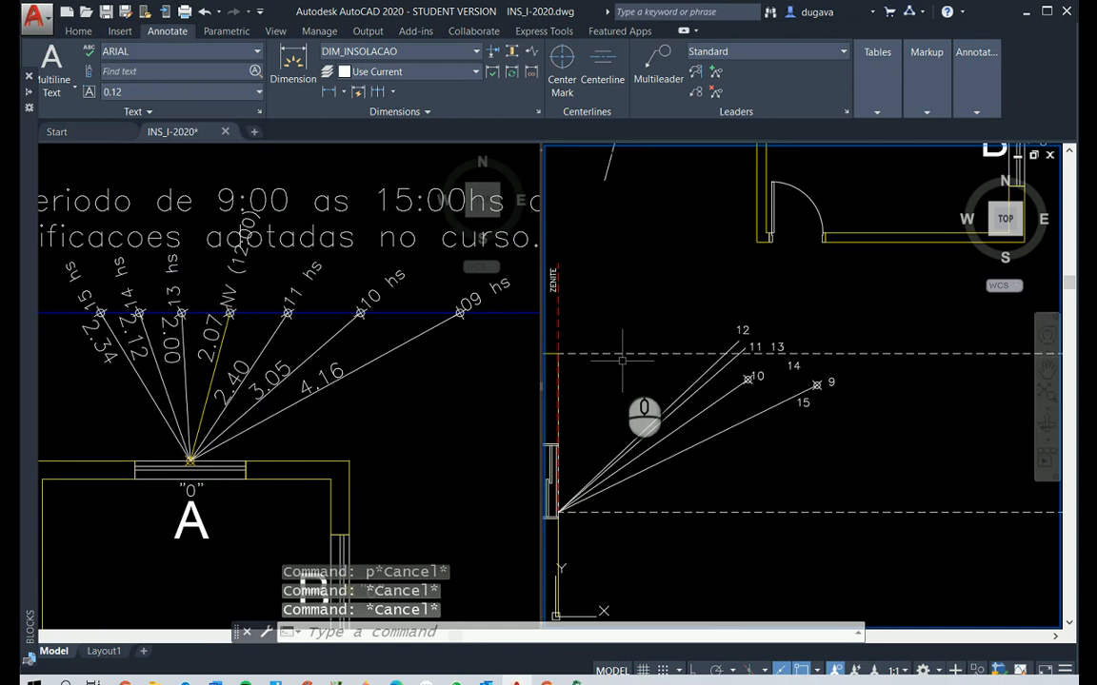
Offset the red dashed ZENITE line 2.4 outward from window A, matching the plan's 11 hs ray length
type("o")
key("Return")
type("2.4")
key("Return")
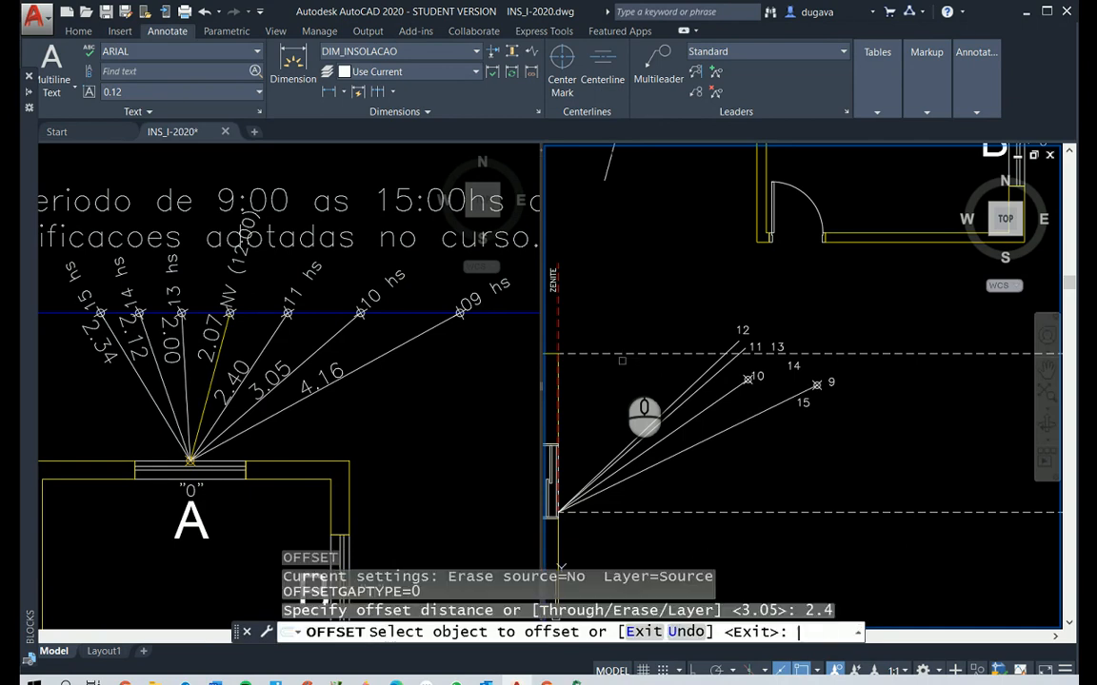
left_click(559, 322)
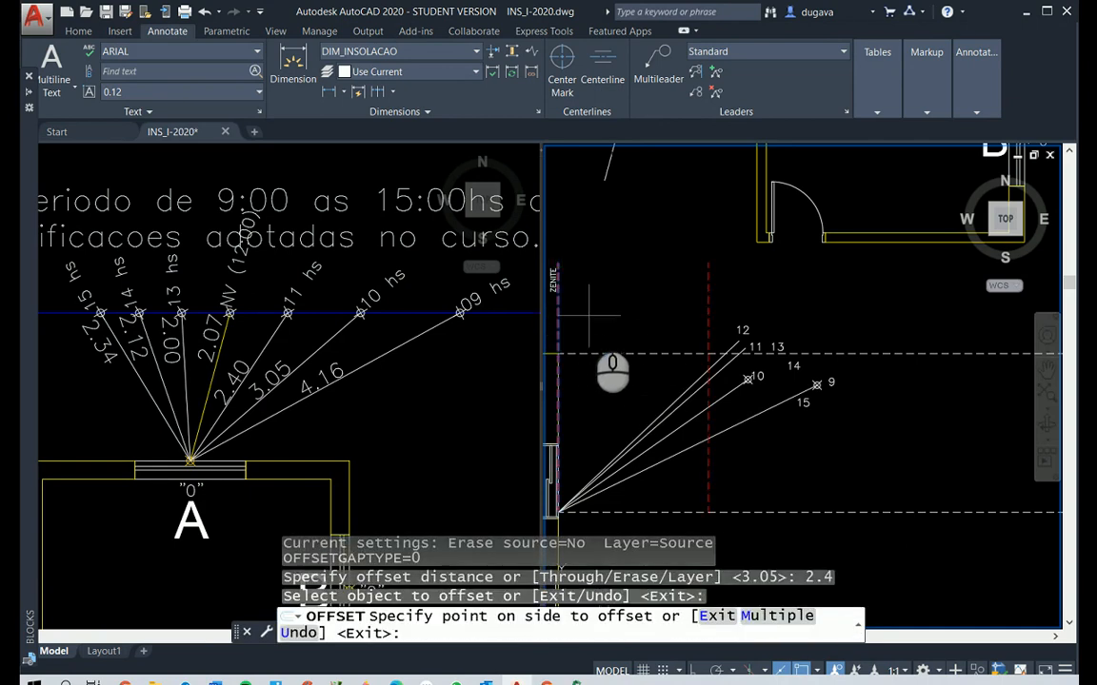
left_click(644, 326)
key("Return")
Trim the 11/13 solar ray at the offset vertical line and erase its leftover piece above the horizontal dashed line
scroll(704, 376, "up", 5)
scroll(751, 394, "up", 2)
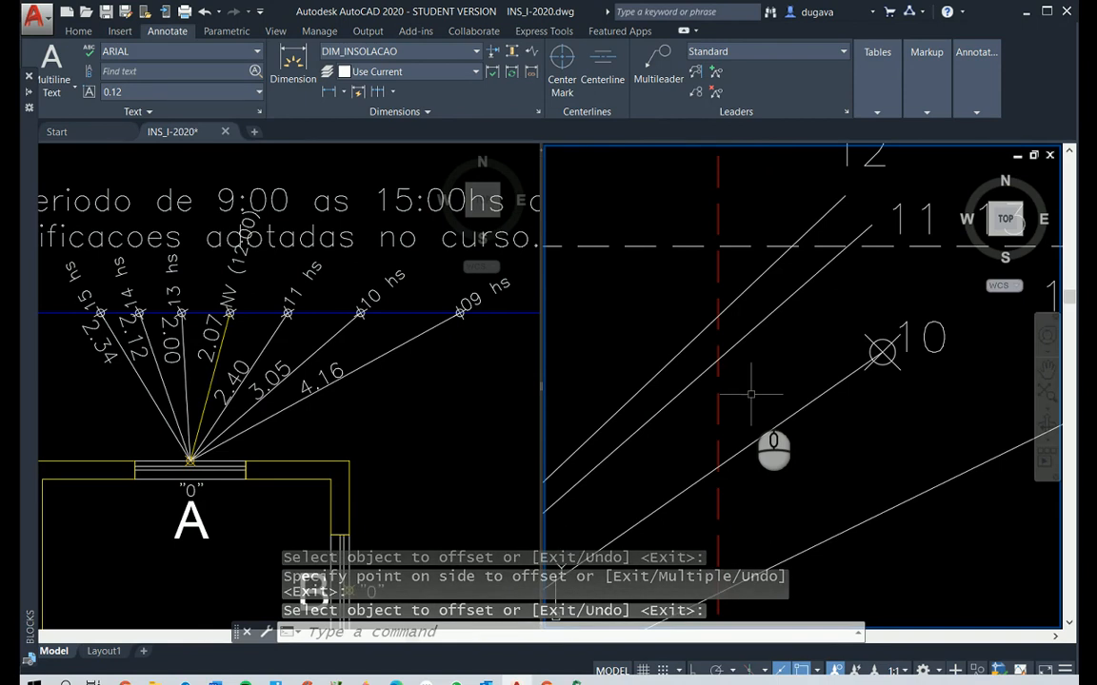
type("tr")
key("Return")
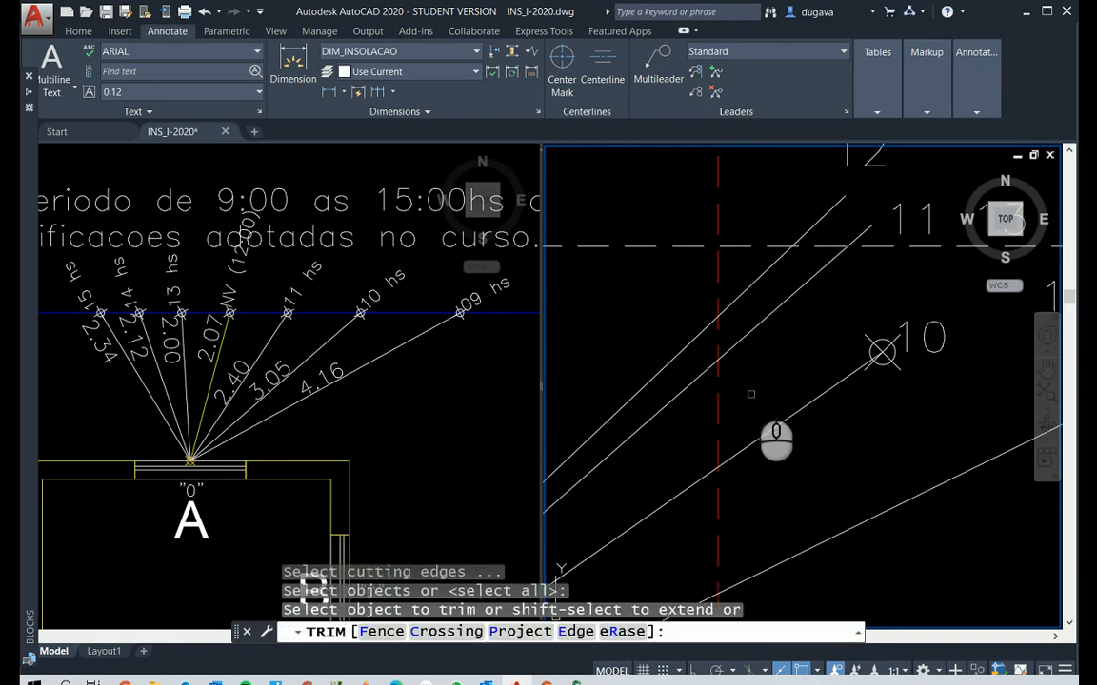
left_click(734, 345)
right_click(854, 268)
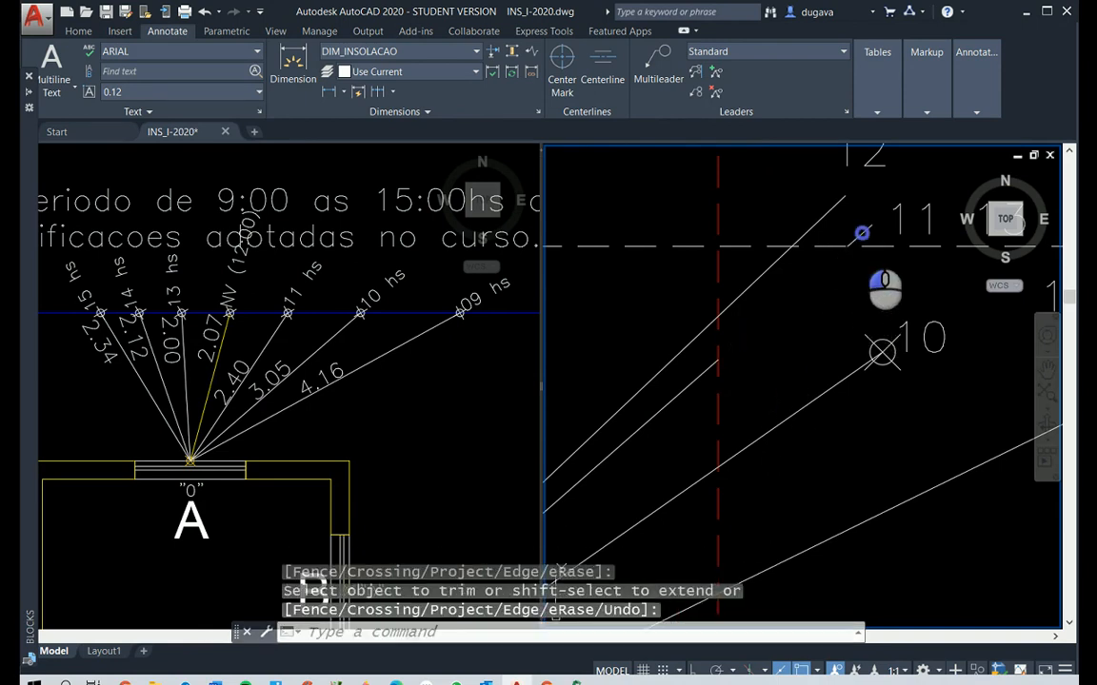
left_click(857, 234)
key("Delete")
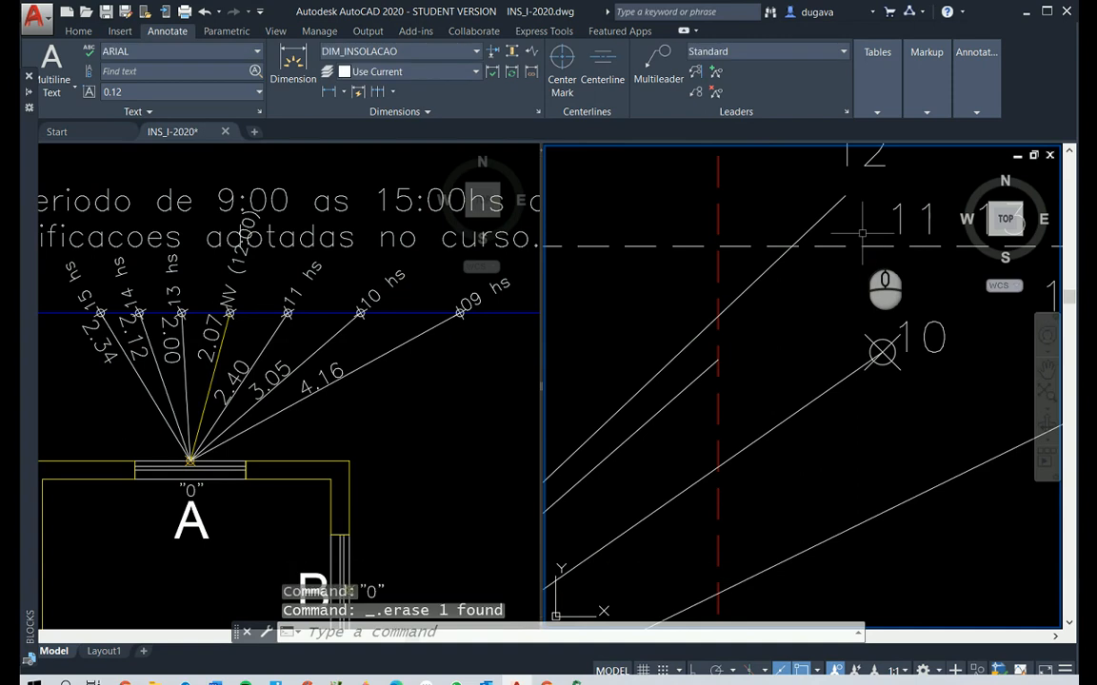
Place a point where the trimmed 11/13 ray meets the offset vertical line
key("Escape")
type("po")
key("Return")
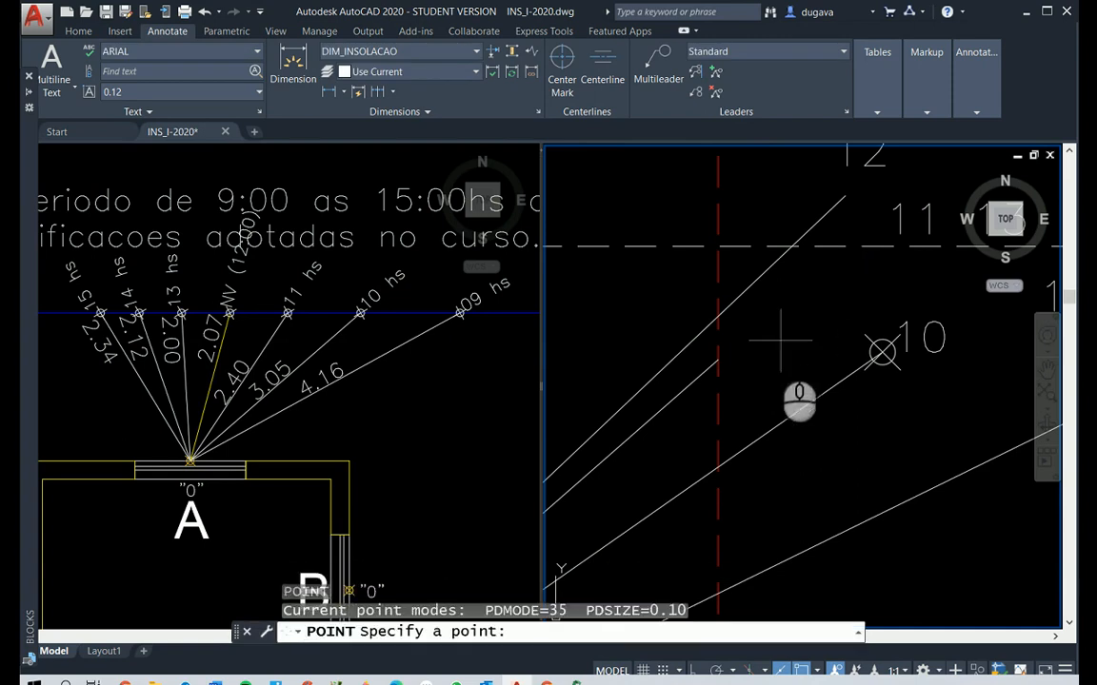
left_click(718, 359)
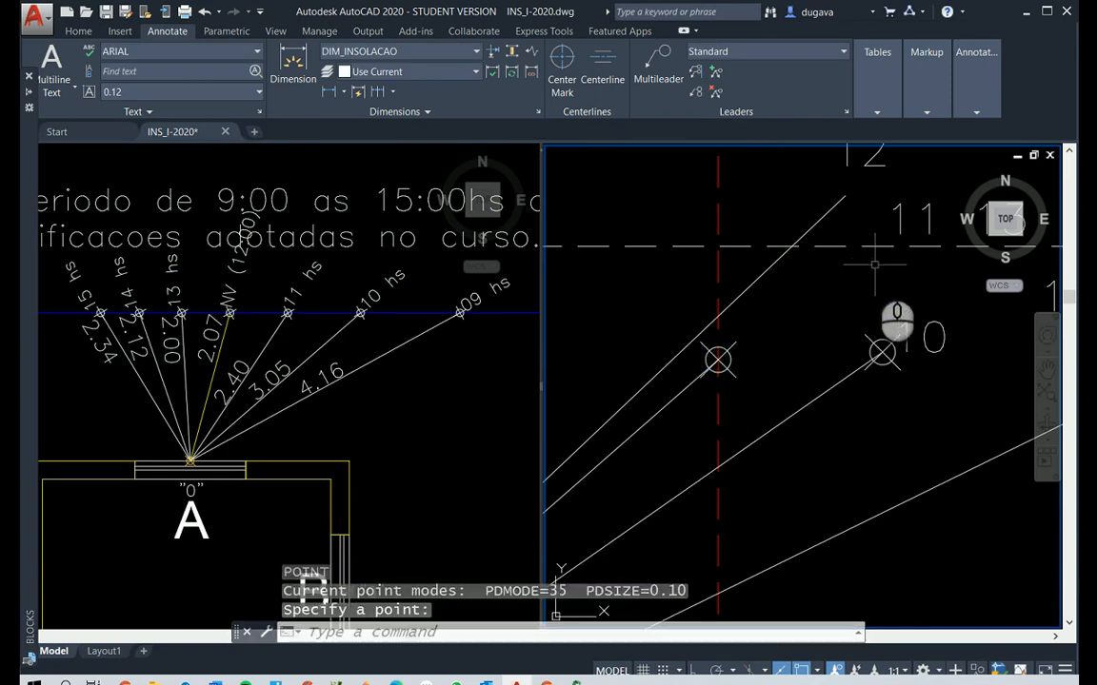
Move the hour label 11 beside its new point and erase the red dashed auxiliary line through that point
type("m")
key("Return")
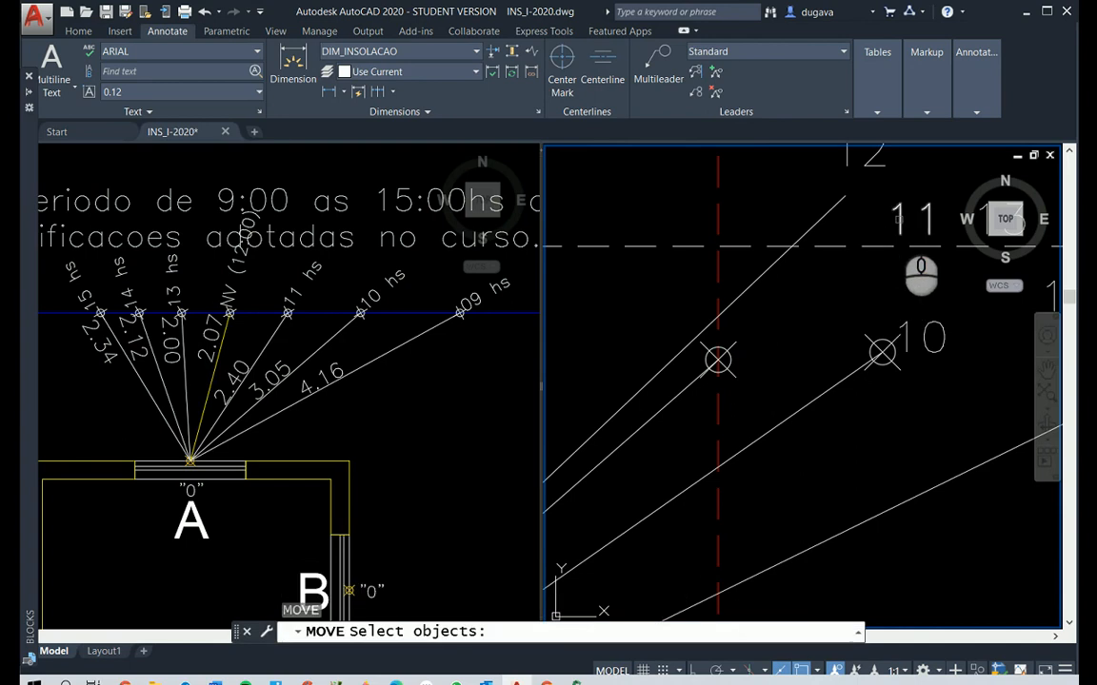
left_click(898, 219)
right_click(897, 220)
left_click(898, 219)
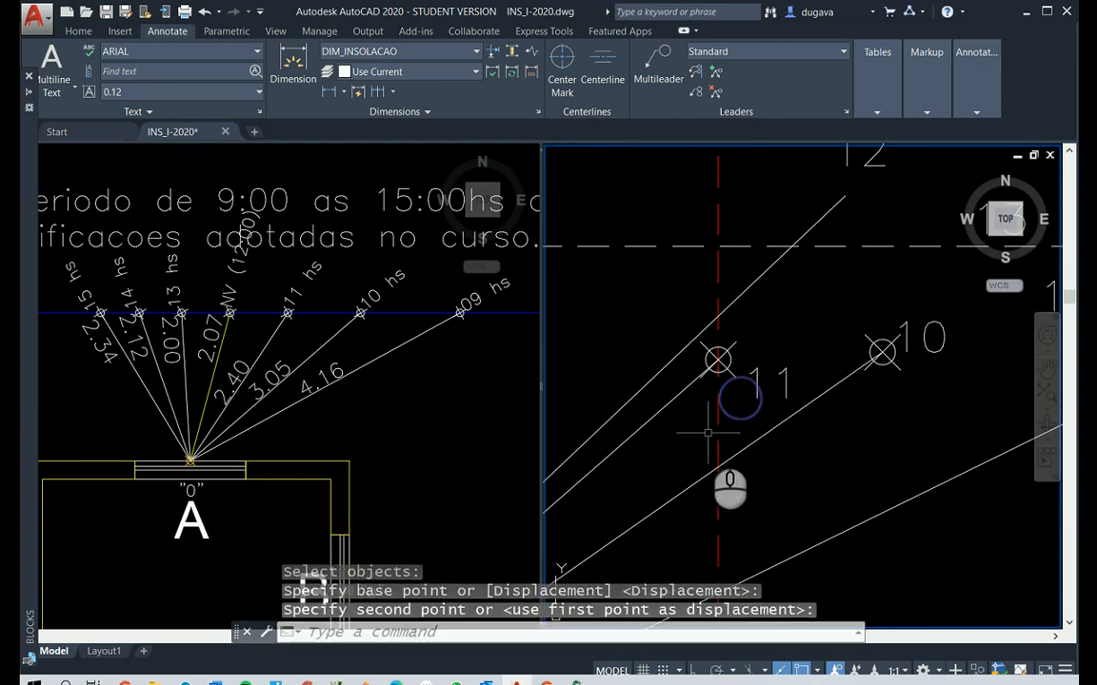
left_click(718, 384)
key("Delete")
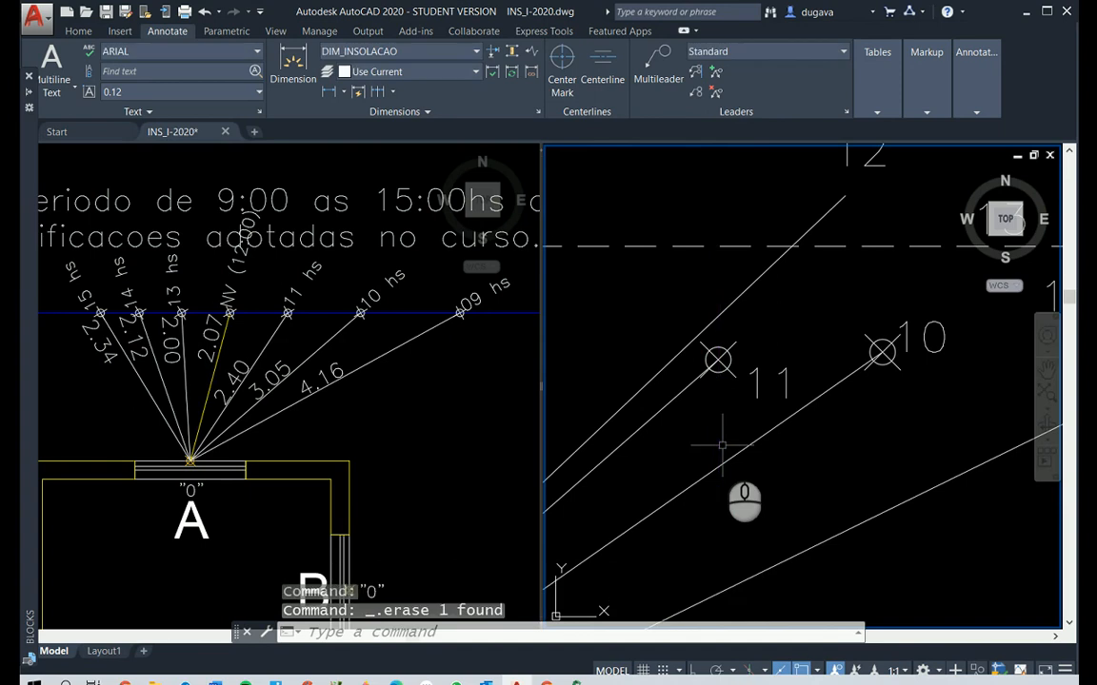
Offset the red dashed ZENITE line 2.07 outward from window A, matching the plan's 12:00 ray length
scroll(722, 442, "down", 6)
type("p")
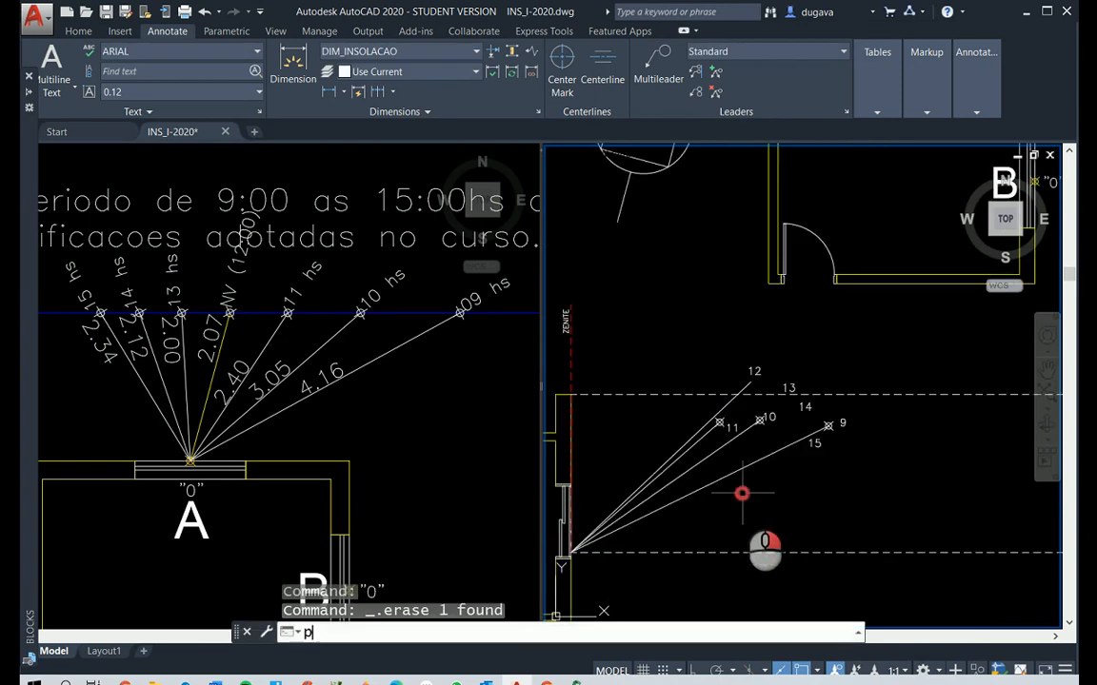
key("Return")
left_click_drag(741, 490, 847, 461)
key("Escape")
key("Escape")
key("Escape")
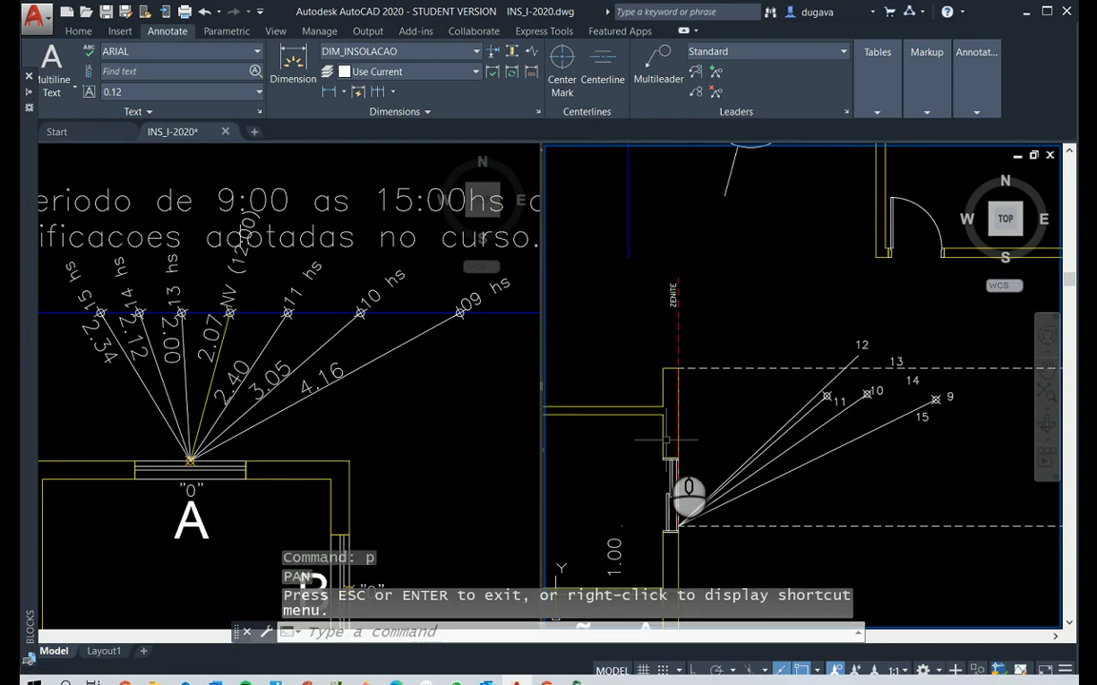
type("o")
key("Return")
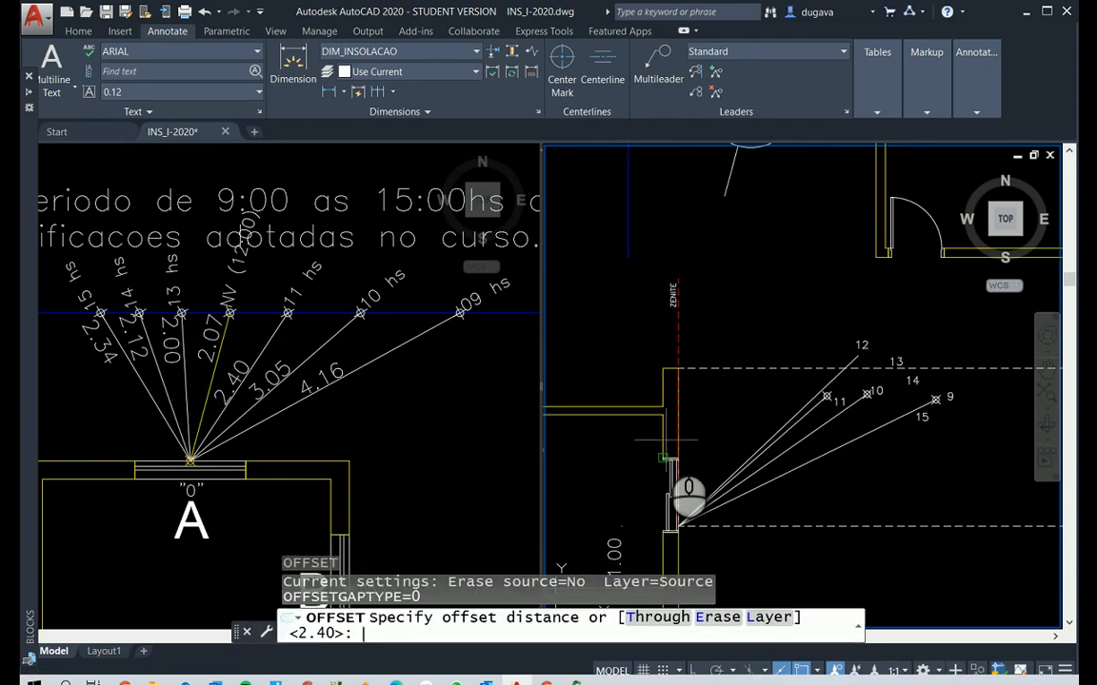
key("Return")
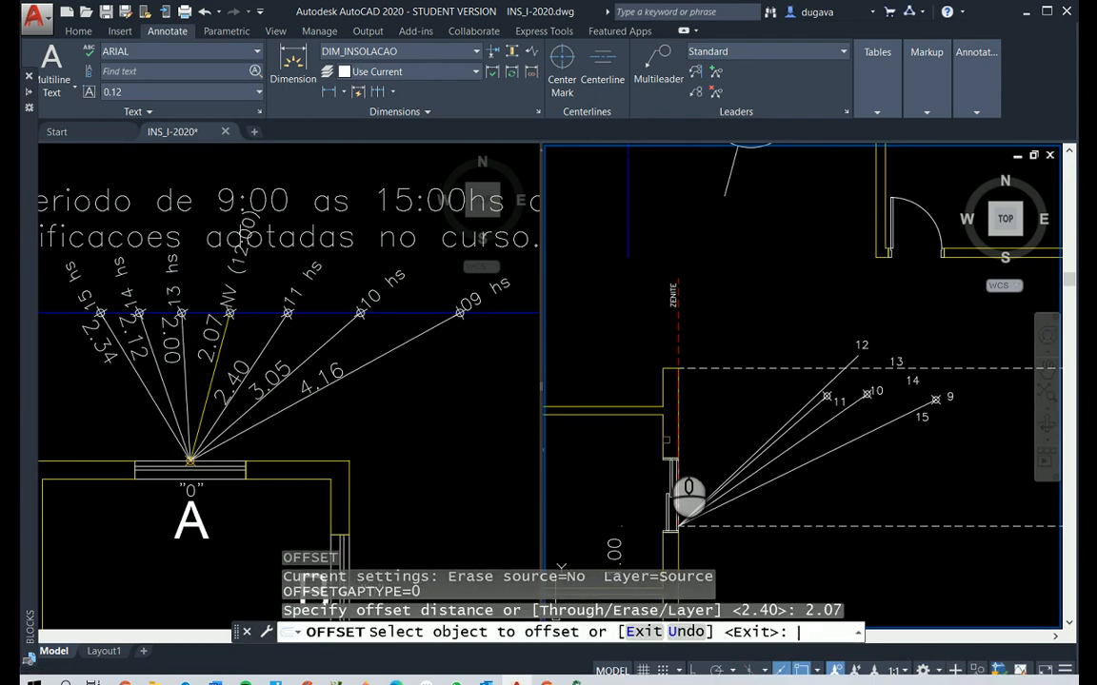
left_click(676, 331)
left_click(725, 321)
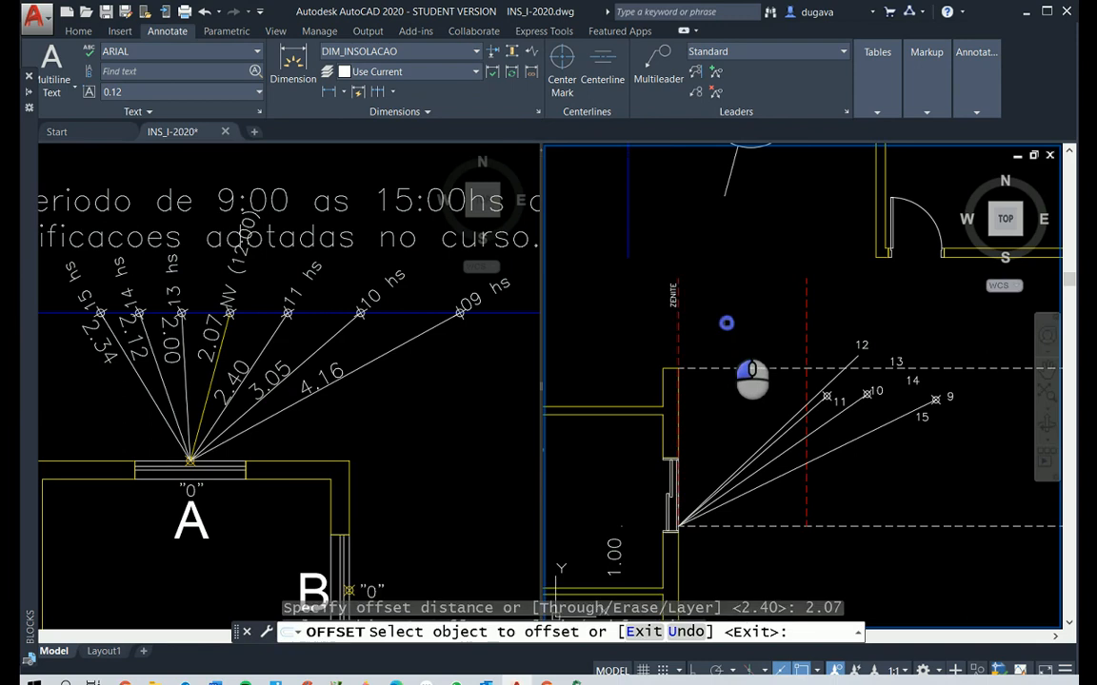
key("Return")
Fillet the 12 o'clock ray with the offset vertical line at zero radius, cutting both at their intersection
scroll(802, 375, "up", 4)
key("Escape")
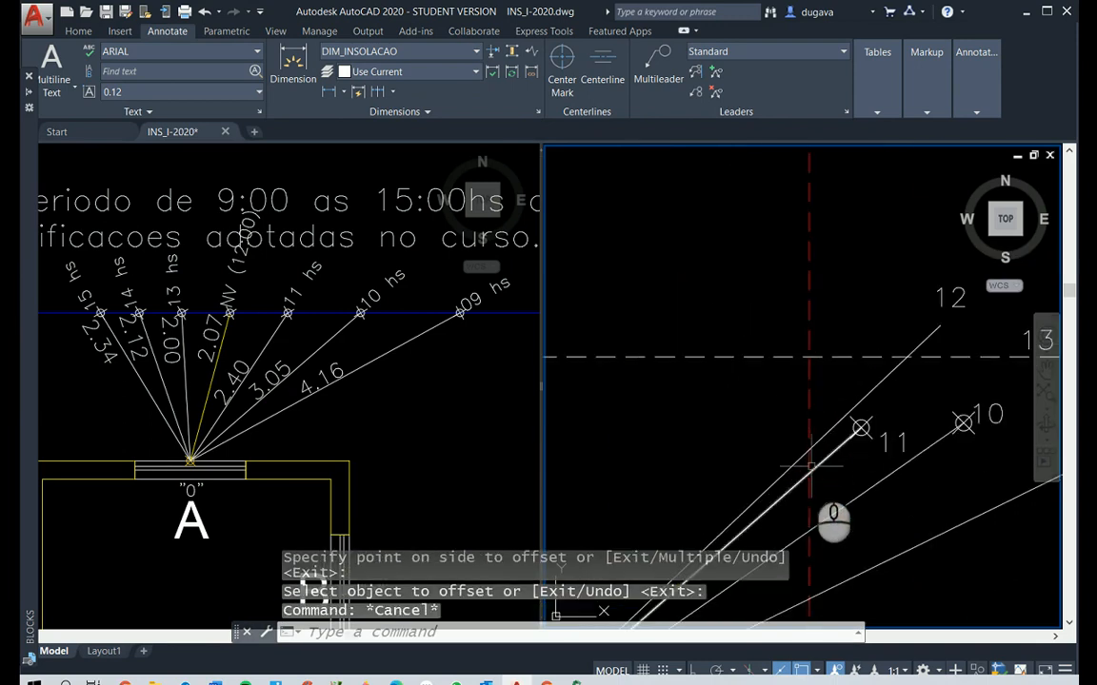
type("f")
key("Return")
left_click(801, 455)
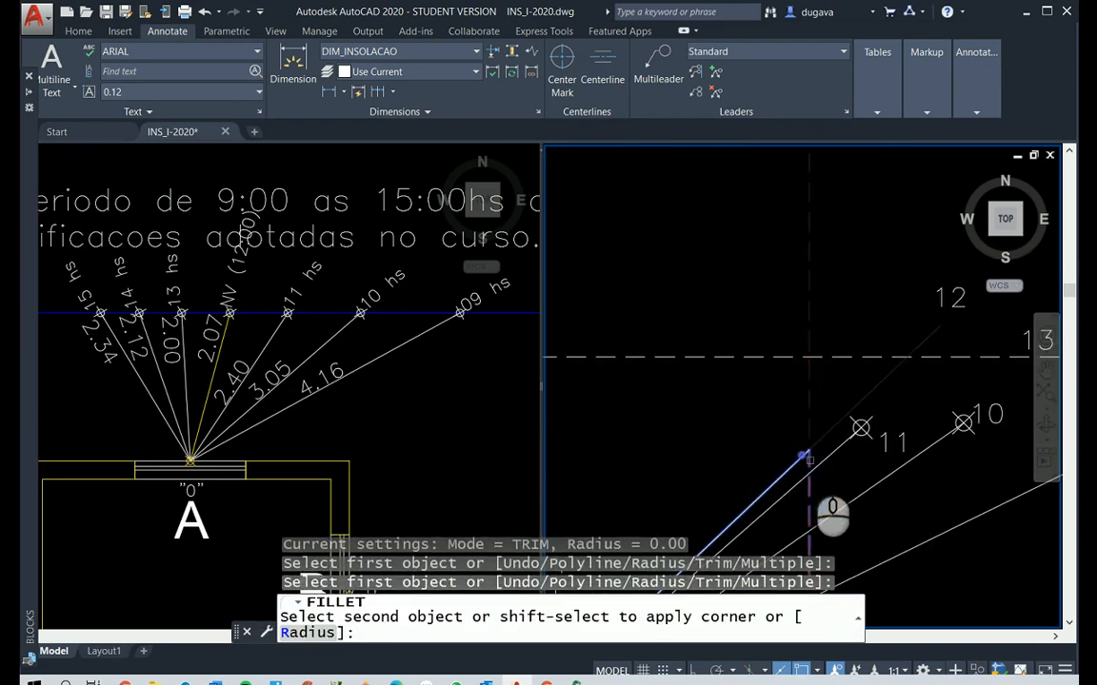
left_click(809, 465)
Place a point at the corner where the 12 o'clock ray meets the vertical auxiliary line
type("po")
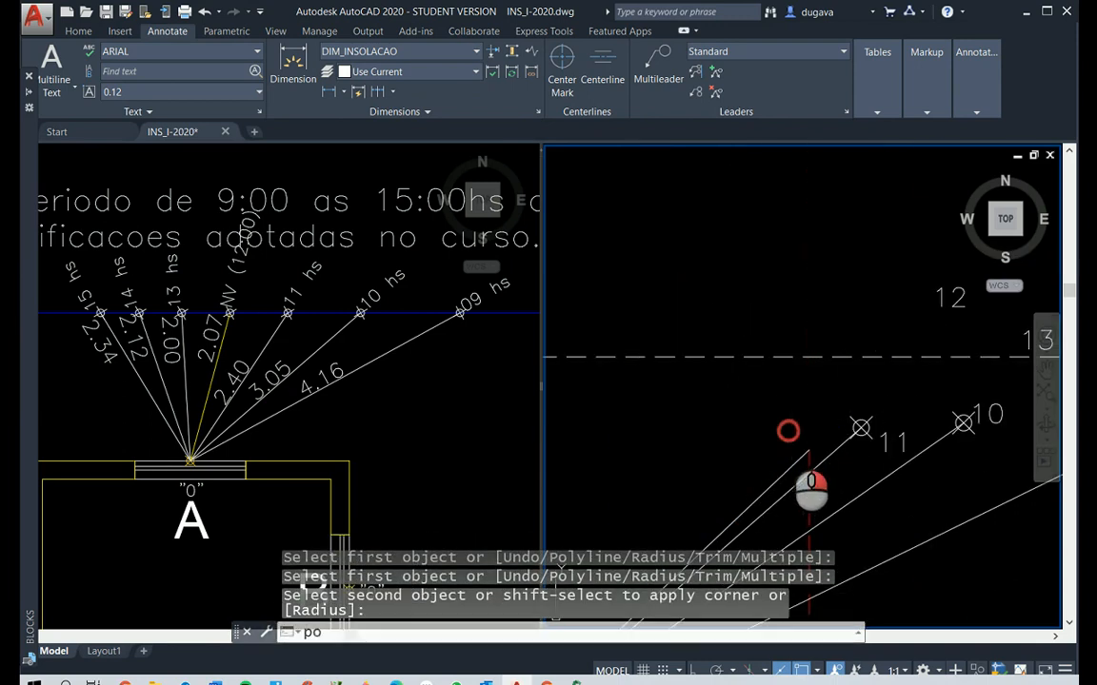
key("Return")
left_click(809, 449)
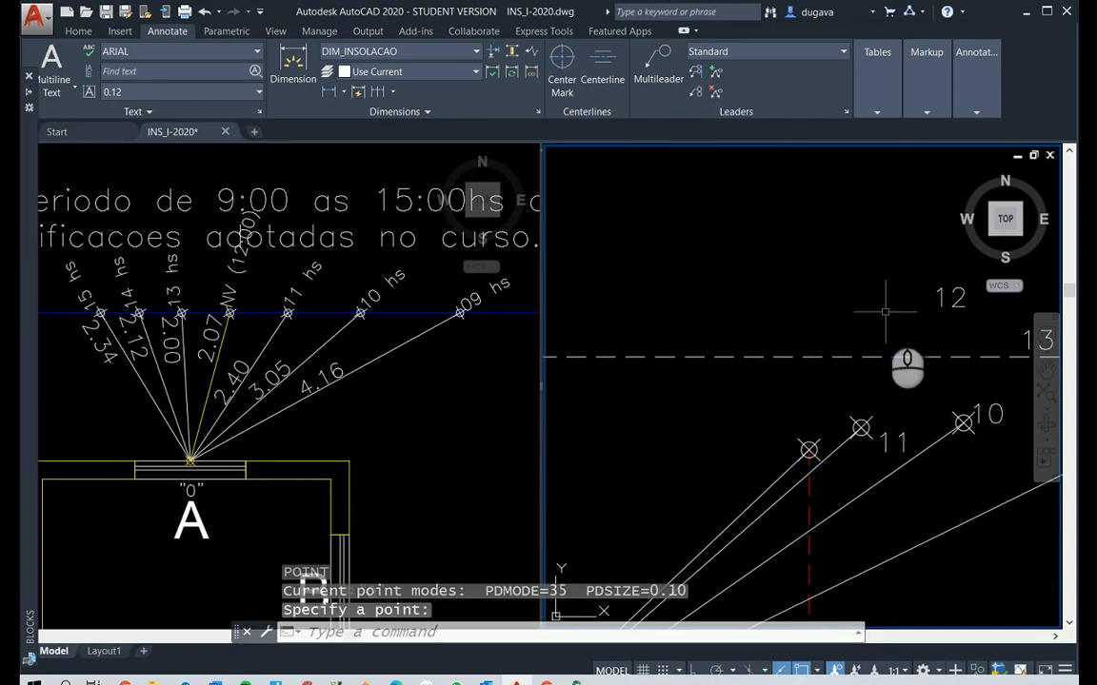
Move the hour label 12 beside its new point and erase the red dashed auxiliary line below it
type("m")
key("Return")
left_click(949, 299)
key("Return")
left_click(935, 308)
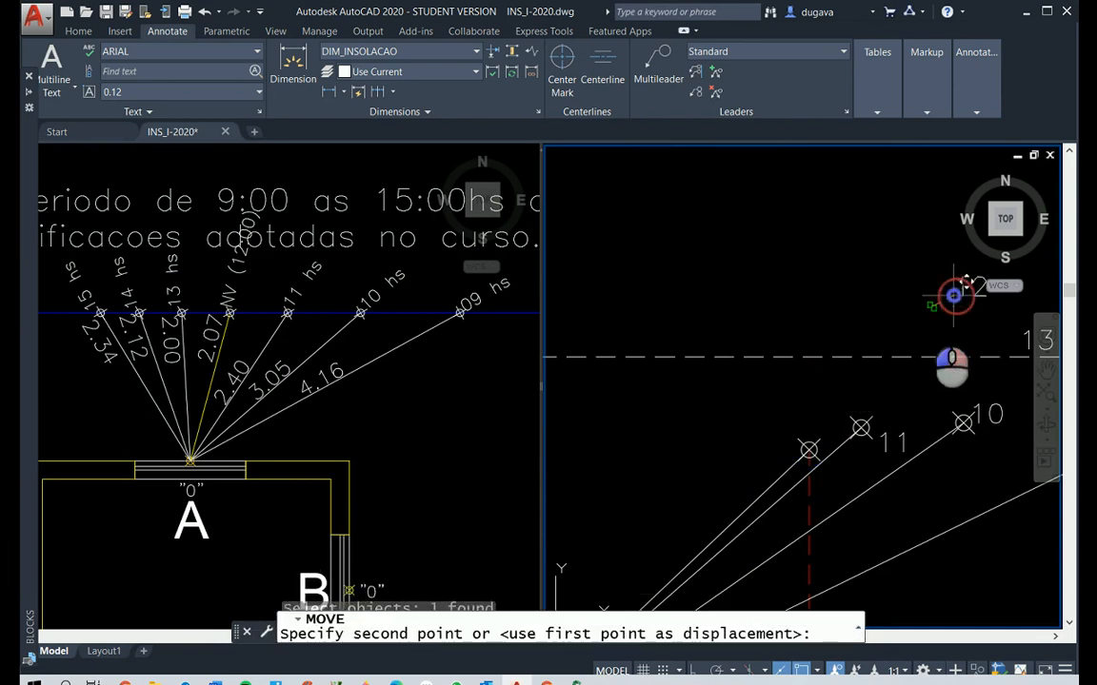
left_click(756, 449)
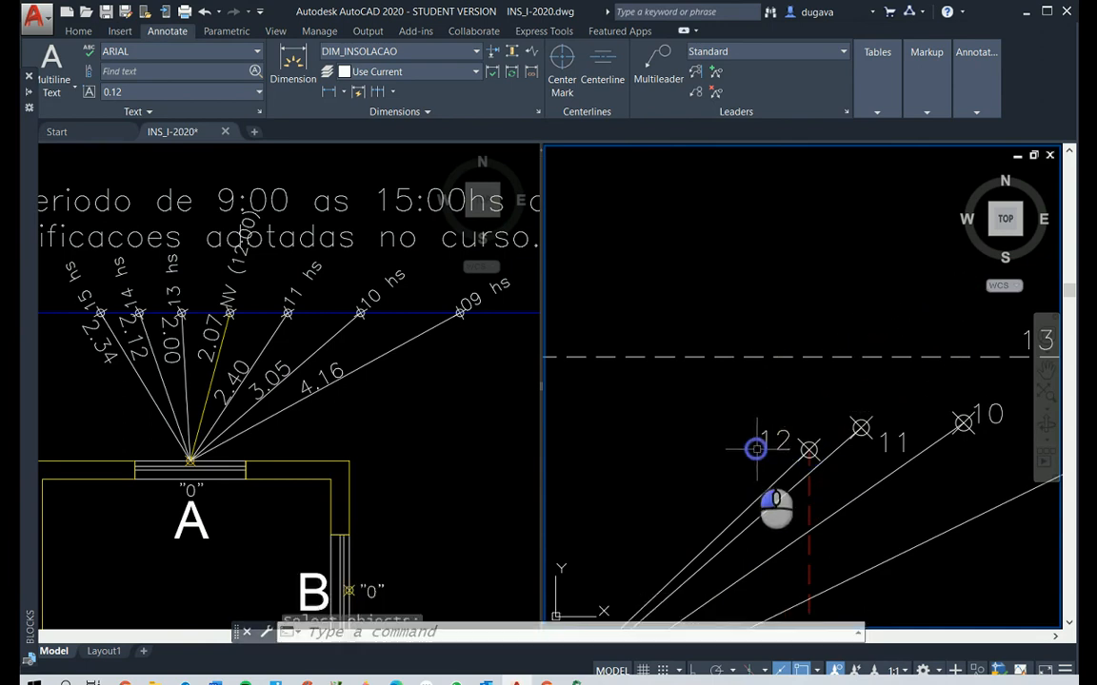
left_click(808, 514)
key("Delete")
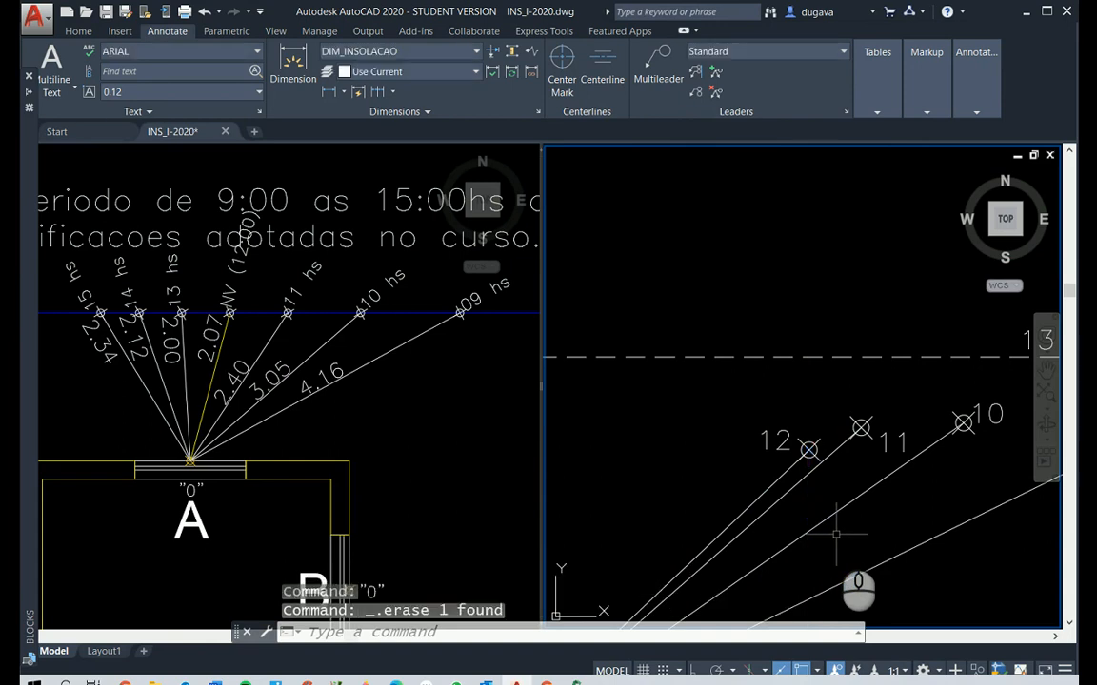
scroll(836, 535, "down", 5)
scroll(912, 488, "up", 4)
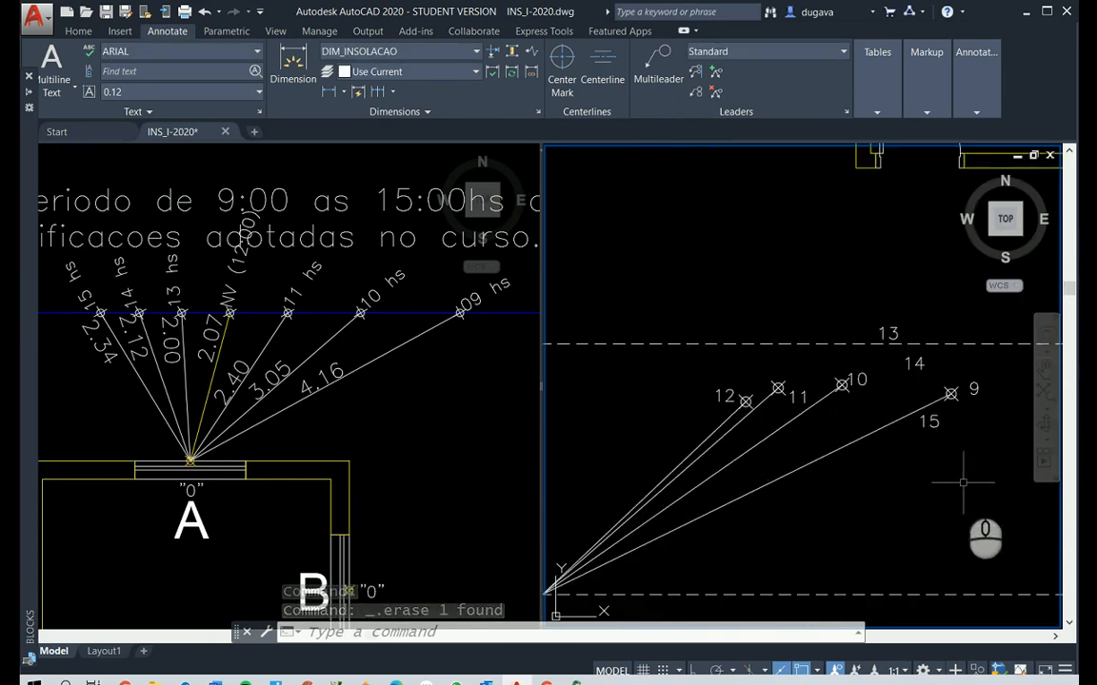
scroll(976, 444, "up", 2)
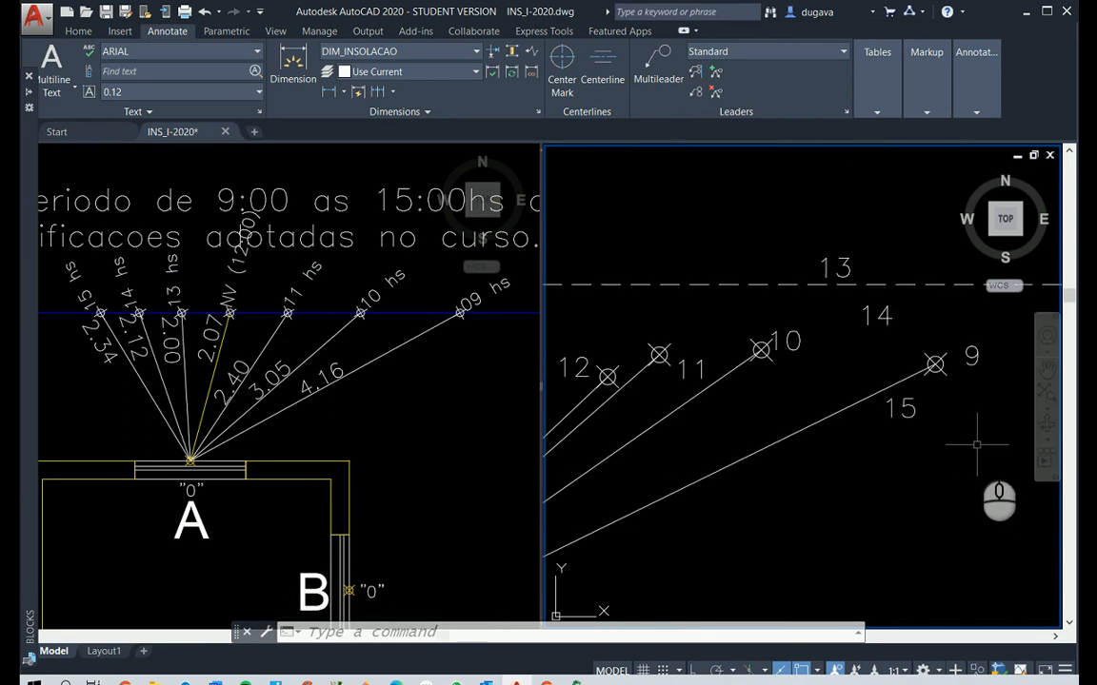
right_click(976, 445)
left_click(972, 352)
right_click(982, 404)
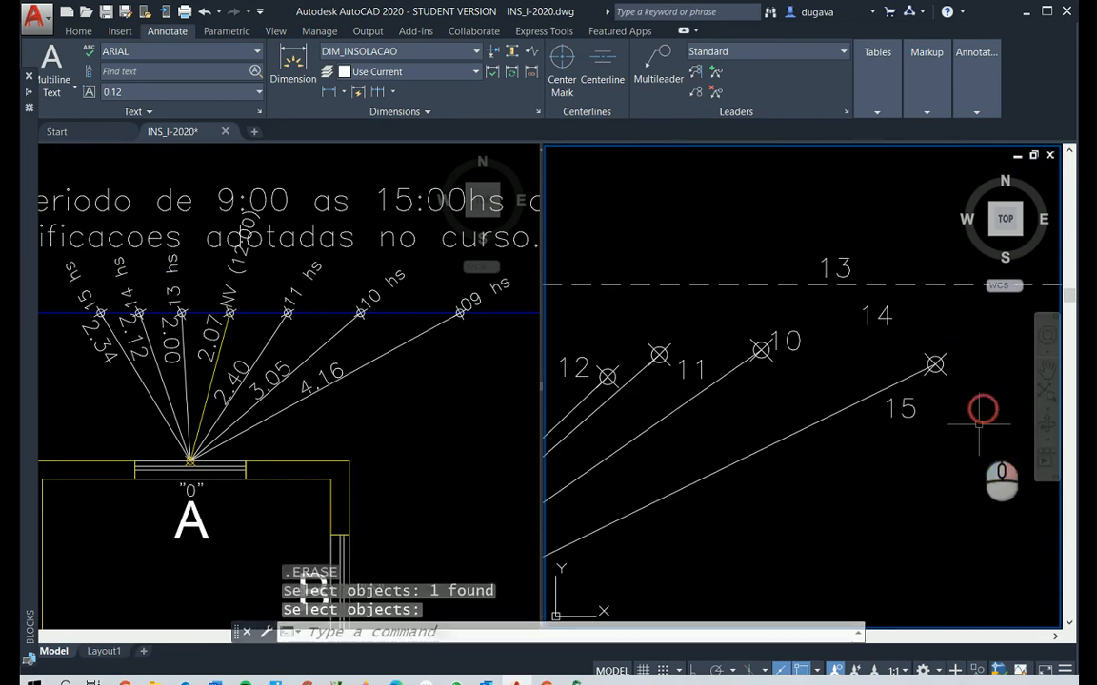
type("u")
key("Return")
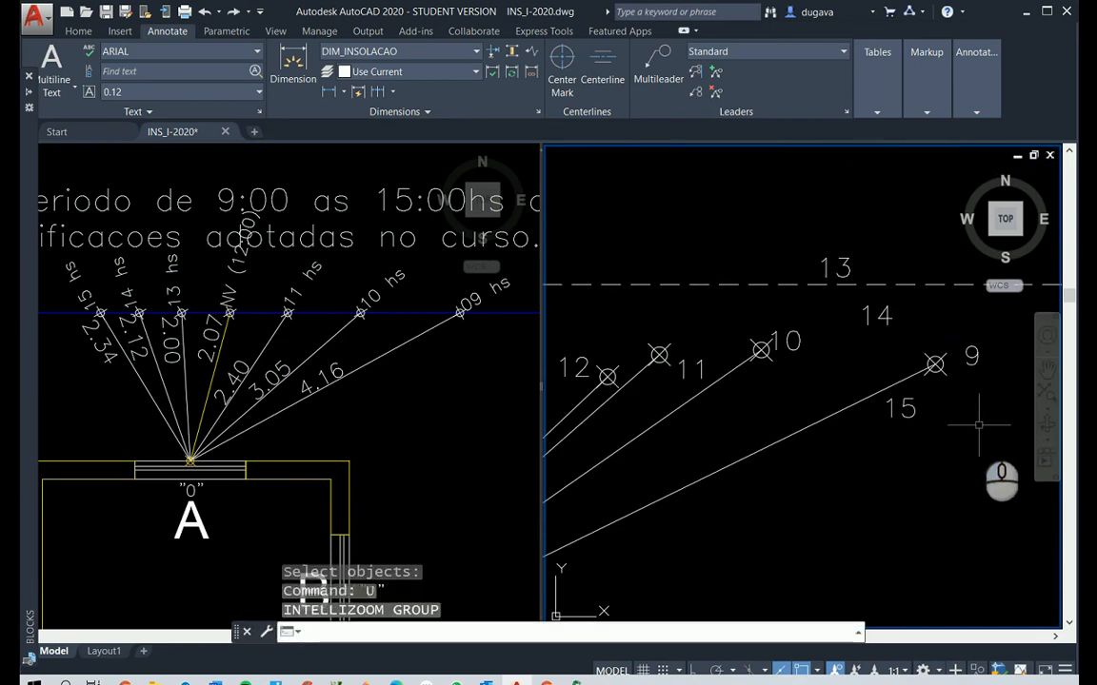
Move the hour label 9 closer beside the point at the end of its ray
type("m")
key("Return")
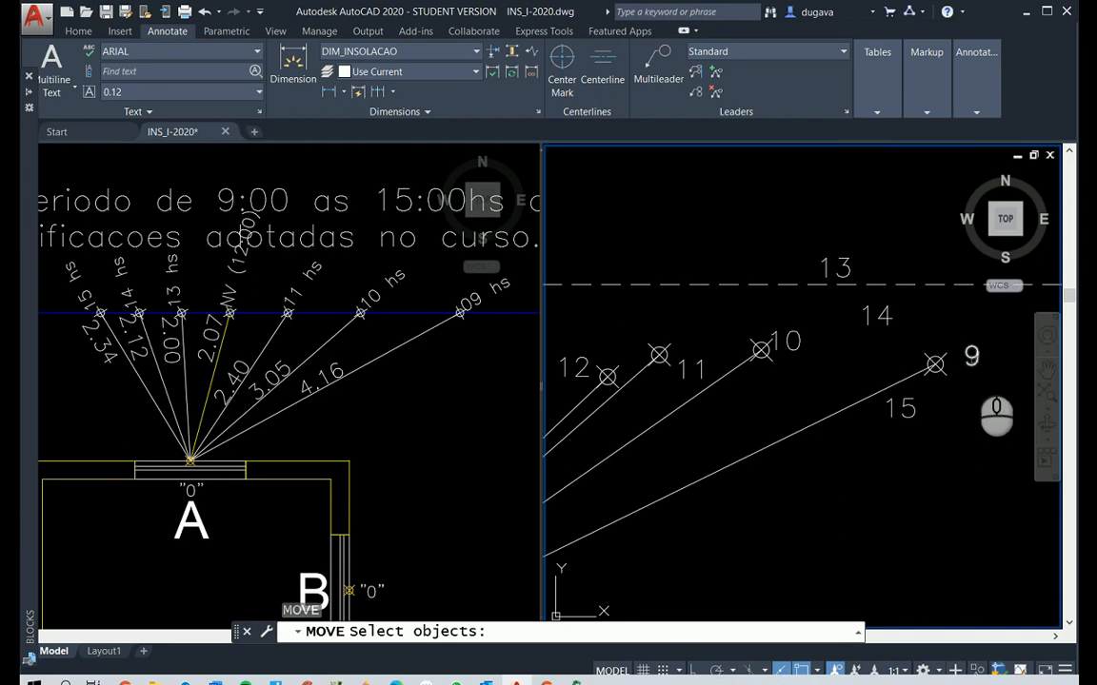
left_click(971, 356)
right_click(948, 525)
left_click(952, 520)
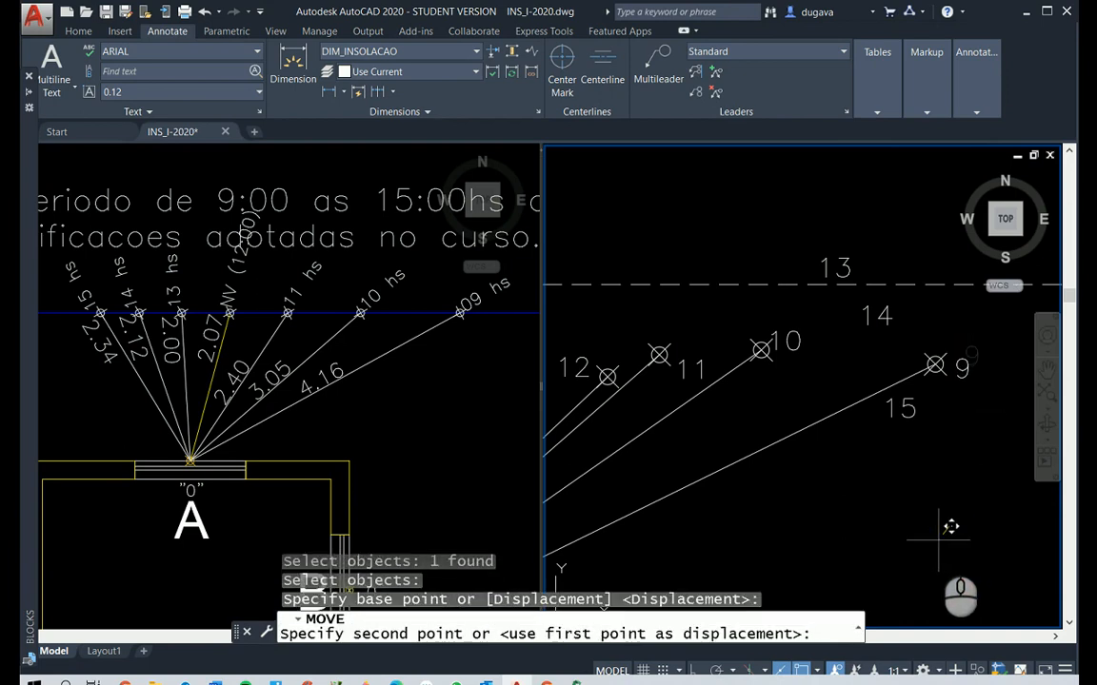
left_click(950, 528)
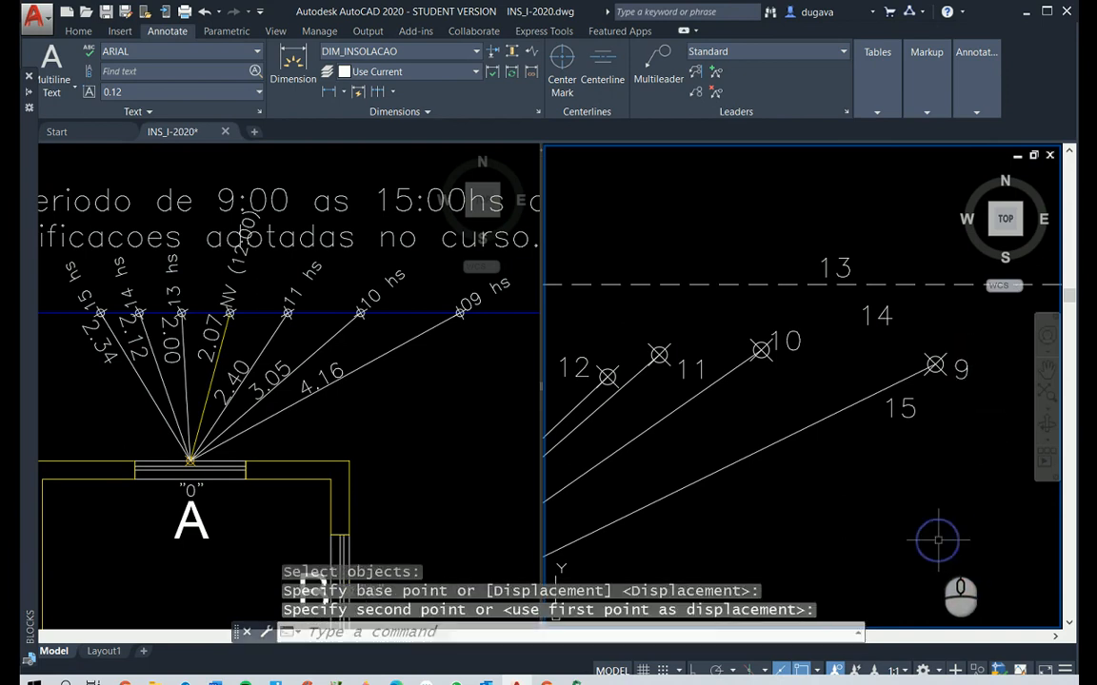
Move the hour label 10 beneath the point at the end of its ray
right_click(771, 311)
left_click(794, 349)
right_click(800, 361)
left_click(781, 391)
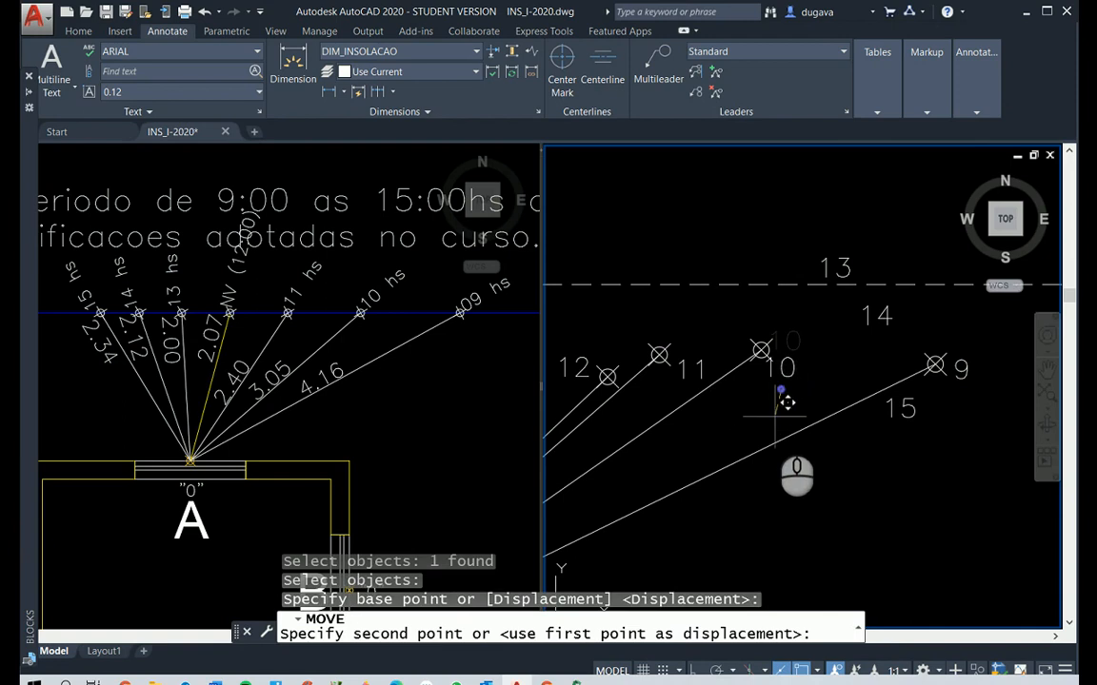
left_click(761, 427)
Move the hour label 9 beneath the point at the end of its ray
right_click(900, 404)
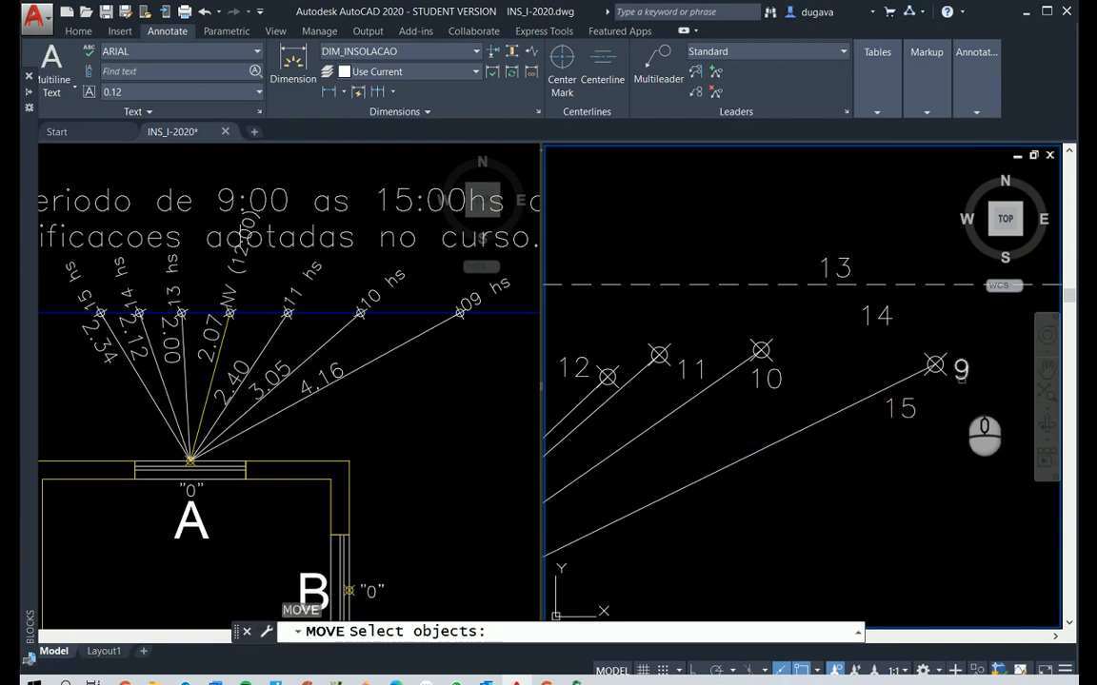
left_click(959, 371)
right_click(964, 388)
left_click(964, 444)
left_click(962, 447)
Move the hour label 11 beneath the point at the end of its ray
right_click(707, 374)
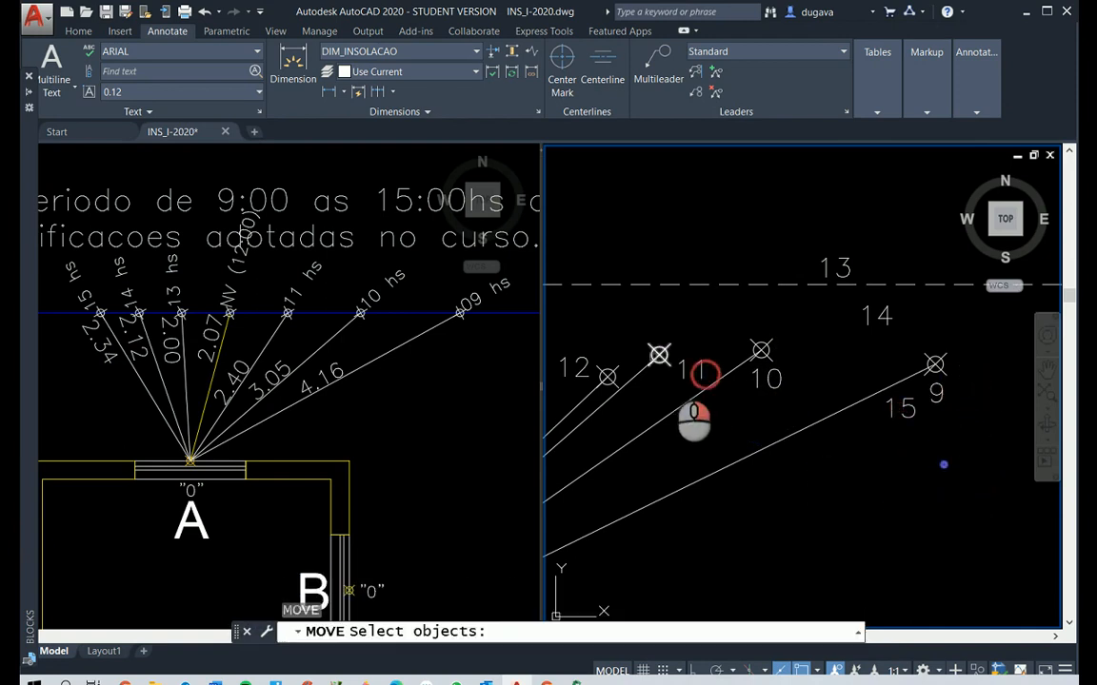
left_click(680, 369)
right_click(708, 544)
left_click(781, 560)
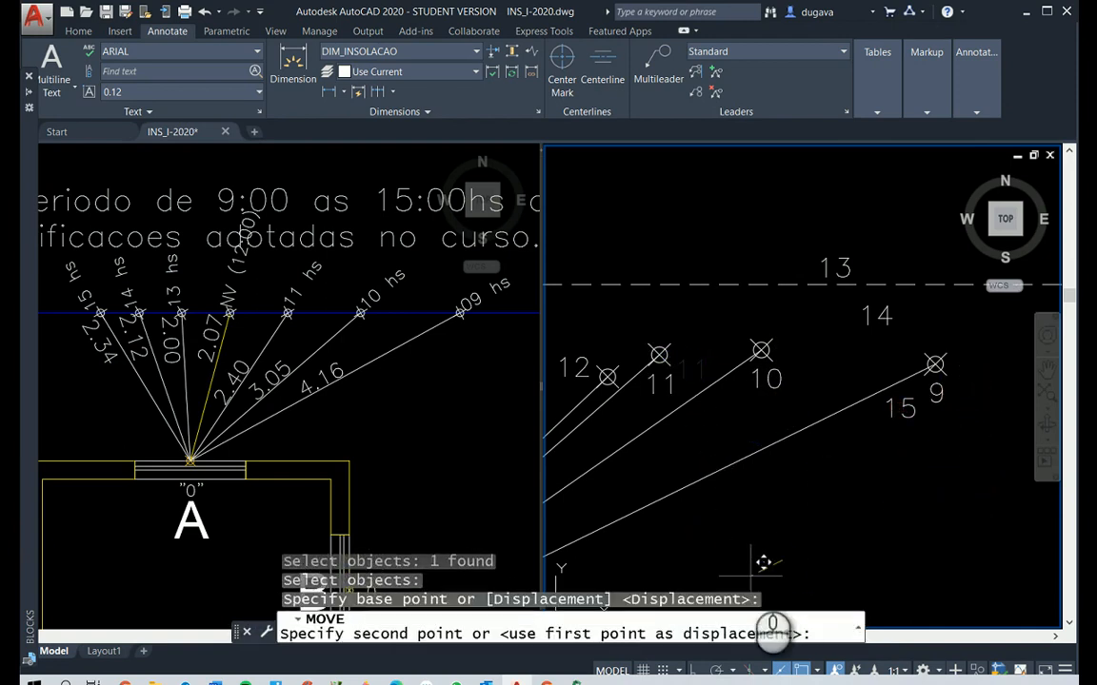
left_click(751, 578)
right_click(655, 504)
right_click(922, 552)
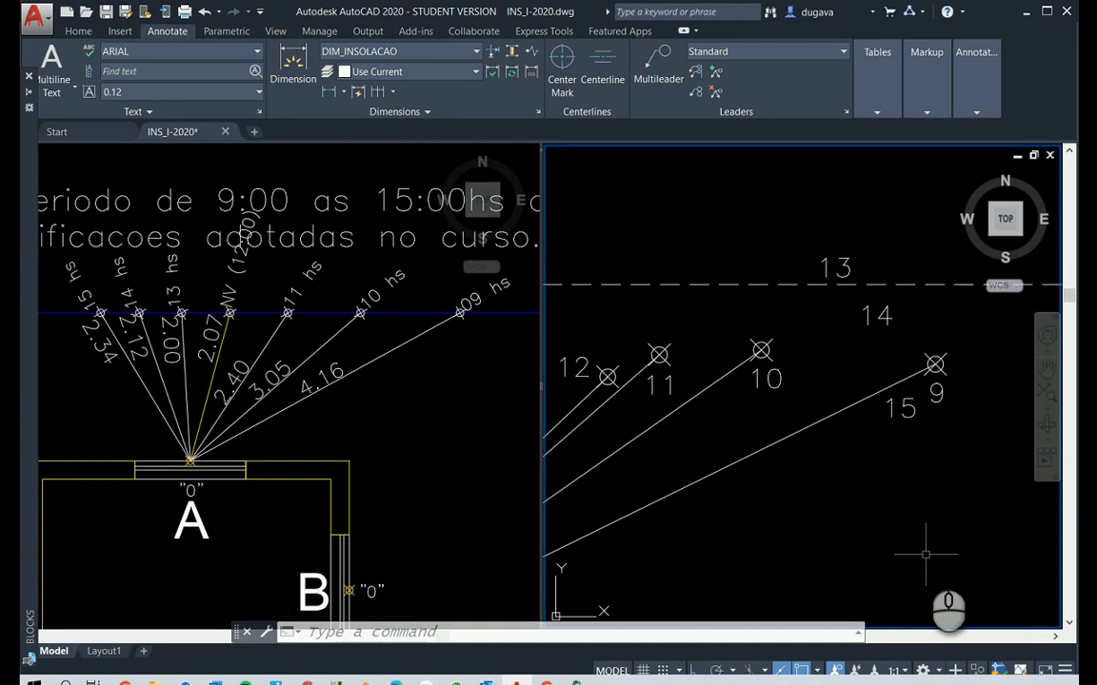
Move the hour label 9 directly above the point at the end of its ray
right_click(933, 433)
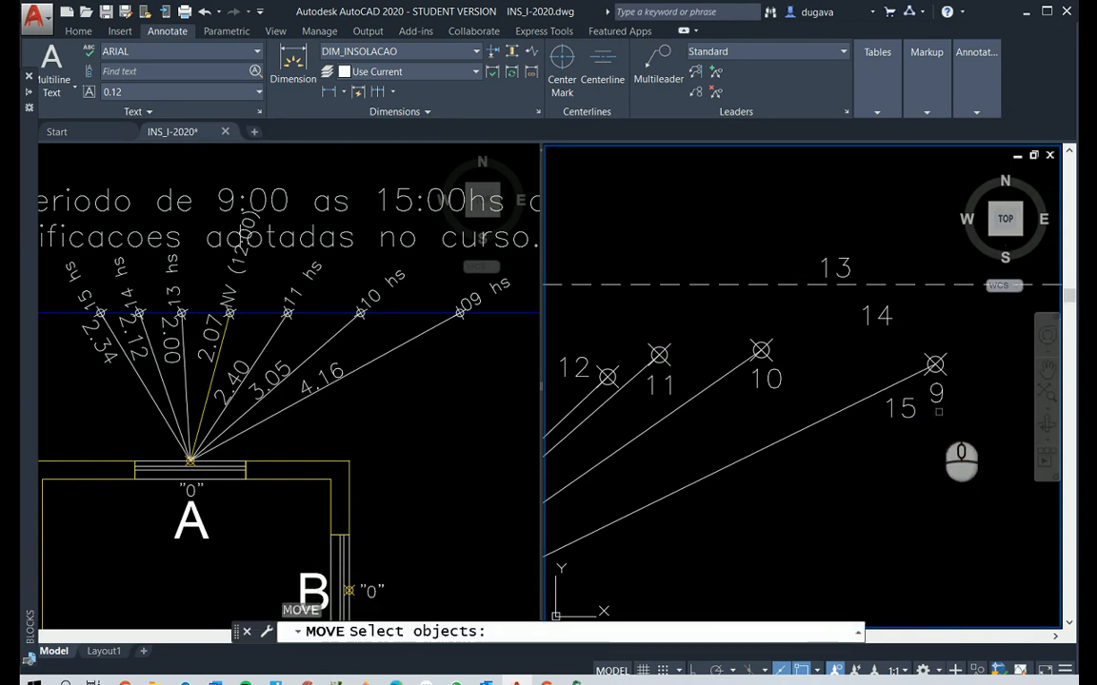
left_click(936, 398)
right_click(960, 539)
left_click(961, 543)
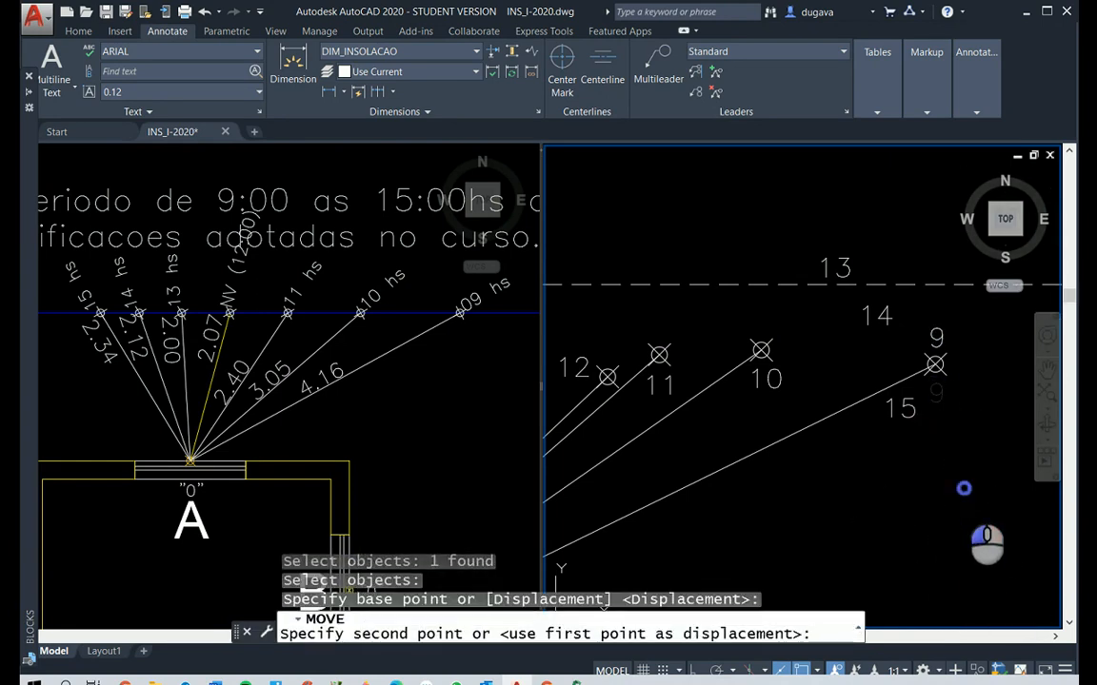
left_click(963, 488)
Move the hour label 10 directly above the point at the end of its ray
right_click(864, 460)
left_click(767, 379)
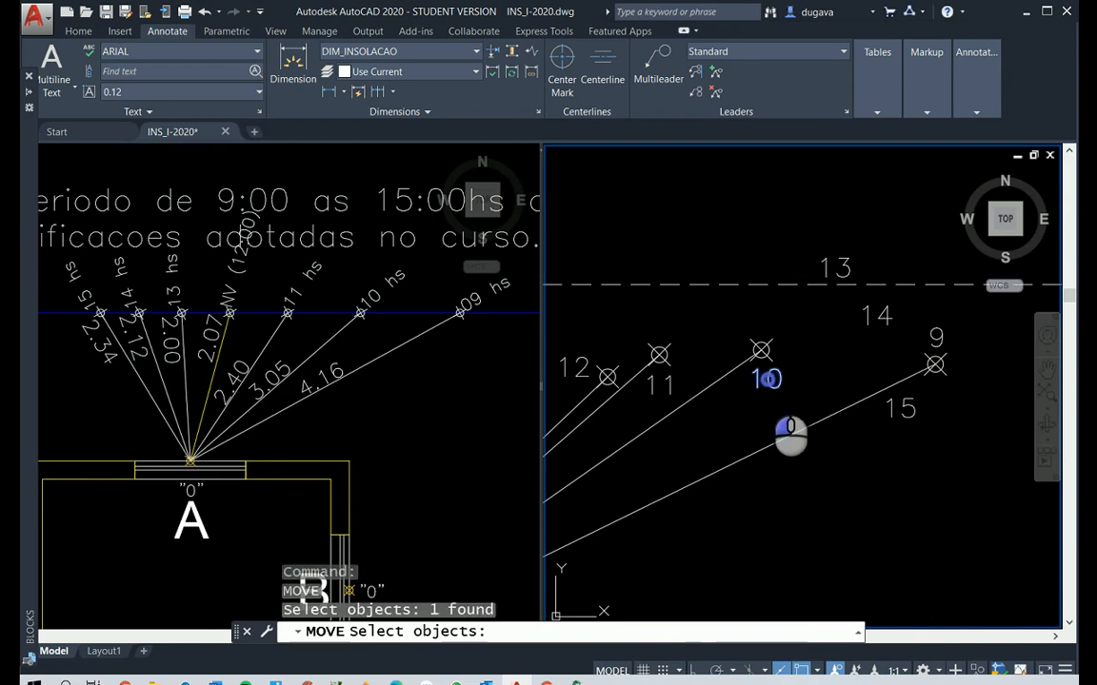
right_click(771, 419)
left_click(814, 569)
left_click(807, 512)
Move the hour label 11 directly above the point at the end of its ray
right_click(738, 498)
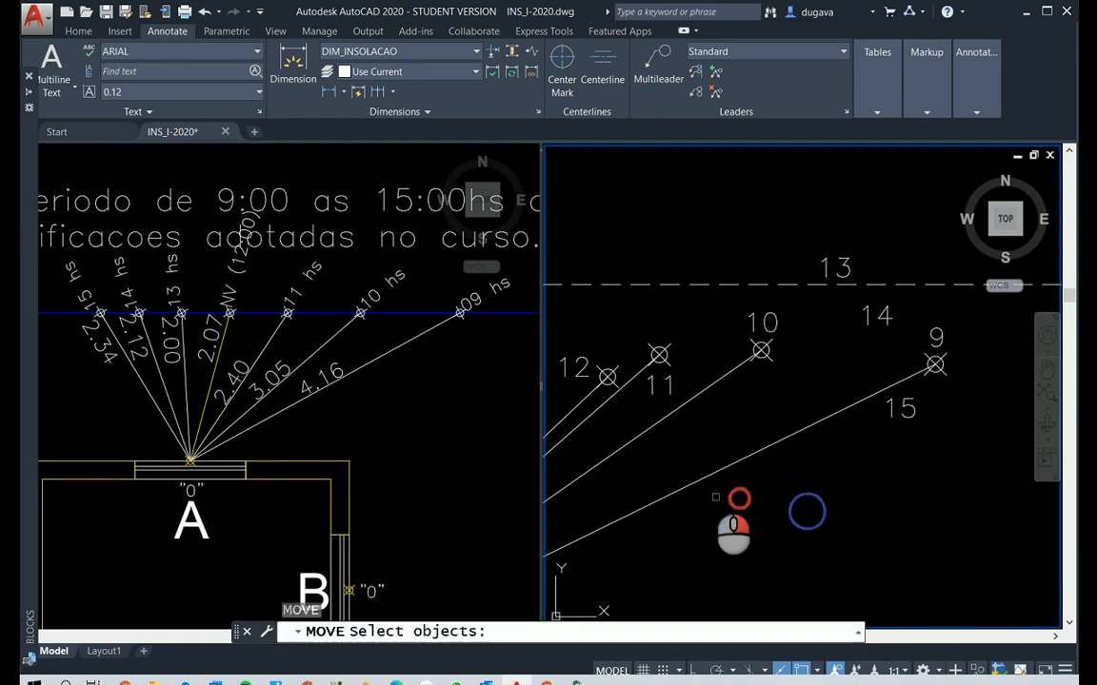
left_click(661, 385)
right_click(677, 396)
left_click(803, 595)
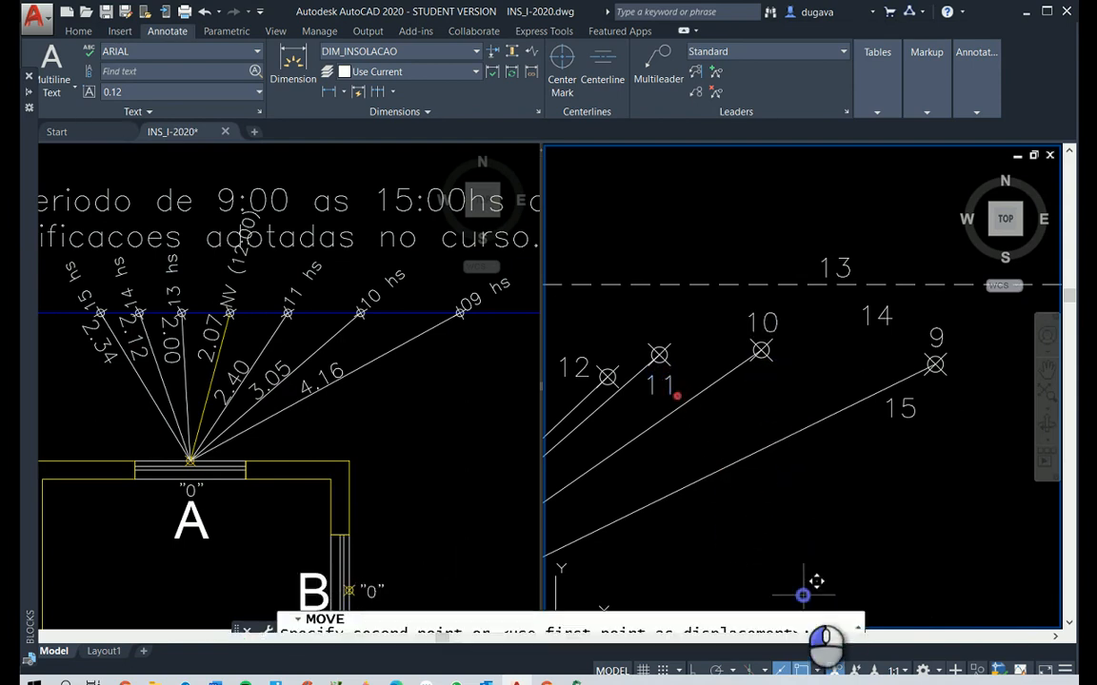
left_click(800, 534)
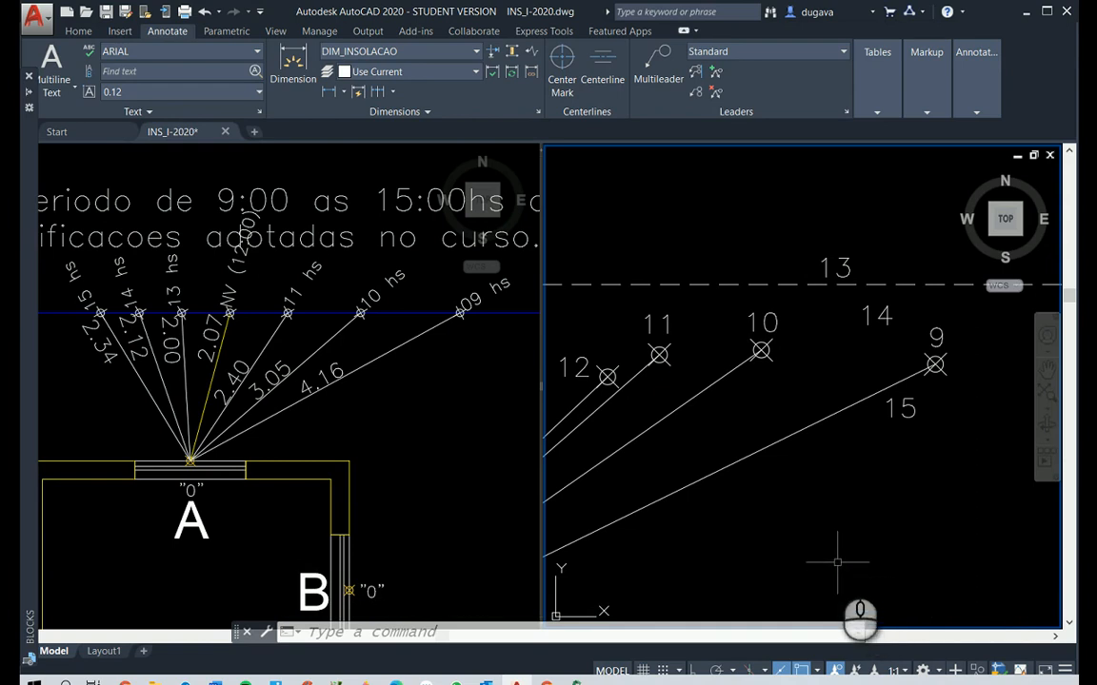
Offset the red dashed ZENITE line 2 outward from window A, matching the plan's 13:00 ray length
scroll(838, 533, "down", 4)
scroll(719, 556, "down", 3)
scroll(688, 549, "up", 2)
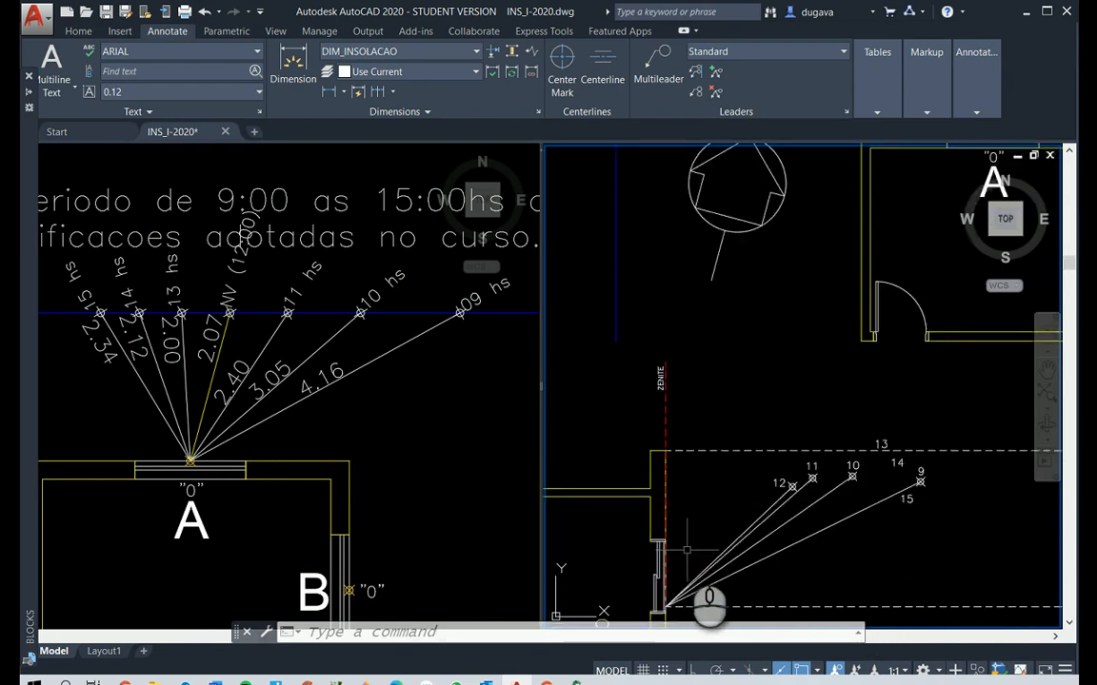
key("Escape")
key("Escape")
key("Escape")
type("o")
key("Return")
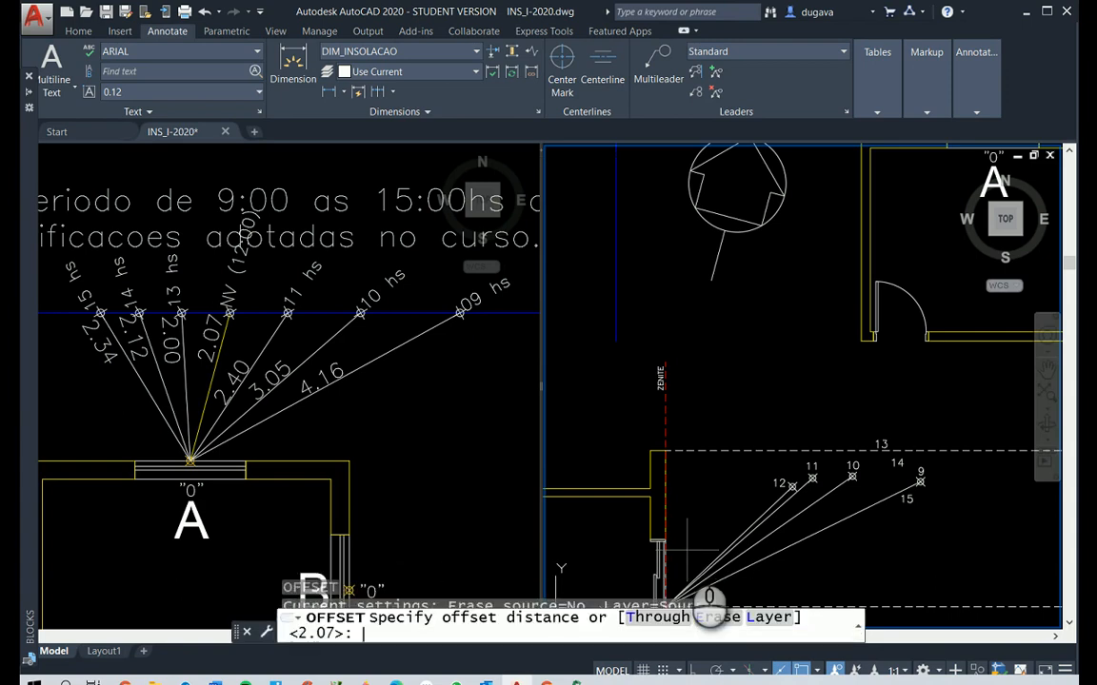
type("2")
key("Return")
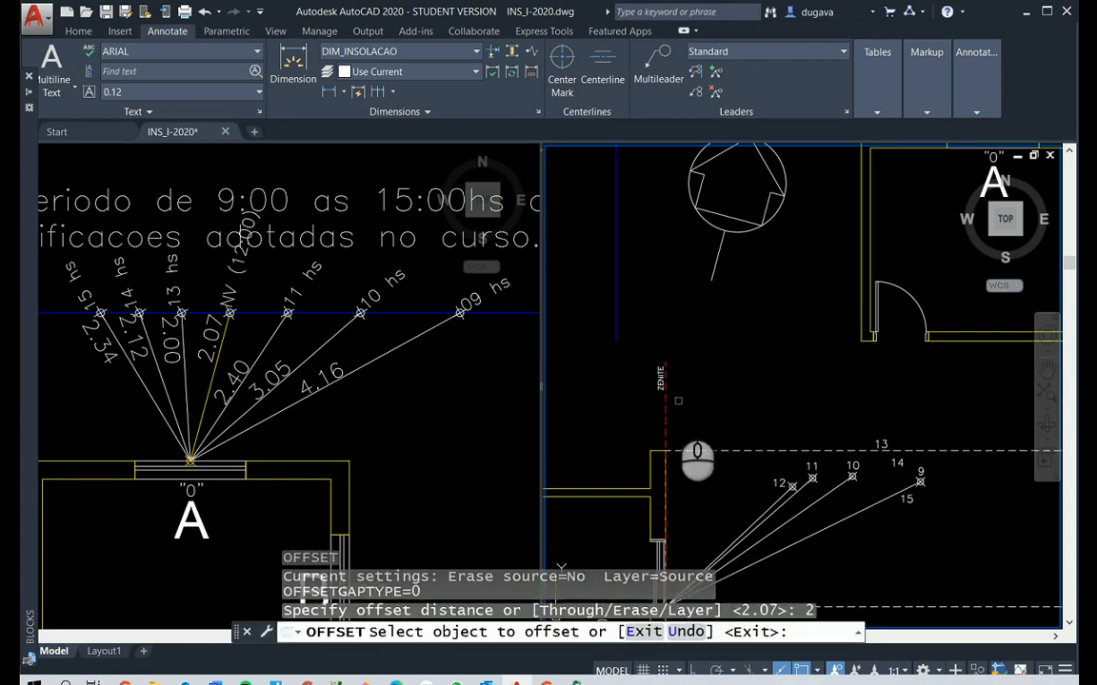
left_click(663, 421)
left_click(734, 406)
key("Return")
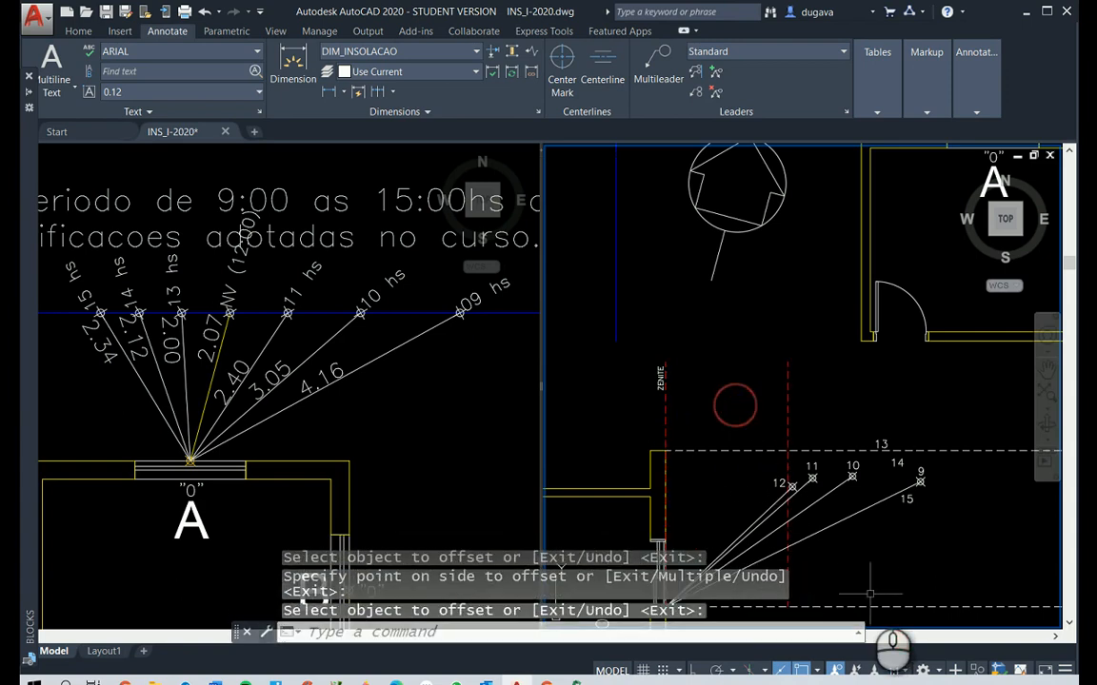
Place a point for 13:00 where the 11 o'clock ray crosses the offset red dashed line
scroll(870, 594, "up", 5)
scroll(870, 594, "down", 3)
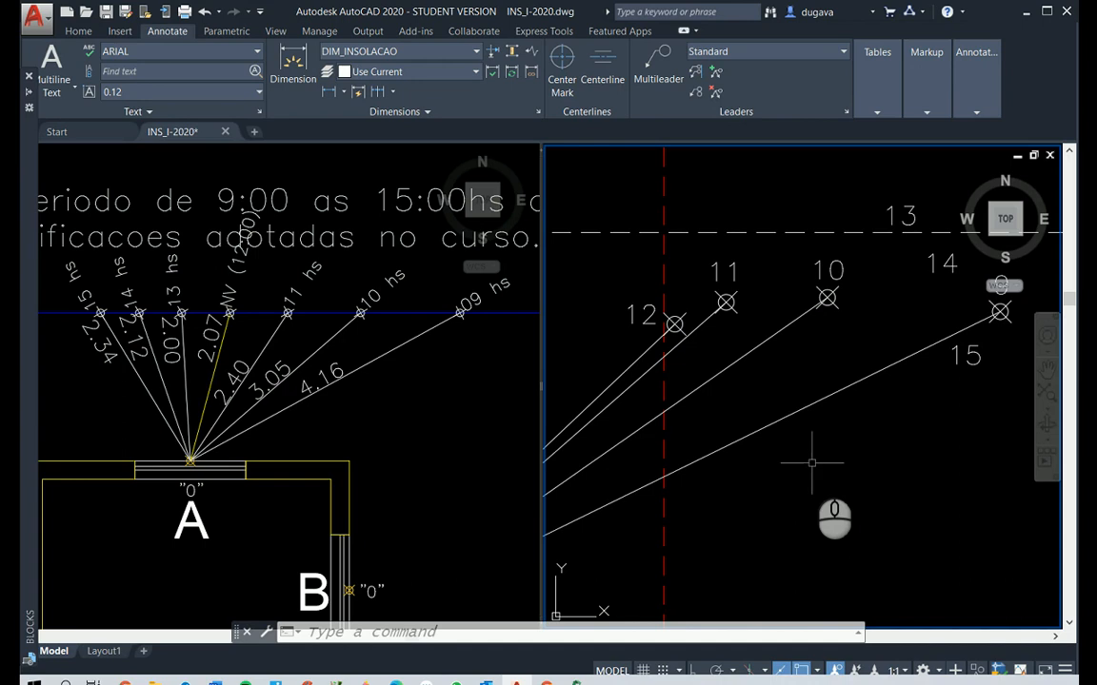
key("Escape")
type("po")
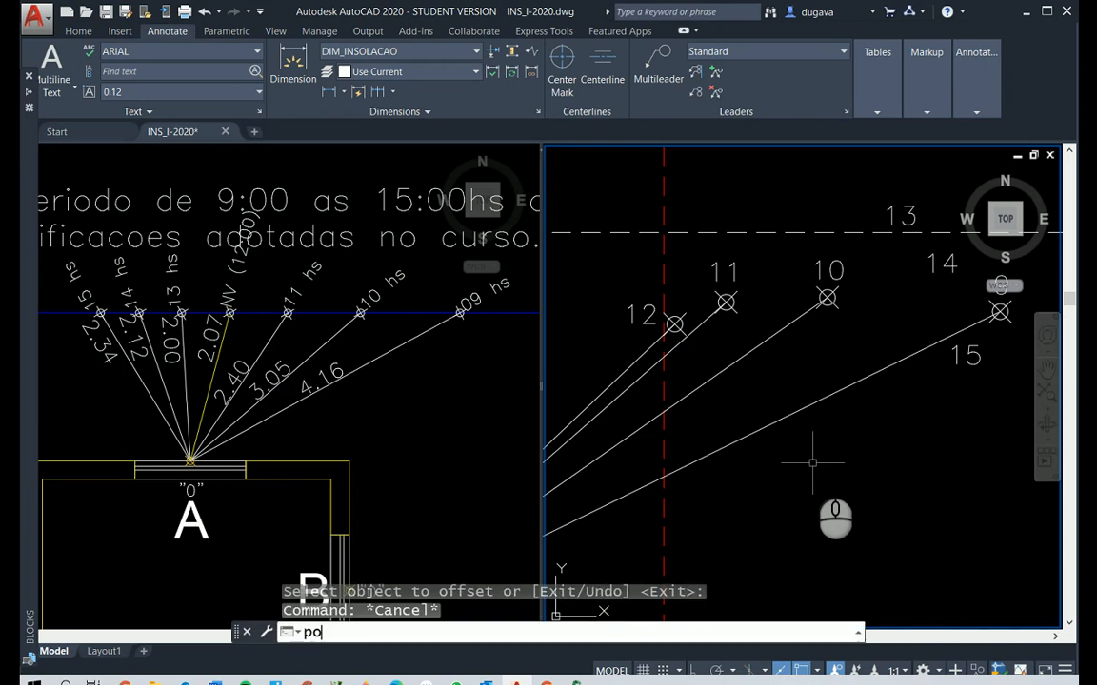
key("Return")
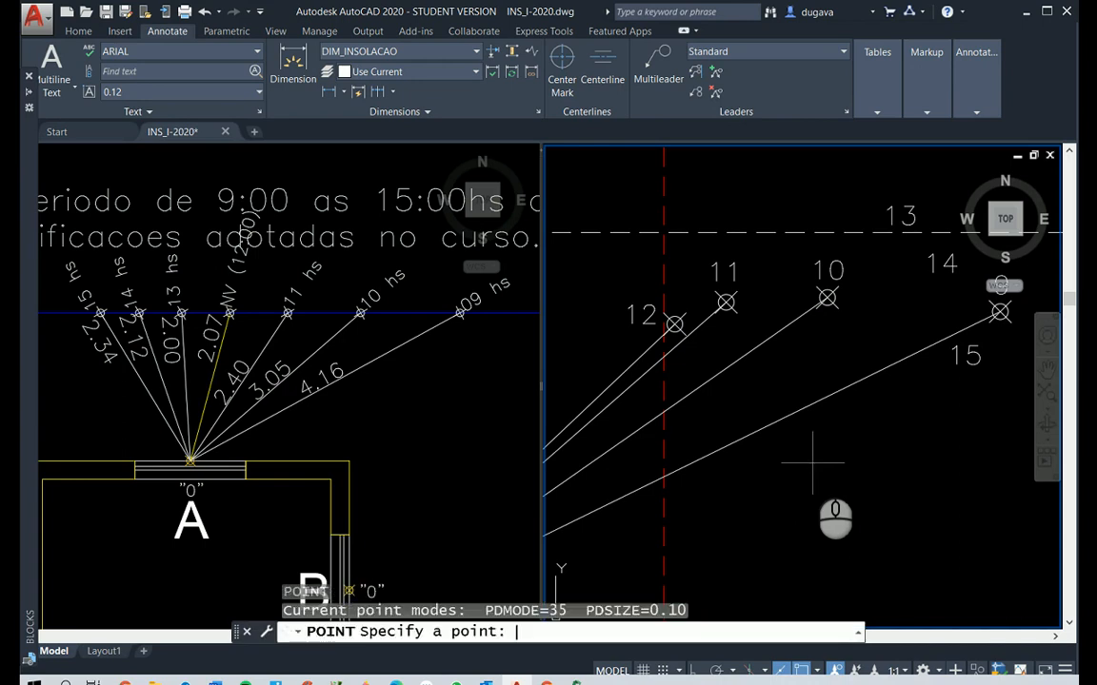
left_click(664, 358)
key("Escape")
key("Escape")
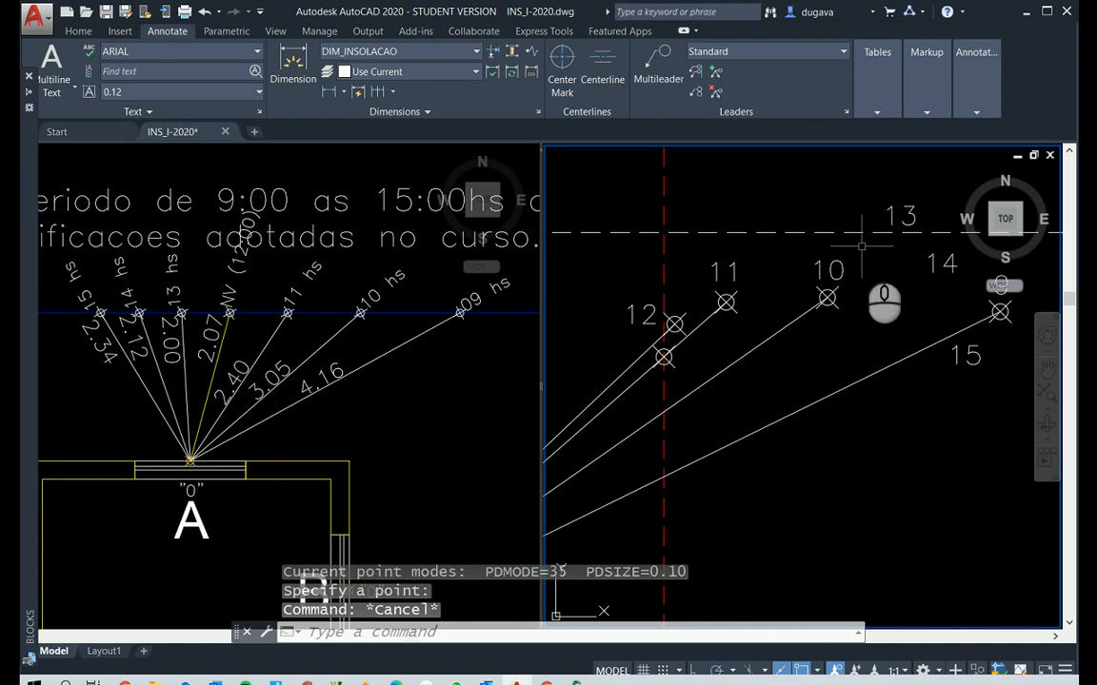
Move the hour label 13 below its new point and erase the offset red dashed auxiliary line
type("m")
key("Return")
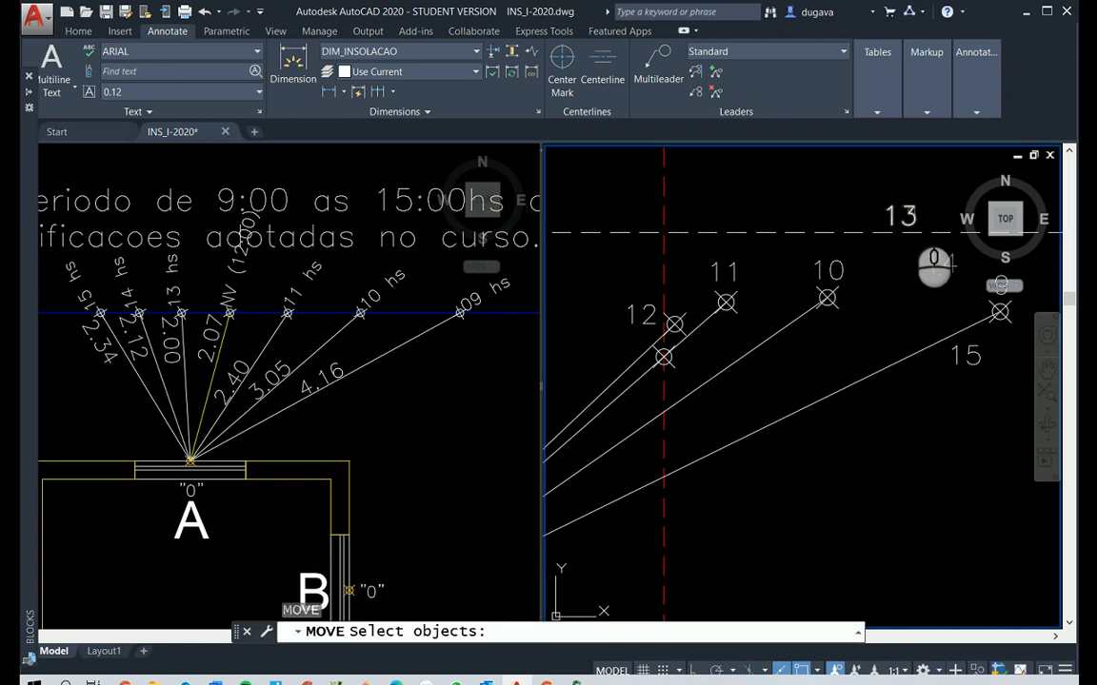
left_click(907, 214)
key("Return")
left_click(907, 214)
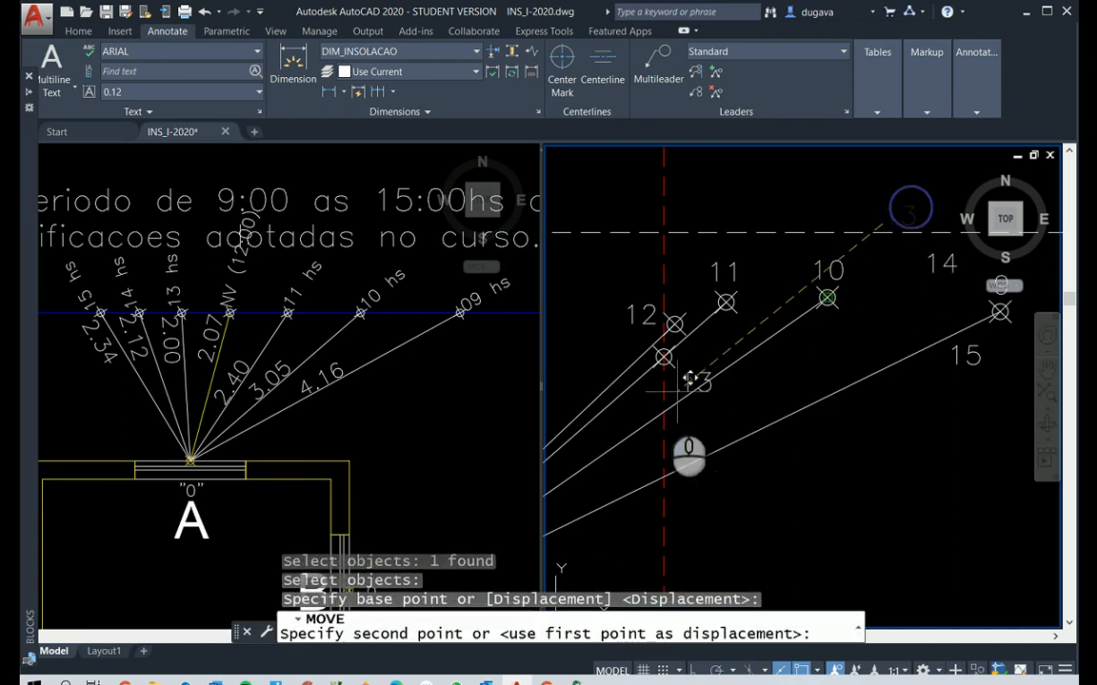
left_click(627, 407)
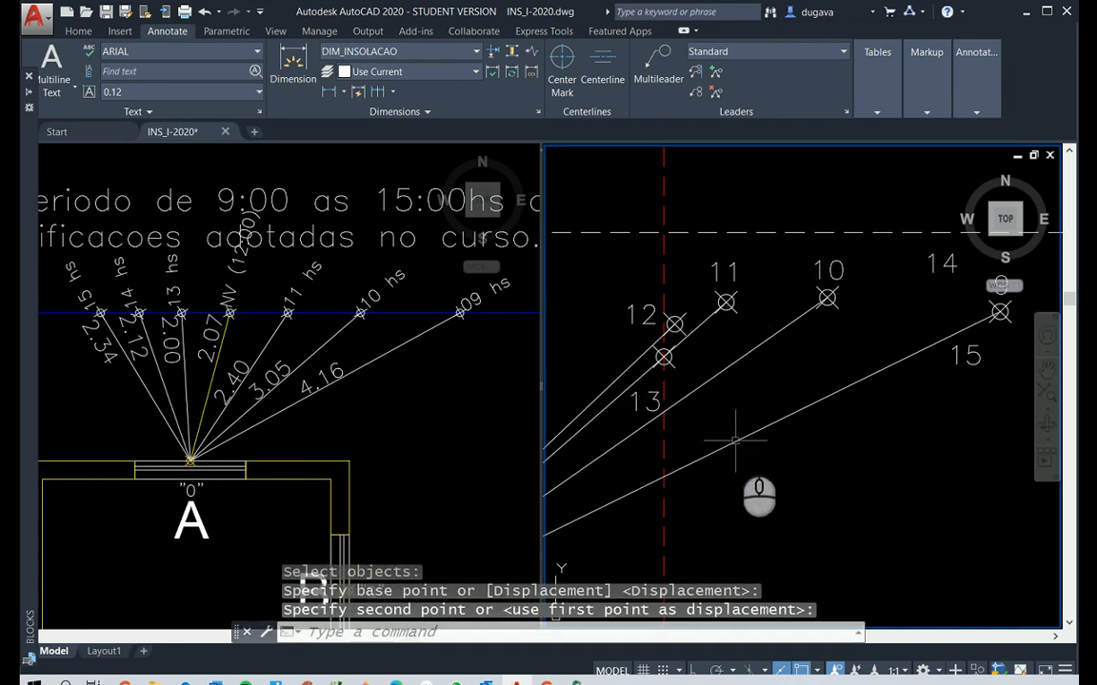
scroll(672, 398, "up", 2)
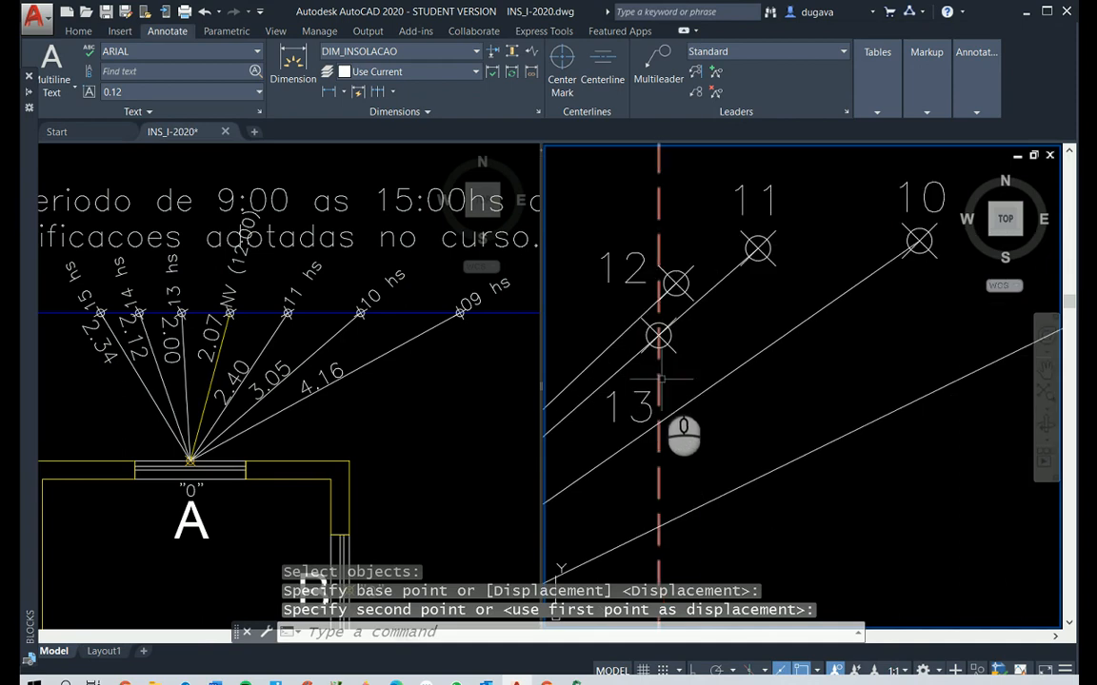
key("Delete")
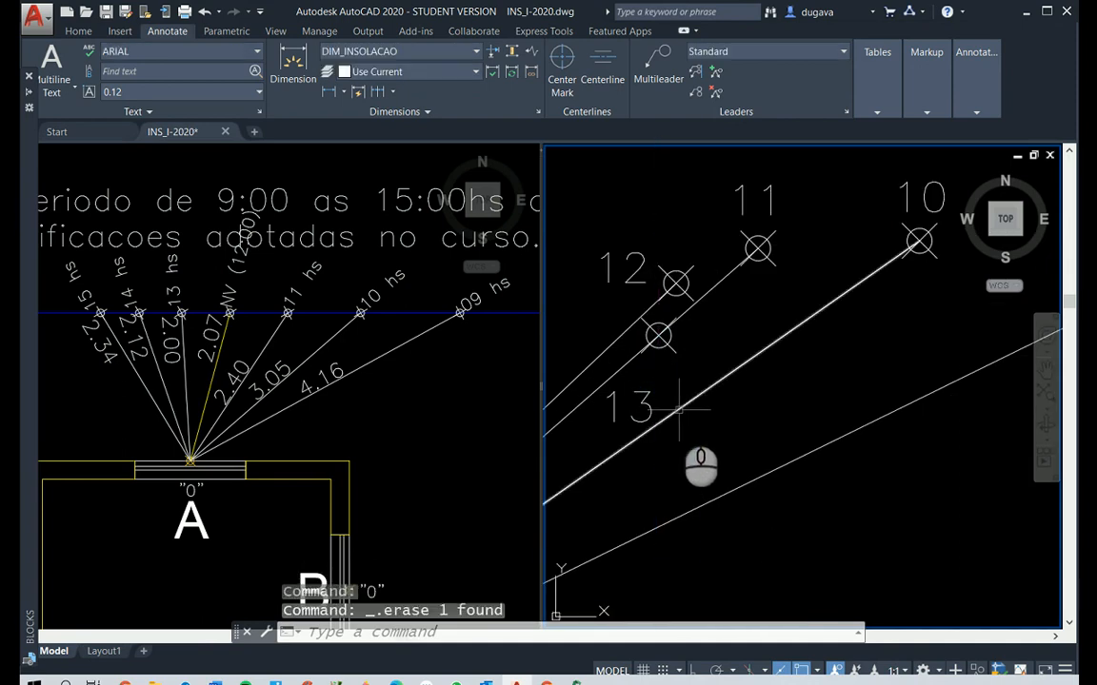
Shift the hour label 13 closer so it sits directly beneath its point
type("m")
key("Return")
left_click(632, 406)
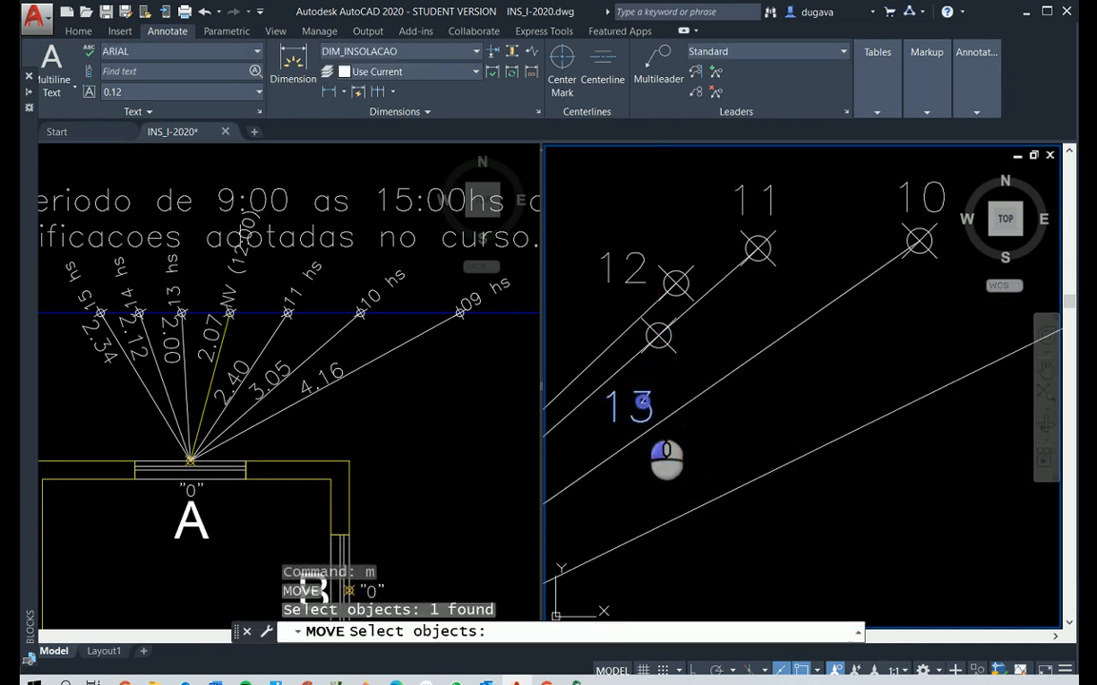
right_click(850, 535)
left_click(850, 535)
left_click(844, 522)
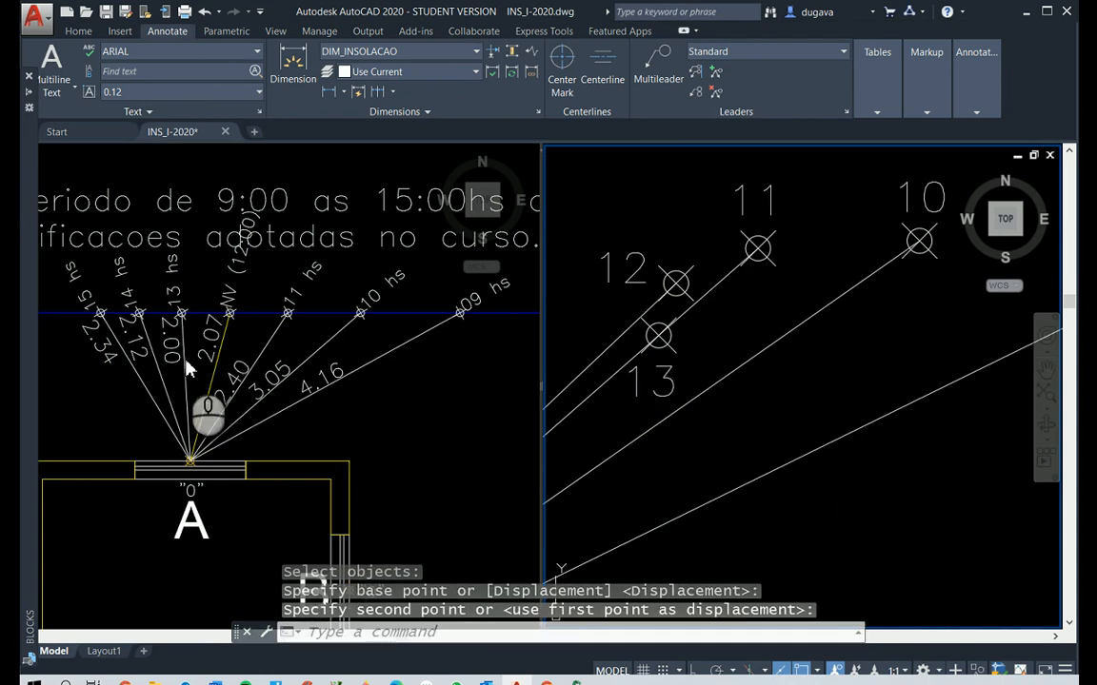
Offset the red dashed ZENITE line 2.12 outward from window A for the 14:00 ray length
scroll(545, 341, "down", 4)
middle_click_drag(706, 295, 895, 321)
key("Escape")
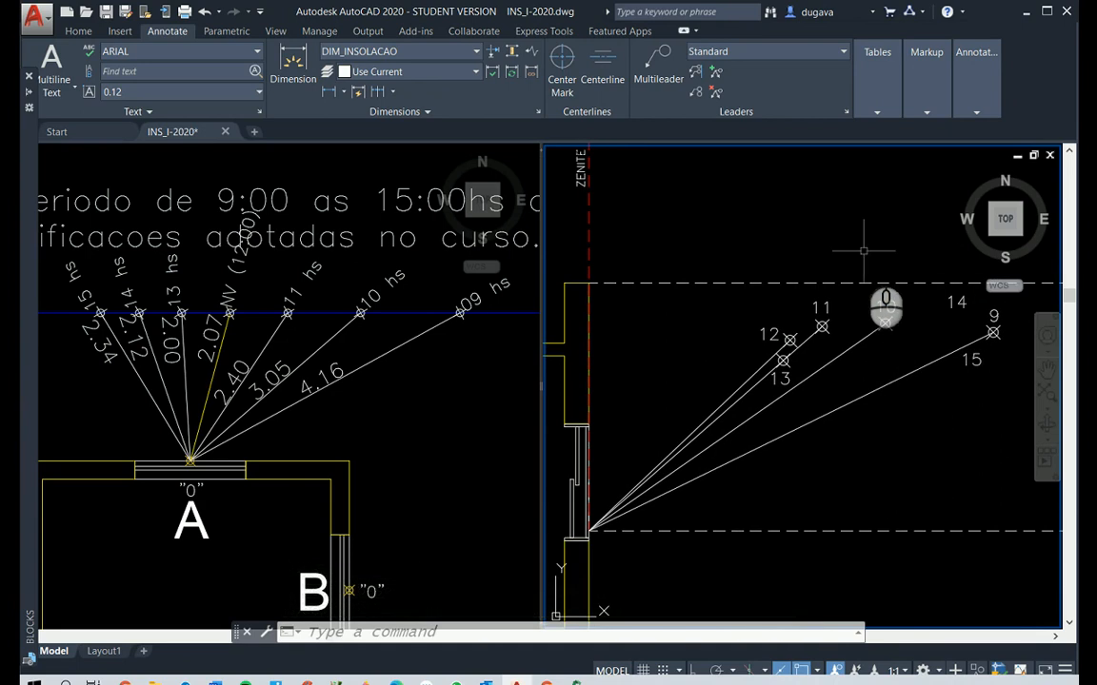
key("Escape")
type("o2.")
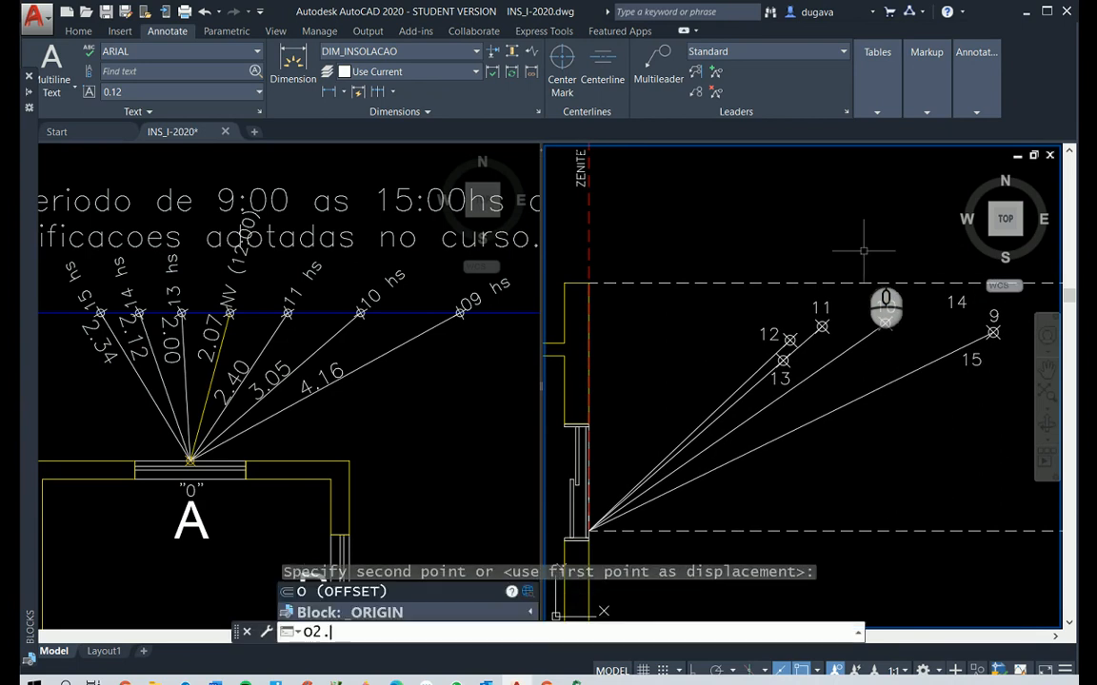
type("12")
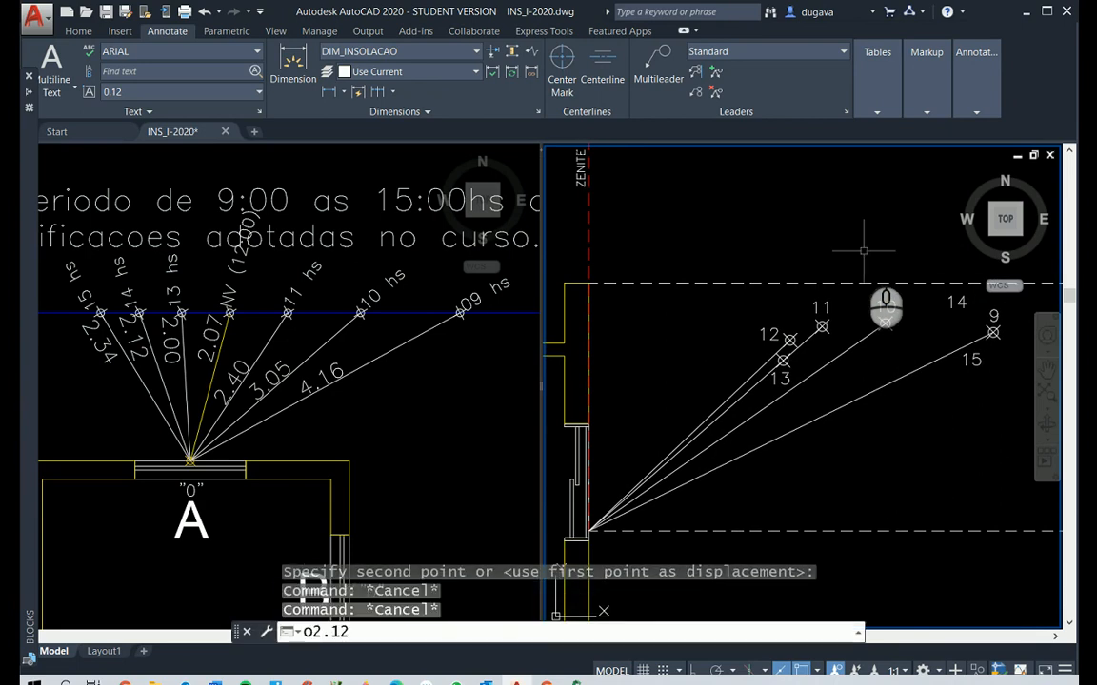
key("BackSpace")
key("BackSpace")
key("BackSpace")
key("BackSpace")
key("Return")
type("2")
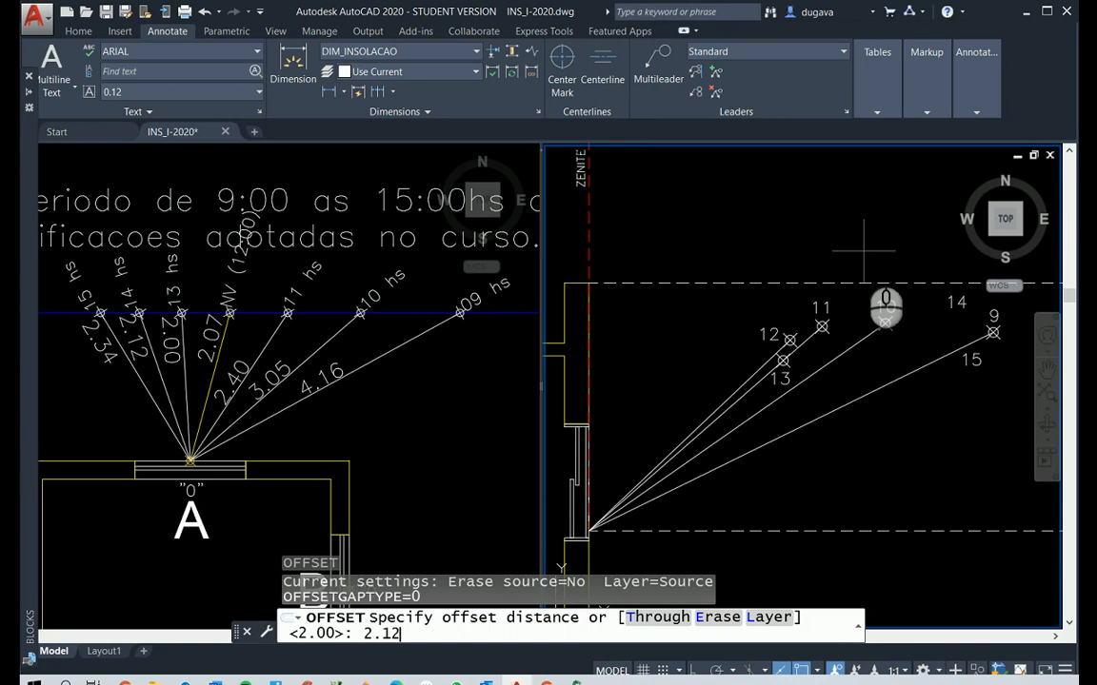
type(".12")
key("Return")
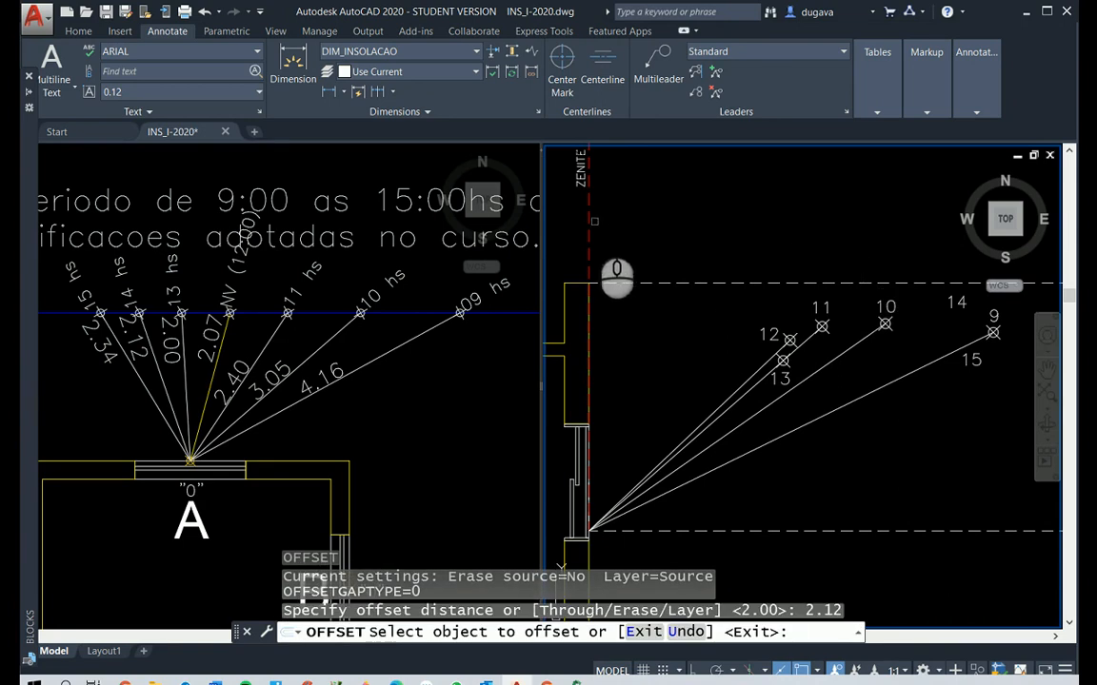
left_click(588, 224)
left_click(844, 350)
key("Return")
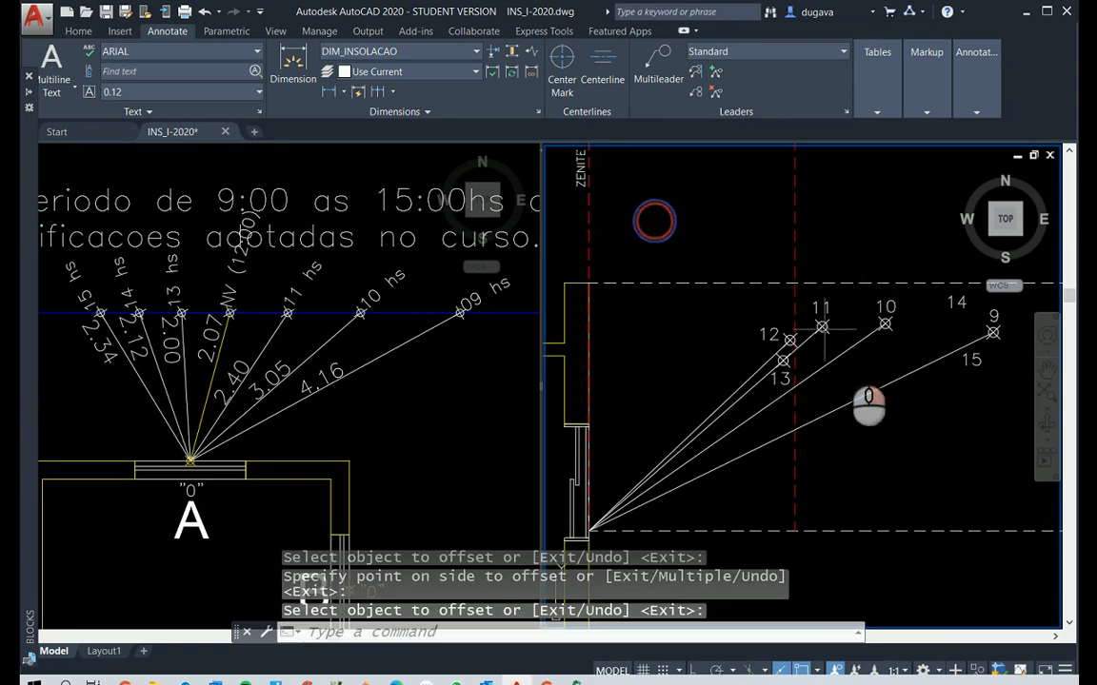
Place a point for 14:00 where the 10 o'clock ray crosses the offset red dashed line
type("po")
key("Return")
left_click(795, 386)
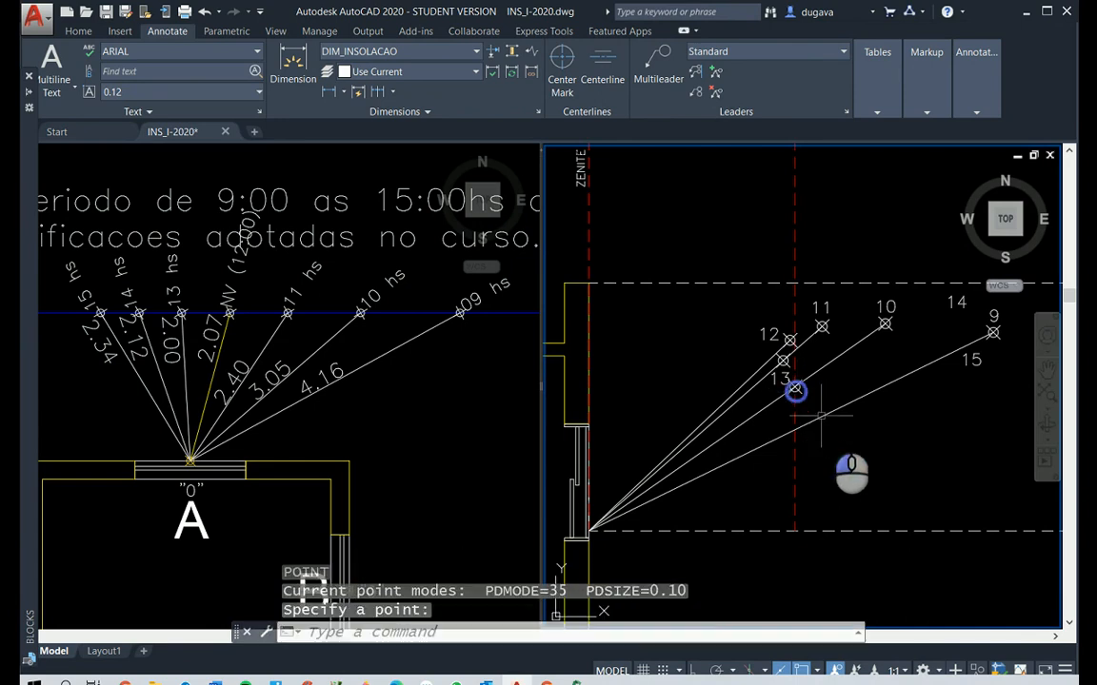
Move the hour label 14 beneath its new point and erase the offset red dashed auxiliary line
left_click(949, 309)
type("M")
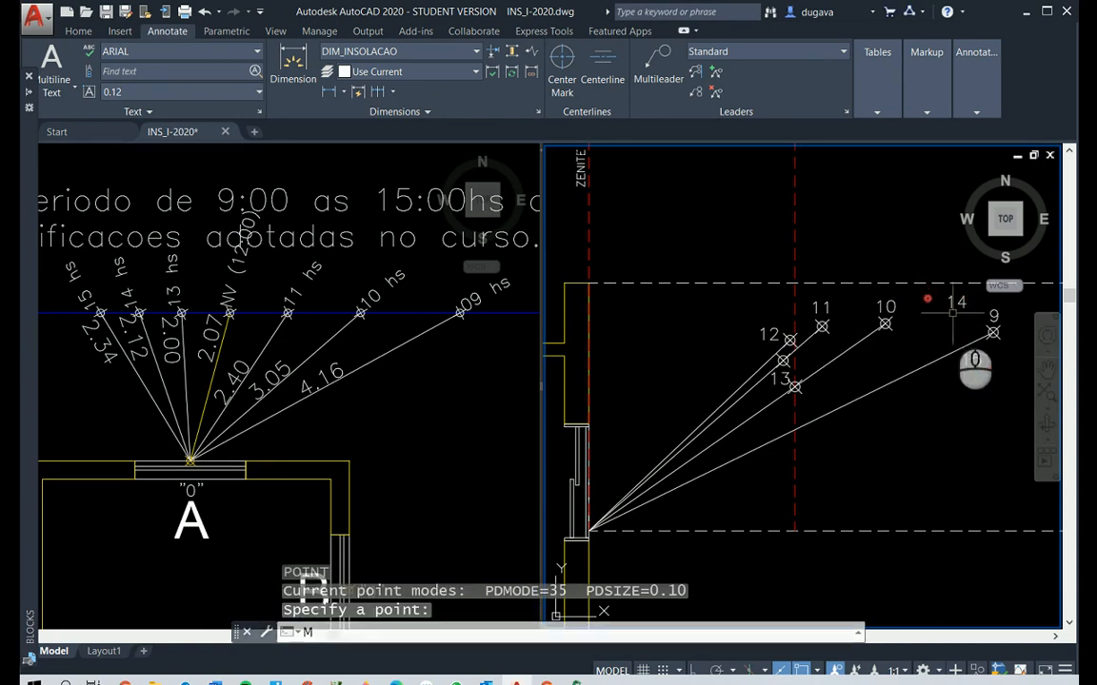
key("Return")
left_click(956, 303)
key("Return")
left_click(955, 303)
scroll(781, 404, "up", 2)
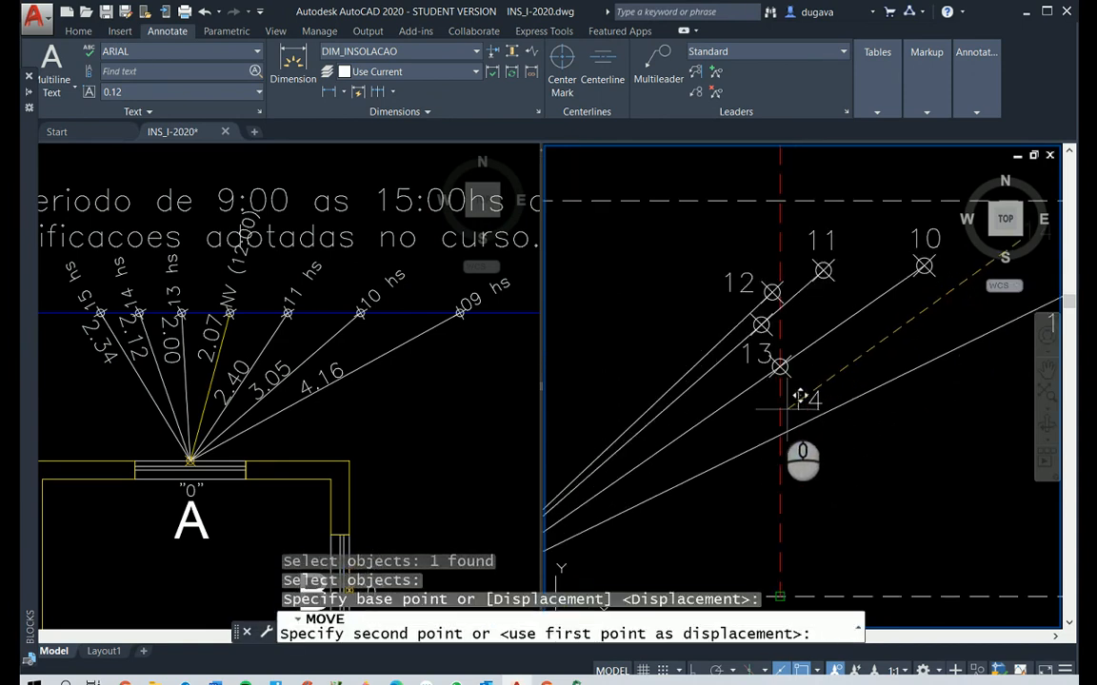
left_click(781, 455)
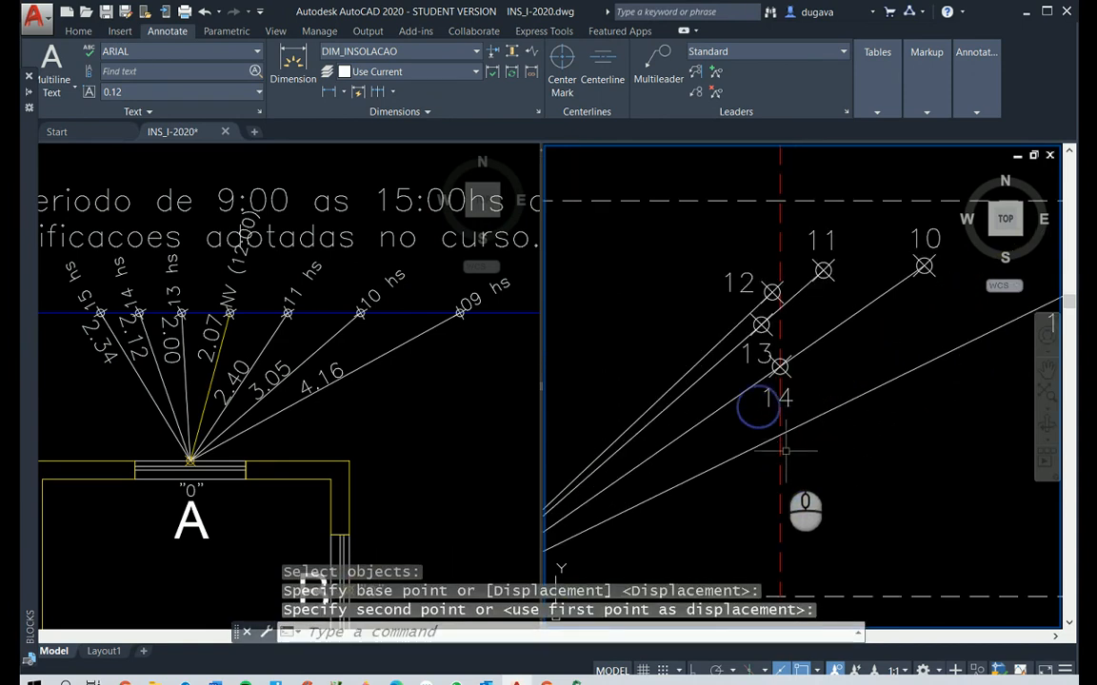
left_click(780, 456)
key("Delete")
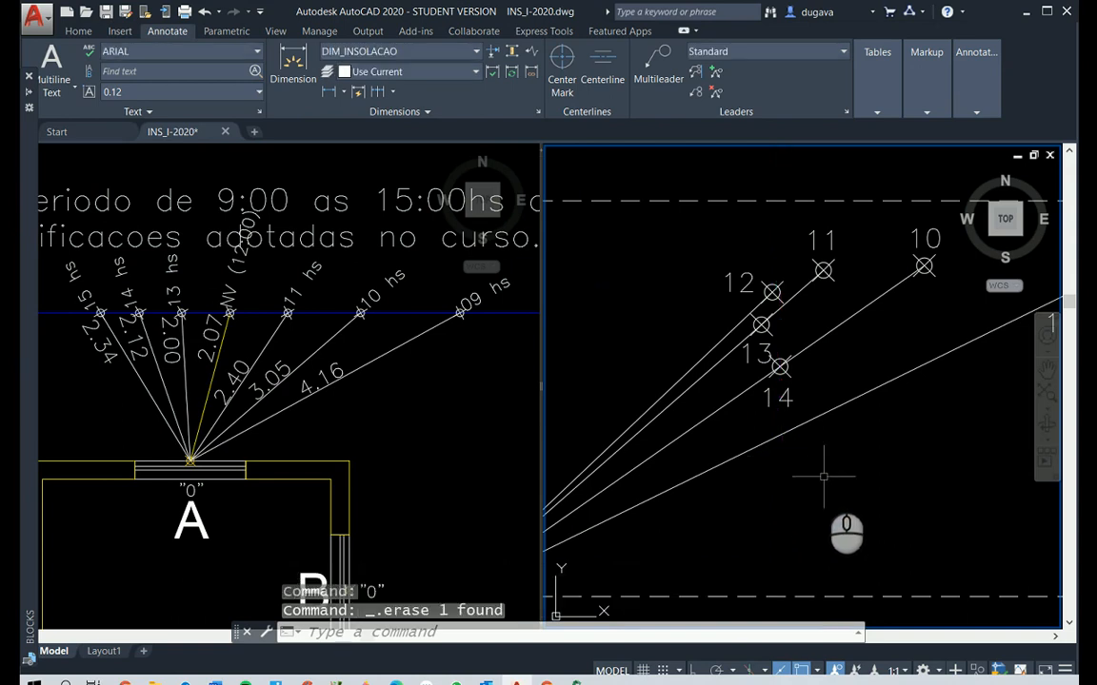
Offset the red dashed ZENITE line 2.34 outward from window A for the 15:00 ray length
scroll(824, 476, "down", 2)
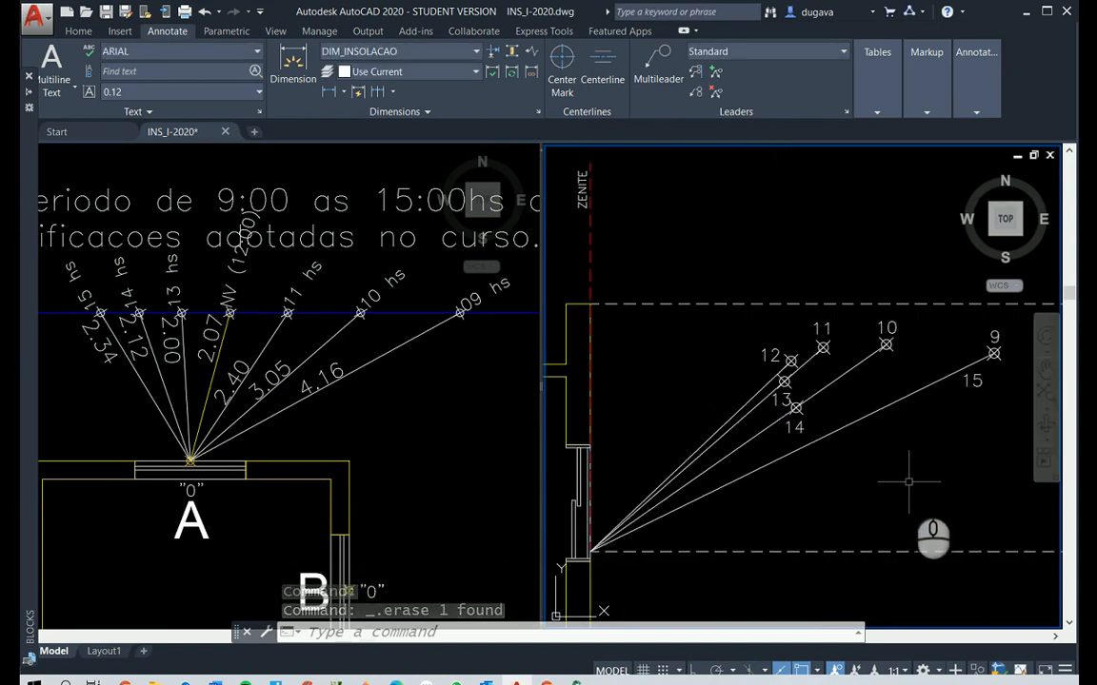
key("Escape")
key("Escape")
key("Escape")
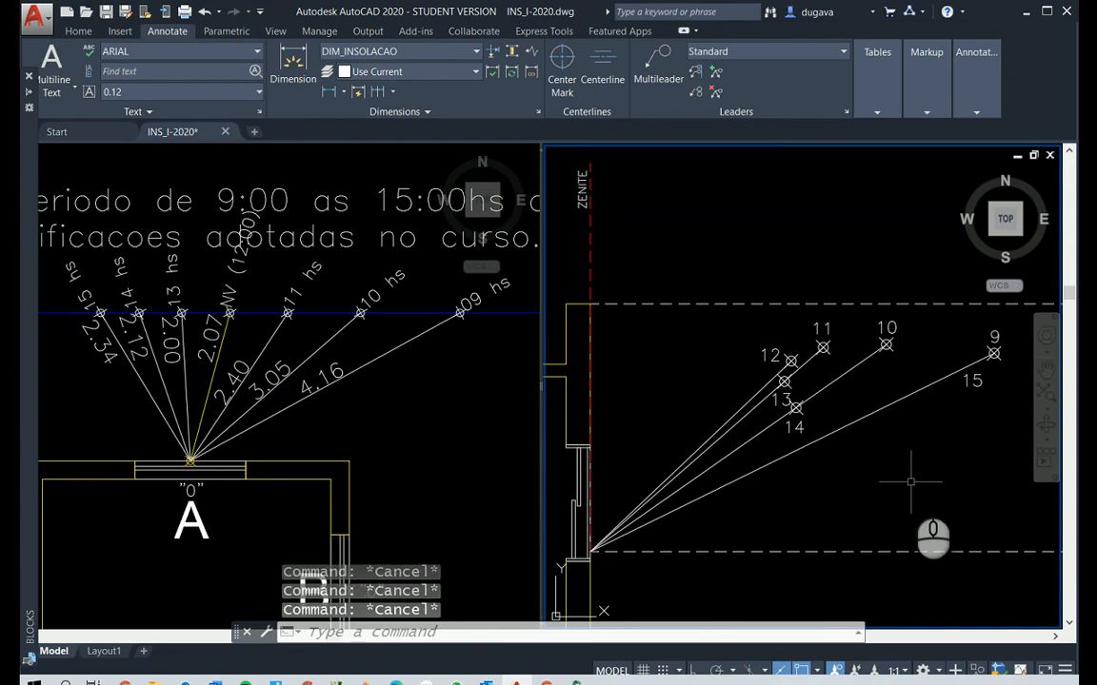
type("o")
key("Return")
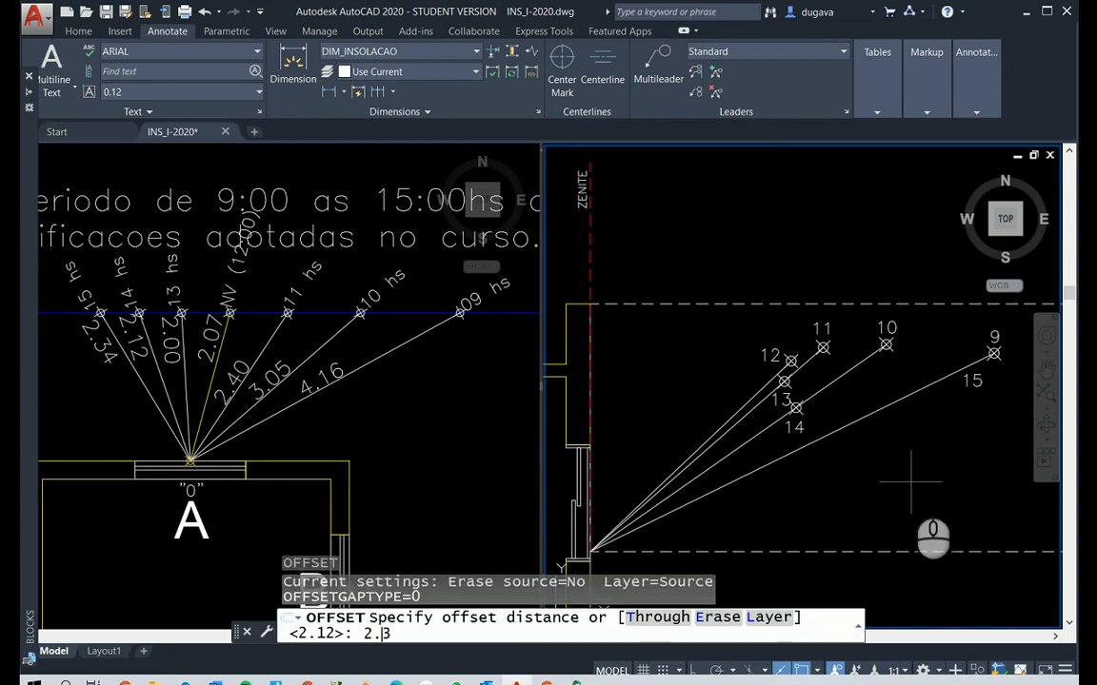
type("2.34")
key("Return")
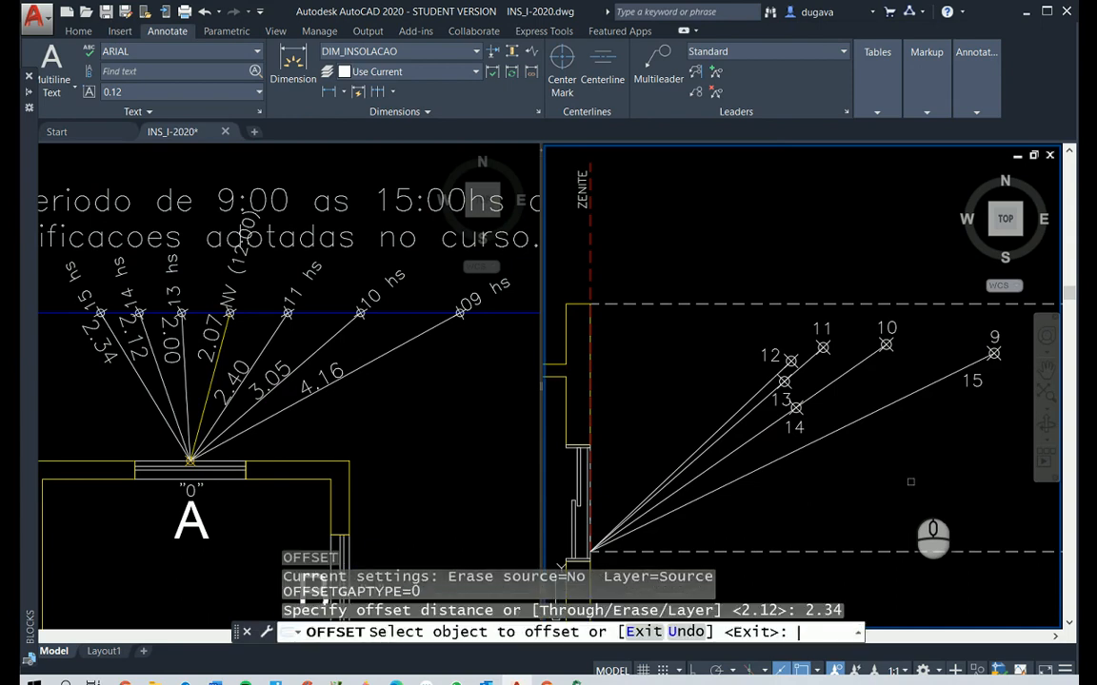
left_click(588, 235)
left_click(653, 238)
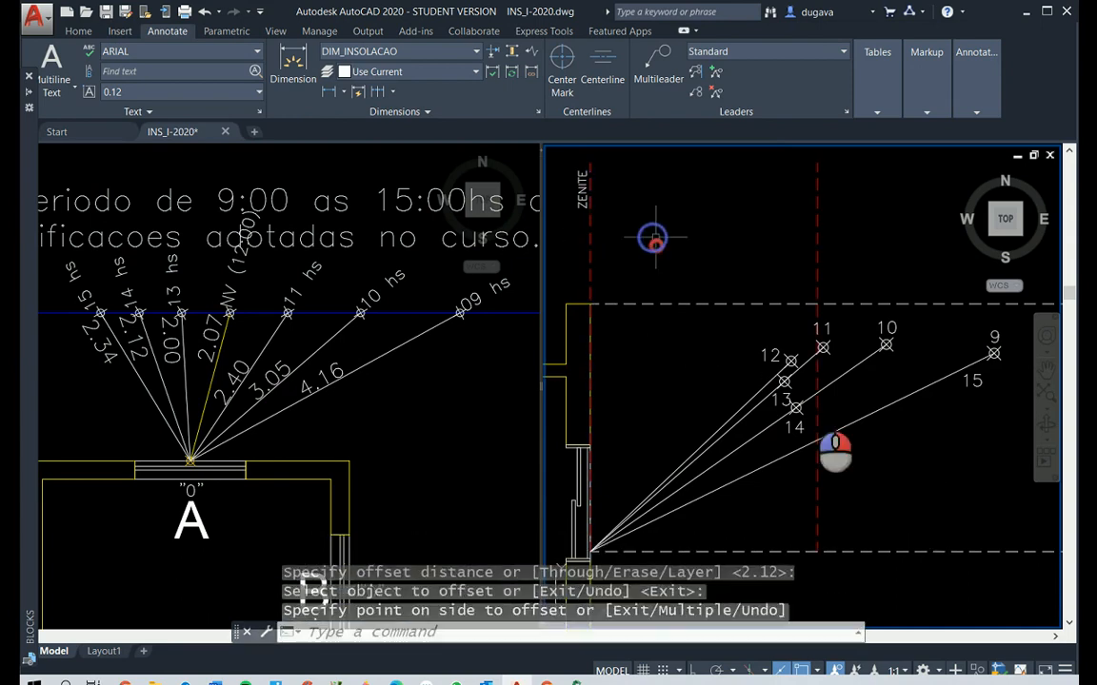
Place a point for 15:00 where the 9 o'clock ray crosses the offset red dashed line
type("po")
right_click(945, 500)
left_click(823, 443)
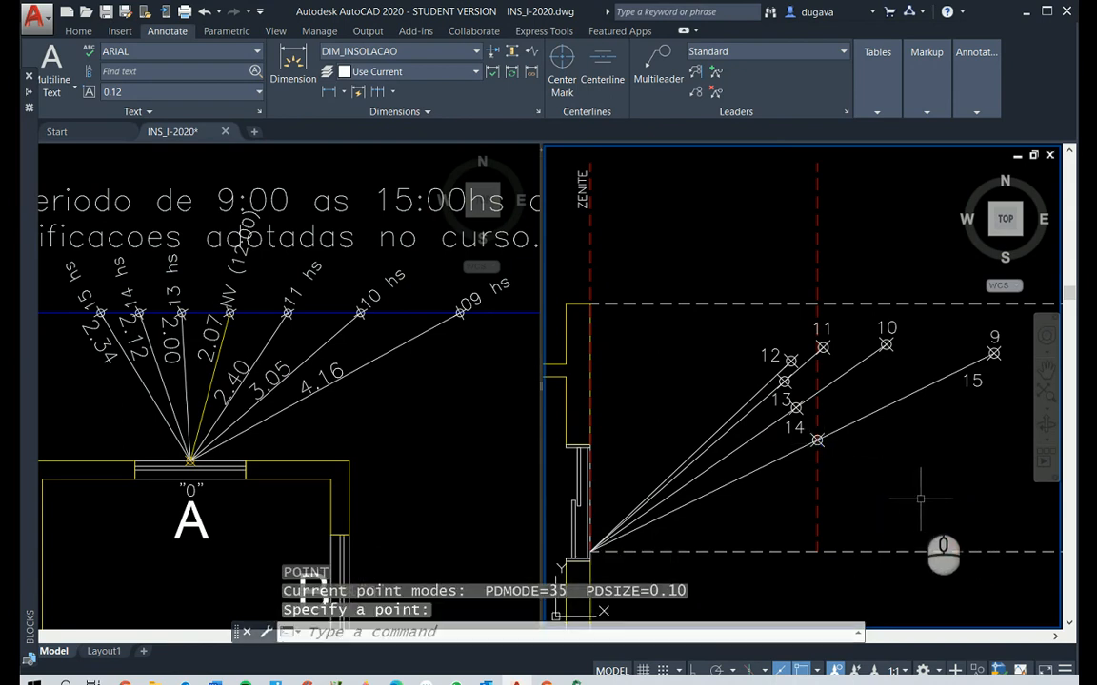
key("Escape")
key("Escape")
Move the hour label 15 beneath its new point and erase the offset red dashed auxiliary line
type("m")
right_click(913, 497)
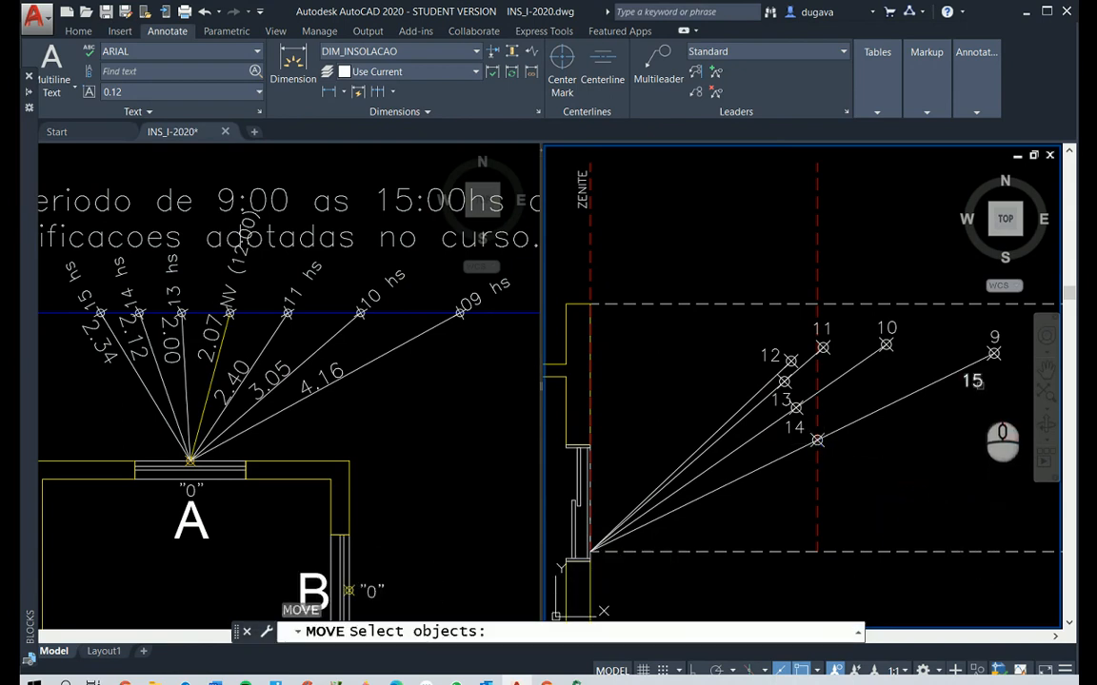
left_click(972, 382)
right_click(980, 411)
left_click(979, 411)
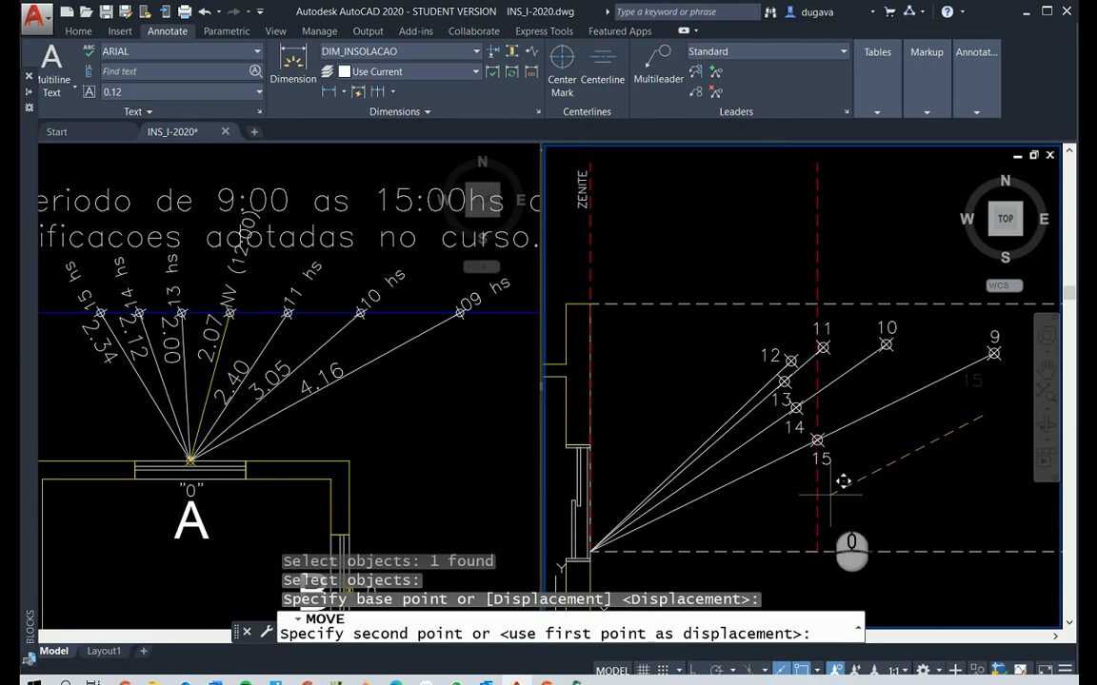
left_click(829, 495)
left_click(822, 507)
left_click(776, 512)
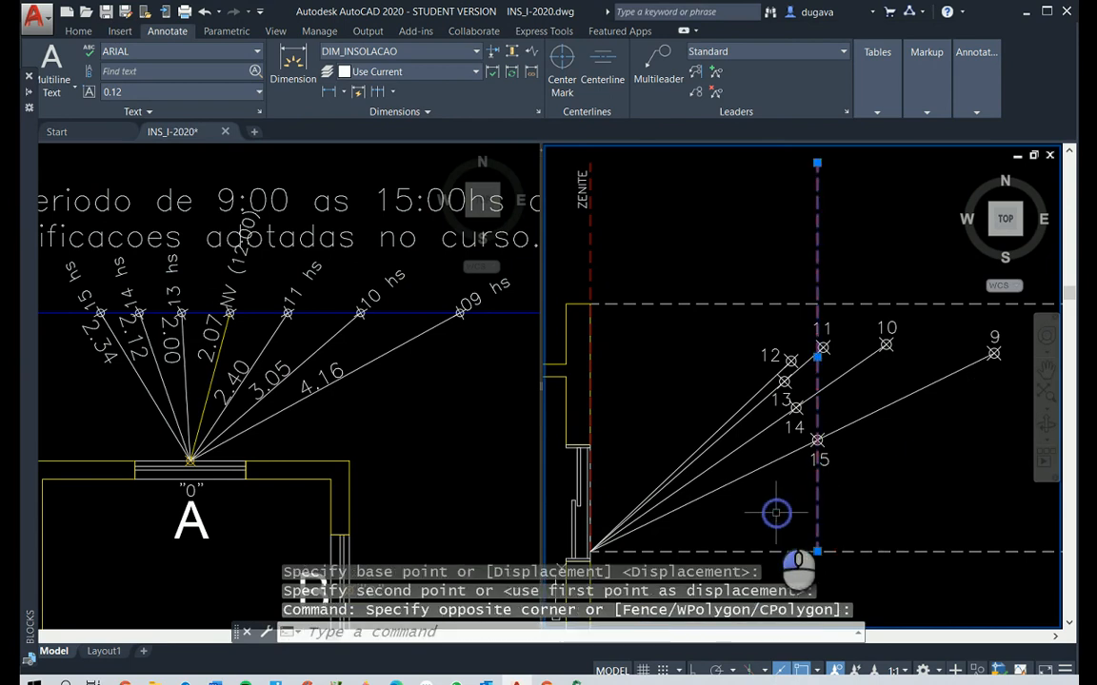
key("Delete")
Draw a fit spline through the elevation's hour points in order: 9, 10, 11, 12, 13, 14 and 15
scroll(847, 489, "down", 2)
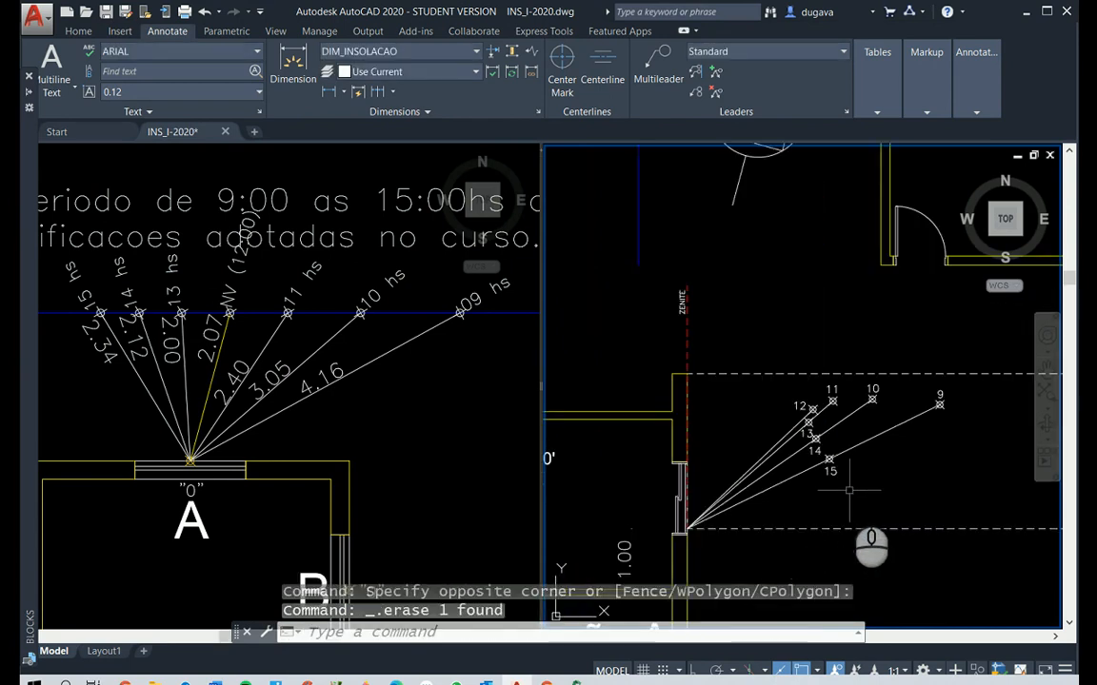
scroll(896, 517, "up", 2)
scroll(896, 517, "down", 1)
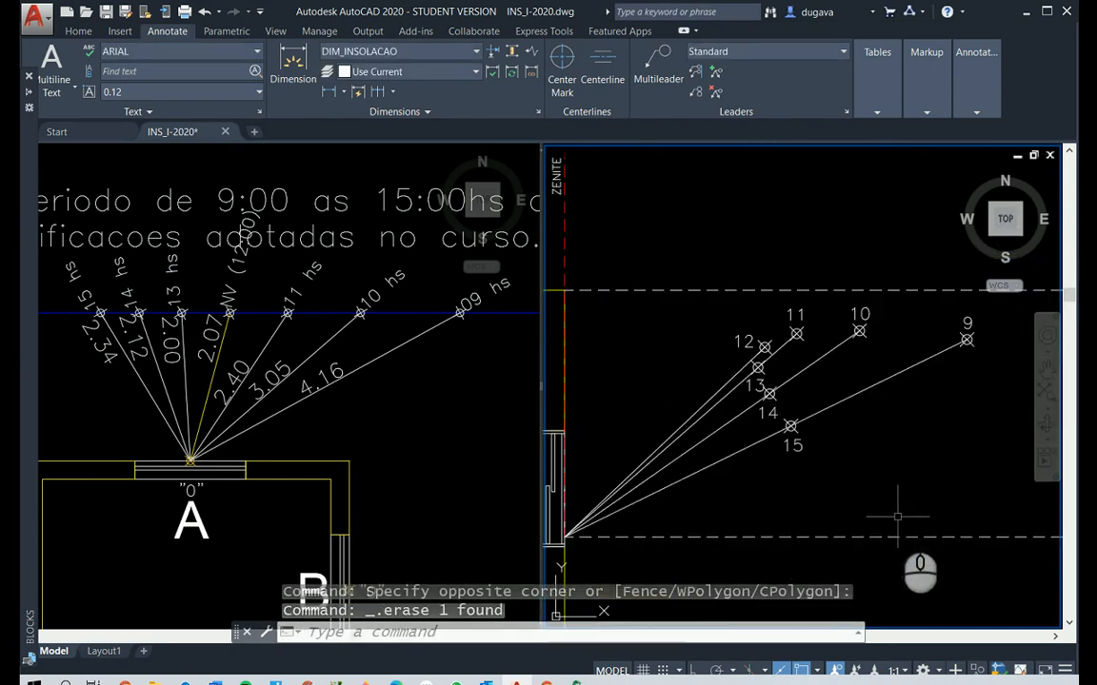
key("Escape")
key("Escape")
type("p")
key("Return")
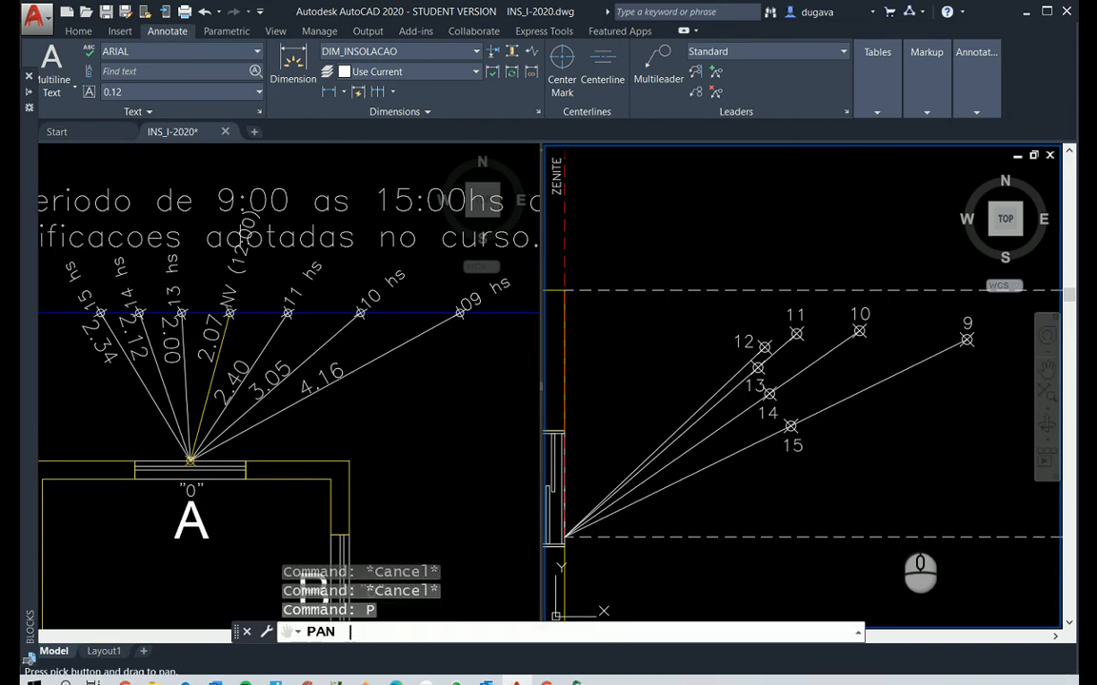
left_click_drag(933, 499, 922, 548)
scroll(876, 501, "up", 2)
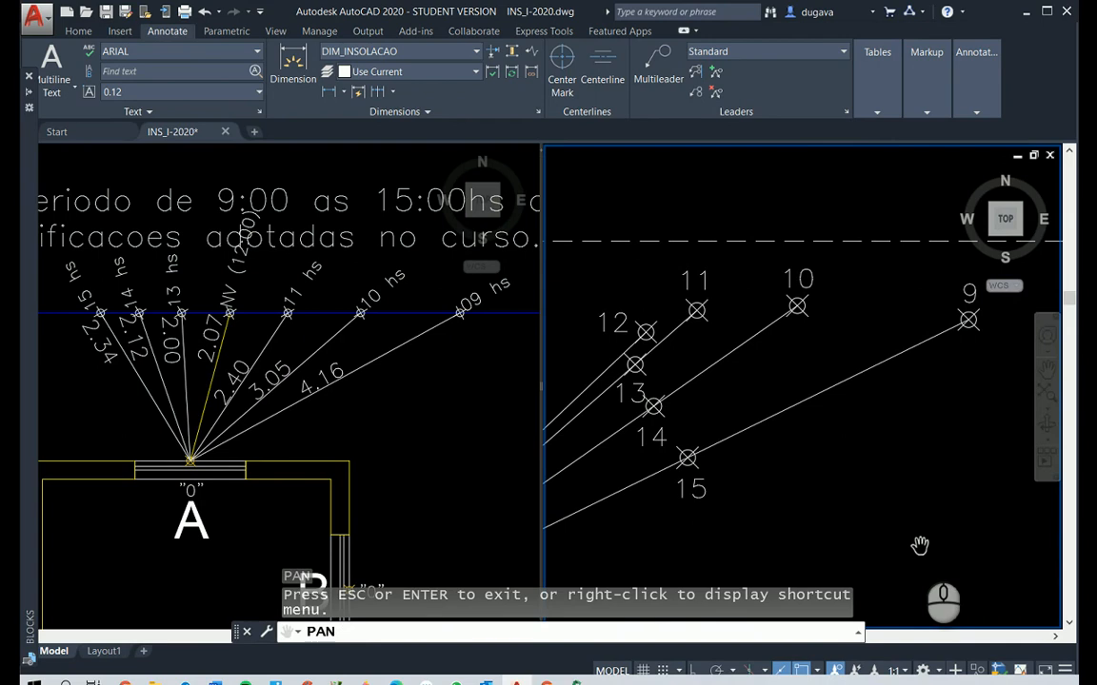
key("Escape")
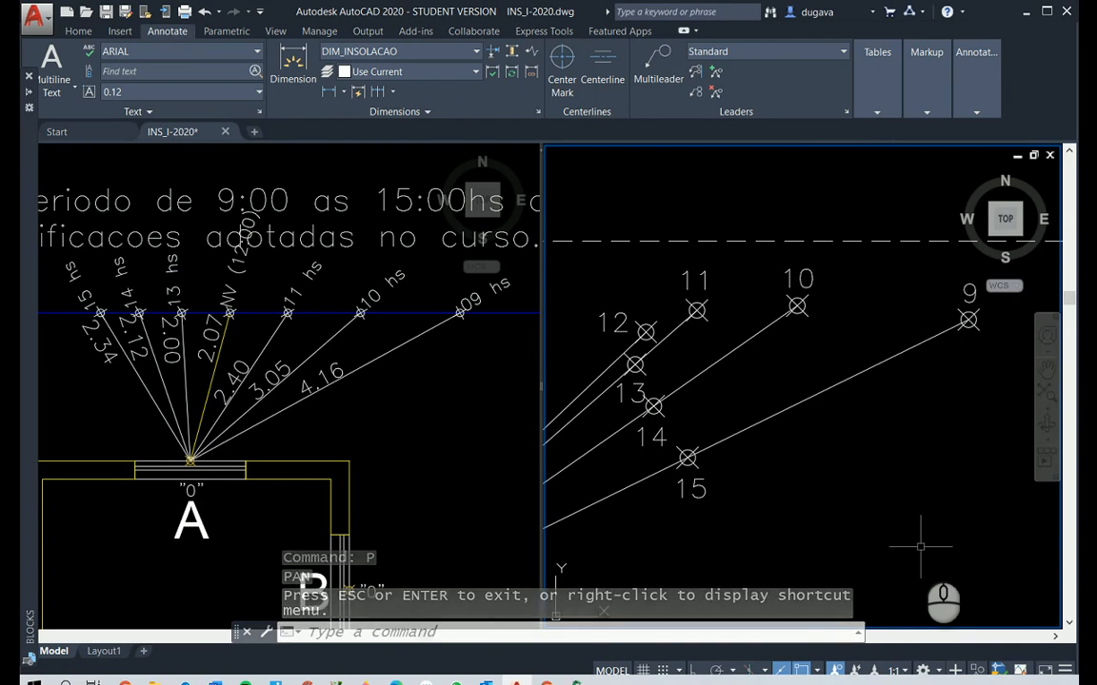
type("Sp")
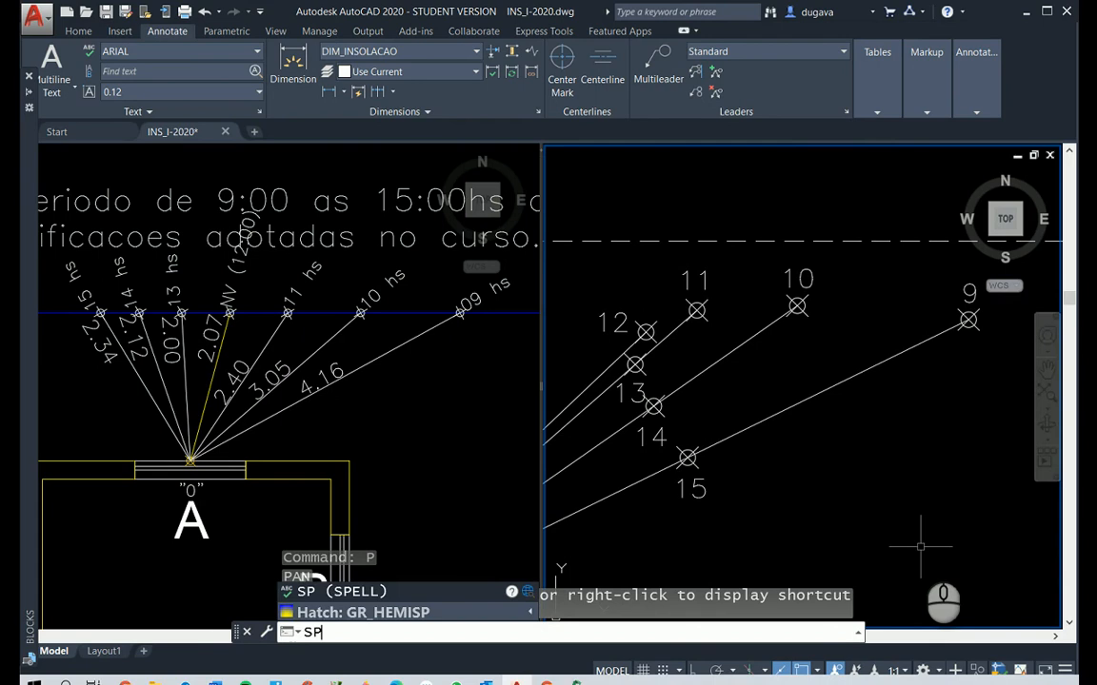
type("l")
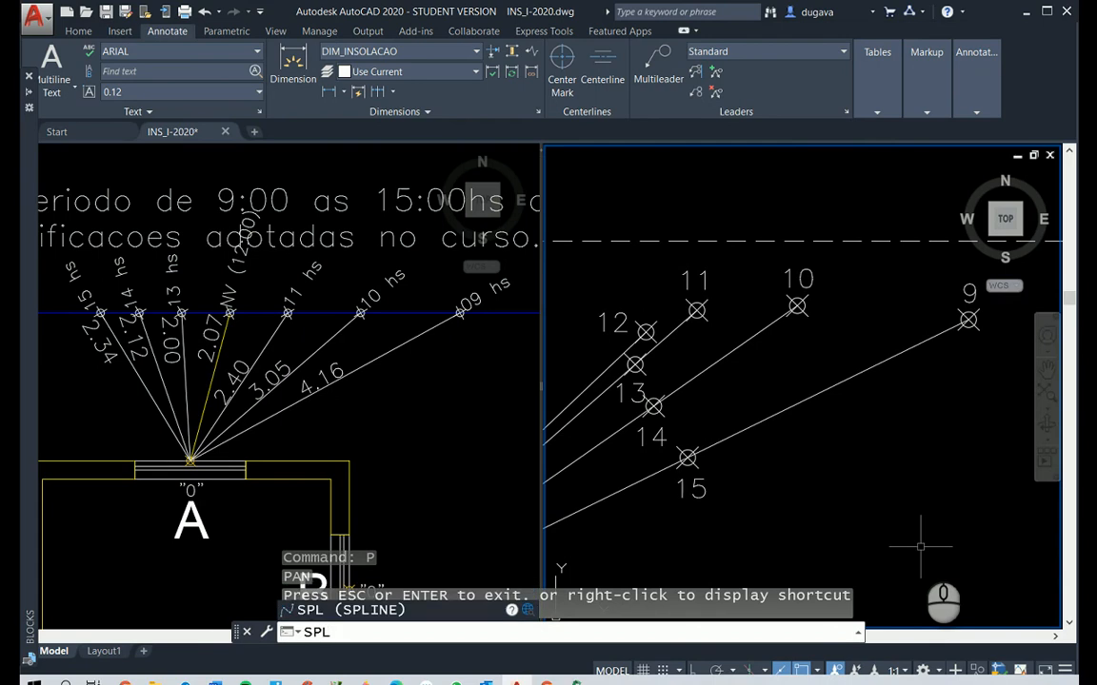
key("Return")
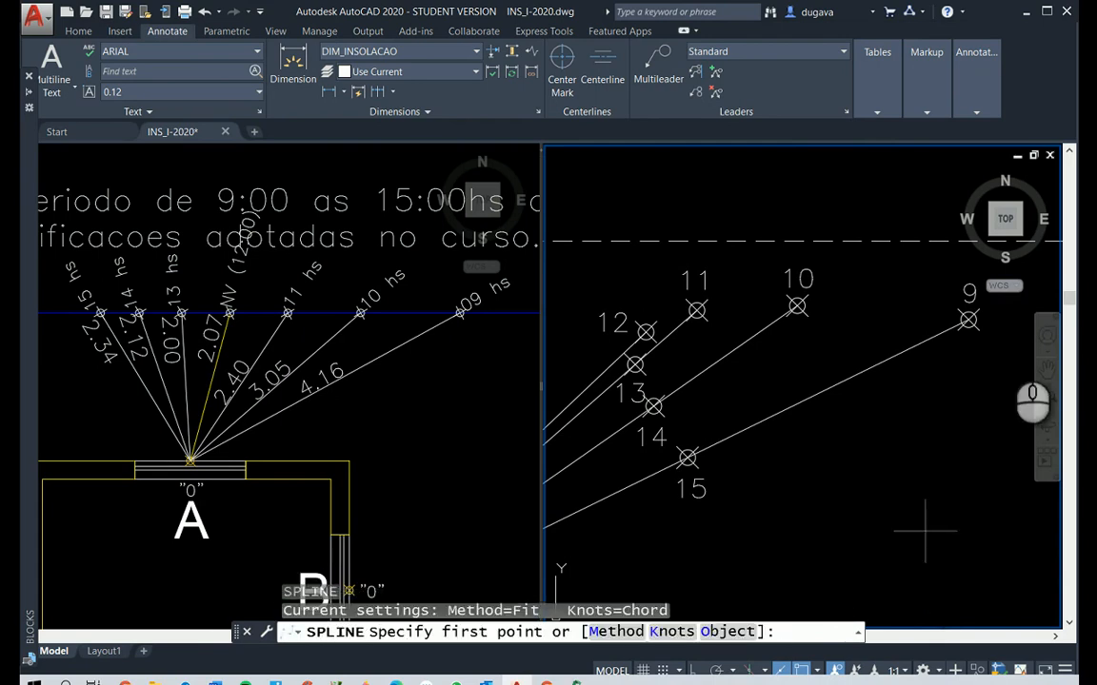
left_click(968, 320)
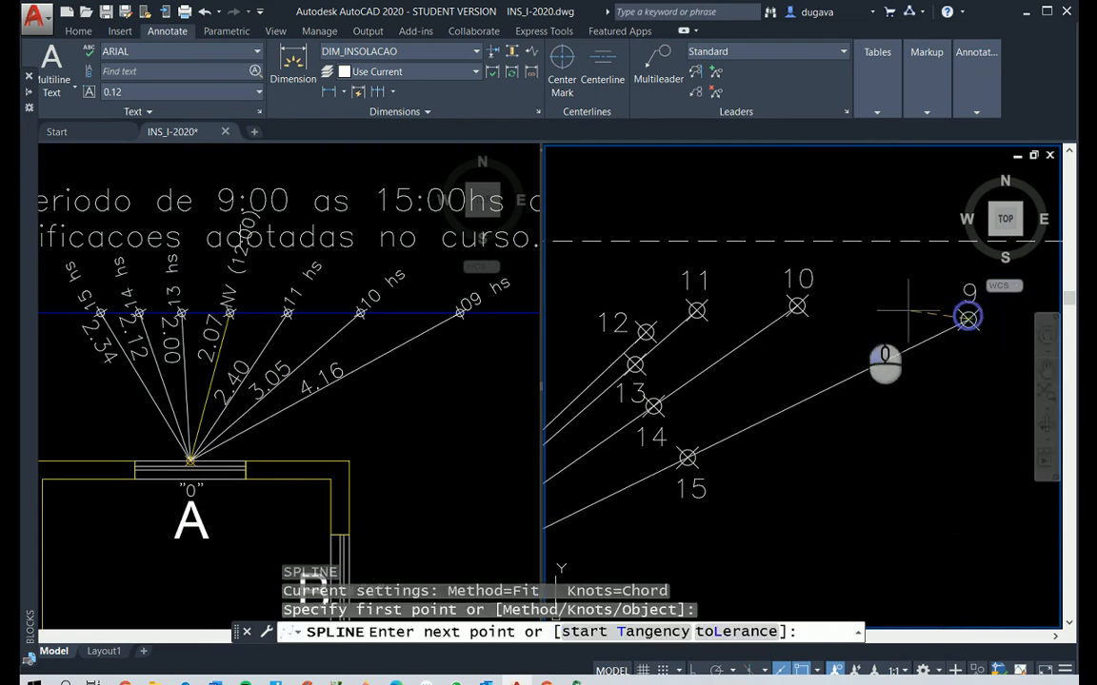
left_click(797, 305)
left_click(697, 311)
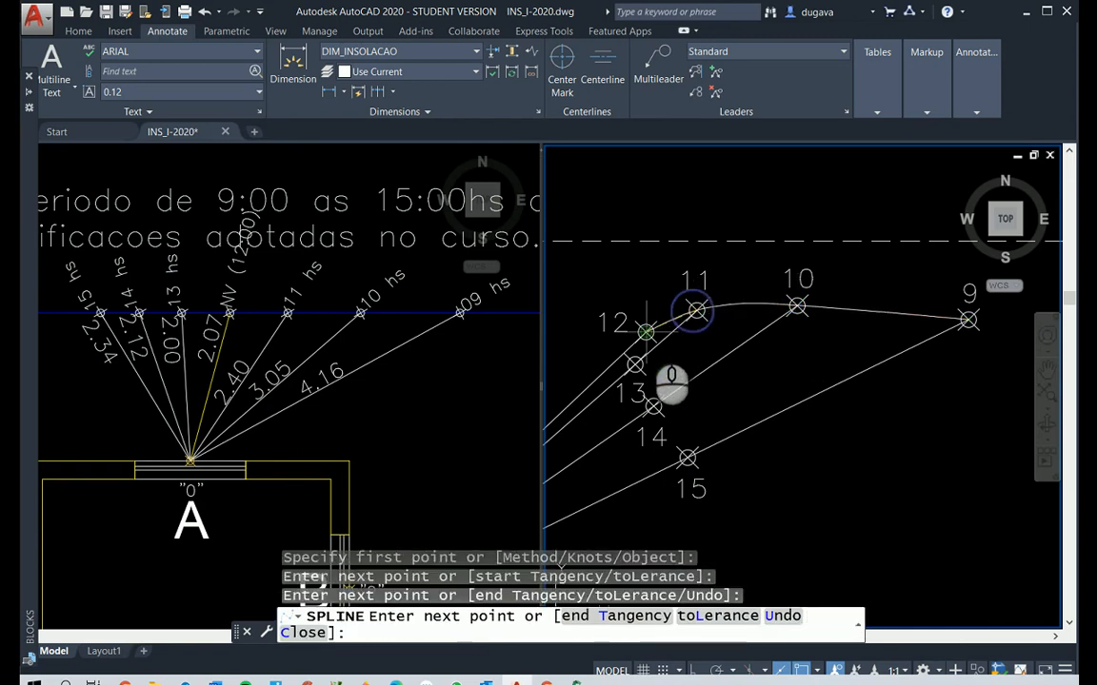
left_click(646, 332)
left_click(634, 364)
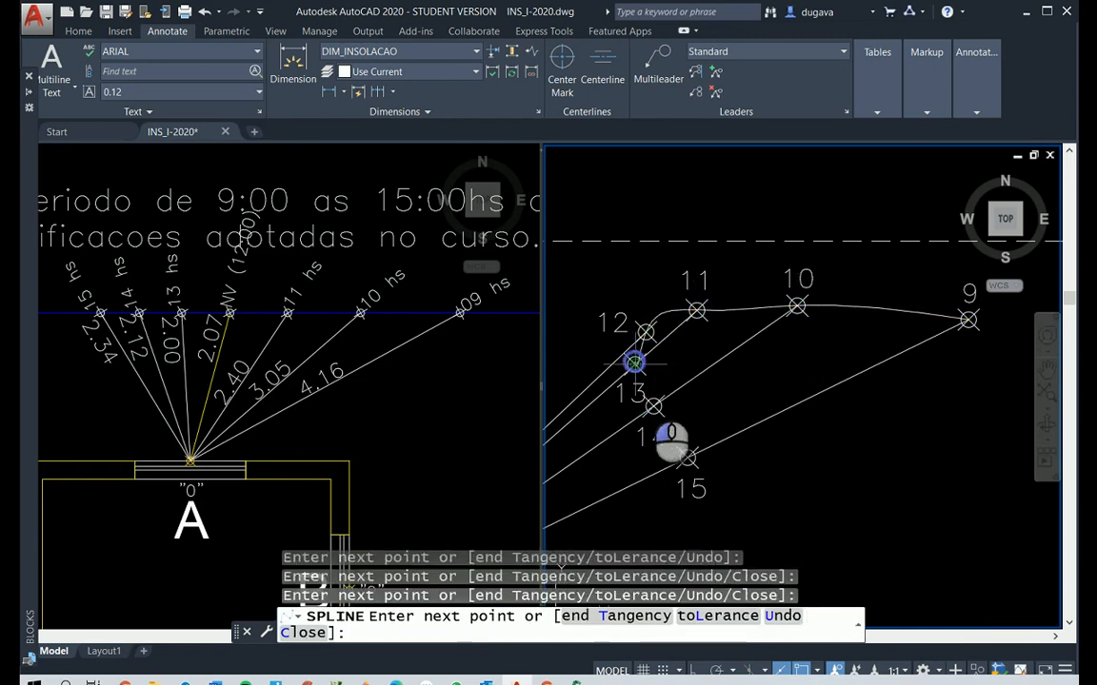
left_click(653, 407)
left_click(687, 458)
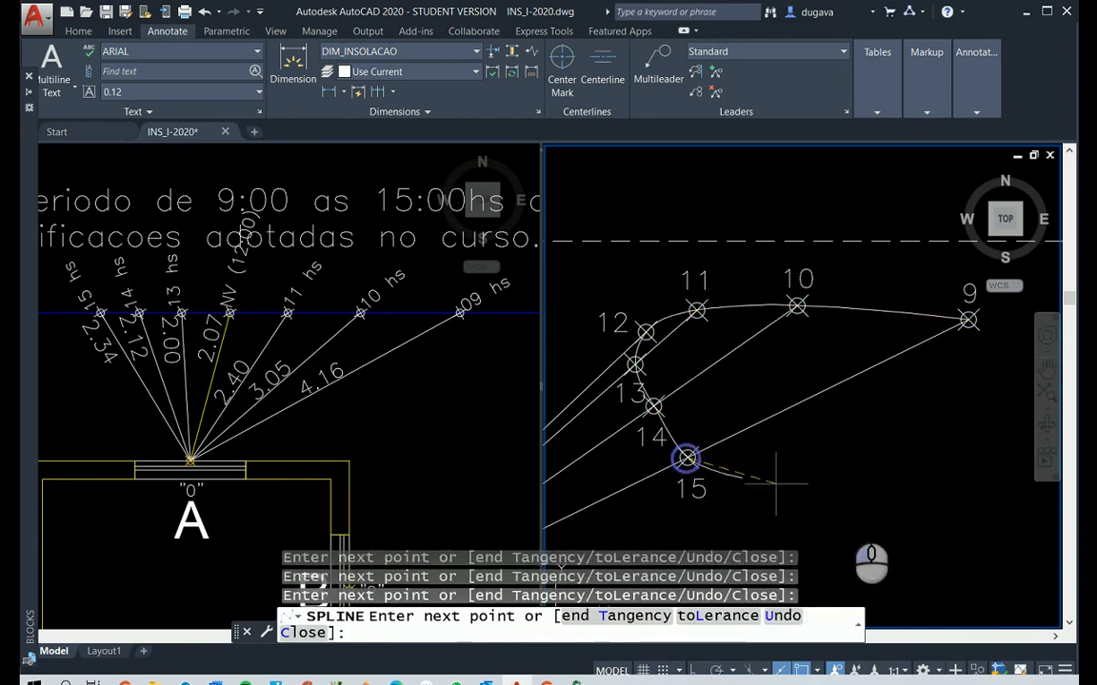
right_click(849, 507)
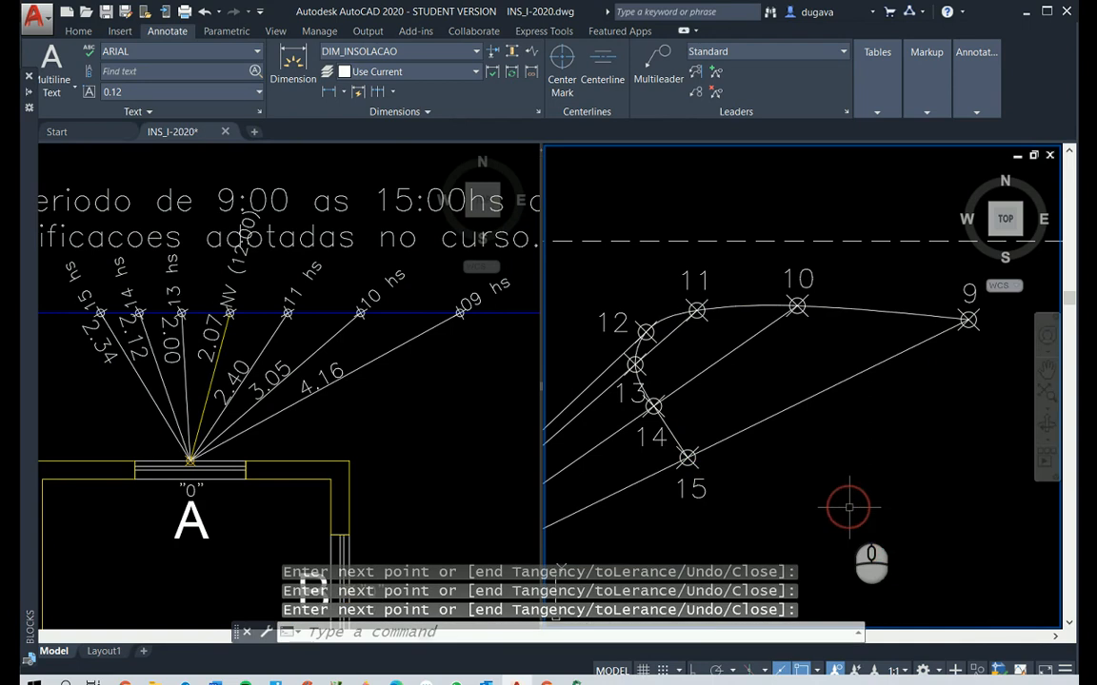
Change the colour of the spline through the elevation's hour points to Yellow
left_click(881, 309)
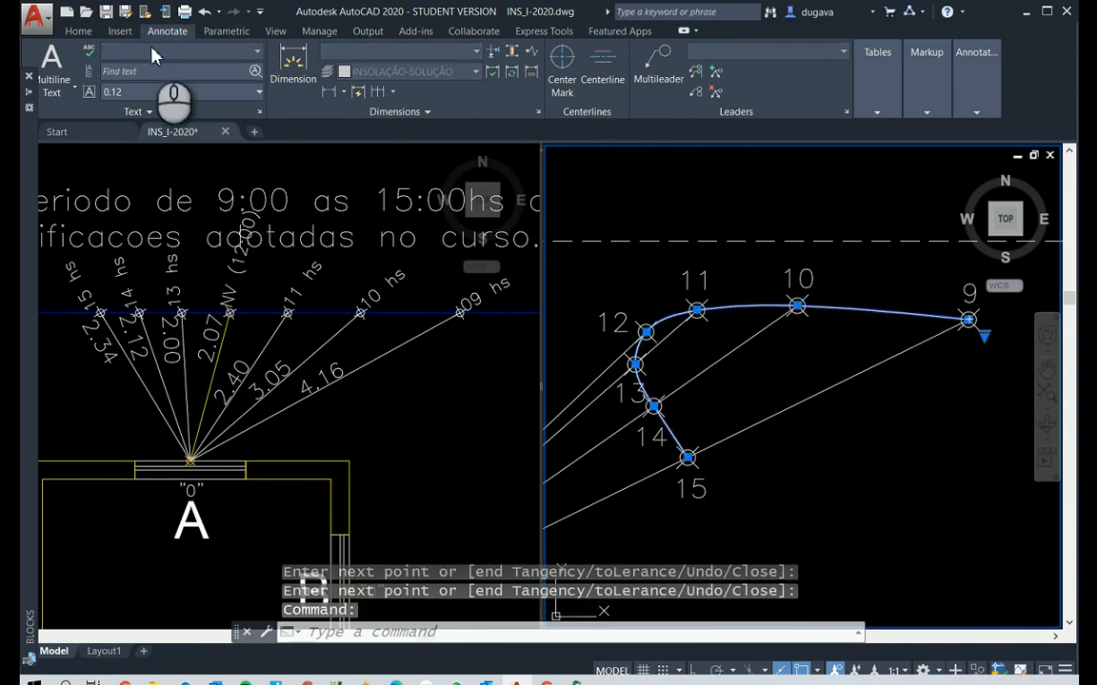
left_click(78, 30)
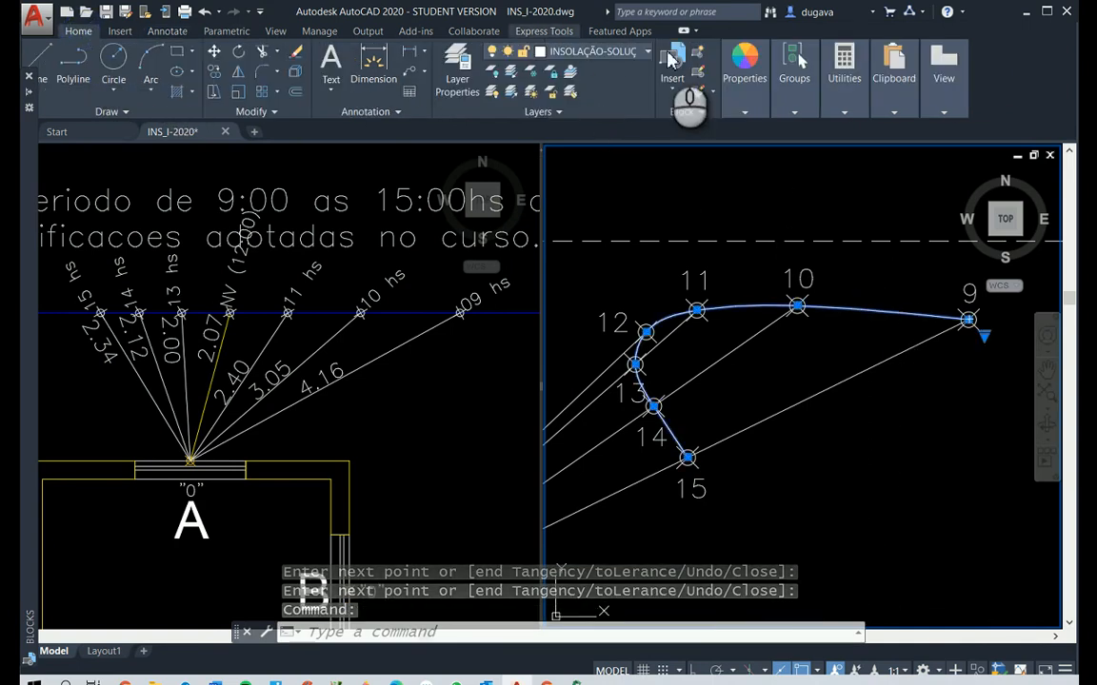
left_click(747, 114)
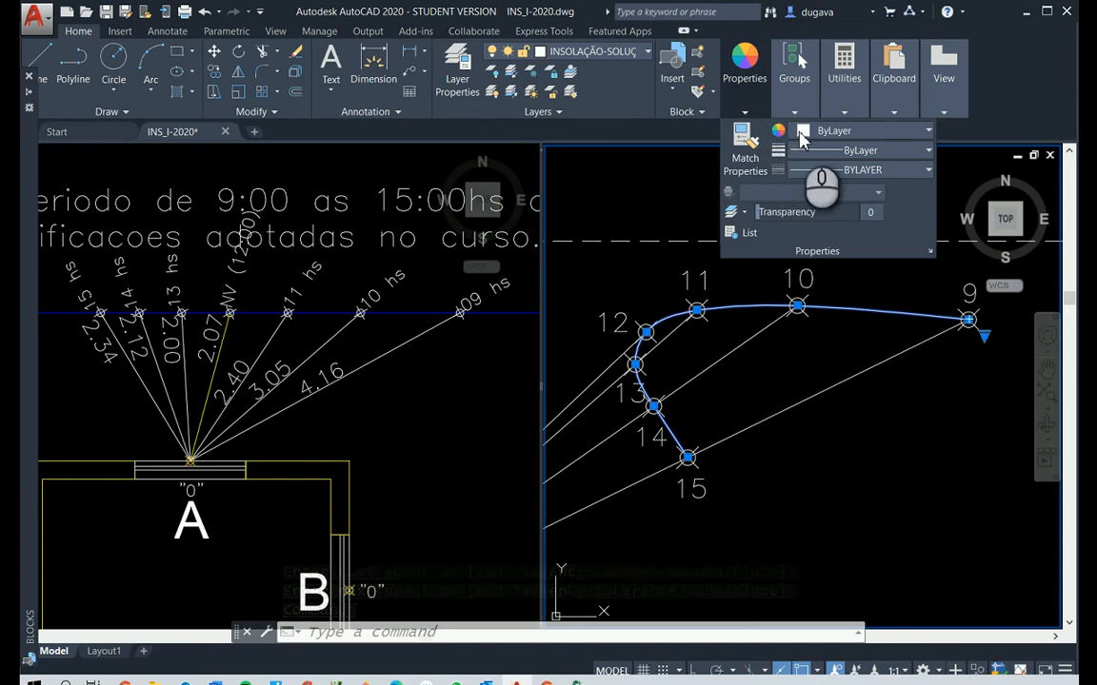
left_click(828, 141)
left_click(805, 296)
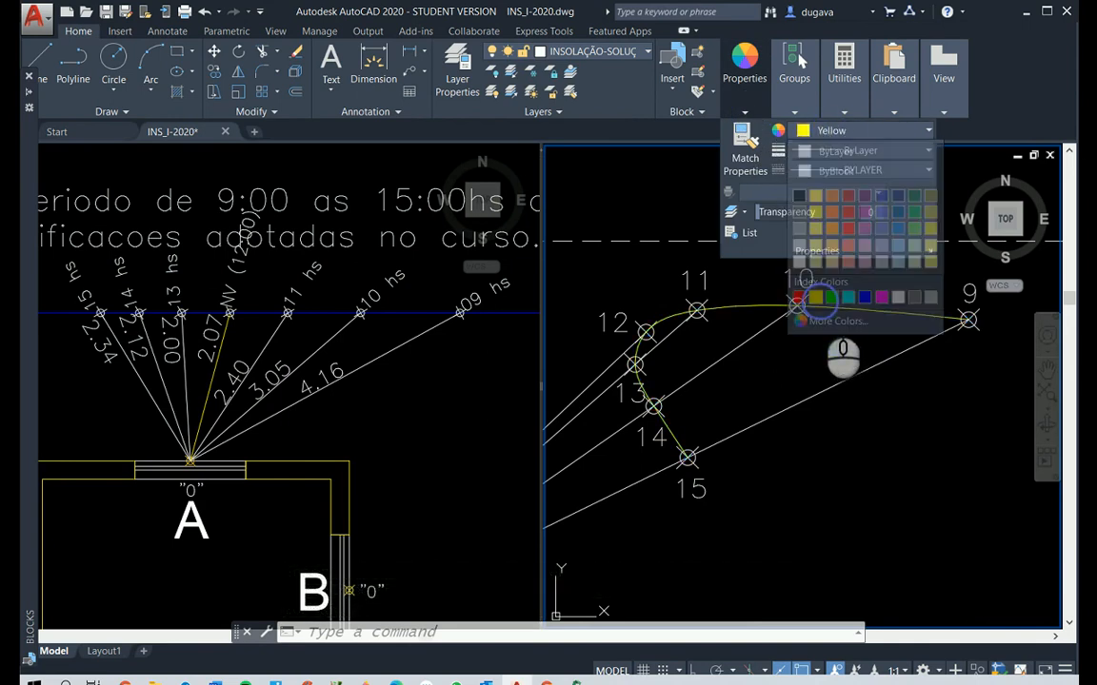
left_click(947, 553)
key("Escape")
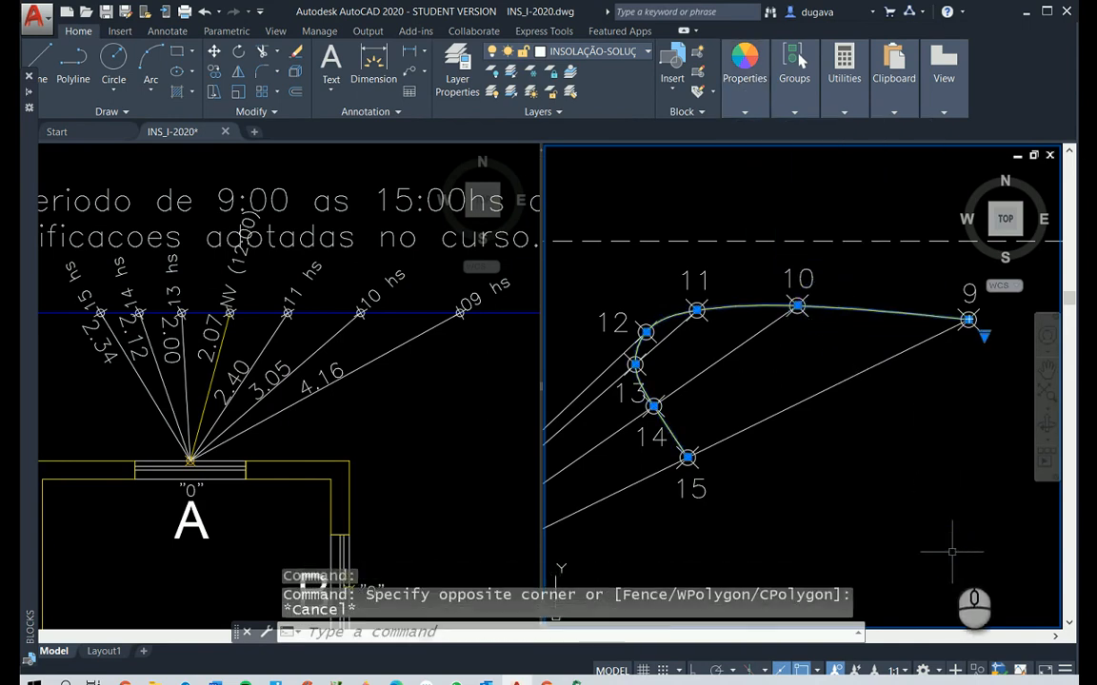
key("Escape")
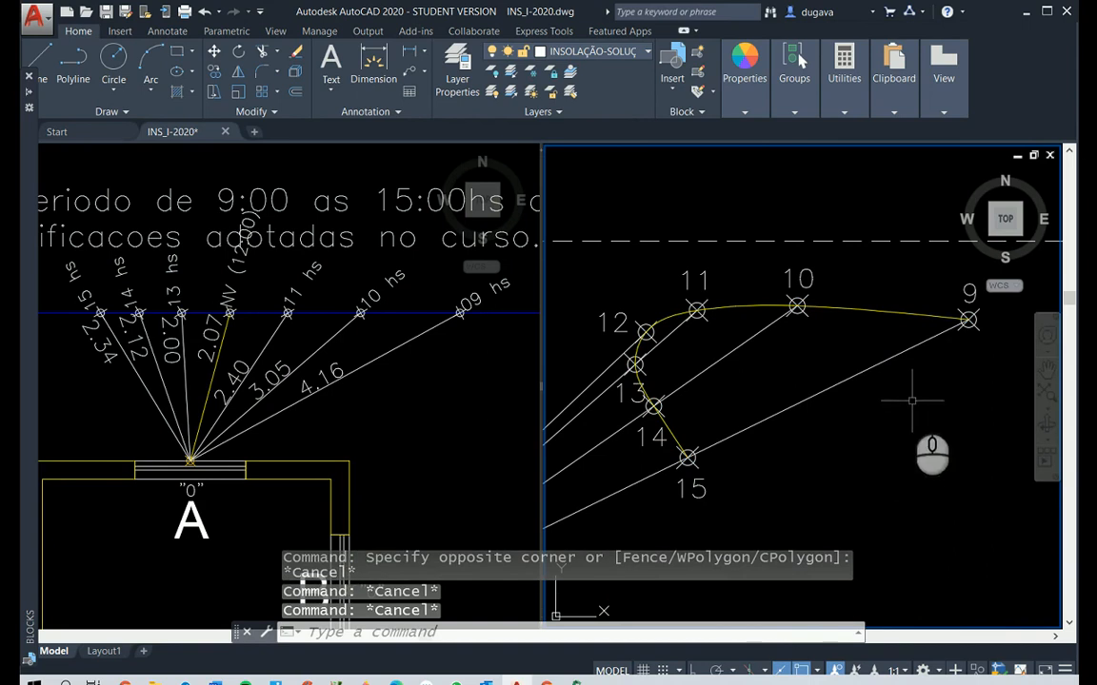
Switch the model space to a single viewport showing the plan and Elevação A
left_click(277, 31)
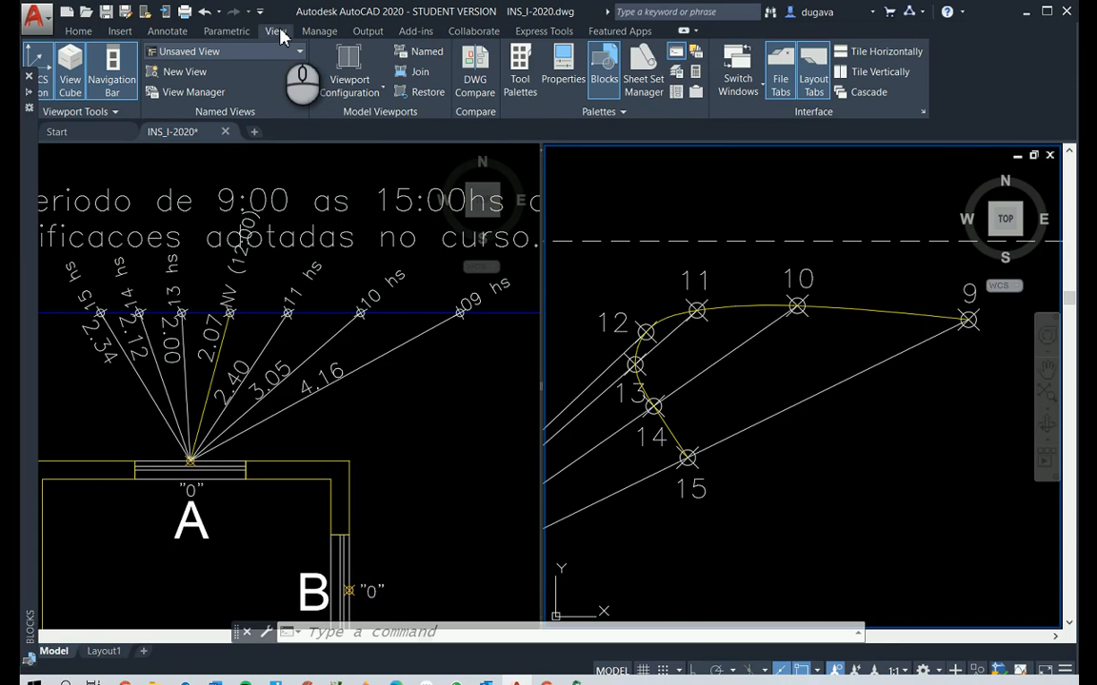
left_click(363, 85)
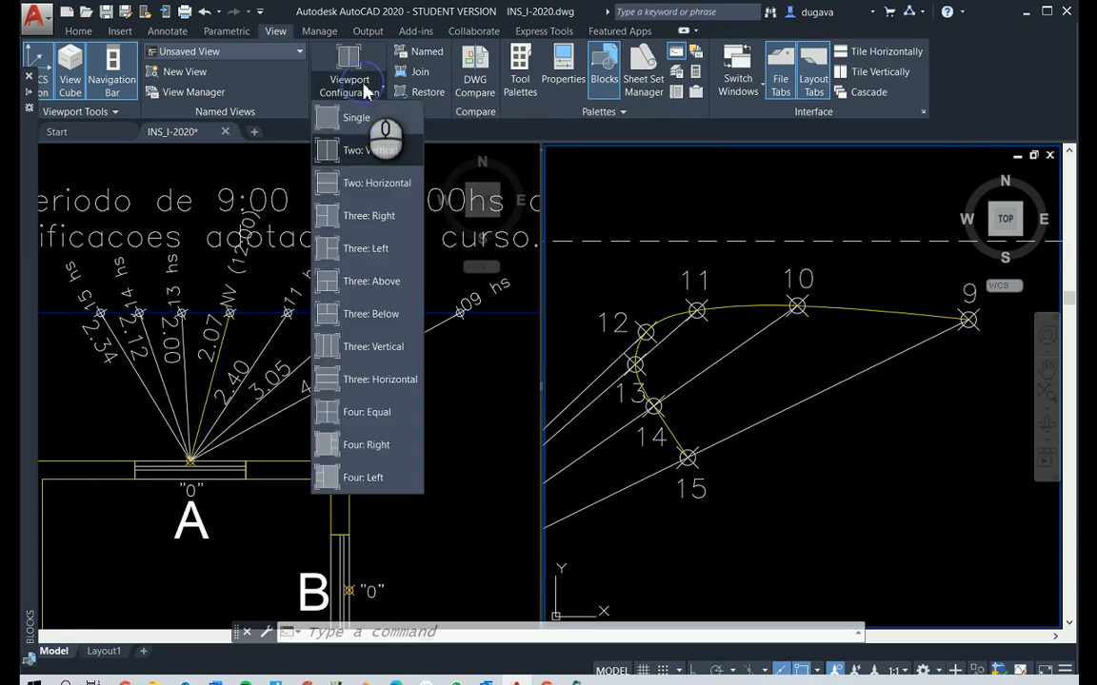
left_click(352, 117)
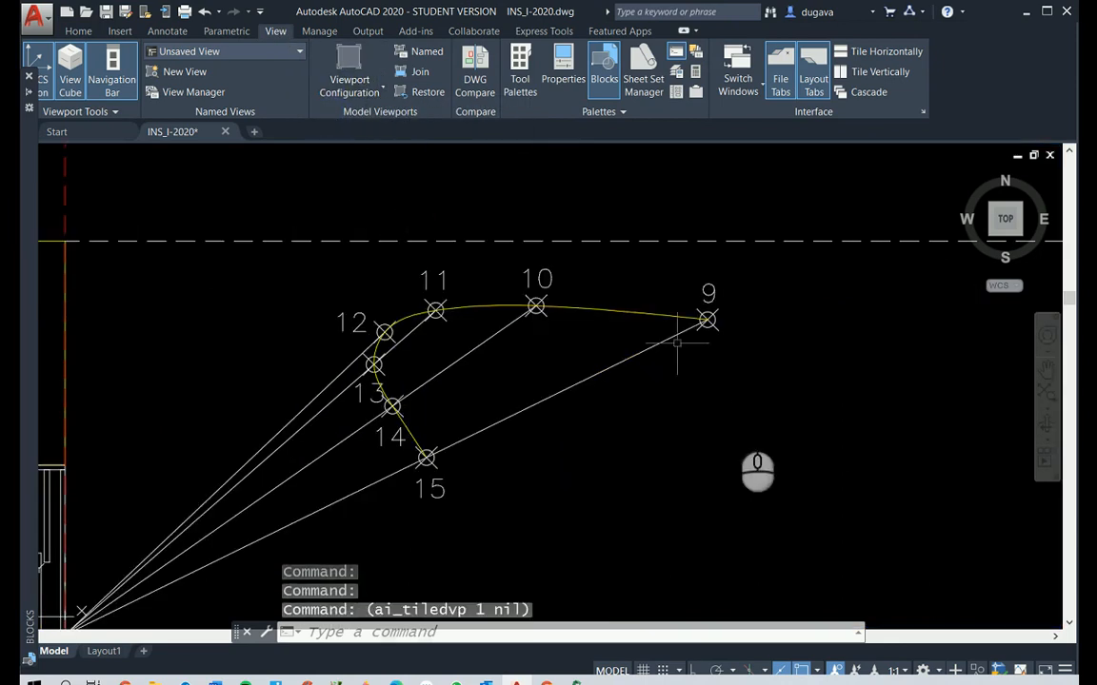
scroll(715, 438, "down", 4)
scroll(681, 502, "up", 4)
scroll(681, 504, "down", 2)
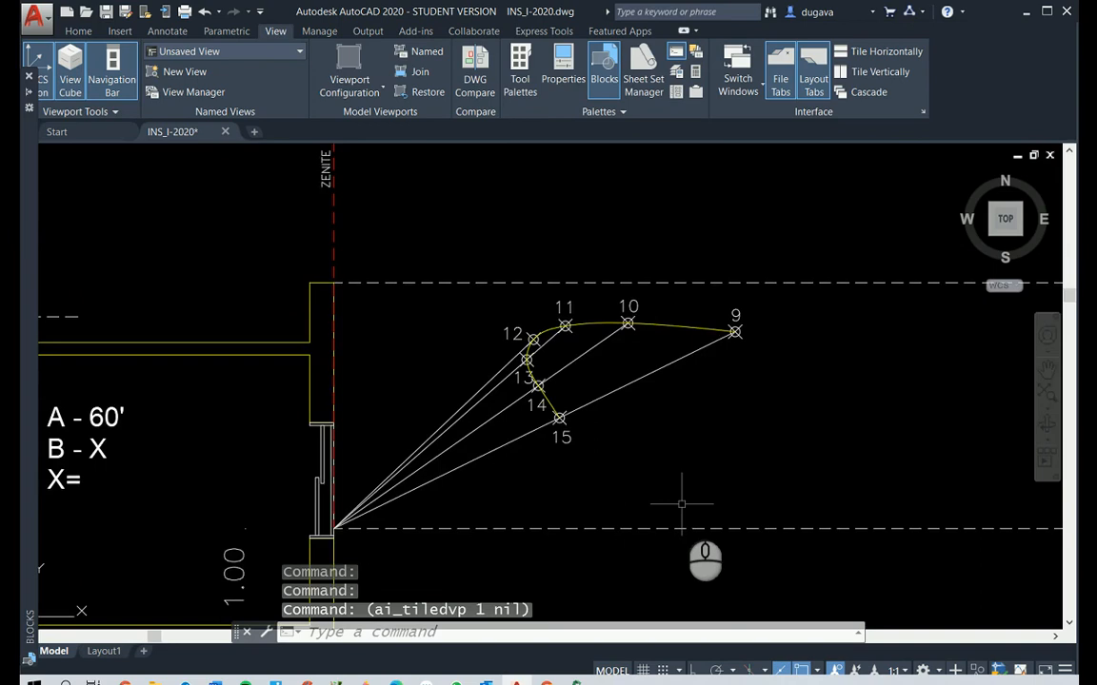
scroll(729, 487, "down", 4)
middle_click_drag(842, 483, 689, 479)
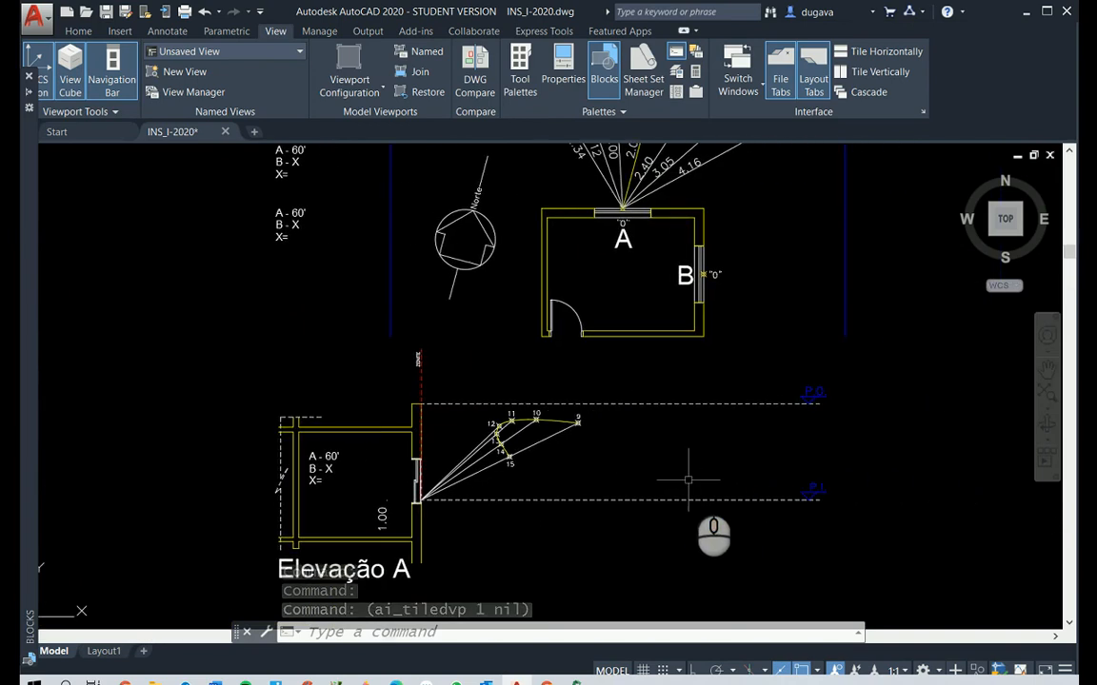
key("Escape")
key("Escape")
type("s")
right_click(690, 480)
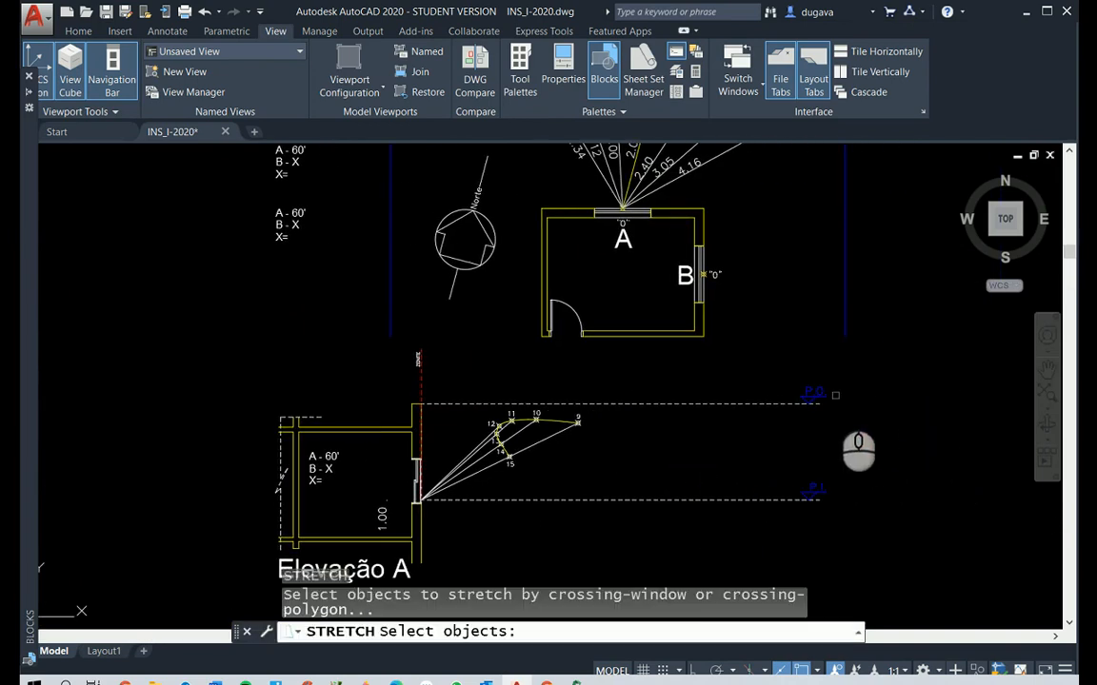
key("Escape")
right_click(835, 394)
key("Escape")
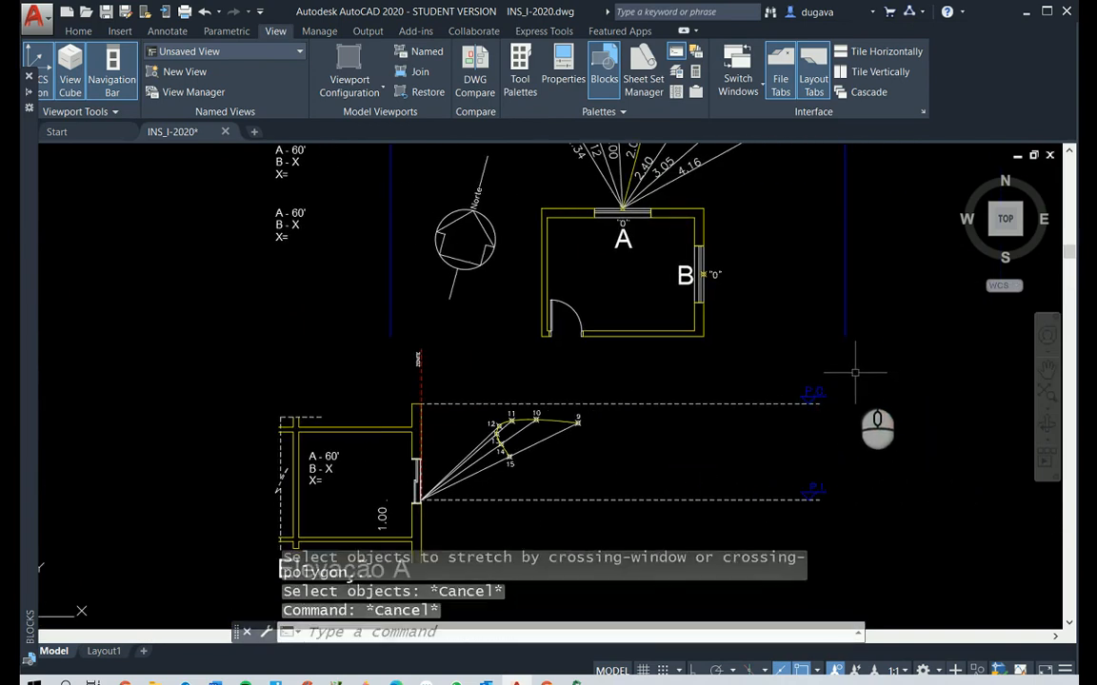
Stretch the outer ends of the dashed P.O. and P.I. lines with their markers horizontally inward, closer to the 9 o'clock point, with Ortho on
right_click(855, 373)
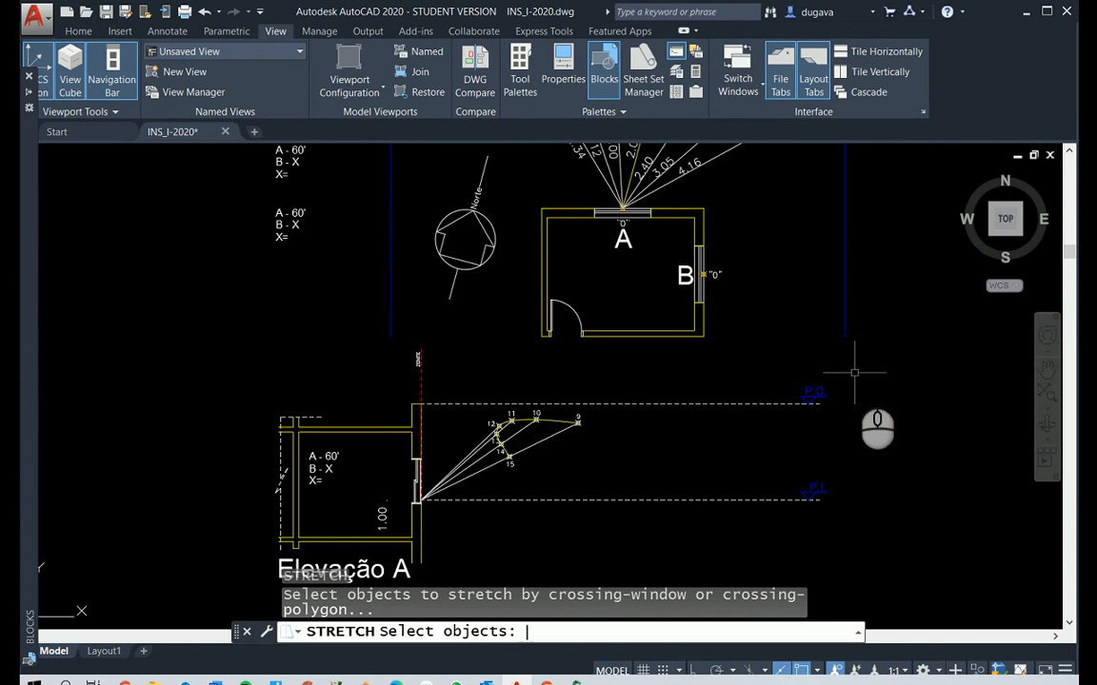
left_click(854, 372)
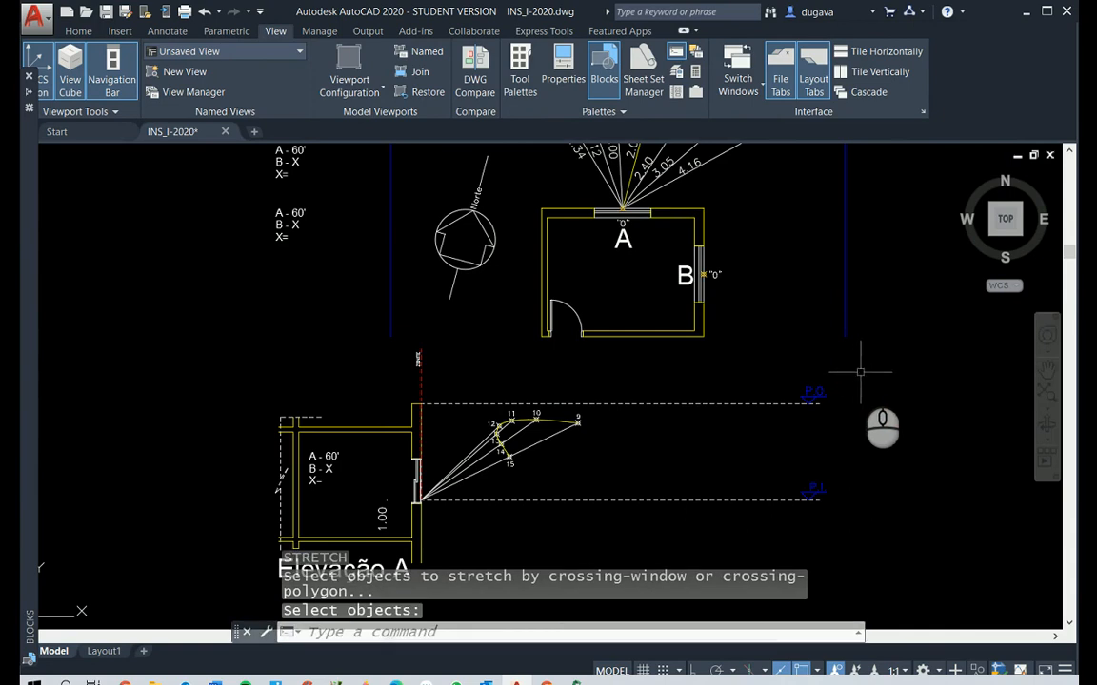
left_click(755, 545)
right_click(754, 546)
left_click(822, 541)
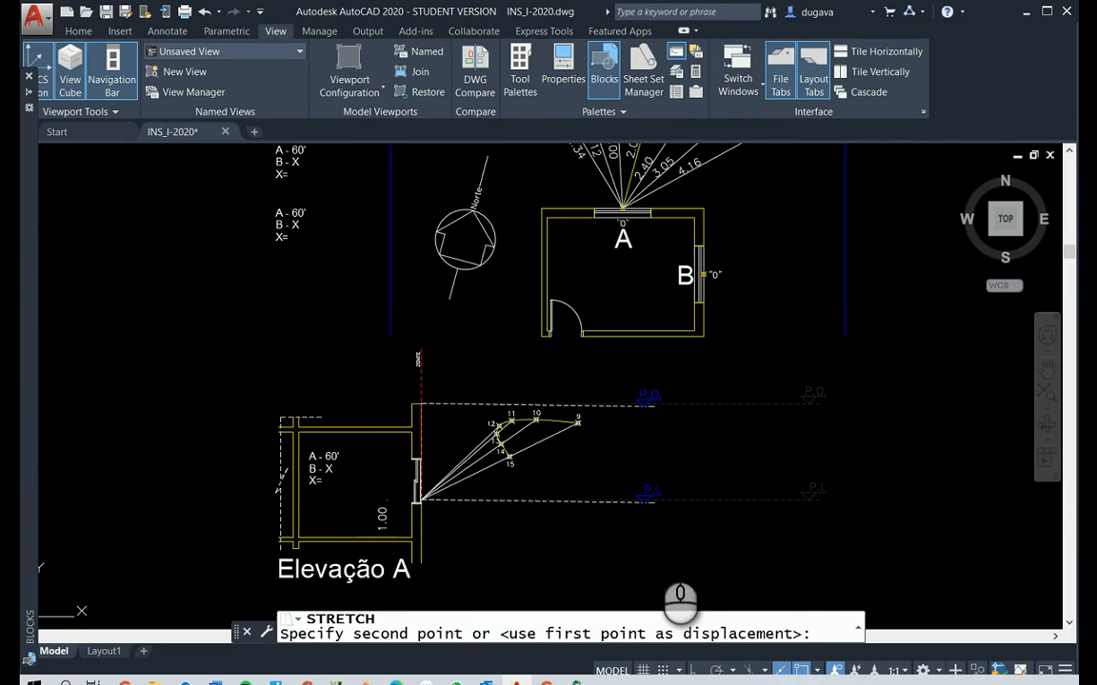
key("F8")
left_click(654, 542)
Examine the dashed P.I. line in Elevação A and where it meets window A's sill
scroll(449, 467, "up", 2)
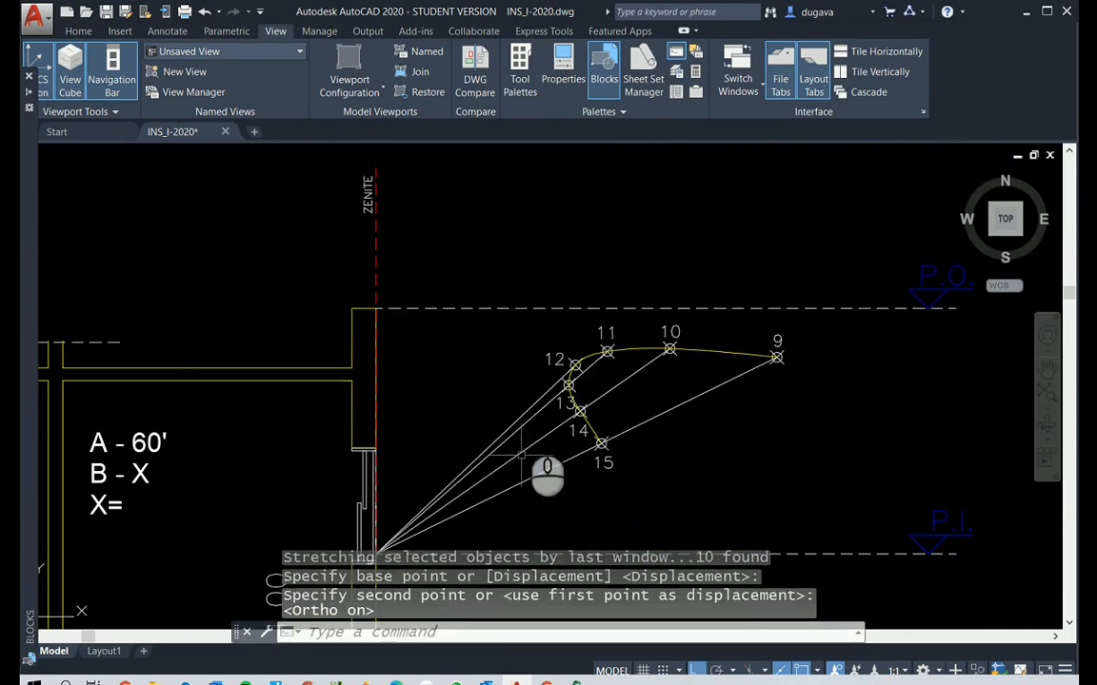
scroll(520, 420, "down", 1)
right_click_drag(634, 519, 678, 510)
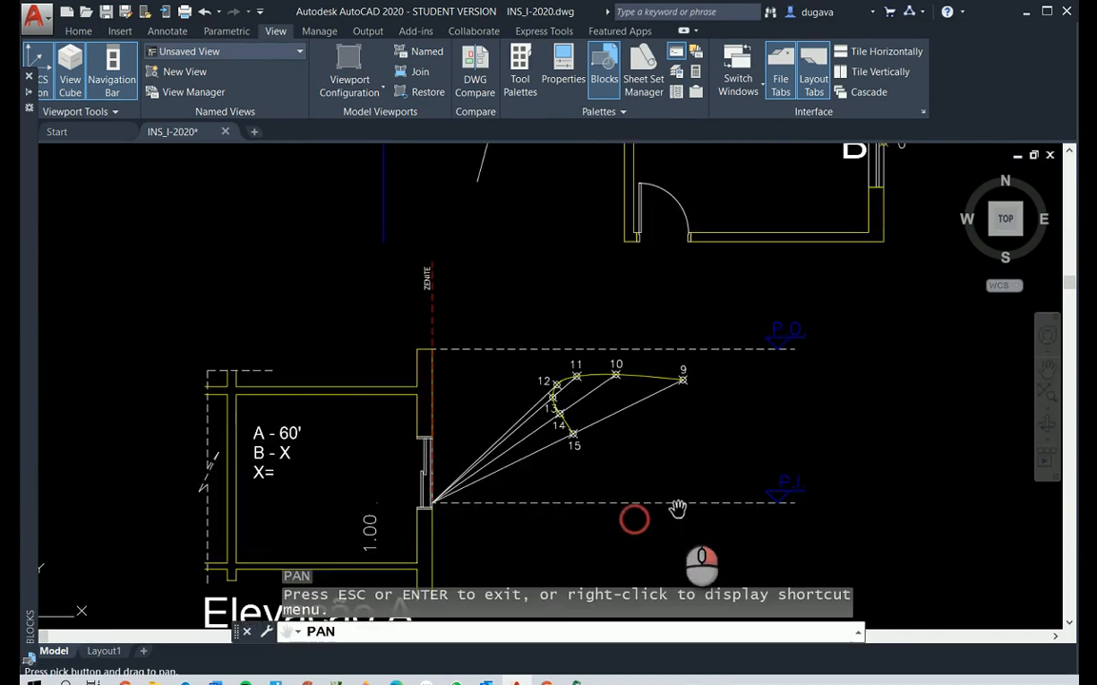
left_click_drag(678, 509, 626, 416)
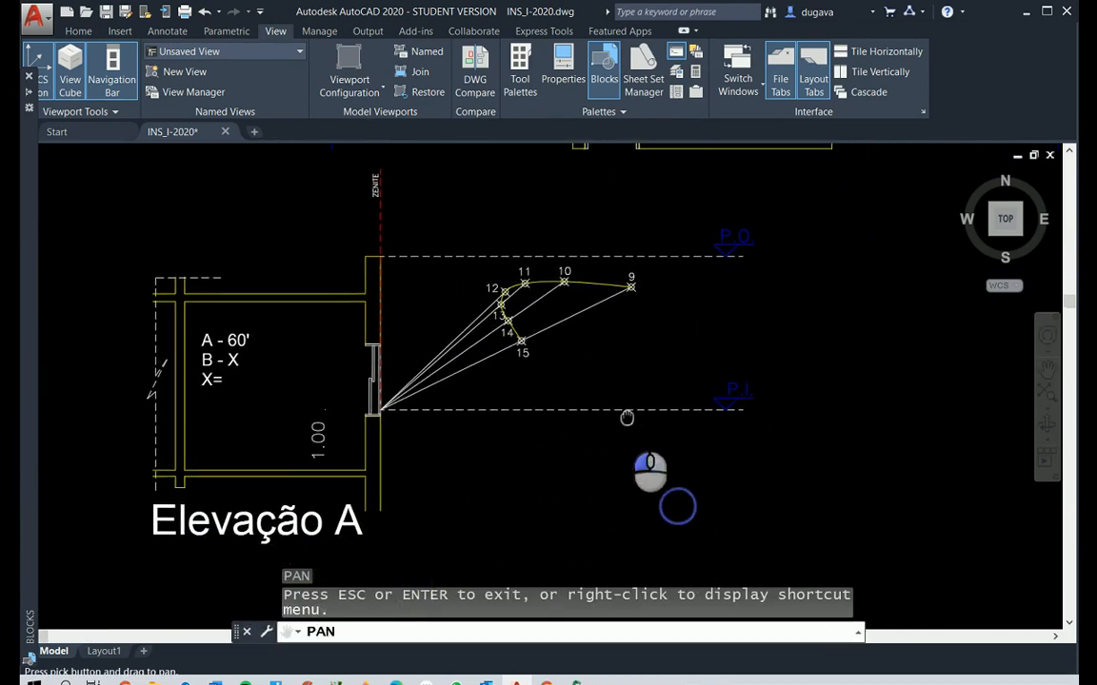
key("Escape")
left_click(679, 407)
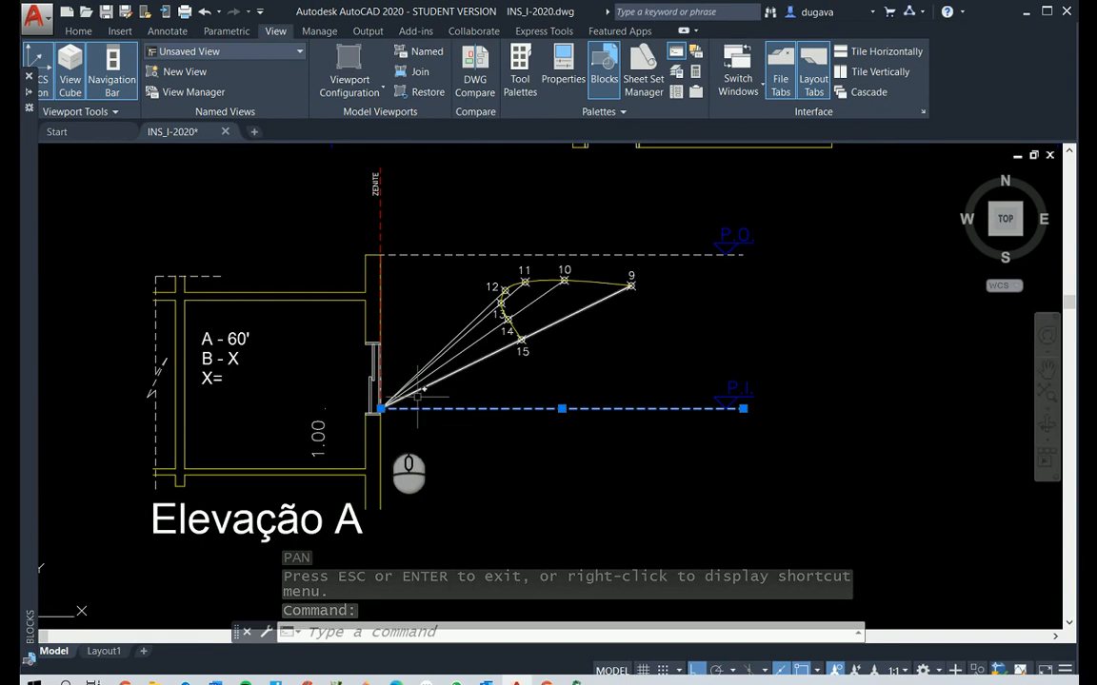
scroll(386, 416, "up", 3)
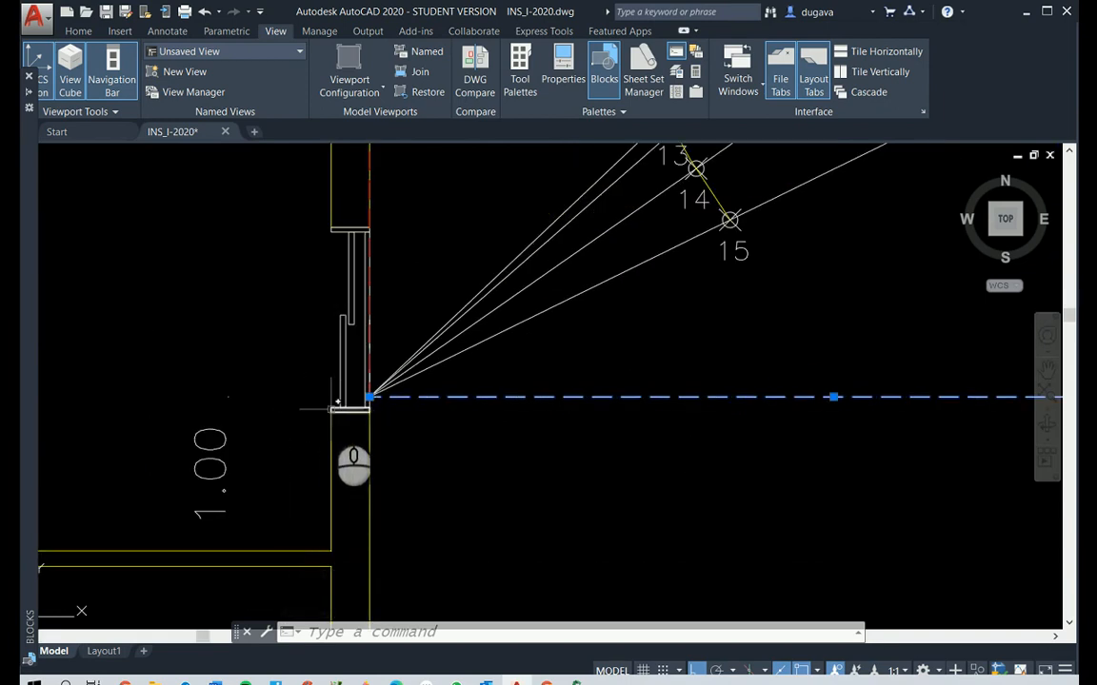
scroll(493, 481, "down", 3)
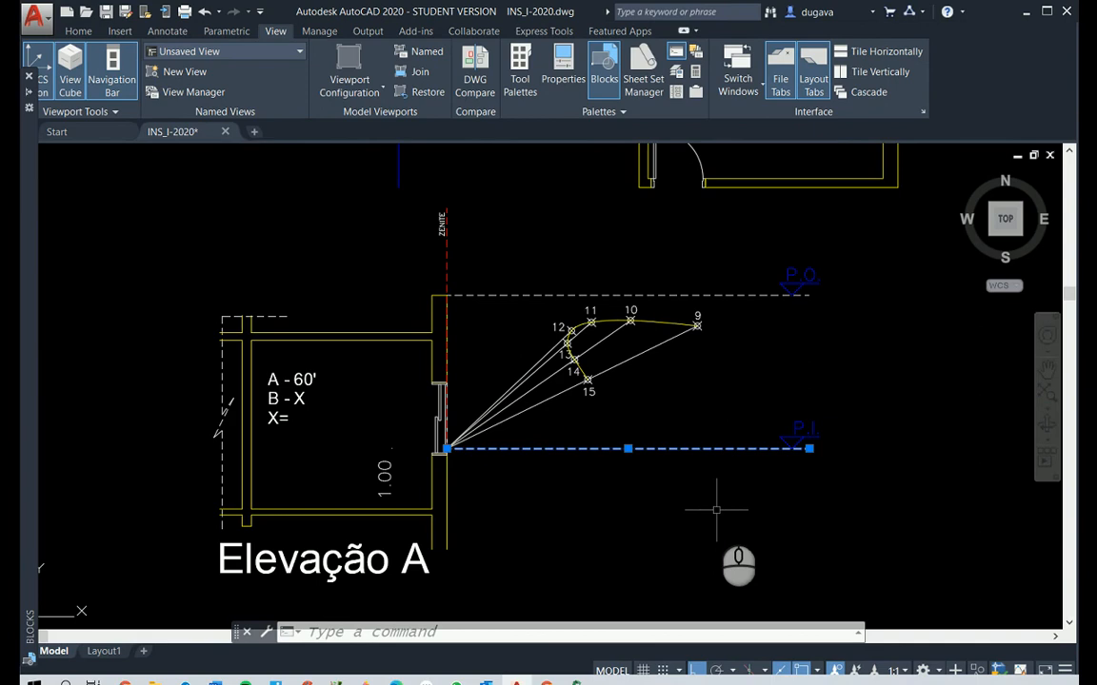
key("Escape")
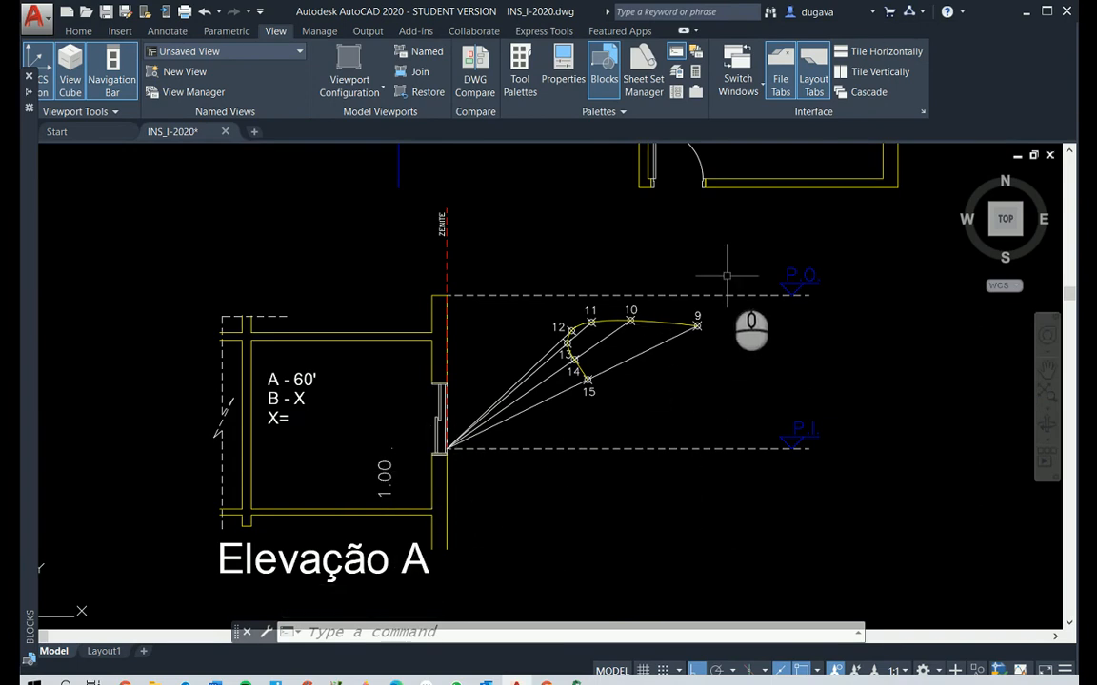
key("Escape")
key("Escape")
Examine the dashed P.O. line in Elevação A and where it meets the wall's upper corner
left_click(781, 311)
left_click(744, 298)
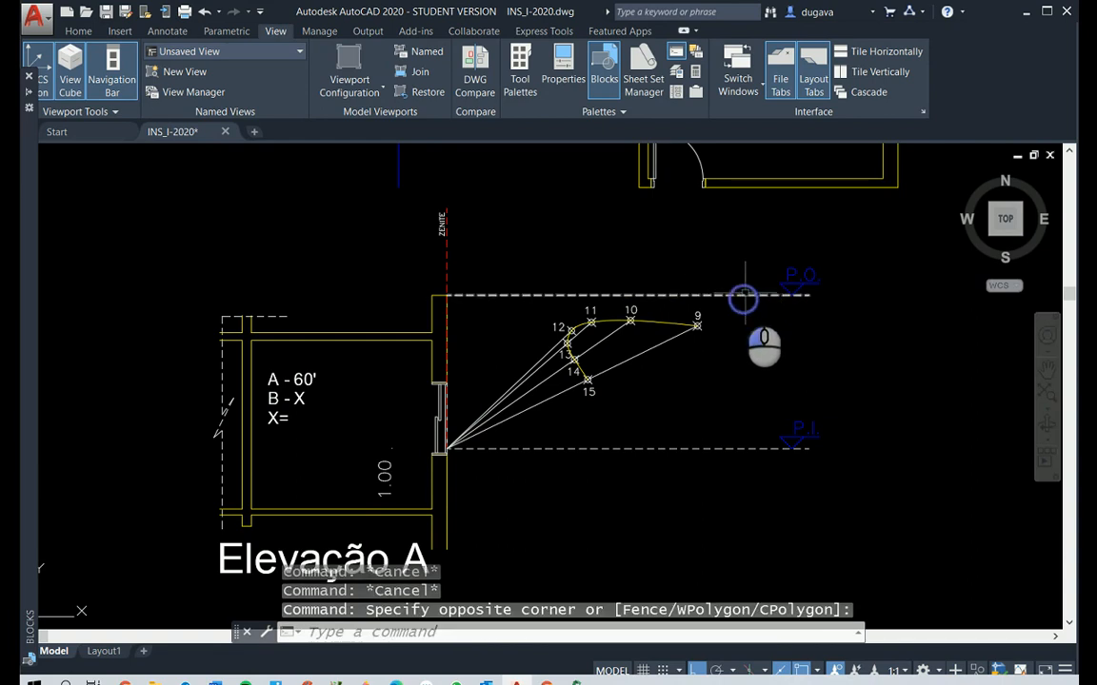
left_click(740, 290)
left_click(730, 301)
left_click(460, 294)
scroll(460, 295, "up", 4)
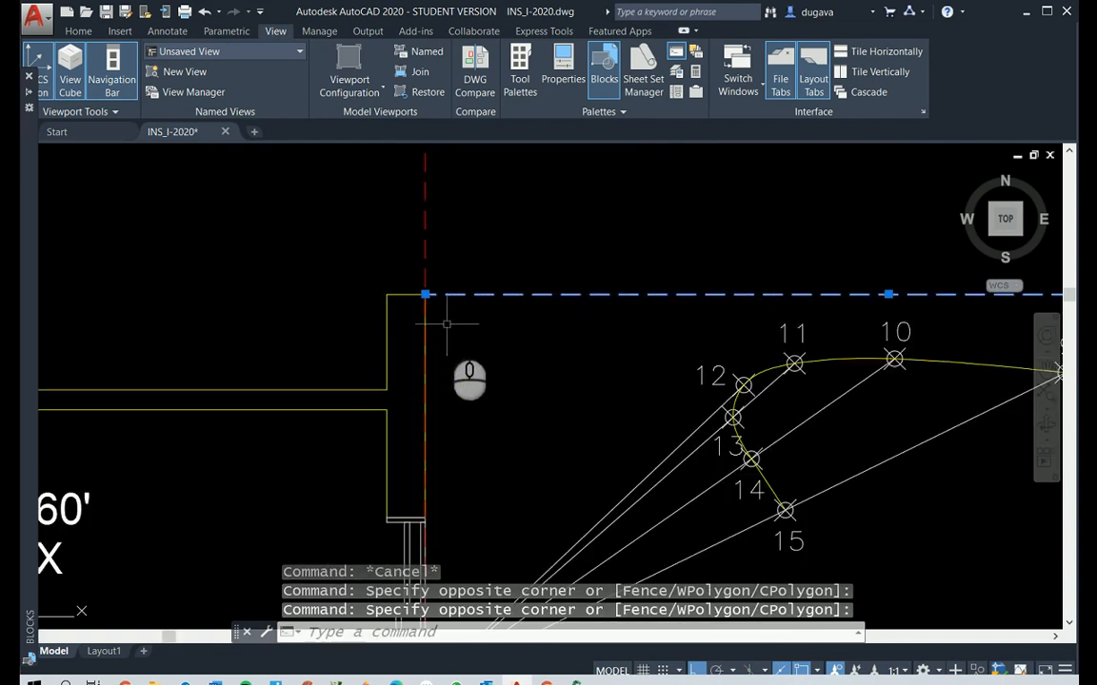
scroll(561, 343, "down", 4)
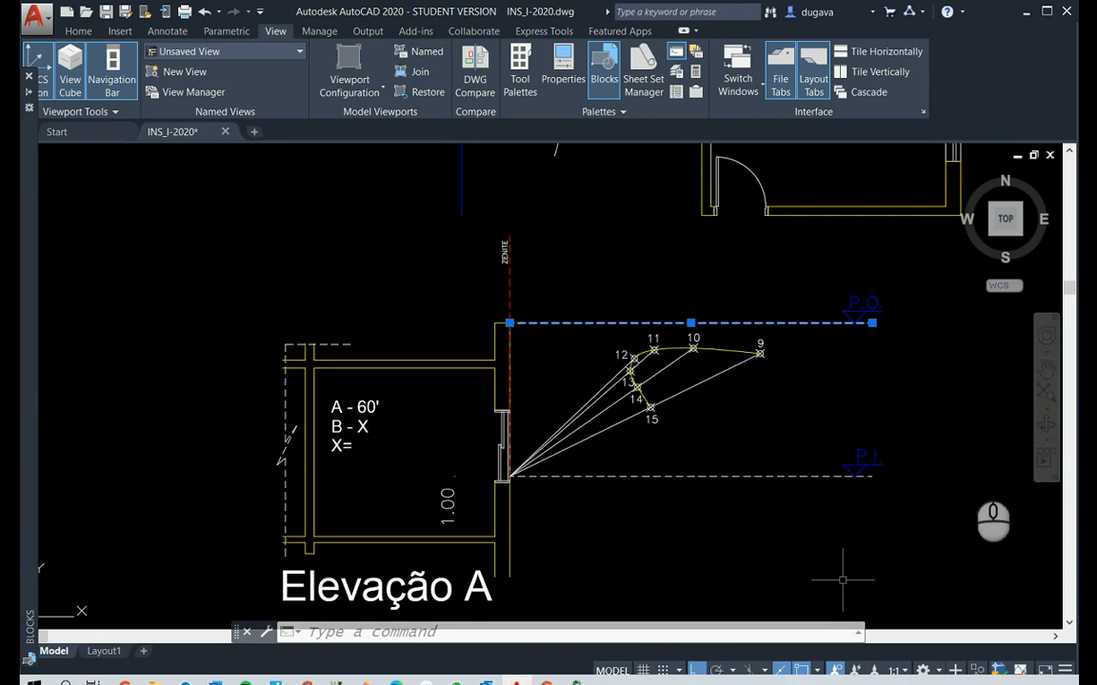
left_click(843, 580)
key("Escape")
key("Escape")
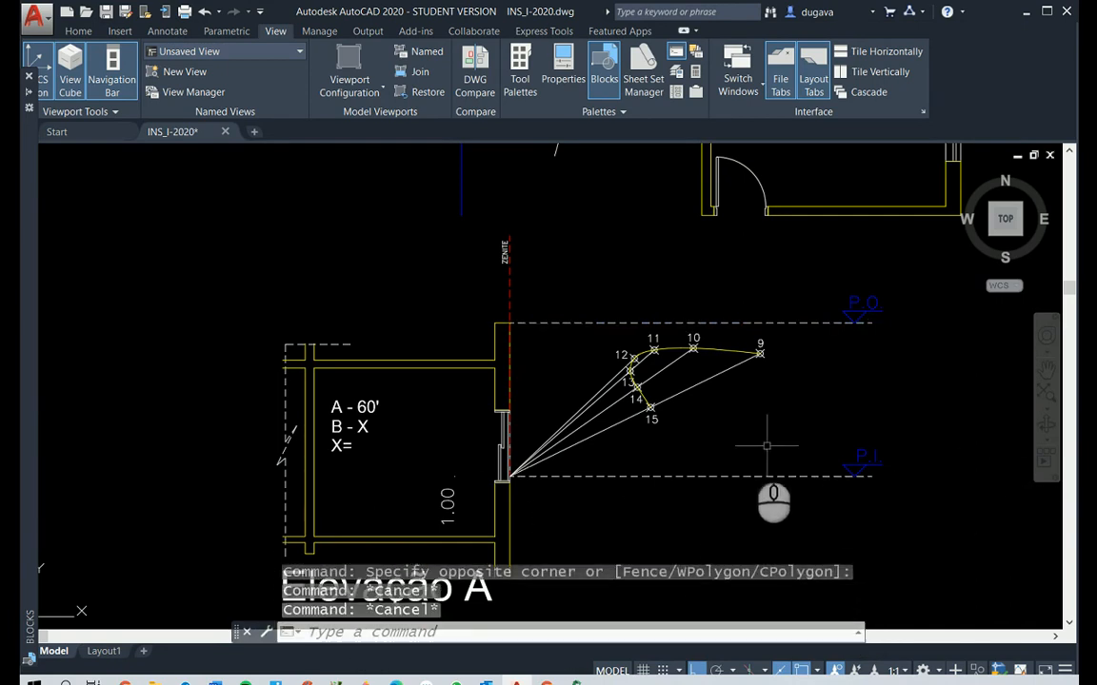
Erase the horizontal Elevação line from the hour chart below Elevação A
scroll(801, 443, "up", 2)
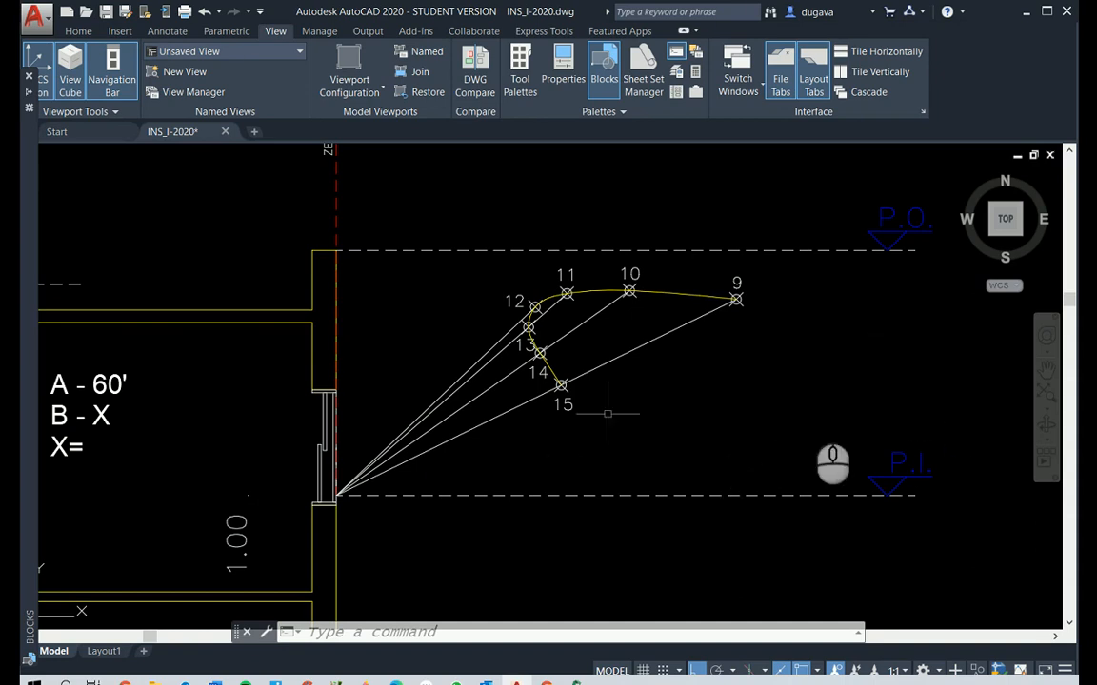
scroll(800, 411, "down", 5)
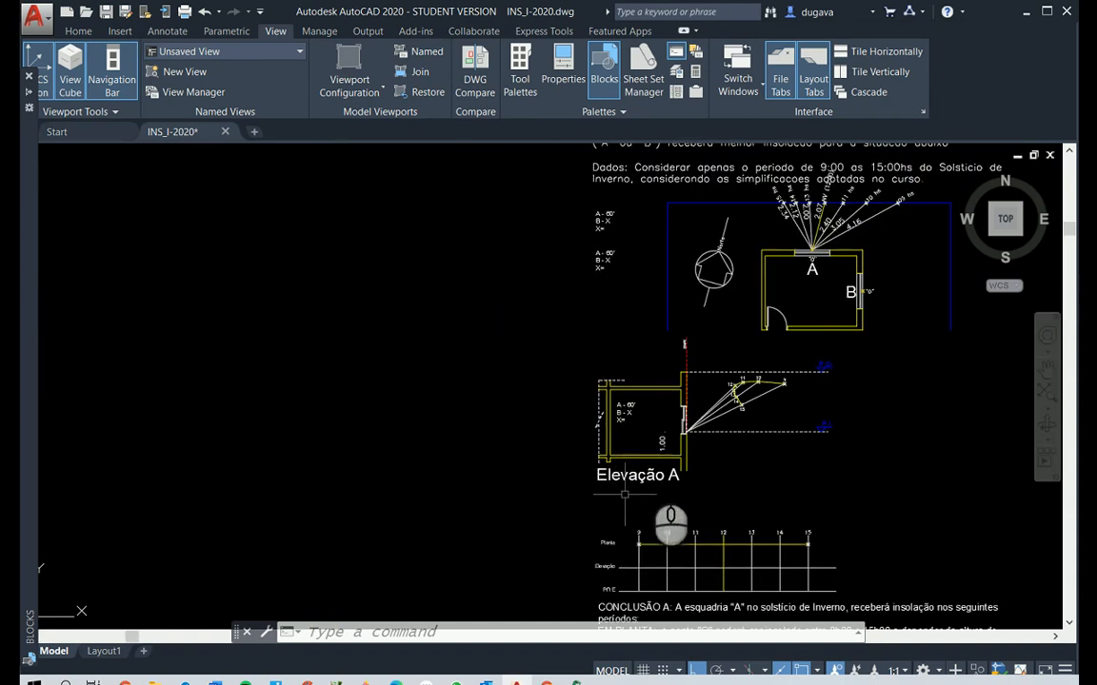
scroll(683, 571, "up", 5)
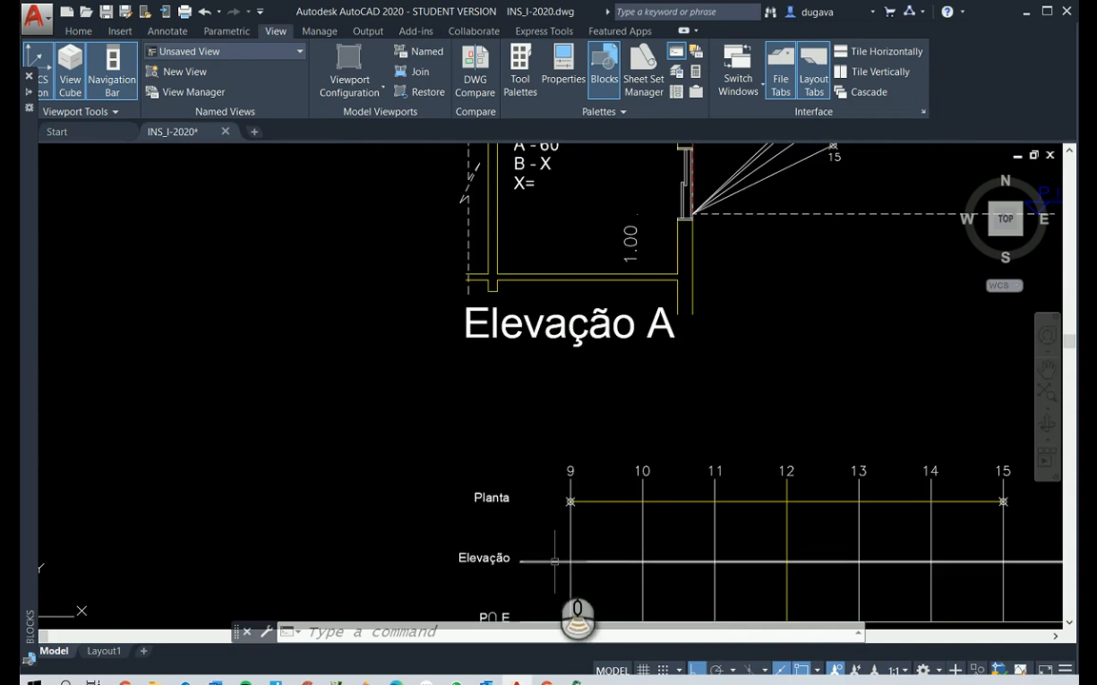
scroll(571, 571, "down", 3)
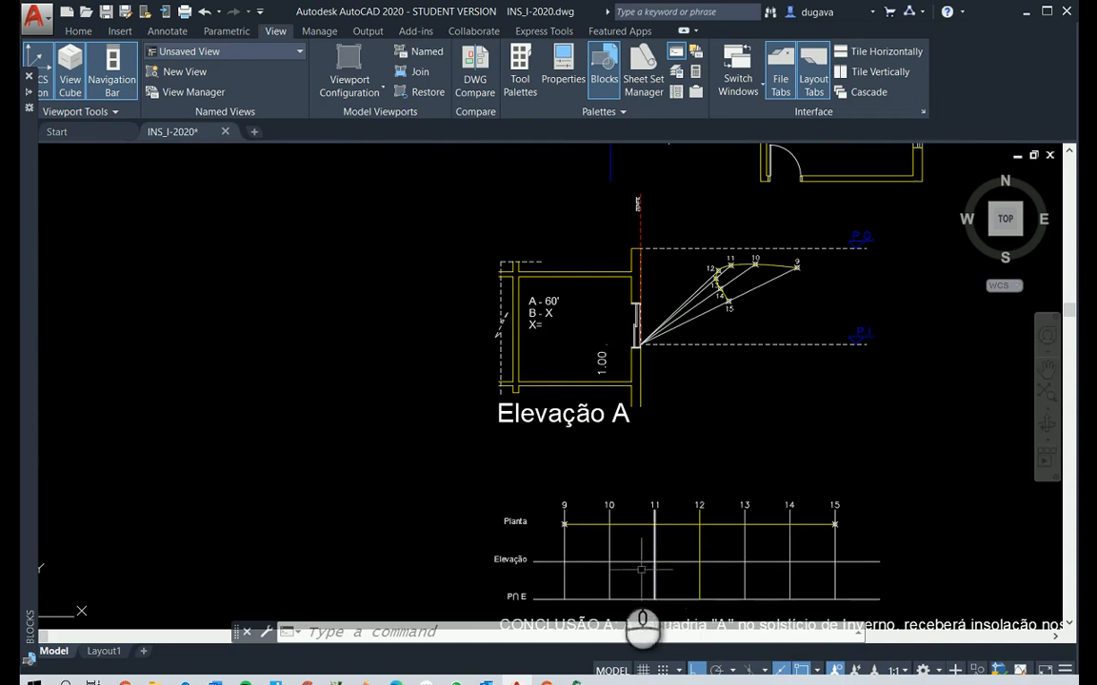
left_click(724, 562)
key("Delete")
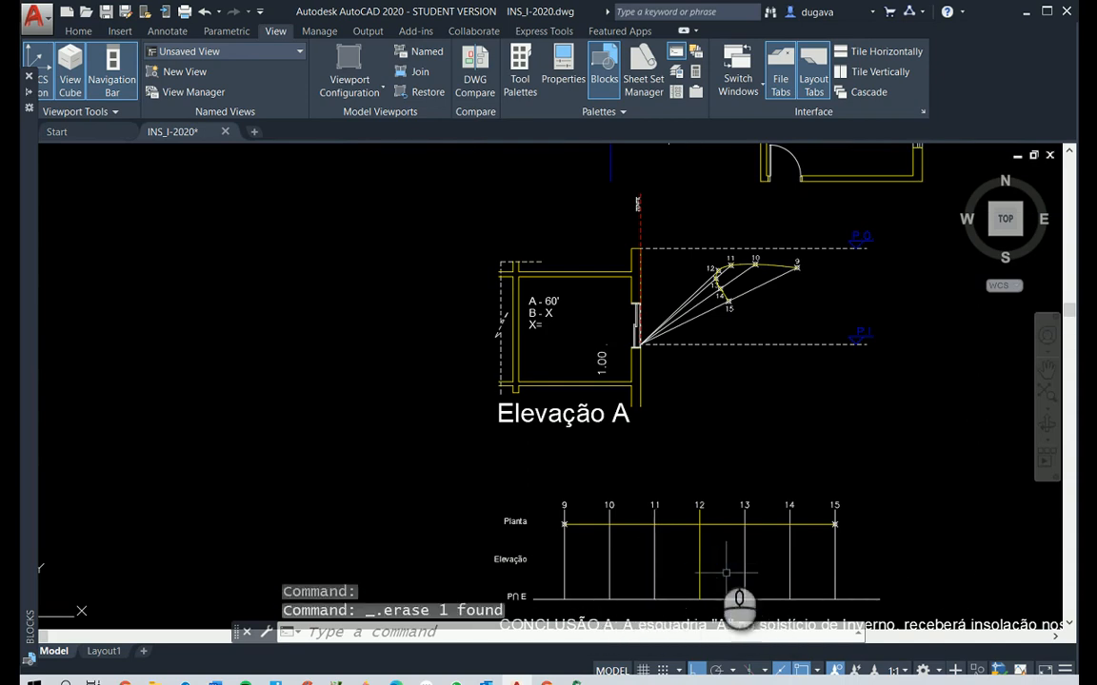
Read the CONCLUSÃO A text beneath the hour chart, including the EM PLANTA statement about point O
scroll(635, 565, "down", 2)
scroll(635, 567, "down", 2)
scroll(635, 567, "up", 3)
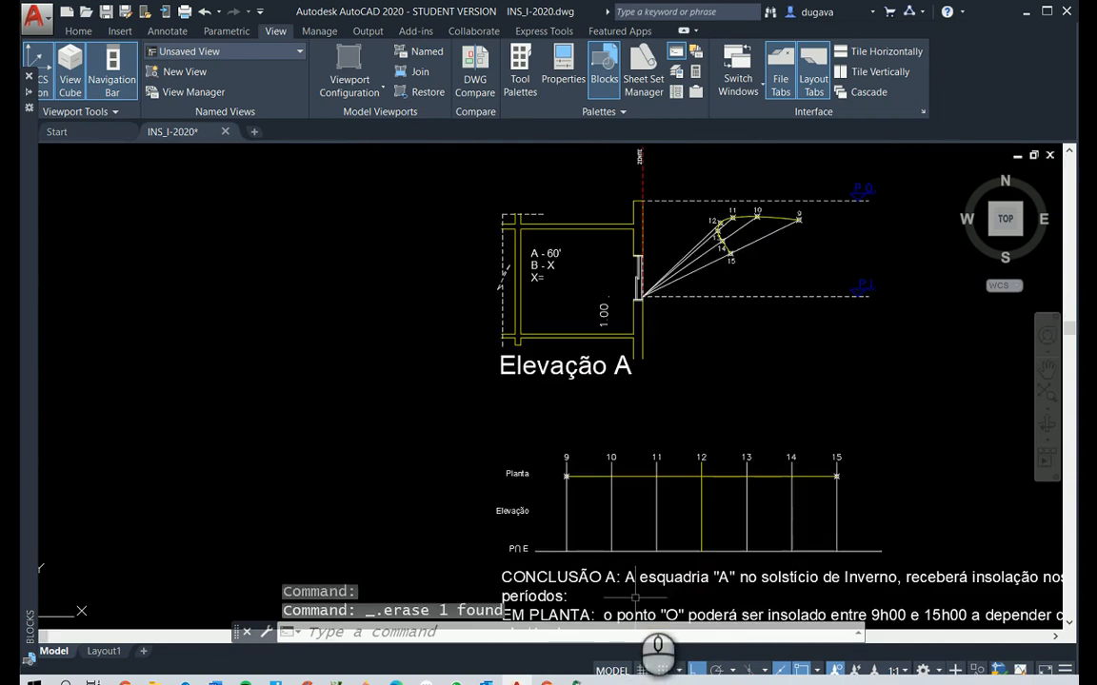
scroll(630, 563, "down", 2)
type("p")
right_click(632, 610)
left_click_drag(641, 587, 608, 406)
scroll(607, 408, "up", 4)
left_click_drag(607, 491, 299, 460)
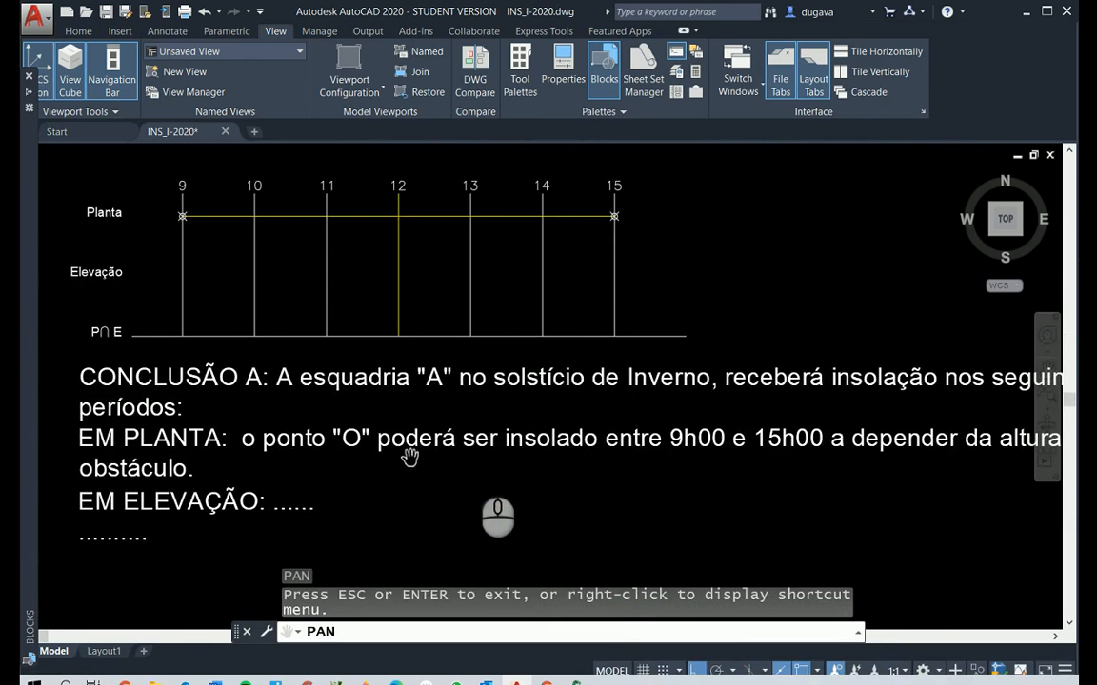
left_click_drag(550, 460, 408, 452)
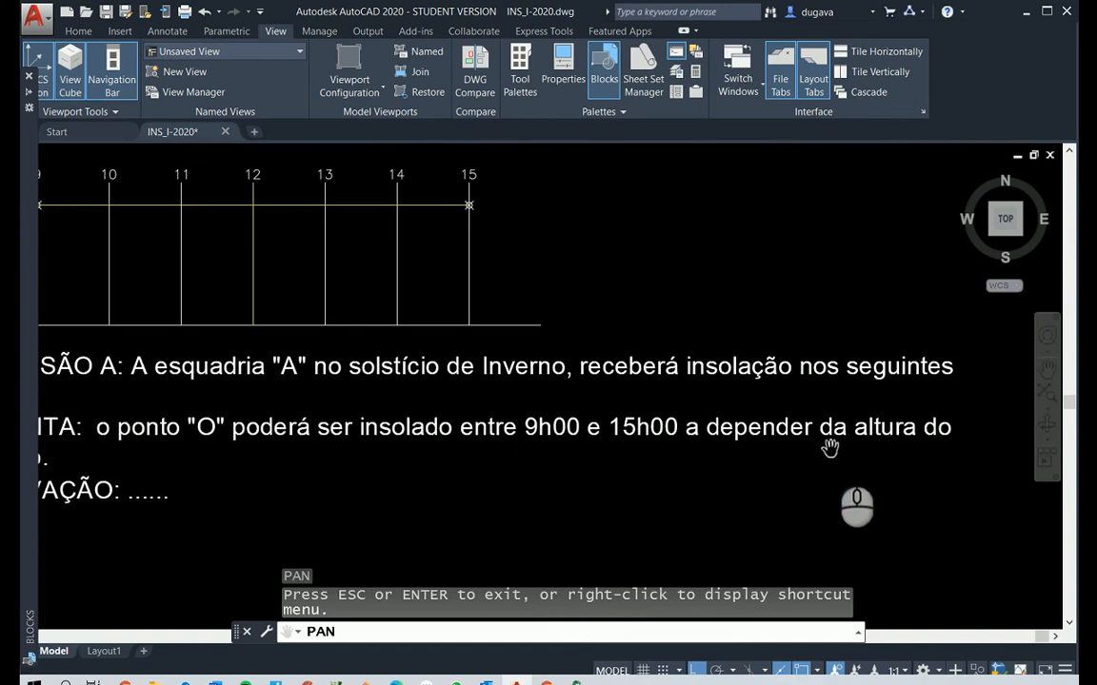
Complete the EM ELEVAÇÃO line of CONCLUSÃO A with: o ponto "O" não será insolado
left_click_drag(751, 470, 946, 473)
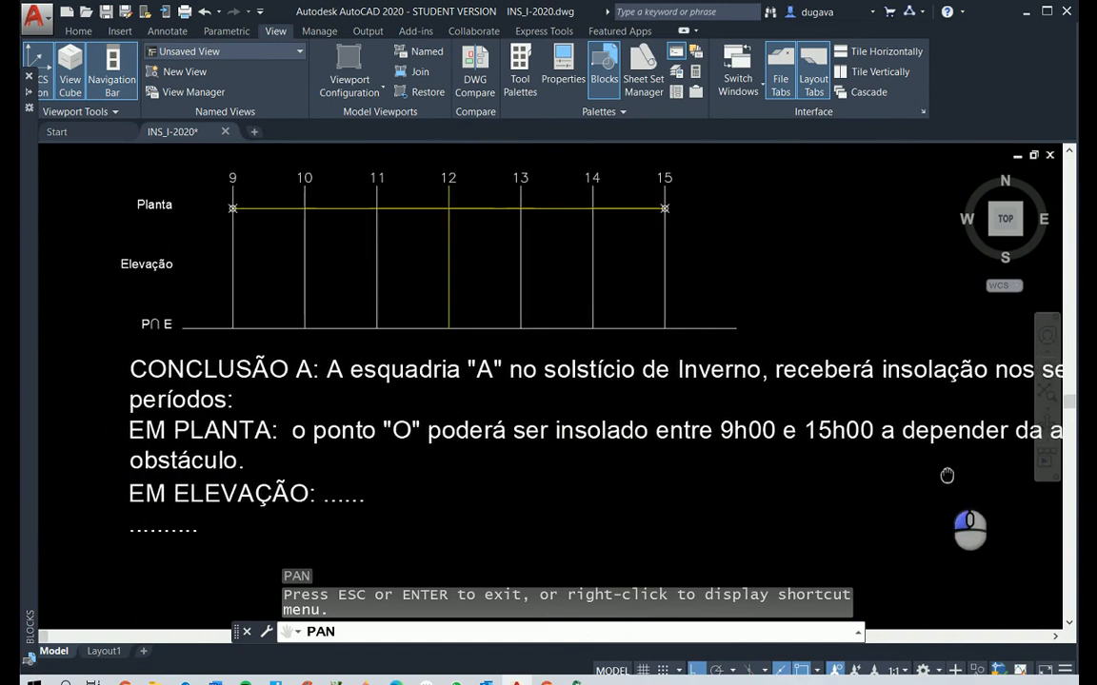
key("Escape")
key("Escape")
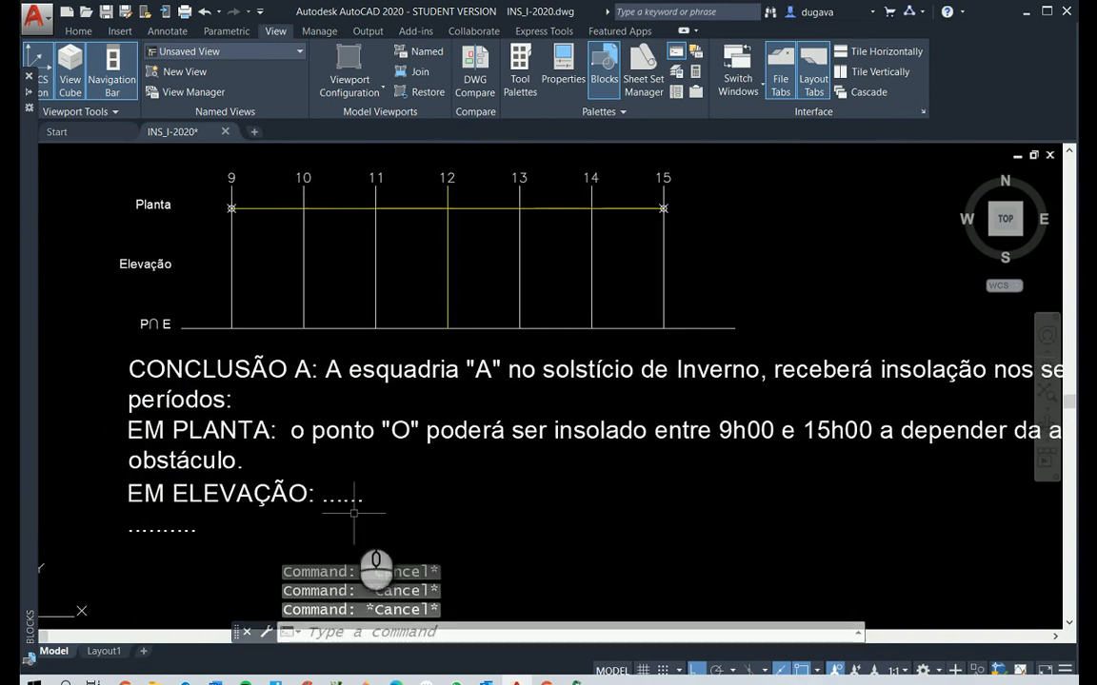
type("ed")
key("Return")
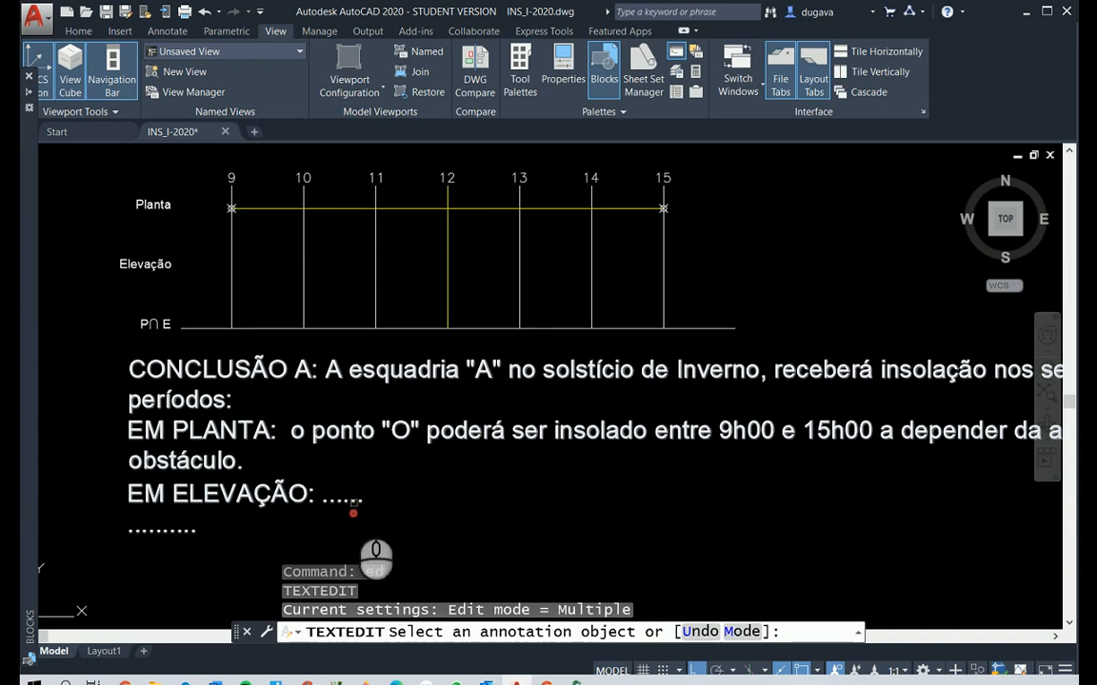
double_click(328, 495)
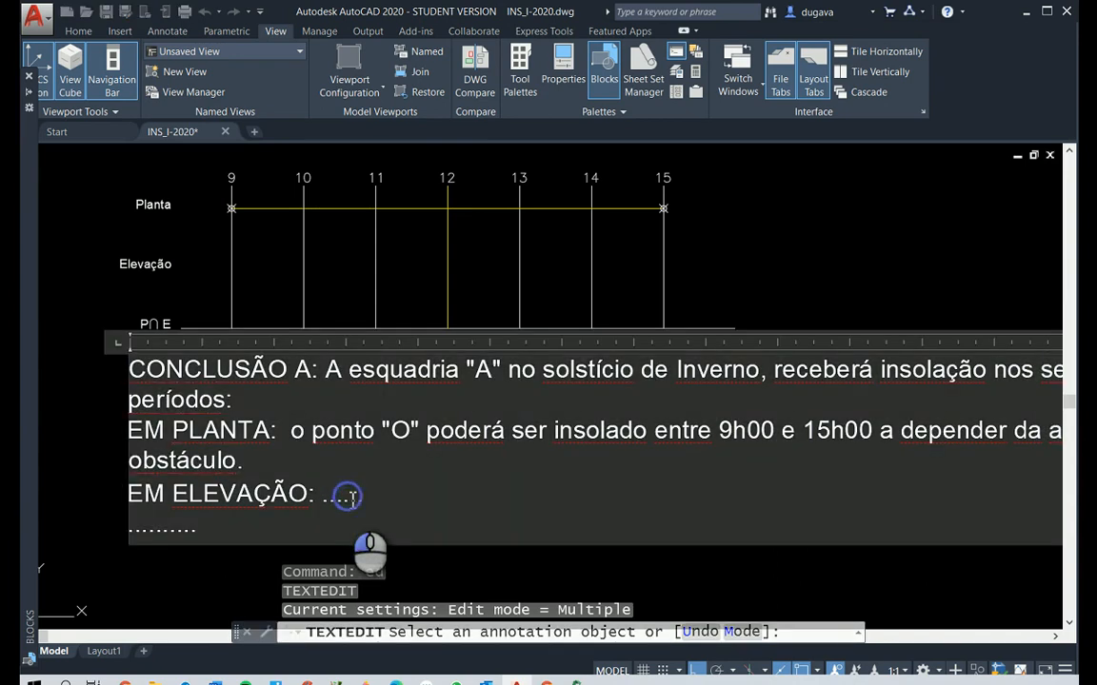
type("o pon")
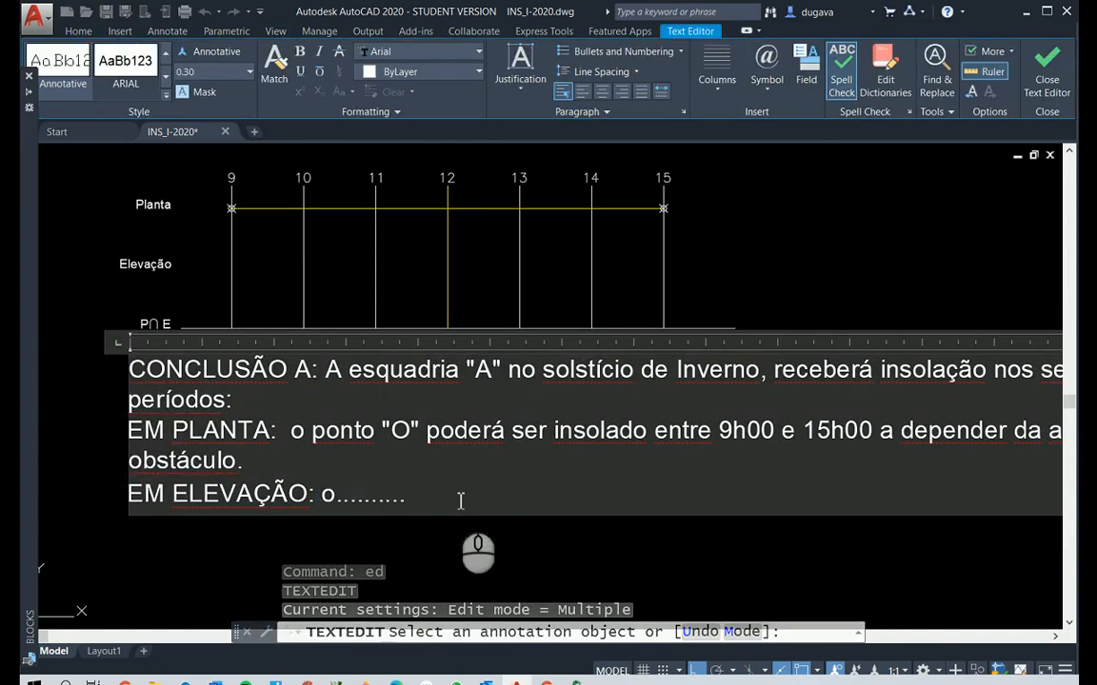
type("to \"O\" não será insolado")
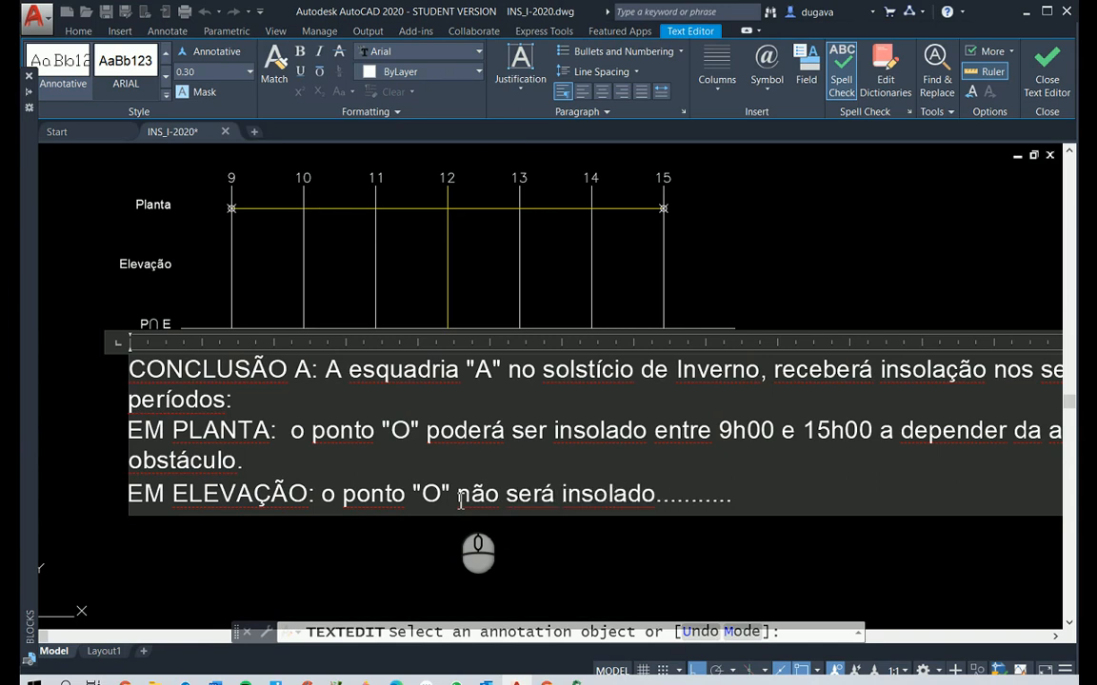
Replace the remaining dots in CONCLUSÃO A with a new line: O ponto "O" da esquadria "A", não receberá insolação no S.I. conforme o C.S.E
key("Return")
left_click_drag(209, 529, 86, 527)
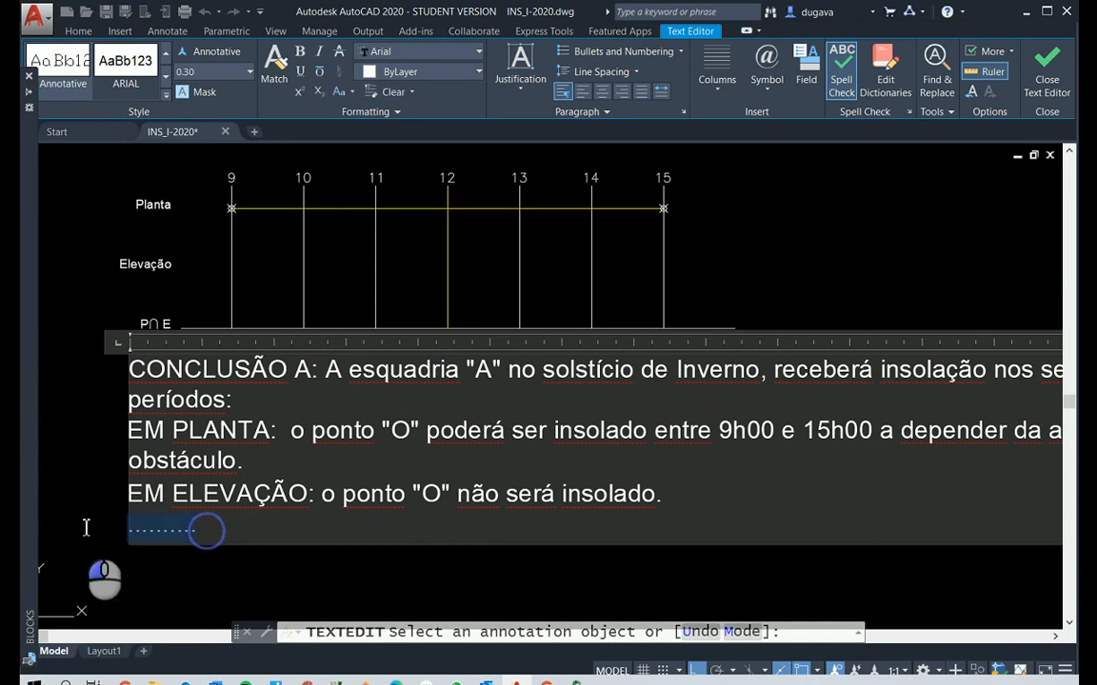
type("O ponto ")
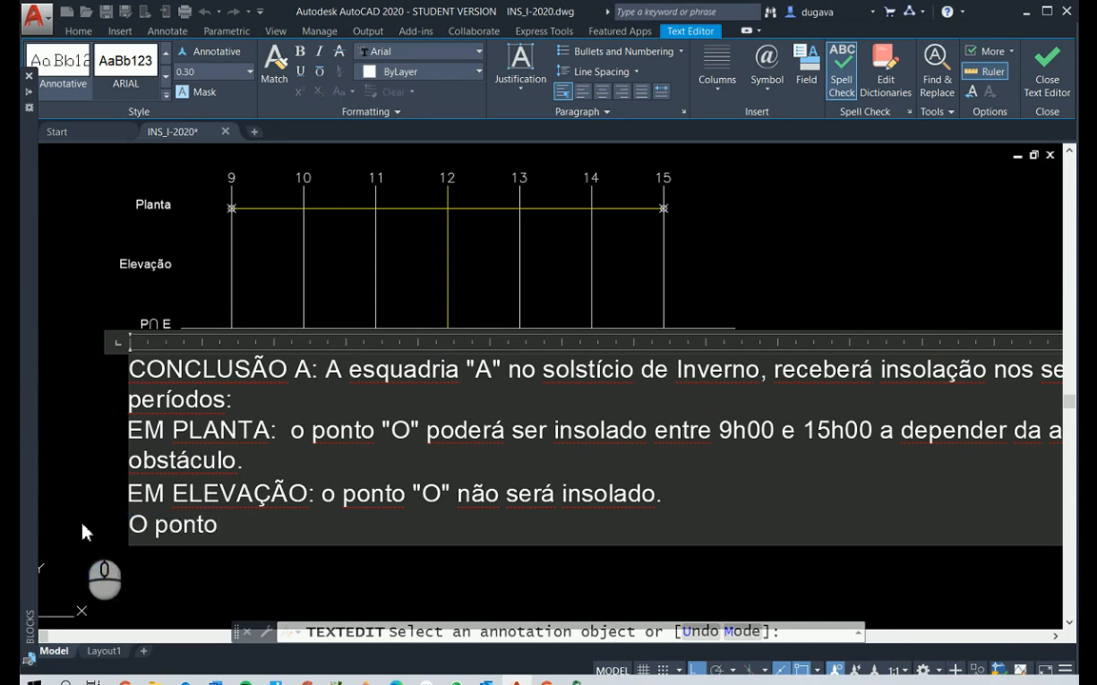
type("\"O\"")
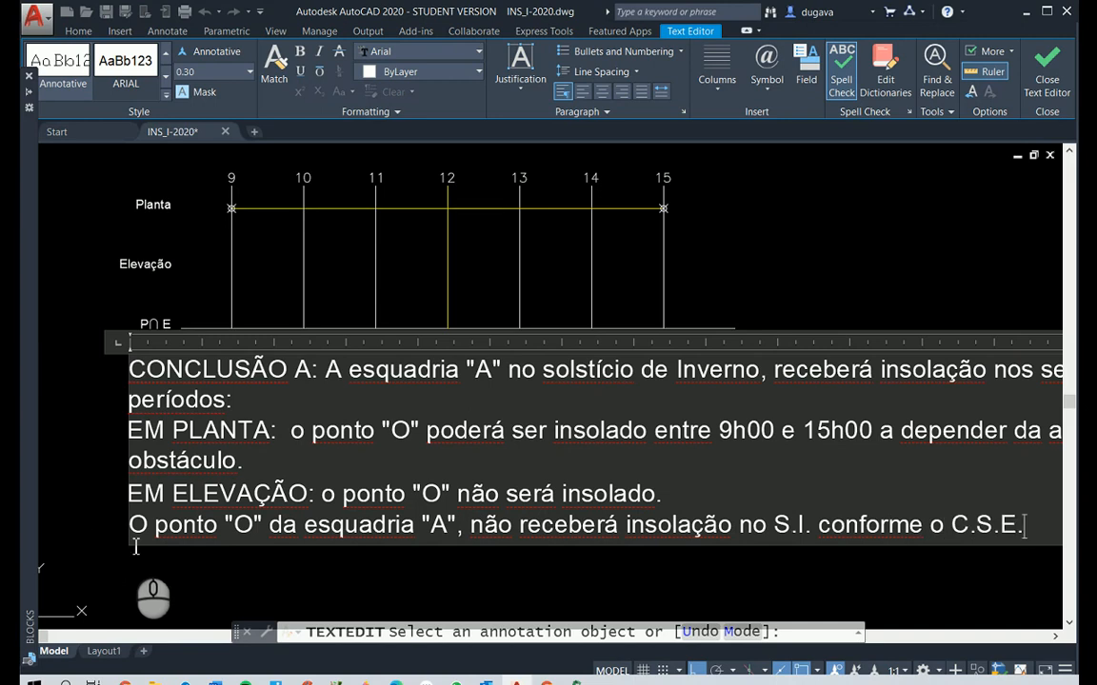
left_click(790, 304)
key("Escape")
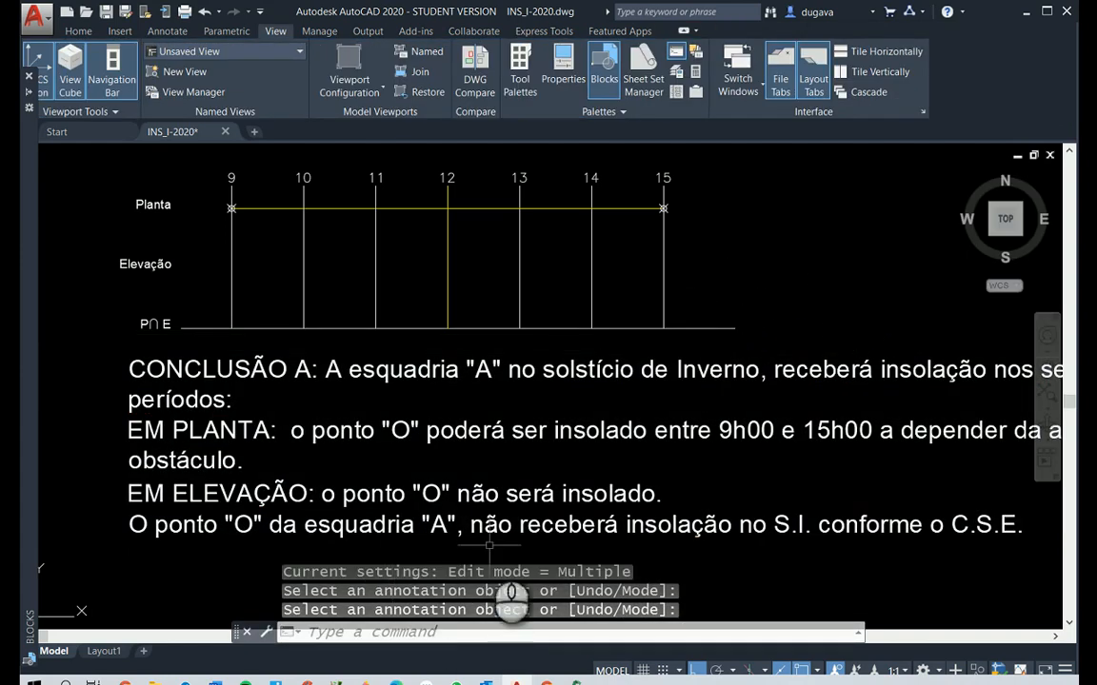
Change "não" to capitals "NÃO" in the last sentence of CONCLUSÃO A and finish editing the text
type("ed")
key("Escape")
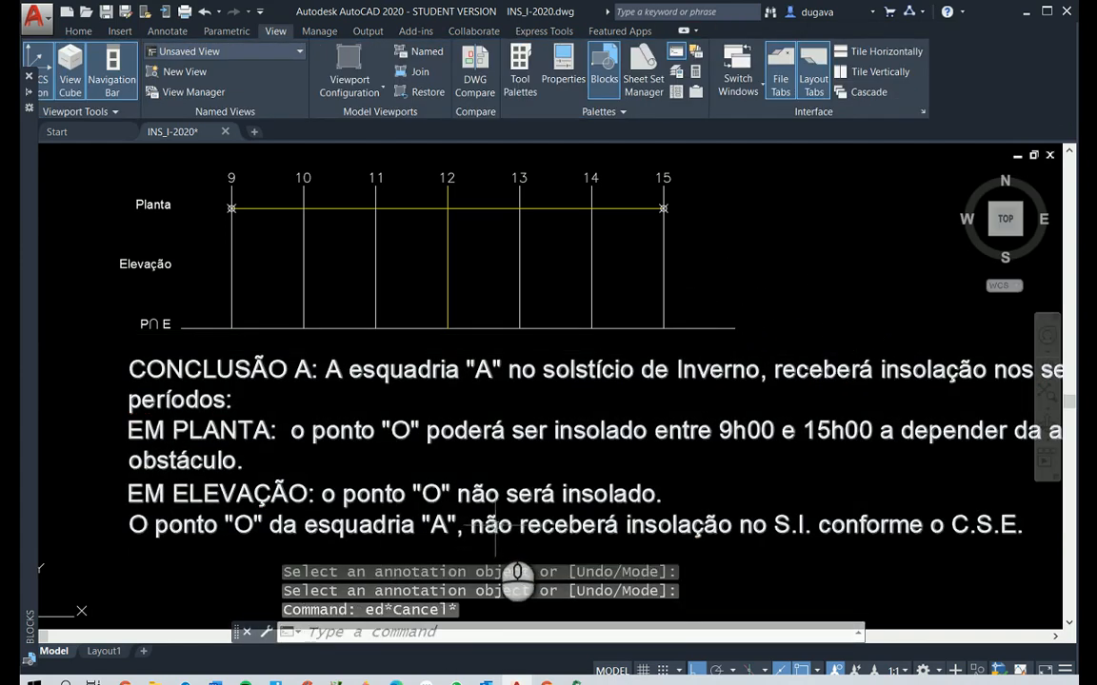
key("Escape")
type("ed")
key("Return")
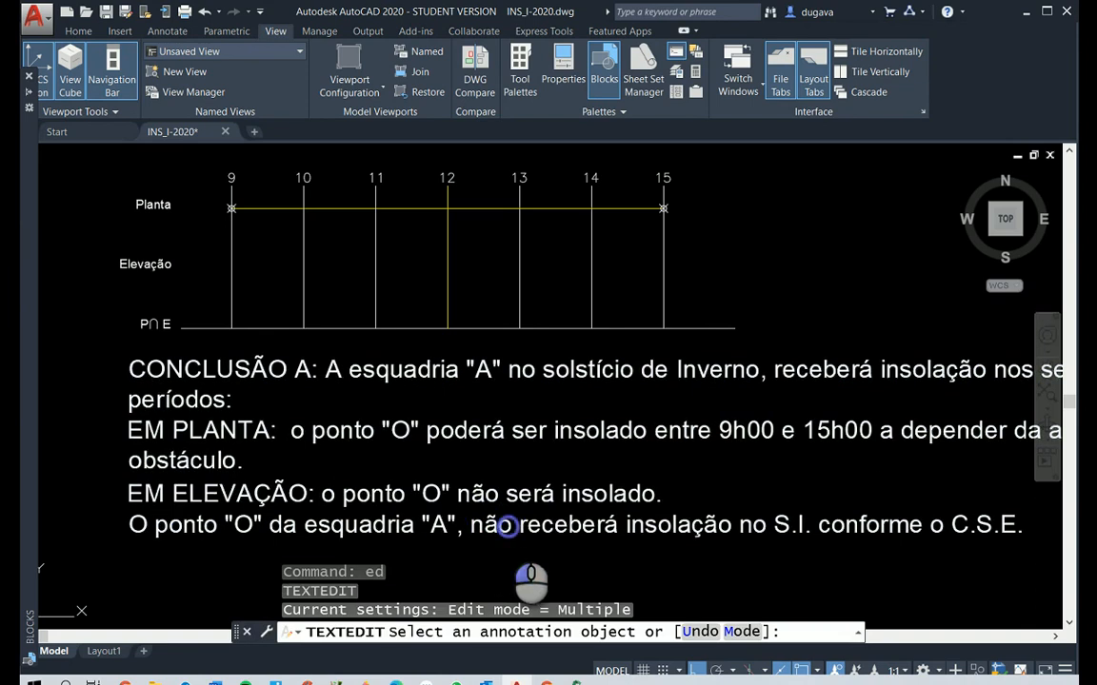
left_click(521, 536)
left_click_drag(514, 528, 487, 531)
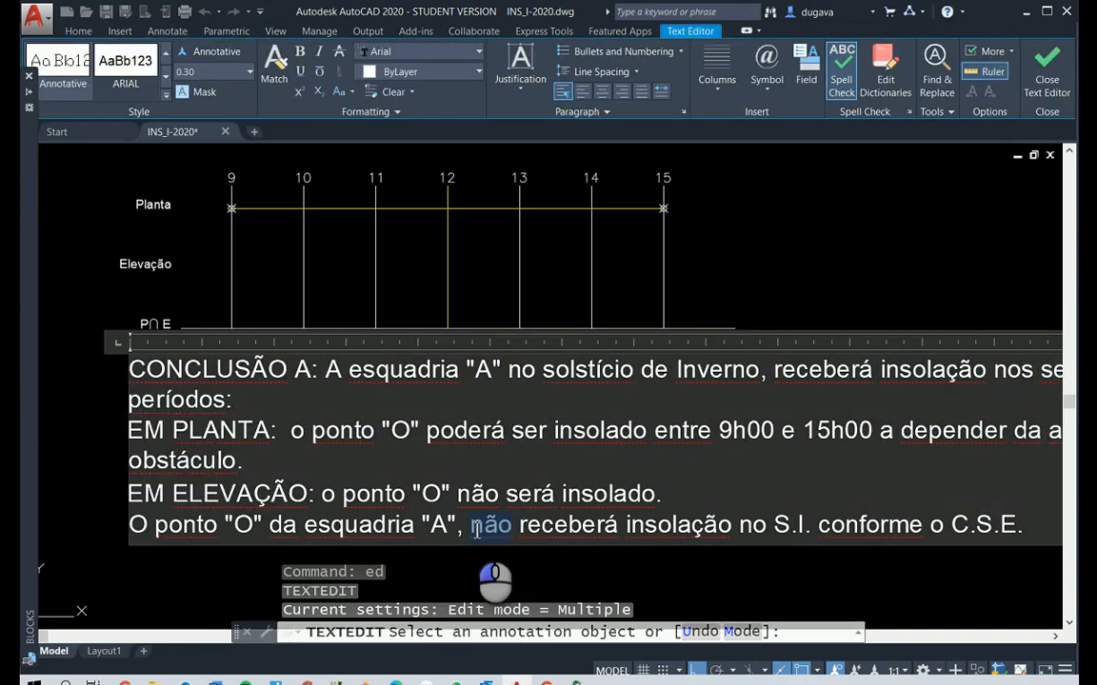
type("NÃ")
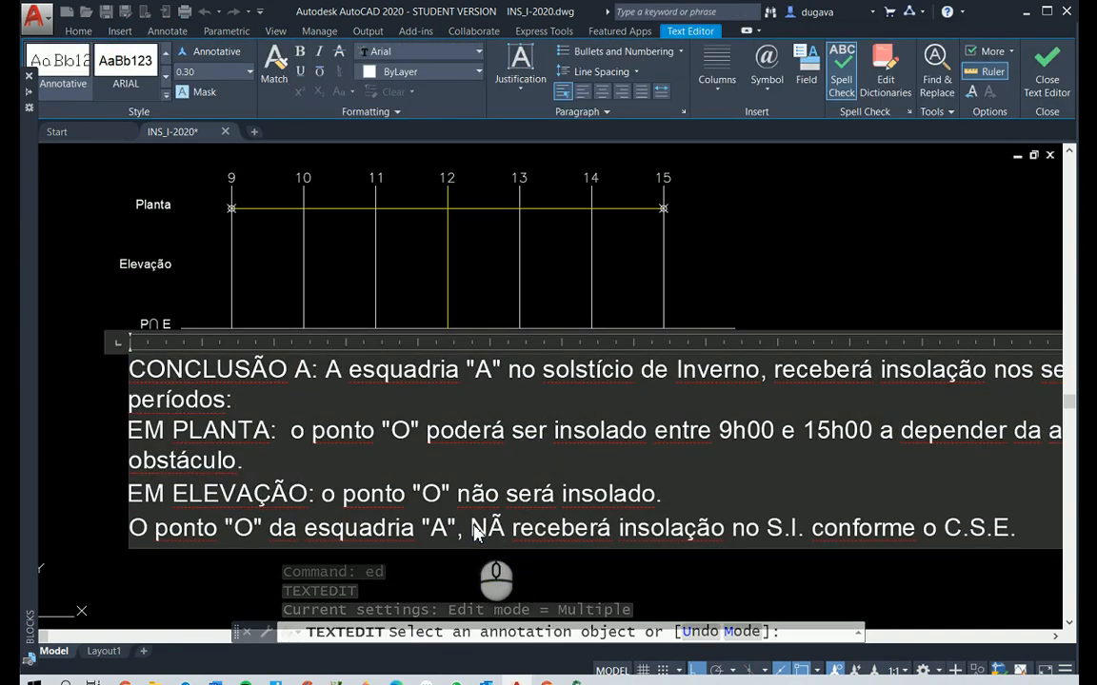
type("O")
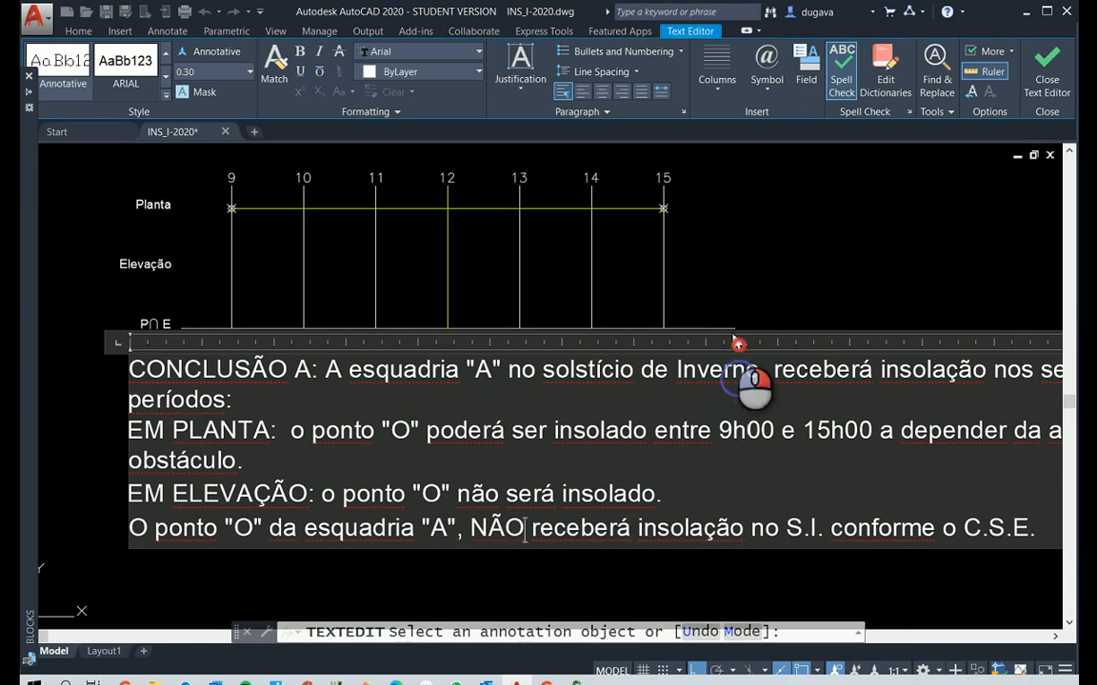
right_click(733, 335)
left_click_drag(689, 449, 684, 469)
left_click(677, 493)
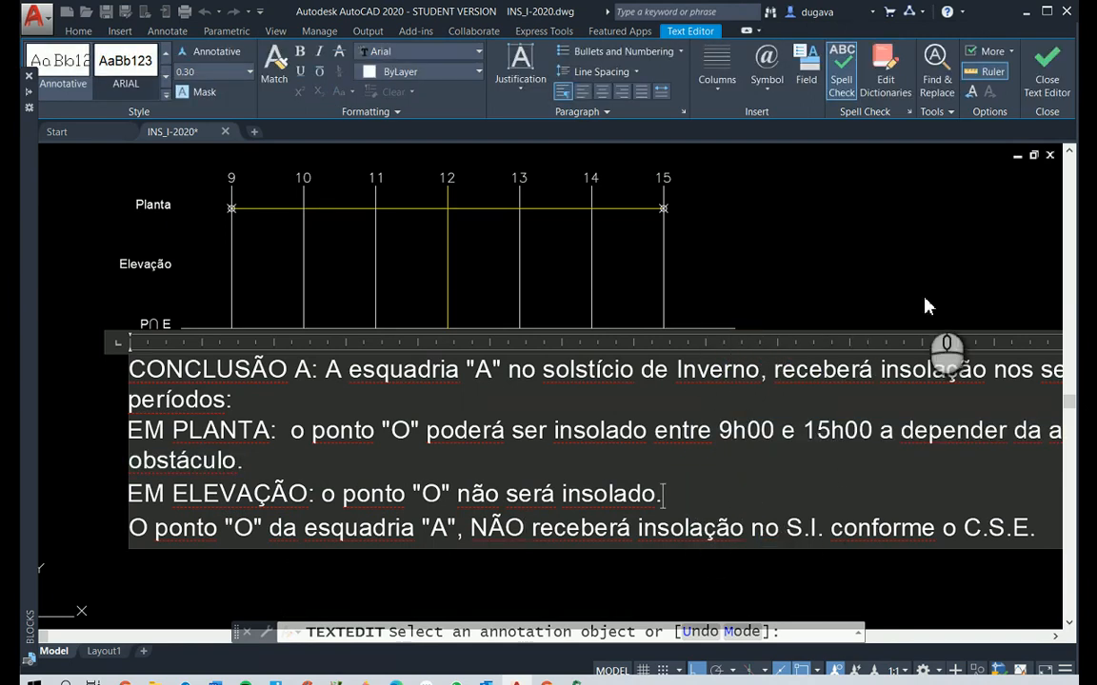
left_click(1047, 77)
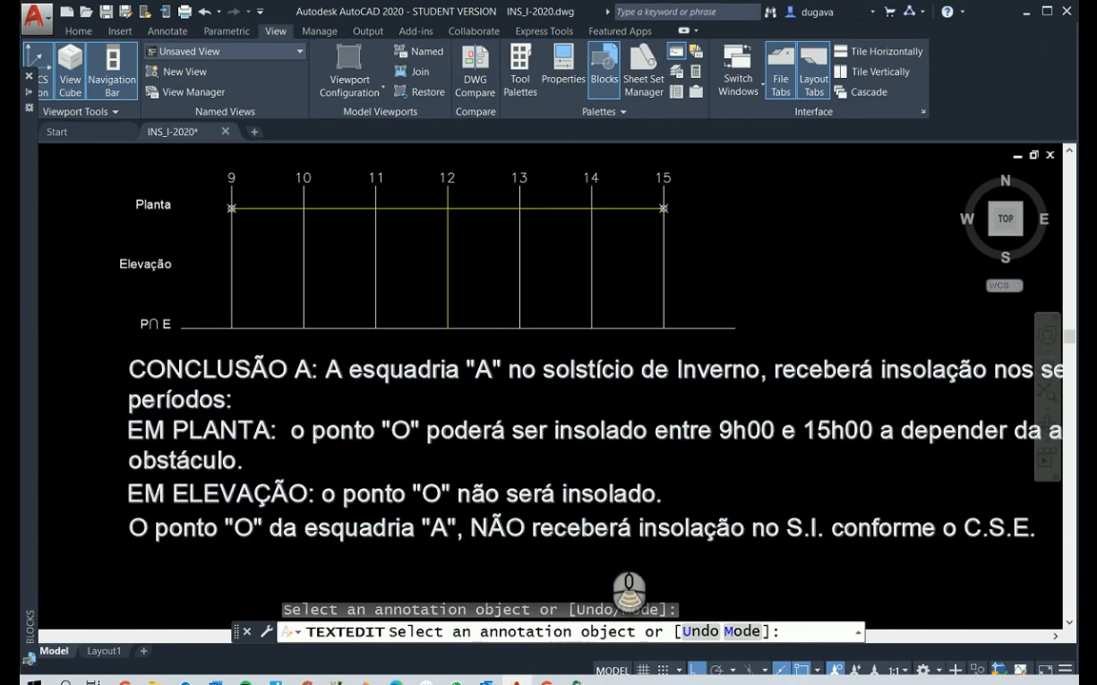
Erase the horizontal P∩E line from the hour chart below Elevação A
scroll(610, 581, "down", 5)
scroll(533, 509, "up", 5)
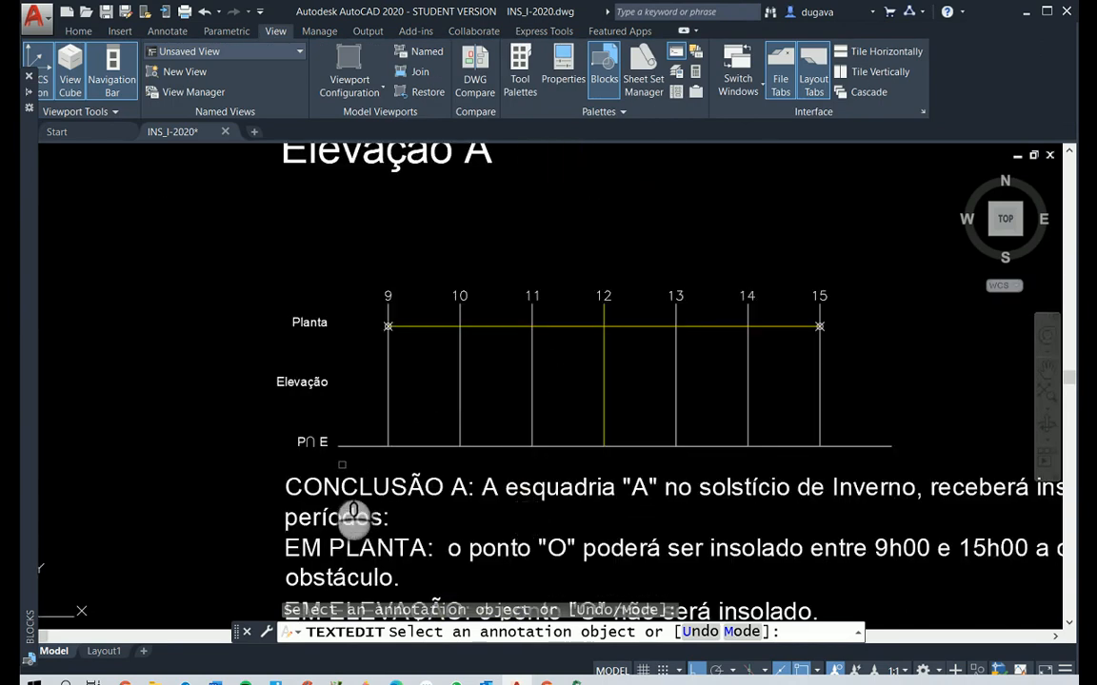
scroll(352, 515, "up", 2)
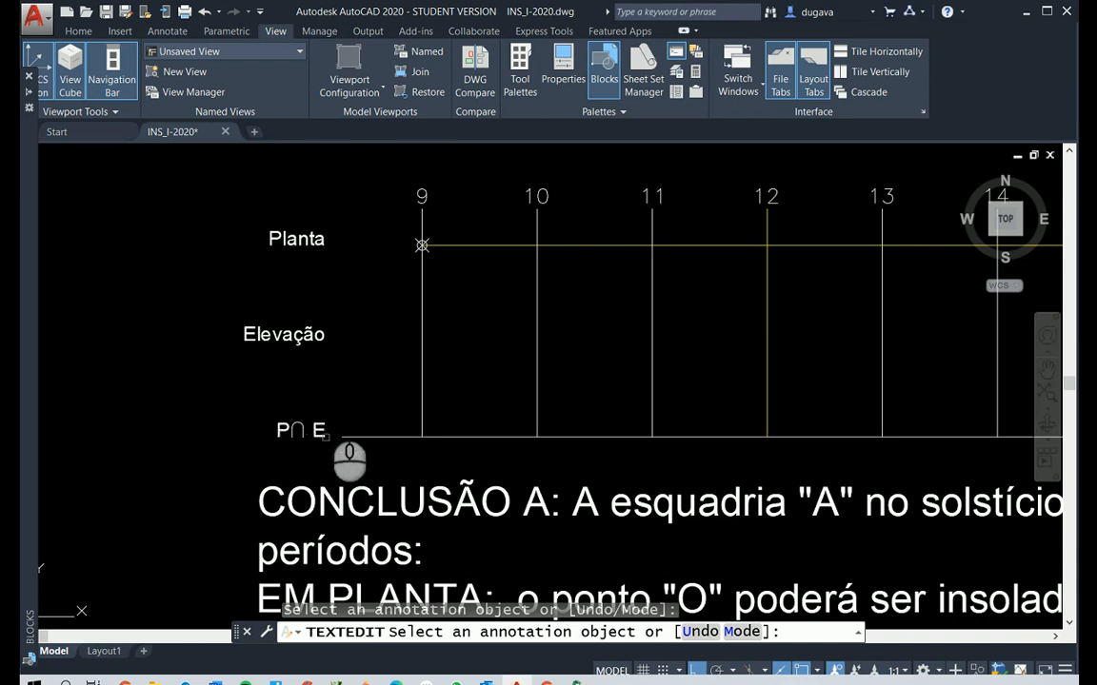
right_click(476, 448)
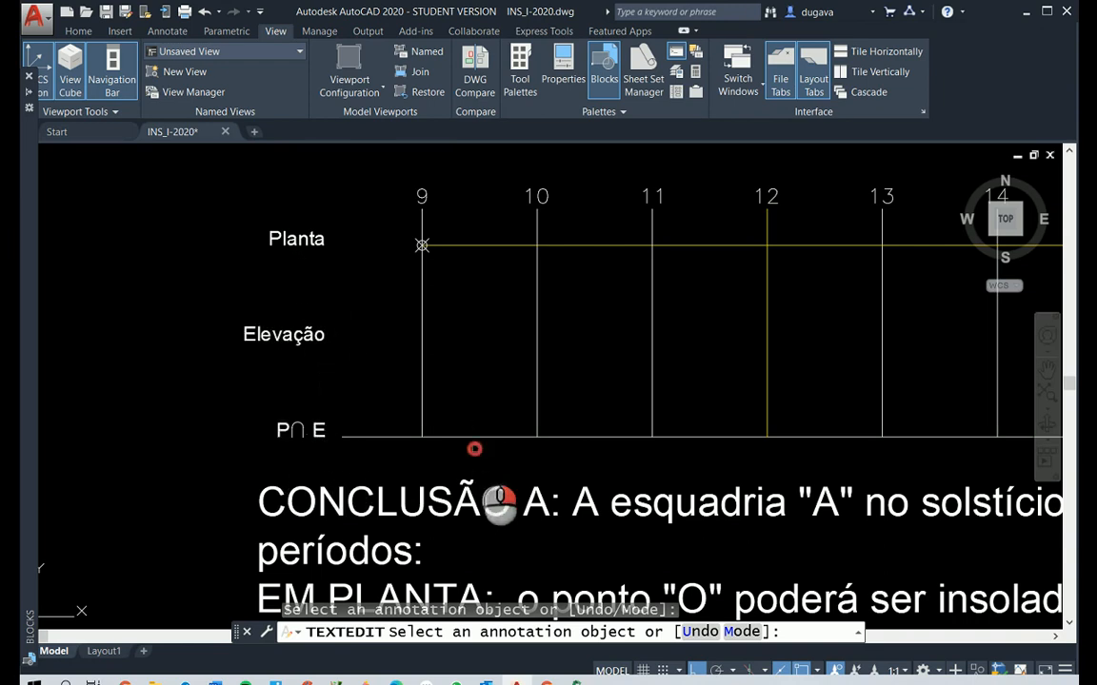
left_click(482, 438)
key("Delete")
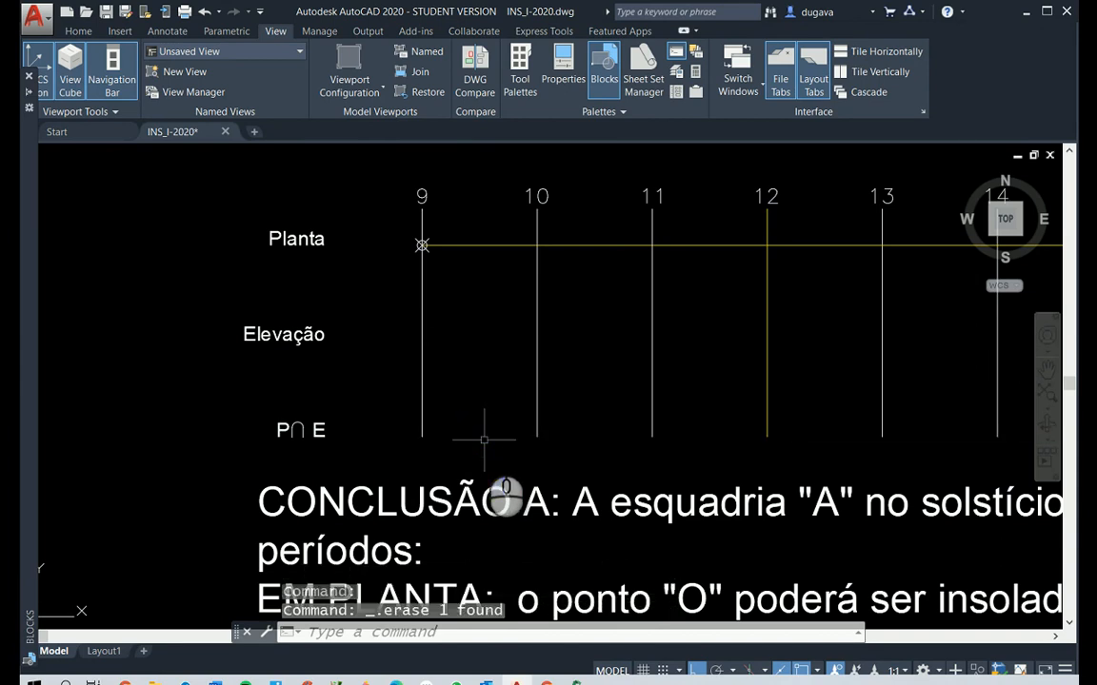
Examine the floor plan with window A's hour lines and point "O" of window B
scroll(504, 371, "down", 5)
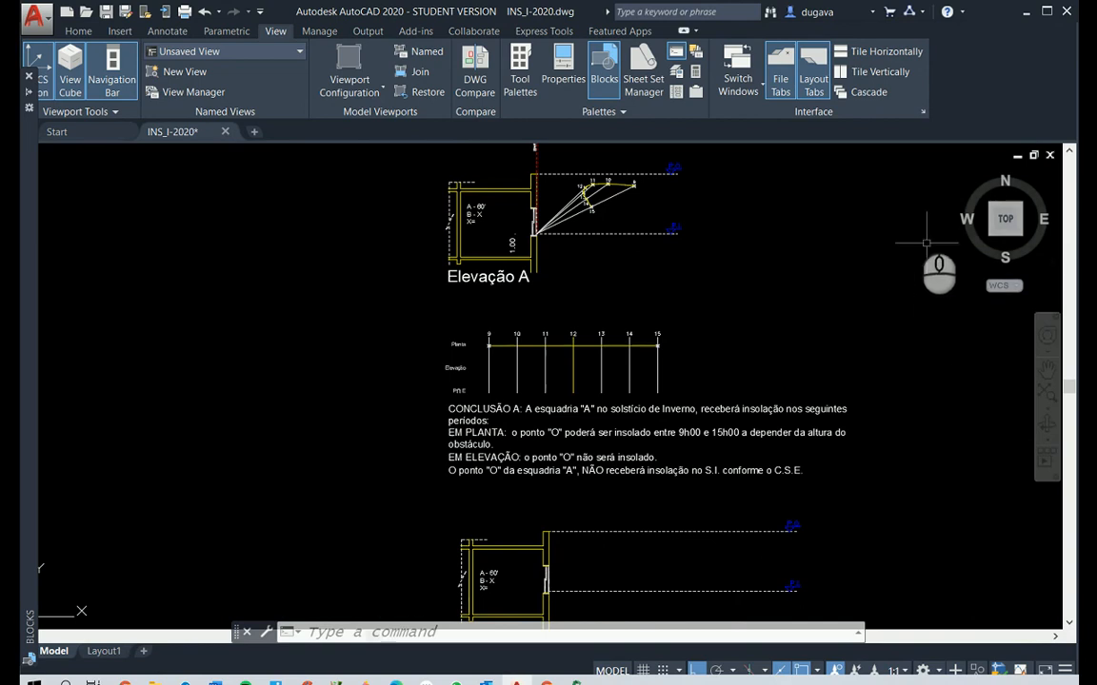
scroll(778, 290, "down", 5)
scroll(778, 296, "up", 5)
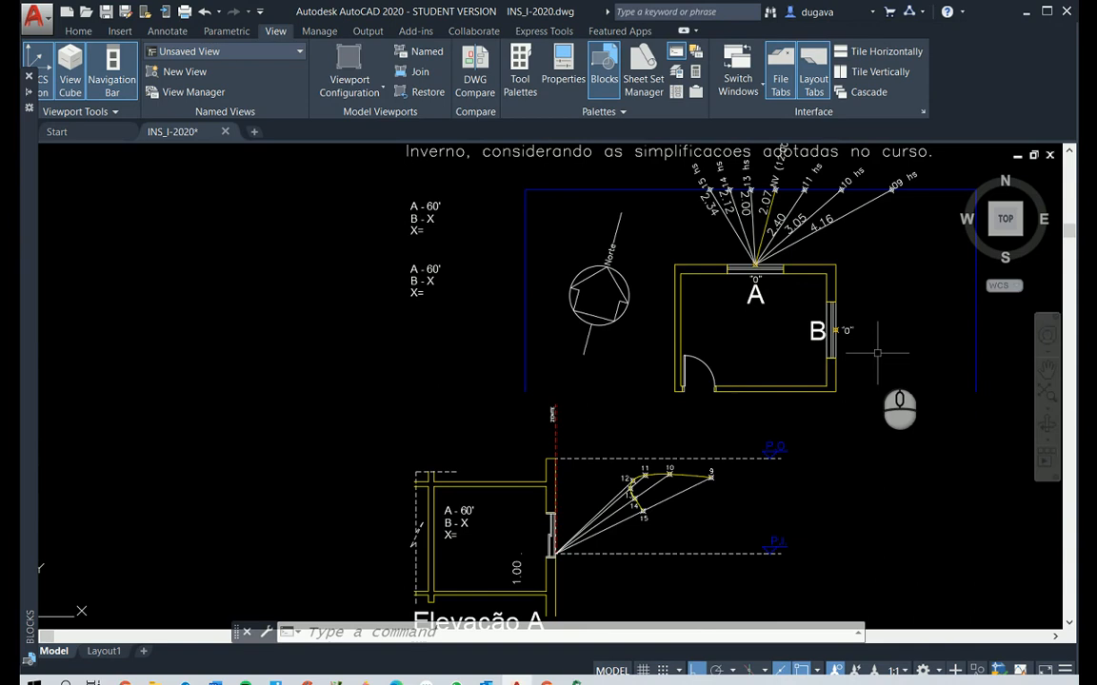
key("Escape")
key("Escape")
key("Escape")
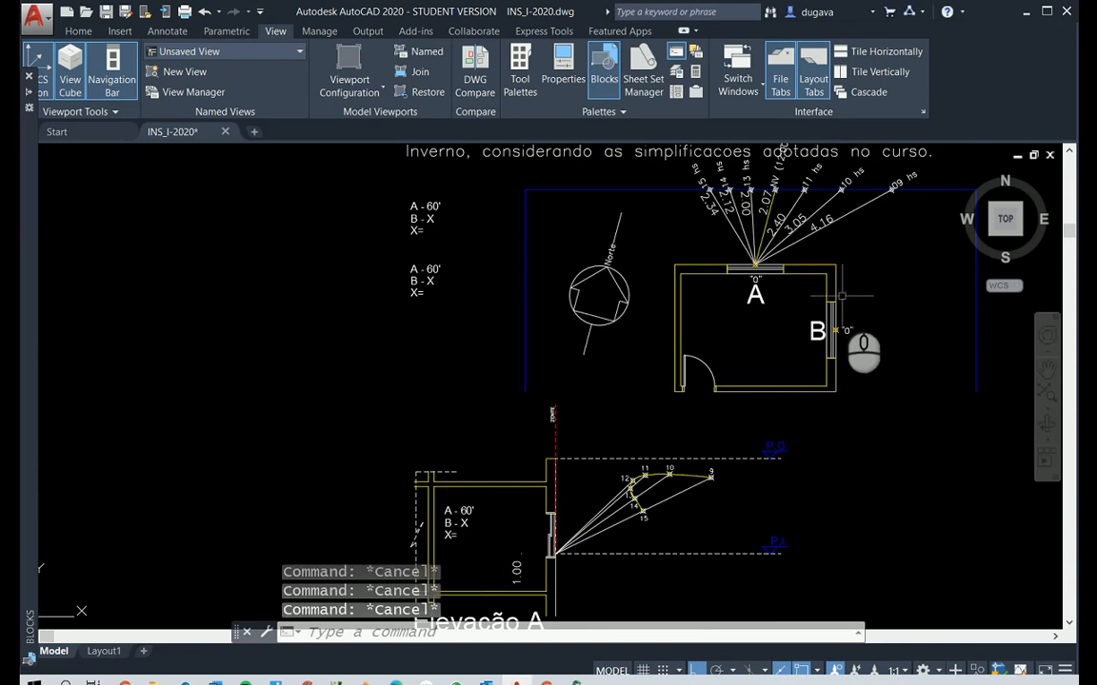
type("p")
key("Return")
left_click_drag(832, 297, 687, 385)
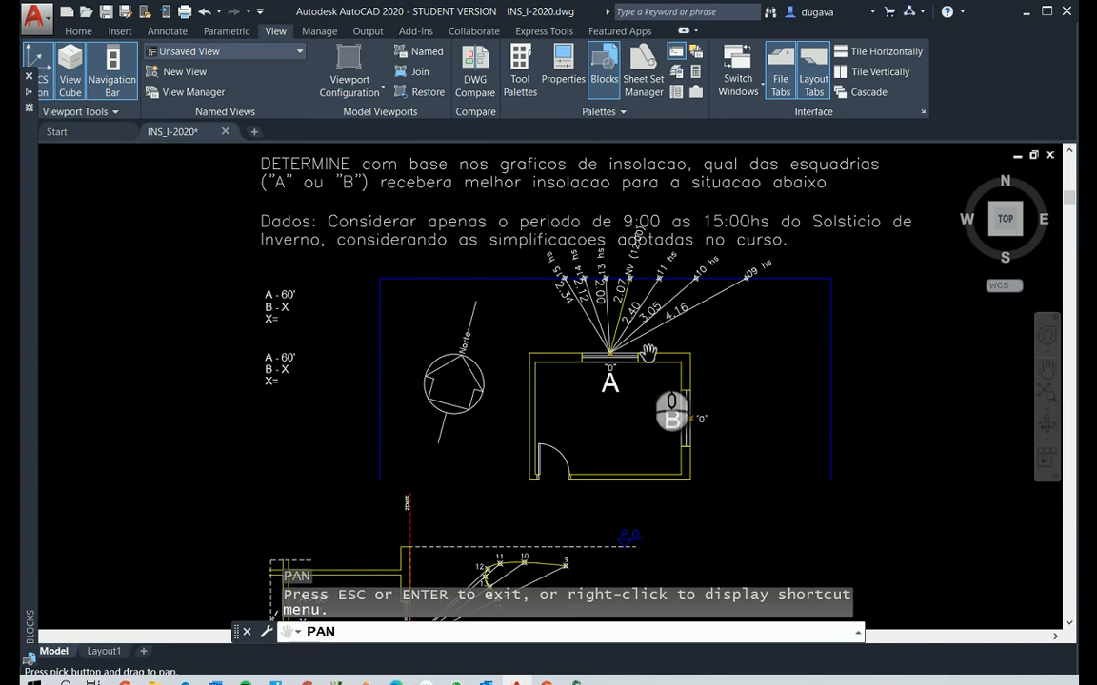
key("Escape")
key("Escape")
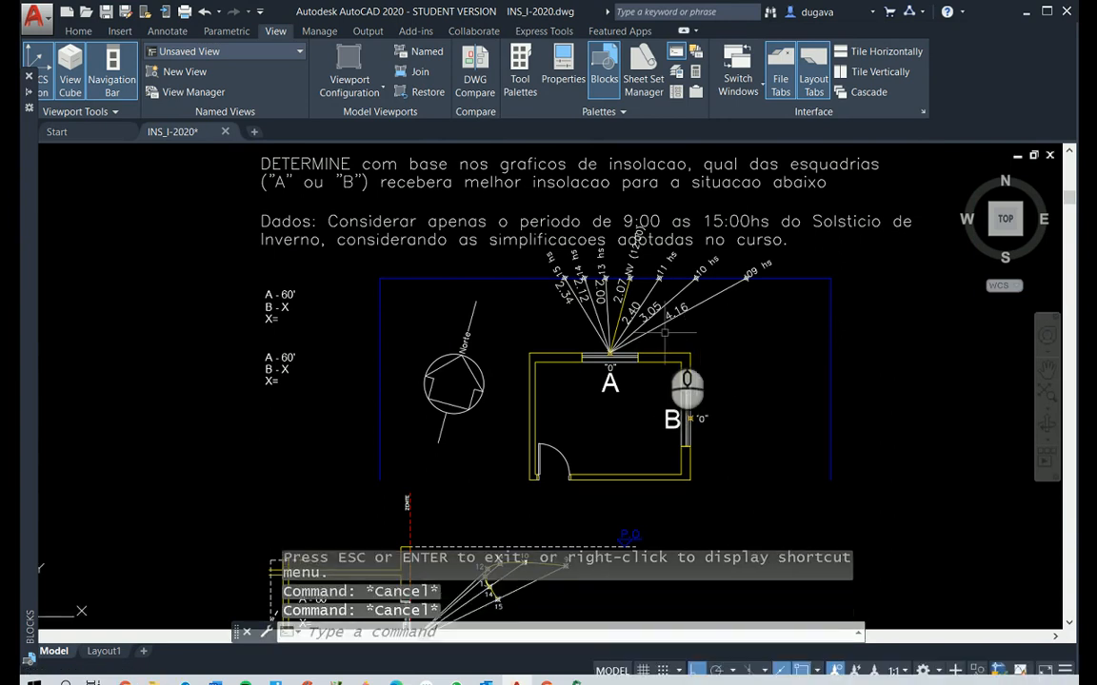
Copy window A's hour lines with their markers and labels from its point "O" to window B's point "O", with polar tracking on
type("CO")
key("Return")
left_click(720, 329)
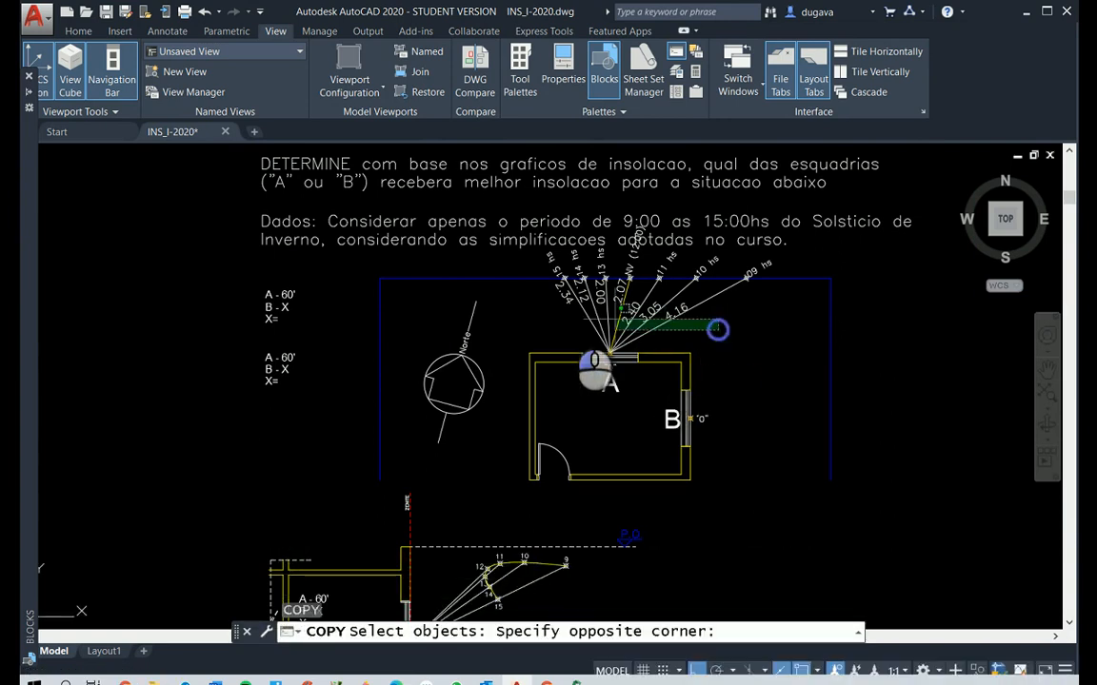
left_click(544, 308)
left_click(441, 171)
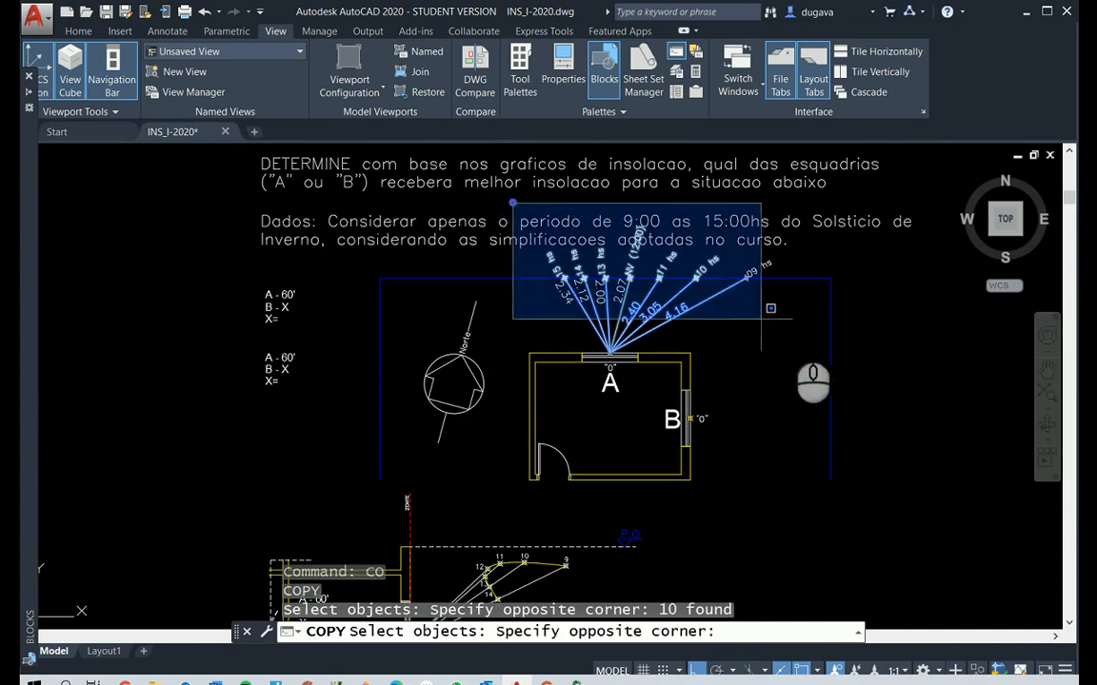
left_click(794, 323)
right_click(757, 312)
left_click(610, 351)
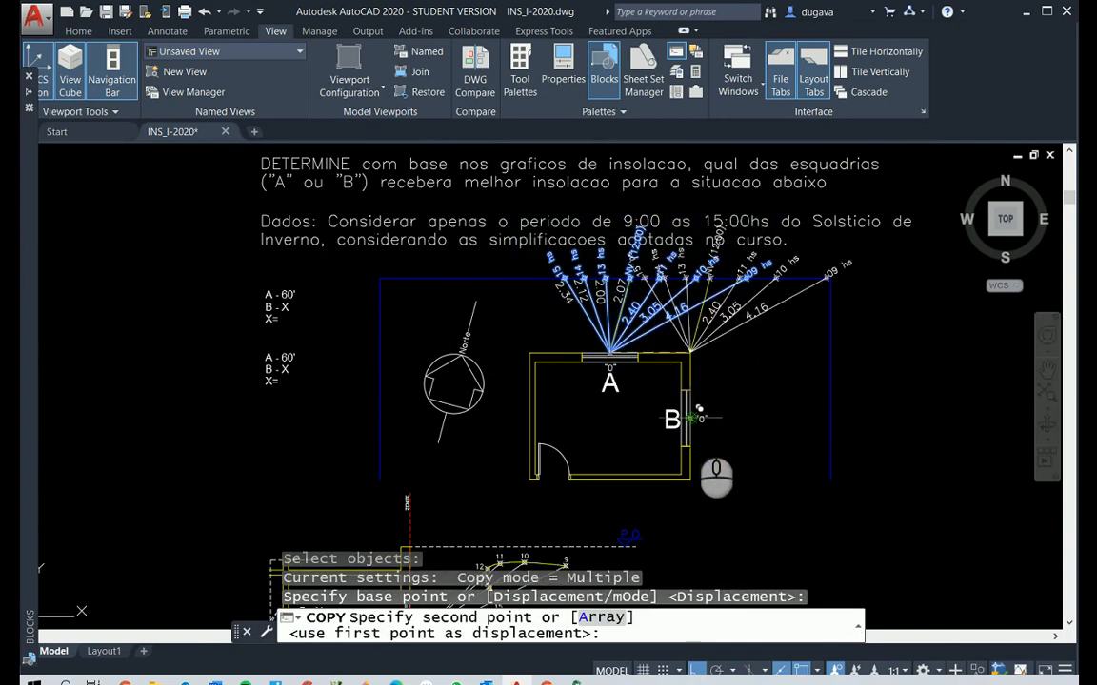
scroll(700, 406, "up", 4)
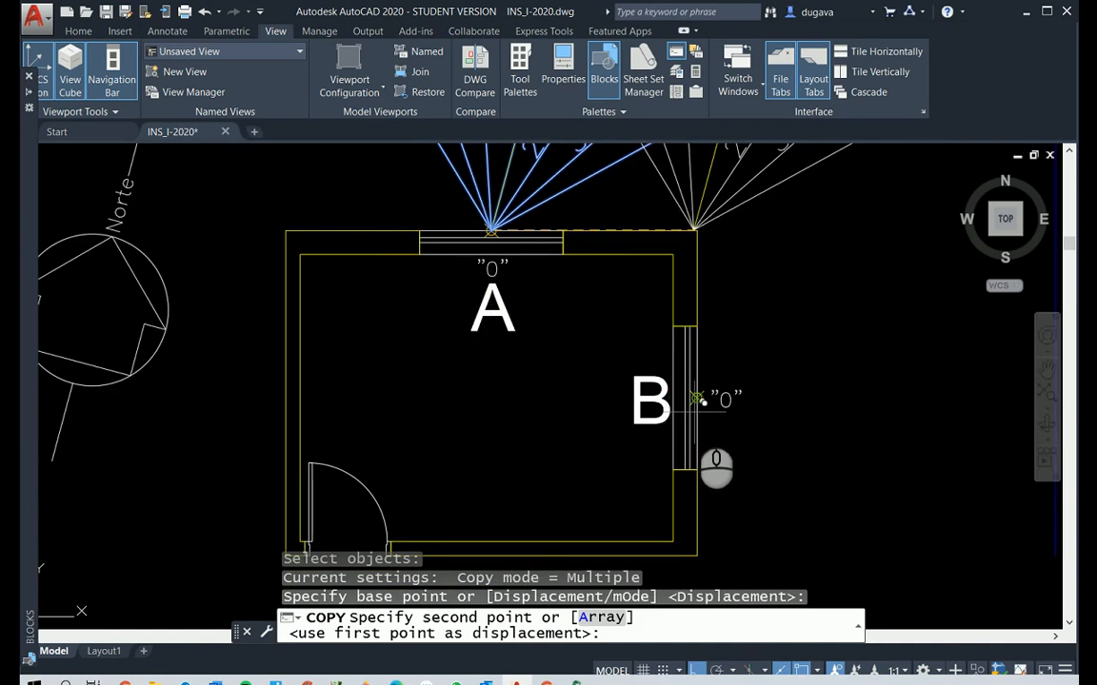
key("F10")
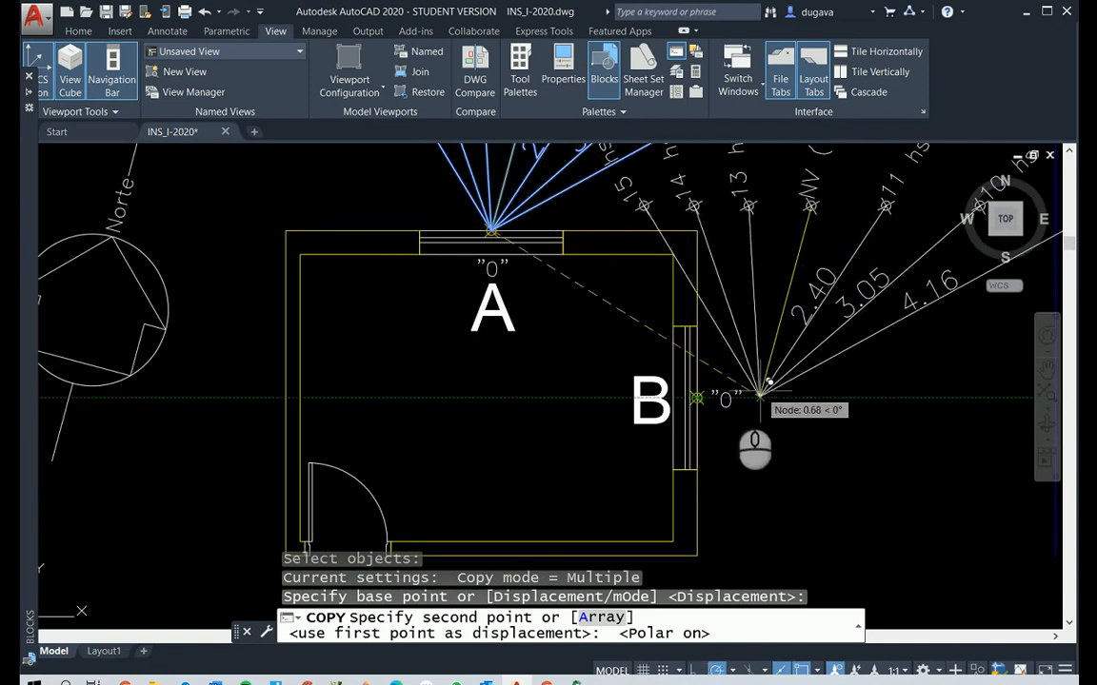
left_click(695, 402)
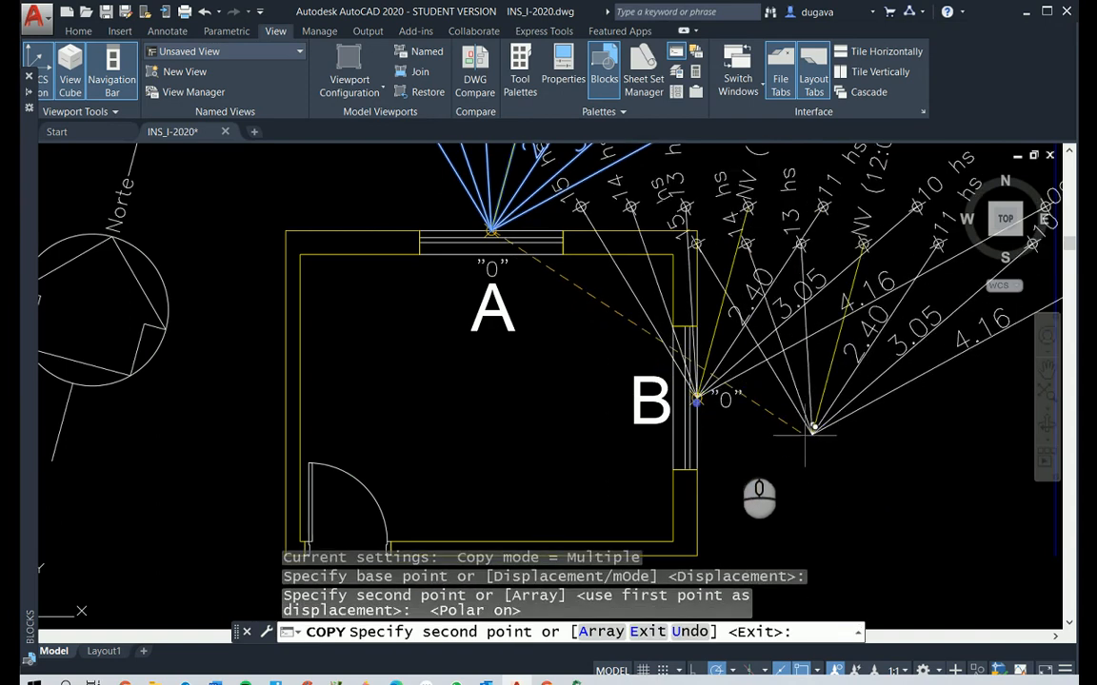
Extend window B's 09, 10, 11 and 13 hs lines and its NV line to the blue boundary lines
scroll(761, 314, "down", 4)
scroll(886, 205, "up", 4)
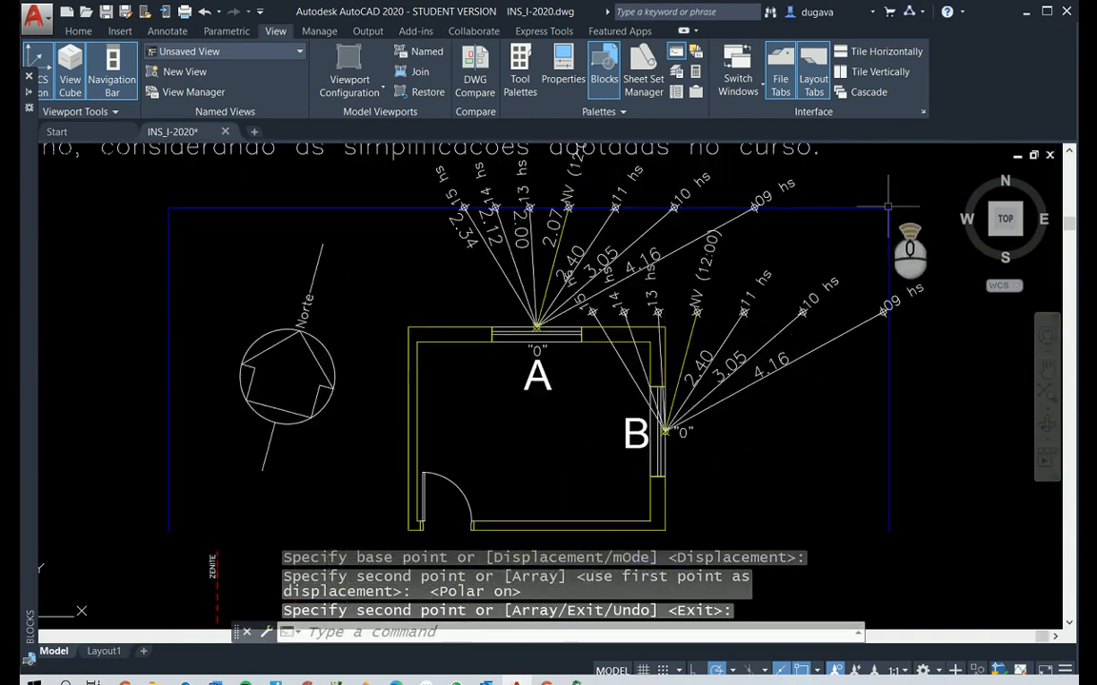
type("EX")
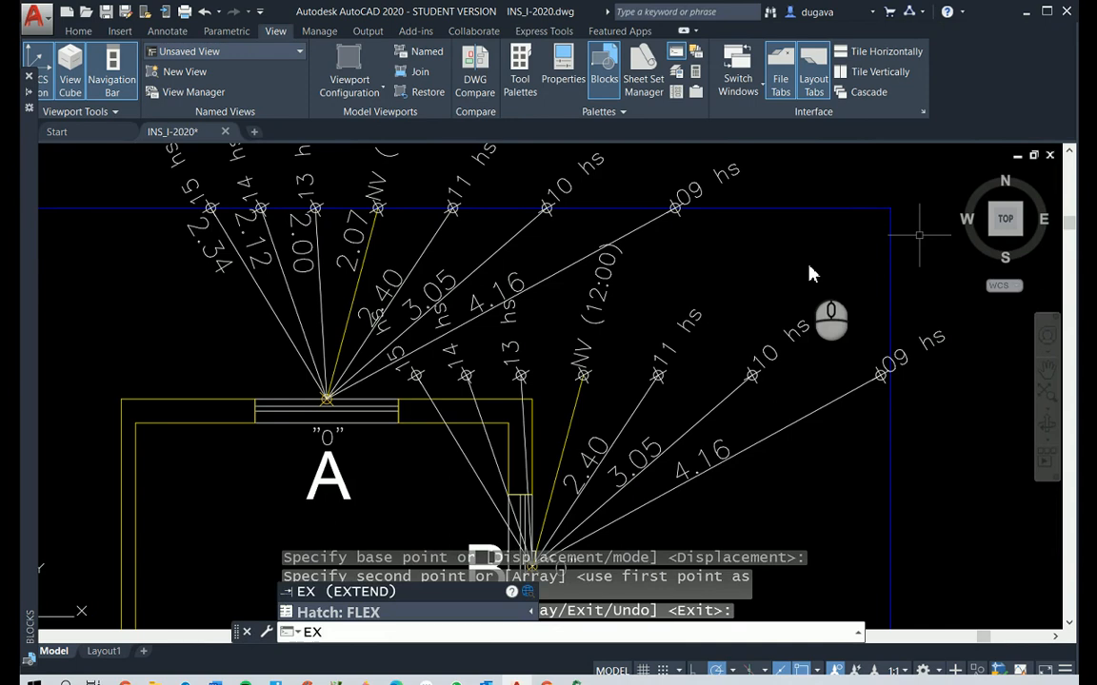
key("Return")
left_click(915, 185)
left_click(846, 261)
right_click(845, 262)
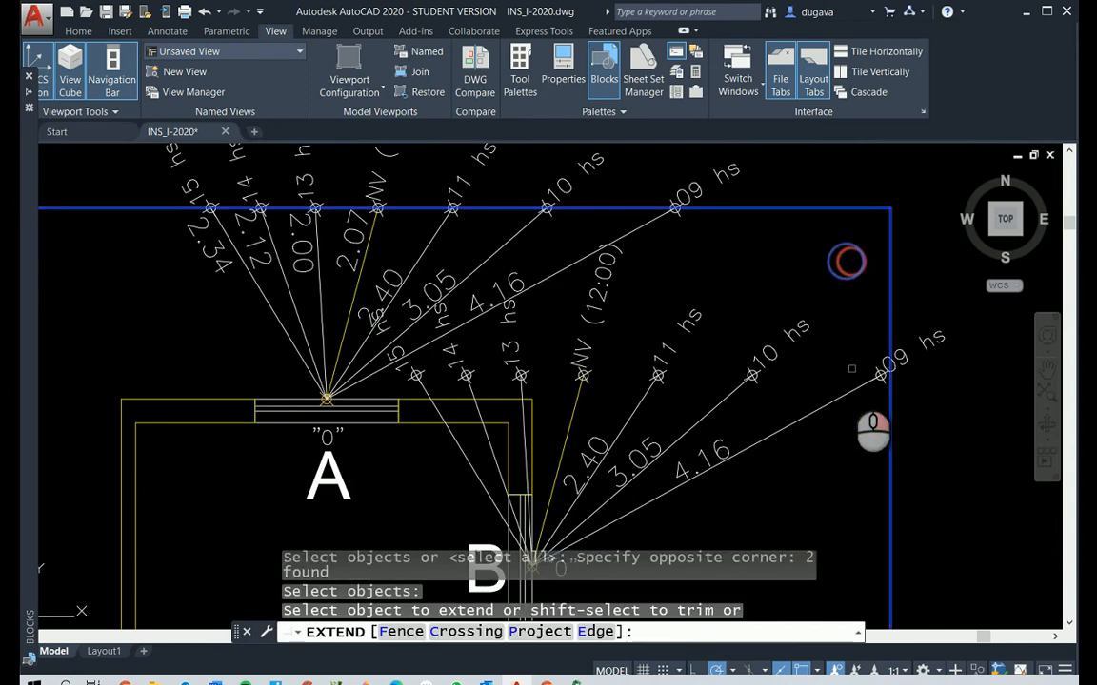
left_click(840, 399)
left_click(840, 399)
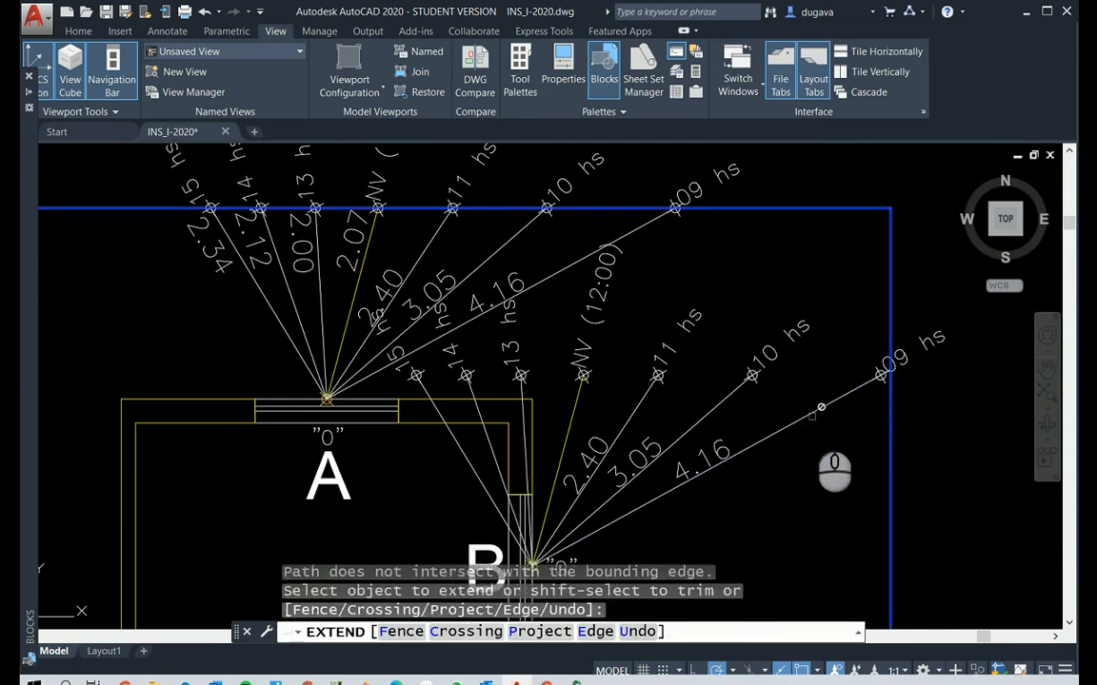
left_click(728, 395)
left_click(728, 395)
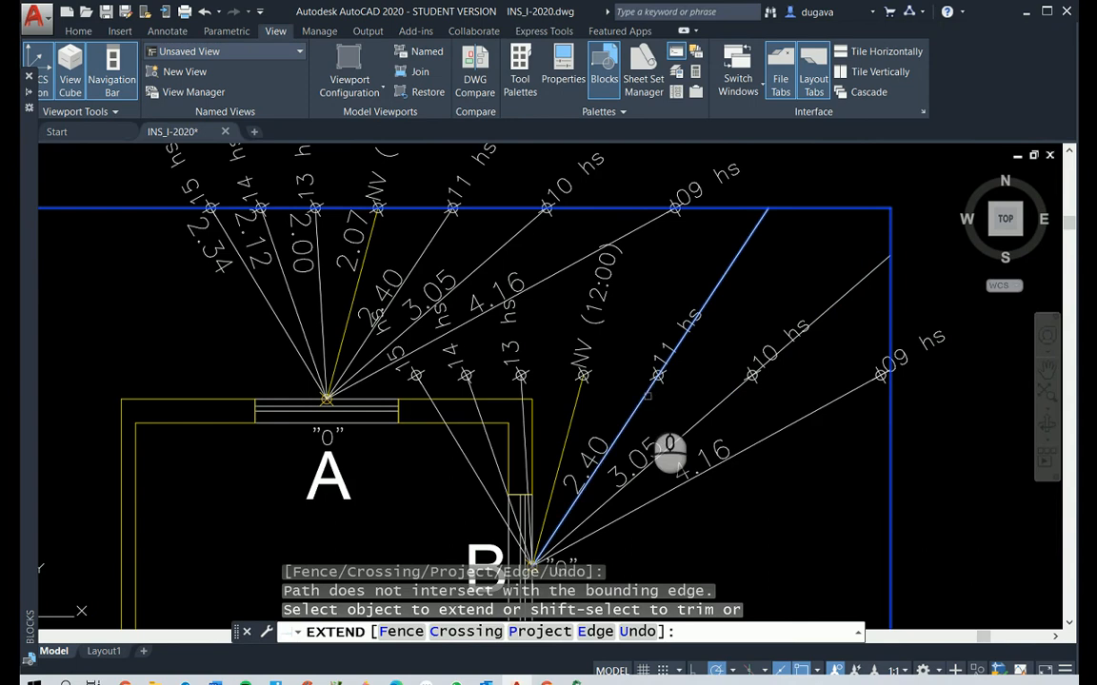
left_click(644, 395)
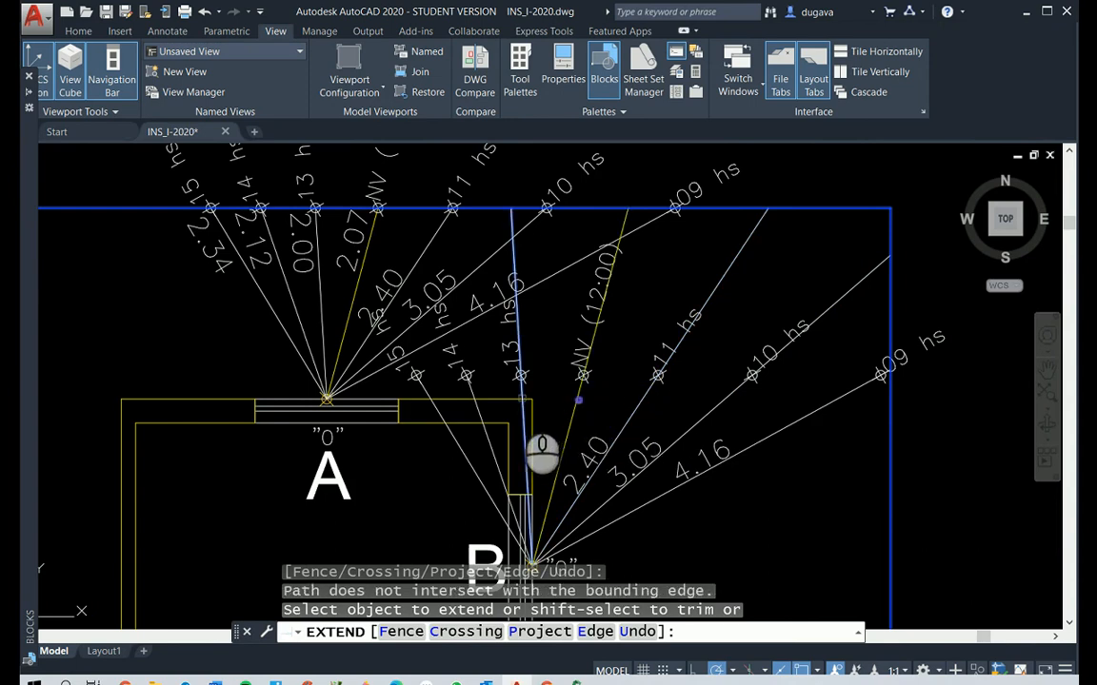
left_click(476, 410)
Erase window B's 14 hs and 15 hs lines together with their markers and labels
scroll(473, 405, "up", 4)
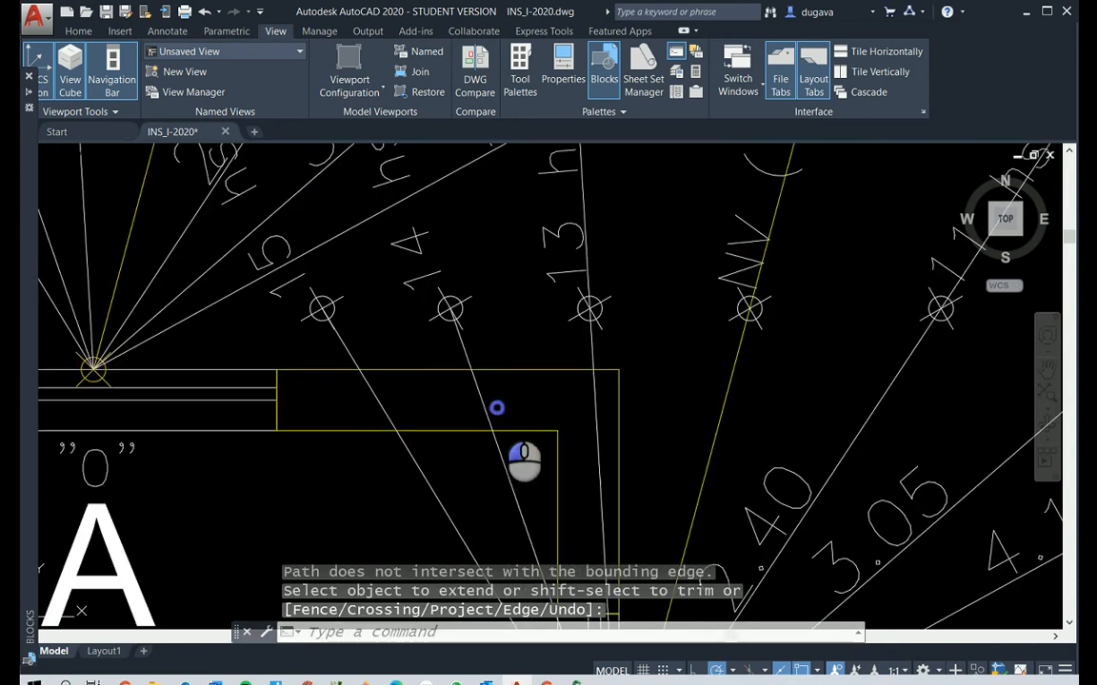
left_click(344, 388)
left_click(489, 319)
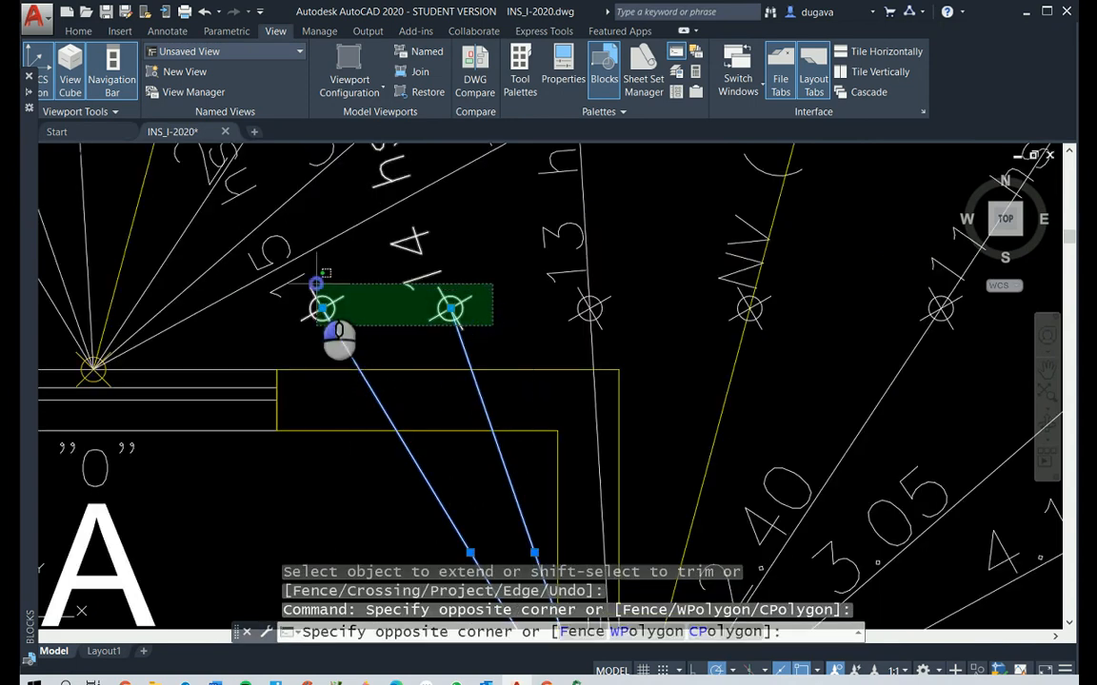
left_click(316, 284)
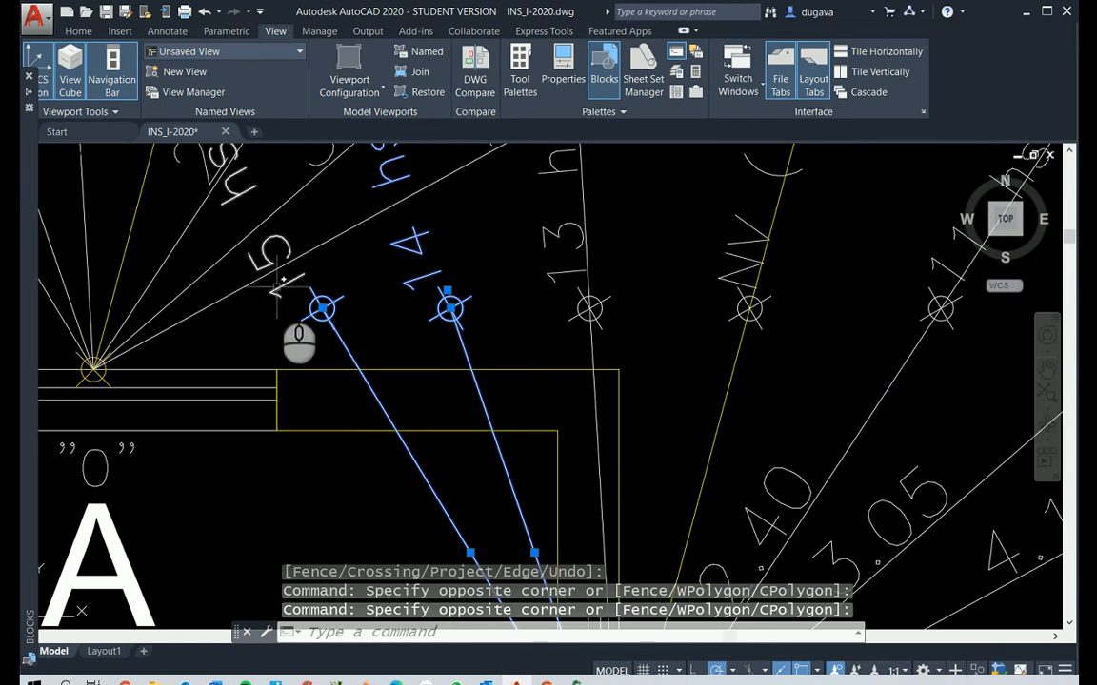
key("Delete")
scroll(279, 299, "down", 6)
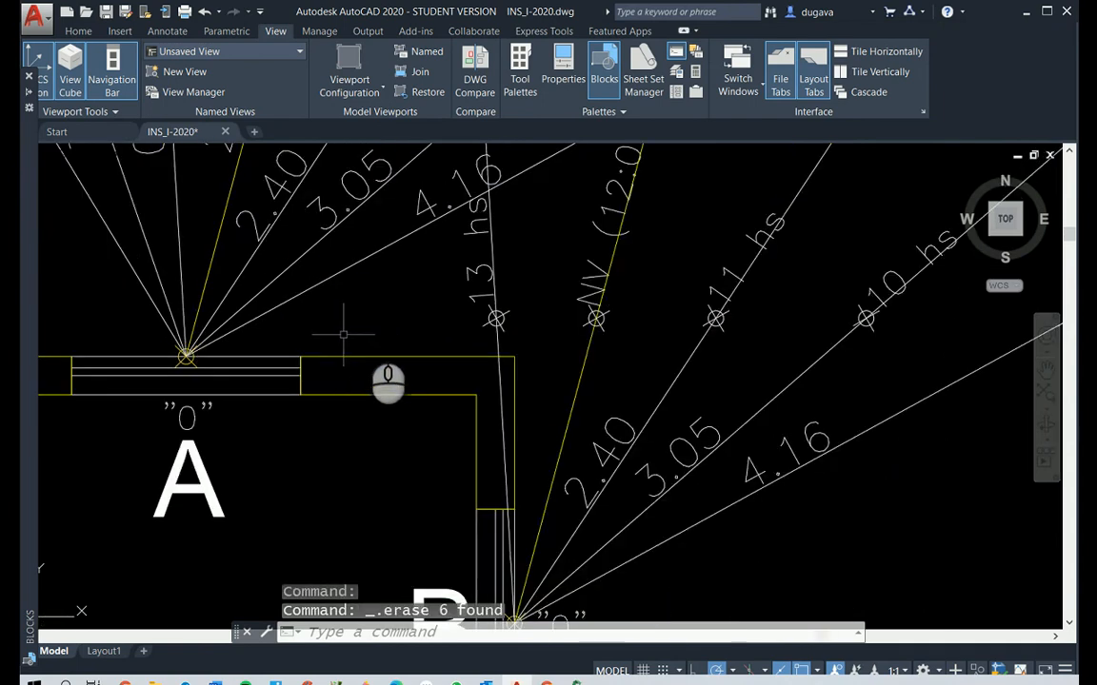
Move window B's 09 hs marker and label to where its hour line meets the vertical blue boundary
scroll(540, 297, "up", 2)
scroll(781, 432, "down", 4)
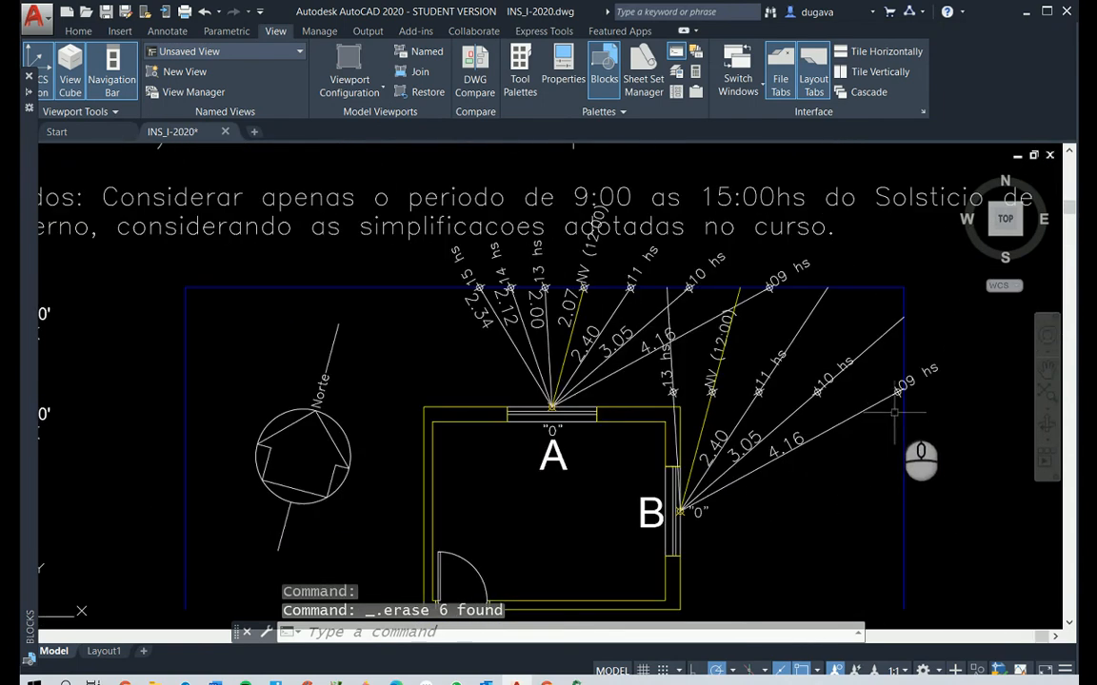
type("P")
right_click(899, 404)
mouse_move(846, 409)
left_mouse_down()
mouse_move(780, 421)
mouse_move(796, 411)
mouse_move(370, 401)
left_mouse_up()
key("Escape")
key("Escape")
key("Escape")
type("P")
right_click(784, 428)
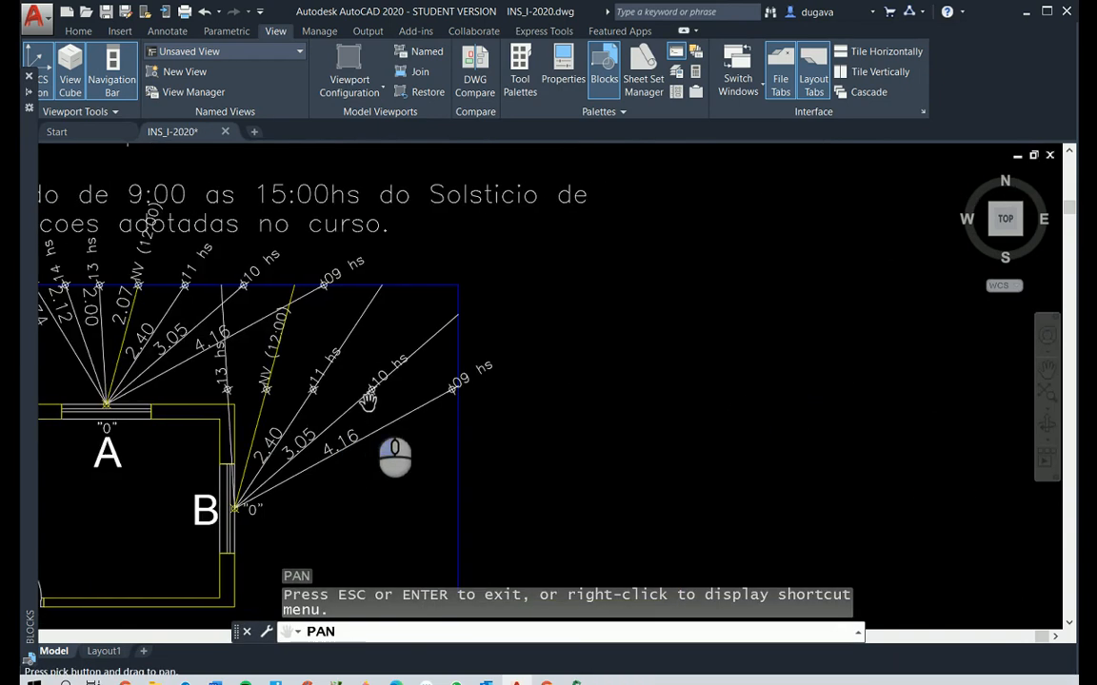
scroll(371, 401, "up", 2)
left_click_drag(599, 399, 595, 398)
key("Escape")
key("Escape")
key("Escape")
type("M")
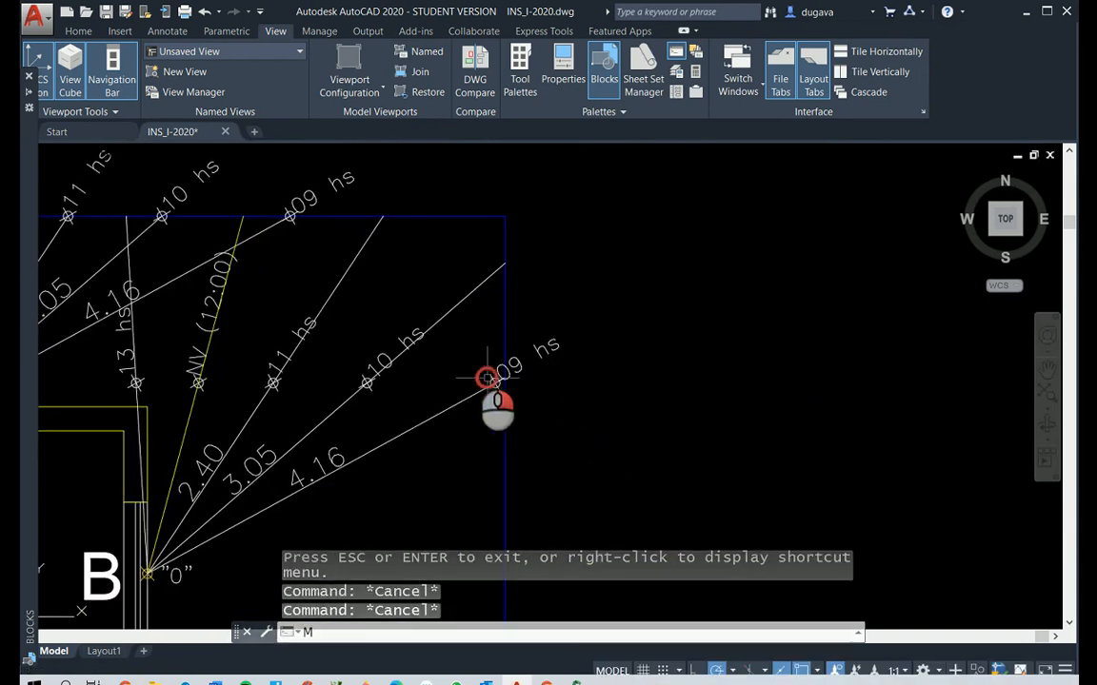
key("Return")
left_click(451, 345)
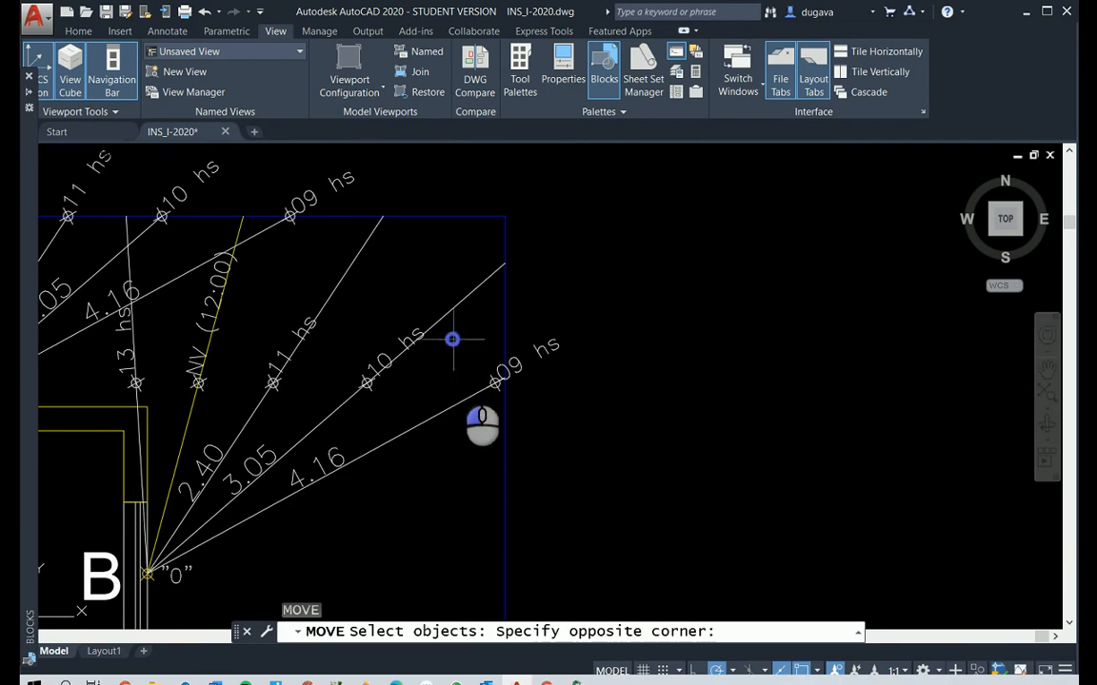
left_click(613, 413)
key("Return")
scroll(491, 386, "up", 5)
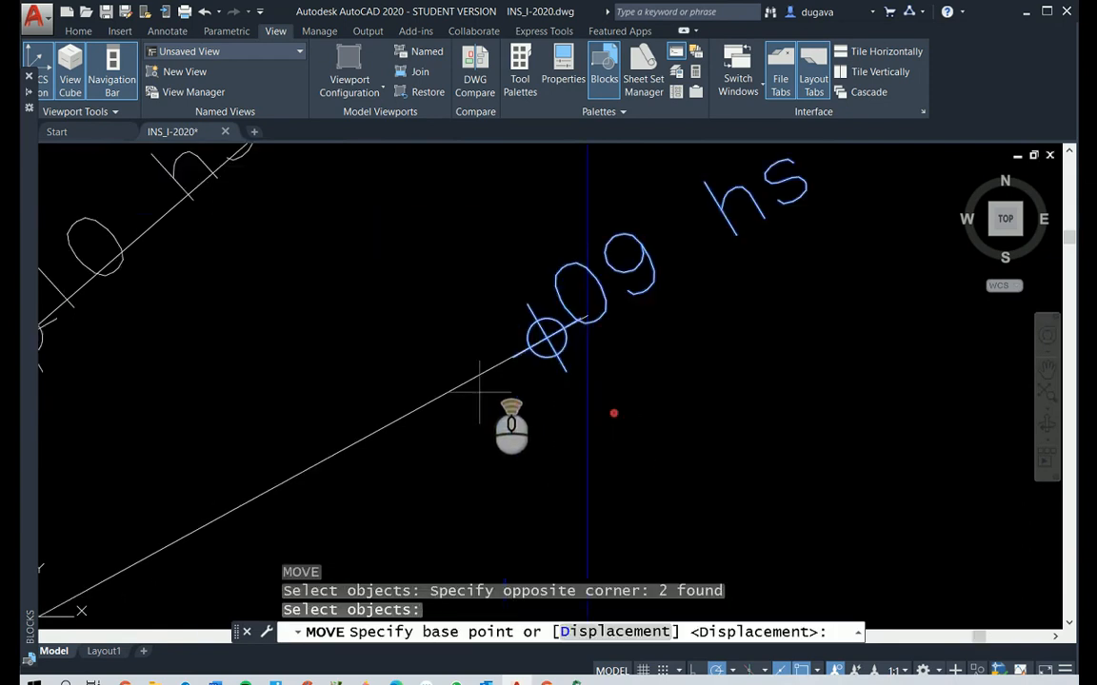
left_click(546, 338)
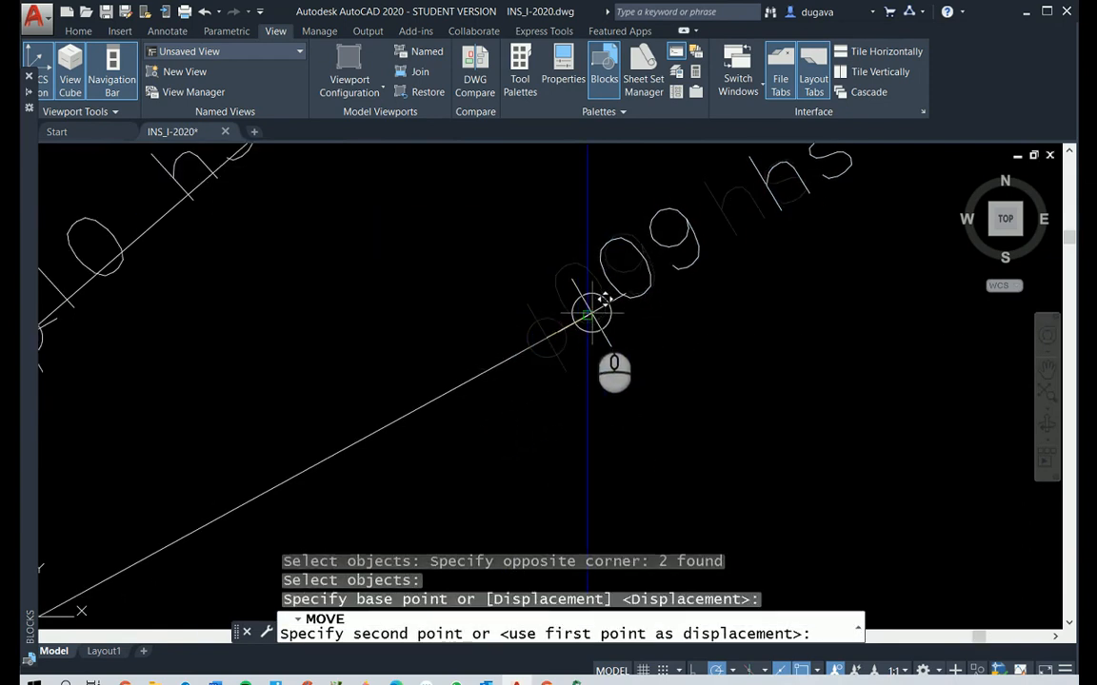
left_click(590, 315)
Move window B's 10 hs marker and label to the end of its hour line on the vertical blue boundary
scroll(411, 313, "down", 4)
scroll(343, 379, "up", 3)
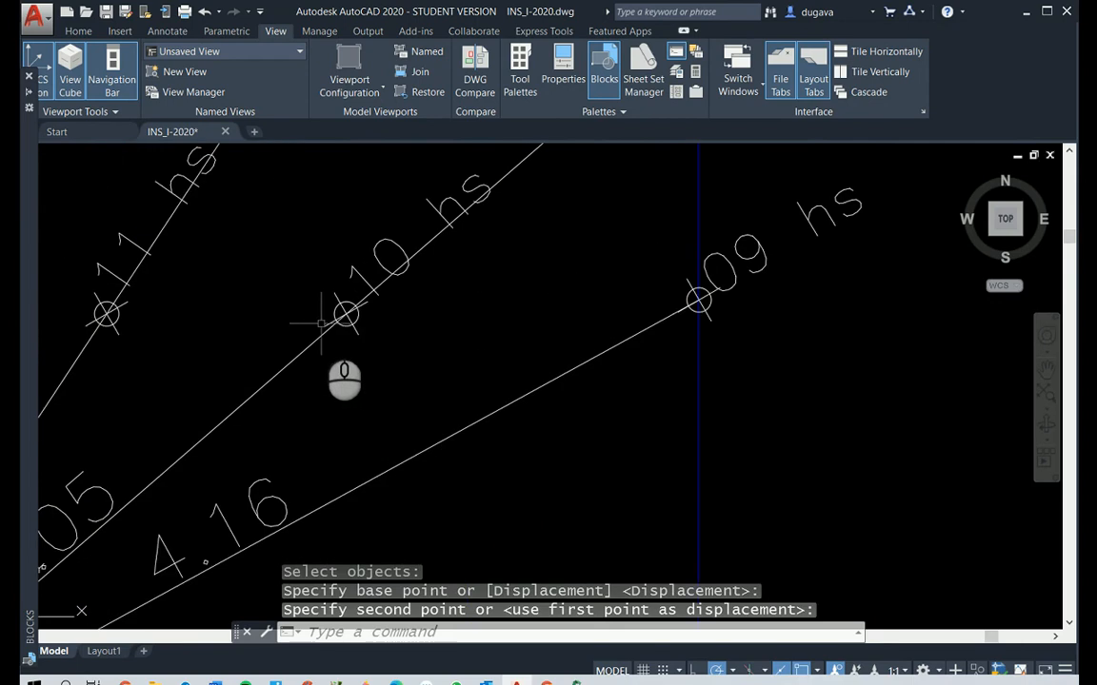
right_click(324, 324)
left_click(345, 311)
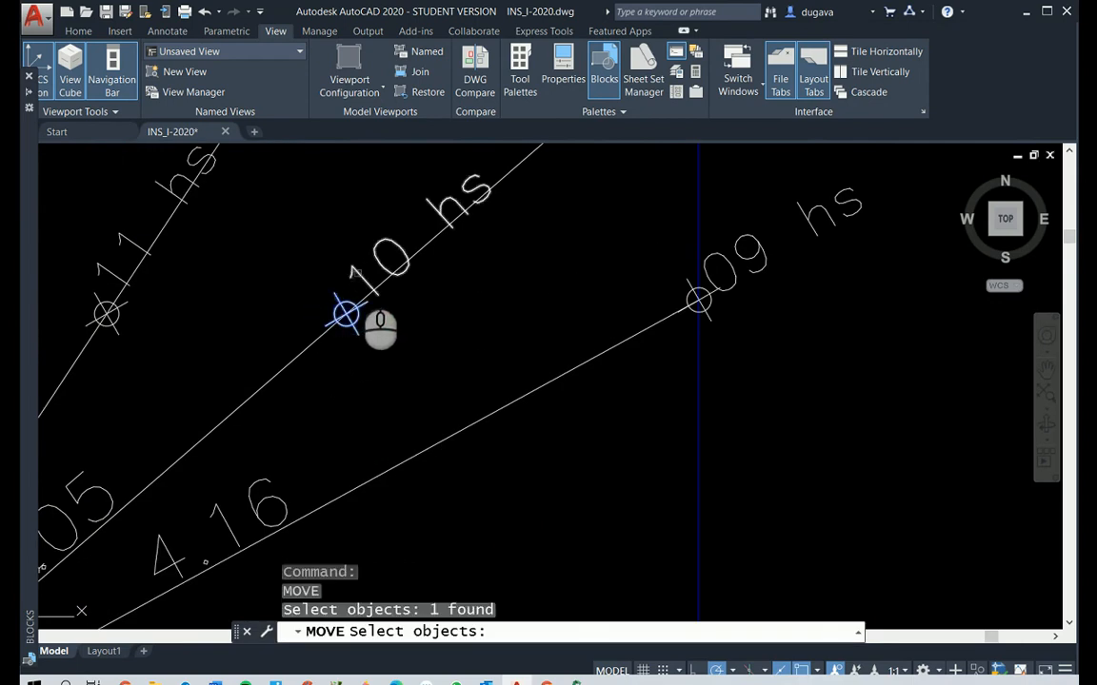
left_click(348, 307)
right_click(345, 312)
left_click(346, 312)
scroll(522, 289, "down", 4)
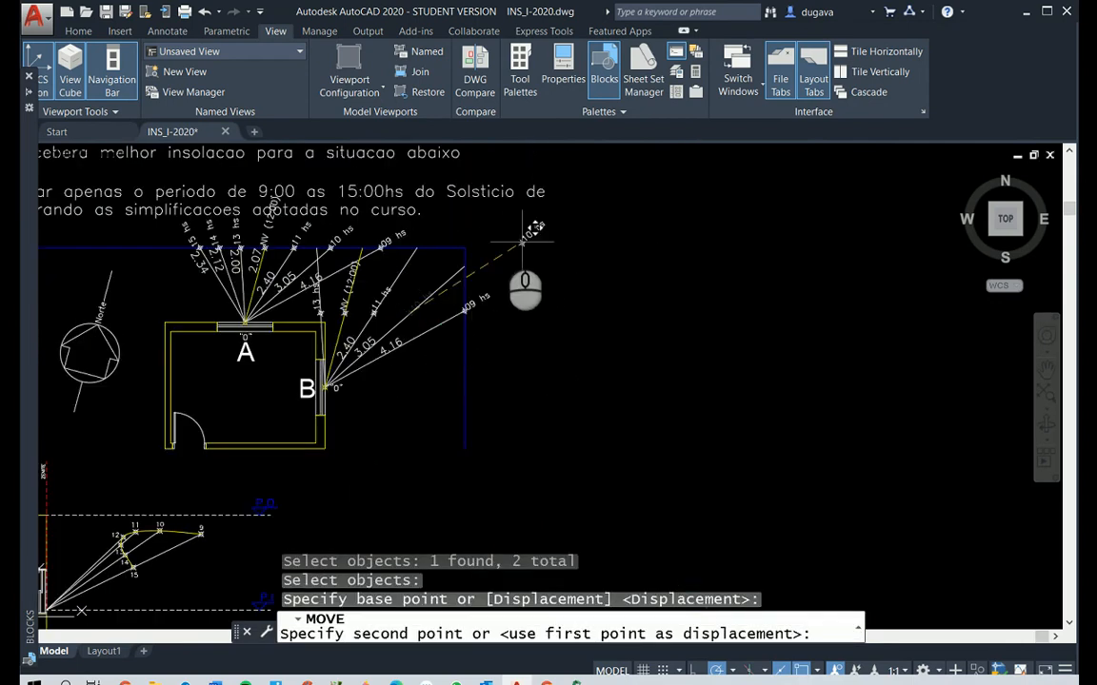
left_click(464, 264)
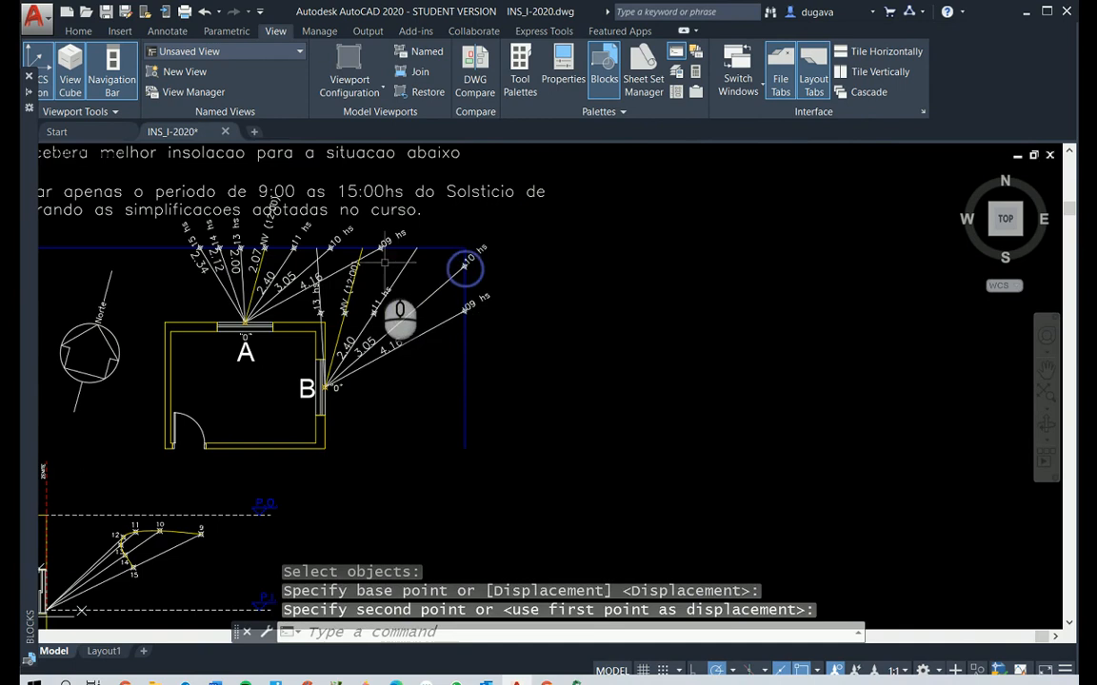
Move window B's 11 hs marker and label to the end of its hour line on the horizontal blue boundary
scroll(349, 286, "up", 4)
right_click(360, 299)
left_click(430, 343)
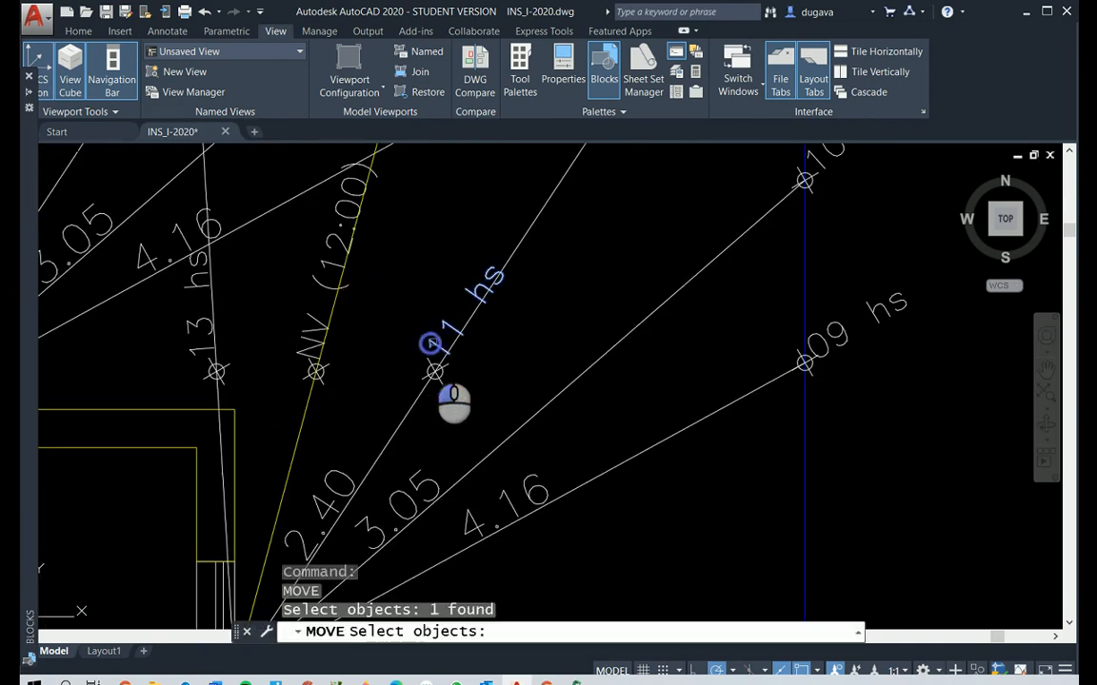
left_click(434, 371)
right_click(436, 365)
left_click(435, 372)
scroll(435, 372, "down", 4)
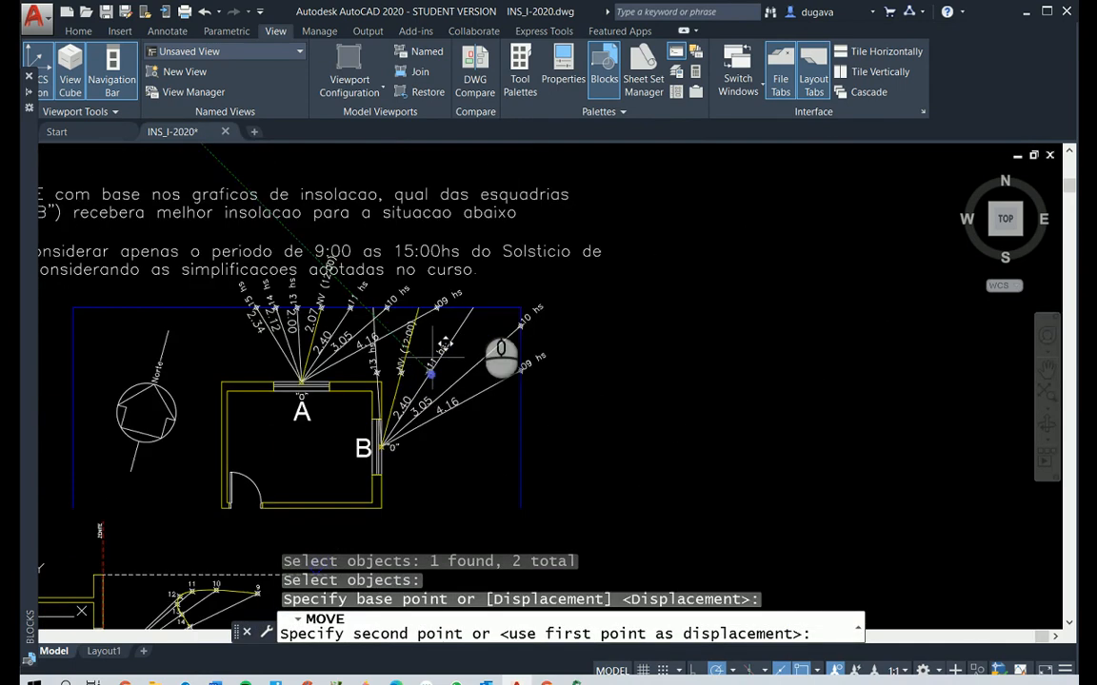
scroll(487, 278, "up", 2)
left_click(474, 328)
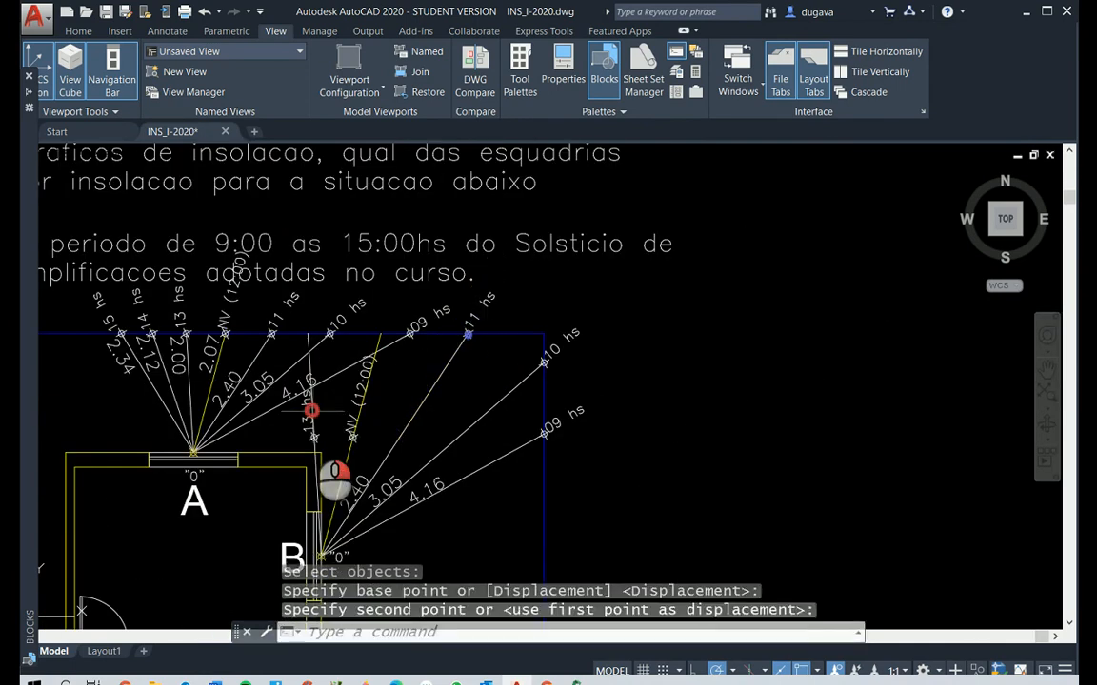
Move window B's NV (12:00) marker and label to the end of the yellow line on the horizontal blue boundary
right_click(338, 421)
left_click(355, 424)
left_click(338, 426)
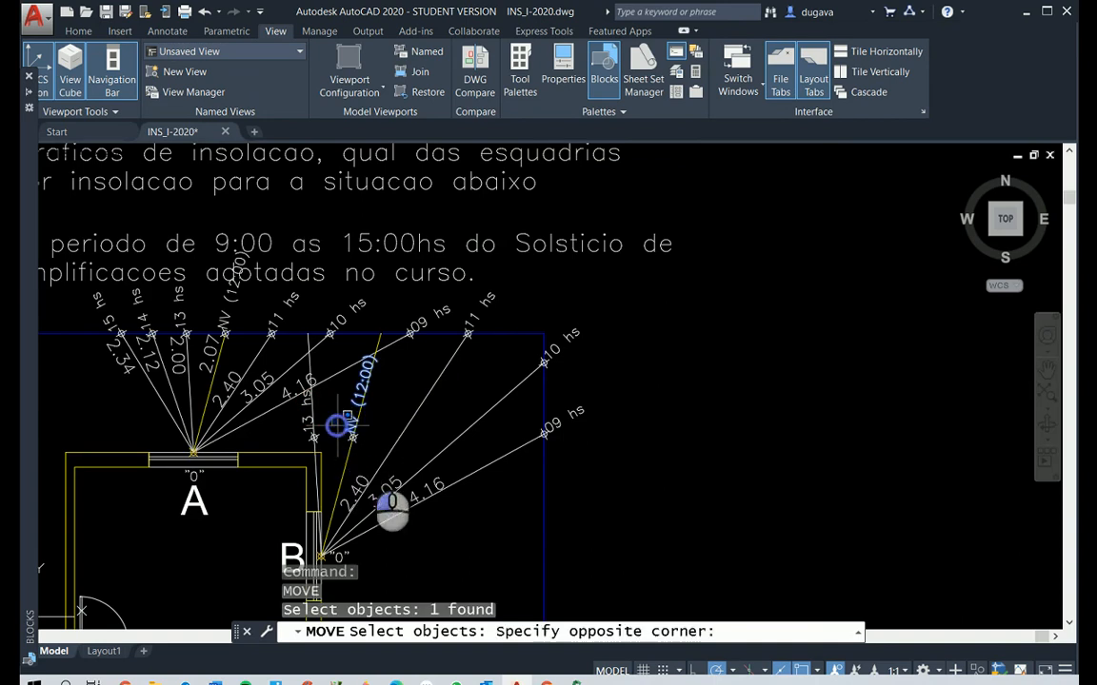
left_click(373, 455)
right_click(368, 445)
left_click(352, 437)
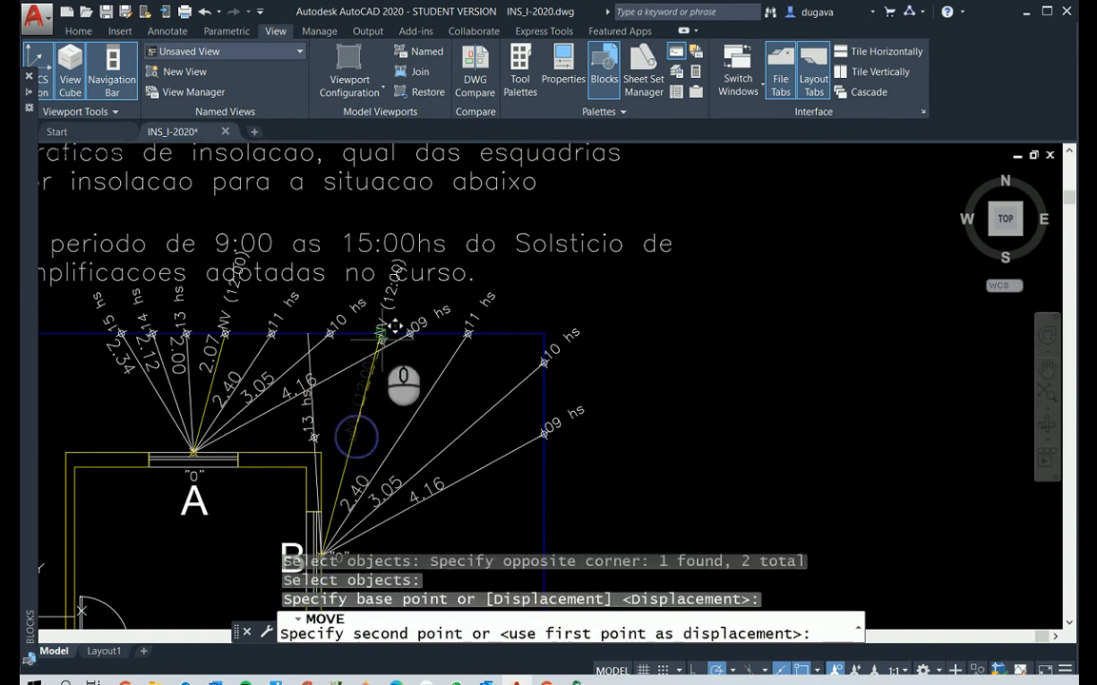
left_click(380, 333)
Stretch the dimension on window B's 09 hs line so it ends at the 09 hs marker on the boundary
scroll(438, 502, "up", 2)
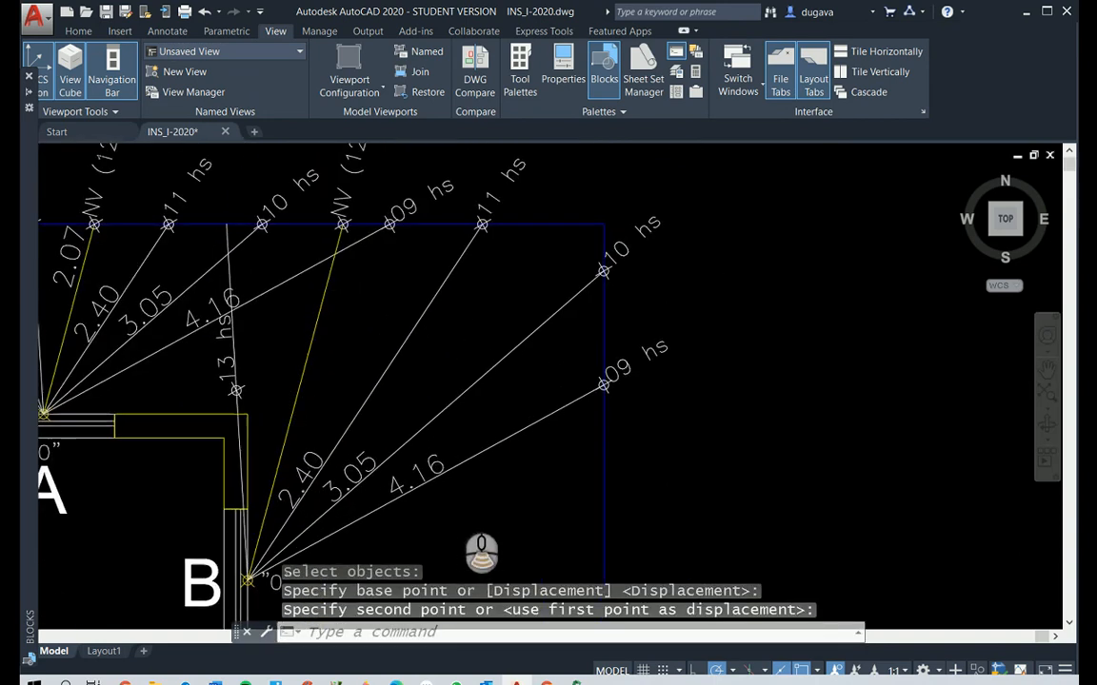
scroll(443, 499, "down", 5)
scroll(455, 506, "up", 5)
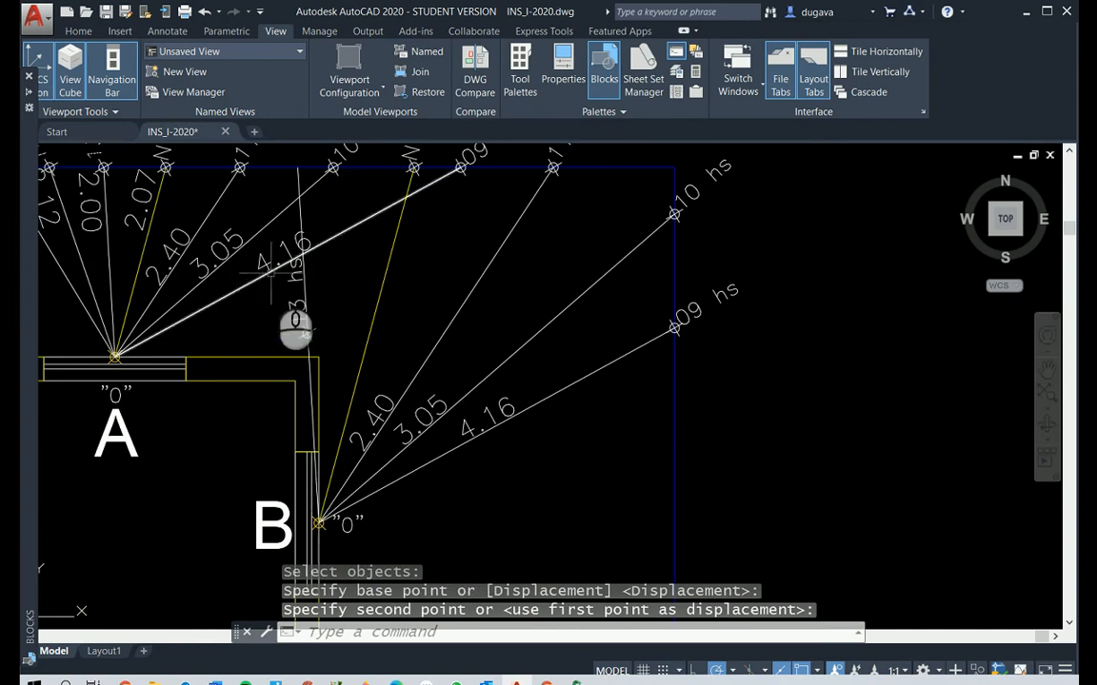
left_click(502, 408)
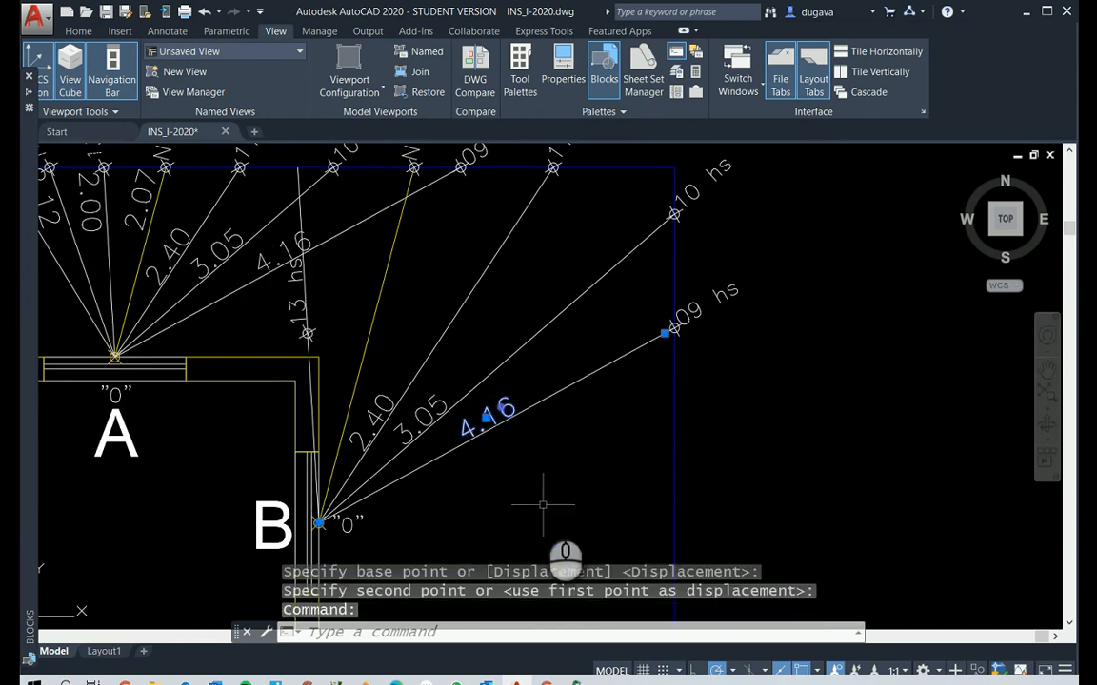
scroll(666, 319, "up", 4)
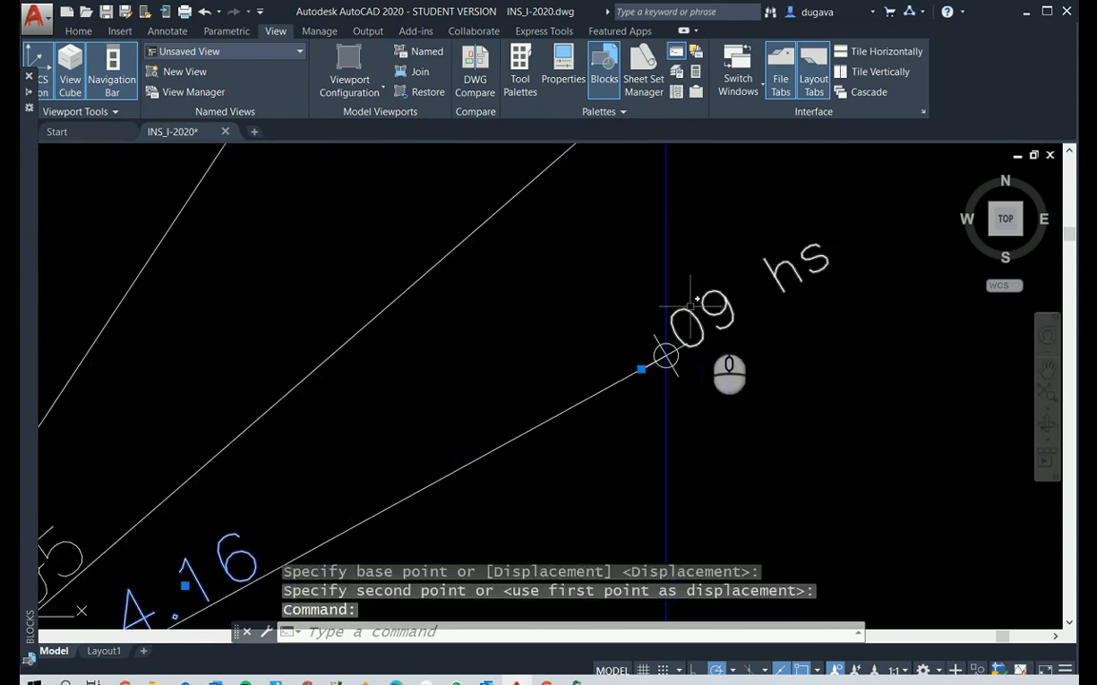
left_click(641, 370)
left_click(667, 355)
scroll(660, 355, "down", 4)
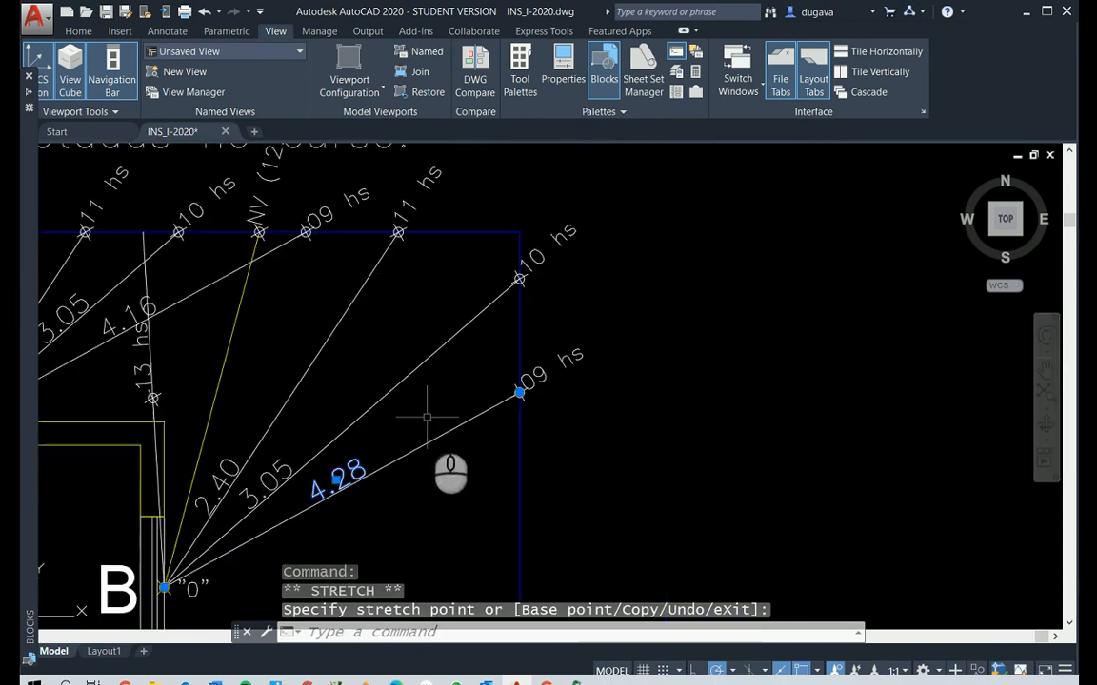
key("Escape")
key("Escape")
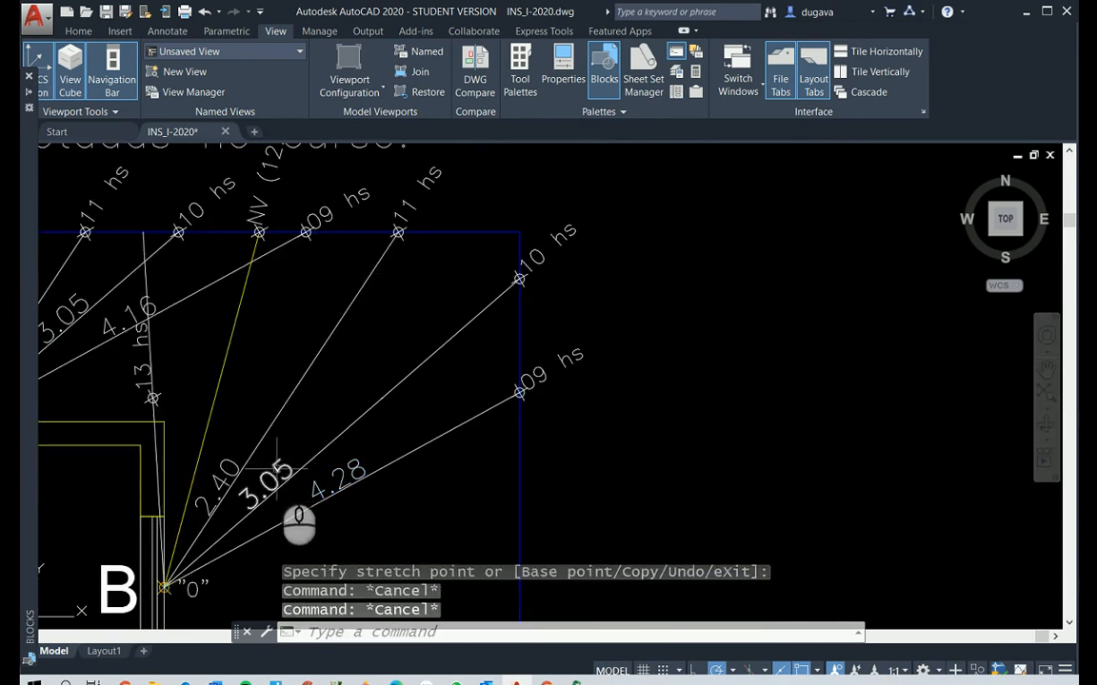
Stretch the dimension on window B's 10 hs line so it ends at the 10 hs marker
left_click(275, 468)
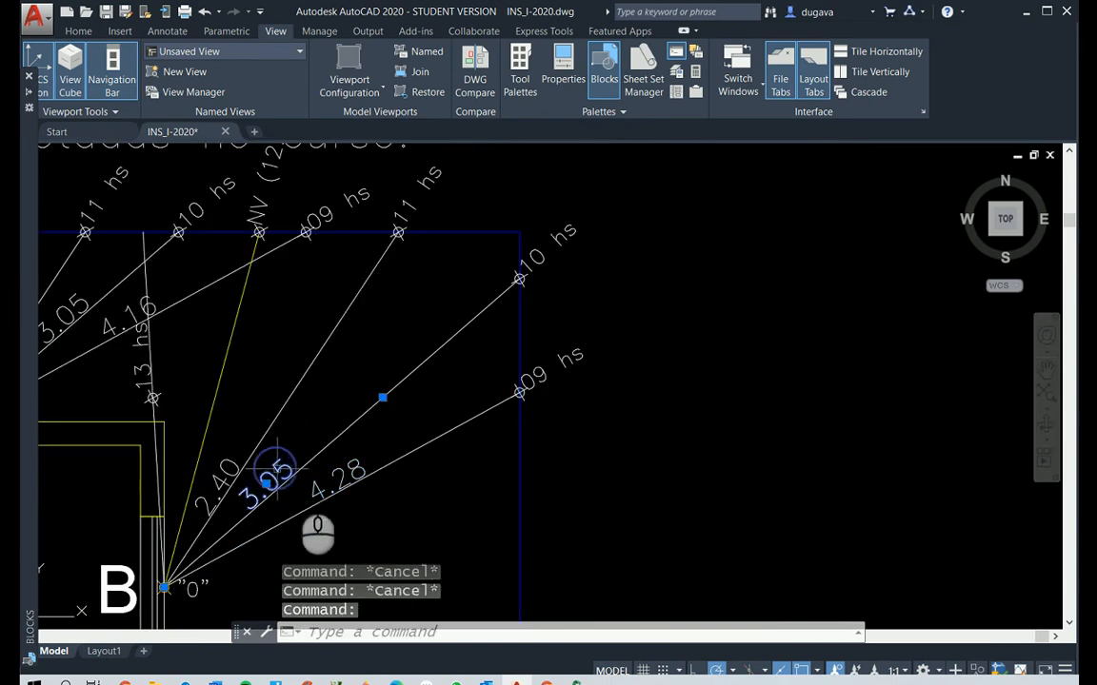
left_click(383, 398)
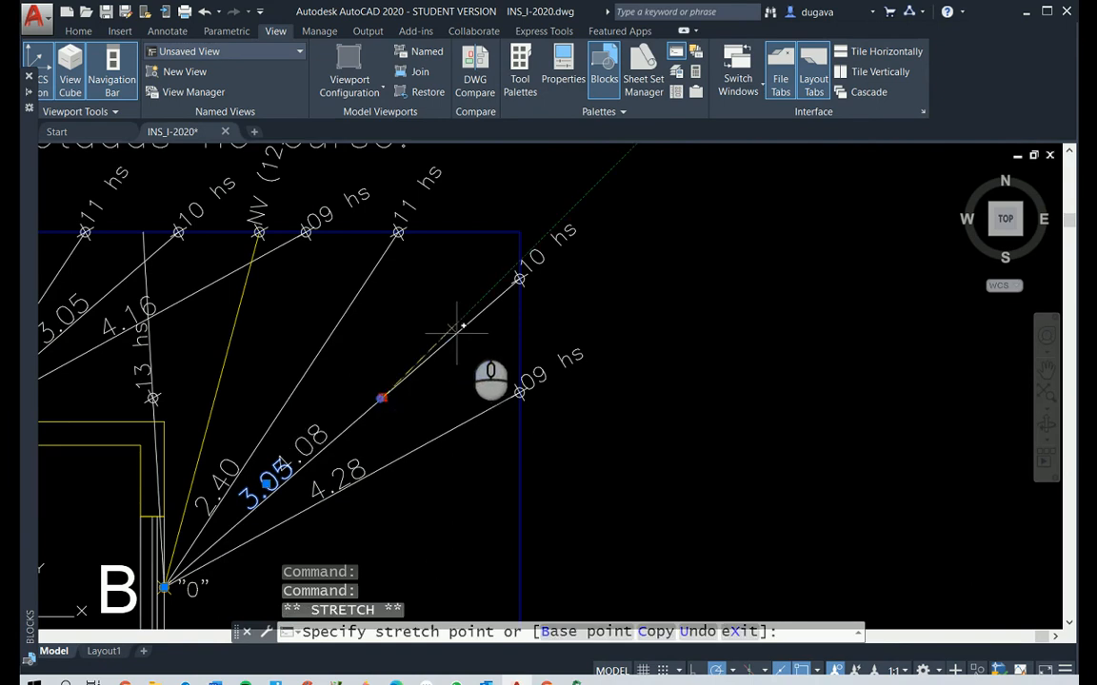
left_click(519, 278)
key("Escape")
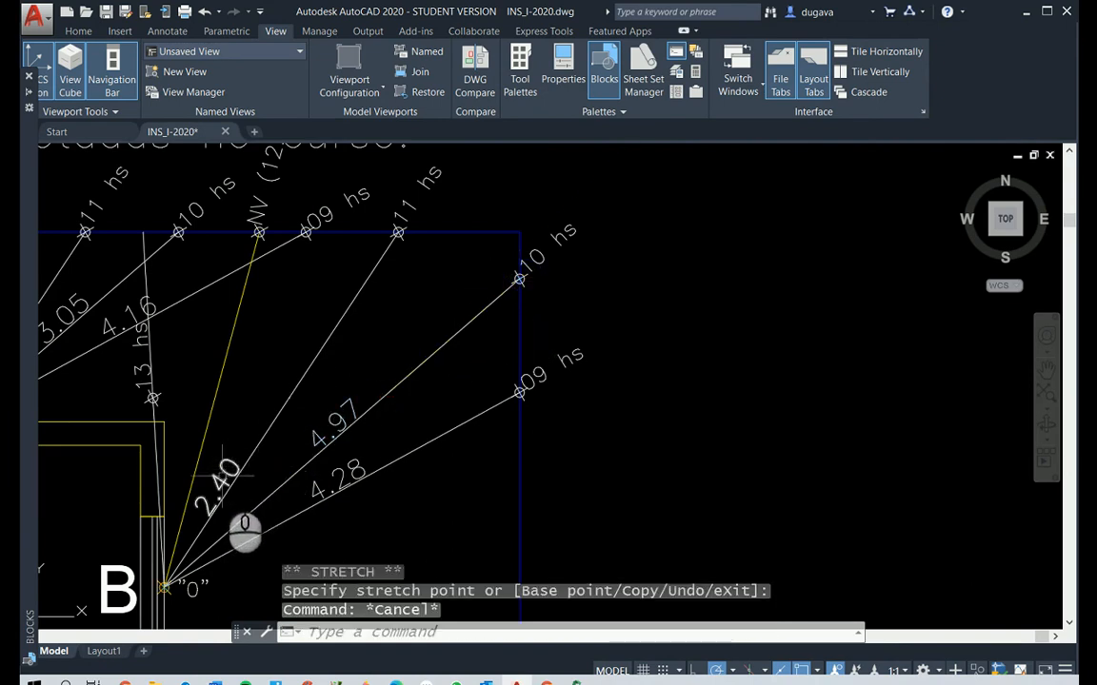
Stretch the dimension on window B's 11 hs line so it ends at the 11 hs marker
left_click(229, 474)
left_click(287, 397)
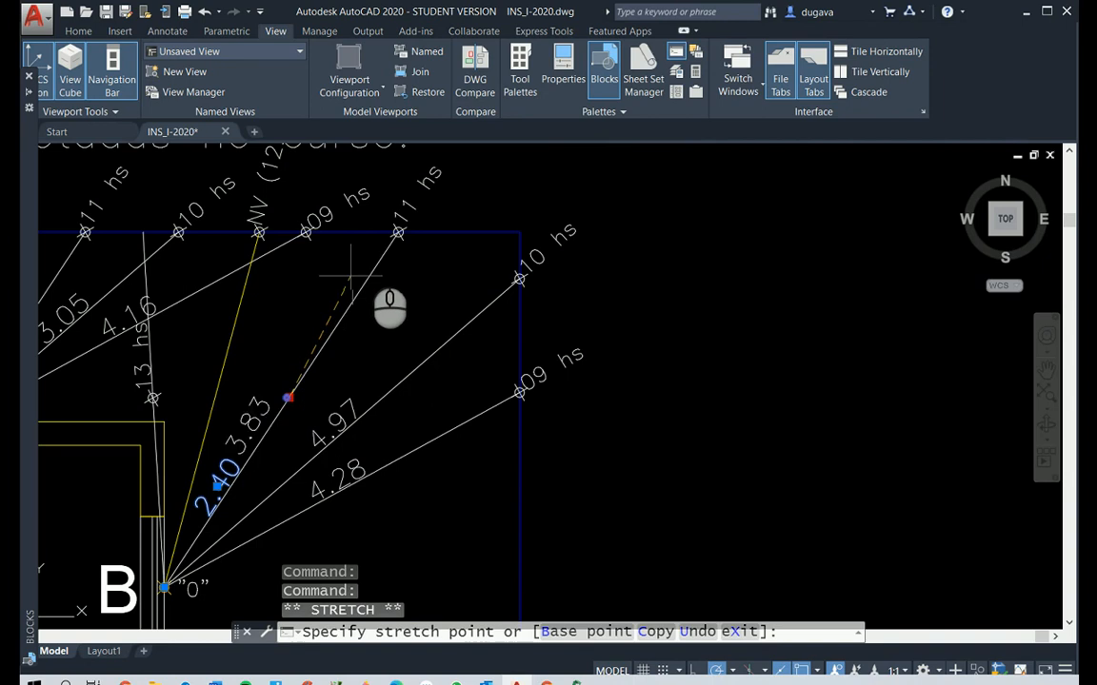
left_click(398, 232)
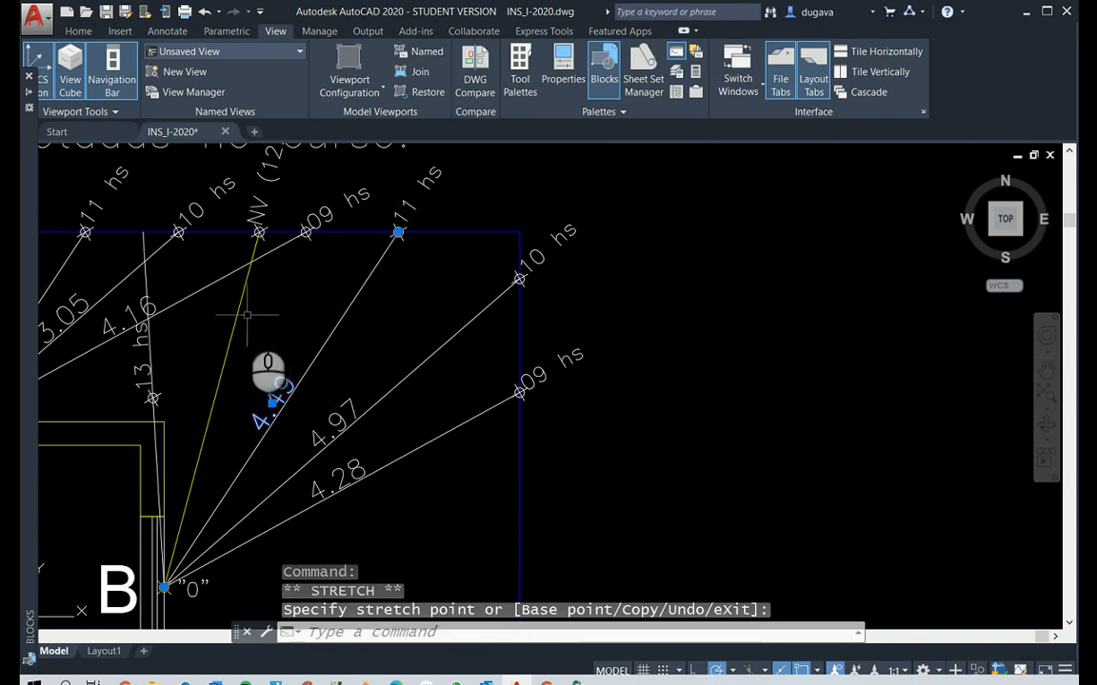
Add an aligned dimension to window B's yellow NV (12:00) line, placing its text along the line
scroll(252, 329, "down", 4)
scroll(238, 261, "up", 3)
scroll(240, 450, "down", 2)
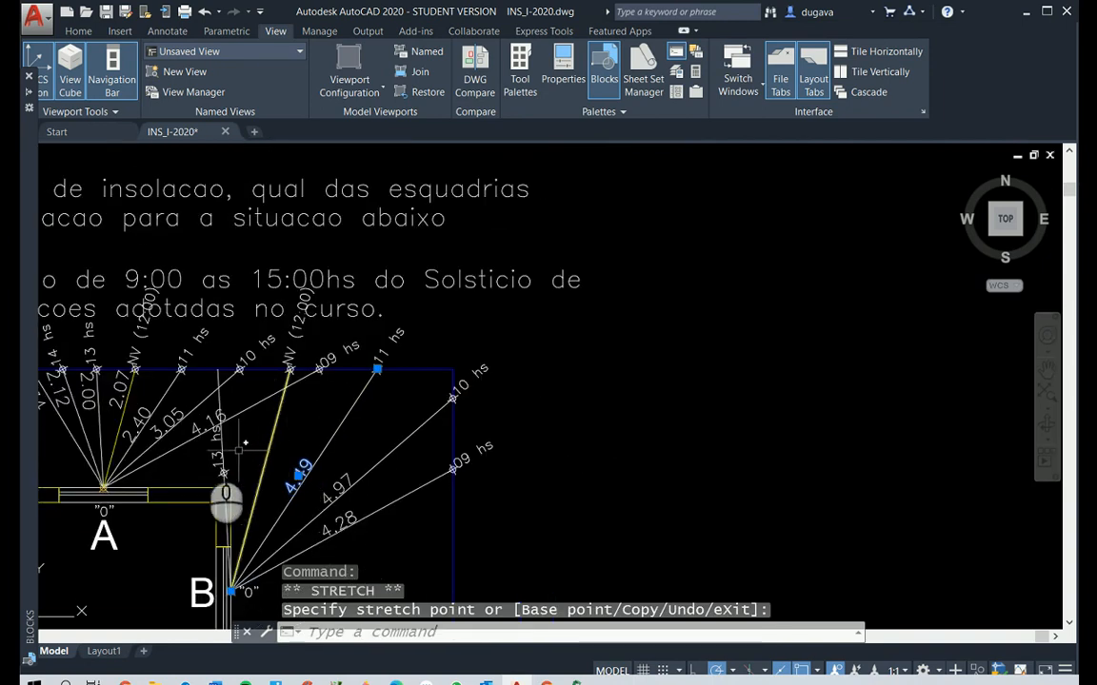
scroll(239, 452, "up", 4)
scroll(286, 457, "down", 4)
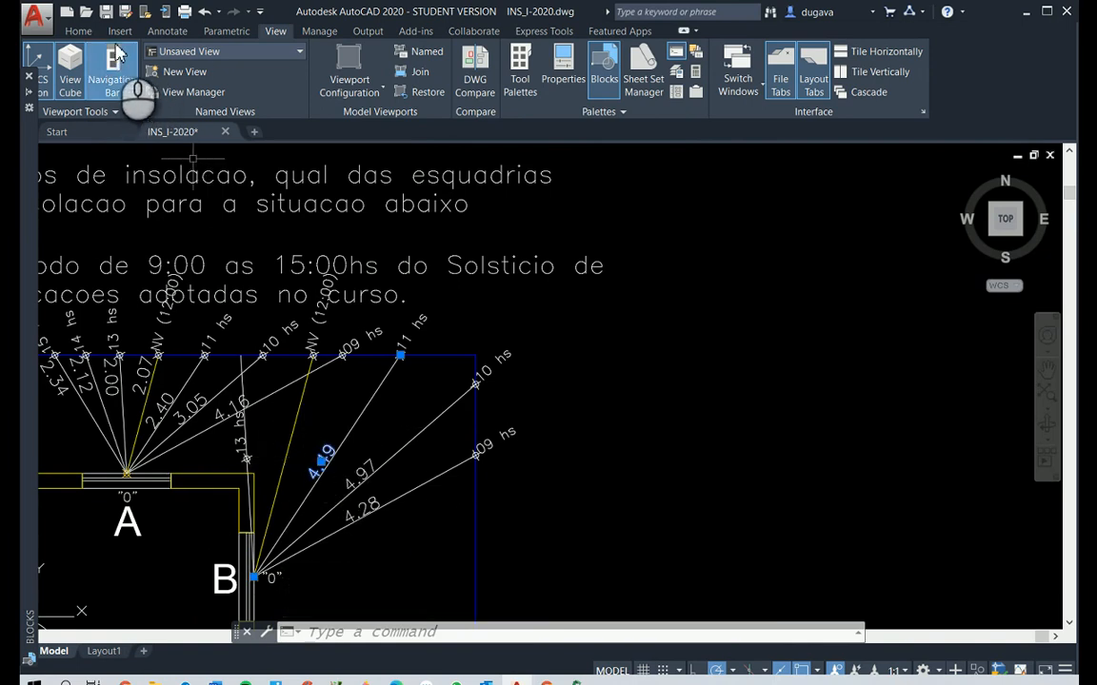
left_click(170, 31)
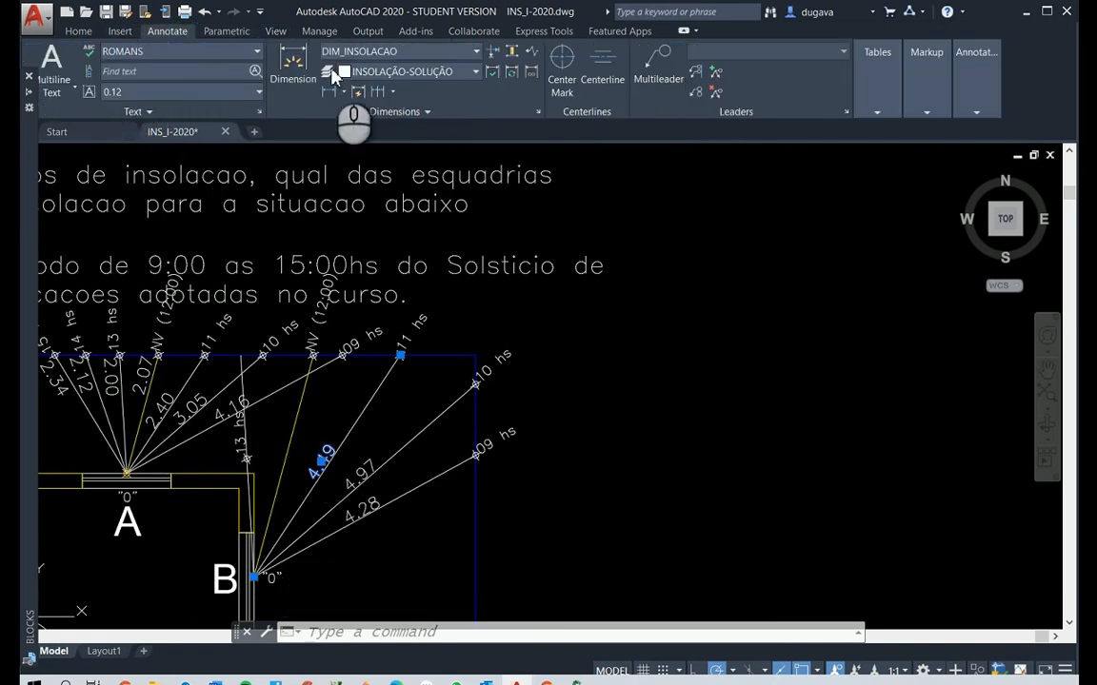
left_click(344, 95)
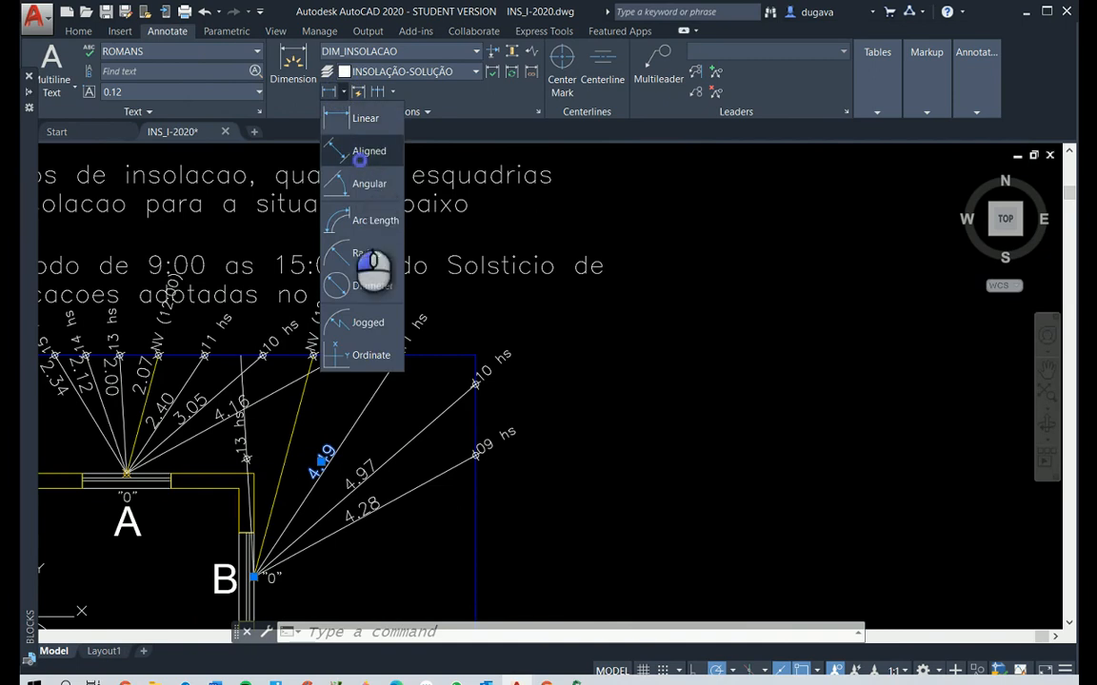
left_click(360, 154)
right_click(306, 433)
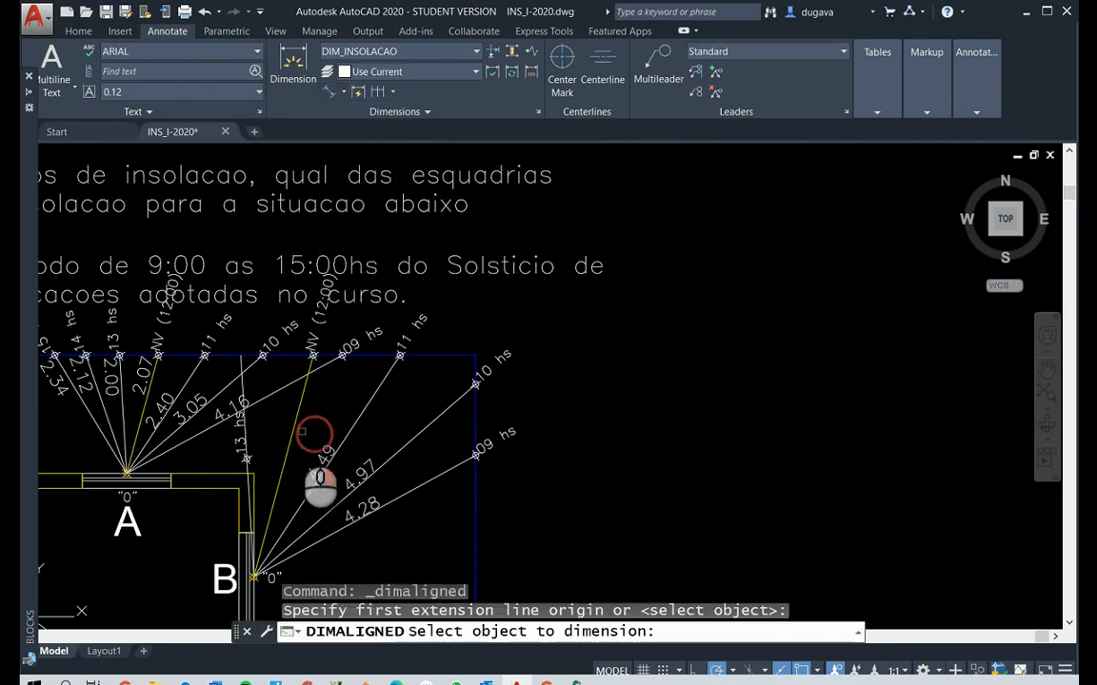
left_click(291, 429)
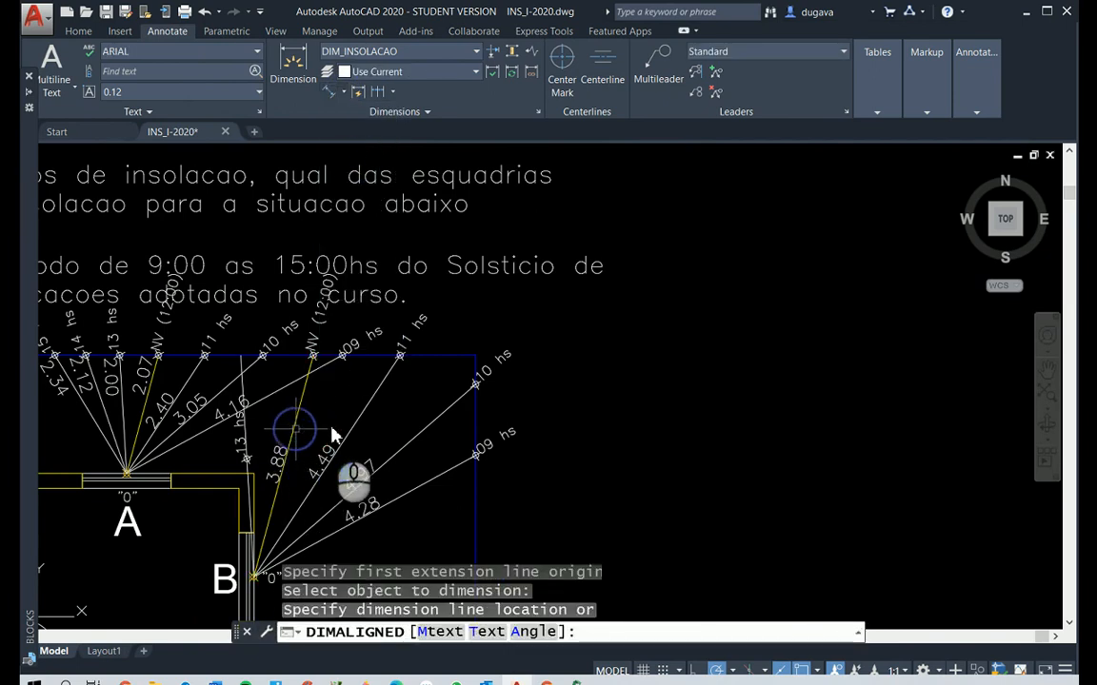
left_click(246, 458)
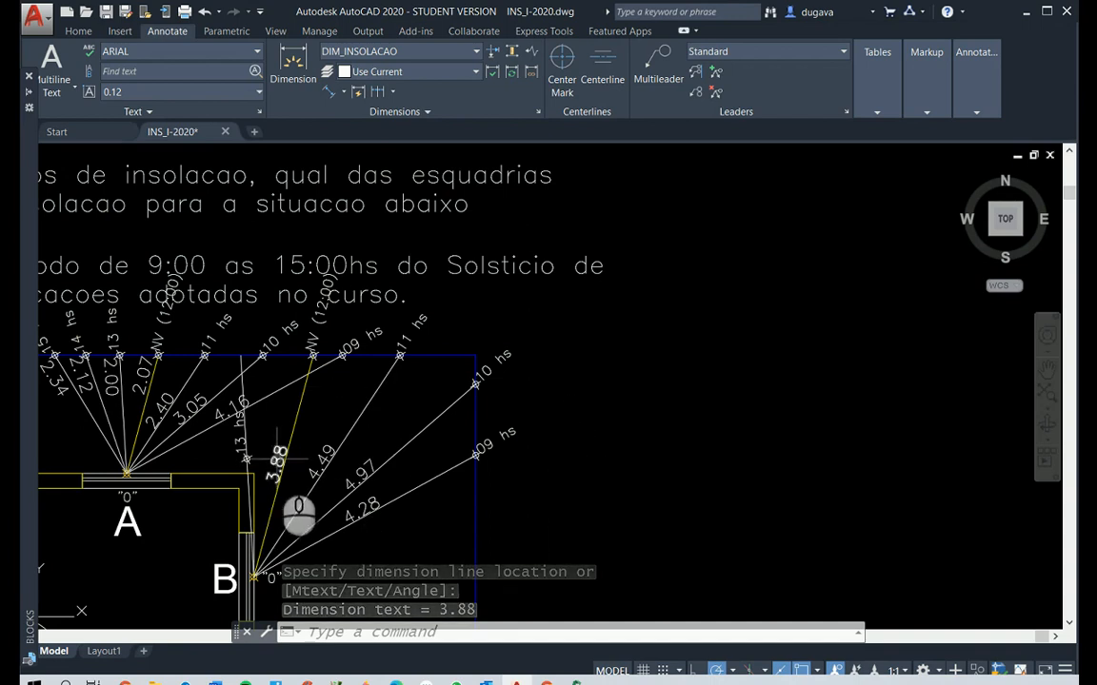
Erase window A's hour lines and their crossing dimensions, together with its 10 hs and 11 hs markers and labels
scroll(276, 462, "down", 2)
scroll(185, 459, "up", 5)
key("Escape")
key("Escape")
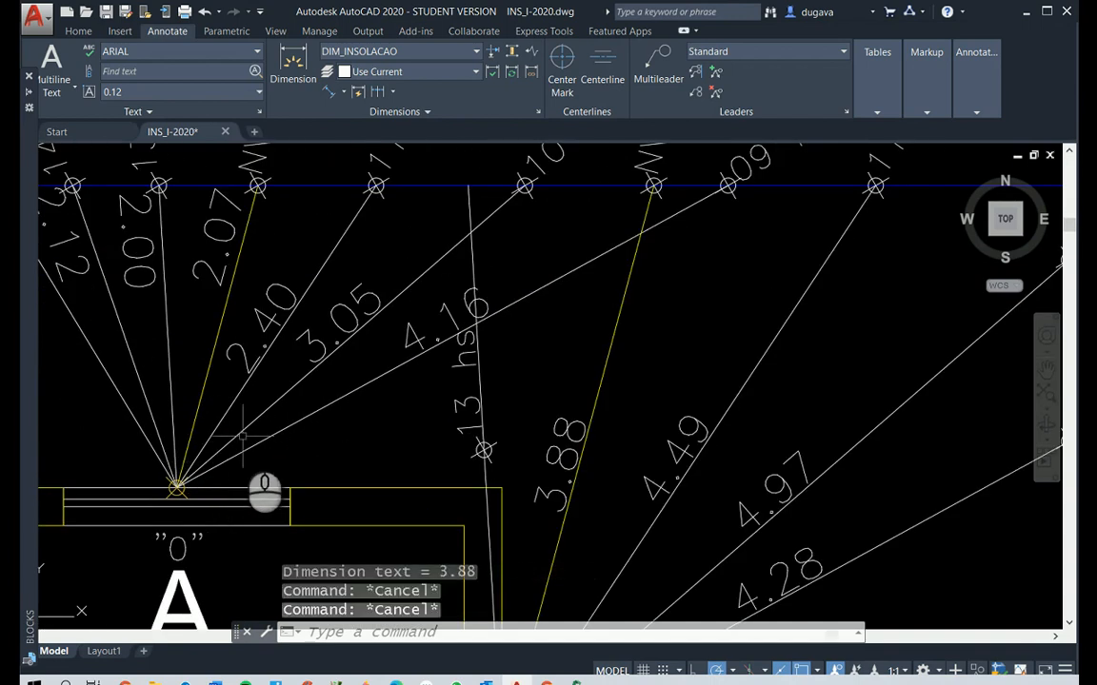
type("e")
key("Return")
left_click(427, 379)
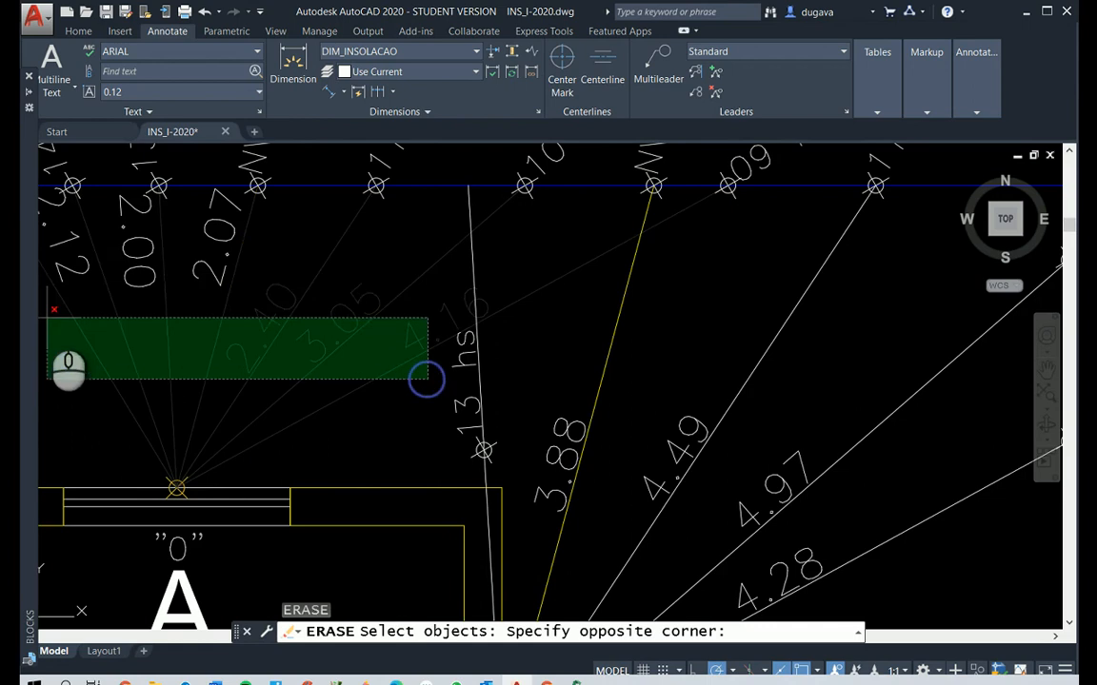
left_click(44, 255)
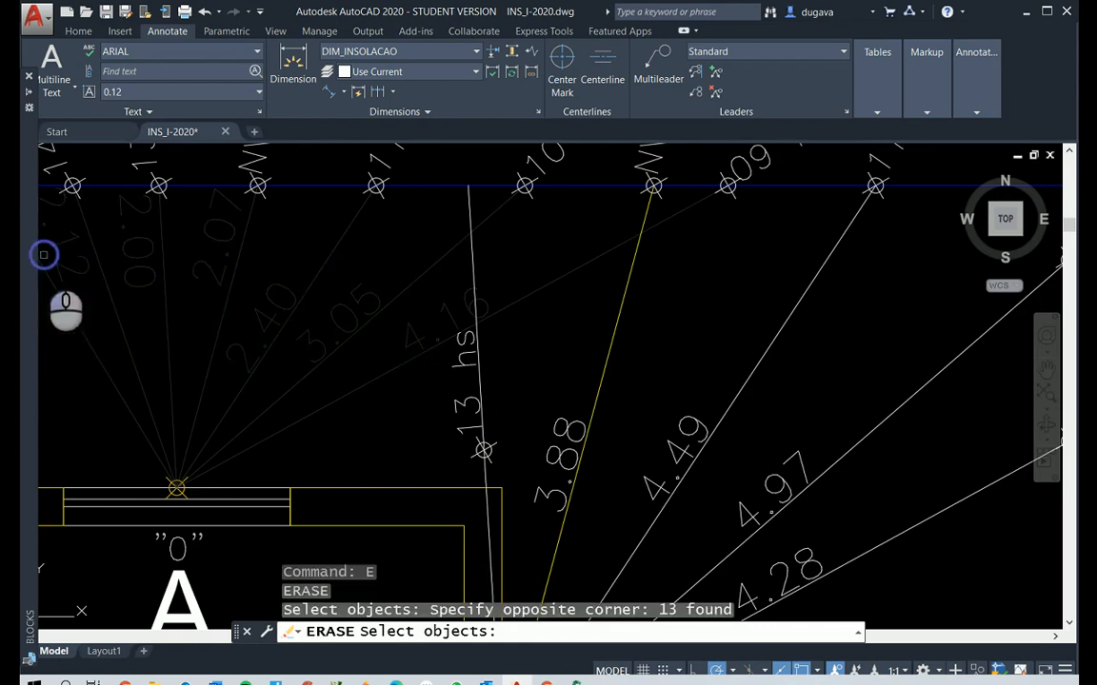
scroll(653, 174, "down", 3)
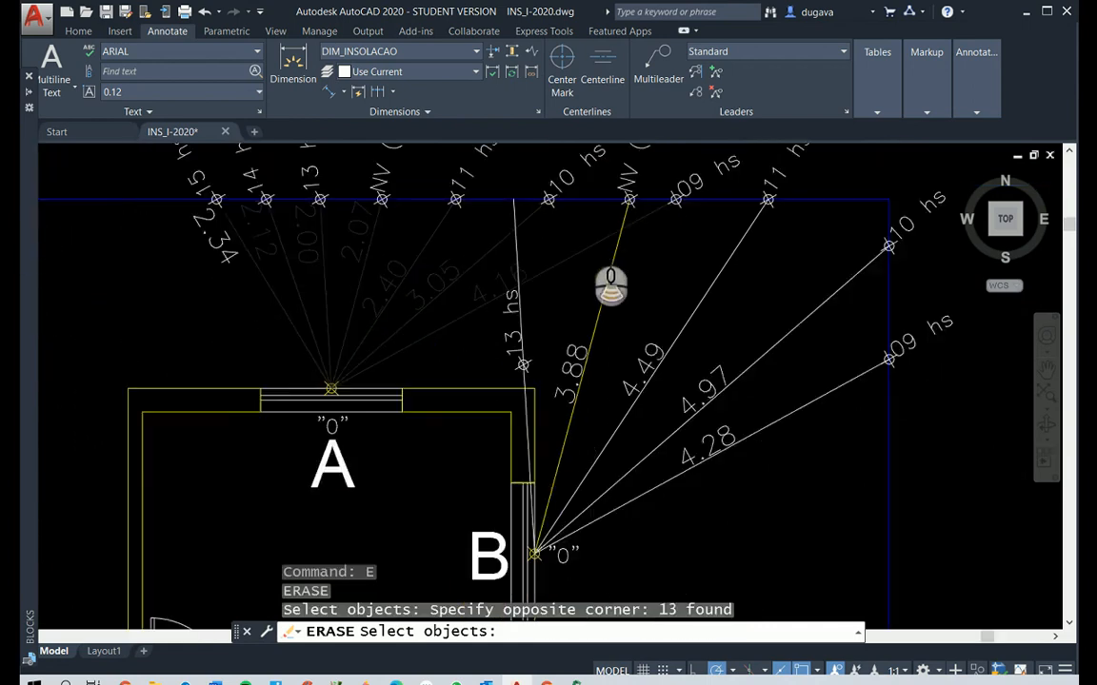
scroll(561, 176, "up", 1)
scroll(573, 169, "down", 1)
scroll(572, 169, "down", 1)
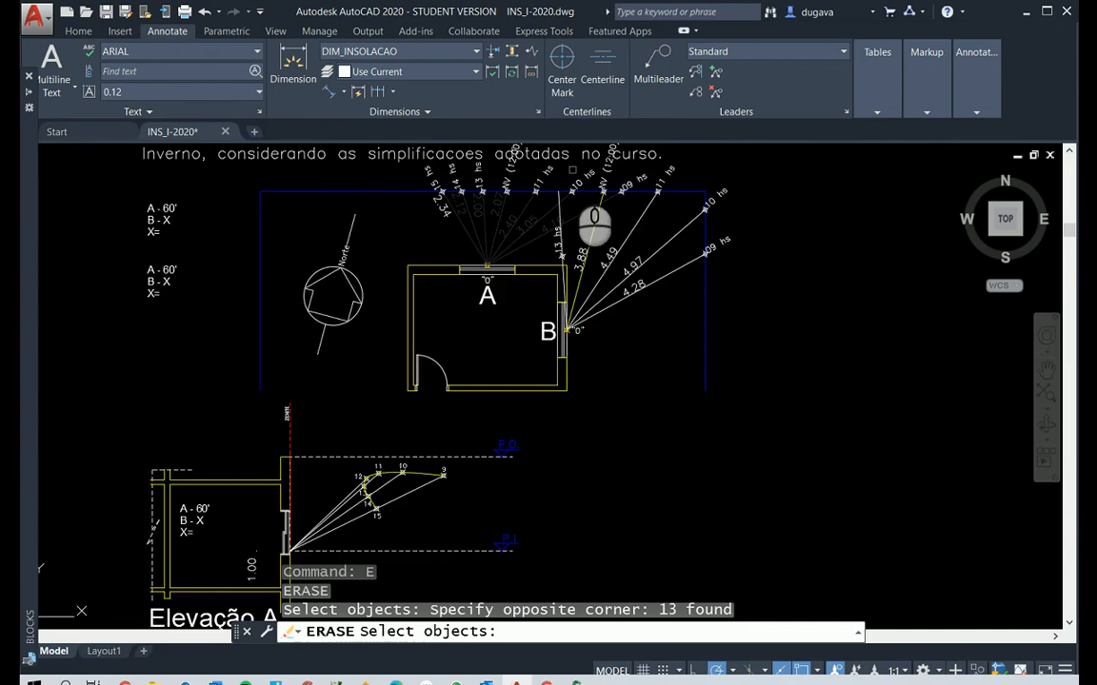
scroll(572, 170, "up", 2)
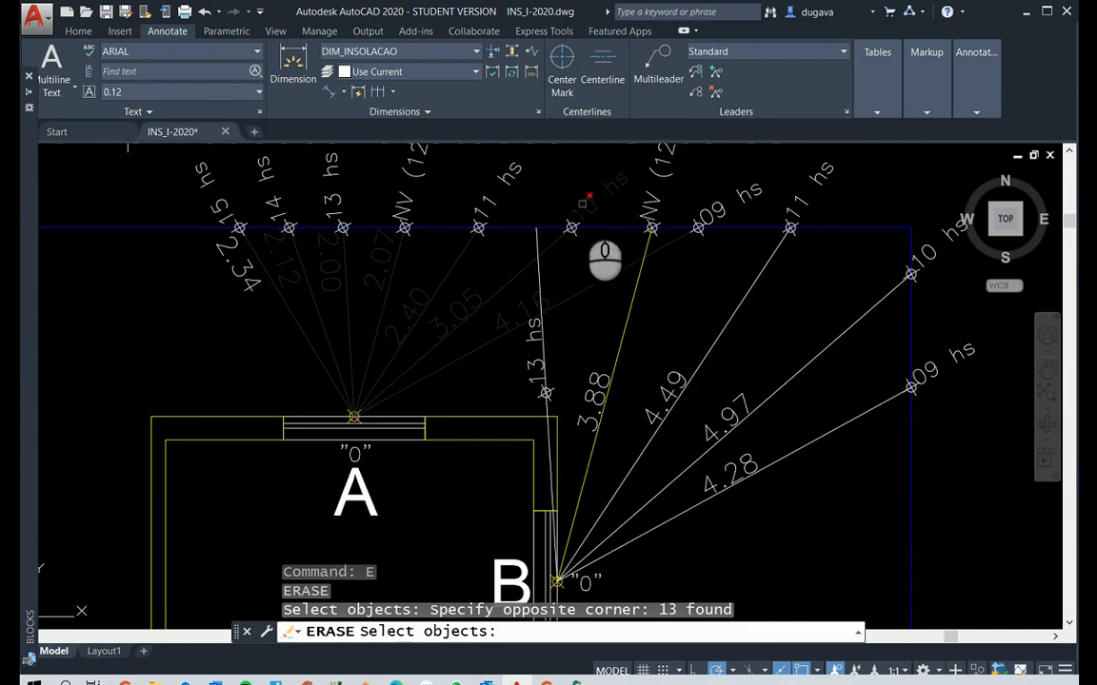
left_click(580, 206)
left_click(465, 199)
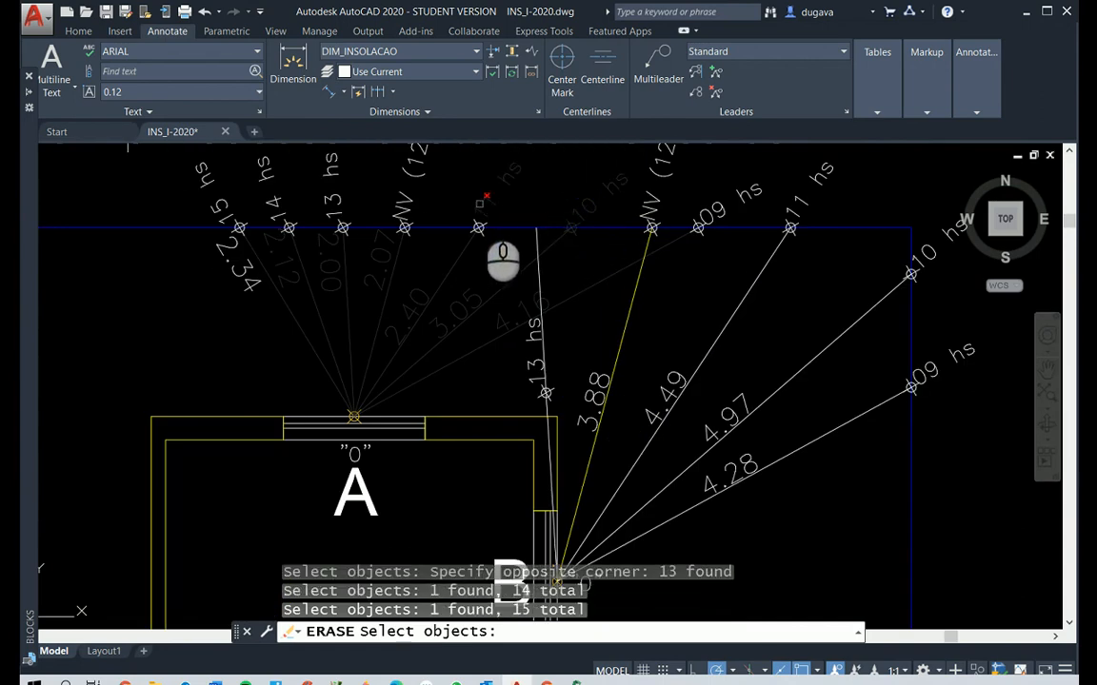
left_click(479, 212)
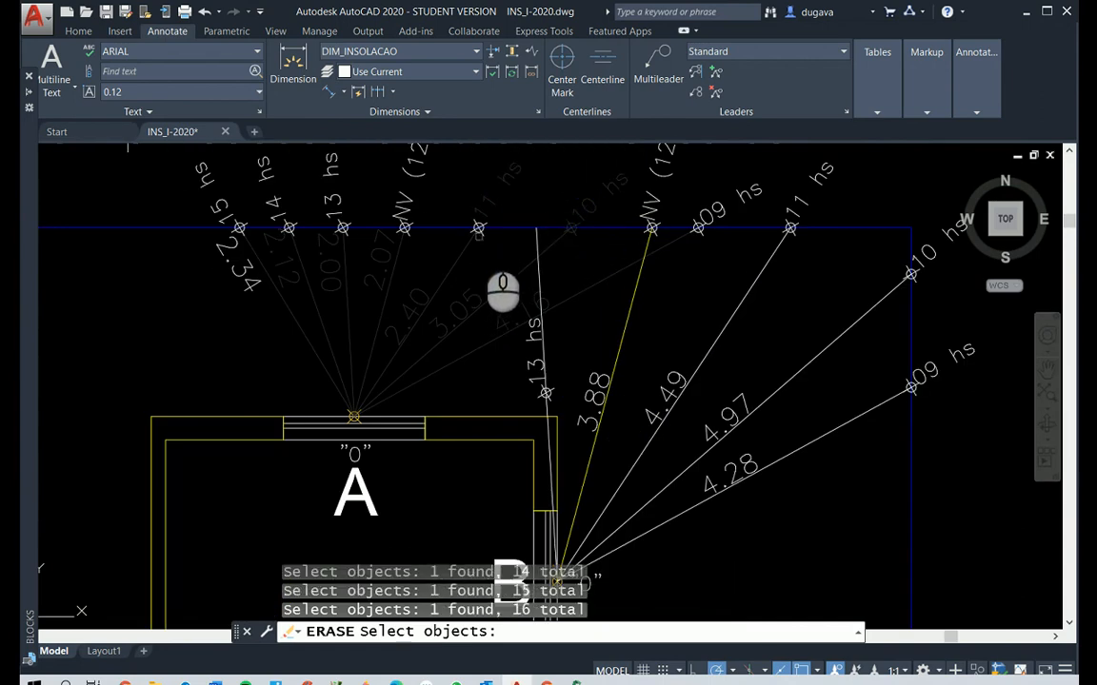
left_click(481, 232)
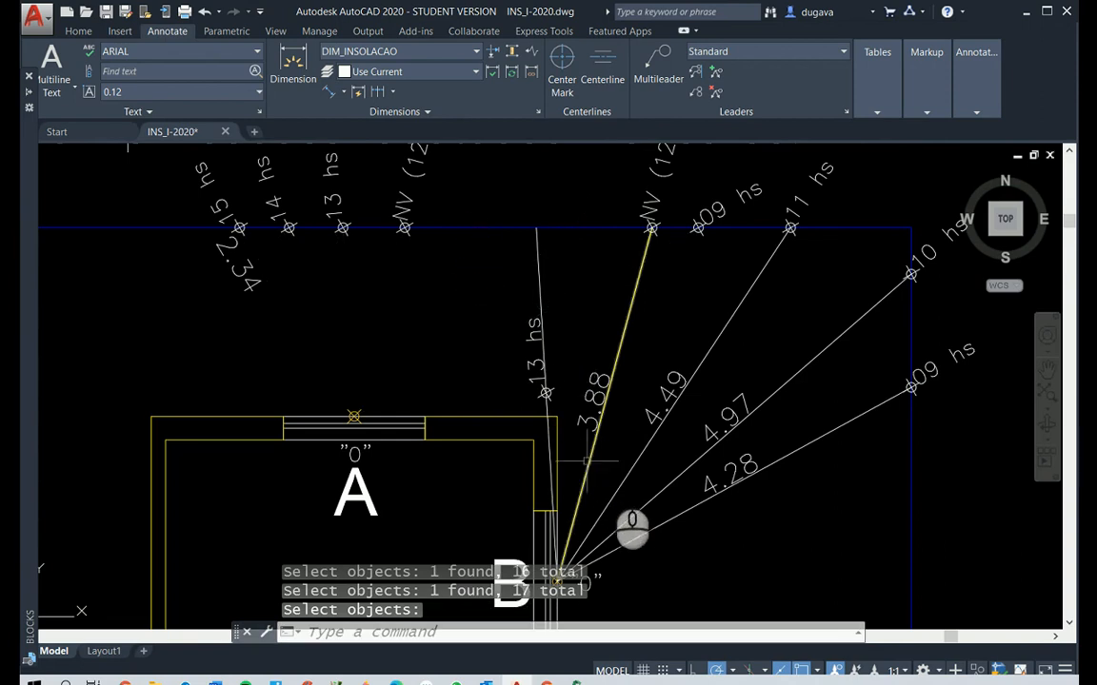
Examine window B's hour lines and dimensions in plan against the exercise statement
scroll(633, 487, "up", 3)
scroll(633, 487, "down", 5)
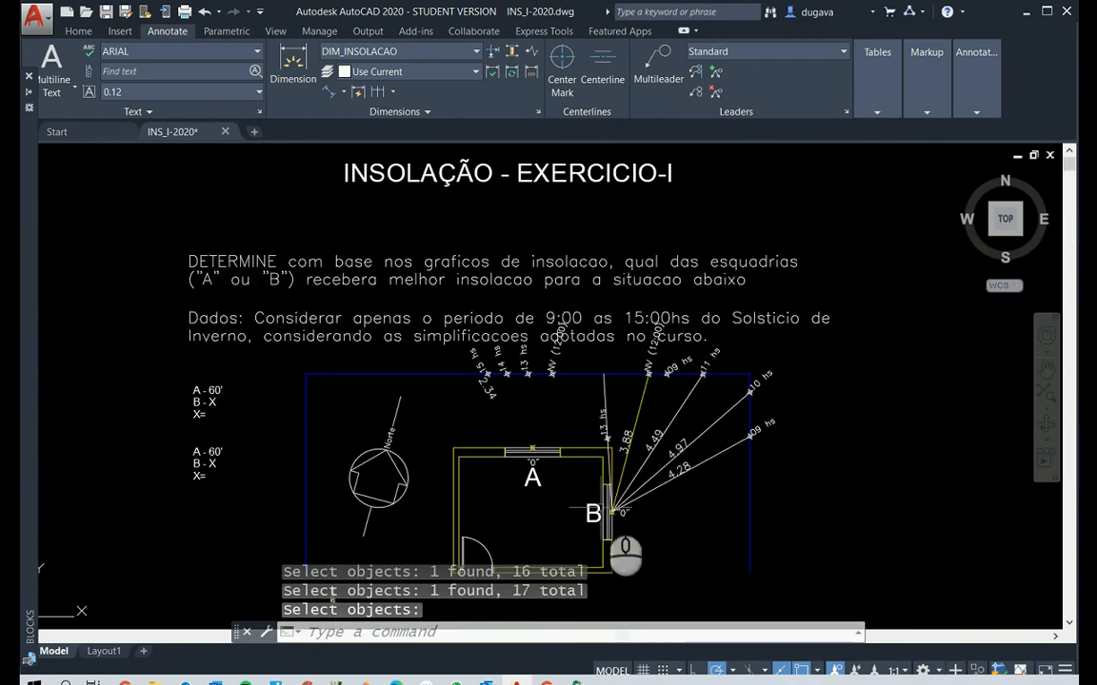
scroll(619, 547, "up", 4)
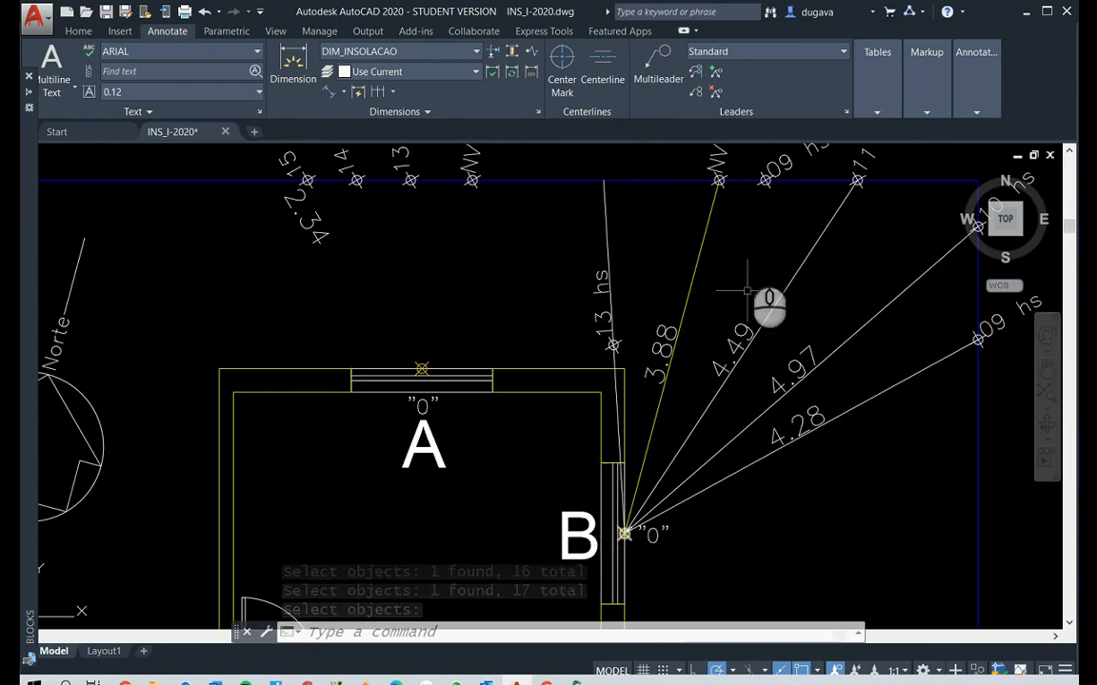
scroll(724, 186, "down", 3)
scroll(751, 202, "up", 3)
scroll(751, 203, "down", 3)
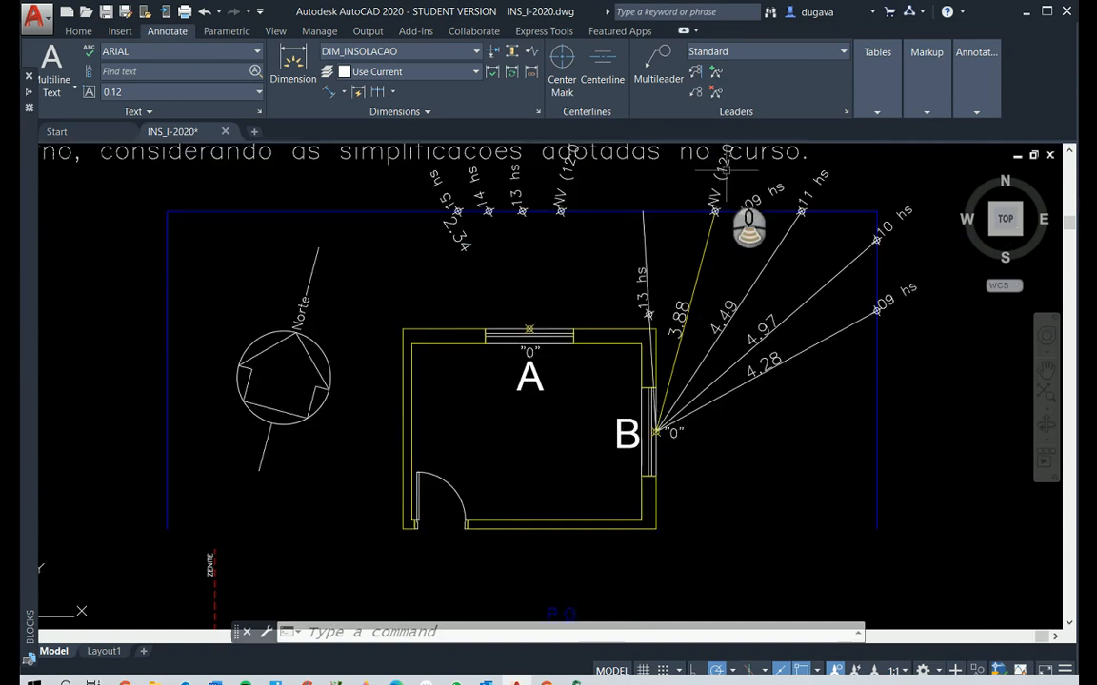
scroll(751, 215, "up", 2)
scroll(733, 153, "up", 3)
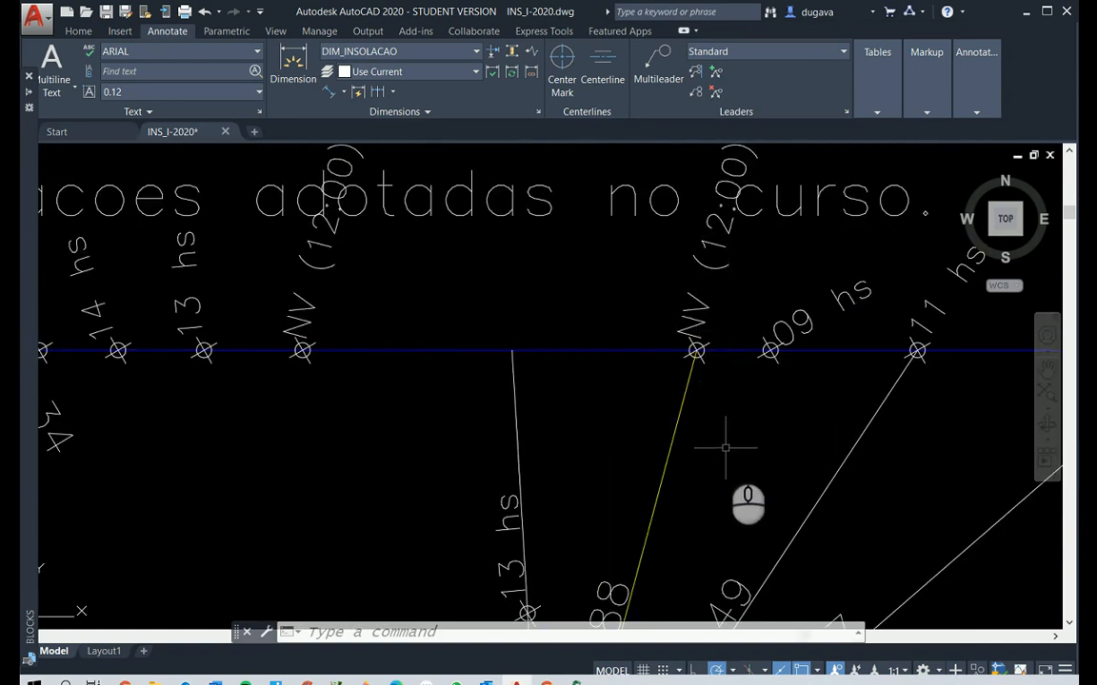
scroll(726, 456, "down", 3)
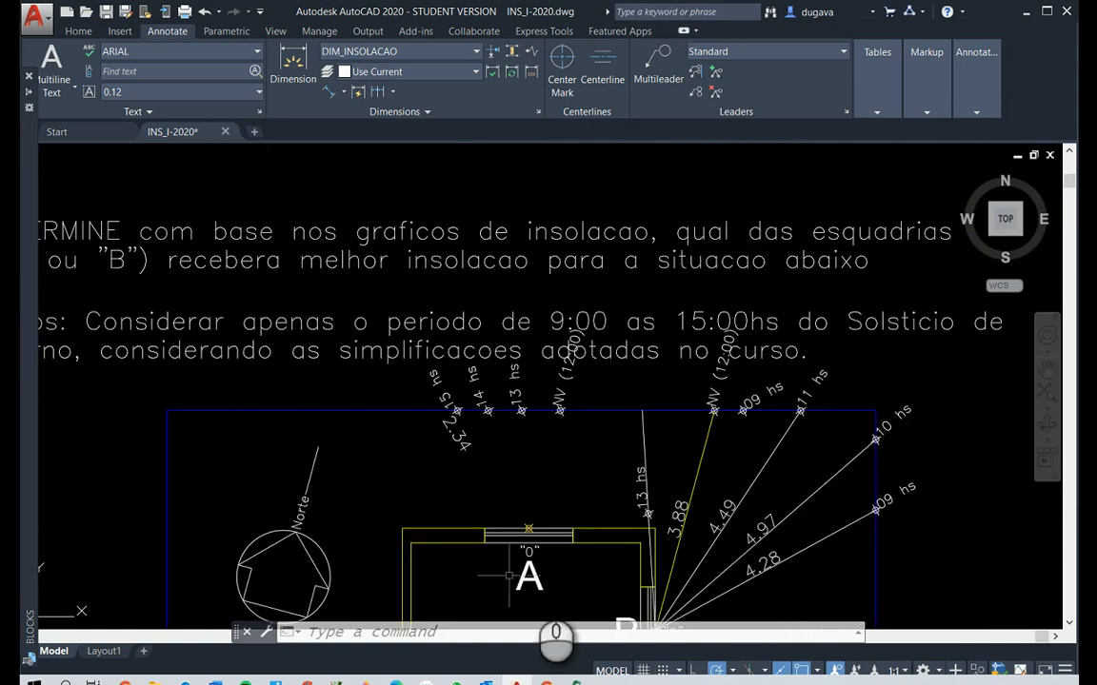
scroll(648, 605, "up", 2)
scroll(662, 623, "down", 4)
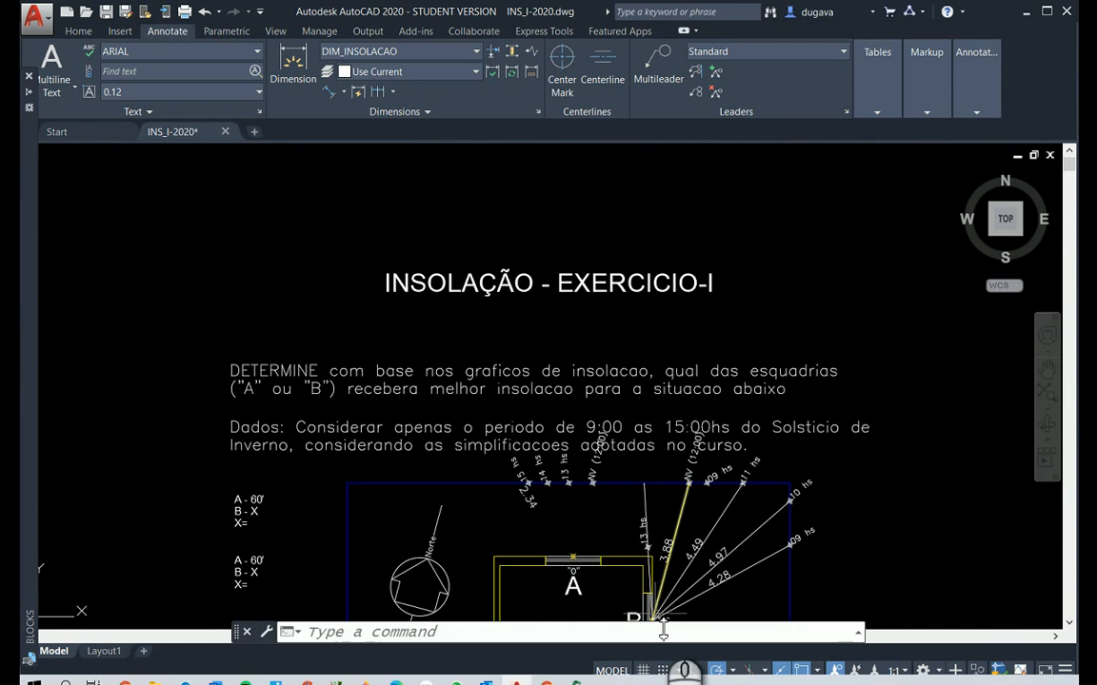
Examine window B's 13 hs line from point "0" to the horizontal blue boundary, beside the dimensioned hour lines
type("P")
left_click(656, 622)
key("Escape")
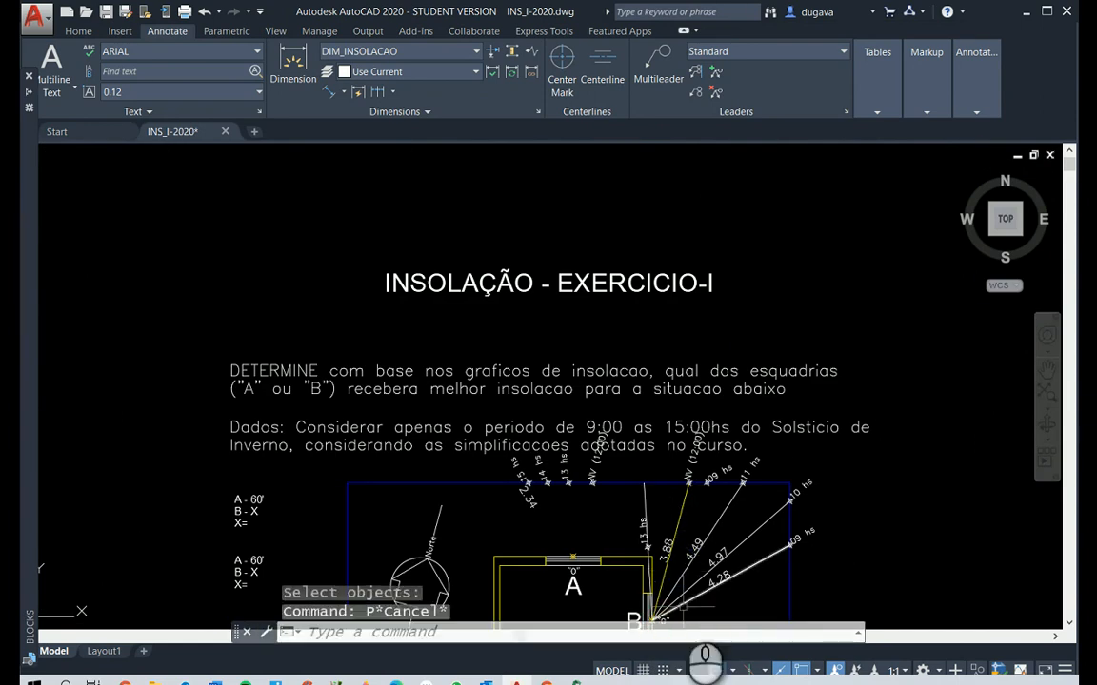
key("Escape")
type("P")
key("Return")
left_click_drag(653, 546, 656, 352)
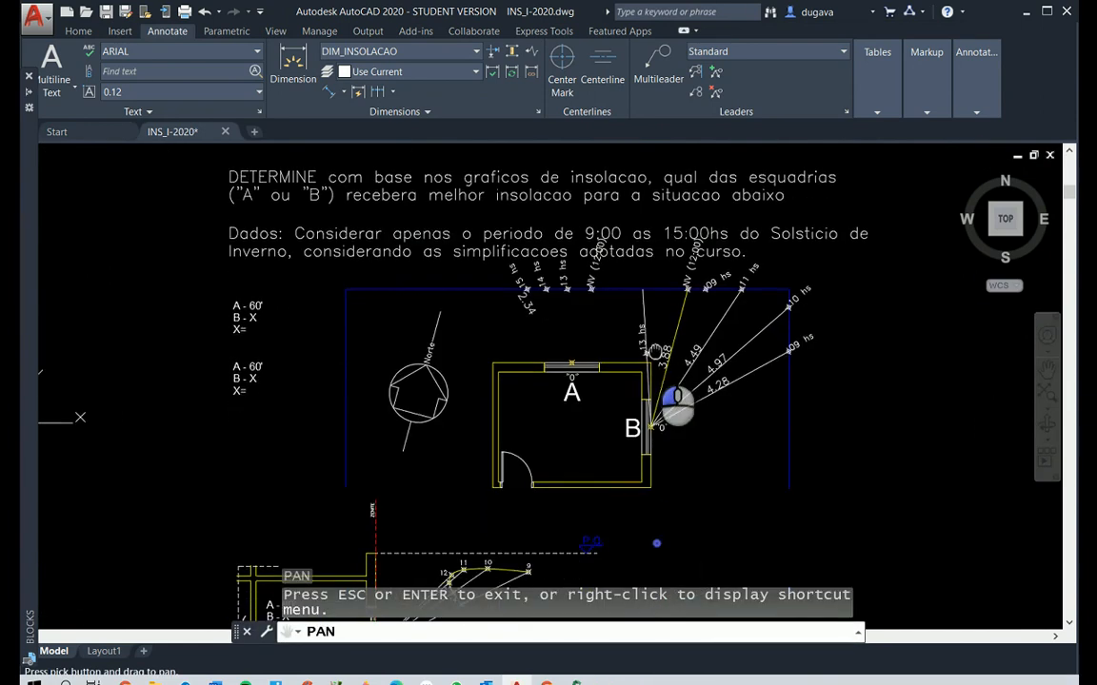
scroll(656, 352, "up", 2)
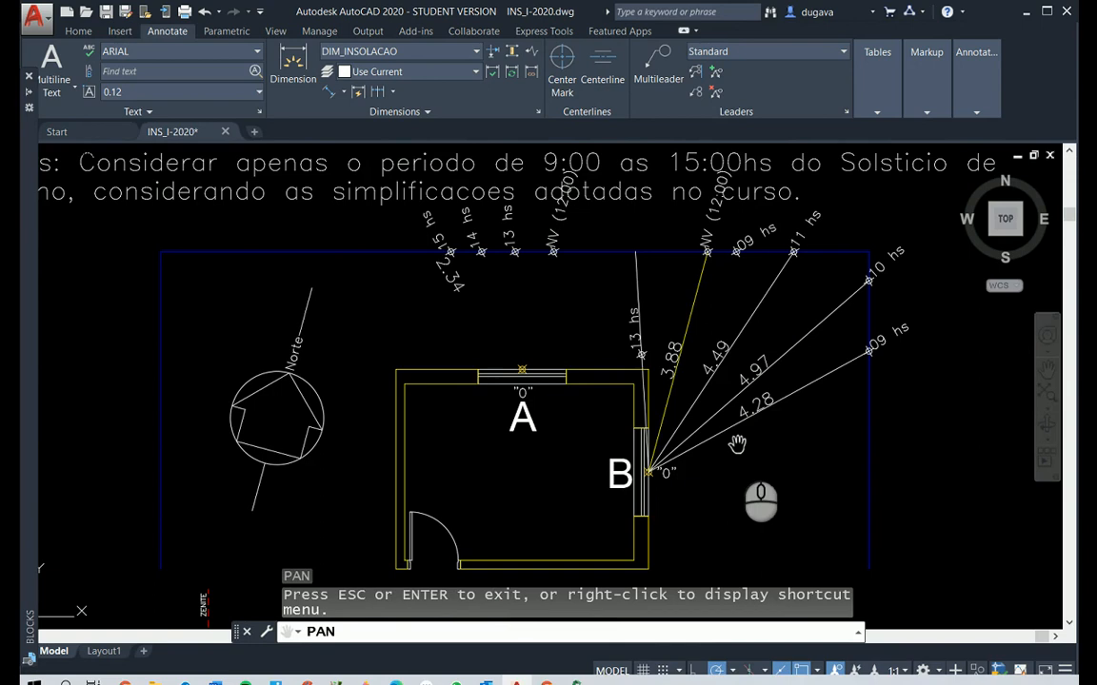
scroll(686, 494, "up", 2)
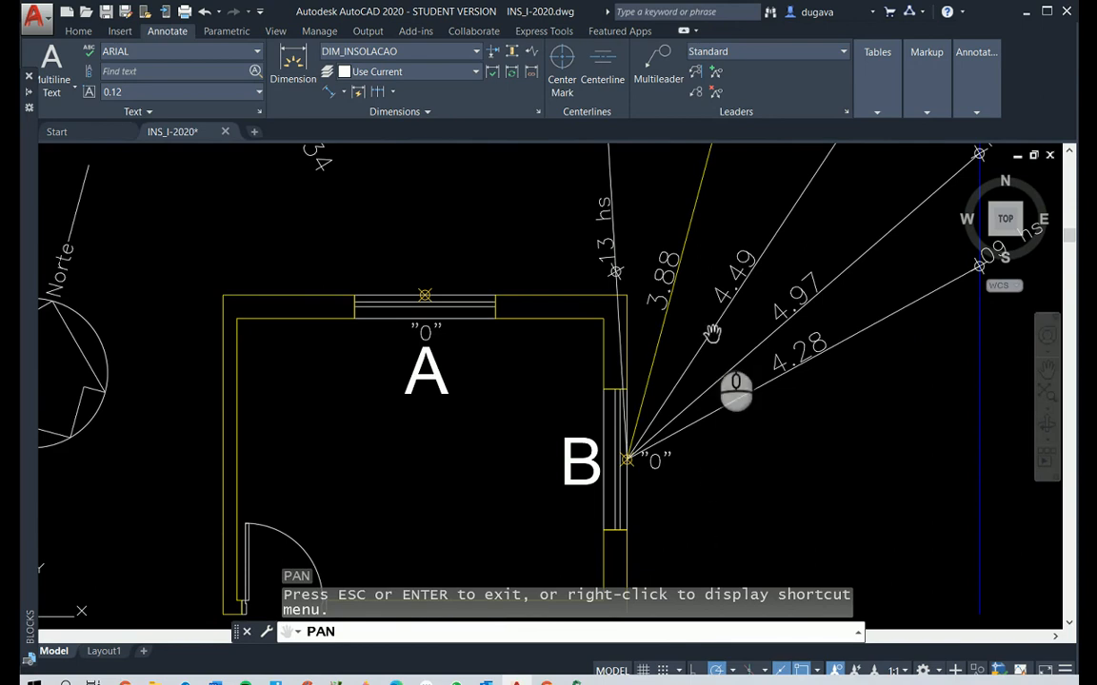
left_click_drag(694, 274, 747, 405)
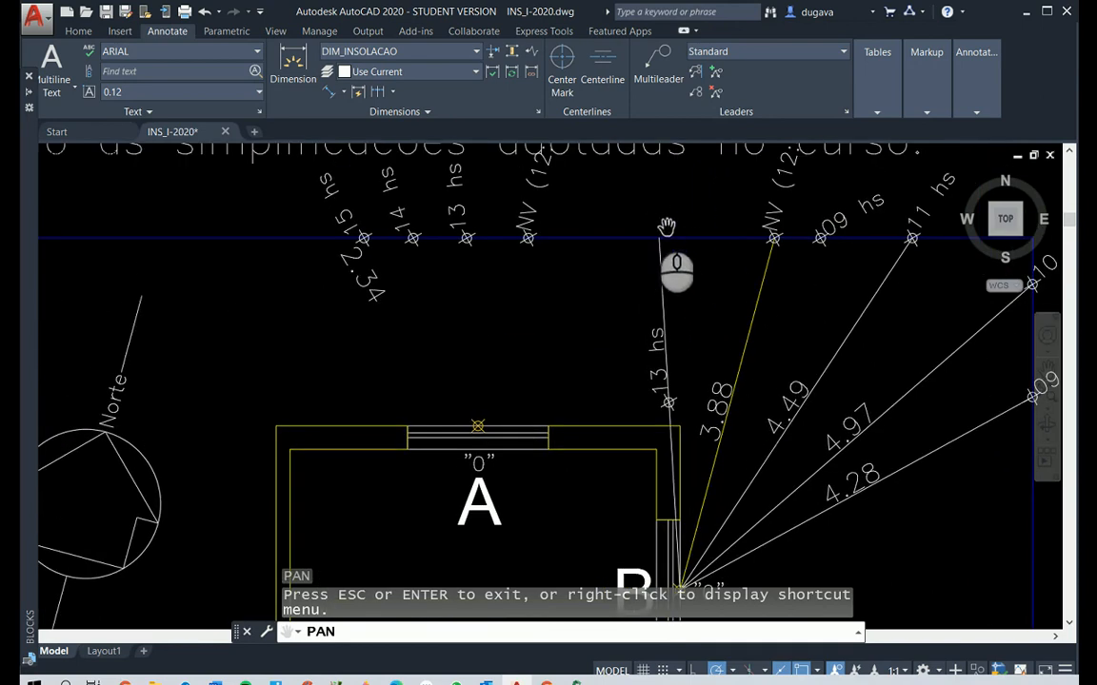
right_click(595, 341)
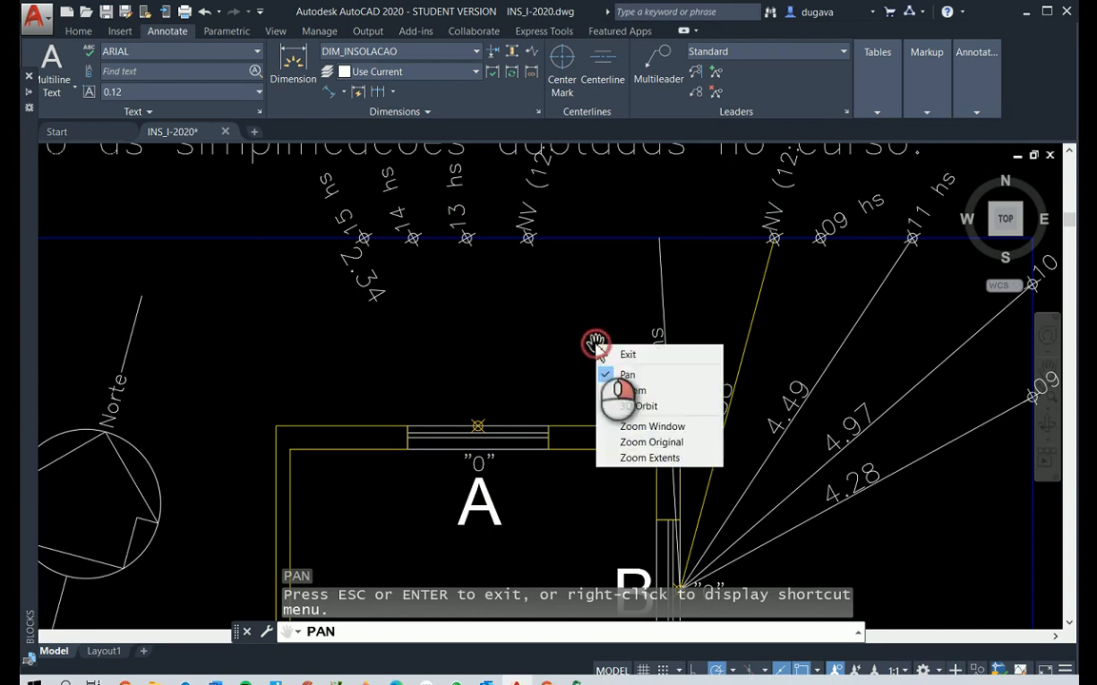
left_click(661, 359)
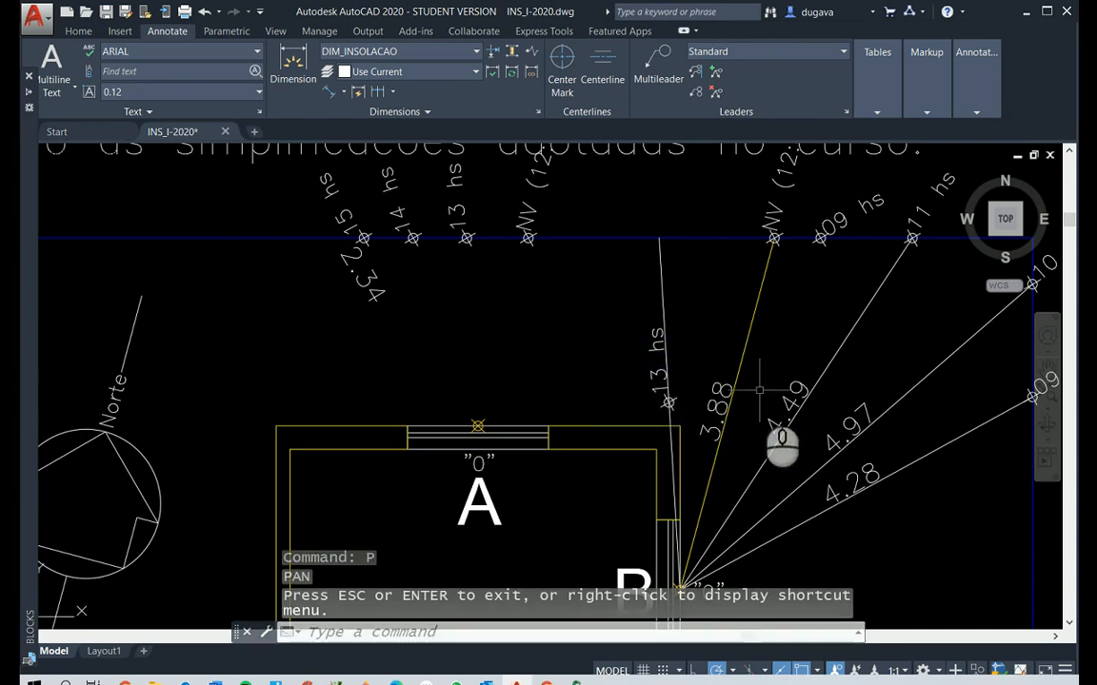
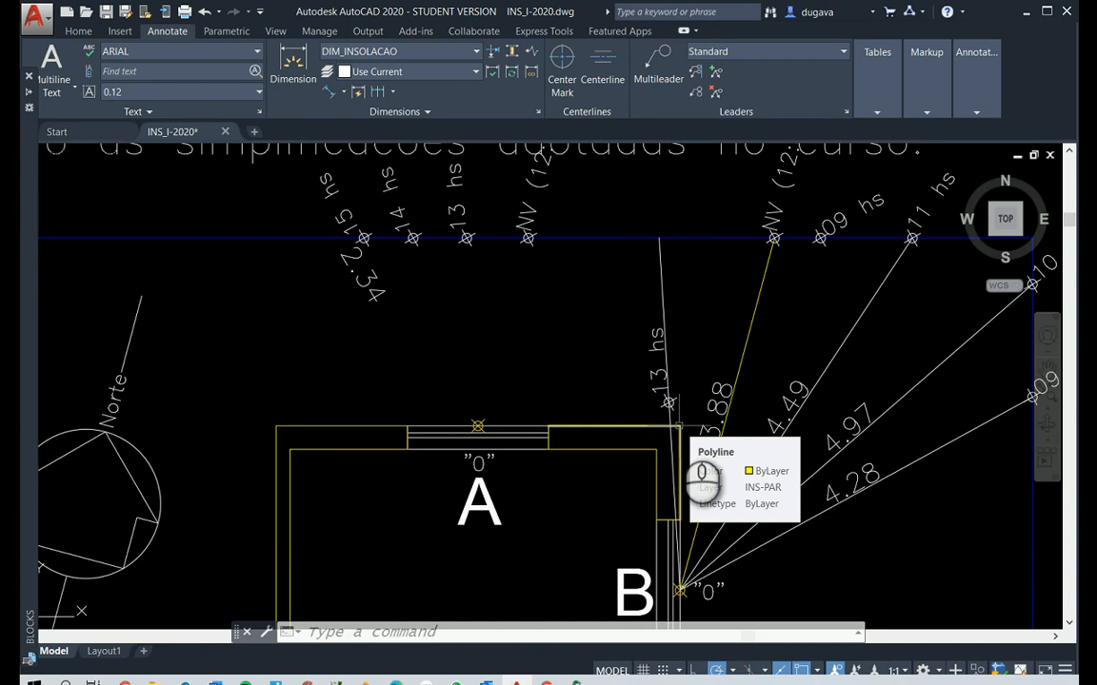
Move window B's 13 hs marker and label to the end of its hour line on the horizontal blue boundary
key("Escape")
key("Escape")
key("Escape")
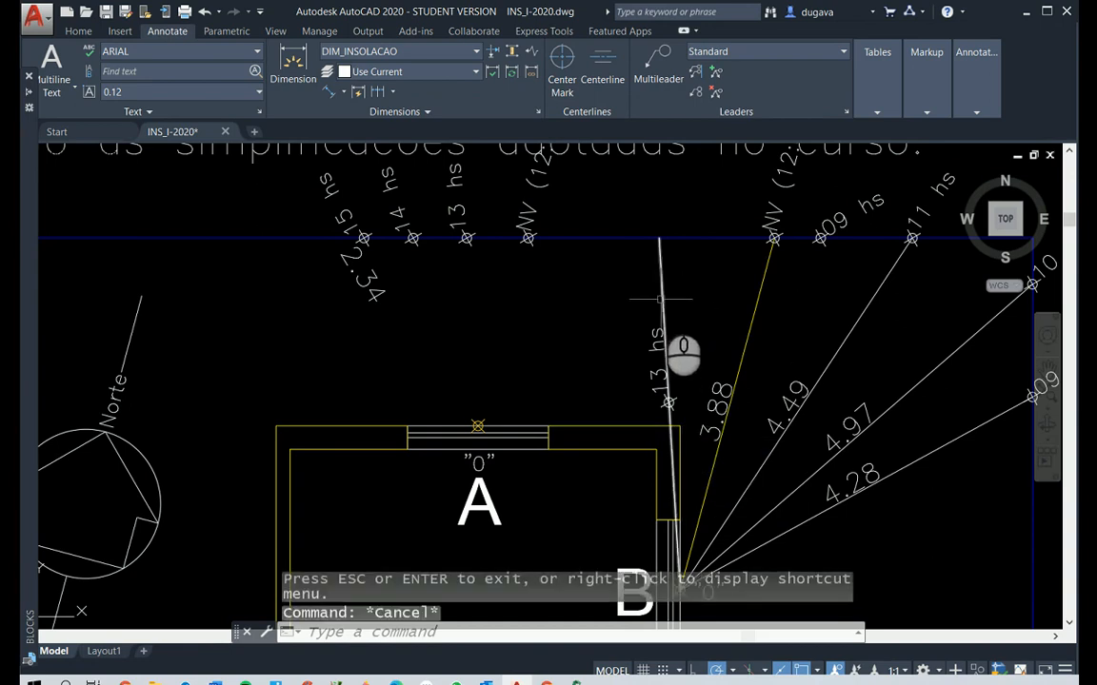
key("m")
key("Return")
left_click(612, 277)
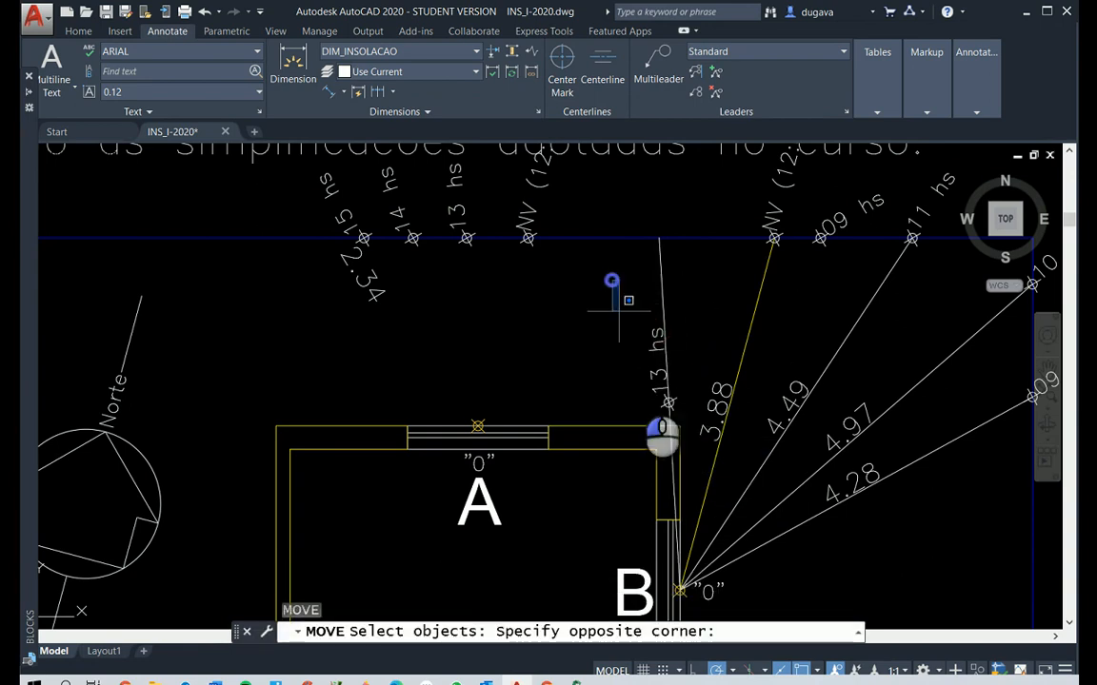
left_click(700, 418)
key("Return")
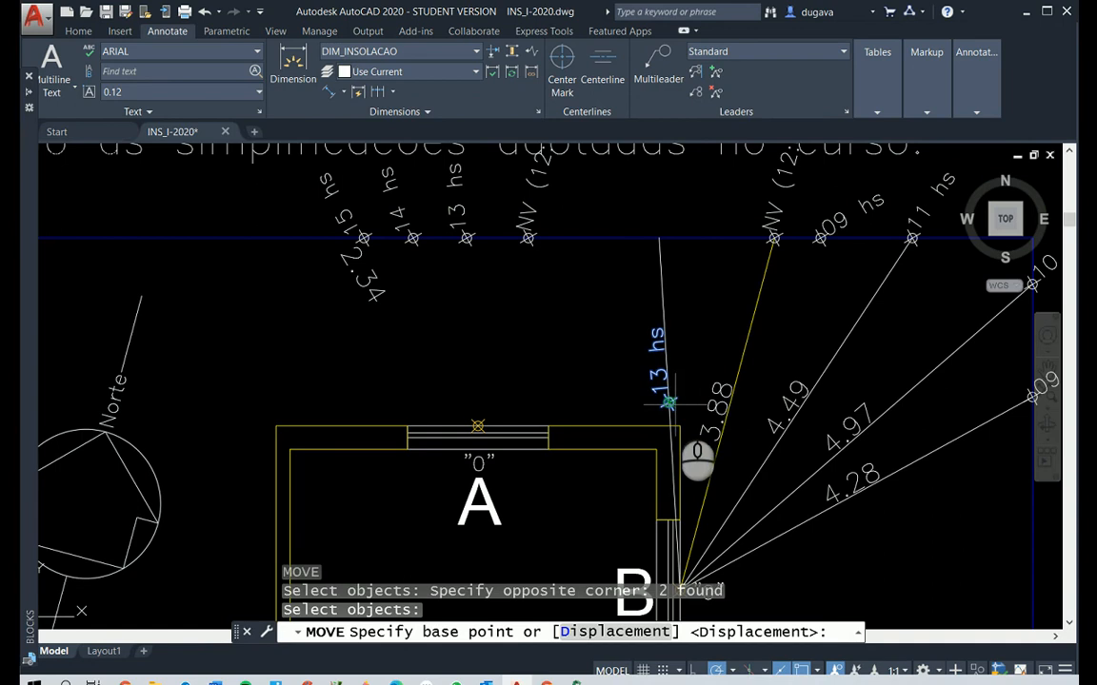
left_click(669, 402)
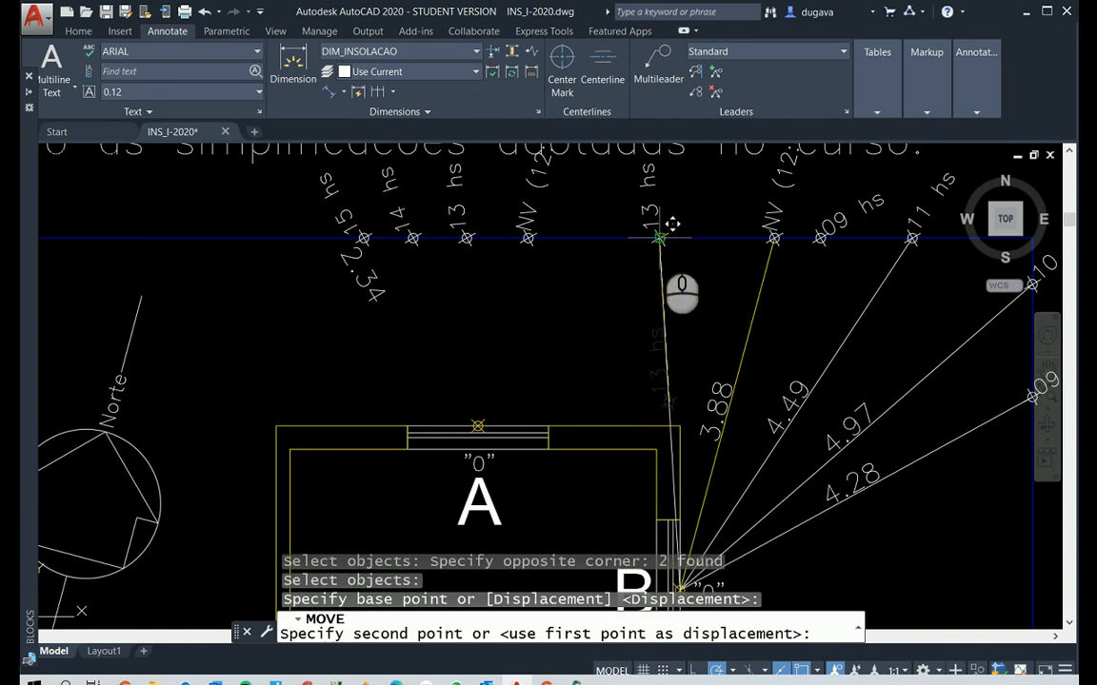
left_click(658, 238)
key("Escape")
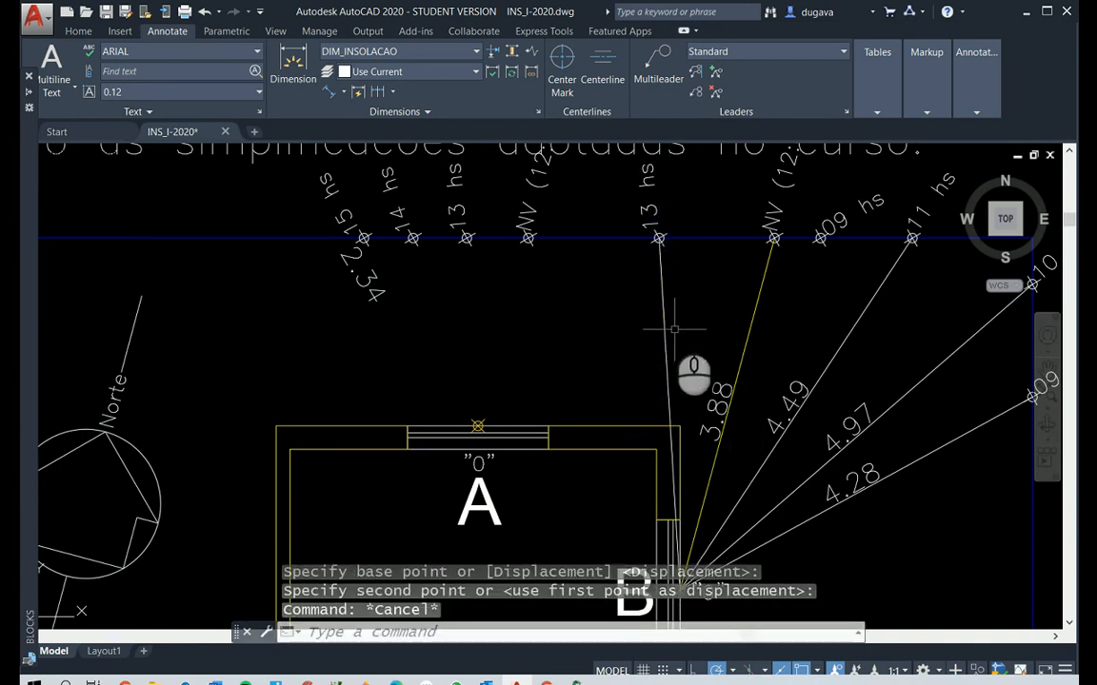
Give window B's 13 hs line the HIDDEN2 linetype and the colour Red
left_click(663, 307)
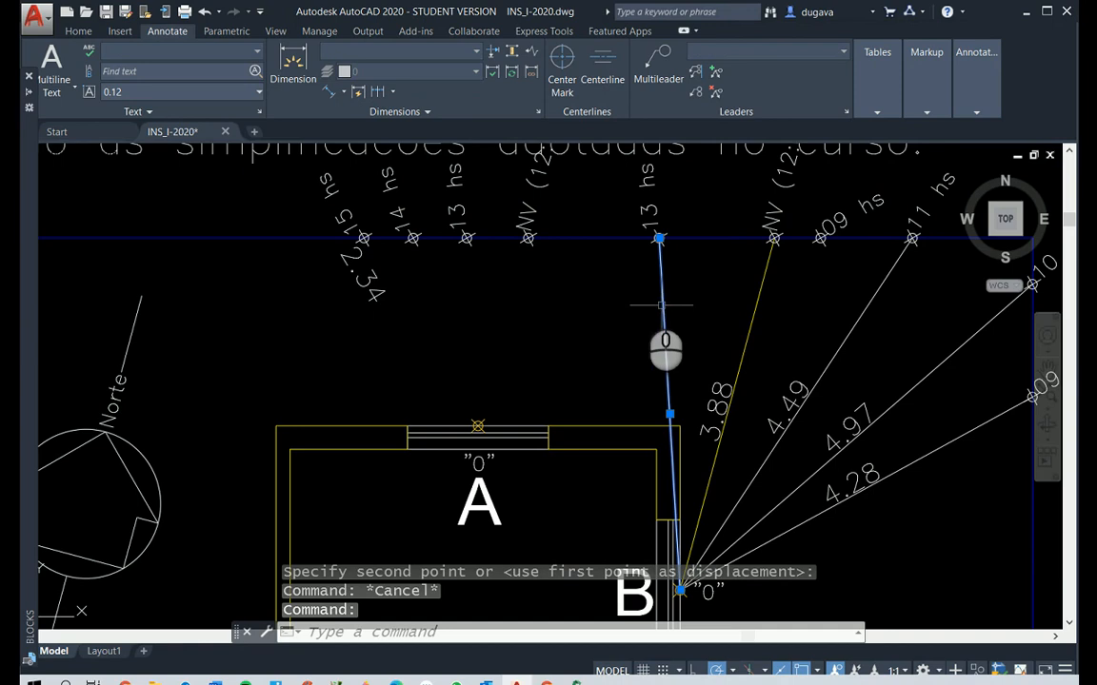
left_click(82, 32)
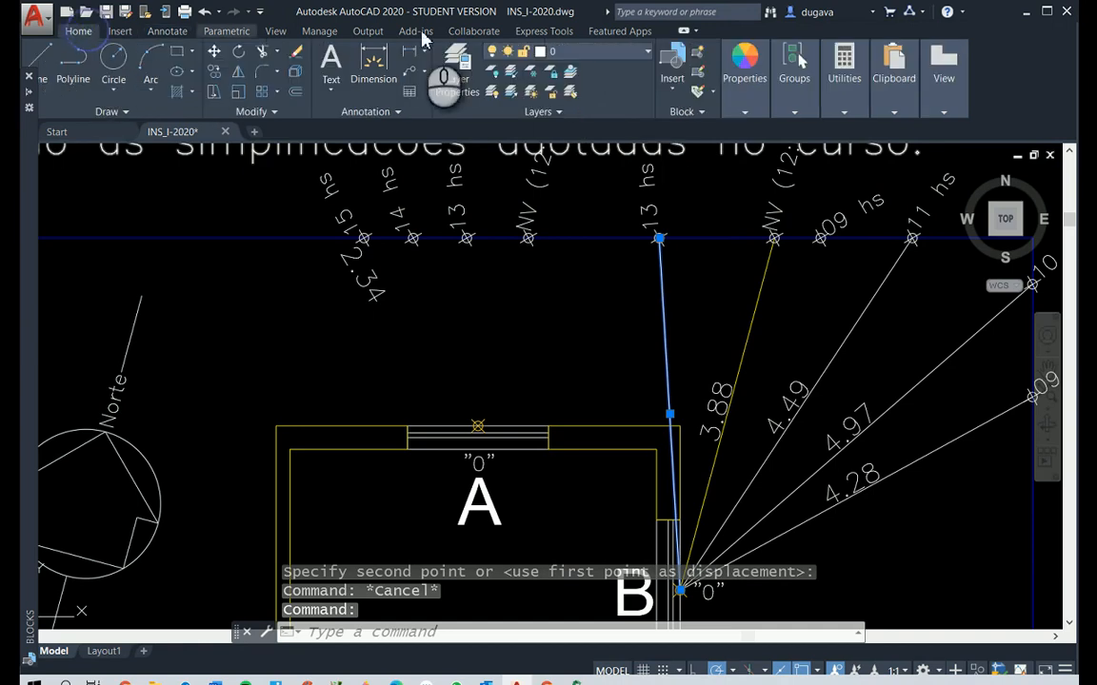
left_click(746, 112)
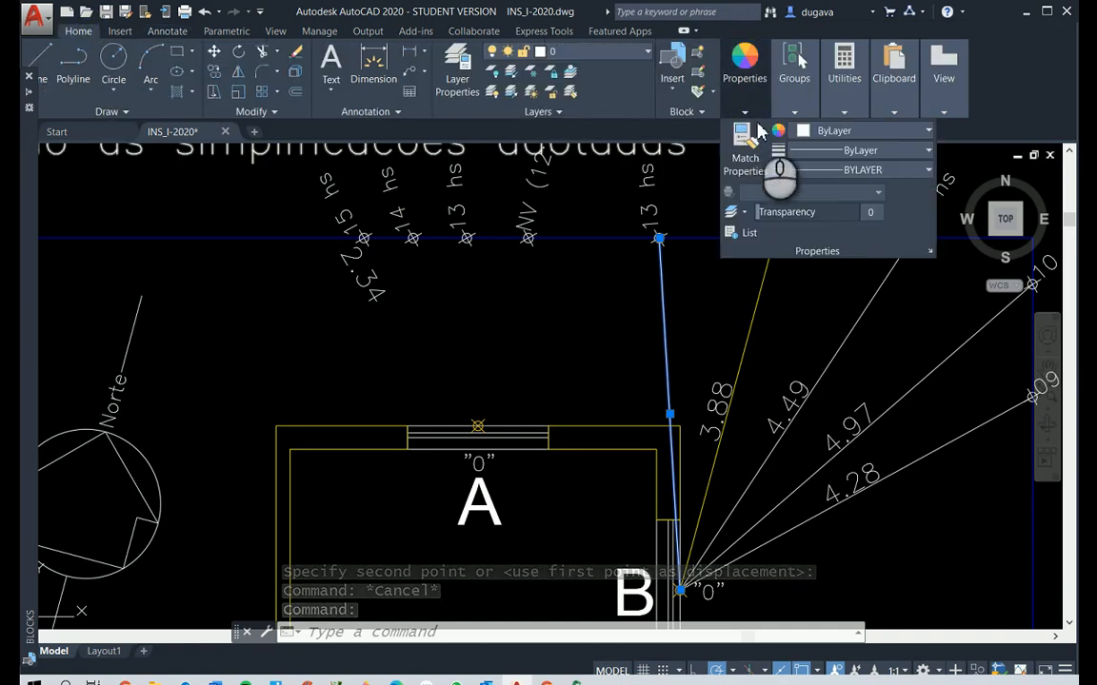
left_click(842, 172)
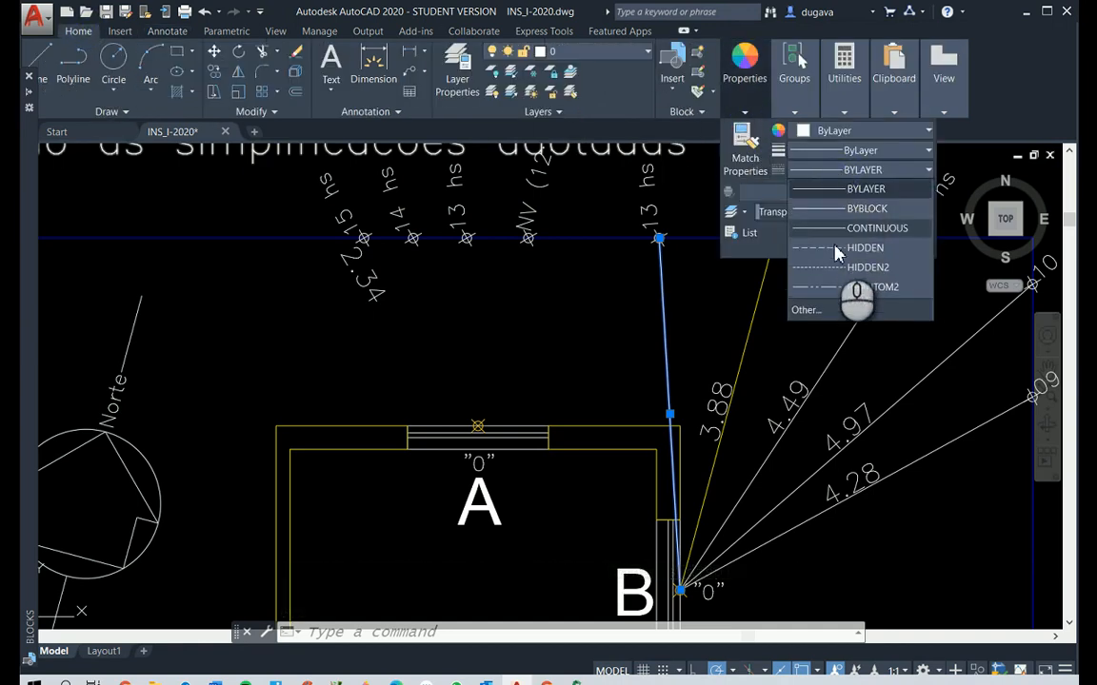
left_click(861, 268)
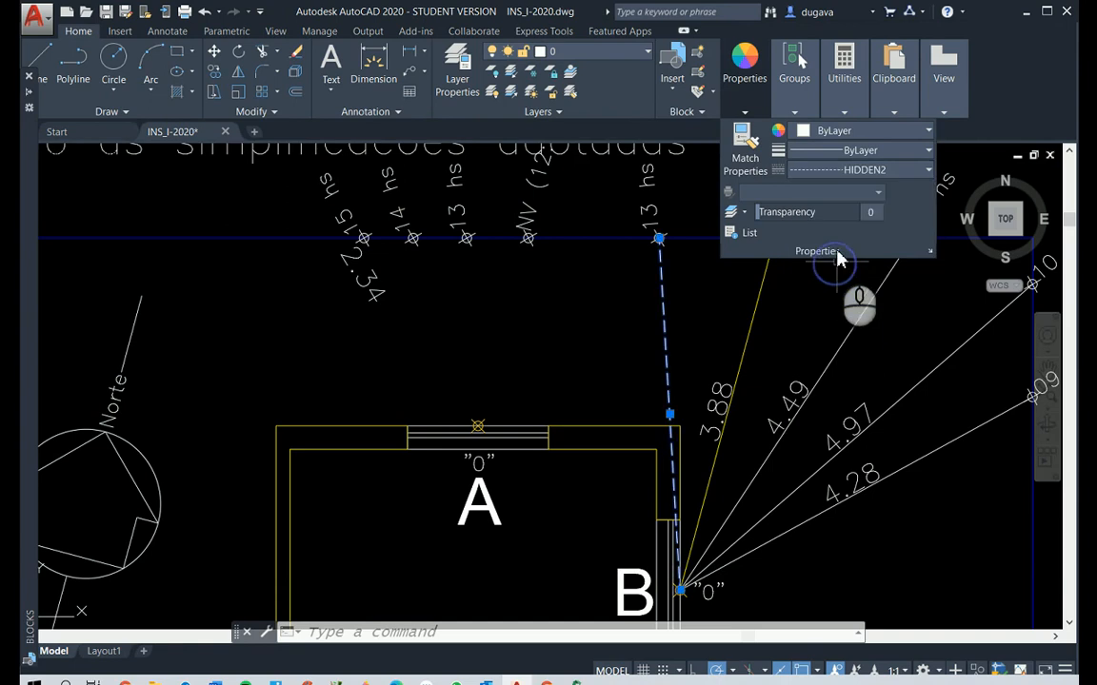
left_click(847, 133)
left_click(799, 297)
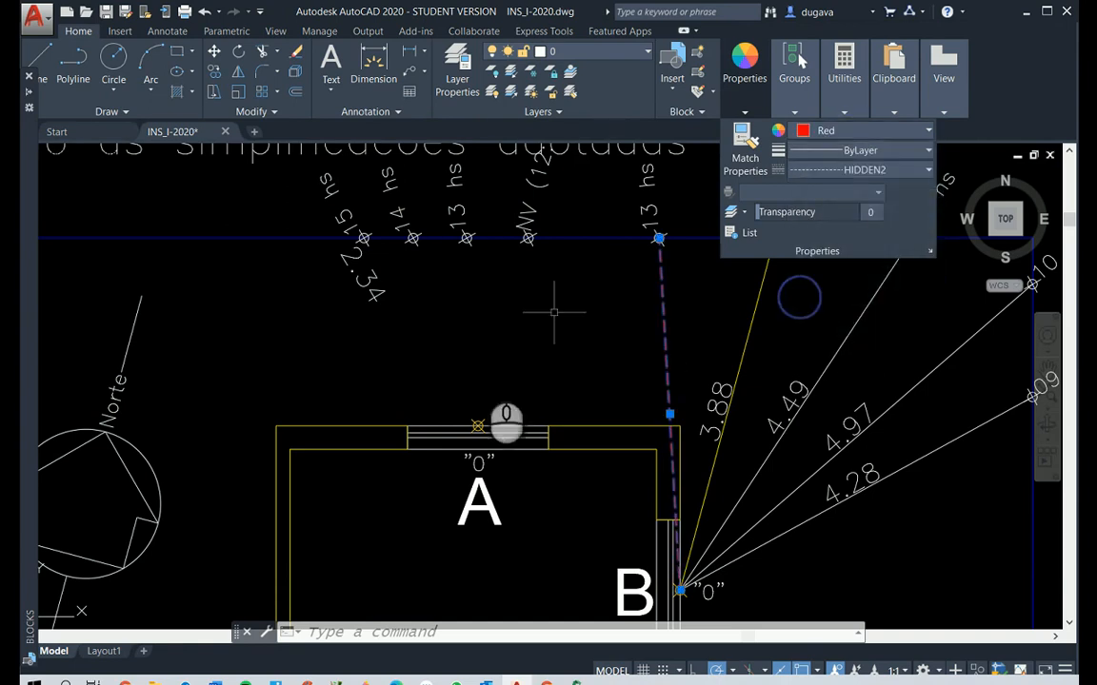
key("Escape")
key("Escape")
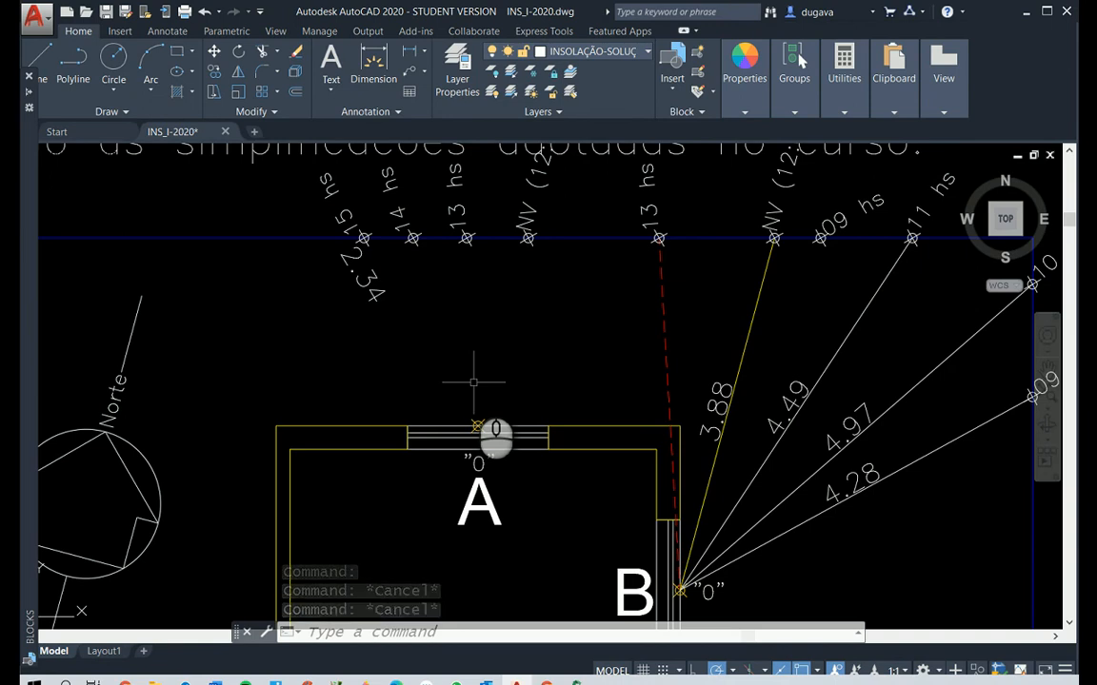
key("Escape")
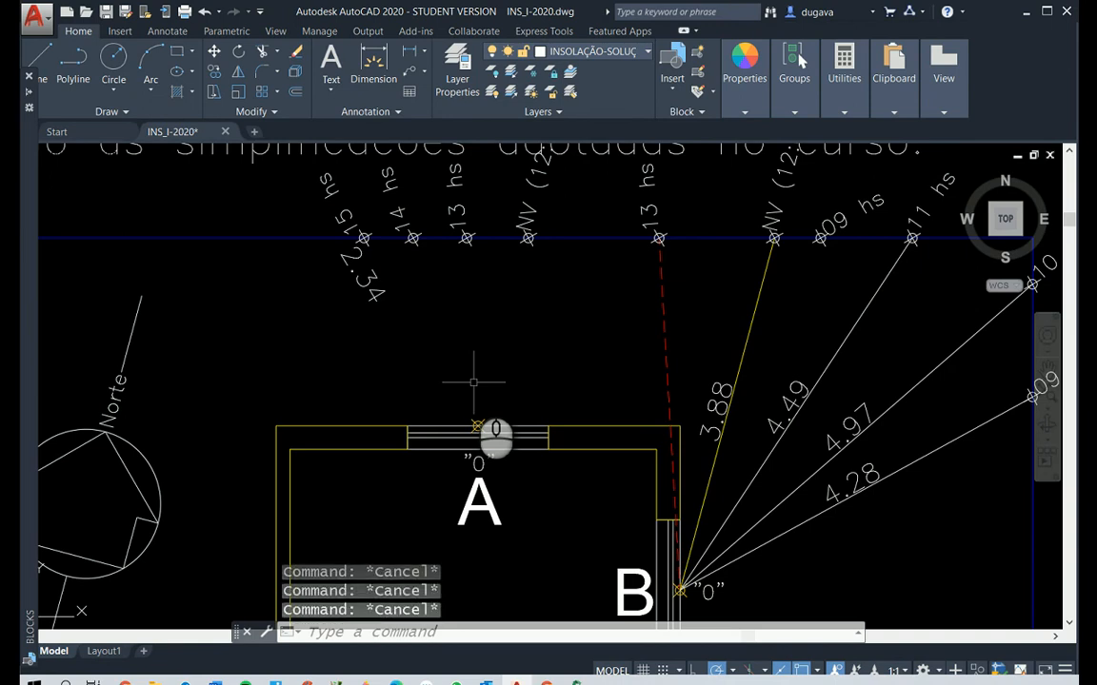
Try OOPS and undo back past the erasure to restore window A's hour lines, dimensions, markers and labels
type("oo")
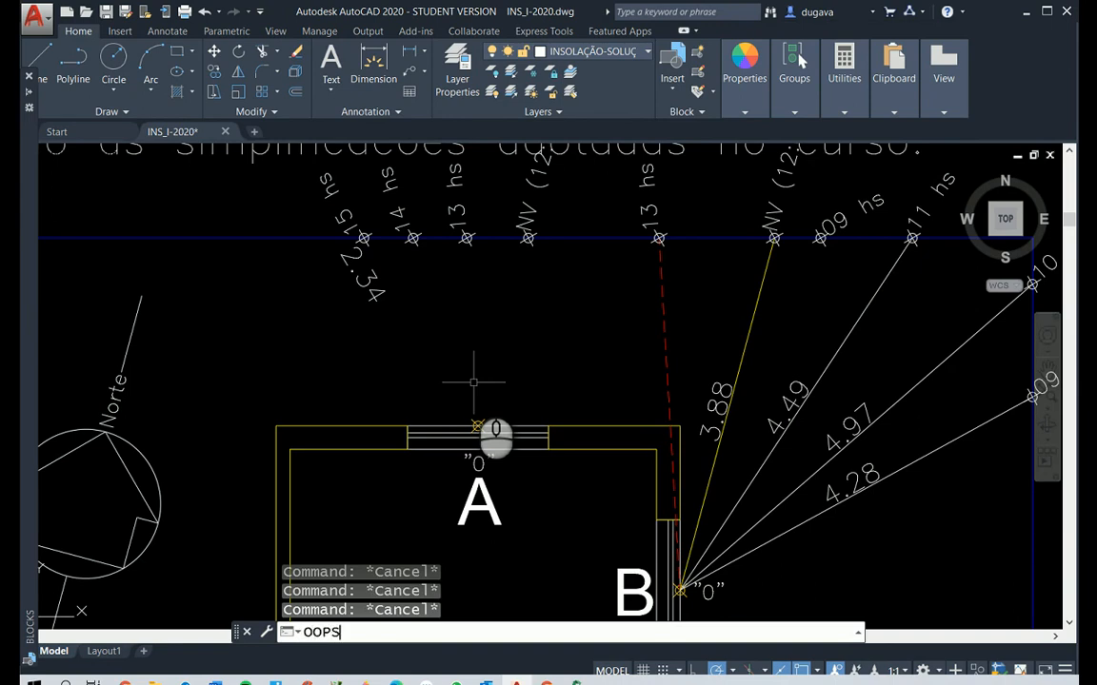
key("Return")
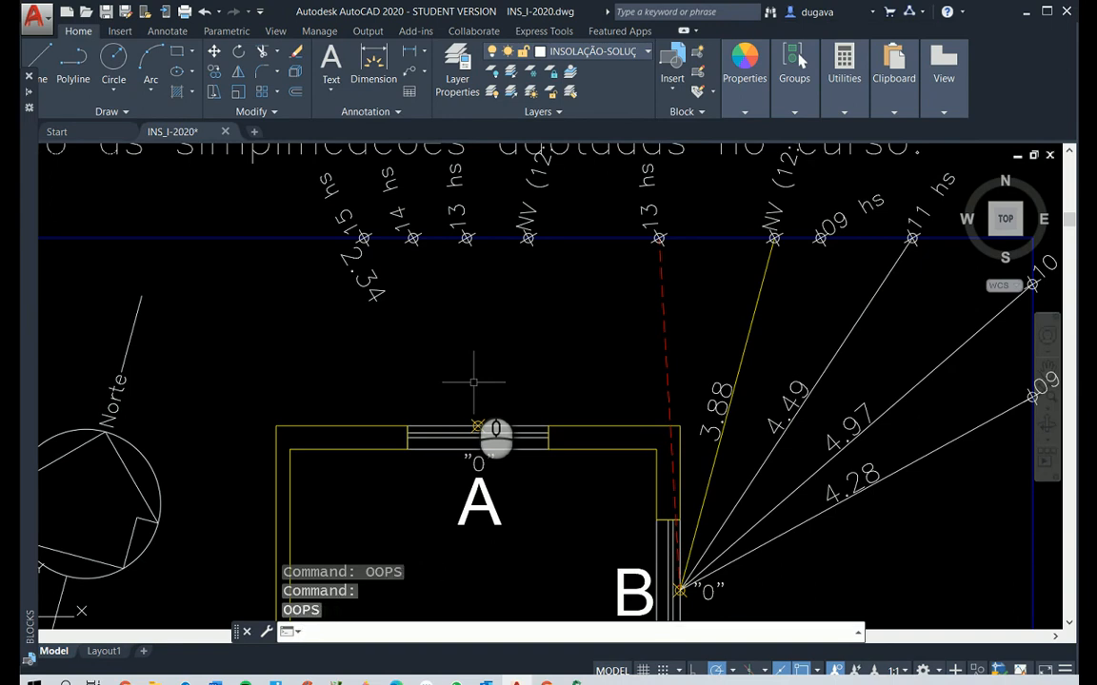
key("Escape")
key("Escape")
type("u")
key("Return")
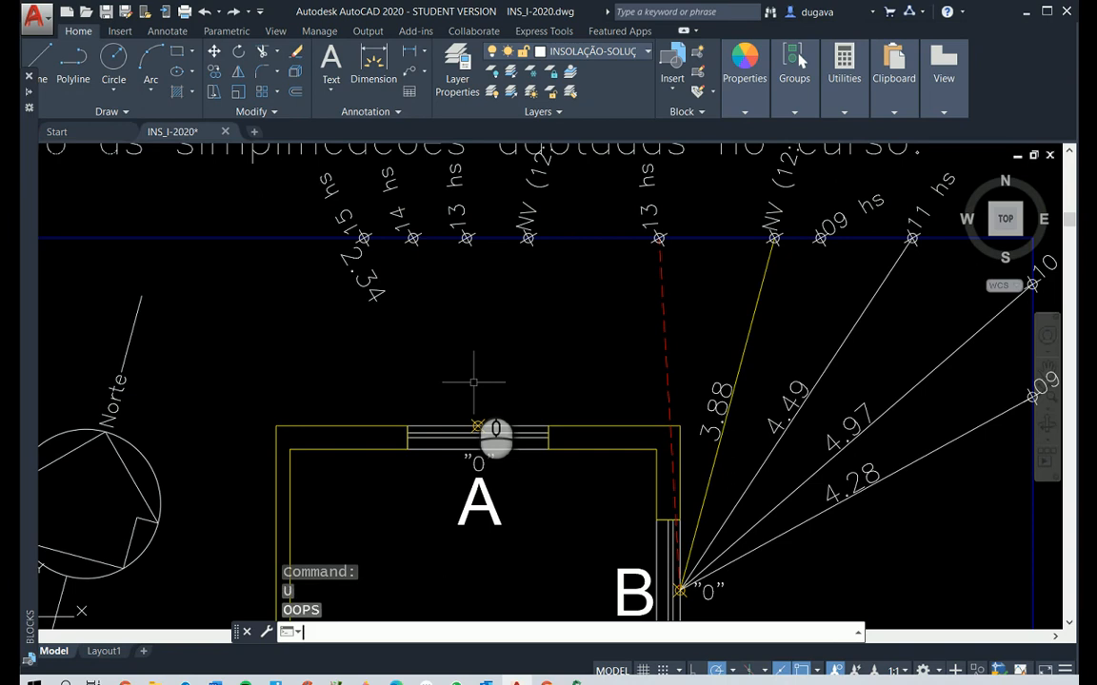
key("Return")
key("Return")
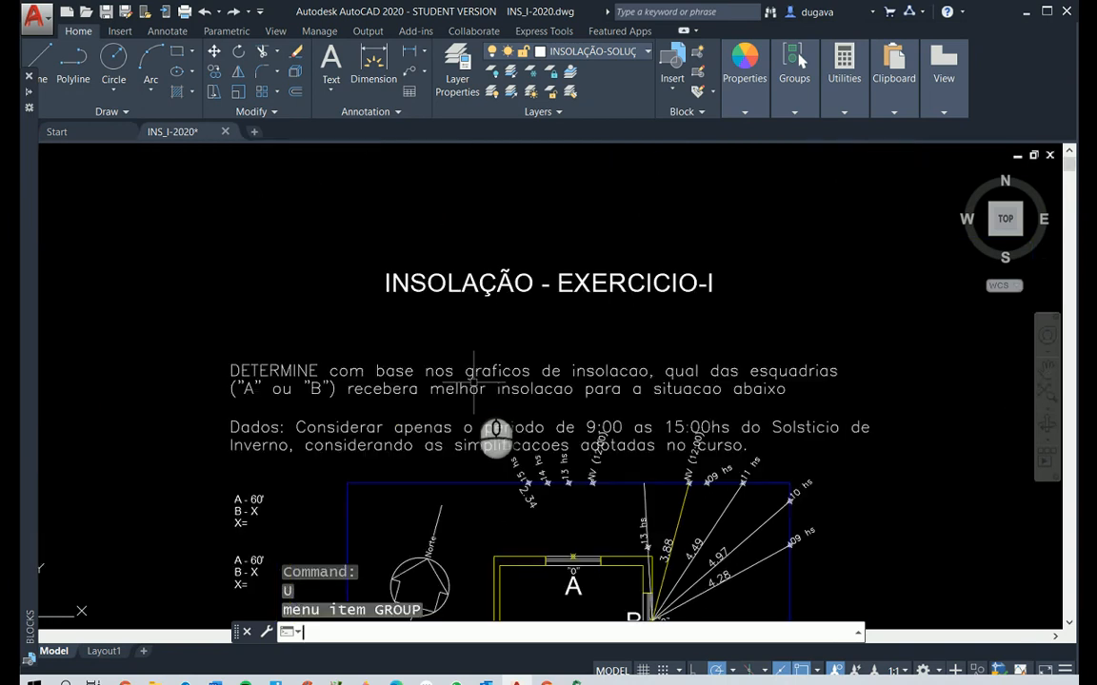
Move the 13 hs marker and its label again from mid-line to where window B's 13 hs line meets the blue boundary
scroll(495, 436, "up", 4)
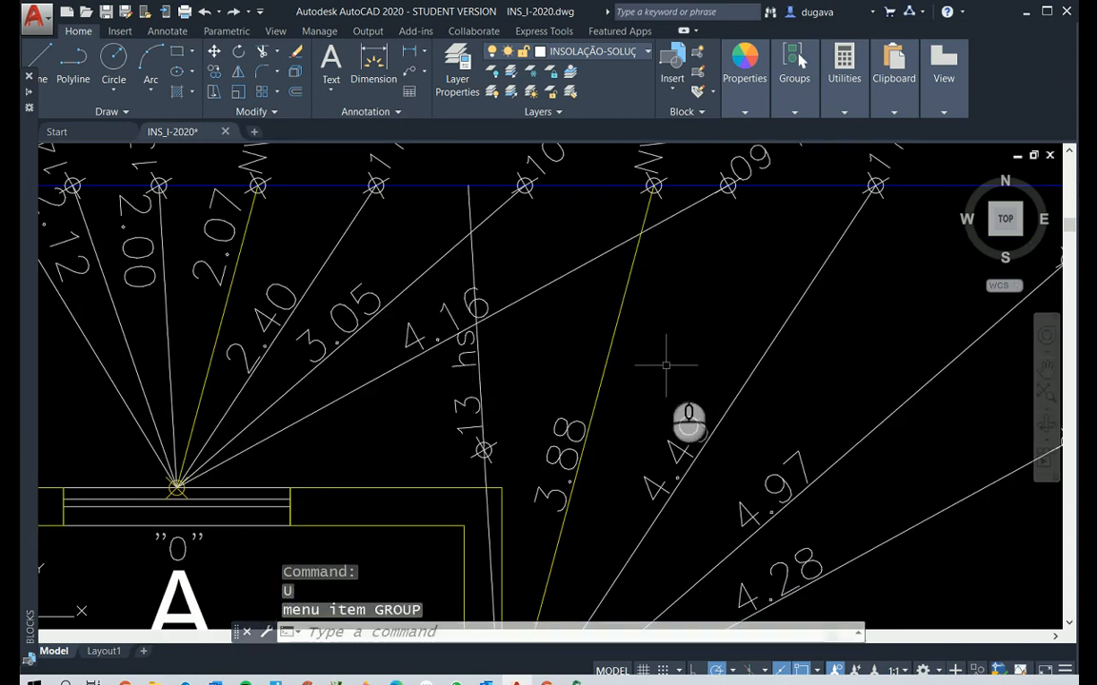
key("Escape")
scroll(450, 448, "up", 2)
key("Escape")
key("Escape")
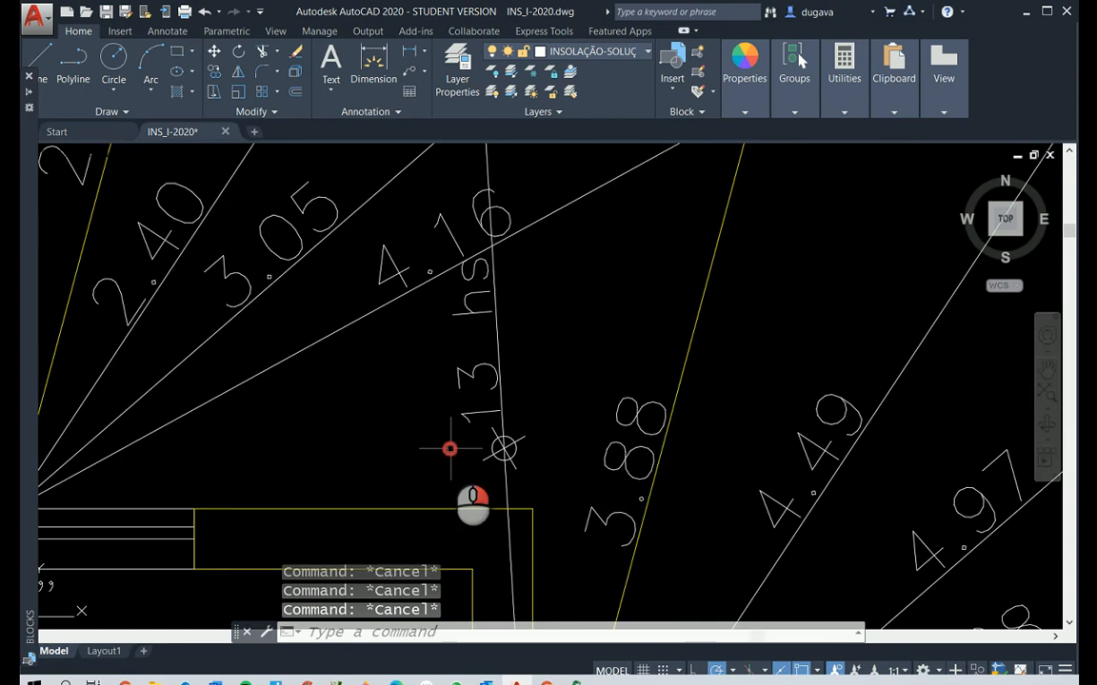
type("m")
key("Return")
left_click(503, 447)
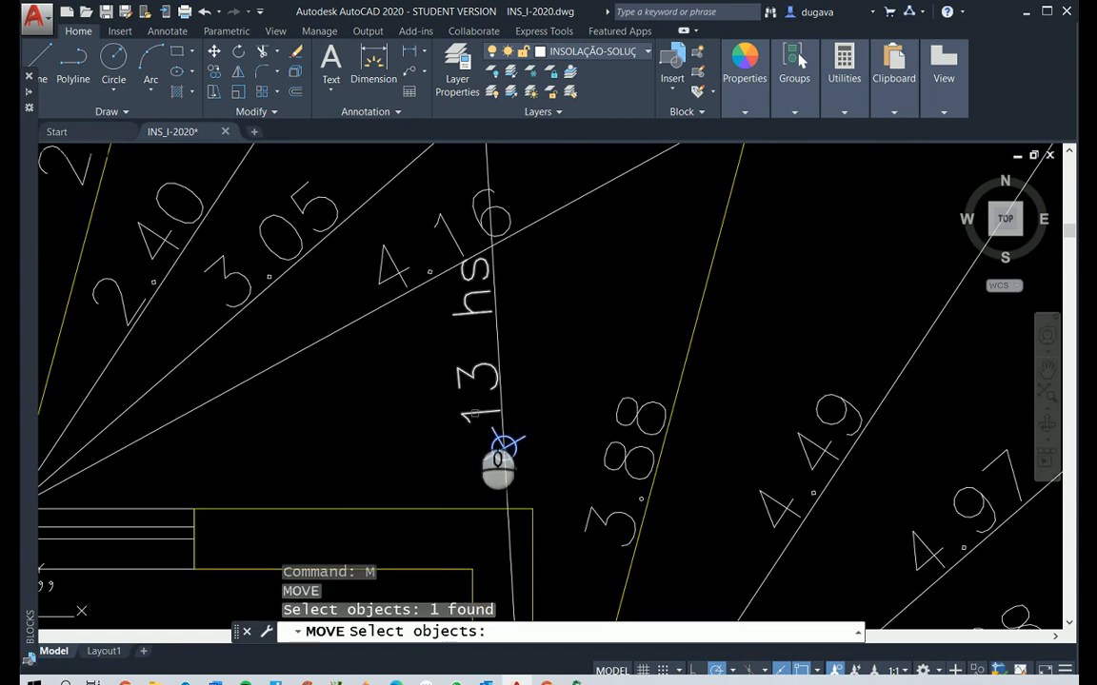
left_click(502, 447)
key("Return")
left_click(505, 444)
scroll(512, 400, "down", 3)
scroll(511, 243, "up", 4)
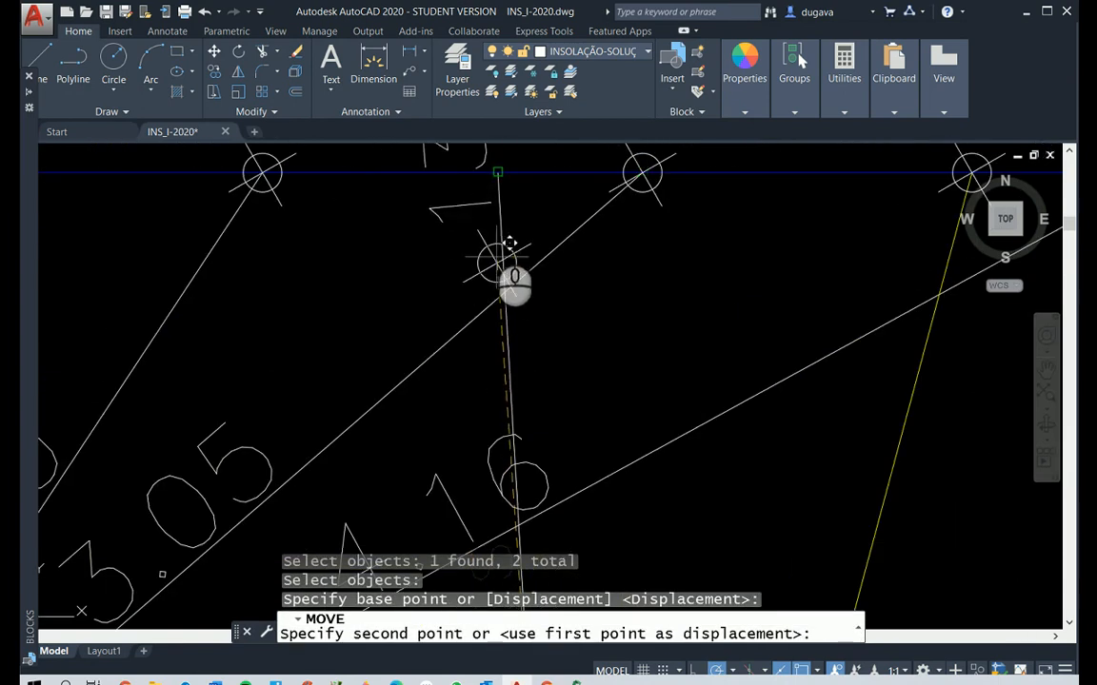
left_click(498, 173)
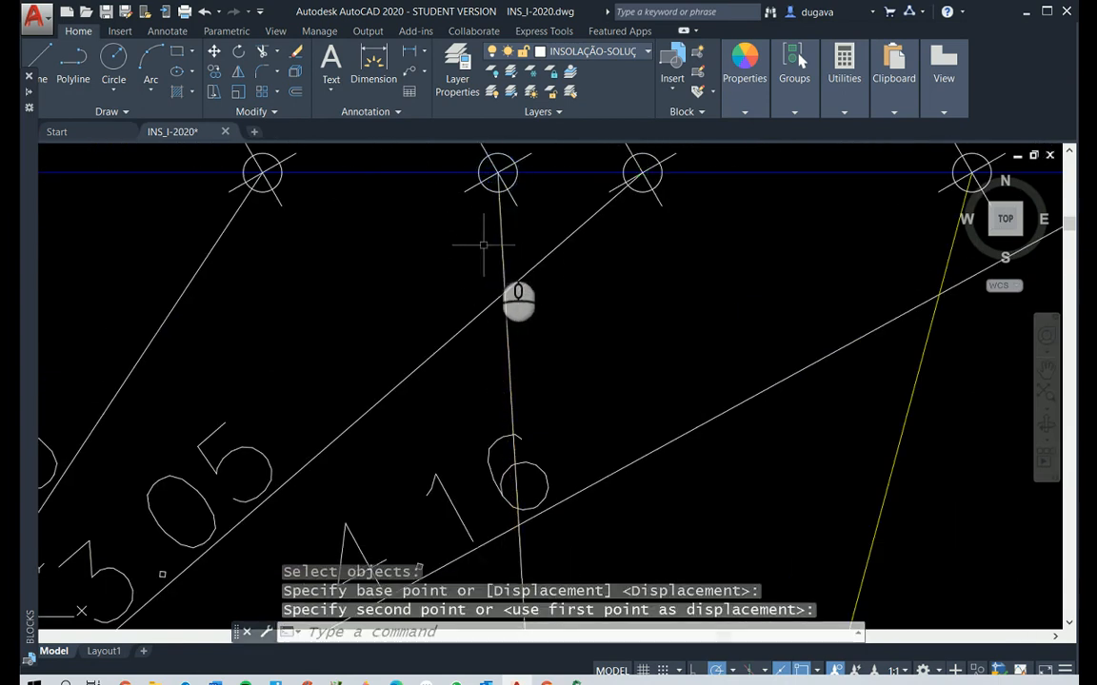
Change window B's 13 hs line to a red dashed line, using the HIDDEN2 linetype
key("Escape")
left_click(497, 224)
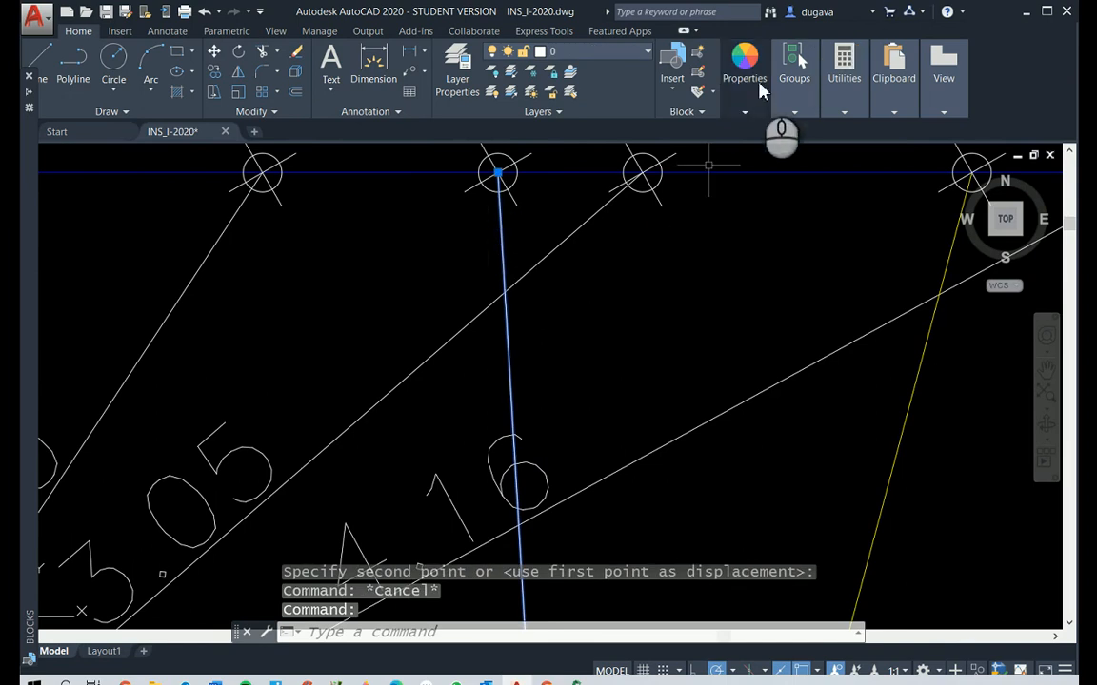
mouse_move(794, 76)
mouse_move(750, 110)
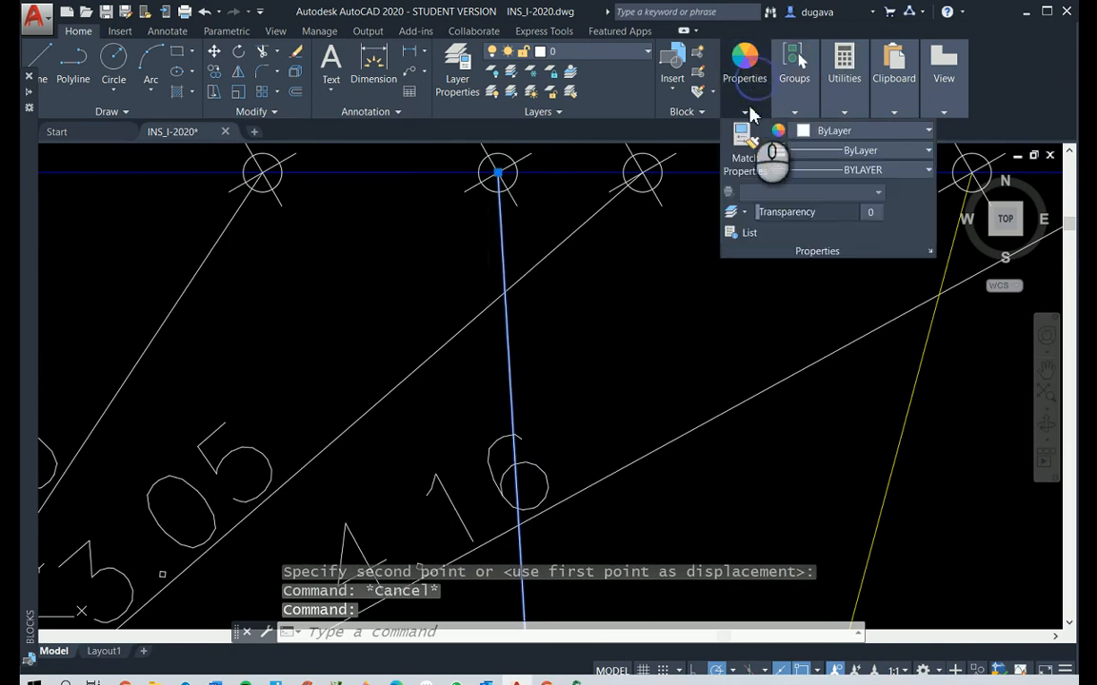
left_click(815, 168)
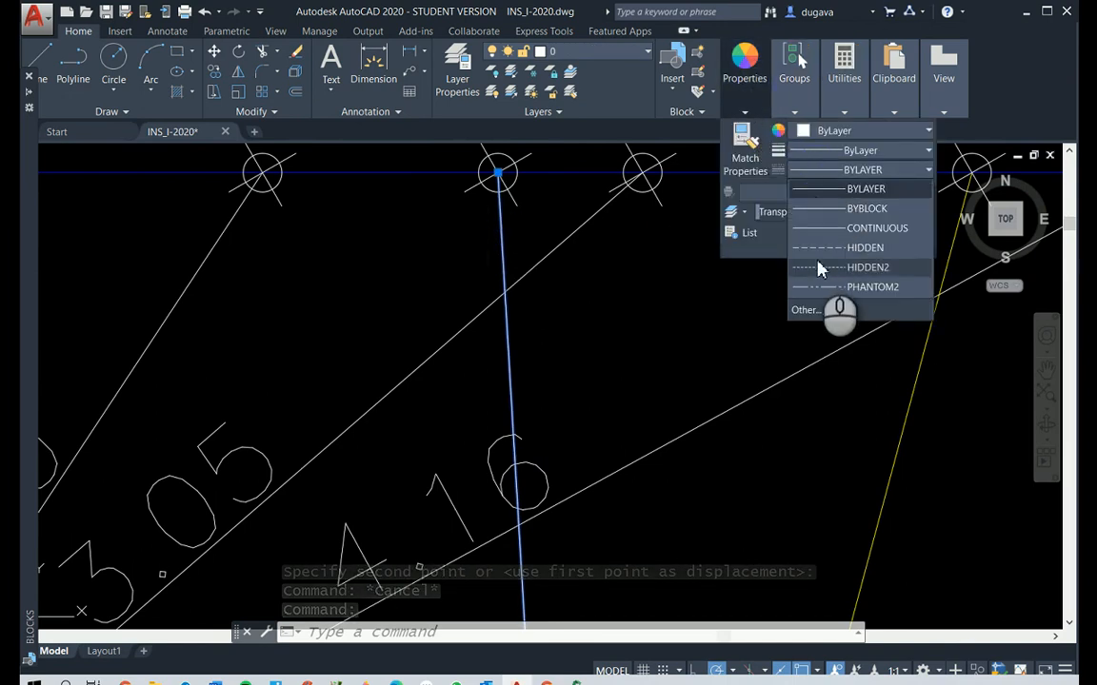
left_click(818, 267)
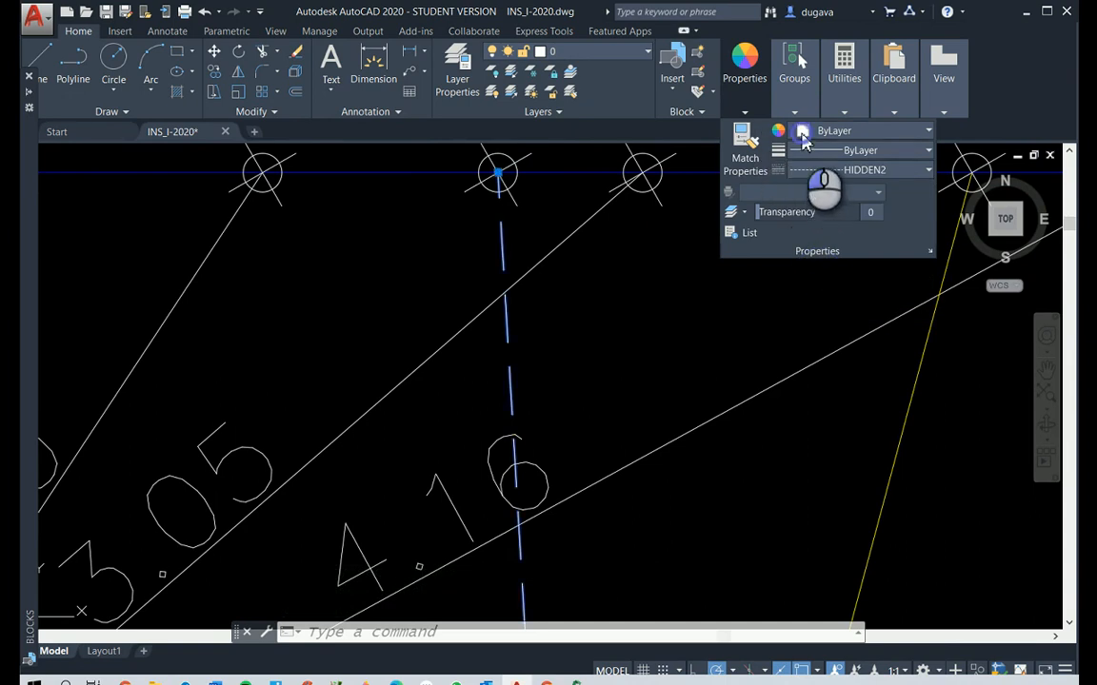
left_click(805, 138)
left_click(796, 297)
left_click(688, 335)
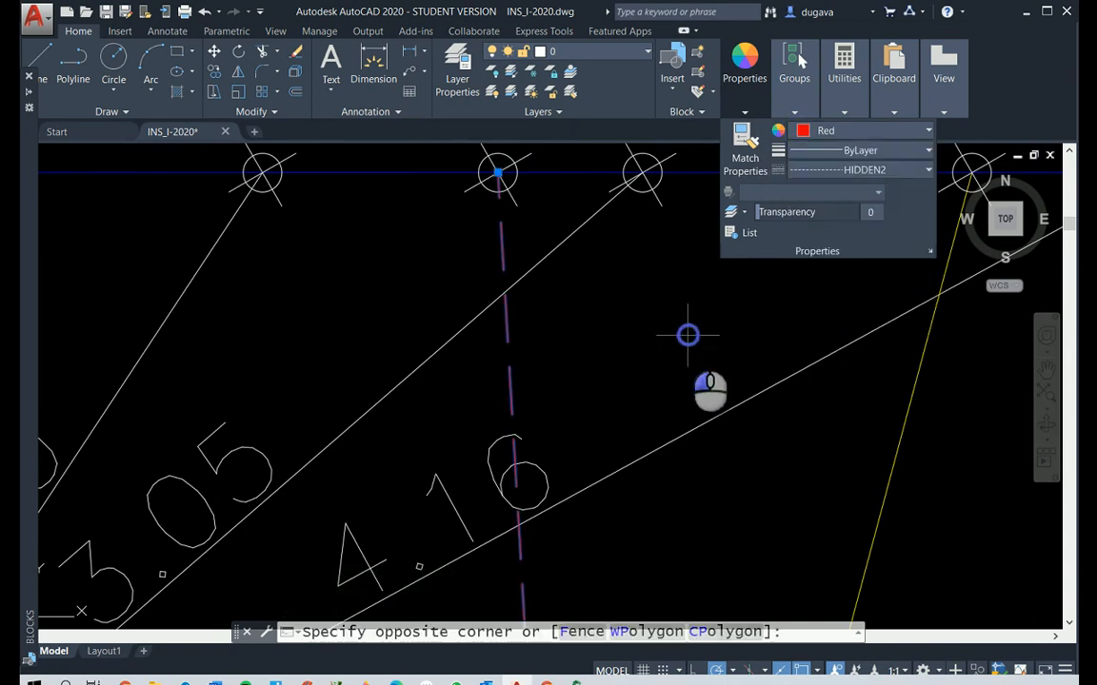
key("Escape")
scroll(700, 352, "down", 5)
scroll(686, 371, "up", 2)
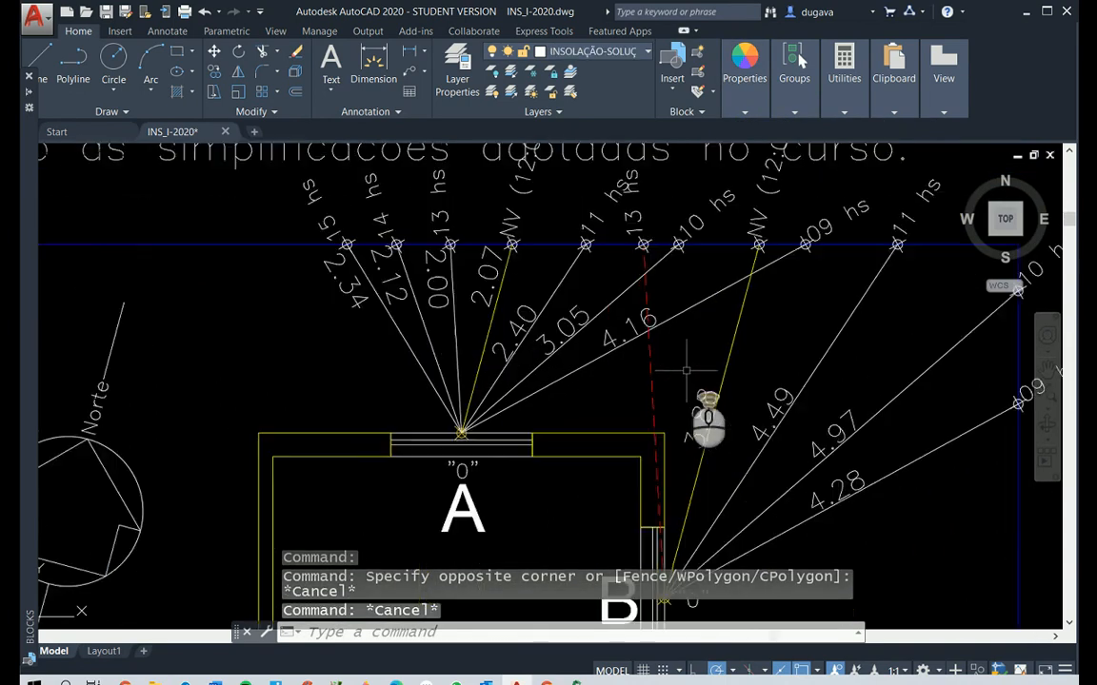
Add an aligned dimension to window B's red dashed 13 hs line, placing it directly on the line
scroll(685, 371, "up", 2)
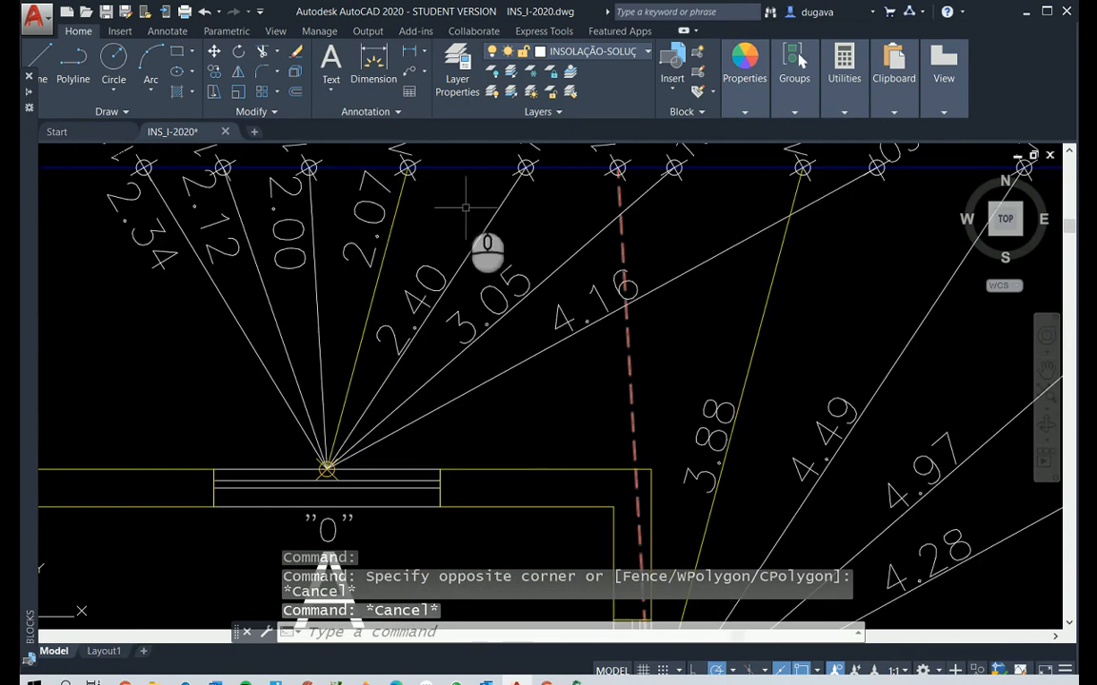
left_click(166, 31)
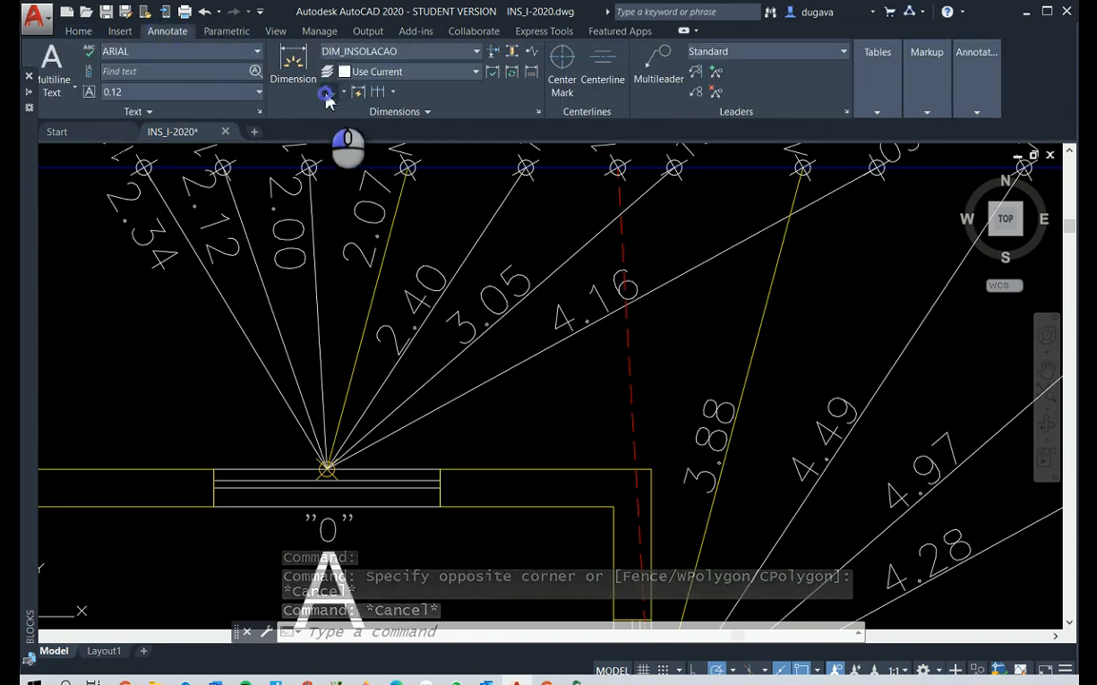
left_click(326, 94)
right_click(662, 398)
left_click(626, 386)
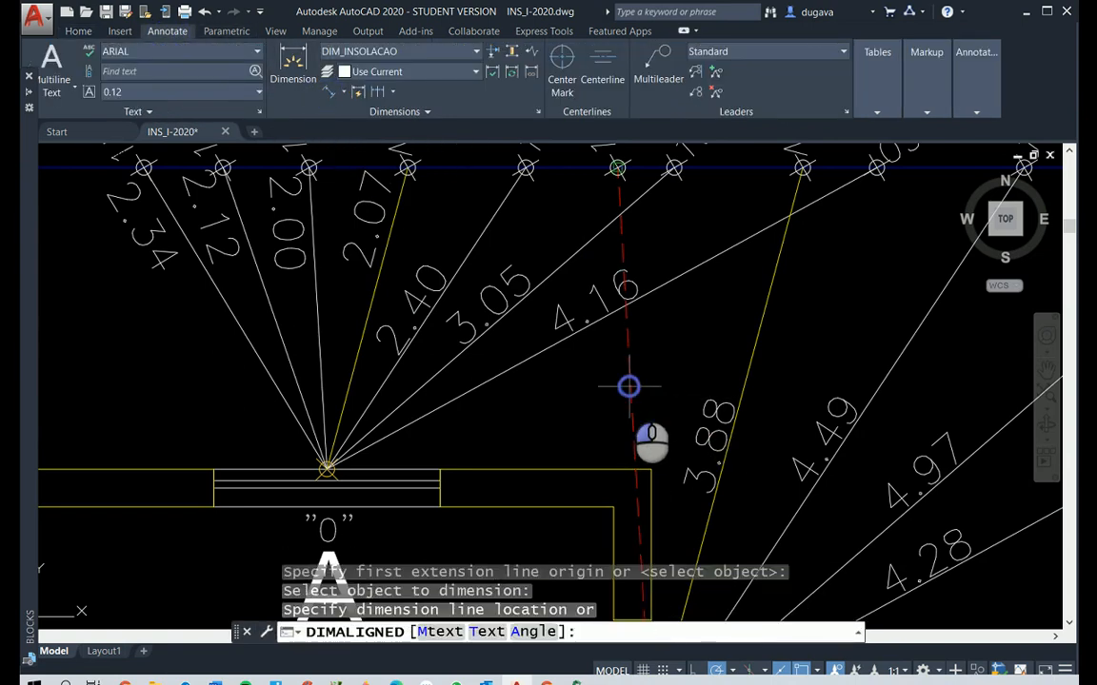
left_click(628, 388)
Reposition the 13 hs line's dimension text farther up along the dashed line, clear of the 3.88 dimension, with object snap off
left_click(652, 439)
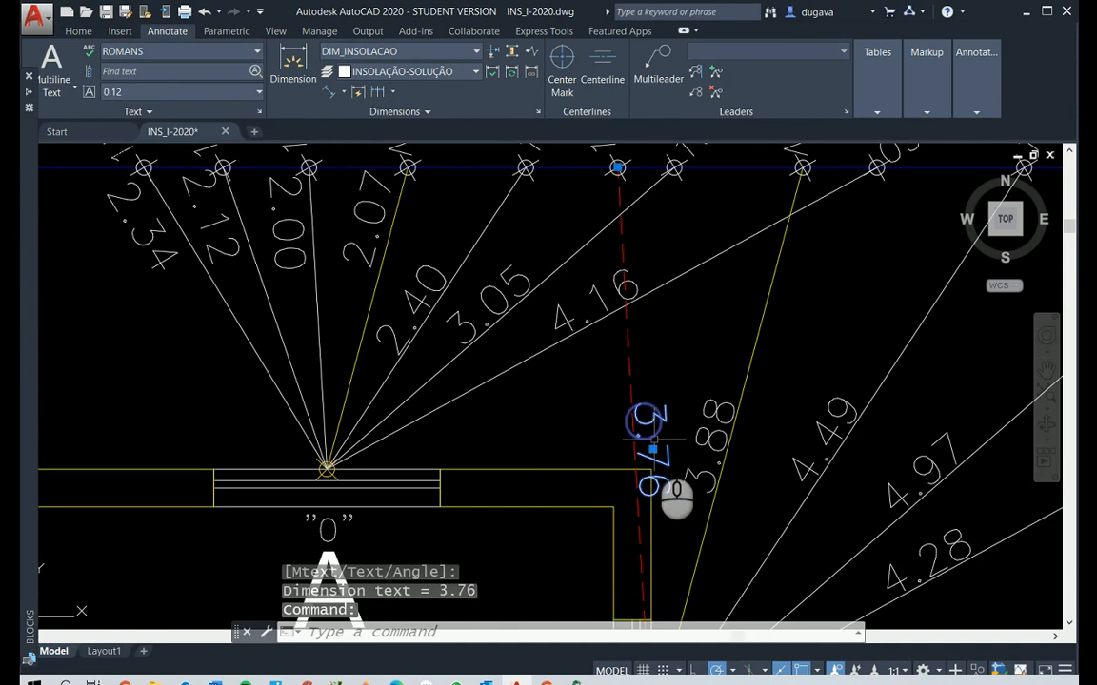
left_click(654, 448)
left_click(667, 447)
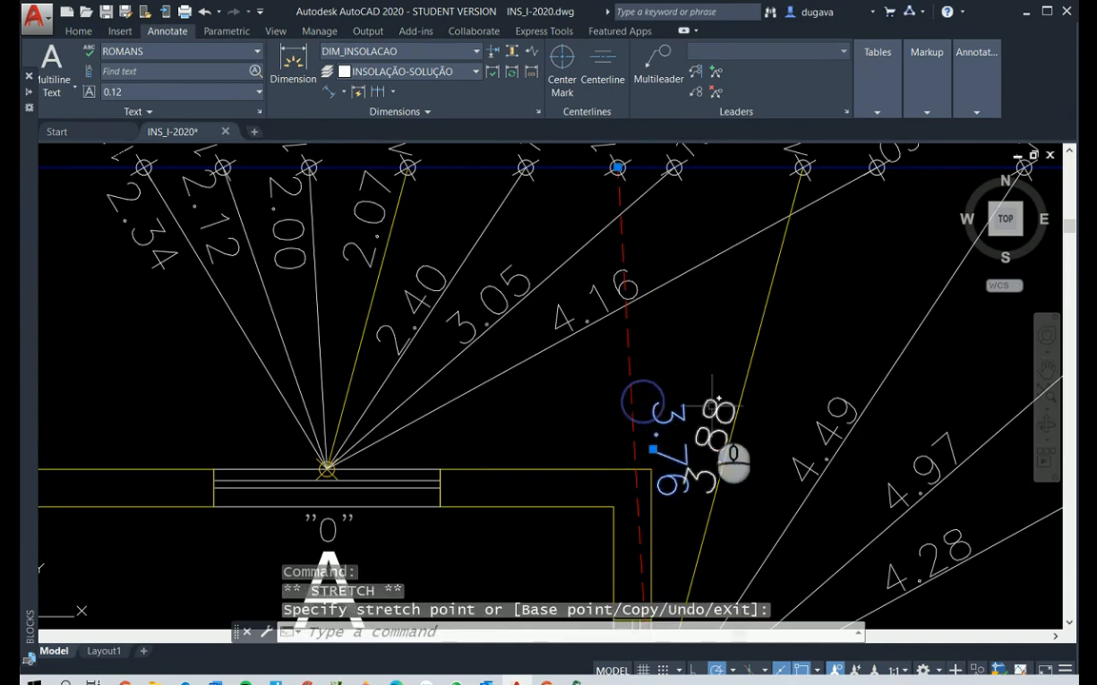
left_click(653, 448)
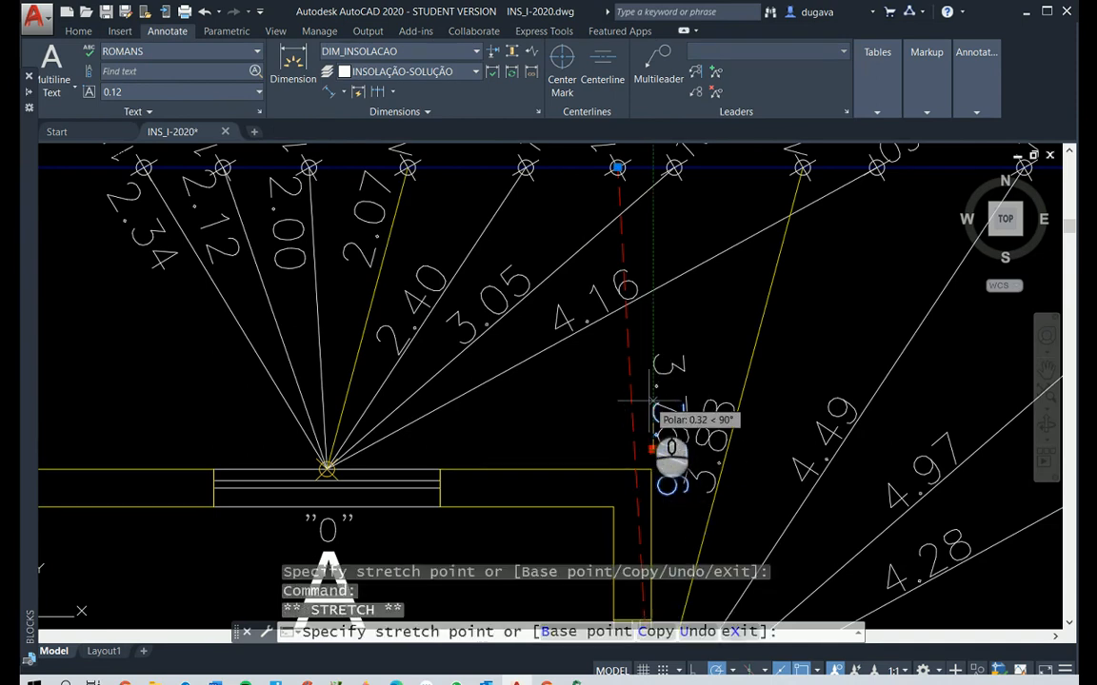
key("F3")
left_click(643, 372)
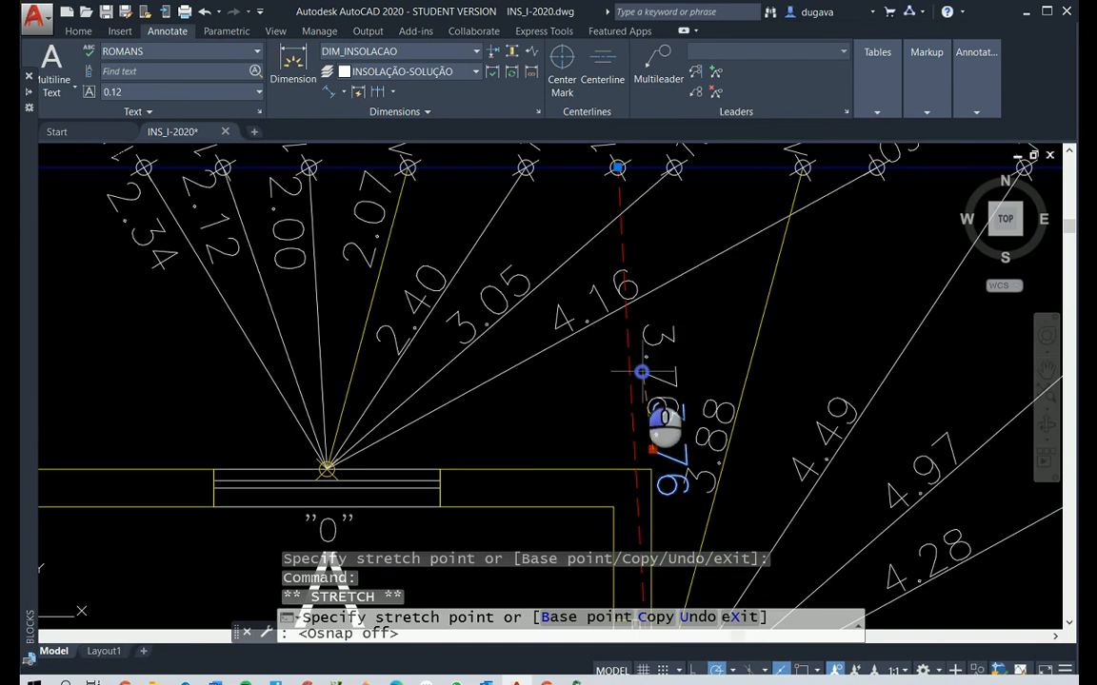
Split the model space into two vertical viewports for viewing the plan and the elevation together
scroll(805, 363, "down", 5)
key("Escape")
scroll(919, 399, "up", 2)
scroll(918, 400, "down", 1)
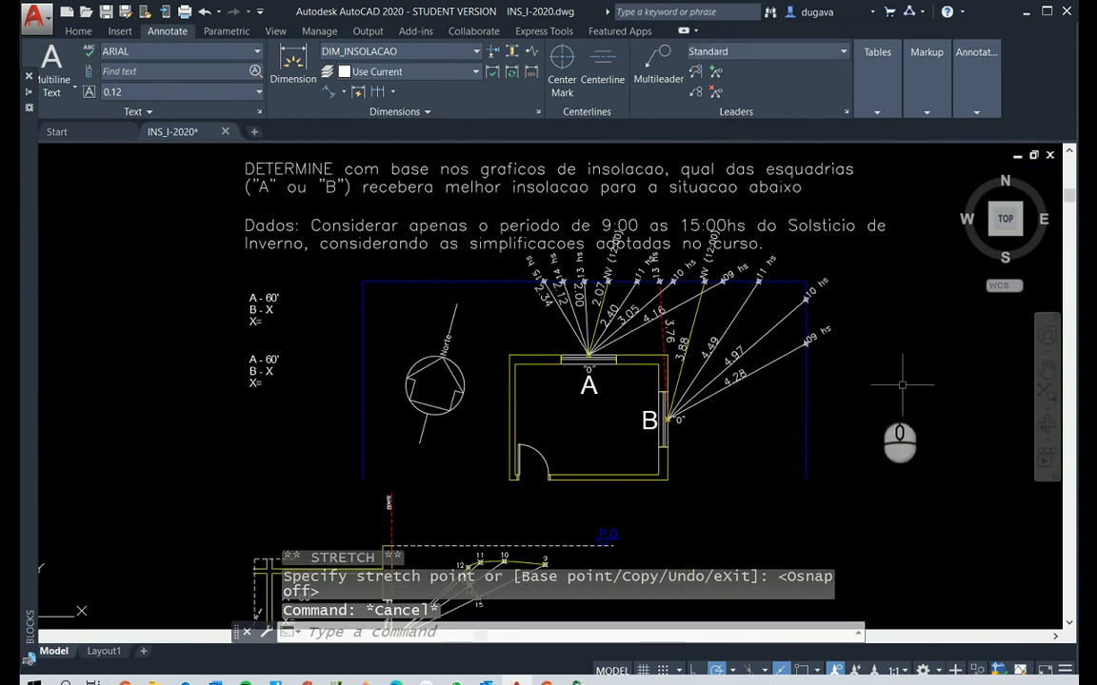
left_click(275, 30)
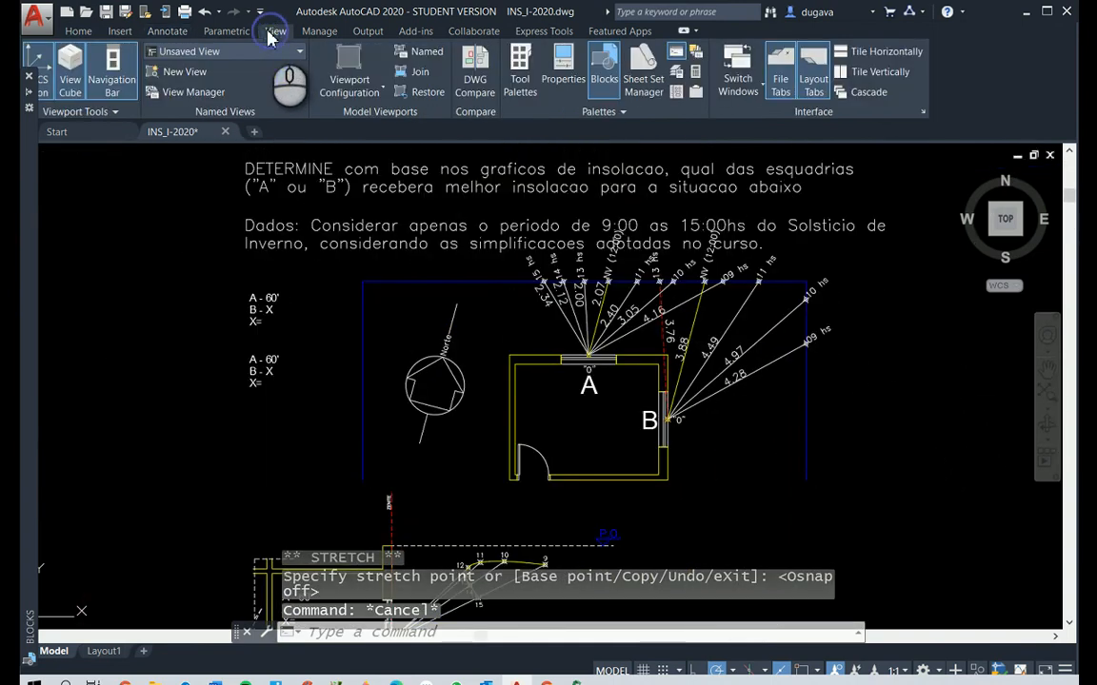
left_click(383, 88)
left_click(360, 150)
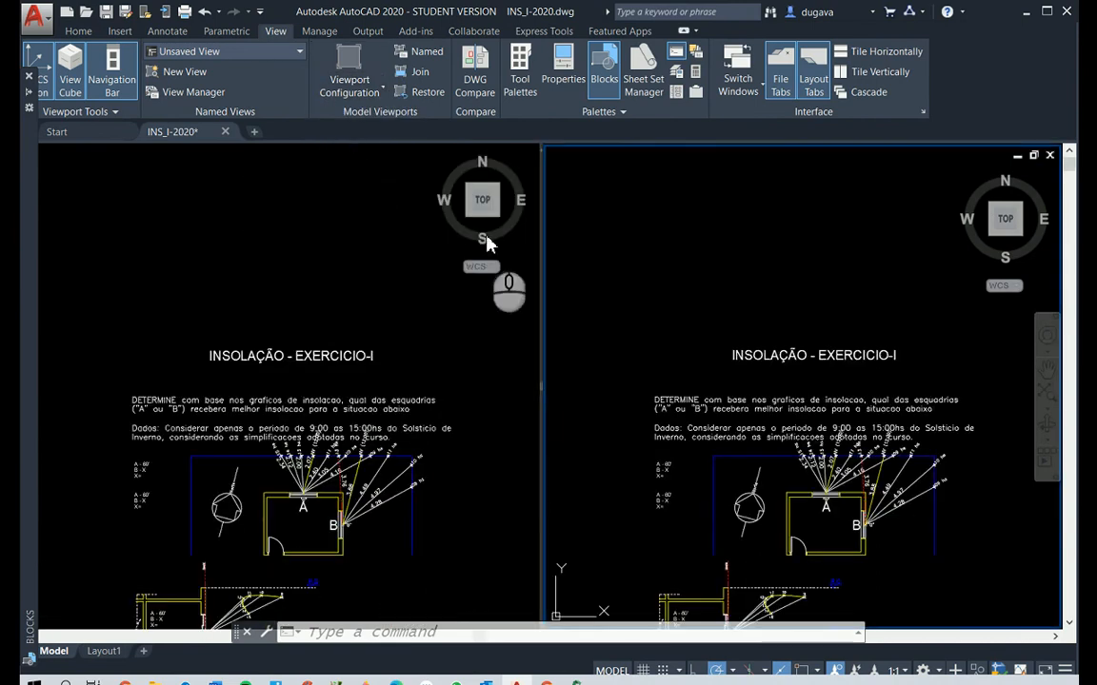
scroll(382, 534, "up", 4)
scroll(382, 534, "down", 2)
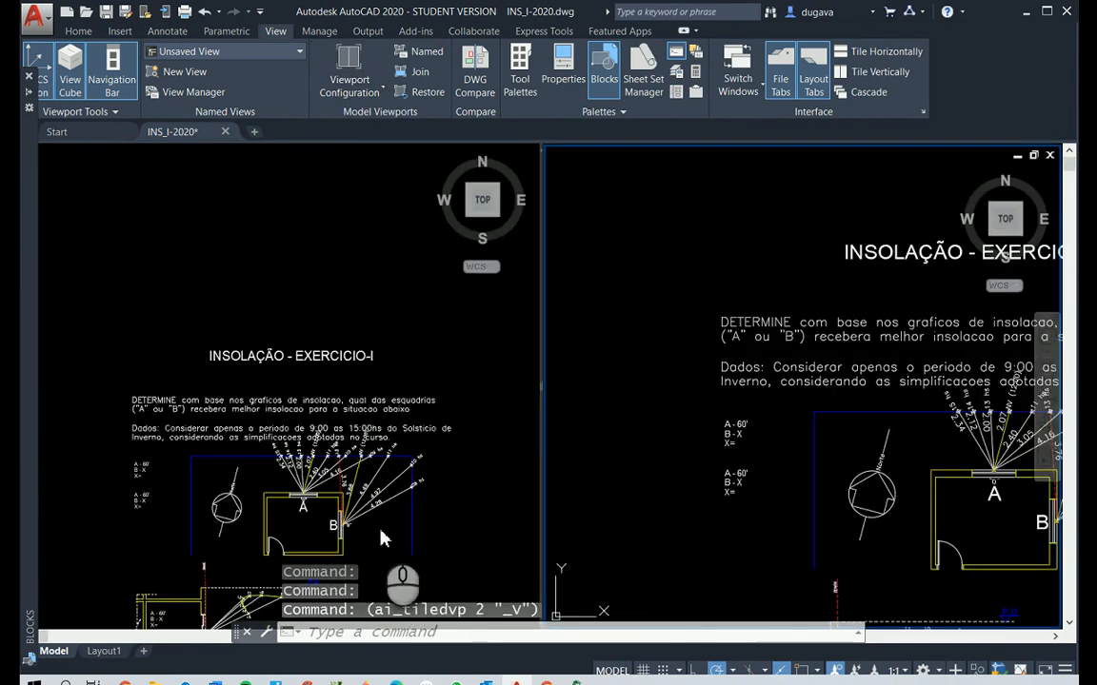
Frame window B's dimensioned hour lines in one viewport and the Elevação B drawing in the other
left_click(376, 527)
scroll(374, 527, "up", 4)
scroll(375, 516, "up", 4)
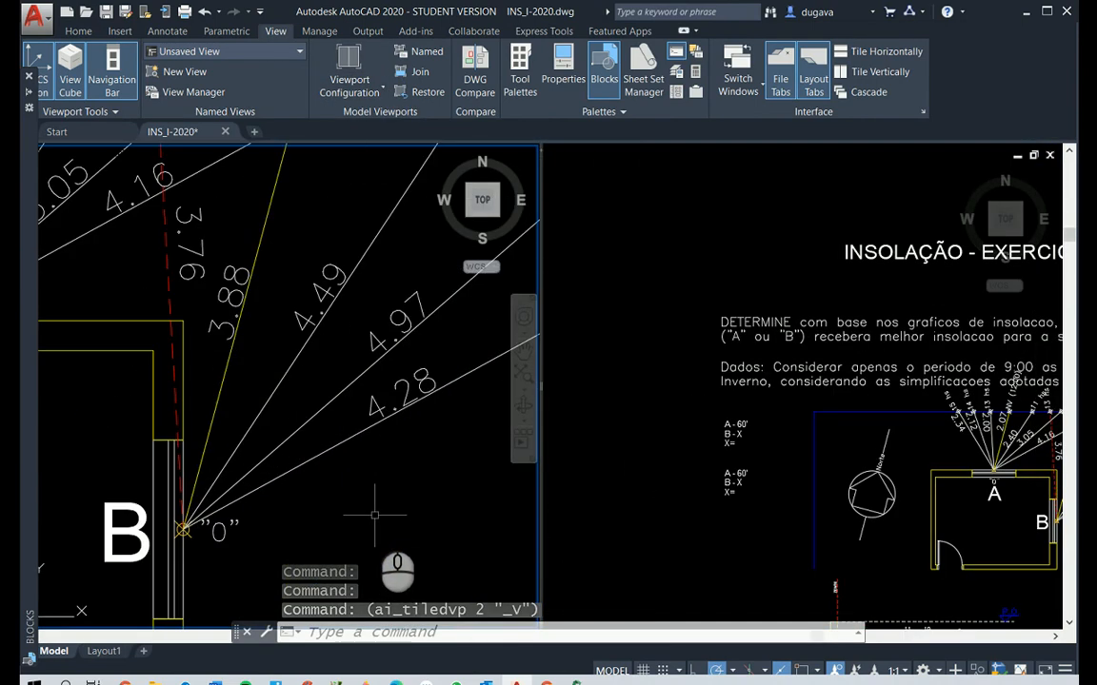
type("p")
right_click(371, 502)
mouse_move(415, 439)
left_mouse_down()
mouse_move(256, 505)
mouse_move(292, 506)
mouse_move(293, 523)
mouse_move(274, 476)
mouse_move(285, 488)
mouse_move(314, 438)
left_mouse_up()
key("Escape")
left_click(725, 410)
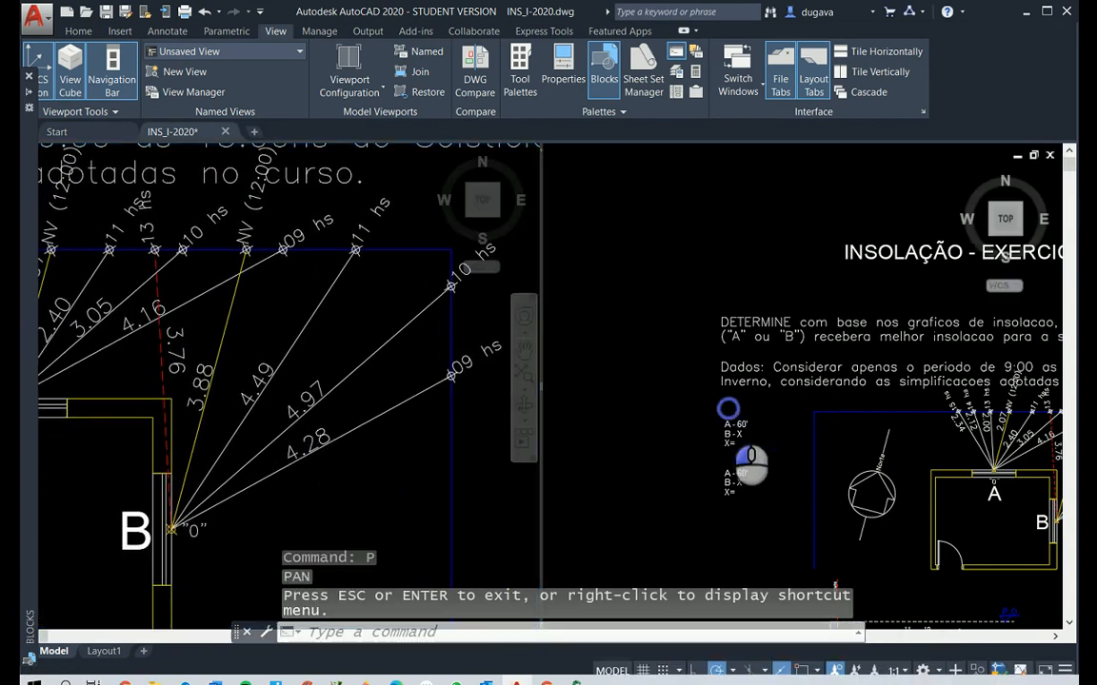
scroll(718, 417, "down", 7)
scroll(755, 576, "up", 10)
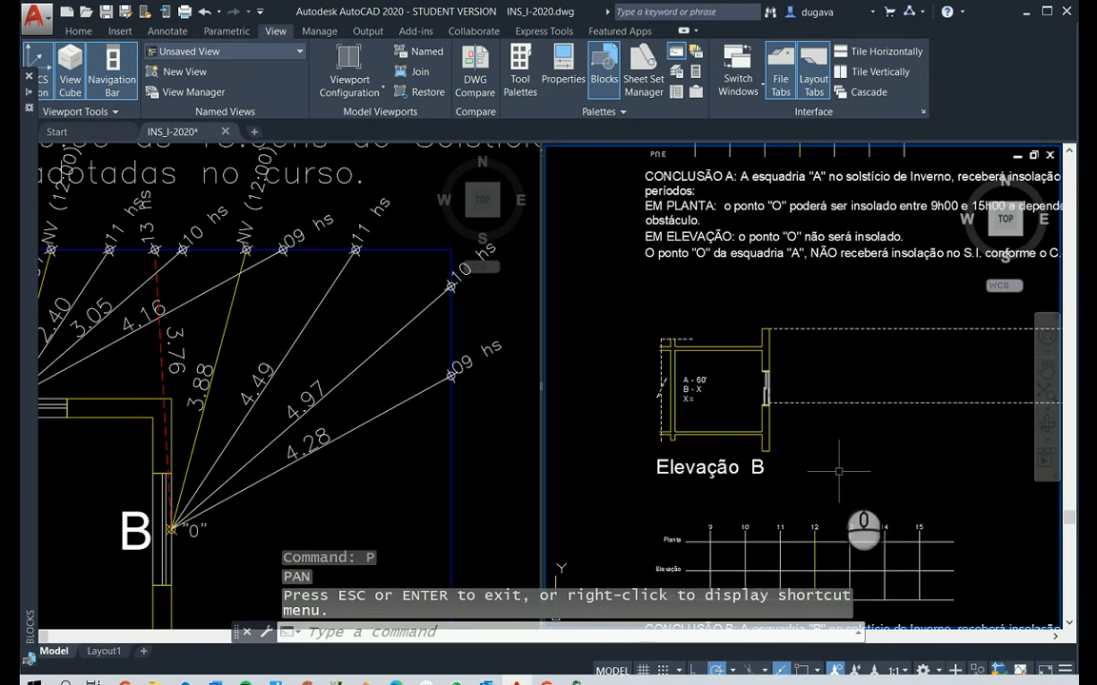
mouse_move(848, 362)
middle_mouse_down()
mouse_move(639, 390)
mouse_move(726, 402)
middle_mouse_up()
scroll(728, 413, "up", 2)
key("Escape")
key("Escape")
key("Escape")
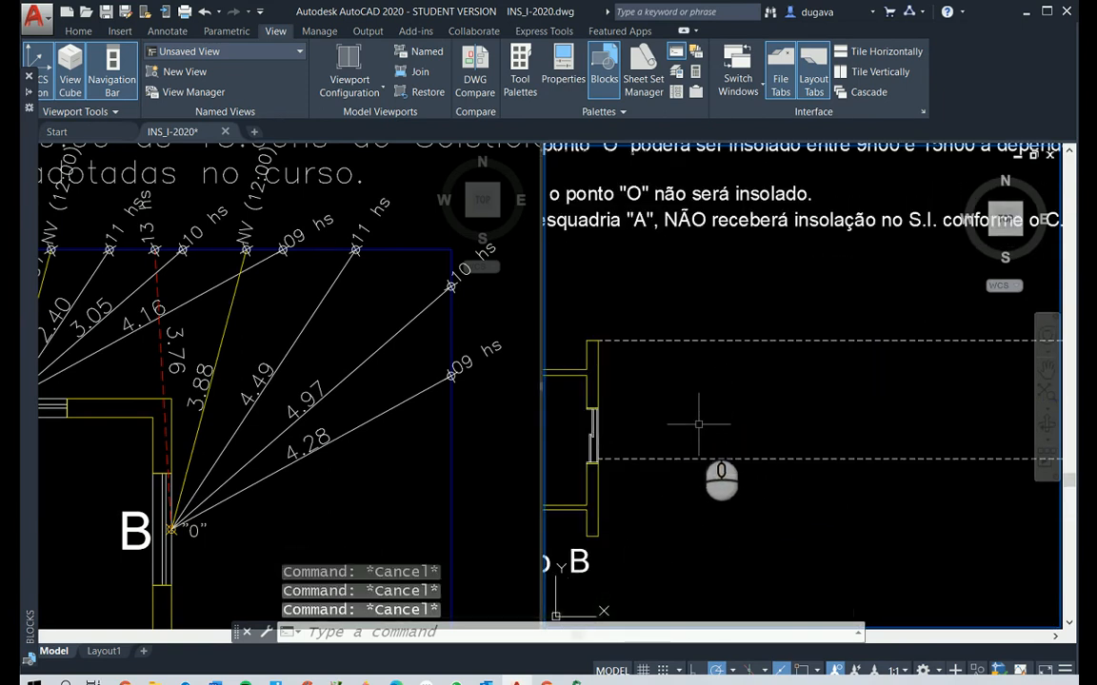
Insert the winter-solstice solar elevation block where Elevação B's lower dashed line meets the outer wall face, with the default rotation of 0
type("i")
key("Return")
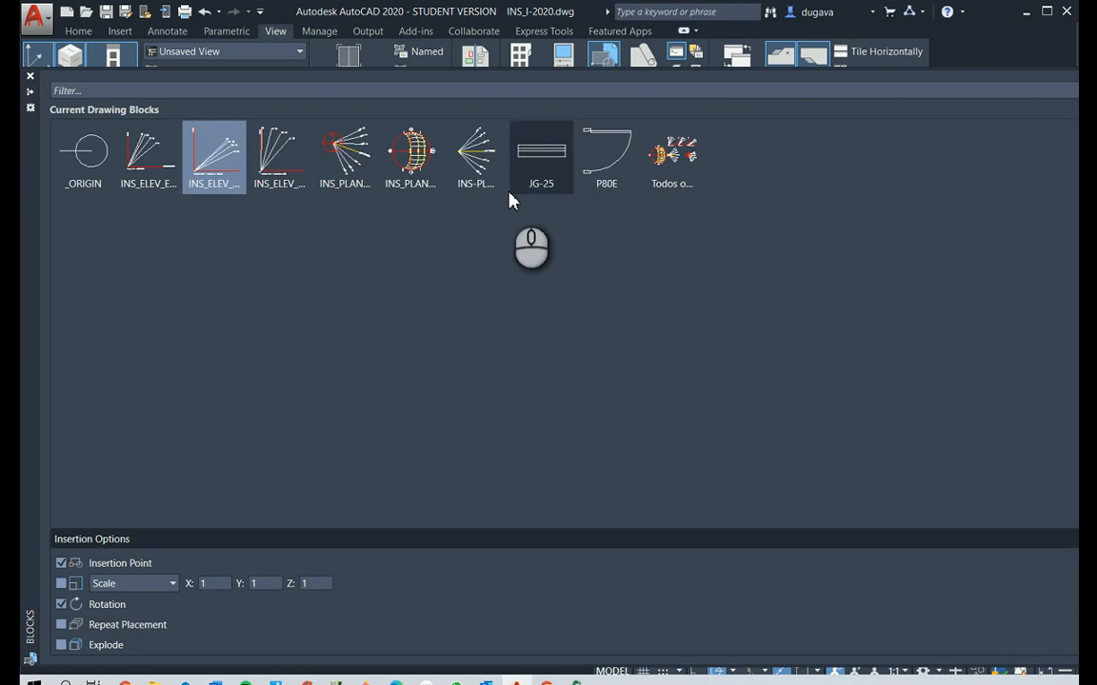
left_click(203, 181)
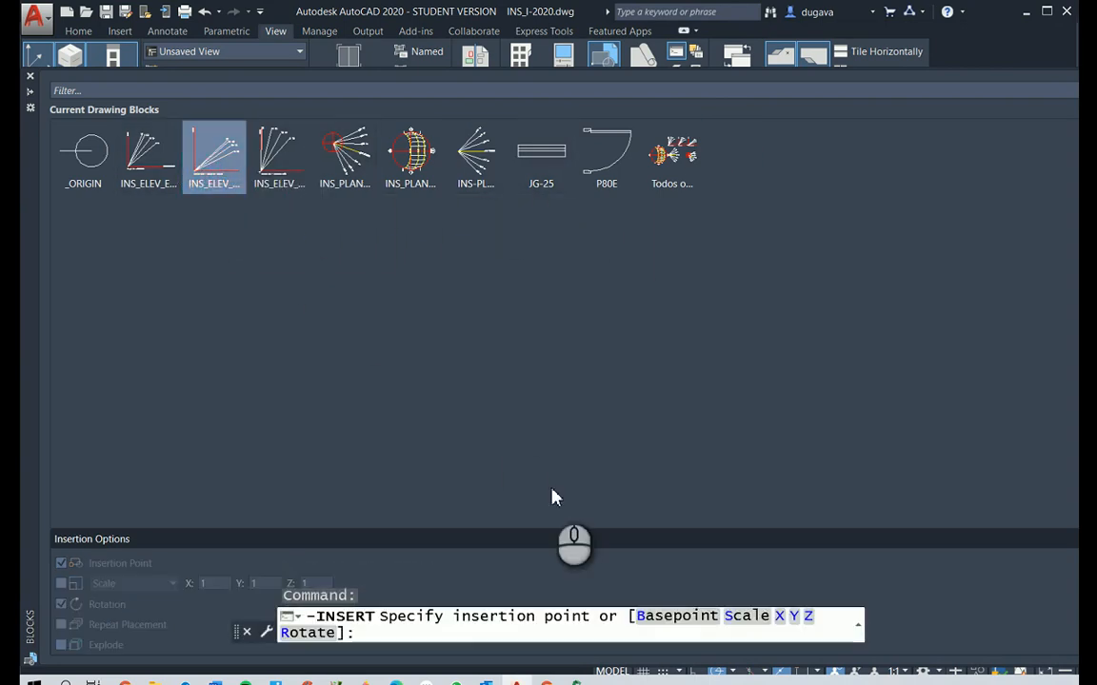
key("Return")
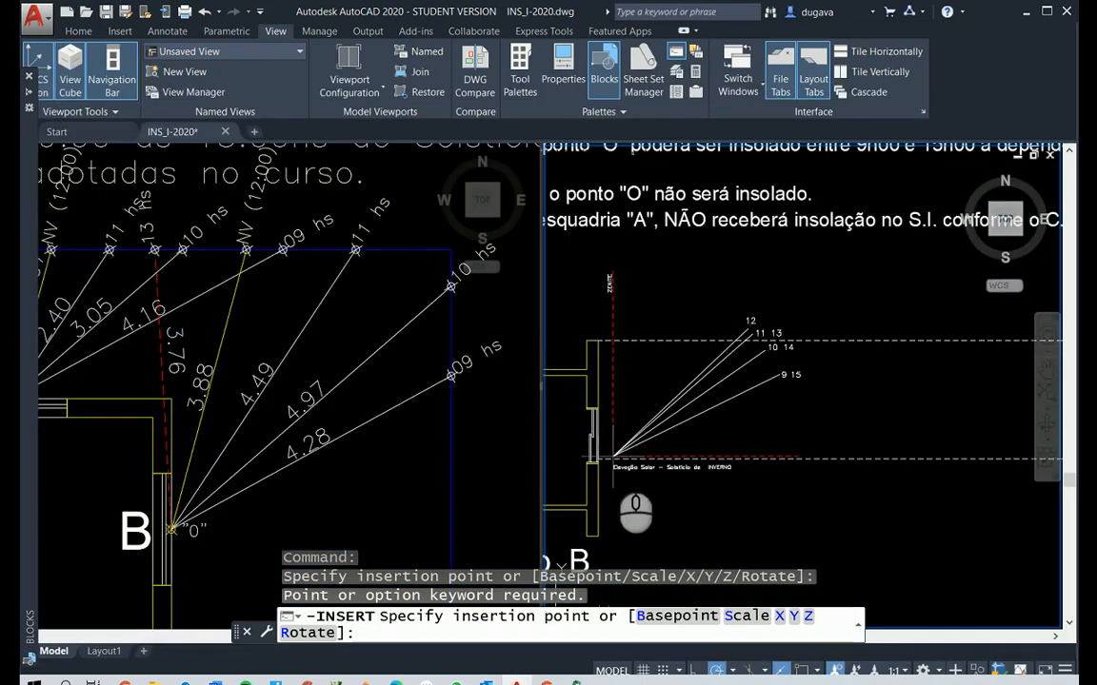
left_click(597, 457)
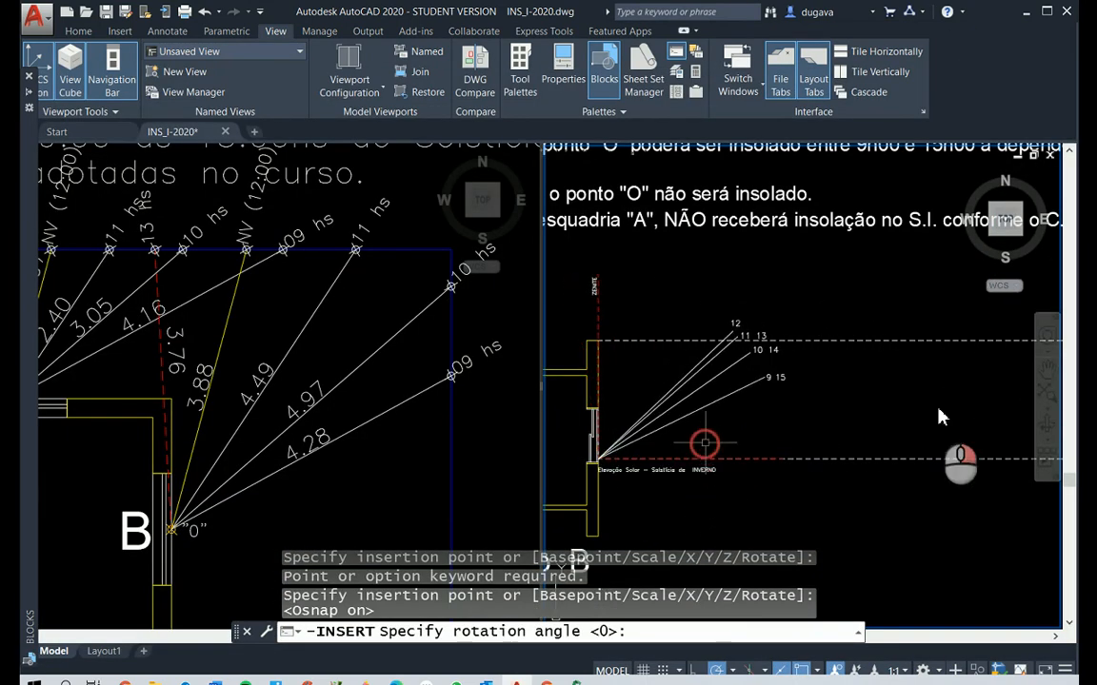
key("Return")
Explode the inserted winter-solstice elevation block into separate lines and labels
type("x")
right_click(708, 480)
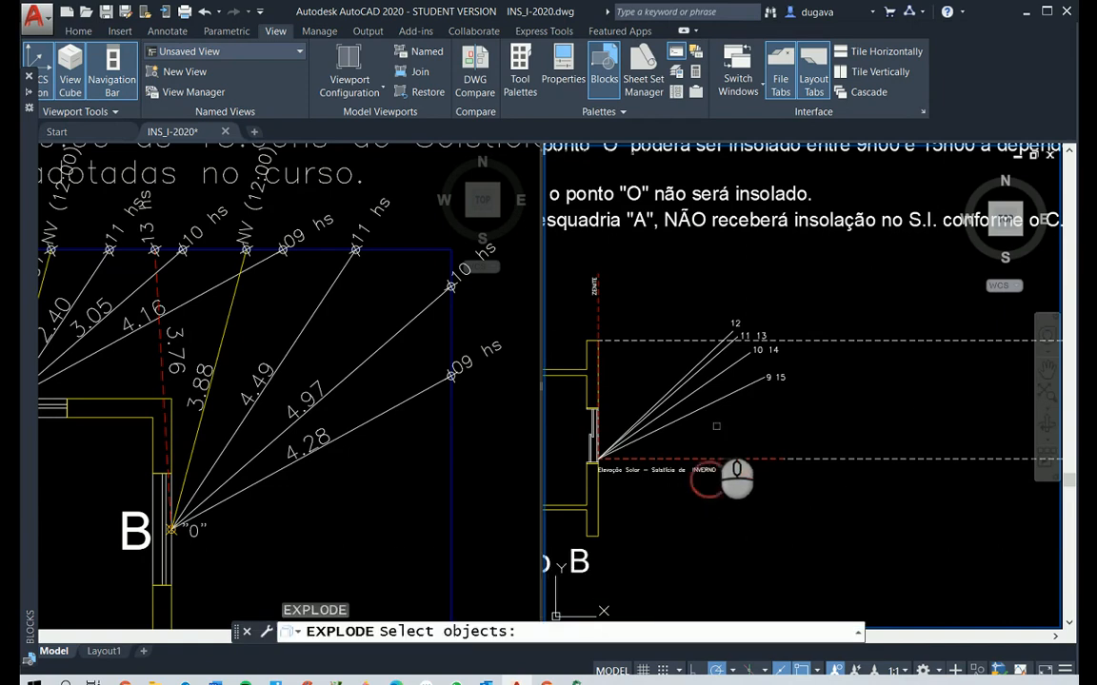
left_click(710, 410)
left_click(676, 372)
key("Escape")
key("Escape")
key("Escape")
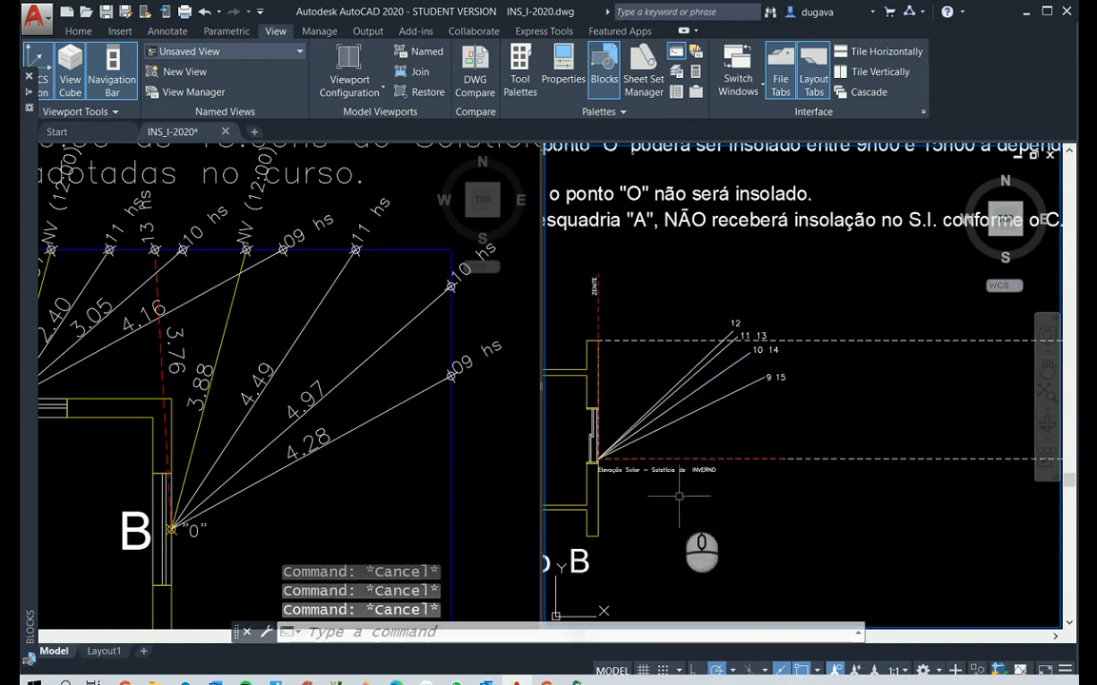
Erase the elevation diagram's red dashed horizontal line and its "Elevação Solar" winter-solstice caption
type("E")
key("Return")
left_click(687, 454)
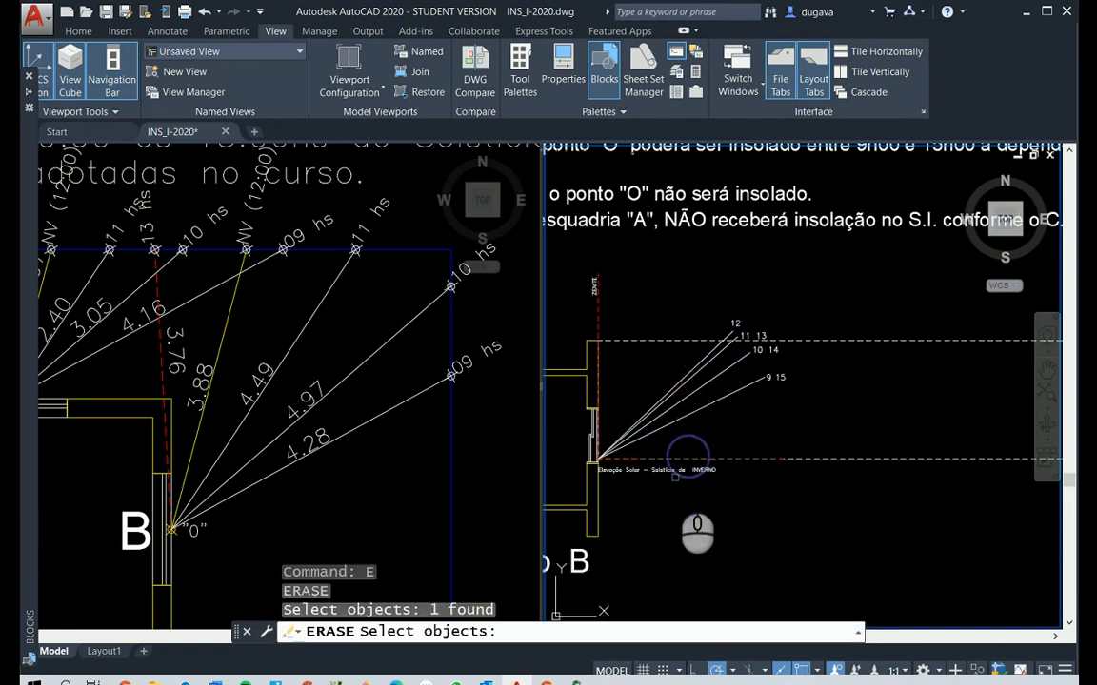
left_click(676, 469)
key("Return")
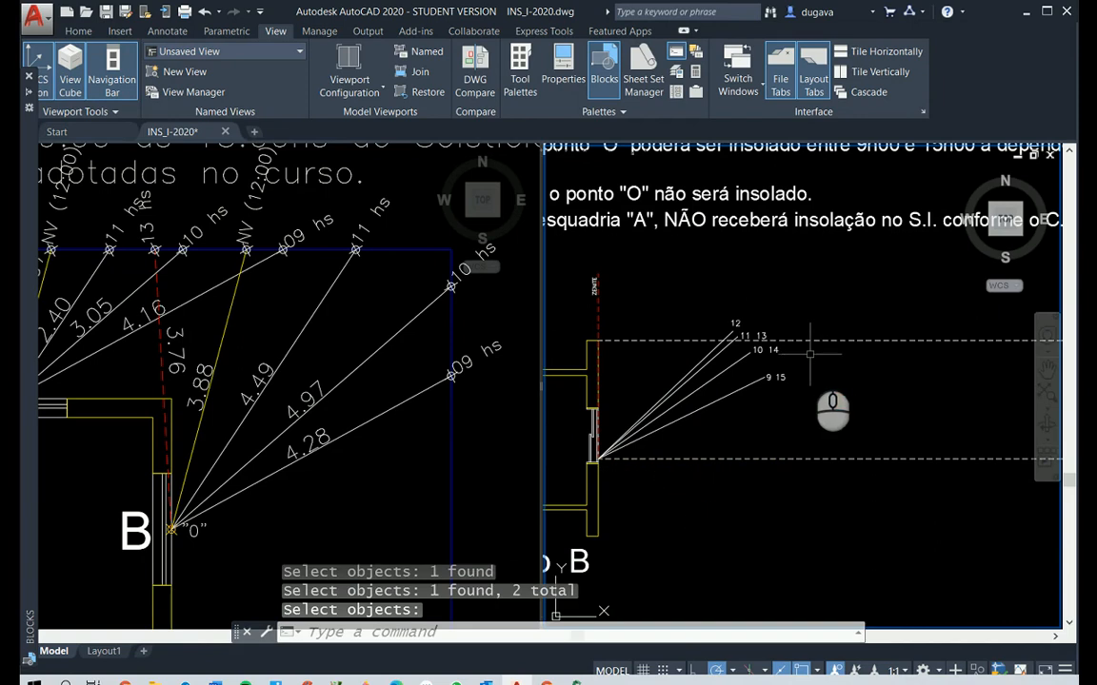
Erase the hour labels 14 and 15 from the ends of Elevação B's solar lines
right_click(810, 355)
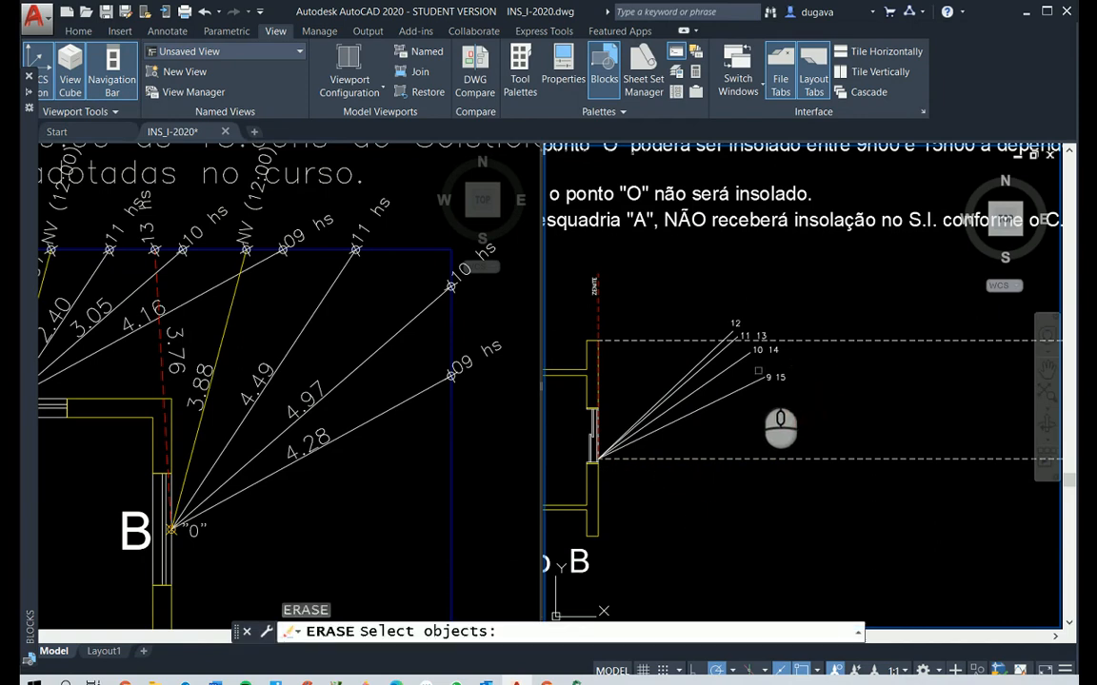
left_click(782, 374)
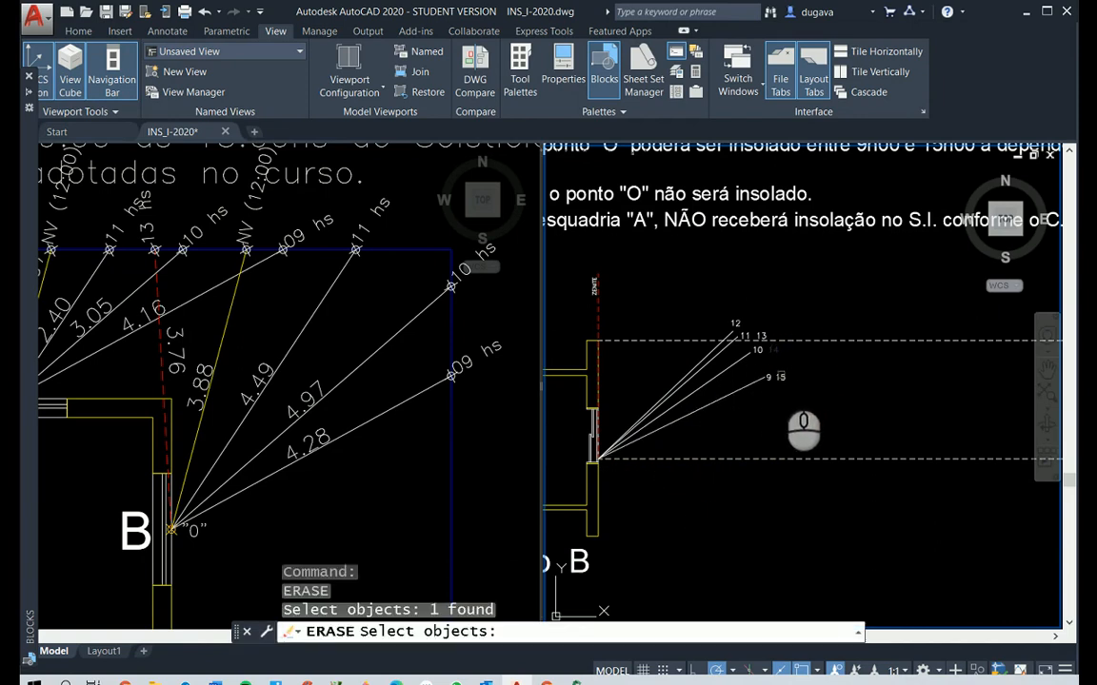
left_click(779, 377)
right_click(847, 396)
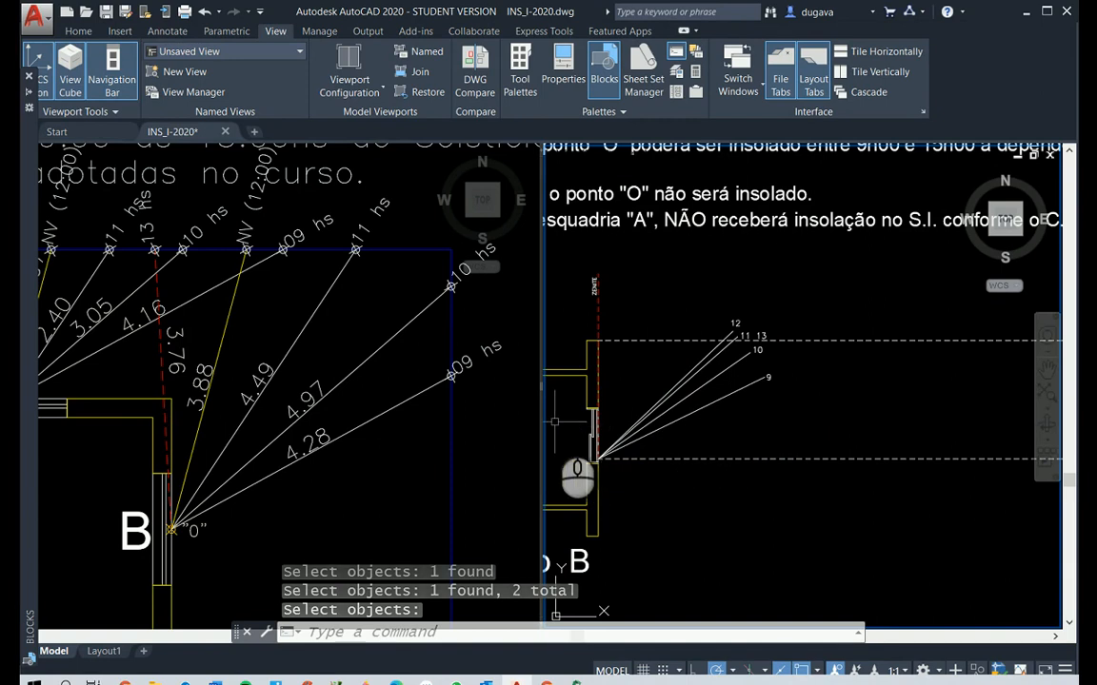
Offset the red dashed zenith line in Elevação B by 4.28, away from the wall towards the solar lines
key("Escape")
key("Escape")
key("Escape")
type("p")
key("Return")
type("4")
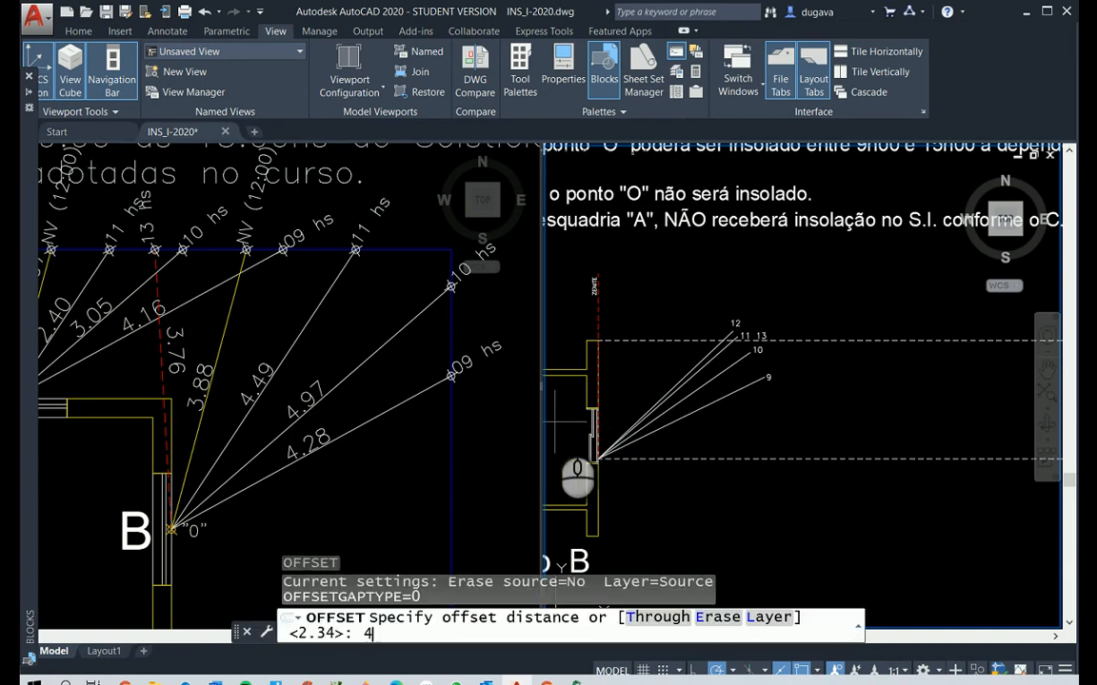
type(".28")
key("Return")
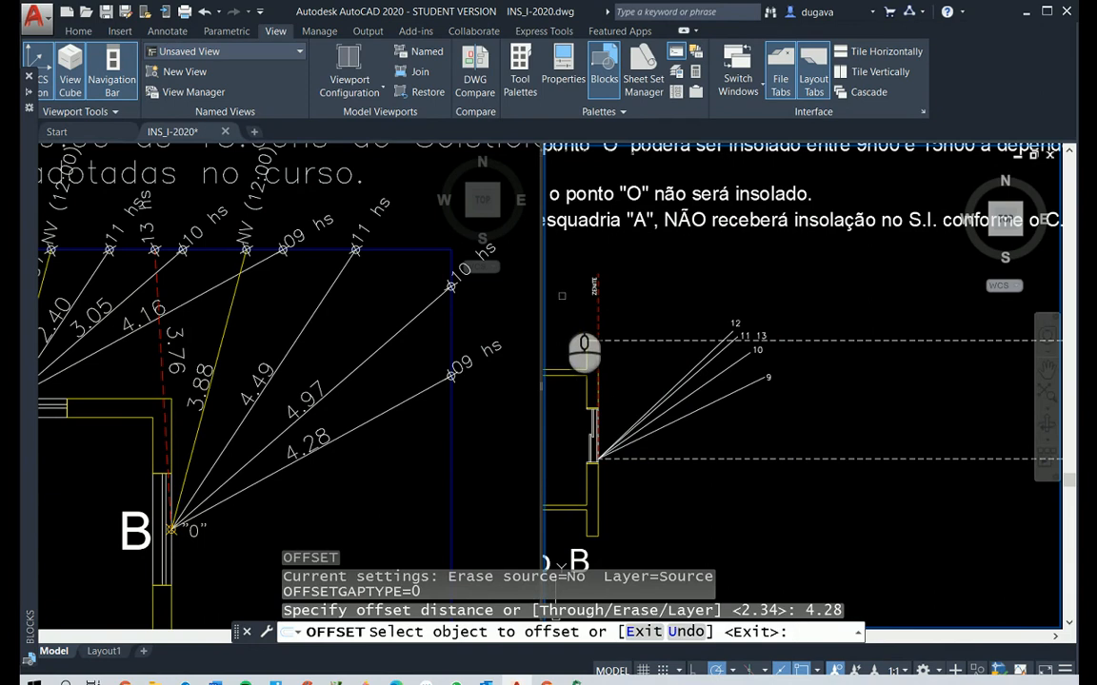
left_click(596, 309)
left_click(715, 363)
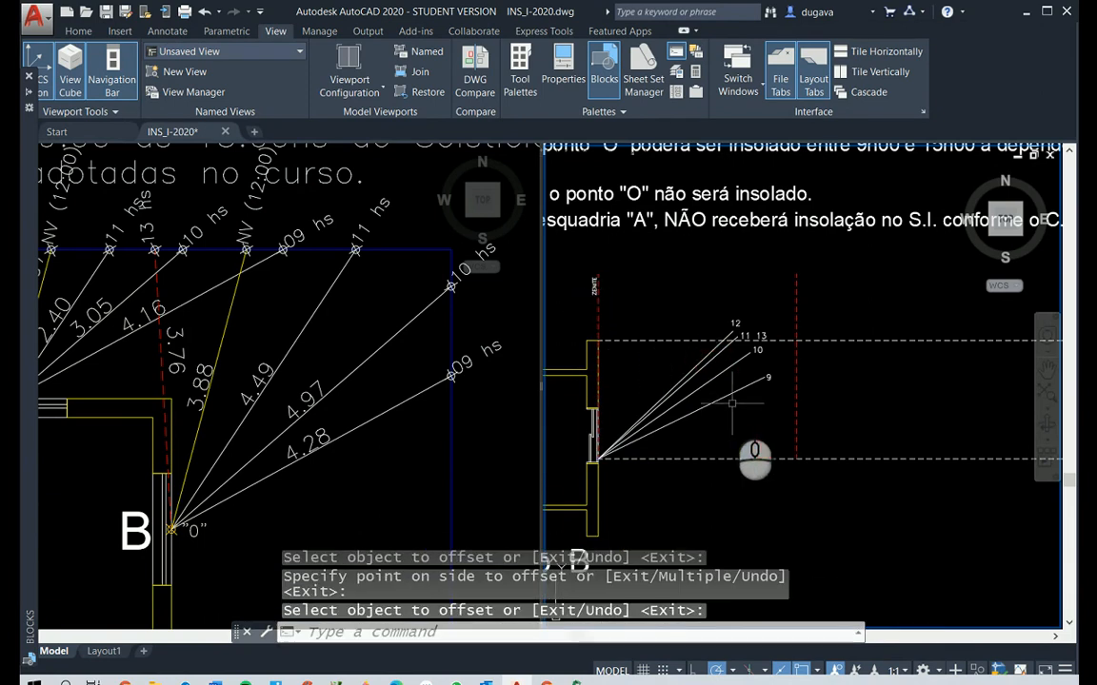
Extend the 9-hour solar line to the 4.28 offset line using Fillet with radius 0
type("f")
right_click(732, 403)
left_click(745, 382)
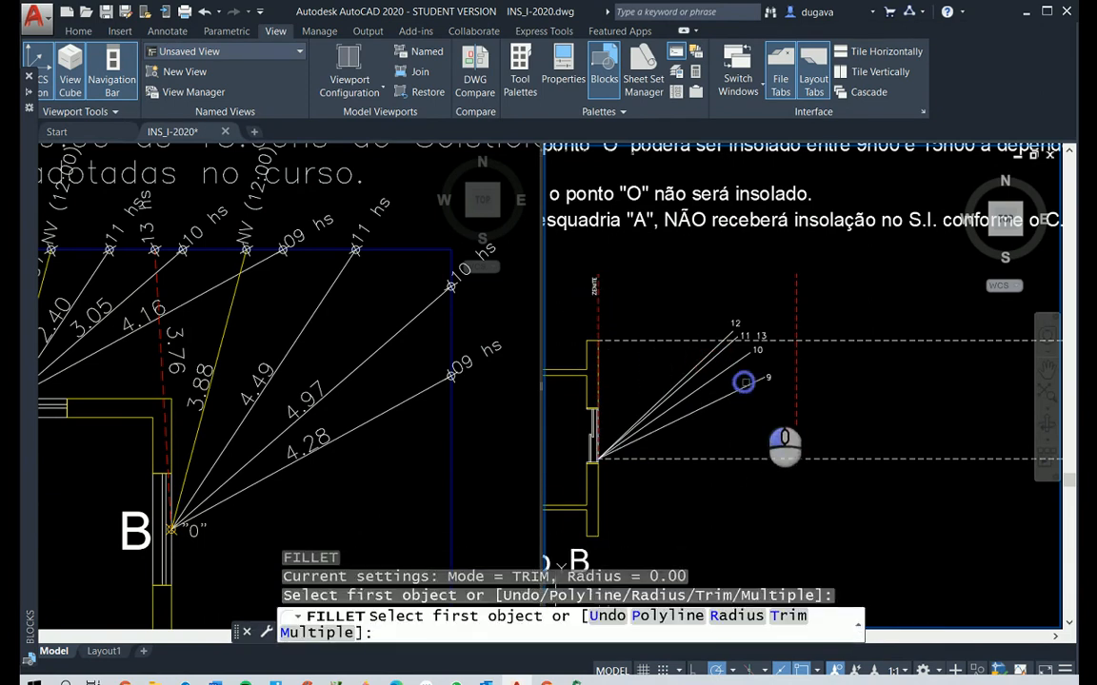
left_click(795, 399)
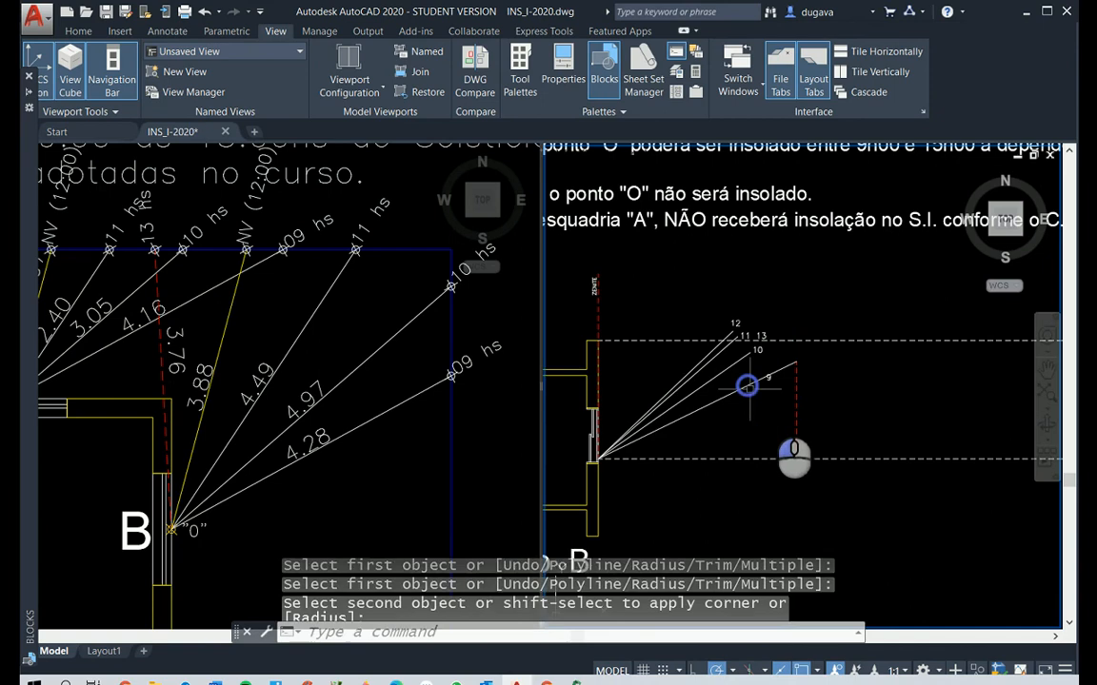
key("Escape")
key("Escape")
Place a point marker where the extended 9-hour line meets the offset line
type("po")
key("Return")
left_click(798, 362)
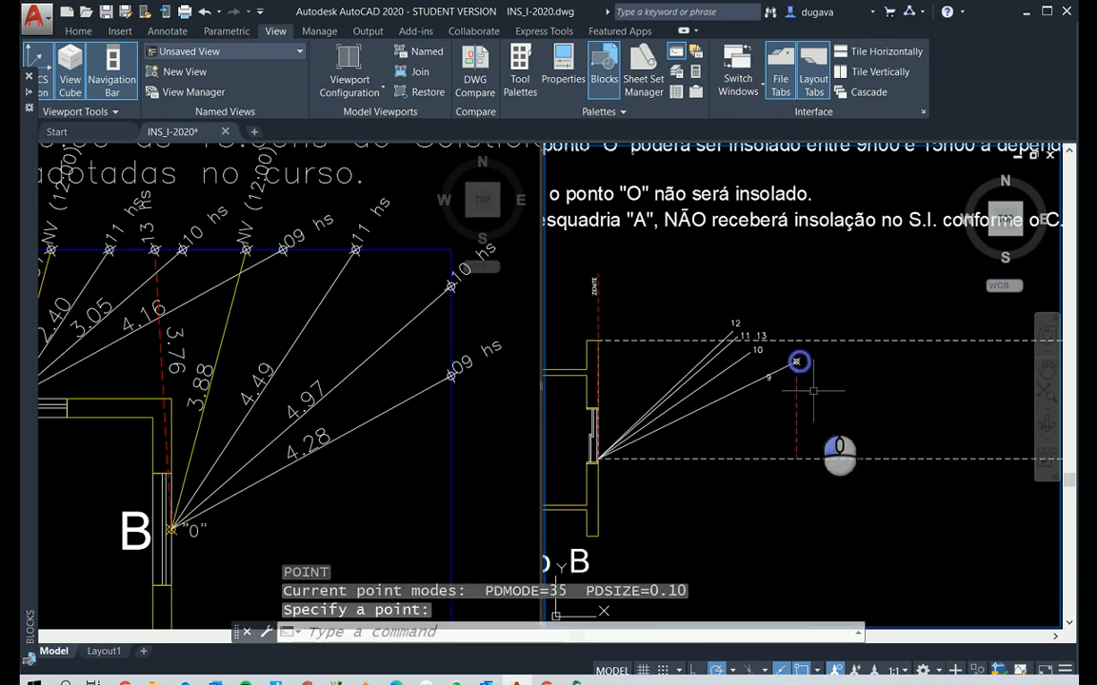
key("Escape")
key("Escape")
Move the 9 label to just beyond the point marker at the end of its solar line
type("m")
key("Return")
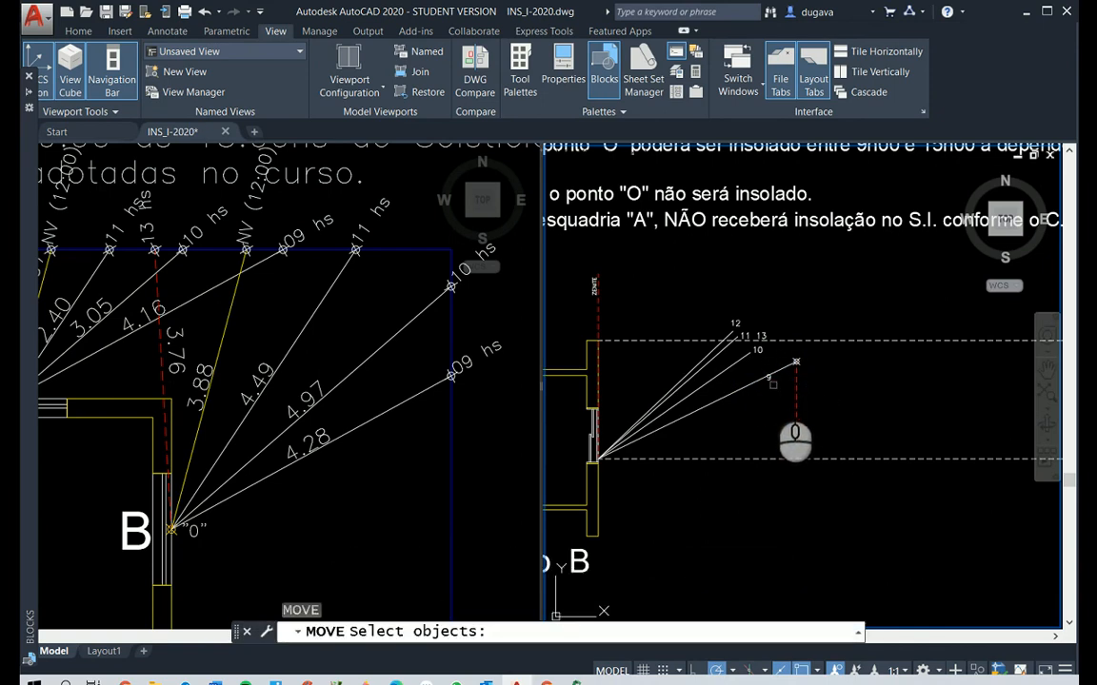
left_click(768, 377)
key("Return")
left_click(904, 420)
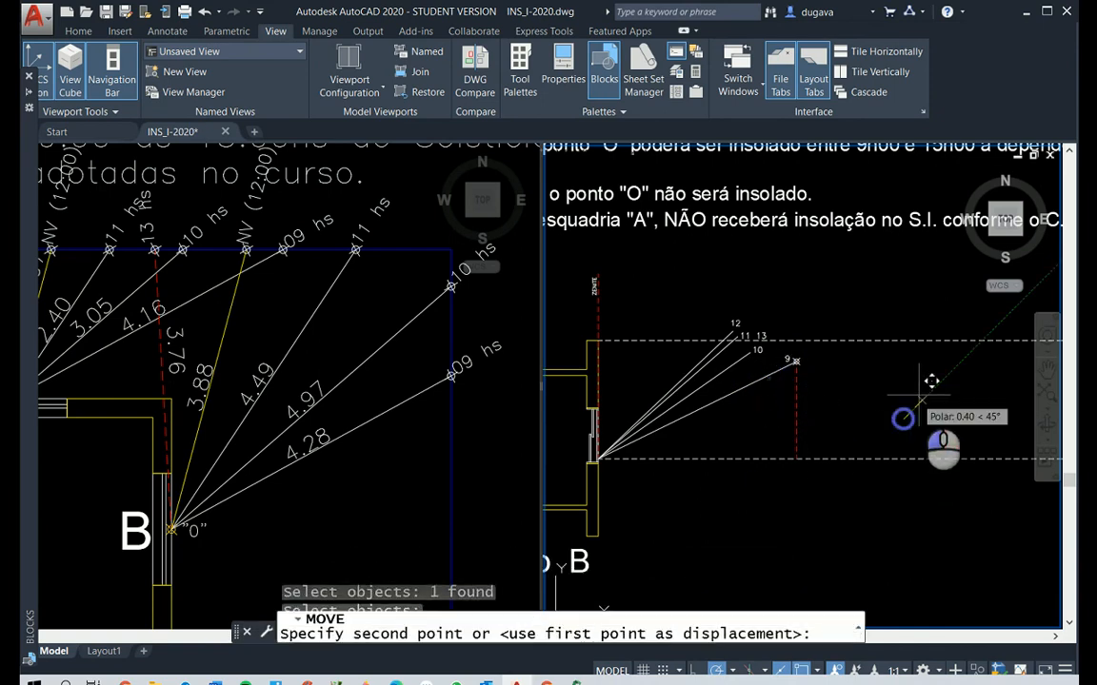
left_click(943, 401)
Delete the red dashed auxiliary line below the 9-hour point marker
left_click(886, 403)
left_click(778, 405)
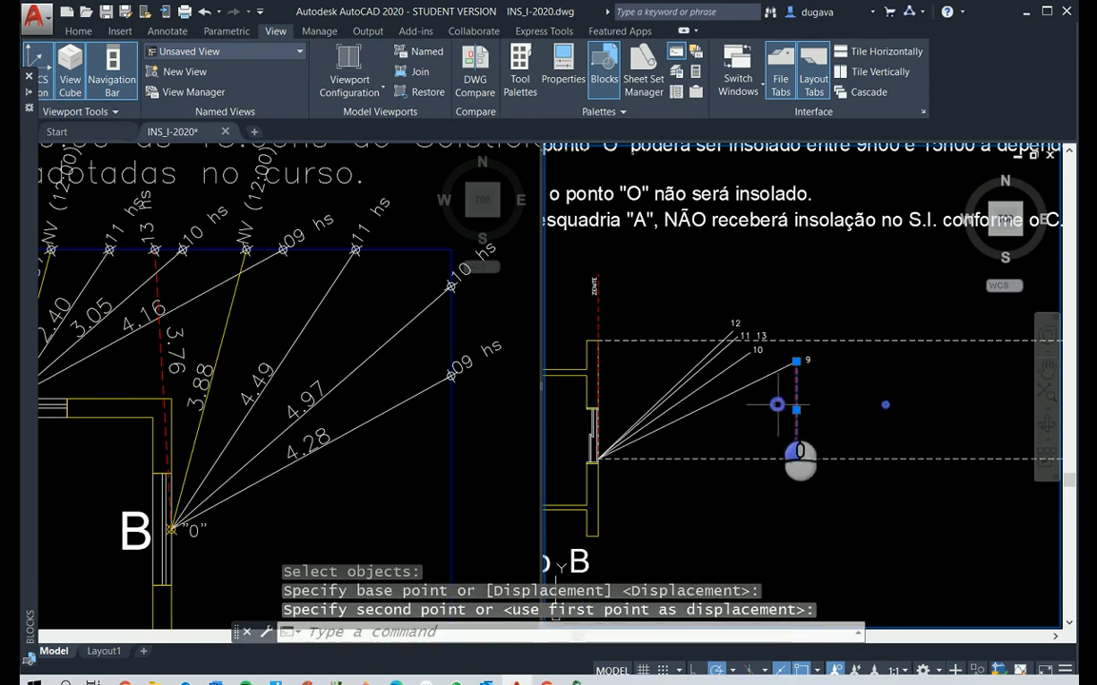
key("Delete")
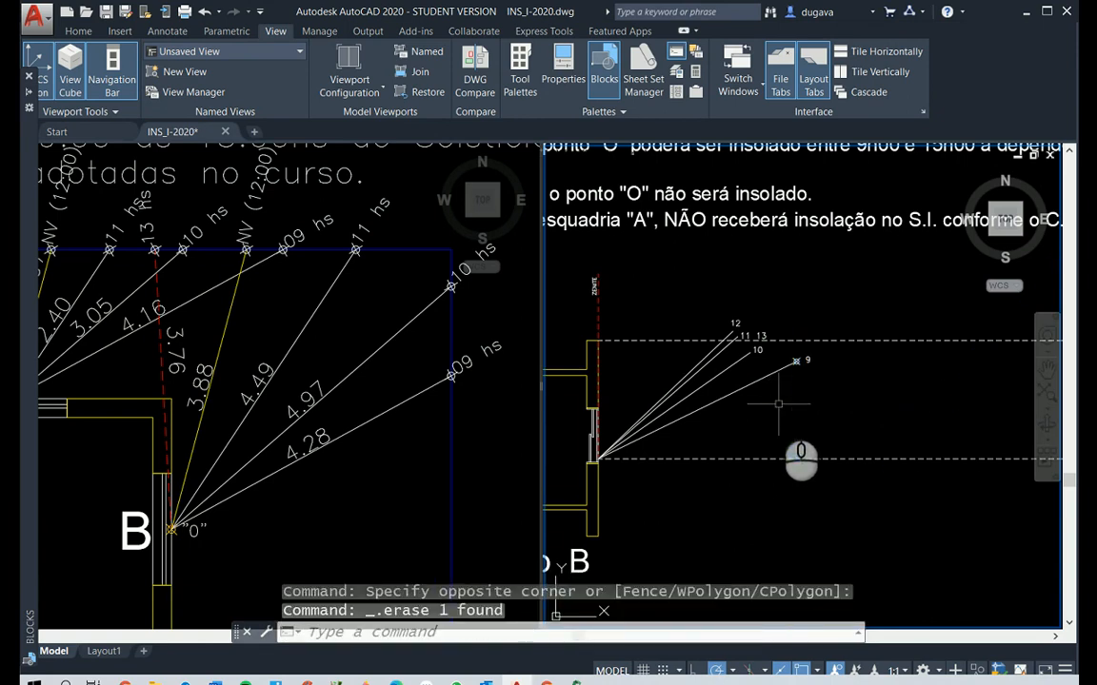
Offset the red dashed zenith line in Elevação B by 4.97, towards the solar lines
key("Escape")
type("o")
key("Return")
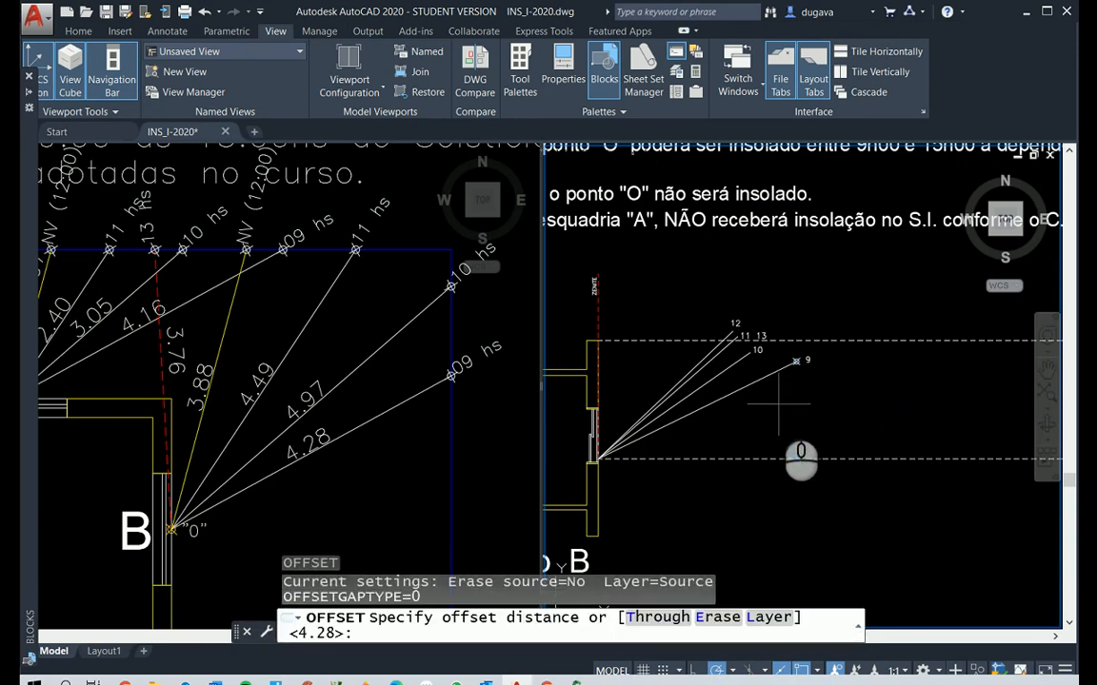
type("4.97")
key("Return")
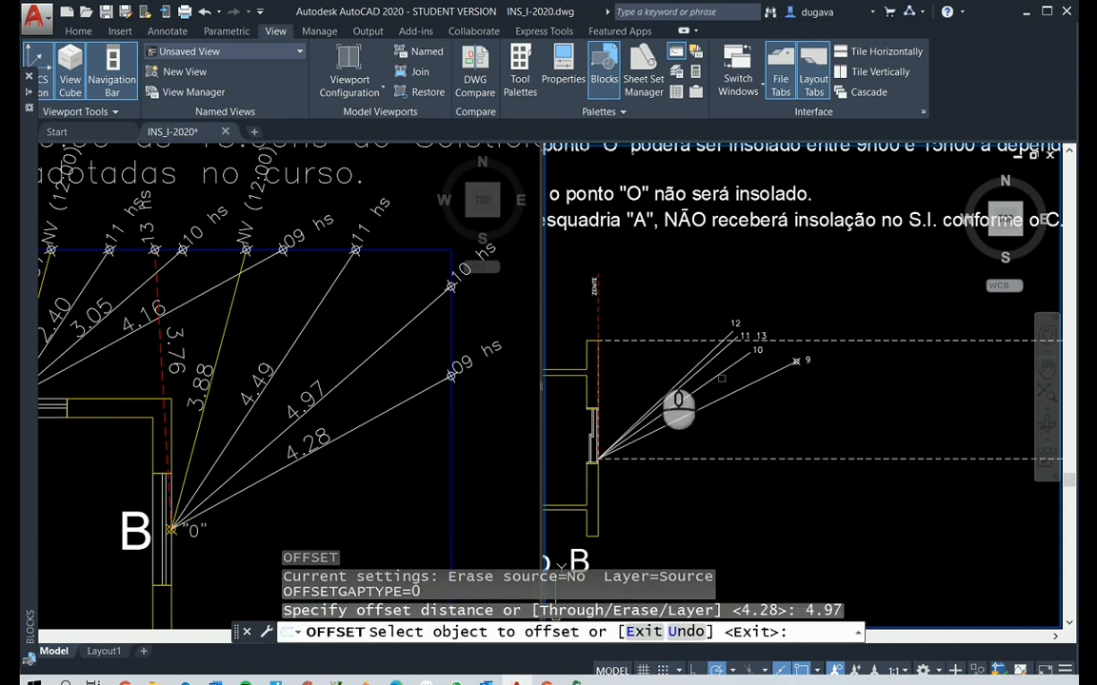
left_click(597, 302)
left_click(650, 300)
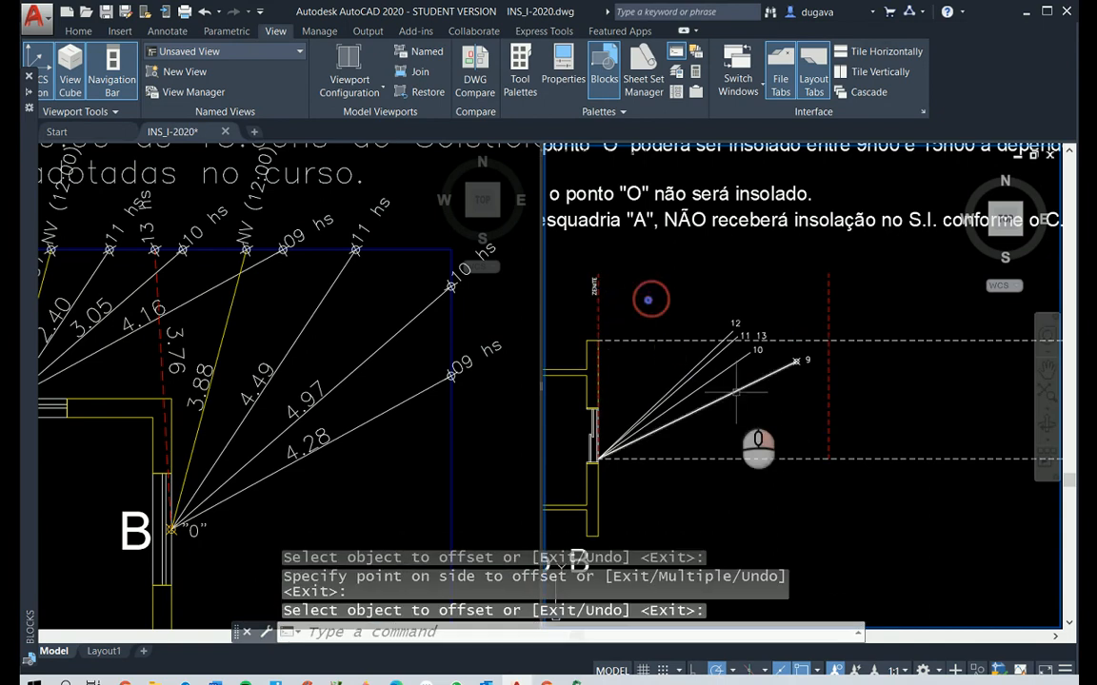
Extend the 10-hour solar line to the 4.97 offset line using Fillet with radius 0
type("f")
right_click(735, 393)
left_click(733, 366)
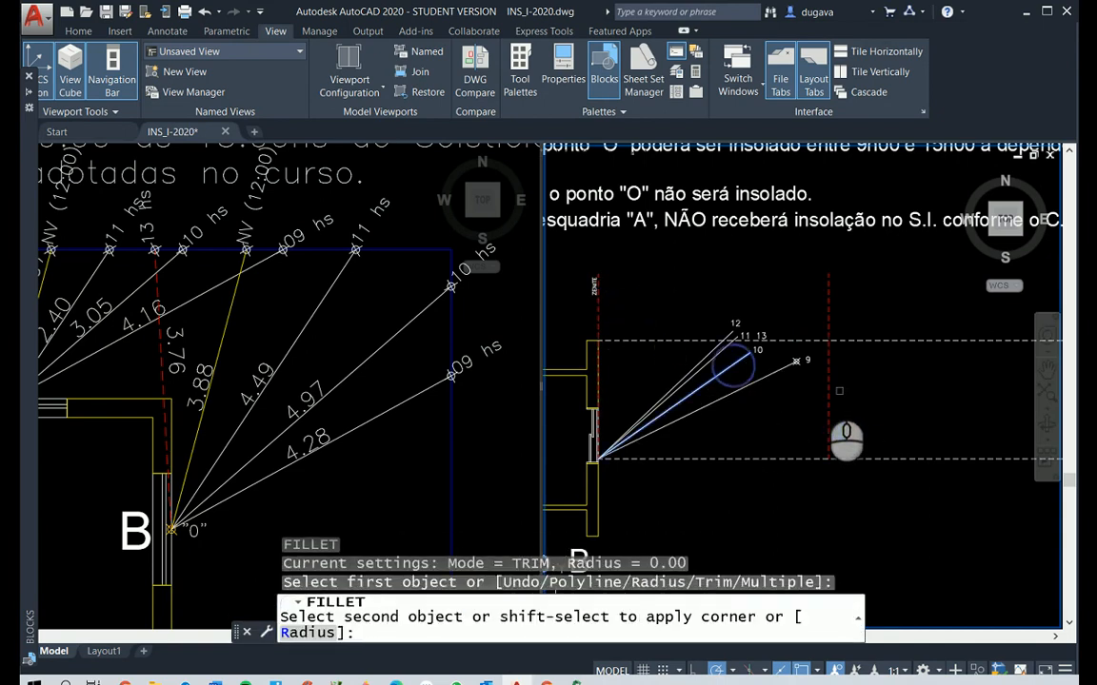
key("Escape")
key("Escape")
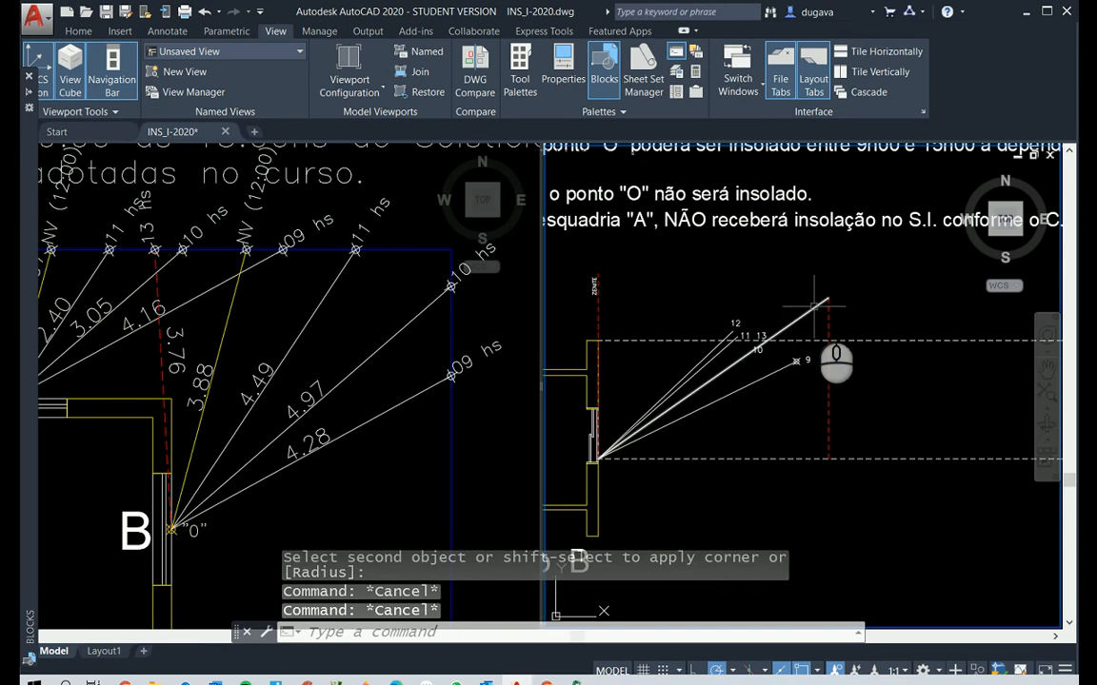
Place a point marker at the upper end of the 10-hour solar line in Elevação B
type("PO")
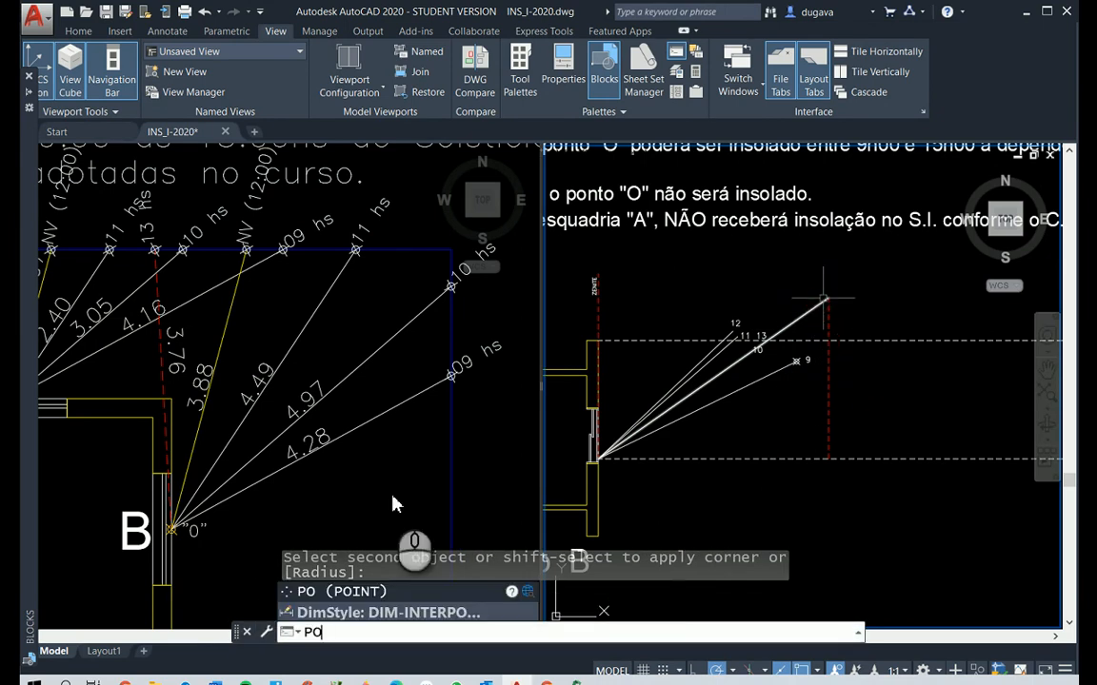
key("Return")
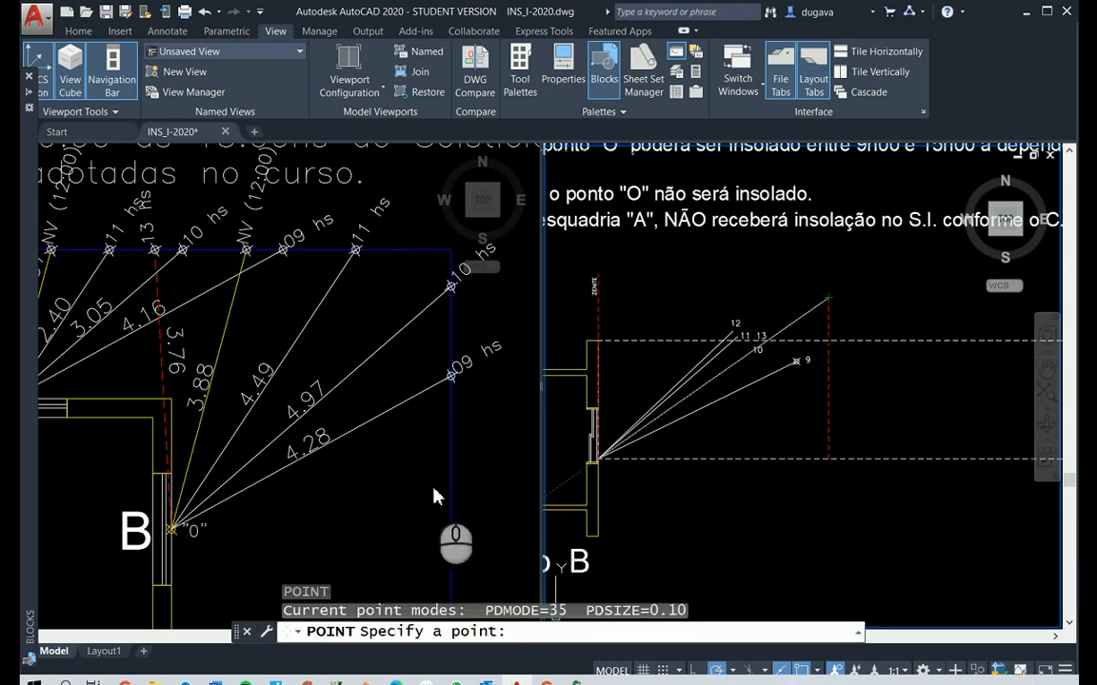
left_click(828, 298)
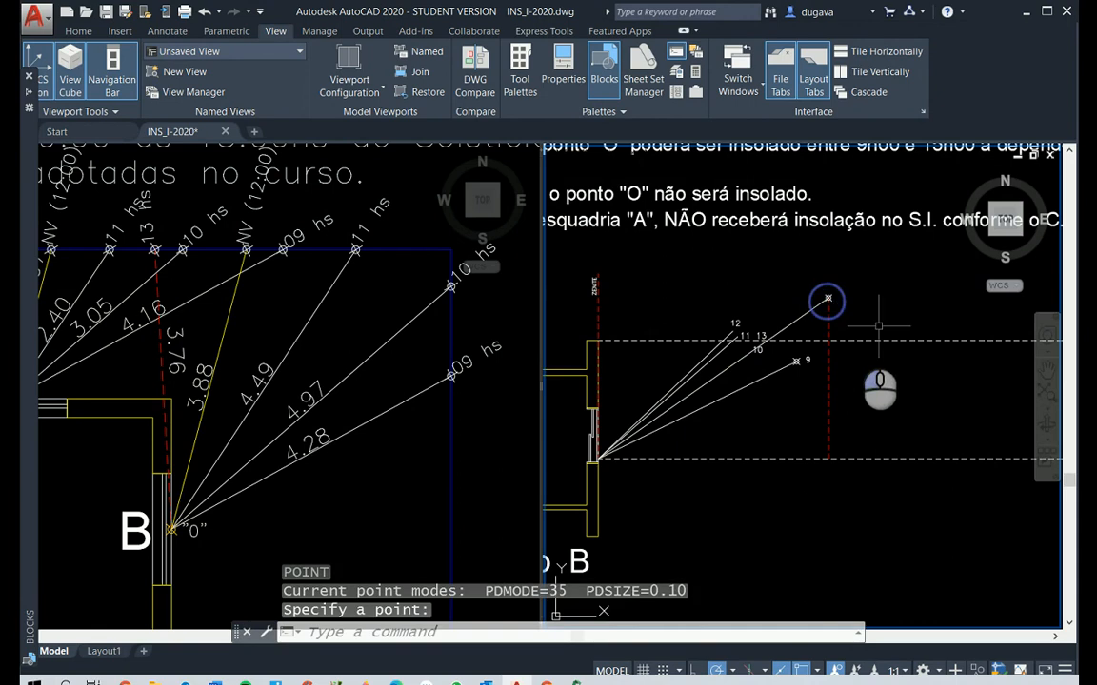
Move the 10 label to just beyond the point marker at the end of its solar line
type("M")
right_click(733, 360)
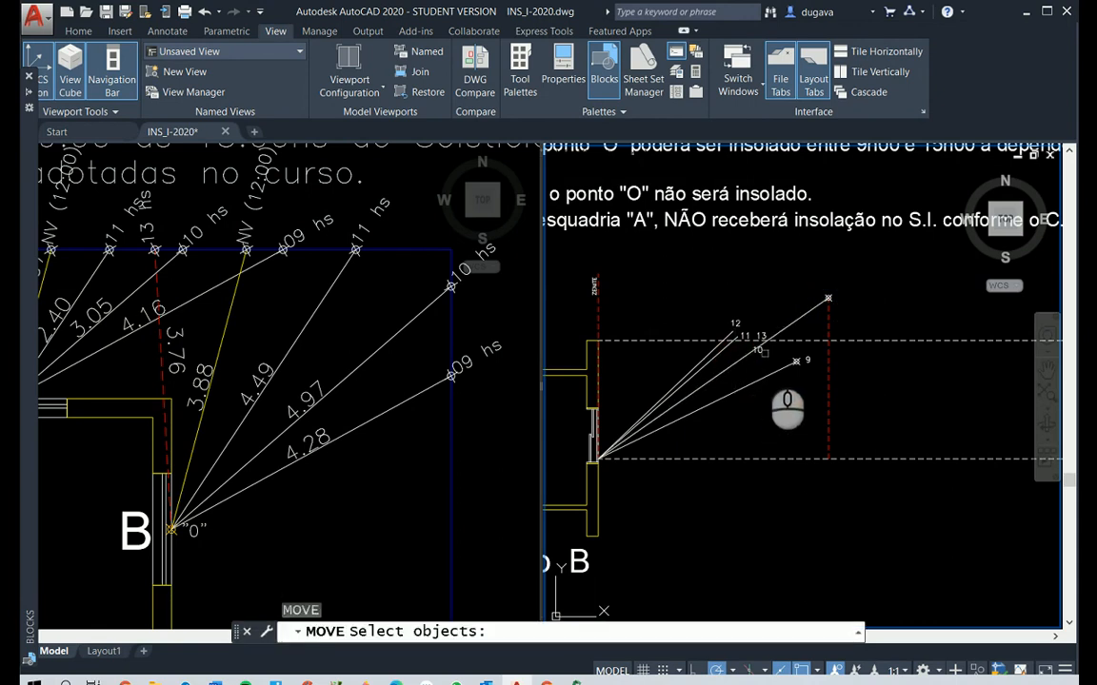
left_click(762, 352)
right_click(759, 355)
left_click(727, 441)
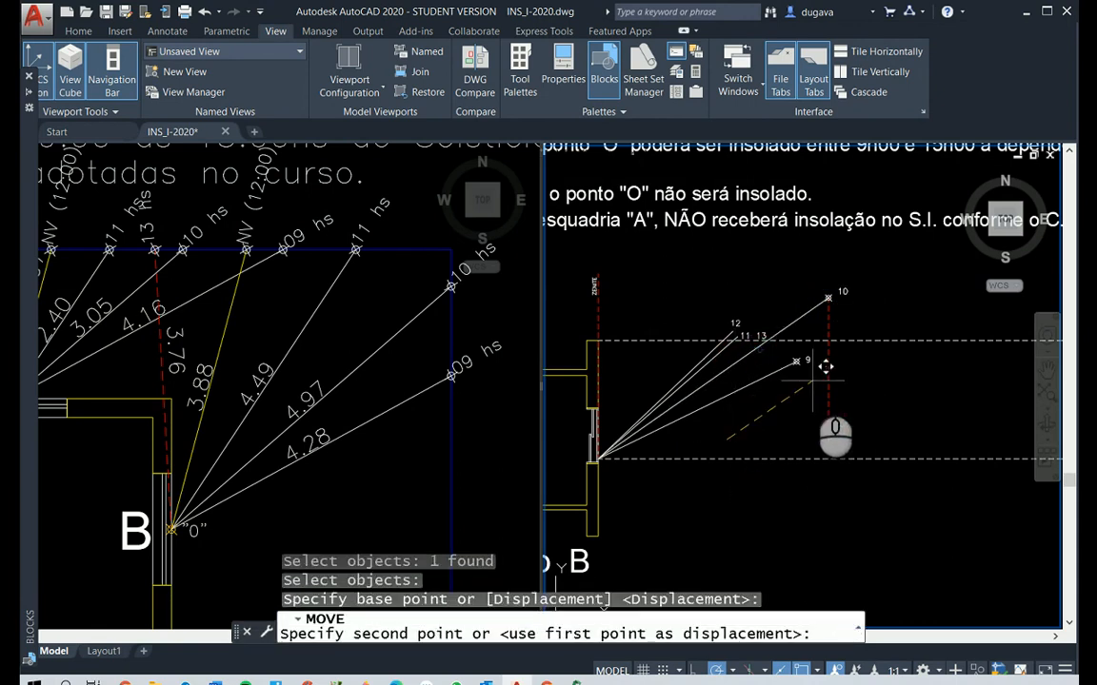
left_click(811, 381)
Delete the red dashed auxiliary line below the 10-hour point marker
left_click(817, 405)
left_click(802, 388)
key("Delete")
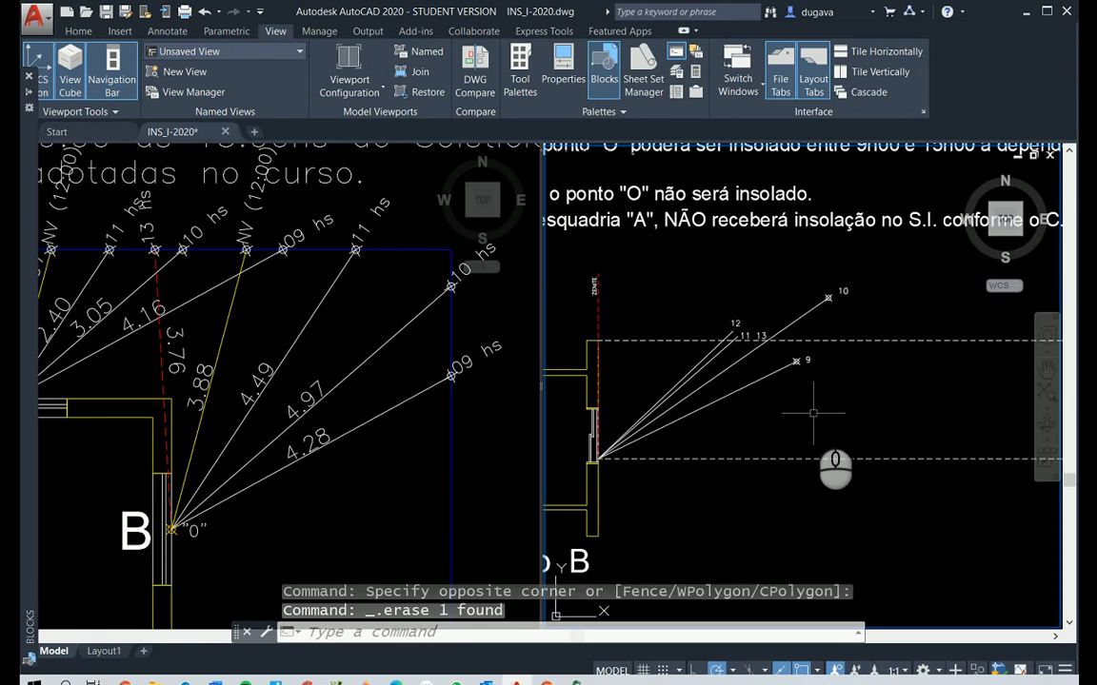
key("Escape")
key("Escape")
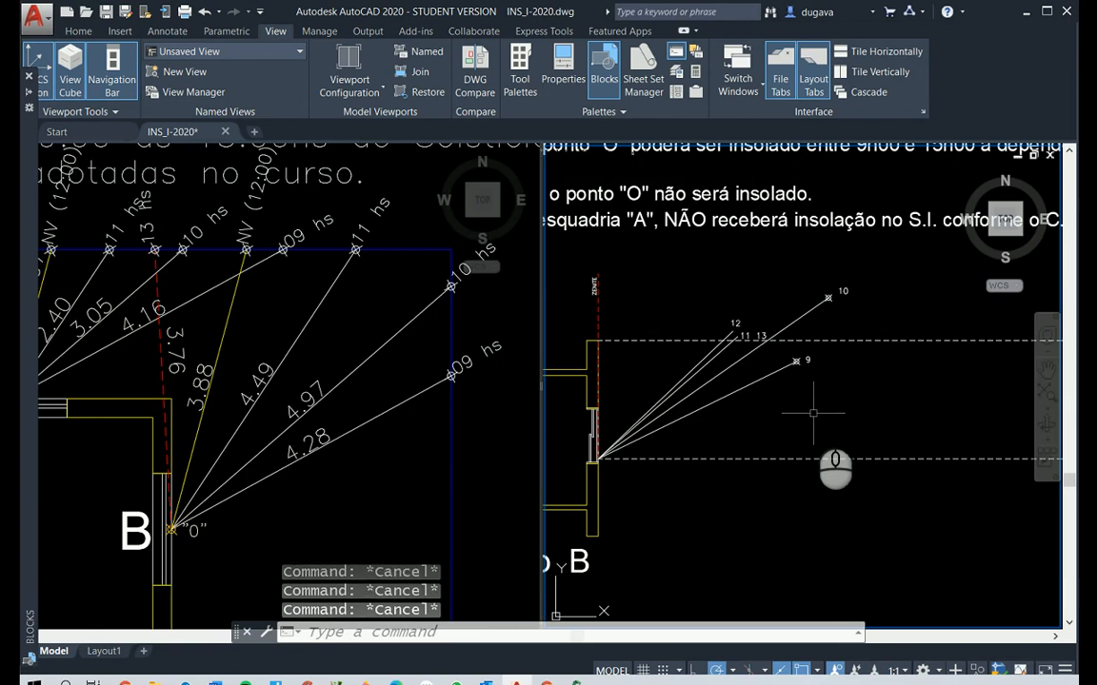
Offset the red dashed zenith line in Elevação B by 4.49, towards the solar lines
type("o")
key("Return")
type("4.49")
key("Return")
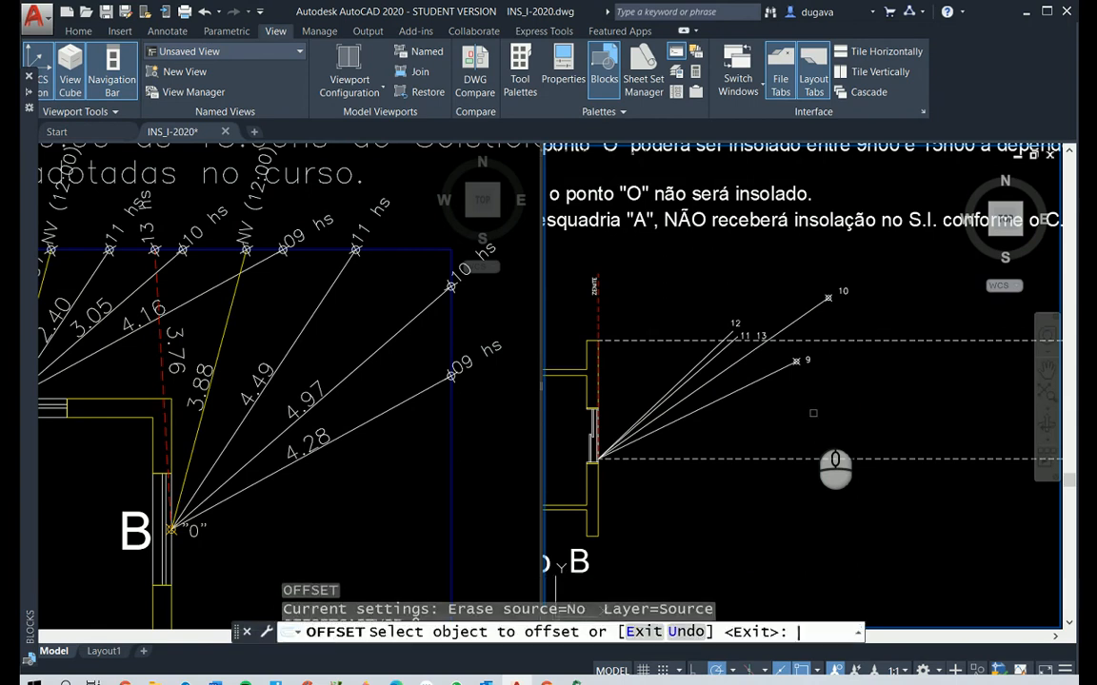
left_click(599, 321)
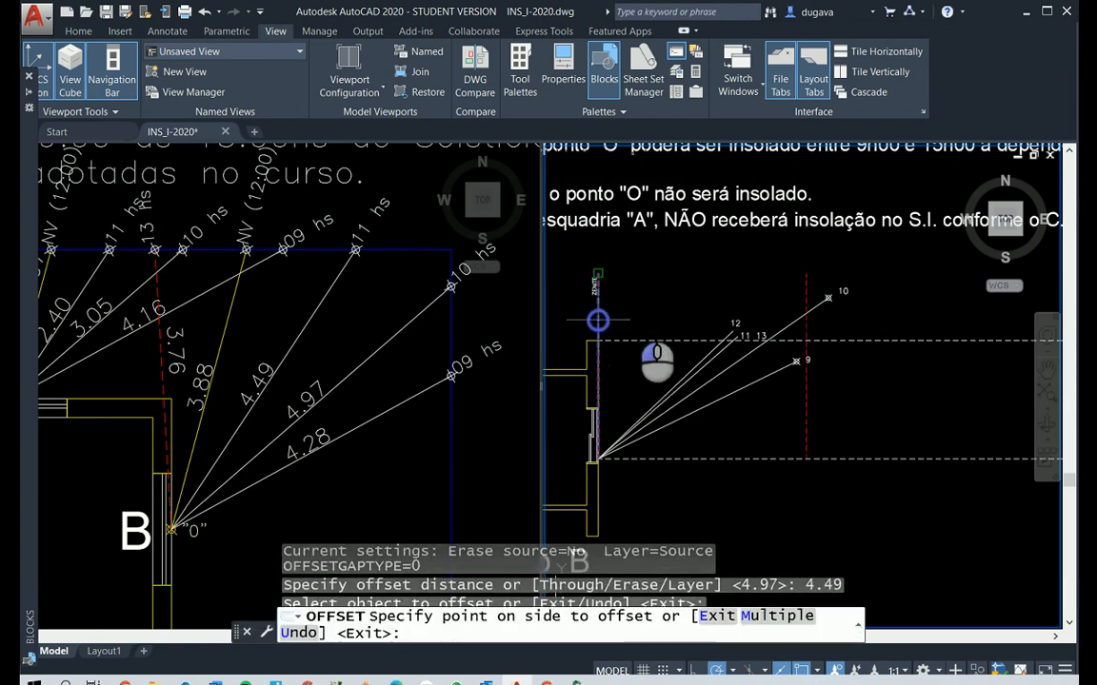
left_click(683, 302)
key("Return")
key("Escape")
key("Escape")
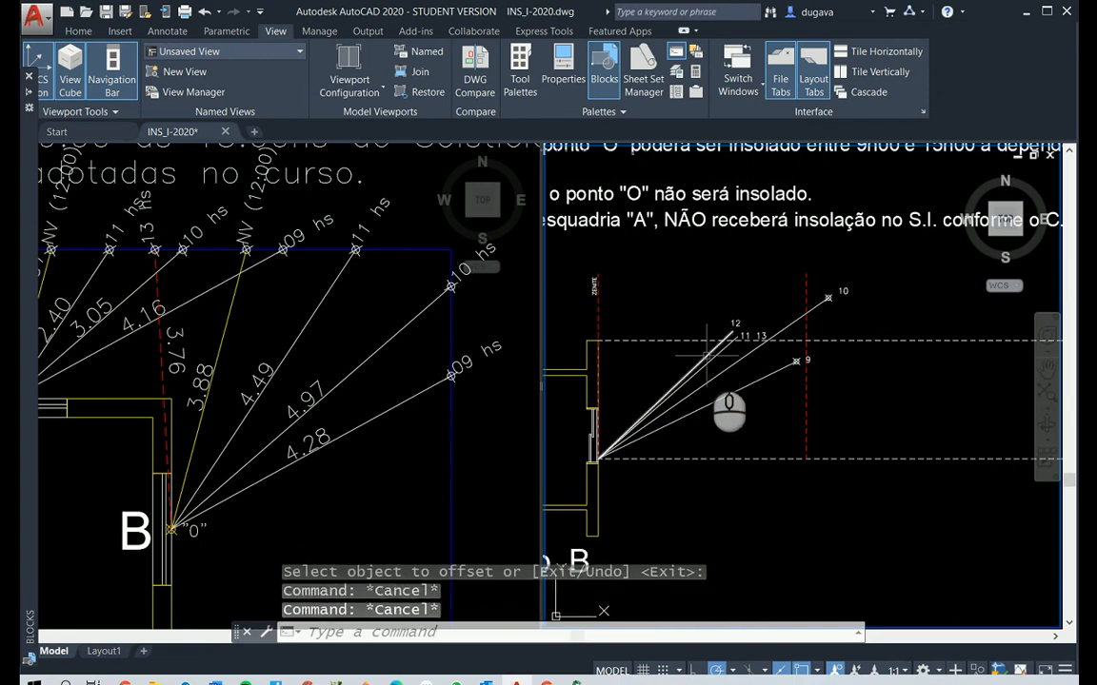
Extend the 11-hour solar line to the 4.49 offset line using Fillet with radius 0
type("f")
key("Return")
left_click(721, 350)
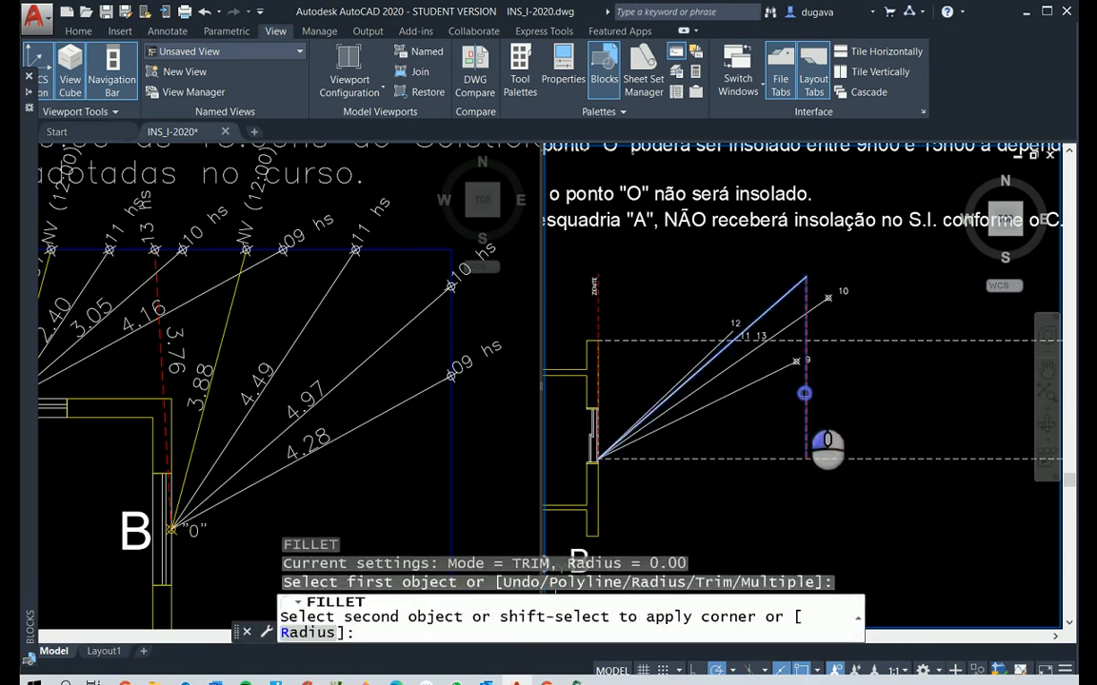
key("Escape")
key("Escape")
Place a point marker where the 11-hour solar line meets the 4.49 offset line
type("po")
key("Return")
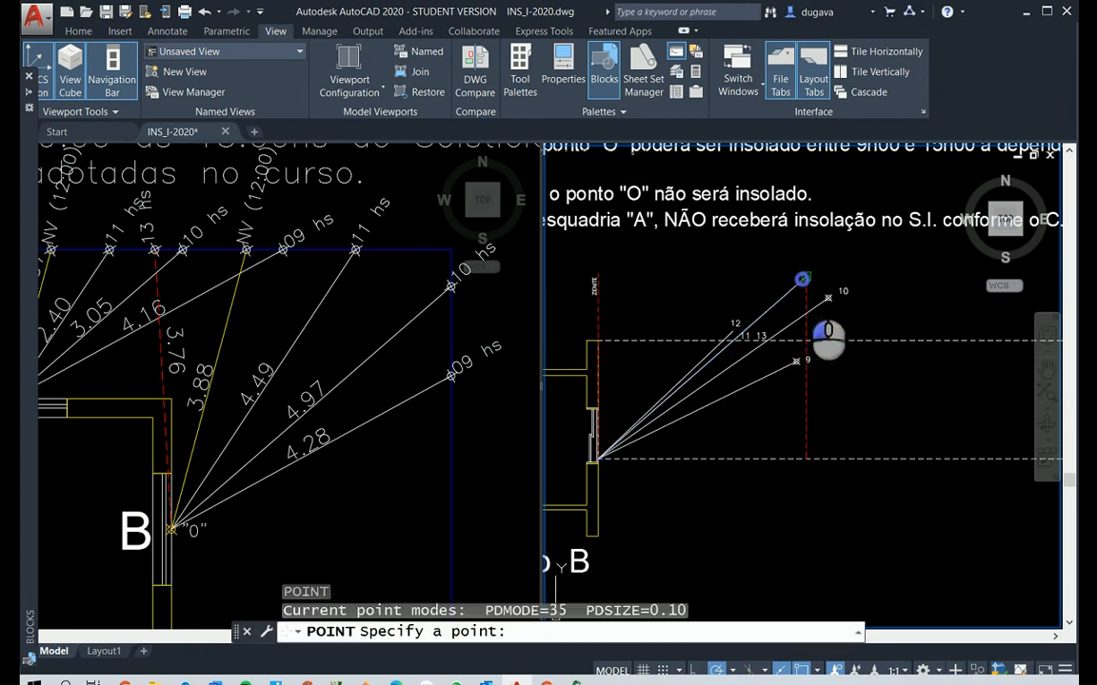
left_click(805, 278)
scroll(749, 338, "up", 4)
key("Escape")
Move the 11 label to just beyond the point marker at the end of its solar line
type("m")
key("Return")
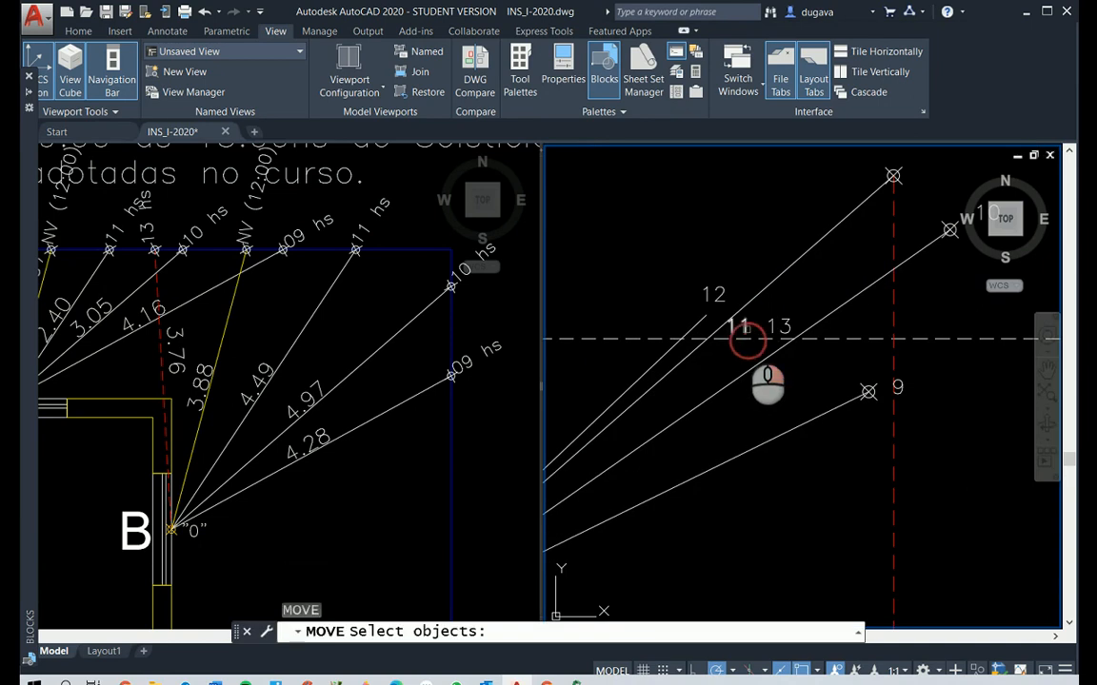
left_click(746, 326)
key("Return")
left_click(744, 324)
scroll(743, 328, "down", 3)
scroll(743, 328, "up", 3)
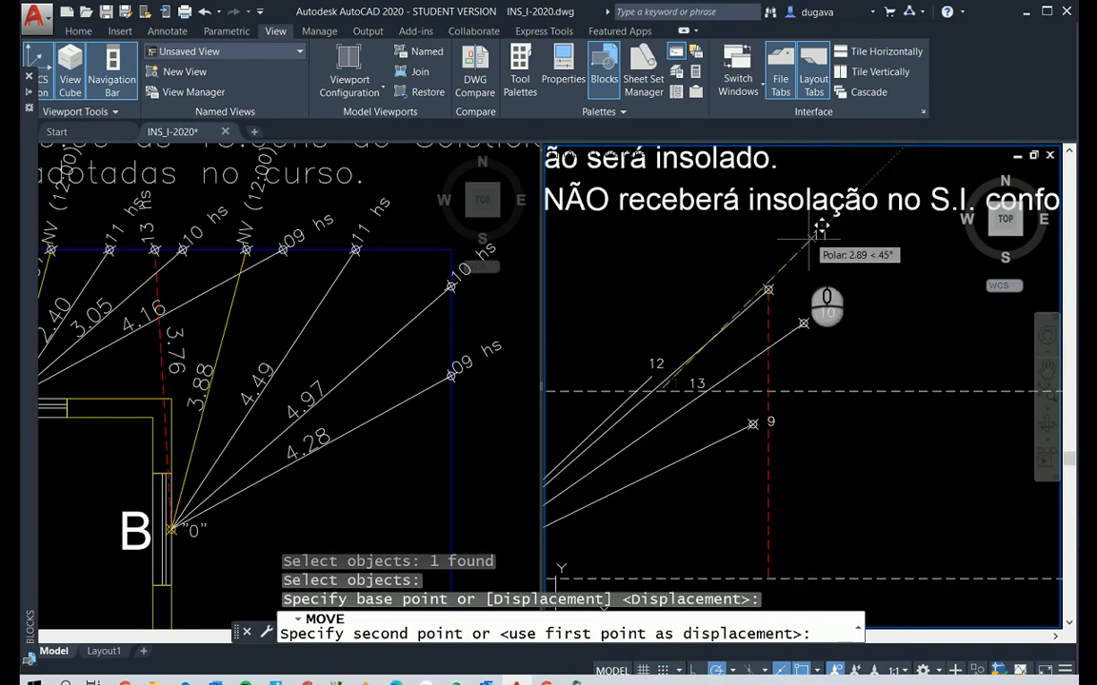
left_click(798, 268)
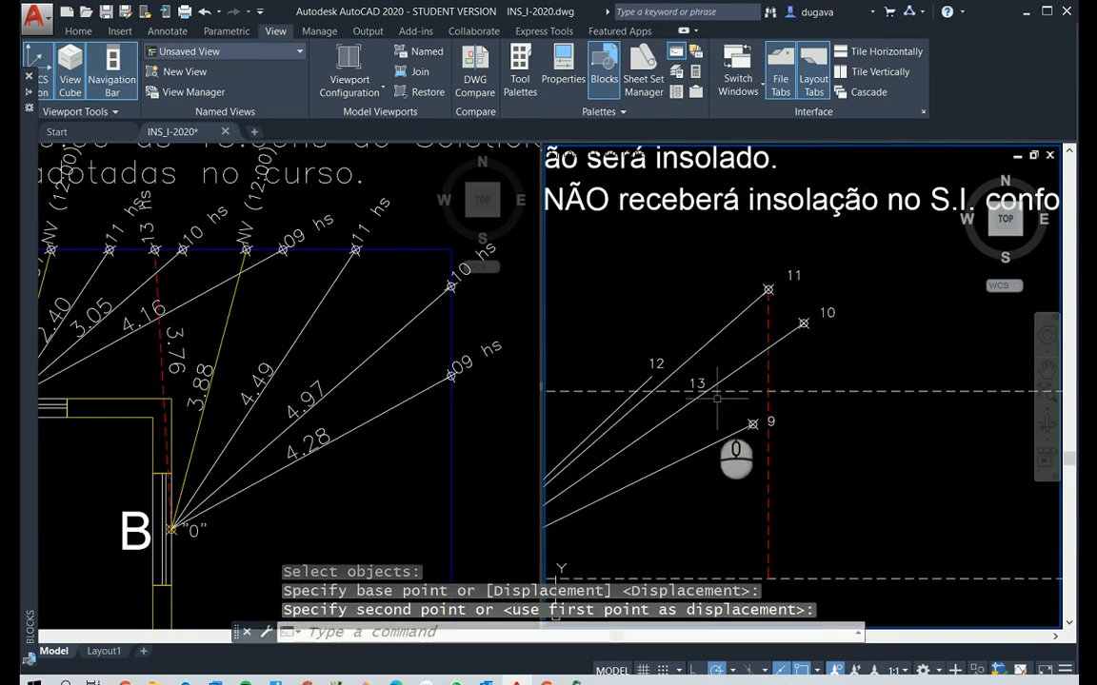
key("Escape")
key("Escape")
key("Escape")
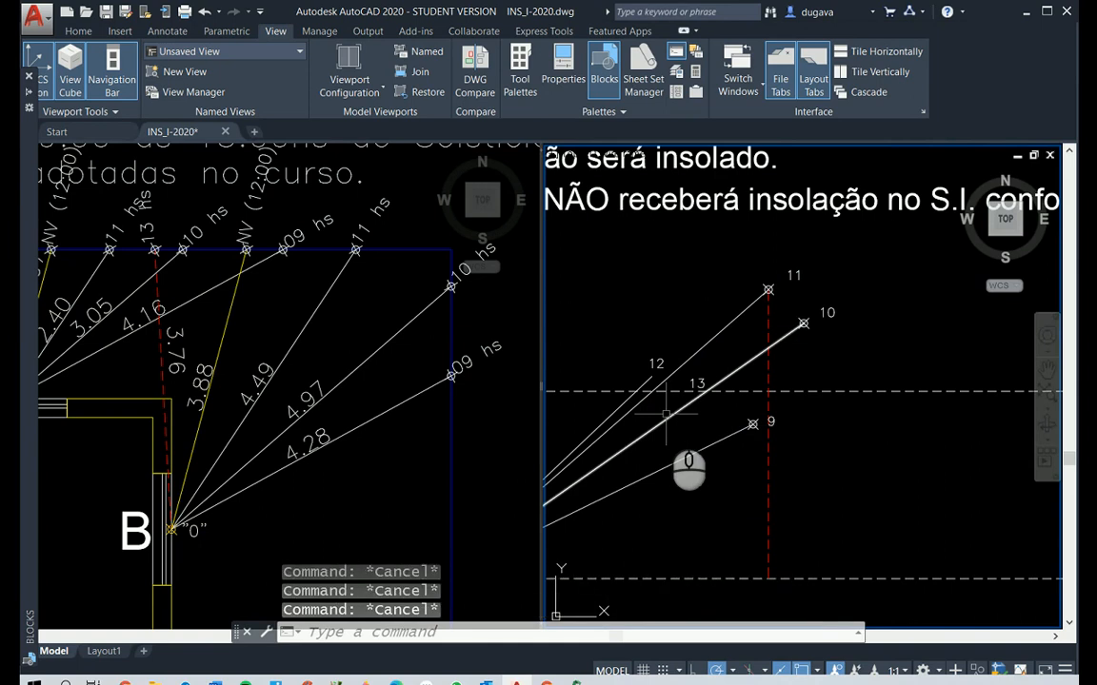
Offset the red dashed zenith line in Elevação B by 3.88, towards the solar lines
type("o")
key("Return")
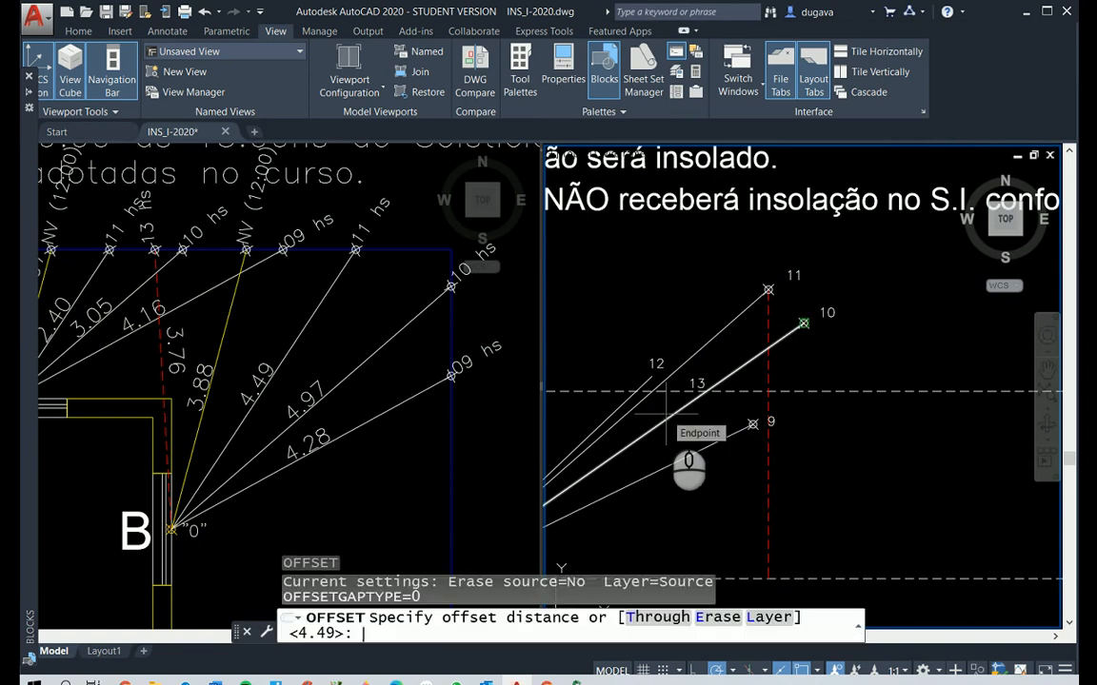
key("Return")
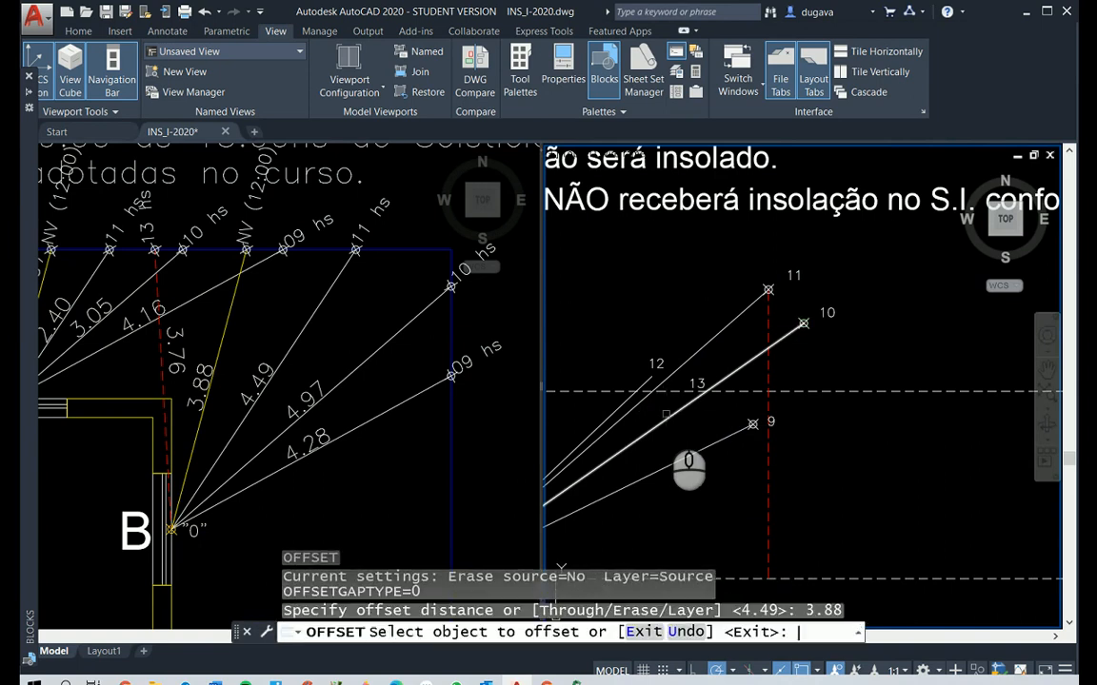
scroll(845, 350, "down", 6)
scroll(743, 341, "up", 4)
left_click(740, 343)
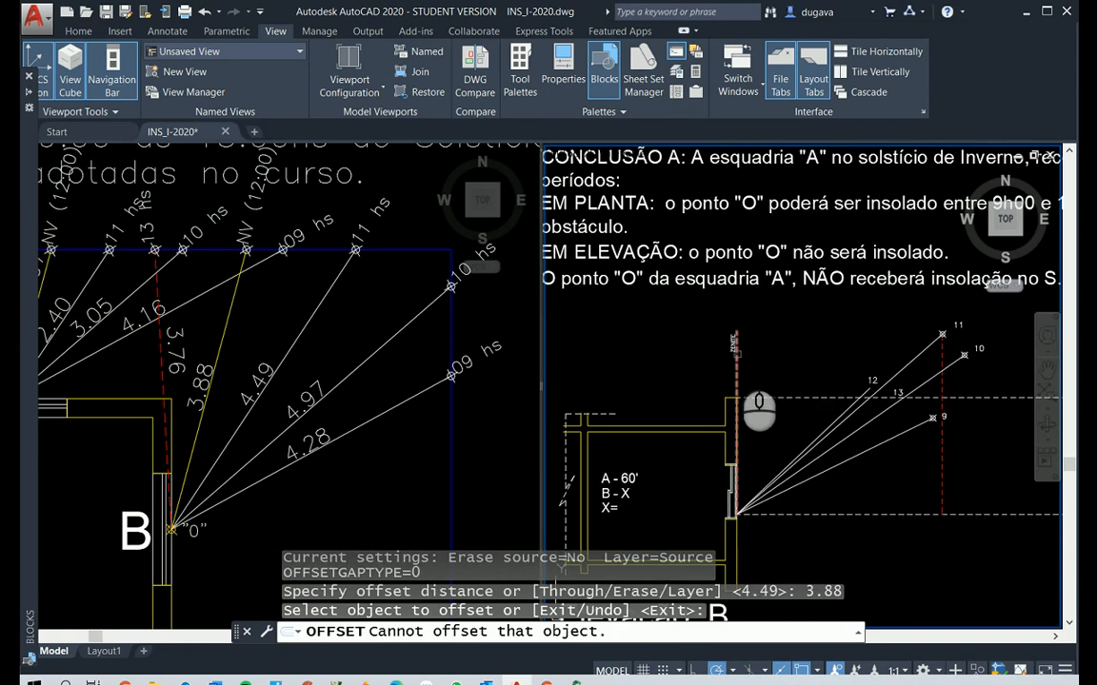
left_click(735, 355)
left_click(839, 416)
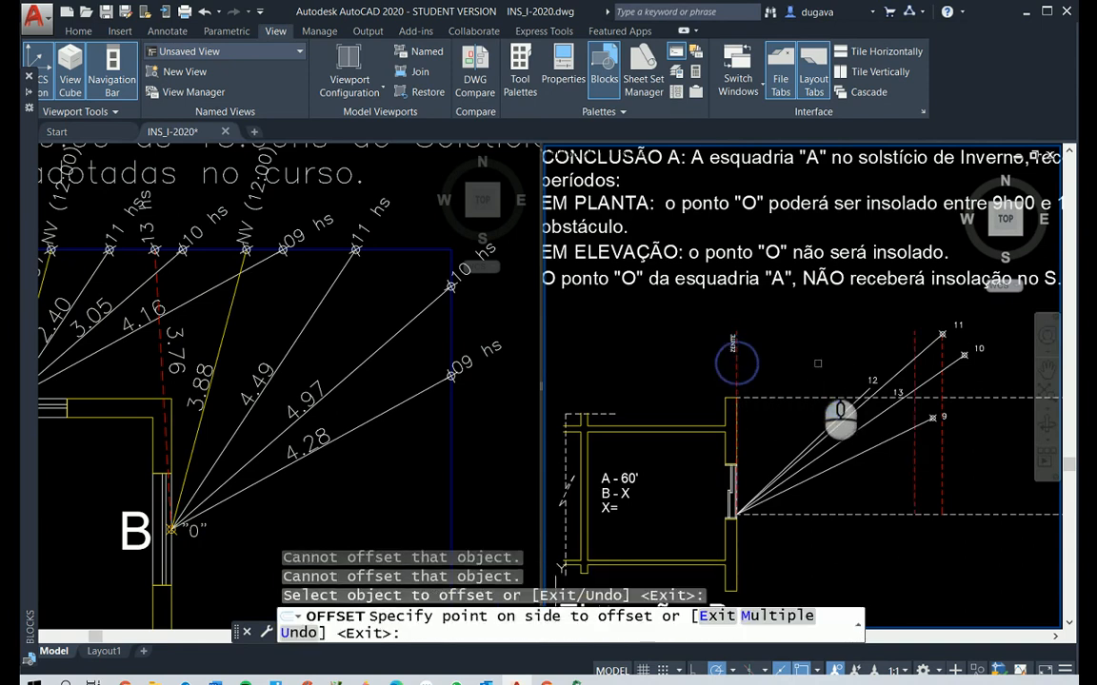
left_click(817, 363)
Extend the 12-hour solar line to the 3.88 offset line using Fillet with radius 0
type("f")
right_click(881, 395)
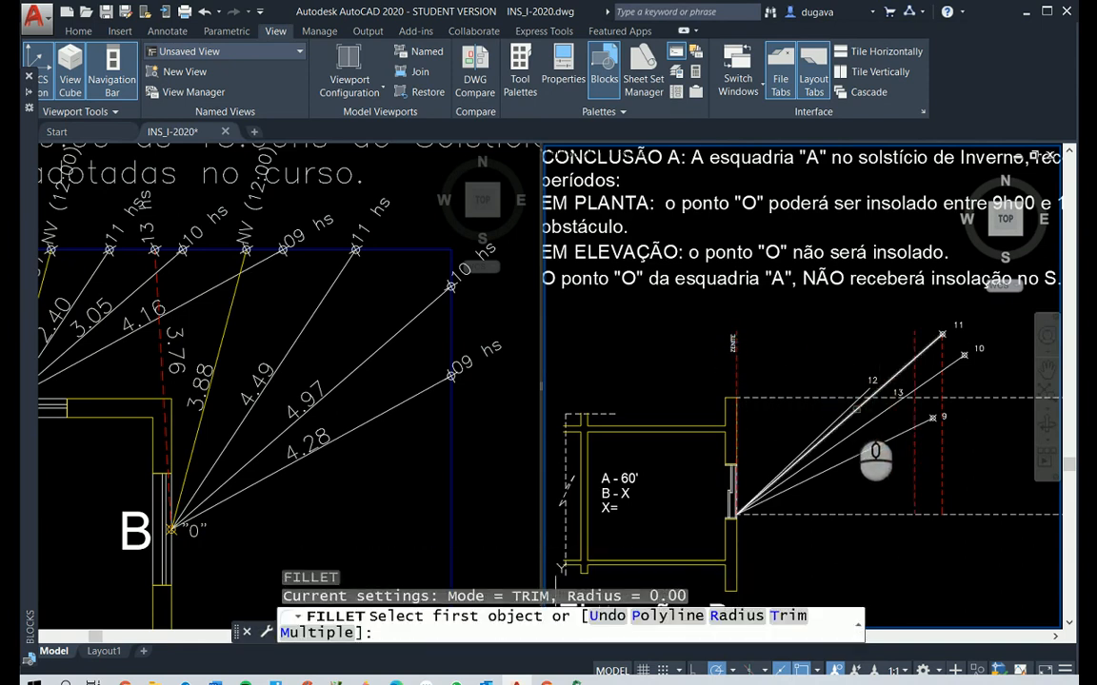
left_click(848, 405)
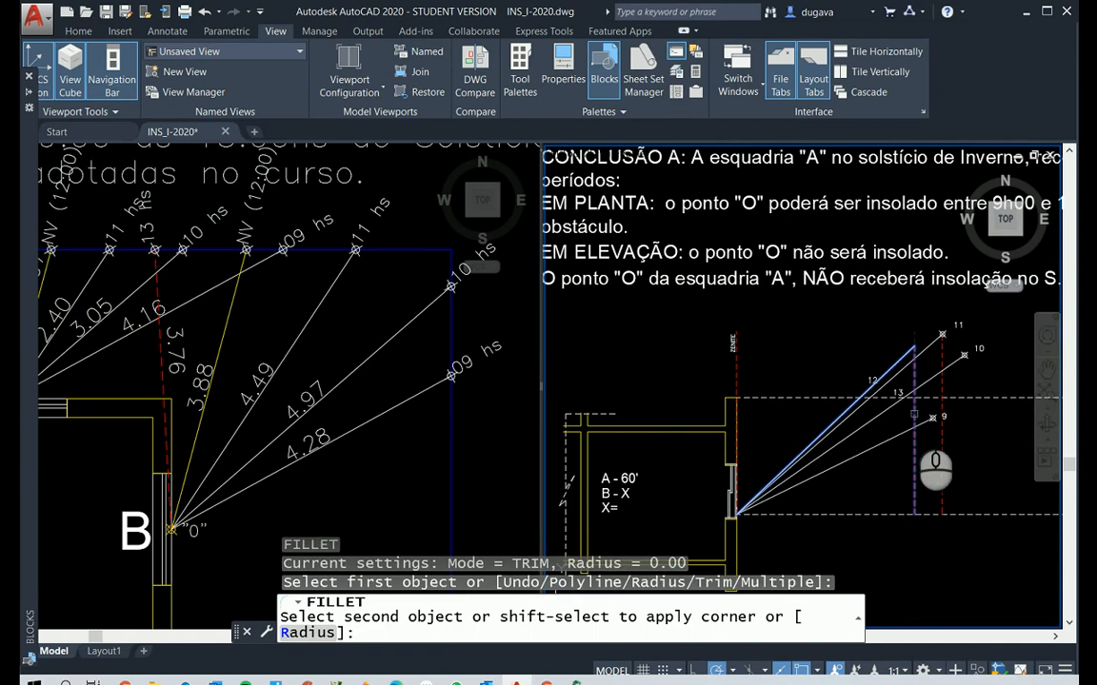
scroll(912, 416, "up", 5)
key("Escape")
key("Escape")
Place a point marker where the 12-hour solar line meets the 3.88 offset line
type("PO")
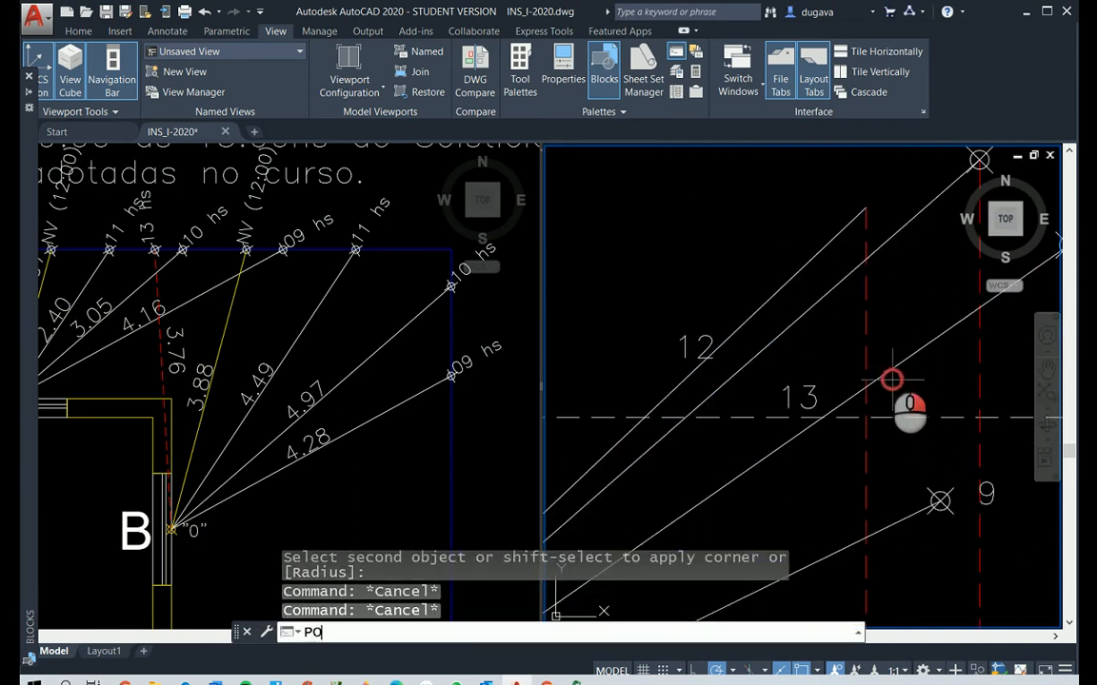
key("Return")
left_click(865, 208)
key("Escape")
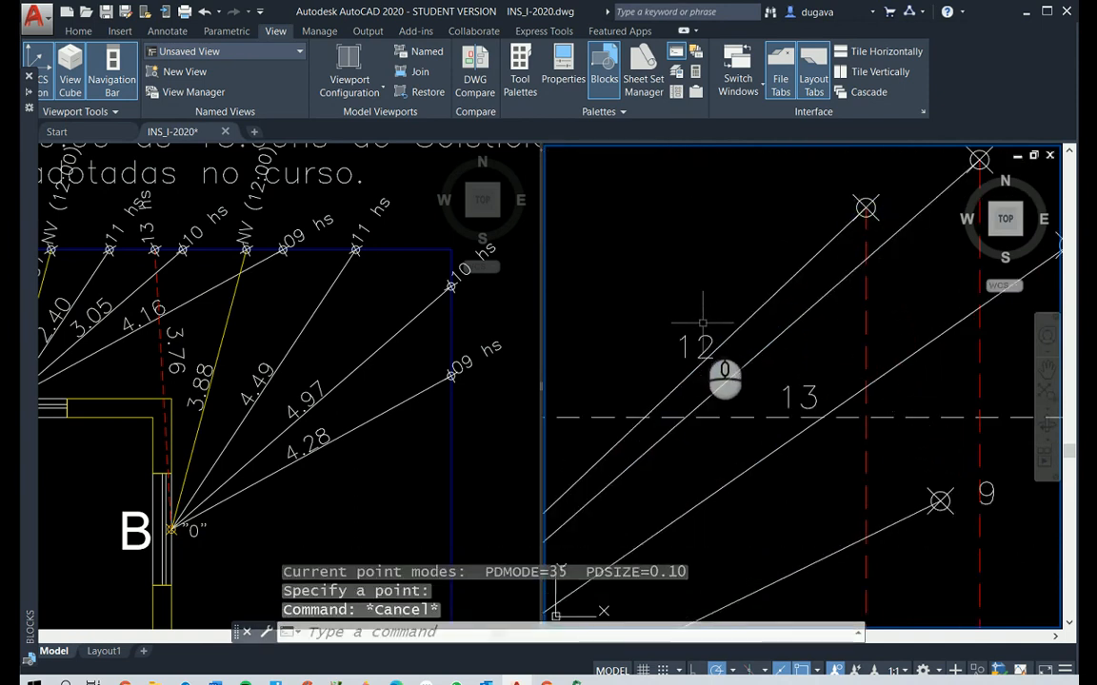
Move the 12 label to just above the point marker at the end of its solar line
type("m")
key("Return")
left_click(700, 345)
key("Return")
left_click(614, 346)
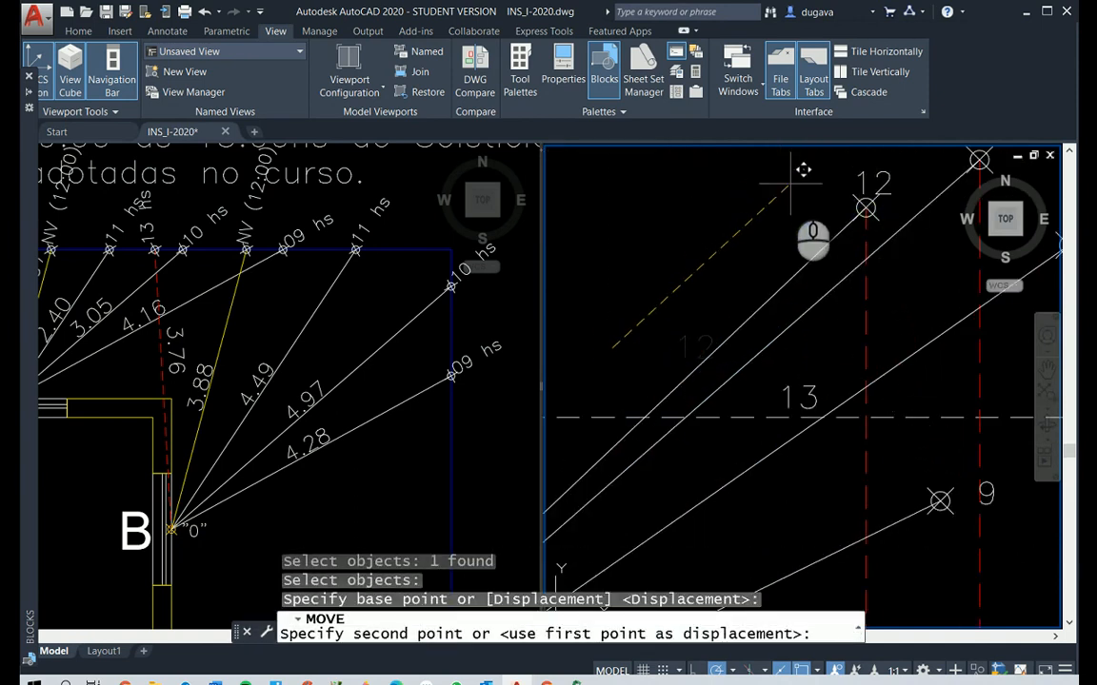
left_click(781, 172)
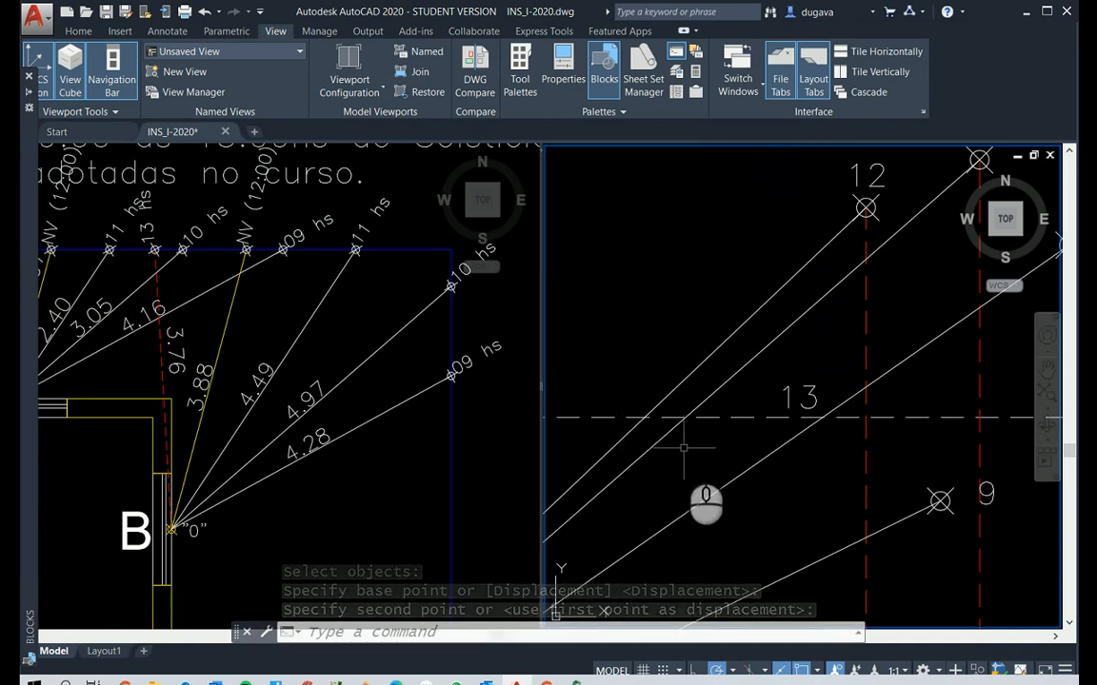
key("Escape")
key("Escape")
key("Escape")
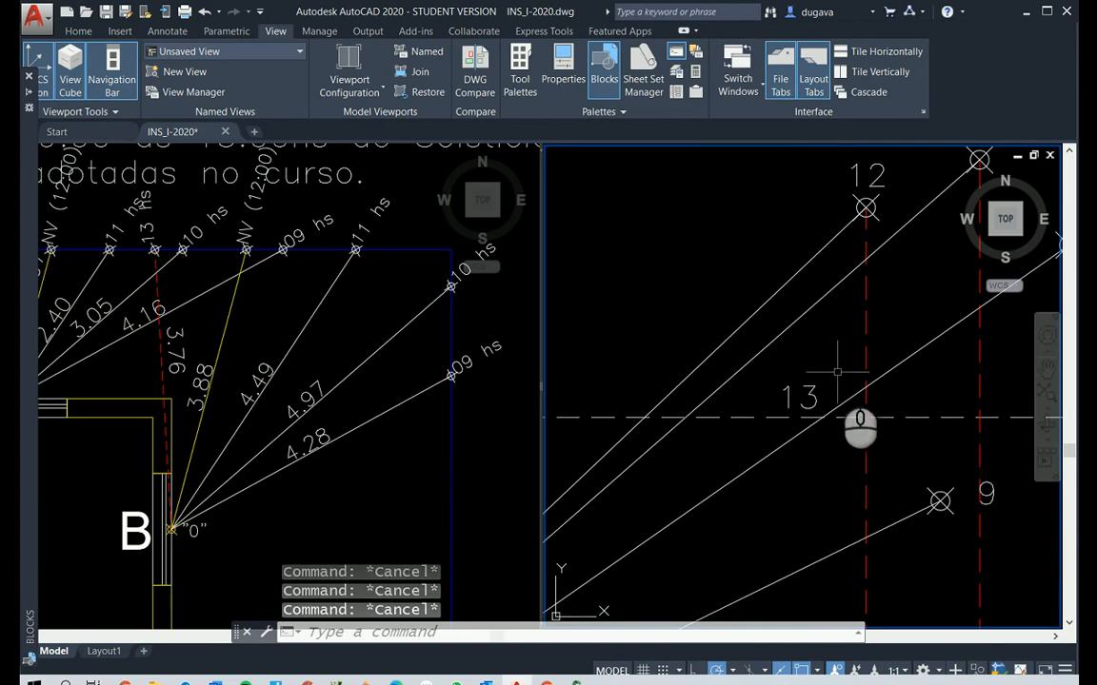
Offset the red dashed zenith line in Elevação B by 3.76, towards the solar lines
scroll(837, 372, "down", 4)
type("o")
key("Return")
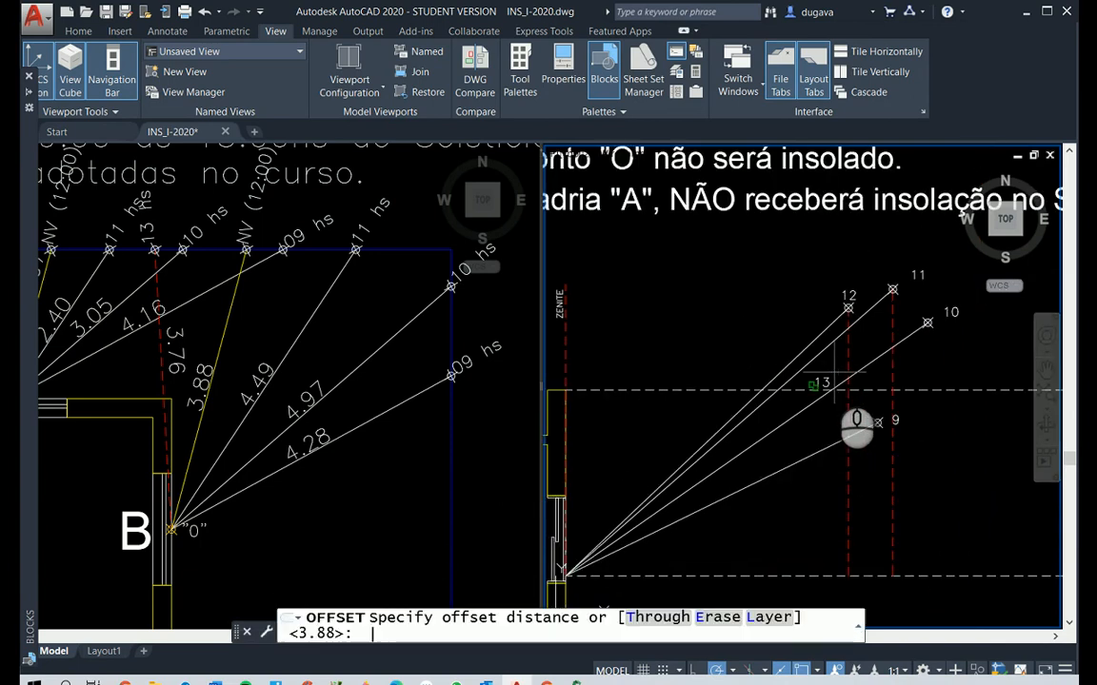
type("3.76")
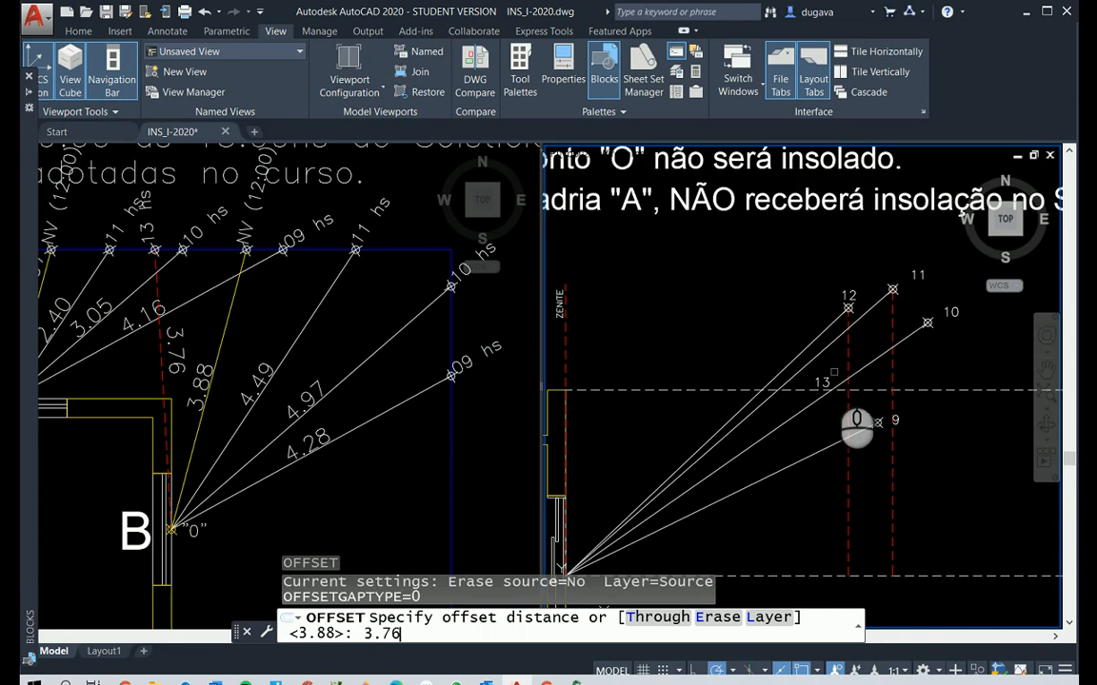
key("Return")
left_click(564, 352)
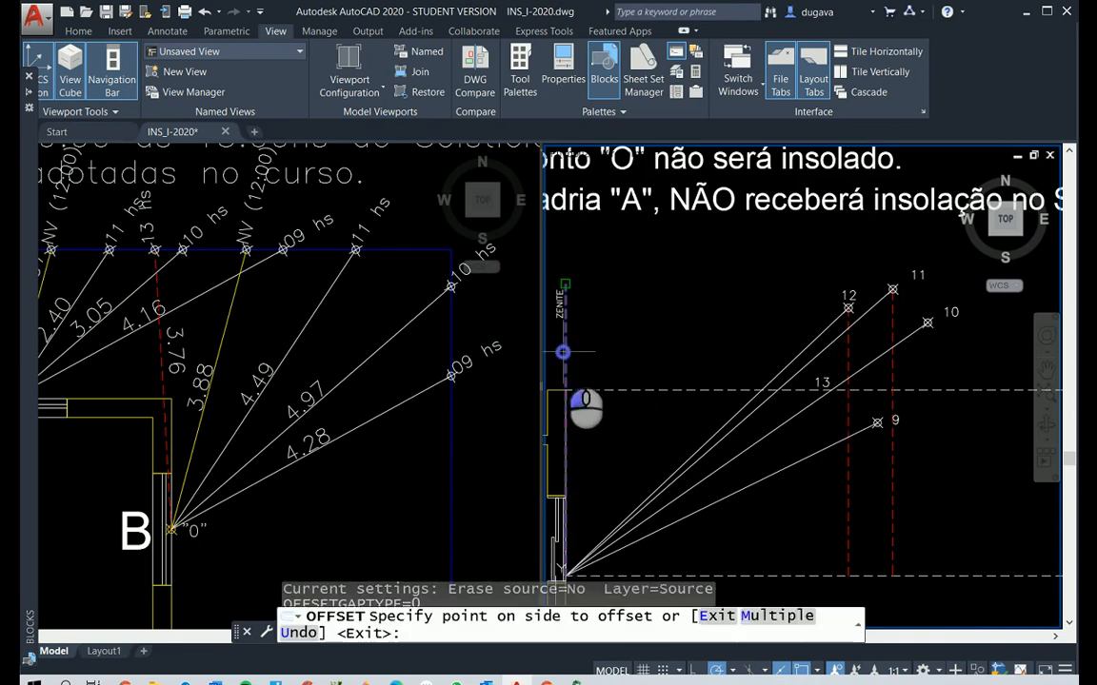
left_click(626, 341)
right_click(773, 382)
Place the 13-hour point marker where the 3.76 offset line crosses the solar line ending at the 10 label
scroll(882, 407, "up", 4)
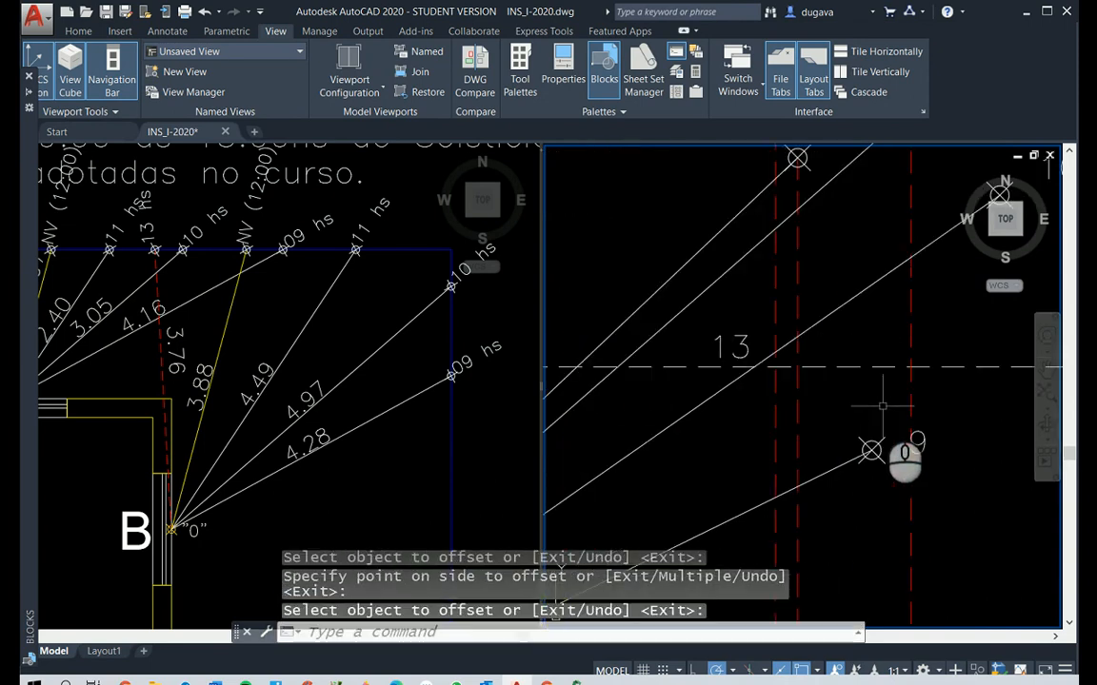
type("point")
key("Return")
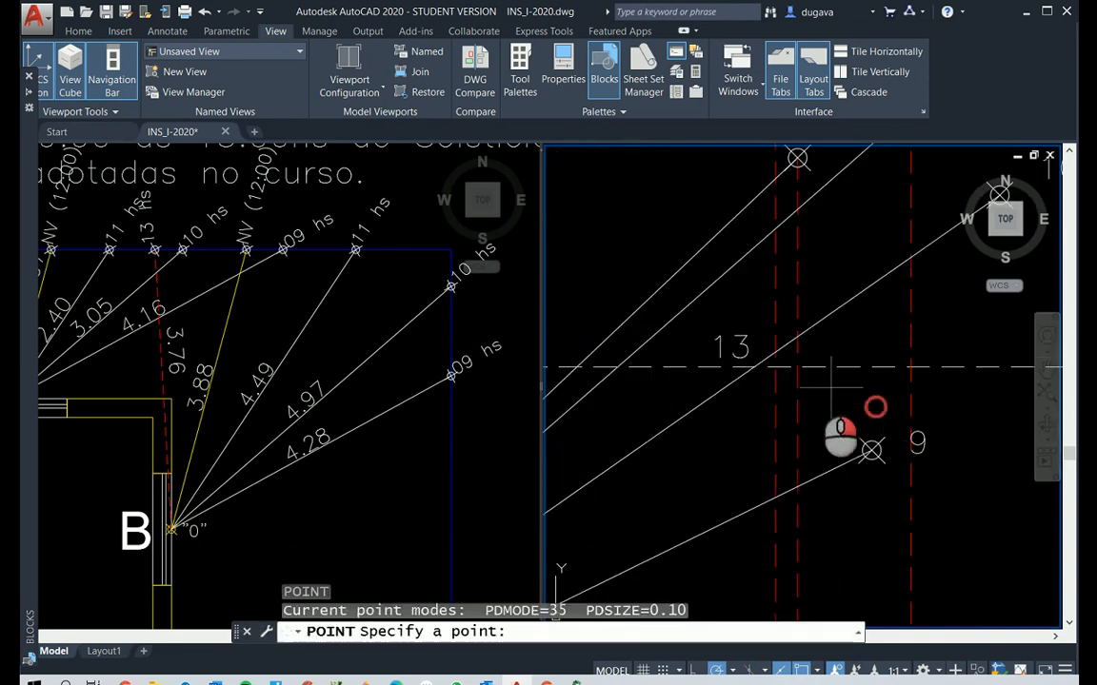
left_click(776, 352)
Delete the two red dashed auxiliary lines below the 11-hour and 12-hour point markers
left_click(920, 341)
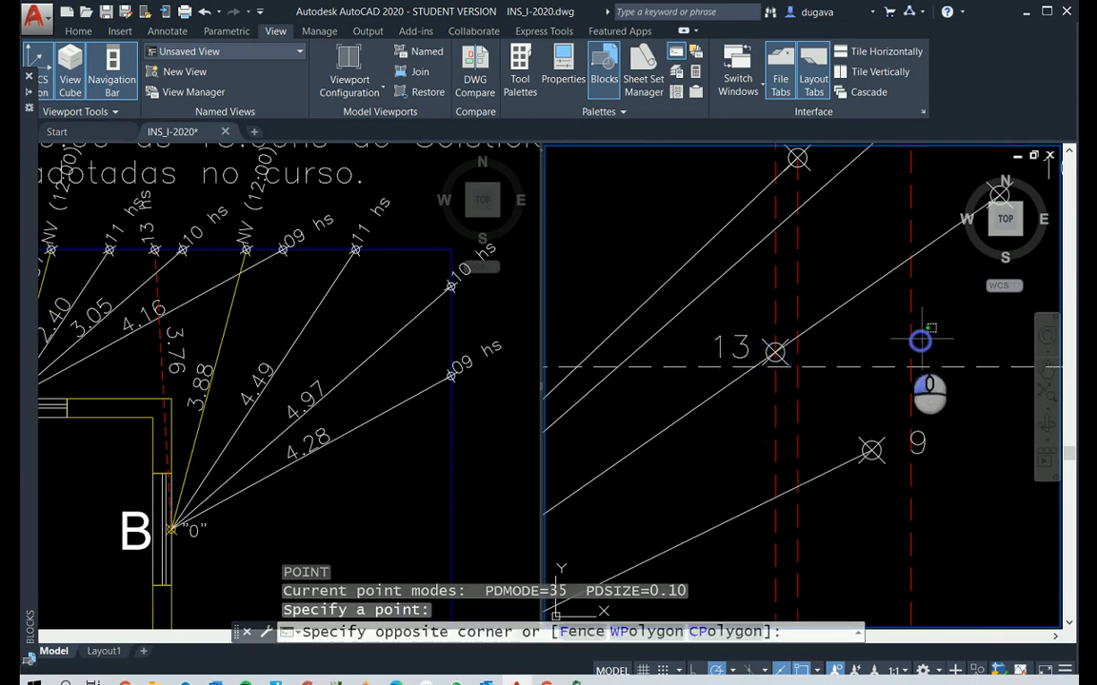
left_click(861, 305)
left_click(844, 294)
left_click(800, 269)
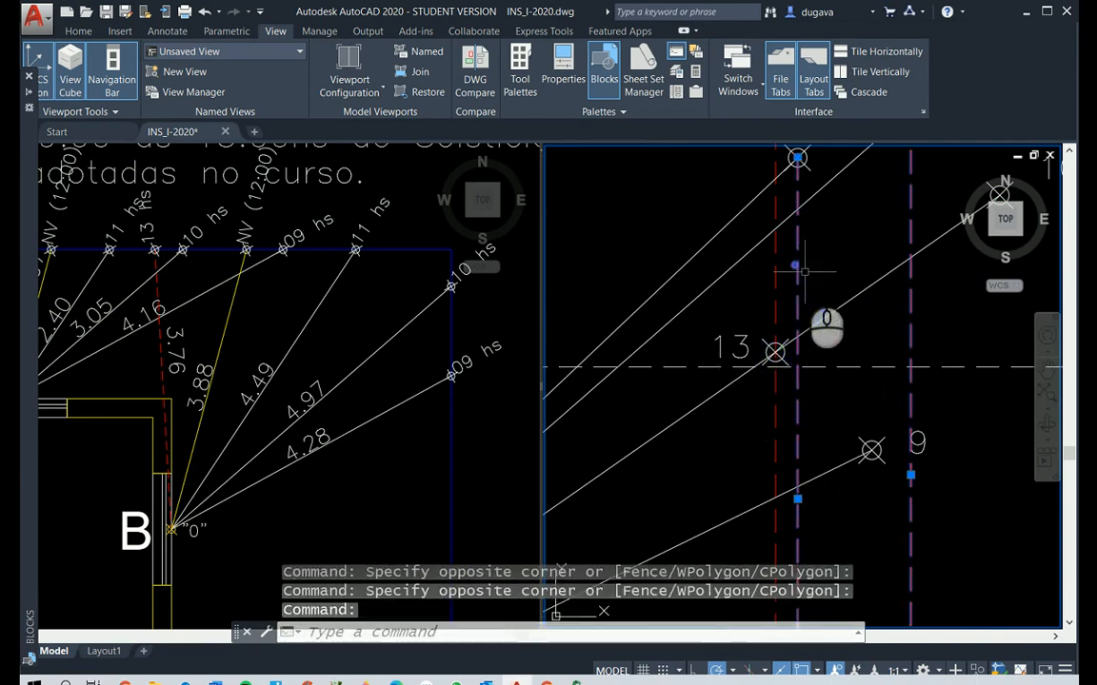
key("Delete")
scroll(723, 364, "up", 3)
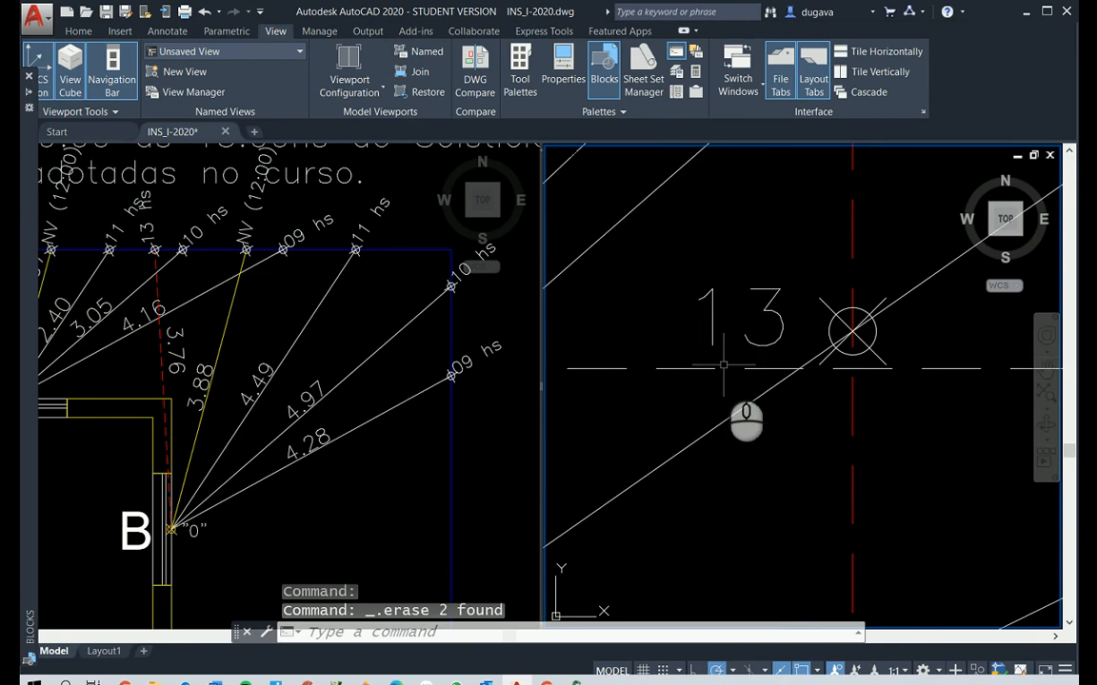
Move the 13 label closer to its point marker on the solar line ending at the 10 label
key("Escape")
key("Escape")
type("m")
key("Return")
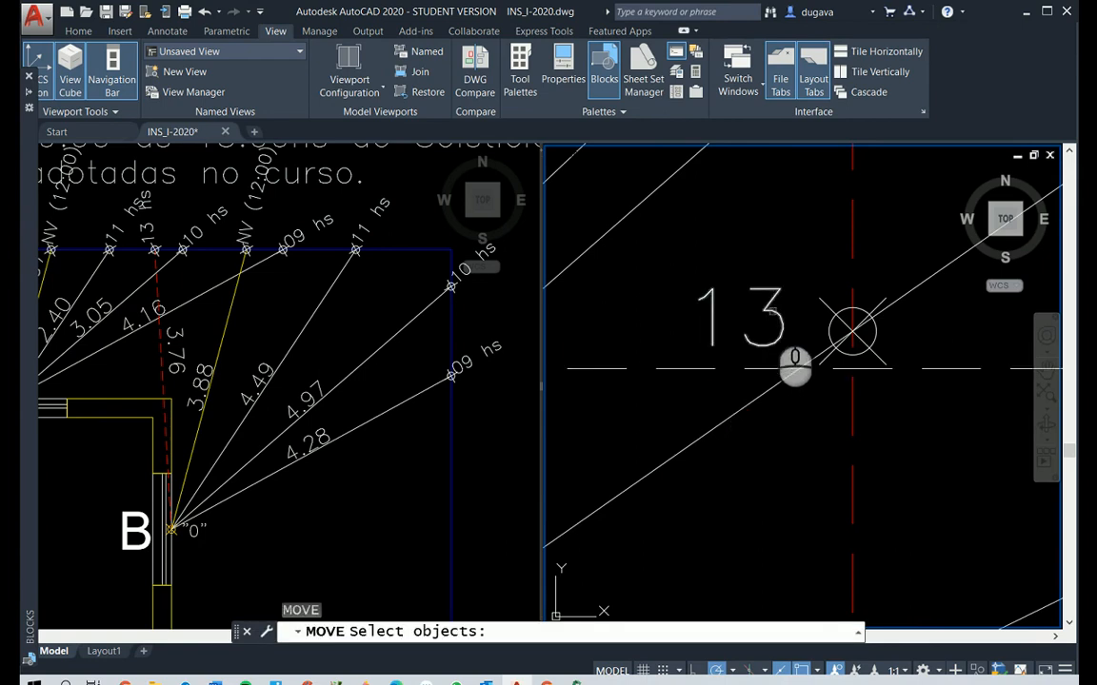
left_click(771, 306)
key("Return")
left_click(779, 489)
left_click(800, 506)
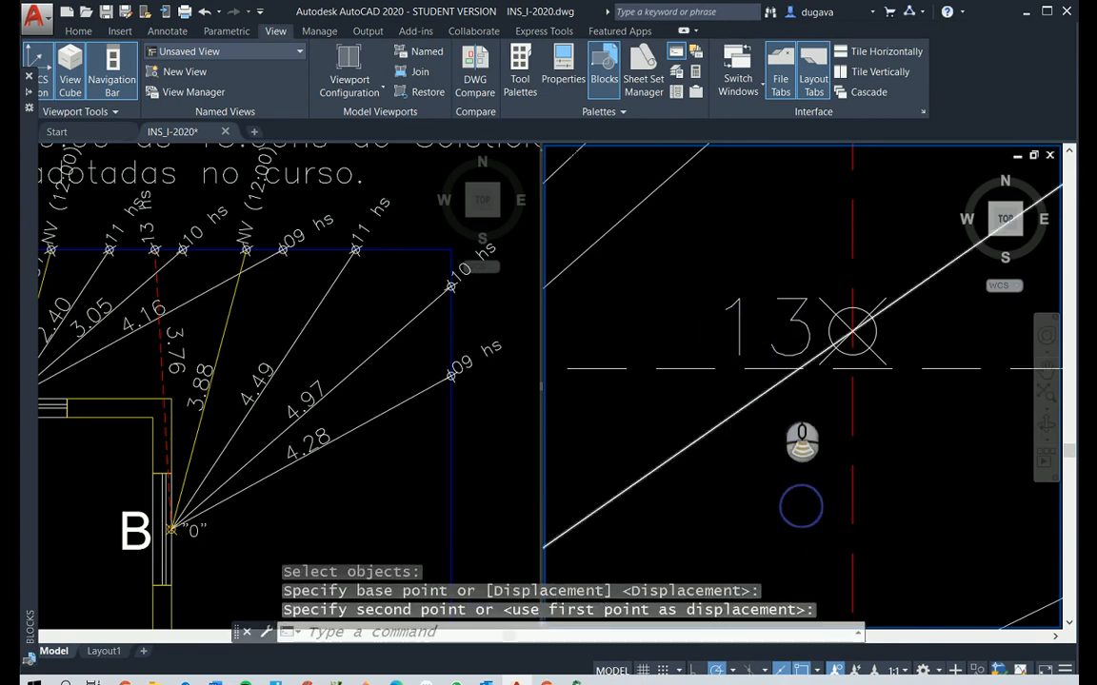
Delete the red dashed auxiliary line passing through the 13-hour point marker
scroll(819, 332, "down", 4)
left_click(799, 327)
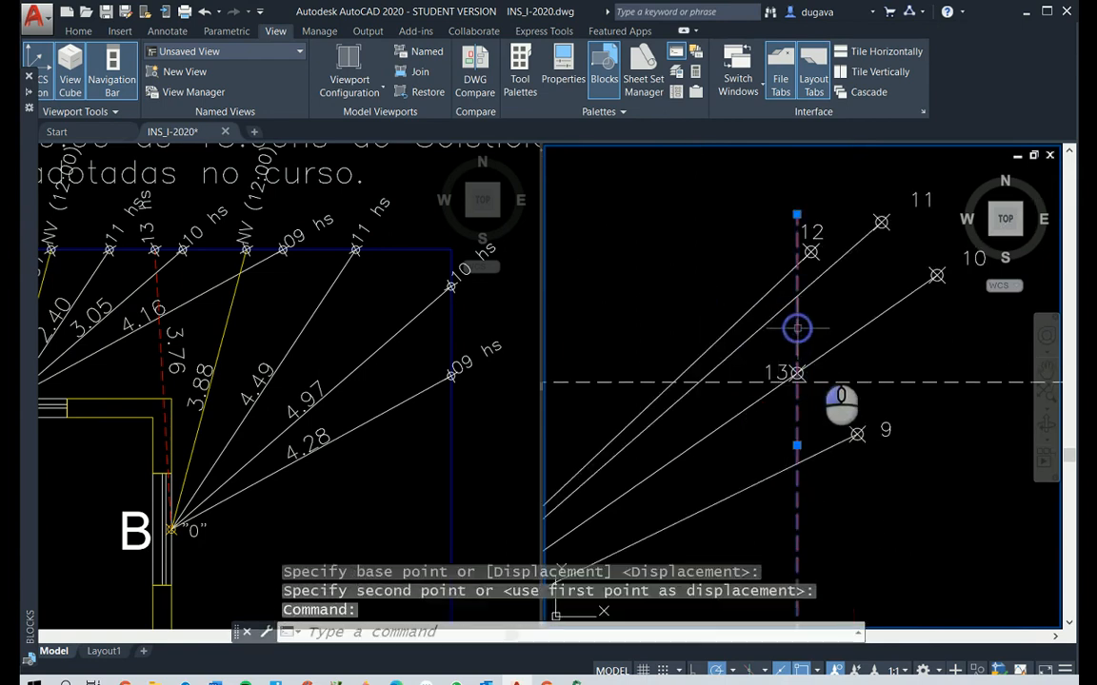
key("Delete")
scroll(856, 381, "down", 5)
scroll(905, 368, "up", 5)
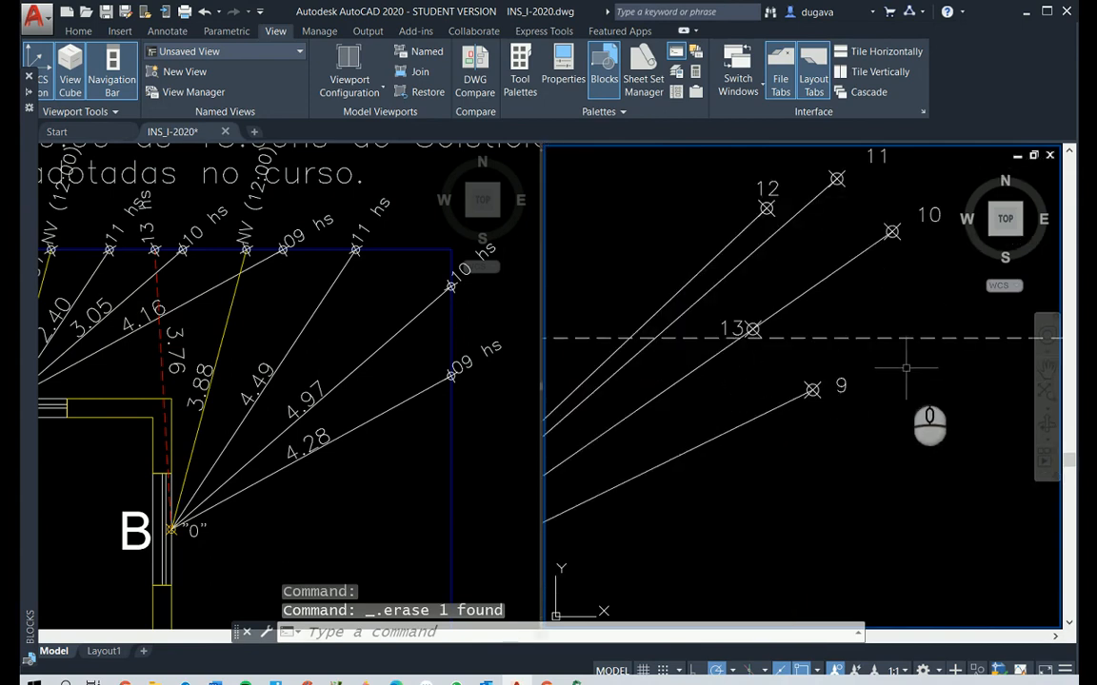
Draw a spline through the 9, 10, 11, 12 and 13-hour point markers in Elevação B
scroll(881, 387, "down", 3)
scroll(882, 386, "down", 2)
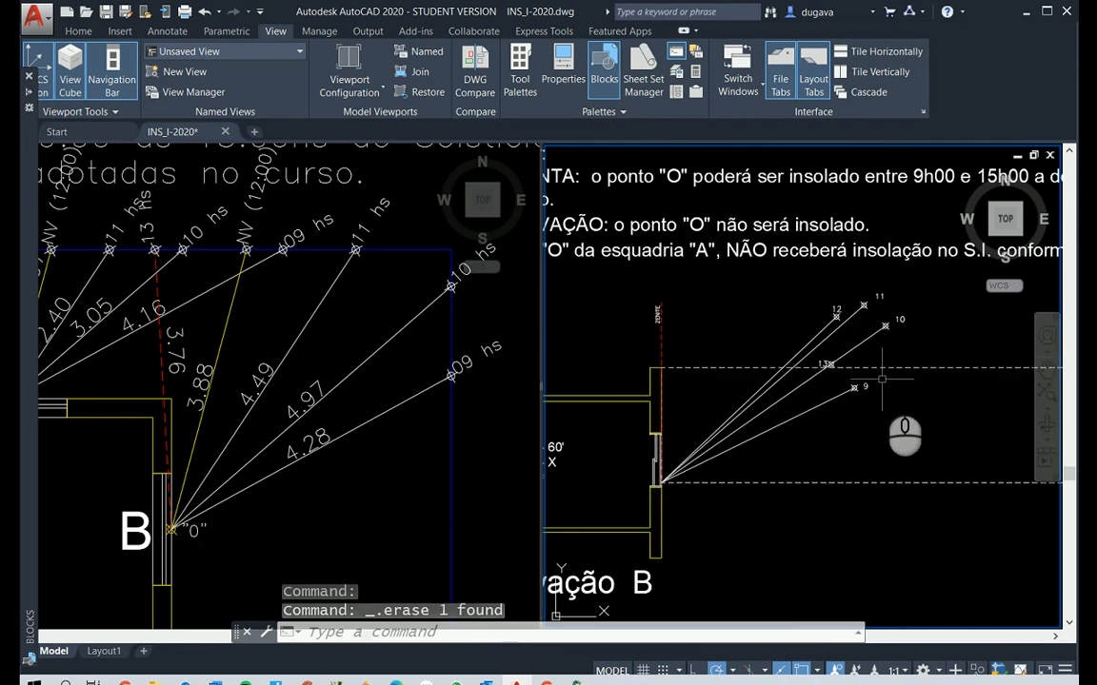
key("Escape")
key("Escape")
type("z")
right_click(884, 379)
left_click(779, 284)
left_click(912, 451)
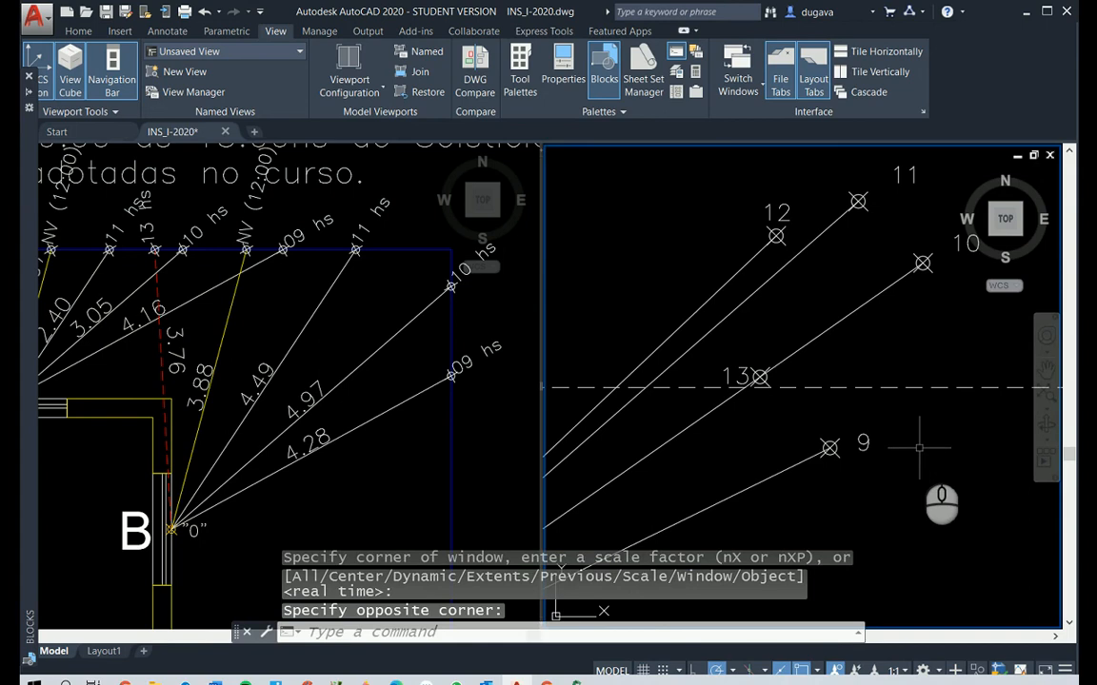
type("spl")
key("Return")
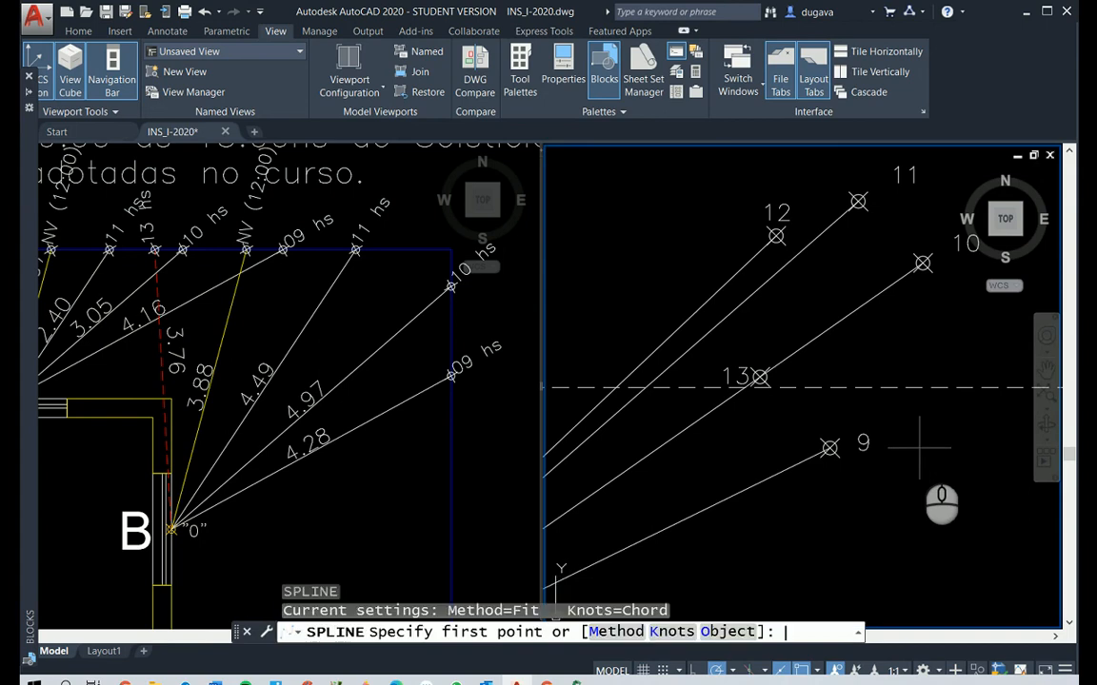
left_click(829, 448)
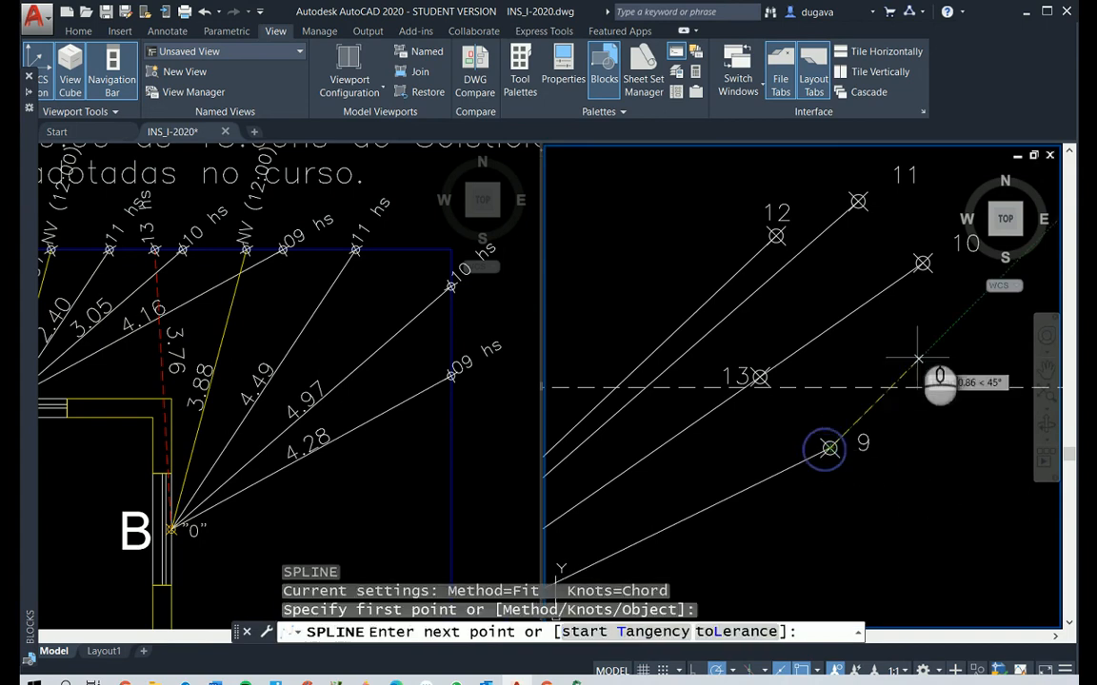
left_click(923, 262)
left_click(858, 200)
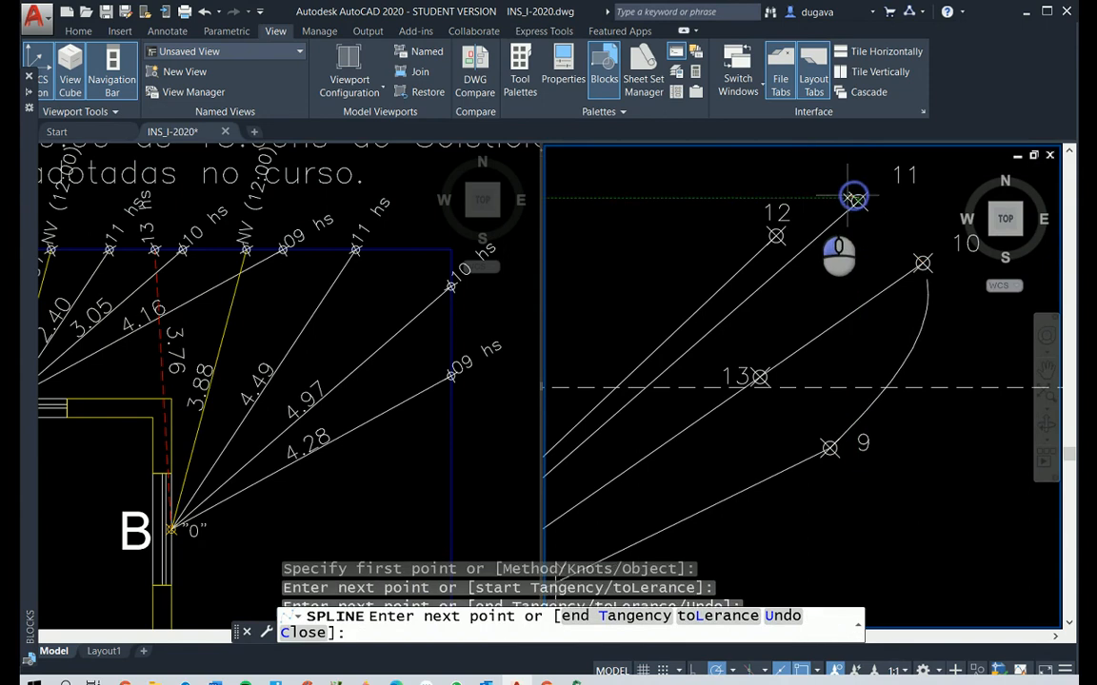
left_click(776, 236)
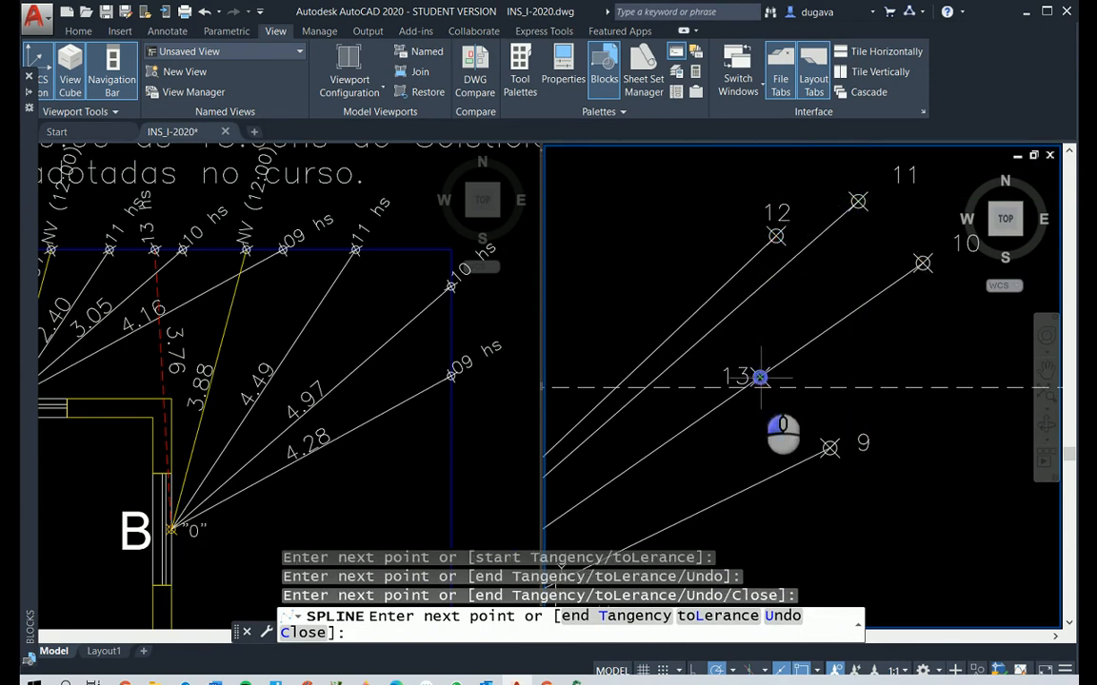
left_click(759, 378)
key("Return")
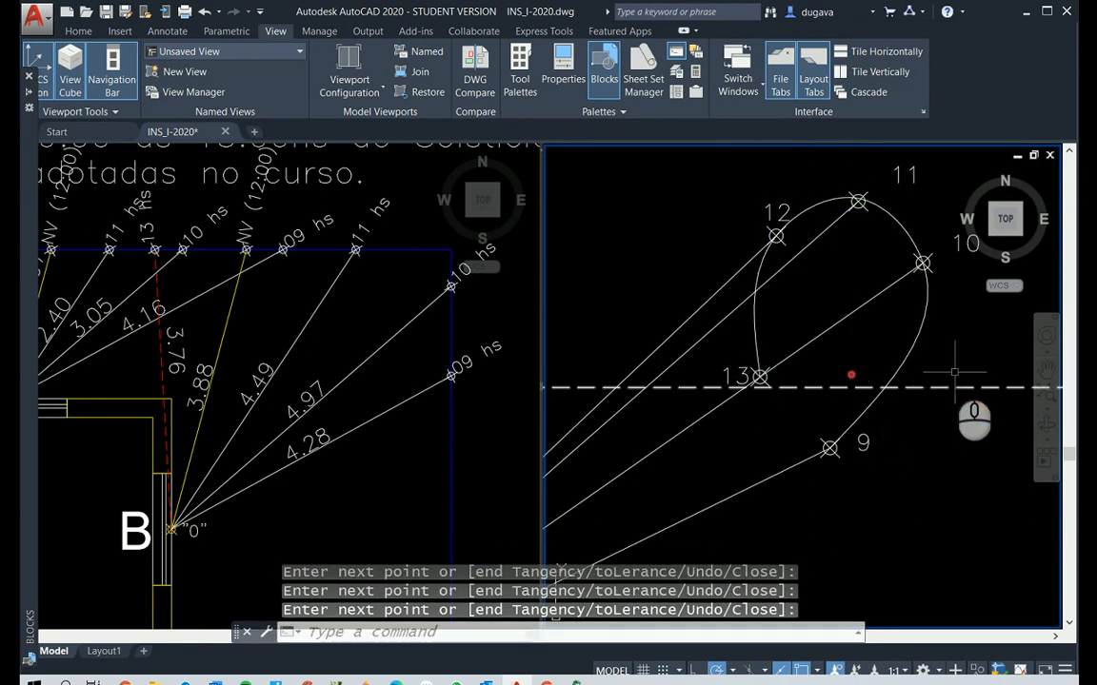
Change the colour of the spline through the solar points to Yellow
left_click(923, 332)
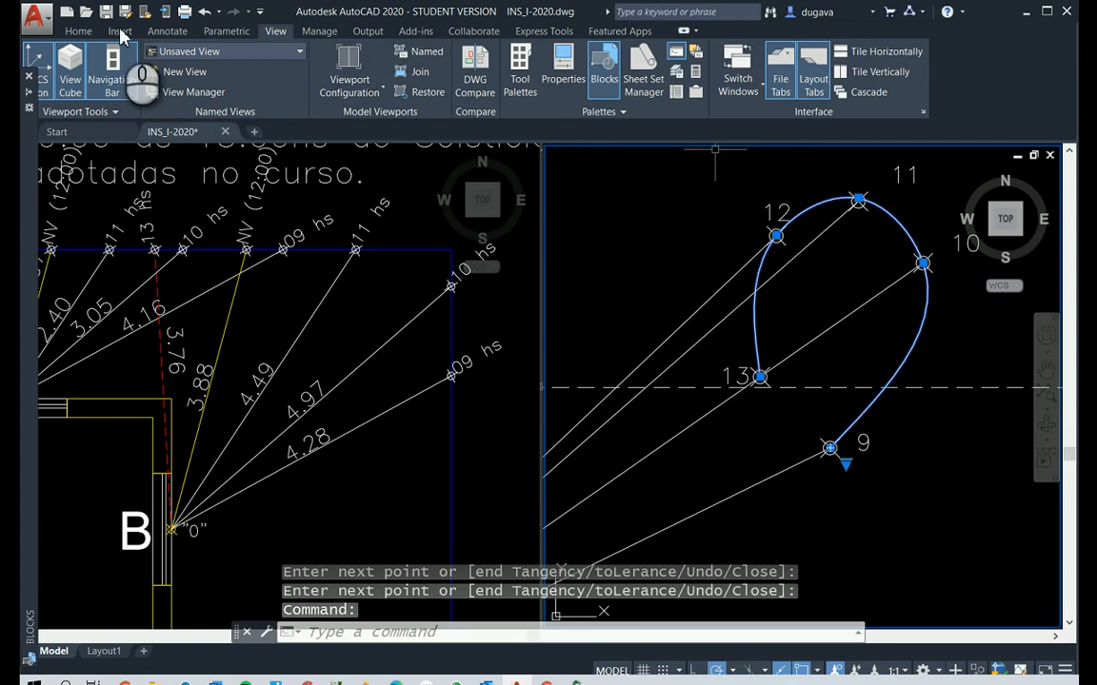
left_click(81, 32)
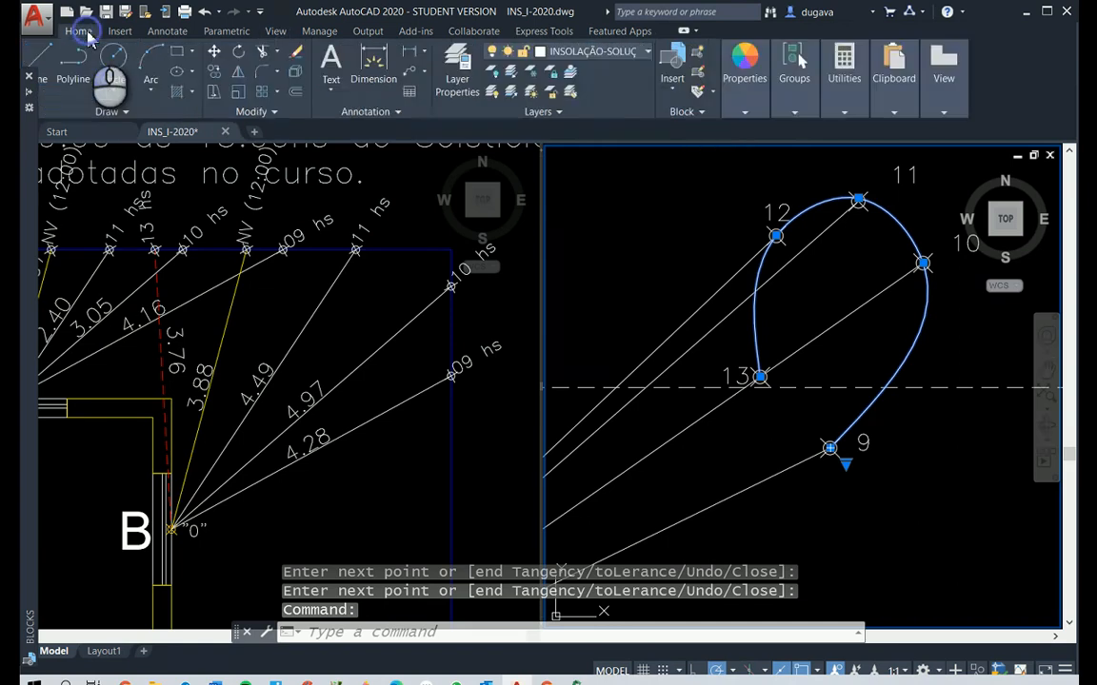
left_click(746, 112)
left_click(817, 132)
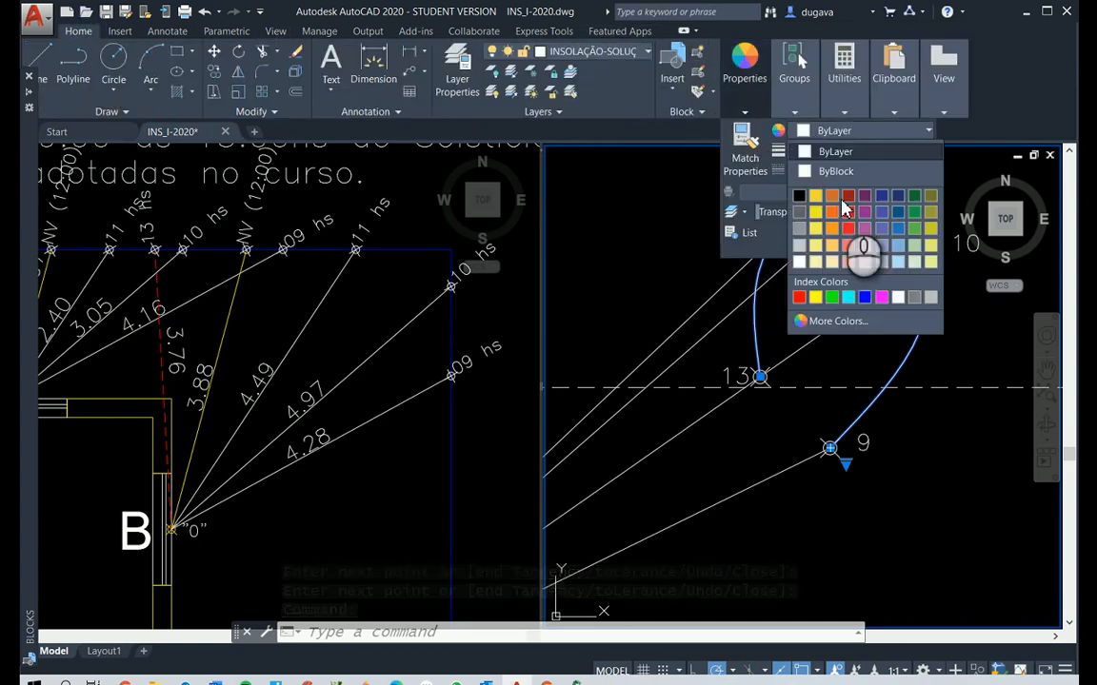
left_click(815, 298)
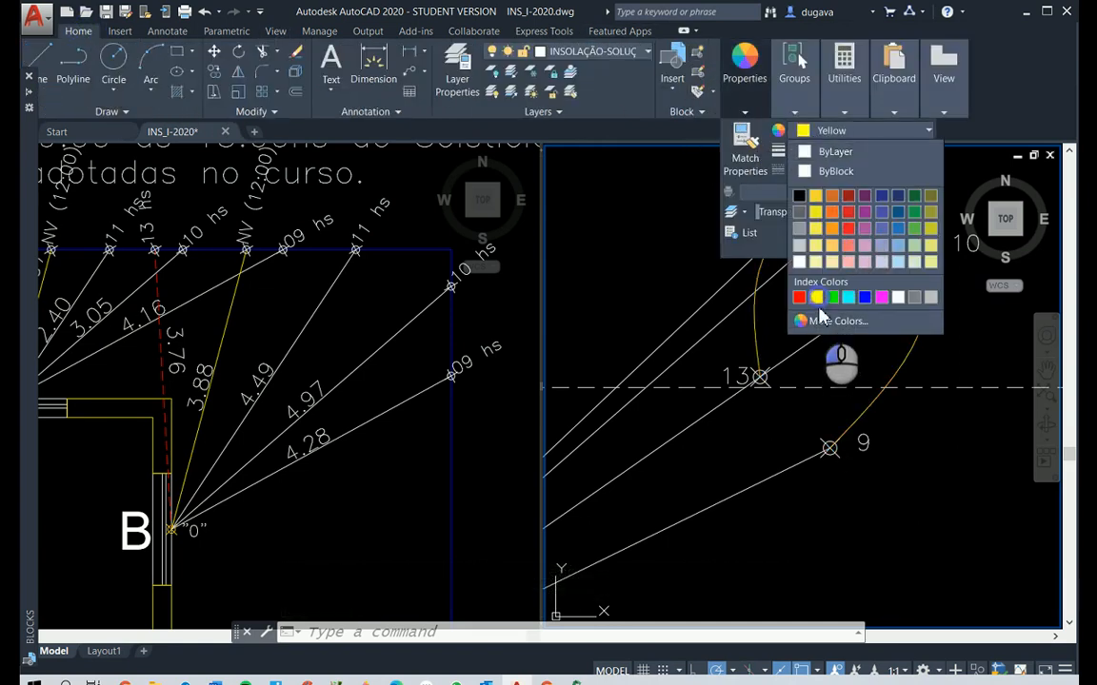
left_click(931, 516)
key("Escape")
key("Escape")
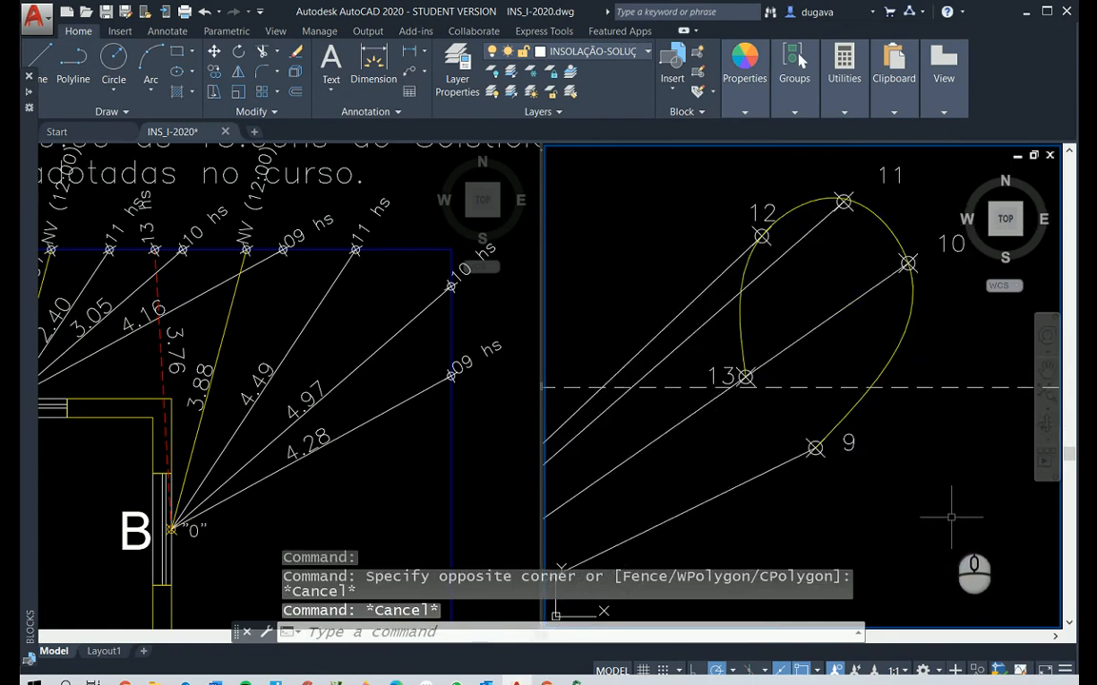
Switch the model space to a single viewport showing the solar points of Elevação B
left_click(273, 32)
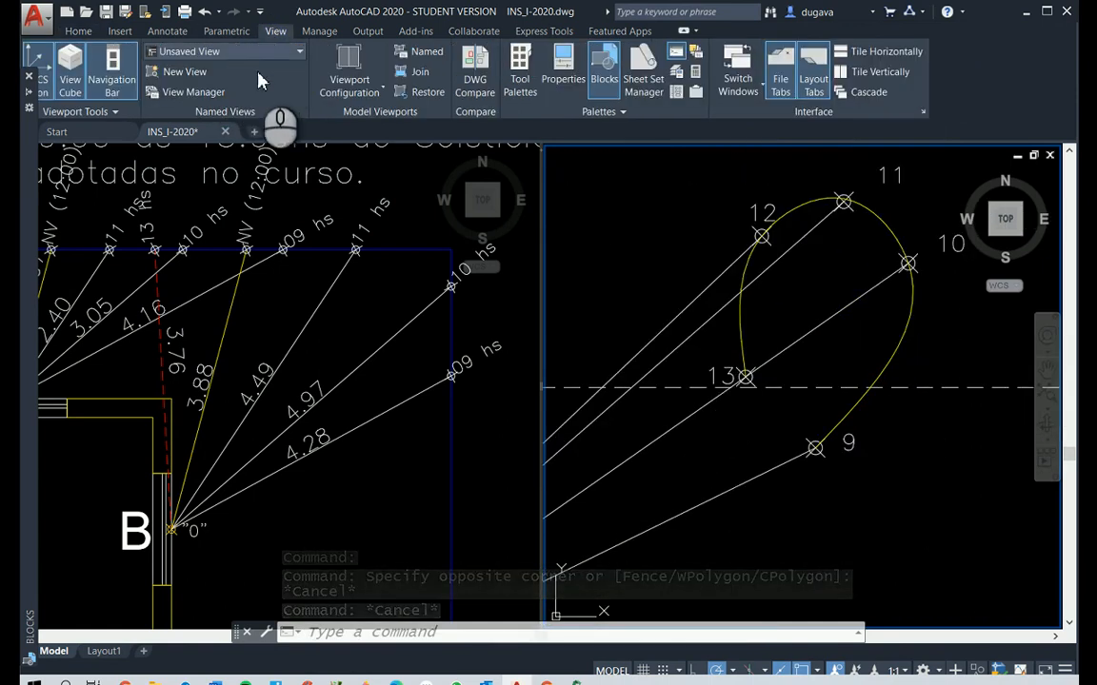
left_click(373, 90)
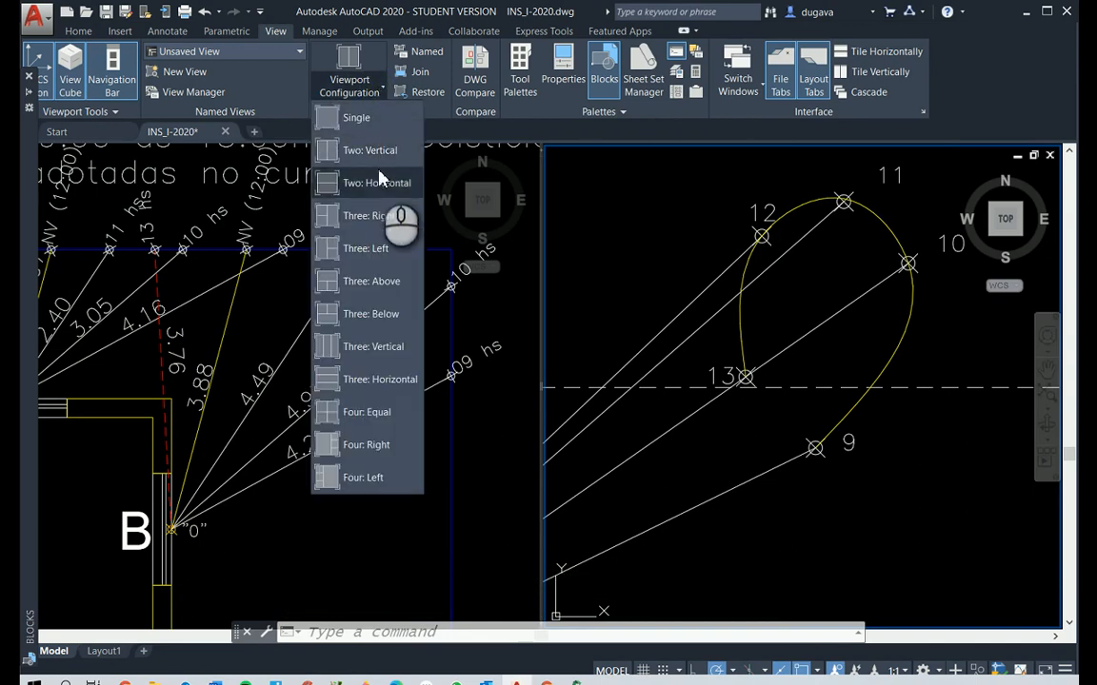
left_click(354, 117)
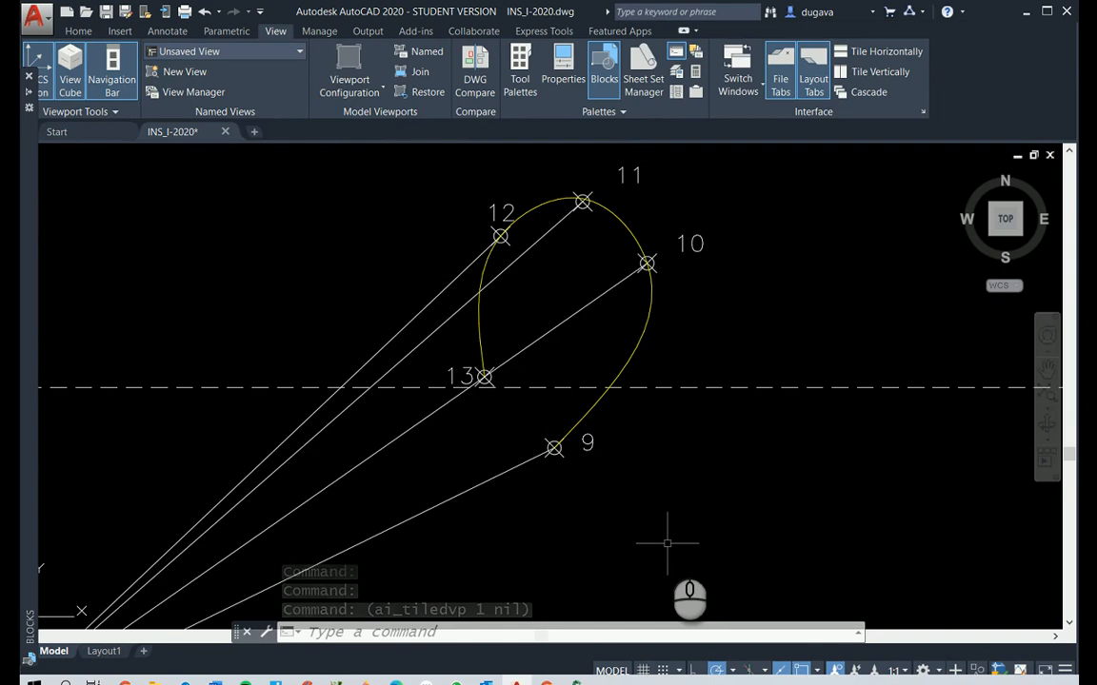
key("Escape")
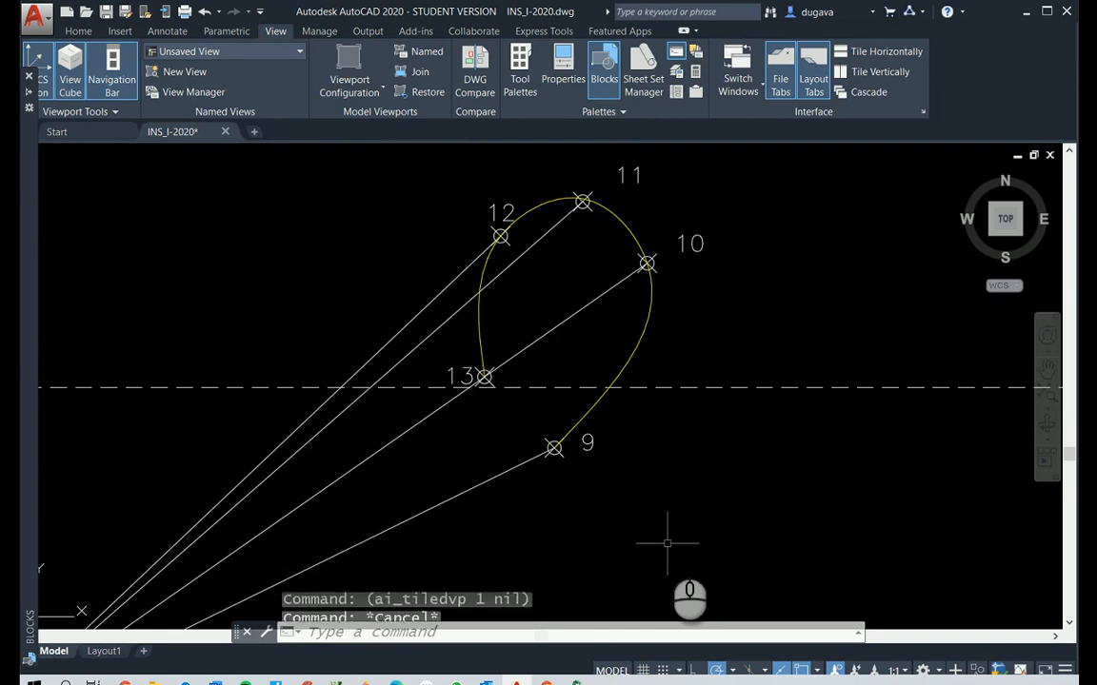
Undo the single viewport change, the yellow colour, the spline and the deletion of the red dashed auxiliary line
type("u")
key("Return")
type("u")
key("Return")
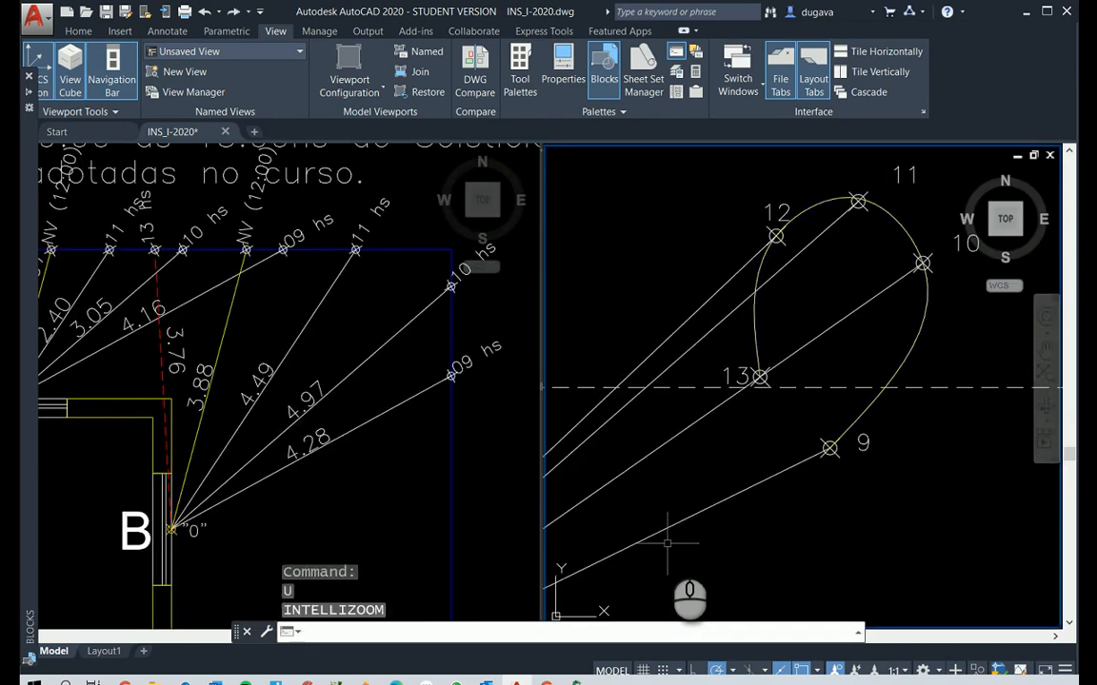
type("u")
key("Return")
type("u")
key("Return")
type("u")
key("Return")
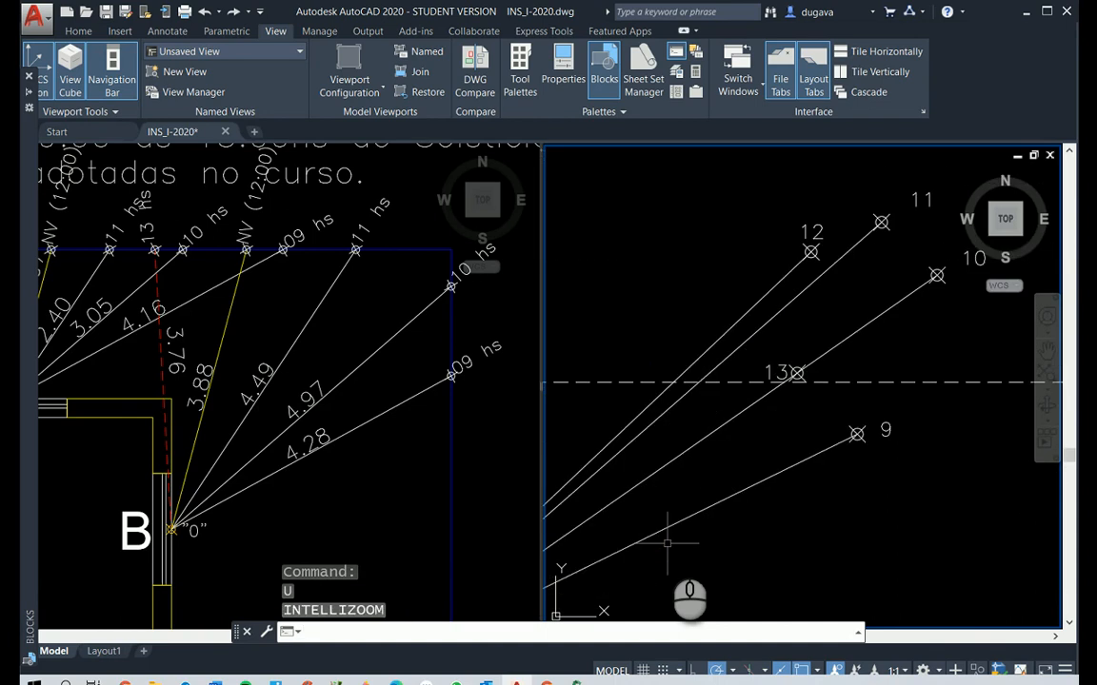
Move the 13-hour marker and its label to where the red dashed line crosses the solar line ending at the 11-hour marker
type("m")
right_click(816, 331)
left_click(758, 347)
left_click(846, 414)
right_click(845, 414)
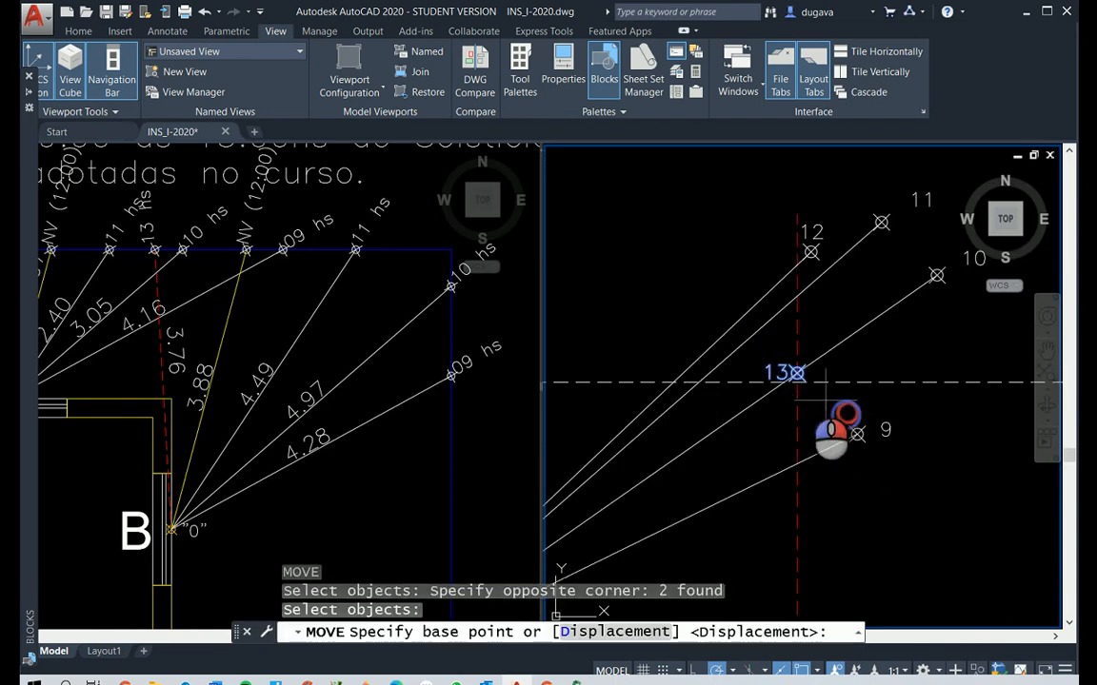
left_click(796, 373)
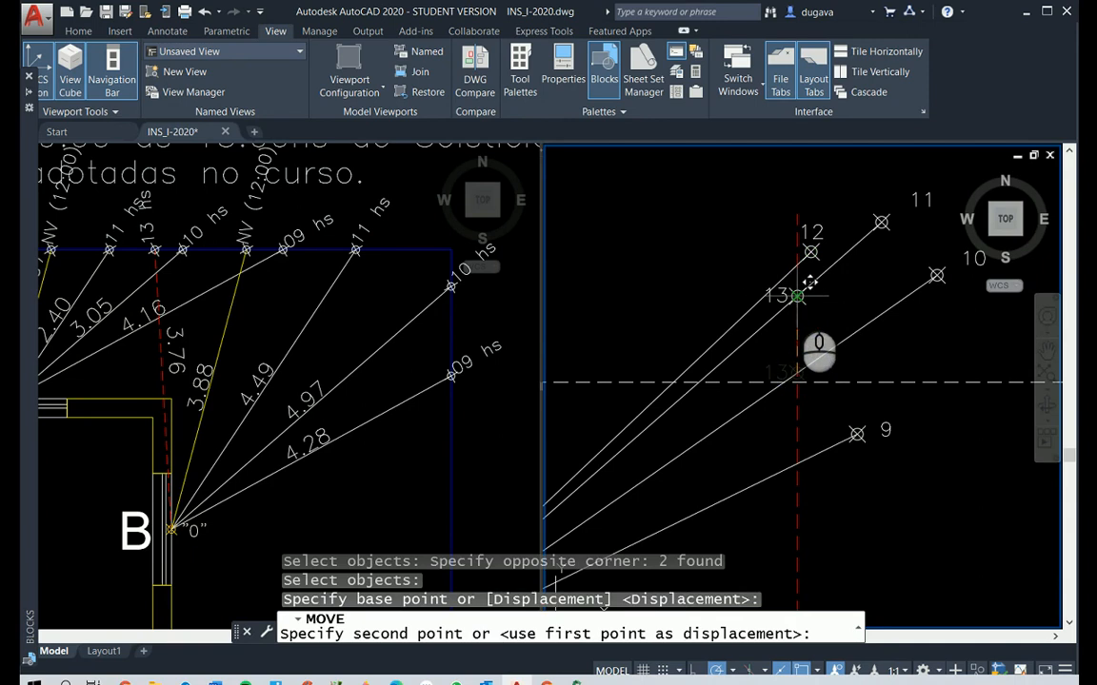
left_click(796, 296)
key("Escape")
Delete the red dashed auxiliary line through the relocated 13-hour point marker
left_click(796, 331)
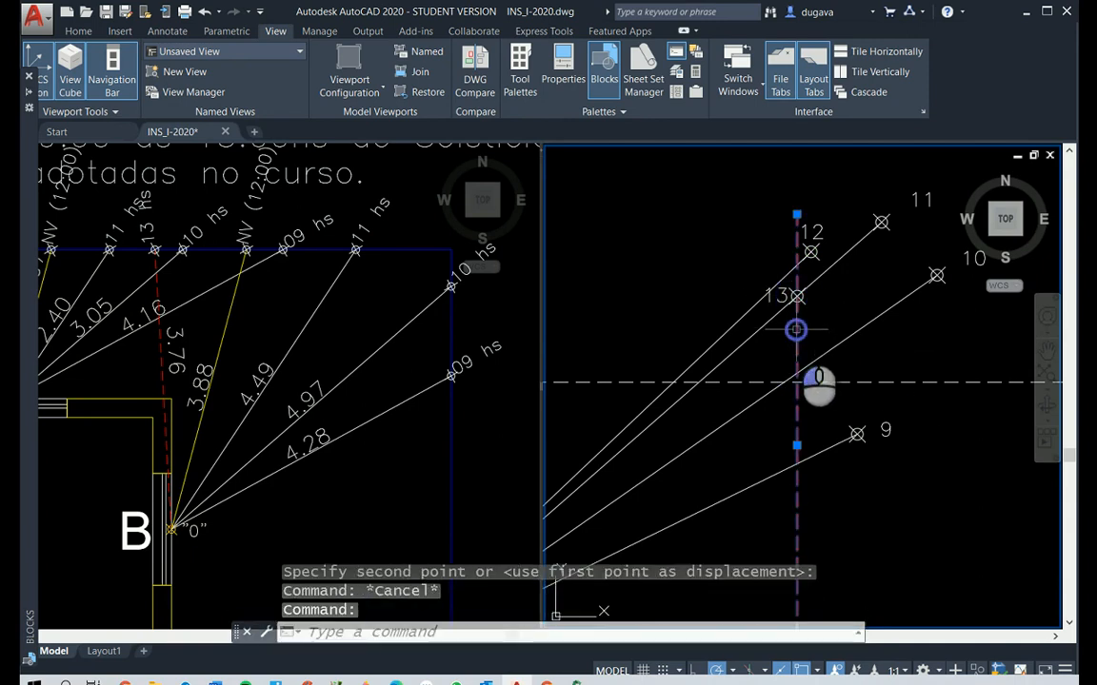
key("Delete")
scroll(761, 371, "down", 3)
scroll(822, 348, "up", 3)
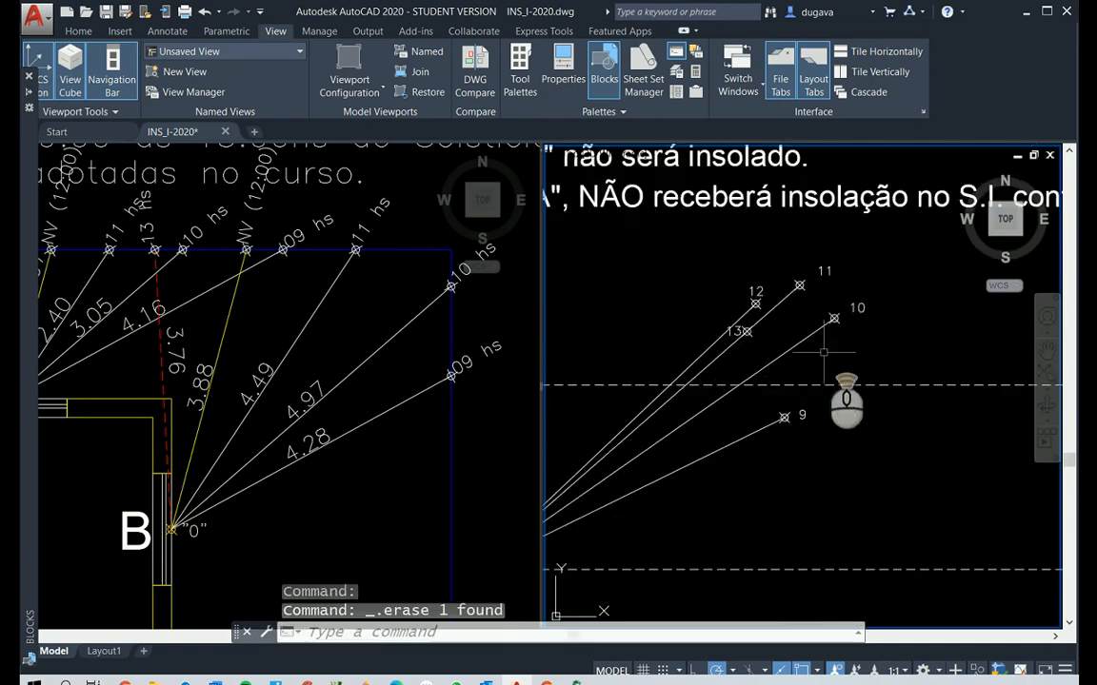
Draw a spline connecting the 9, 10, 11, 12 and relocated 13-hour point markers in order
type("s")
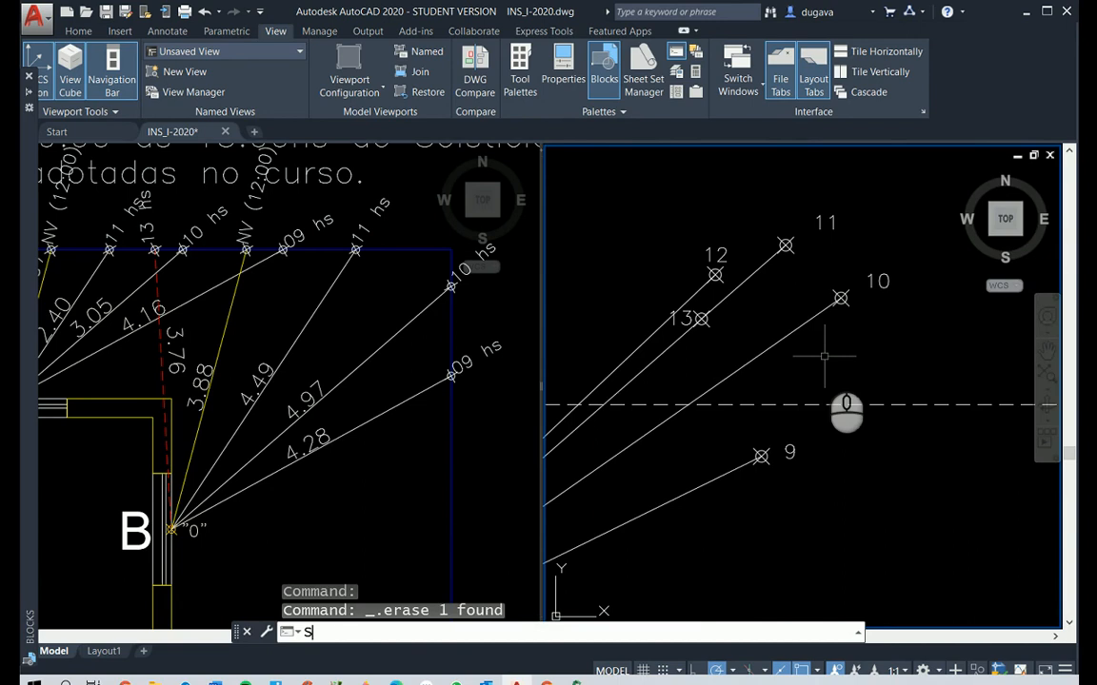
type("PL")
key("Return")
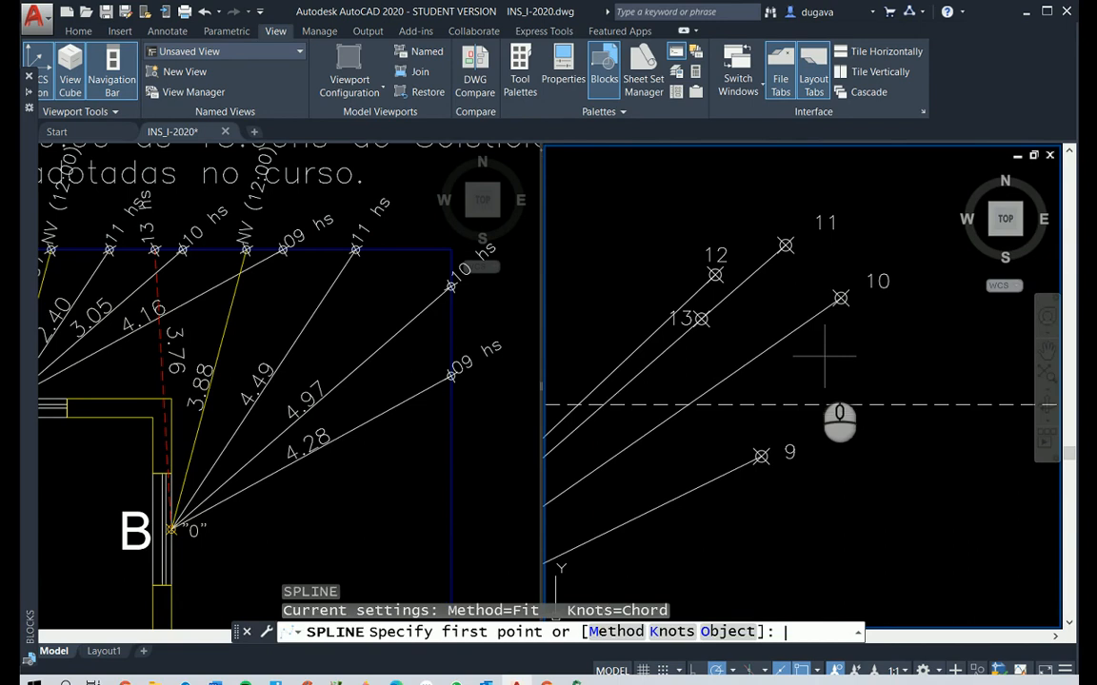
left_click(761, 457)
left_click(840, 298)
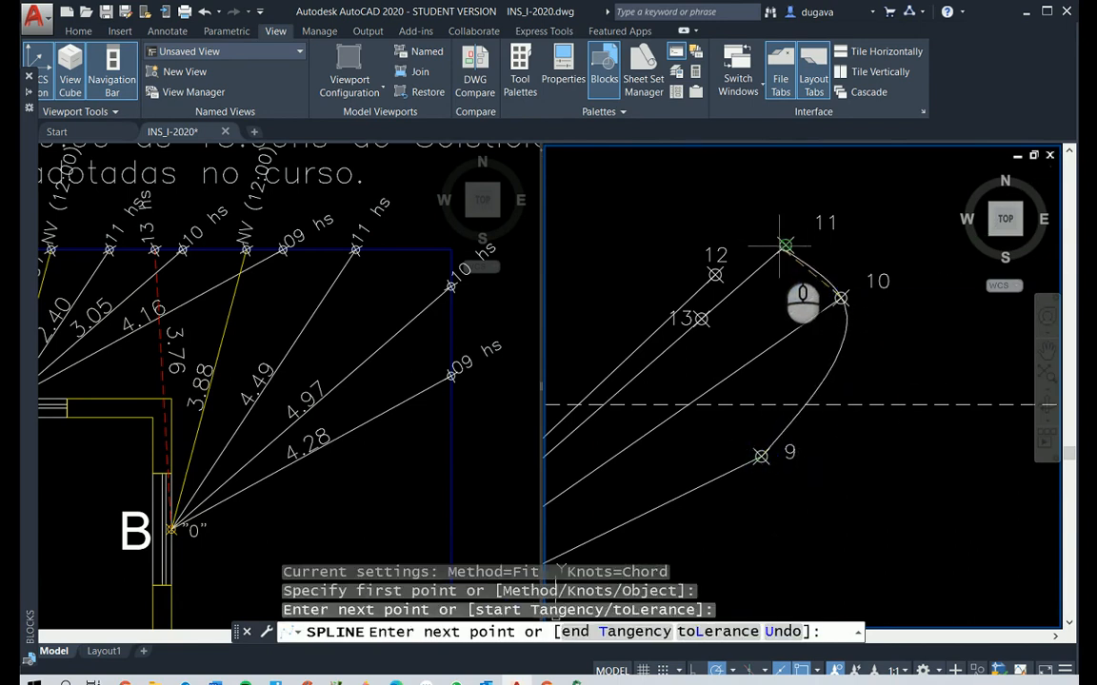
left_click(785, 245)
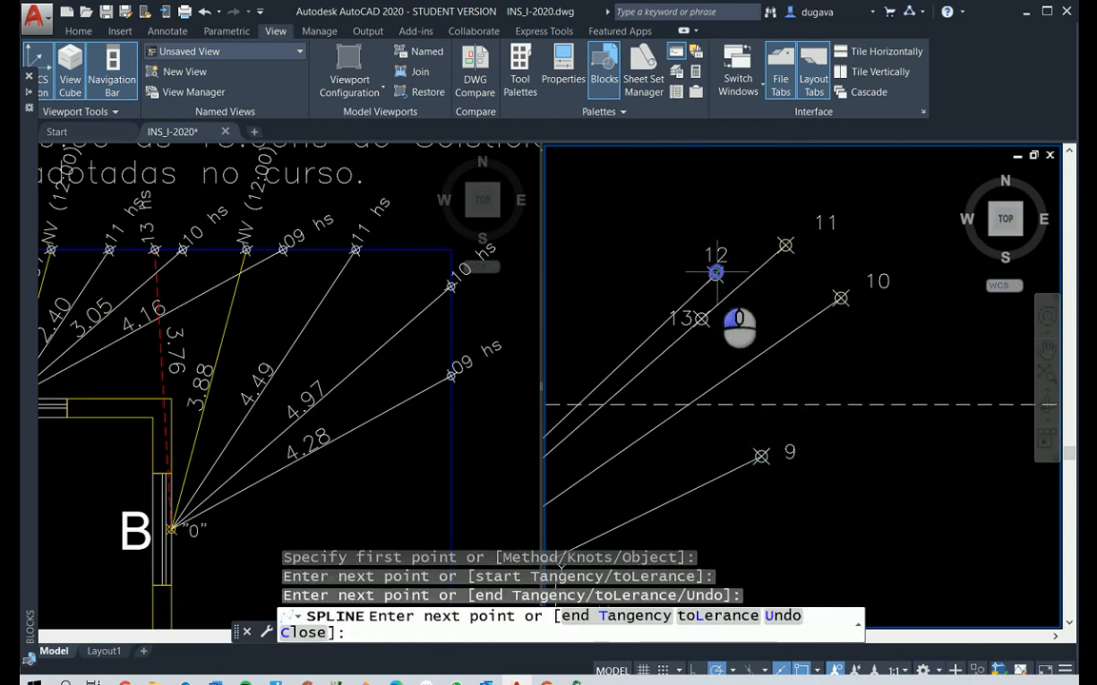
left_click(715, 273)
left_click(702, 319)
right_click(710, 320)
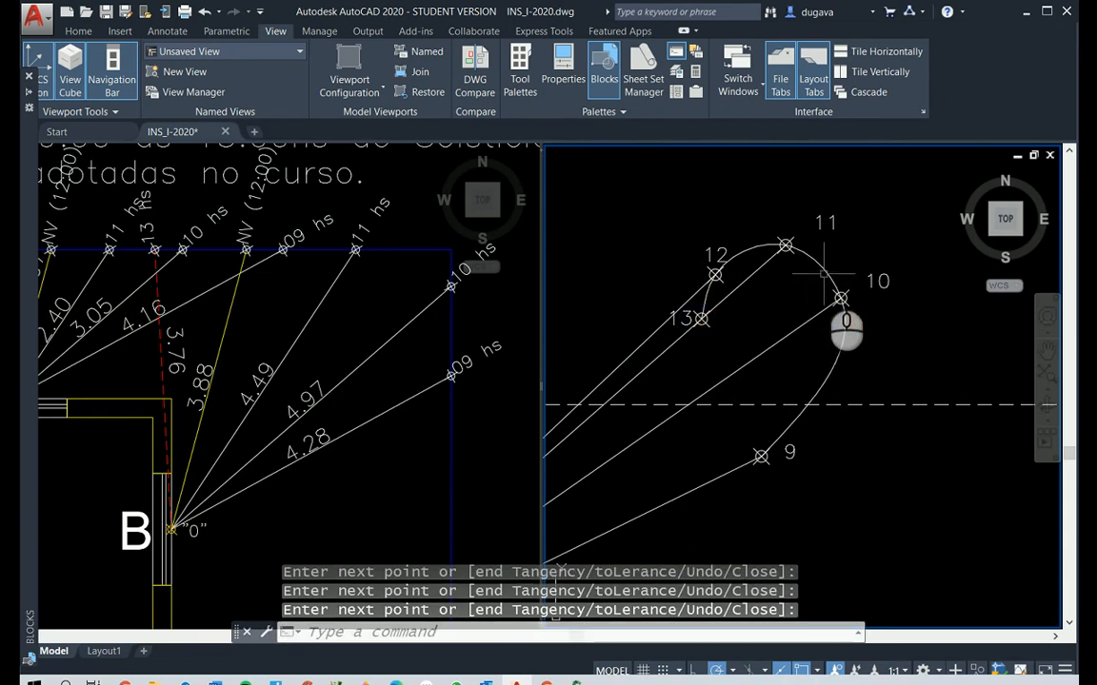
Set the new solar-path spline's colour to Yellow
left_click(845, 326)
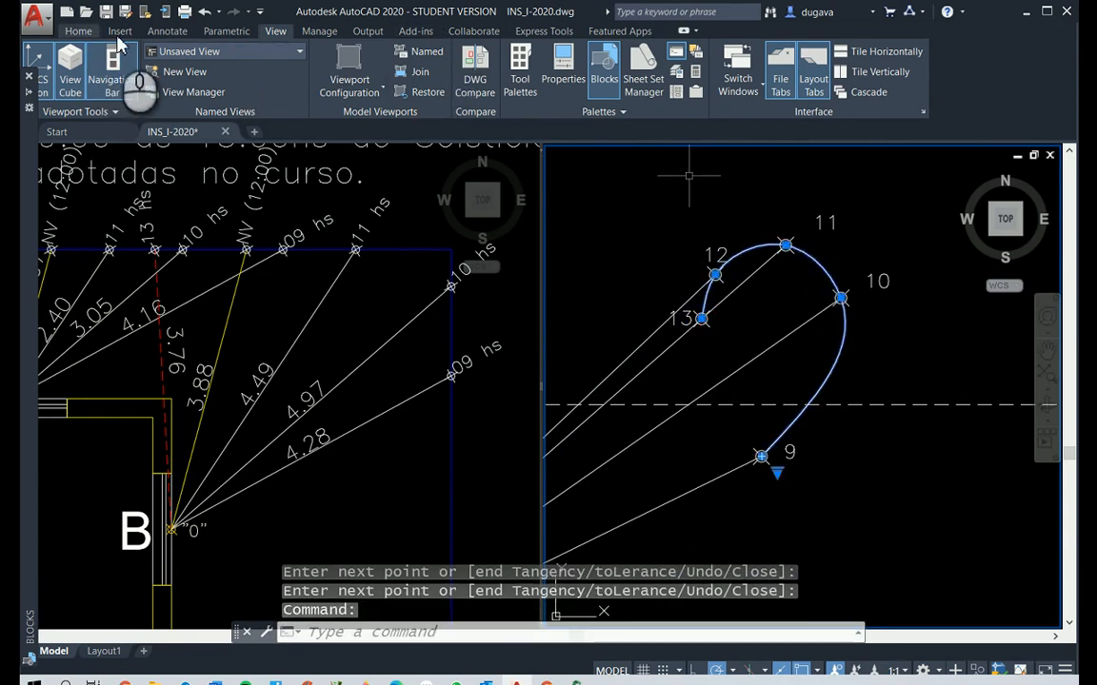
left_click(78, 30)
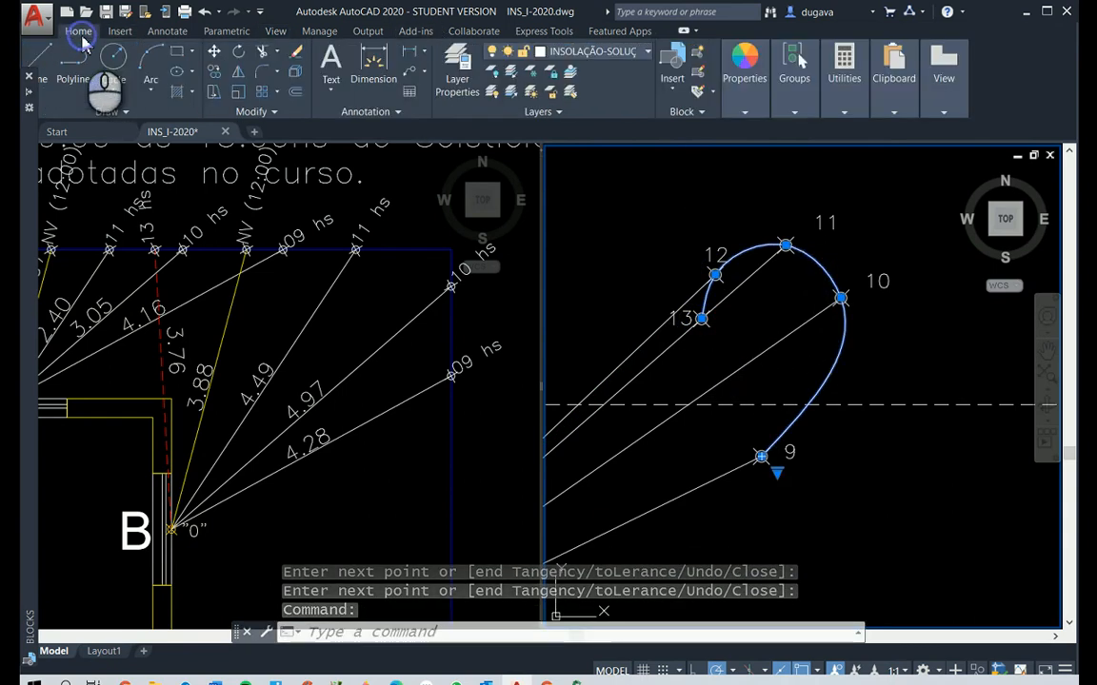
left_click(752, 105)
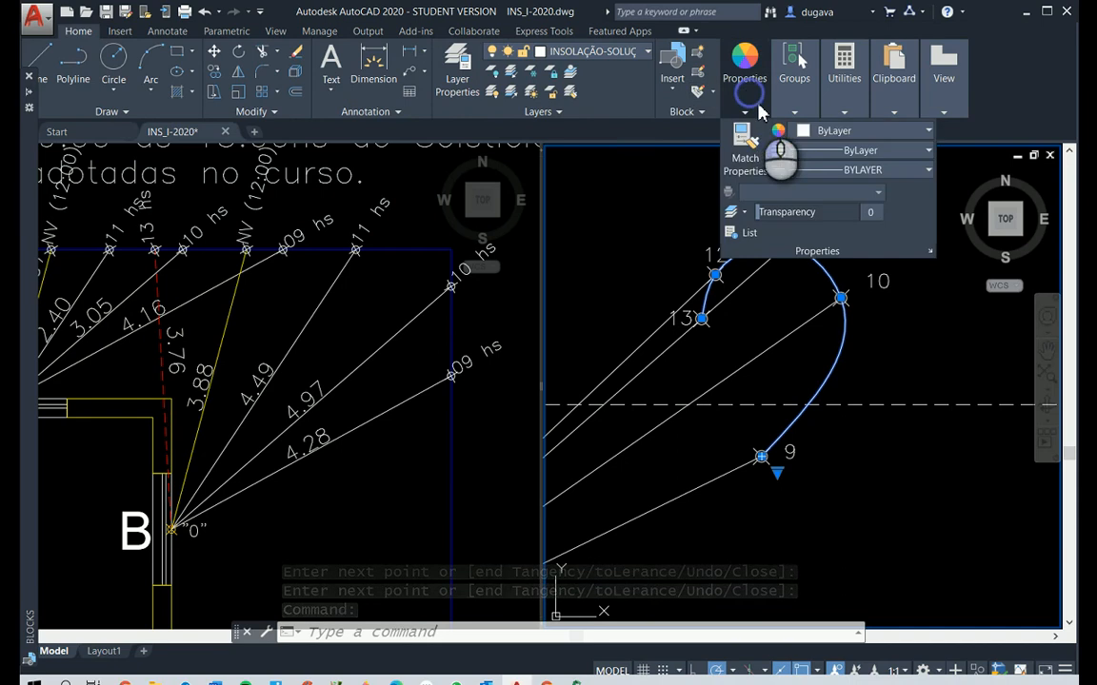
left_click(833, 131)
left_click(820, 299)
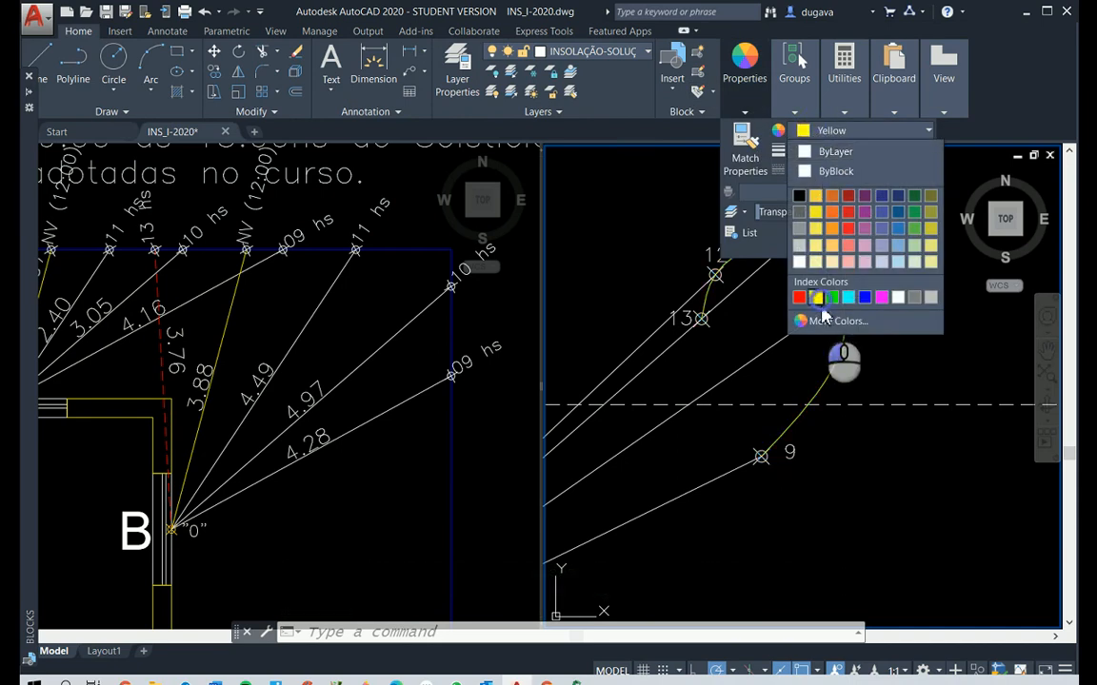
Deselect the yellow spline and restore the drawing area to a single viewport showing the window B elevation
left_click(905, 503)
left_click(892, 482)
key("Escape")
key("Escape")
key("Escape")
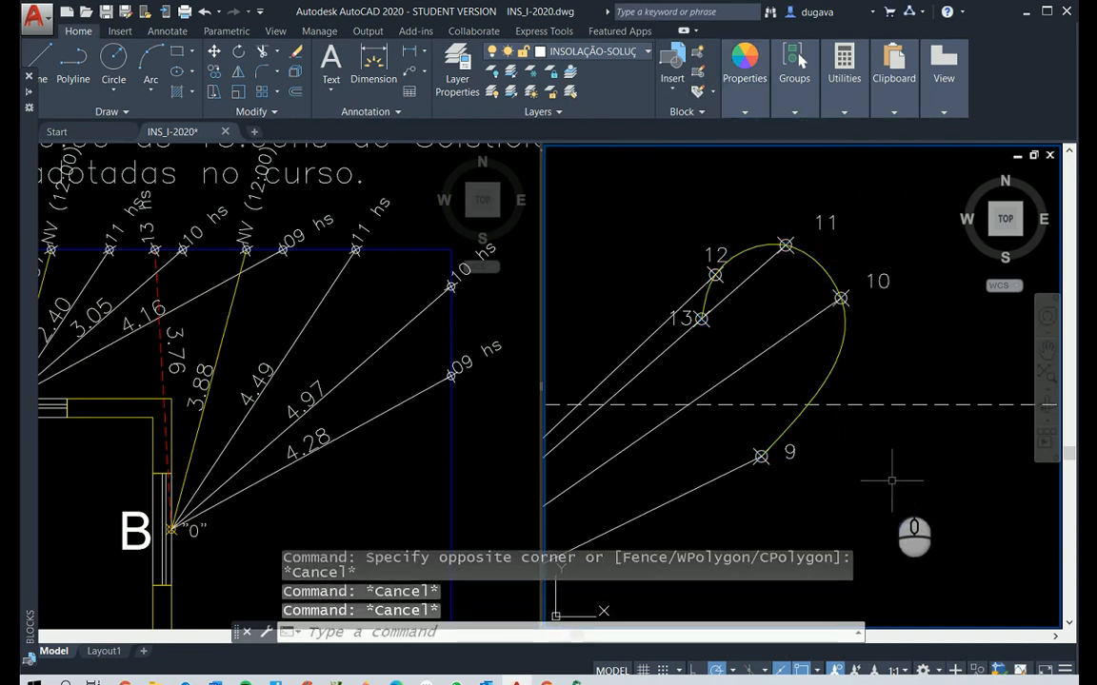
scroll(892, 480, "down", 2)
scroll(892, 480, "up", 2)
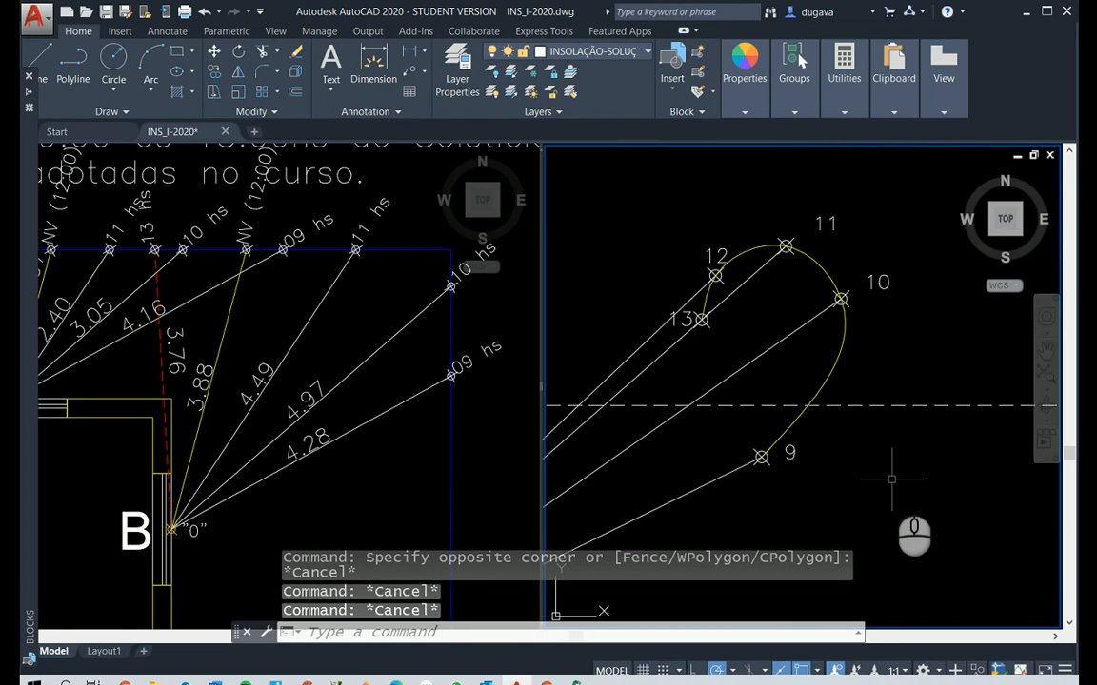
left_click(275, 30)
left_click(354, 70)
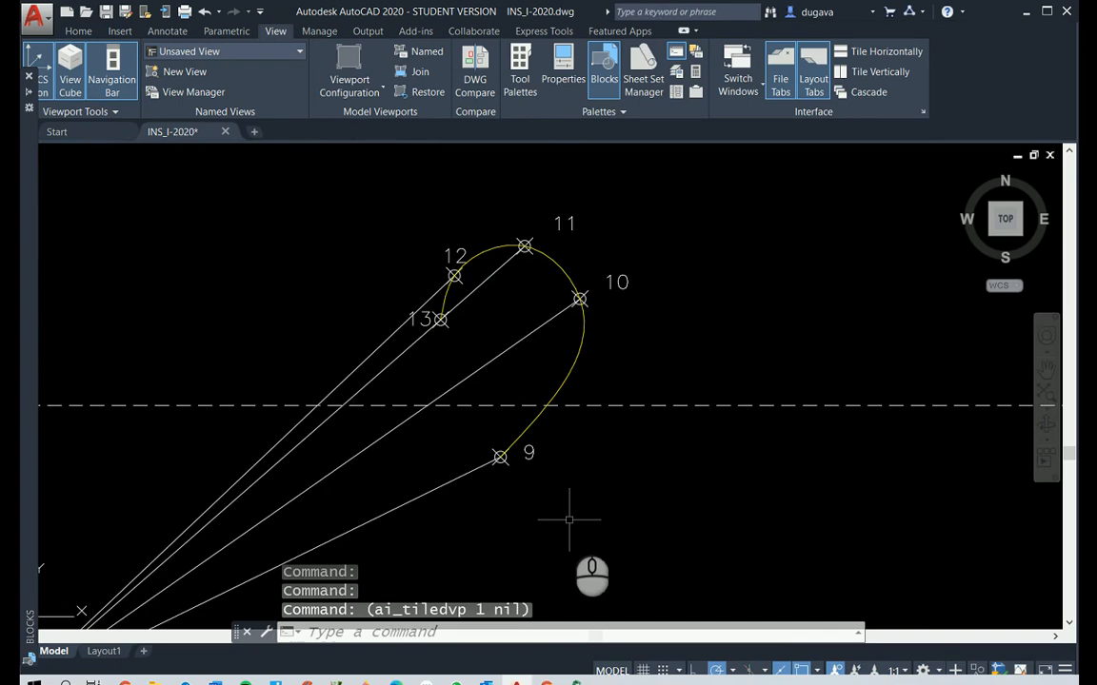
Add a vertical linear dimension between the 9 and 10 point markers using the DIM-INTERPOLACAO dimension style
scroll(568, 519, "down", 3)
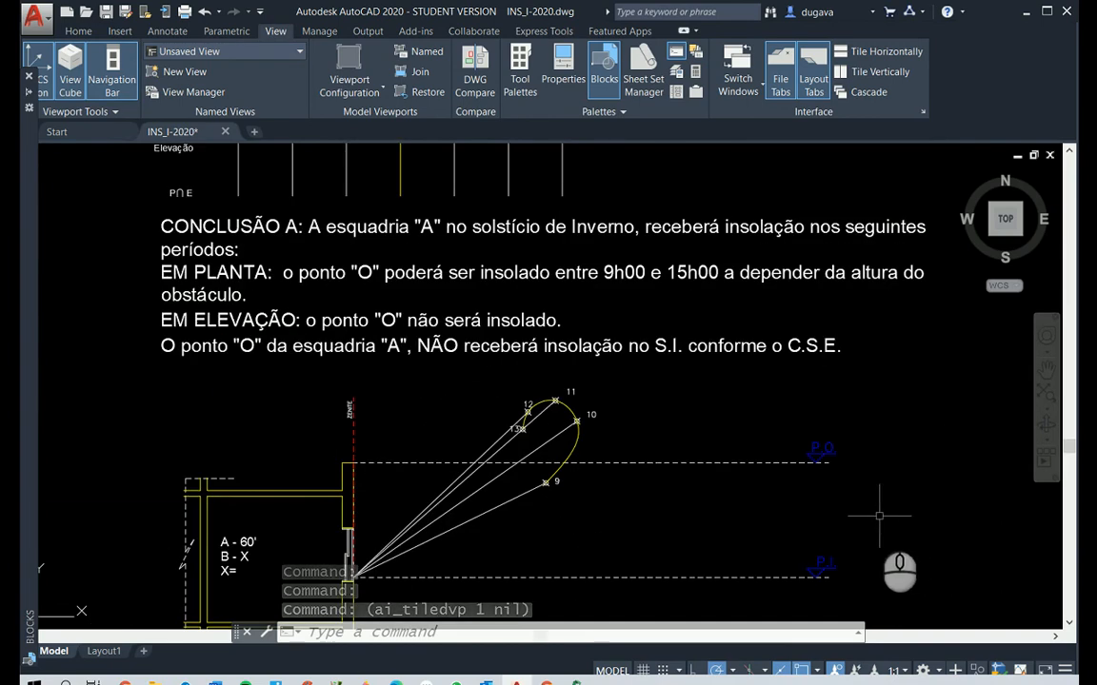
scroll(869, 520, "up", 2)
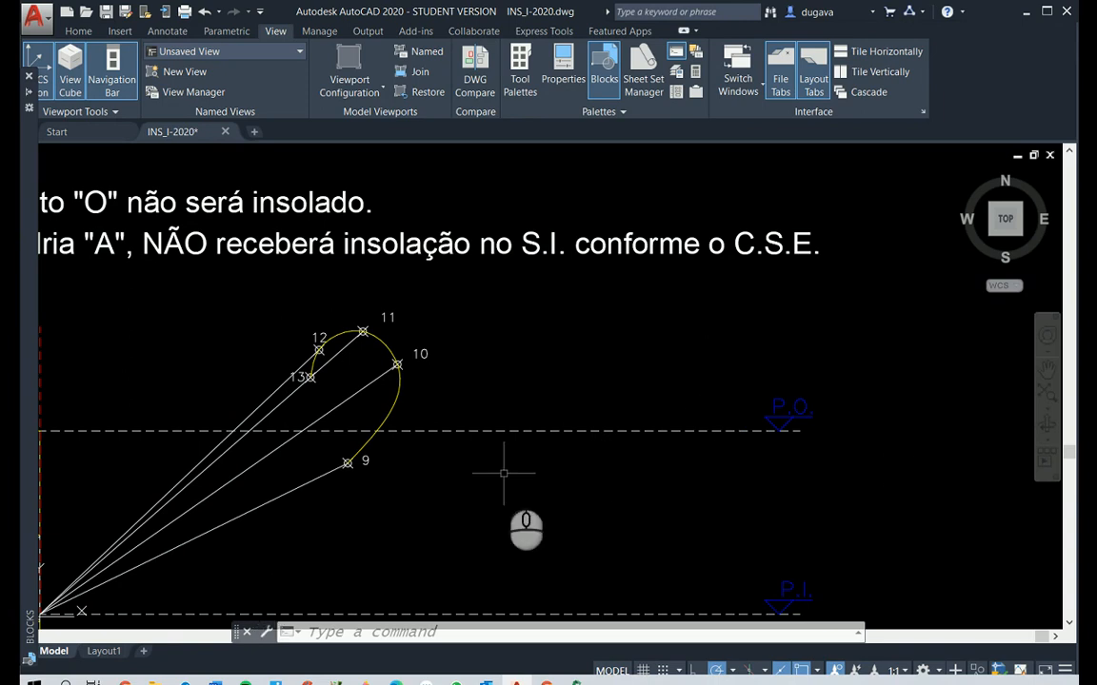
scroll(507, 481, "up", 2)
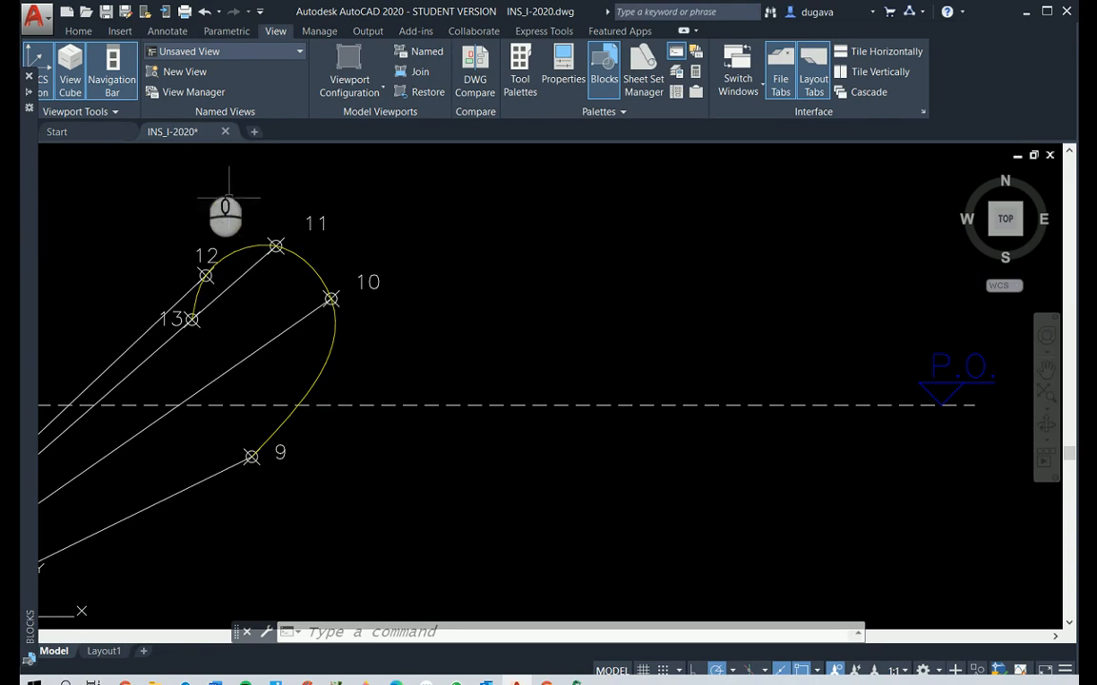
left_click(165, 30)
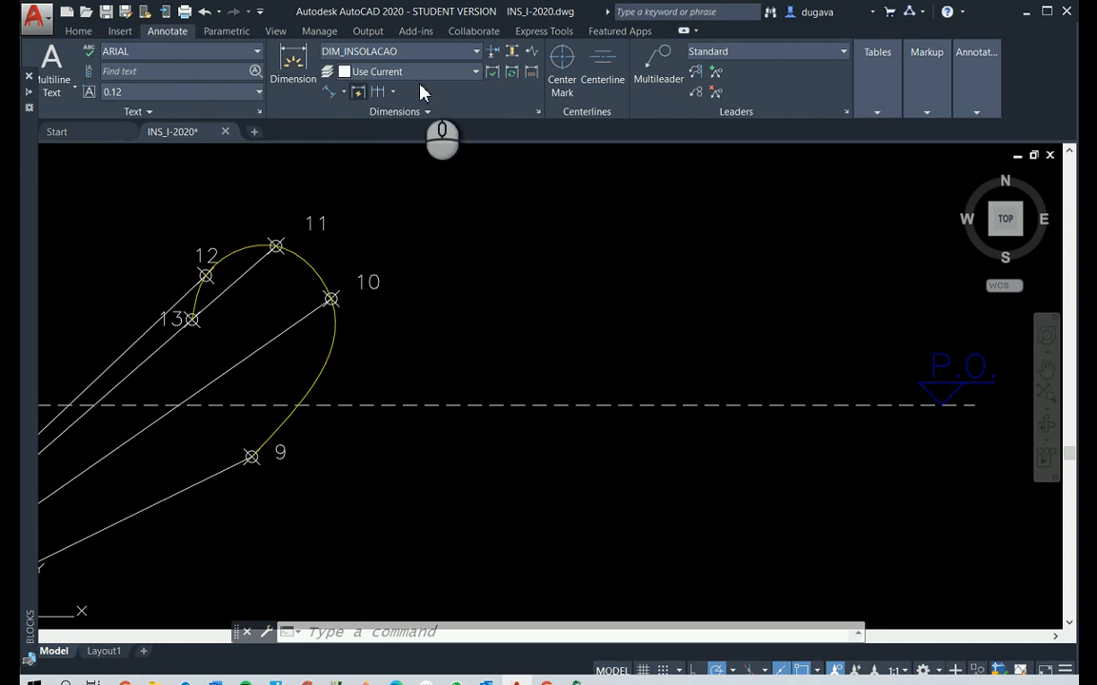
left_click(476, 51)
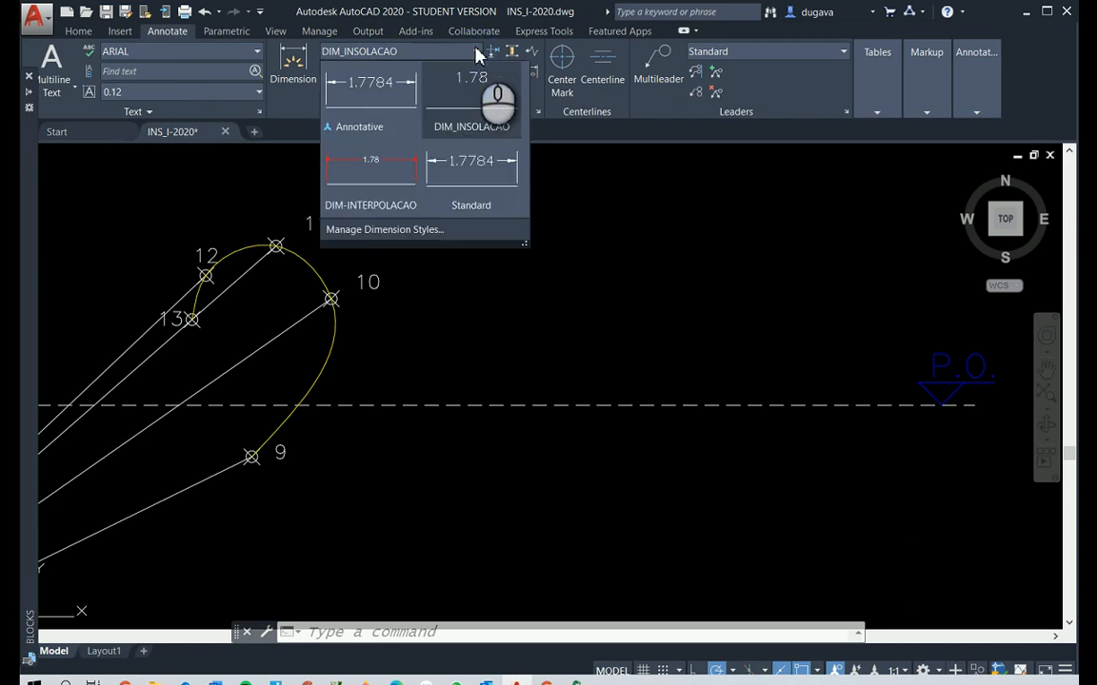
left_click(362, 175)
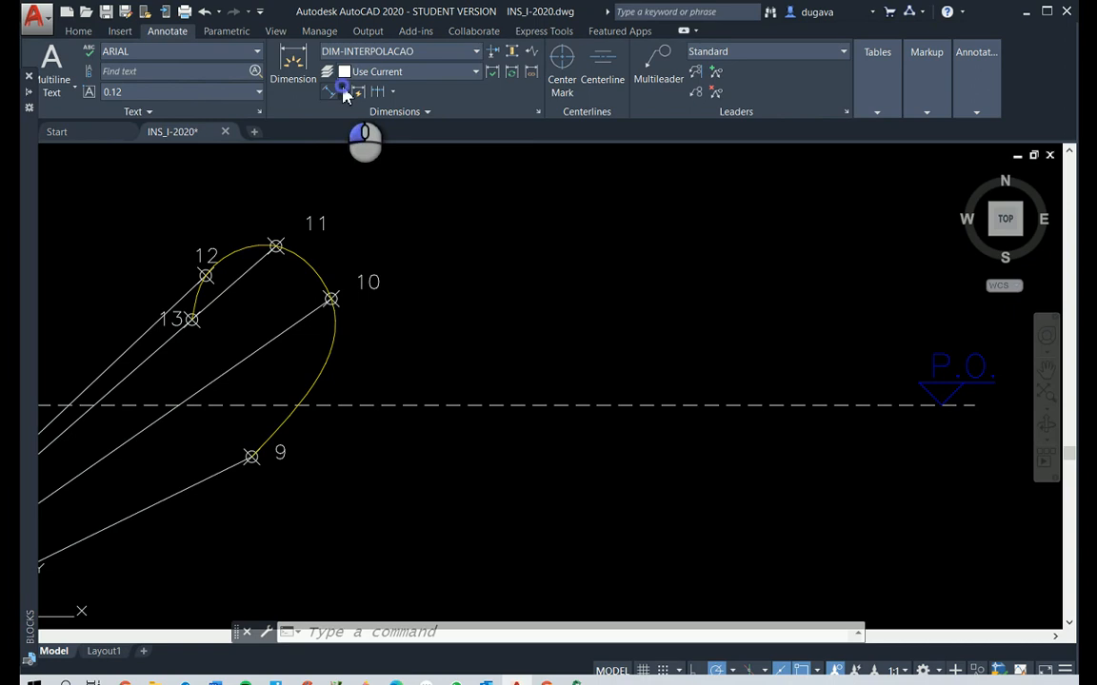
left_click(343, 91)
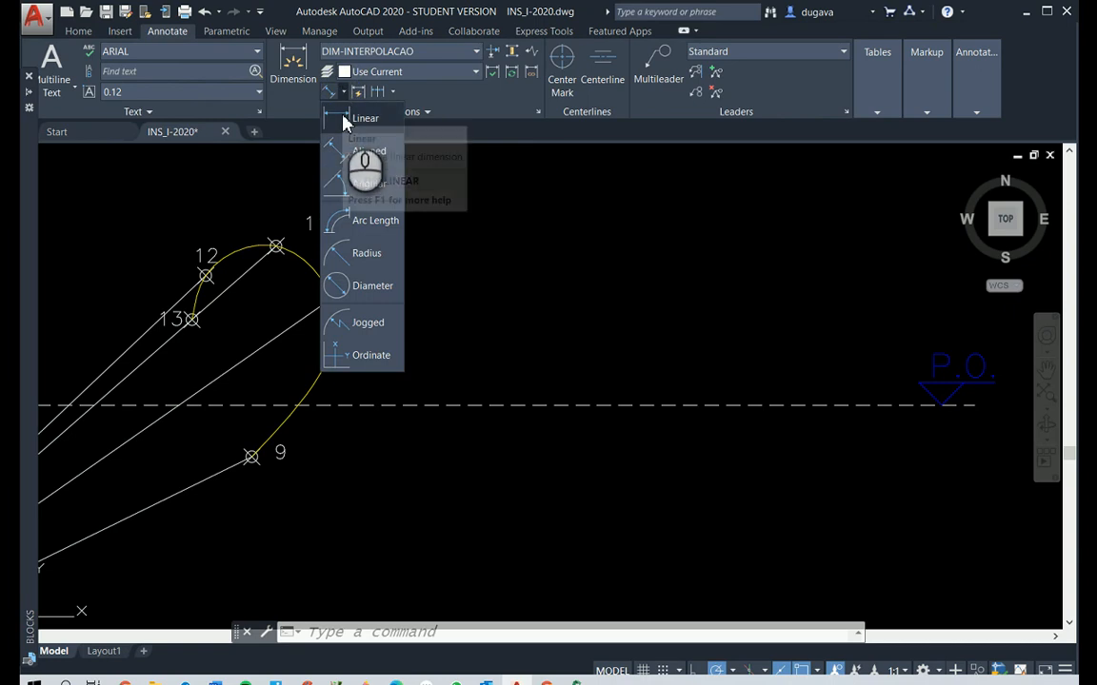
left_click(345, 122)
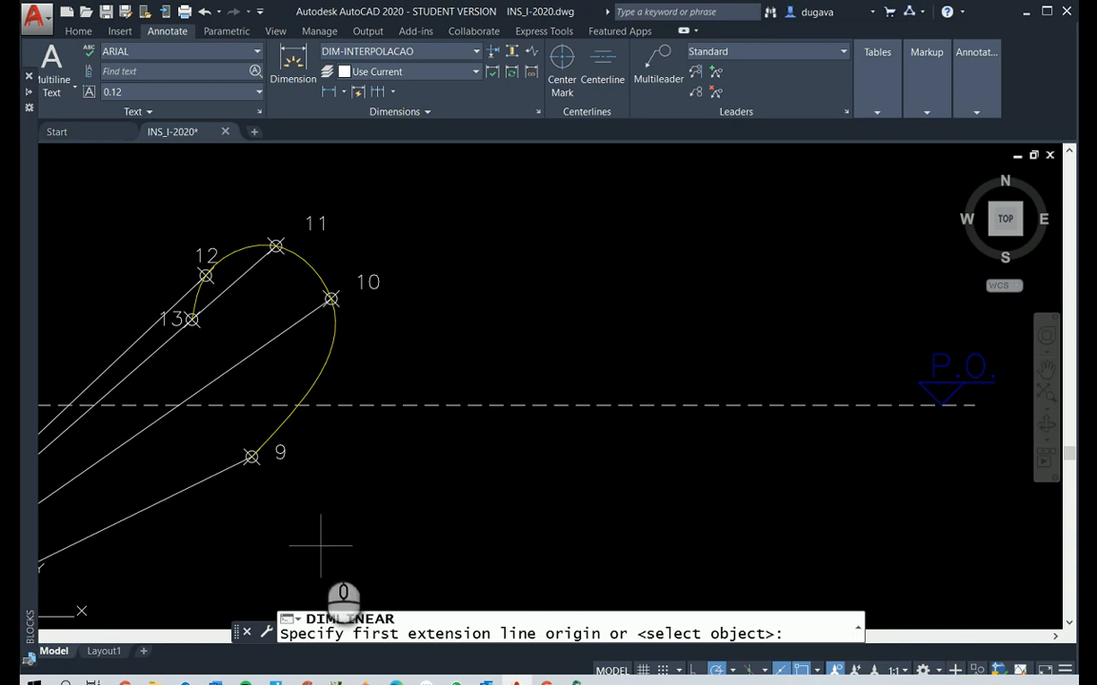
left_click(251, 457)
left_click(330, 299)
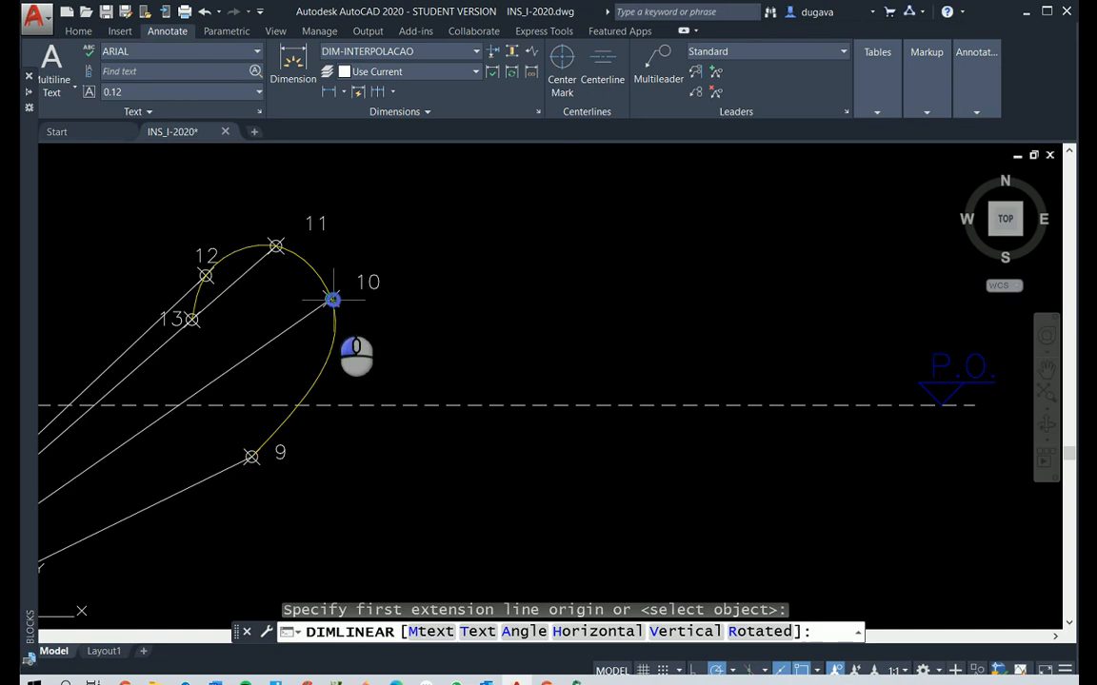
left_click(509, 327)
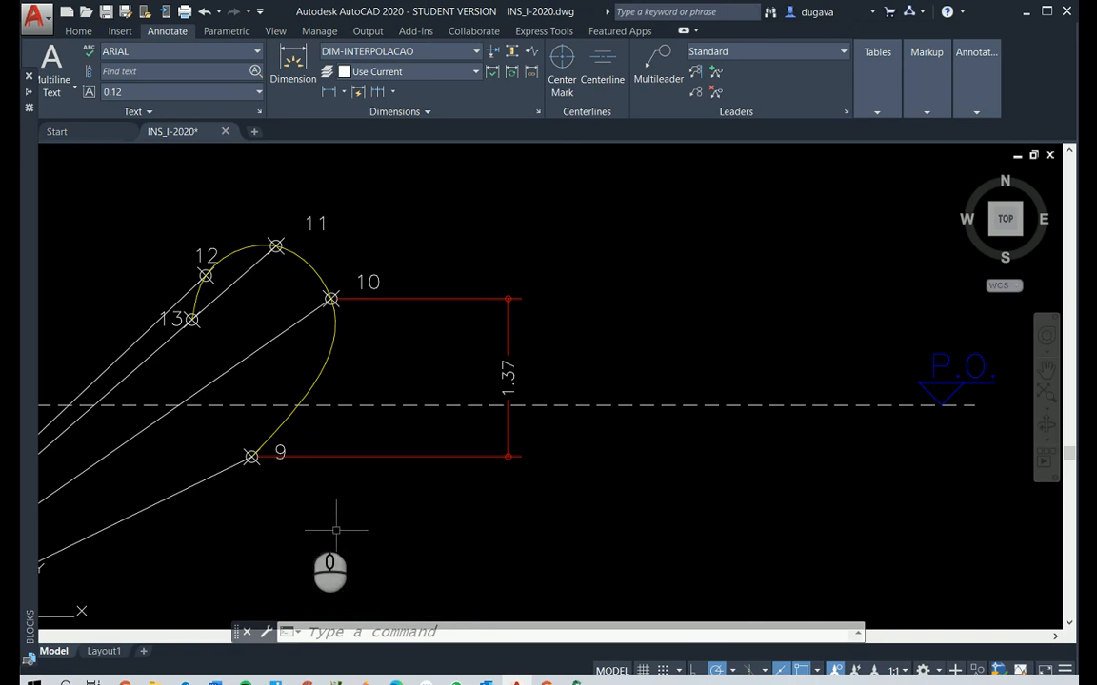
Add a vertical linear dimension from the 9-hour marker to where the yellow spline crosses the dashed P.O. line
right_click(288, 506)
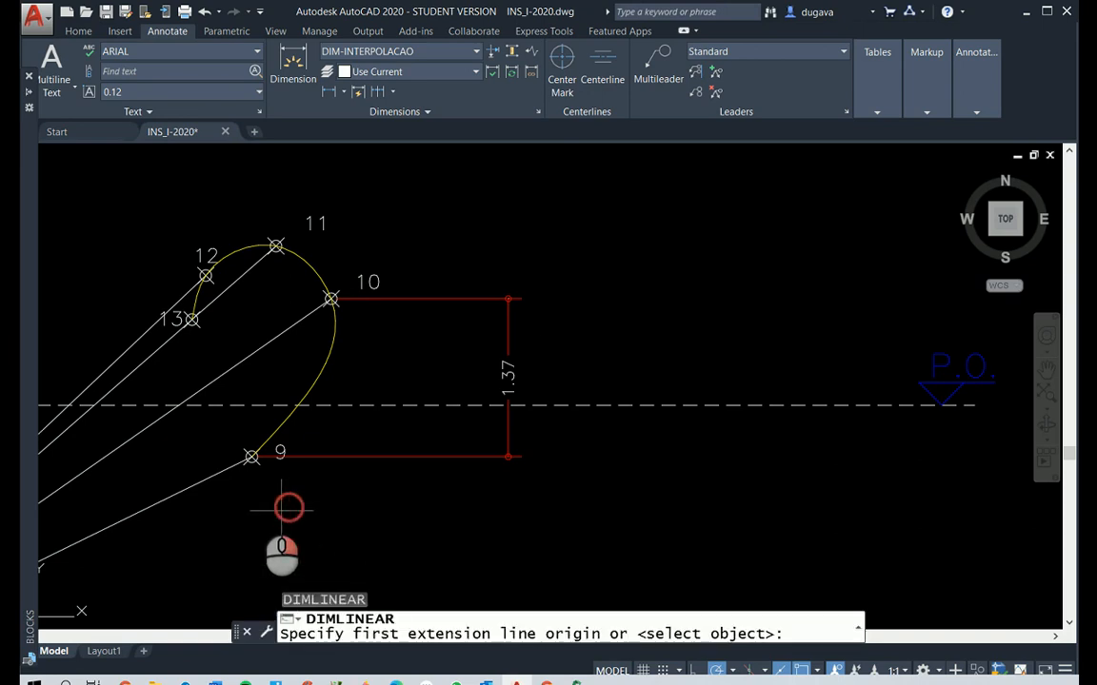
left_click(251, 457)
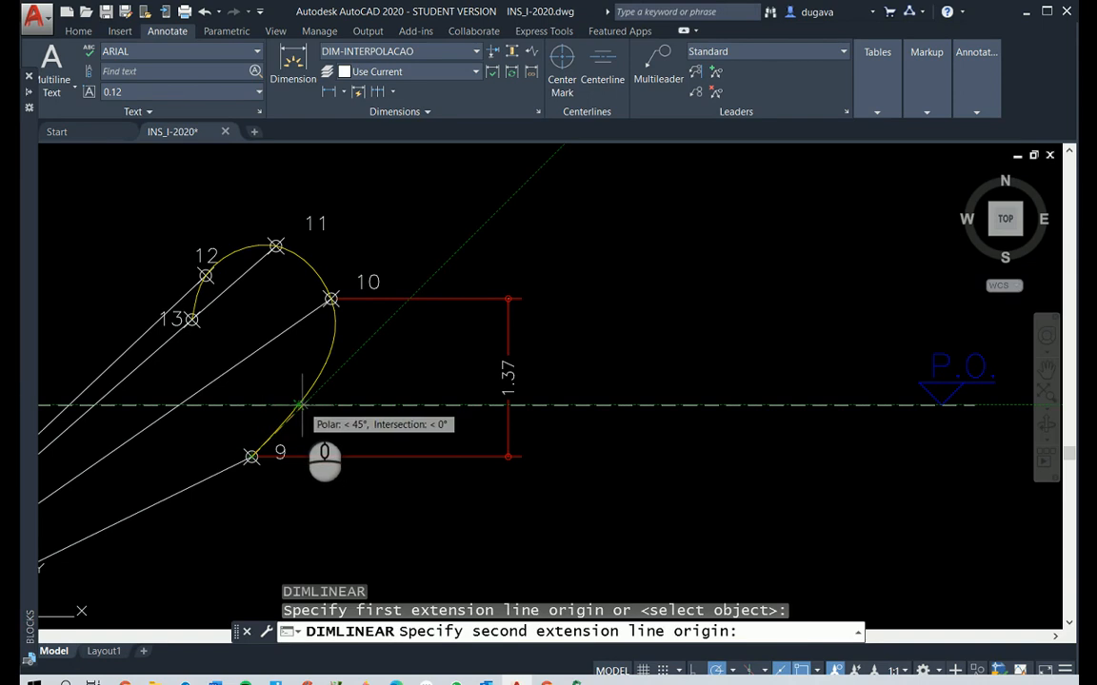
left_click(301, 406)
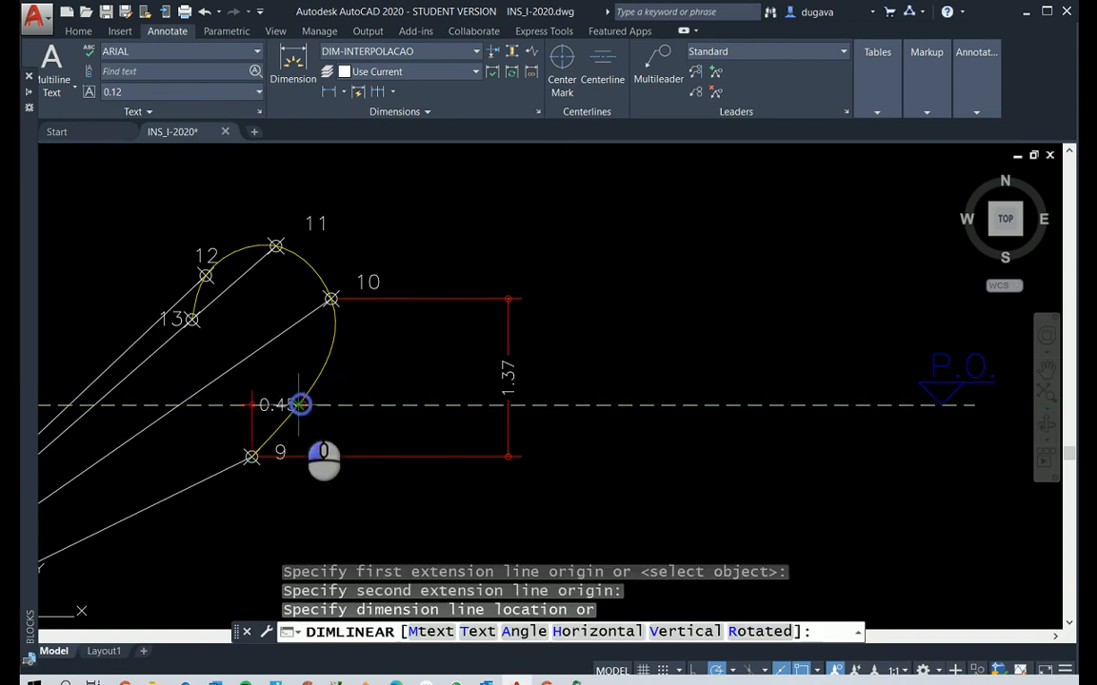
left_click(461, 428)
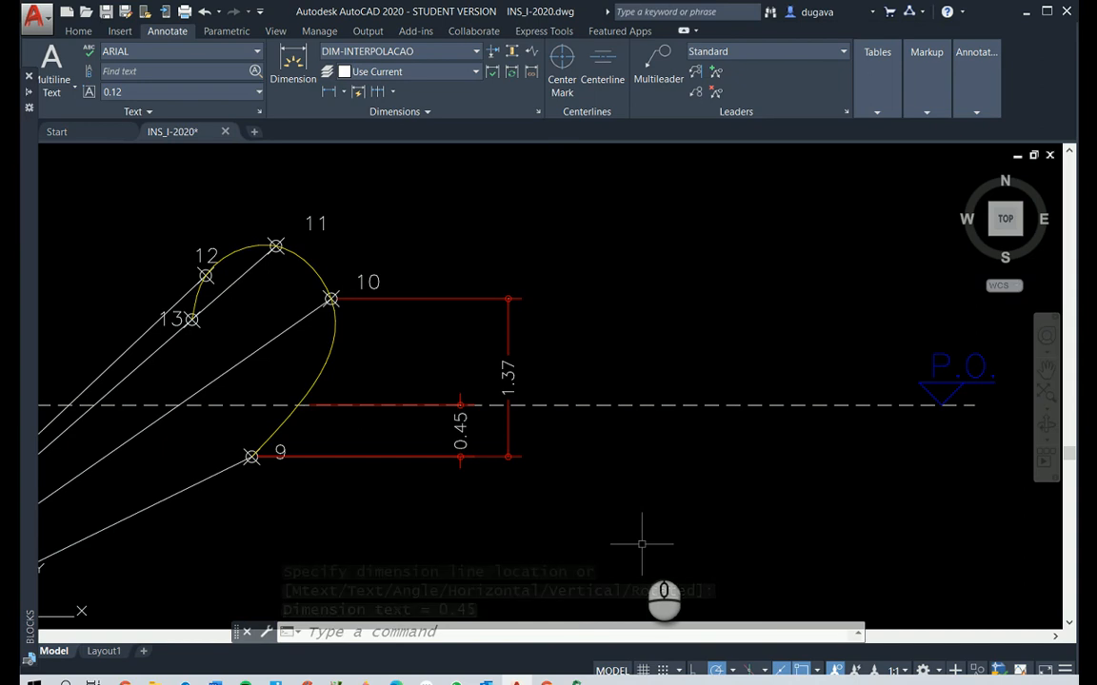
Edit the rule-of-three text inside the room, replacing the A in "A - 60'" with 137
scroll(608, 485, "down", 3)
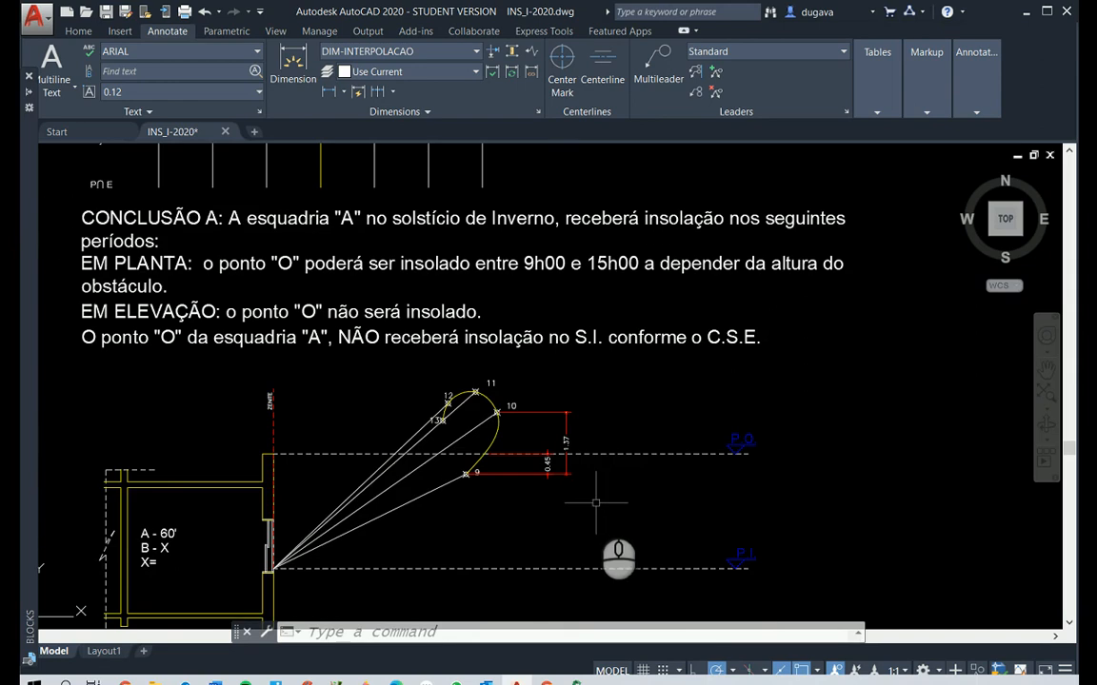
scroll(142, 598, "up", 2)
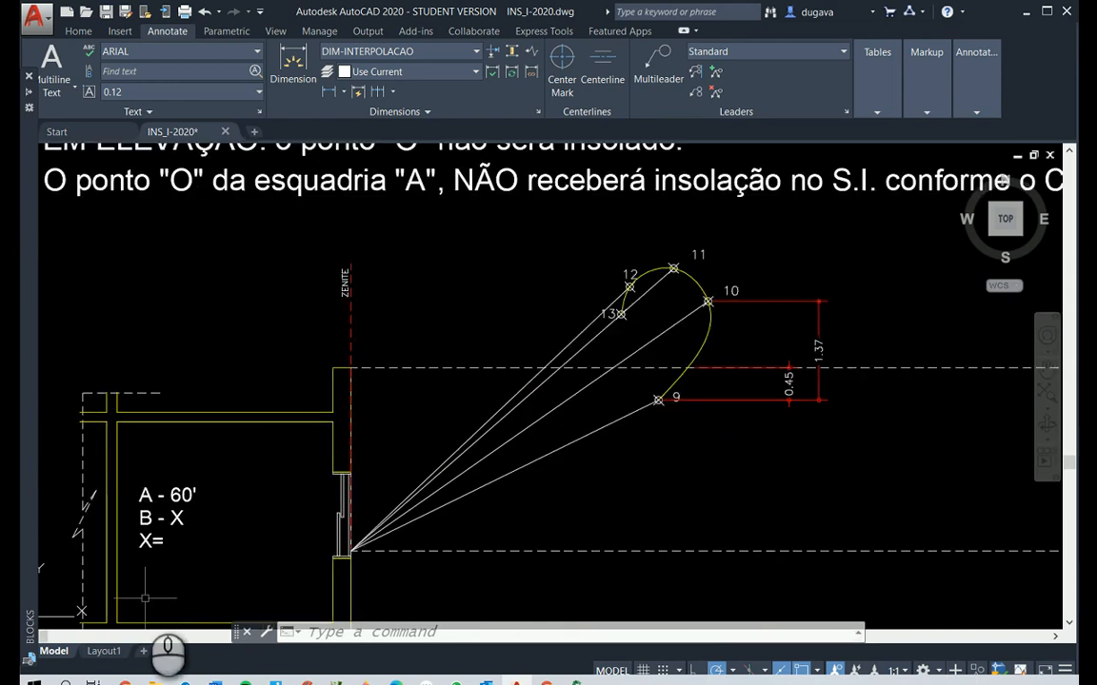
scroll(151, 593, "up", 4)
scroll(155, 589, "down", 4)
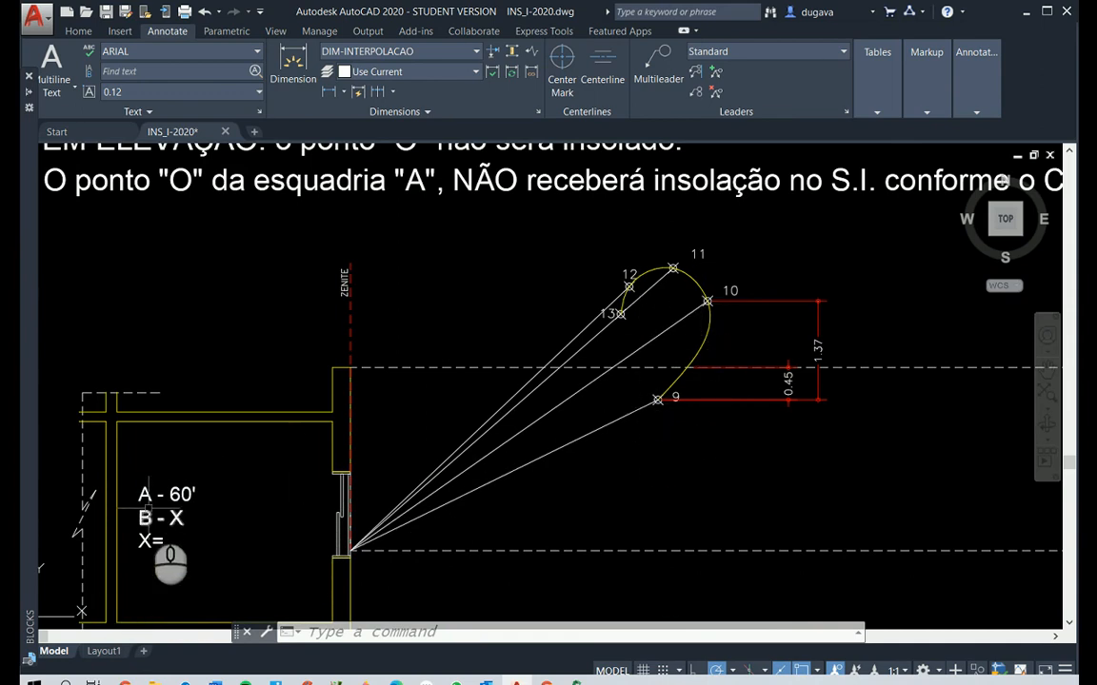
key("Escape")
key("Escape")
type("ed")
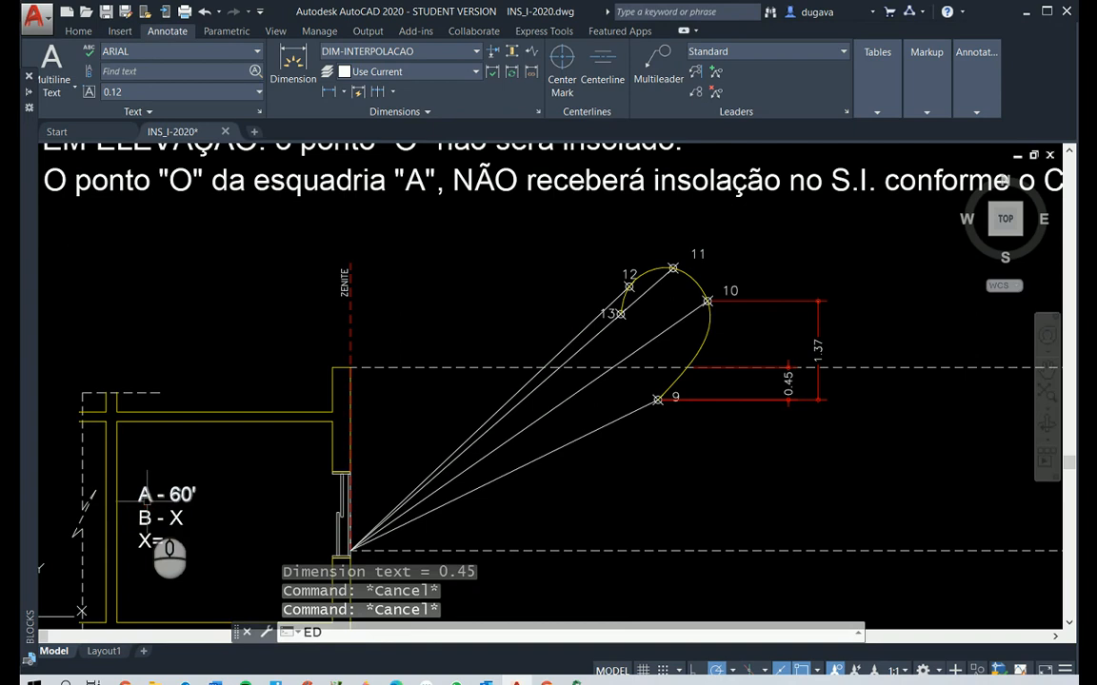
key("Return")
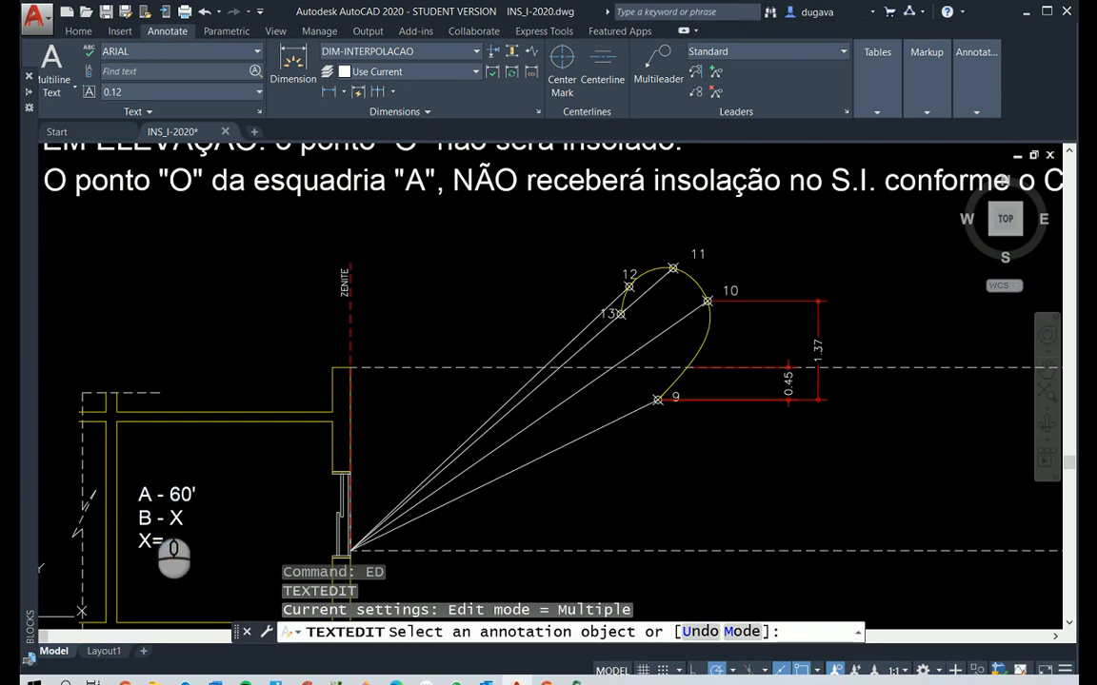
left_click(153, 497)
double_click(147, 496)
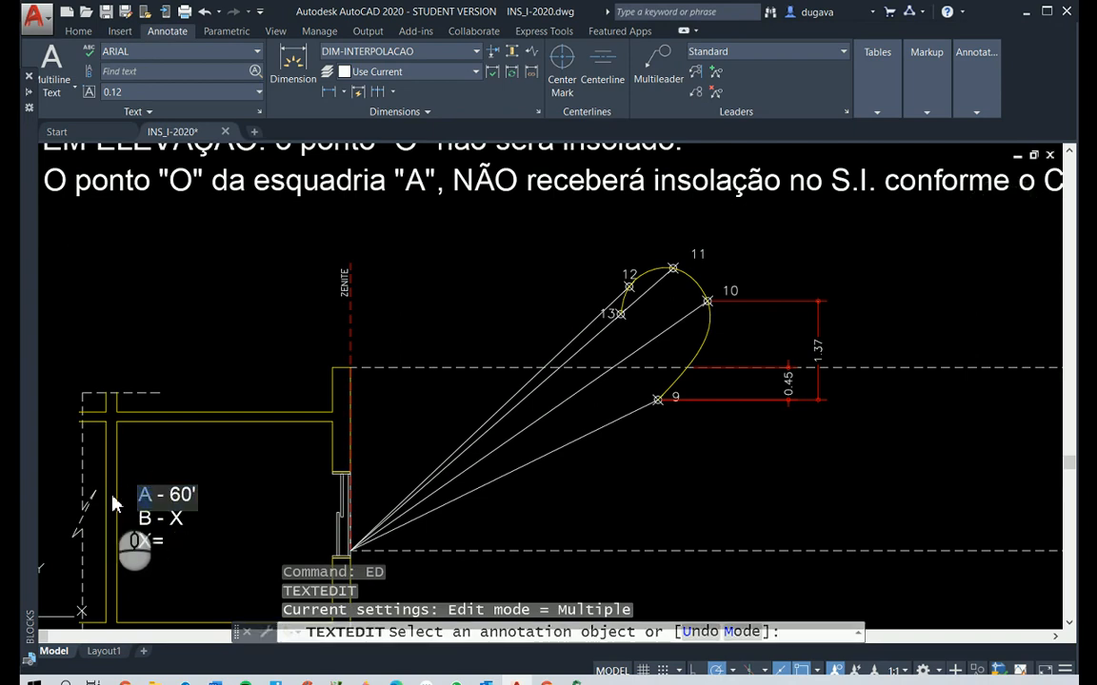
type("137")
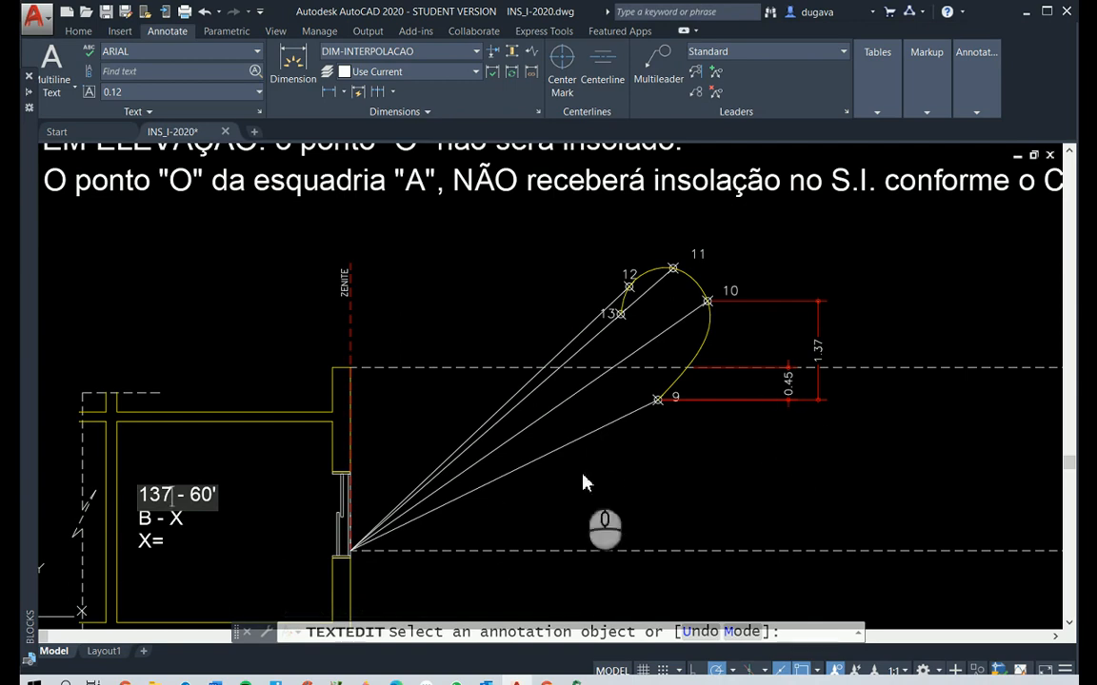
left_click(752, 401)
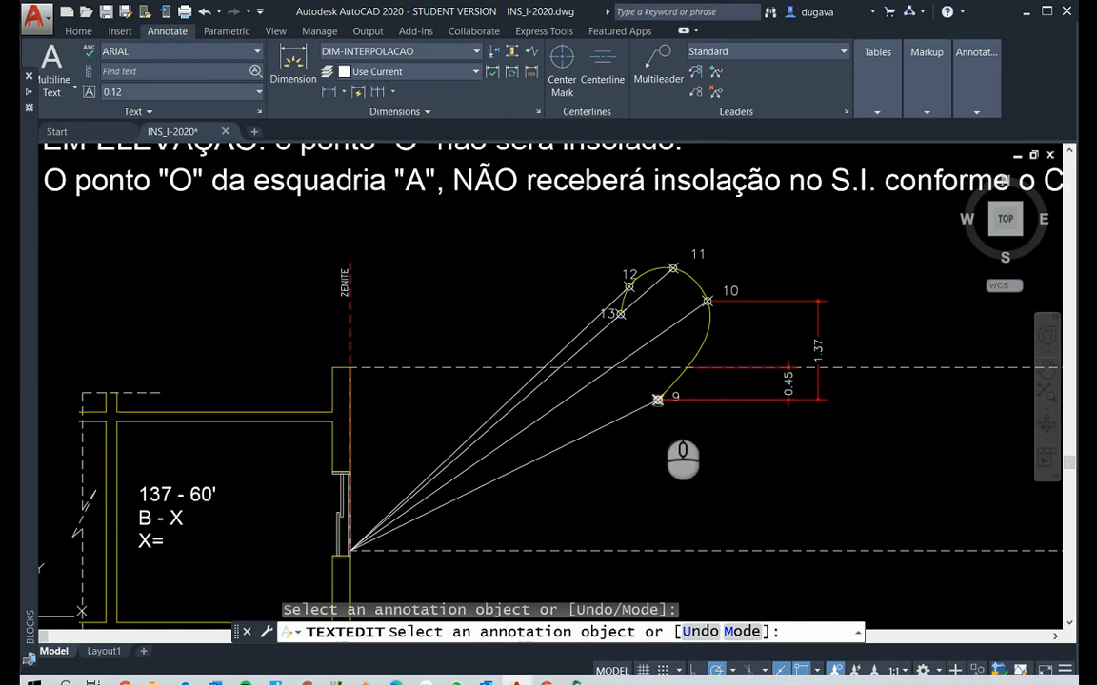
Replace the B in the "B - X" text line with 45
scroll(114, 537, "up", 2)
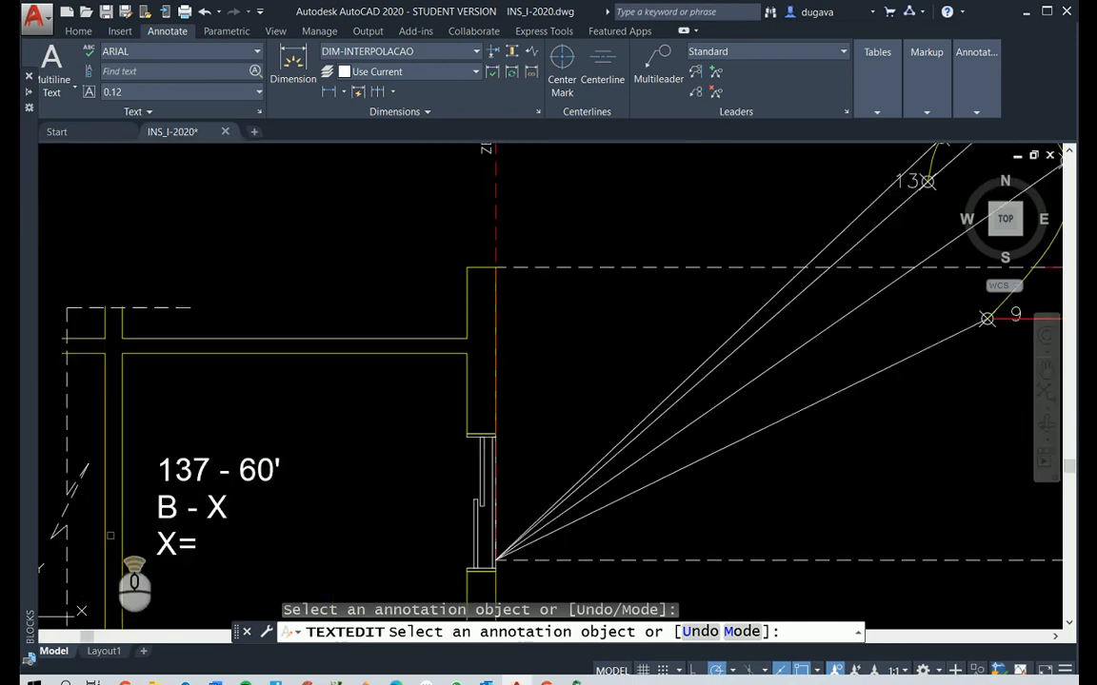
left_click(164, 512)
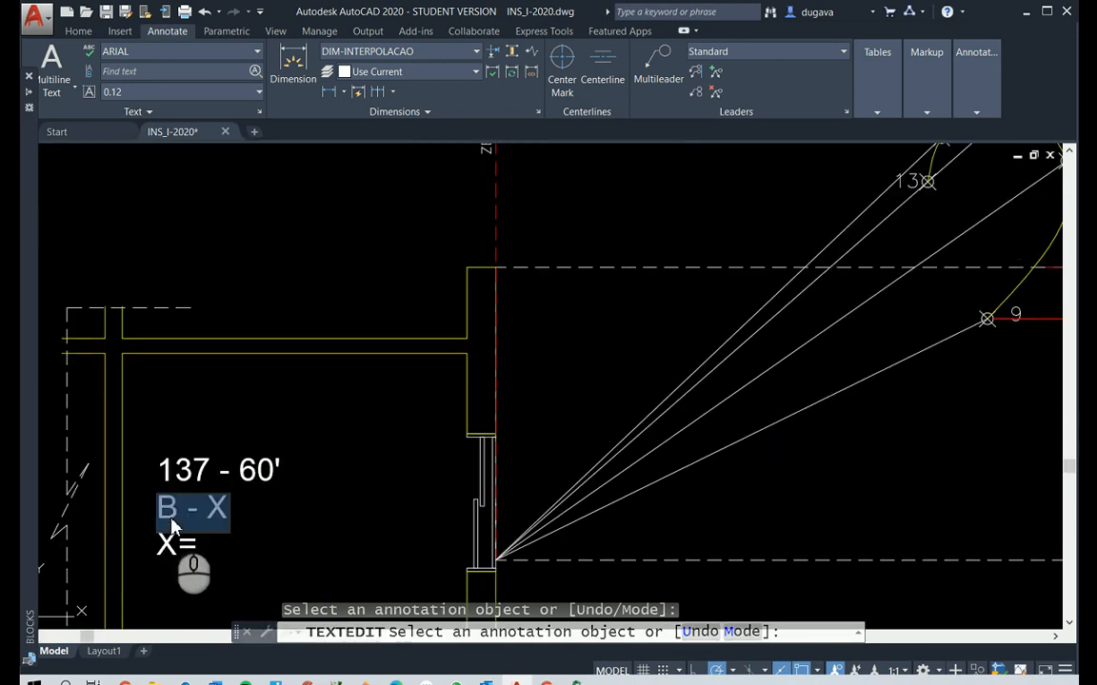
left_click(170, 511)
key("BackSpace")
type("45")
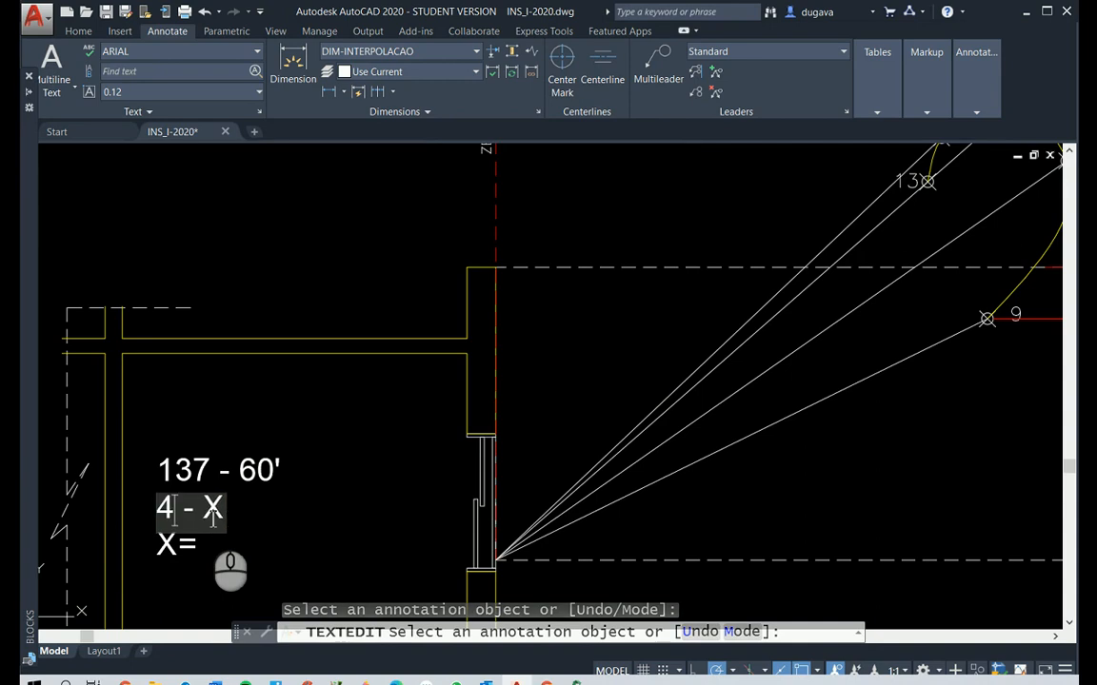
left_click(238, 537)
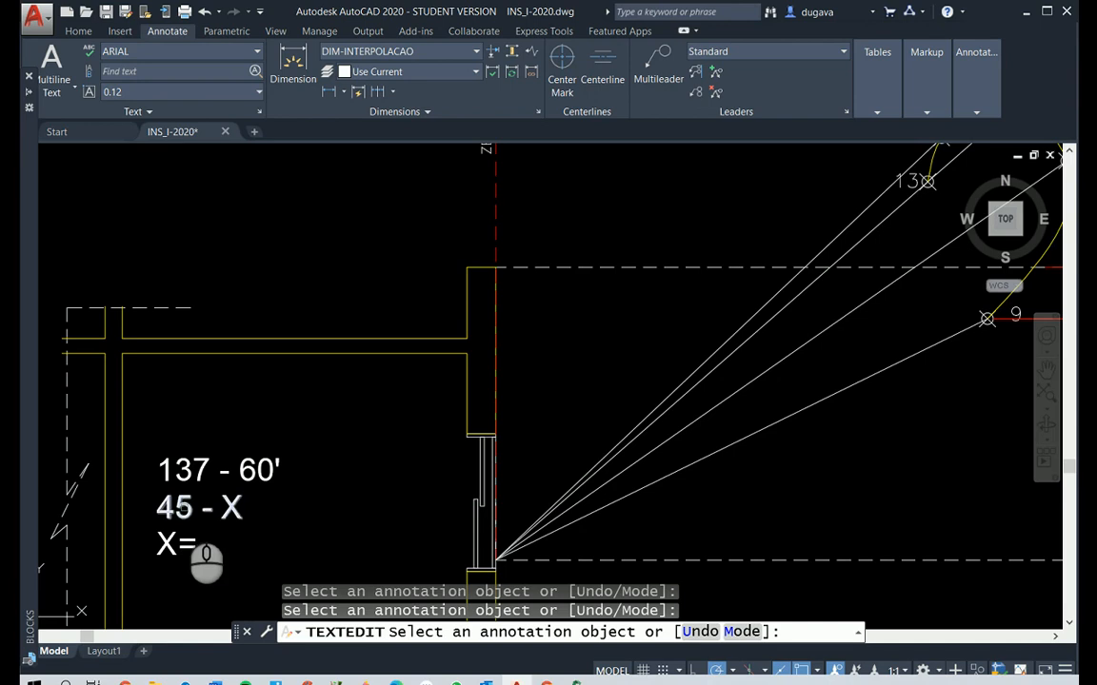
Extend the "X=" line of the rule-of-three text inside Elevação B's room to "X=(45*60)/137="
left_click(185, 544)
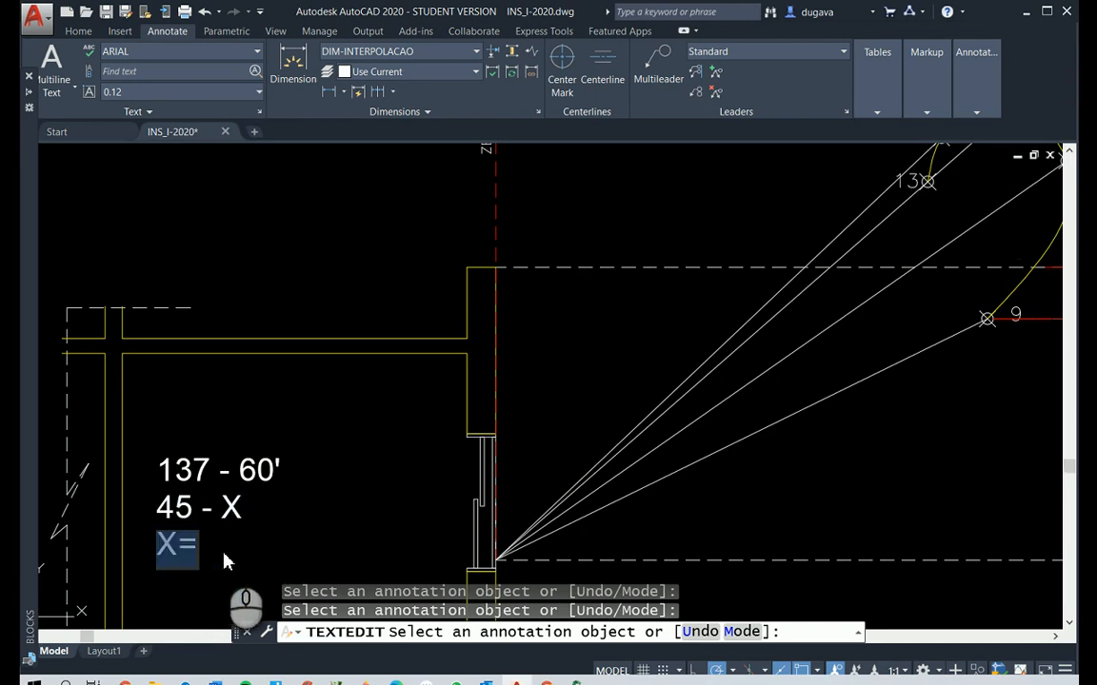
left_click(211, 559)
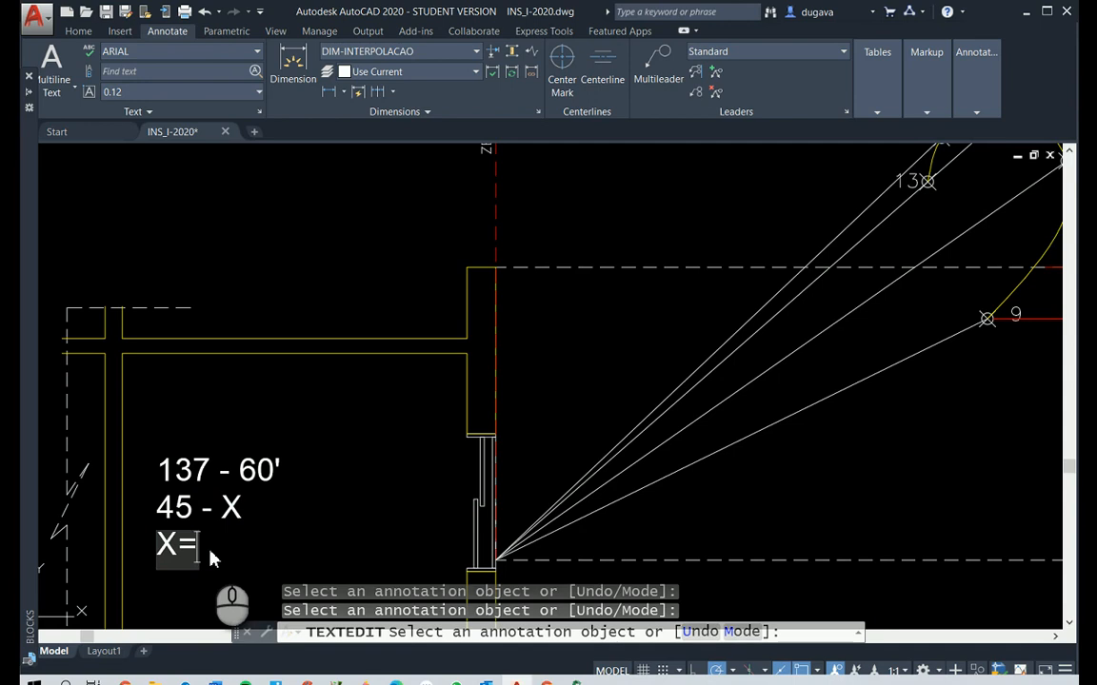
type("(4")
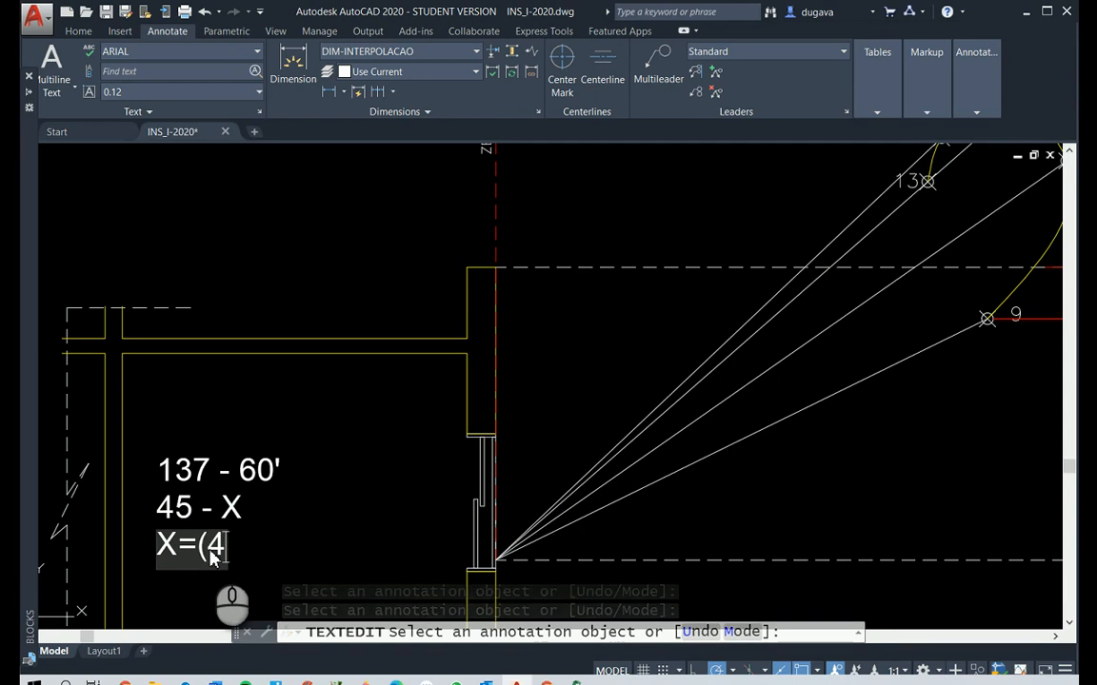
type("5*60")
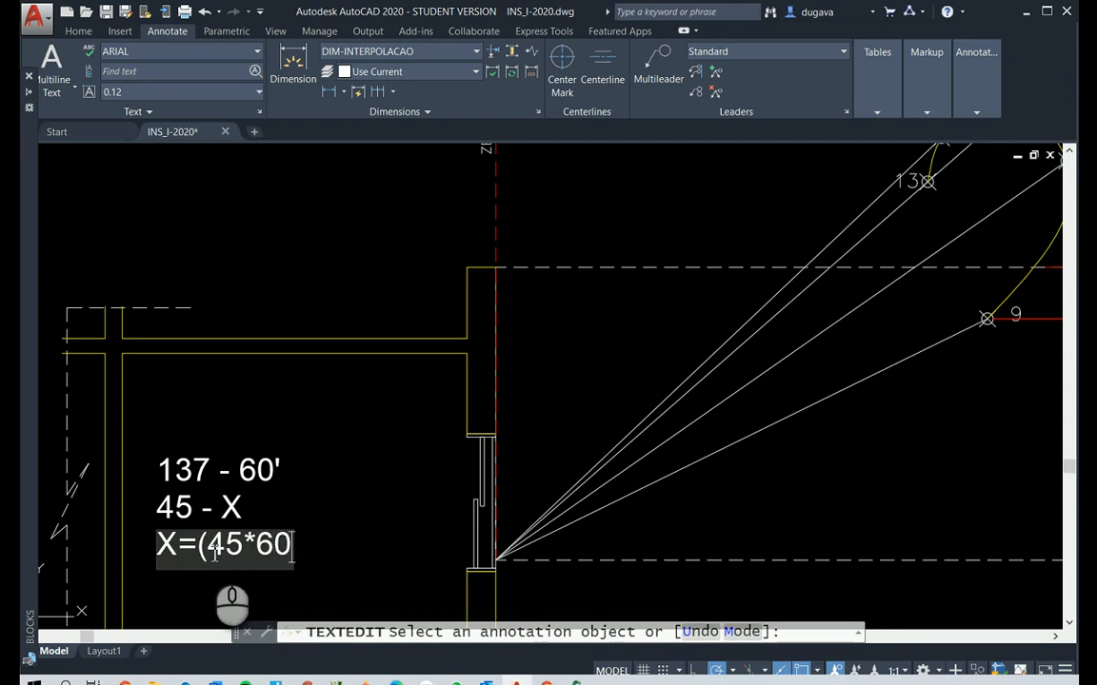
type(")/")
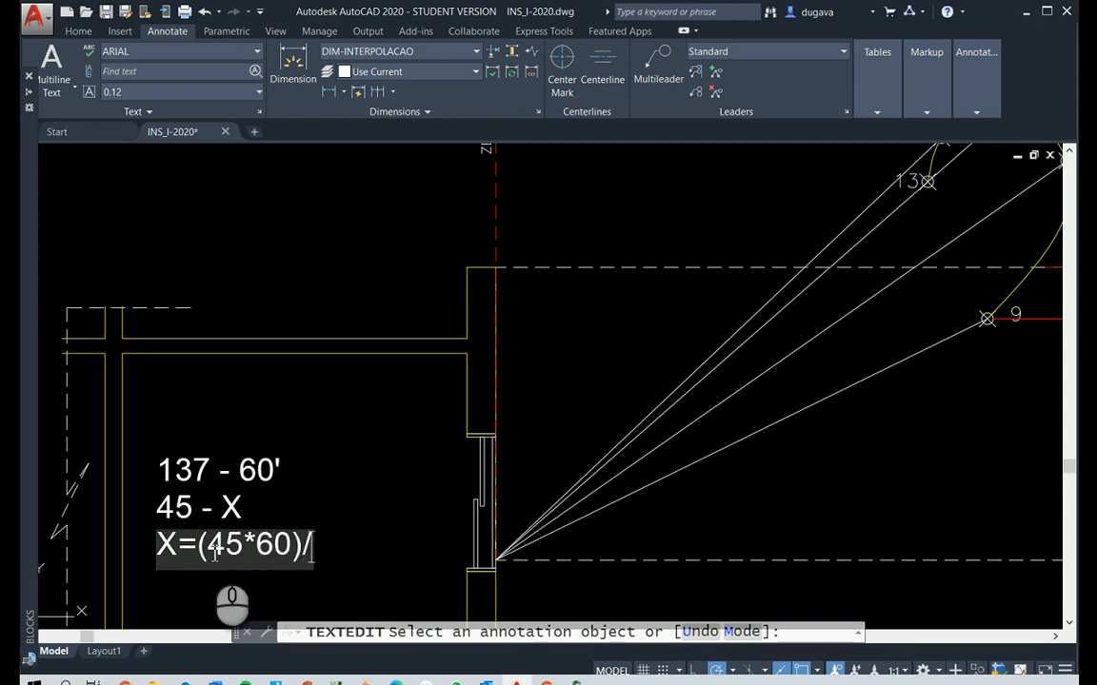
type("137")
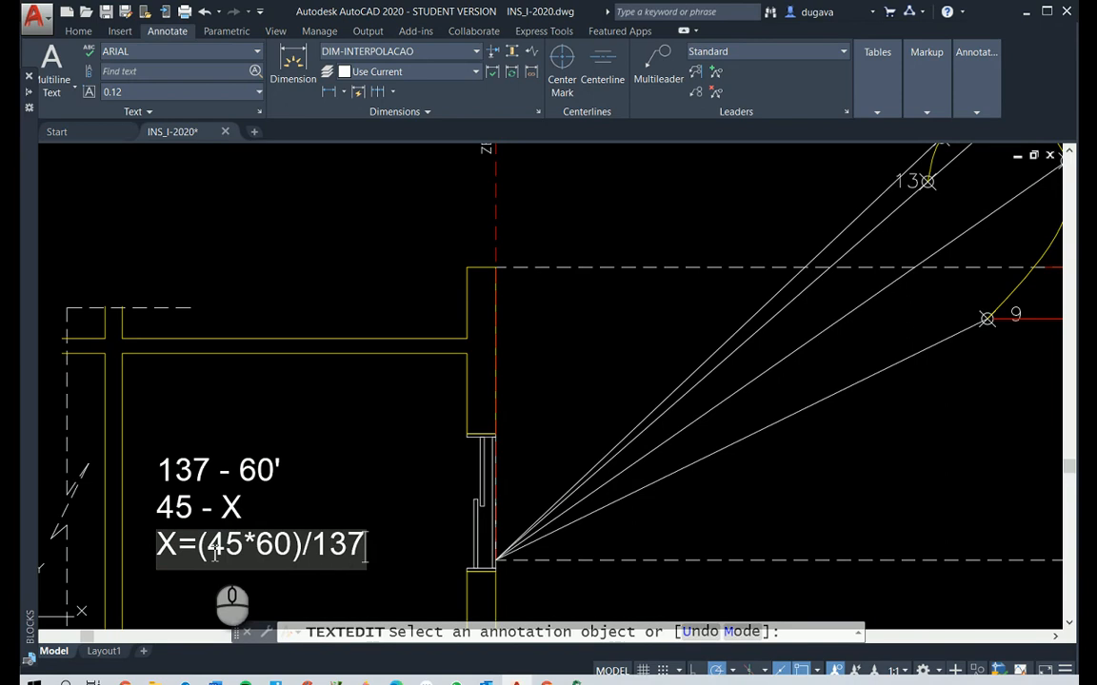
type("=")
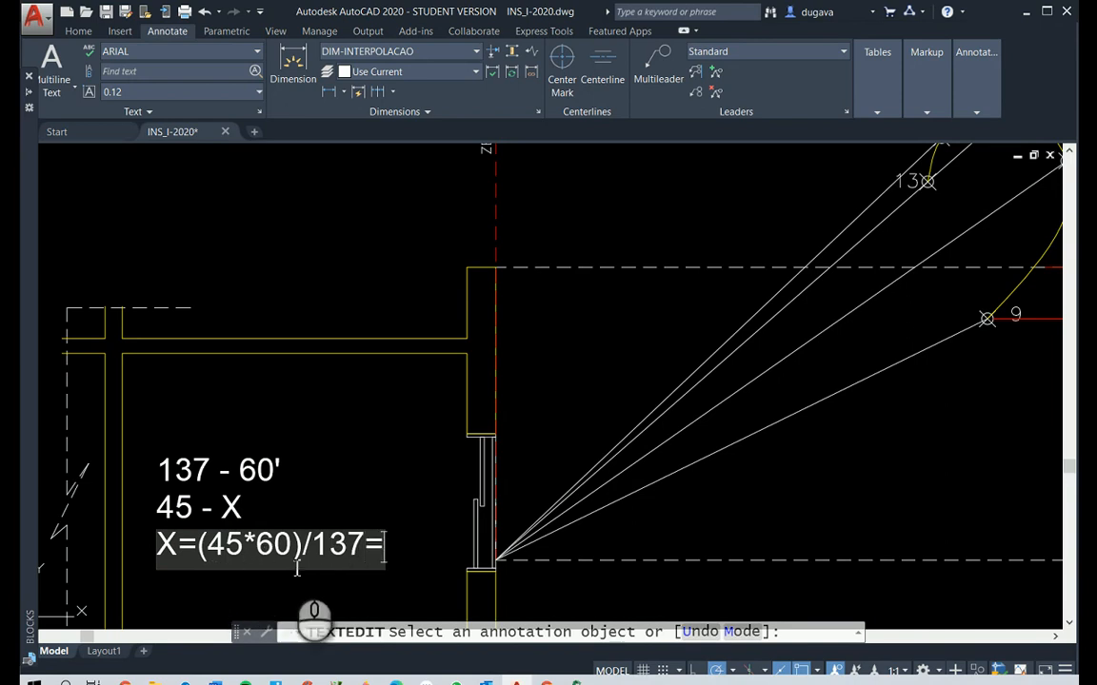
left_click(374, 451)
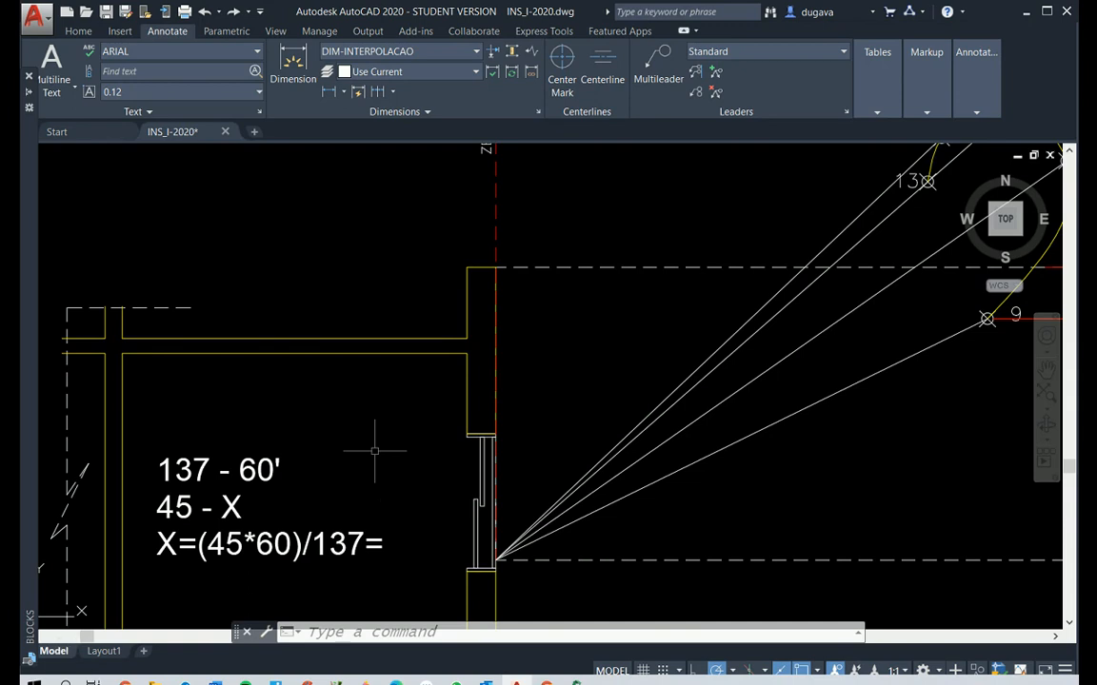
key("Escape")
key("Escape")
key("Escape")
Append the result 19.7' after the final equals sign in the room's X calculation line
type("ED")
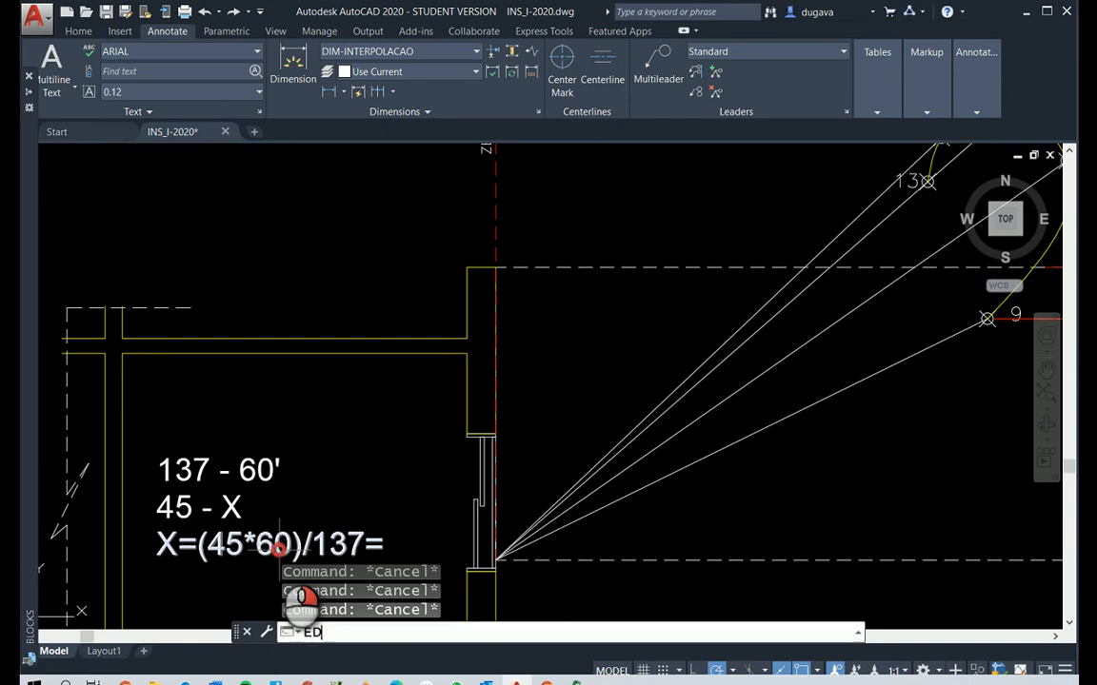
key("Return")
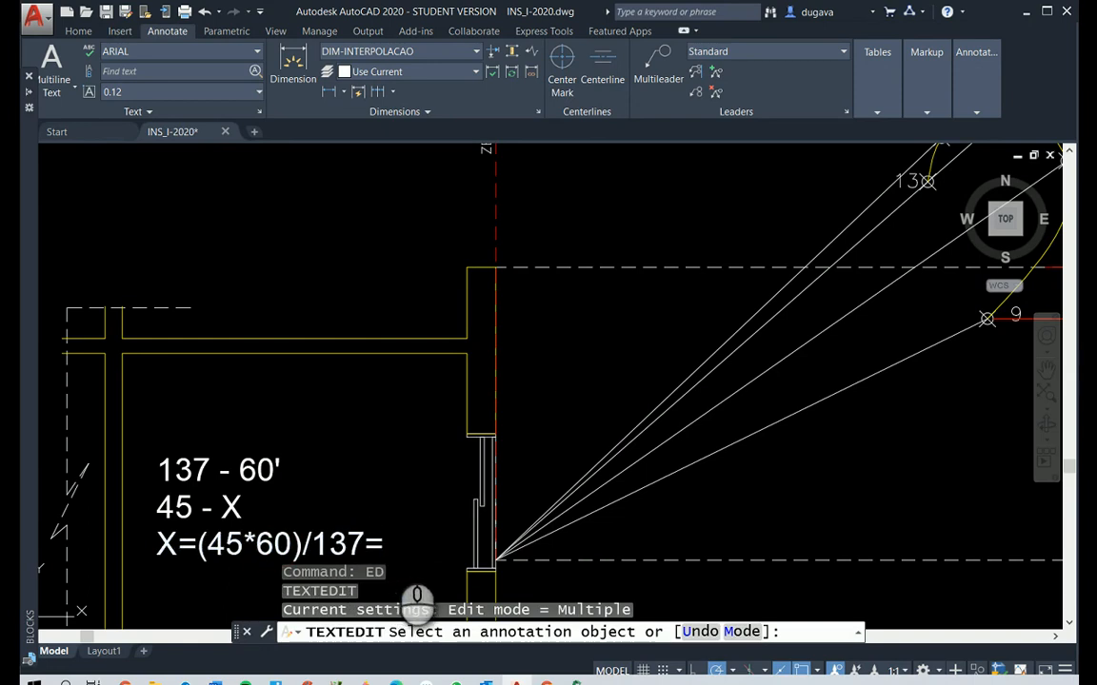
left_click(384, 544)
type("19")
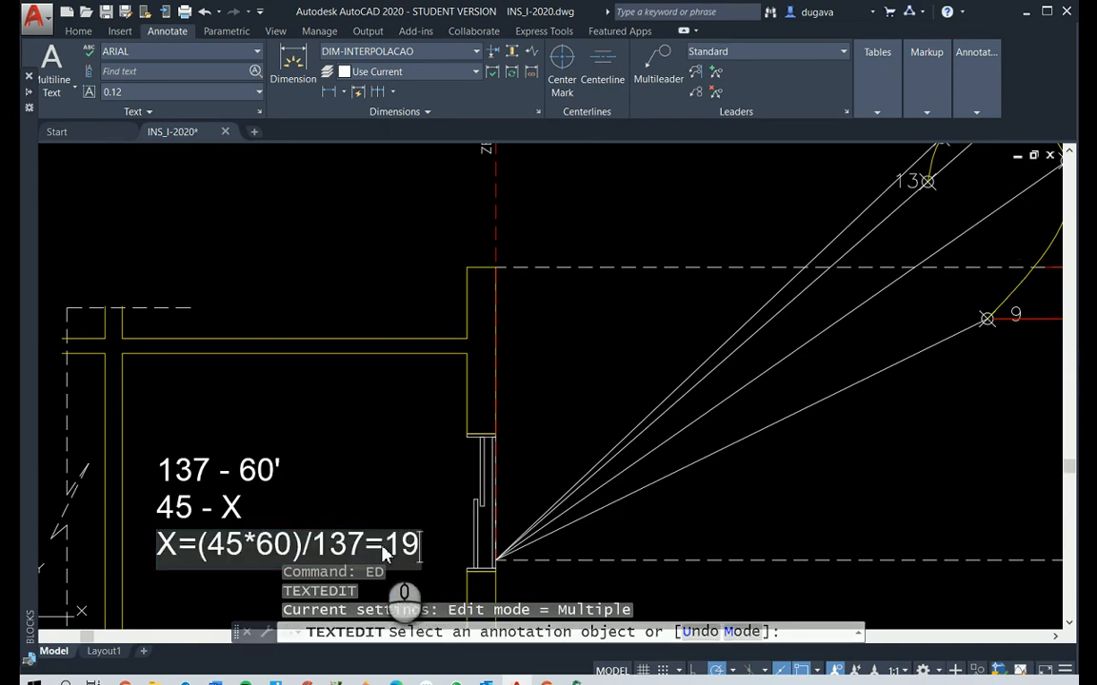
type(".7")
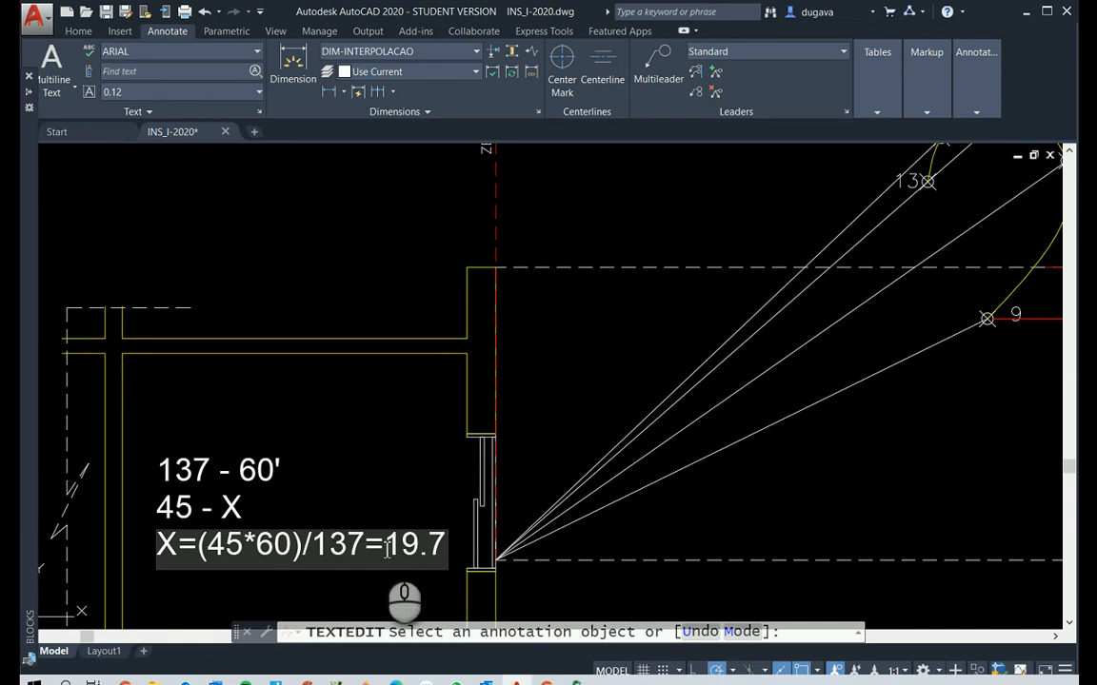
type("'")
left_click(593, 350)
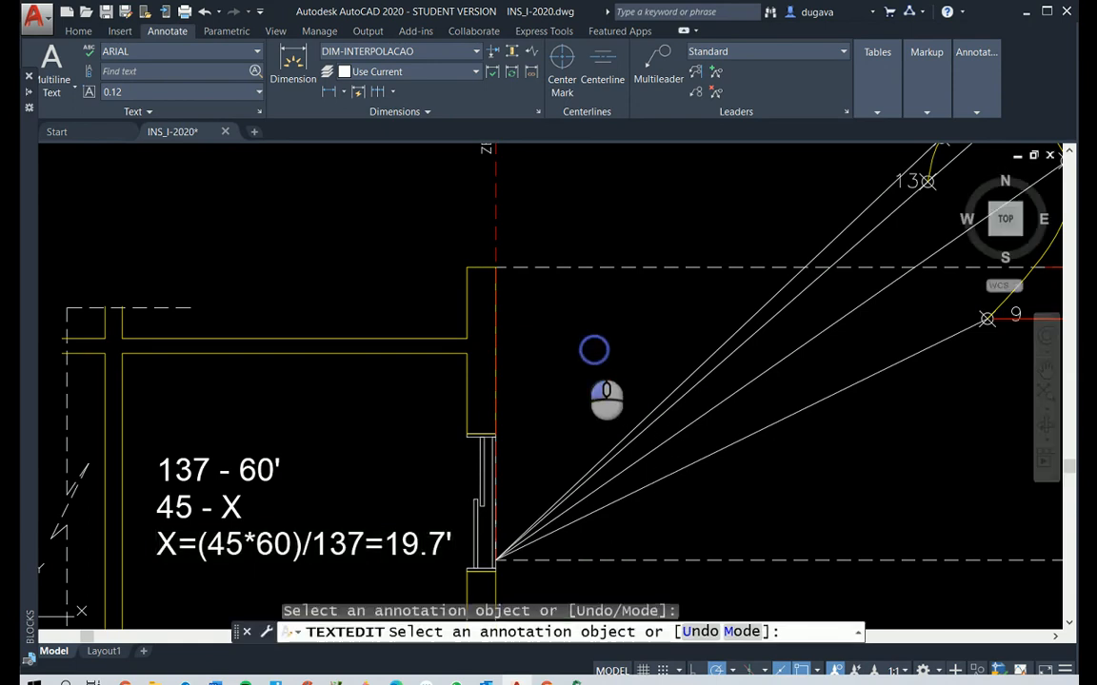
scroll(583, 343, "down", 2)
key("Return")
mouse_move(752, 369)
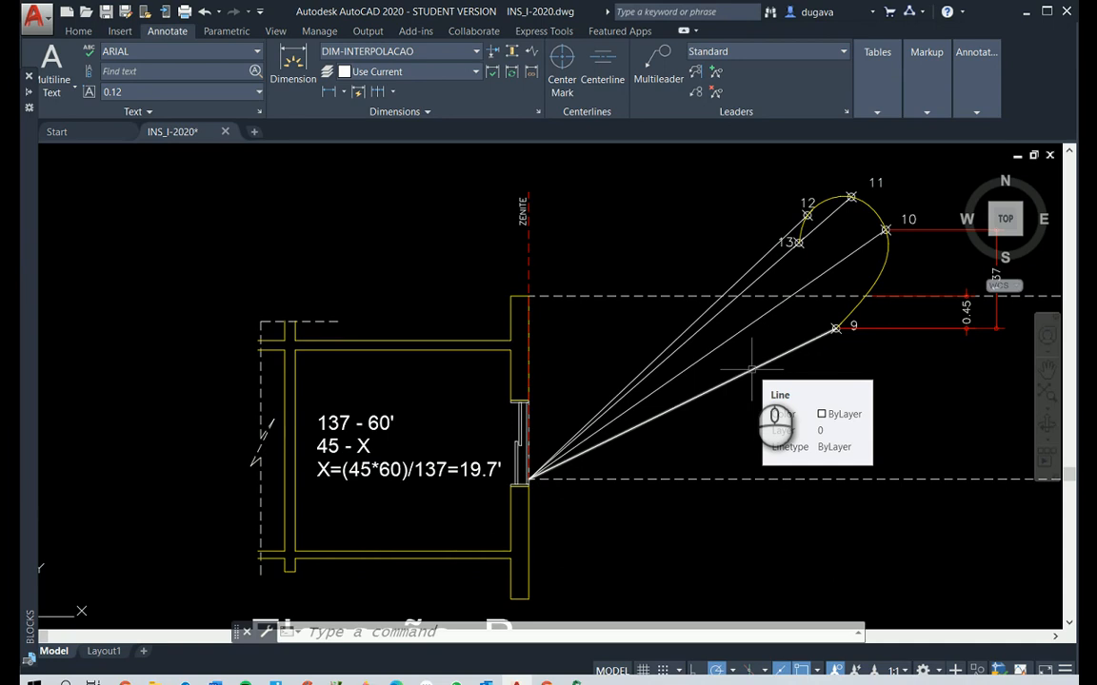
Examine Elevação B with its hour chart, and the solar rays of windows A and B in the plan
key("Escape")
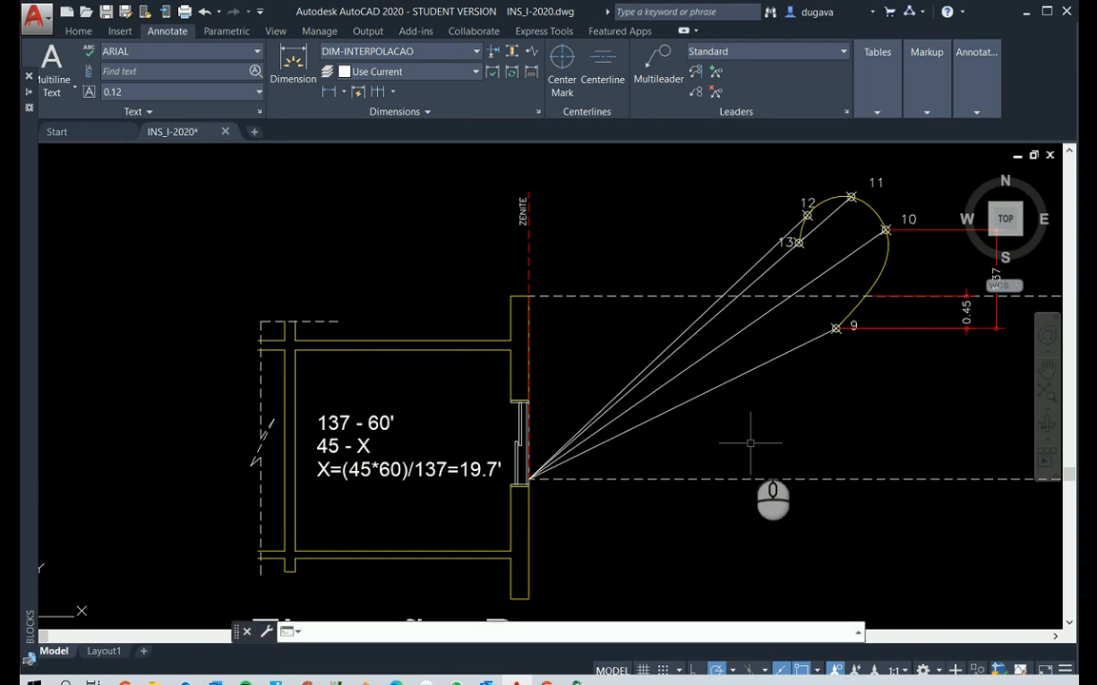
key("Escape")
key("Escape")
type("p")
key("Return")
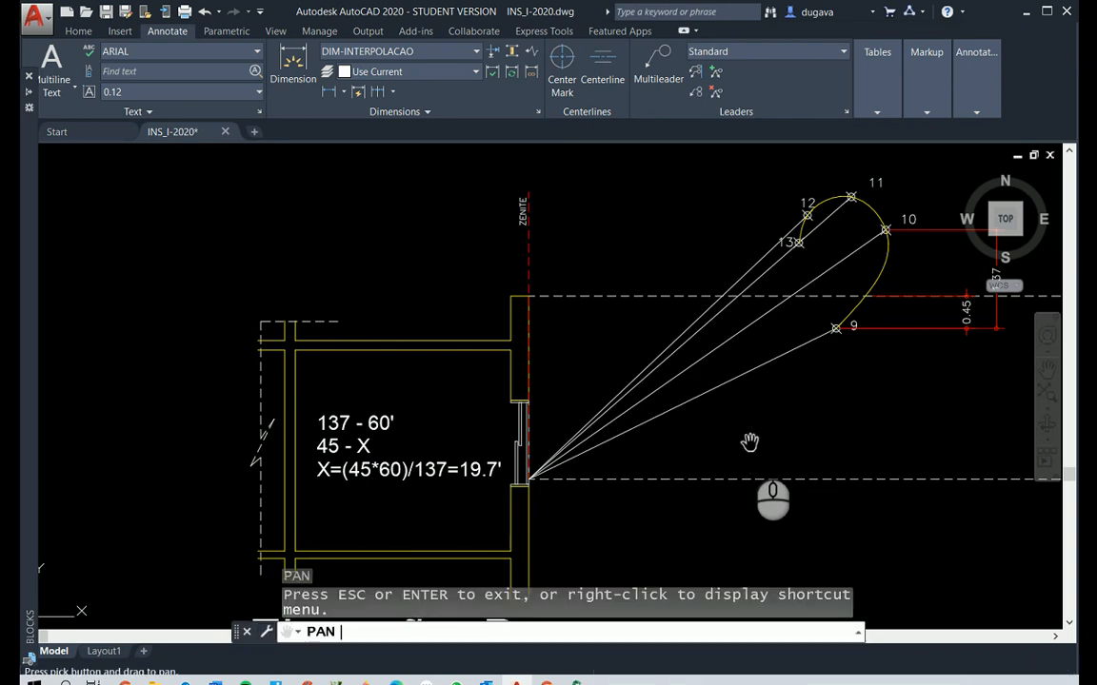
left_click_drag(749, 442, 643, 477)
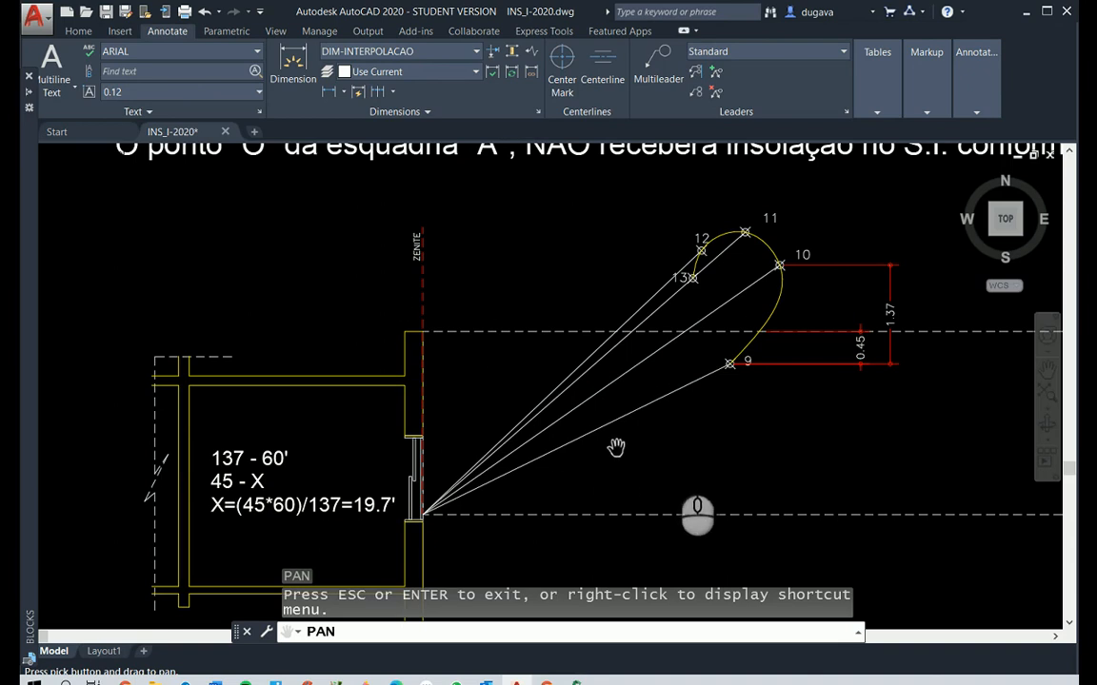
scroll(762, 457, "down", 3)
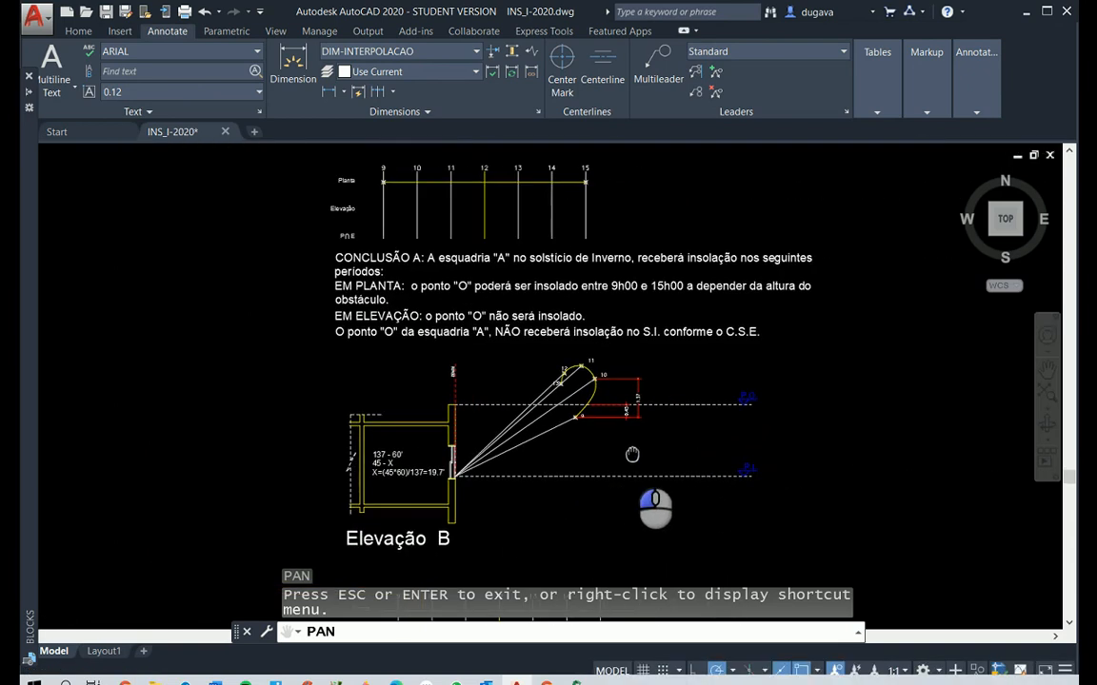
mouse_move(632, 454)
left_mouse_down()
mouse_move(620, 393)
mouse_move(626, 428)
left_mouse_up()
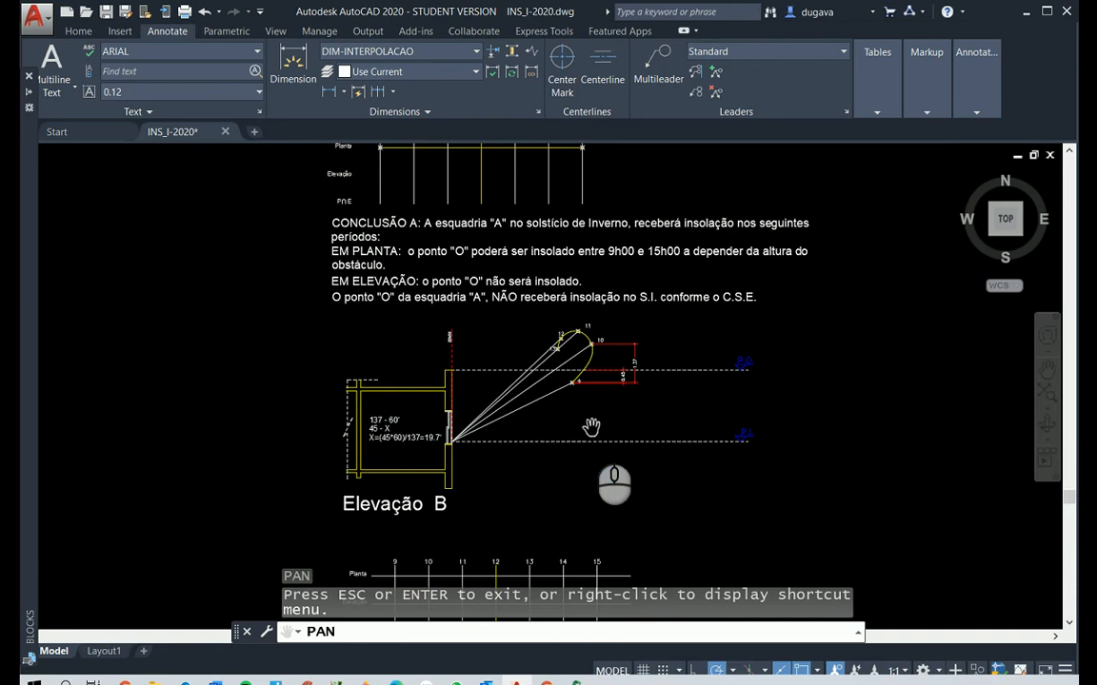
scroll(592, 428, "up", 2)
mouse_move(454, 426)
left_mouse_down()
mouse_move(585, 443)
mouse_move(586, 579)
left_mouse_up()
scroll(574, 412, "down", 2)
scroll(589, 265, "down", 2)
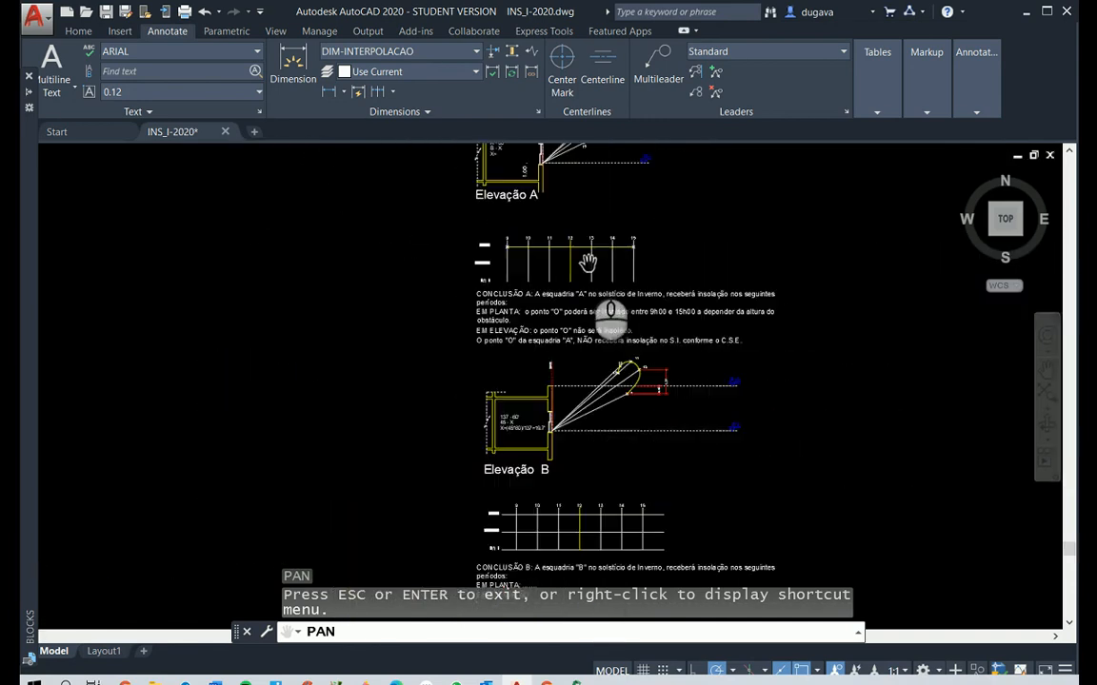
left_click_drag(609, 196, 582, 471)
scroll(629, 318, "up", 4)
mouse_move(780, 313)
left_mouse_down()
mouse_move(644, 389)
mouse_move(586, 464)
left_mouse_up()
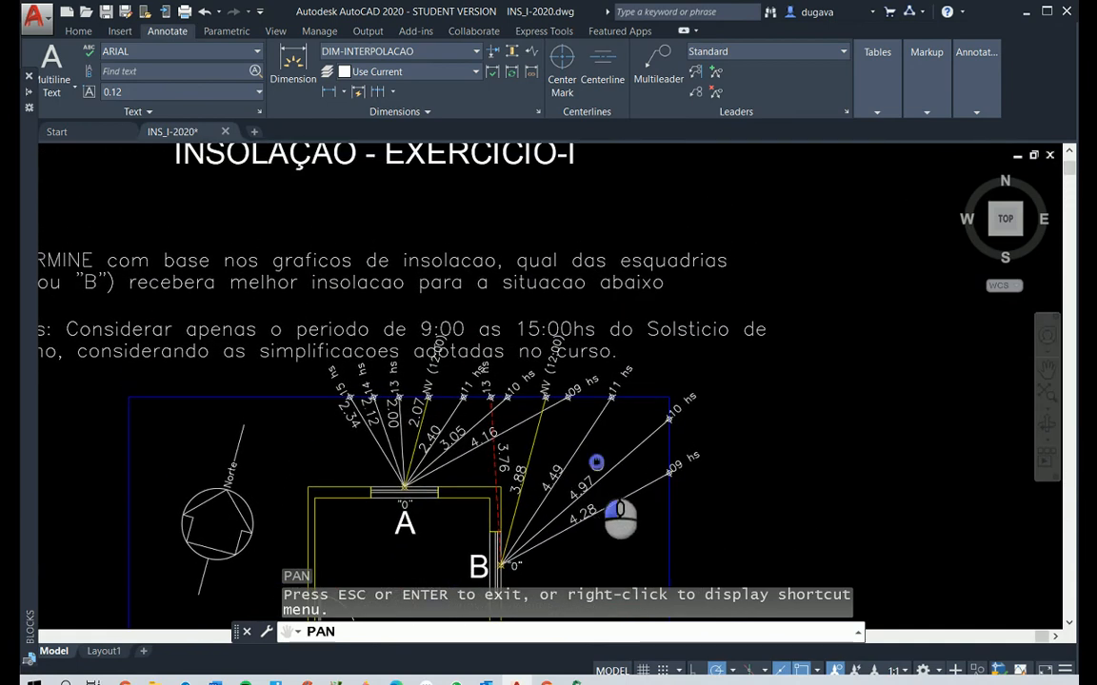
scroll(600, 438, "up", 4)
mouse_move(603, 359)
left_mouse_down()
mouse_move(607, 226)
mouse_move(626, 352)
left_mouse_up()
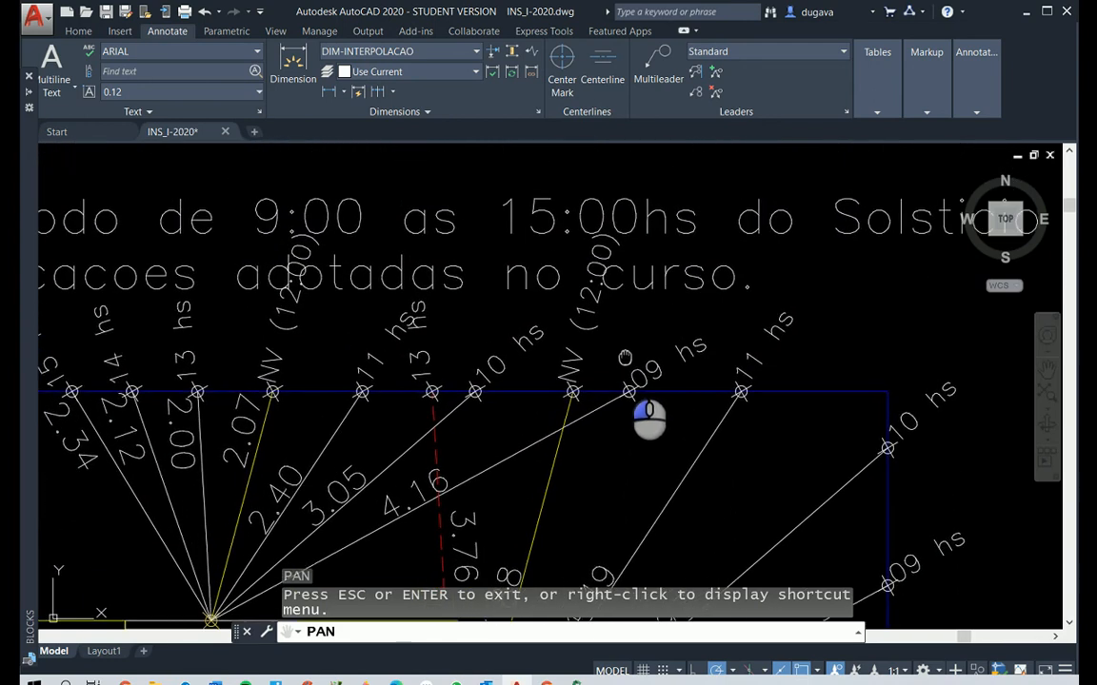
scroll(516, 264, "down", 7)
key("Escape")
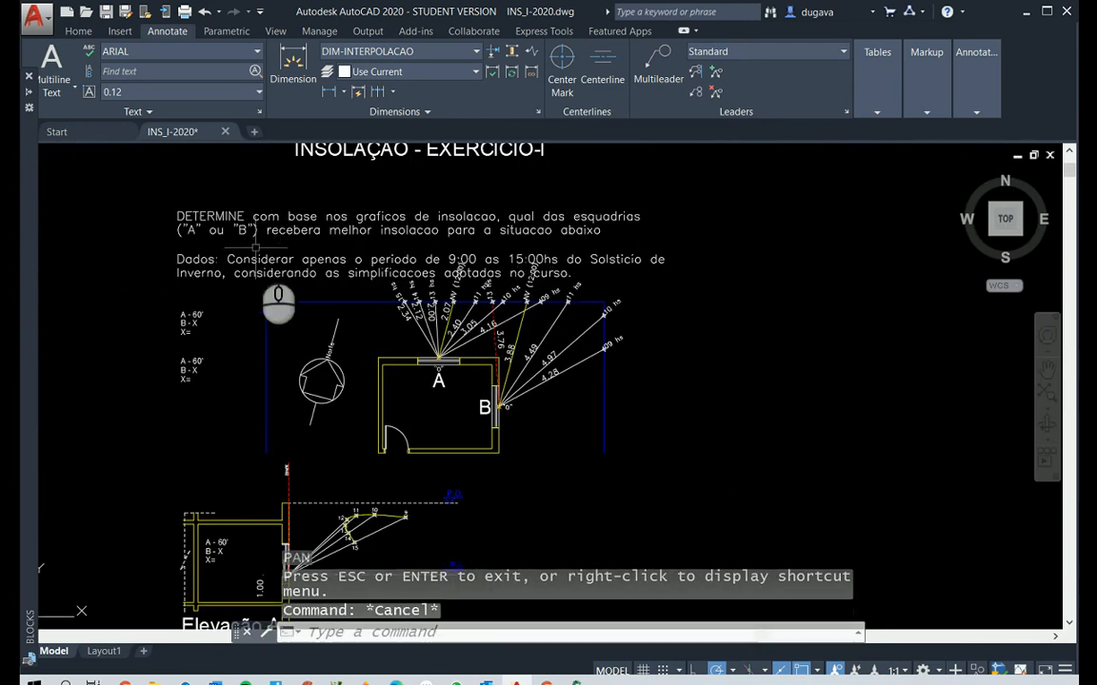
Move the exercise statement text straight up, clear of the plan's hour labels, to just below the INSOLAÇÃO - EXERCICIO-I title
type("m")
key("Return")
left_click(238, 278)
left_click(217, 232)
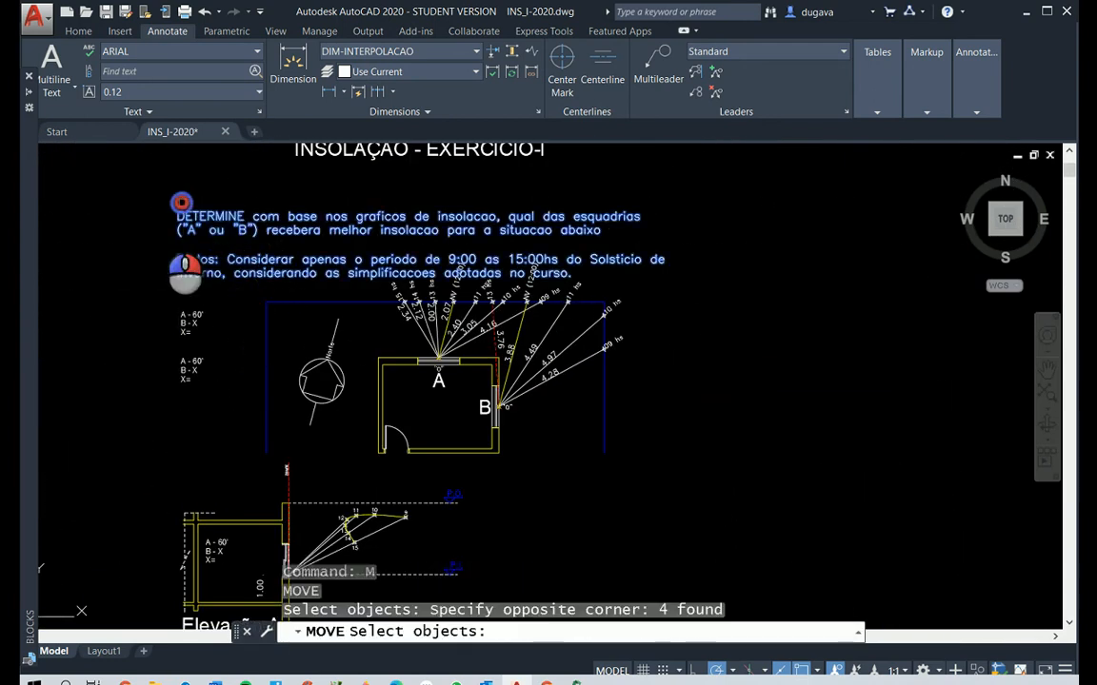
key("Return")
left_click(83, 325)
left_click(82, 273)
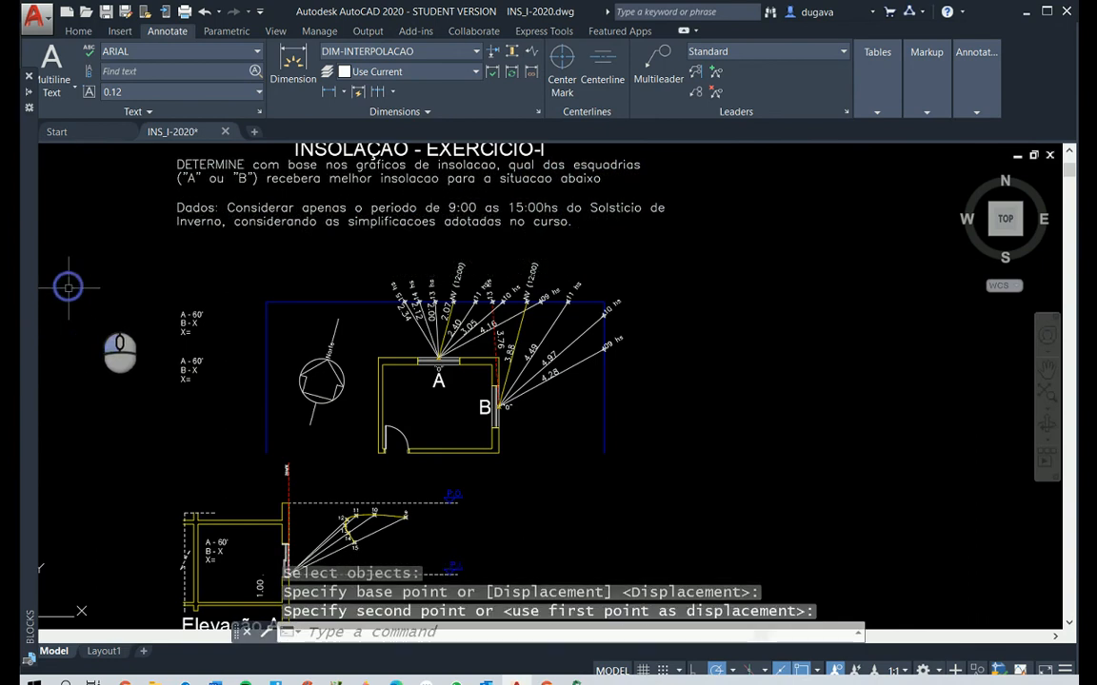
Add a horizontal linear dimension between window B's NV (12:00) and 13 hs markers, placed above the hour labels
scroll(524, 281, "up", 6)
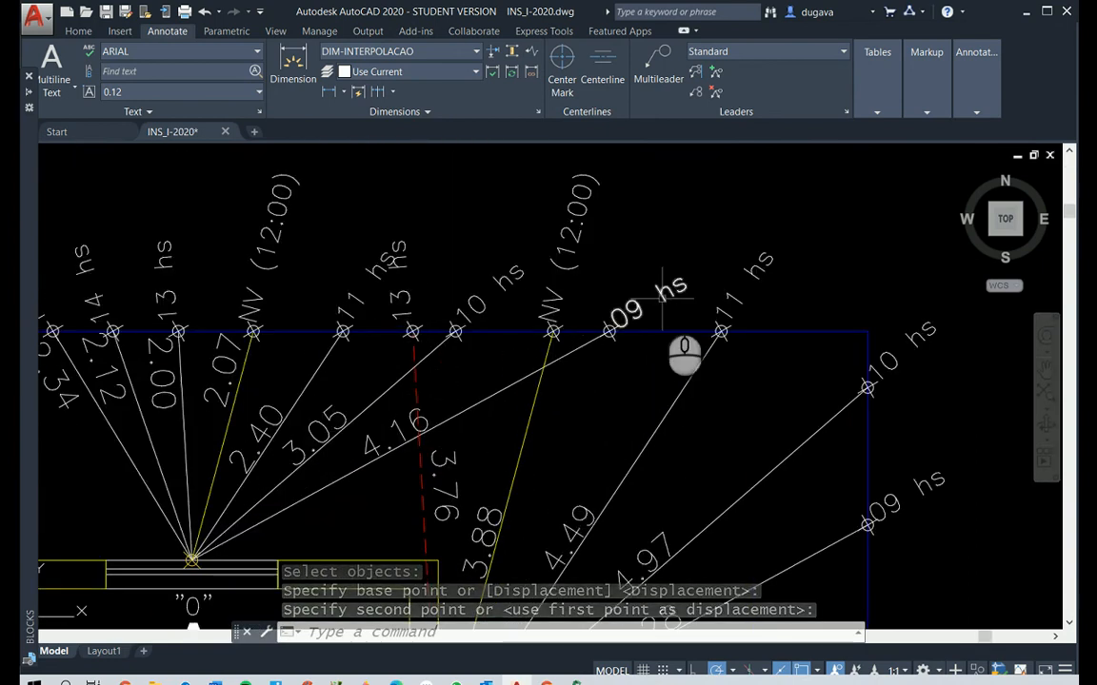
scroll(648, 295, "down", 2)
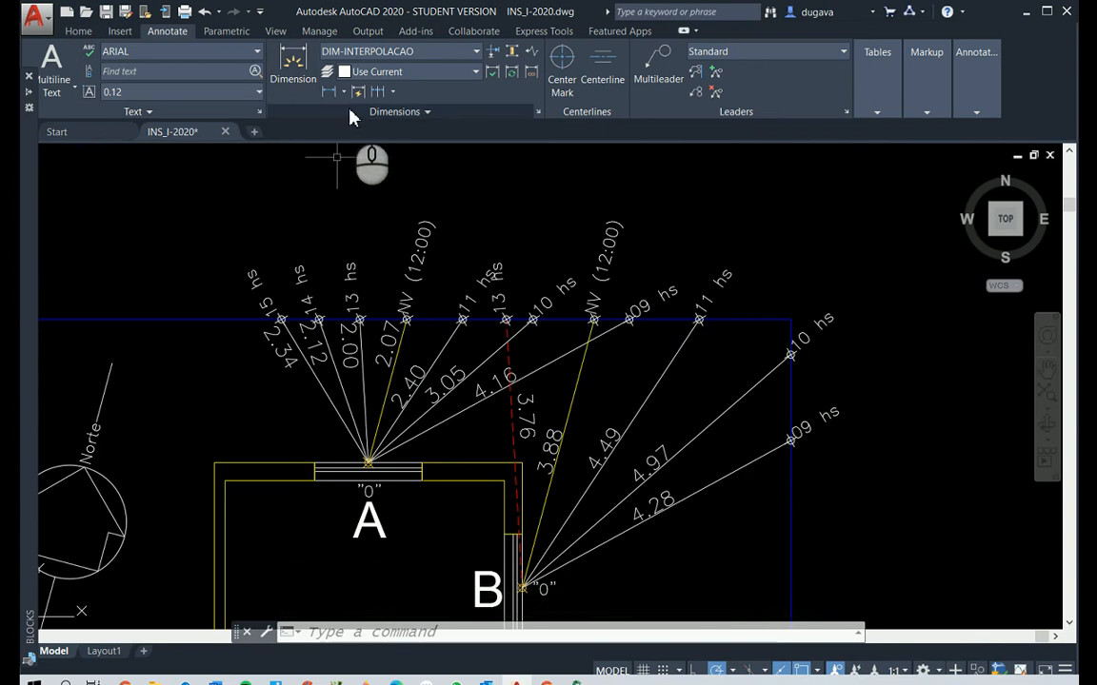
left_click(329, 91)
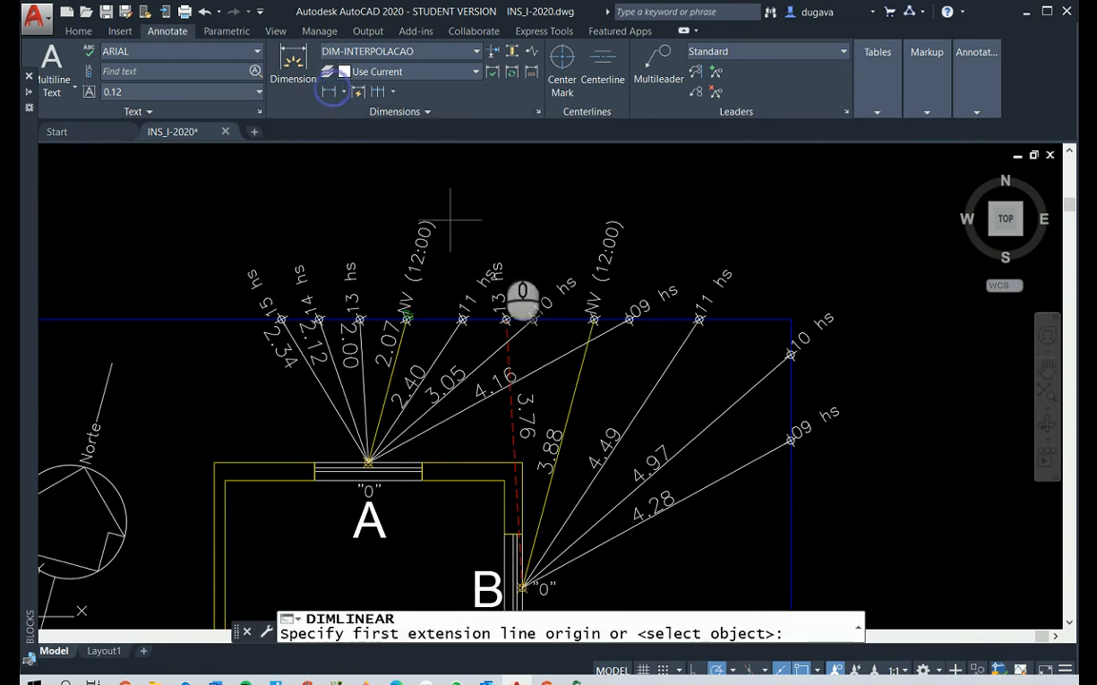
left_click(592, 319)
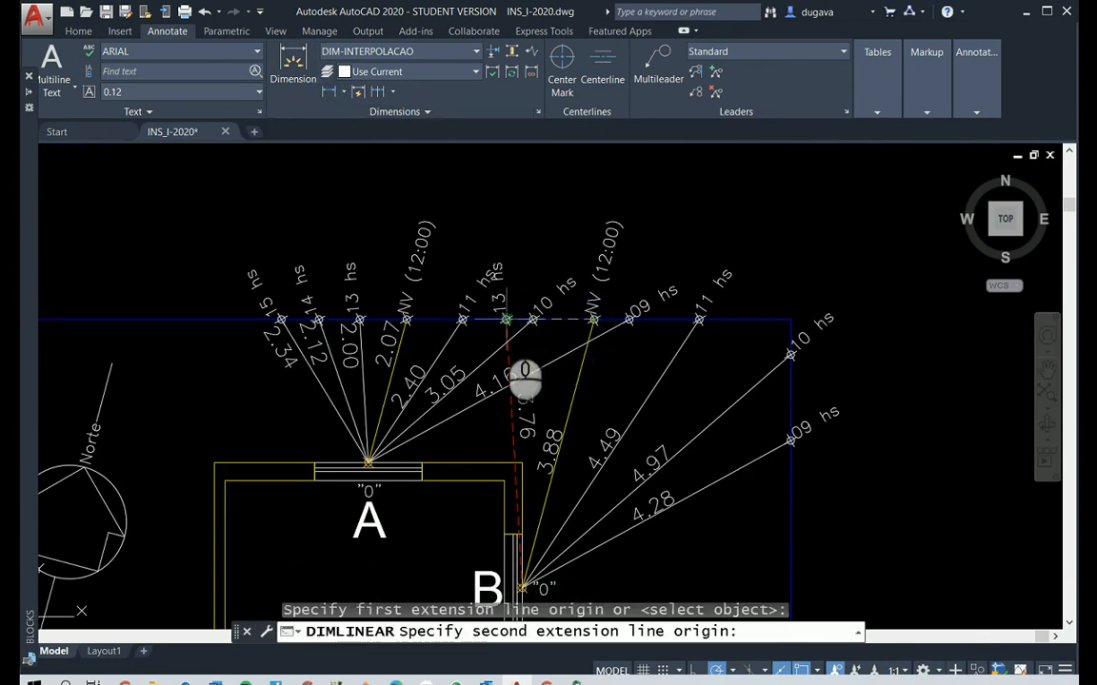
left_click(506, 319)
left_click(535, 164)
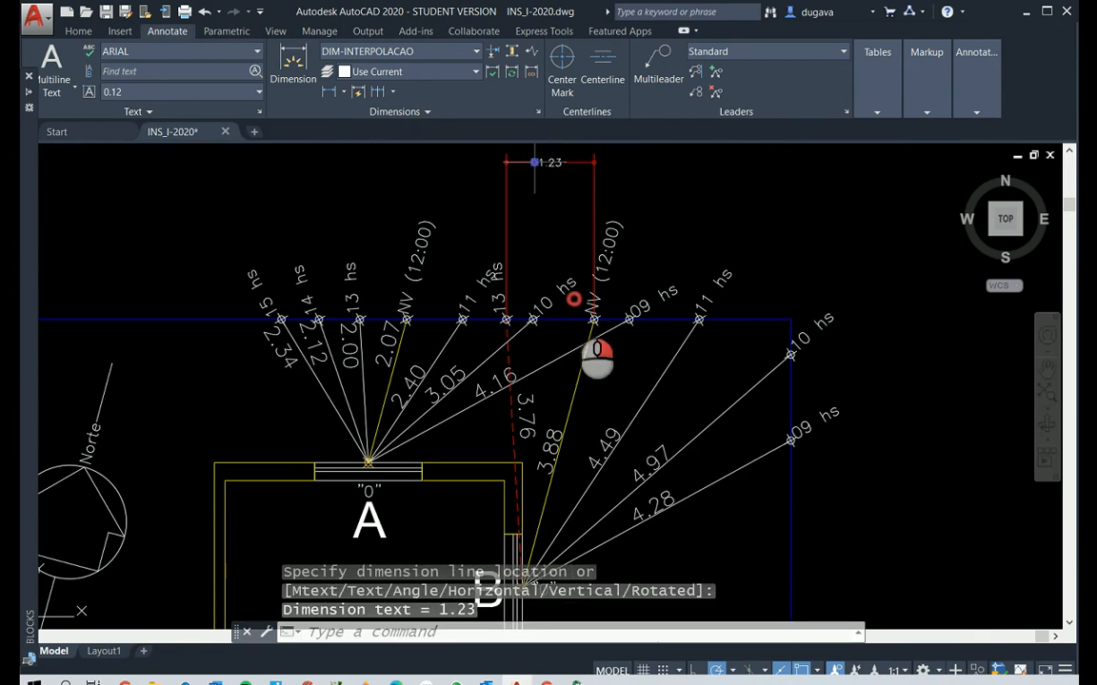
Add a second horizontal linear dimension from window B's NV (12:00) marker to the room's outer corner above window B, below the first dimension
key("Return")
left_click(592, 318)
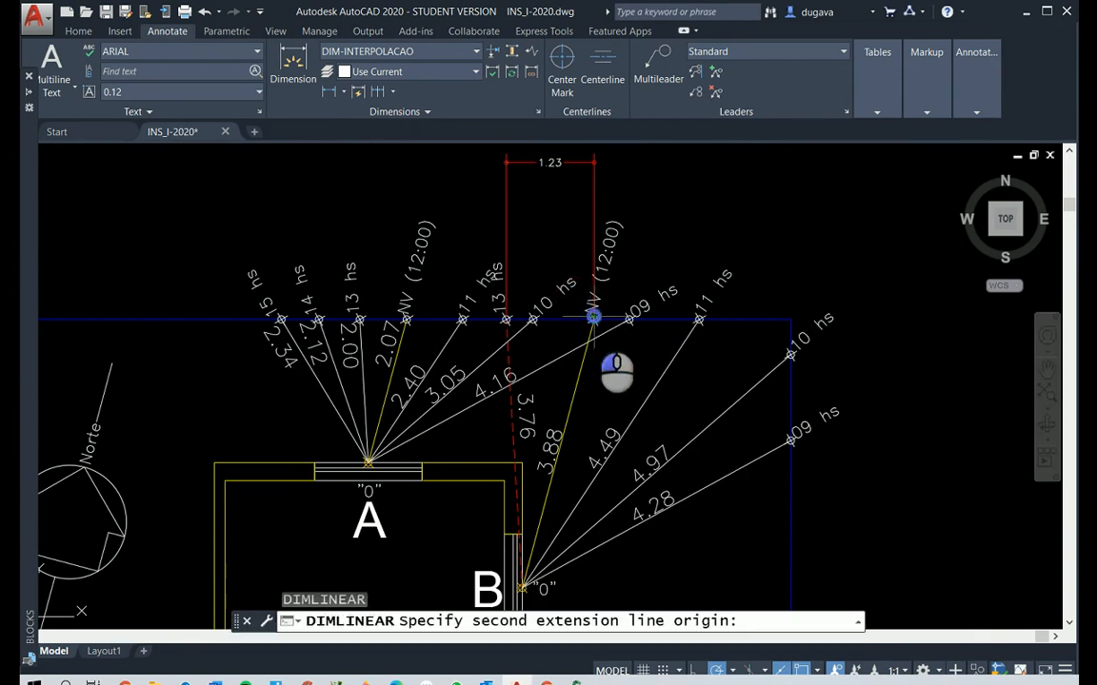
left_click(522, 460)
left_click(544, 189)
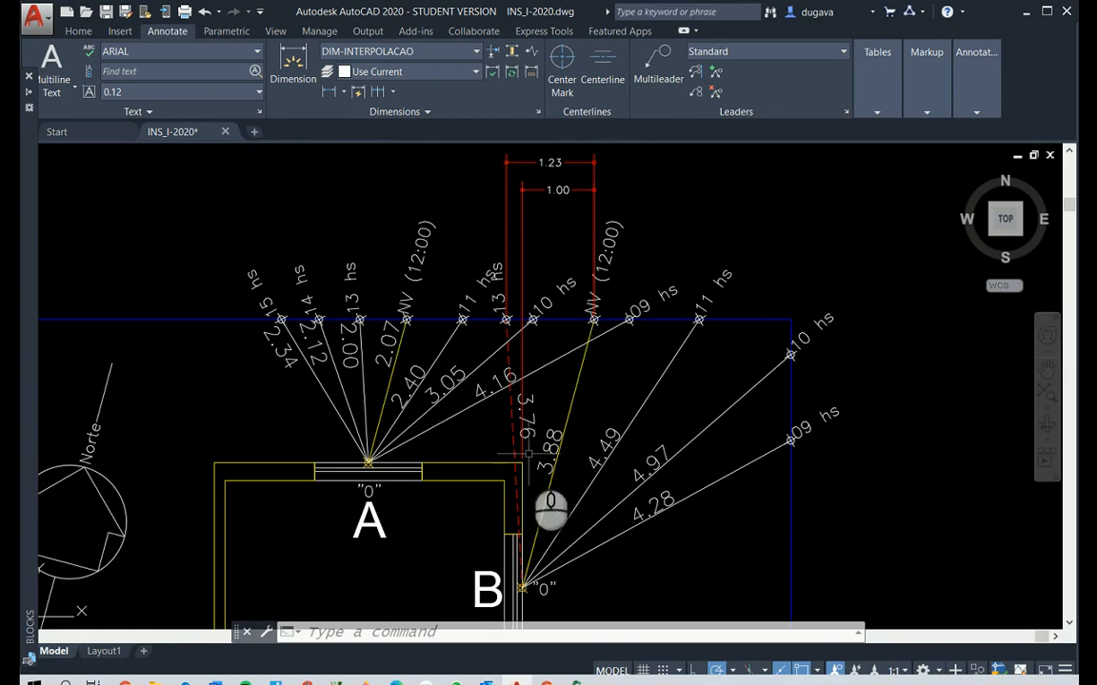
Replace A with 123 in the first line of the lower interpolation calculation beside the plan, making it 123 - 60'
scroll(626, 385, "down", 5)
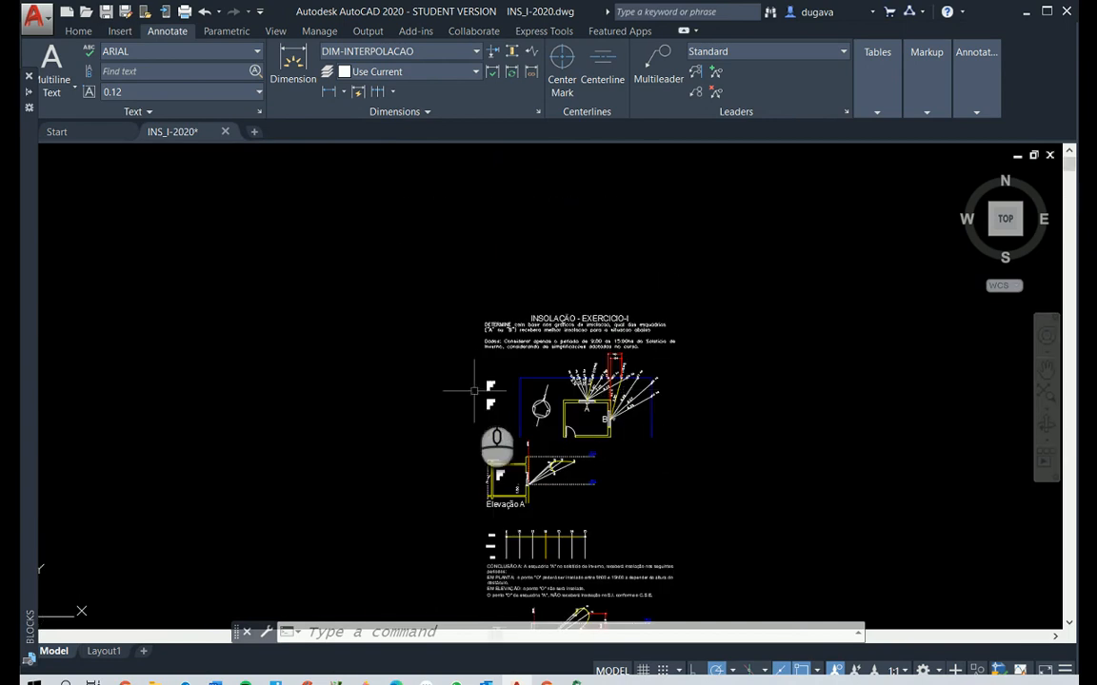
scroll(619, 419, "up", 4)
middle_click_drag(844, 351, 859, 311)
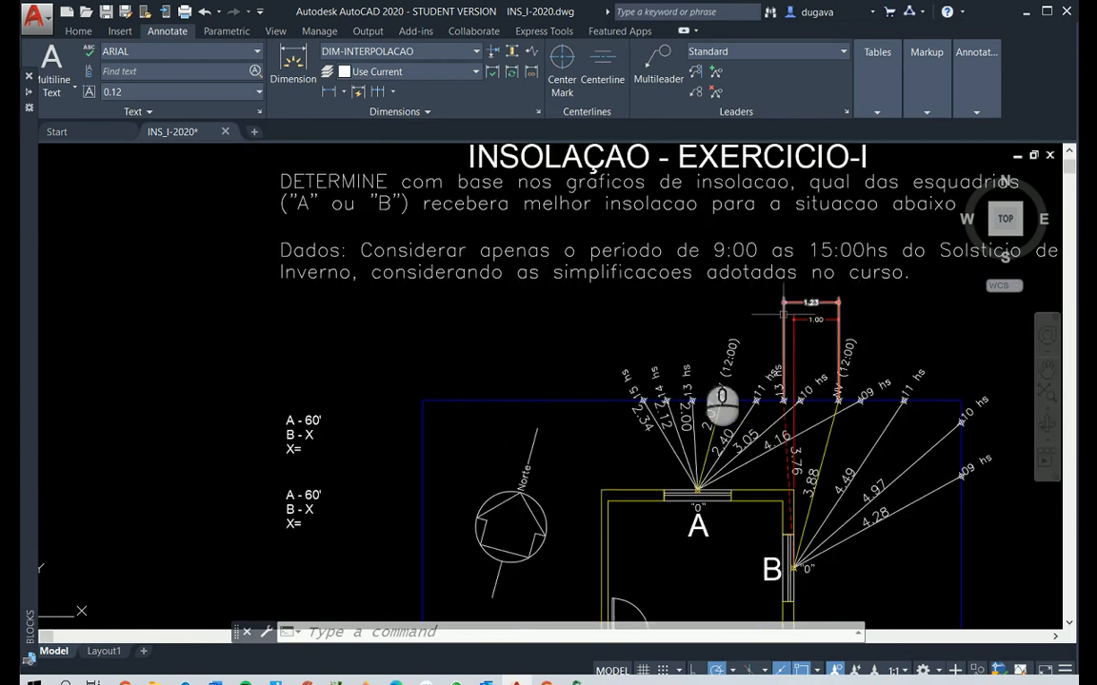
key("Escape")
key("Escape")
key("Escape")
scroll(288, 538, "up", 4)
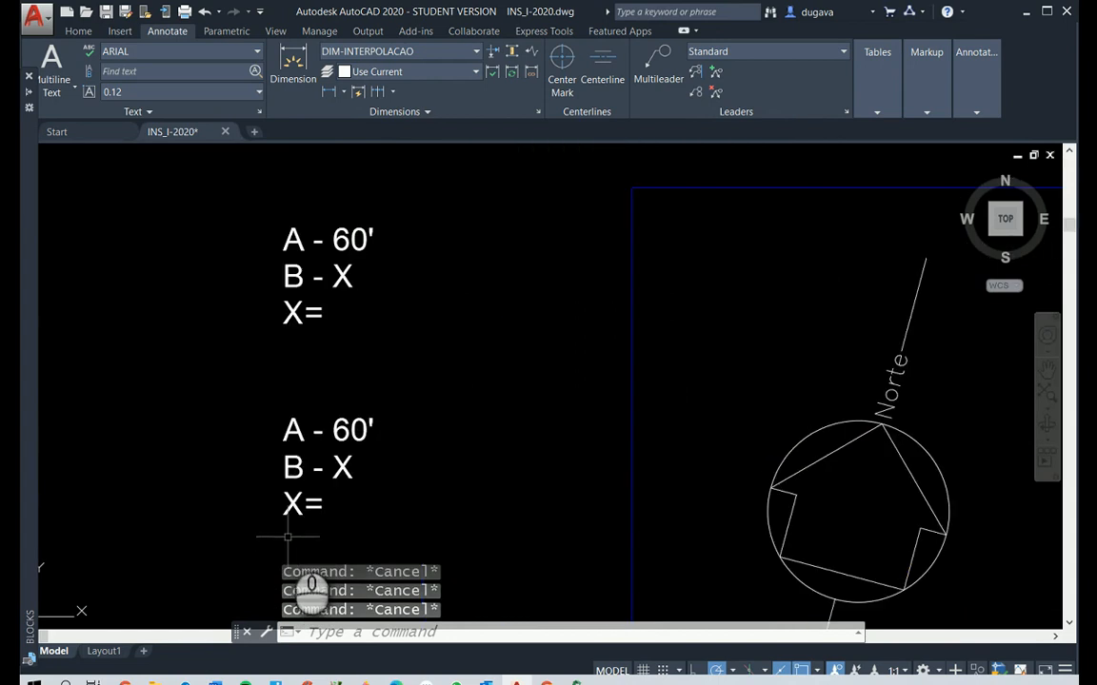
type("ed")
key("Return")
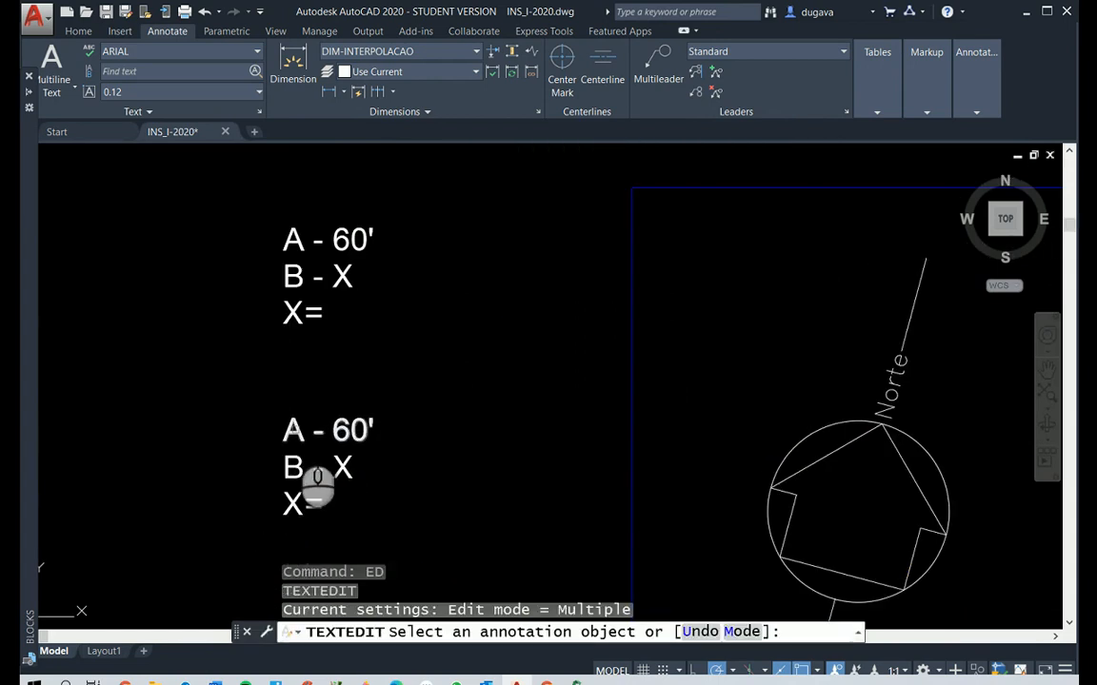
left_click(299, 434)
double_click(297, 434)
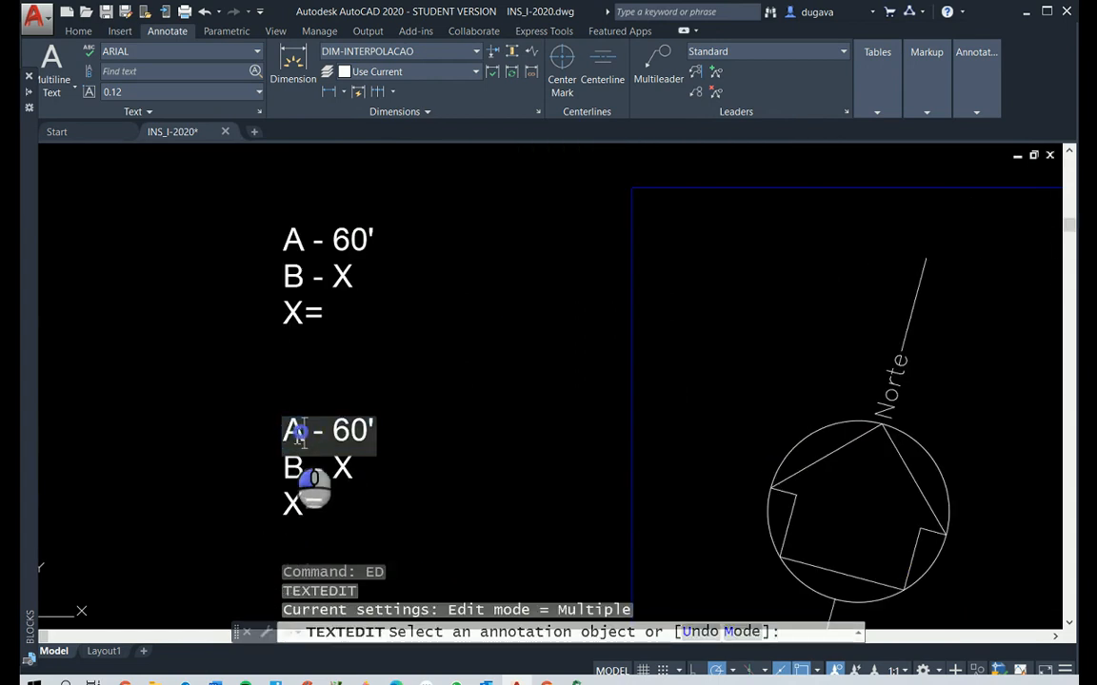
type("123")
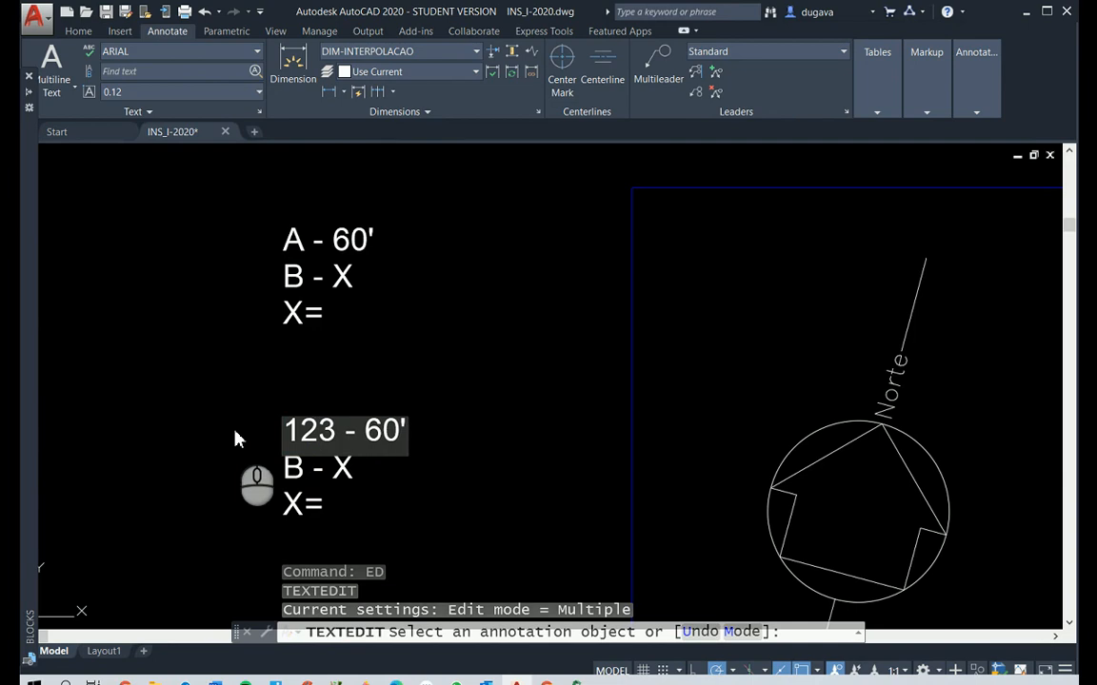
left_click(269, 473)
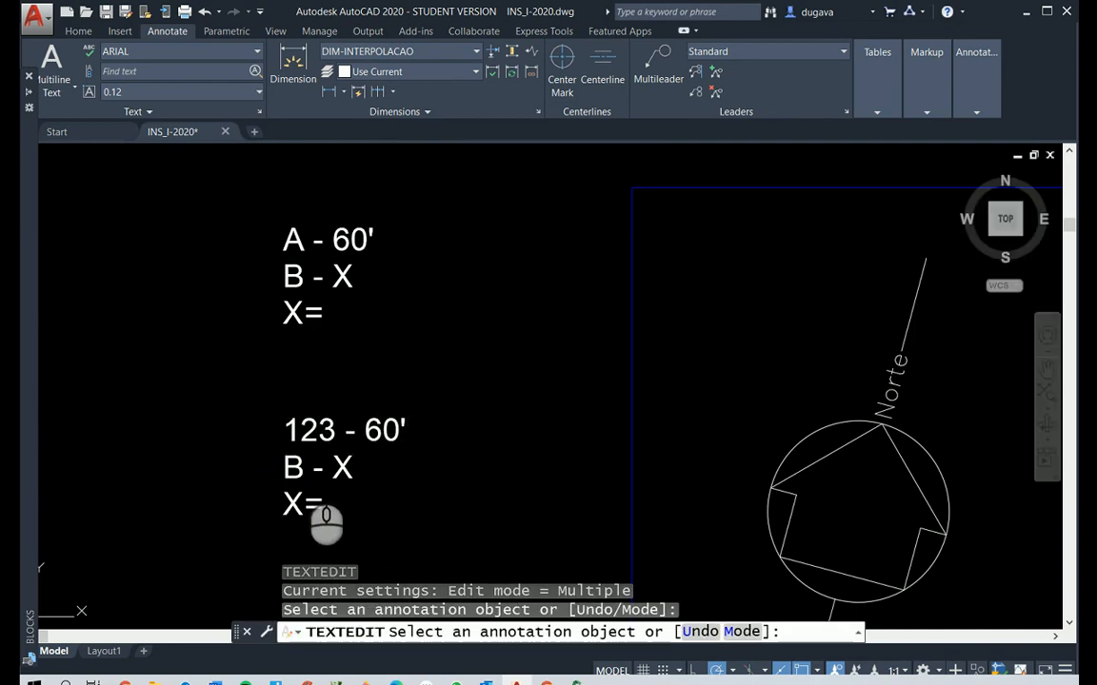
Replace B with 100 in the second line of the same calculation, making it 100 - X
left_click(316, 470)
double_click(297, 468)
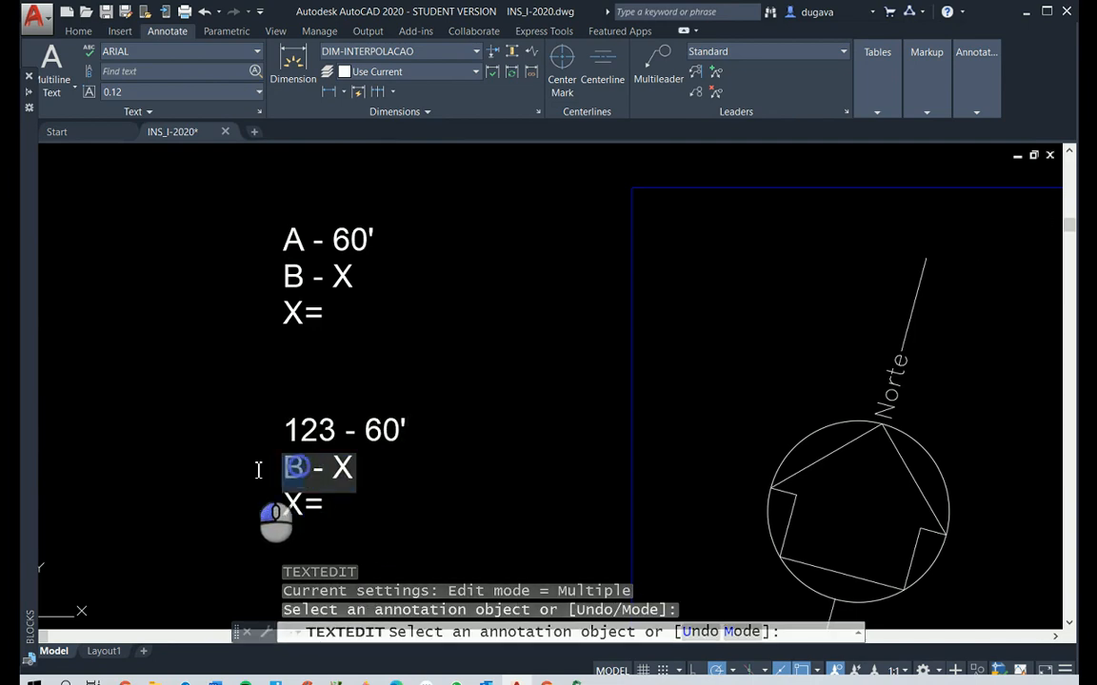
type("100")
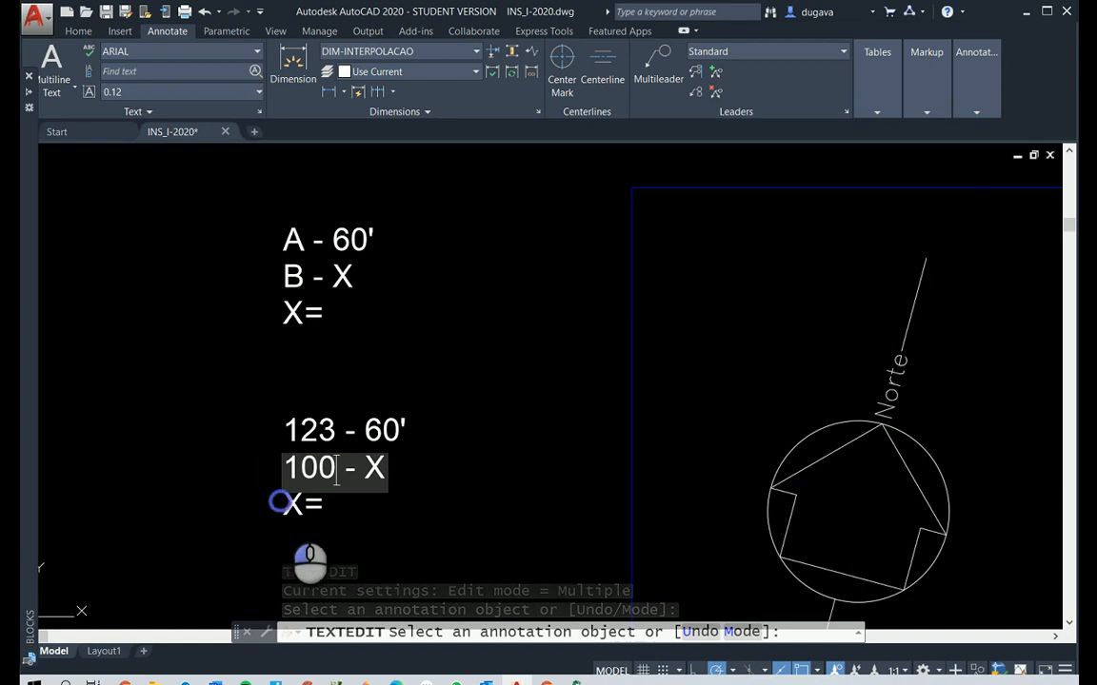
left_click(281, 502)
Complete the result line of the 123 - 60' calculation as X=(100*60)/123=48,8'=12h48 and finish text editing
left_click(333, 517)
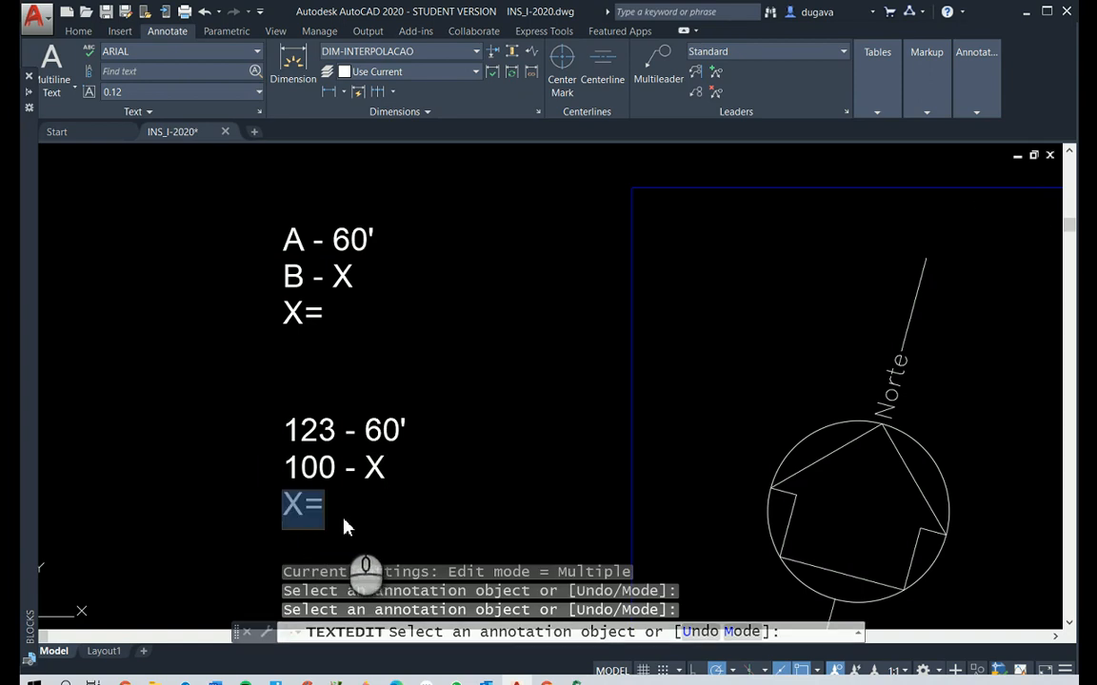
type("(100")
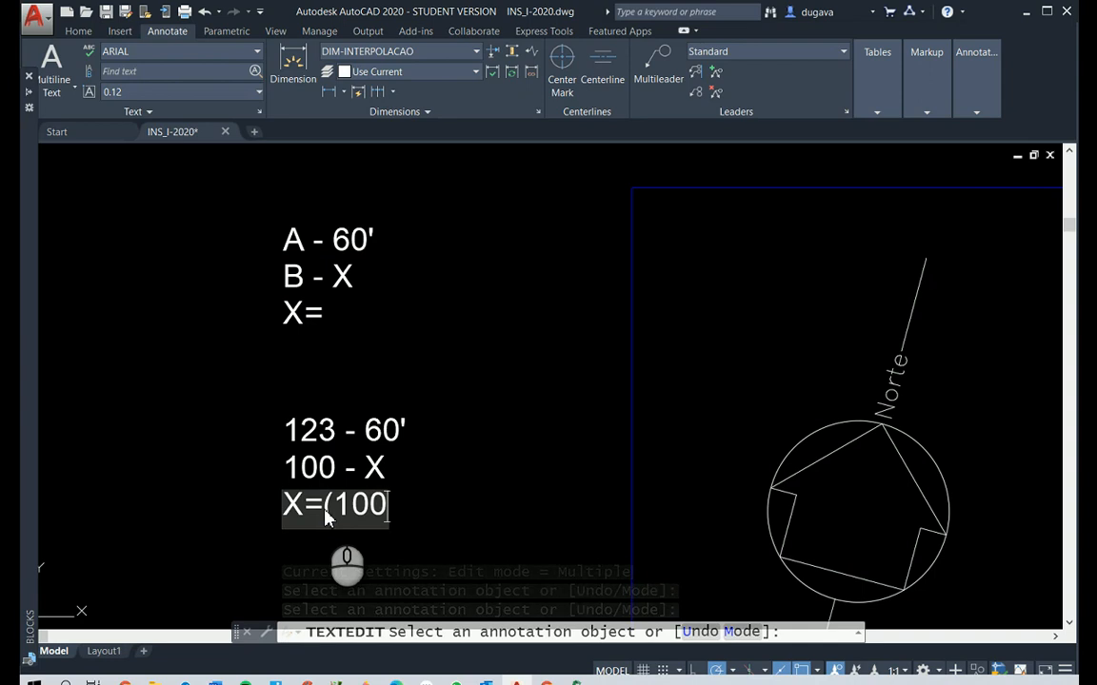
type("*60")
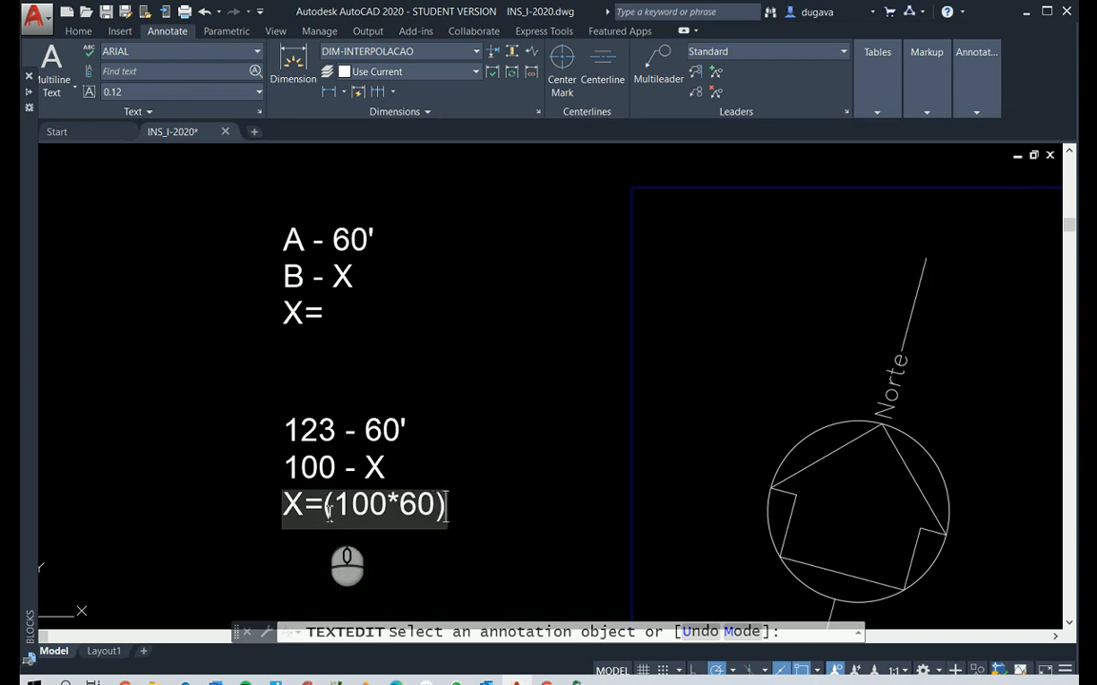
type(")/123")
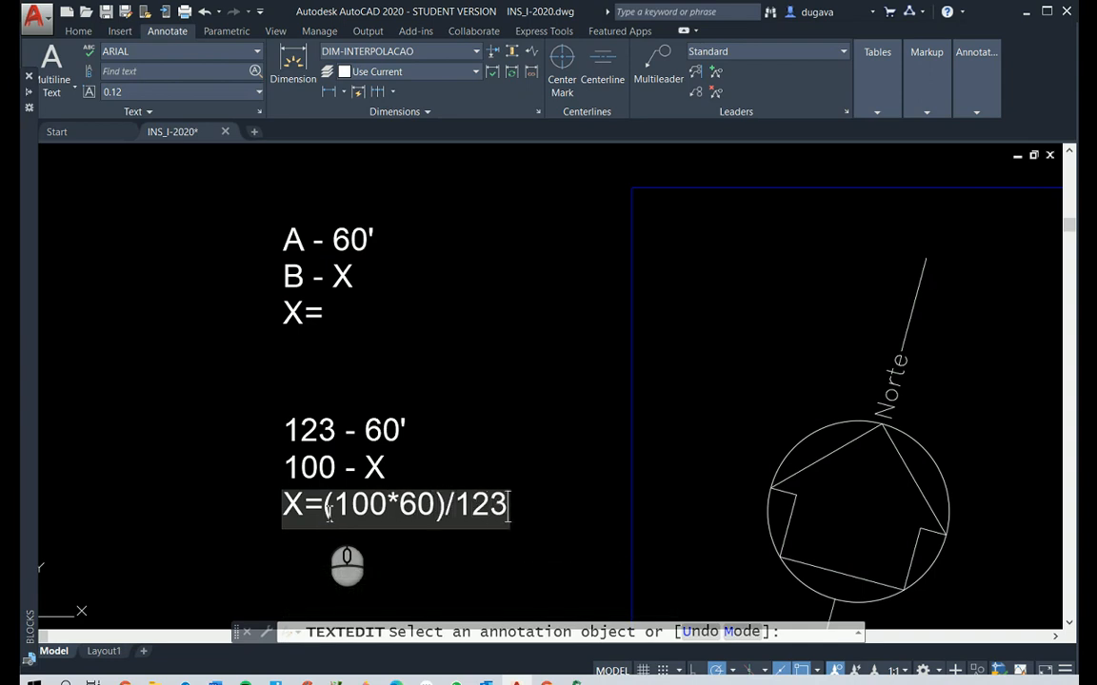
type("=")
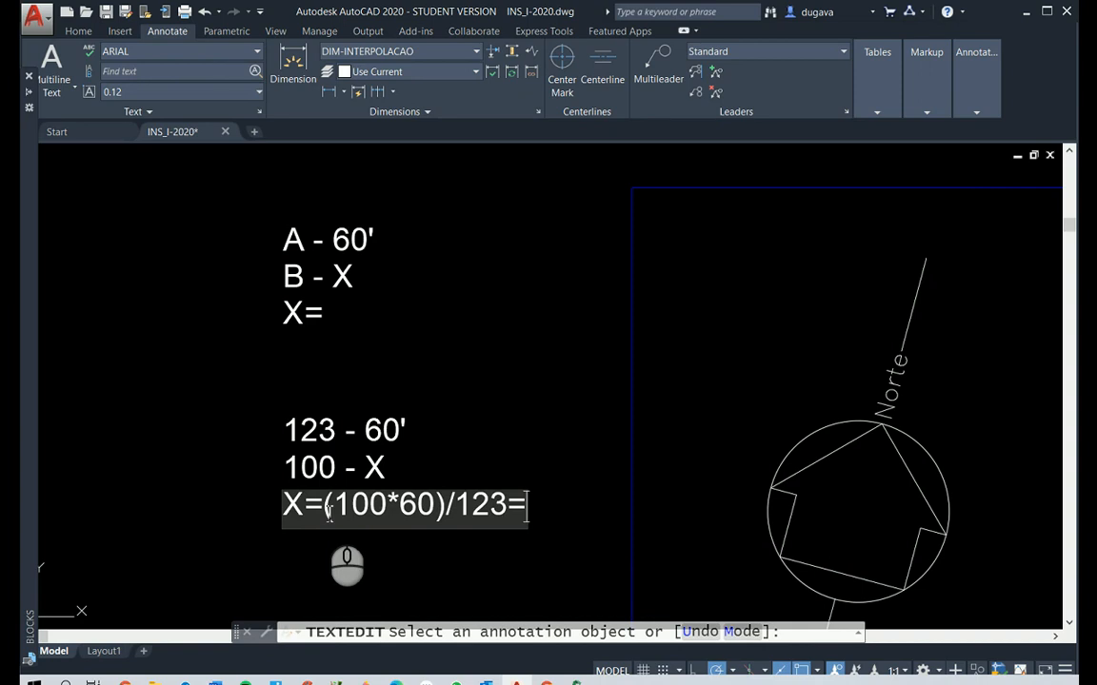
type("8,8")
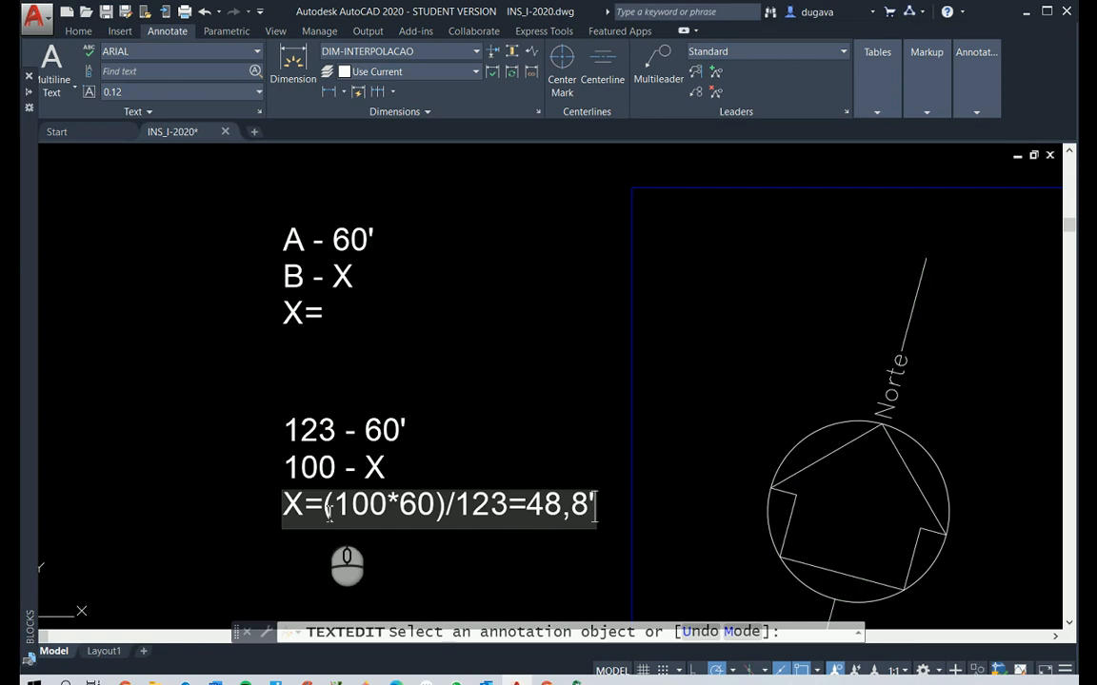
type("'=")
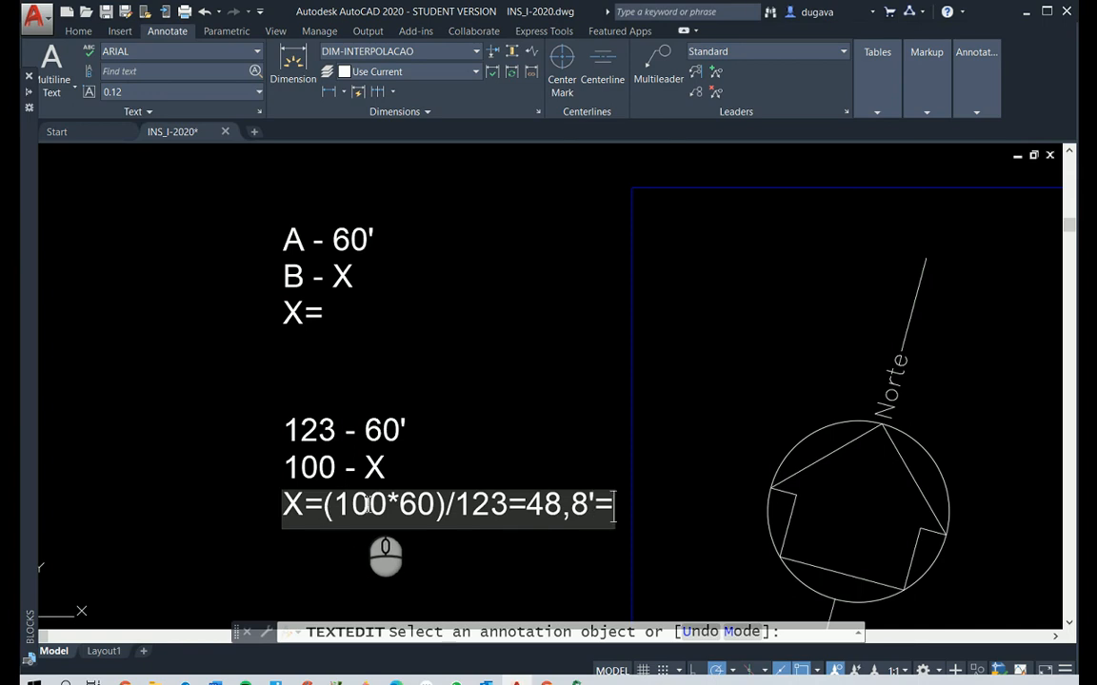
scroll(400, 505, "down", 3)
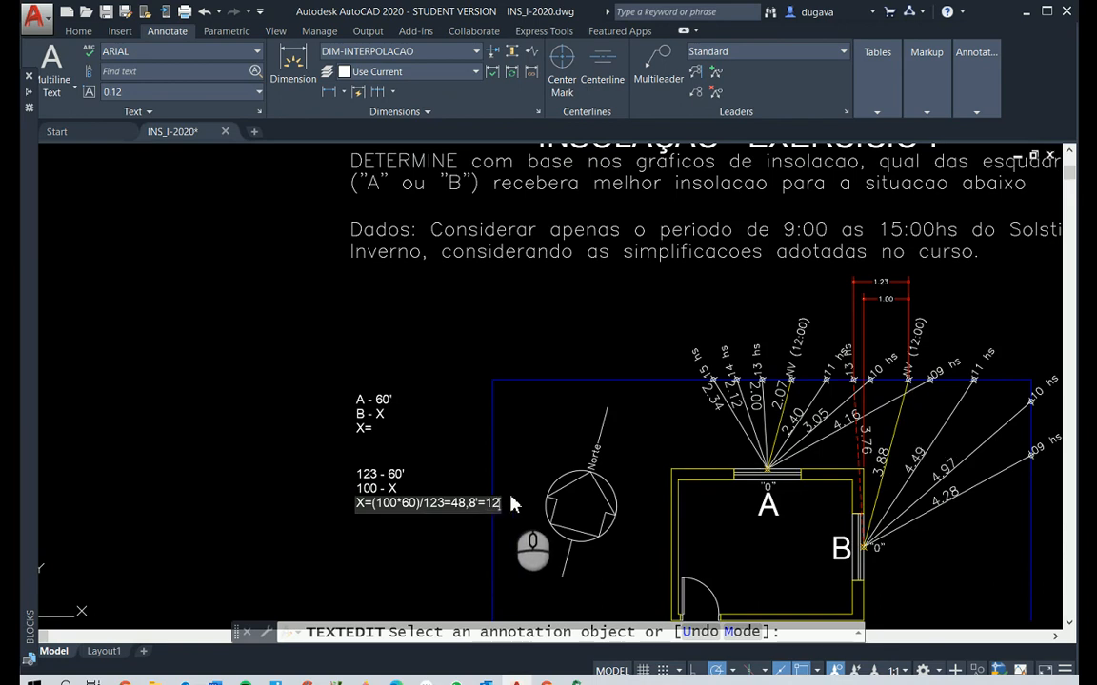
type("H")
left_click(524, 445)
right_click(524, 447)
scroll(473, 530, "down", 4)
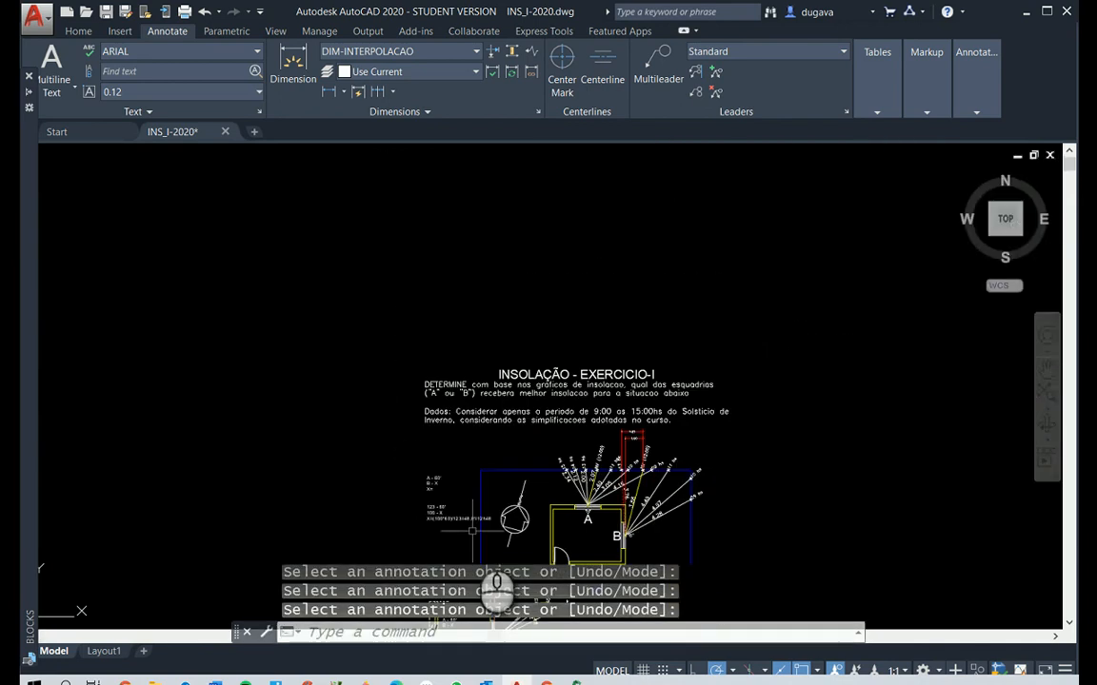
Replace the decimal comma with a point in the plan calculation's result line, making it 48.8'
scroll(473, 530, "up", 5)
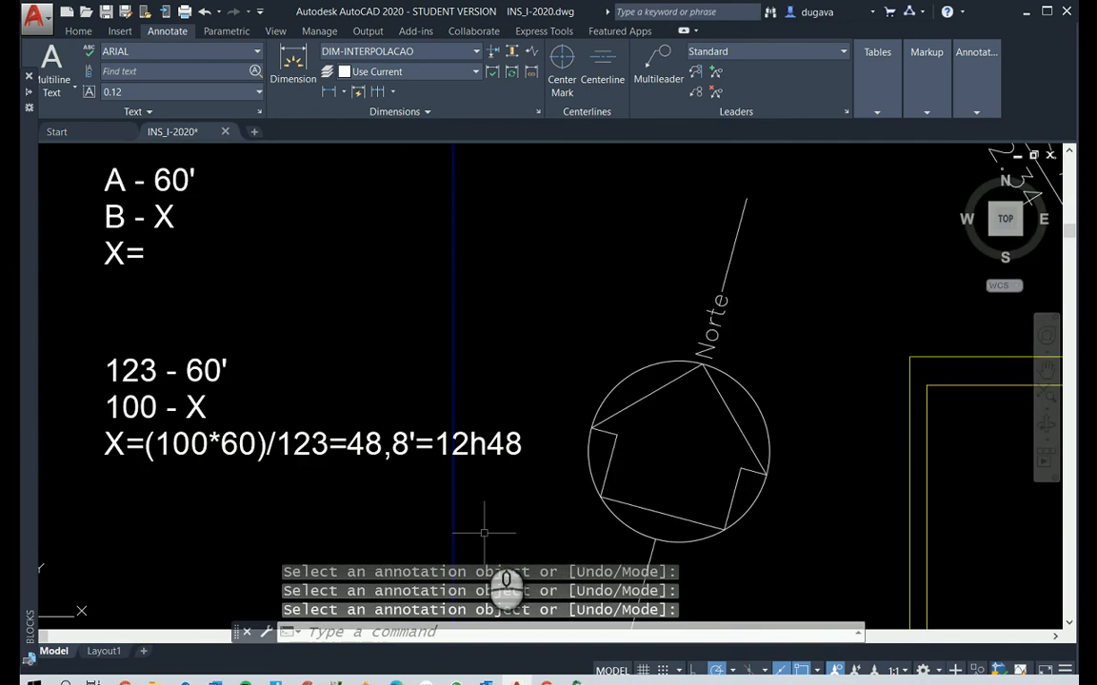
key("Escape")
key("Escape")
type("ED")
right_click(385, 468)
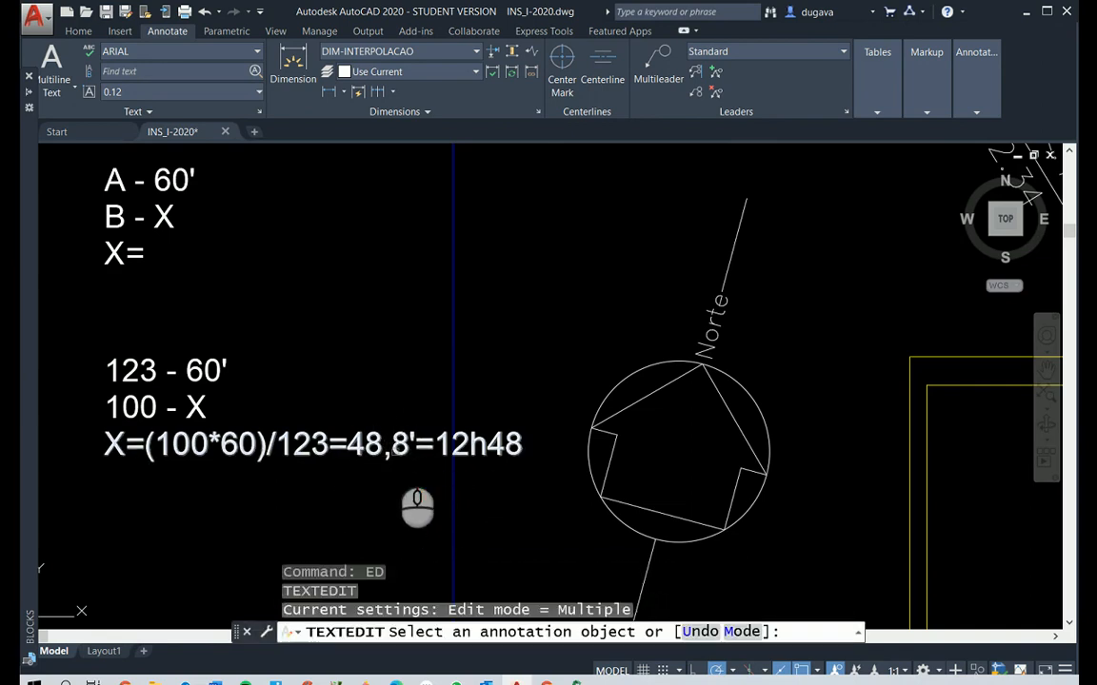
left_click(394, 456)
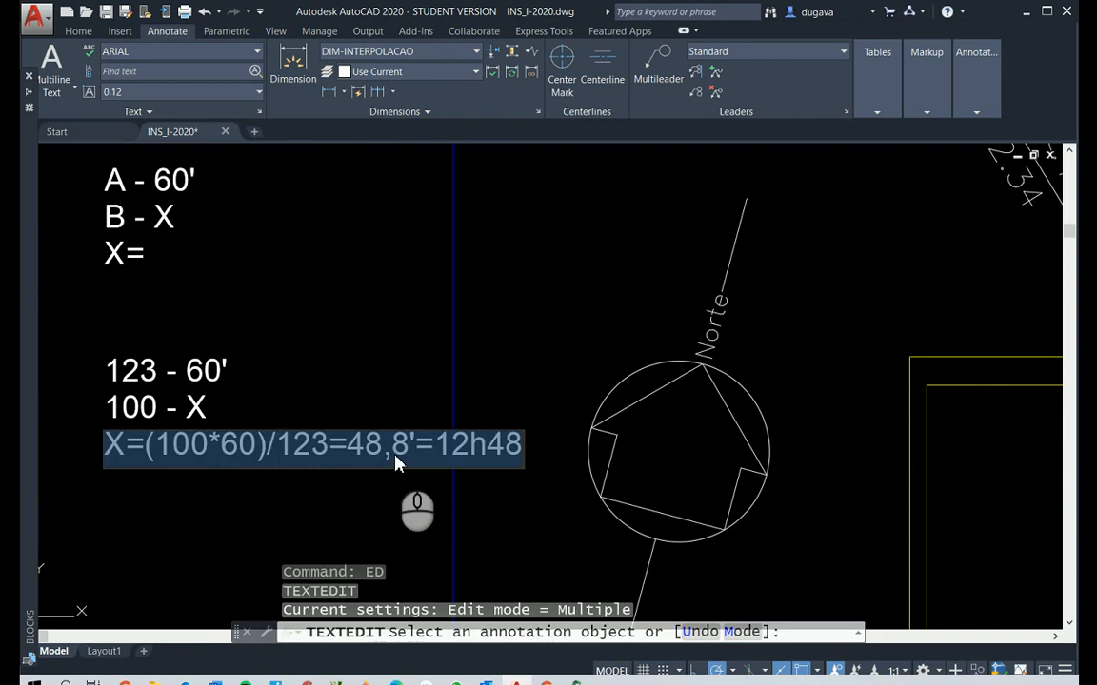
left_click(396, 459)
key("BackSpace")
type(".")
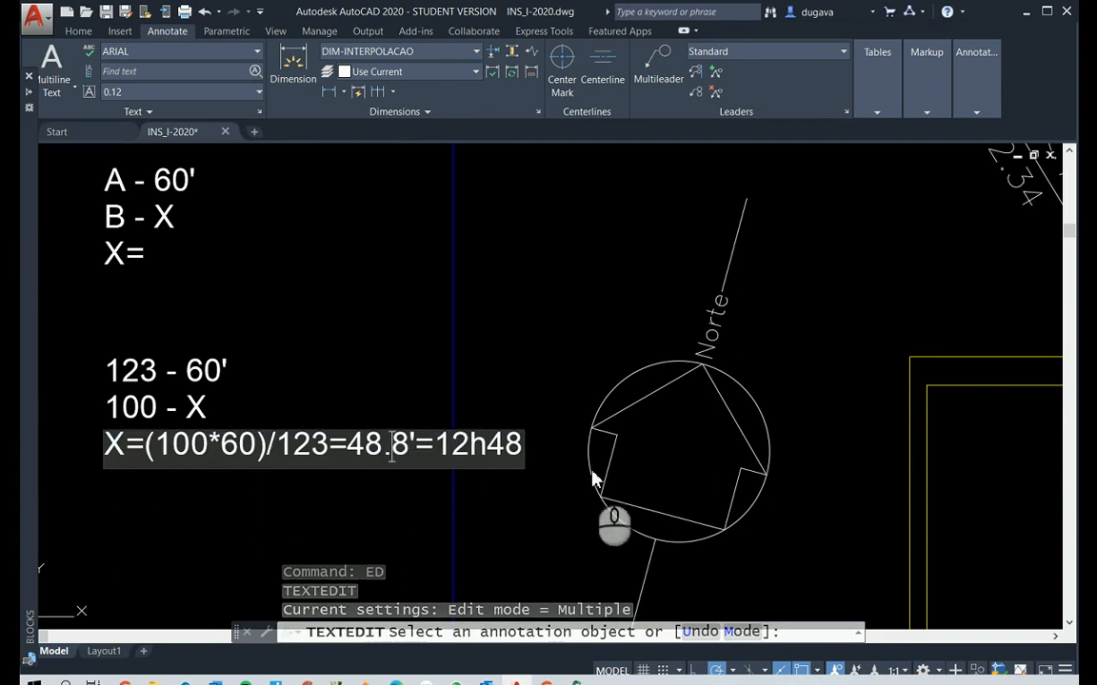
left_click(436, 510)
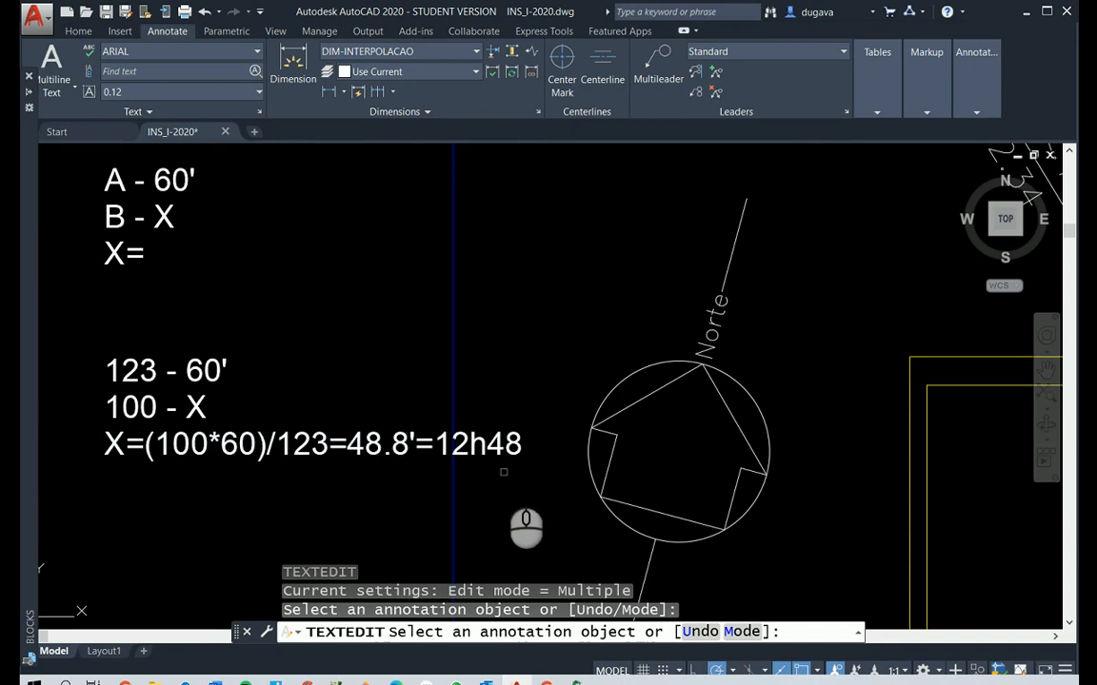
Append =12h20 to the X=(45*60)/137=19.7' result line inside Elevação B and finish text editing
scroll(505, 476, "down", 4)
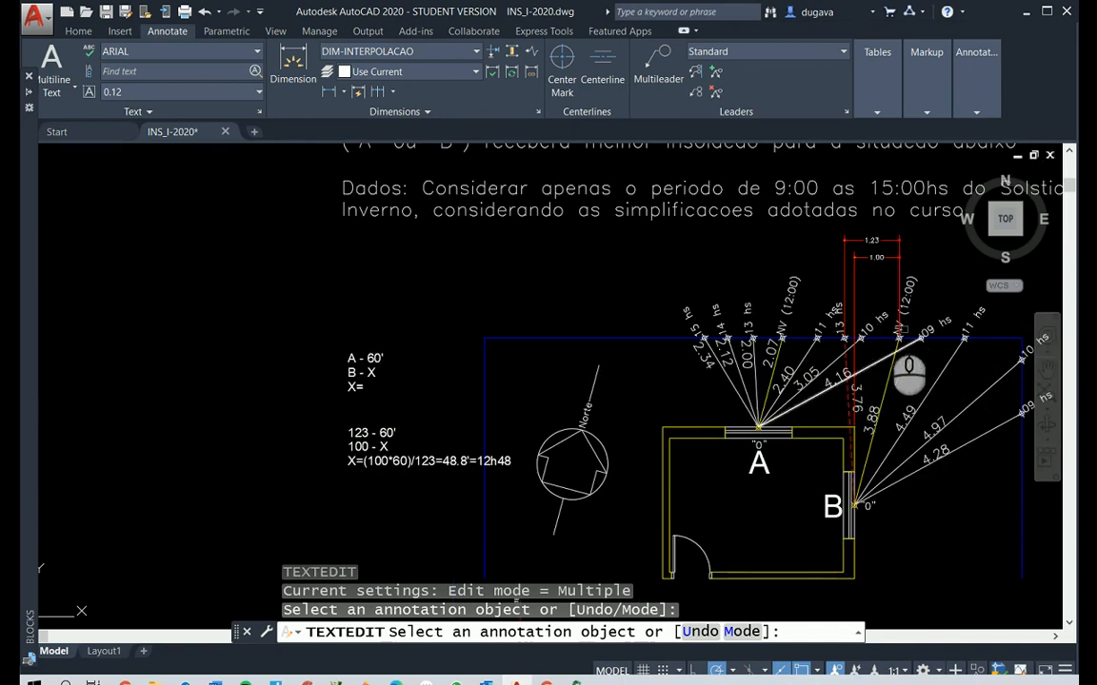
scroll(843, 448, "down", 6)
scroll(833, 519, "up", 6)
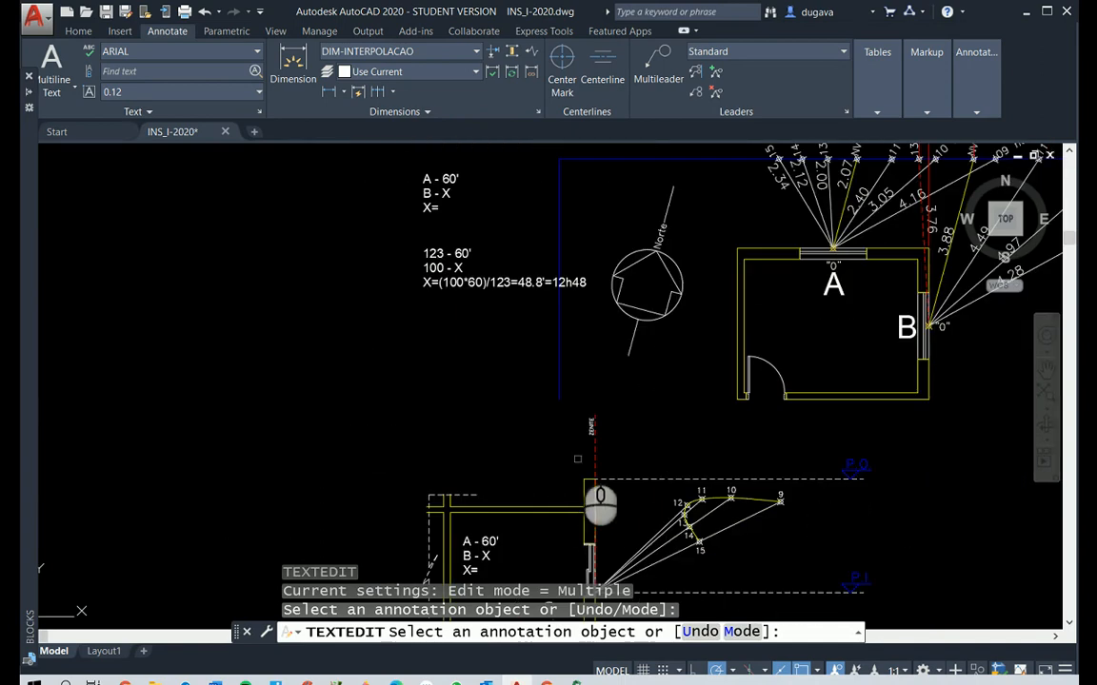
scroll(693, 602, "down", 6)
scroll(693, 601, "up", 3)
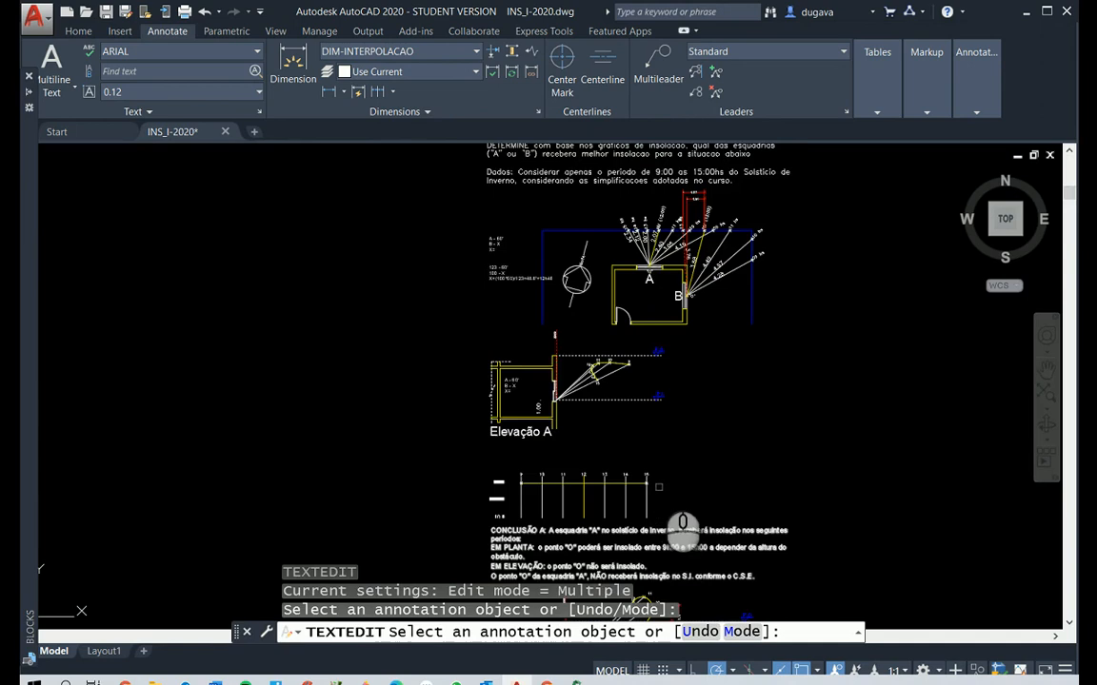
scroll(642, 529, "down", 4)
scroll(642, 514, "up", 6)
scroll(642, 515, "down", 6)
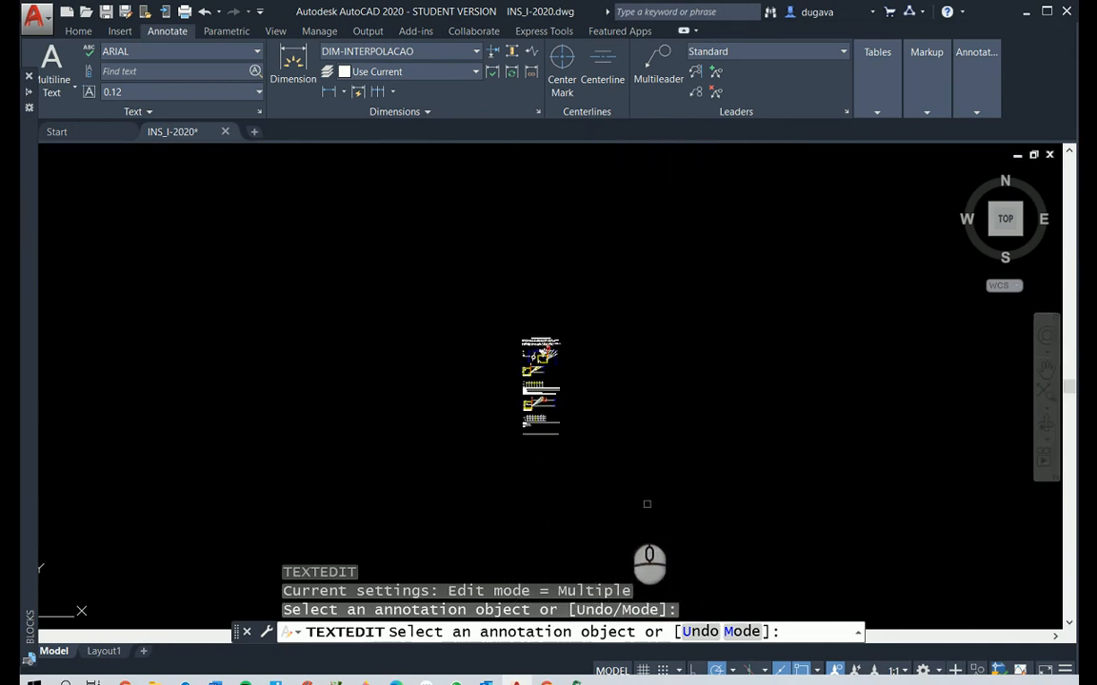
scroll(547, 471, "up", 5)
scroll(549, 473, "up", 8)
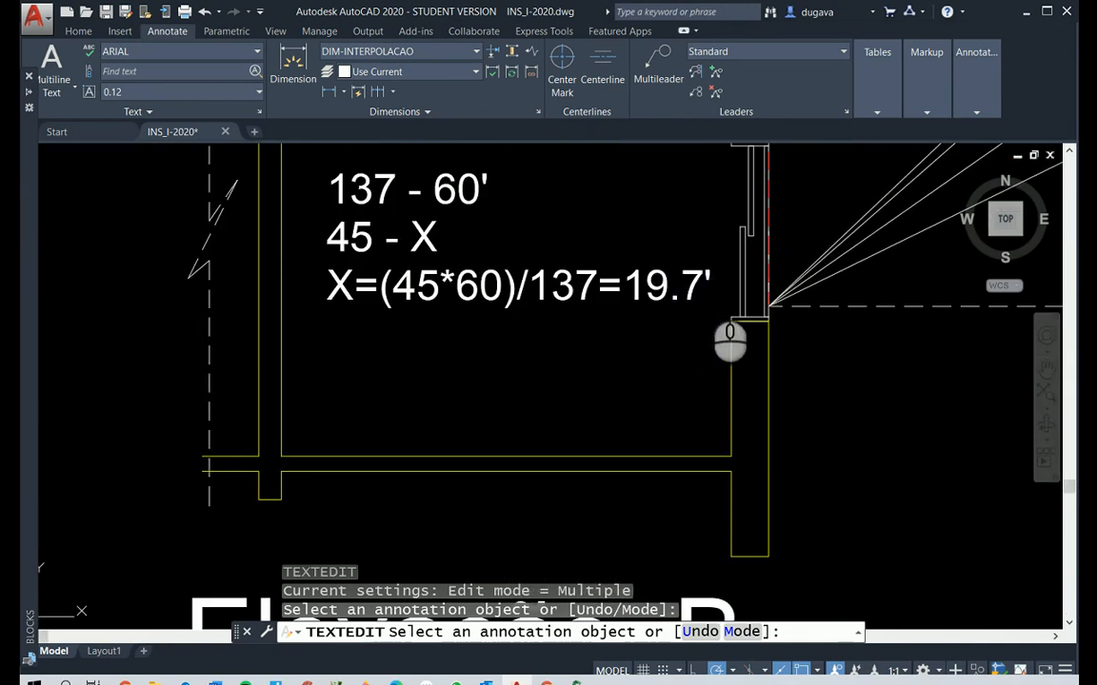
left_click(695, 286)
left_click(705, 293)
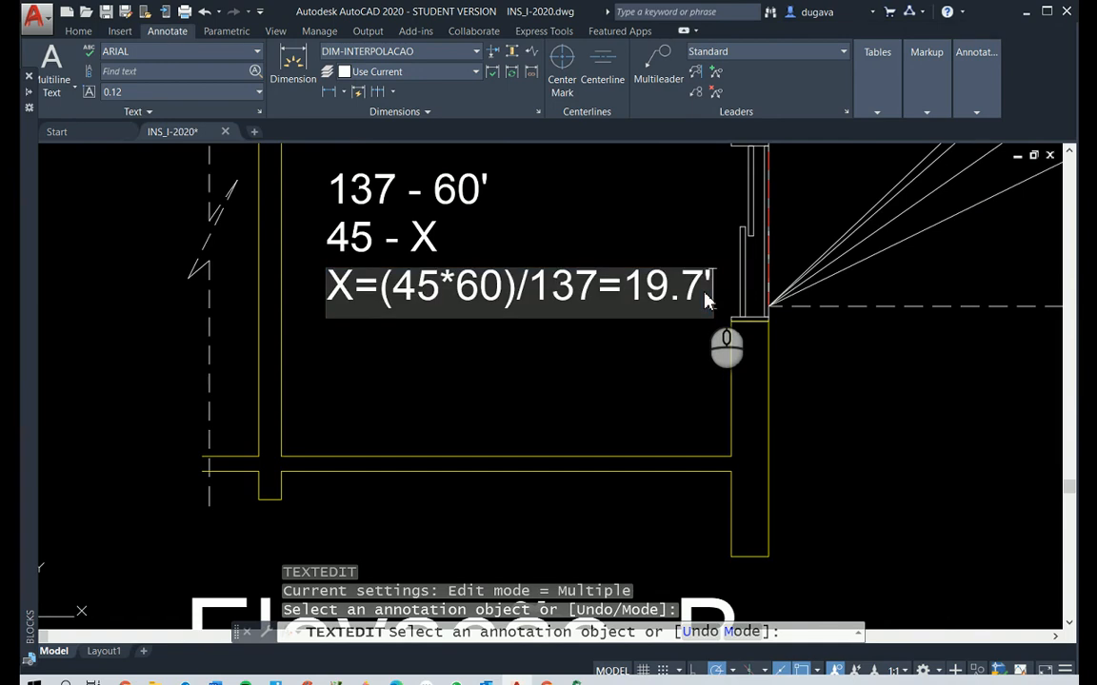
scroll(706, 300, "down", 6)
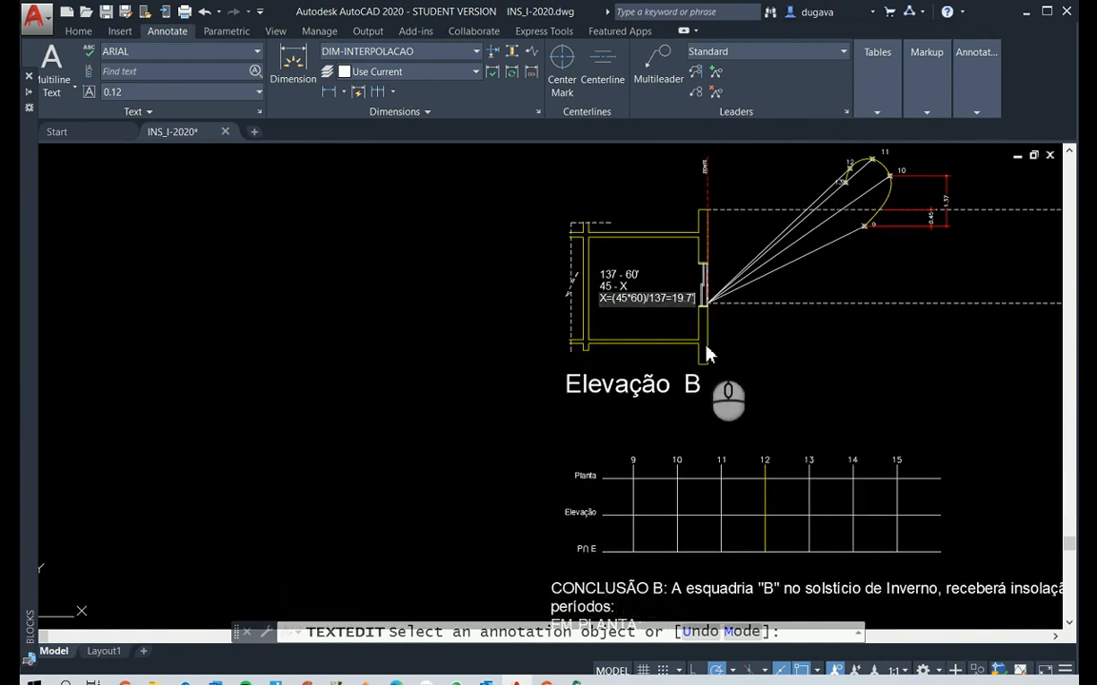
scroll(710, 352, "up", 4)
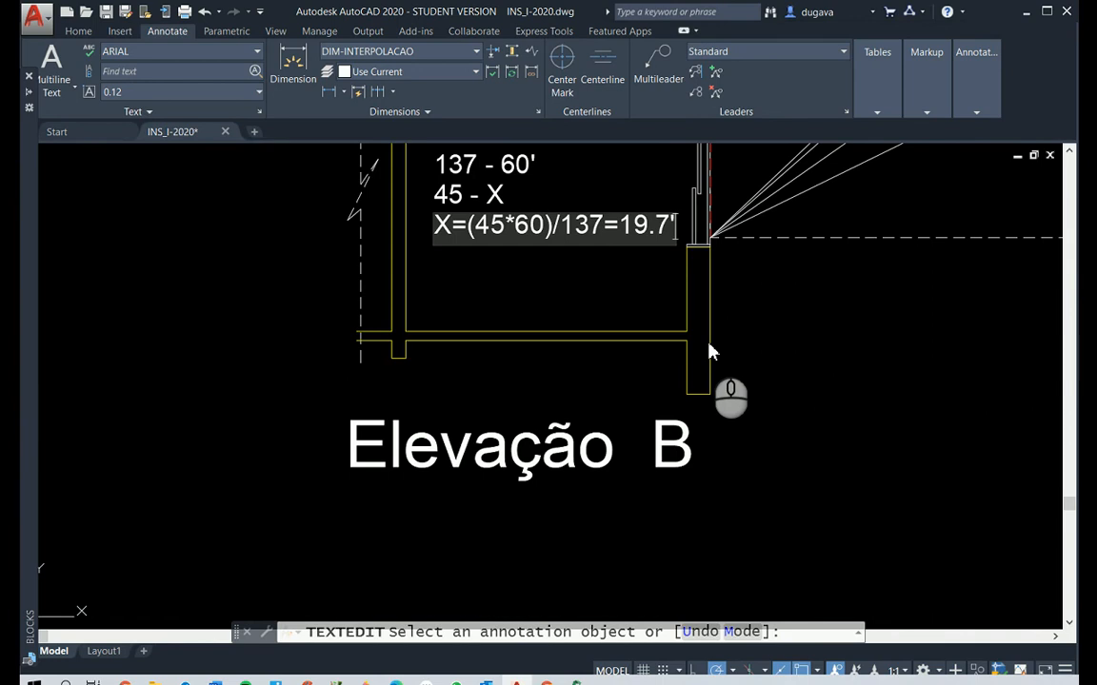
type("=12")
type("H")
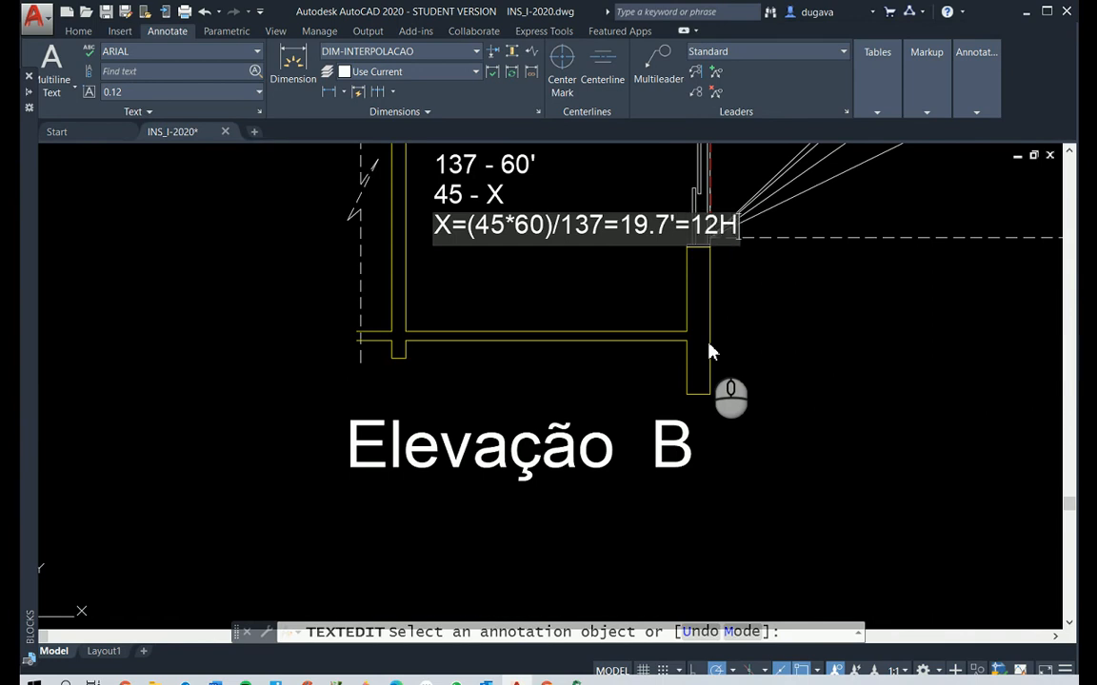
key("BackSpace")
type("h20")
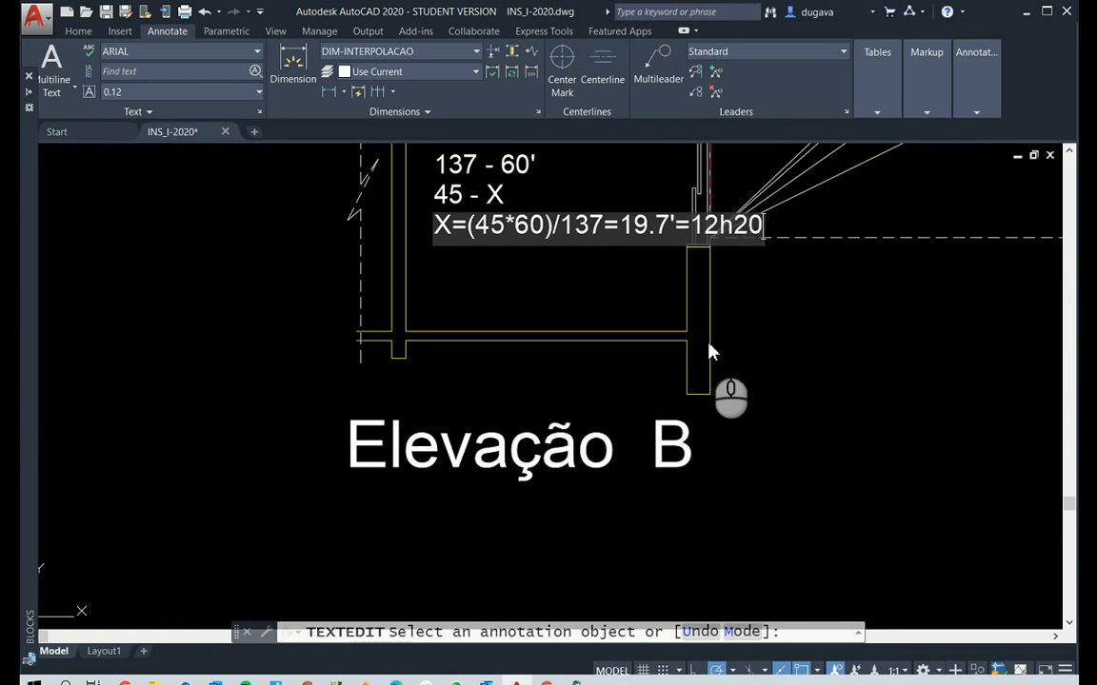
left_click(712, 352)
key("Return")
Move the three-line 137 - 60' calculation out of the Elevação B room to the empty area outside, just below the window
scroll(565, 257, "down", 2)
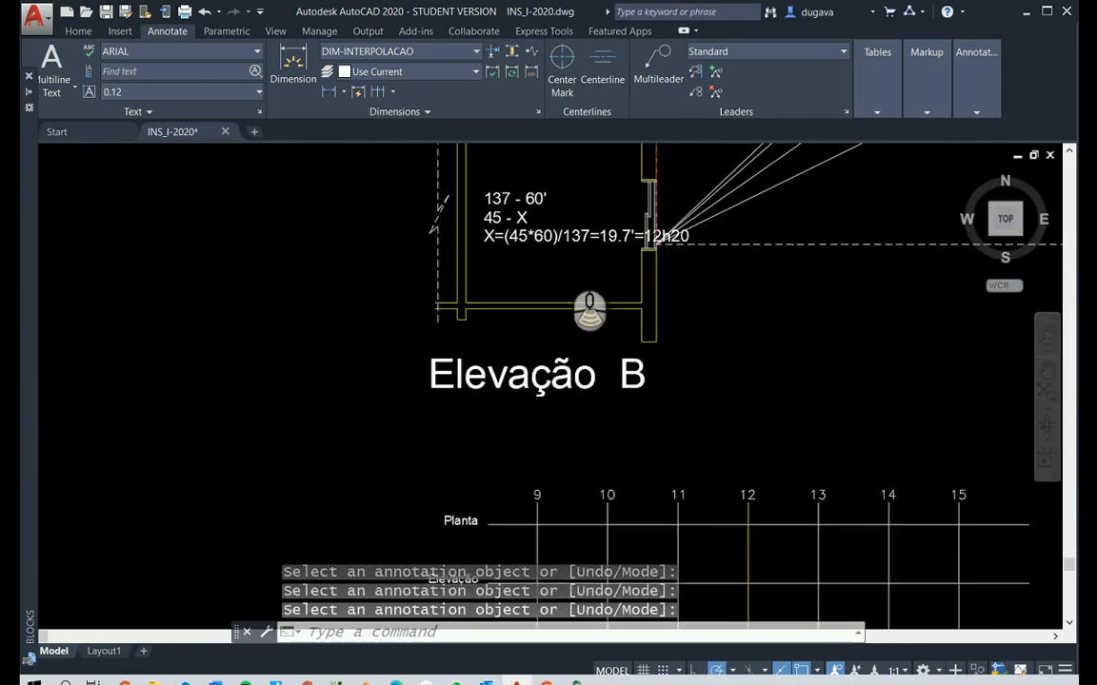
scroll(550, 229, "up", 2)
key("Escape")
type("M")
key("Return")
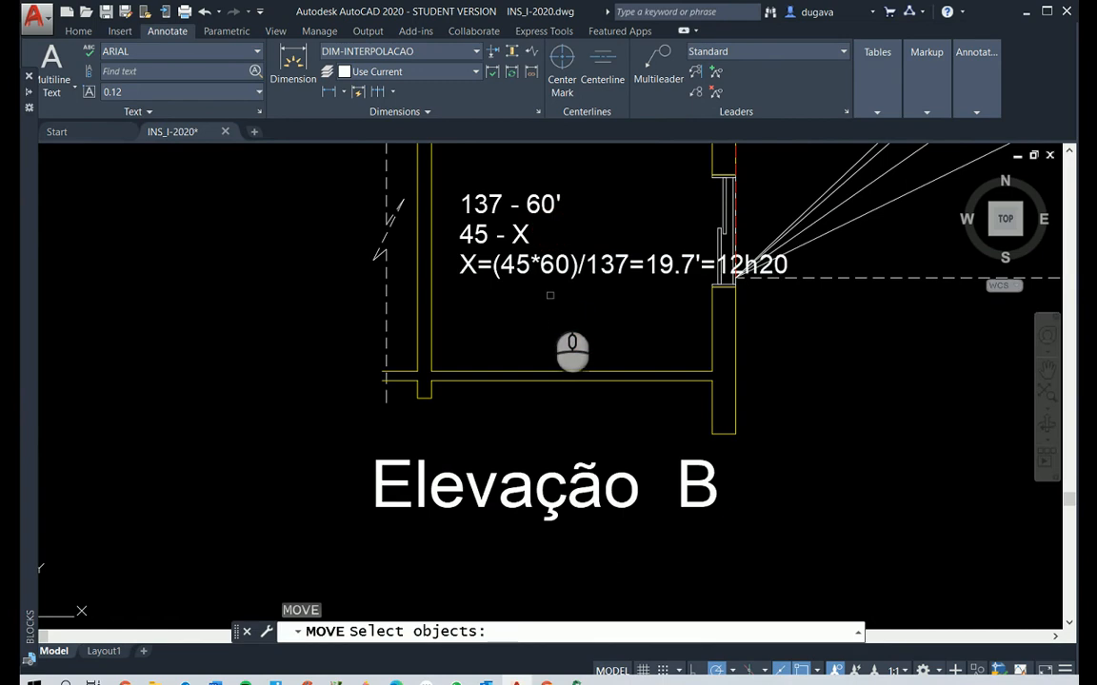
left_click(543, 294)
left_click(458, 176)
key("Return")
left_click(476, 205)
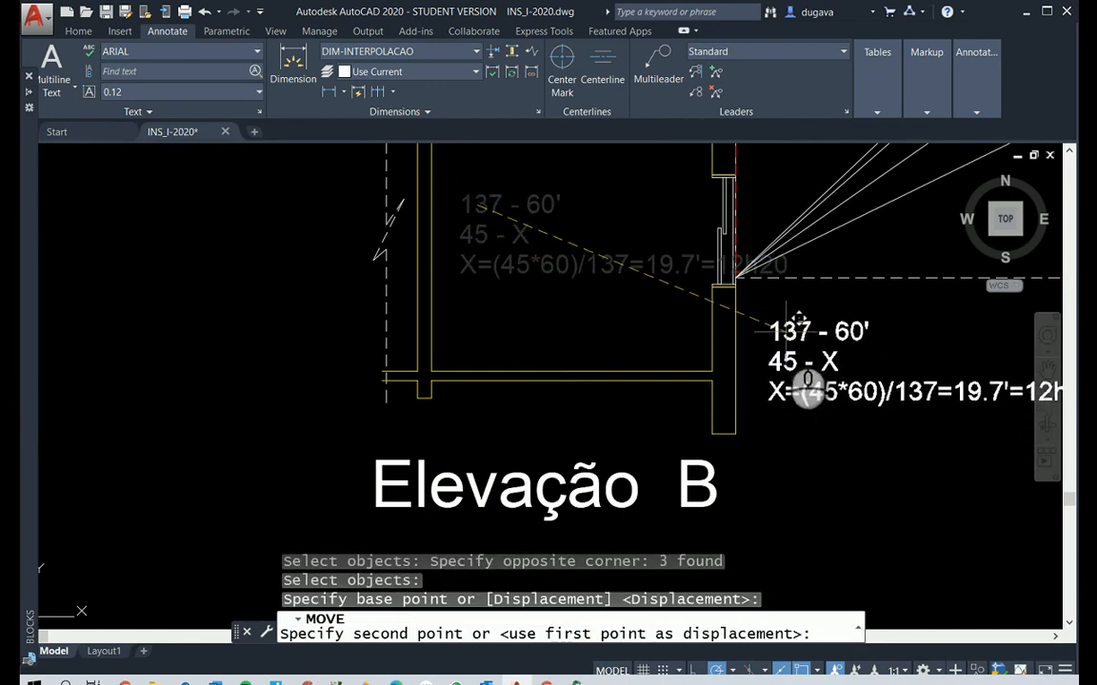
left_click(766, 316)
Place a point on the Planta line of window B's hour chart at 9 hours
scroll(819, 419, "down", 3)
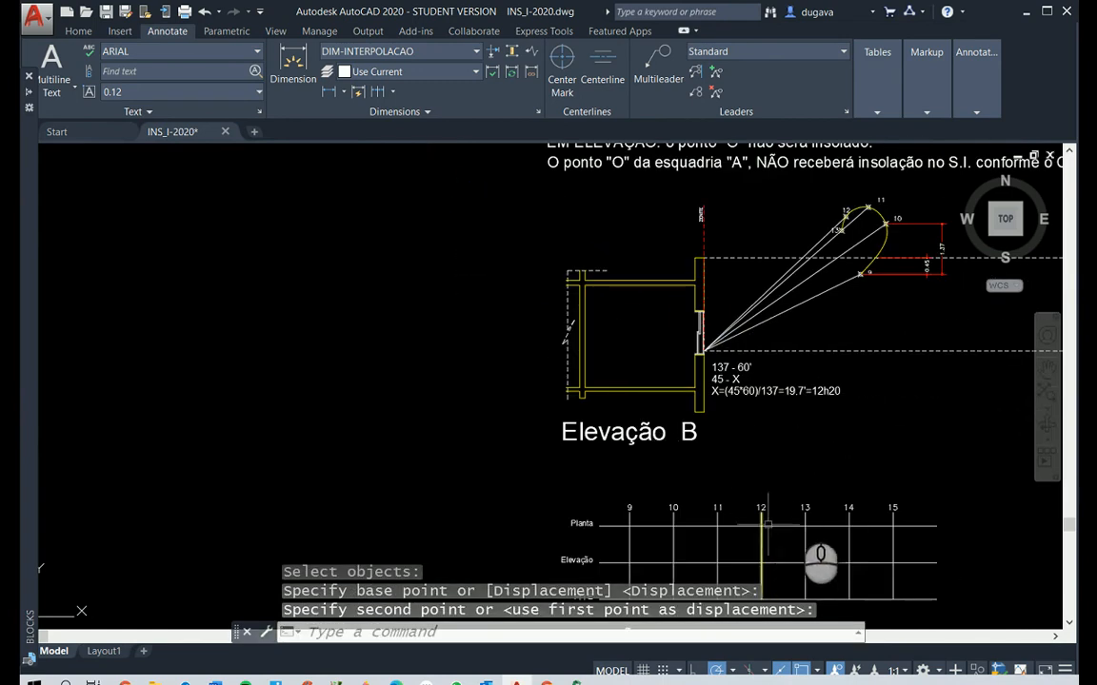
scroll(638, 547, "up", 2)
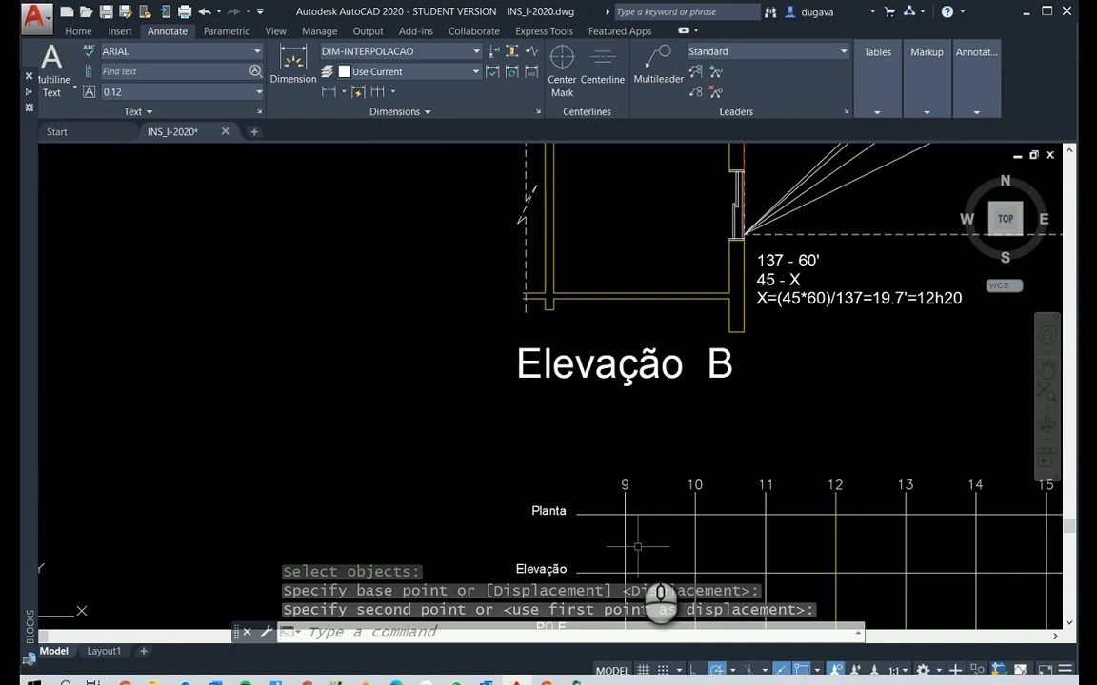
type("po")
key("Return")
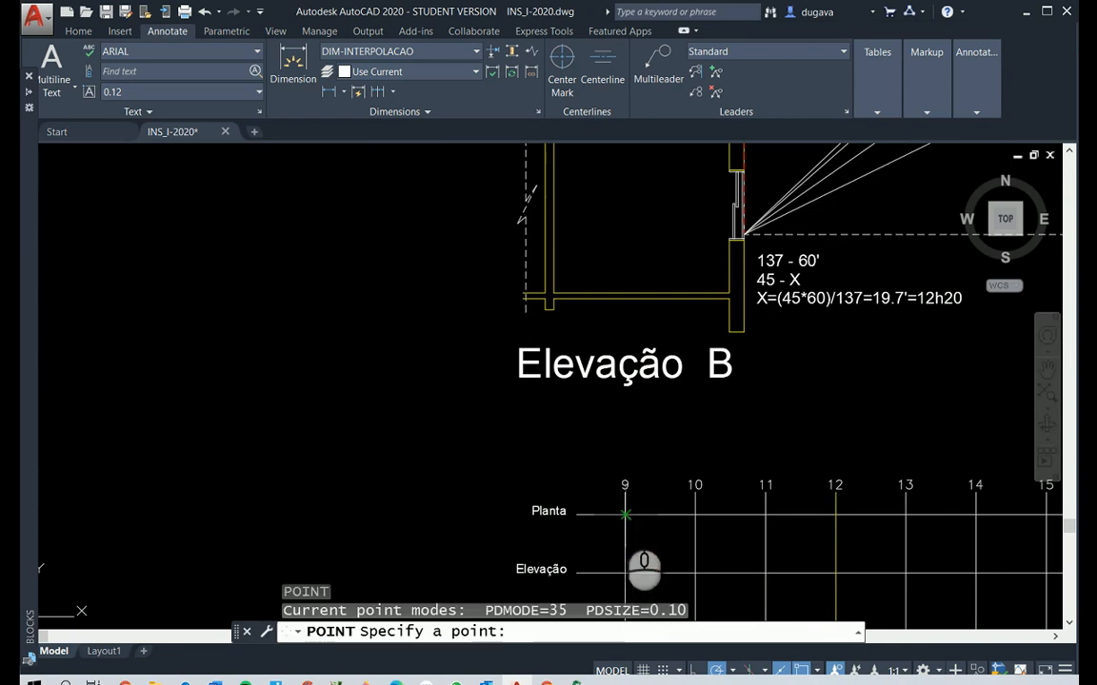
left_click(625, 514)
Check the limit time in window B's plan interpolation calculation beside the floor plan
scroll(847, 438, "down", 2)
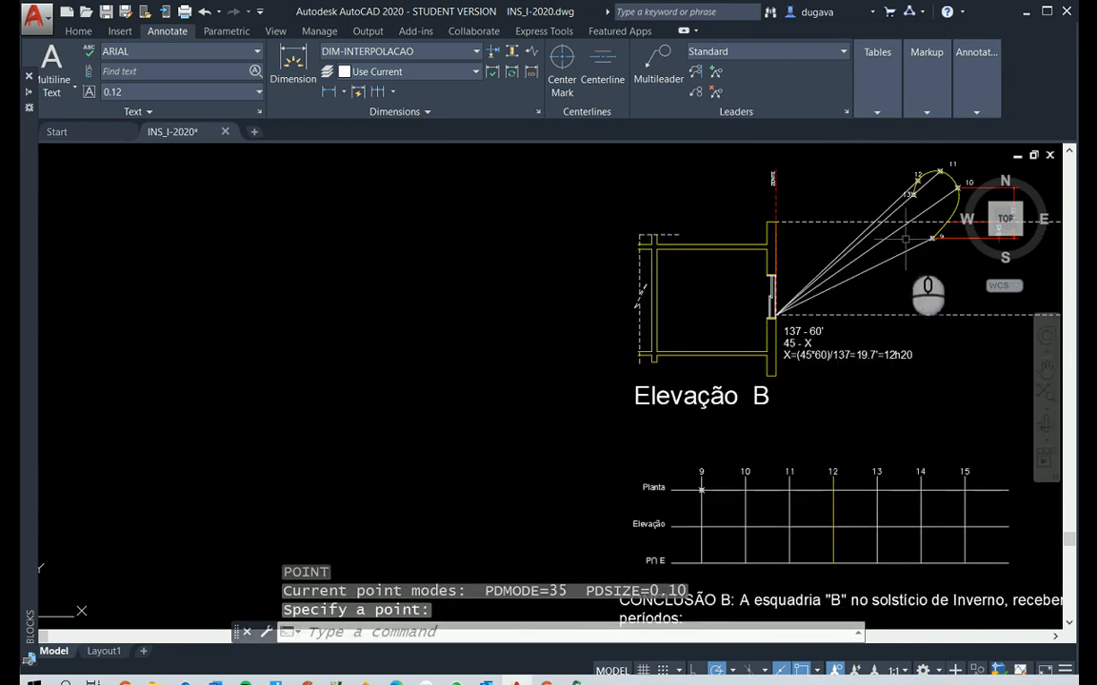
scroll(928, 295, "down", 3)
scroll(916, 249, "up", 3)
scroll(910, 243, "down", 4)
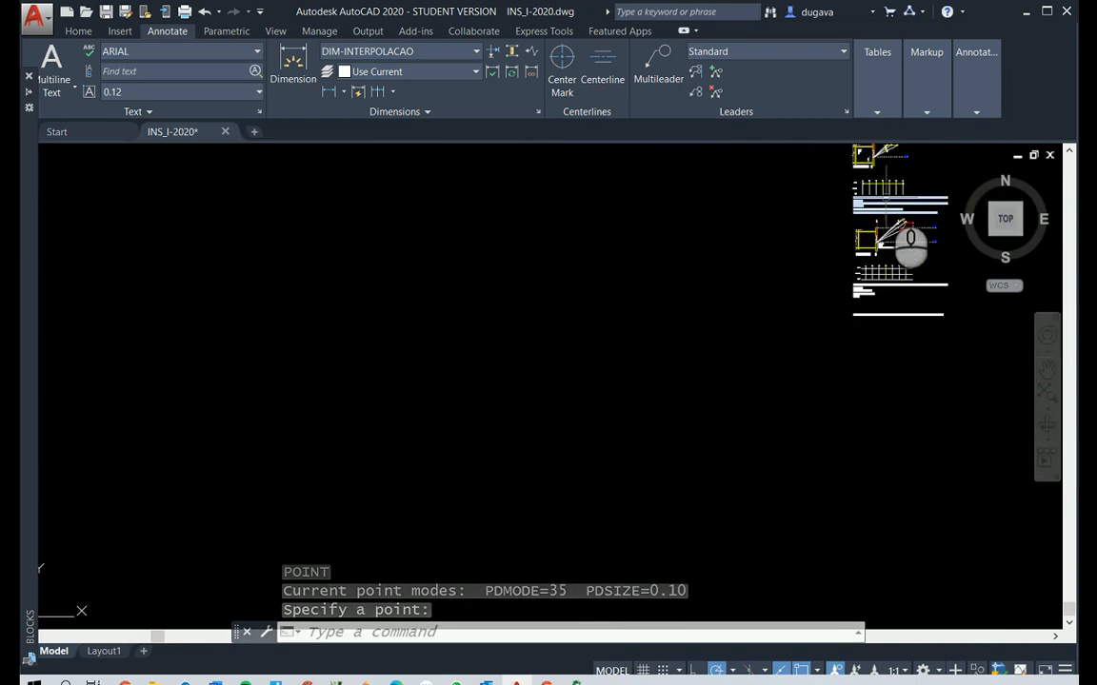
scroll(910, 243, "up", 3)
scroll(890, 419, "up", 1)
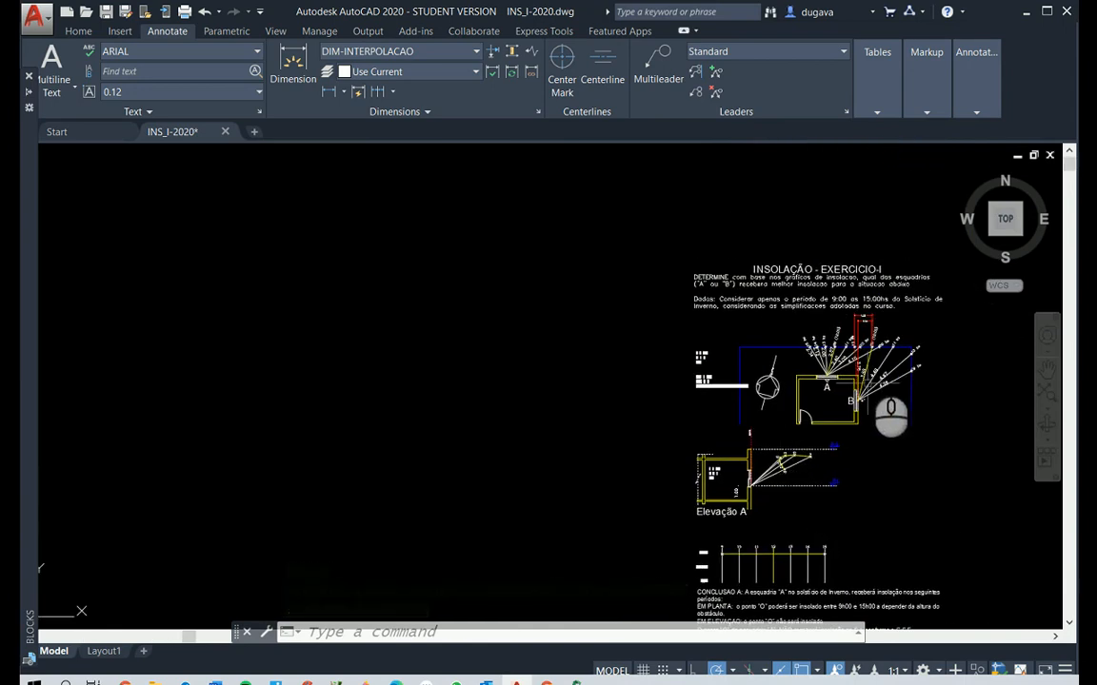
scroll(856, 361, "up", 4)
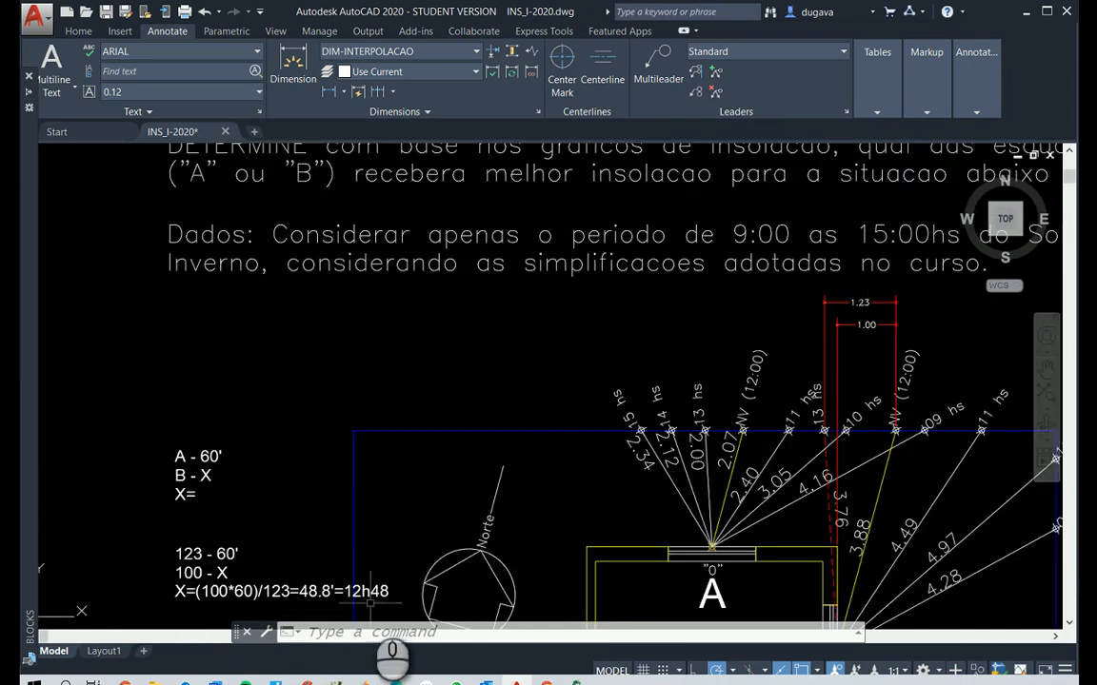
scroll(381, 586, "down", 6)
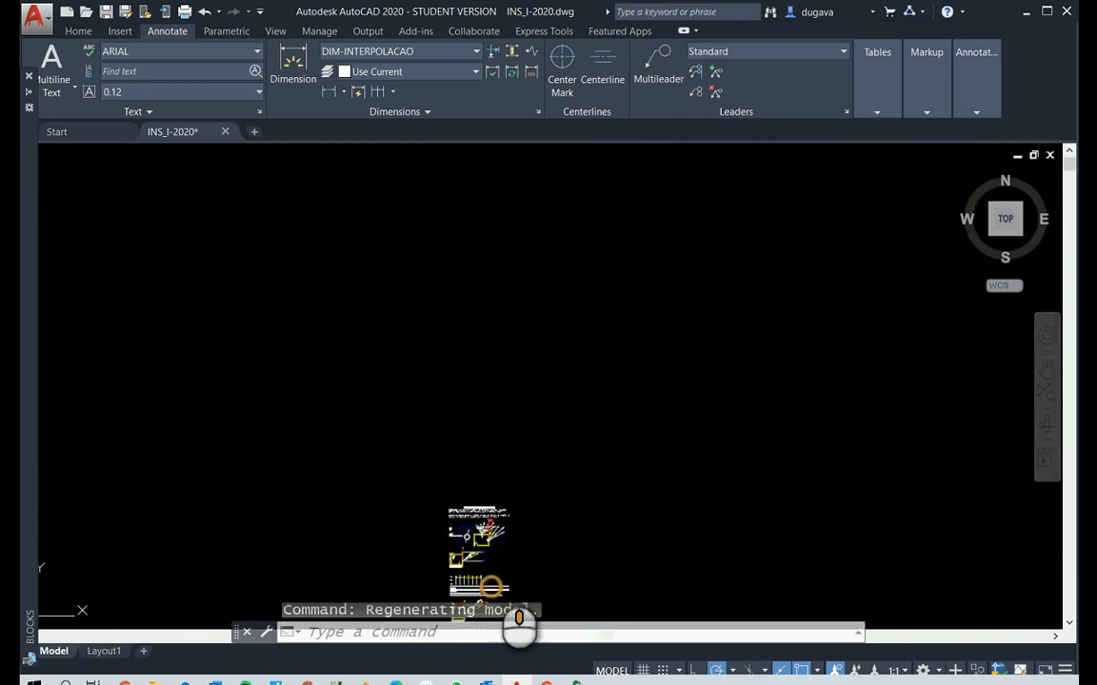
Add a linear dimension between the 12 and 13 hour lines above window B's hour chart
scroll(491, 585, "up", 8)
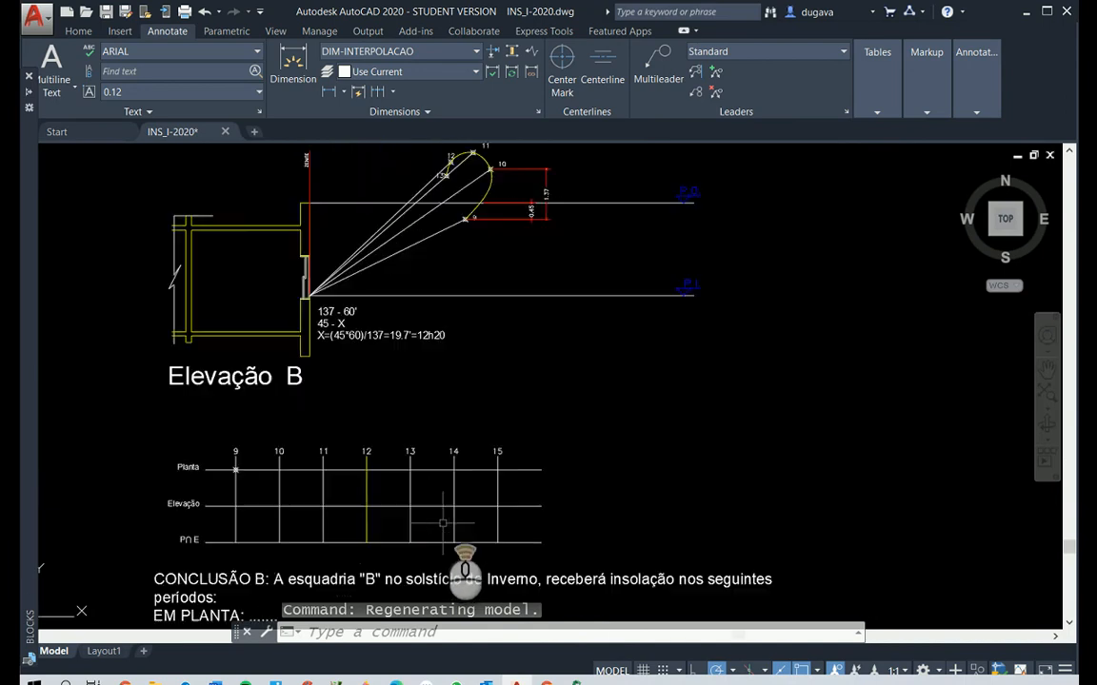
scroll(442, 523, "up", 2)
scroll(447, 485, "down", 2)
scroll(429, 448, "up", 2)
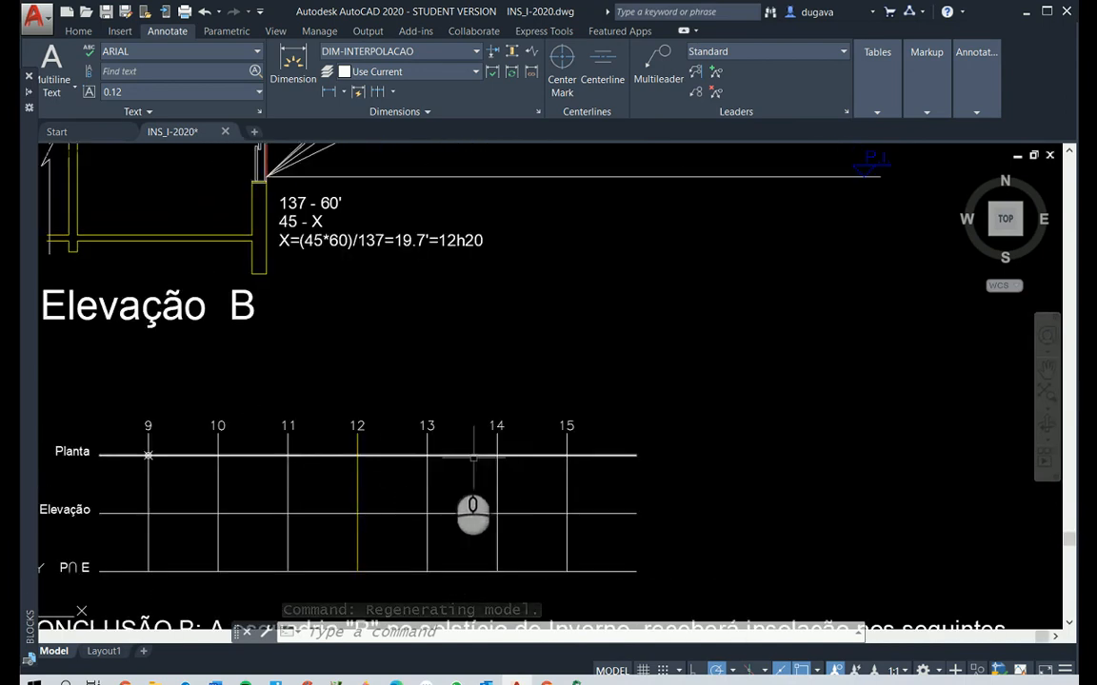
scroll(436, 461, "up", 4)
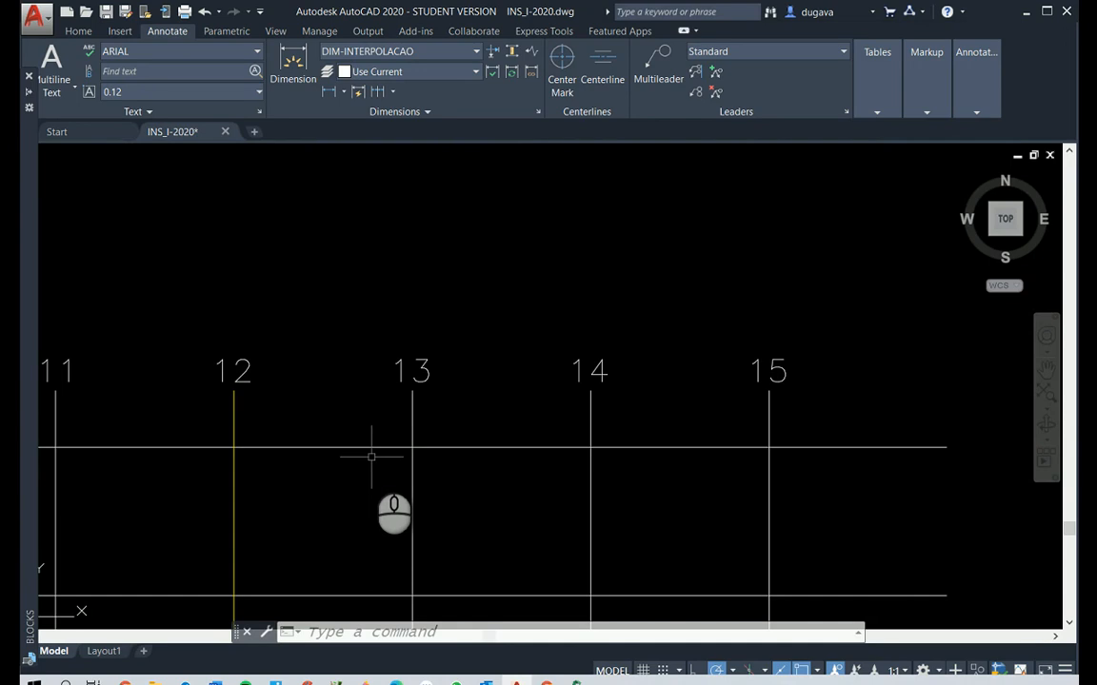
left_click(329, 92)
left_click(233, 390)
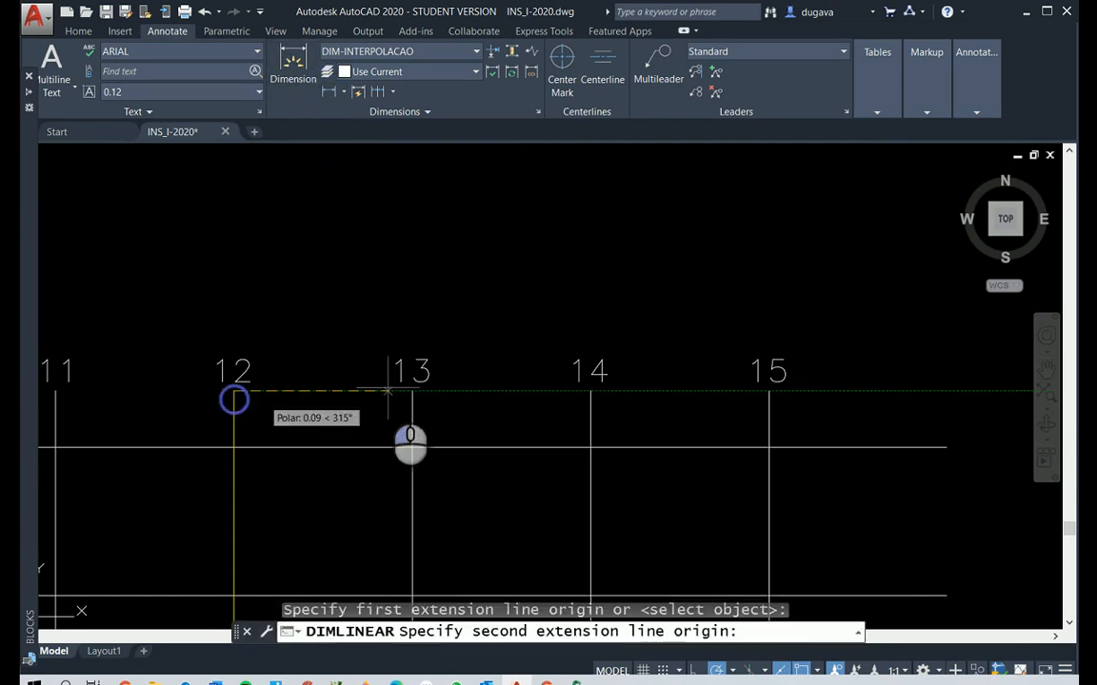
left_click(412, 390)
left_click(376, 281)
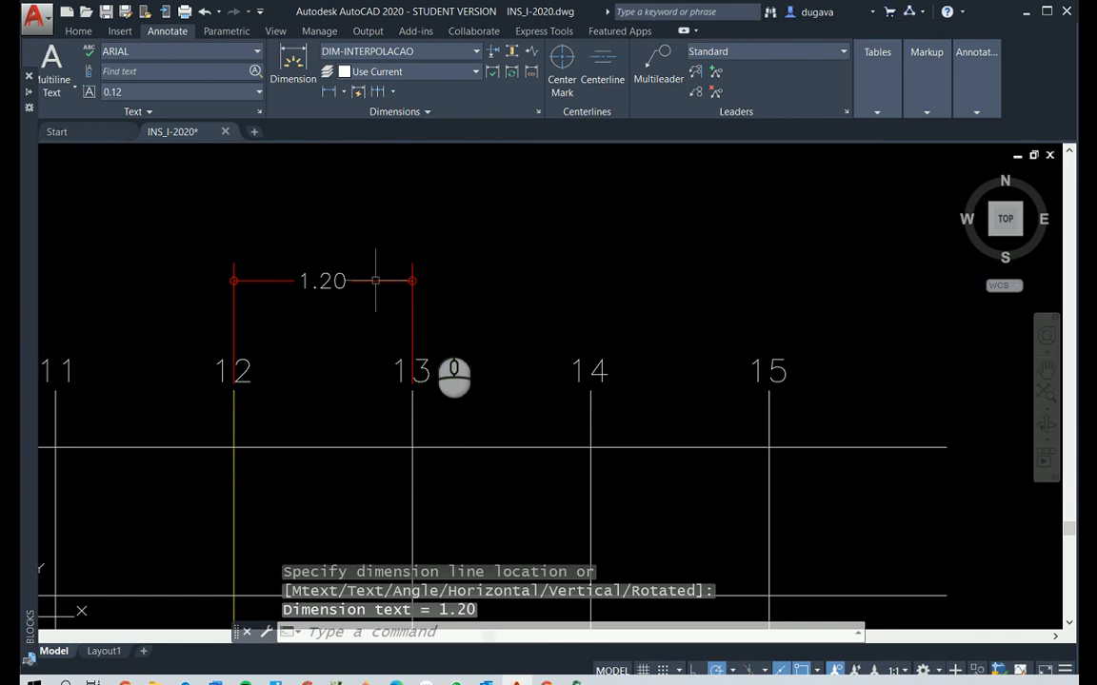
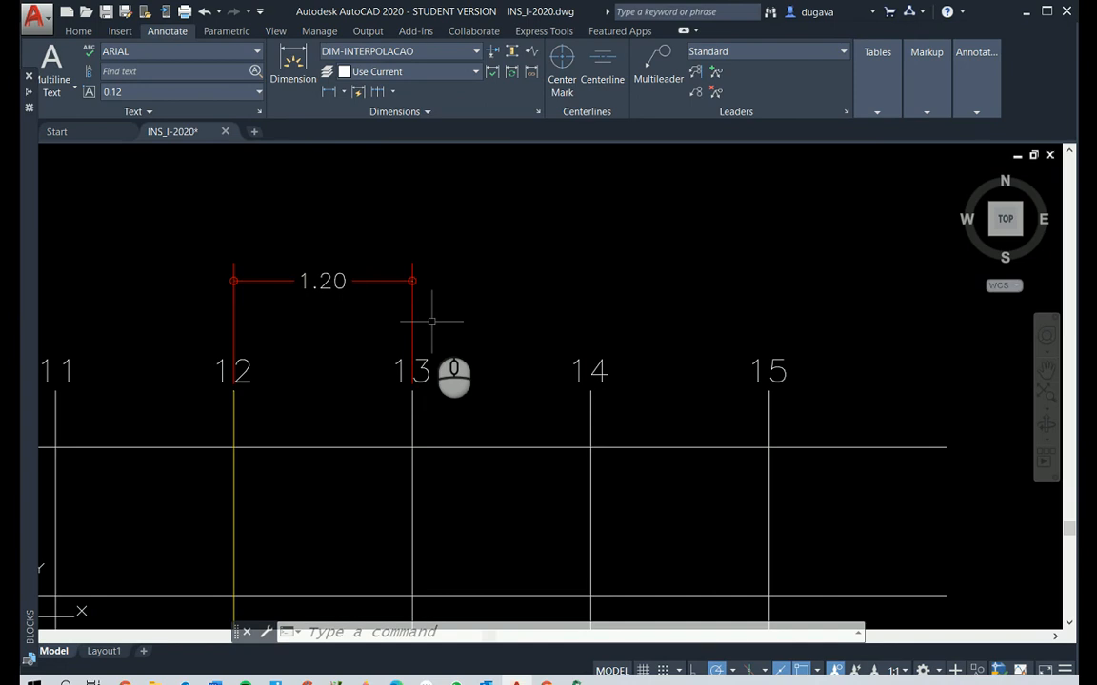
Draw a circle of radius 0.96 centred where the 12 hour line crosses the Planta line of window B's hour chart
key("Escape")
key("Escape")
key("Escape")
type("c")
key("Return")
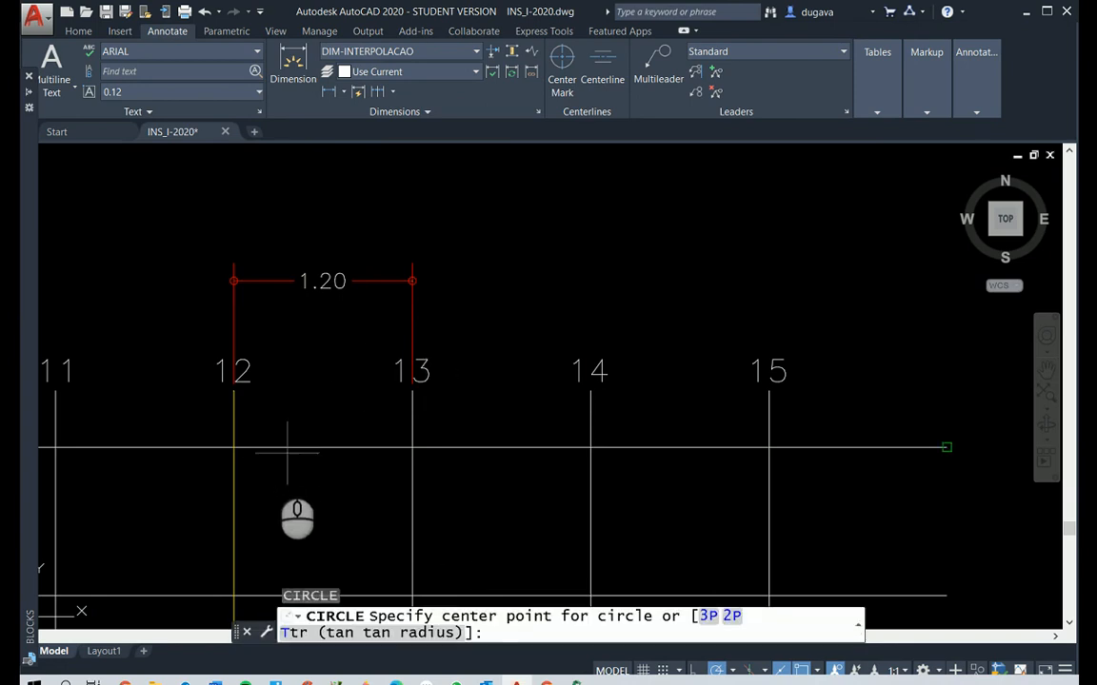
left_click(234, 447)
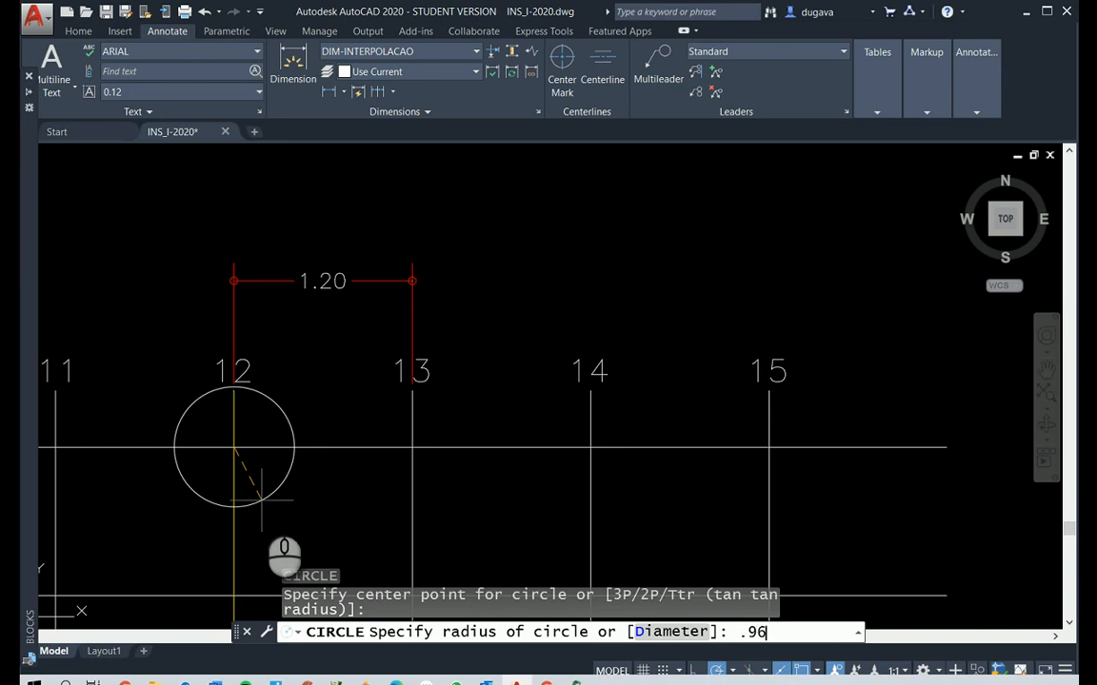
key("Return")
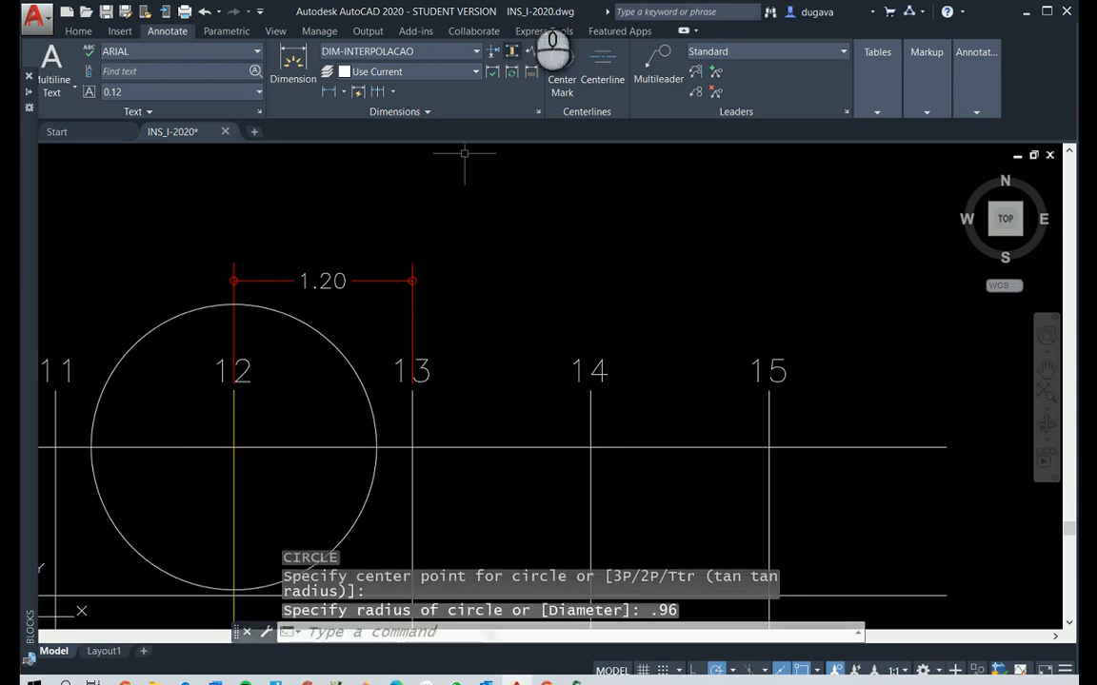
Add a radius dimension to the circle on window B's hour chart, placing its text outside the circle's upper-left arc
left_click(337, 93)
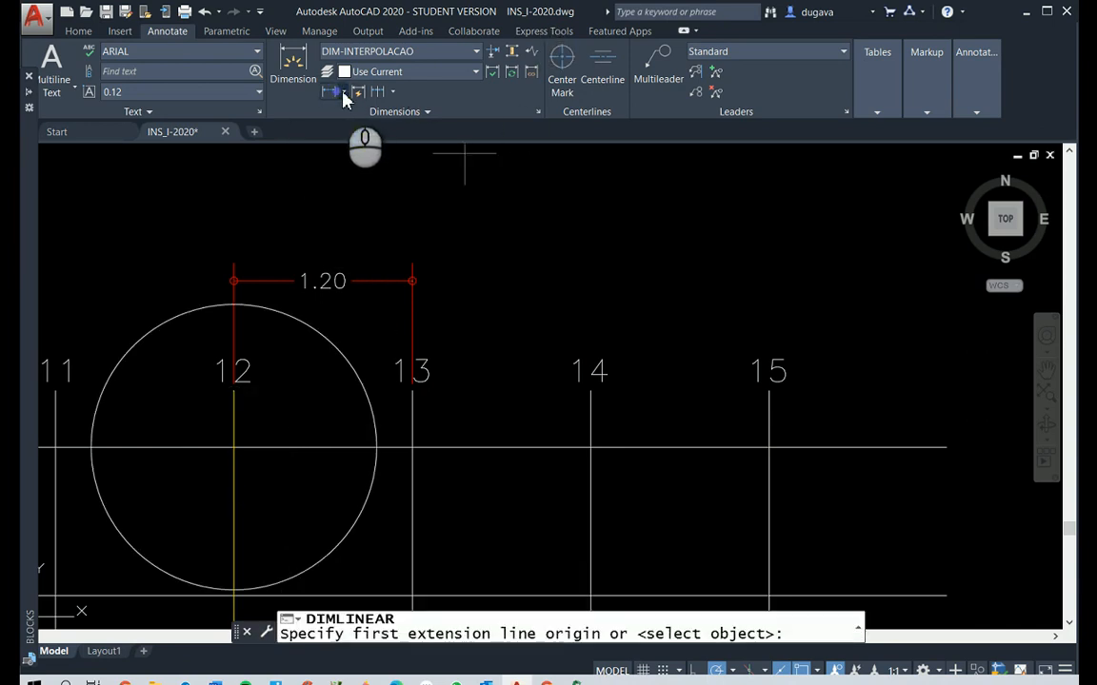
left_click(343, 92)
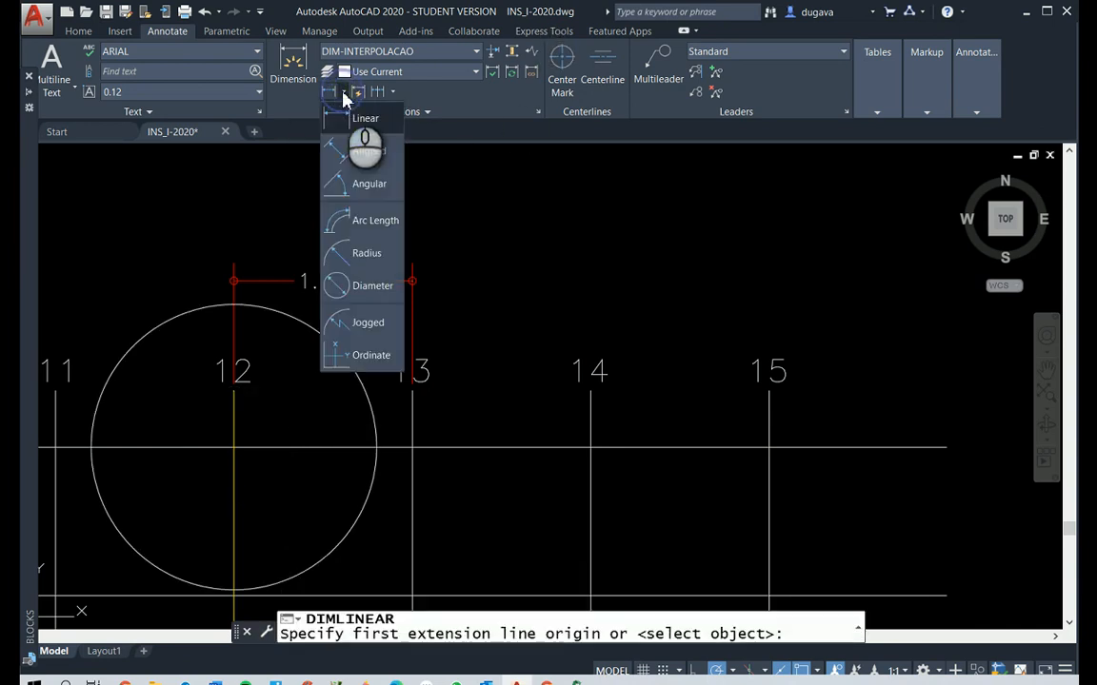
left_click(335, 255)
left_click(162, 320)
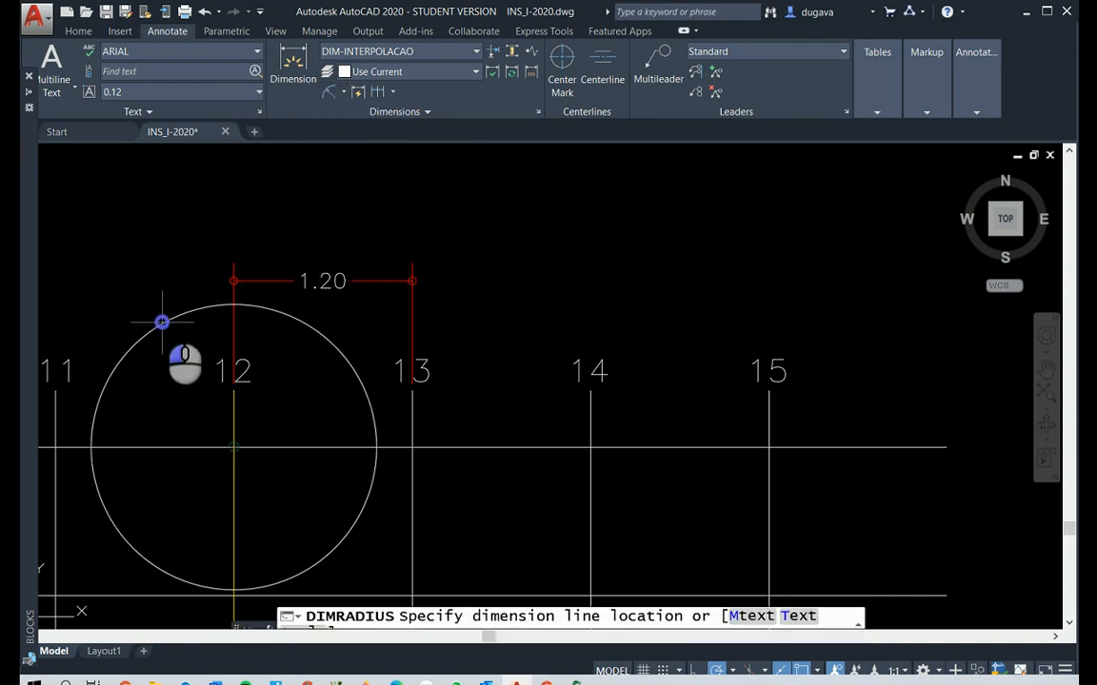
left_click(163, 249)
key("Escape")
key("Escape")
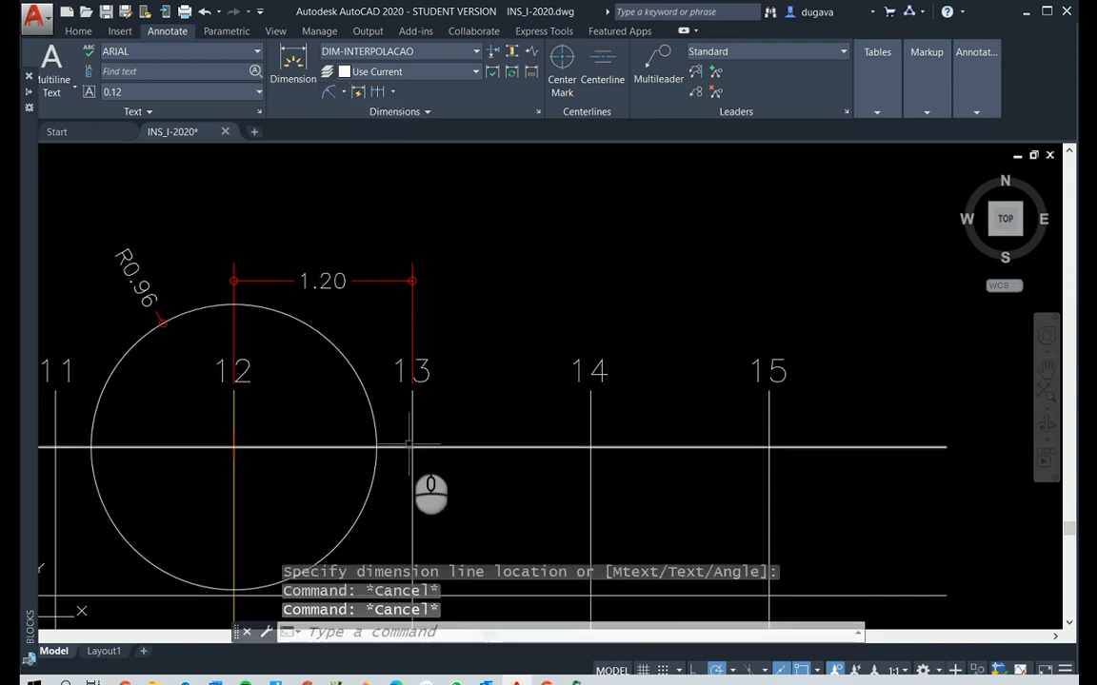
Place a point where the circle crosses the Planta line between the 12 and 13 hour lines
type("po")
key("Return")
left_click(377, 448)
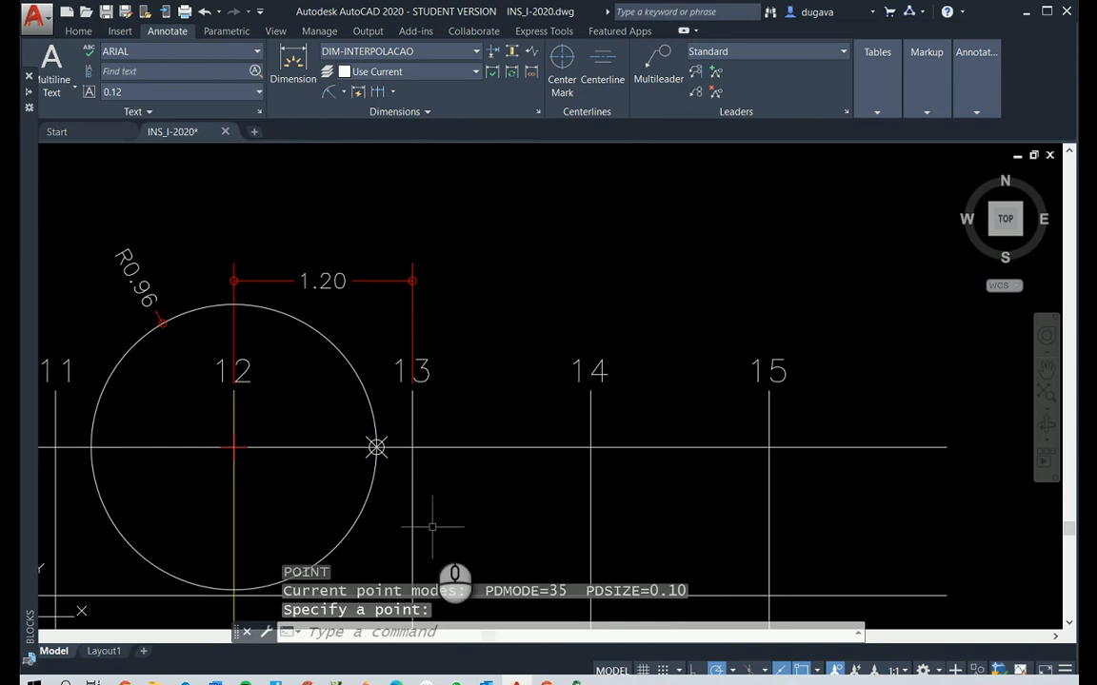
key("Escape")
key("Escape")
key("Escape")
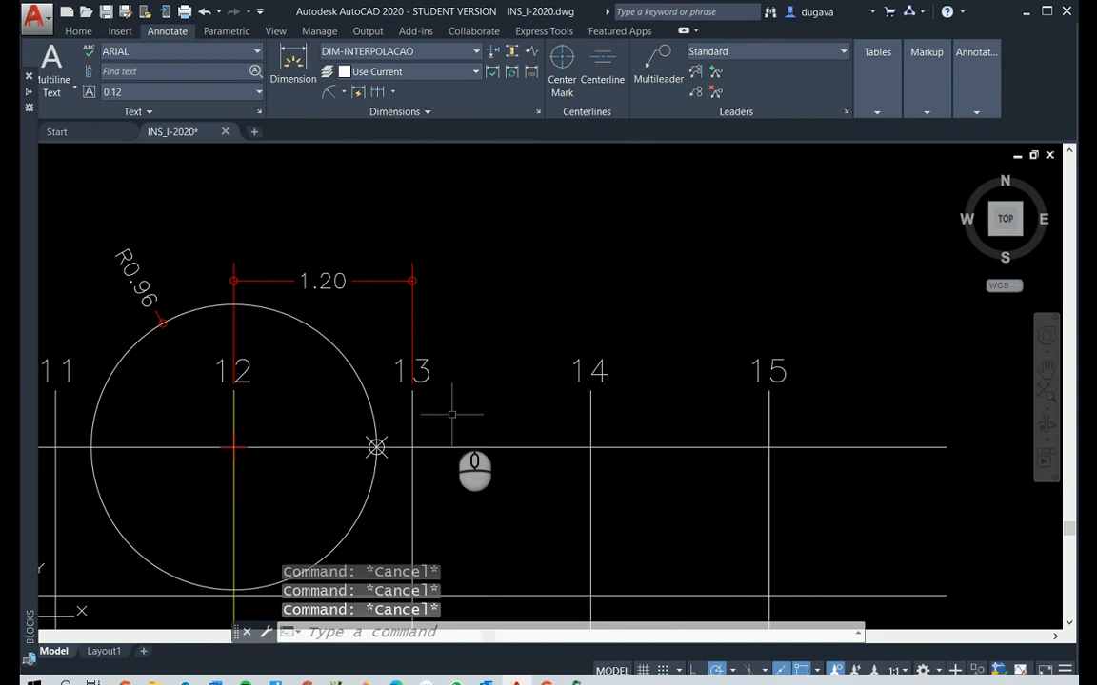
Copy the 12 hour label to just above the new point on the Planta line
type("co")
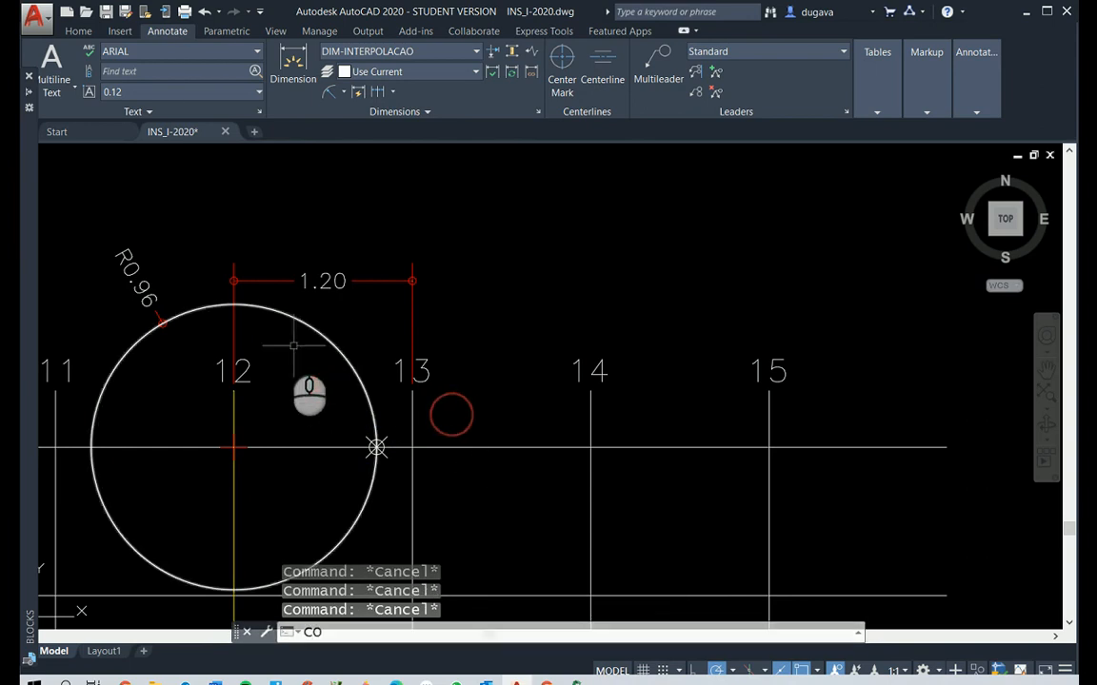
key("Return")
left_click(252, 384)
key("Return")
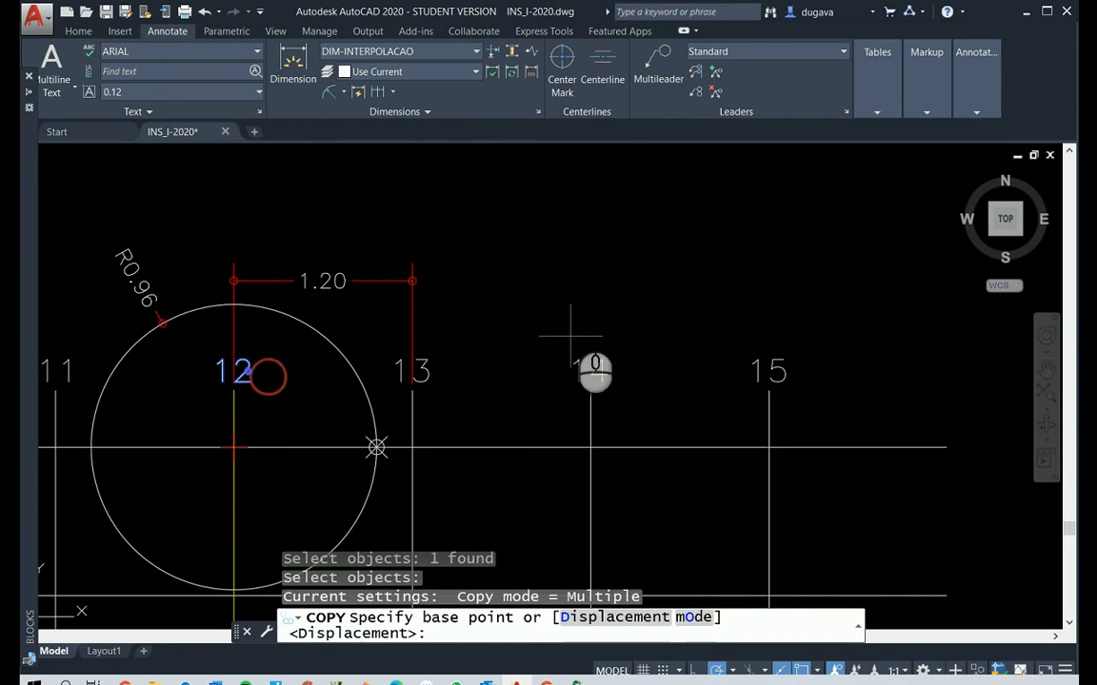
left_click(534, 270)
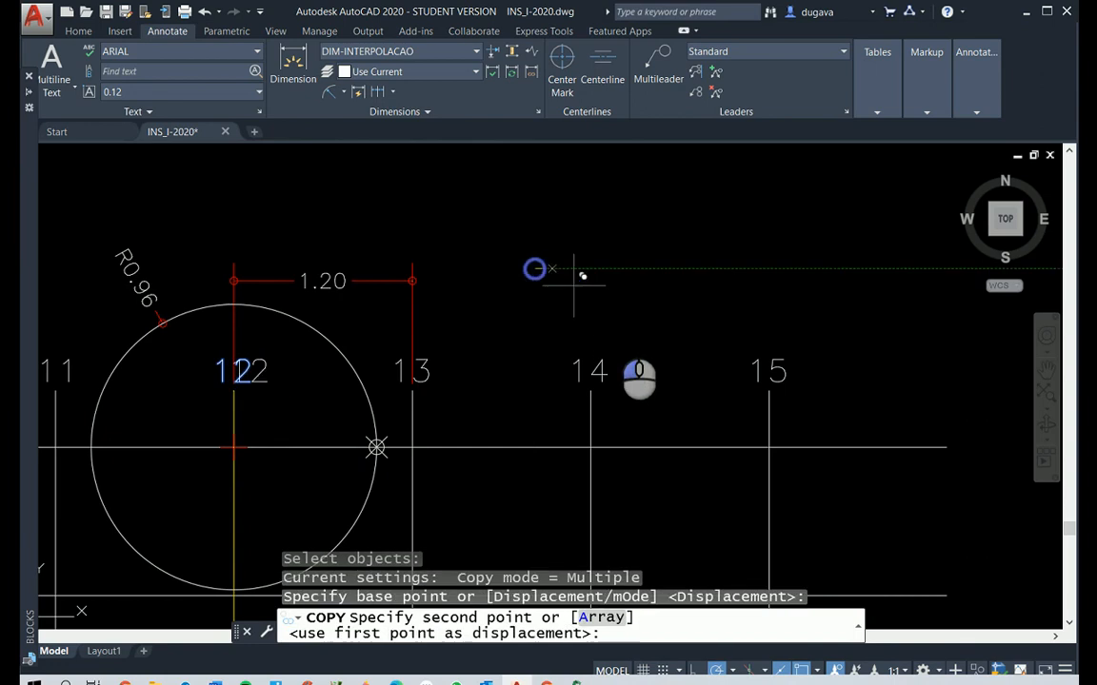
left_click(650, 310)
key("Escape")
key("Escape")
Change the copied hour label above the Planta limit point to 12h48
type("ed")
right_click(529, 286)
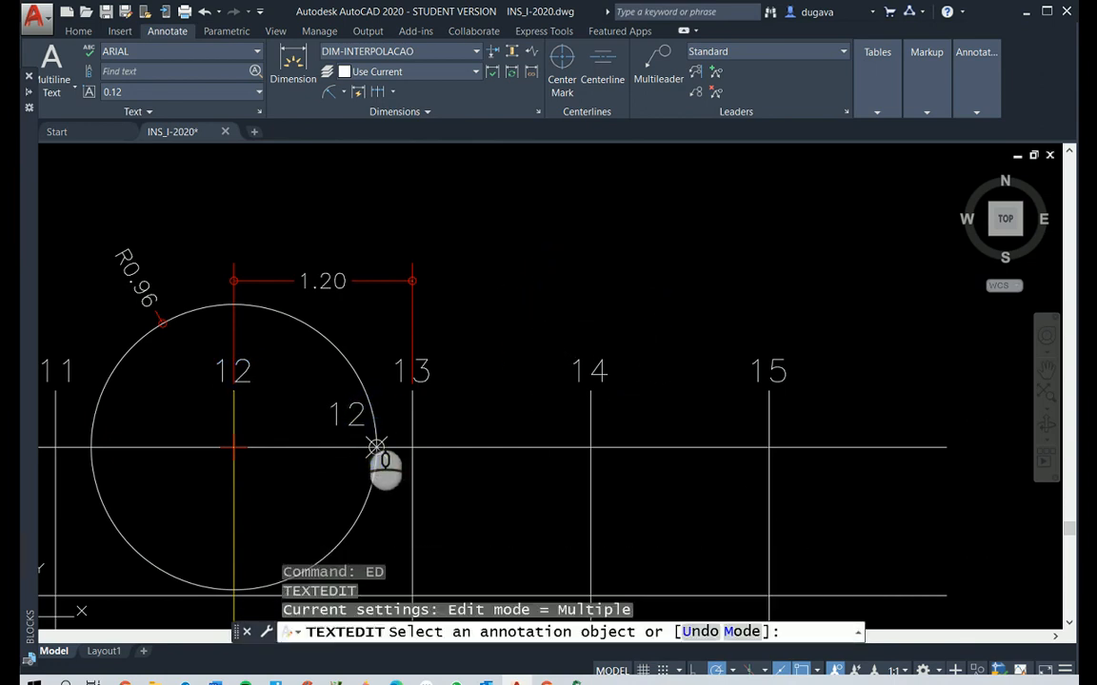
left_click(365, 422)
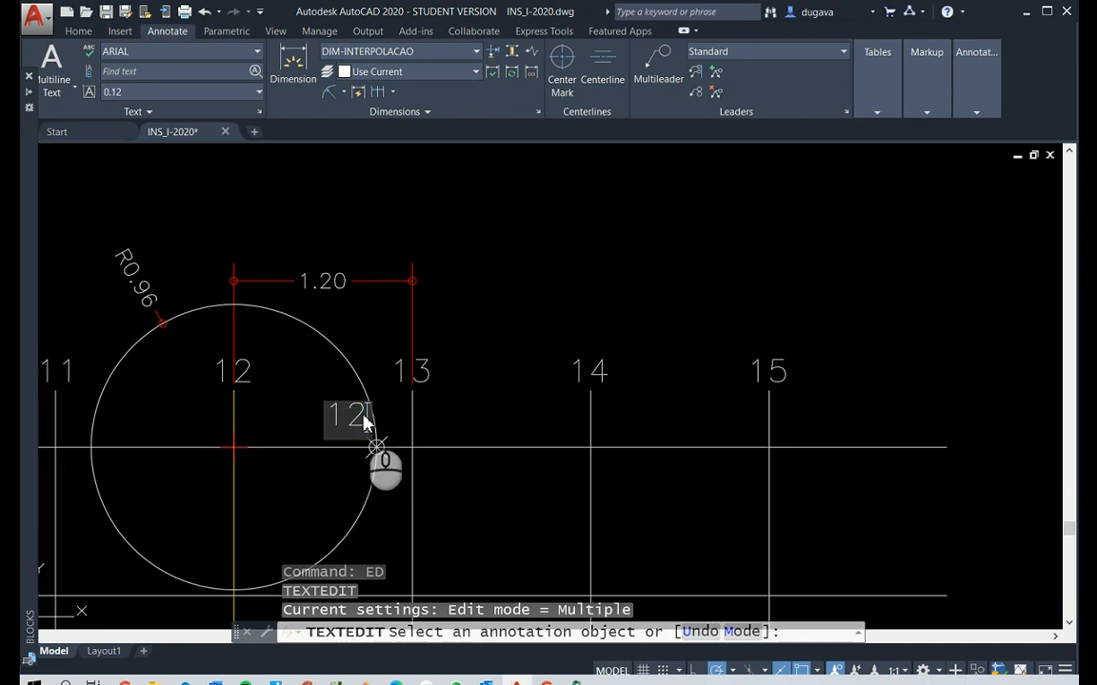
type("H")
key("BackSpace")
type("h")
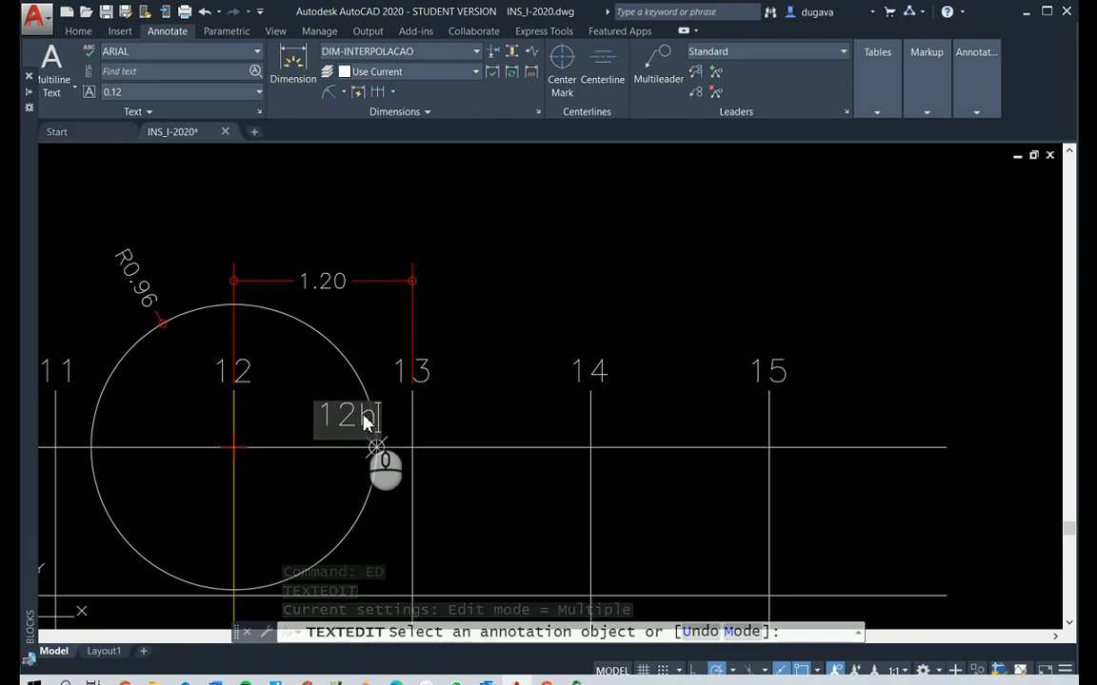
type("48")
left_click(516, 380)
right_click(517, 381)
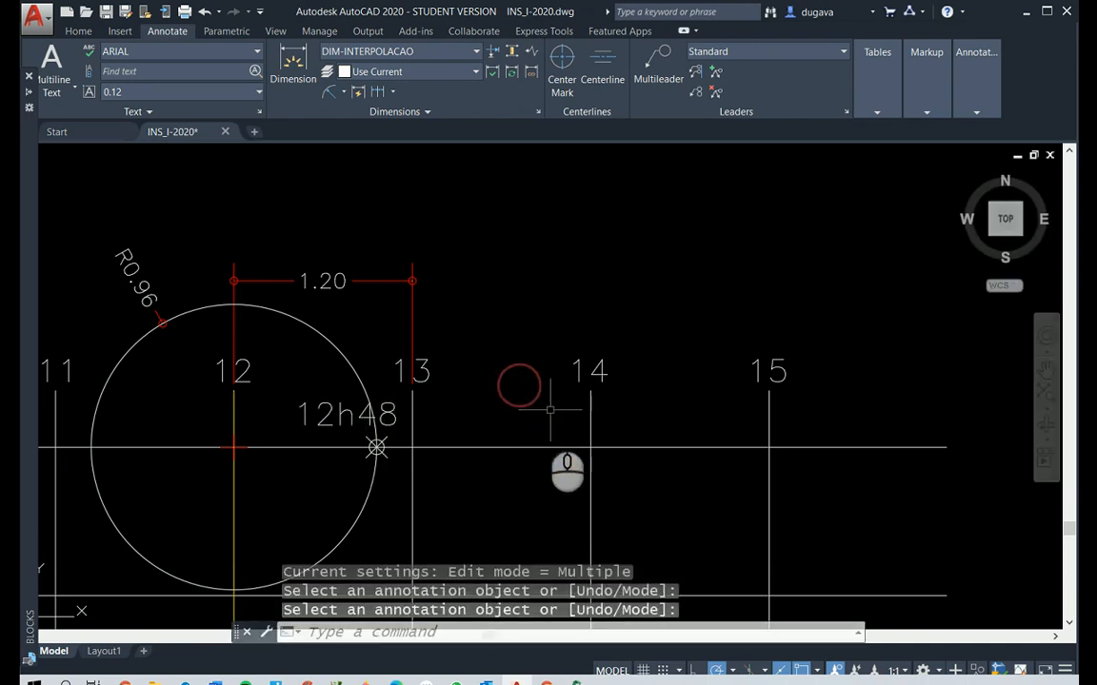
Shorten both ends of window B's Planta line so it runs from the 9 hour point to the 12h48 point
left_click(523, 447)
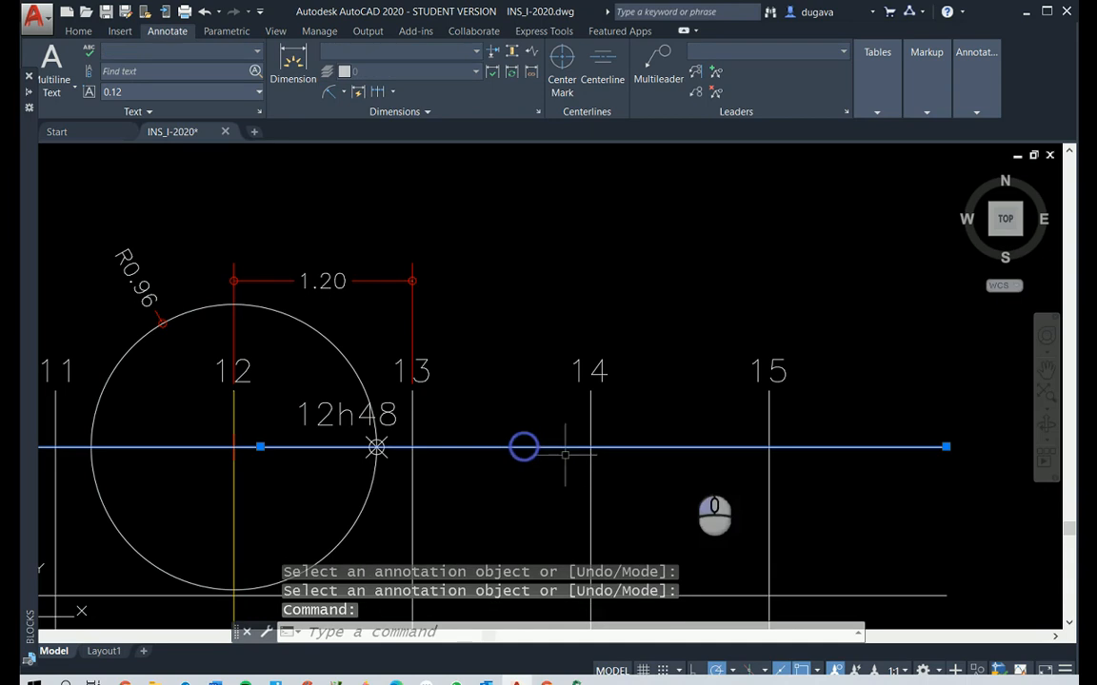
left_click(945, 446)
scroll(377, 447, "down", 5)
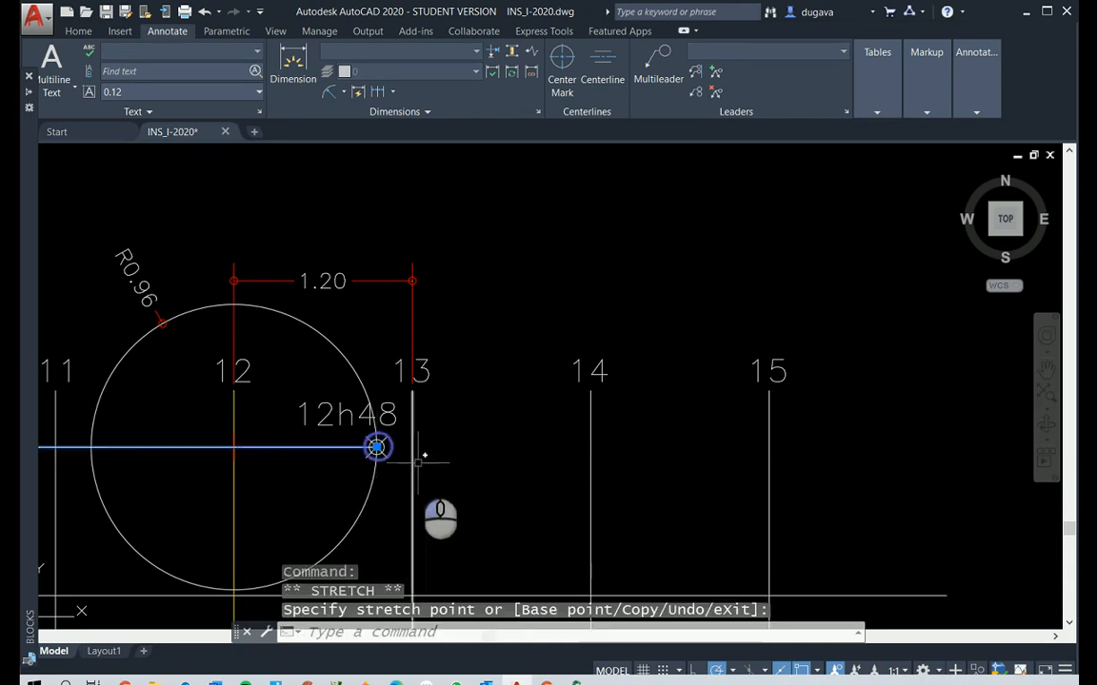
scroll(431, 506, "up", 5)
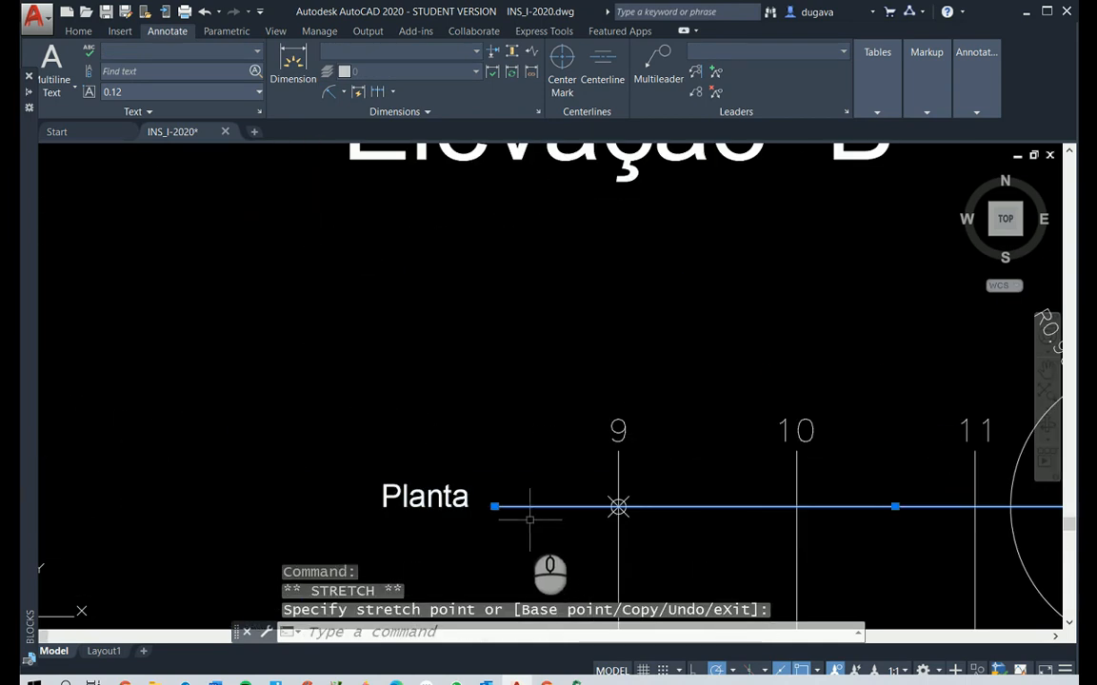
left_click(494, 506)
left_click(618, 506)
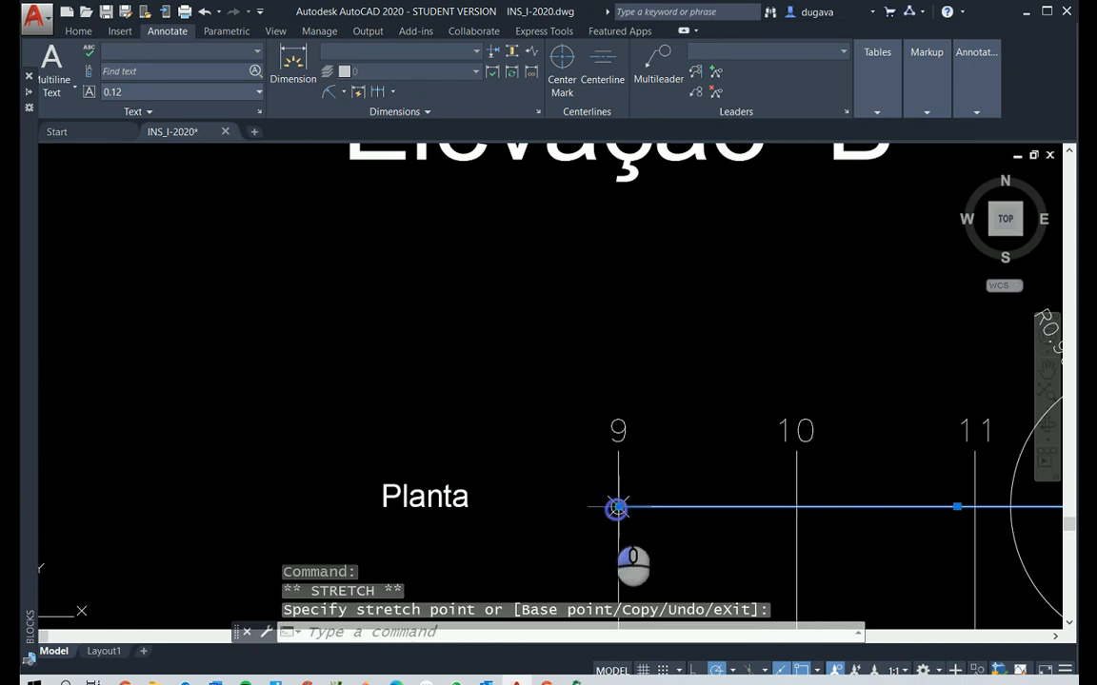
Colour the shortened Planta line of window B's hour chart yellow
left_click(78, 31)
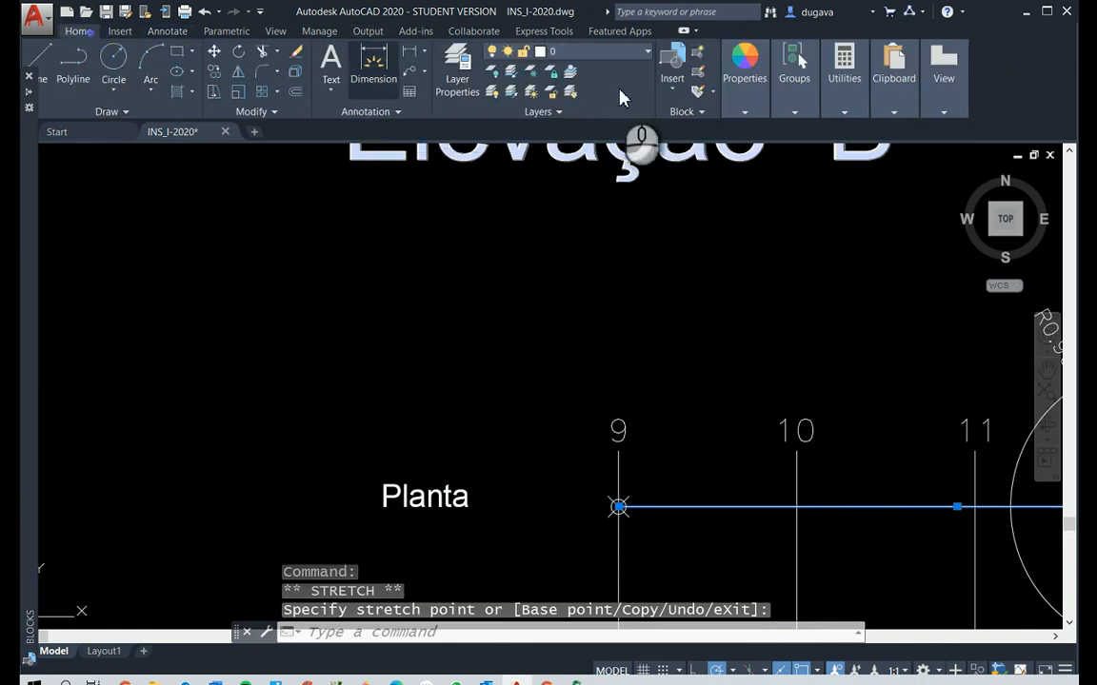
left_click(752, 62)
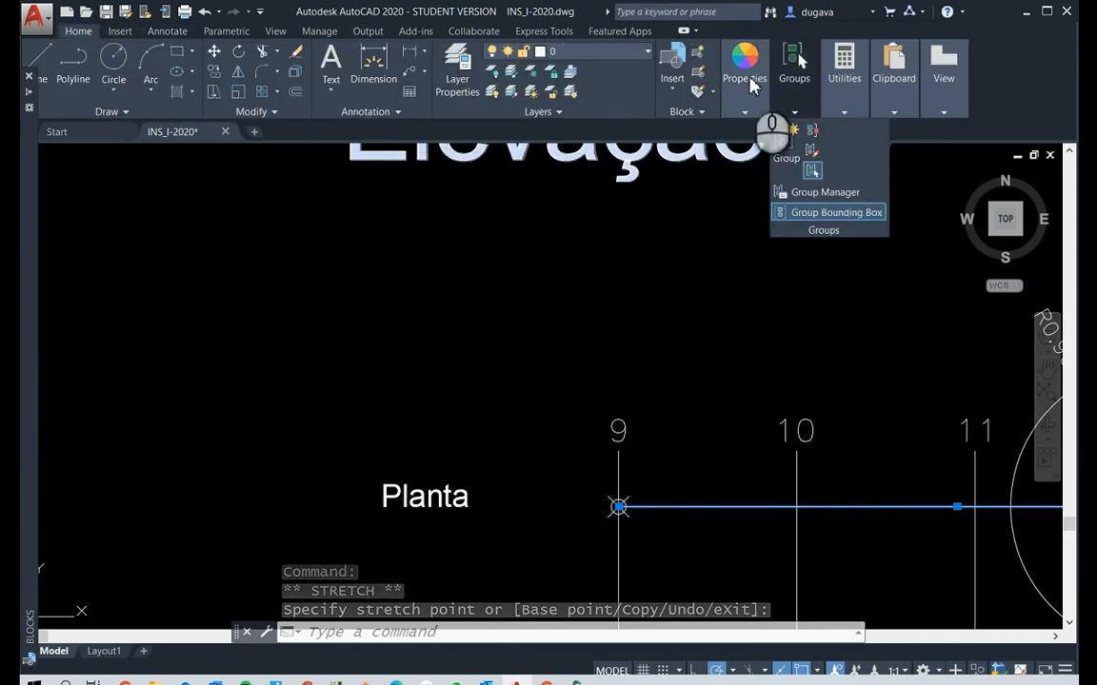
mouse_move(794, 66)
mouse_move(773, 124)
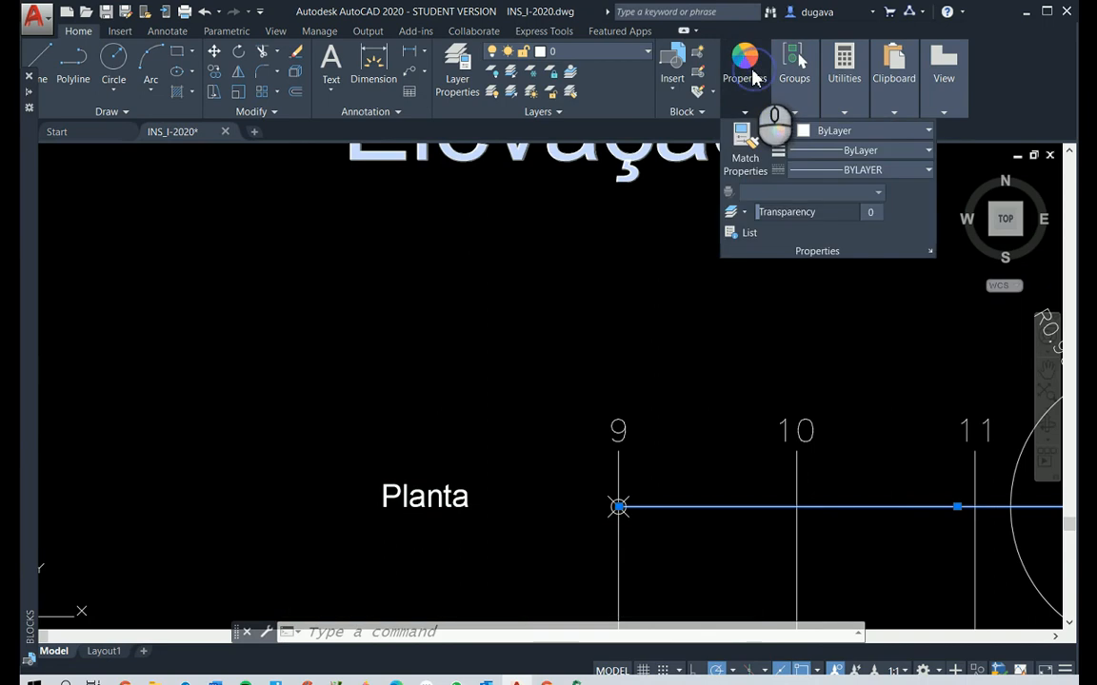
left_click(803, 133)
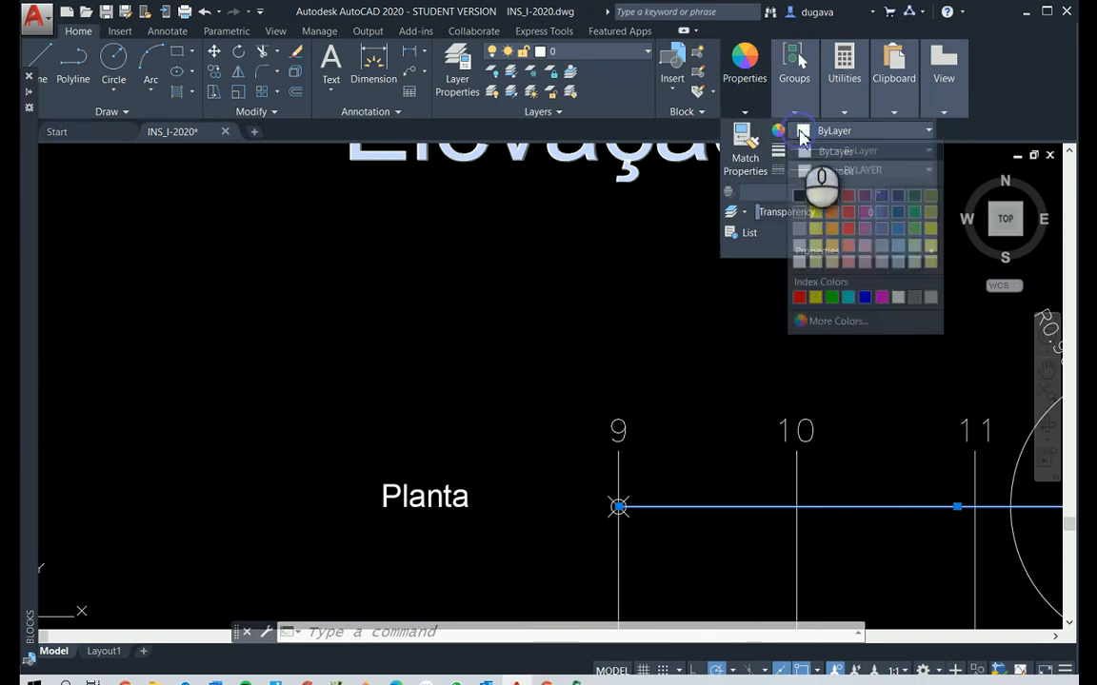
left_click(815, 297)
scroll(492, 303, "down", 4)
left_click(807, 384)
key("Escape")
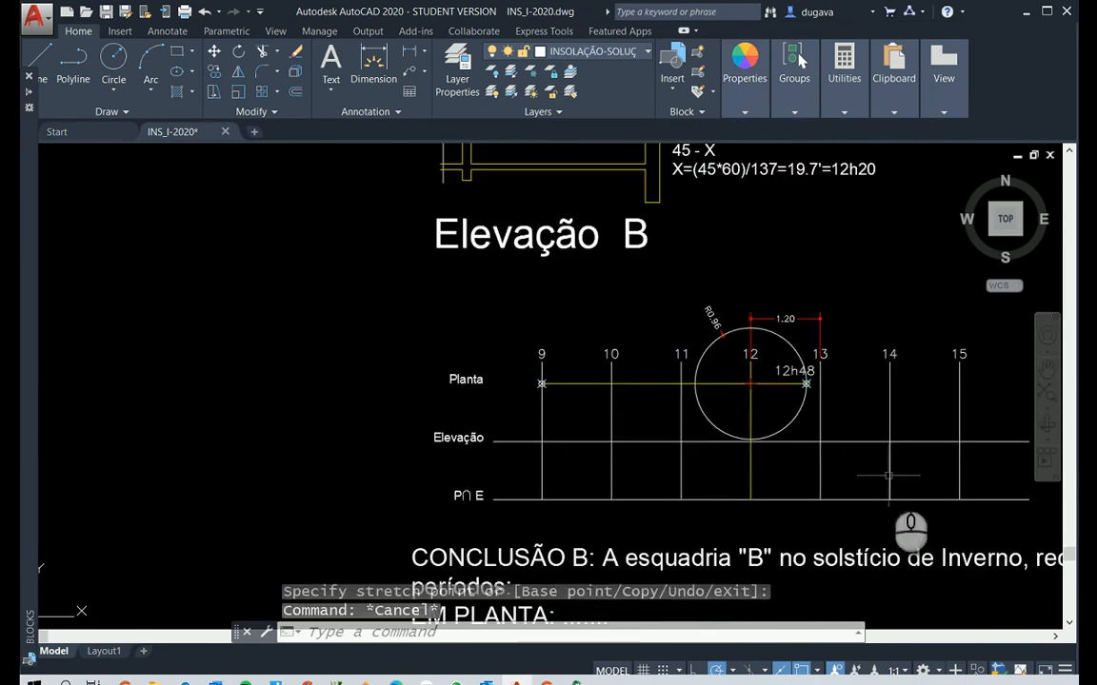
scroll(857, 439, "up", 2)
left_click(746, 215)
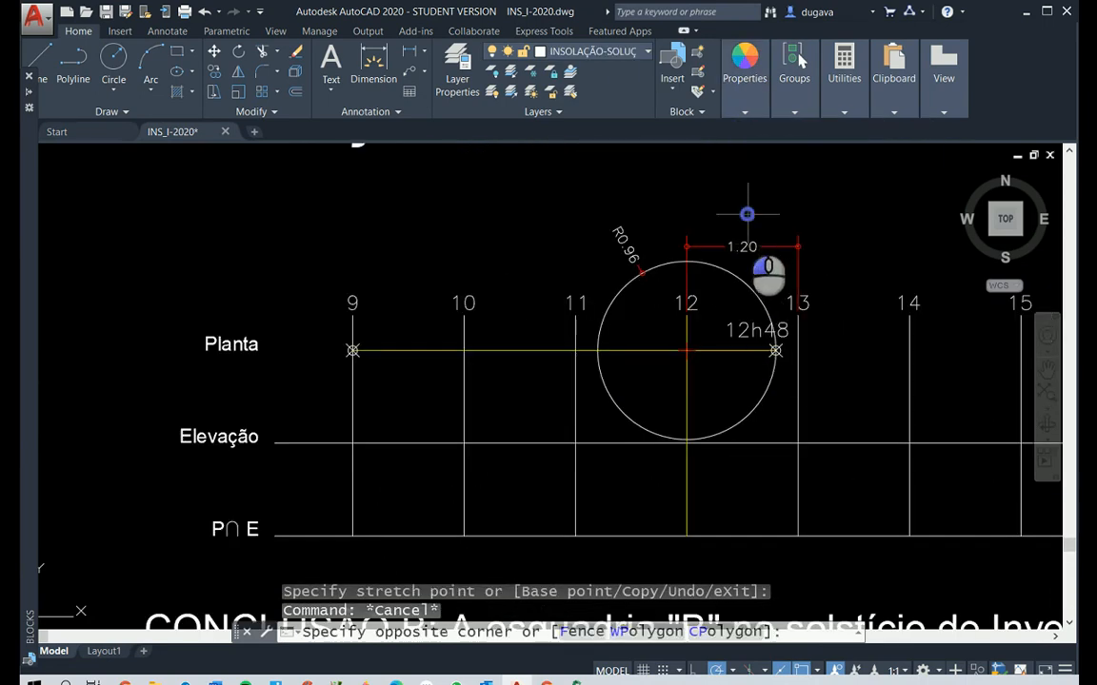
left_click(620, 263)
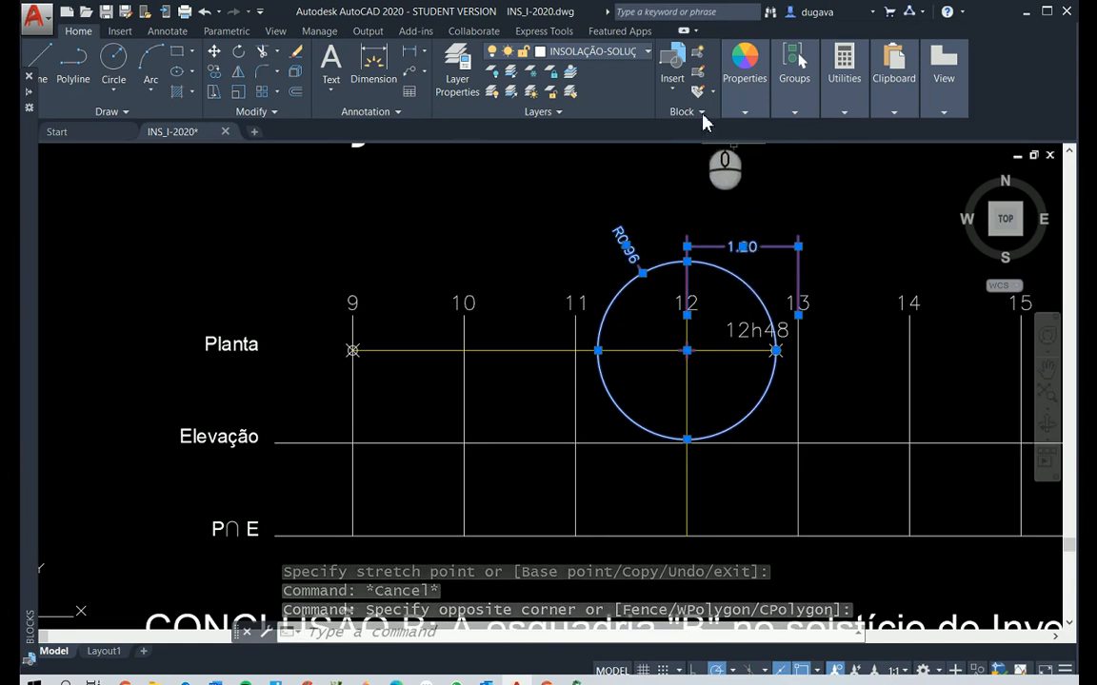
key("Escape")
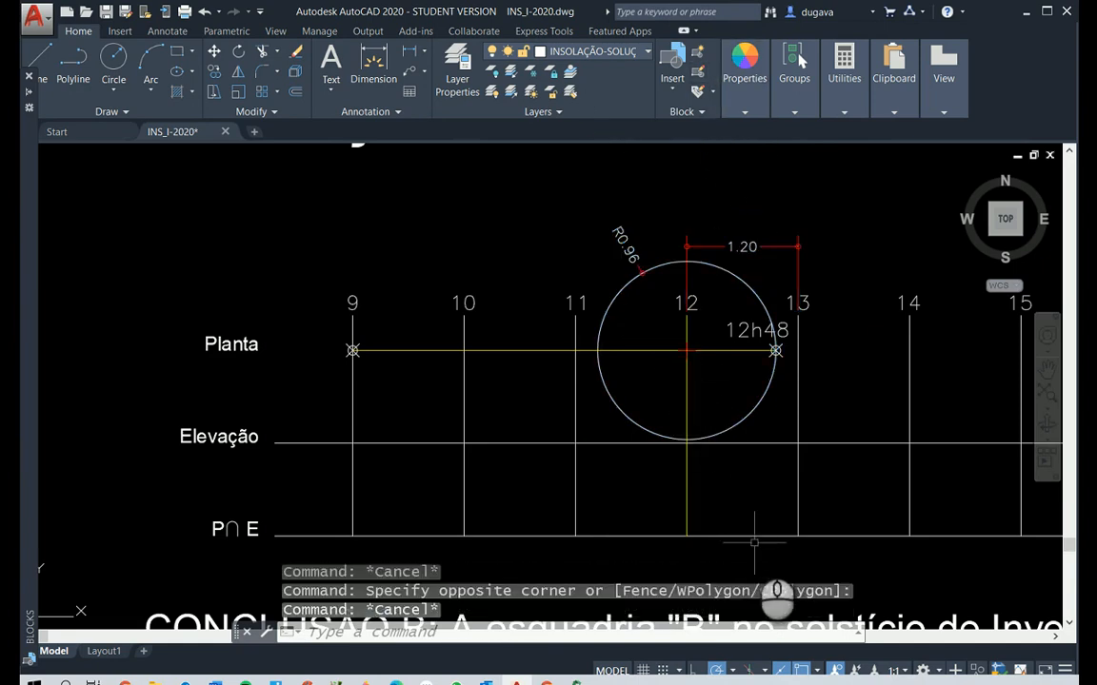
Examine the Elevação B drawing and check the limit time in its interpolation calculation below the window
scroll(495, 272, "down", 8)
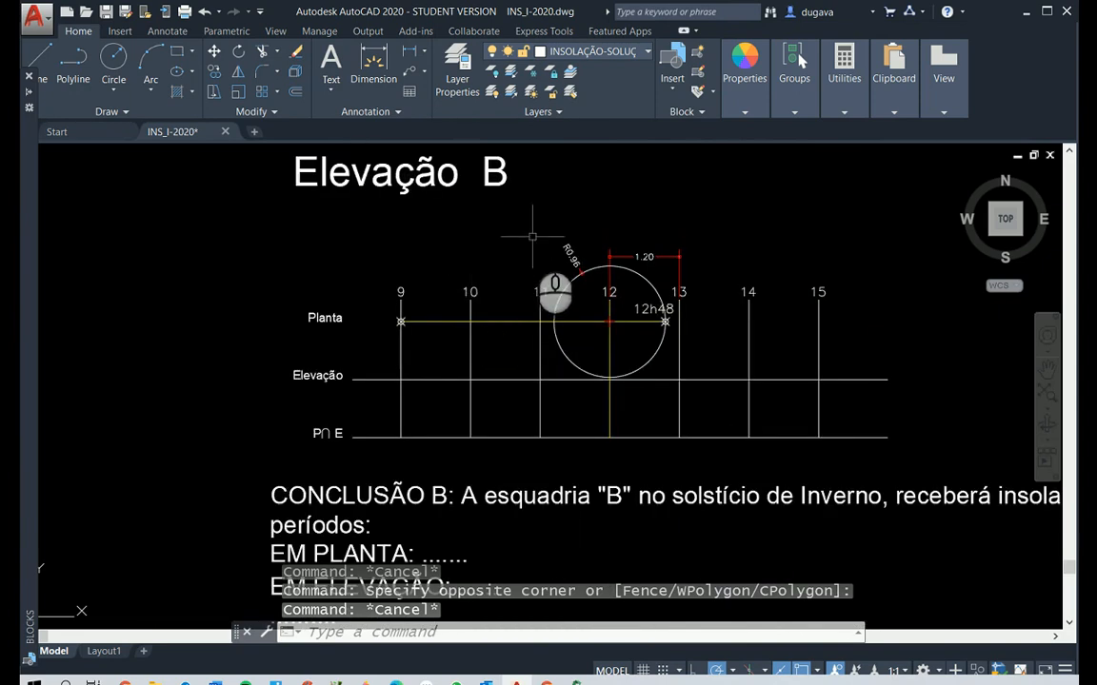
scroll(629, 247, "up", 10)
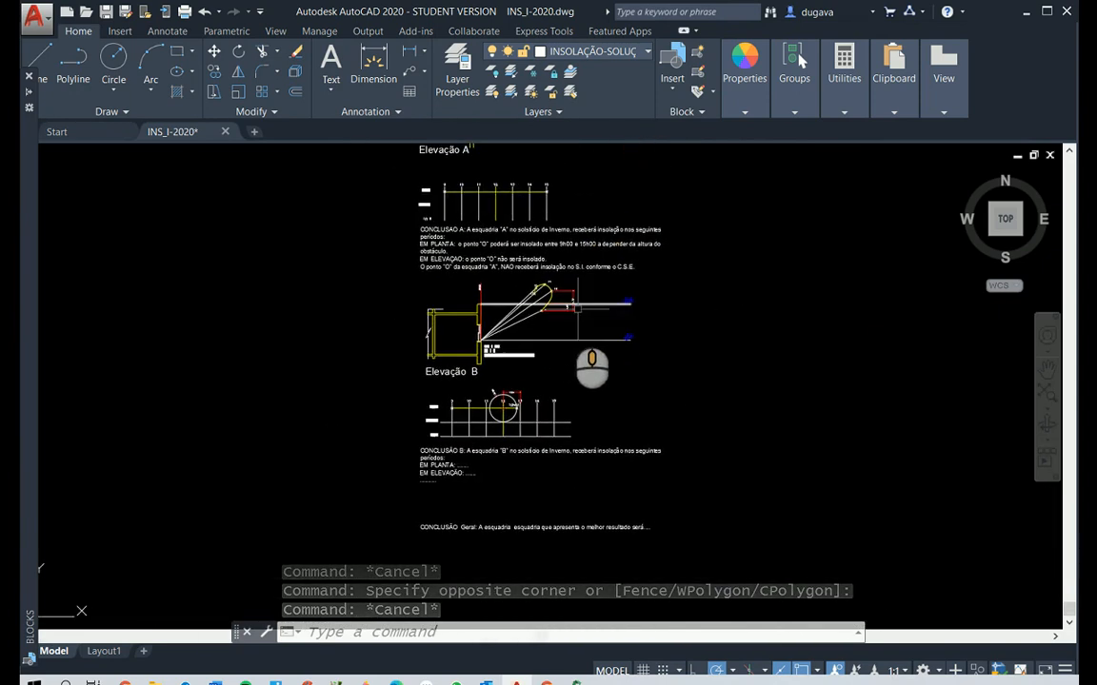
scroll(476, 465, "down", 5)
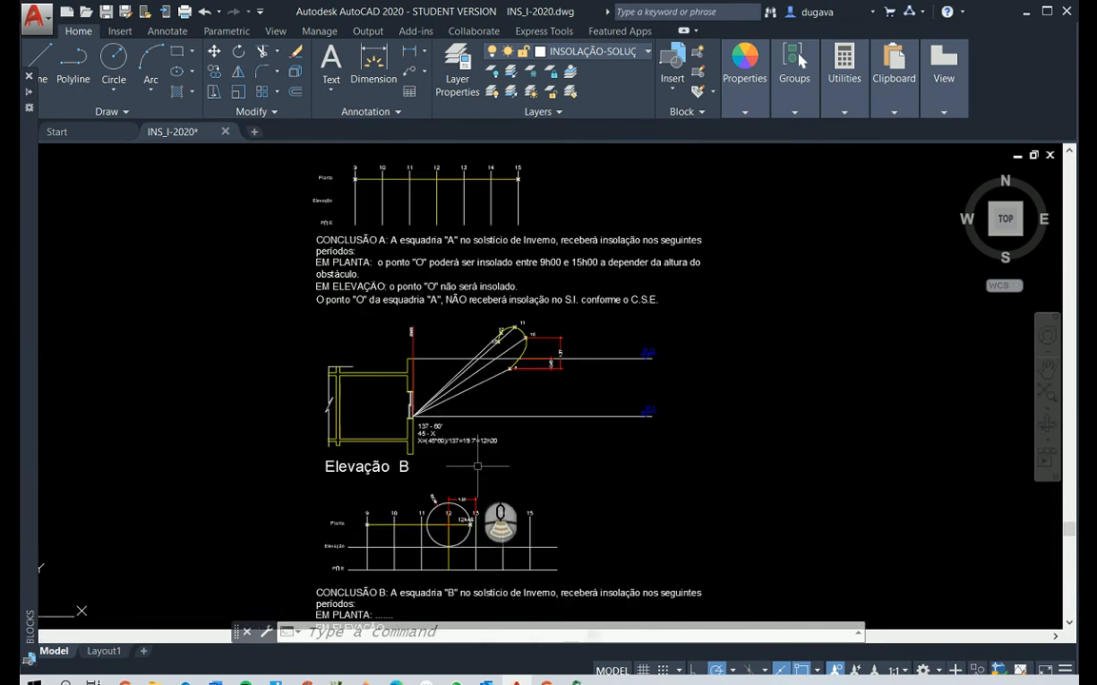
scroll(679, 389, "up", 5)
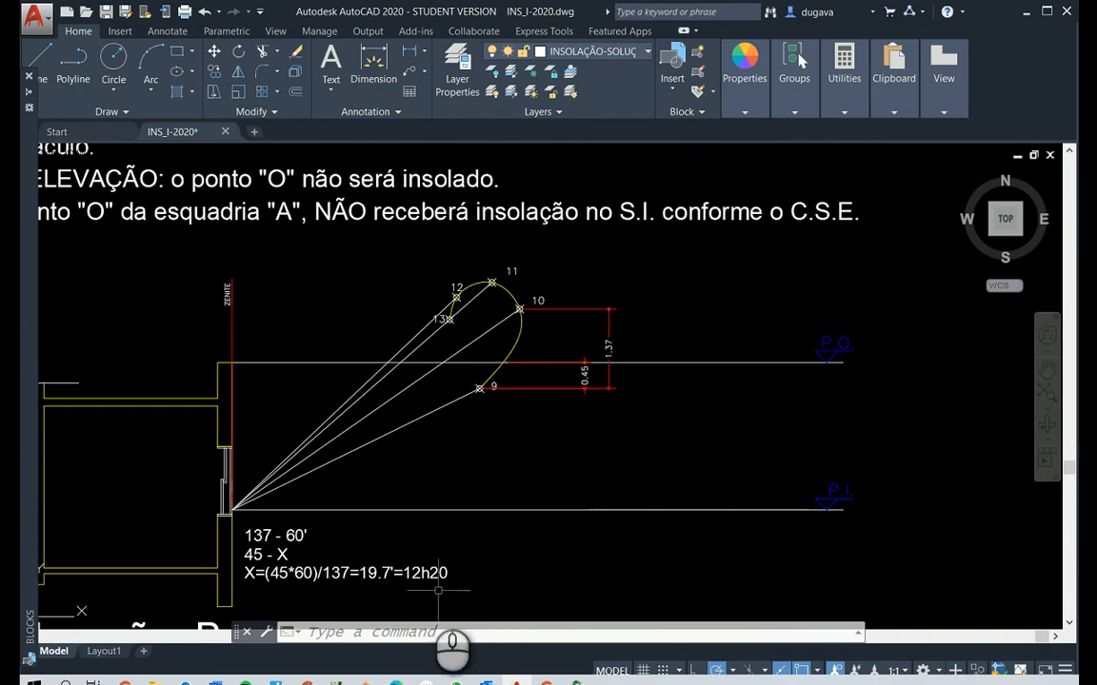
key("Escape")
key("Escape")
key("Escape")
scroll(431, 585, "down", 2)
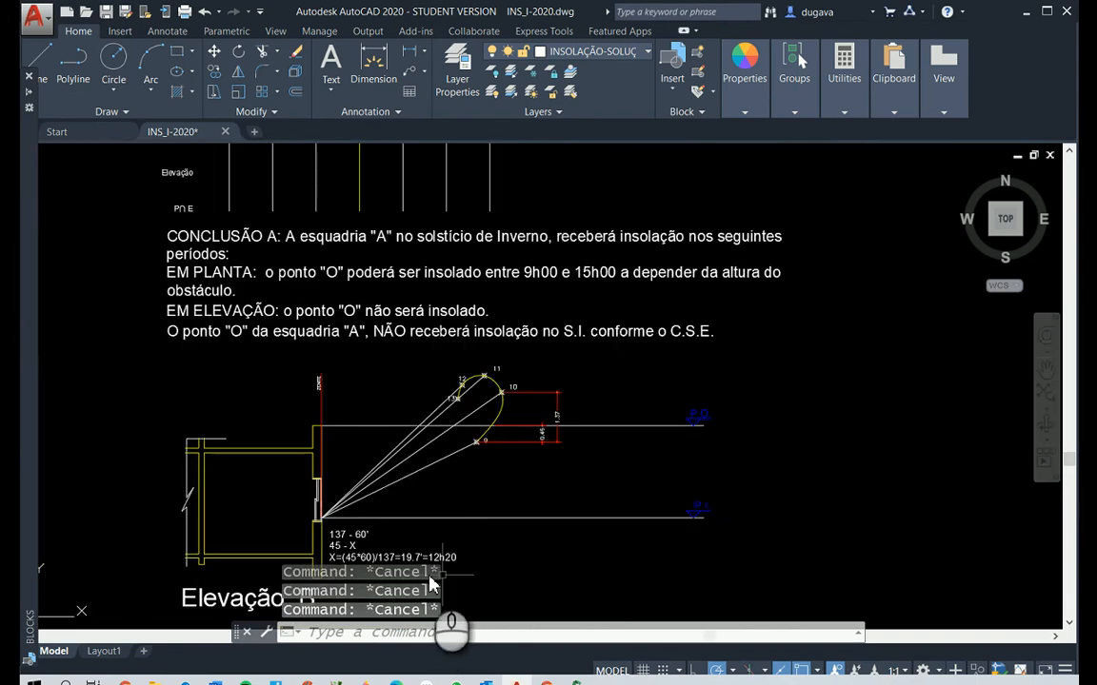
scroll(444, 574, "down", 2)
scroll(476, 552, "up", 3)
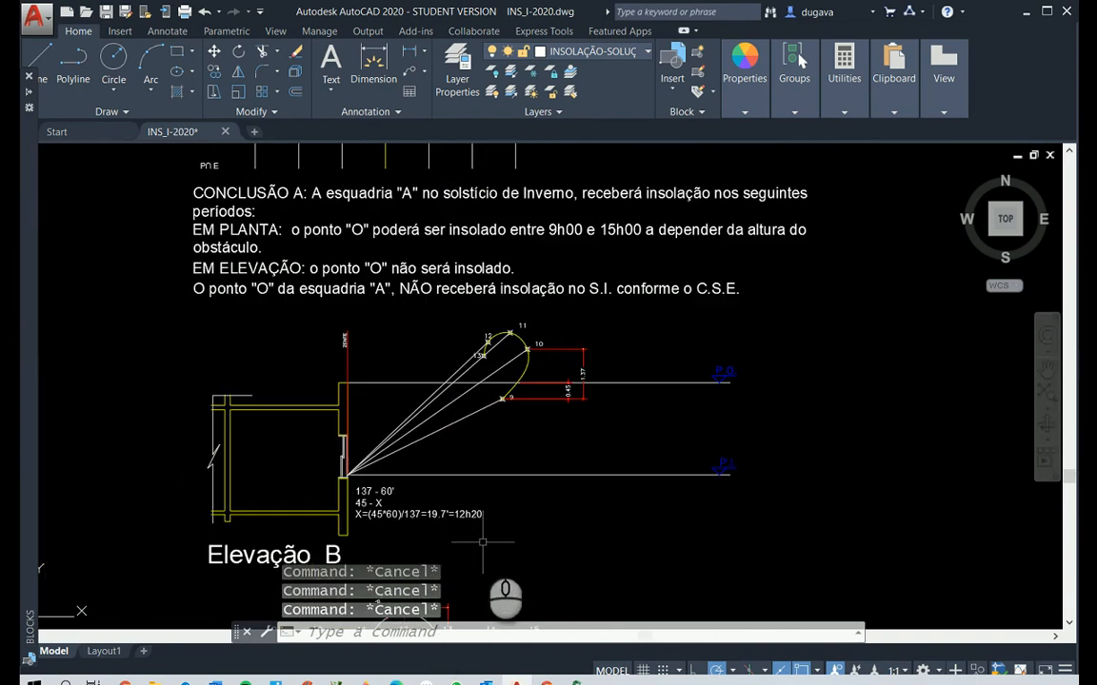
scroll(447, 530, "up", 5)
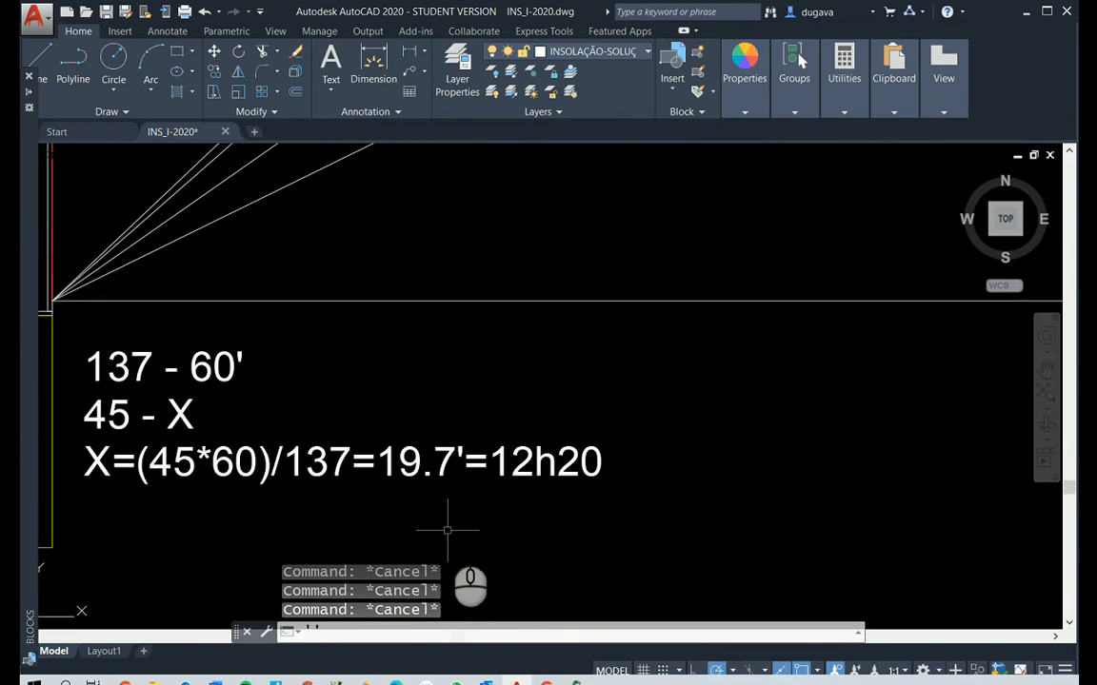
Correct the resulting time in the interpolation calculation below window B's elevation to 9h20
type("''ed")
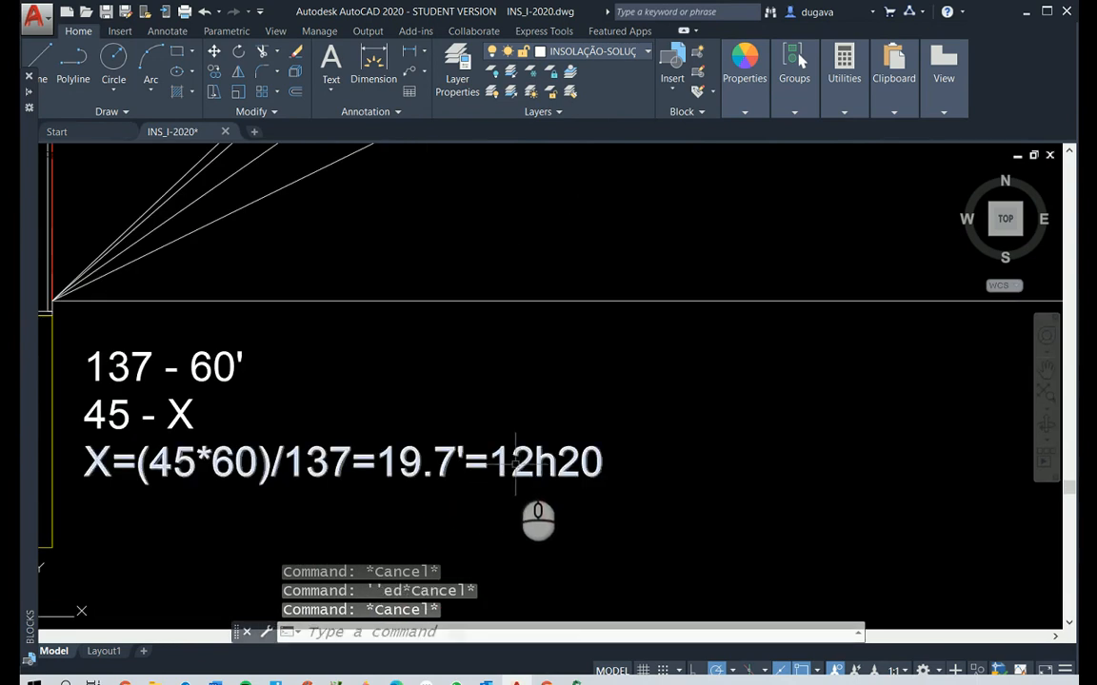
type("ed")
key("Return")
left_click(523, 461)
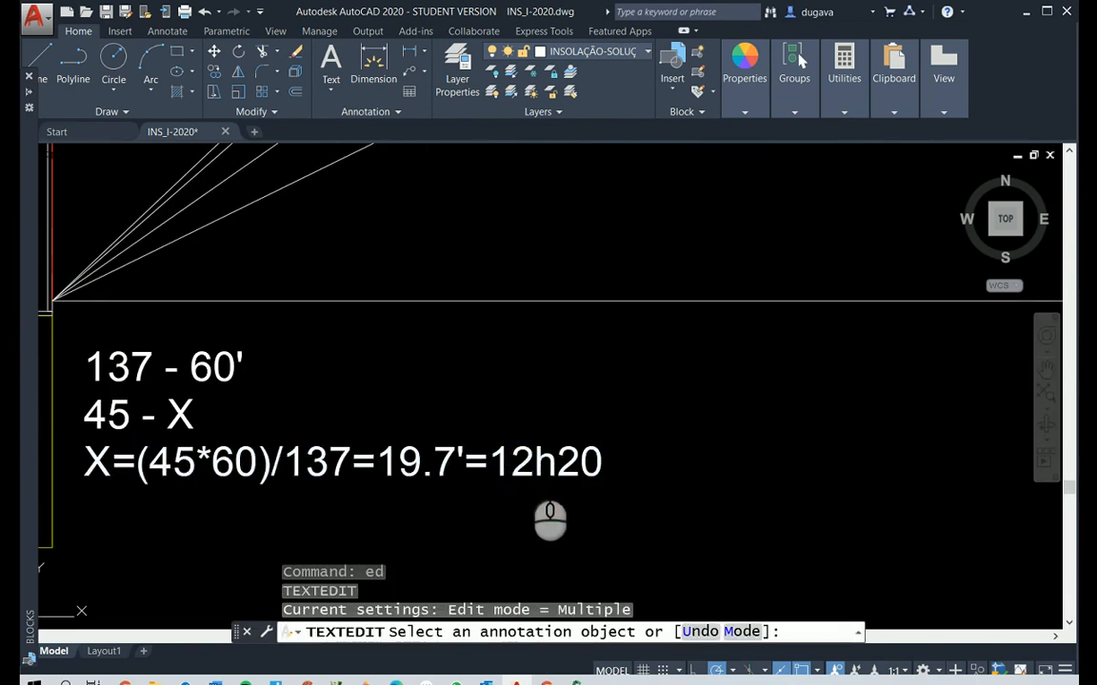
left_click(530, 464)
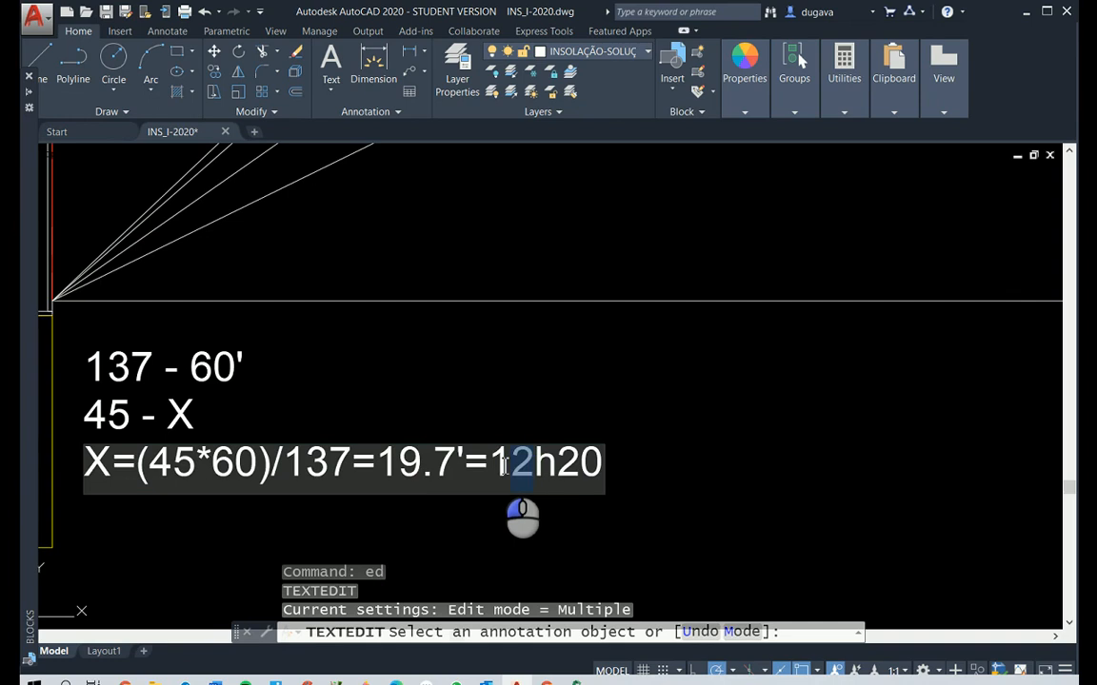
left_click_drag(504, 464, 492, 463)
type("9")
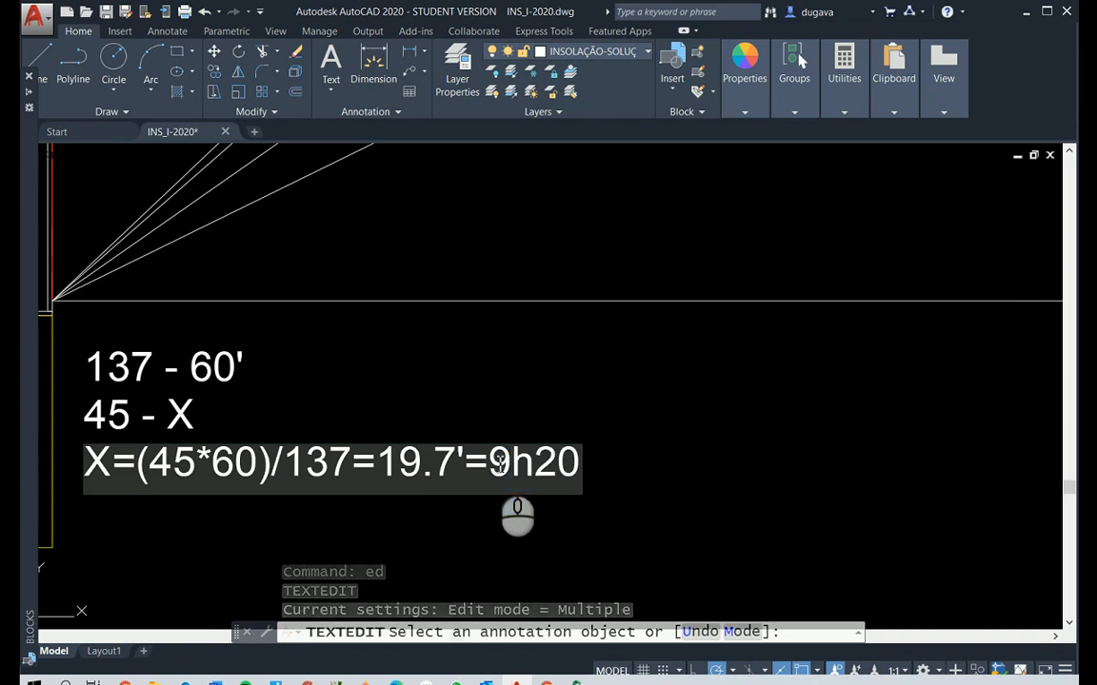
left_click(684, 354)
scroll(685, 359, "down", 6)
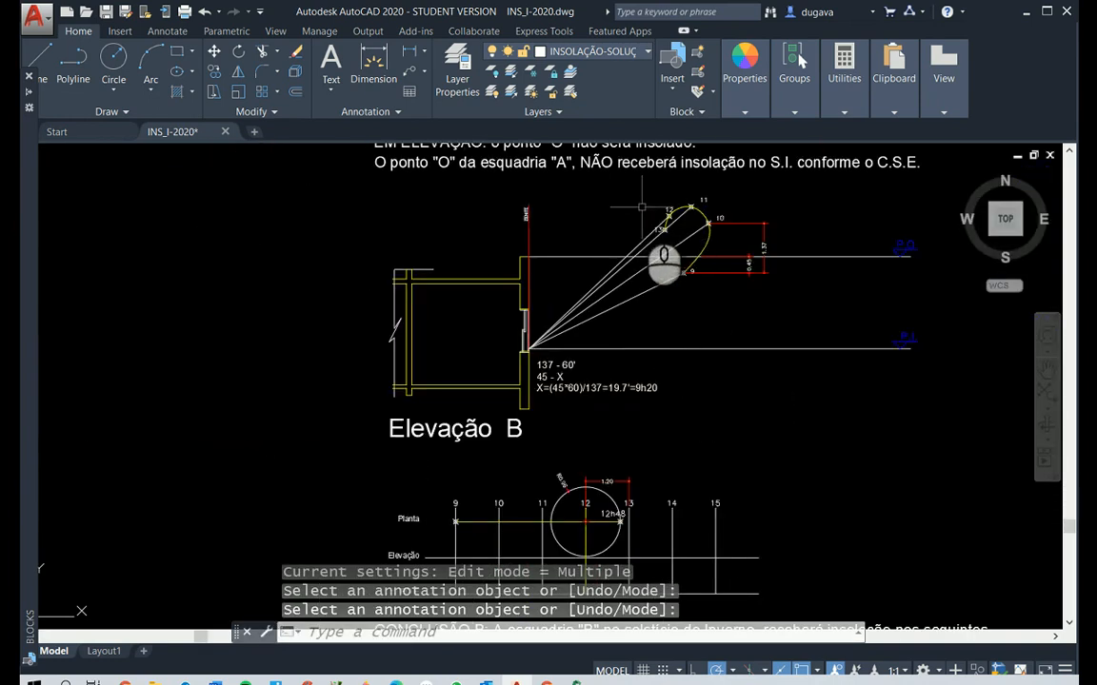
Draw a circle of radius 0.4 centred where the 9 hour line crosses the Elevação line of window B's chart
scroll(640, 206, "up", 5)
scroll(641, 207, "down", 10)
scroll(633, 406, "up", 3)
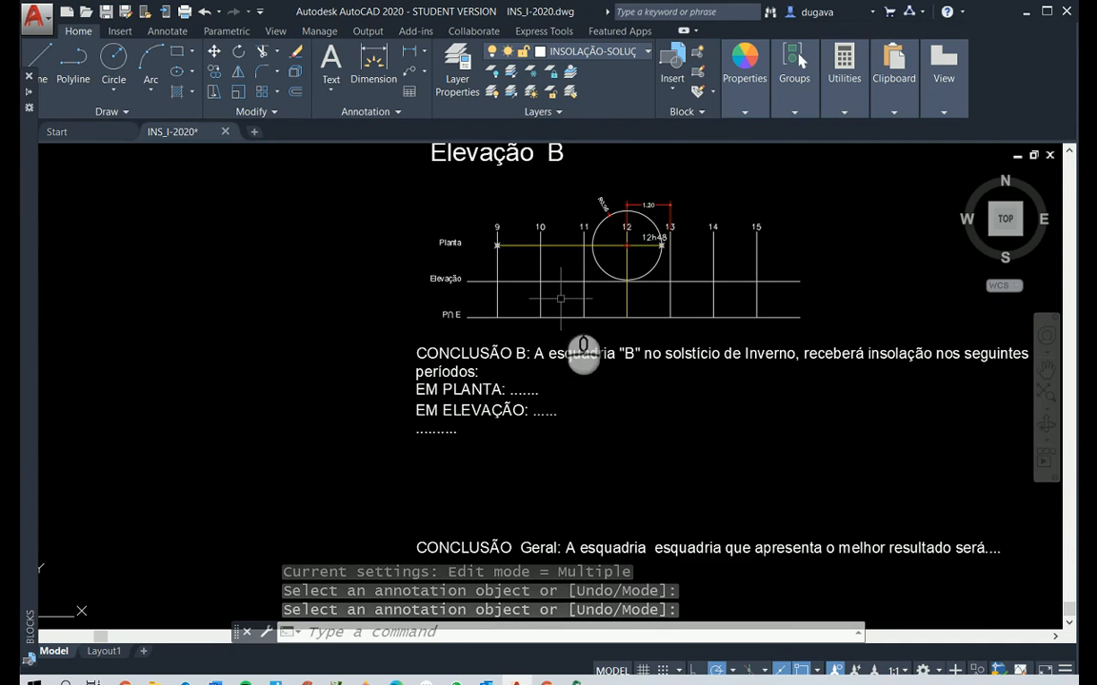
key("Escape")
key("Escape")
type("C")
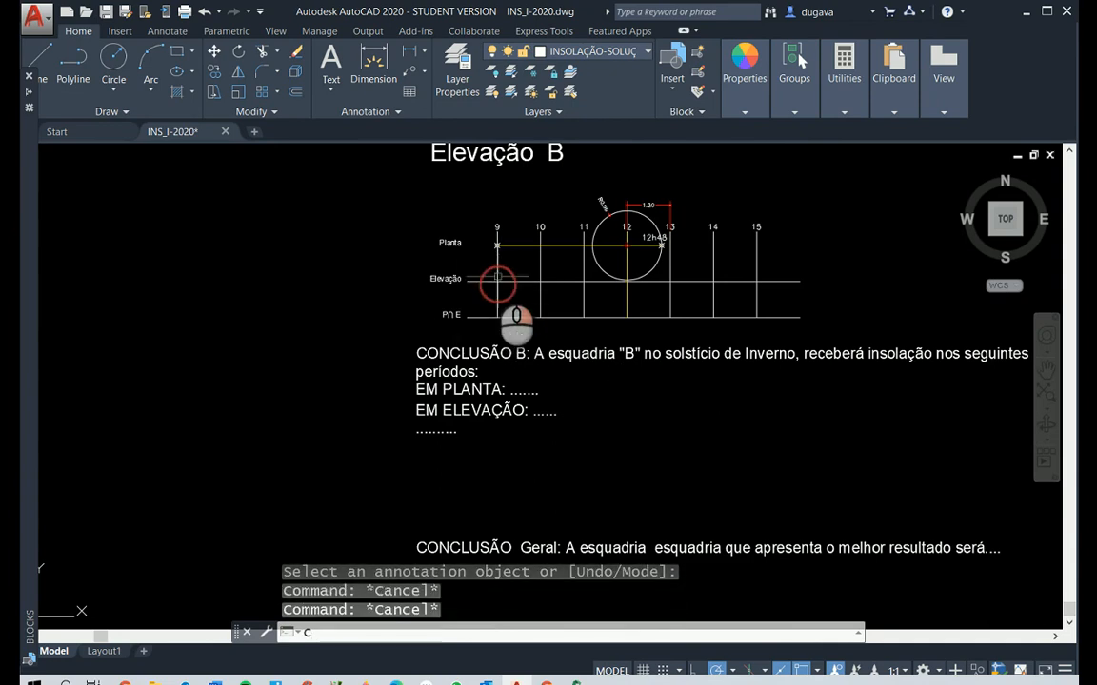
scroll(496, 282, "up", 5)
key("Return")
left_click(485, 269)
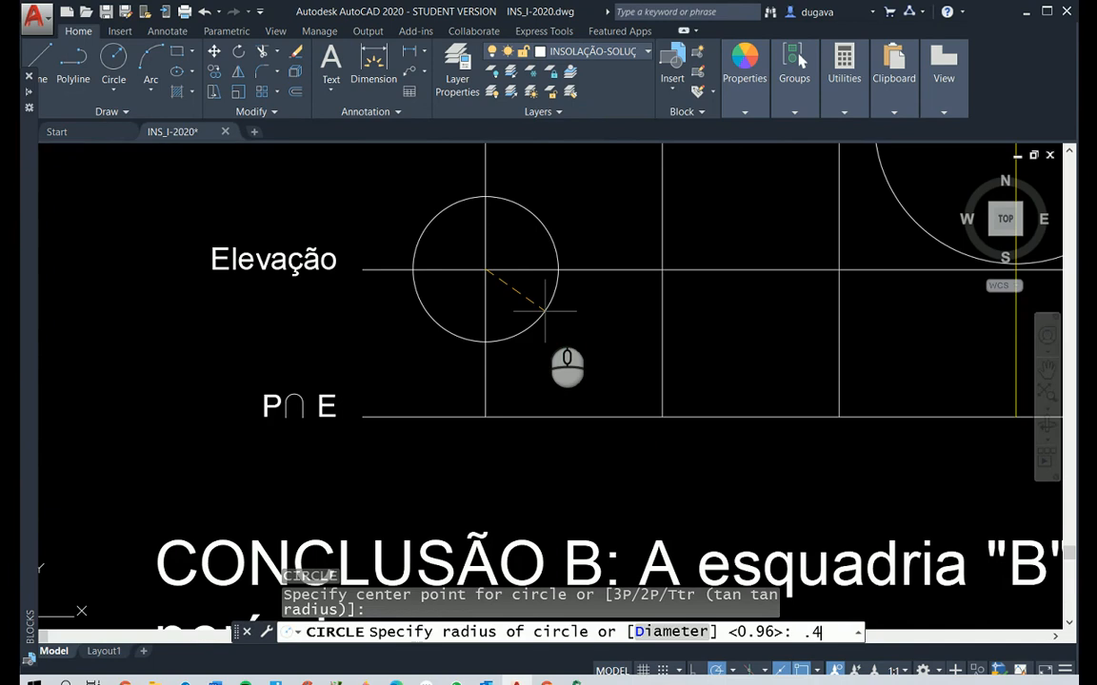
key("Return")
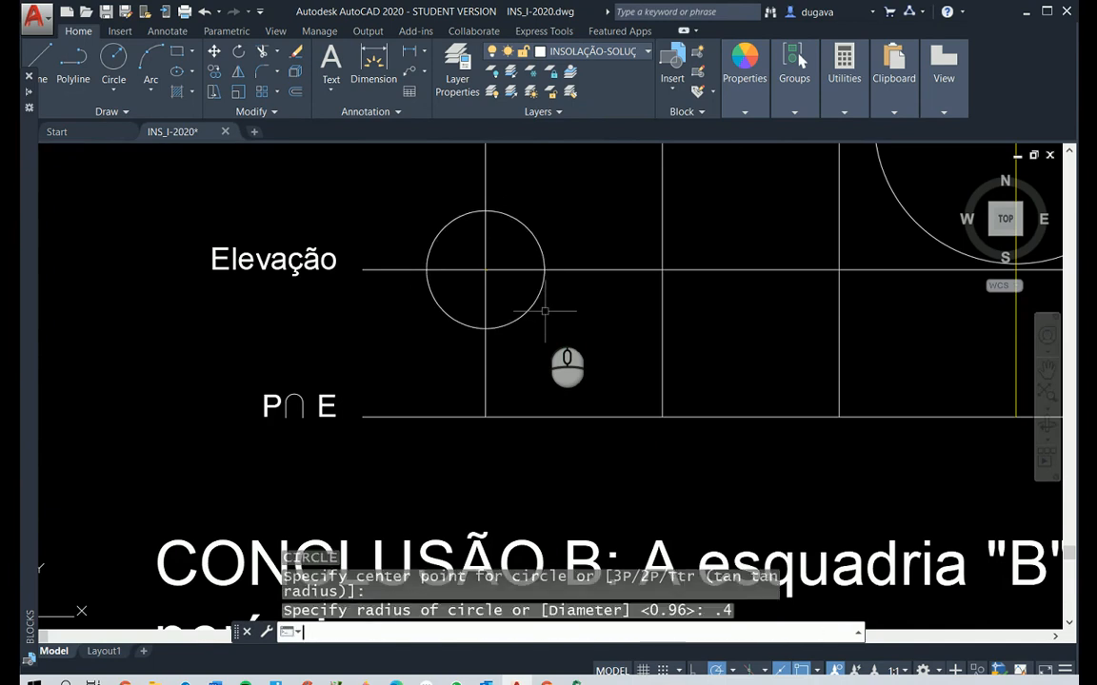
Place a point where the small circle crosses the Elevação line, between the 9 and 10 hour lines
type("po")
key("Return")
left_click(538, 273)
scroll(552, 257, "down", 5)
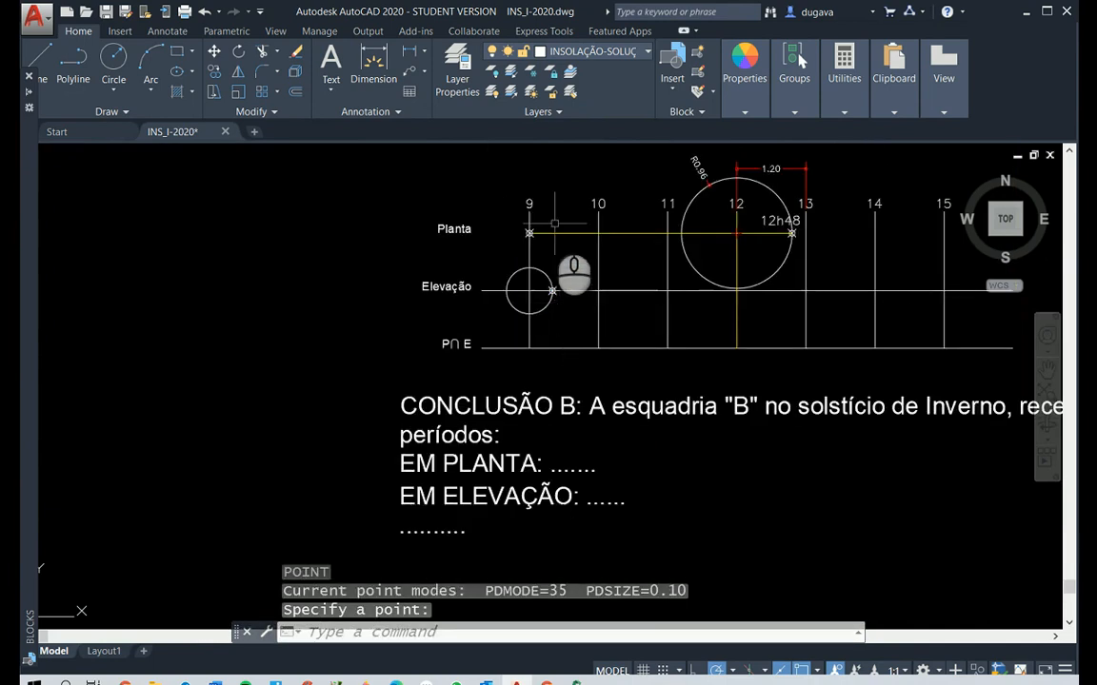
Copy the 9 hour label to just above the new limit point on the Elevação line
scroll(547, 215, "up", 5)
type("co")
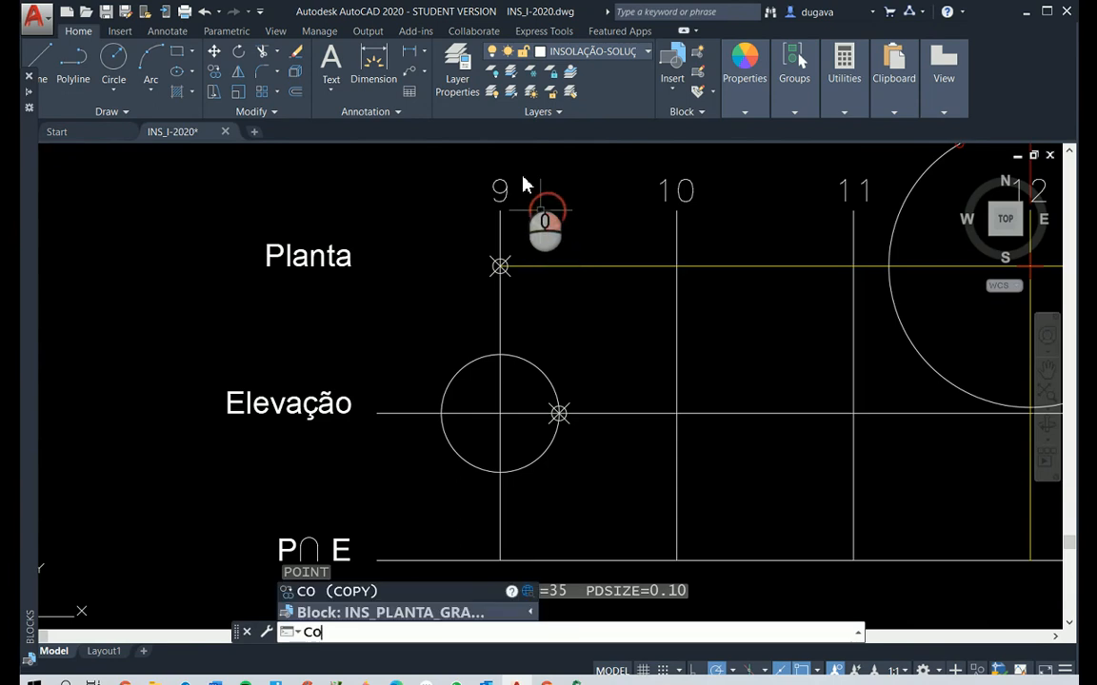
right_click(527, 194)
right_click(517, 187)
left_click(499, 189)
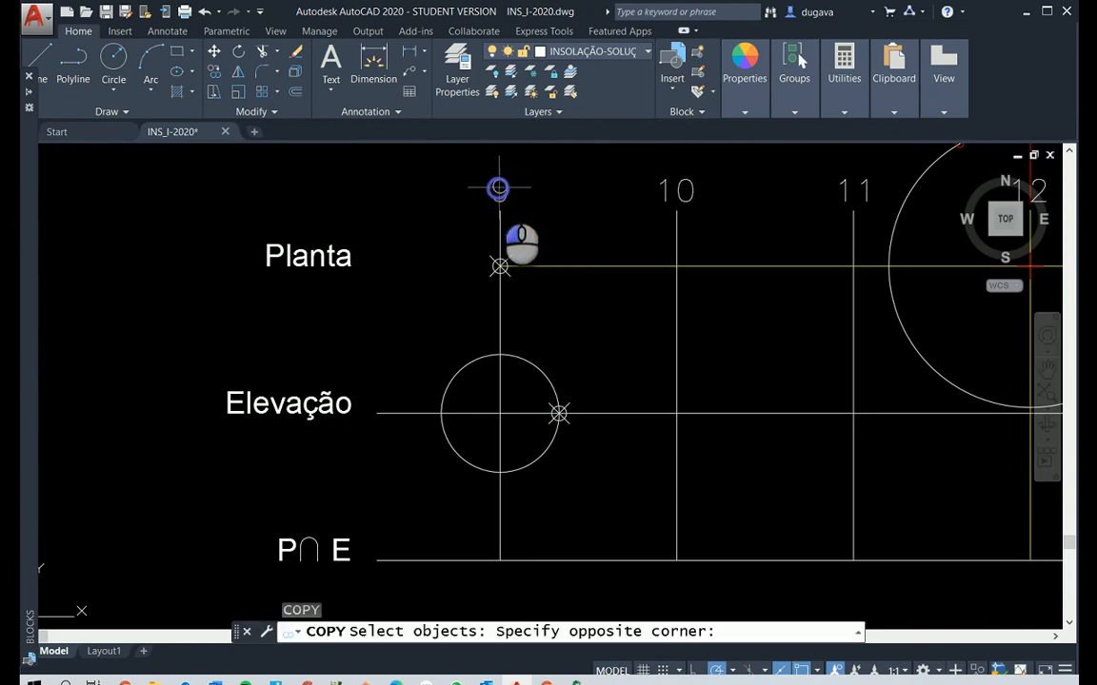
right_click(500, 187)
left_click(499, 189)
left_click(500, 267)
right_click(500, 267)
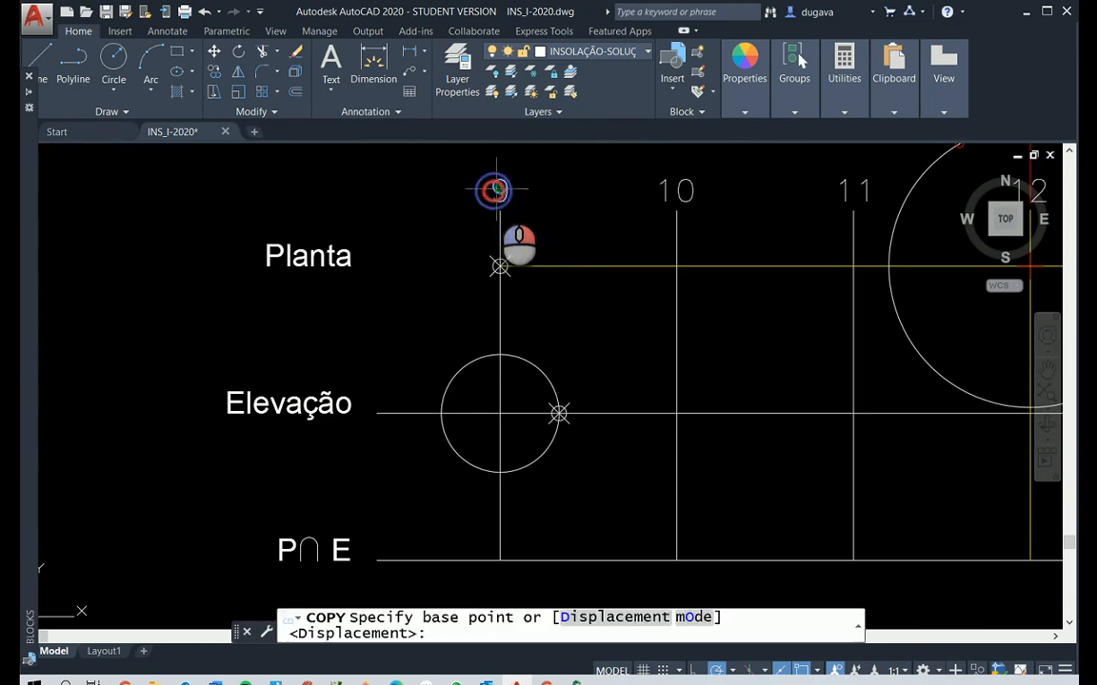
left_click(499, 191)
left_click(557, 365)
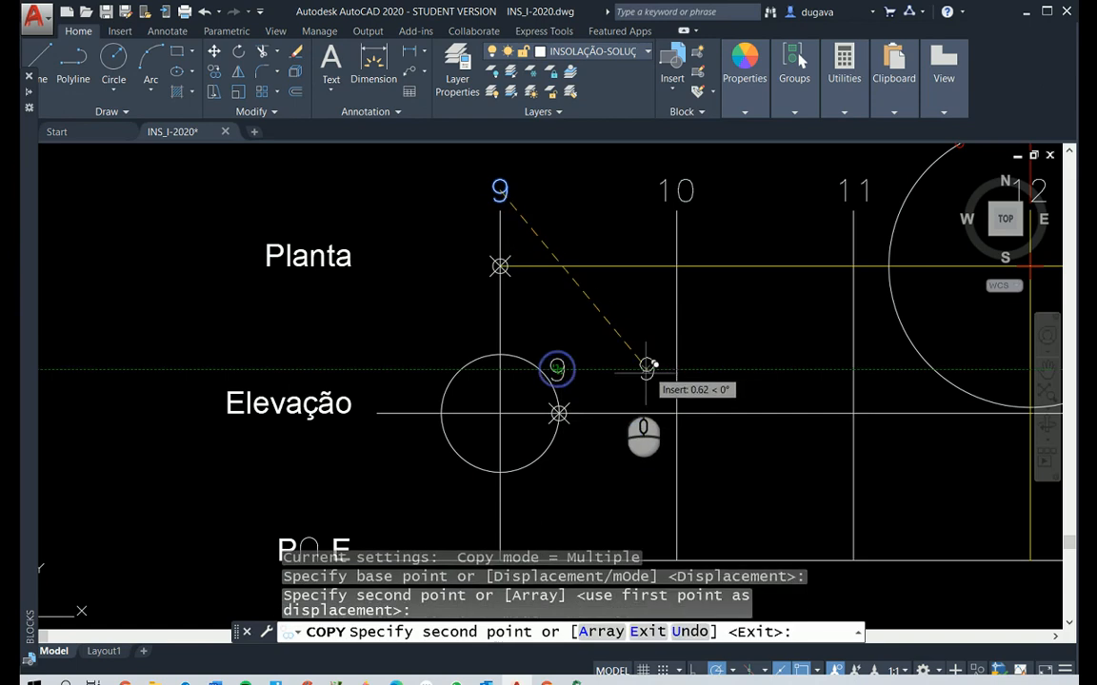
right_click(608, 370)
key("Escape")
key("Escape")
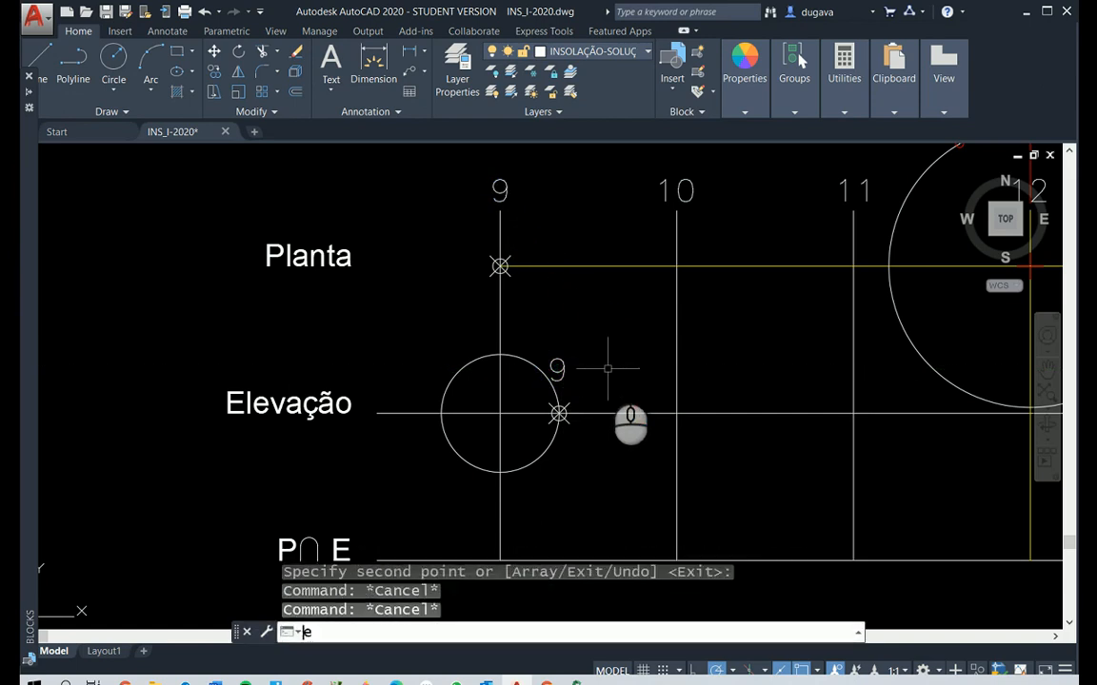
Change the copied hour label above the Elevação limit point to 9h20
type("ed")
key("Return")
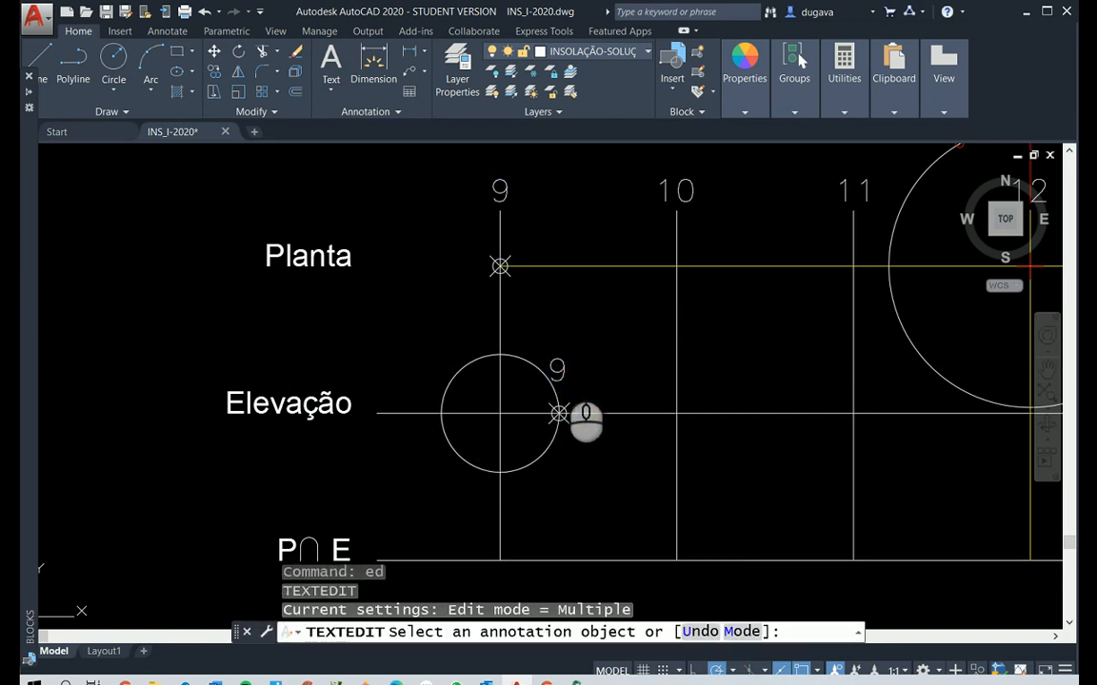
left_click(558, 372)
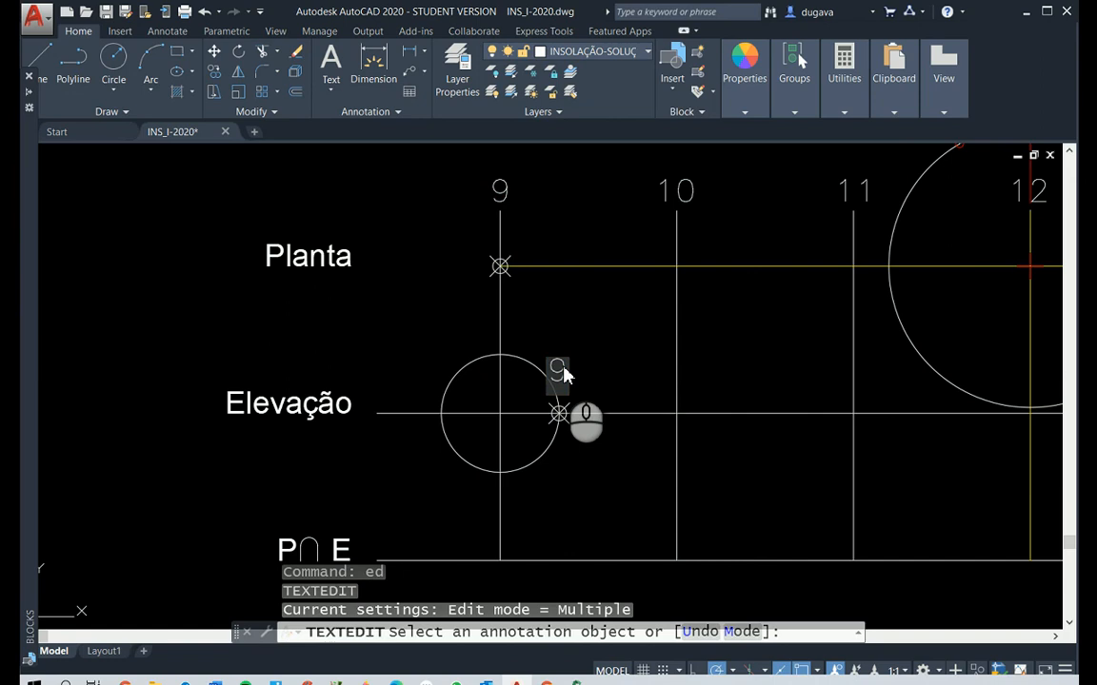
type("9h20")
left_click(609, 310)
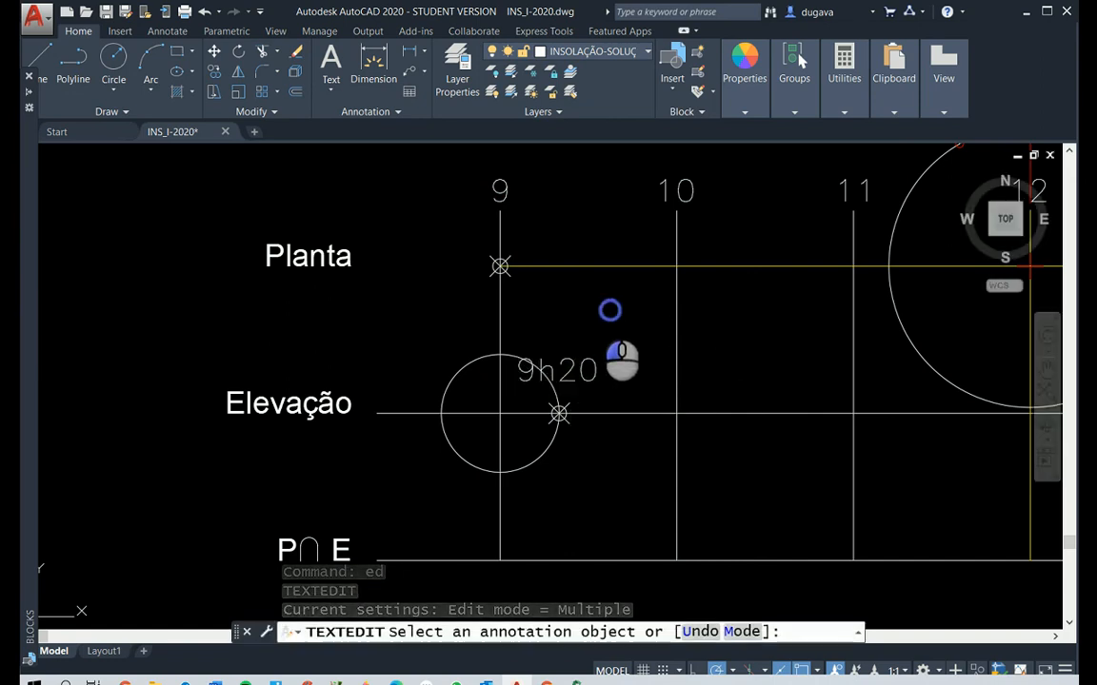
right_click(597, 304)
scroll(597, 304, "down", 6)
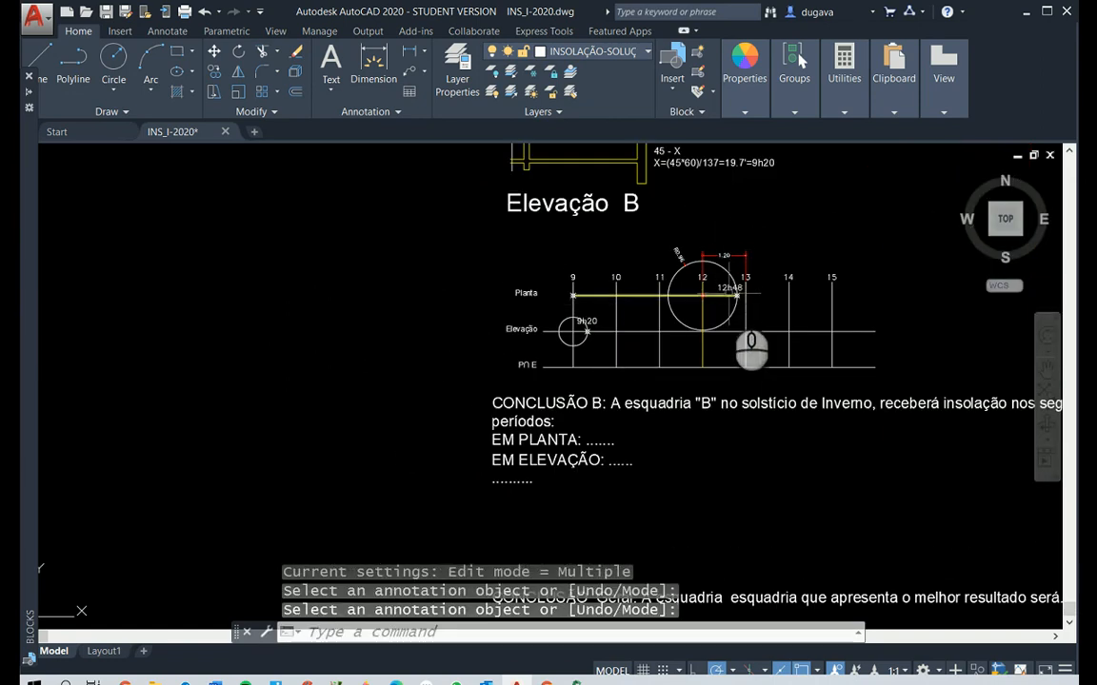
Place a point where the 13 hour line crosses the Elevação line of window B's chart
scroll(732, 293, "up", 4)
key("F1")
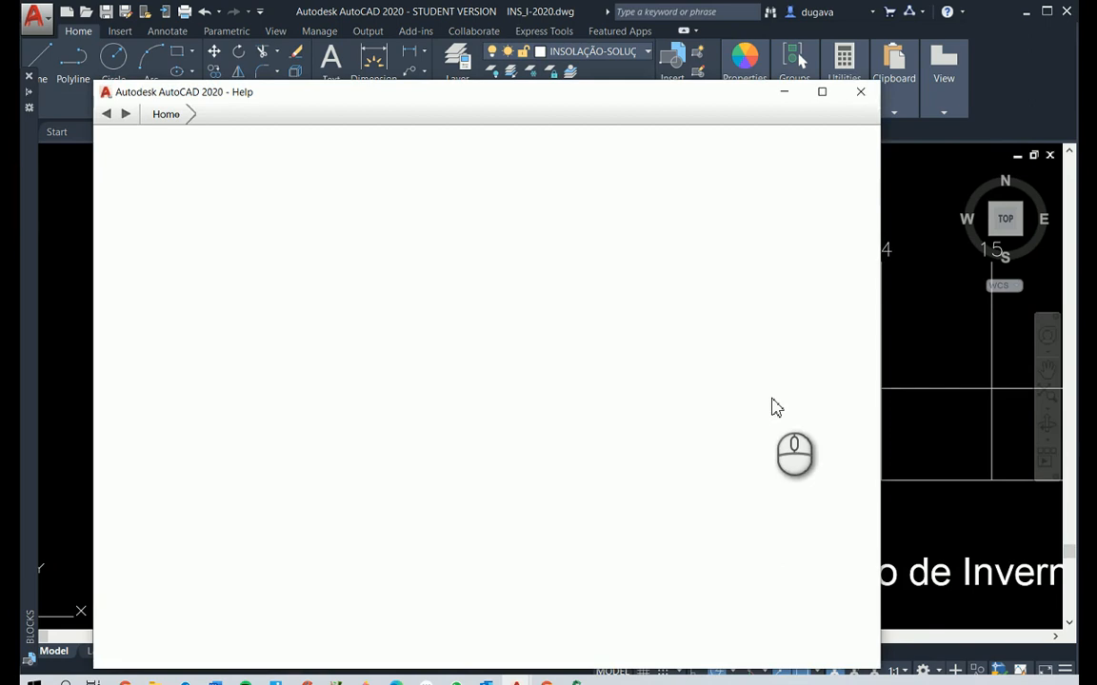
left_click(861, 92)
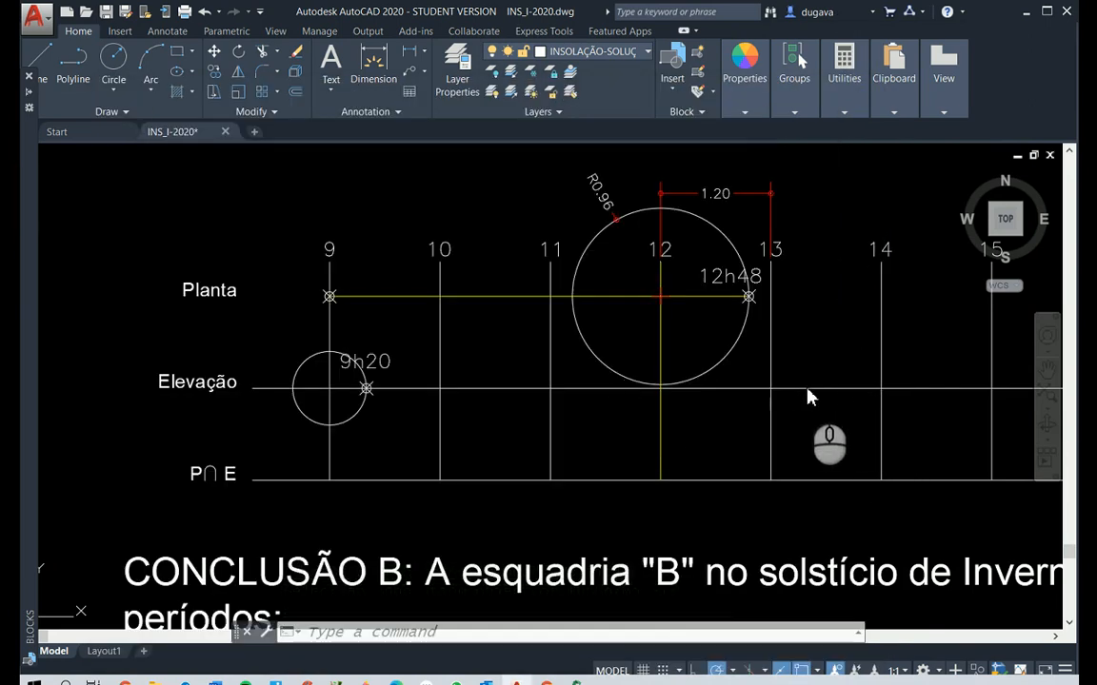
right_click(801, 387)
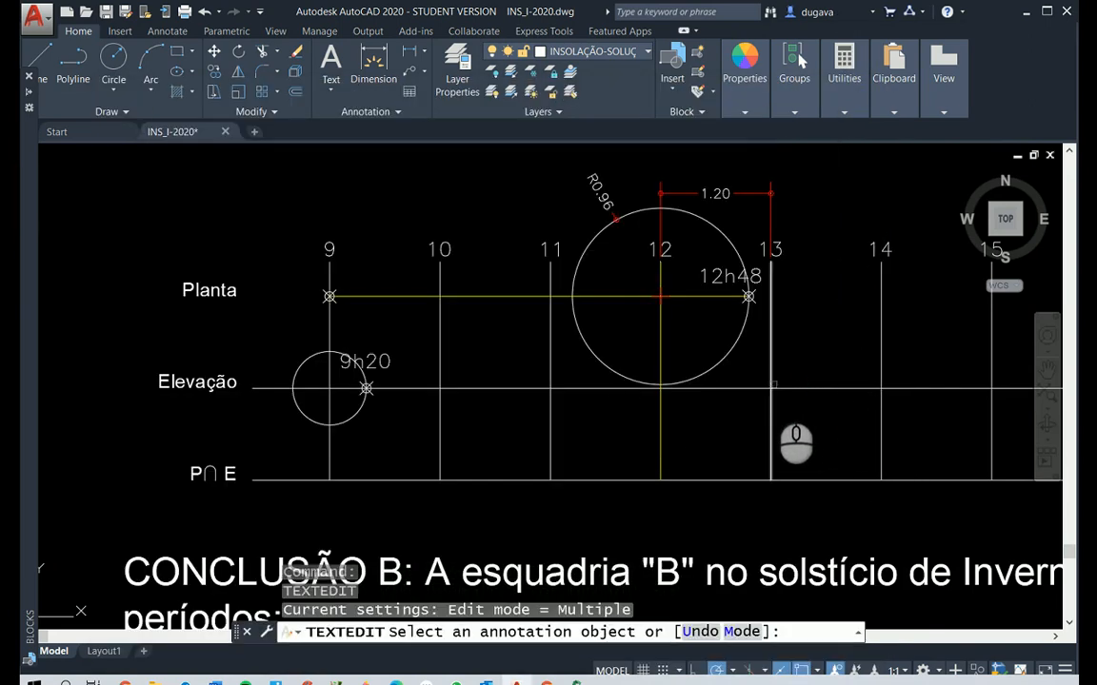
right_click(779, 390)
type("po")
key("Return")
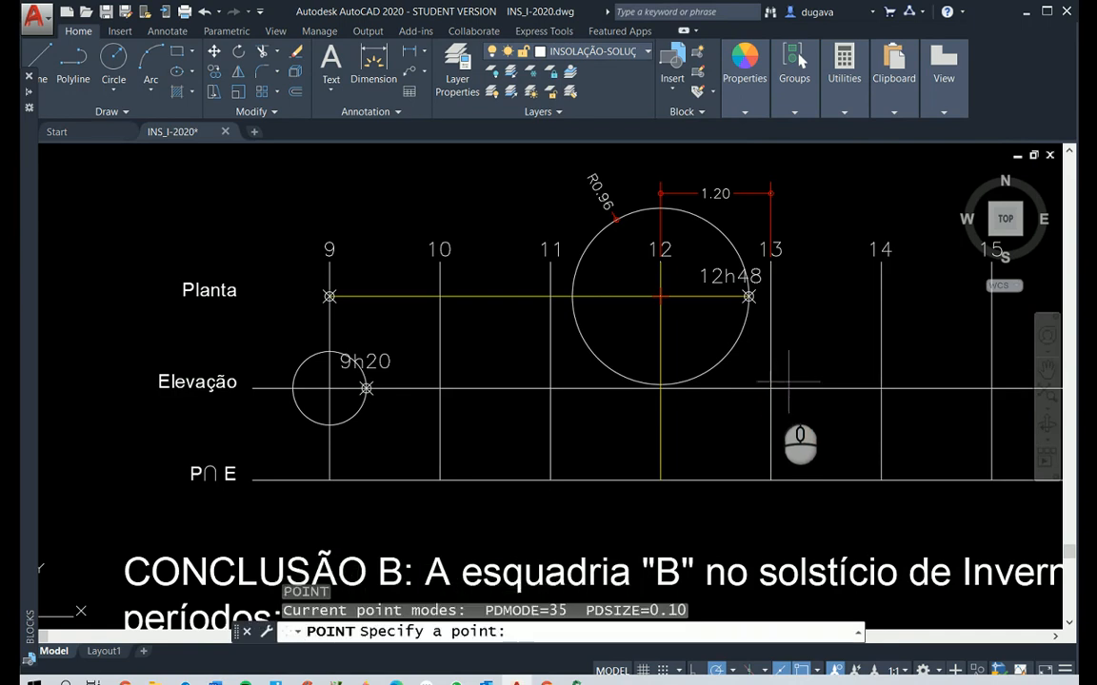
left_click(772, 388)
left_click(773, 389)
Shorten both ends of window B's Elevação line so it runs from the 9h20 point to the 13 hour point
scroll(810, 398, "down", 5)
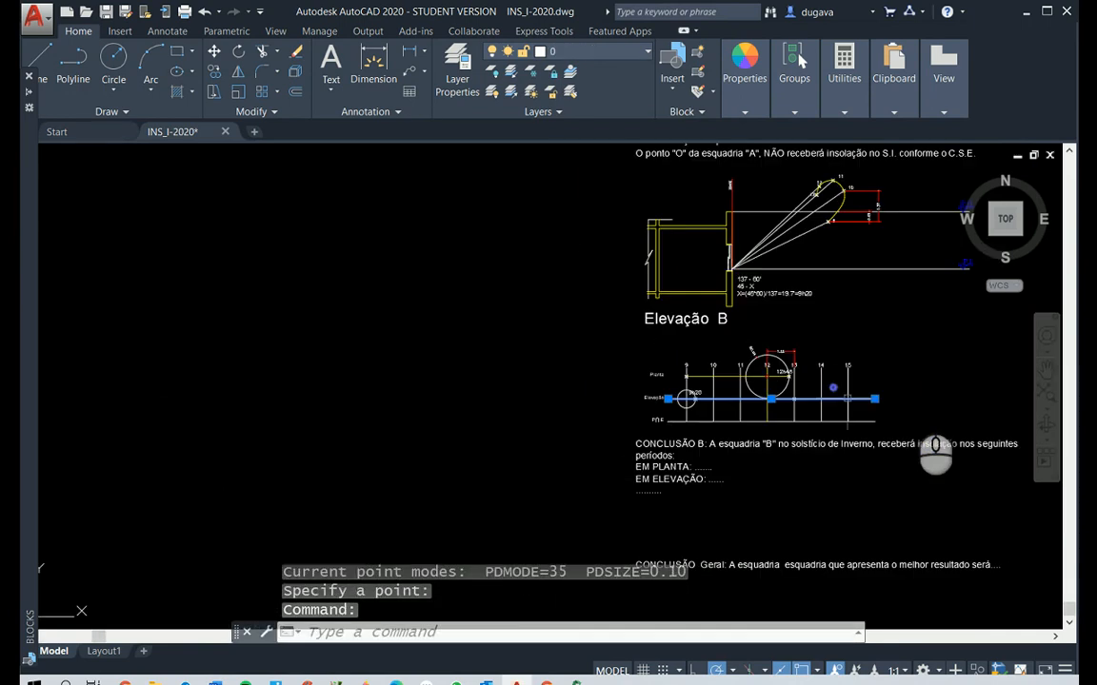
left_click(874, 396)
scroll(819, 404, "up", 6)
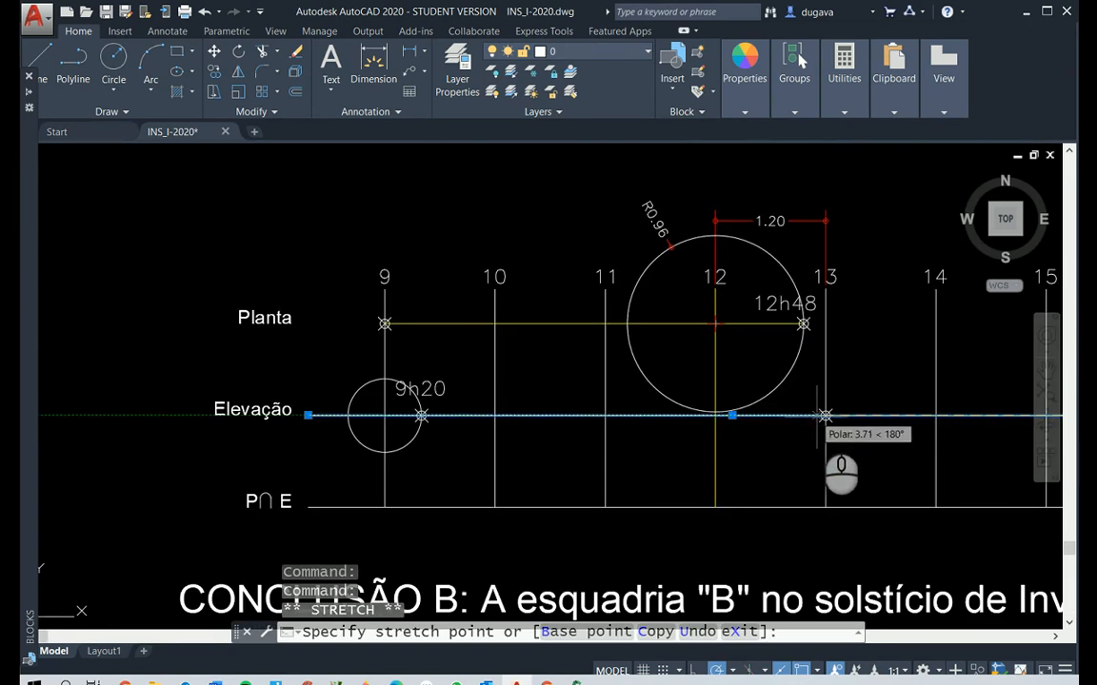
scroll(826, 415, "up", 5)
left_click(828, 411)
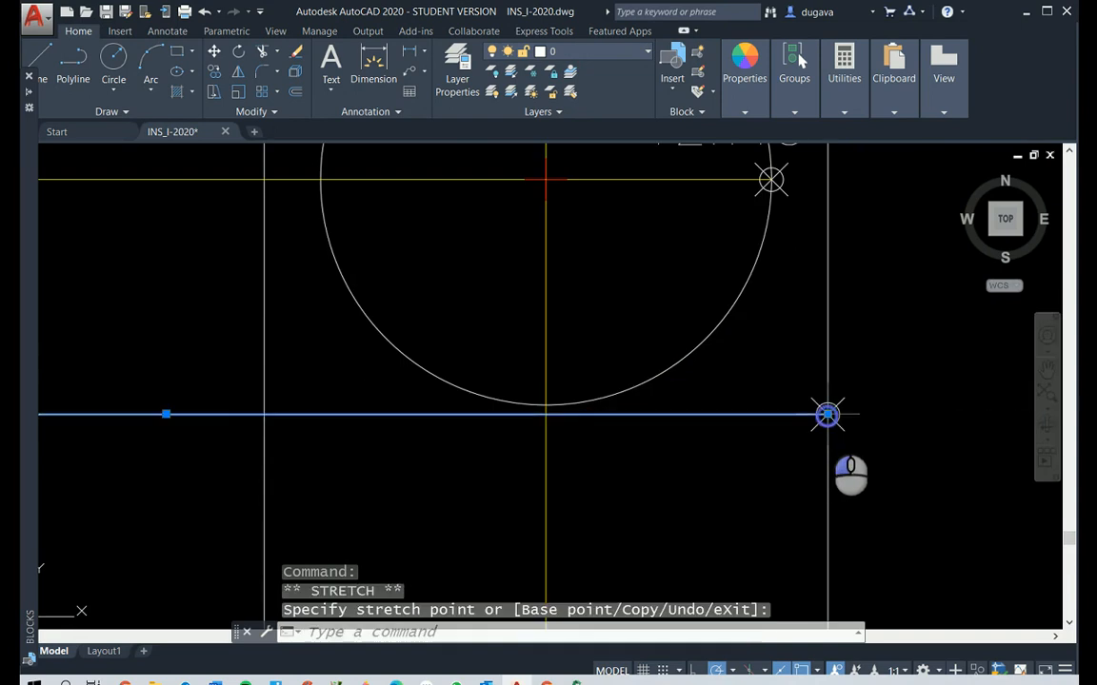
scroll(809, 428, "down", 7)
scroll(579, 410, "up", 6)
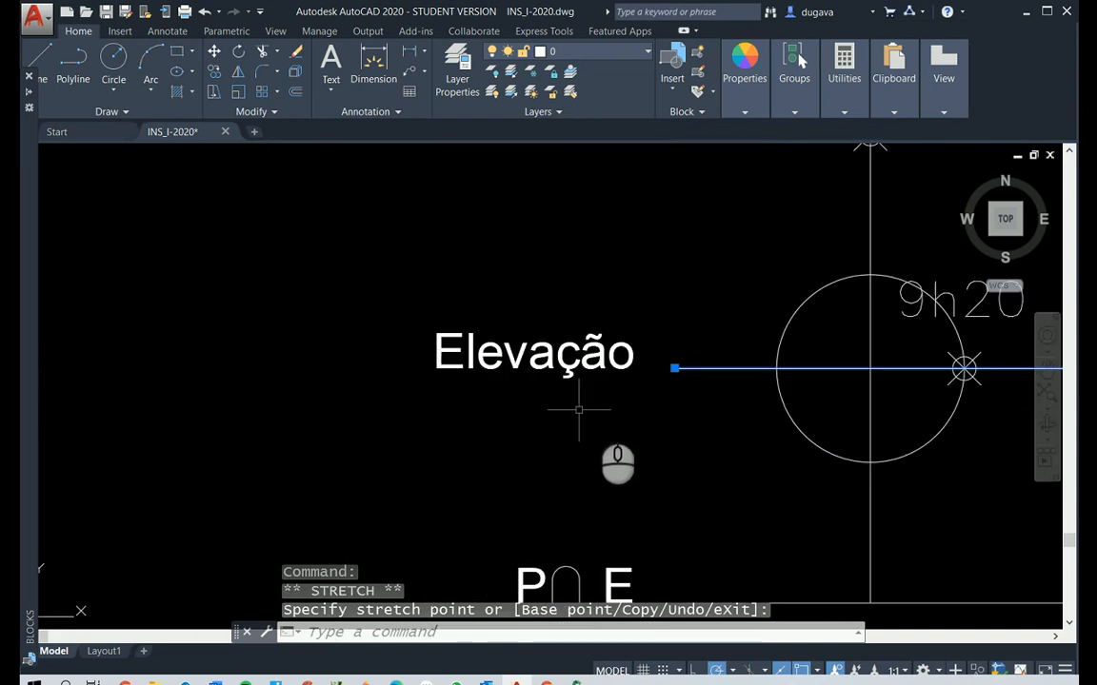
left_click(674, 368)
left_click(965, 368)
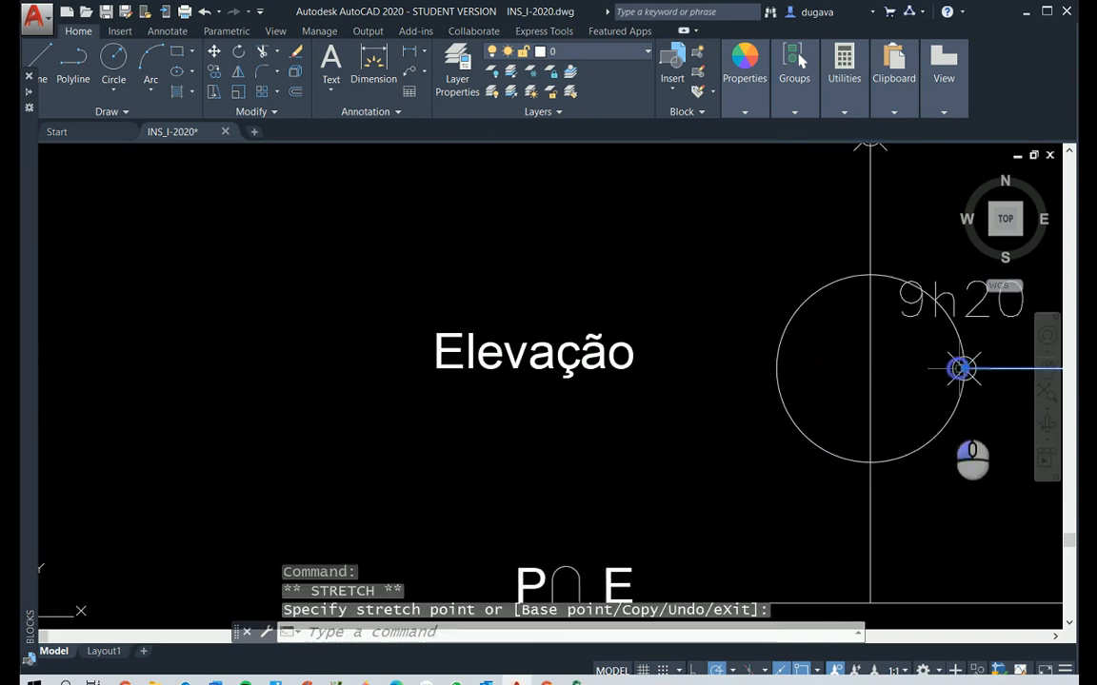
key("Escape")
Colour the shortened Elevação line of window B's hour chart yellow
scroll(352, 372, "down", 8)
scroll(625, 340, "up", 4)
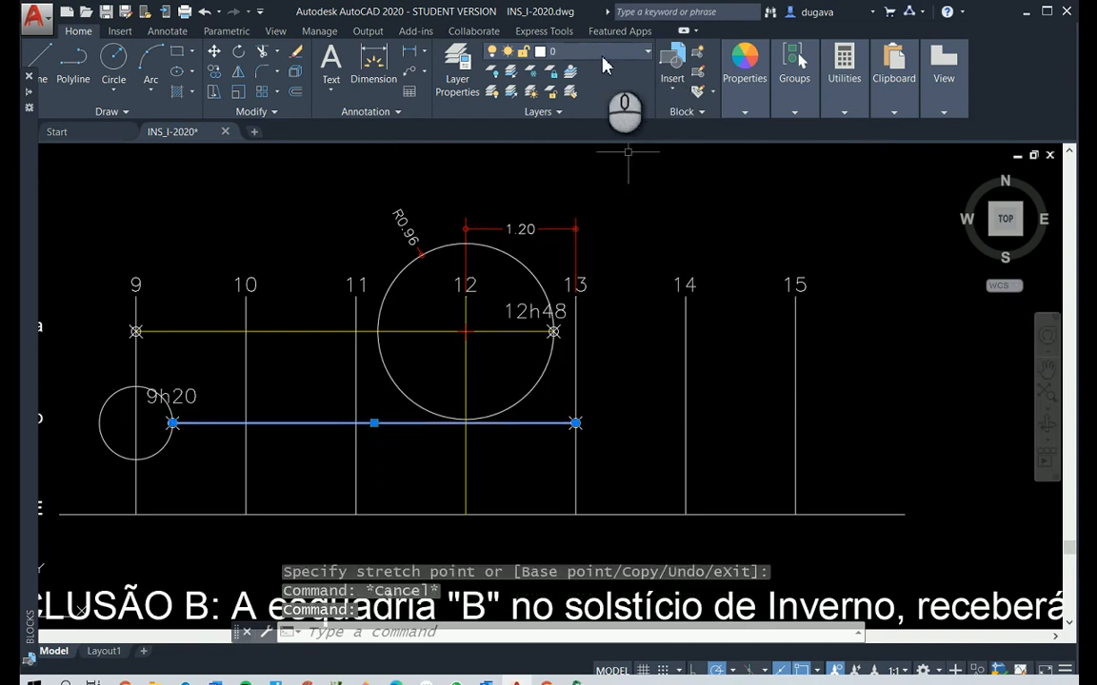
left_click(749, 77)
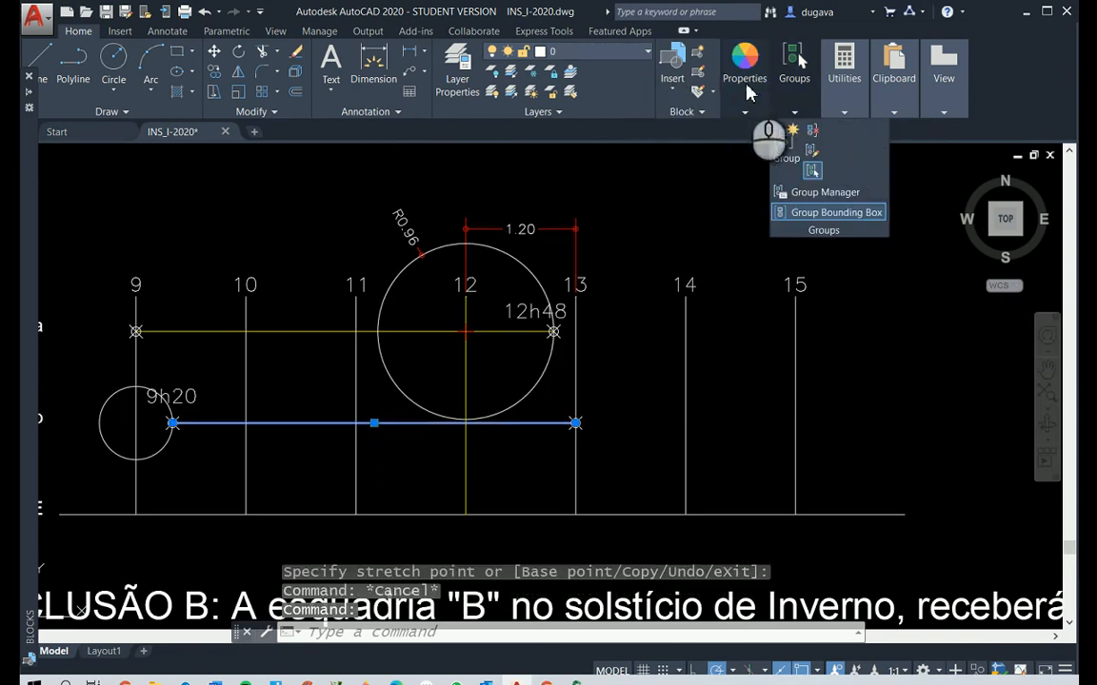
left_click(746, 111)
left_click(834, 134)
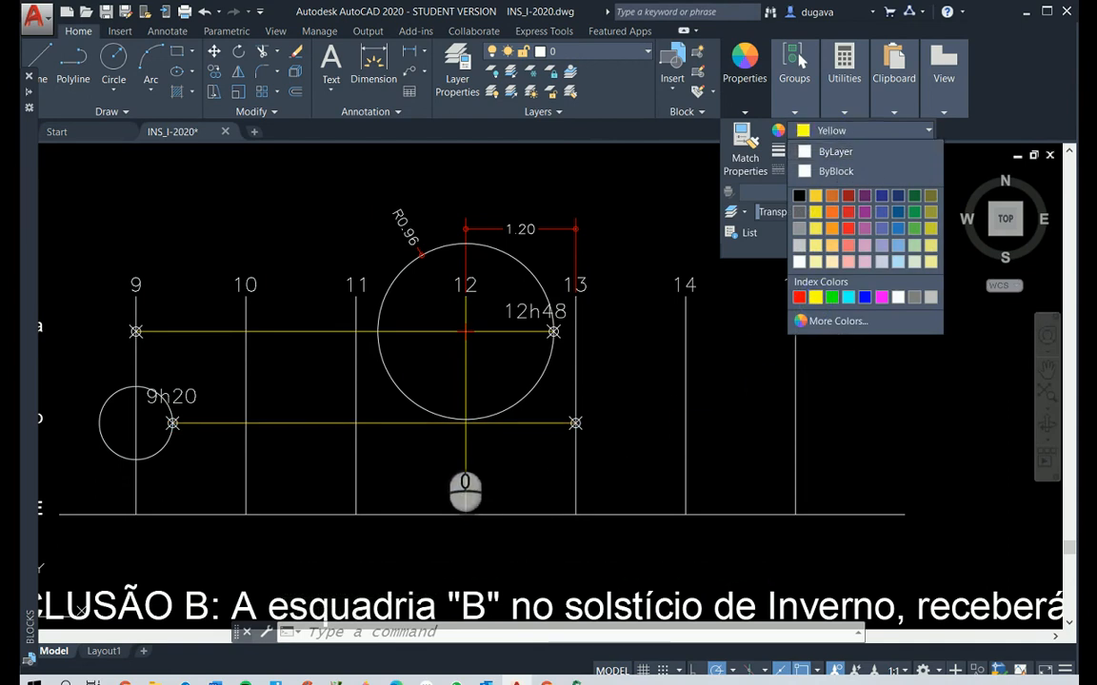
key("Escape")
key("Escape")
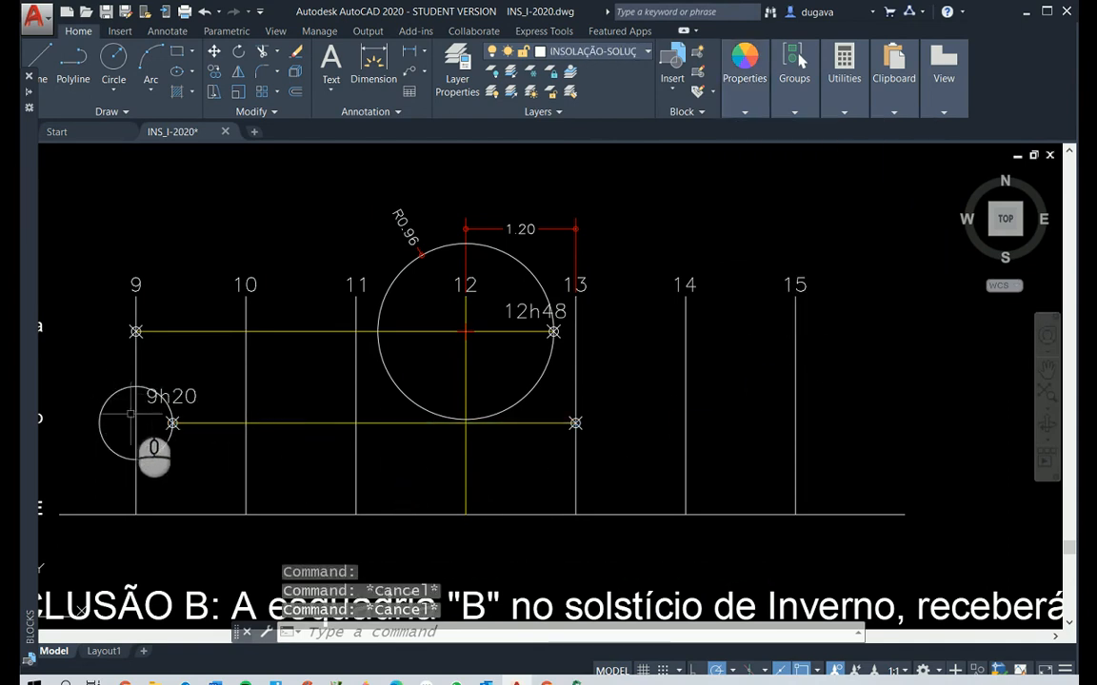
Add a radius dimension to the small circle around the 9 hour mark on the Elevação line
left_click(165, 31)
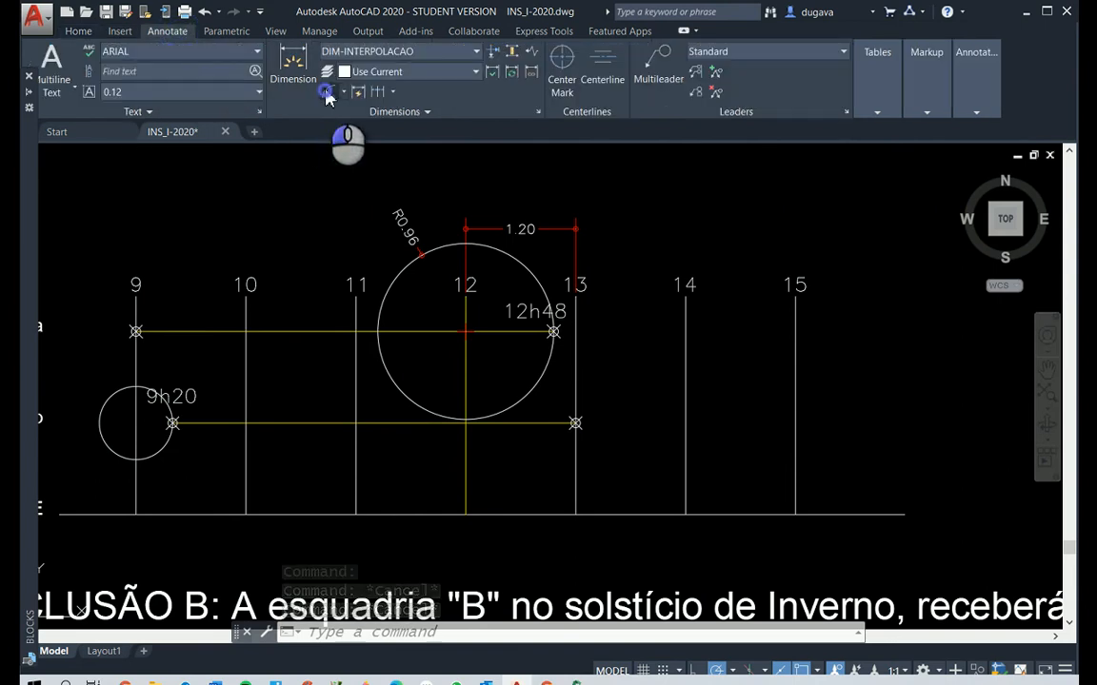
left_click(329, 93)
left_click(109, 397)
left_click(108, 395)
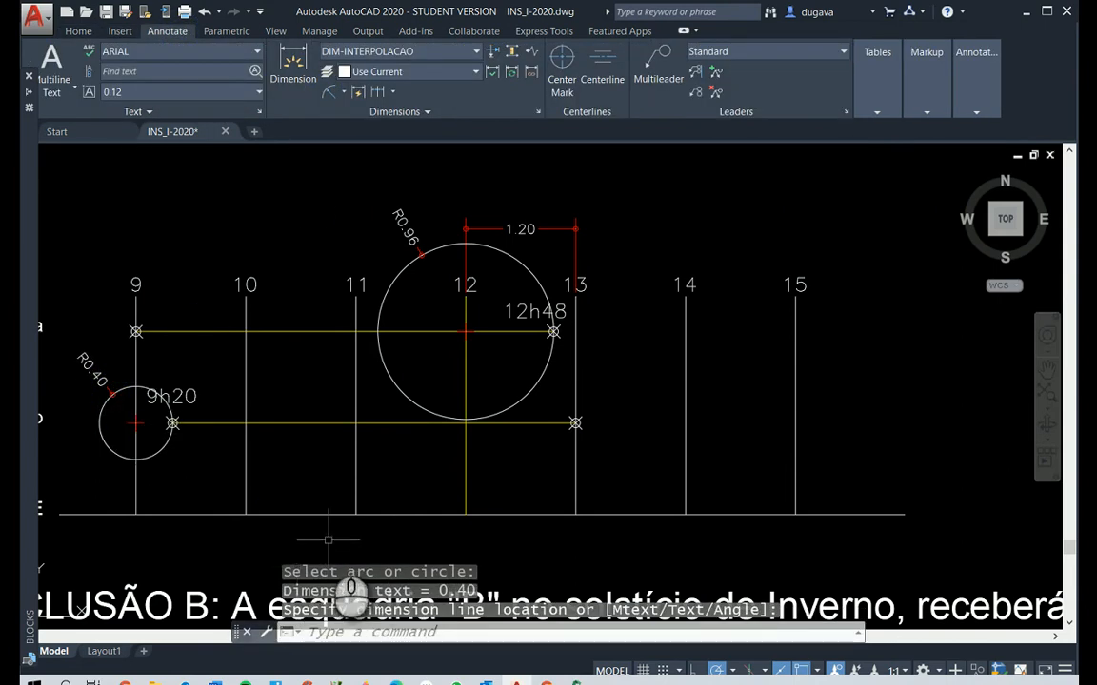
scroll(367, 495, "down", 3)
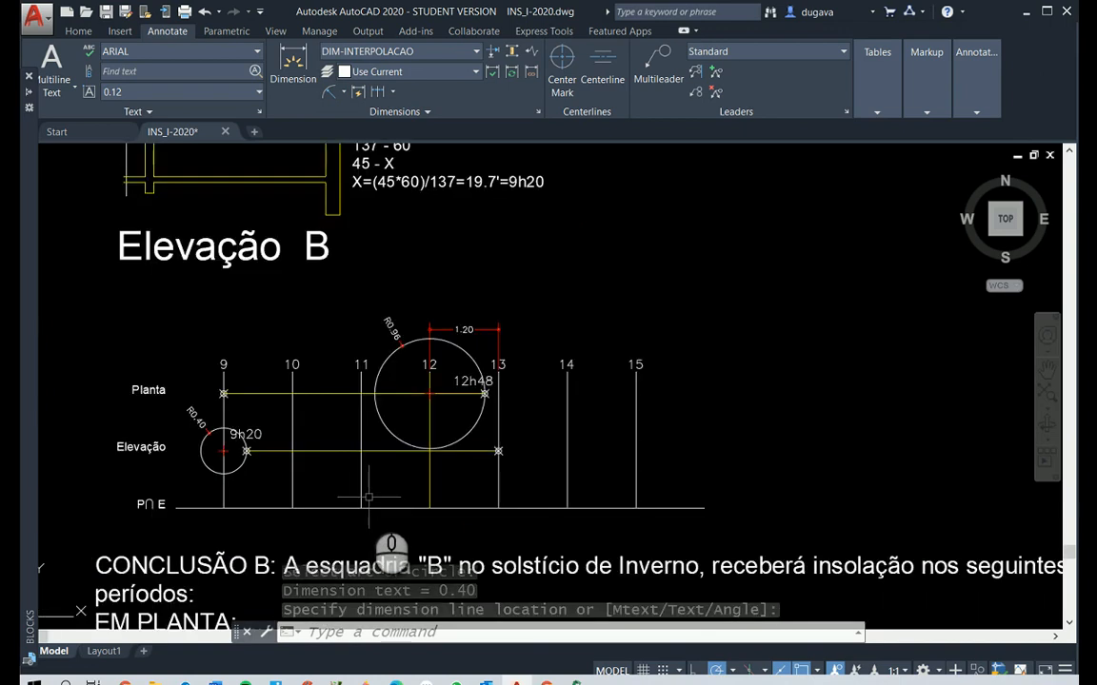
Draw vertical lines from the 9h20 point on Elevação and the 12h48 point on Planta down to the P∩E line
scroll(151, 503, "up", 3)
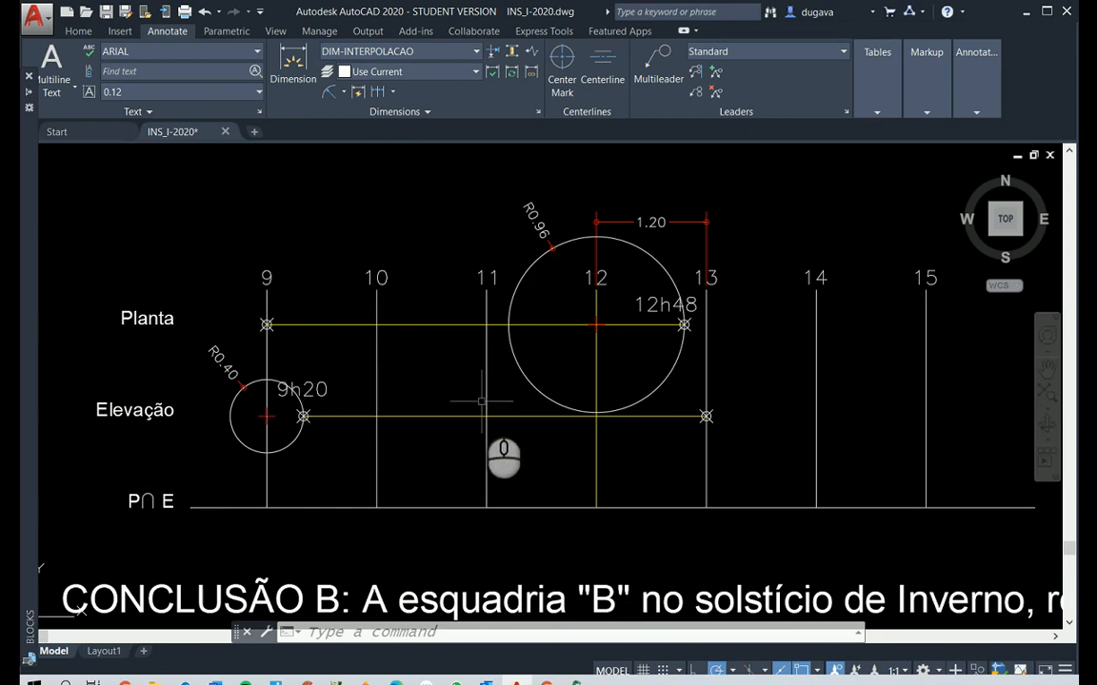
type("l")
right_click(317, 437)
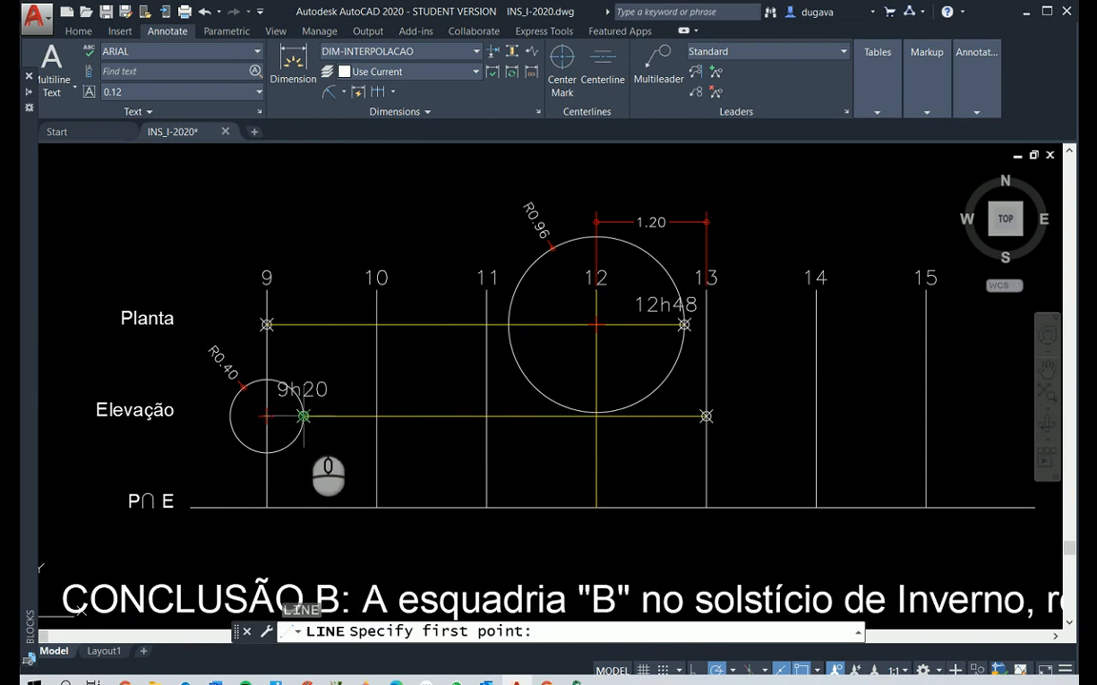
left_click(303, 416)
left_click(300, 506)
right_click(474, 383)
right_click(474, 383)
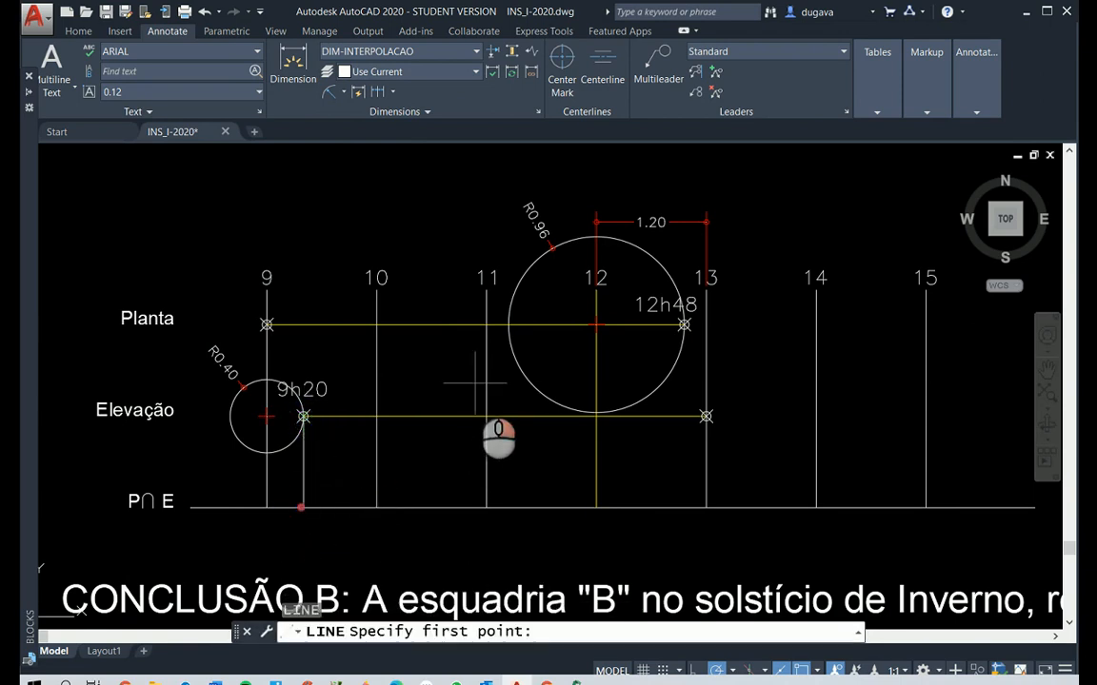
left_click(684, 325)
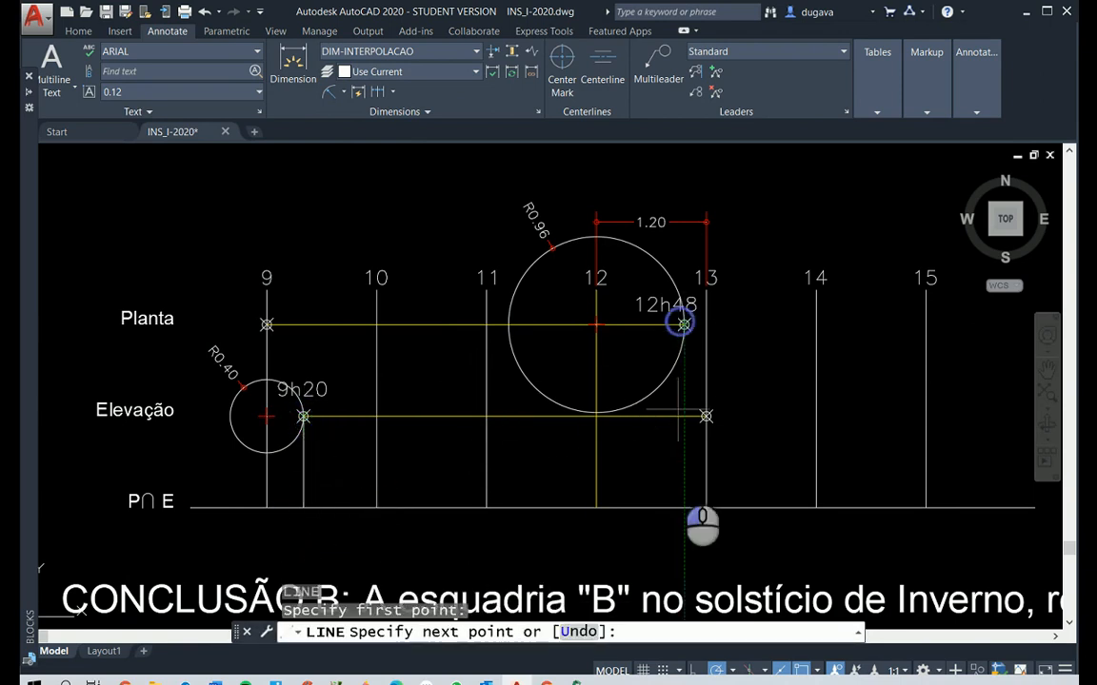
left_click(685, 506)
right_click(335, 439)
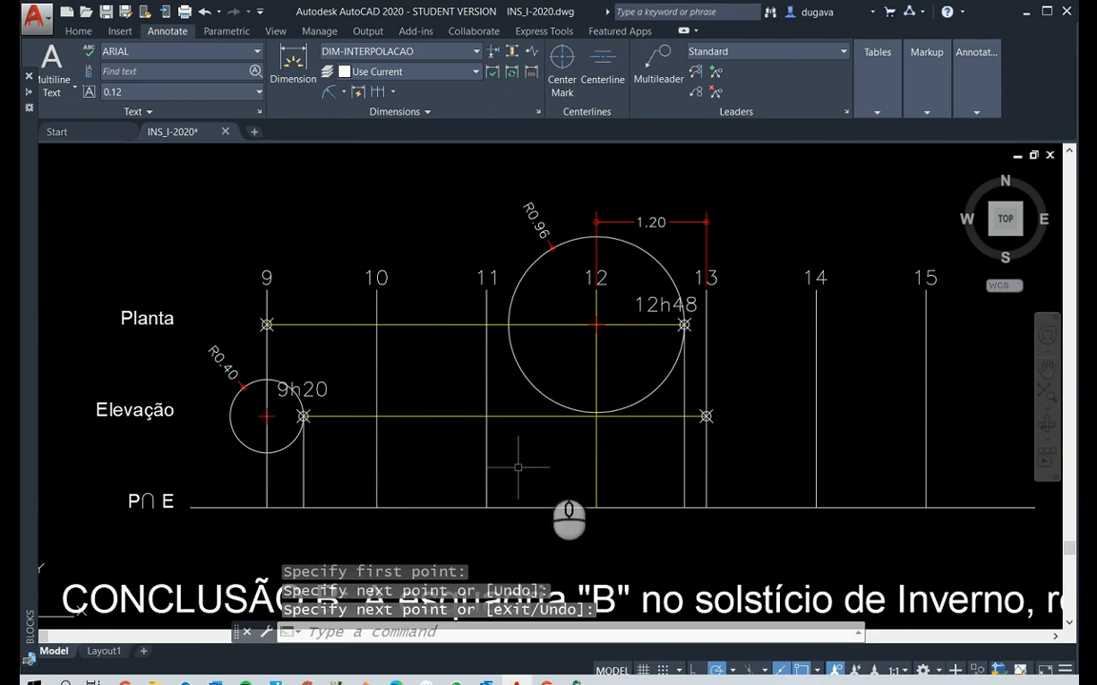
Give the two vertical projection lines at 9h20 and 12h48 the HIDDEN linetype and a red colour
left_click(689, 459)
left_click(651, 456)
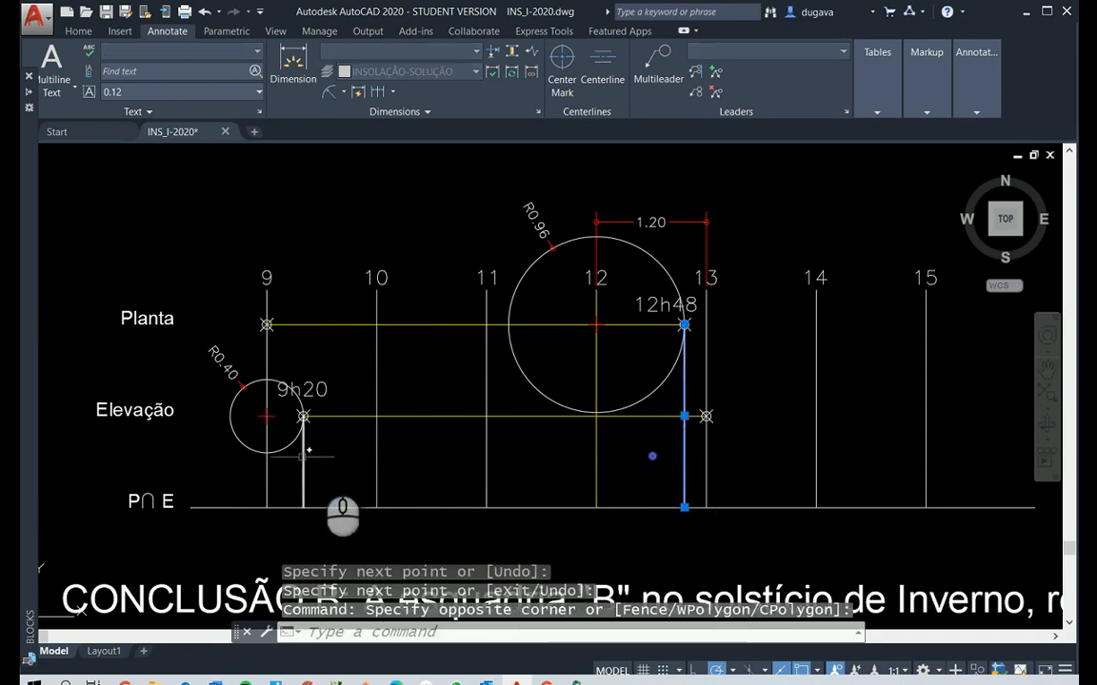
left_click(350, 460)
left_click(293, 460)
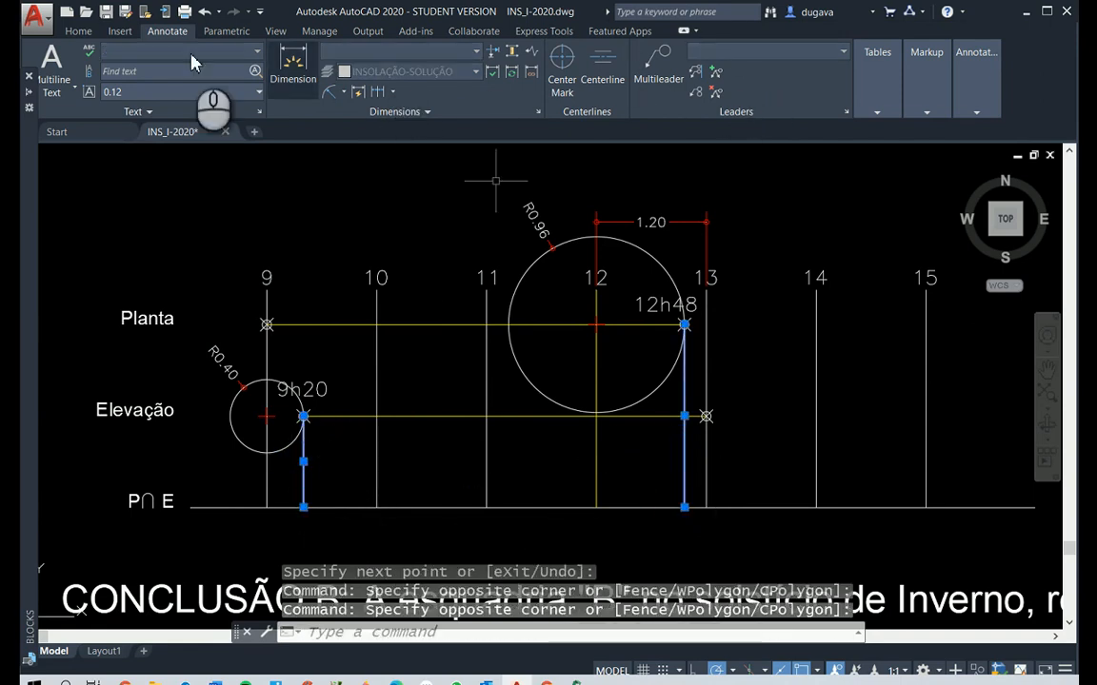
left_click(78, 31)
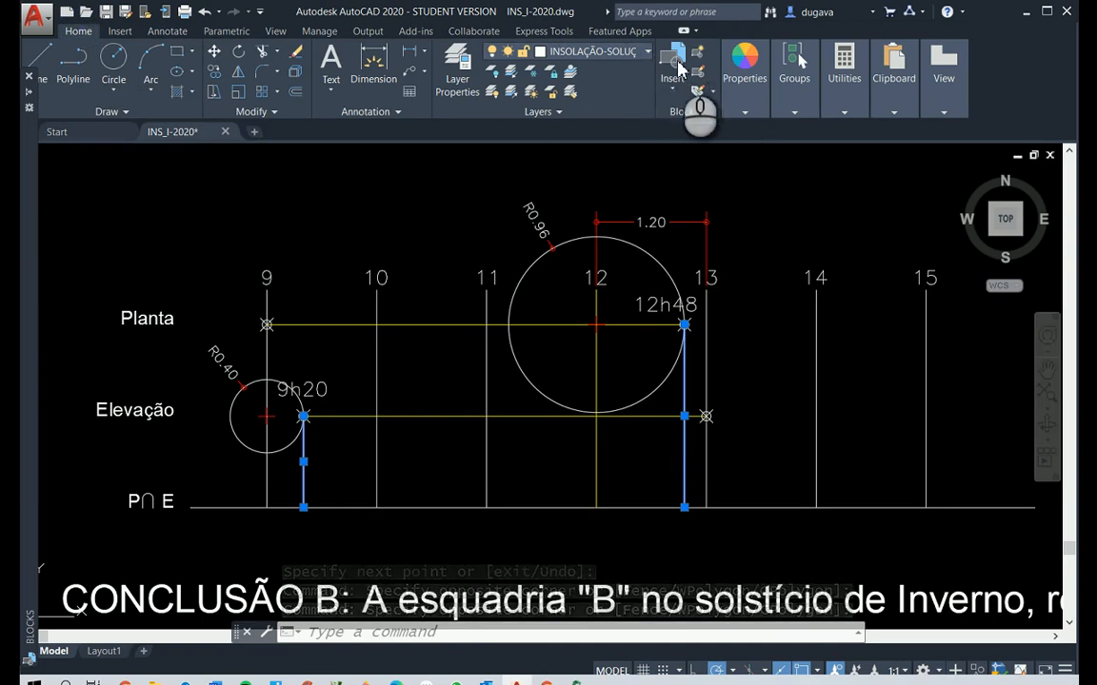
left_click(746, 112)
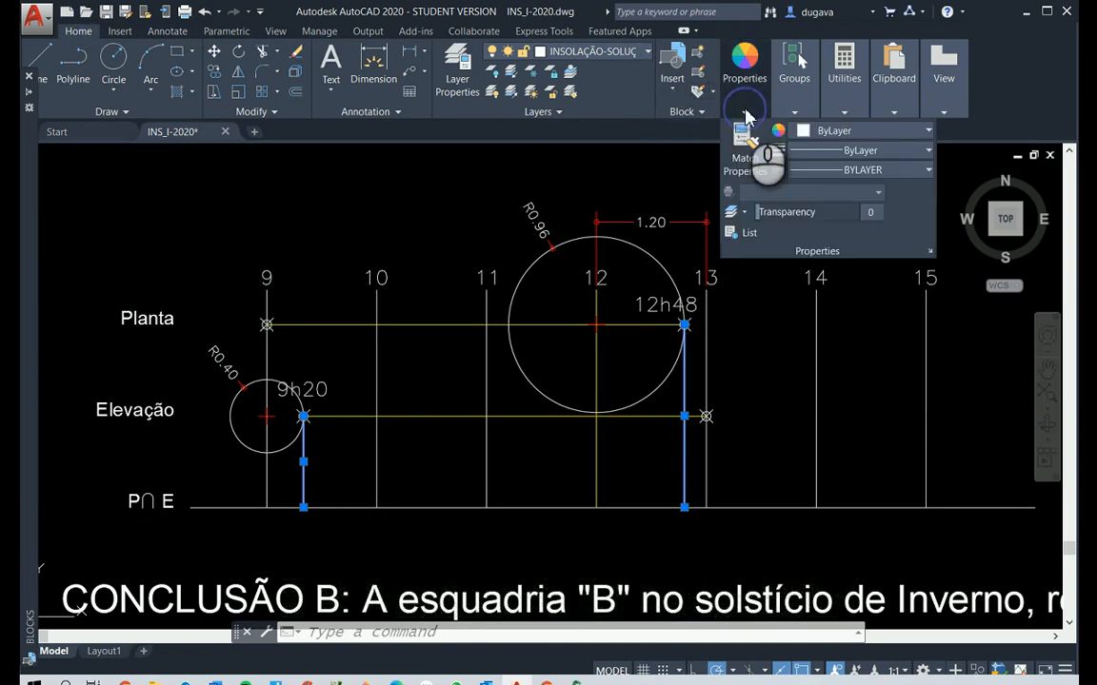
left_click(804, 171)
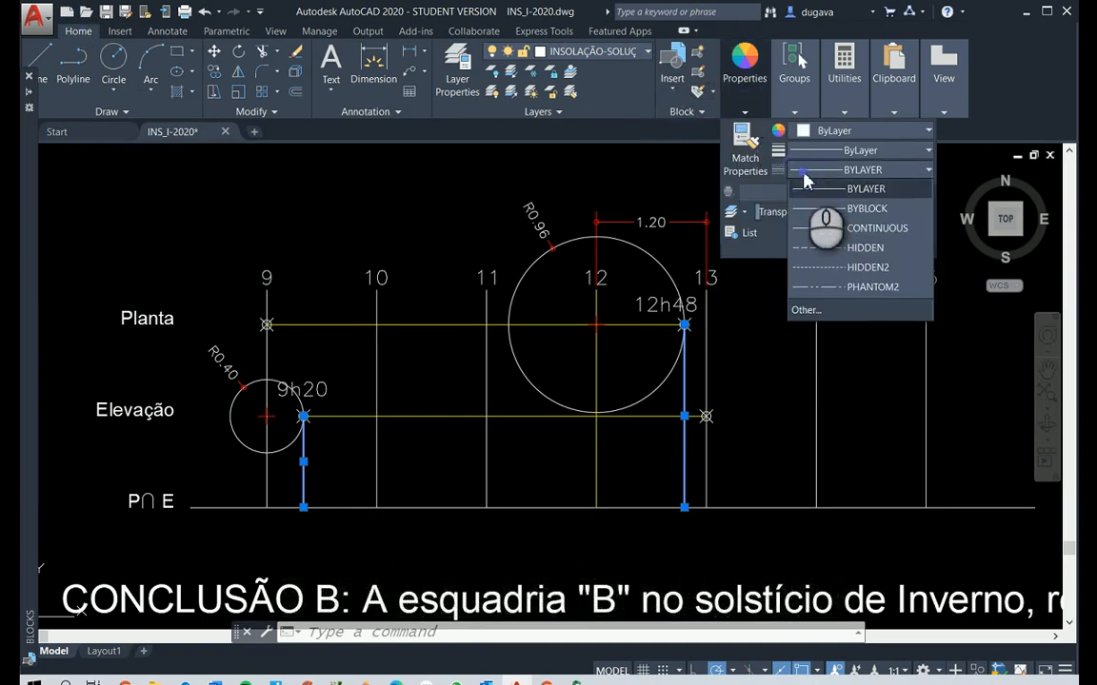
left_click(825, 247)
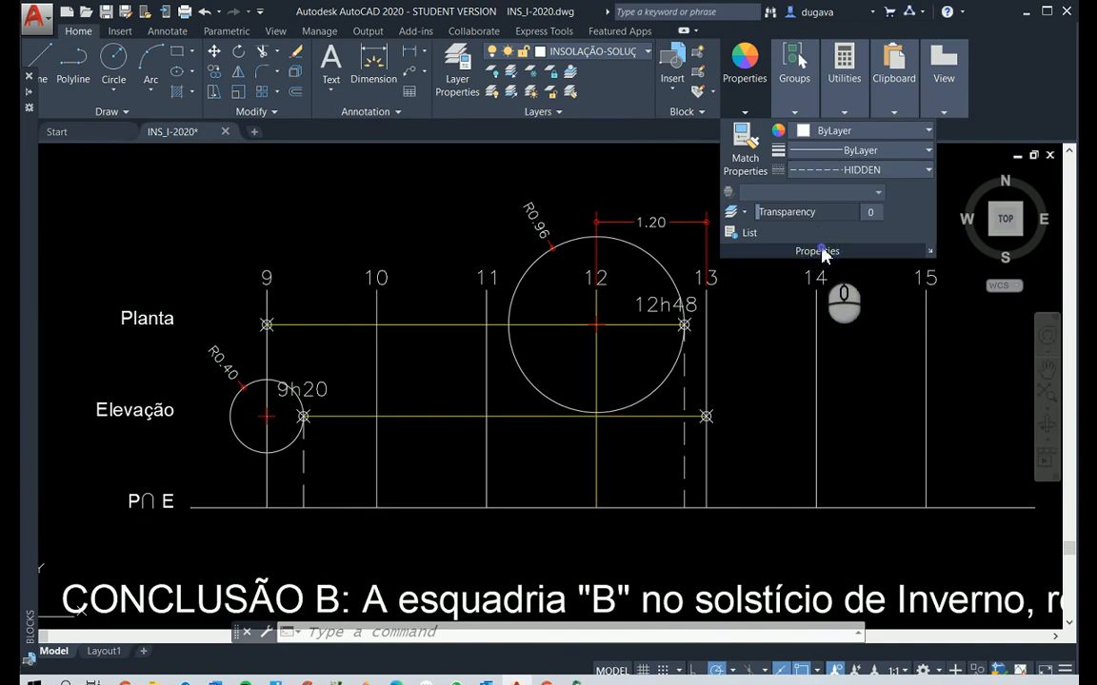
left_click(826, 134)
left_click(801, 298)
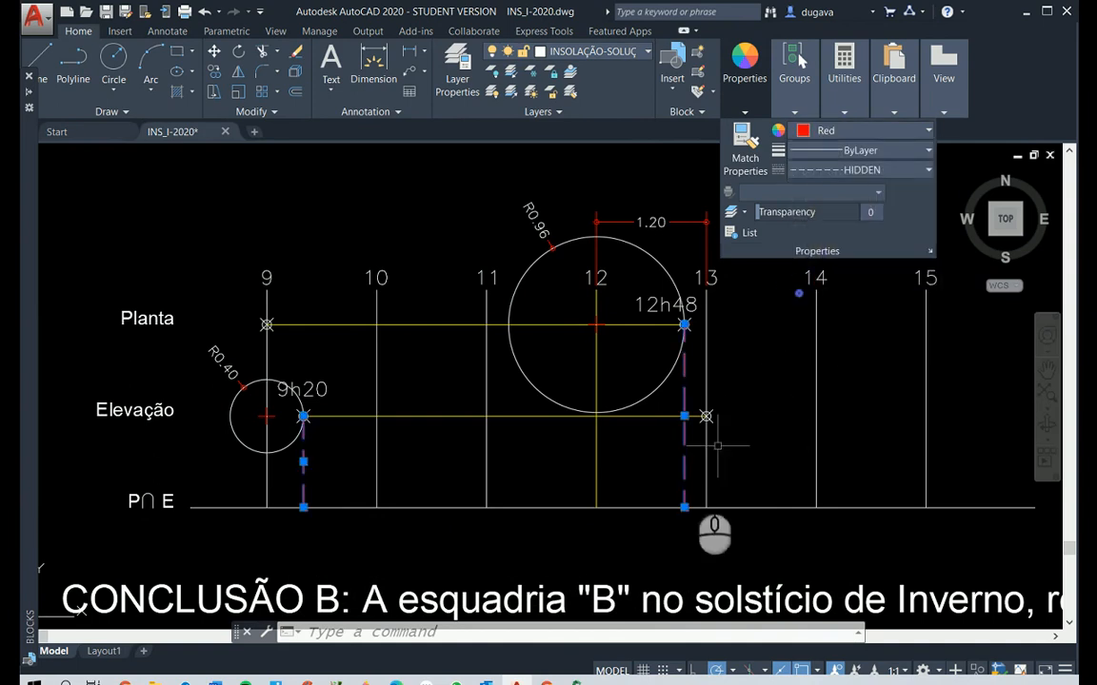
key("Escape")
key("Escape")
key("Escape")
Copy the 9h20 point and its label from the Elevação line to where its projection line meets the P∩E line
type("co")
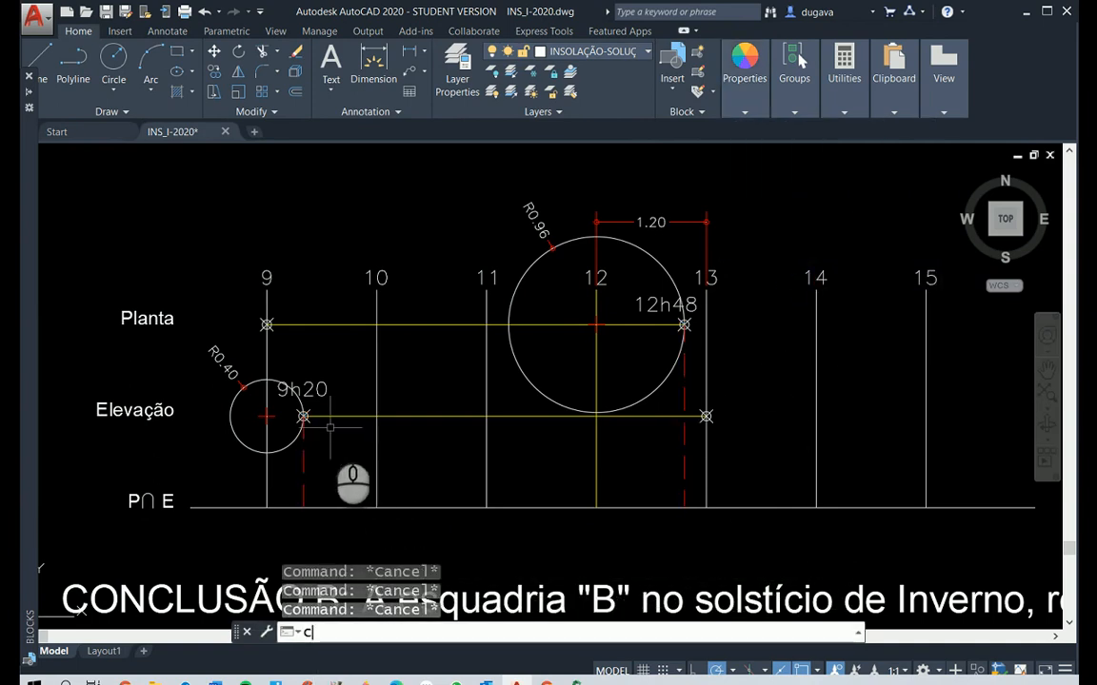
right_click(305, 360)
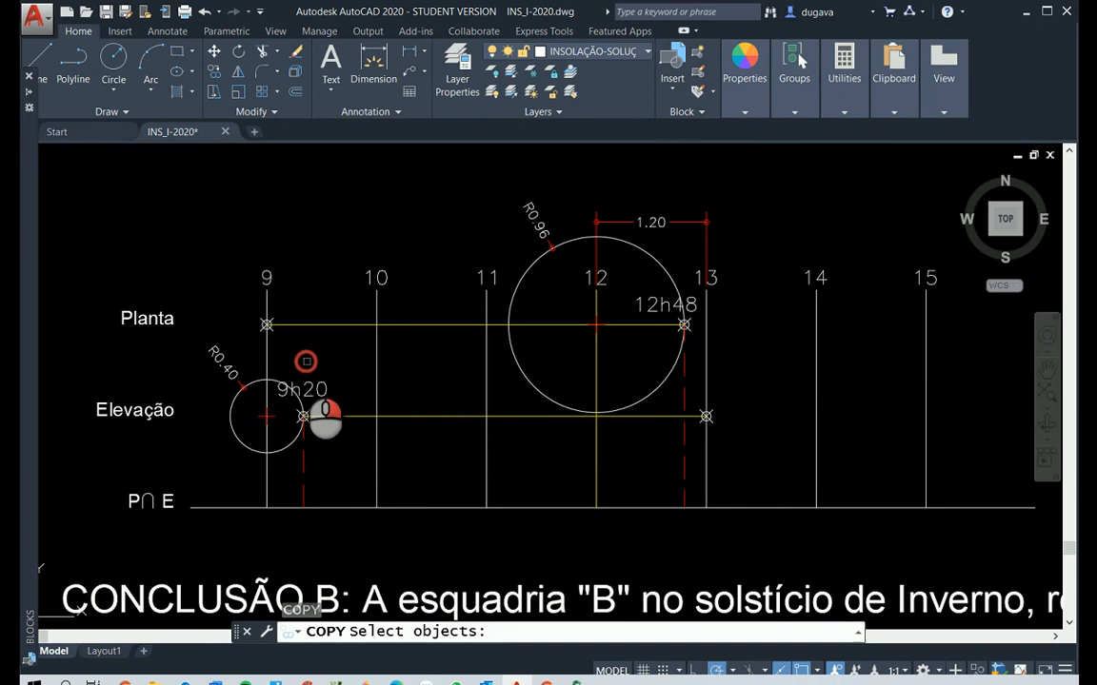
left_click(273, 364)
left_click(346, 440)
right_click(347, 441)
left_click(303, 416)
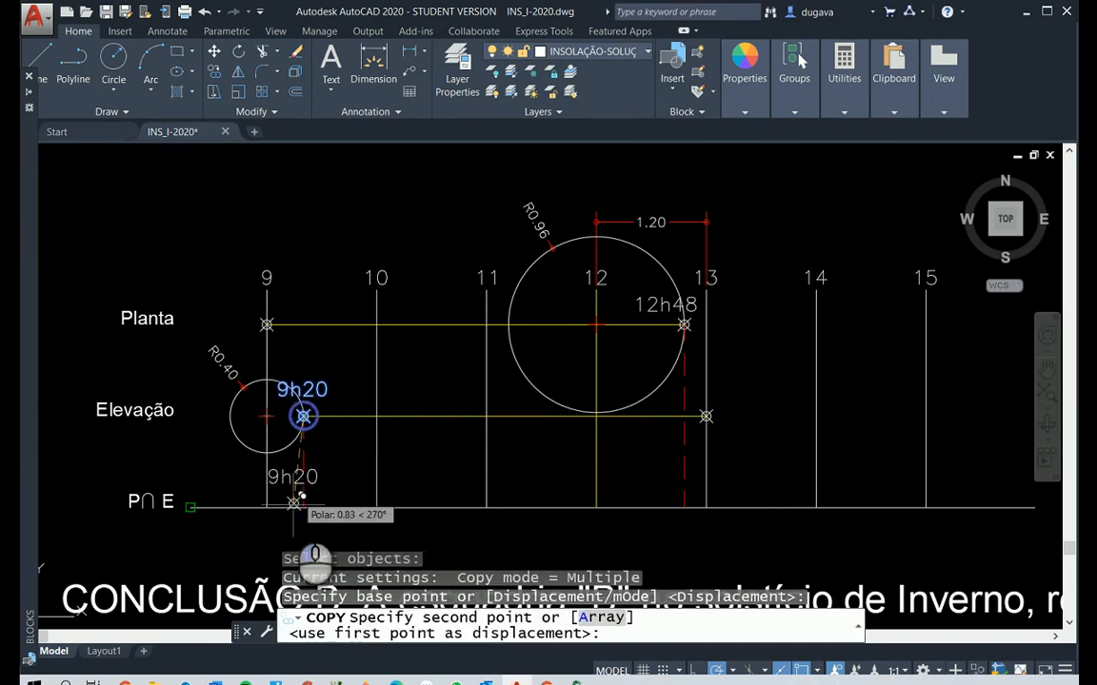
left_click(303, 507)
right_click(610, 424)
Copy the 12h48 point and its label from the Planta line to where its projection line meets the P∩E line
right_click(654, 395)
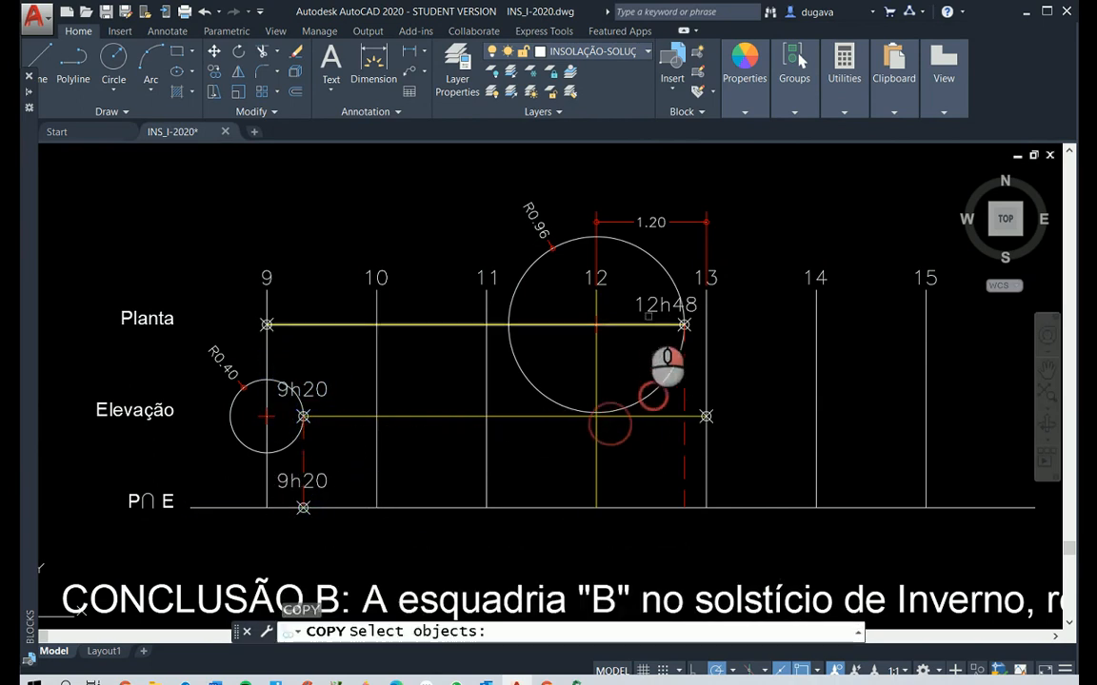
right_click(634, 304)
right_click(624, 287)
left_click(624, 285)
left_click(725, 335)
right_click(725, 335)
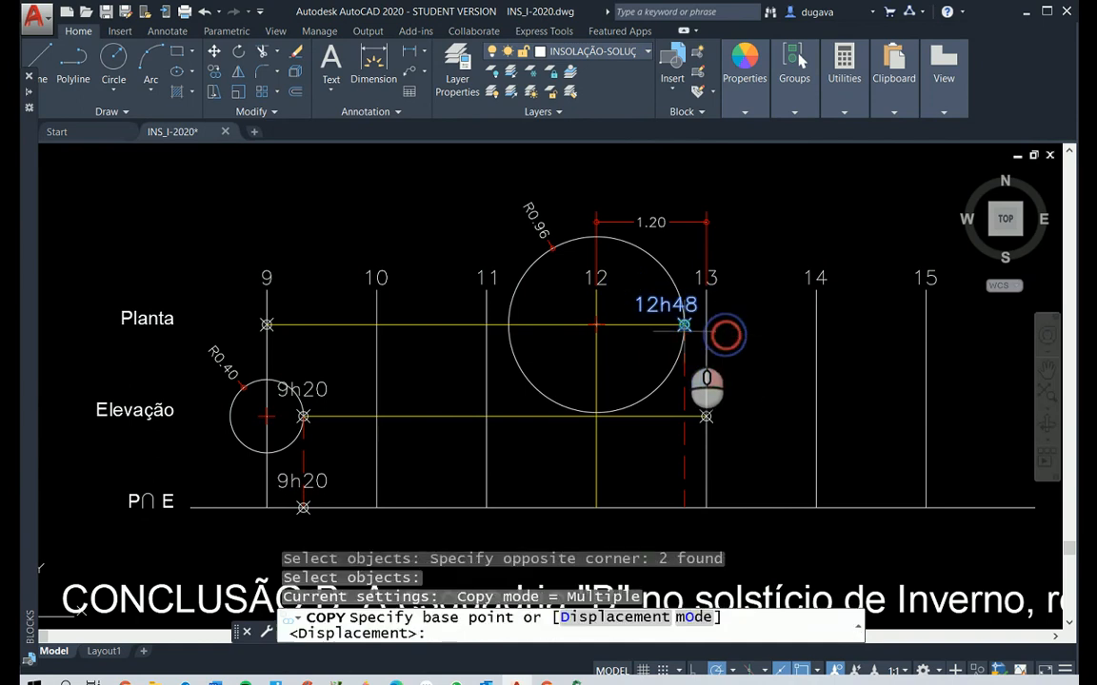
left_click(683, 327)
left_click(683, 507)
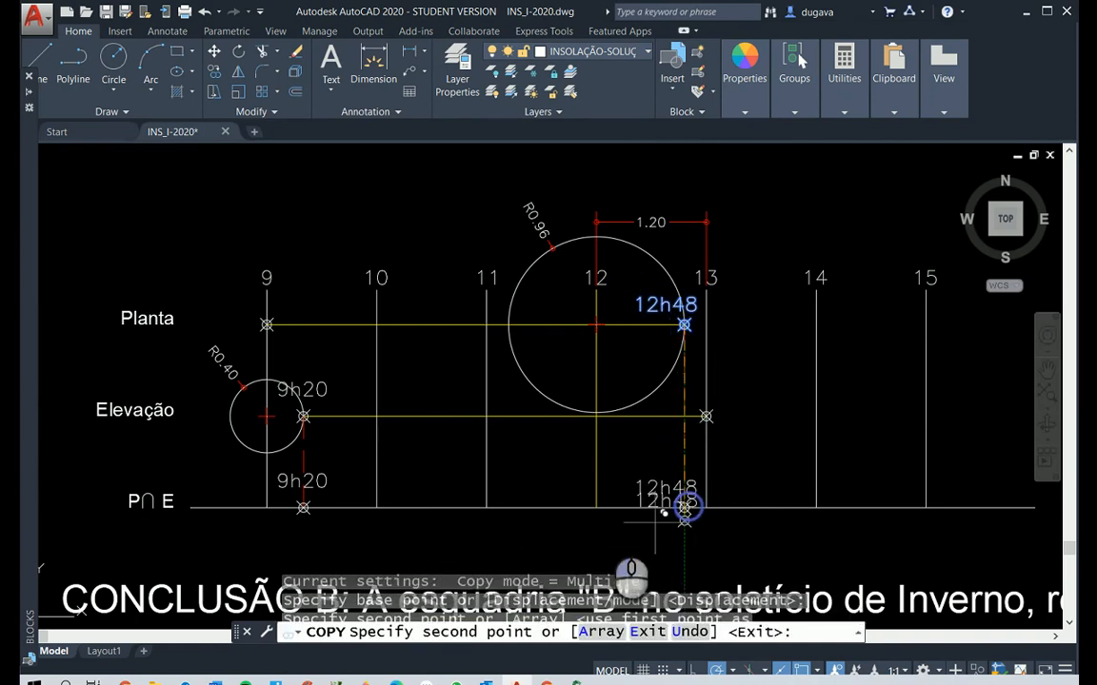
right_click(582, 507)
Shorten both ends of the P∩E line so it runs from the 9h20 point to the 12h48 point
left_click(359, 512)
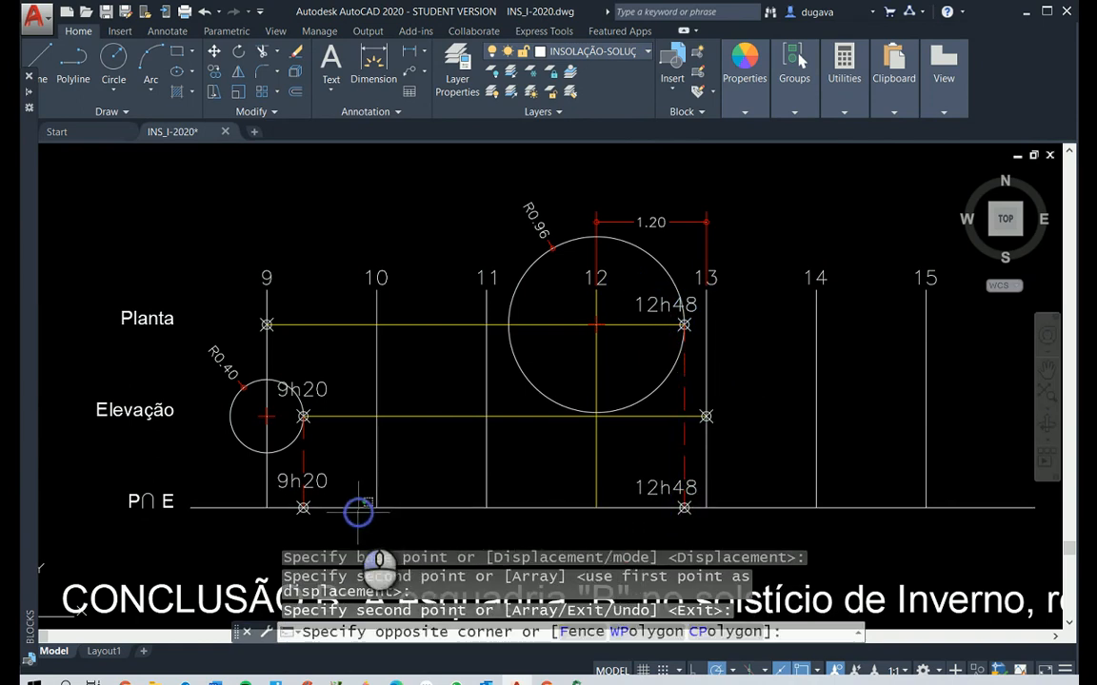
left_click(342, 490)
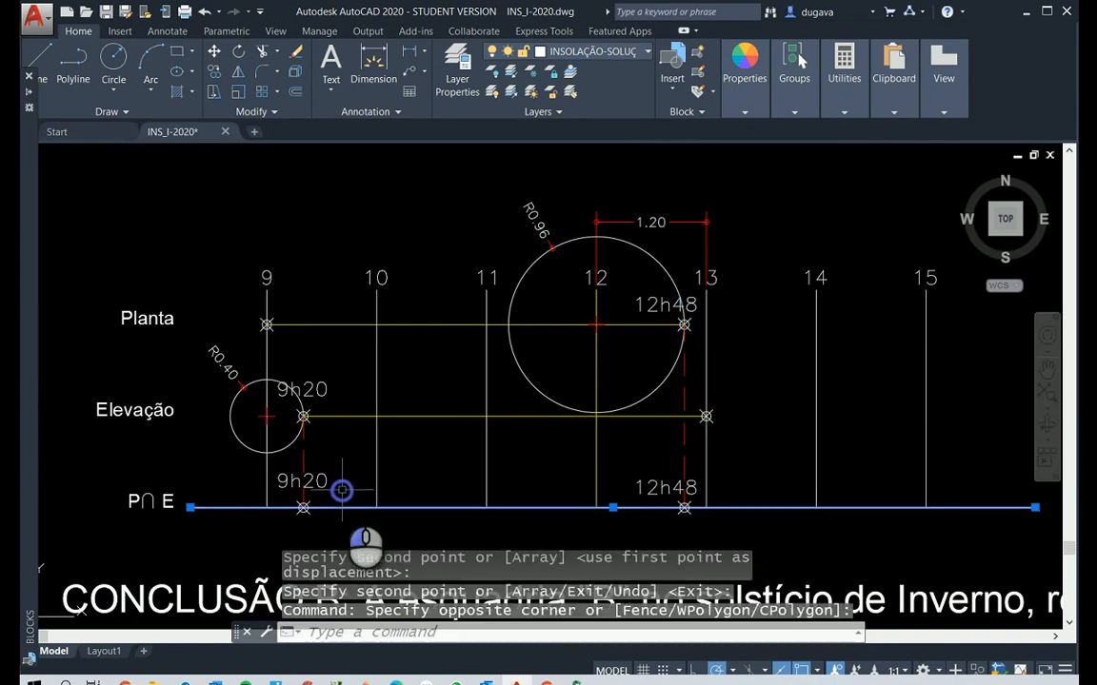
left_click(190, 509)
left_click(304, 508)
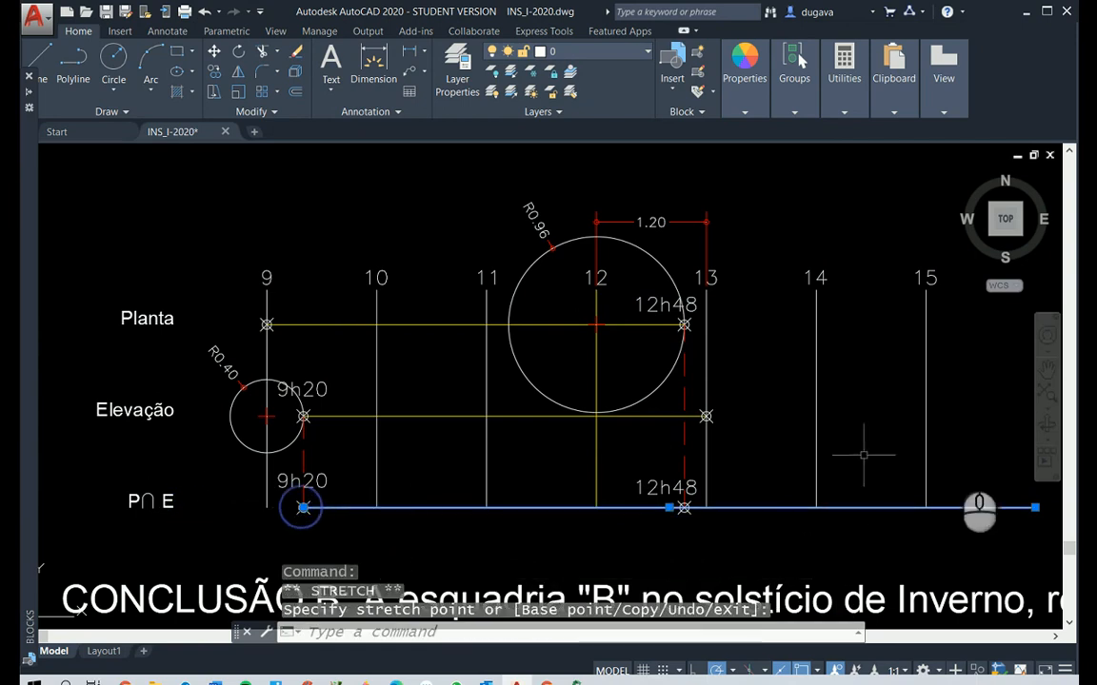
left_click(1034, 509)
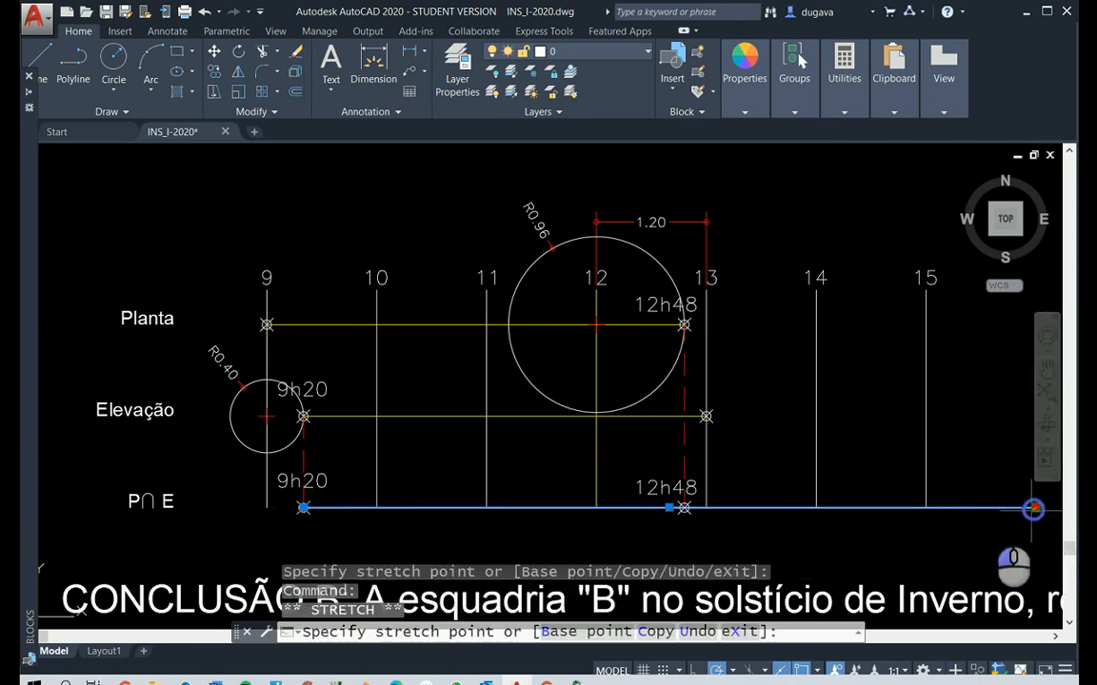
left_click(685, 509)
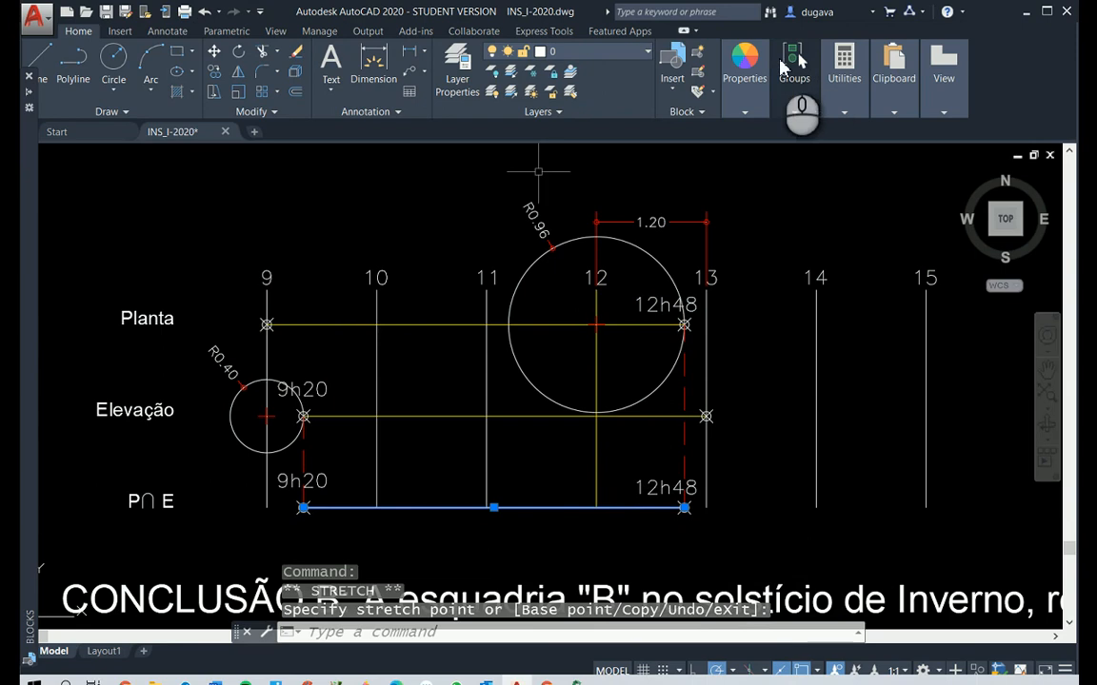
Colour the shortened P∩E line of window B's hour chart yellow
left_click(738, 74)
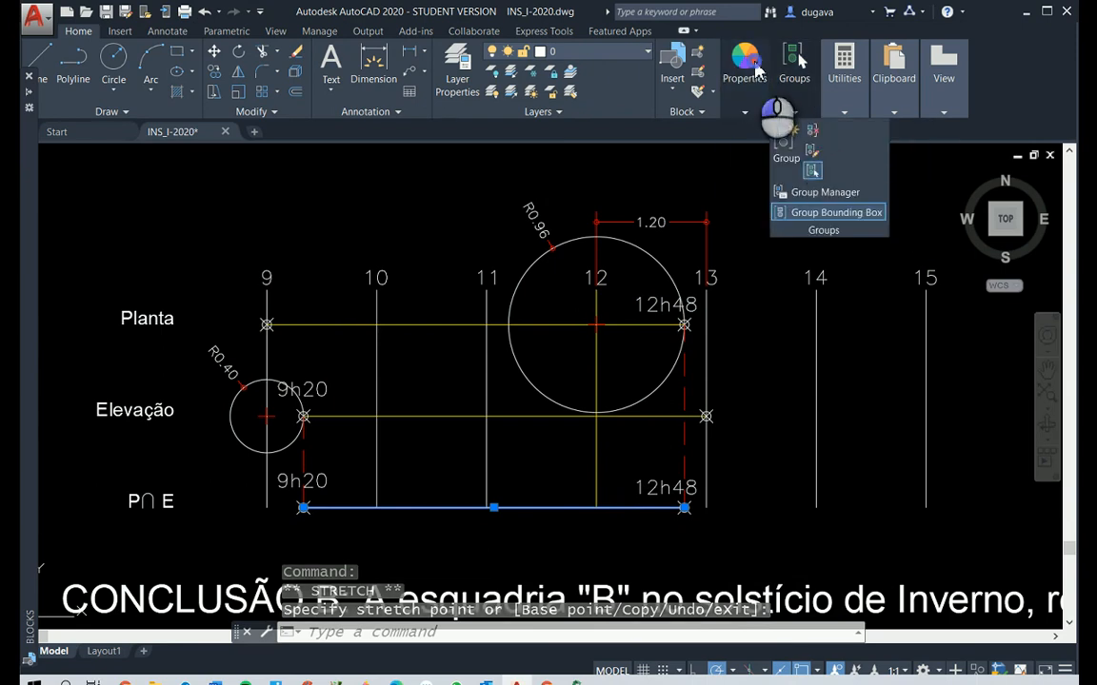
mouse_move(797, 99)
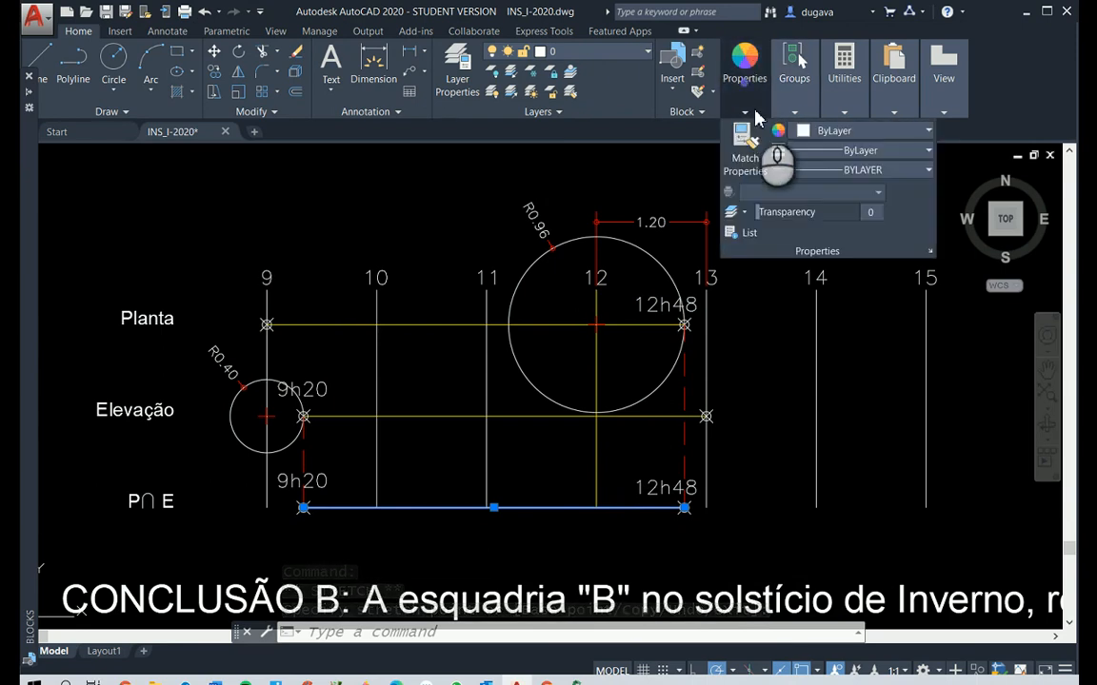
left_click(800, 134)
left_click(815, 297)
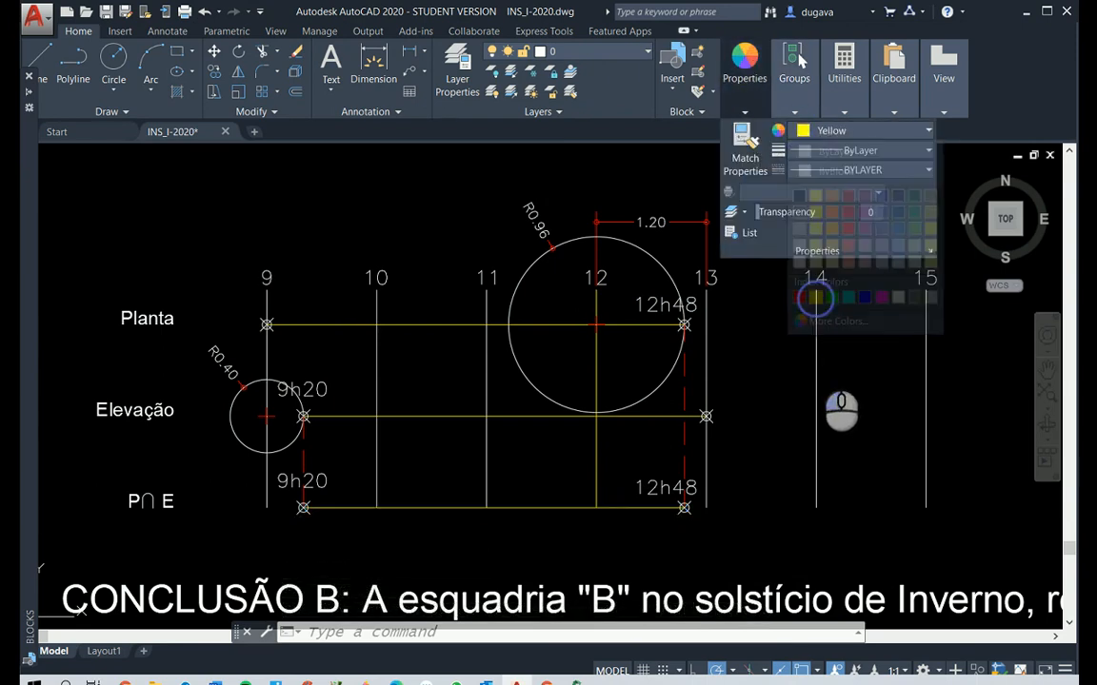
key("Escape")
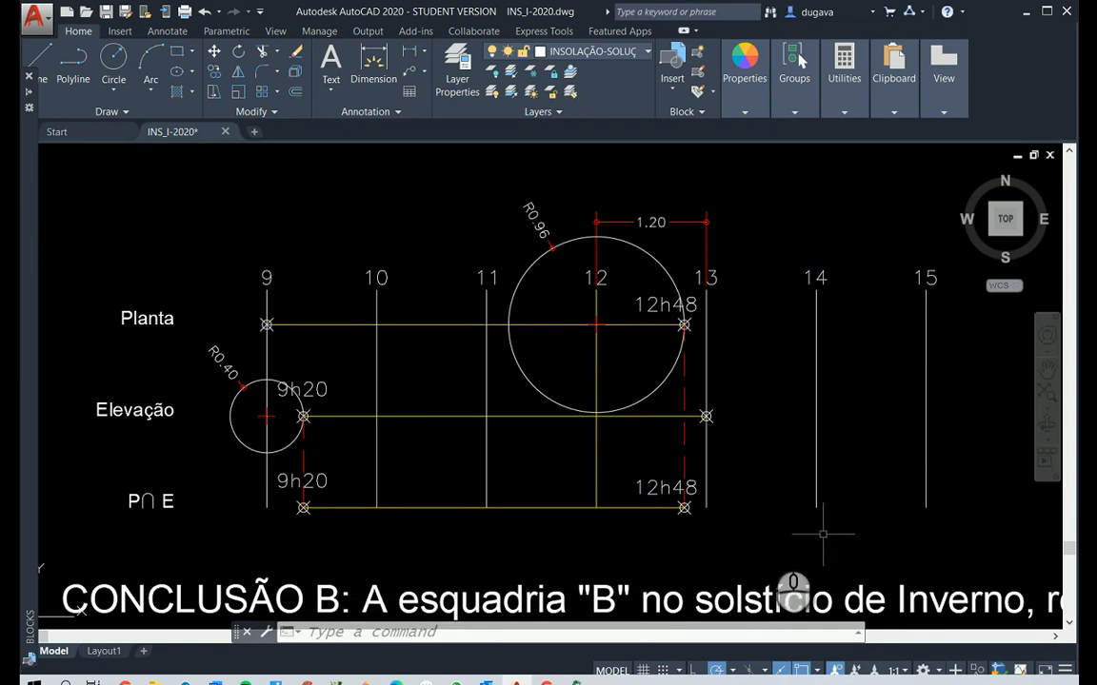
key("Escape")
key("Escape")
key("Escape")
Move the copied 9h20 and 12h48 labels straight down so they sit below the P∩E line
type("m")
right_click(566, 515)
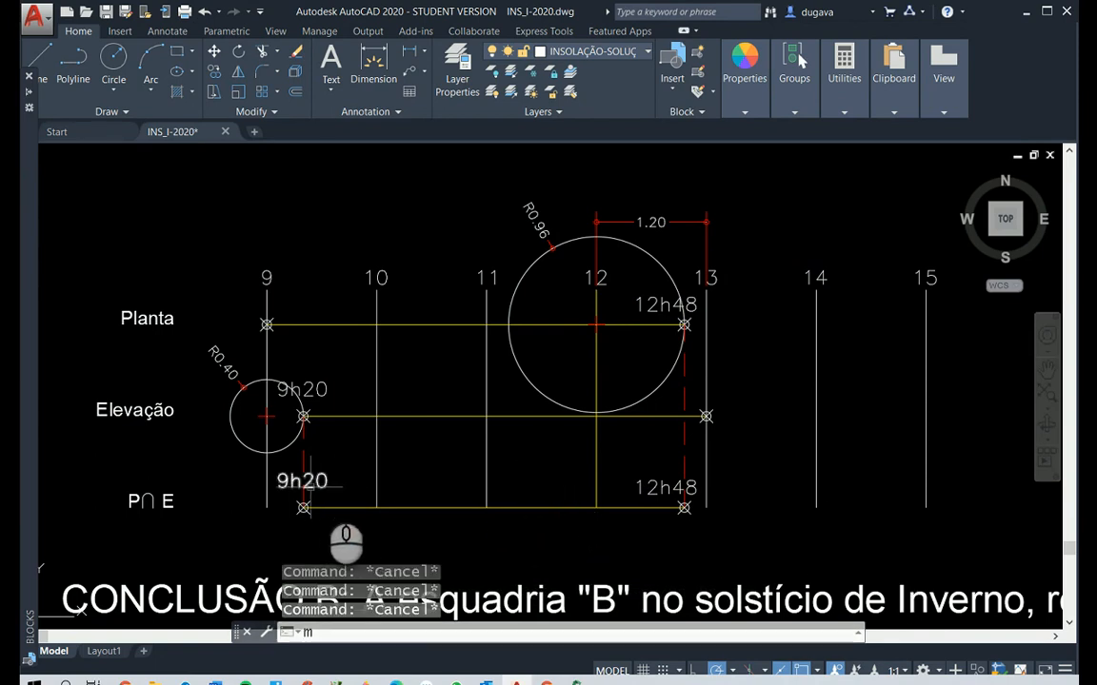
right_click(325, 486)
left_click(306, 478)
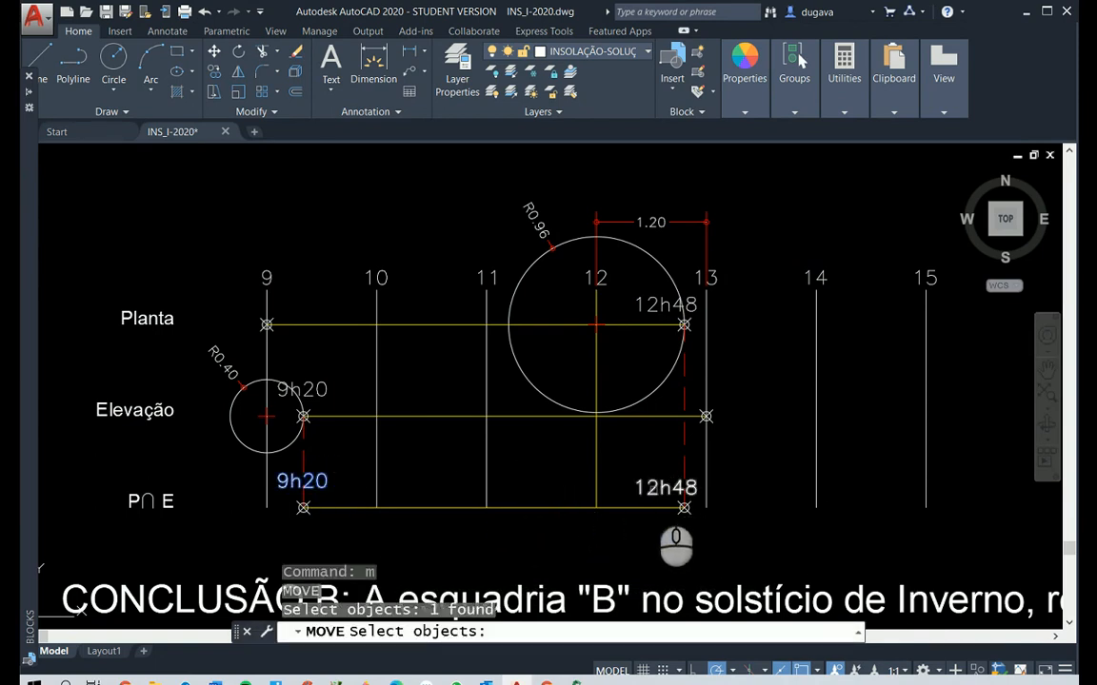
left_click(657, 488)
right_click(852, 534)
left_click(850, 535)
left_click(853, 575)
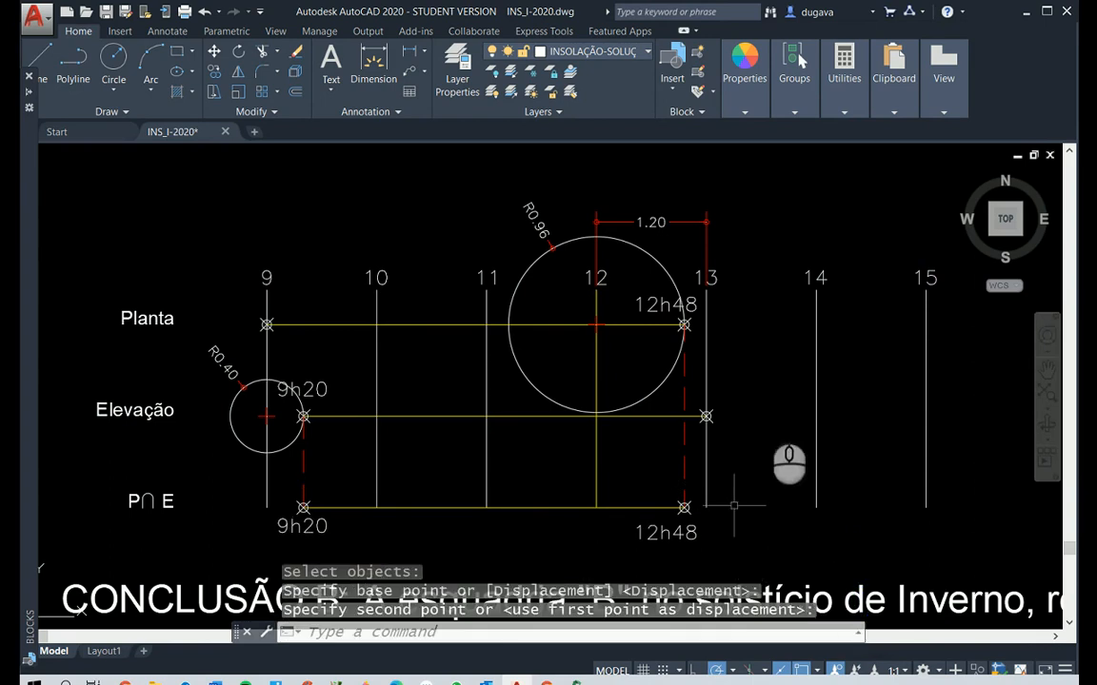
Open the CONCLUSÃO B text for editing and delete the dotted placeholder after EM PLANTA
scroll(681, 404, "down", 4)
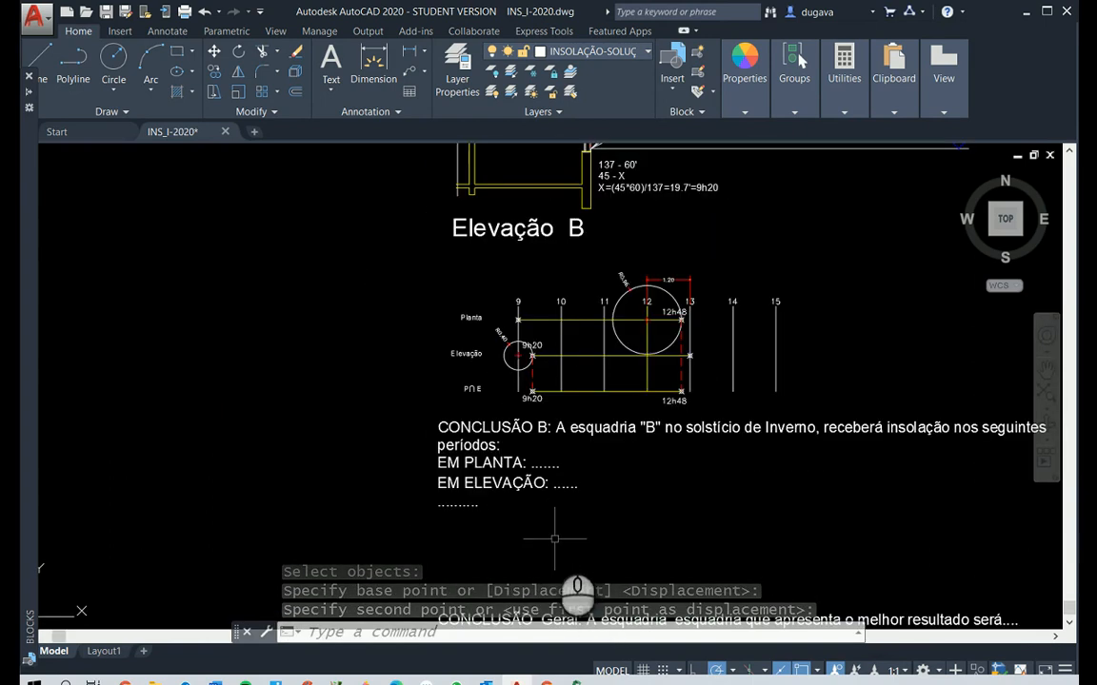
scroll(609, 485, "up", 2)
middle_click_drag(712, 483, 457, 529)
left_click(438, 516)
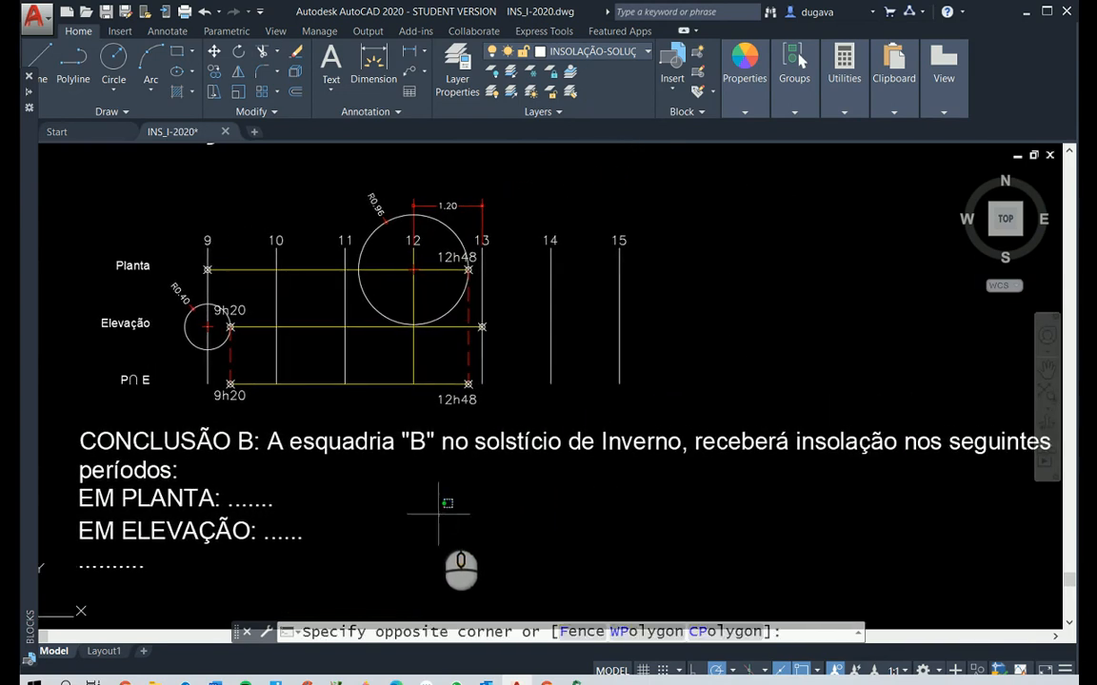
key("Escape")
key("Escape")
key("Escape")
type("ED")
key("Return")
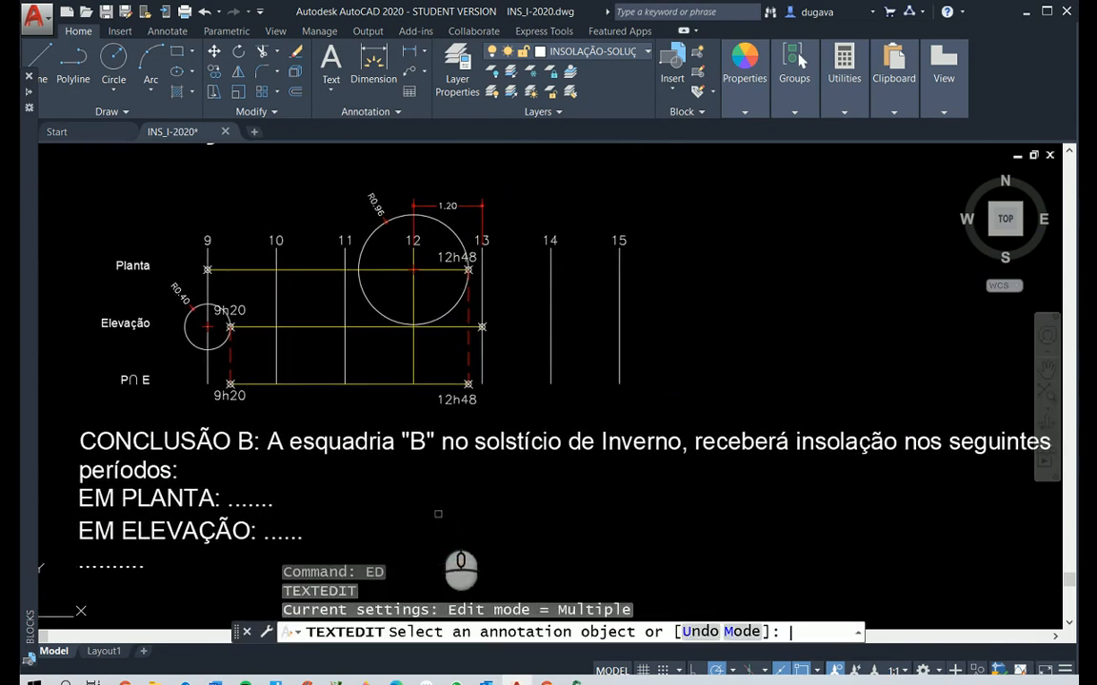
left_click(265, 506)
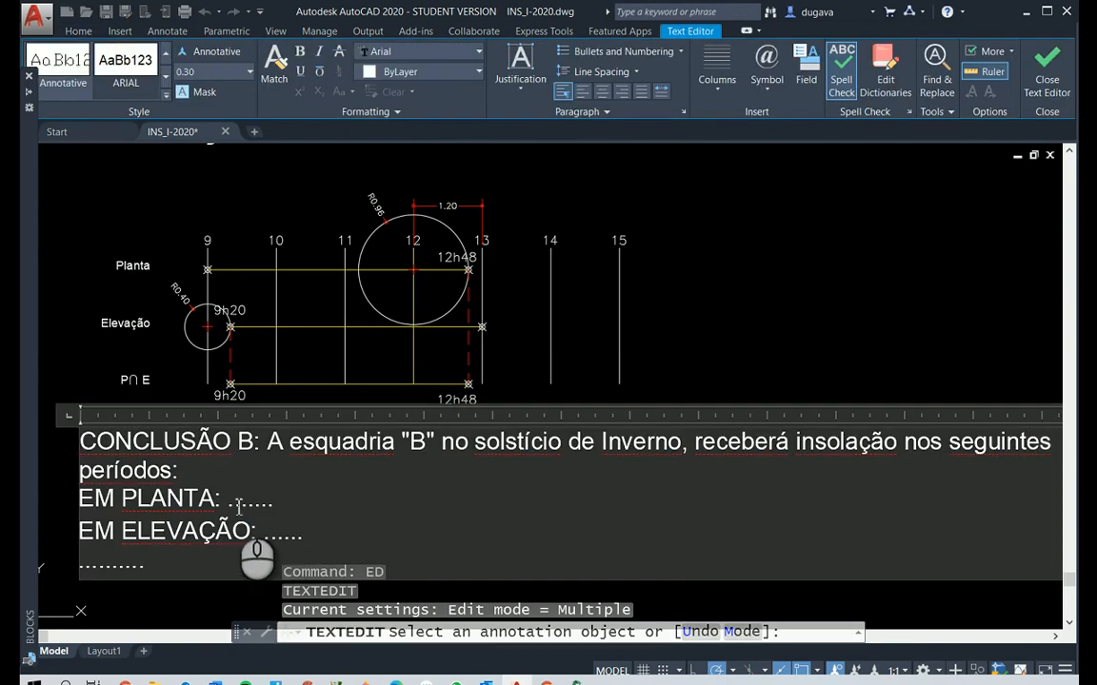
left_click_drag(229, 502, 362, 514)
key("Delete")
key("Delete")
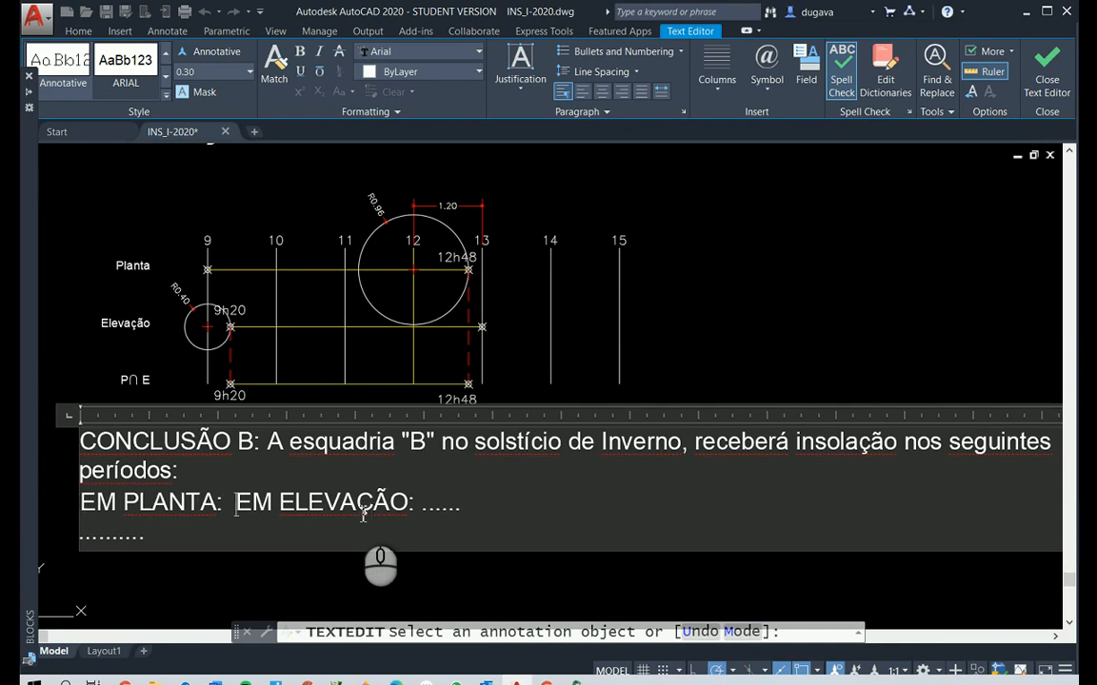
Begin the EM PLANTA conclusion with the words O ponto "O" da esquadria "B"
type("O")
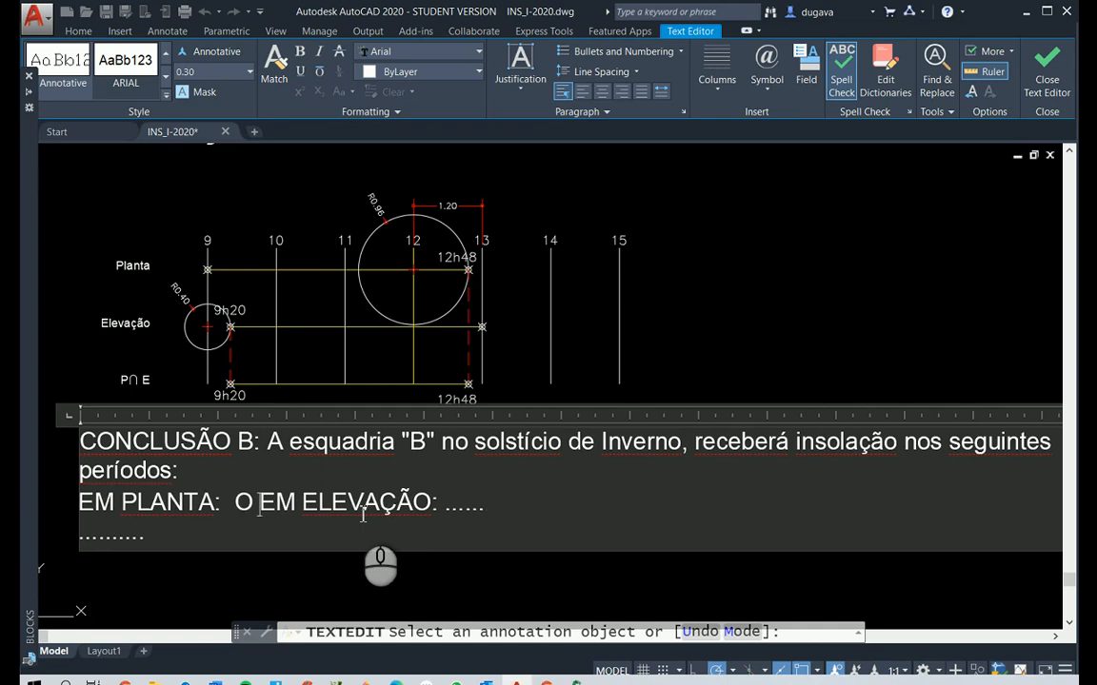
key("BackSpace")
key("BackSpace")
type("O")
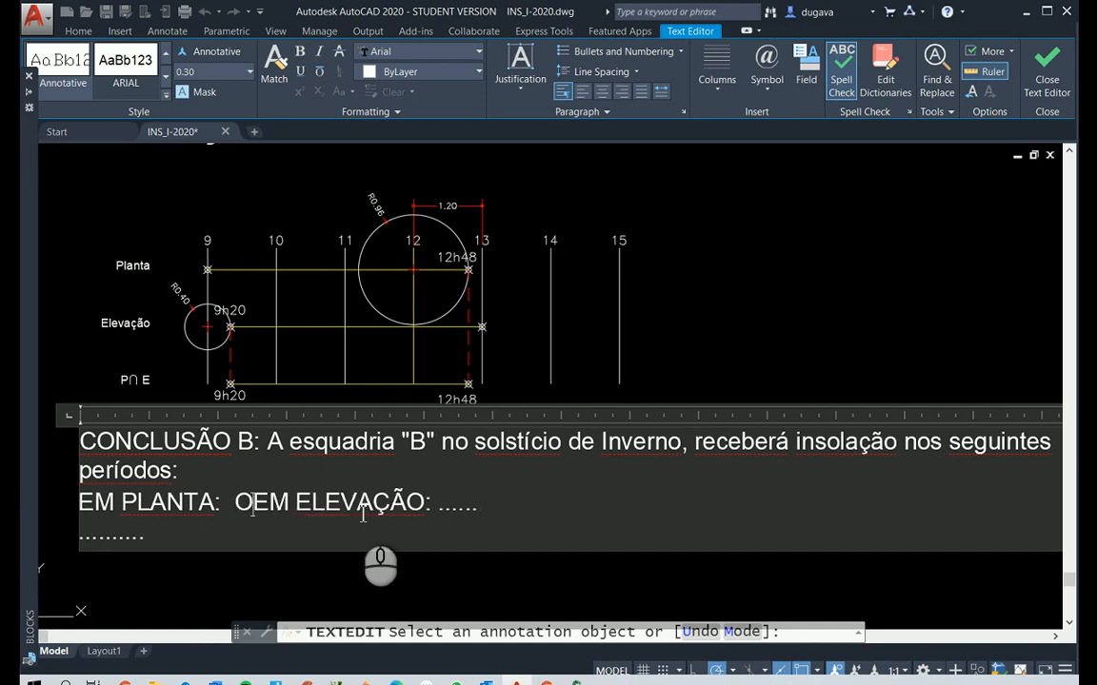
type(" pon")
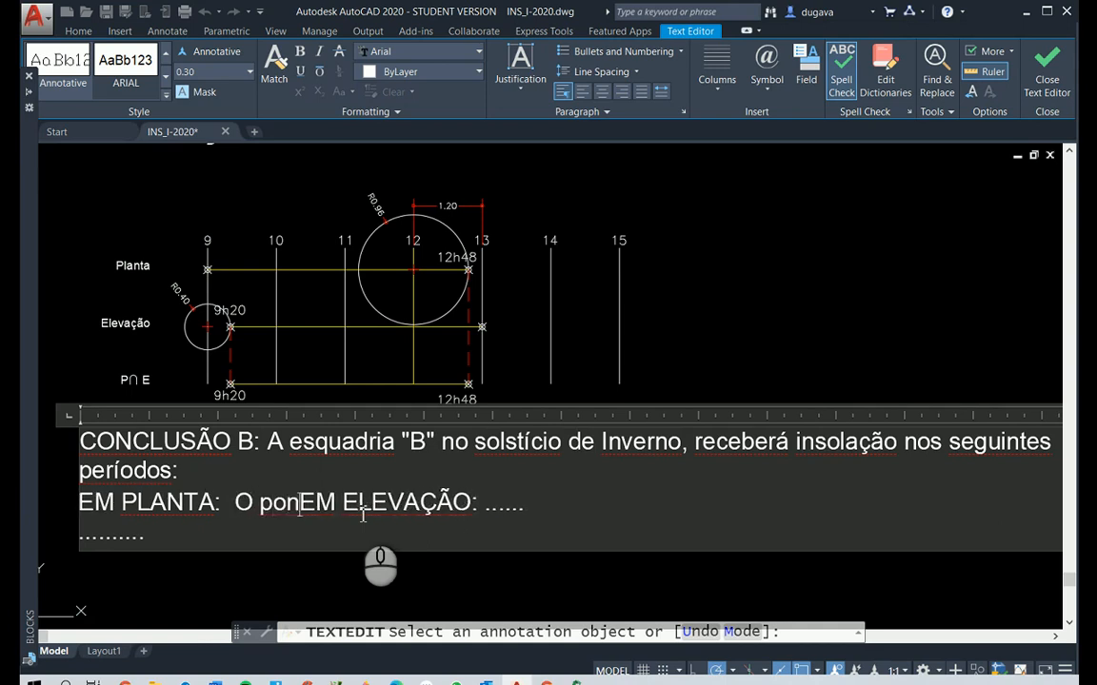
type("to \"")
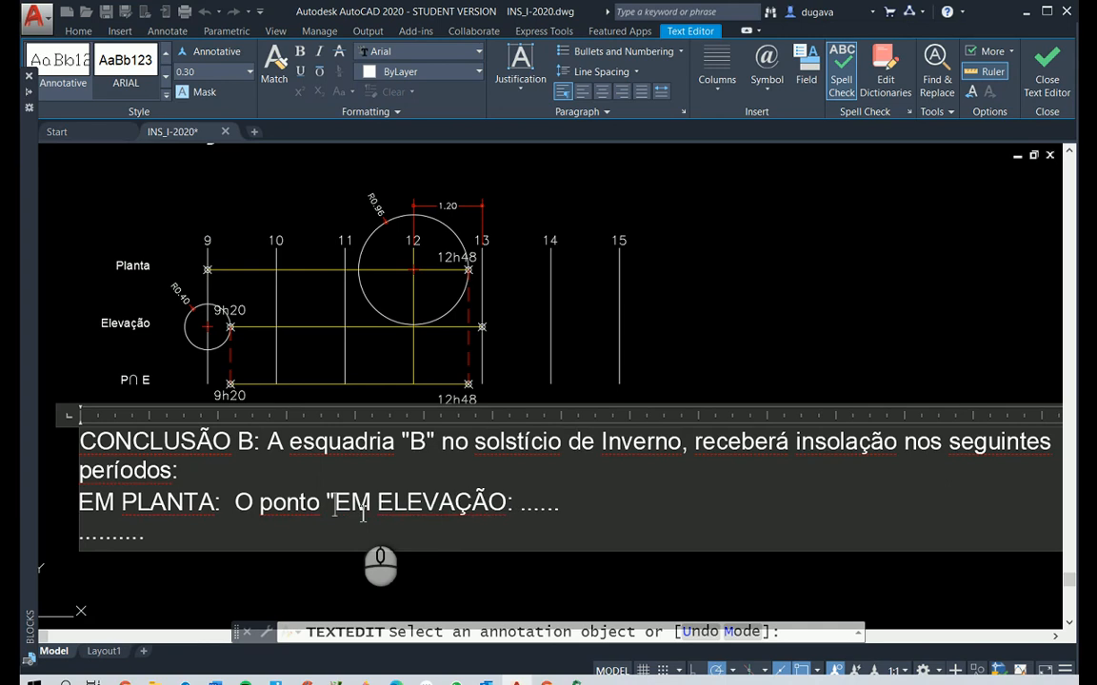
type("O\" da es")
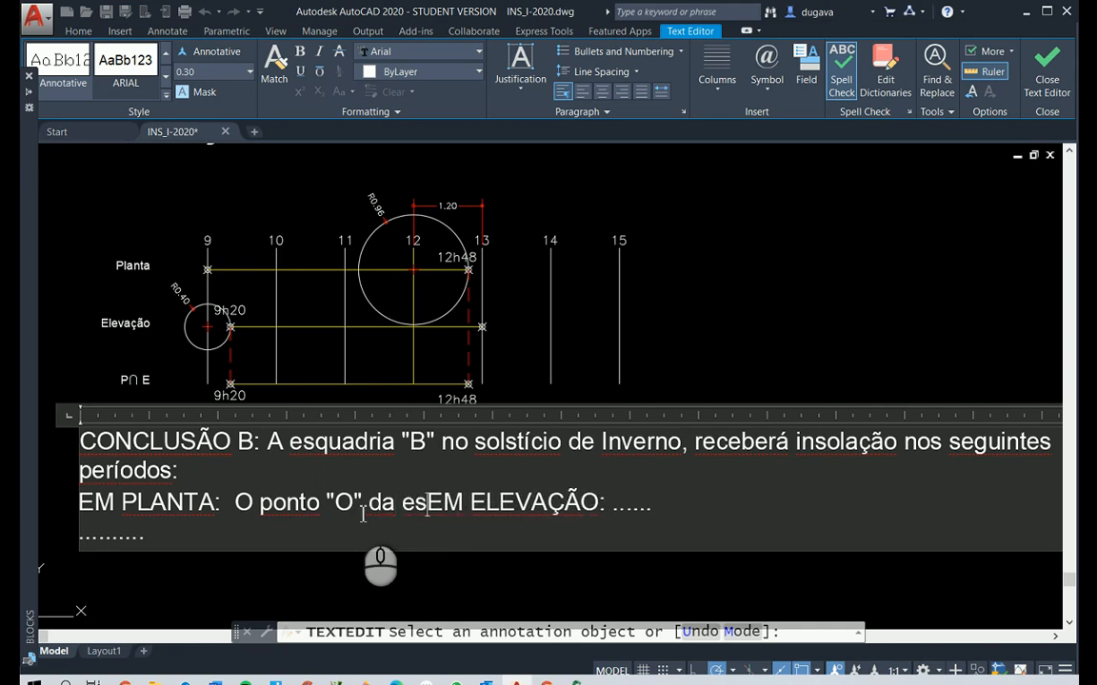
type("quadria ")
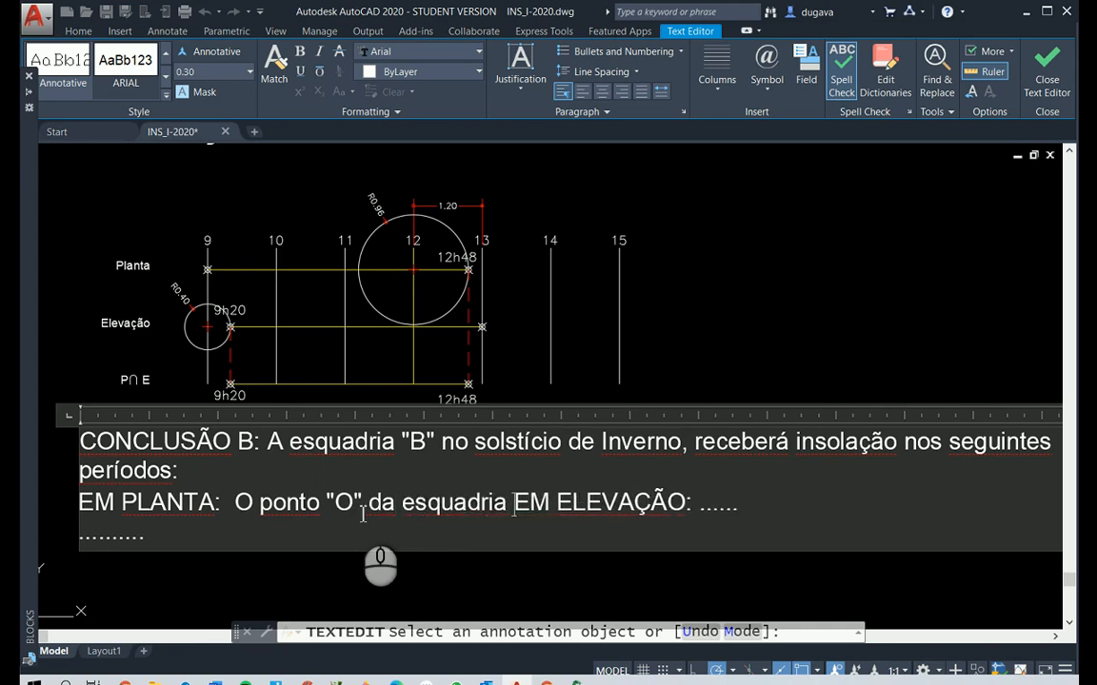
type("\"B")
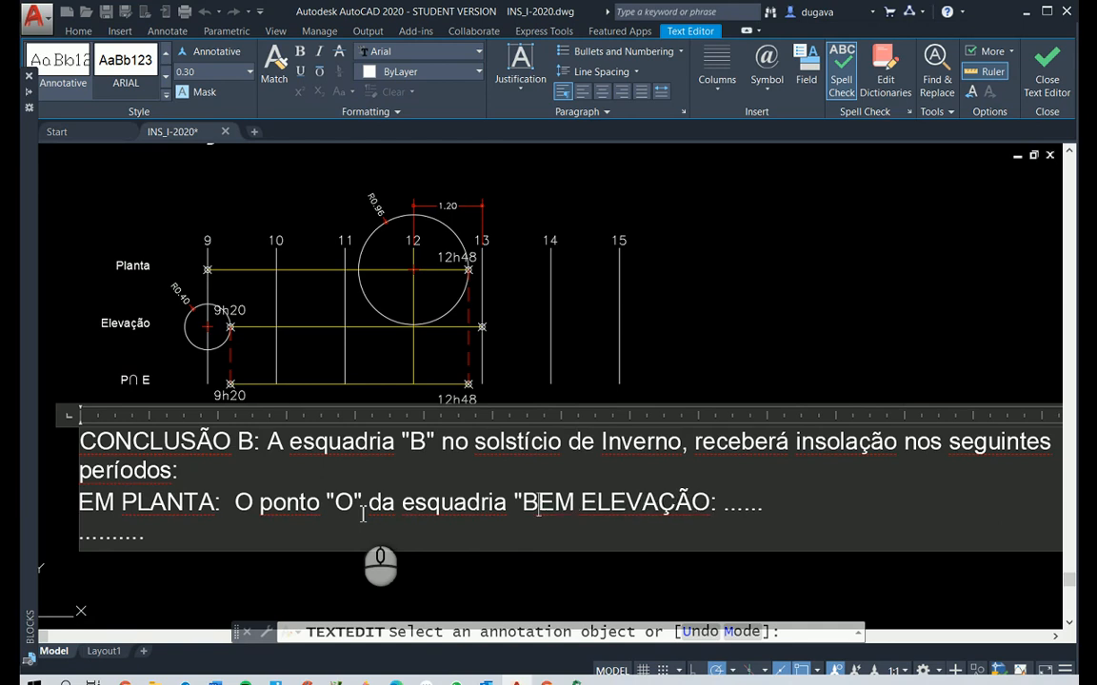
type("\", poderá r")
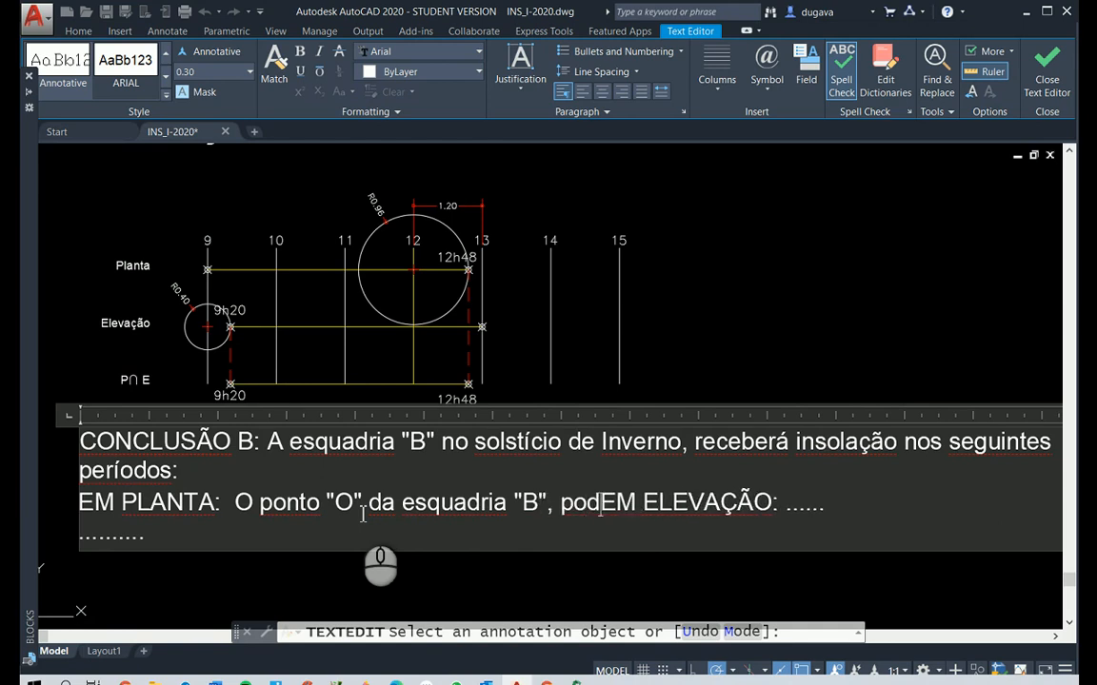
type("e")
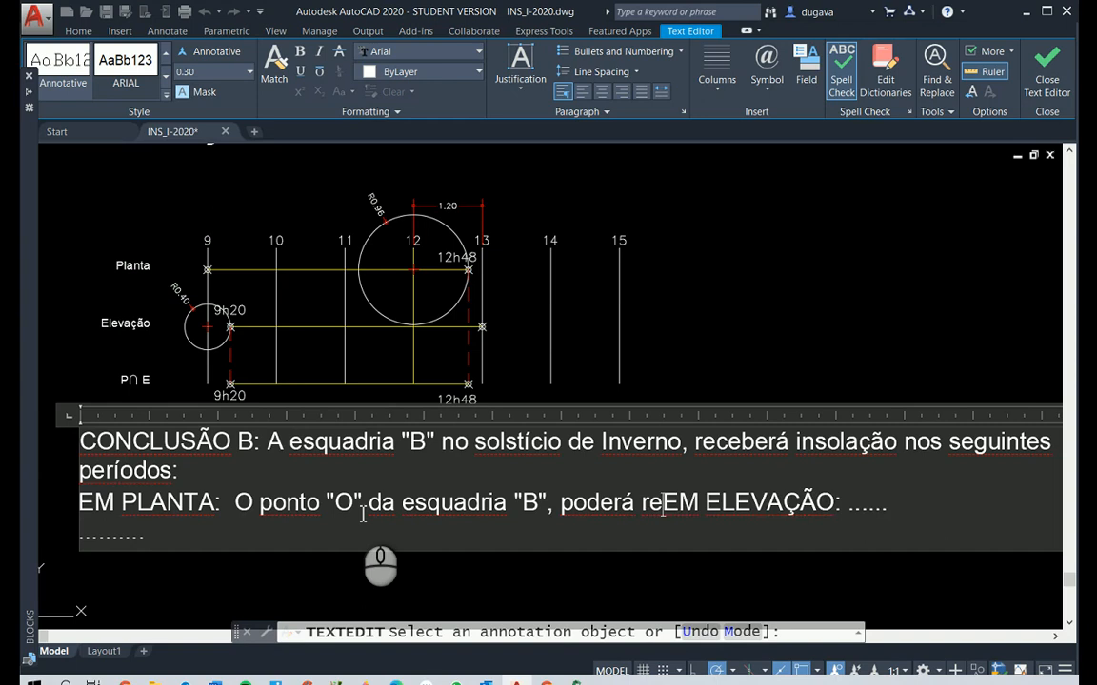
Continue the EM PLANTA sentence with ", poderá ser insolado das"
key("BackSpace")
key("BackSpace")
type("ser sin")
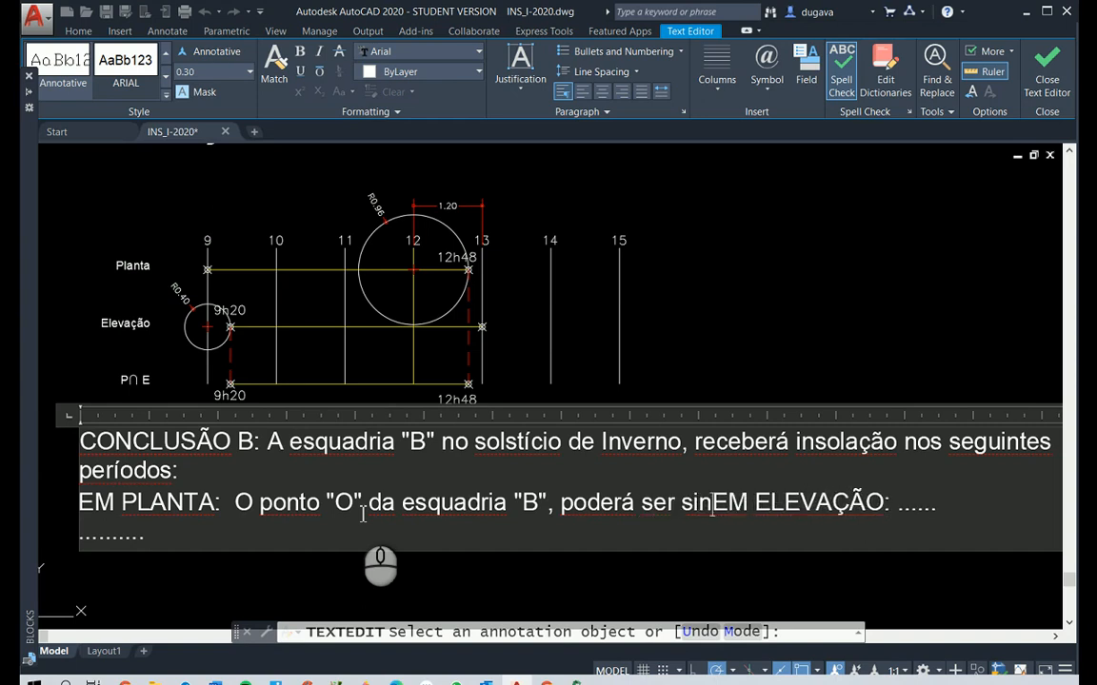
key("BackSpace")
key("BackSpace")
key("BackSpace")
type("insolado das ")
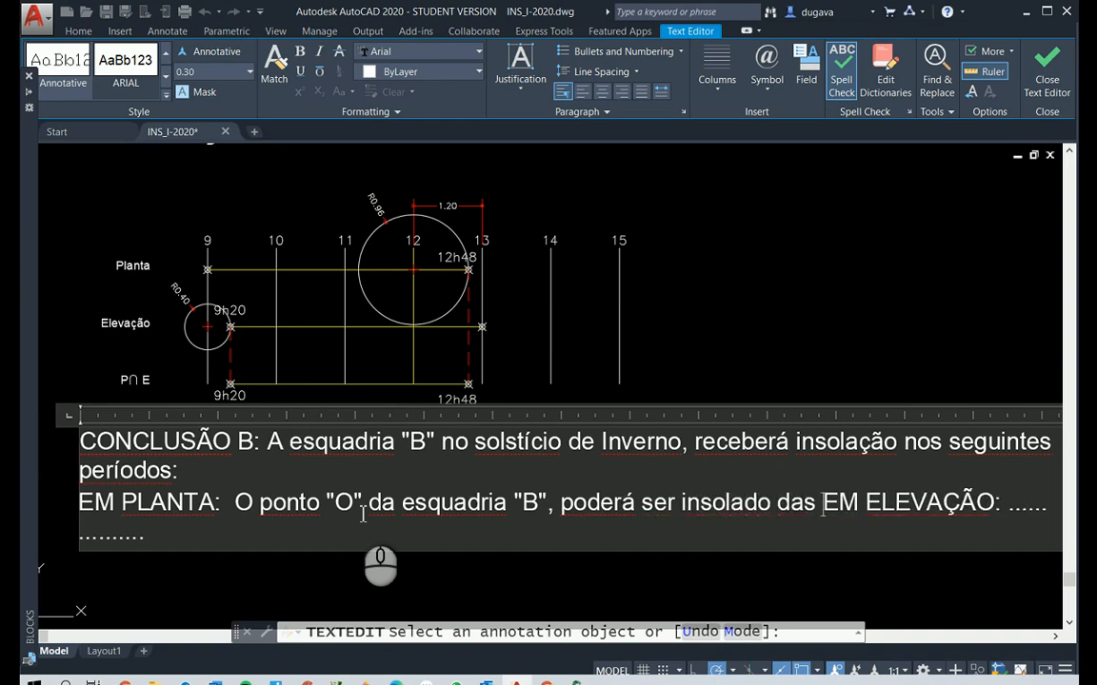
type("9h")
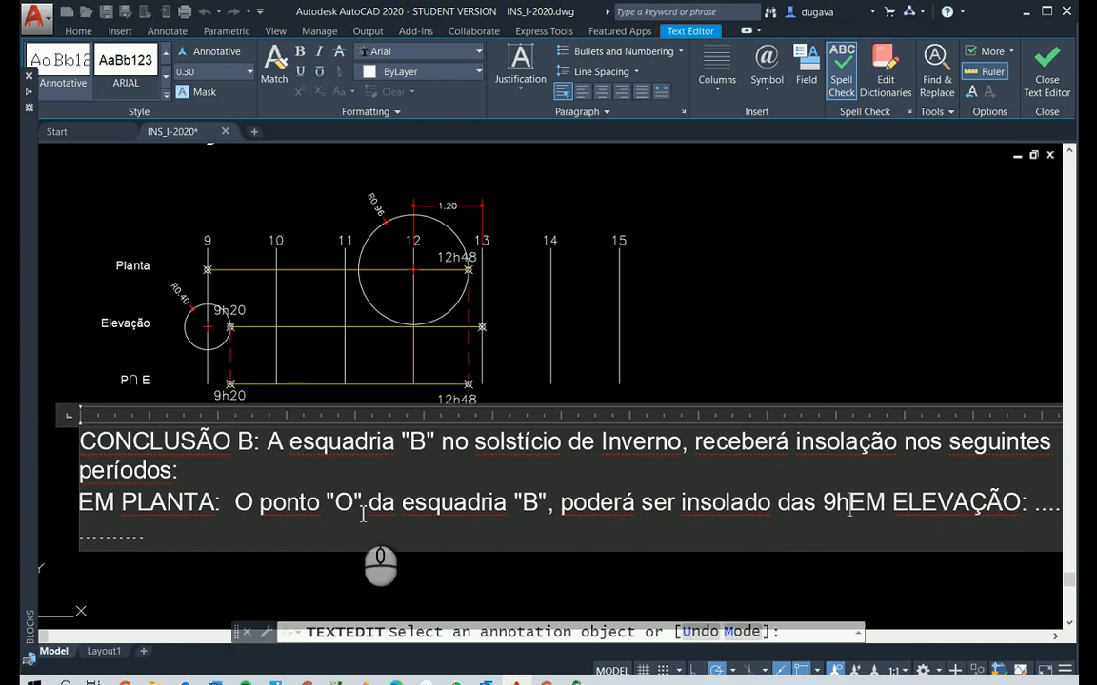
type("00")
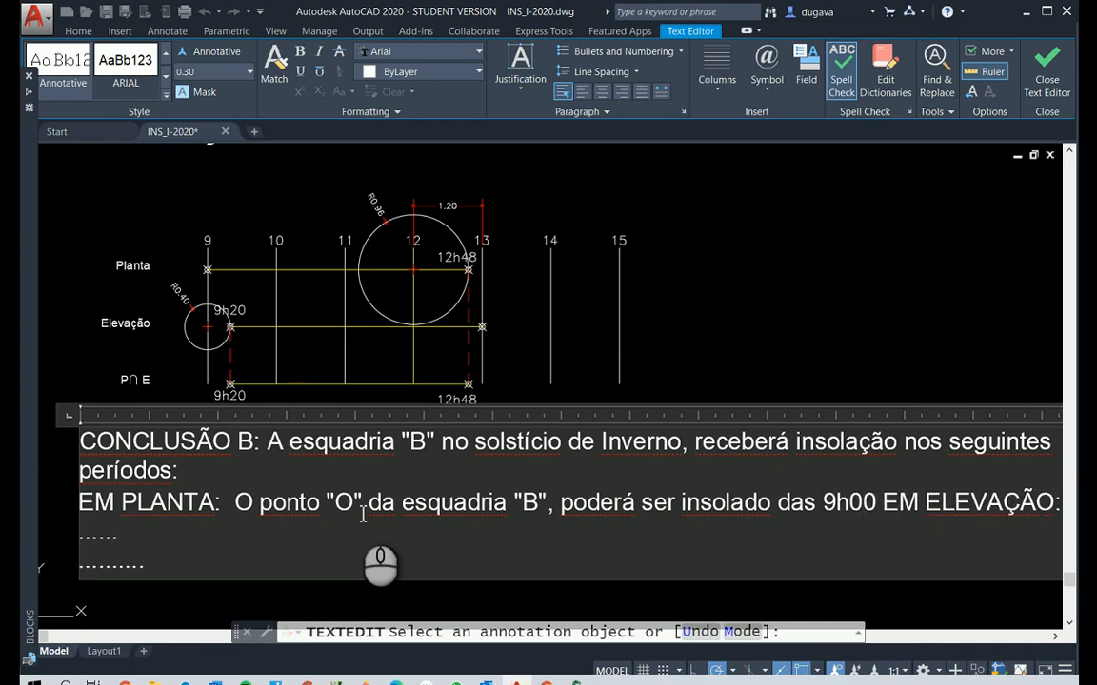
type(" às")
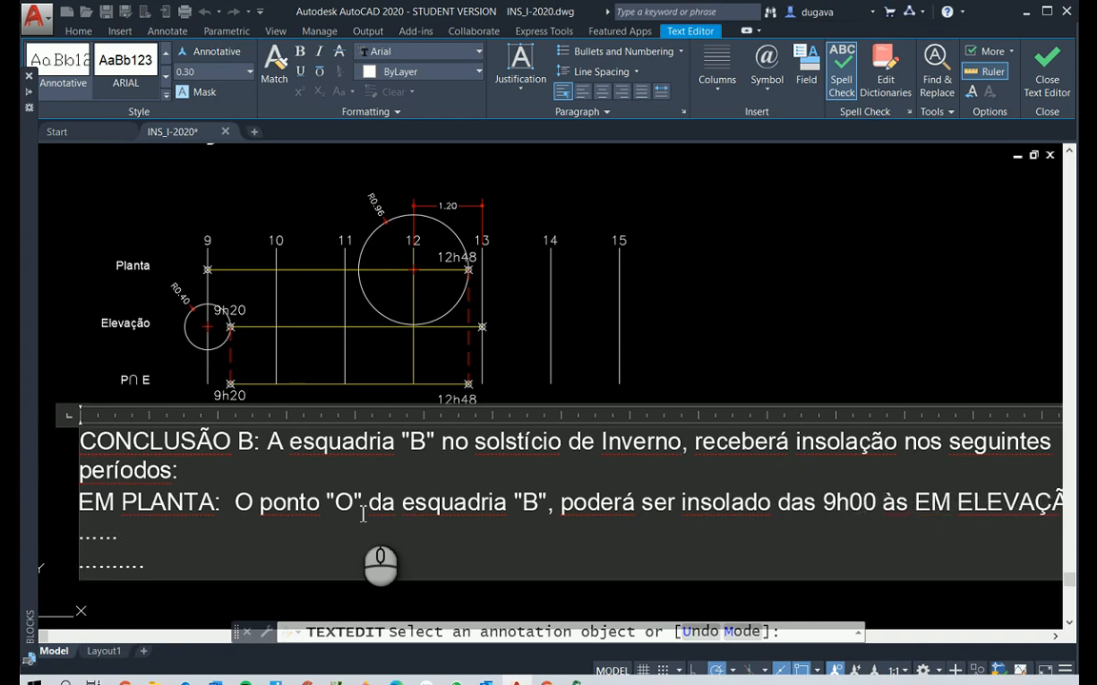
type(" 12h48,")
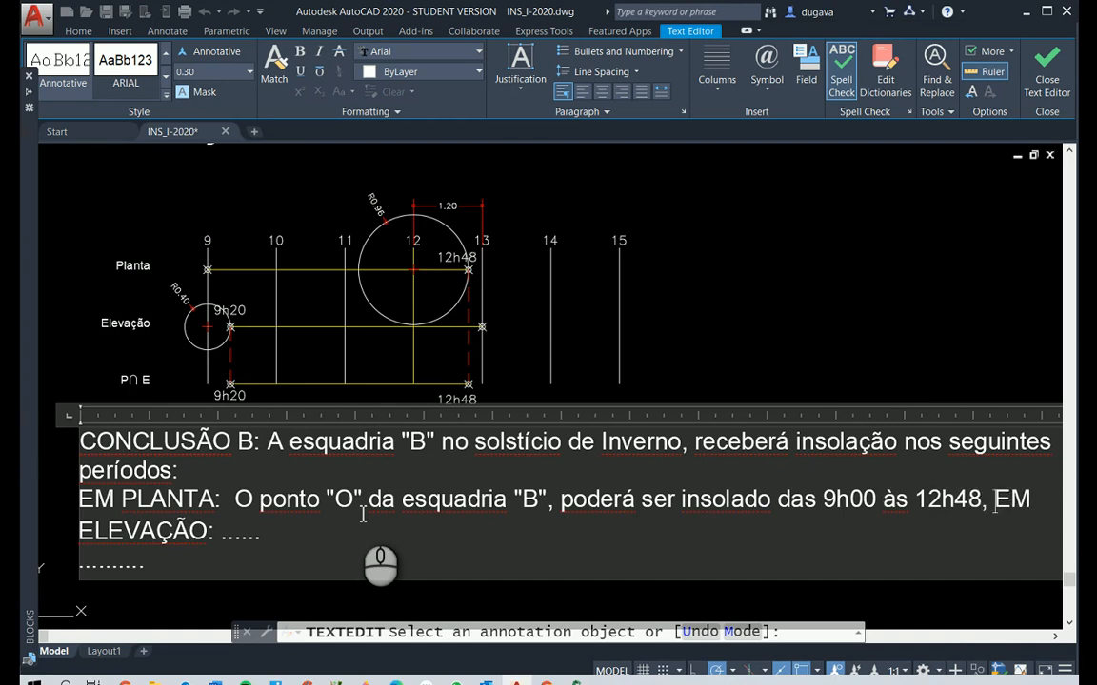
type(" à depende")
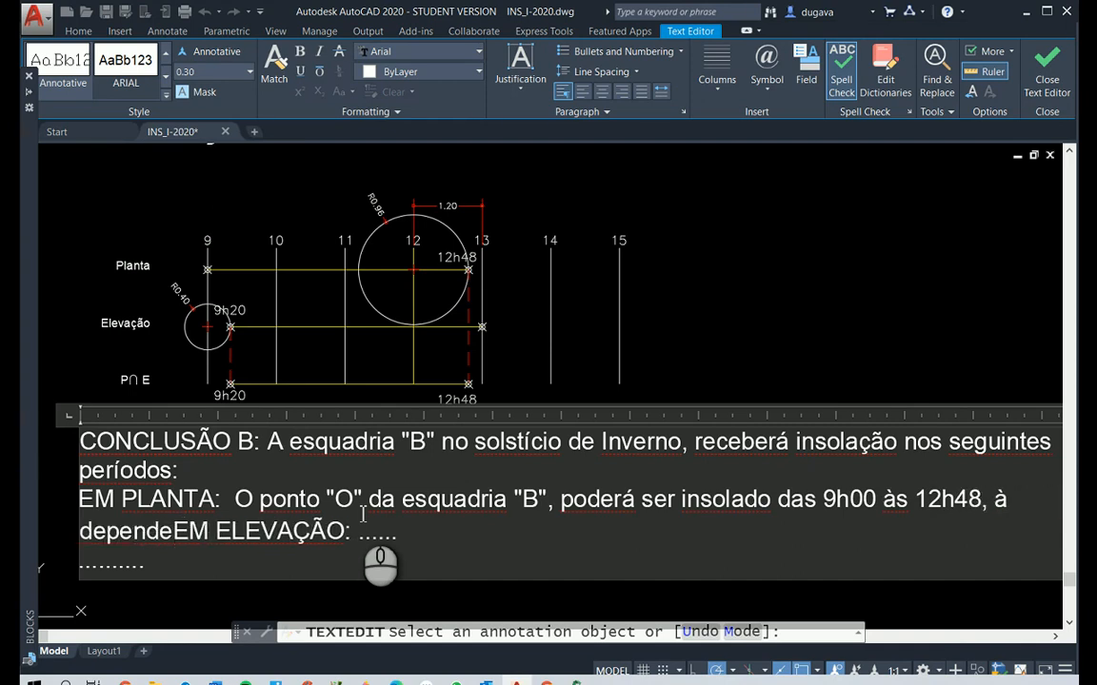
type("r da atu")
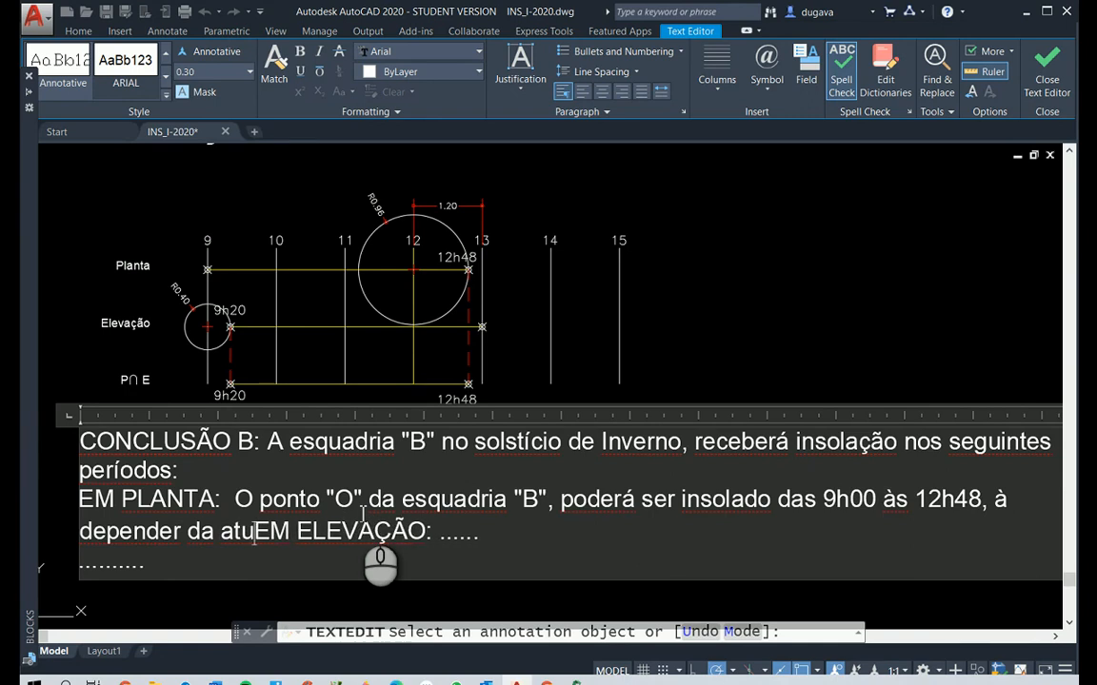
type("ra do o")
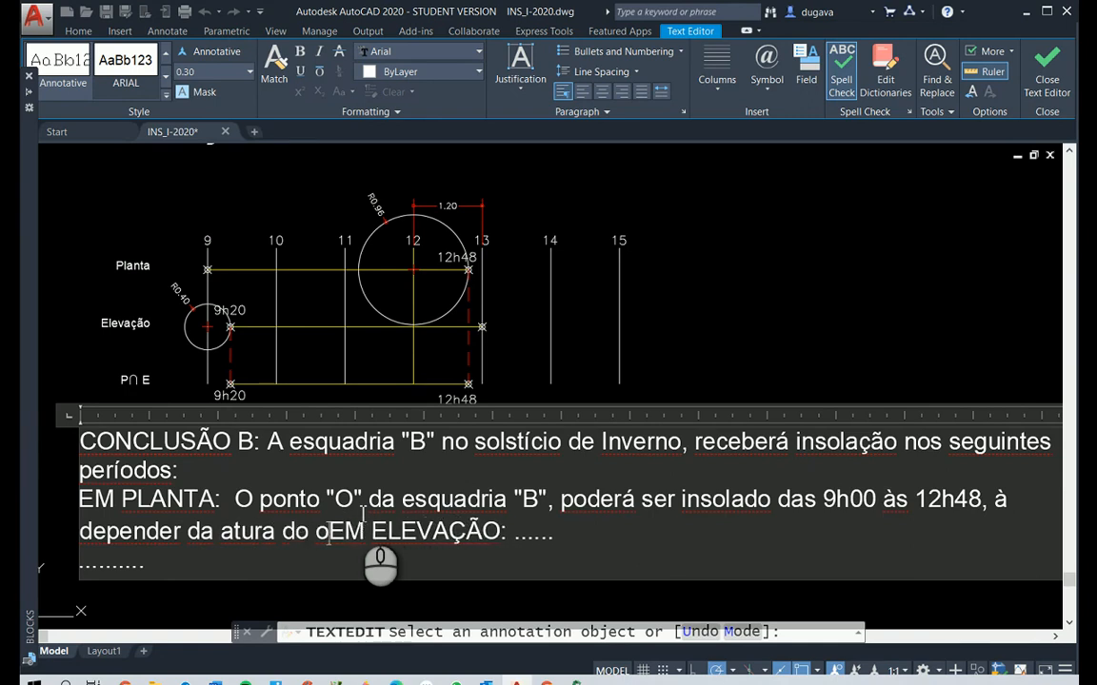
type("bstáulo")
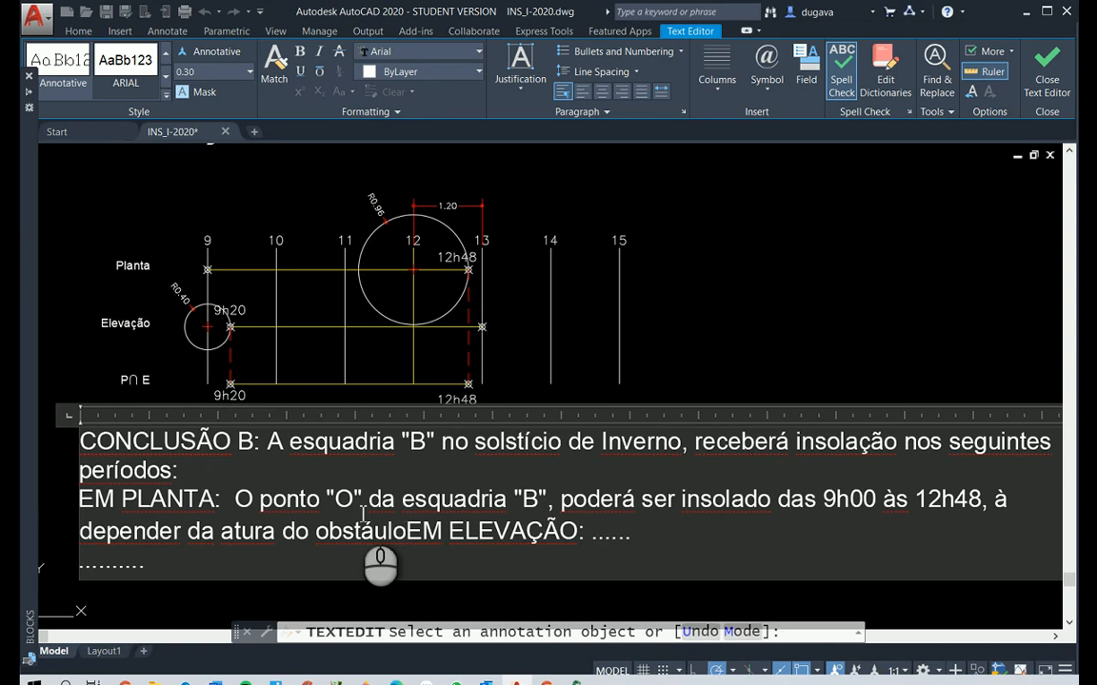
Add the insolation period and its condition to the EM PLANTA sentence: "9h00 às 12h48, à depender da atura do obstáculo,"
key("BackSpace")
key("BackSpace")
type("culo, confo")
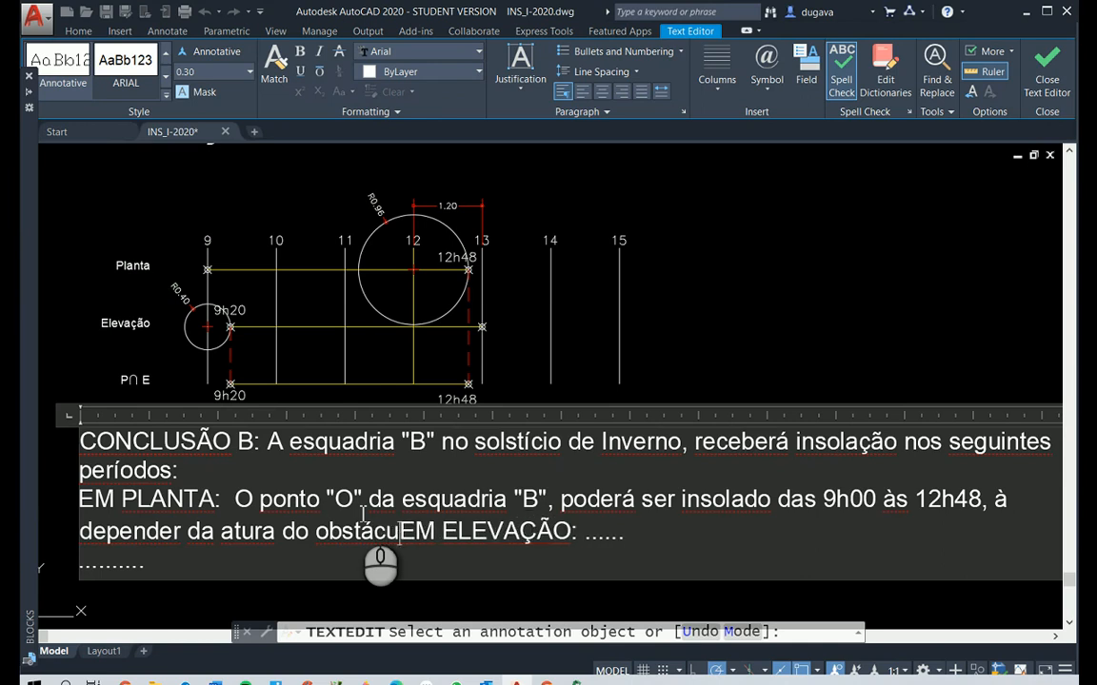
type("rme o C")
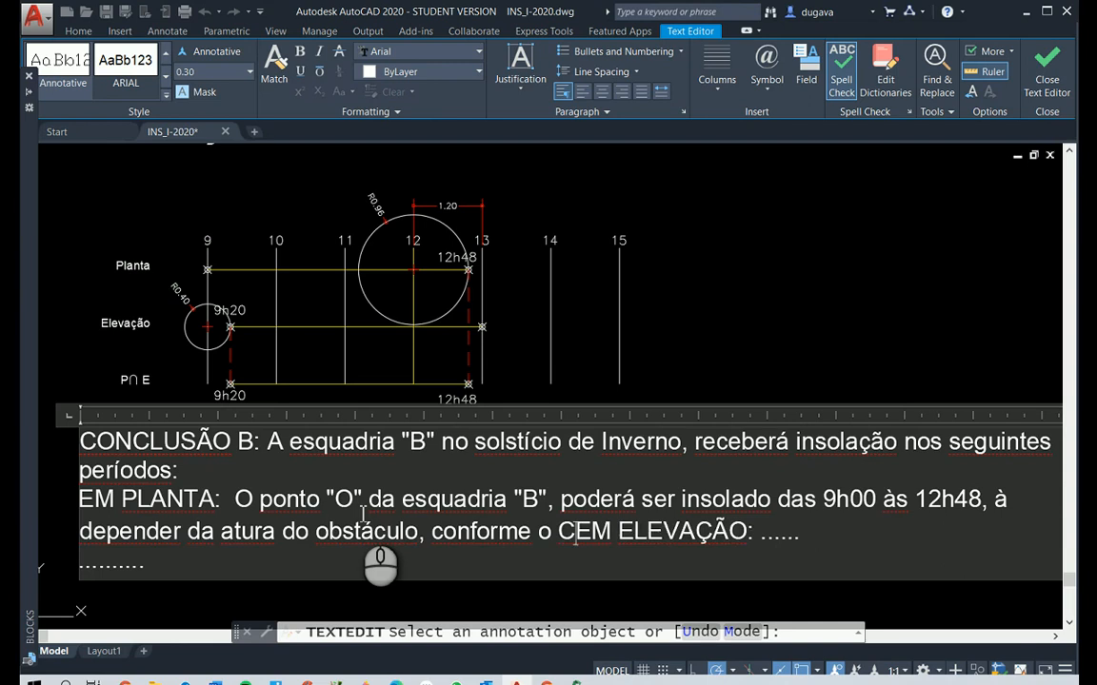
Replace the wording after "obstáculo," in the EM PLANTA sentence with "no S.I. conforme"
key("BackSpace")
key("BackSpace")
key("BackSpace")
key("BackSpace")
key("BackSpace")
key("BackSpace")
key("BackSpace")
key("BackSpace")
key("BackSpace")
key("BackSpace")
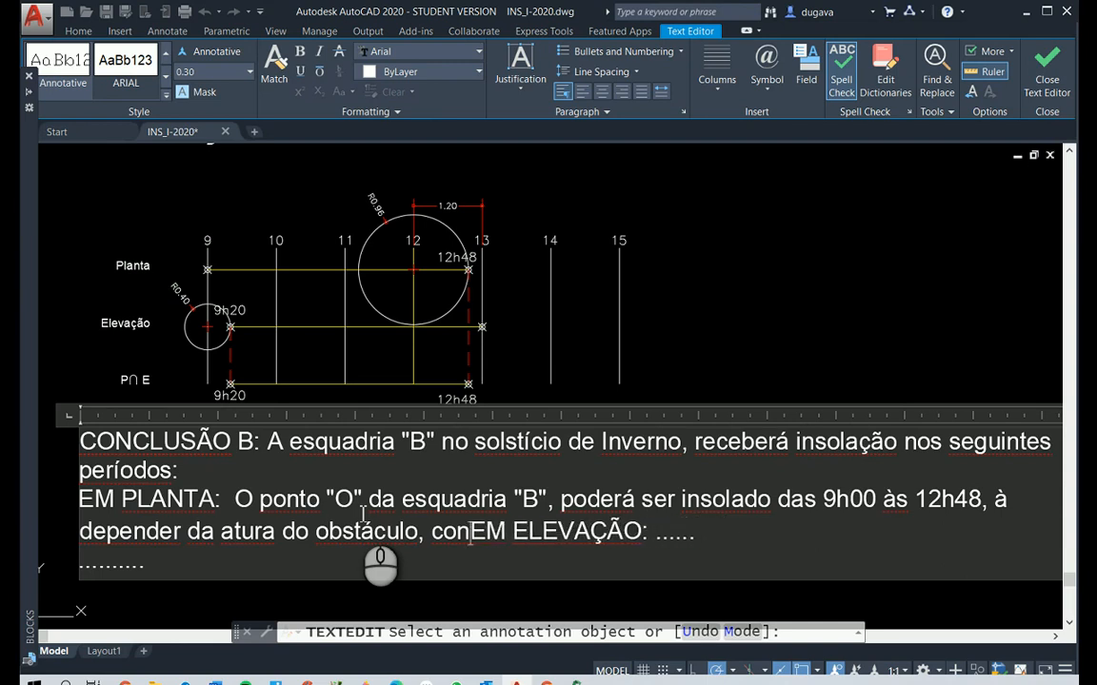
type("no S")
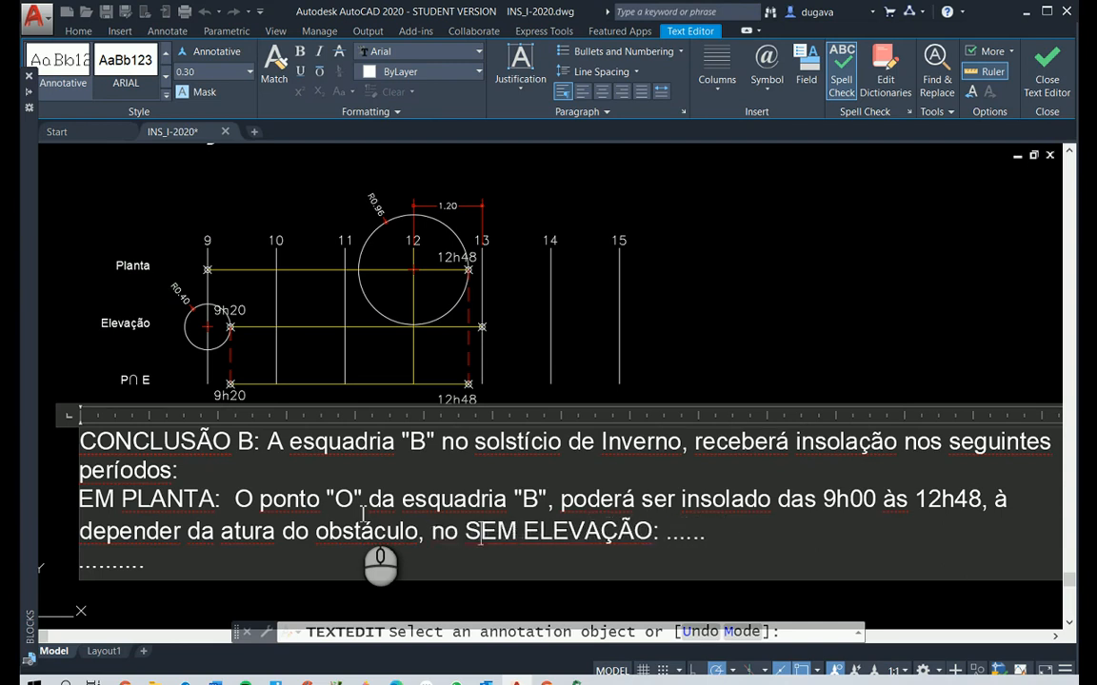
type(".I. conforme ")
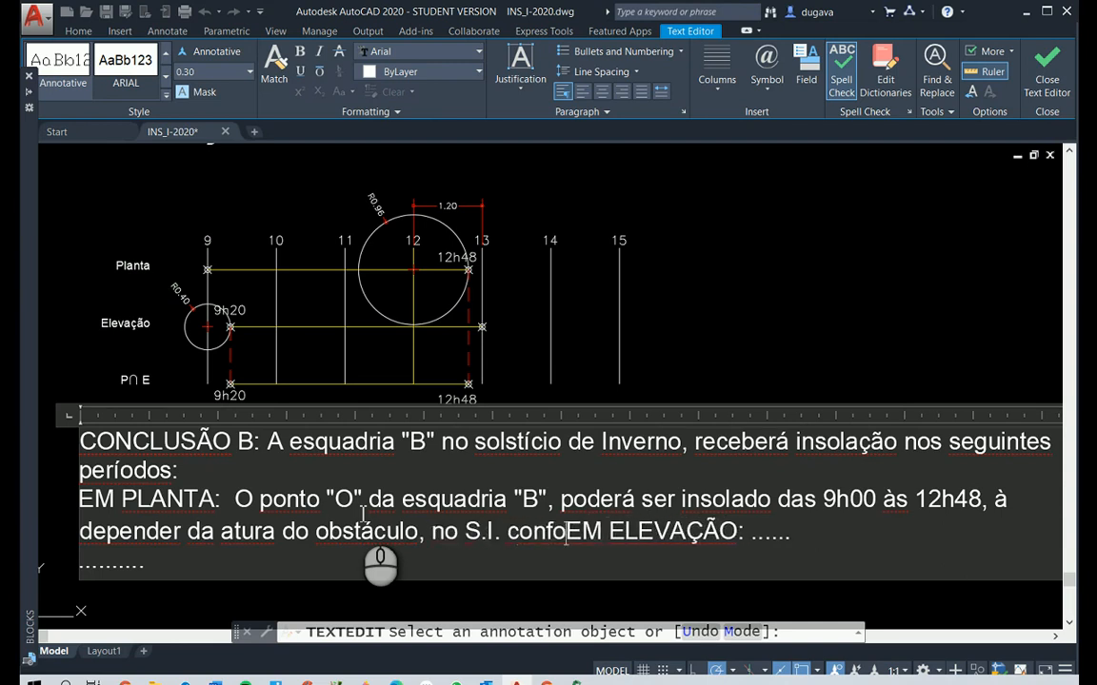
type("do C")
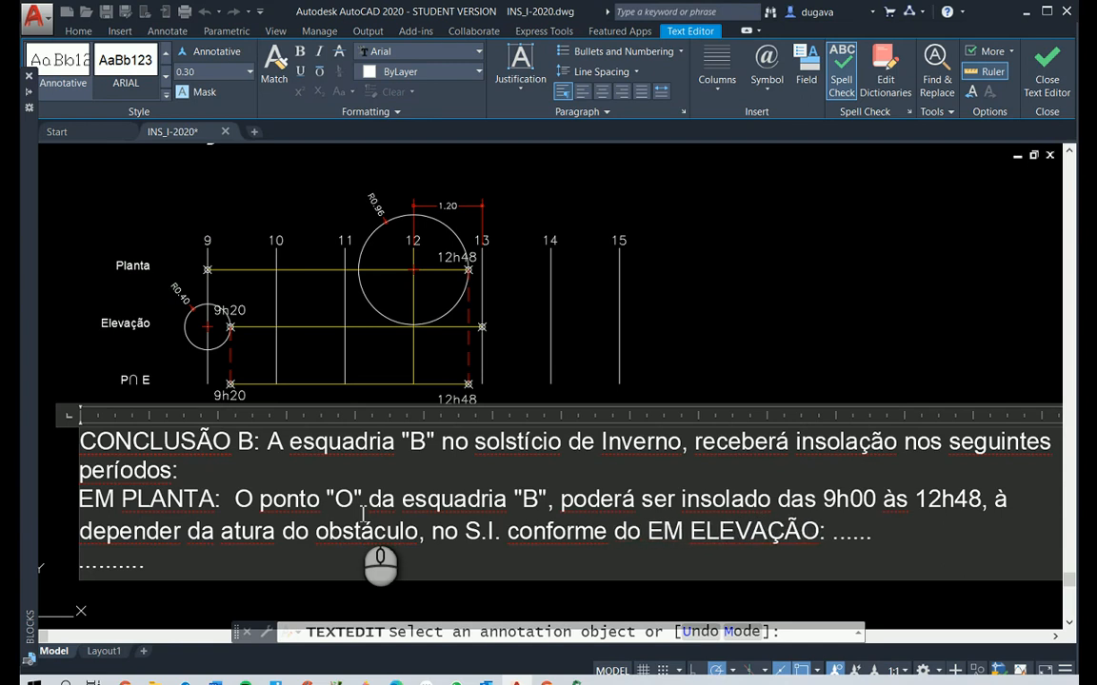
type(">S>E>")
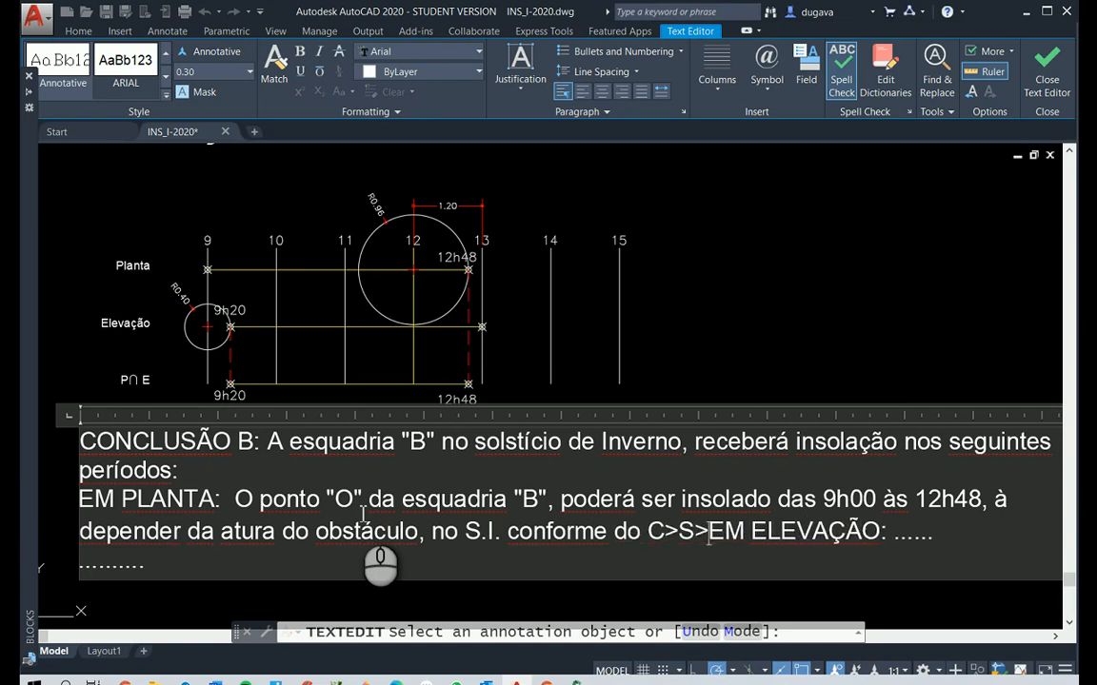
End the EM PLANTA sentence with "do C.S.E." and put EM ELEVAÇÃO back on its own line
key("BackSpace")
key("BackSpace")
key("BackSpace")
key("BackSpace")
key("BackSpace")
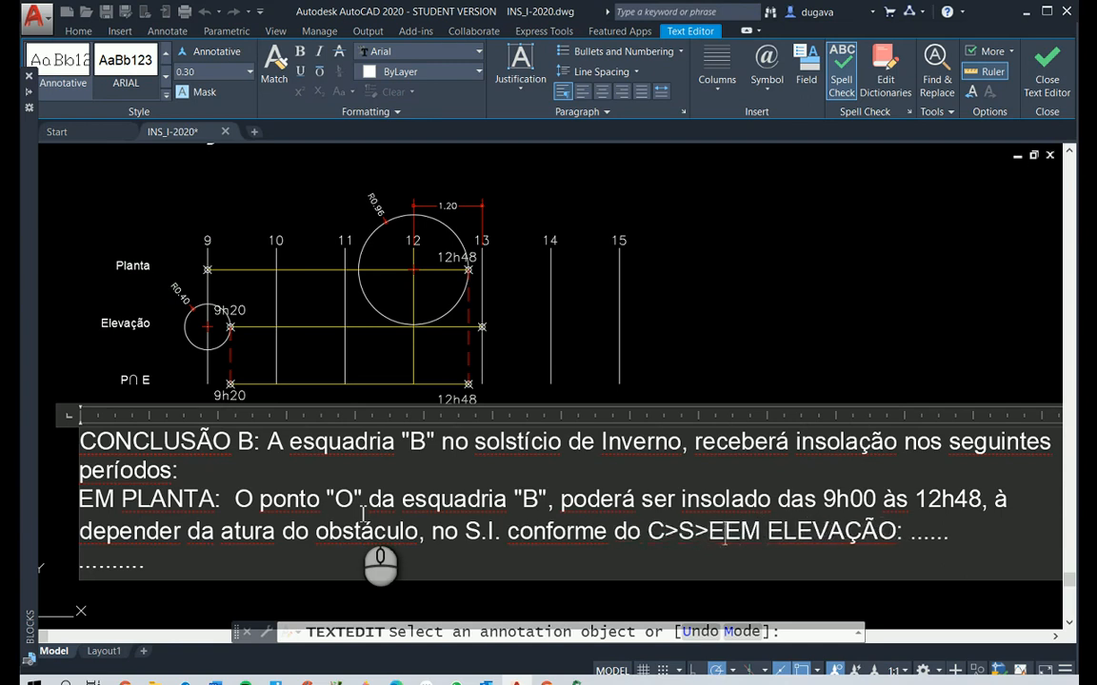
type(".")
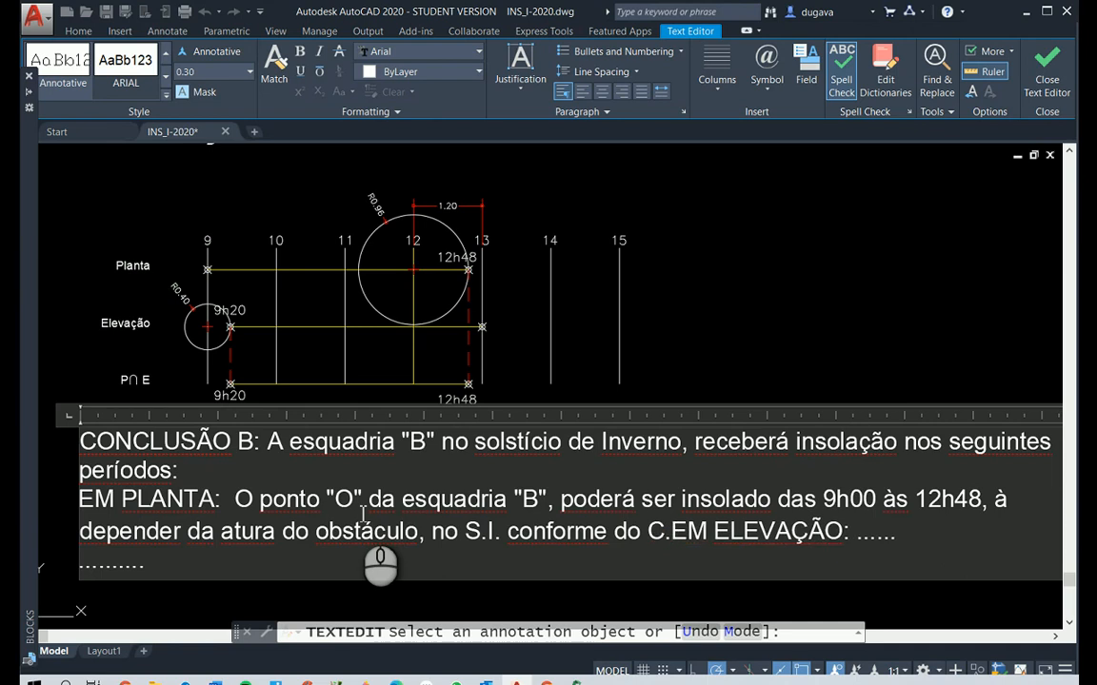
type("S.E")
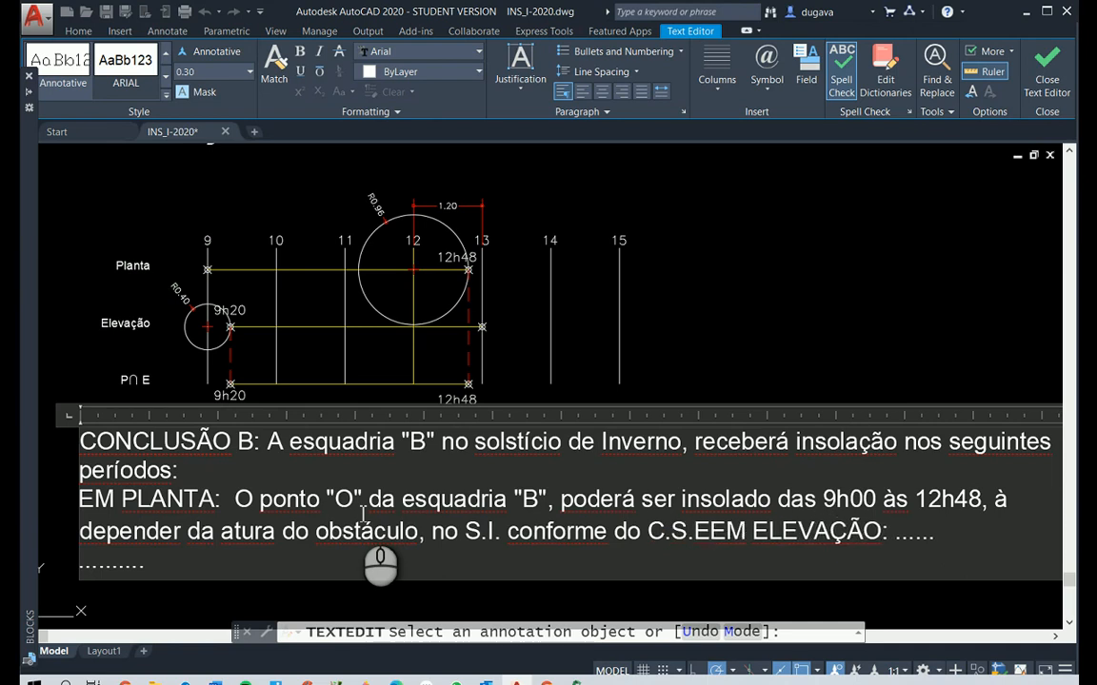
type(".")
key("Return")
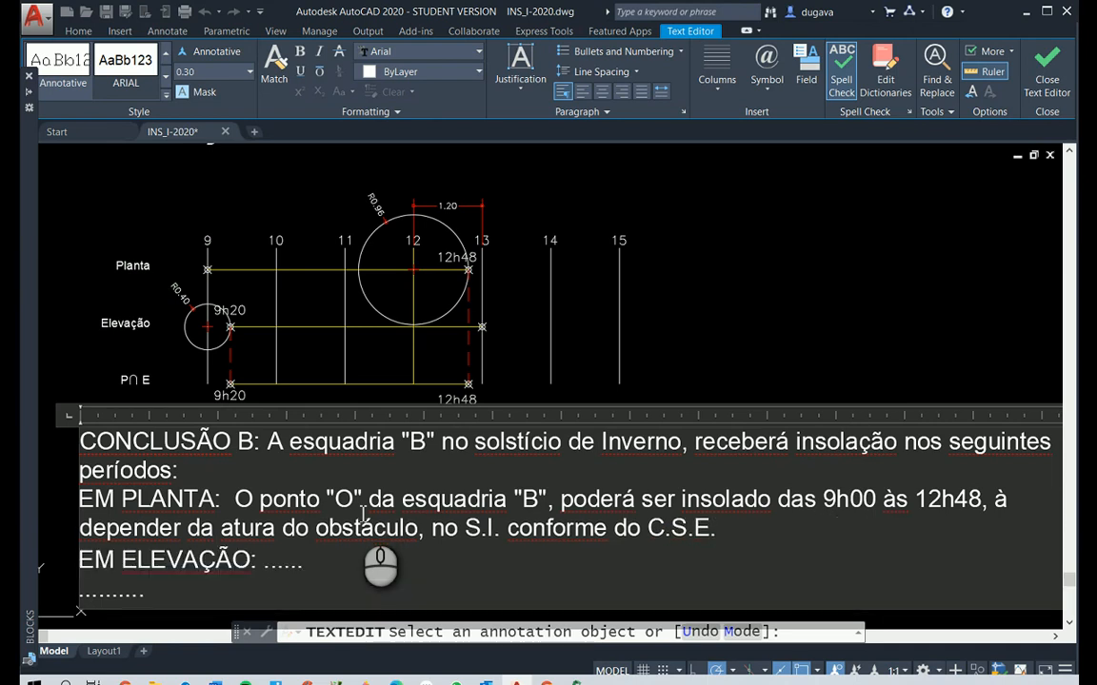
Replace the first dots after EM ELEVAÇÃO with: O ponto "O" da esquadria "B" será insolado da
left_click_drag(261, 566, 301, 568)
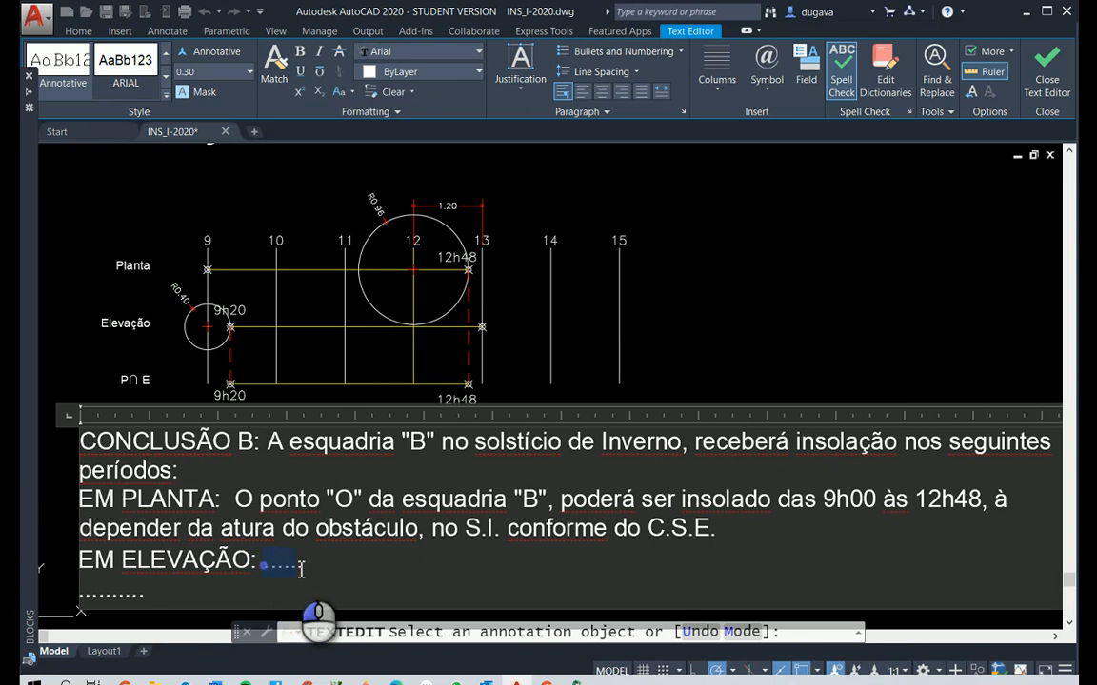
type("O")
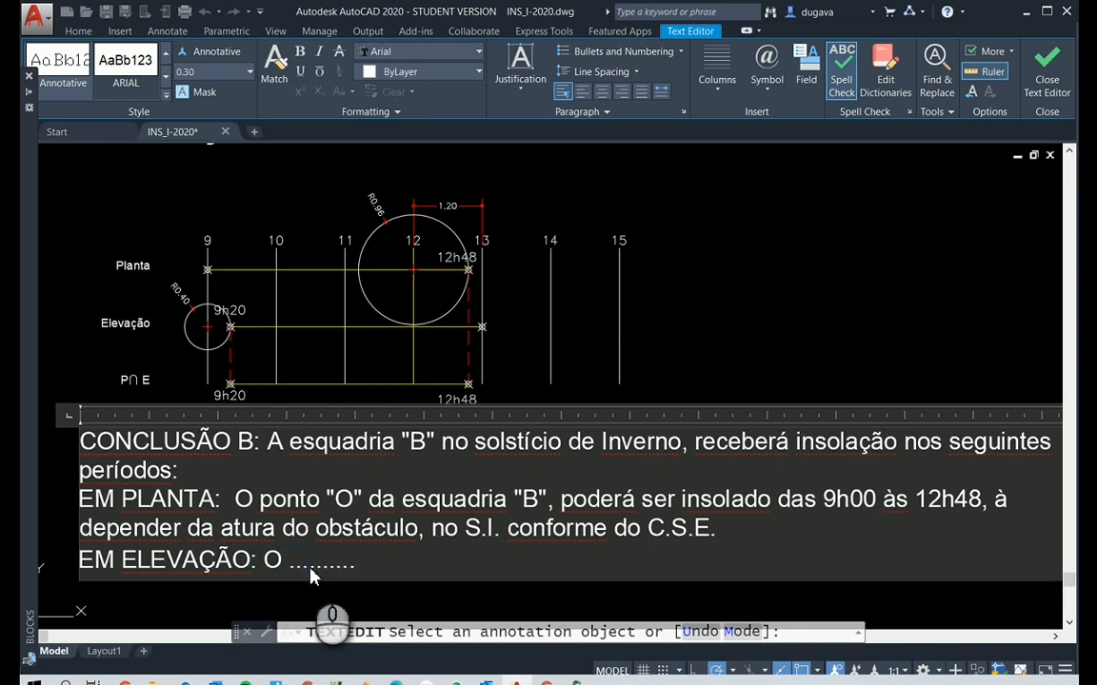
type(" ponto \"O\" da esquadria")
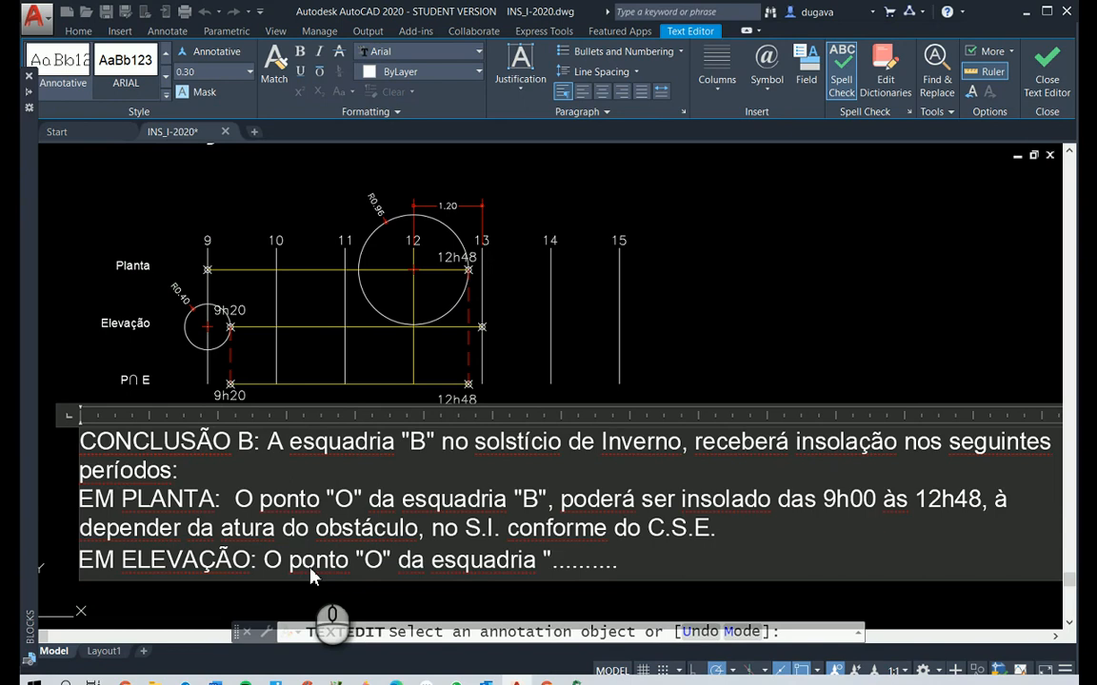
type("erá ")
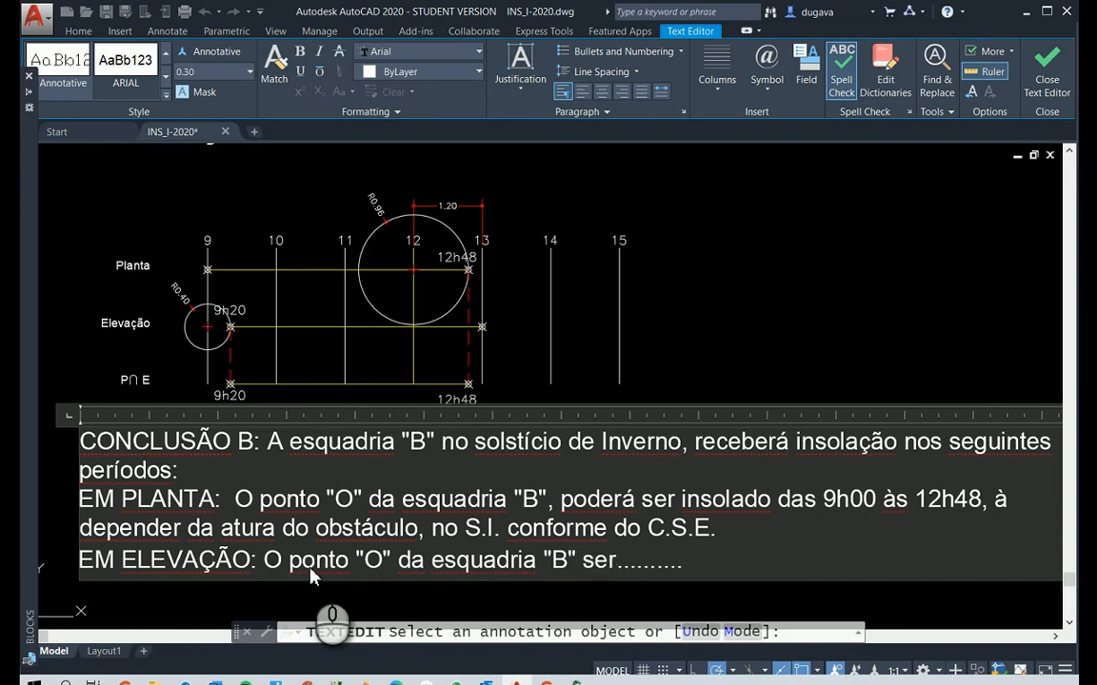
type("insolado da")
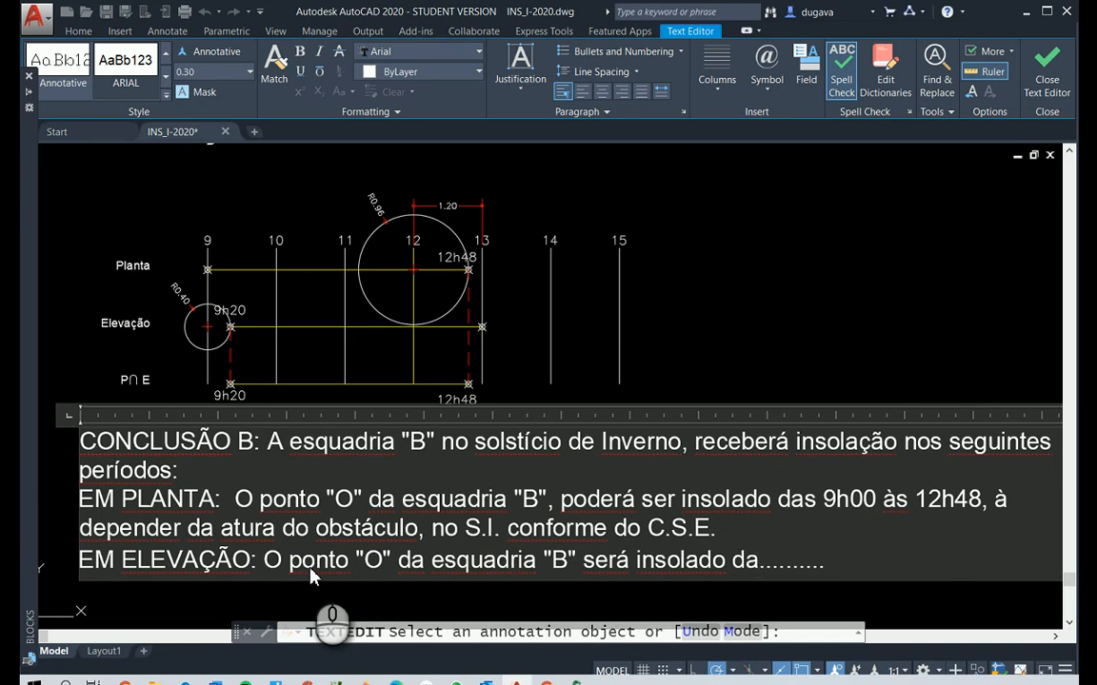
Reword "será insolado da" in the EM ELEVAÇÃO sentence as "poderá ser ser insolado das"
key("BackSpace")
key("BackSpace")
key("BackSpace")
key("BackSpace")
key("BackSpace")
key("BackSpace")
key("BackSpace")
key("BackSpace")
key("BackSpace")
key("BackSpace")
key("BackSpace")
key("BackSpace")
key("BackSpace")
key("BackSpace")
key("BackSpace")
key("BackSpace")
type("poderá ")
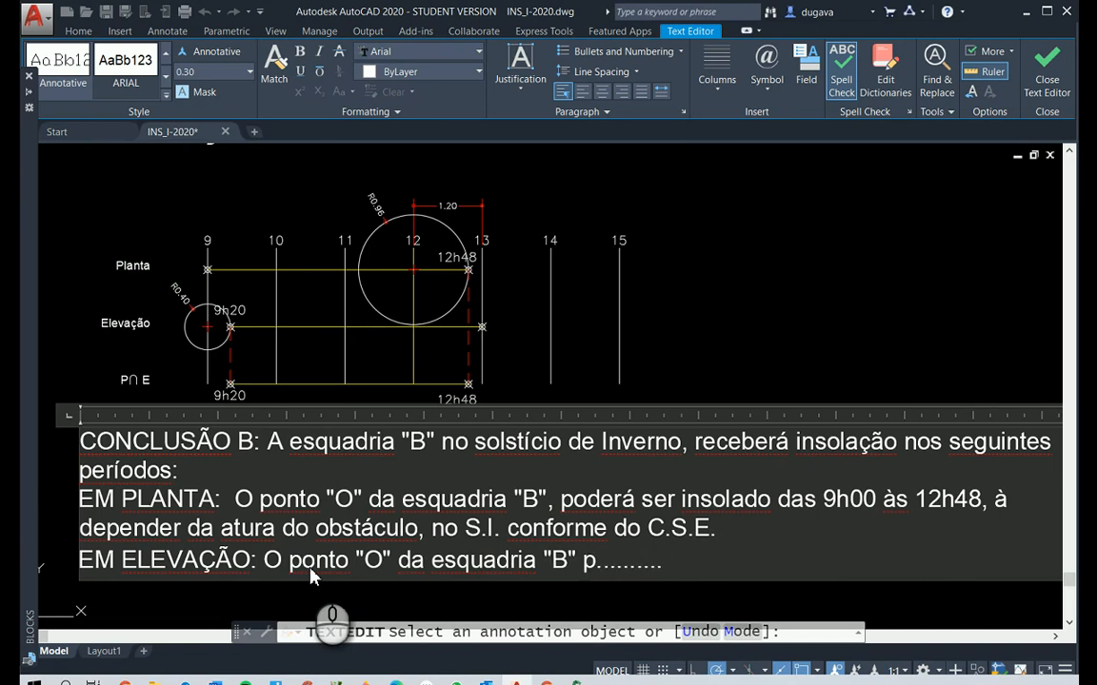
type("ser ser ")
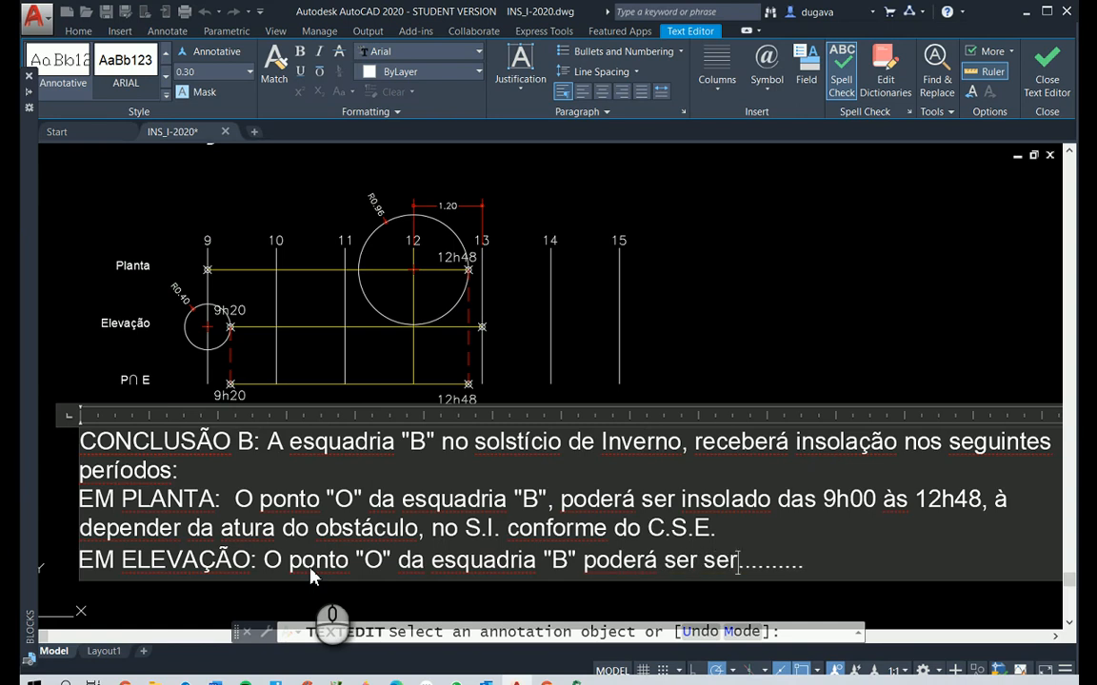
type("insolado das ")
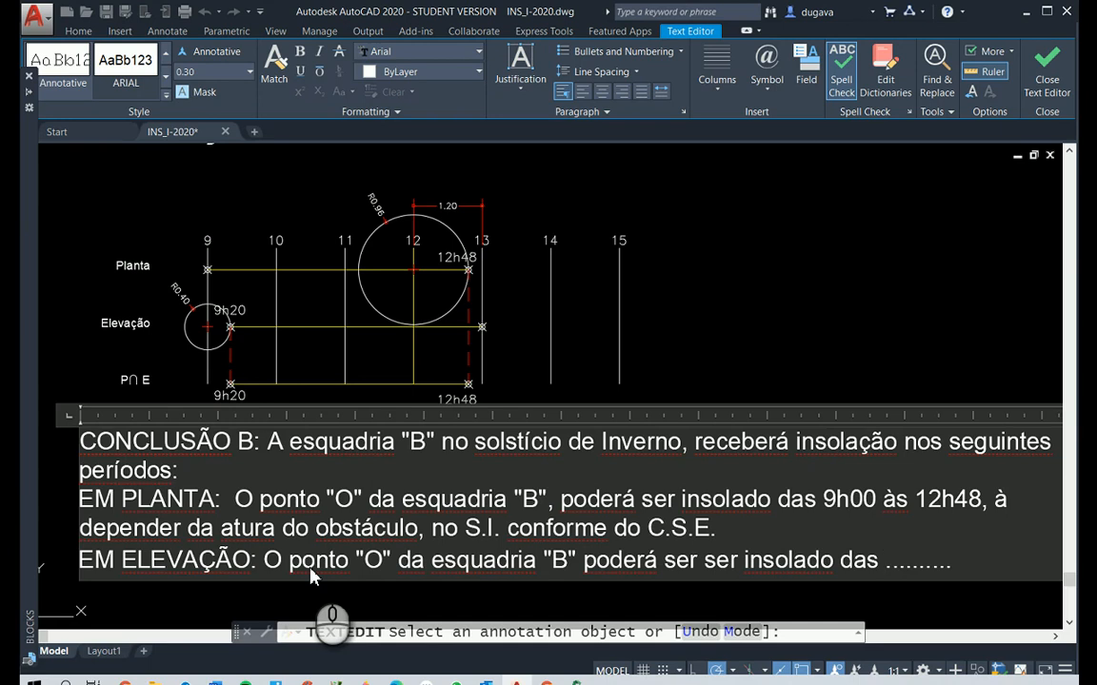
type("9H20")
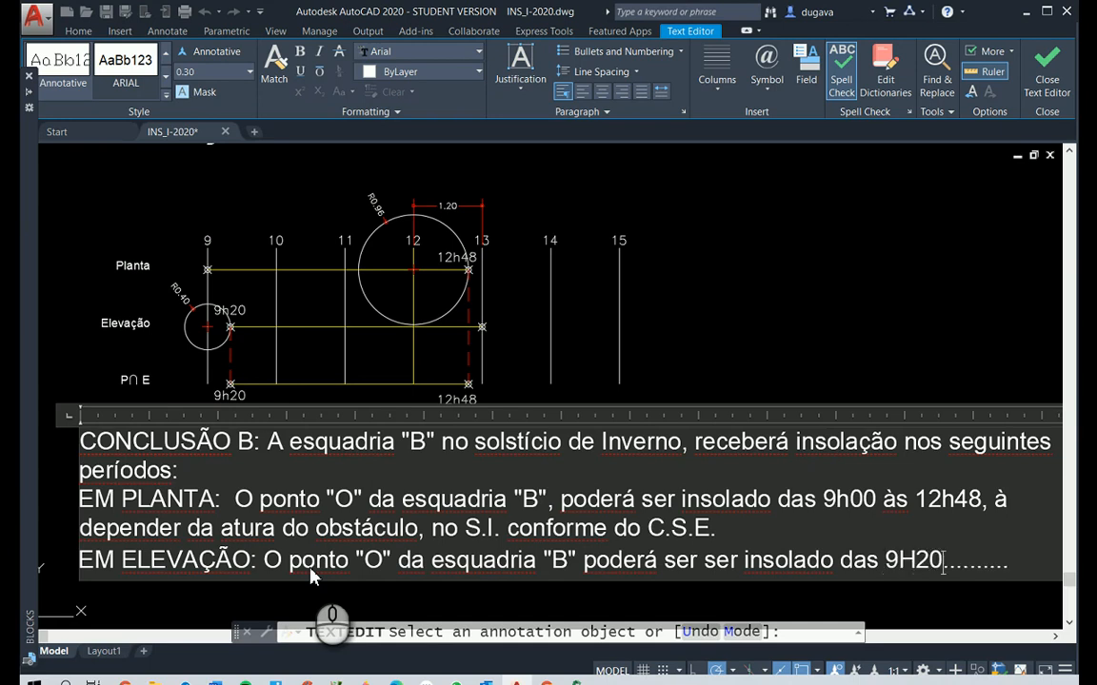
Add the insolation period "9h20 às 13h00" to the EM ELEVAÇÃO sentence in place of the remaining dots
key("BackSpace")
key("BackSpace")
key("BackSpace")
type("H")
key("BackSpace")
type("h20 às")
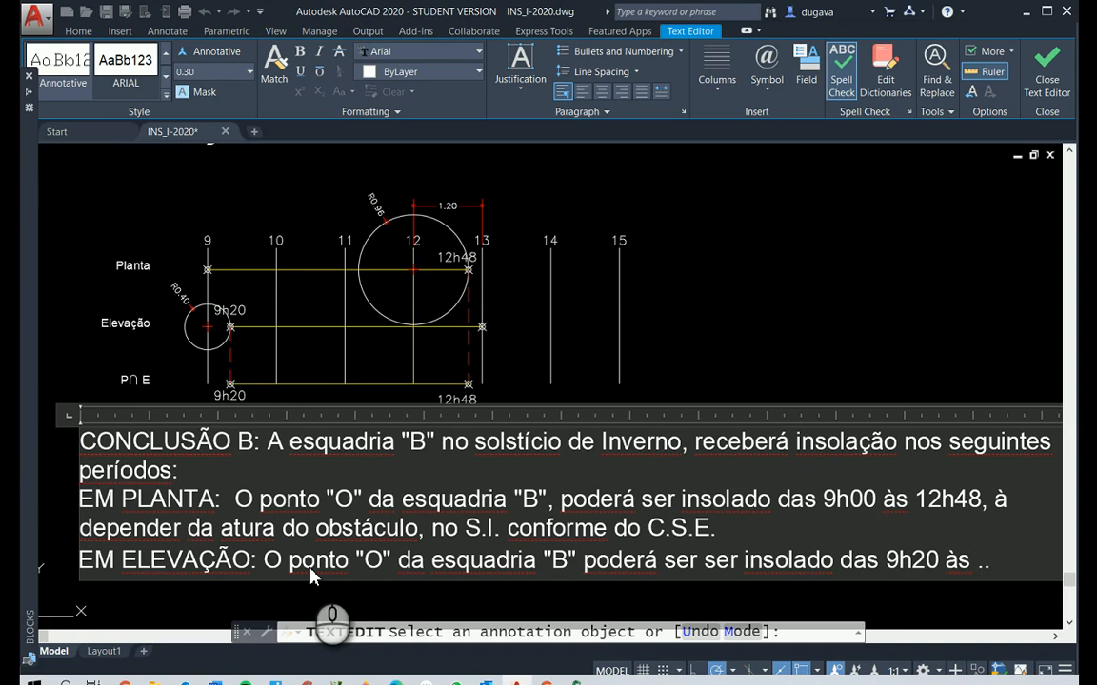
key("Delete")
key("Delete")
type("13h00")
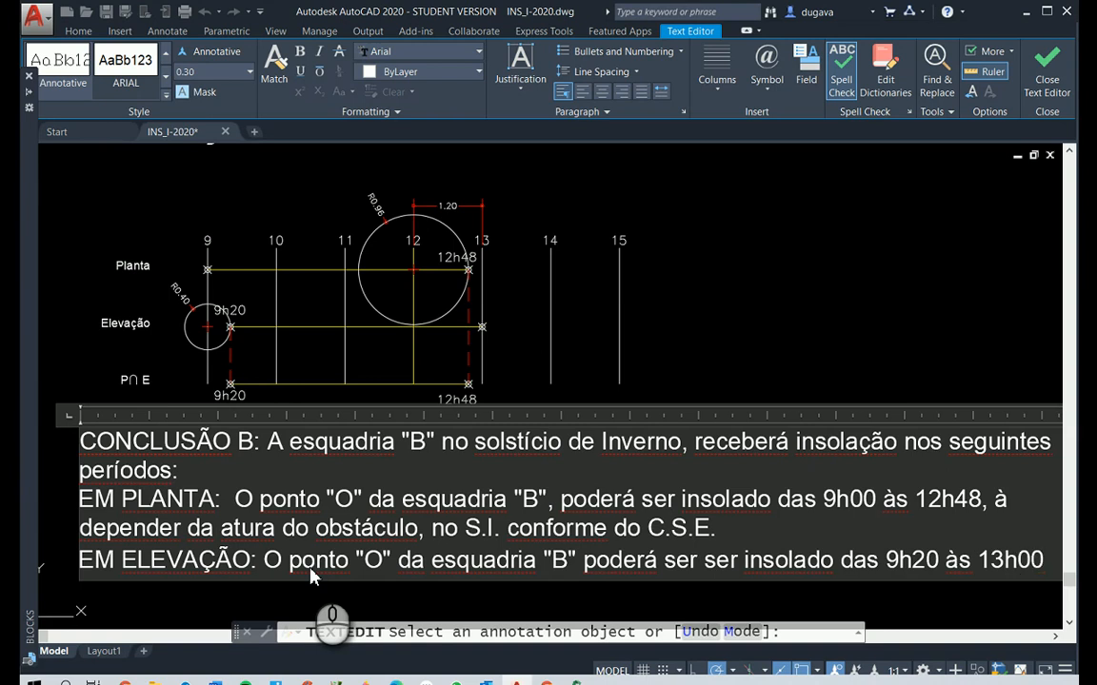
type(" à depender")
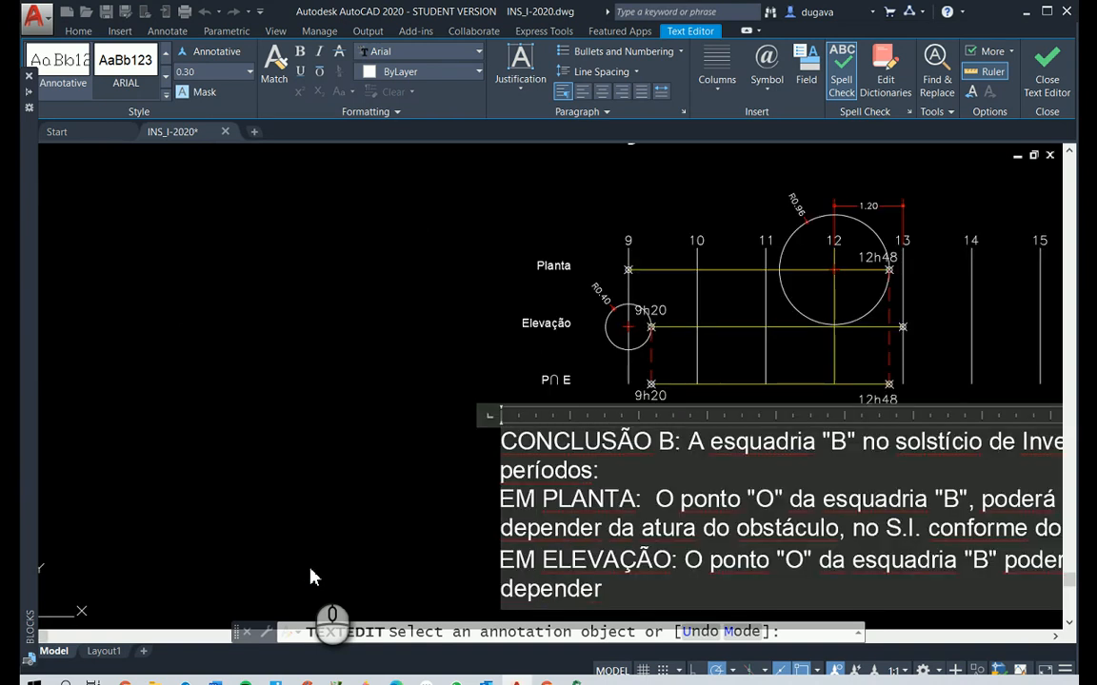
type(" do aobs")
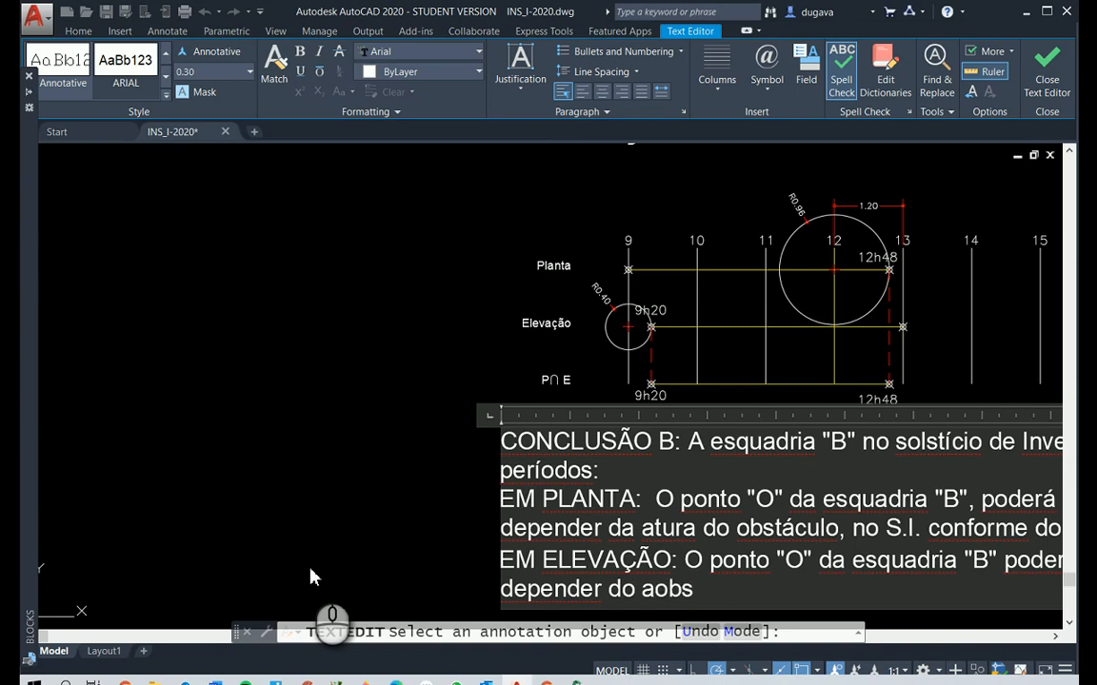
type("trula")
End the EM ELEVAÇÃO sentence with "a depender do obstálulo."
key("BackSpace")
key("BackSpace")
key("BackSpace")
key("BackSpace")
key("BackSpace")
key("BackSpace")
key("BackSpace")
key("BackSpace")
key("BackSpace")
type("obstálulo")
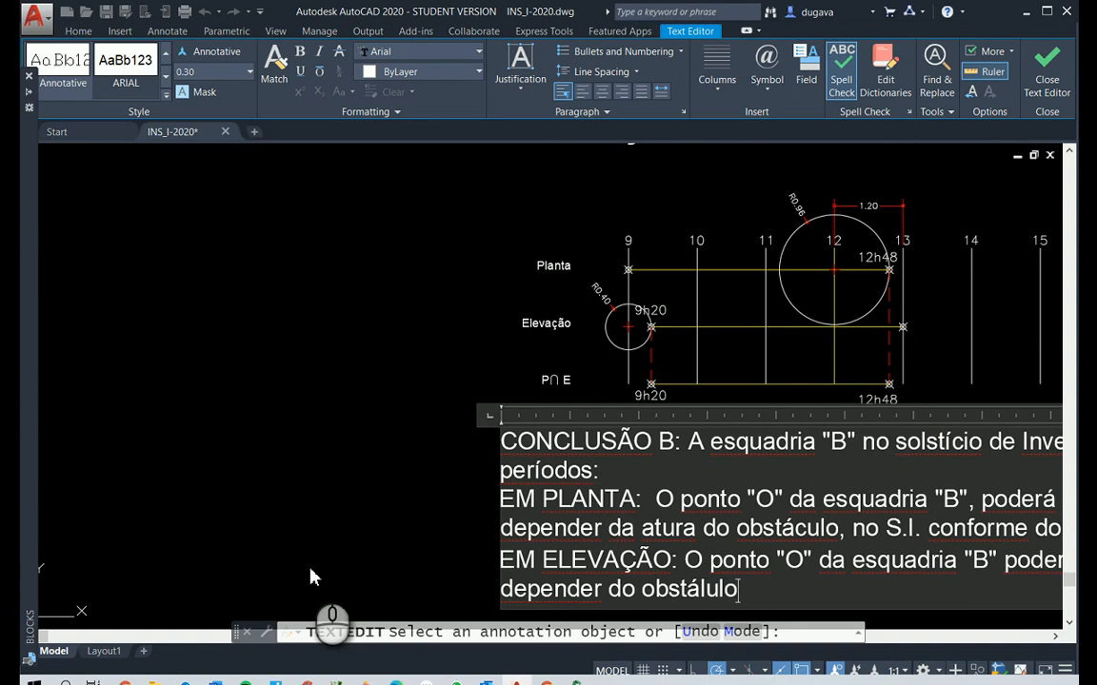
type(".")
Start the combined result on a new line below EM ELEVAÇÃO: O ponto "O" da esquadria "B" será insolado das
scroll(311, 577, "down", 4)
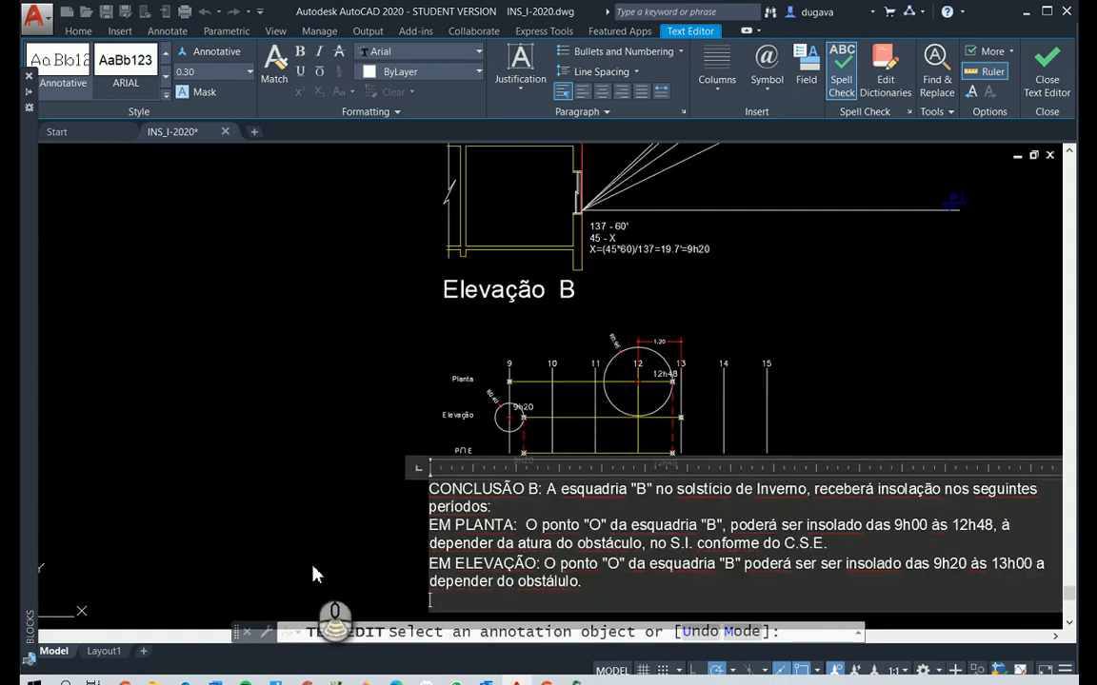
scroll(461, 595, "up", 4)
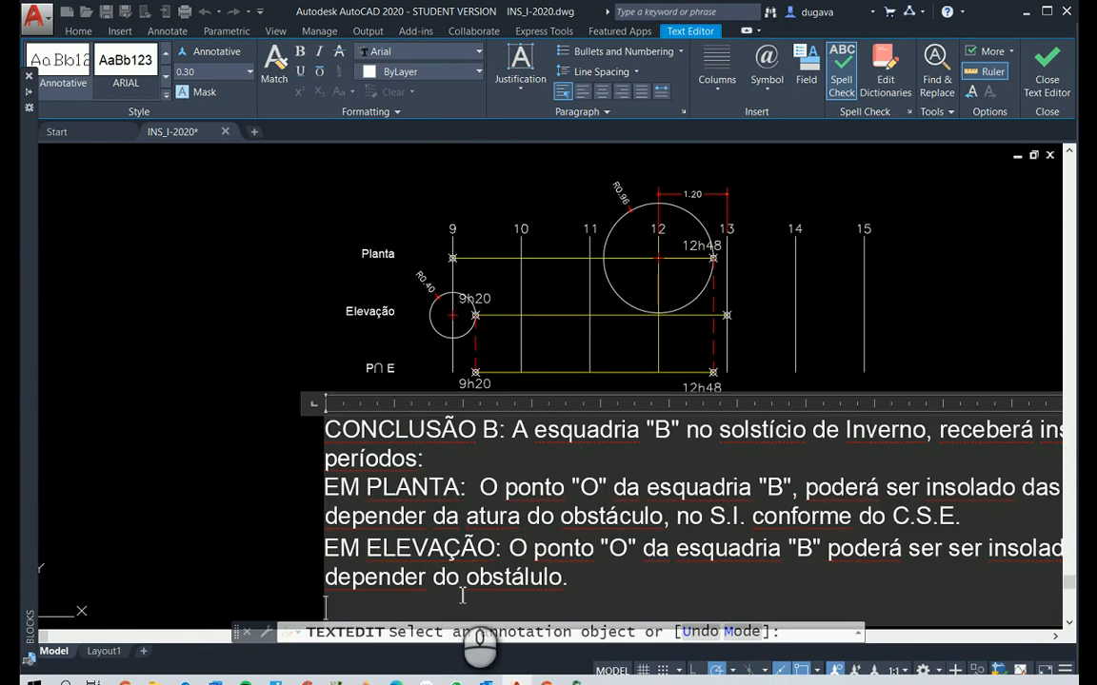
type("O ponto")
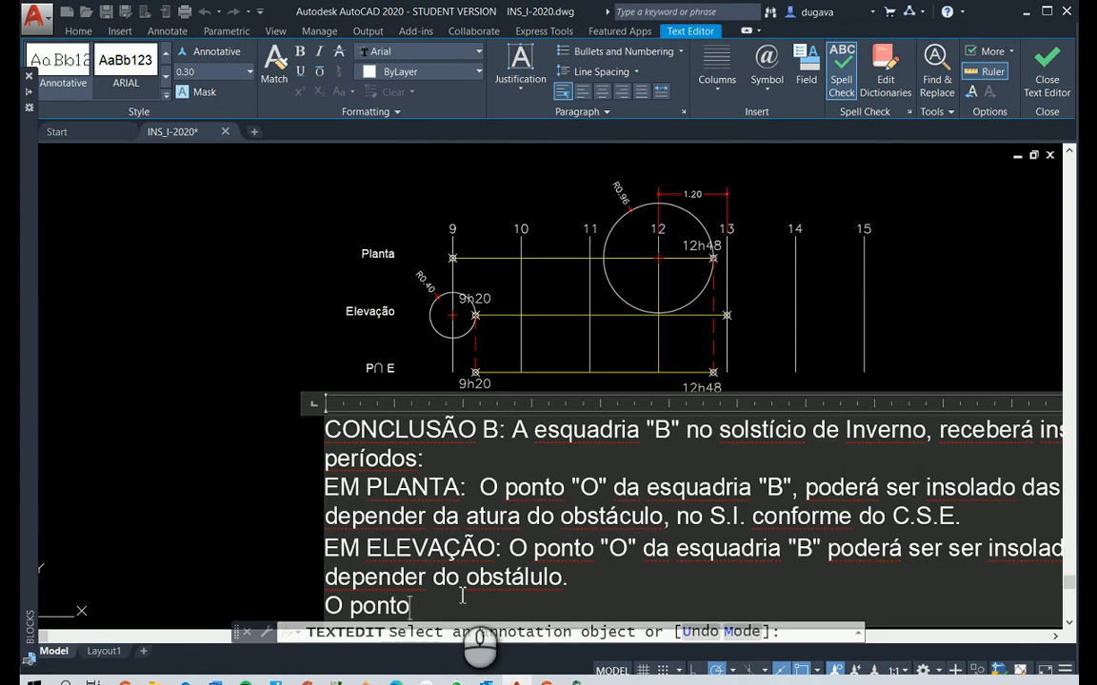
type(" \"O\" da esaudria")
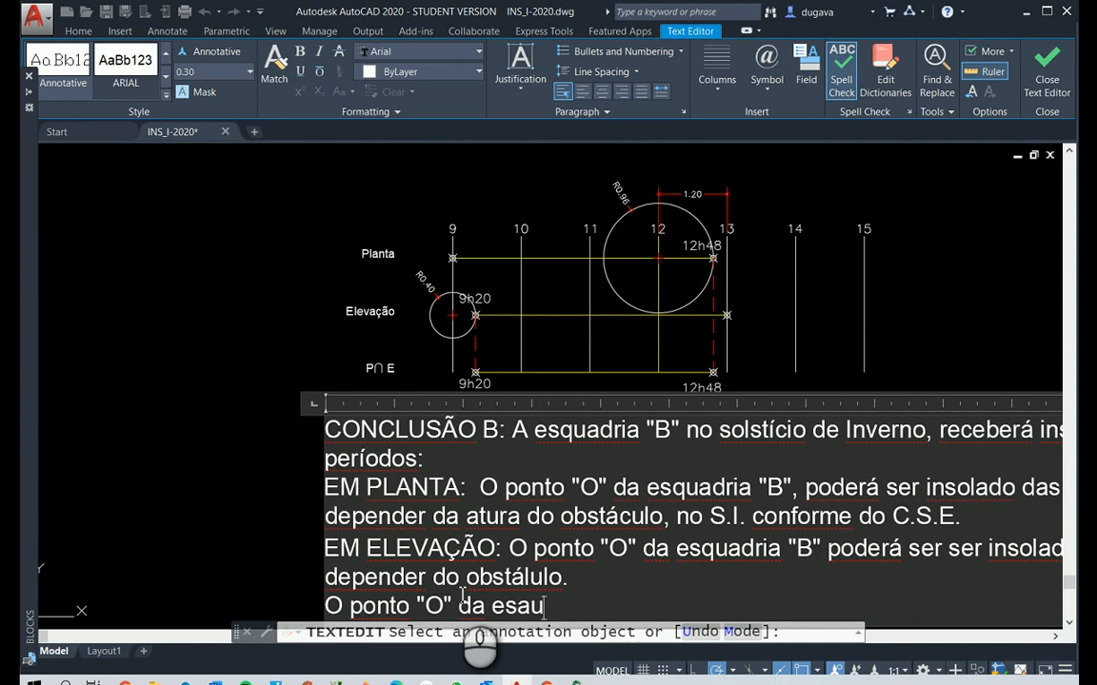
key("BackSpace")
key("BackSpace")
key("BackSpace")
key("BackSpace")
key("BackSpace")
key("BackSpace")
key("BackSpace")
type("quadria \"")
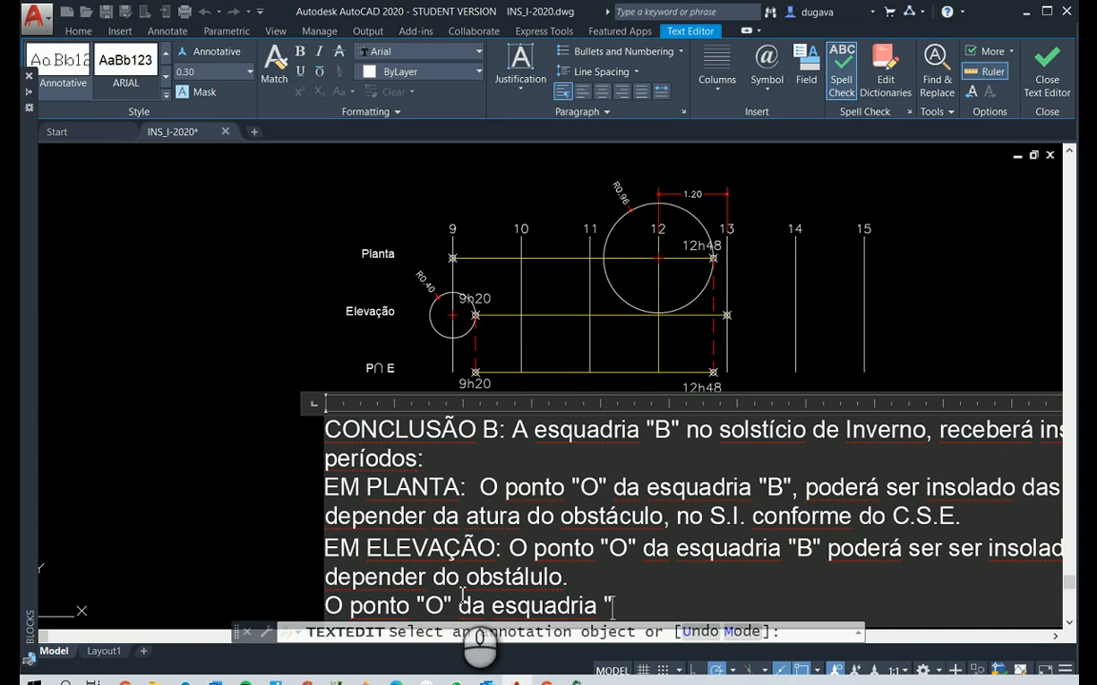
type("B\" será i")
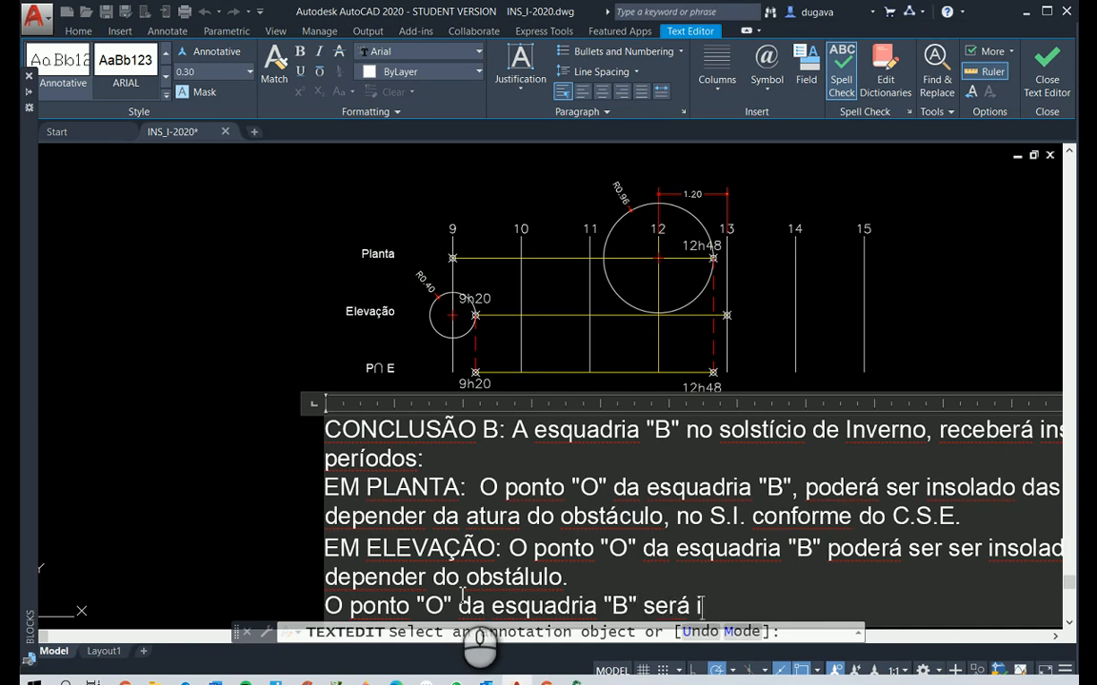
type("nsolado")
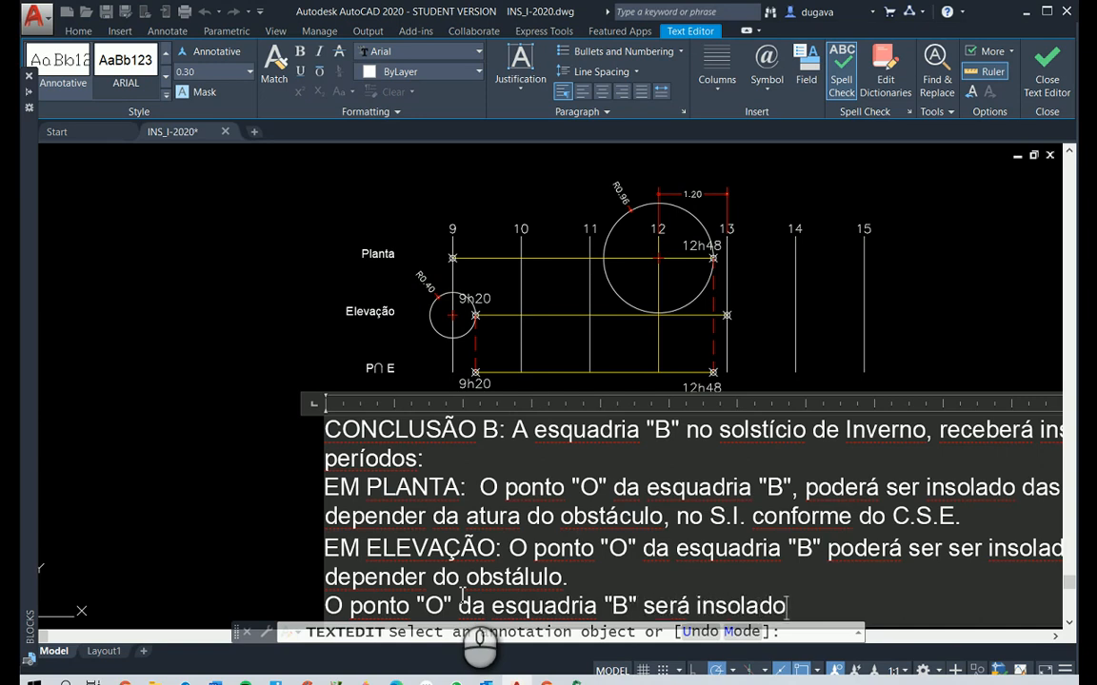
type(" das ")
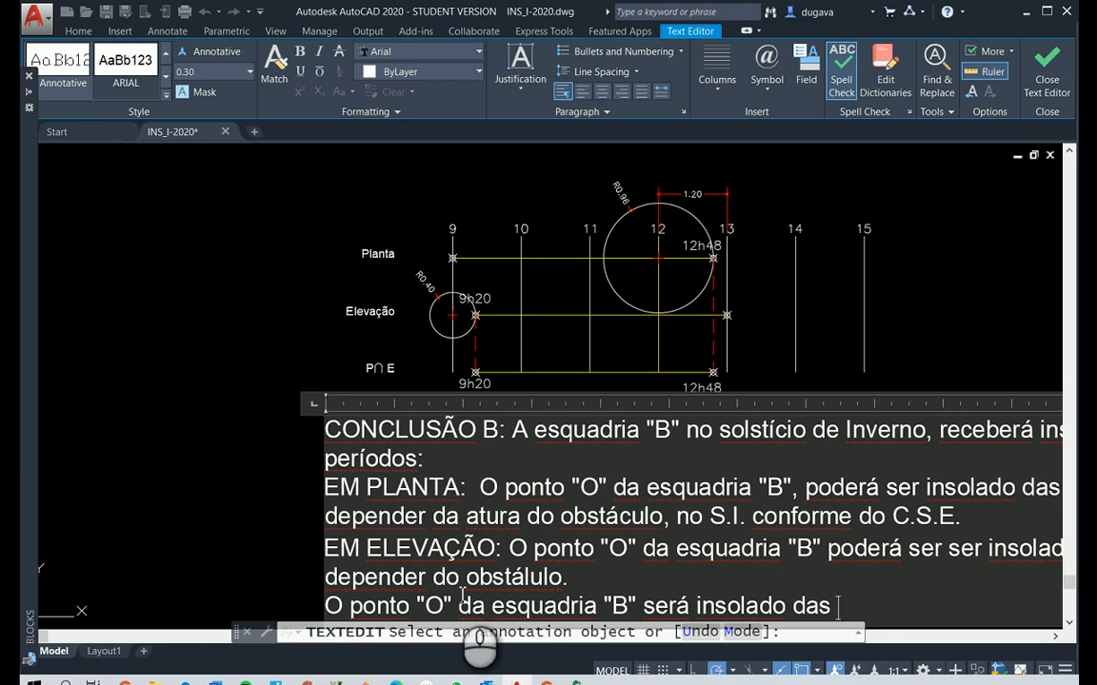
type("9h3")
Add the combined insolation period "9h20 até as 12h48" to the final sentence of conclusion B
key("BackSpace")
type("20 ")
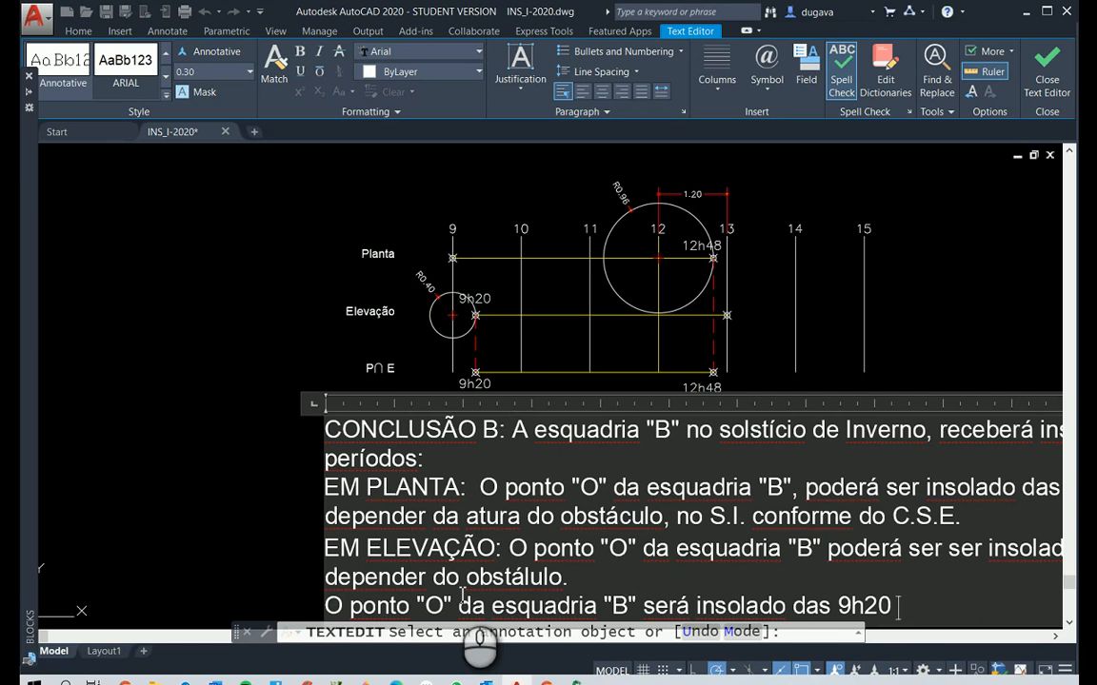
type("até as ")
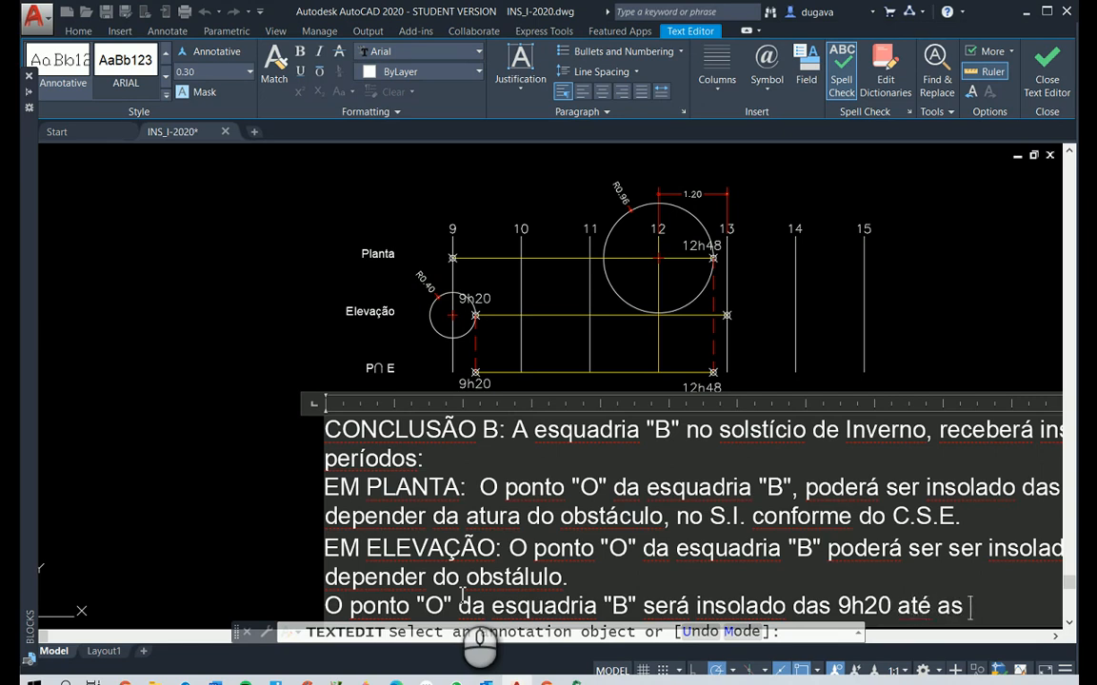
type("12h48")
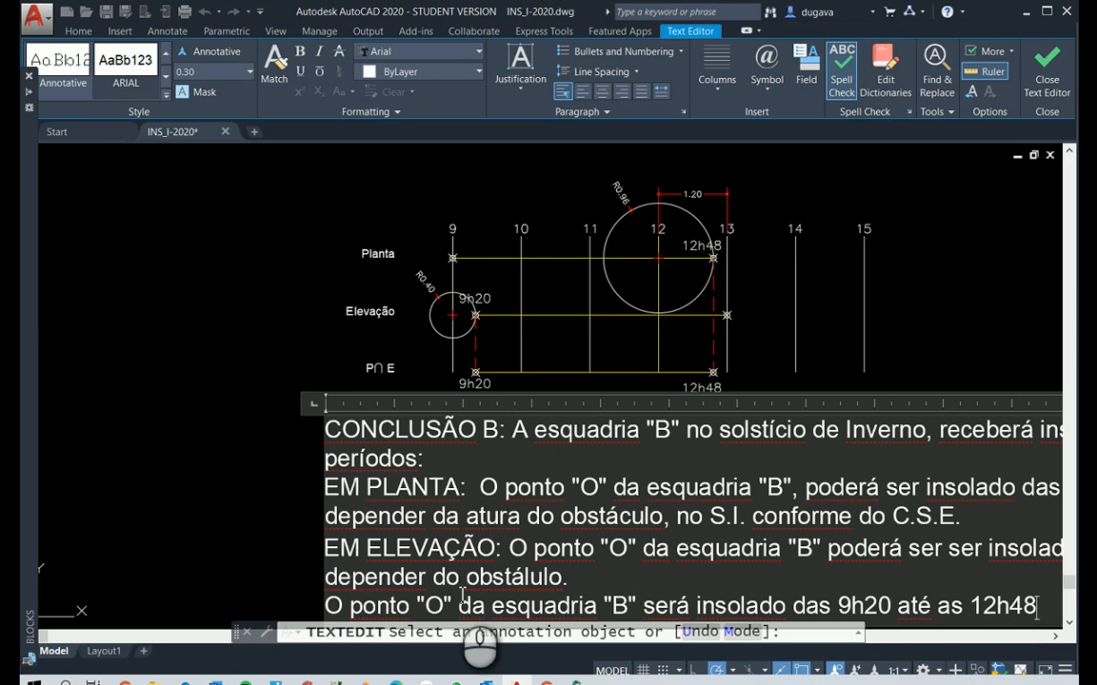
type(", num peri")
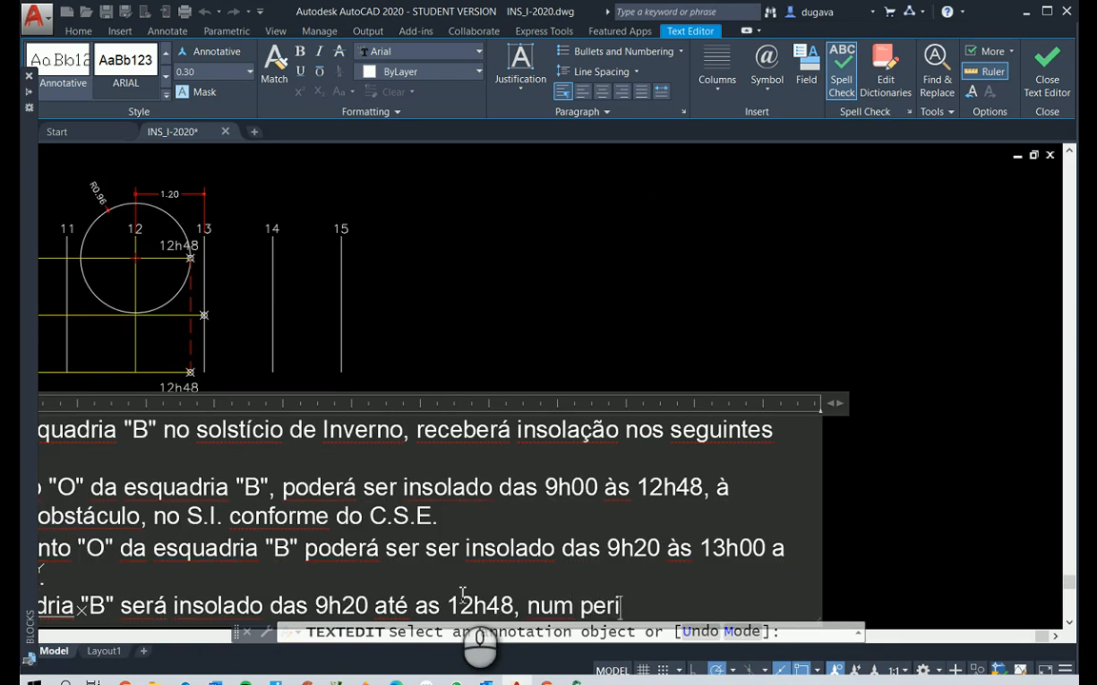
type("í")
Add the total duration to the combined sentence: ", num período total de 3h28"
key("BackSpace")
key("BackSpace")
type("íodo ti")
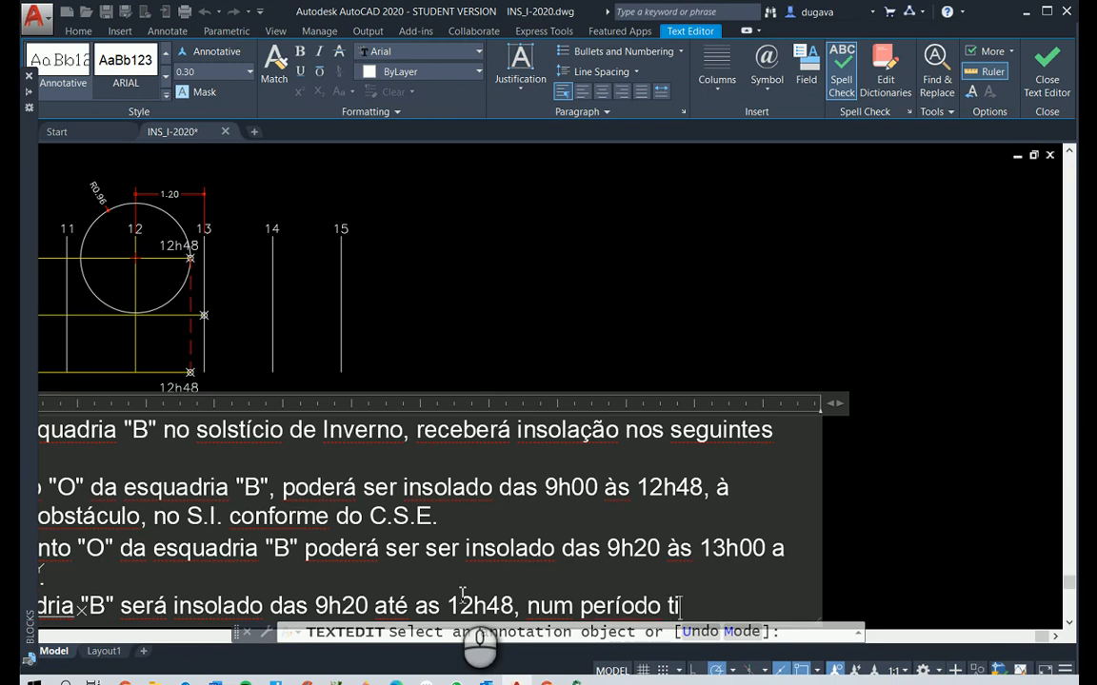
key("BackSpace")
type("otal de")
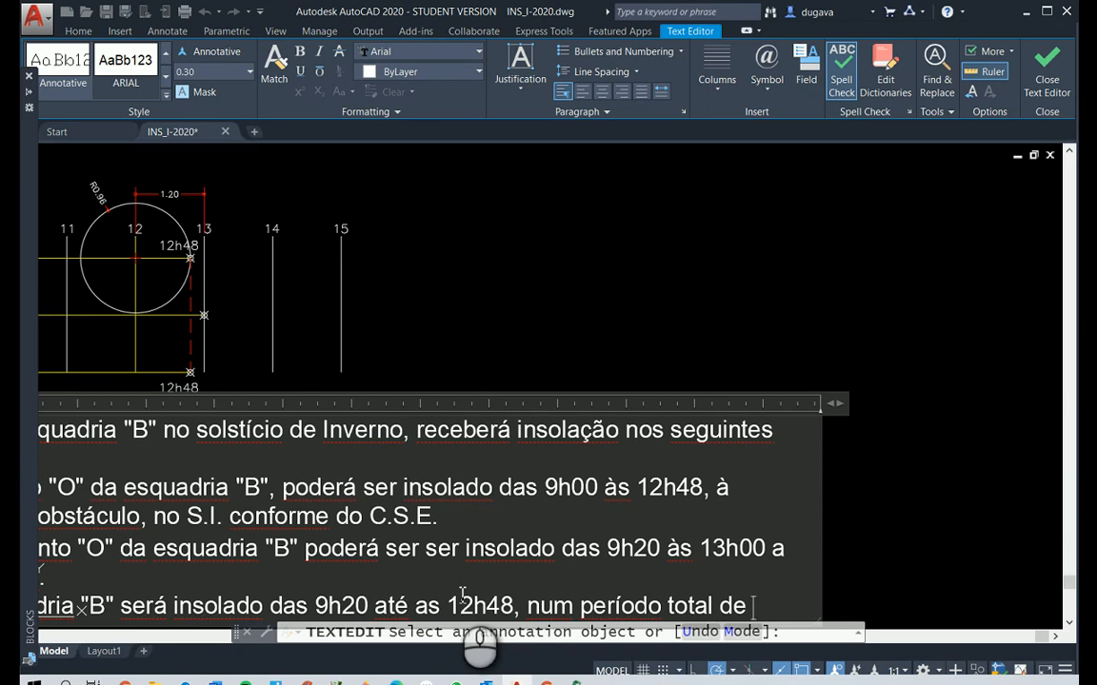
type("3h28")
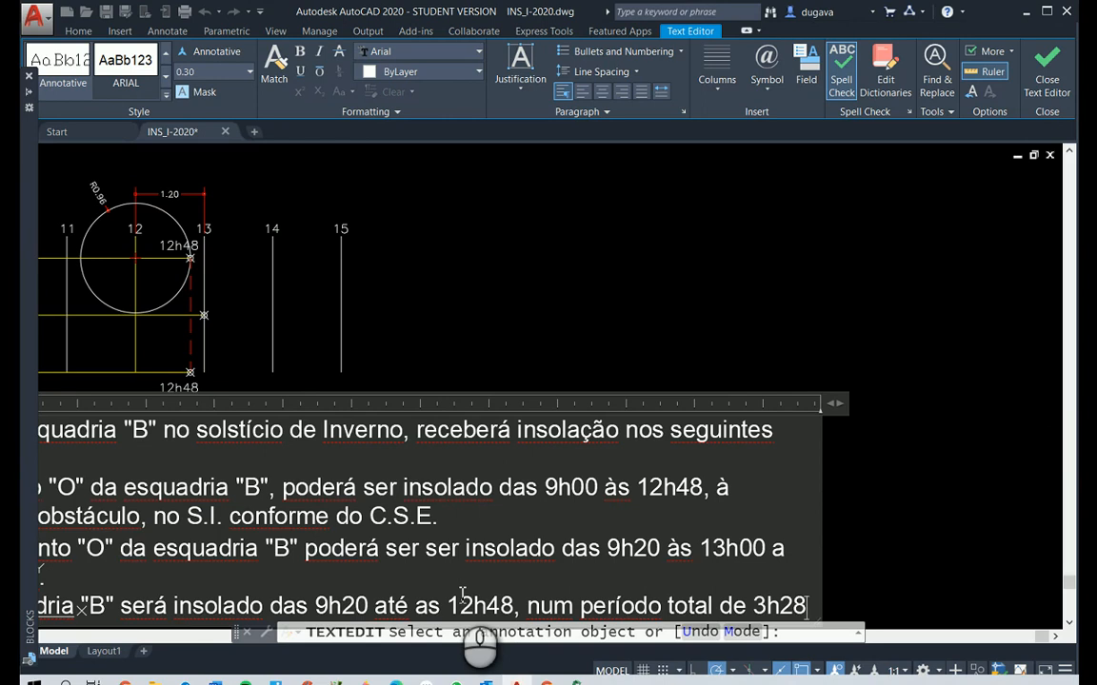
type(", no s")
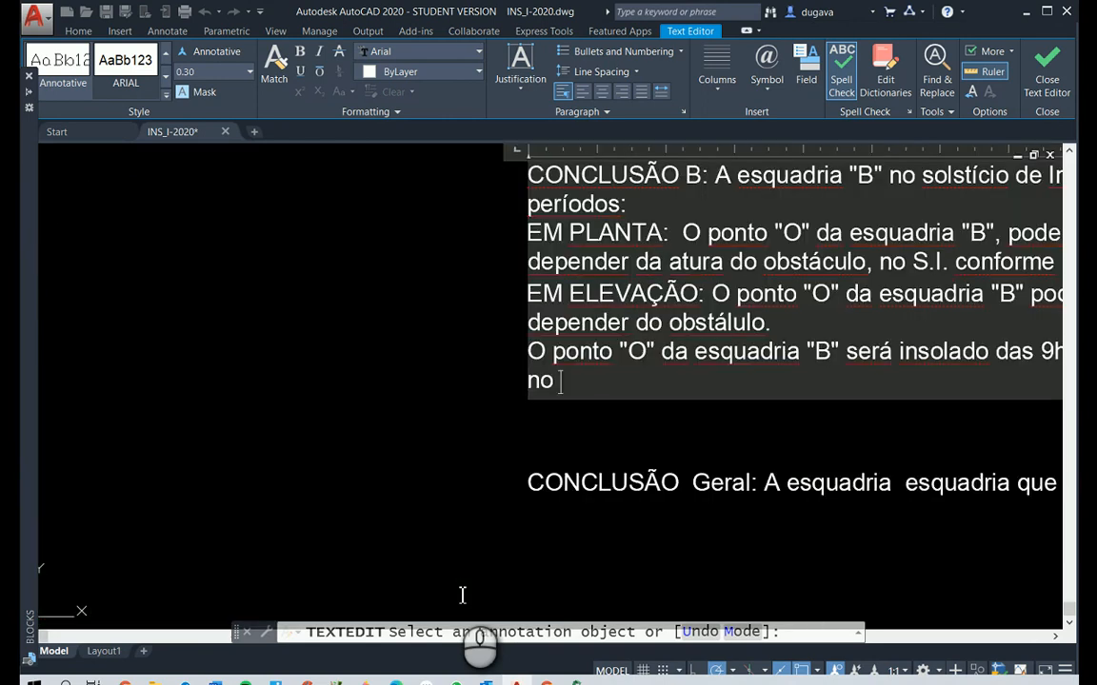
Continue the combined sentence after the total duration with ", no S.I."
key("BackSpace")
type("S")
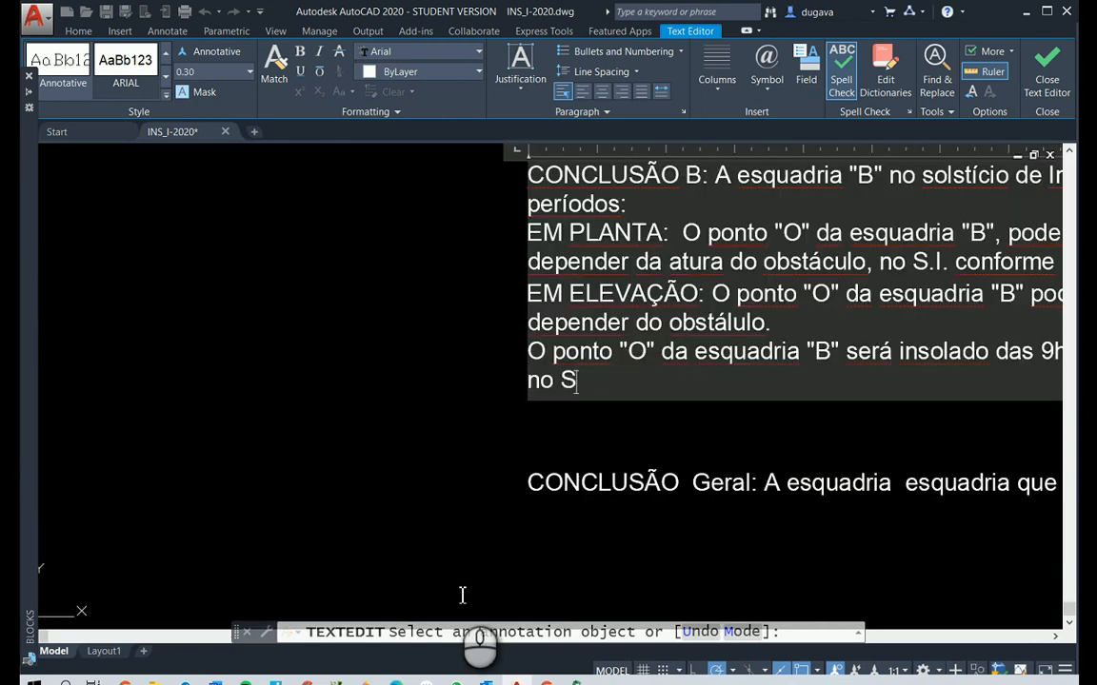
type(".I.; SERN")
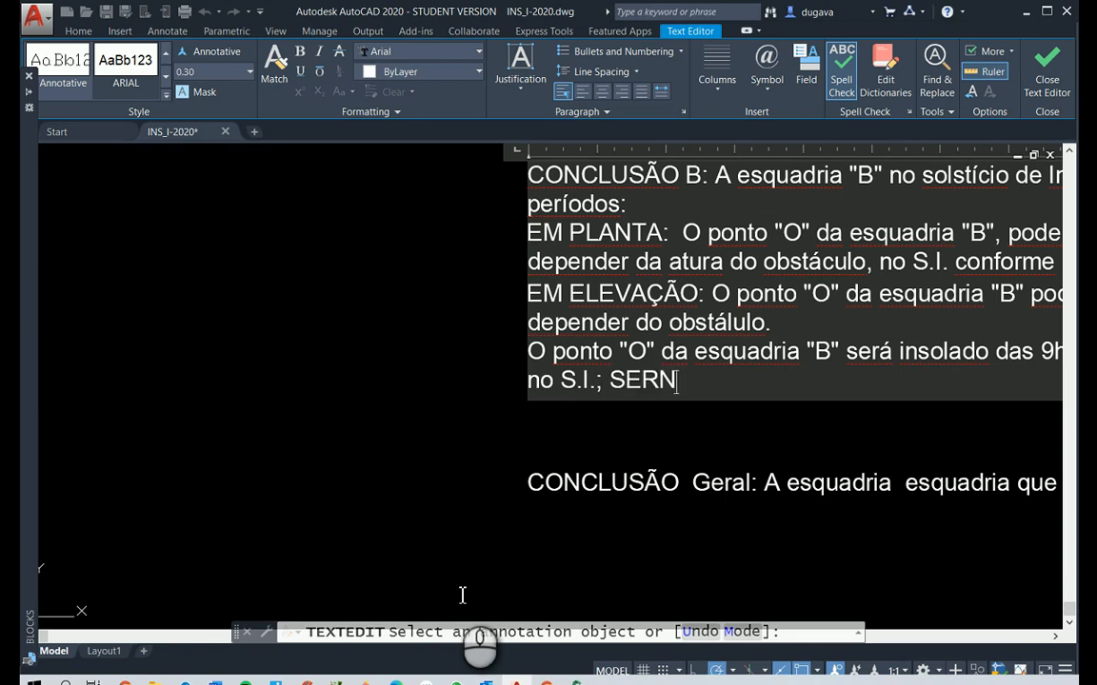
key("BackSpace")
key("BackSpace")
Continue the final sentence of conclusion B after "no S.I." with "; SENDO APROVADO POR SER SUPERIOR AO"
type("NDO APRO")
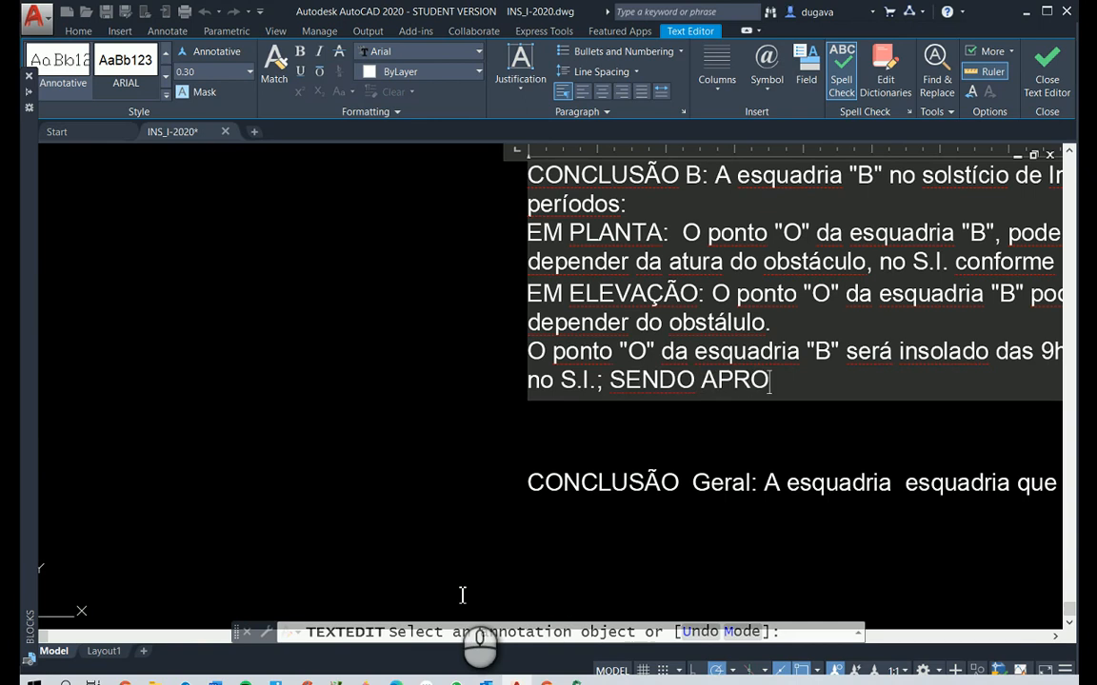
type("VADO POR S")
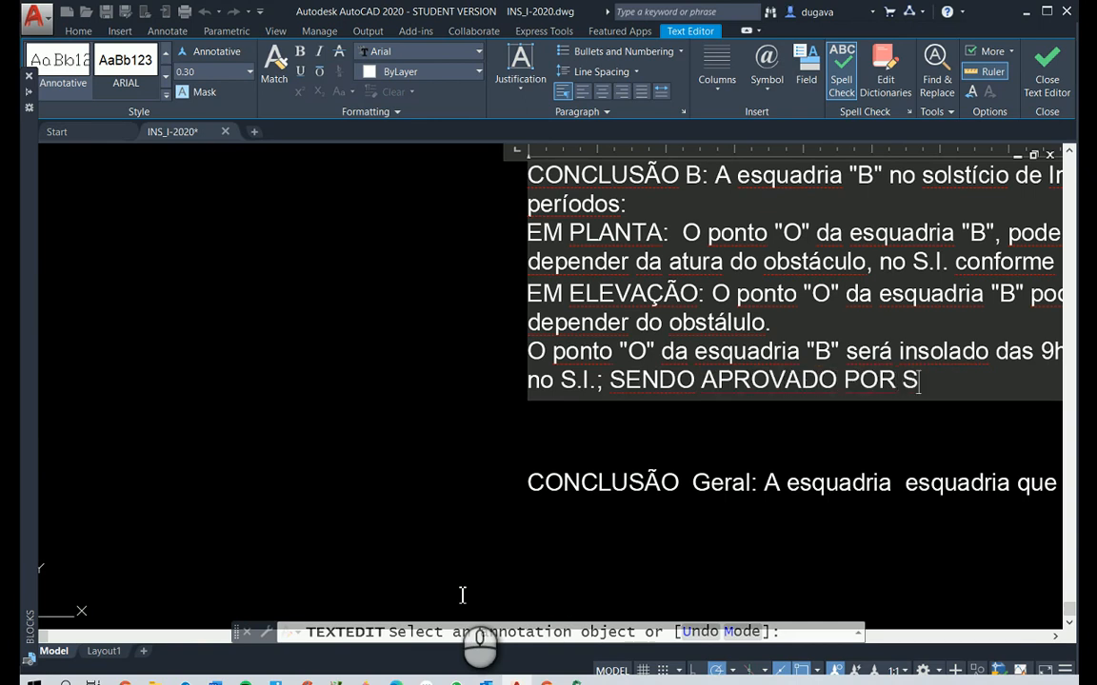
type("ER SUPERI")
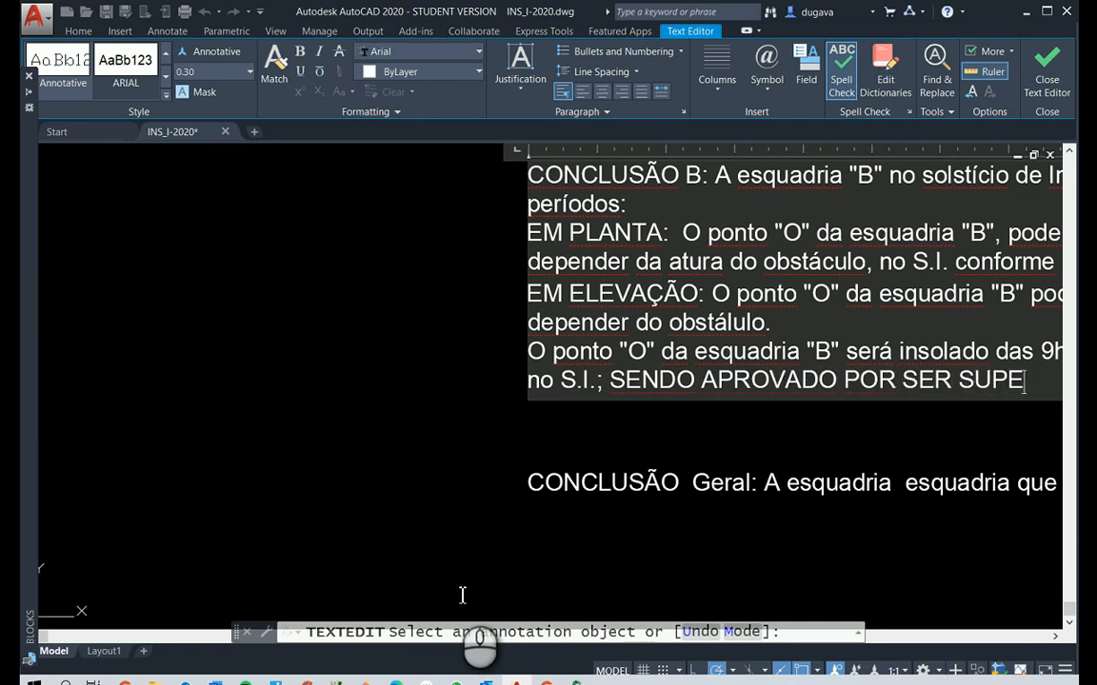
key("BackSpace")
type("RIOR AO")
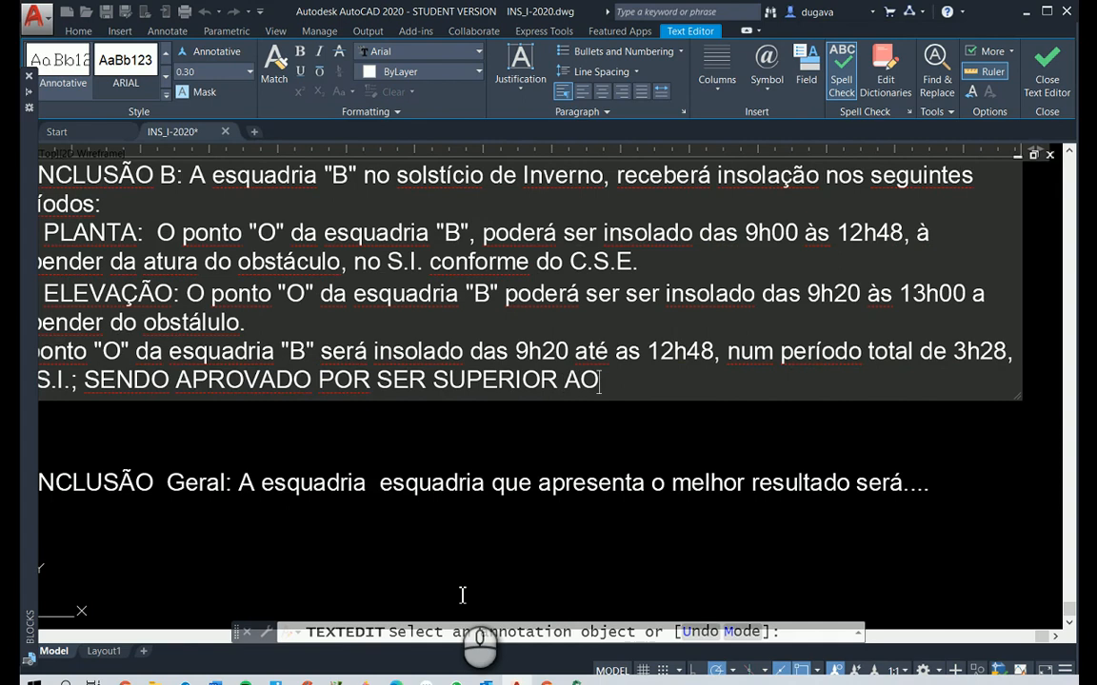
type(" MÍNIM")
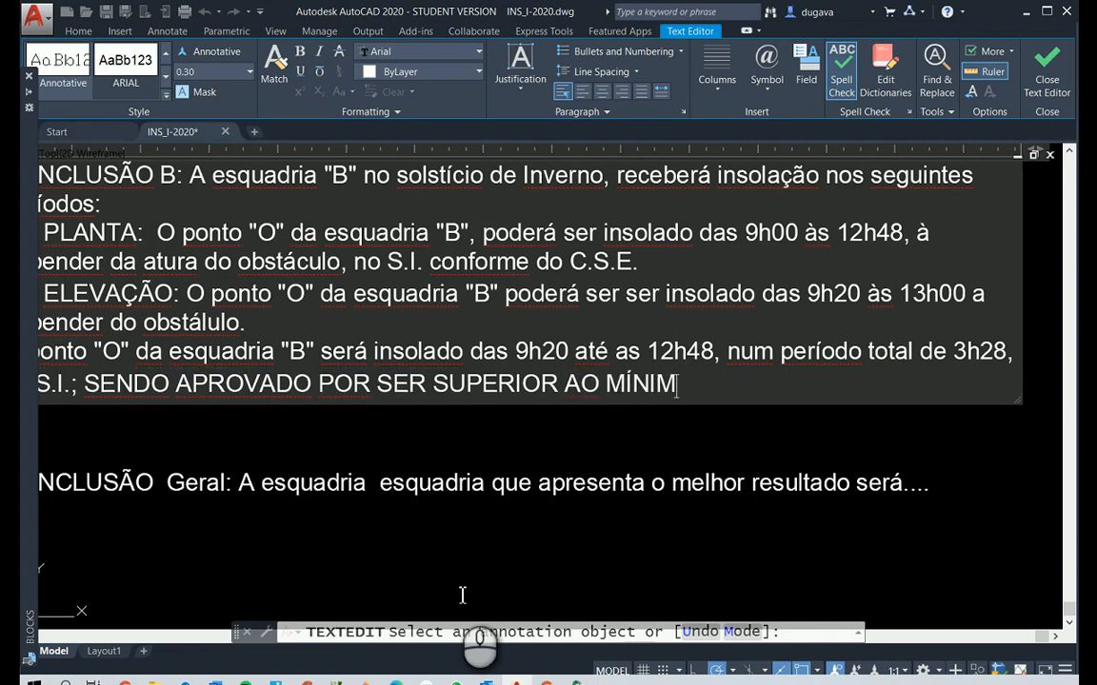
type("O DE 1h")
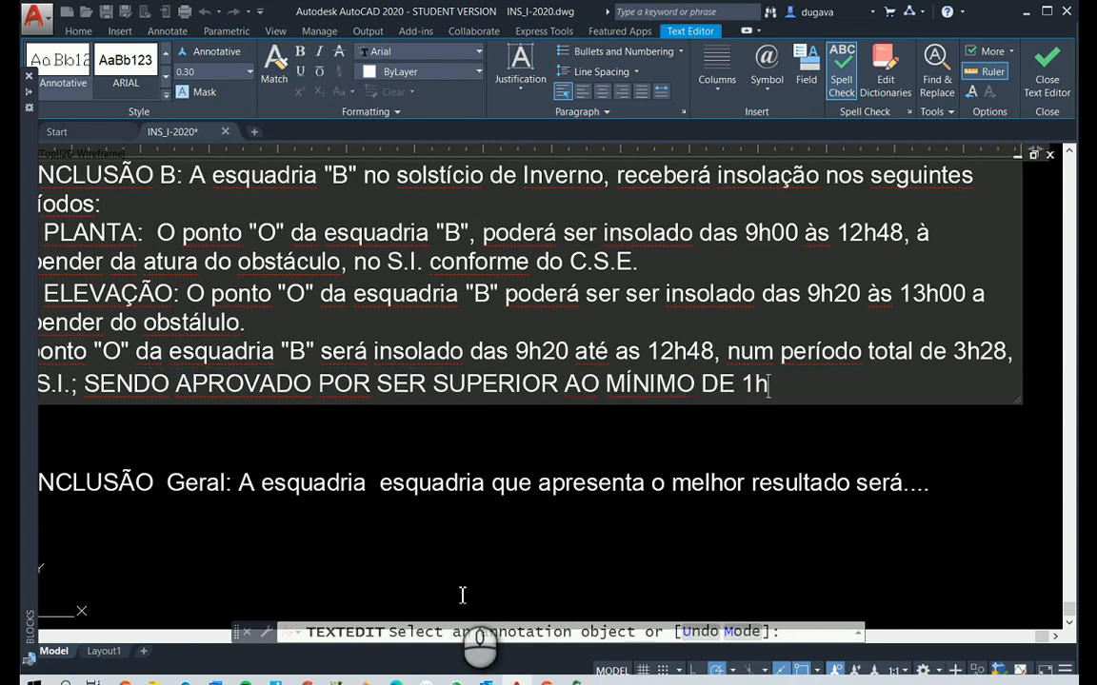
type("00 CONFOR")
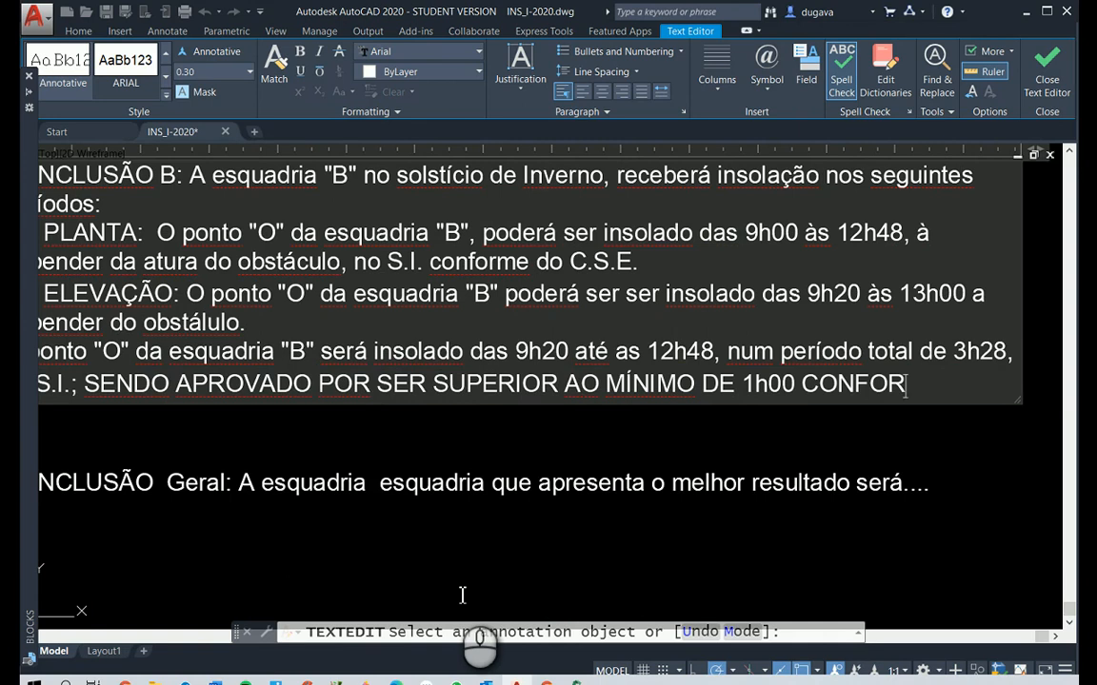
type("ME O ")
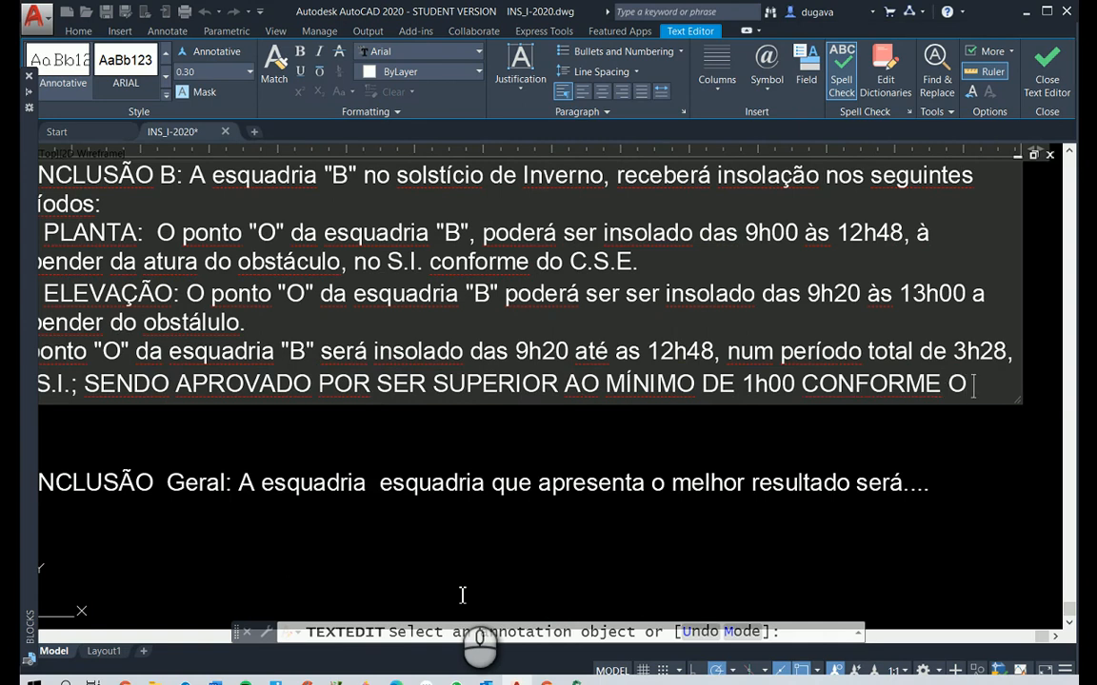
type("C.S.E.")
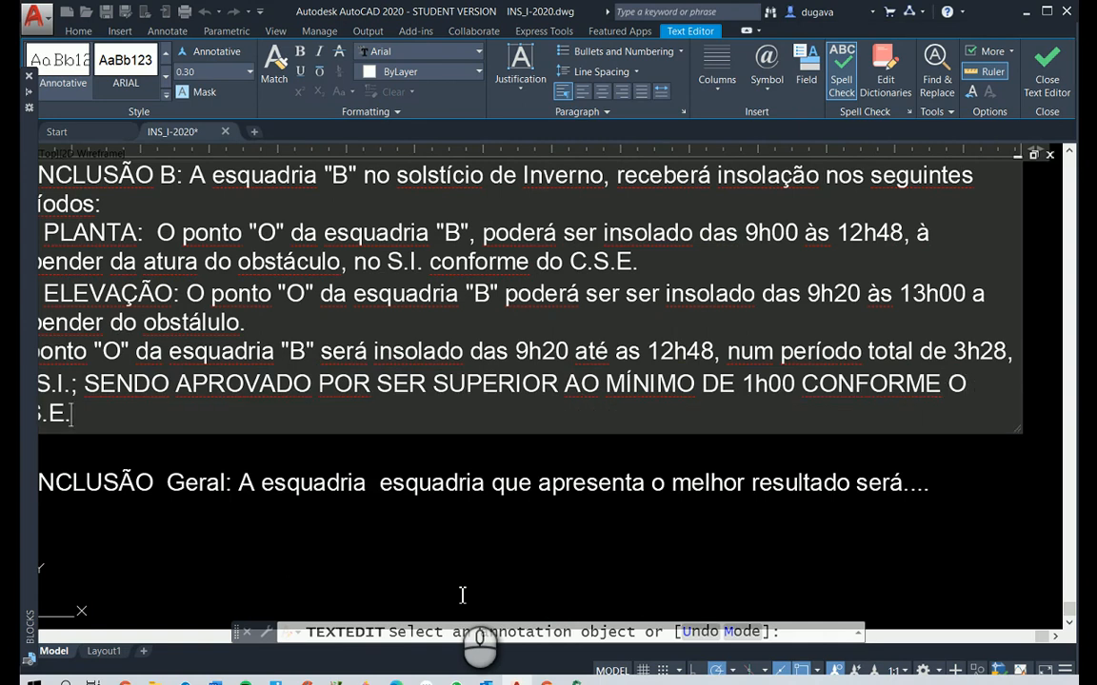
Finish conclusion B's final sentence with "MÍNIMO DE 1h00 CONFORME O C.S.E." and end the text editing
left_click(1047, 72)
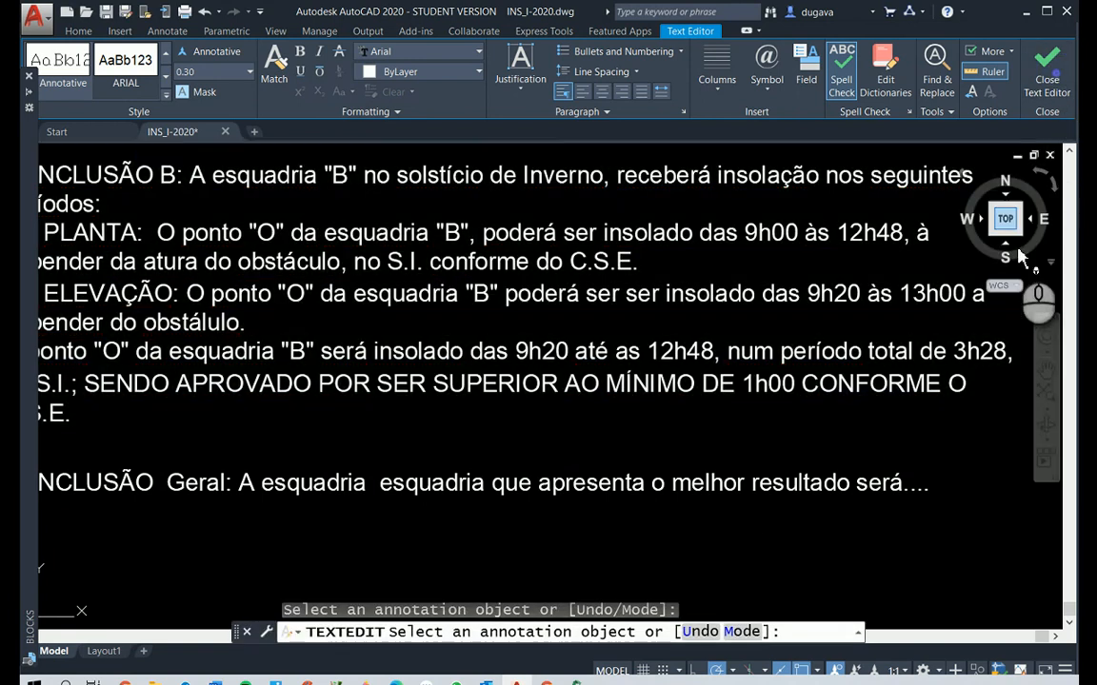
right_click(942, 411)
Review the full wording of conclusion B, checking its plan, elevation and combined insolation periods and the approval statement
scroll(936, 416, "down", 3)
scroll(936, 415, "up", 3)
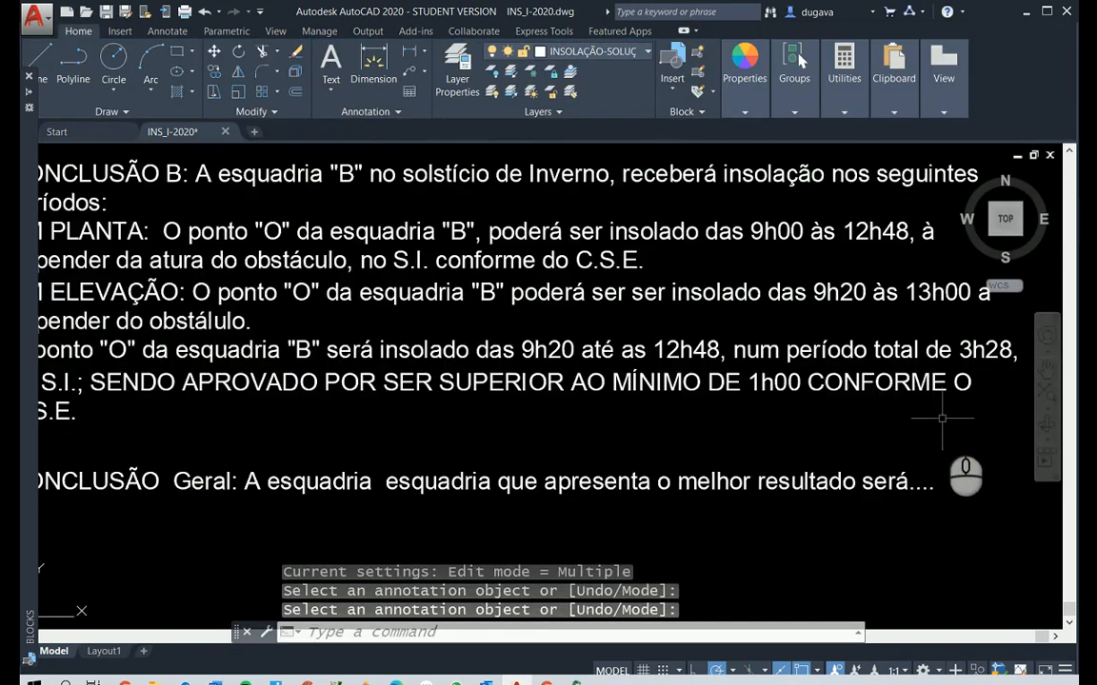
scroll(941, 417, "down", 3)
scroll(733, 403, "up", 3)
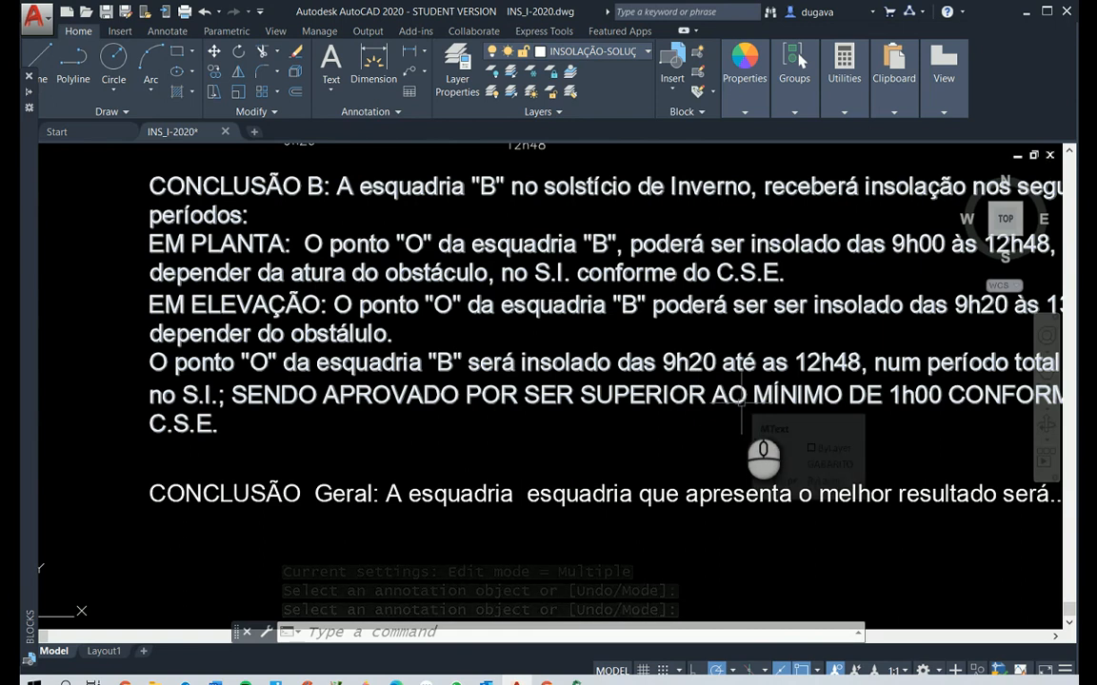
middle_click_drag(849, 441, 669, 427)
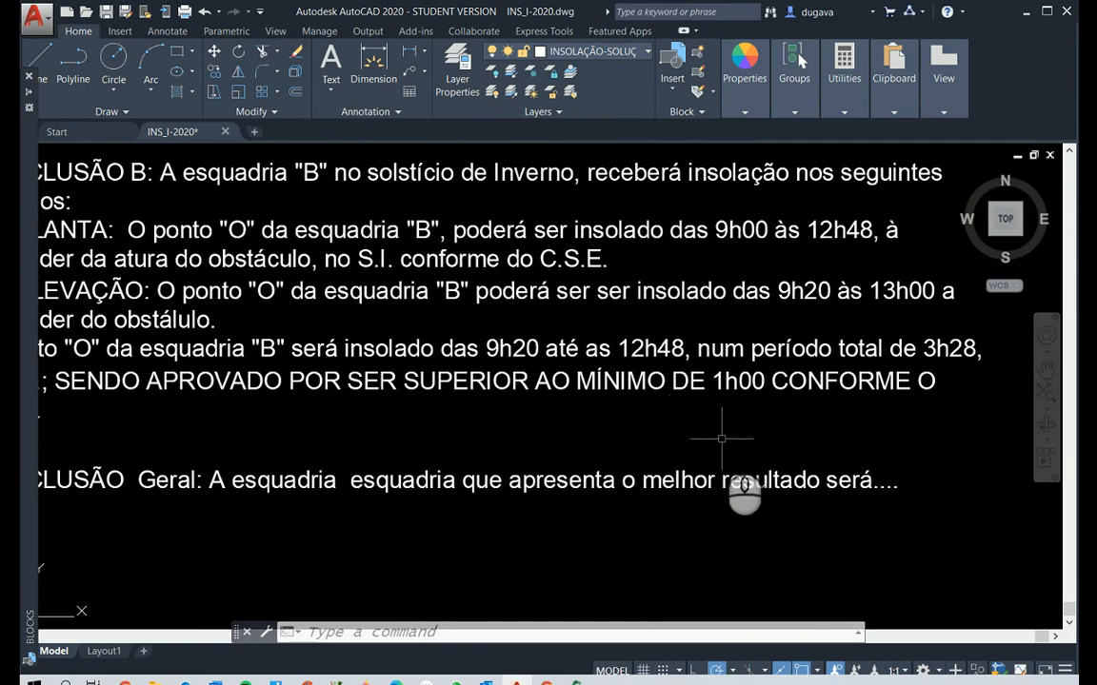
scroll(709, 436, "down", 2)
scroll(374, 441, "up", 2)
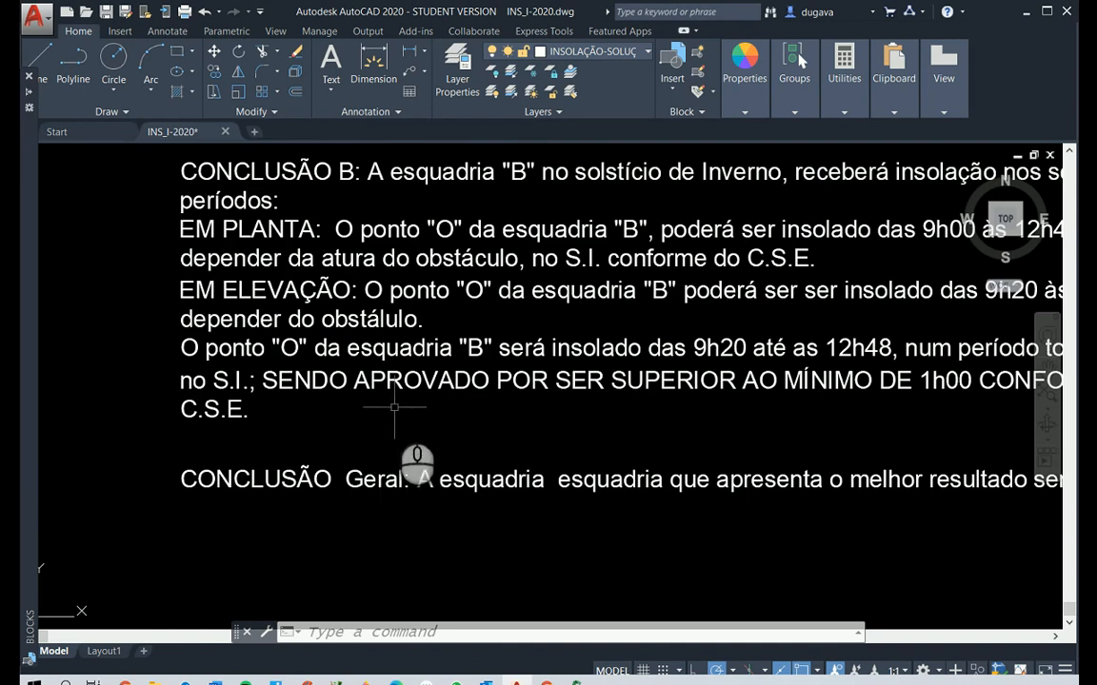
middle_click_drag(499, 402, 454, 401)
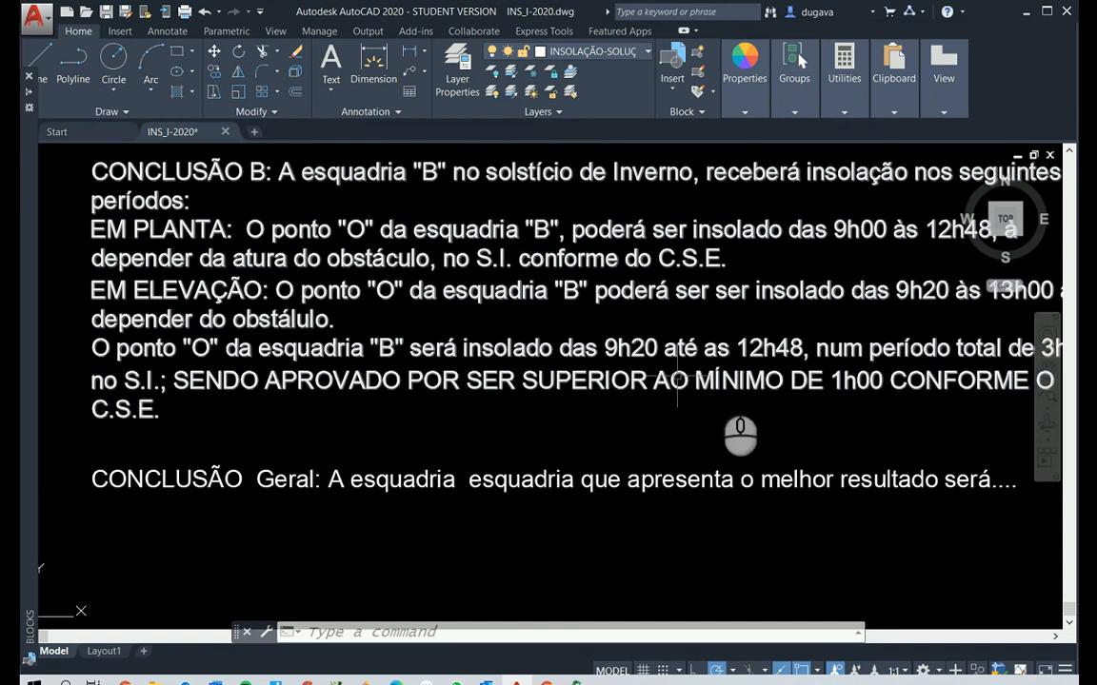
middle_click_drag(813, 428, 679, 432)
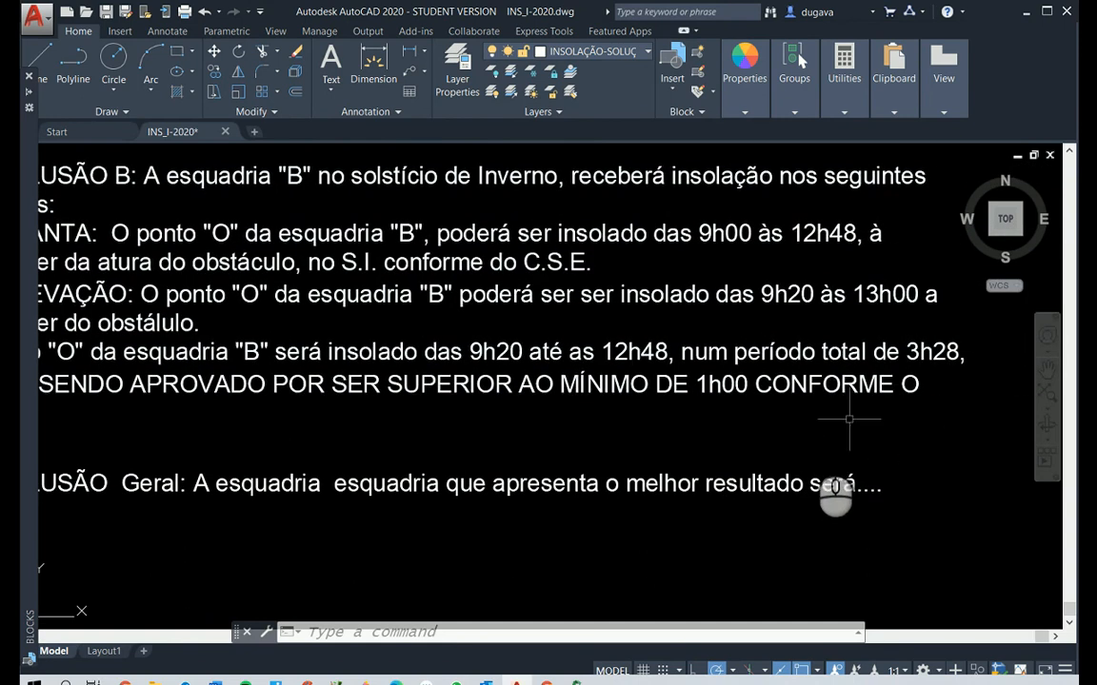
scroll(704, 433, "down", 3)
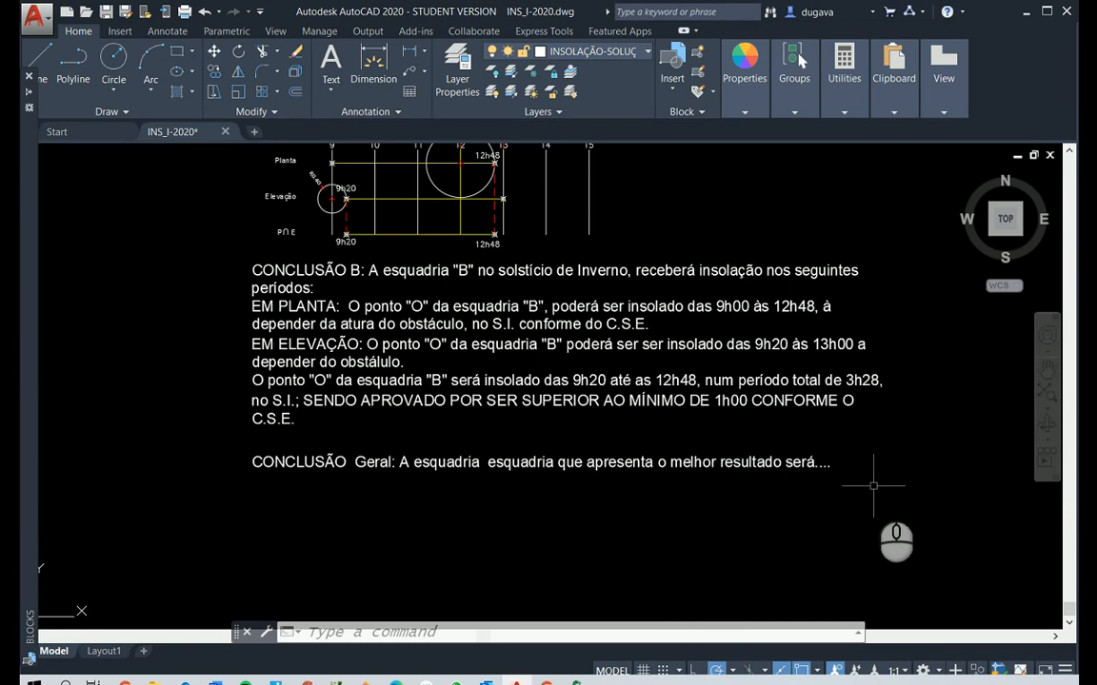
Open the CONCLUSÃO Geral text for editing and replace the dots after "será" with "A"
key("Escape")
key("Escape")
key("Escape")
type("ED")
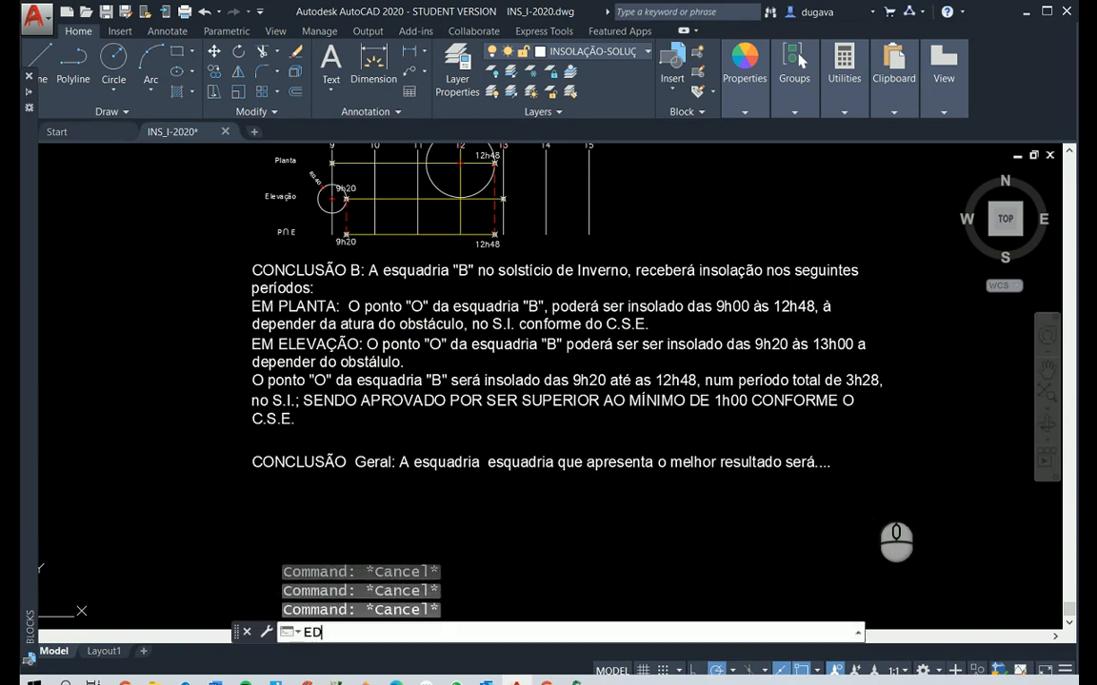
key("Return")
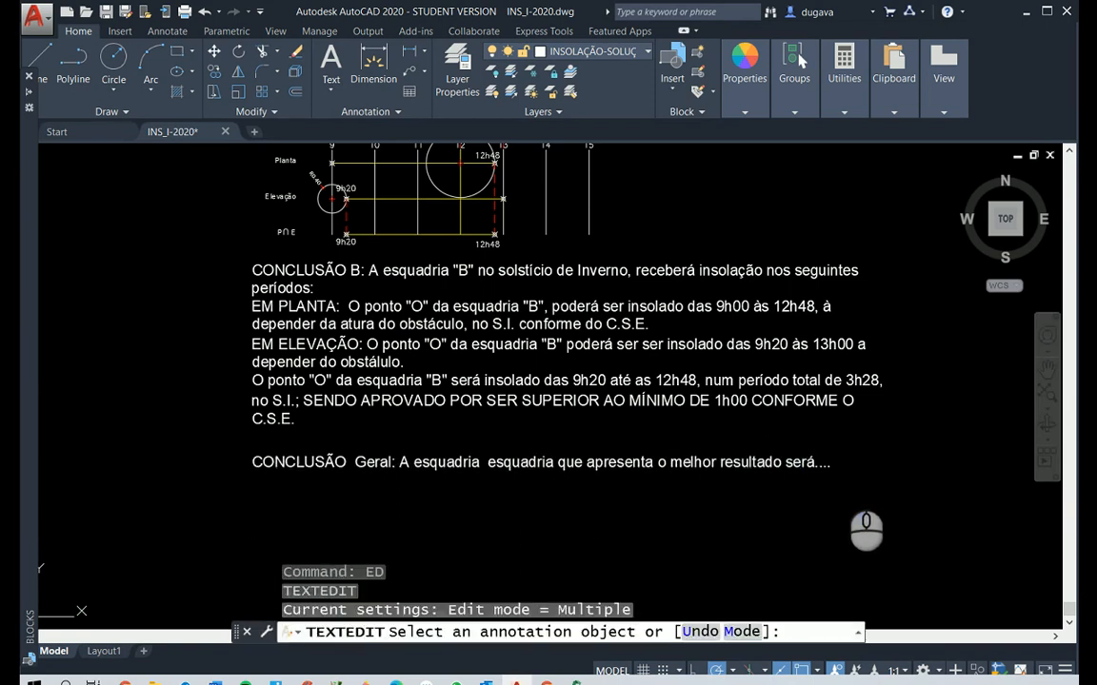
left_click(798, 463)
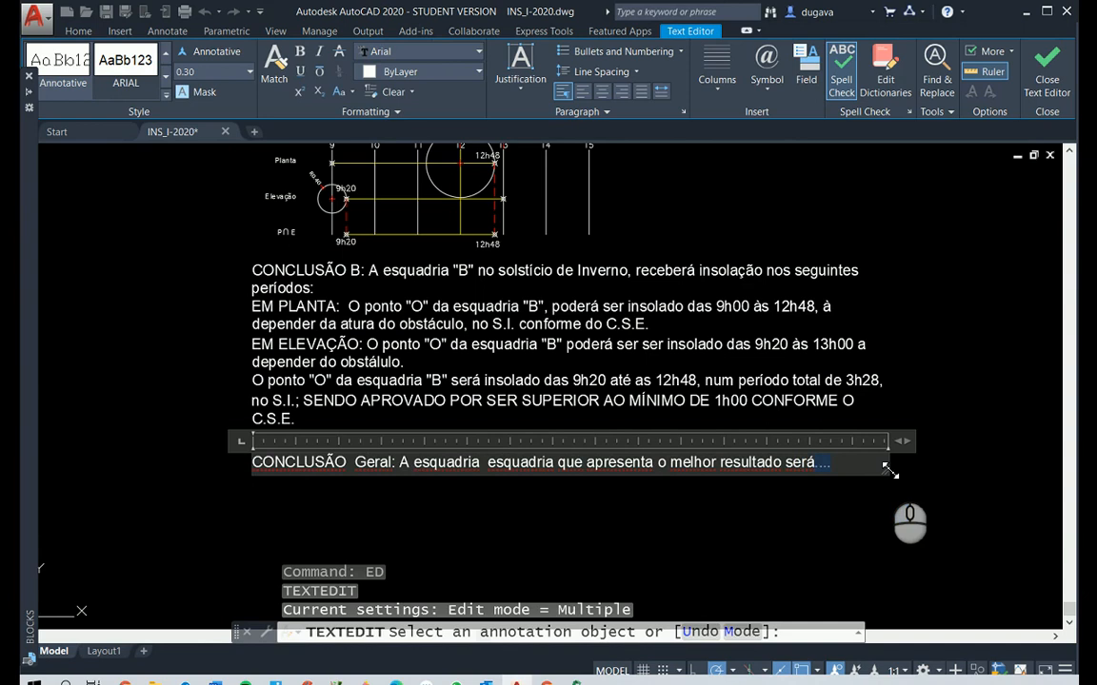
key("BackSpace")
key("BackSpace")
key("BackSpace")
type("A")
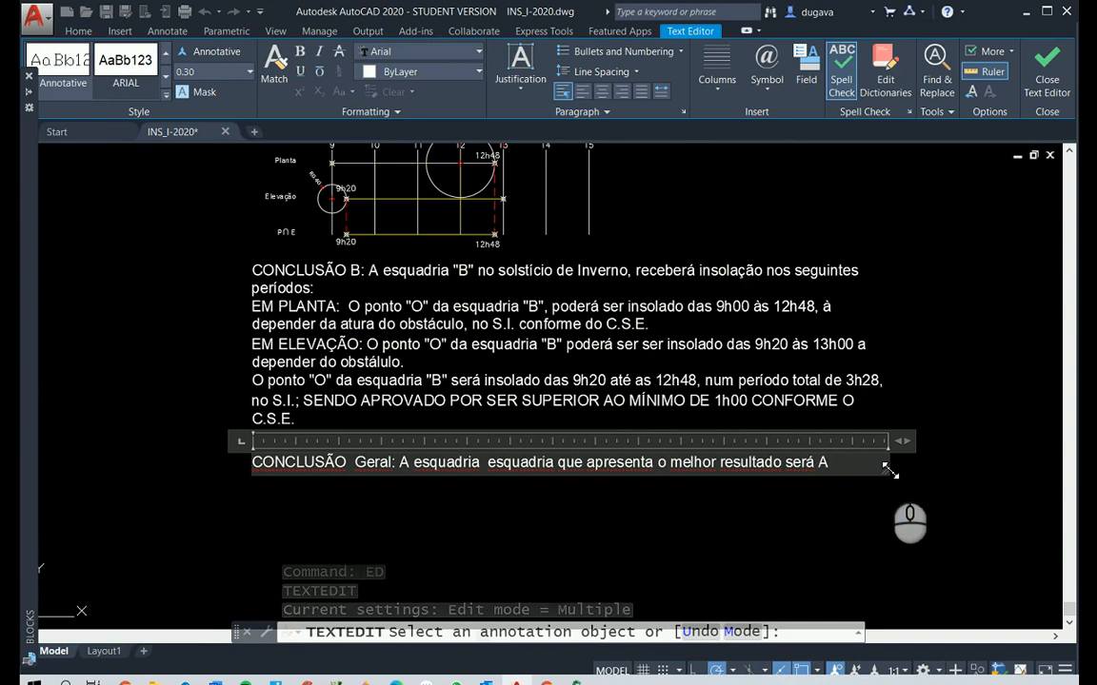
type(" ESAUD")
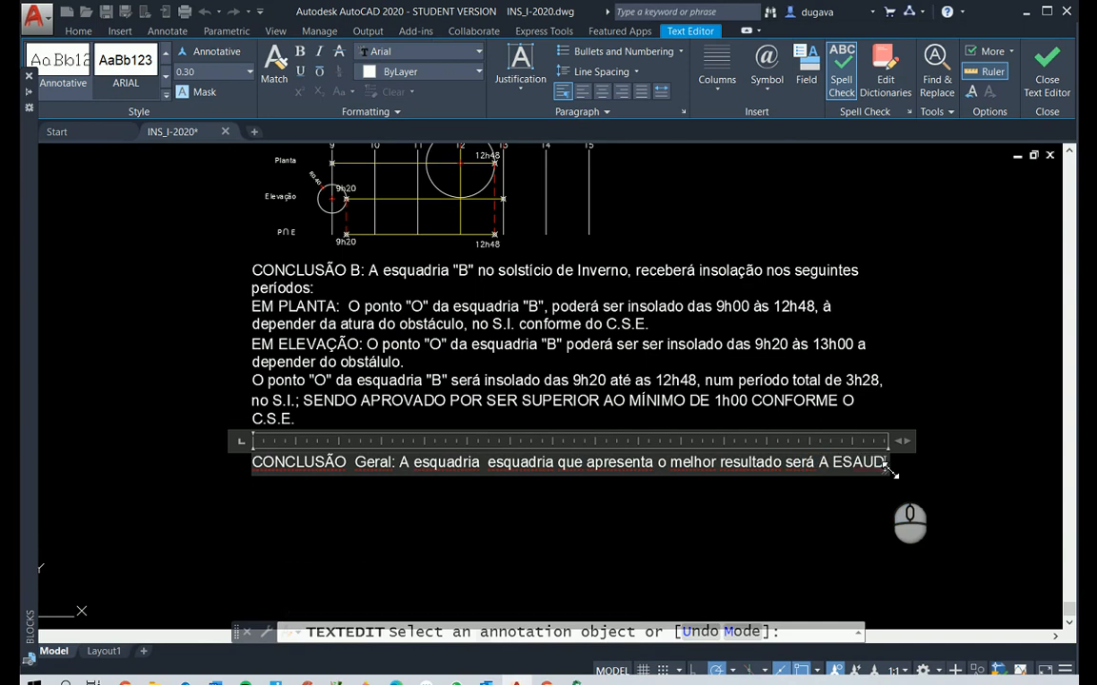
Complete the general conclusion's sentence with "ESQUADRIA B." and end the text editing
key("BackSpace")
key("BackSpace")
type("QAUDRIA")
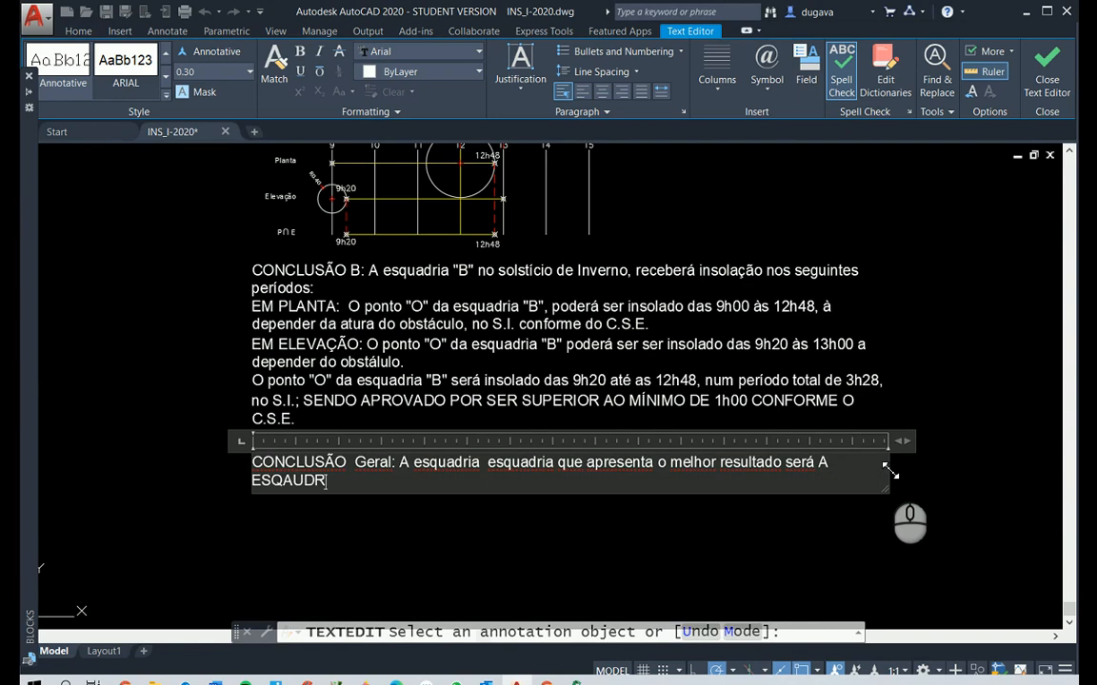
key("BackSpace")
key("BackSpace")
key("BackSpace")
key("BackSpace")
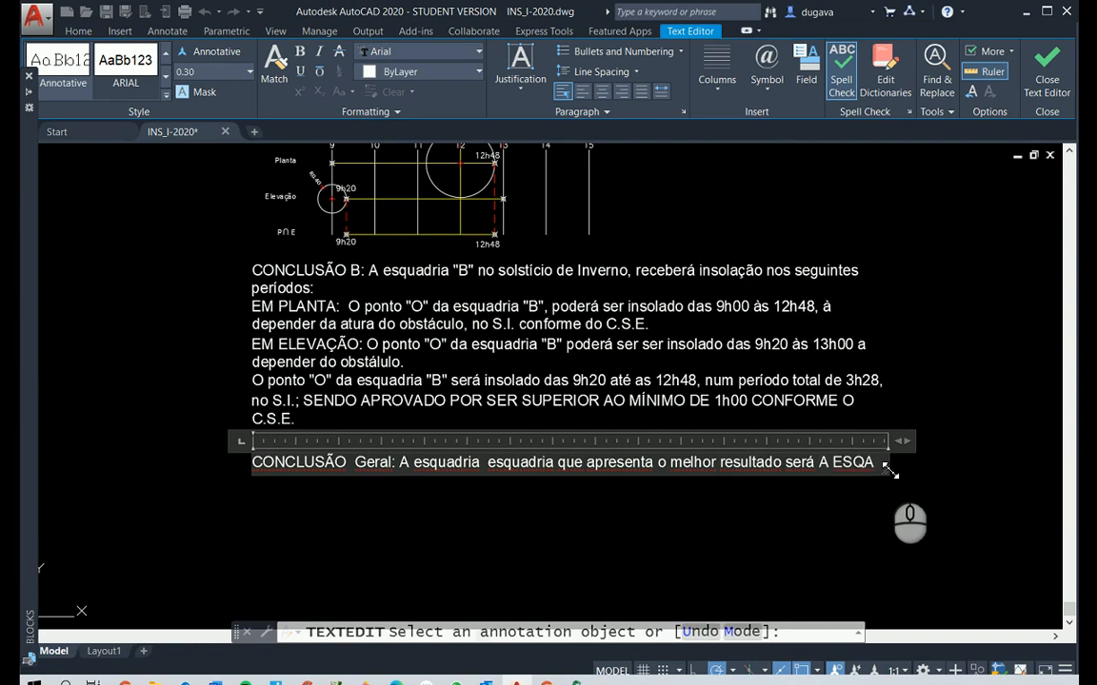
key("BackSpace")
type("UADRIA")
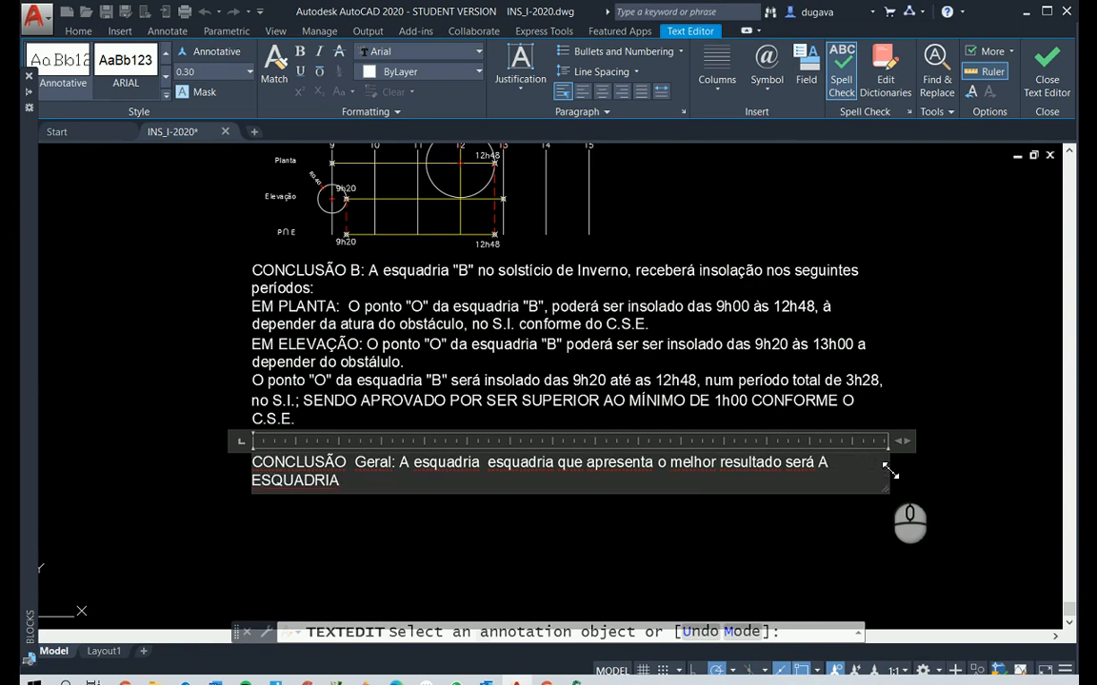
type(" B.")
left_click(820, 535)
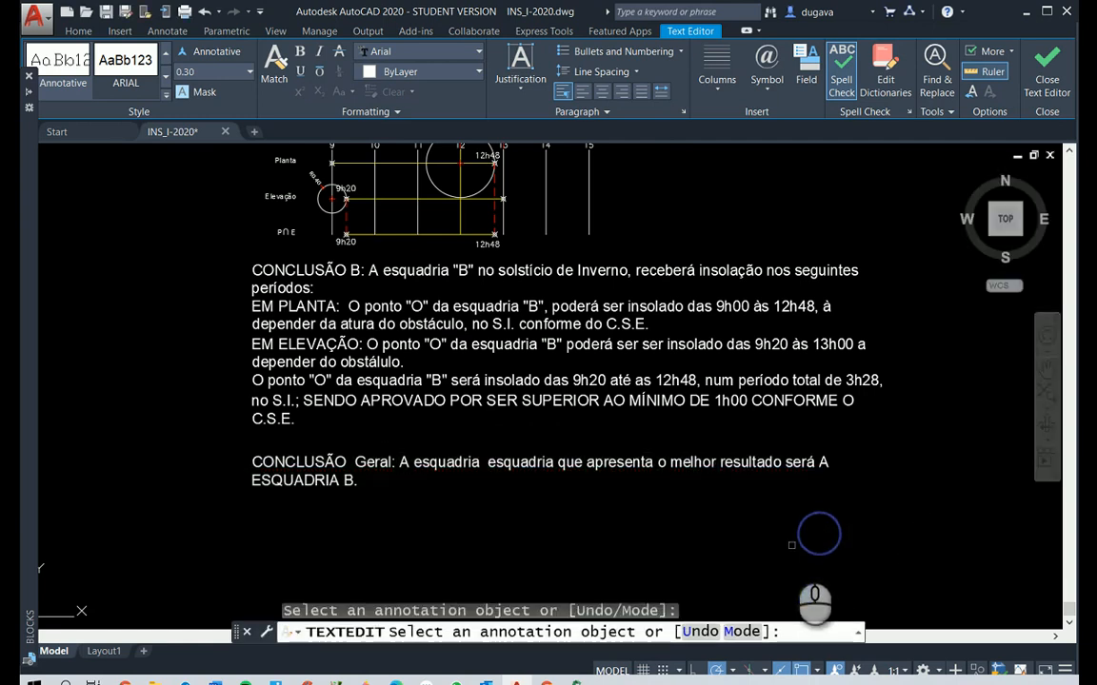
right_click(794, 545)
Save the drawing as a new file named INS_I-2021-GAB in the INSOLAÇÃO EXERCICIOS 2020 folder
scroll(798, 535, "down", 4)
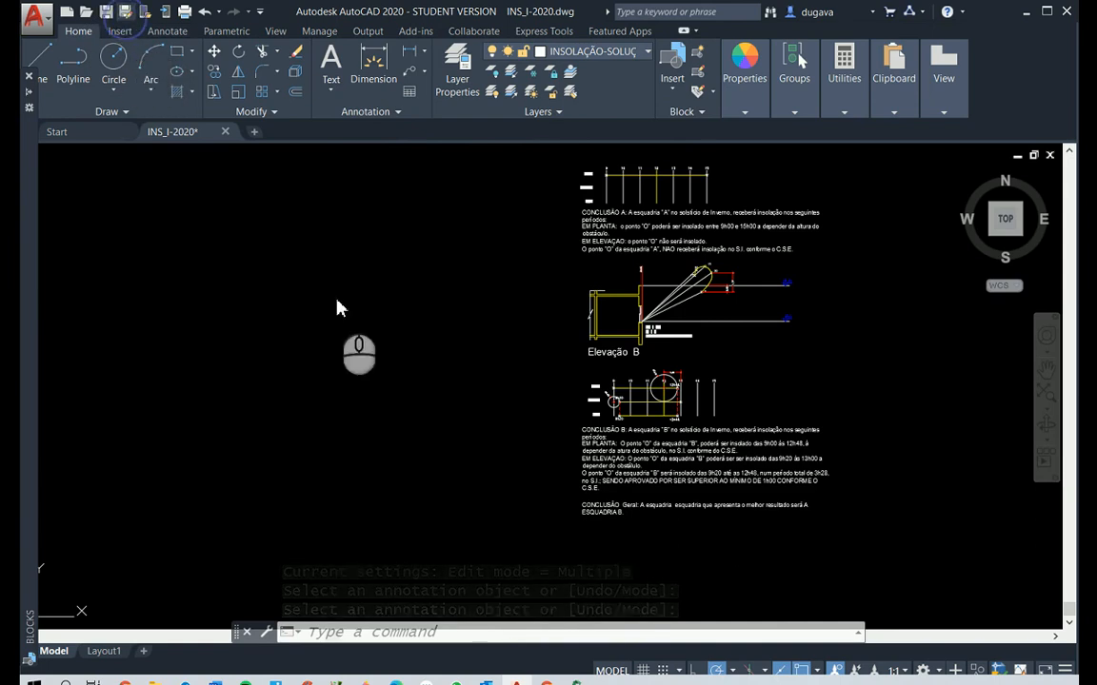
key("ctrl+shift+s")
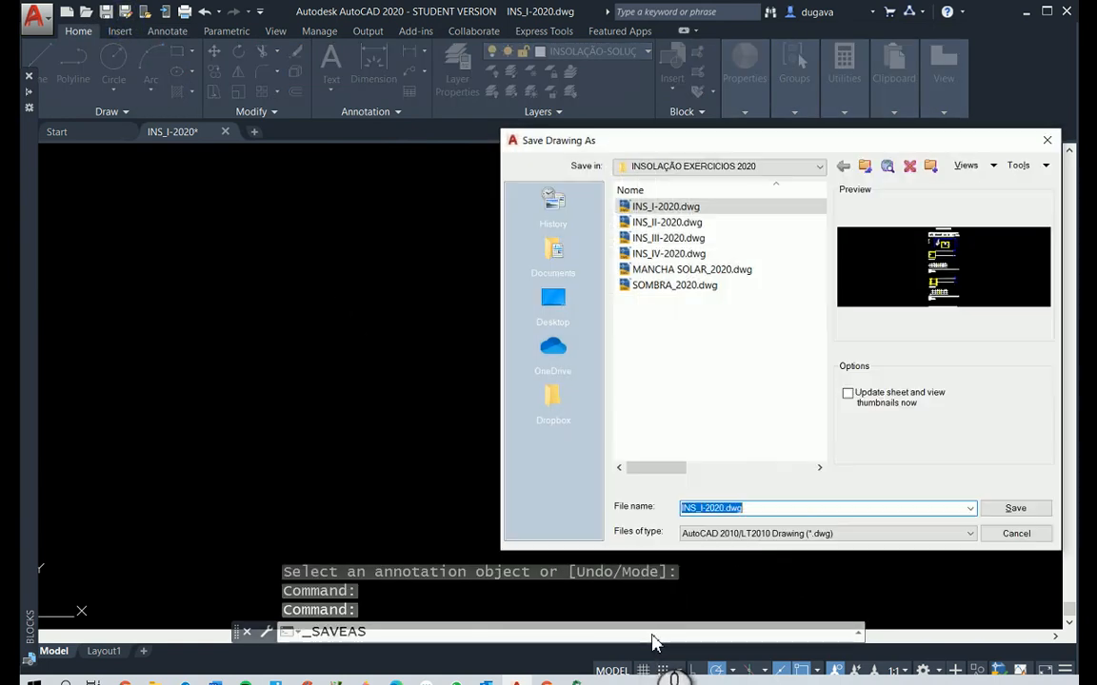
left_click(745, 507)
key("BackSpace")
key("BackSpace")
key("BackSpace")
key("BackSpace")
key("BackSpace")
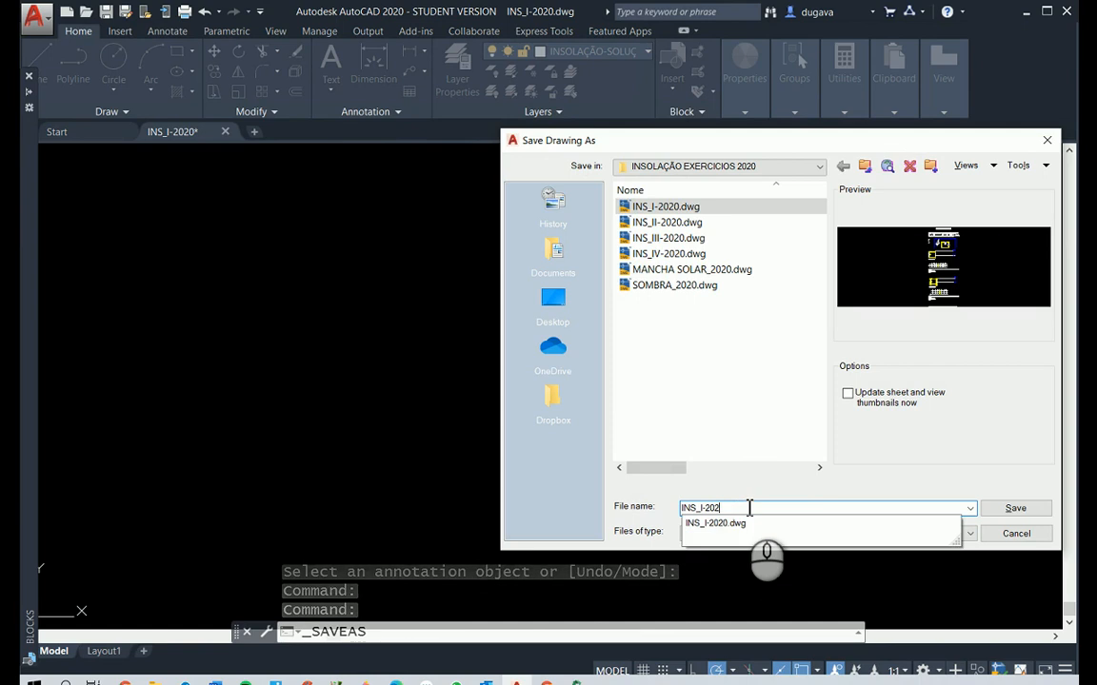
type("1")
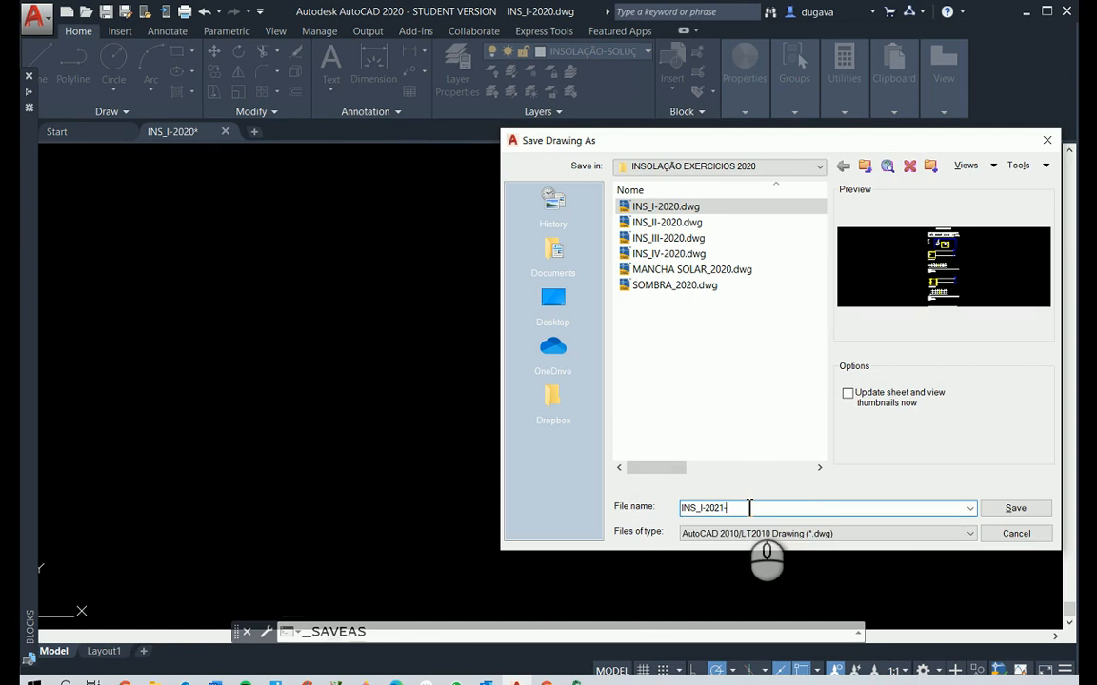
type("-GAB")
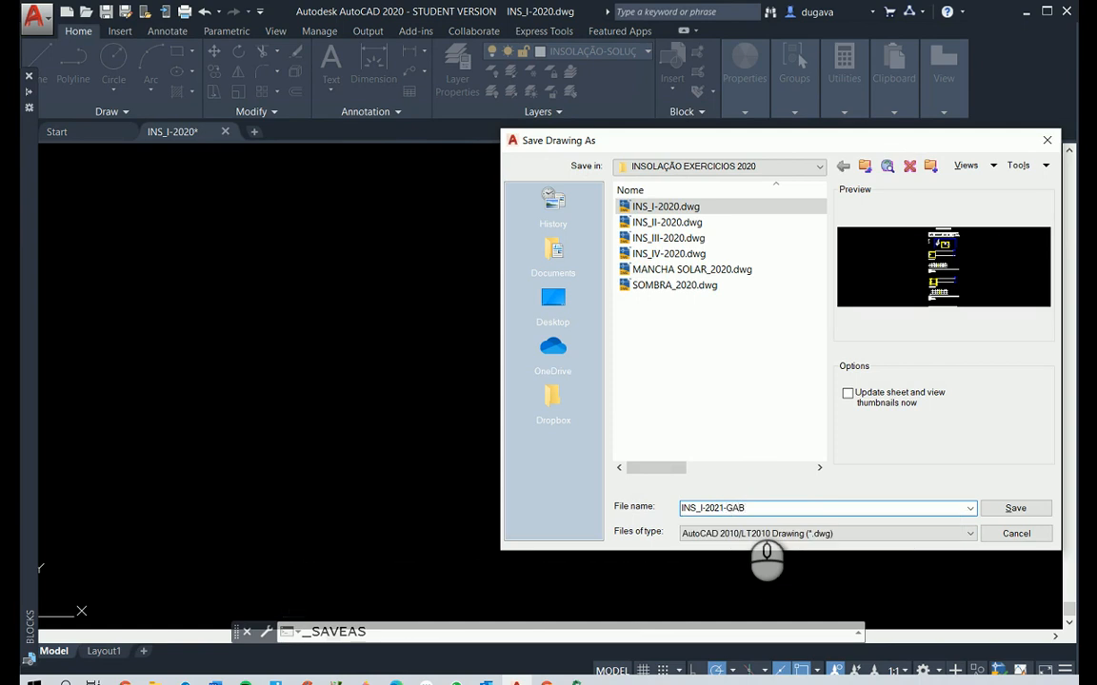
left_click(1015, 508)
left_click(906, 521)
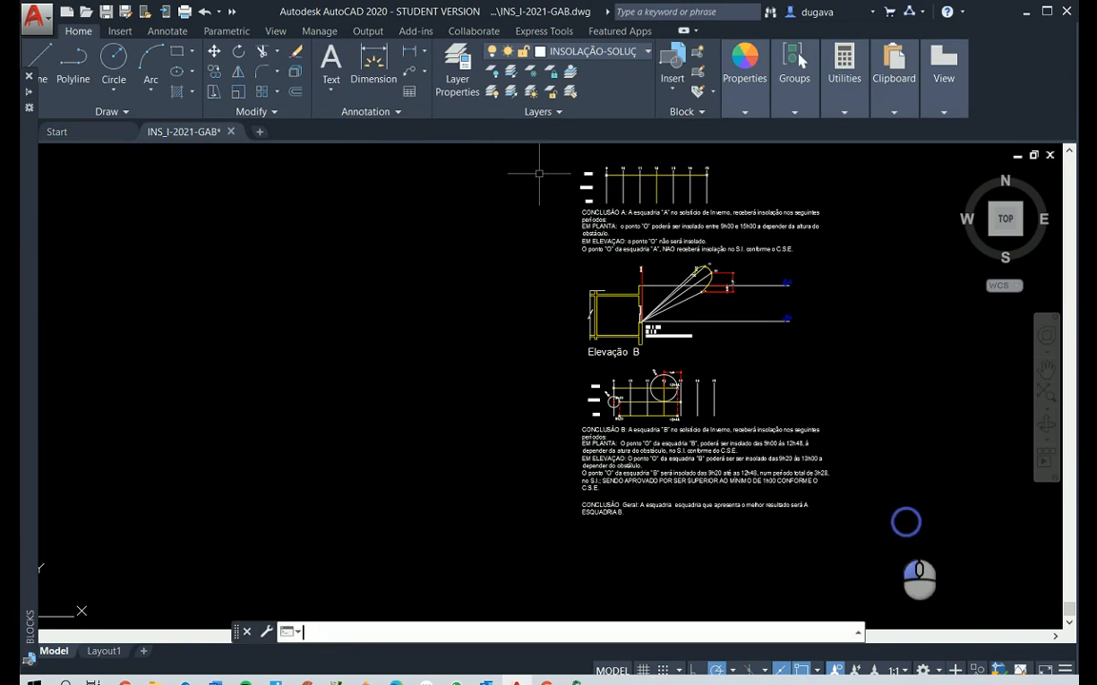
right_click(890, 519)
scroll(882, 516, "down", 5)
scroll(828, 593, "up", 4)
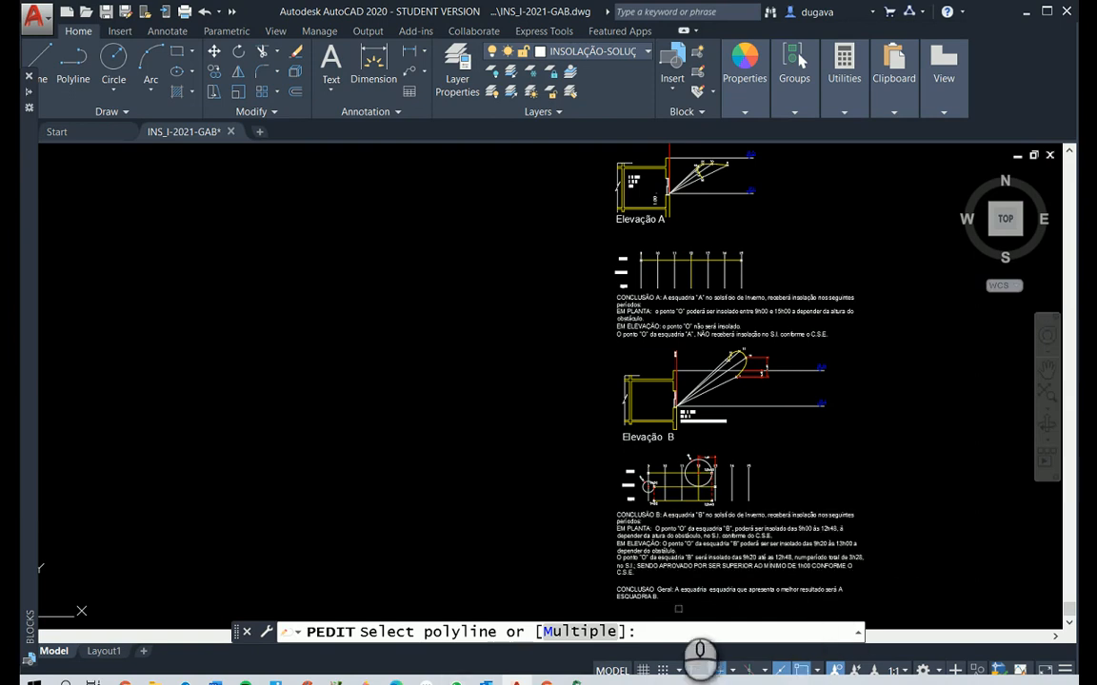
scroll(678, 608, "up", 4)
scroll(680, 508, "down", 4)
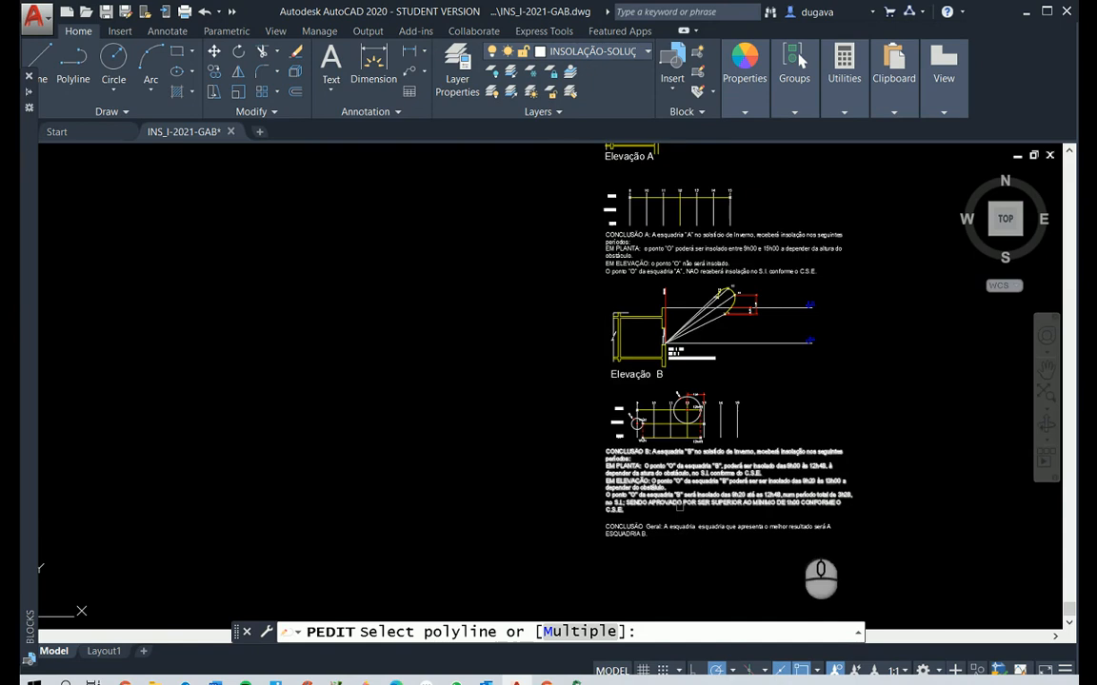
Review the completed INSOLAÇÃO - EXERCICIO-I sheet, from the conclusion texts and Elevação B to the whole solution
scroll(724, 535, "up", 4)
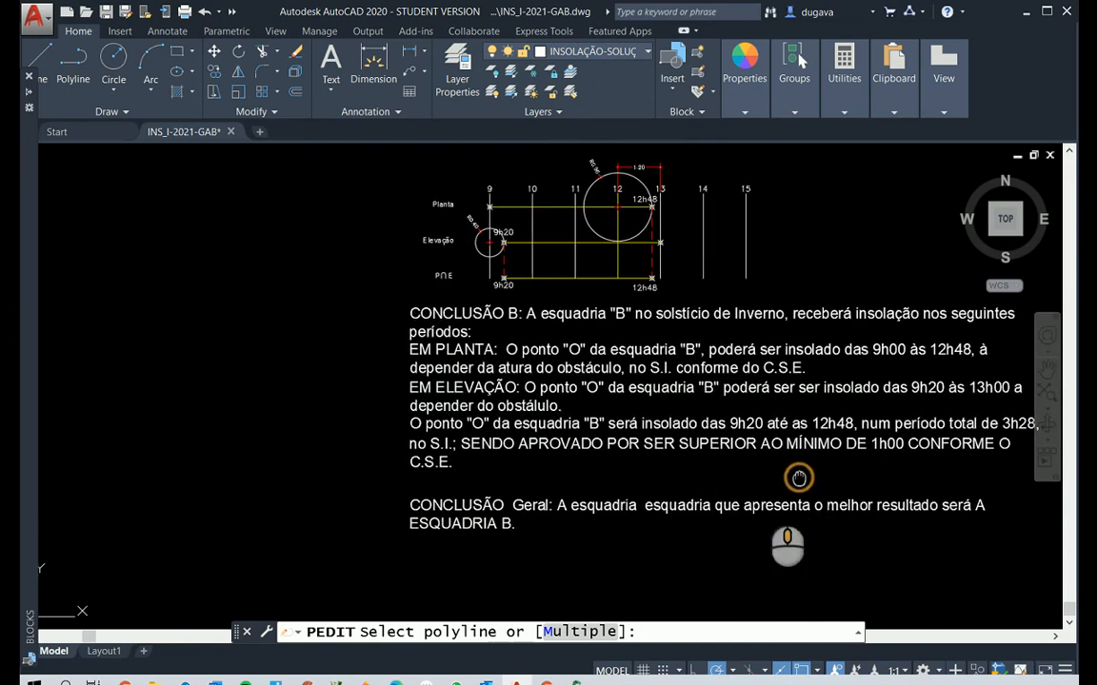
middle_click_drag(798, 478, 663, 518)
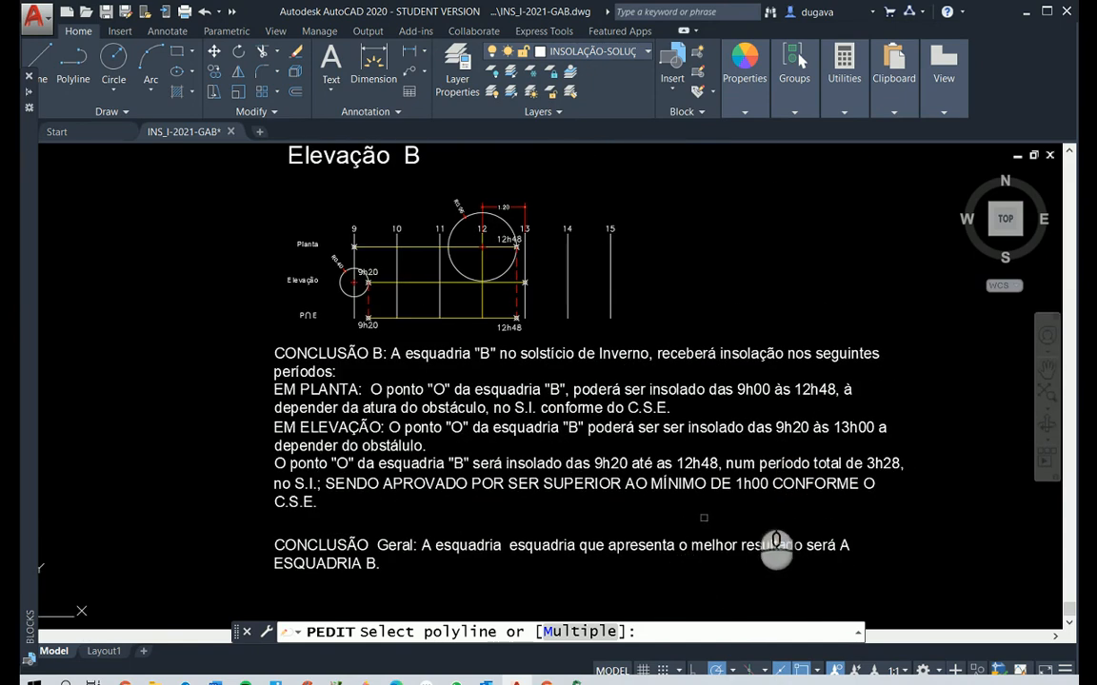
scroll(703, 518, "down", 2)
scroll(704, 419, "down", 3)
mouse_move(730, 299)
middle_mouse_down()
mouse_move(759, 306)
mouse_move(744, 393)
middle_mouse_up()
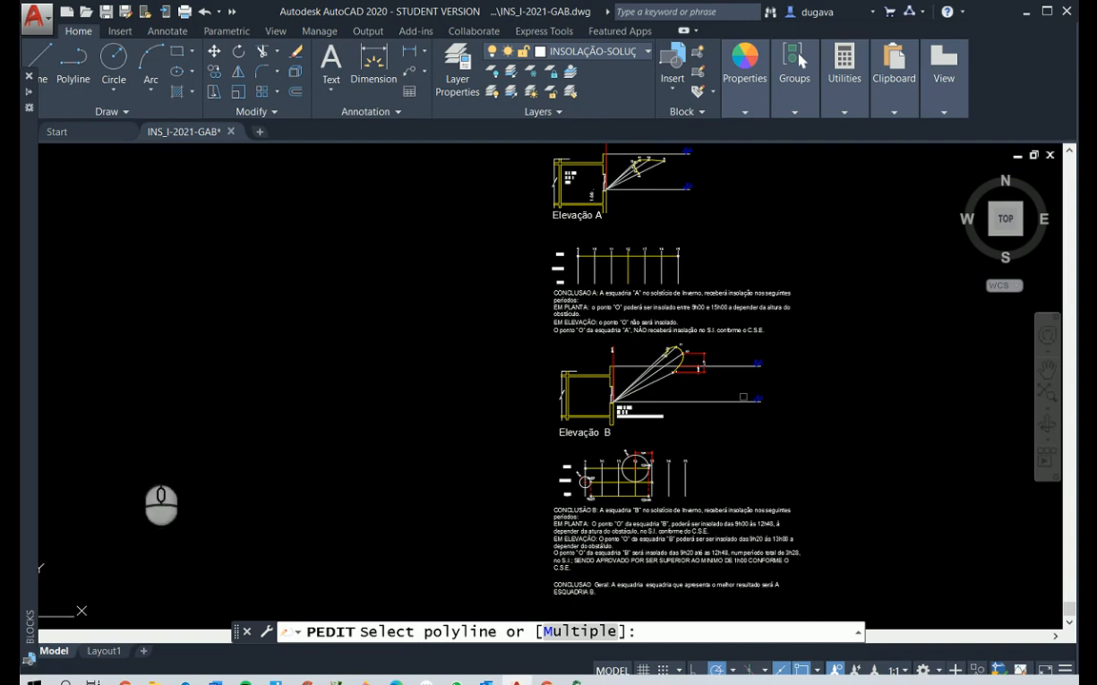
scroll(823, 346, "down", 2)
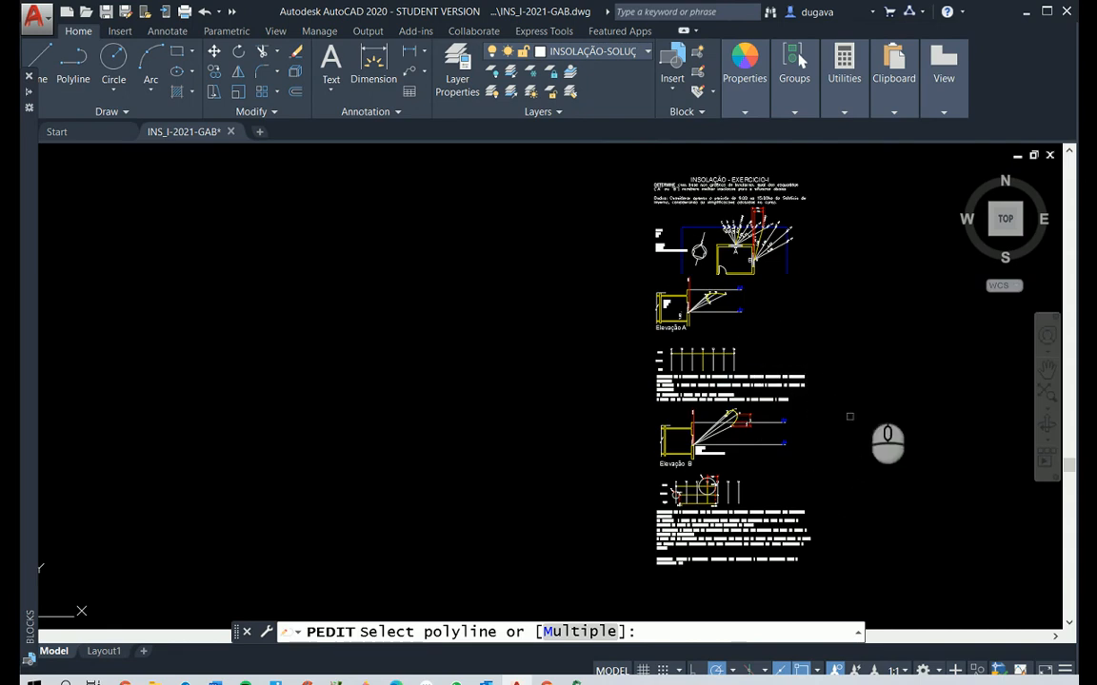
left_click(882, 271)
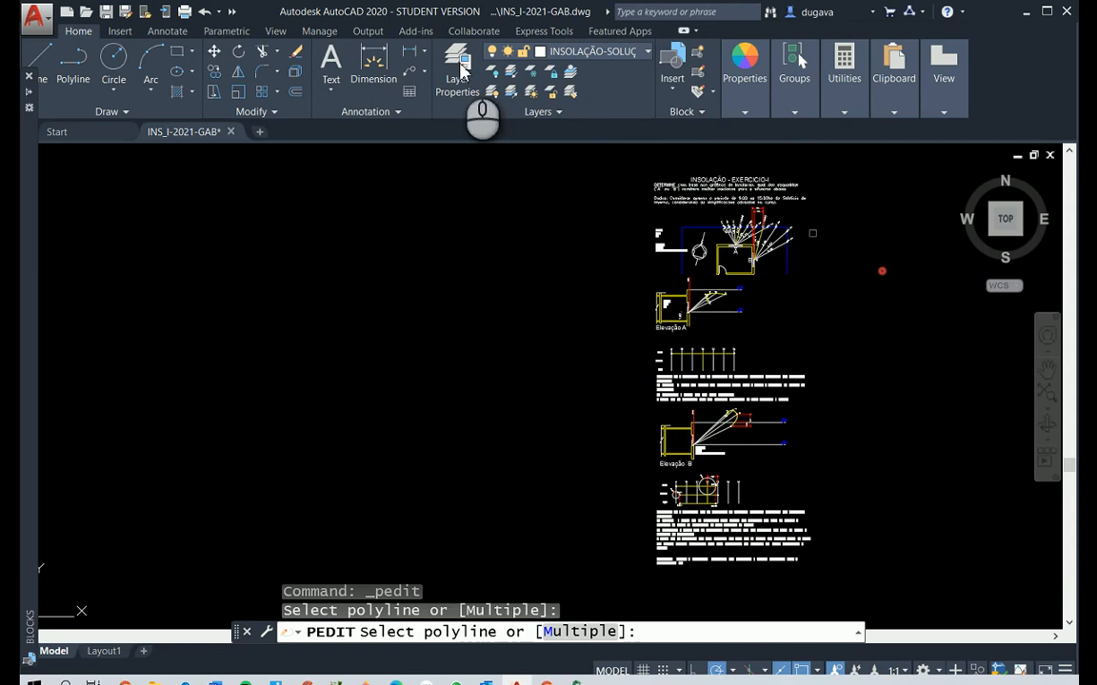
Recheck the wording of conclusion B and the general conclusion, cancel the pending polyline edit, and save the drawing under its current name
scroll(720, 584, "up", 4)
scroll(719, 583, "up", 3)
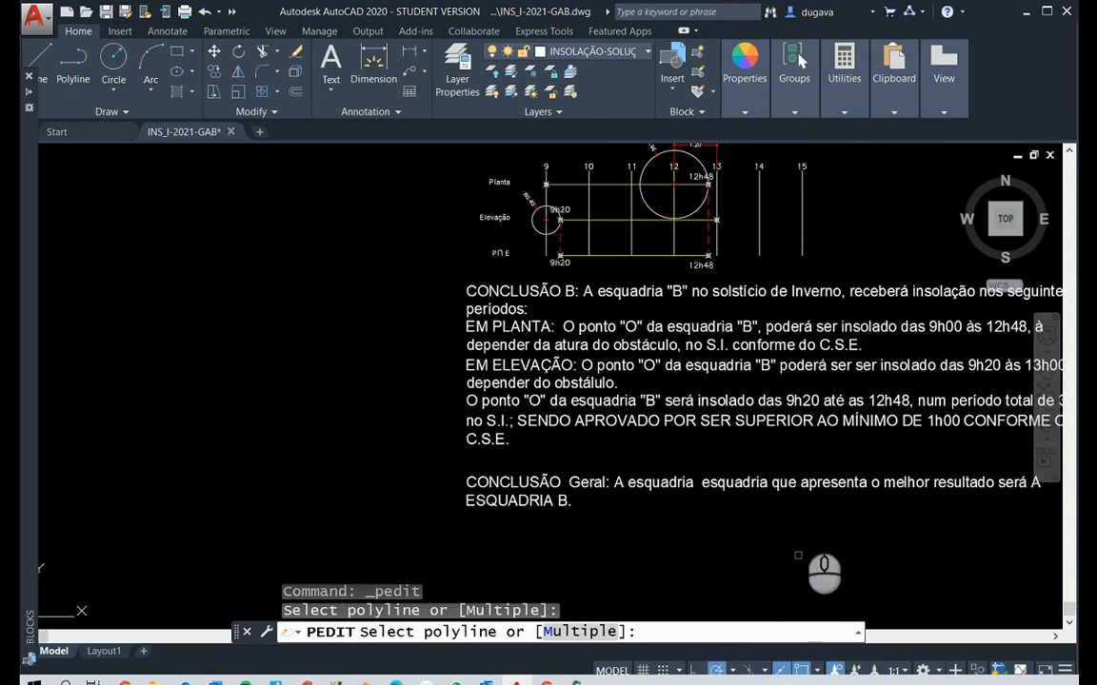
scroll(629, 457, "down", 1)
scroll(547, 438, "up", 2)
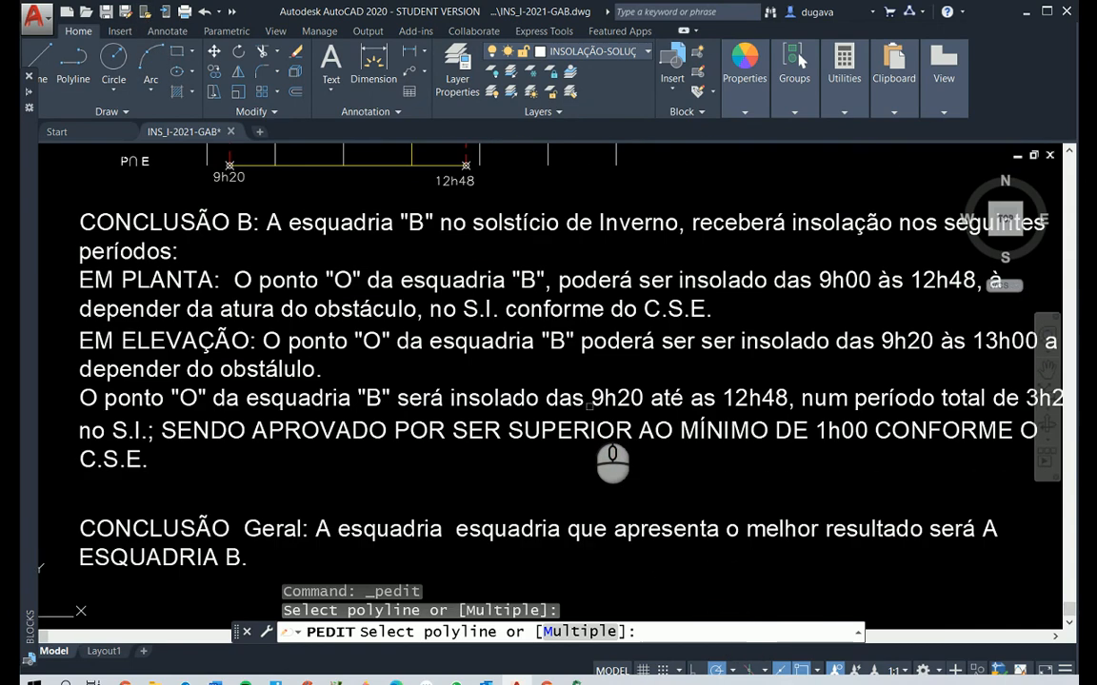
scroll(548, 448, "down", 2)
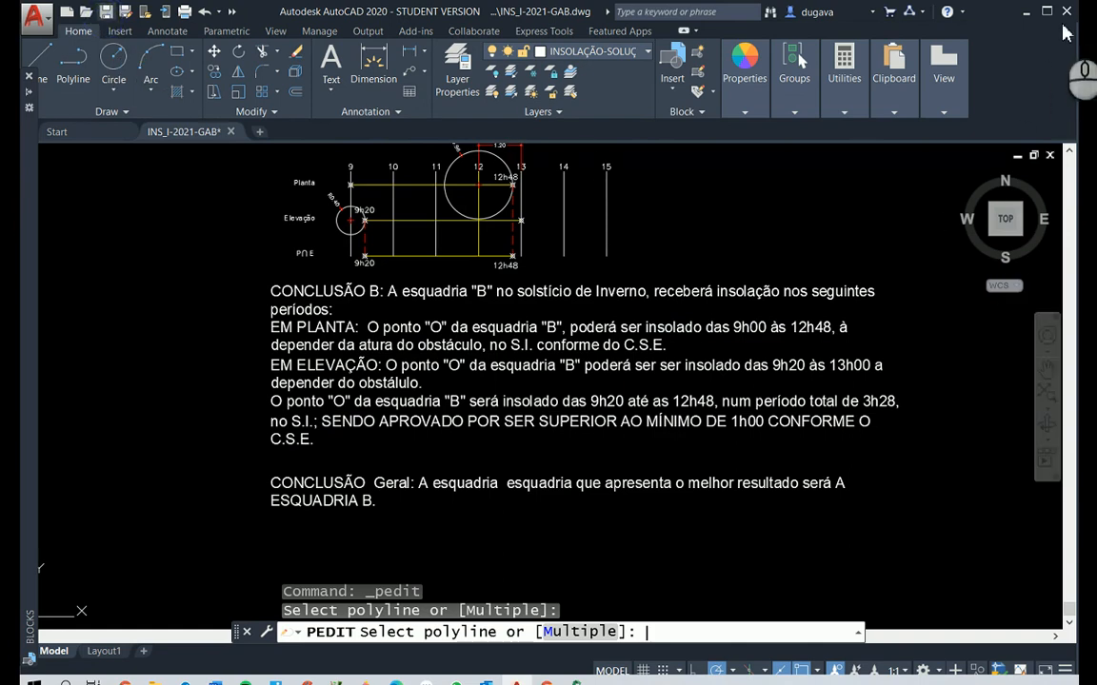
key("ctrl+s")
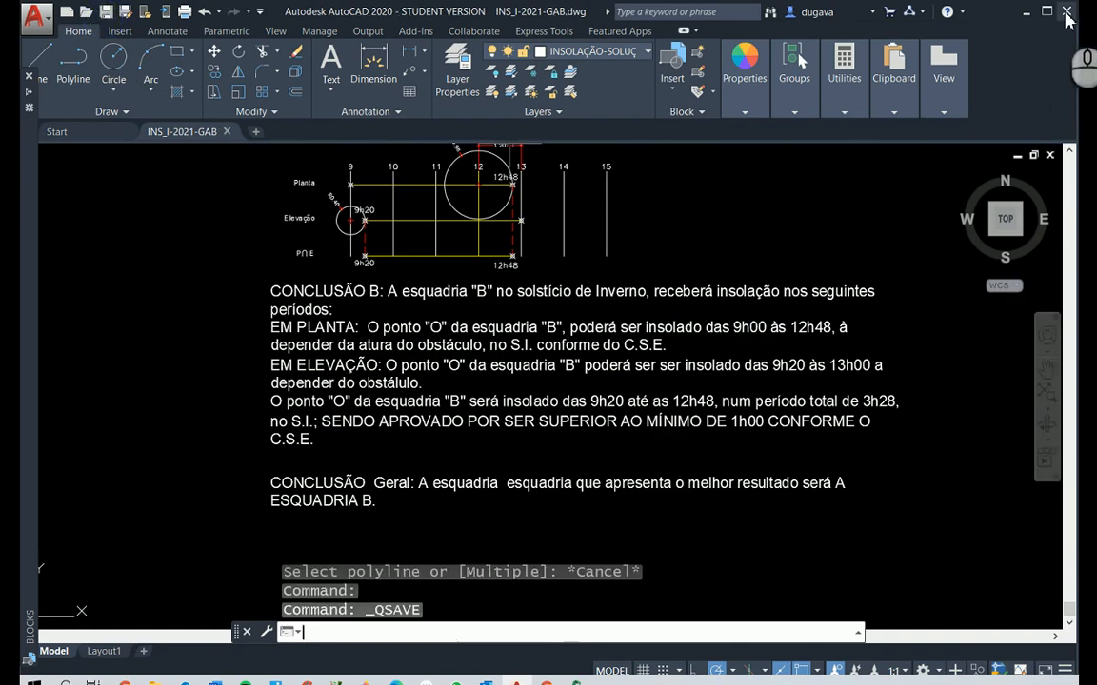